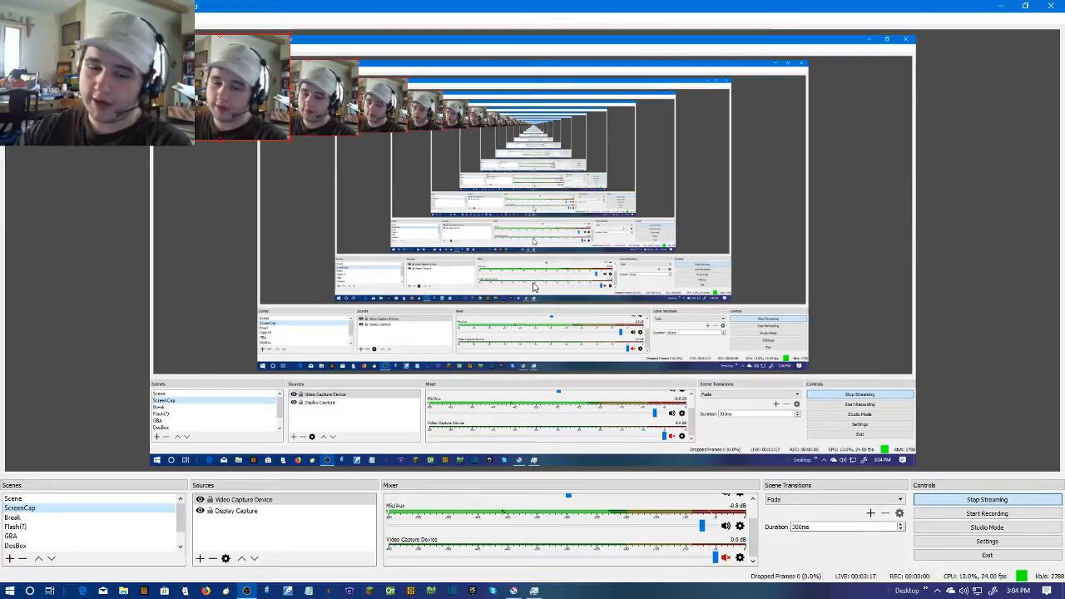
# Switch to Krita and make the ColorPants layer visible on the dancing character
pyautogui.click(513, 590)
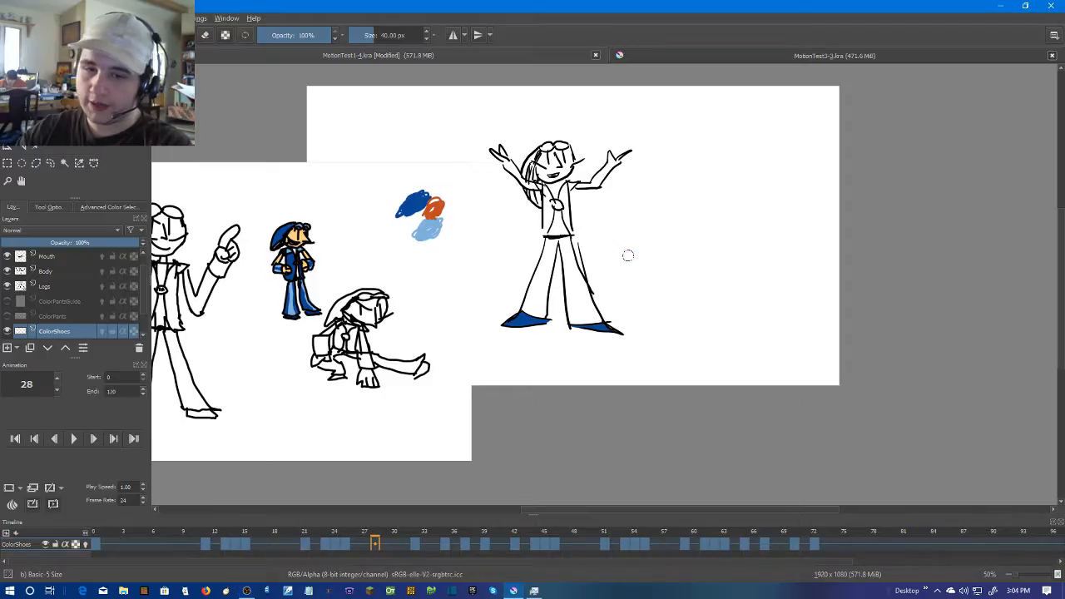
pyautogui.scroll(3, 599, 309)
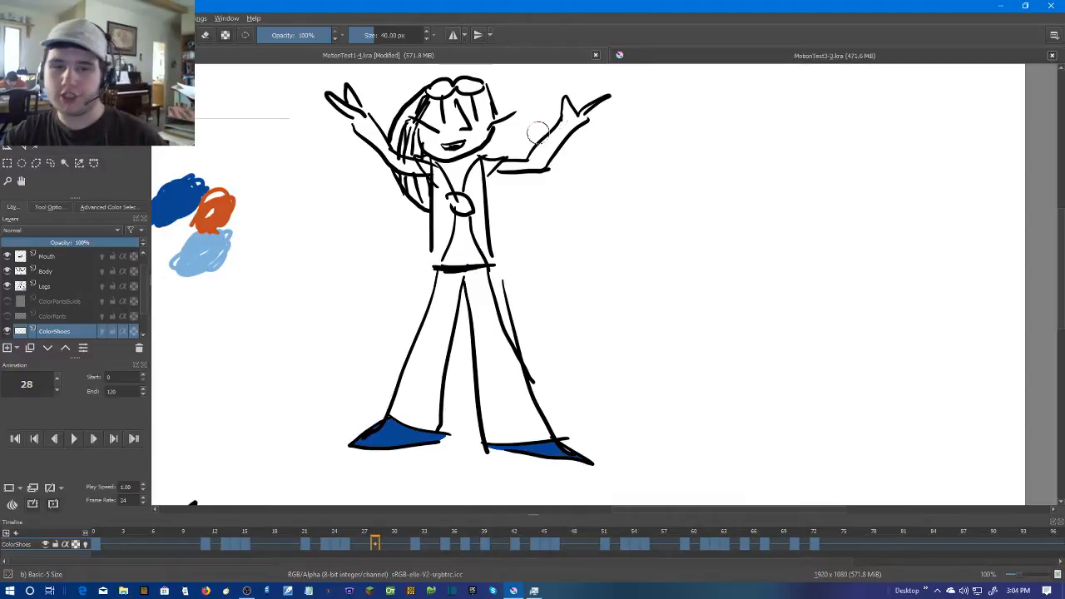
pyautogui.moveTo(553, 344); pyautogui.dragTo(625, 347)
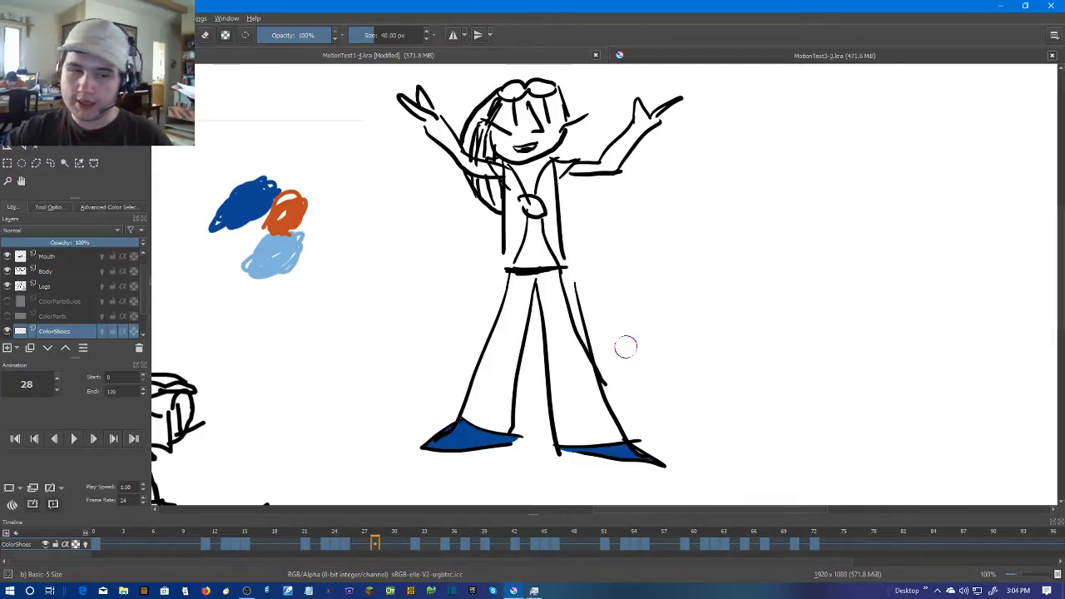
pyautogui.click(8, 316)
# Play the animation from frame 0 to review the coloured trousers and shoes, and stop it
pyautogui.click(94, 543)
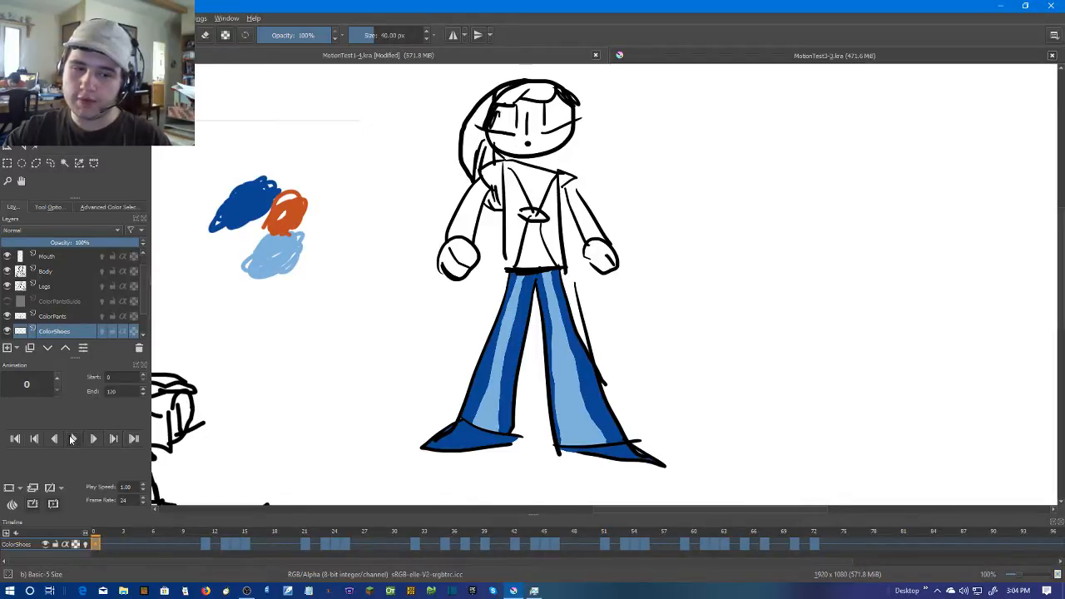
pyautogui.click(72, 438)
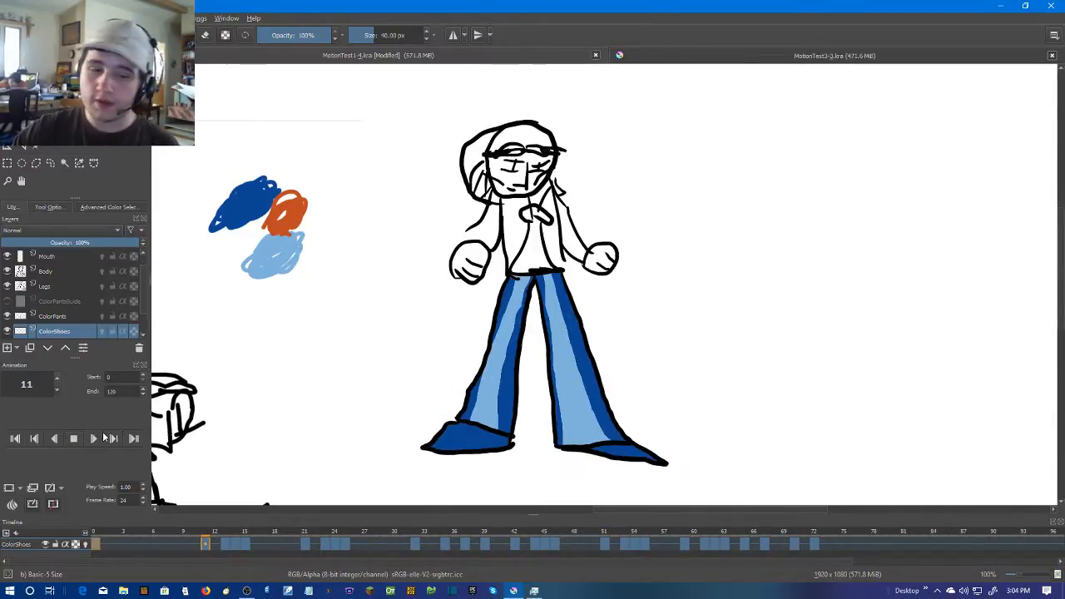
pyautogui.click(71, 441)
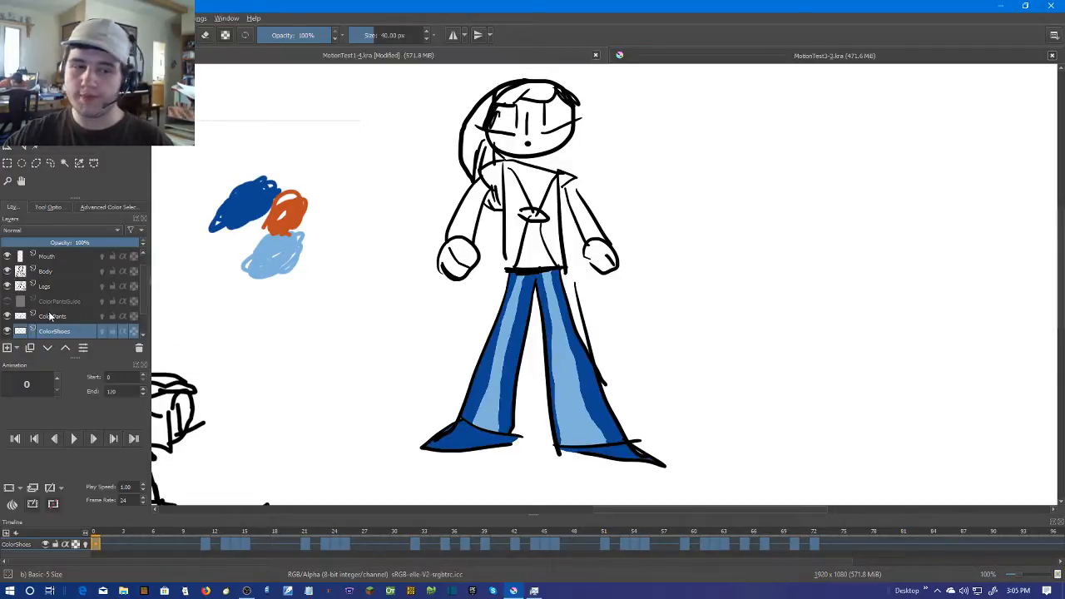
# Examine the character's uncoloured upper body at frame 0 alongside the reference drawings and colour swatches
pyautogui.moveTo(49, 316)
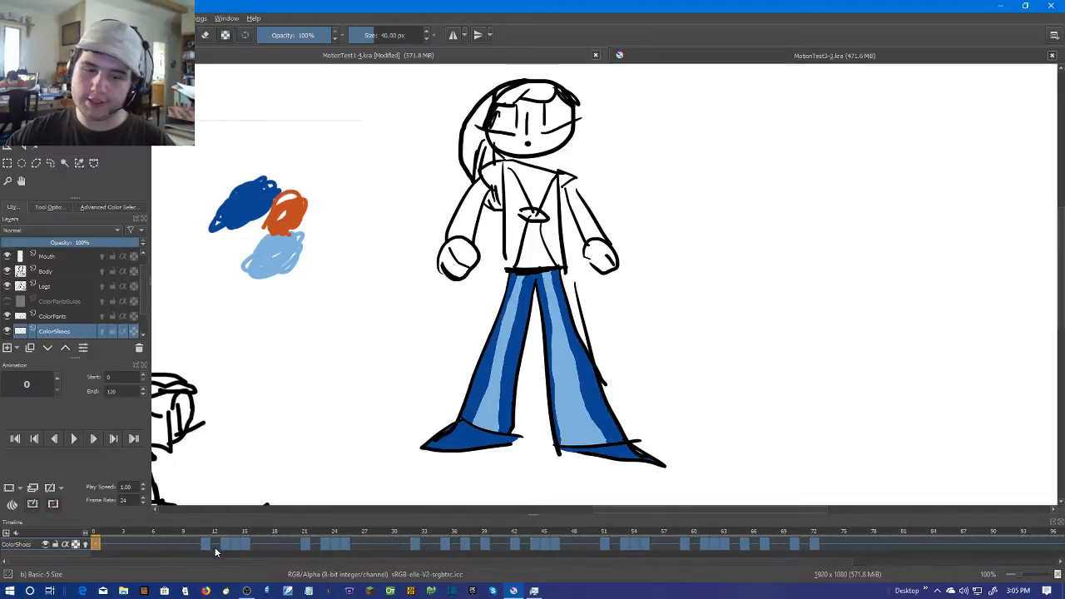
pyautogui.moveTo(398, 291); pyautogui.dragTo(538, 242)
pyautogui.scroll(-4, 550, 240)
pyautogui.moveTo(527, 291); pyautogui.dragTo(593, 292)
pyautogui.scroll(3, 593, 292)
pyautogui.scroll(1, 593, 292)
pyautogui.moveTo(211, 203); pyautogui.dragTo(449, 298)
pyautogui.scroll(-2, 433, 281)
pyautogui.scroll(2, 669, 226)
pyautogui.moveTo(957, 178); pyautogui.dragTo(727, 236)
pyautogui.scroll(1, 727, 234)
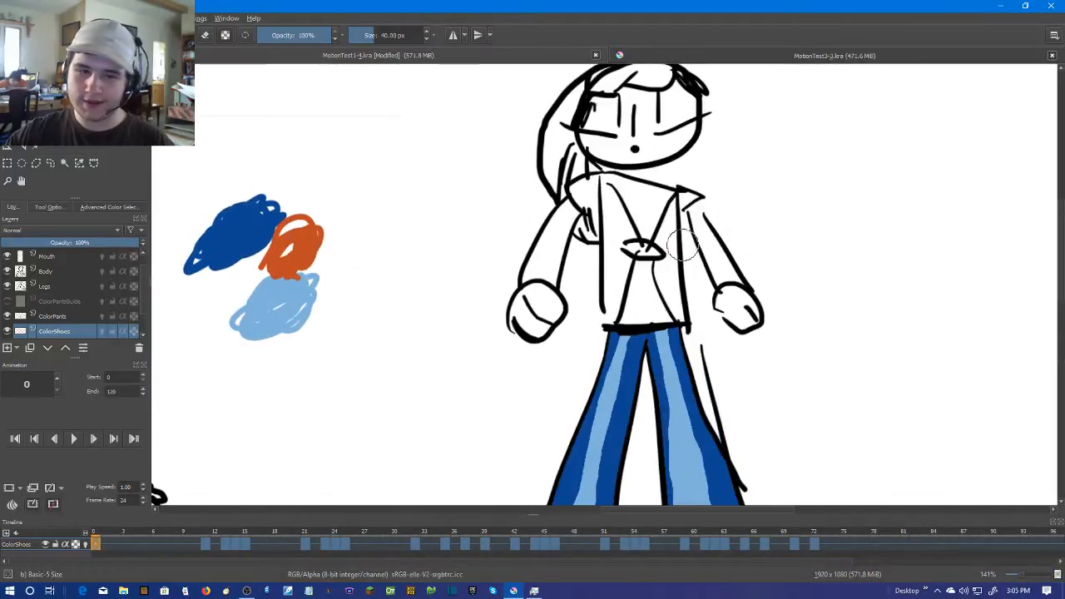
# Add a new paint layer and place it between the Body and Legs layers
pyautogui.click(40, 289)
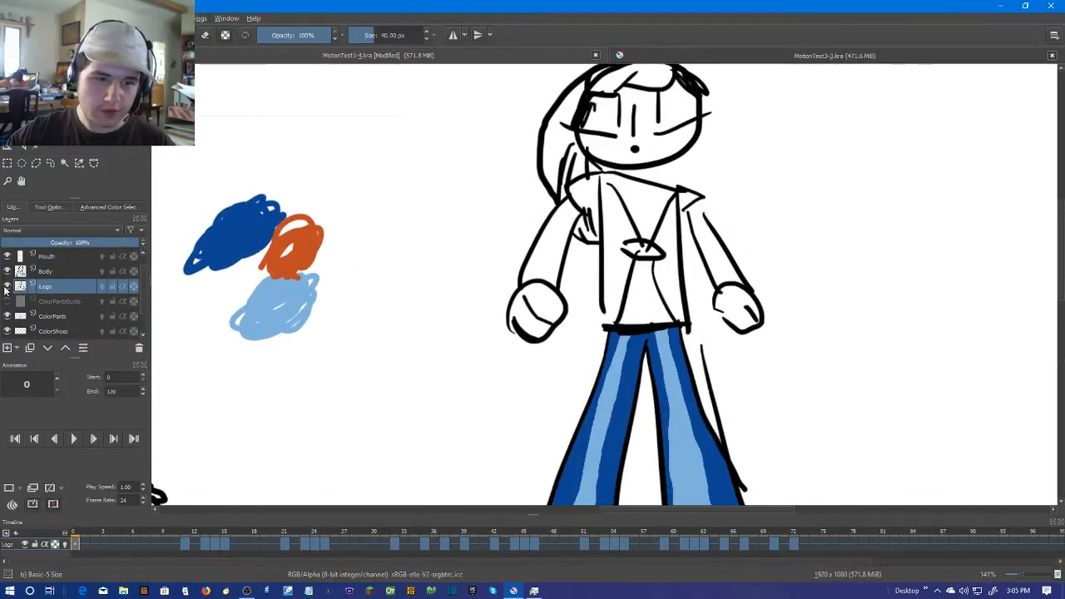
pyautogui.click(57, 272)
pyautogui.click(50, 288)
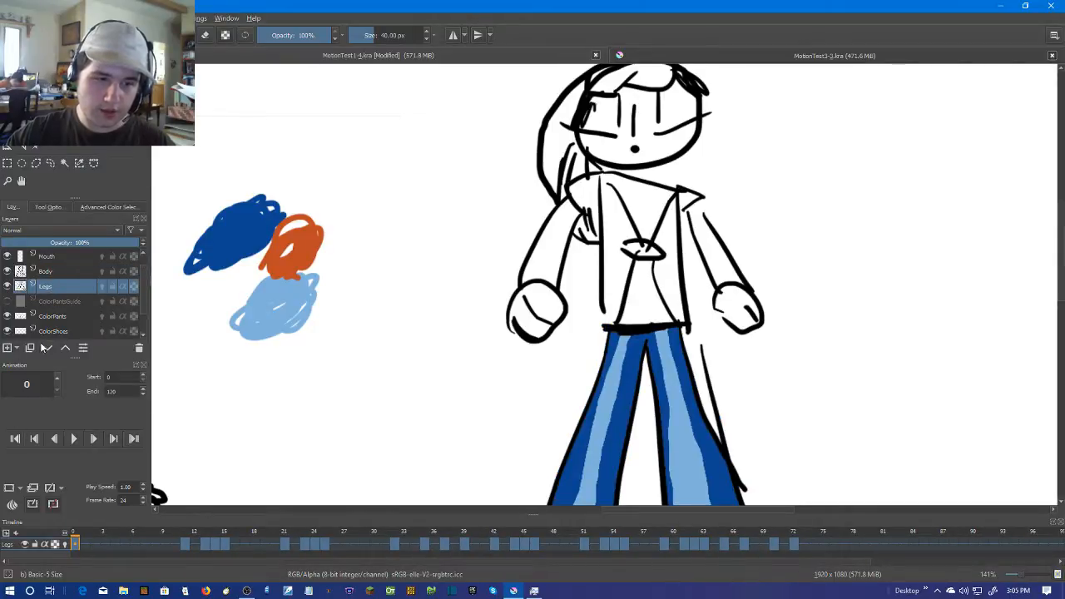
pyautogui.click(54, 275)
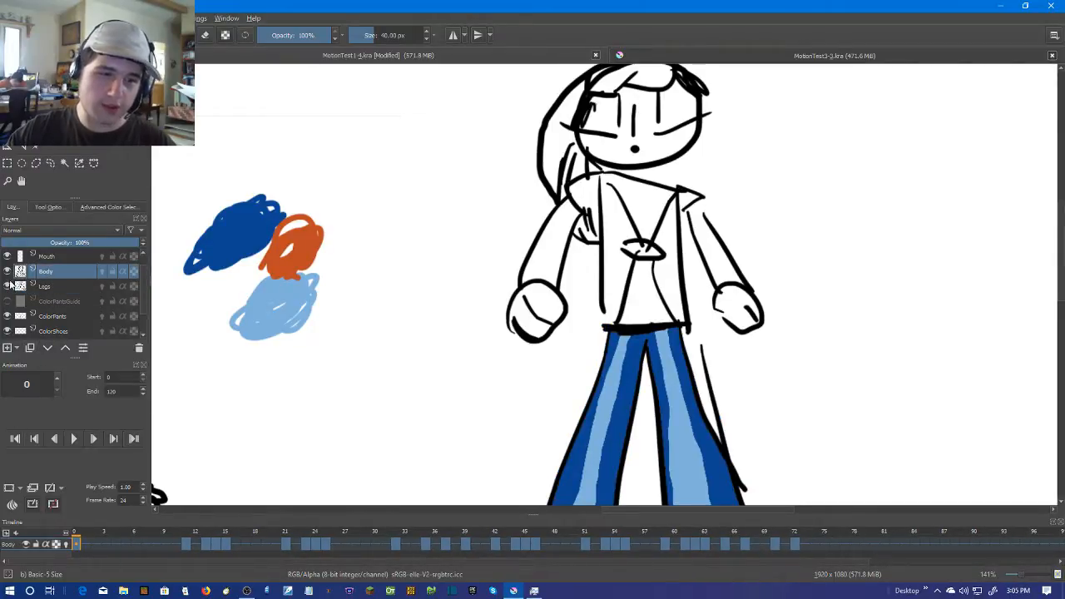
pyautogui.click(8, 350)
pyautogui.moveTo(52, 274); pyautogui.dragTo(50, 291)
# Rename the new layer between Body and Legs as BodyColor
pyautogui.doubleClick(51, 288)
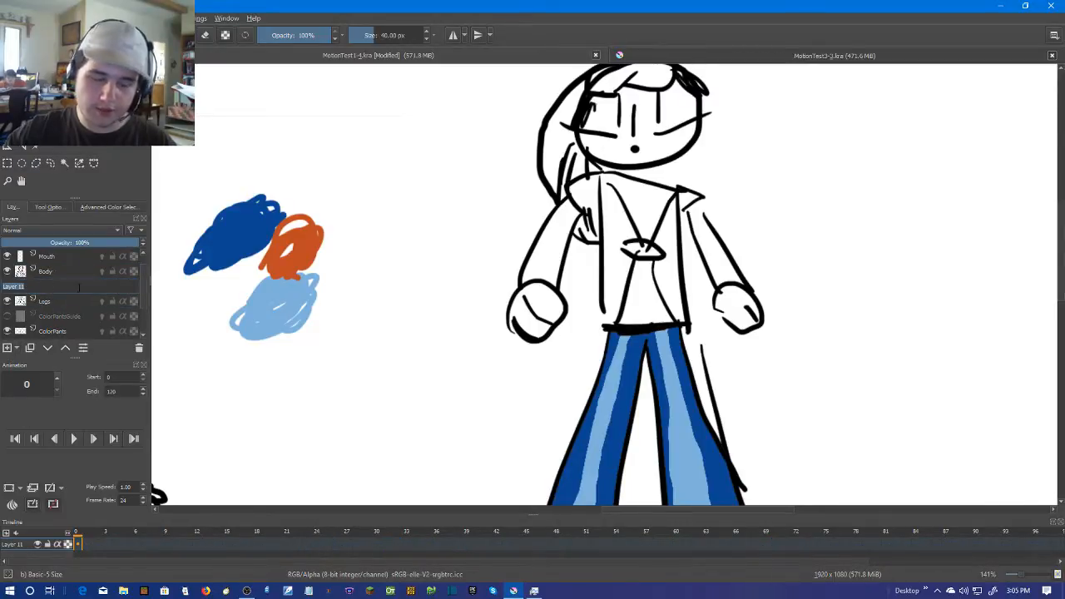
pyautogui.write('Bo')
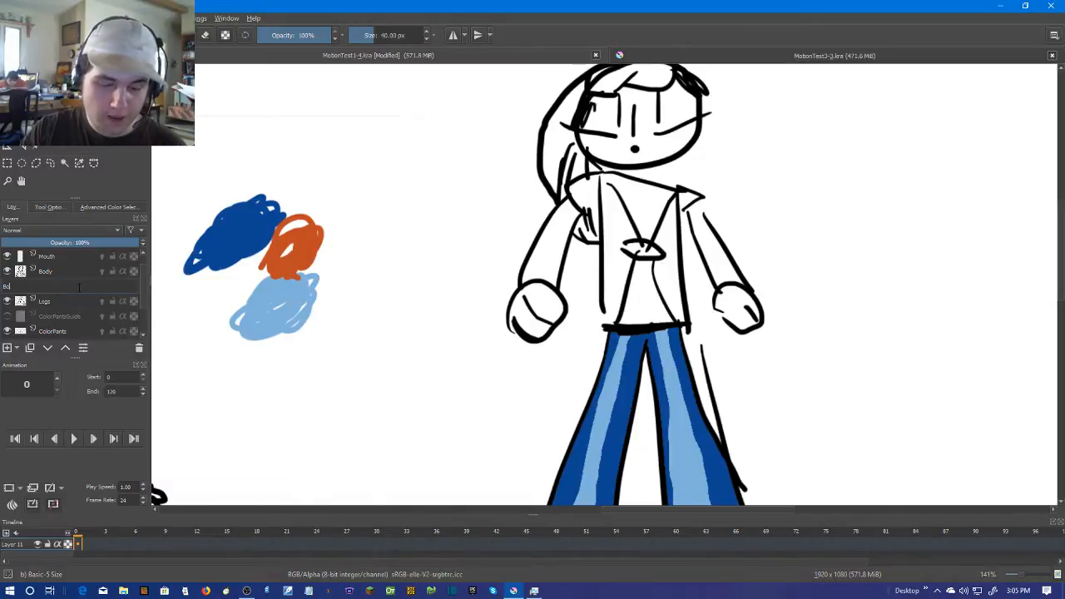
pyautogui.write('dyColor')
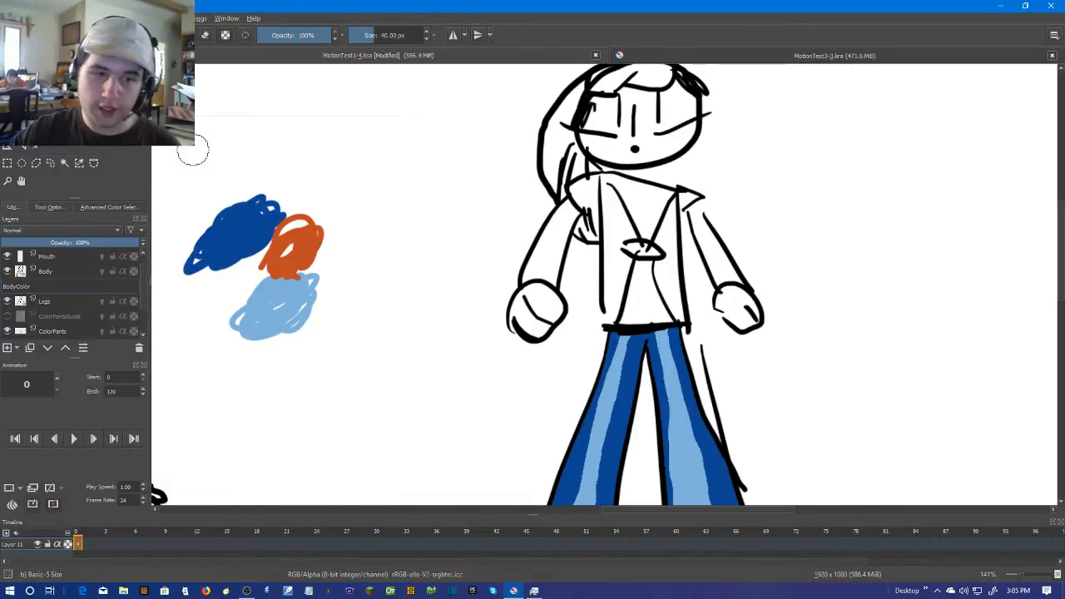
pyautogui.press('Return')
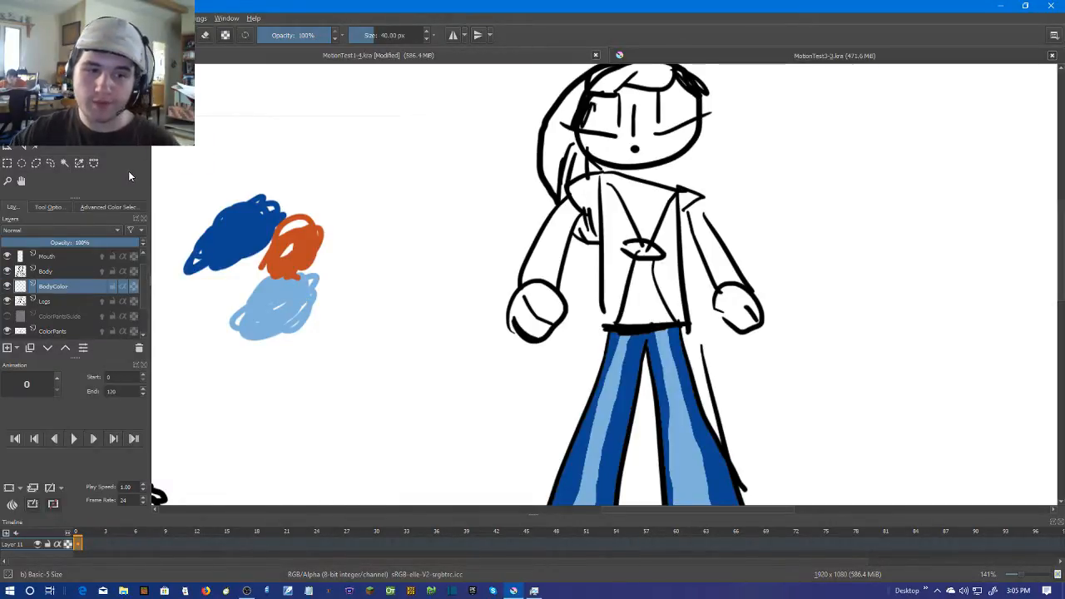
# Briefly hide the Legs line art and restore it, and show the ColorPantsGuide layer
pyautogui.moveTo(548, 218); pyautogui.dragTo(655, 229)
pyautogui.scroll(-3, 826, 253)
pyautogui.moveTo(720, 280); pyautogui.dragTo(571, 292)
pyautogui.scroll(2, 568, 291)
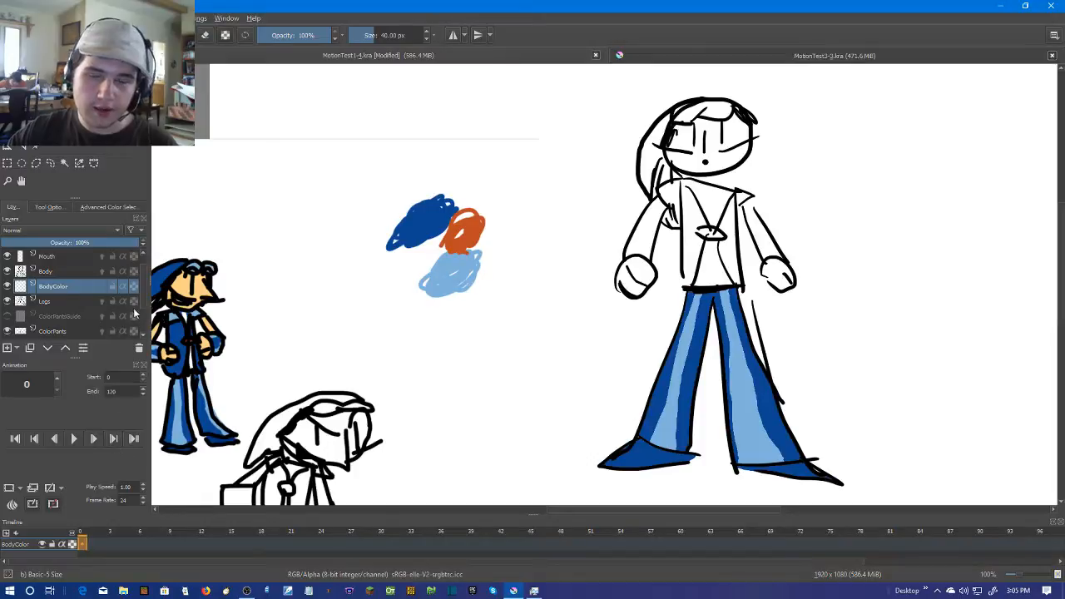
pyautogui.click(7, 302)
pyautogui.click(8, 316)
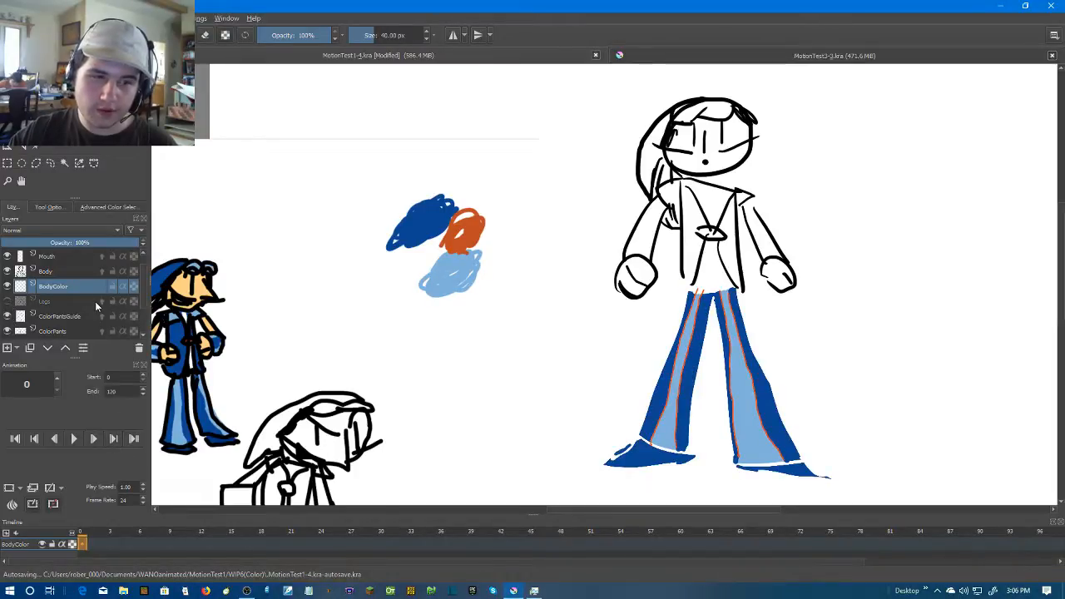
pyautogui.click(8, 301)
pyautogui.scroll(-1, 57, 294)
pyautogui.scroll(1, 23, 298)
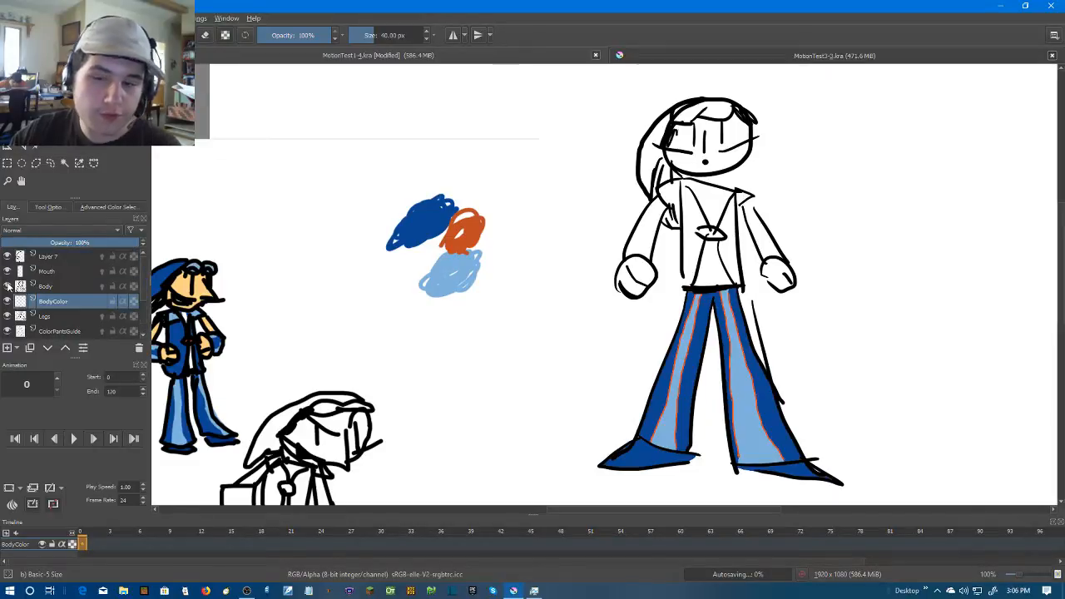
# Hide the ColorPantsGuide, ColorPants and ColorShoes layers, leaving the Legs line art shown
pyautogui.click(7, 302)
pyautogui.click(8, 317)
pyautogui.click(7, 329)
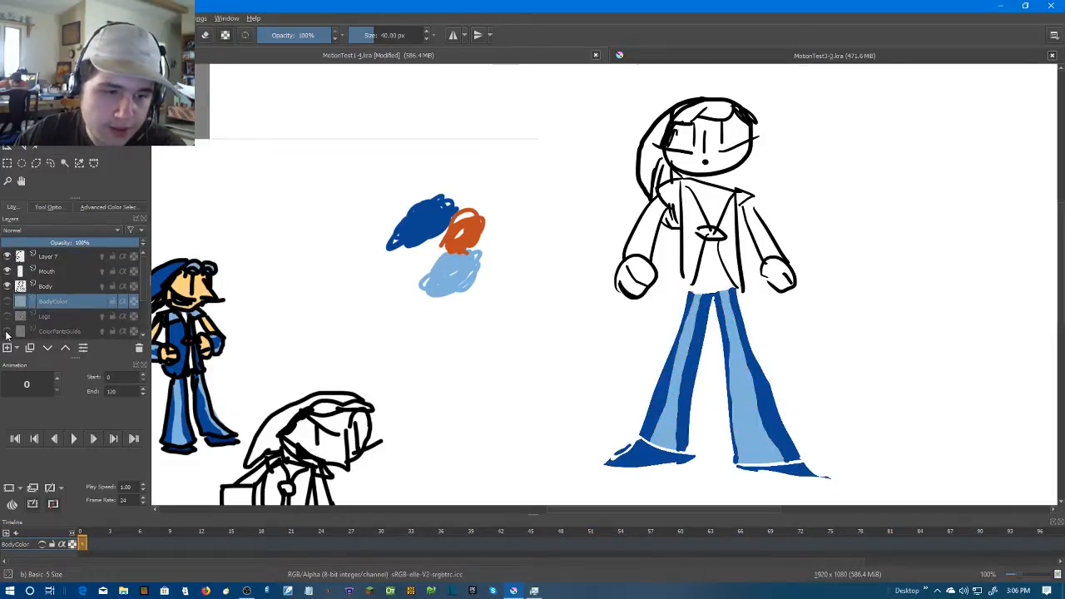
pyautogui.scroll(-1, 7, 325)
pyautogui.click(8, 301)
pyautogui.click(7, 317)
pyautogui.scroll(1, 8, 317)
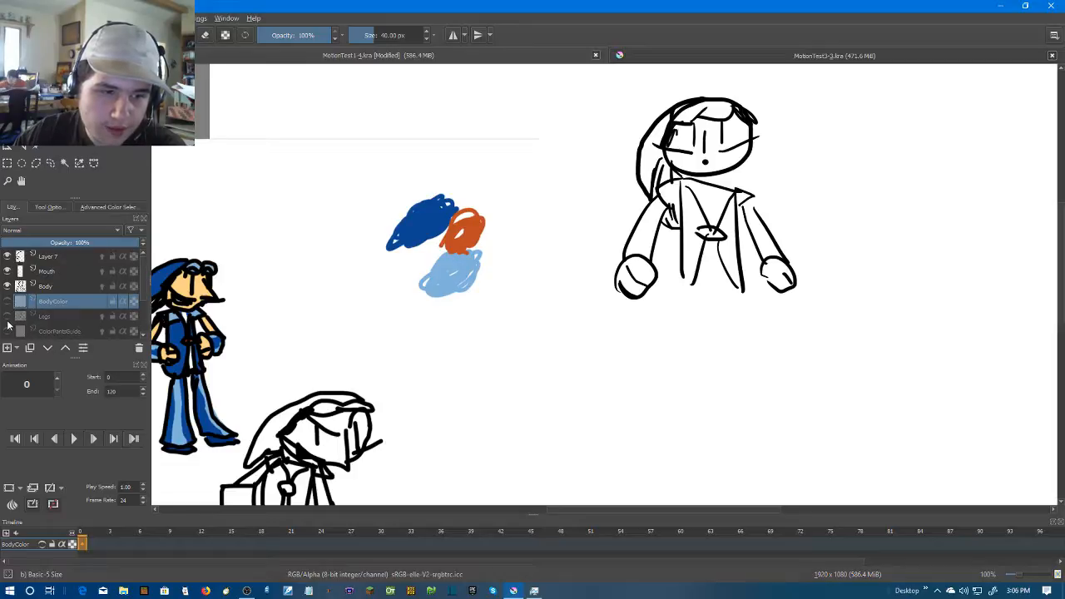
pyautogui.click(8, 317)
pyautogui.scroll(2, 743, 274)
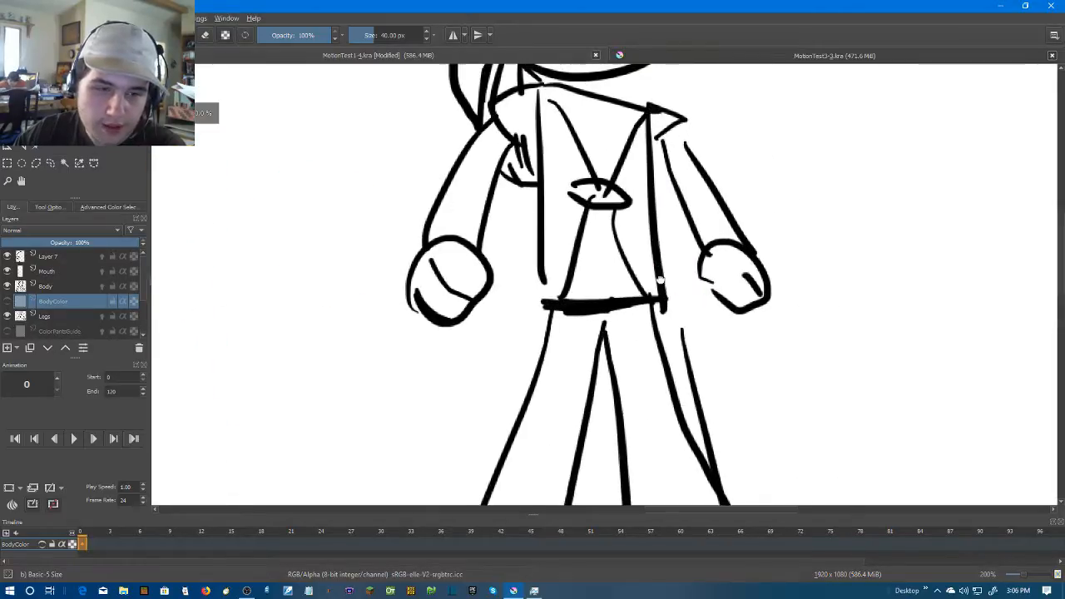
# Create an animation frame at frame 0 of the BodyColor layer
pyautogui.click(58, 287)
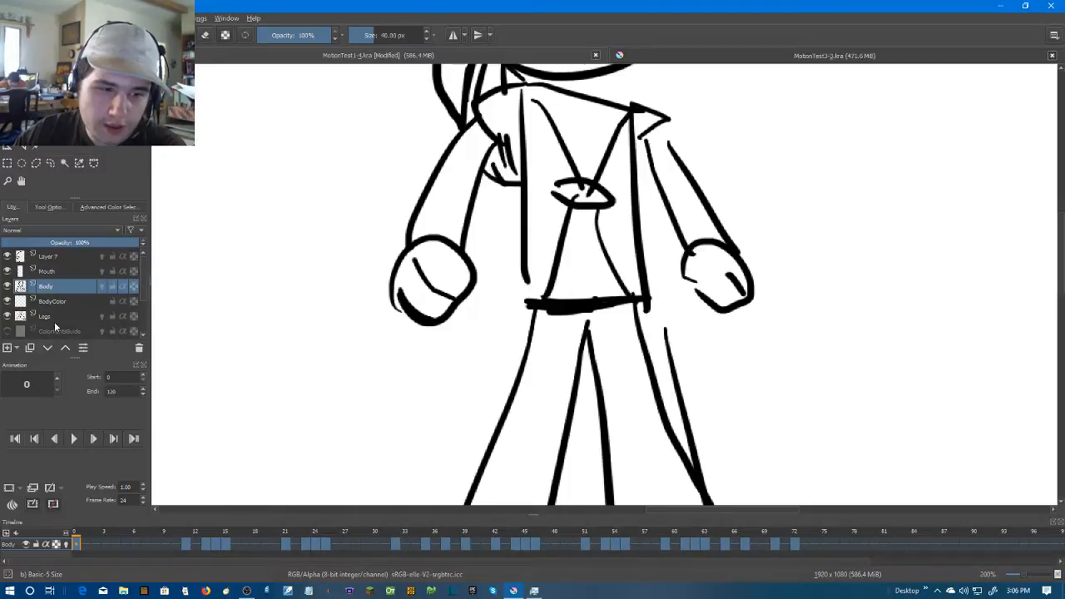
pyautogui.click(63, 302)
pyautogui.rightClick(77, 547)
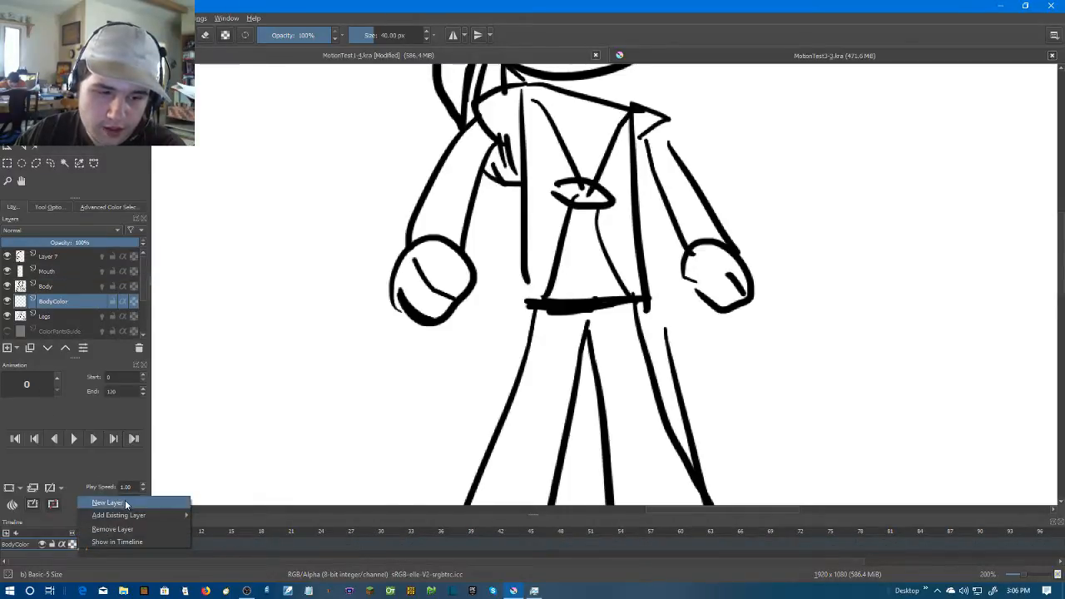
pyautogui.click(260, 550)
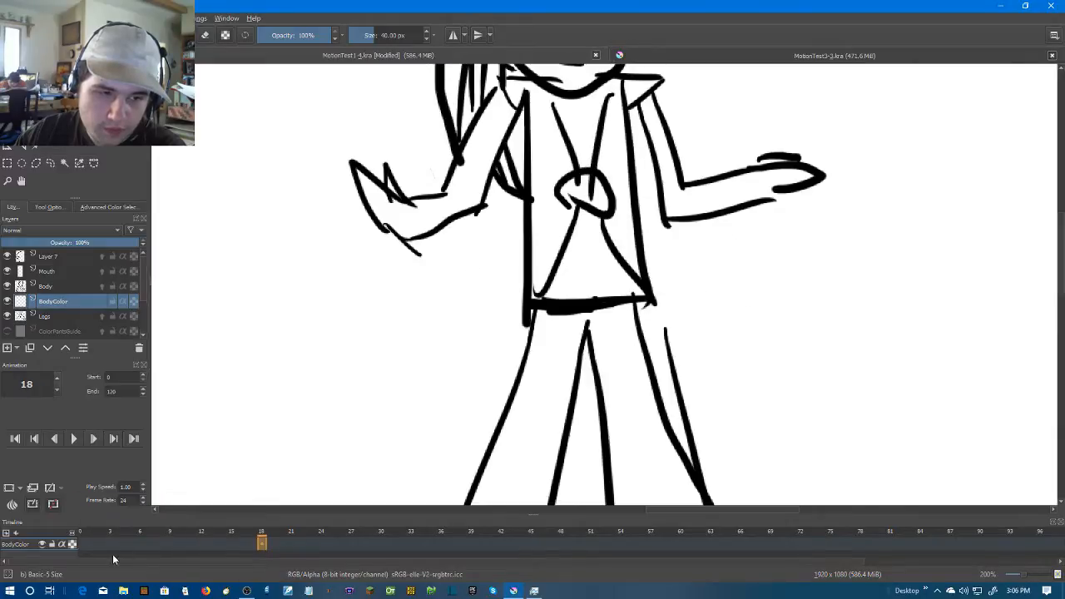
pyautogui.rightClick(81, 543)
pyautogui.click(125, 510)
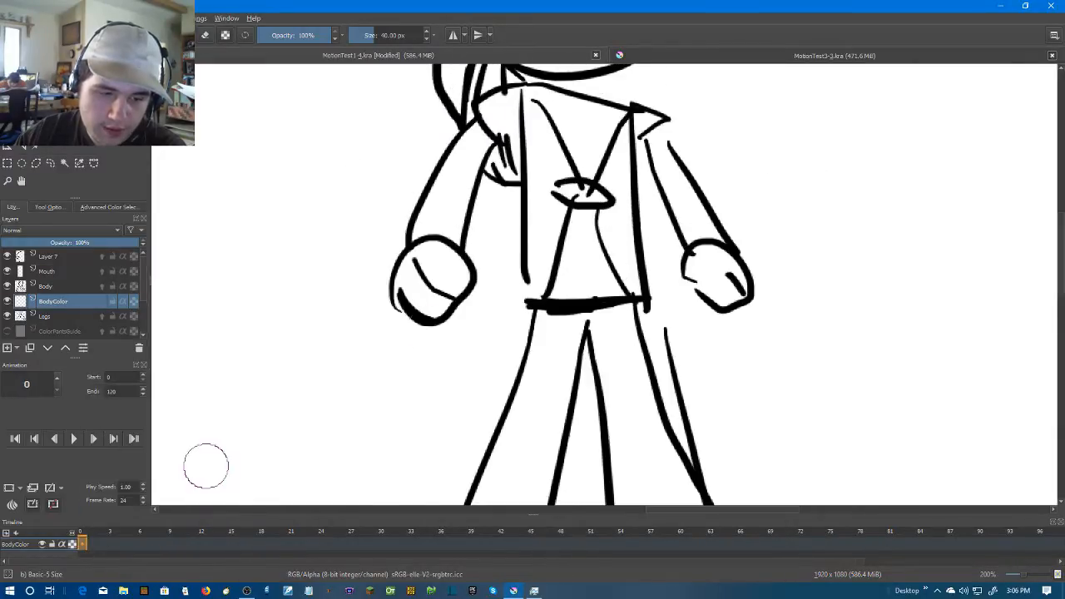
# Sample the light orange skin colour from the face of the small coloured reference character
pyautogui.scroll(-3, 501, 290)
pyautogui.moveTo(473, 286); pyautogui.dragTo(550, 302)
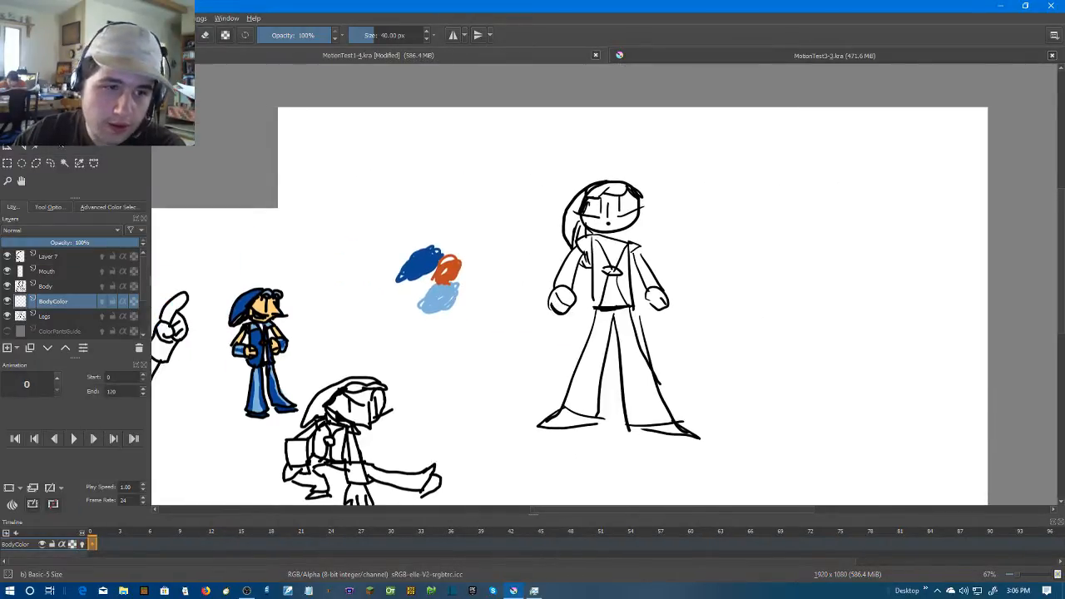
pyautogui.click(34, 148)
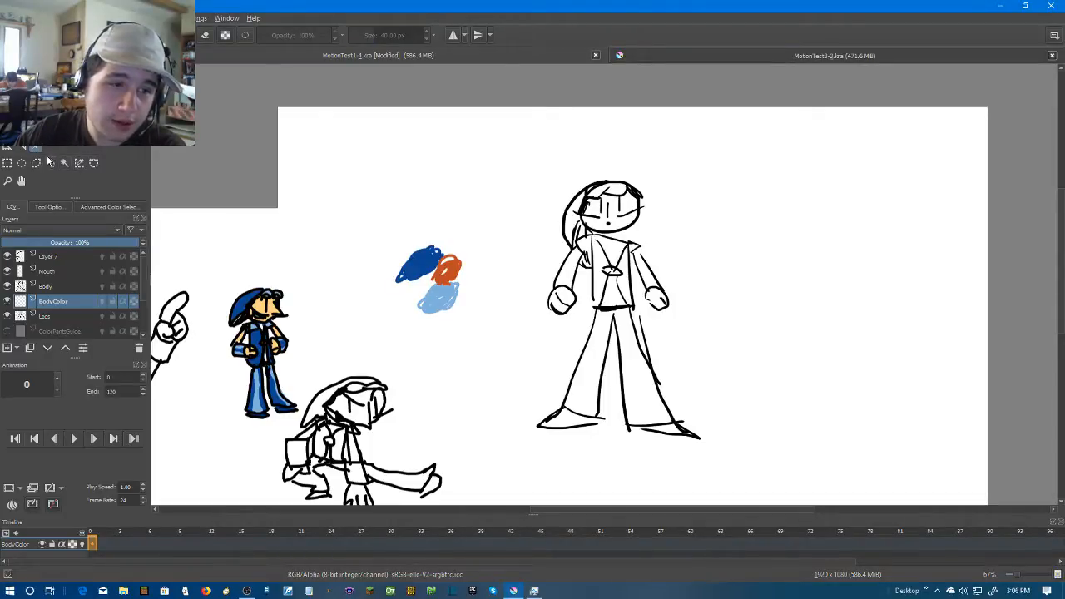
pyautogui.scroll(4, 320, 285)
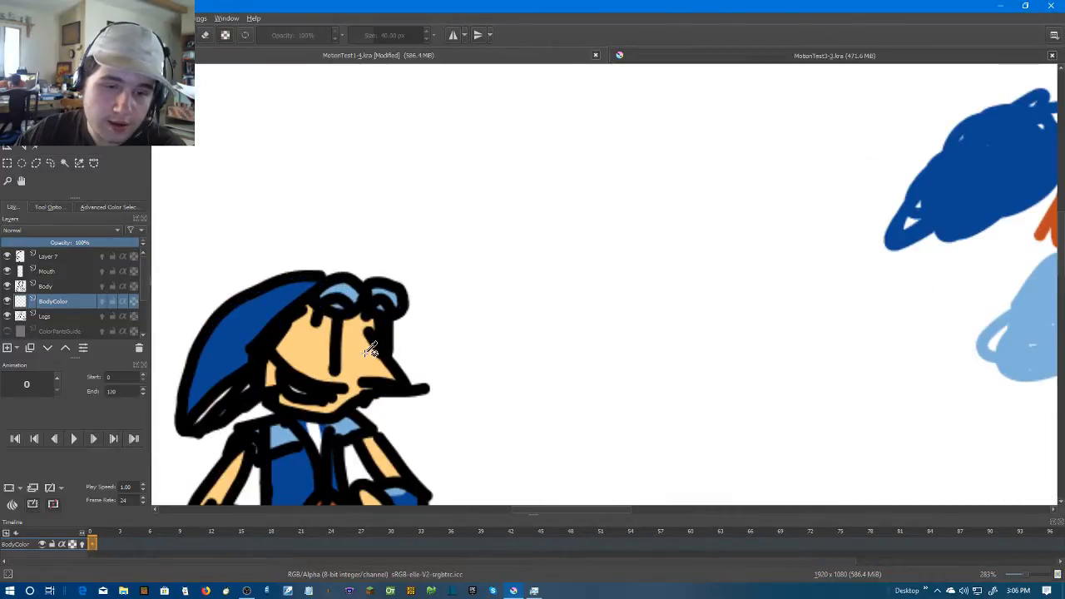
pyautogui.scroll(-4, 508, 309)
pyautogui.moveTo(507, 307); pyautogui.dragTo(79, 312)
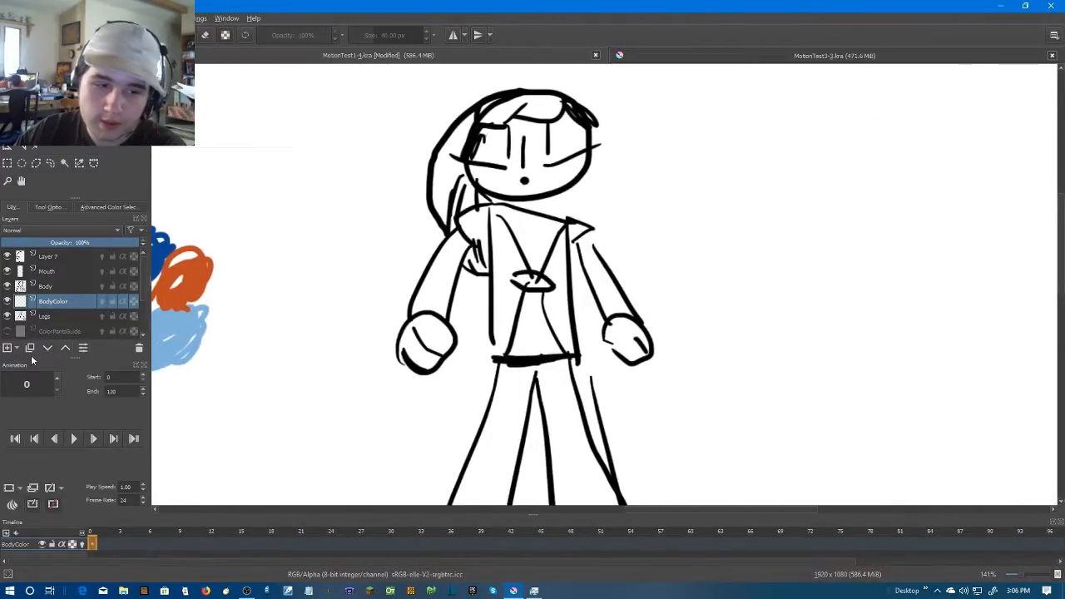
# Try to fill the character's fist with the skin colour on the BodyColor layer, and undo the fill
pyautogui.scroll(1, 434, 360)
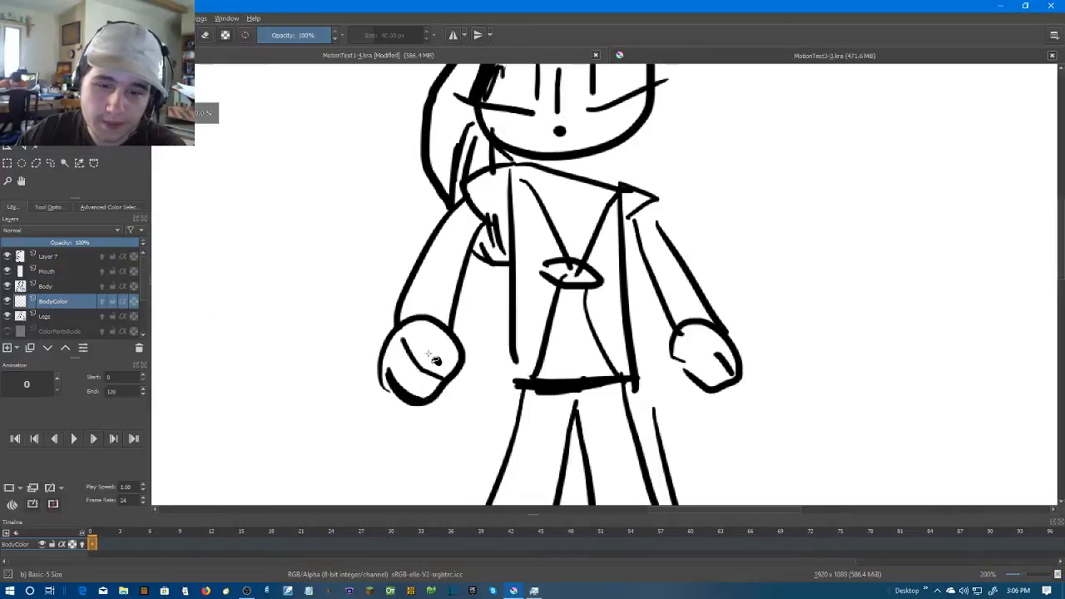
pyautogui.click(430, 351)
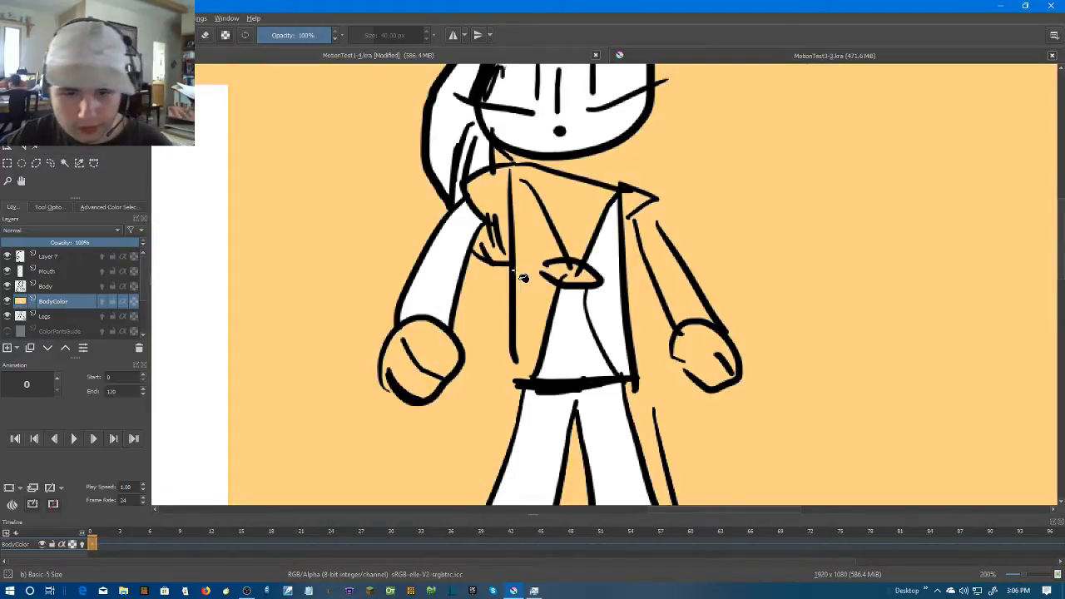
pyautogui.hotkey('ctrl', 'z')
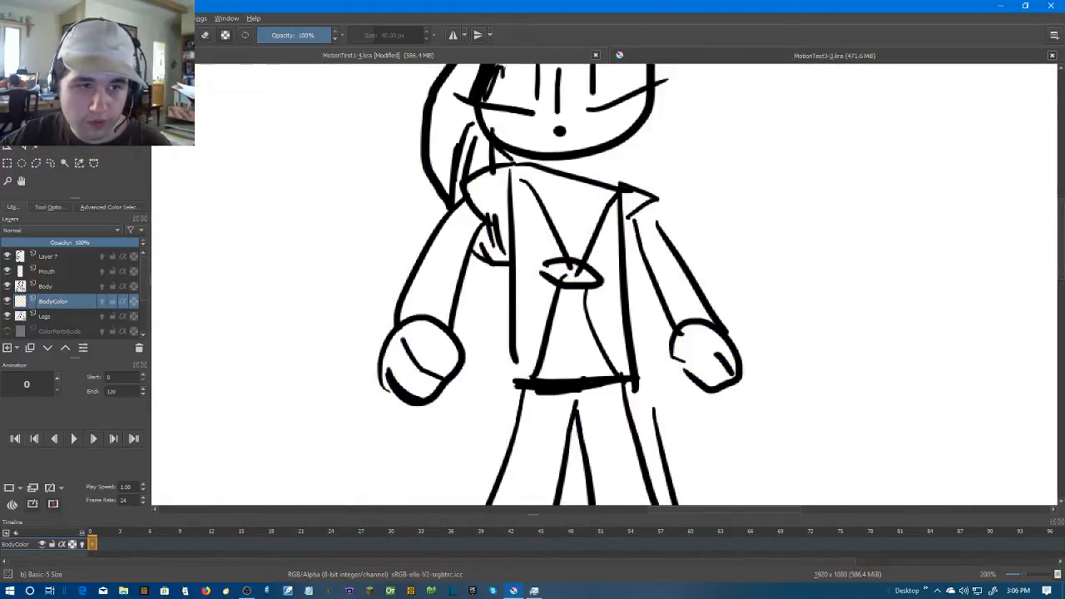
# Switch to the freehand brush and reduce its size to 11 px for closing gaps around the hands
pyautogui.press('b')
pyautogui.scroll(2, 420, 391)
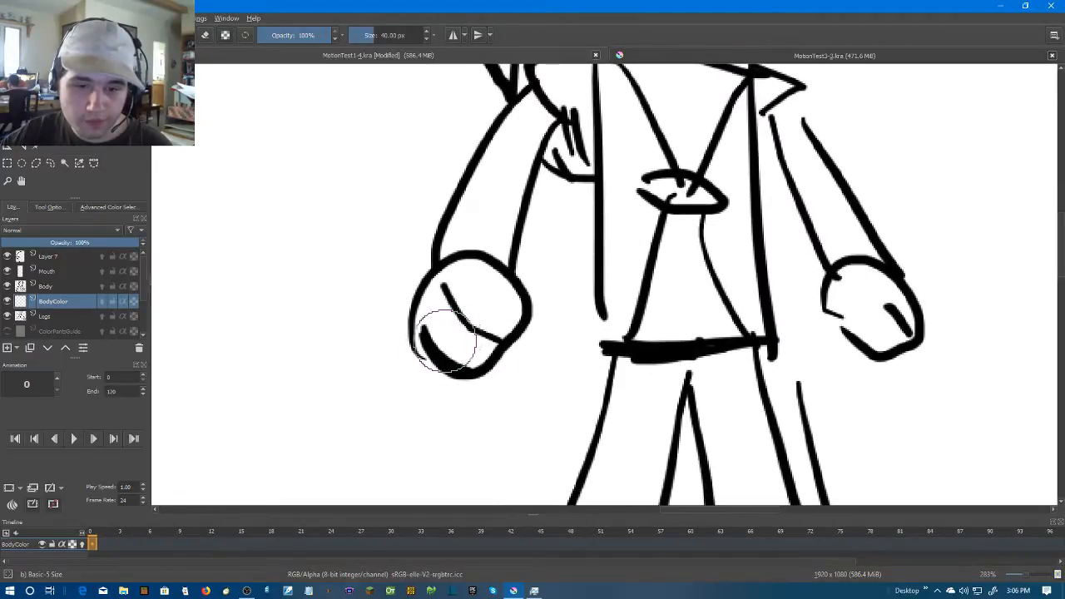
pyautogui.click(428, 39)
pyautogui.click(427, 39)
pyautogui.click(427, 39)
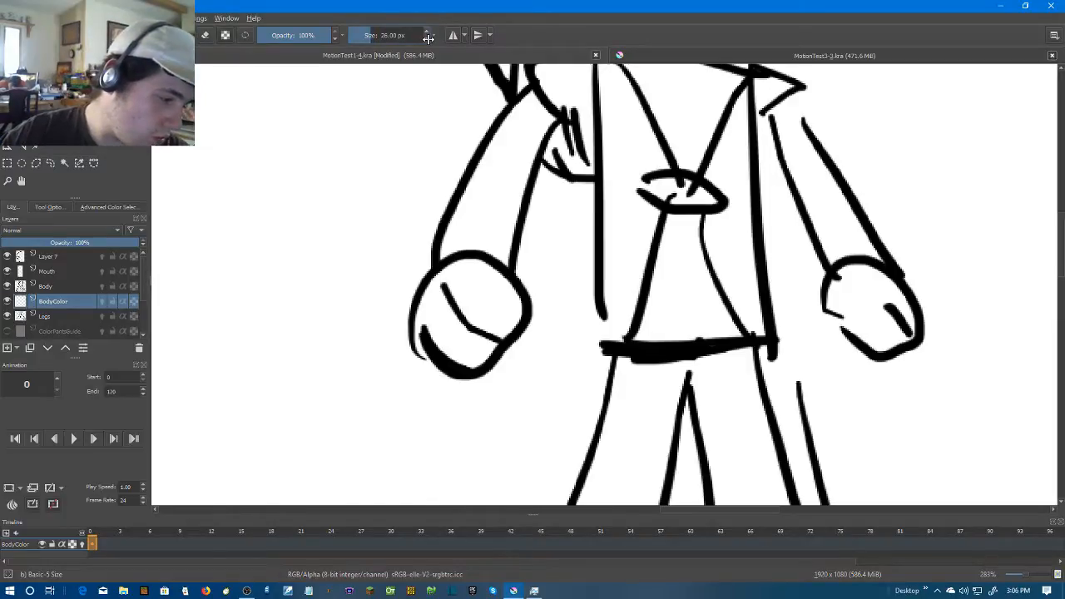
pyautogui.click(427, 40)
pyautogui.click(428, 39)
pyautogui.click(428, 39)
pyautogui.click(428, 39)
pyautogui.click(427, 39)
pyautogui.click(427, 39)
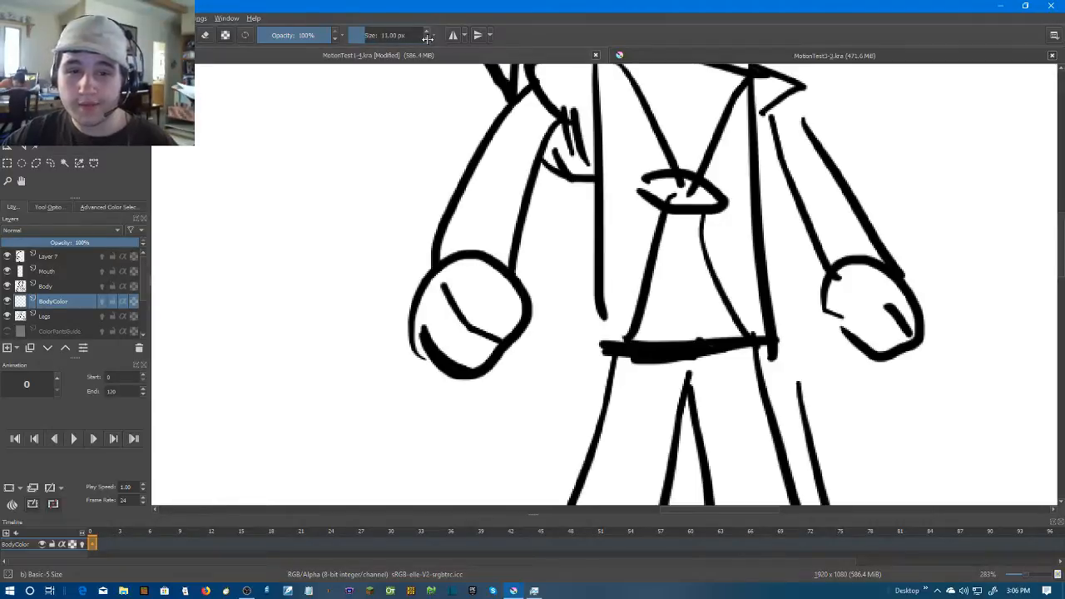
# Try to close the gap at the lower edge of the drawing's left fist with skin colour and fill the fist, and undo the attempt
pyautogui.scroll(2, 428, 344)
pyautogui.moveTo(429, 348)
pyautogui.mouseDown()
pyautogui.moveTo(443, 318)
pyautogui.moveTo(430, 320)
pyautogui.mouseUp()
pyautogui.press('f')
pyautogui.click(539, 218)
pyautogui.hotkey('ctrl', 'z')
pyautogui.hotkey('ctrl', 'z')
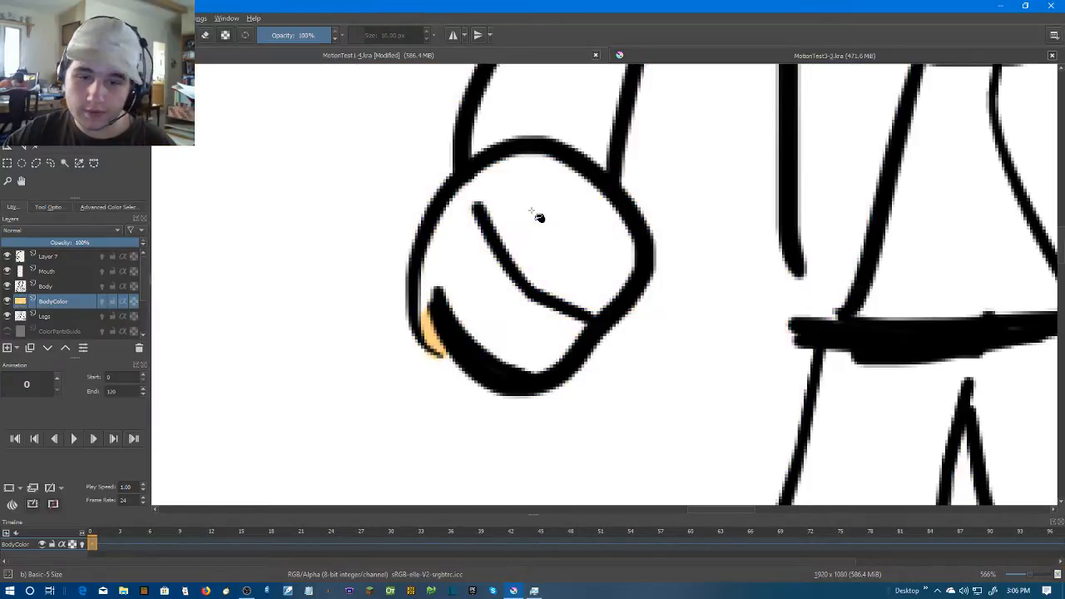
# Retry brushing the left fist's gap closed and filling inside its outline, and undo the fills
pyautogui.press('b')
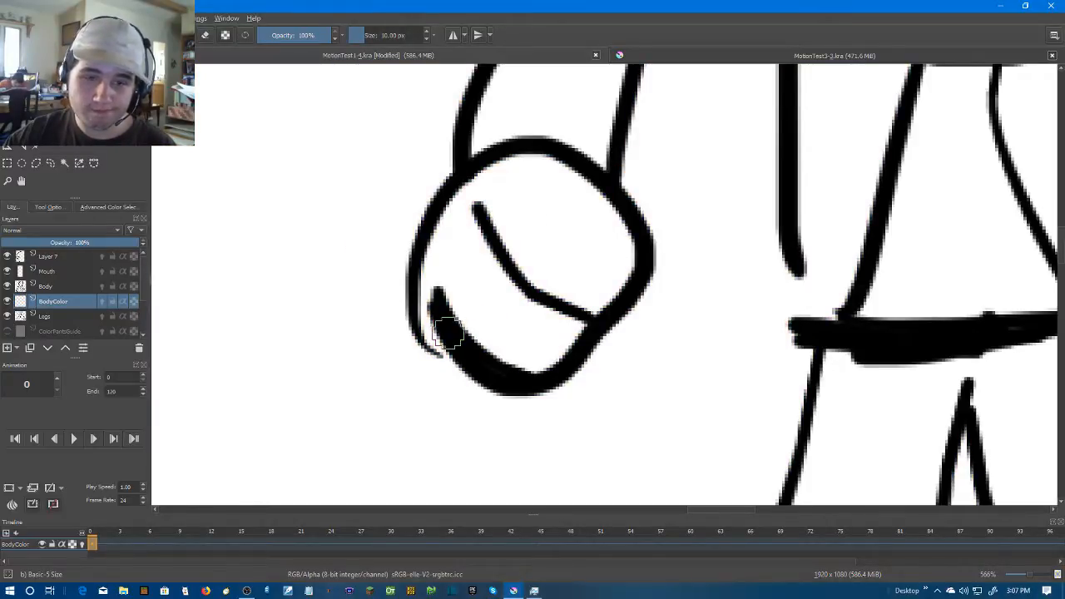
pyautogui.moveTo(446, 348)
pyautogui.mouseDown()
pyautogui.moveTo(426, 321)
pyautogui.moveTo(427, 261)
pyautogui.mouseUp()
pyautogui.click(61, 148)
pyautogui.click(582, 208)
pyautogui.hotkey('ctrl', 'z')
pyautogui.scroll(-5, 718, 325)
pyautogui.click(864, 277)
pyautogui.hotkey('ctrl', 'z')
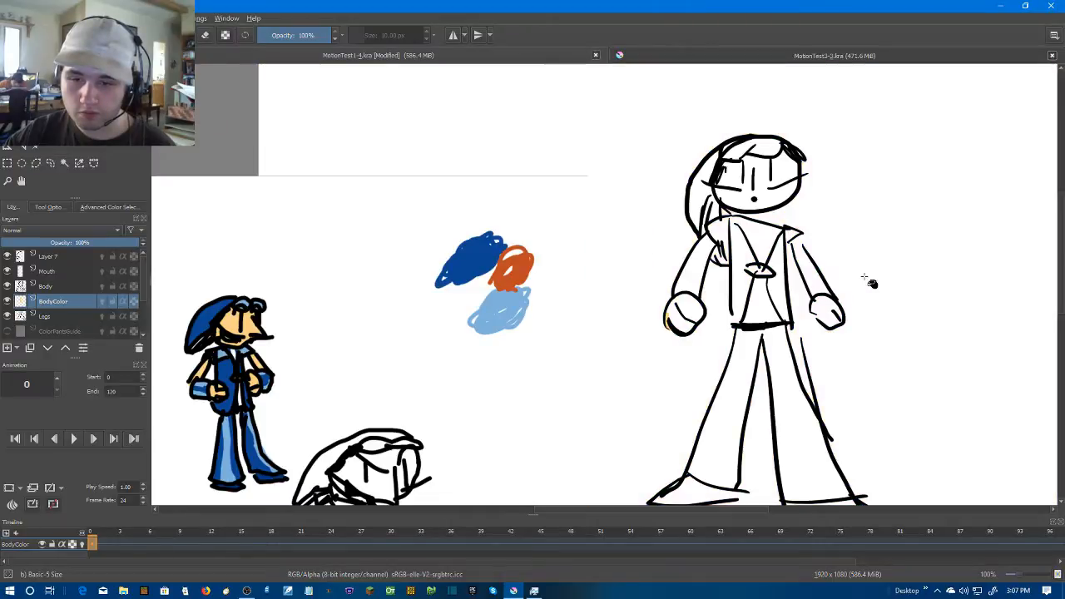
# Fill the bare arm on the drawing's left side with the skin colour at frame 0
pyautogui.scroll(5, 799, 286)
pyautogui.press('b')
pyautogui.moveTo(501, 167); pyautogui.dragTo(446, 259)
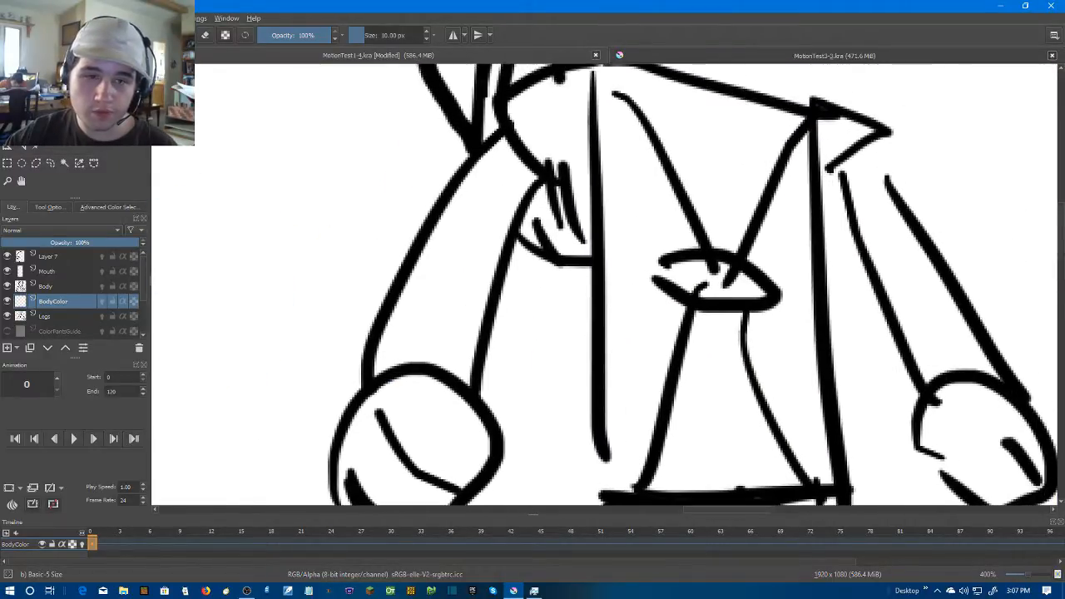
pyautogui.press('f')
pyautogui.click(480, 206)
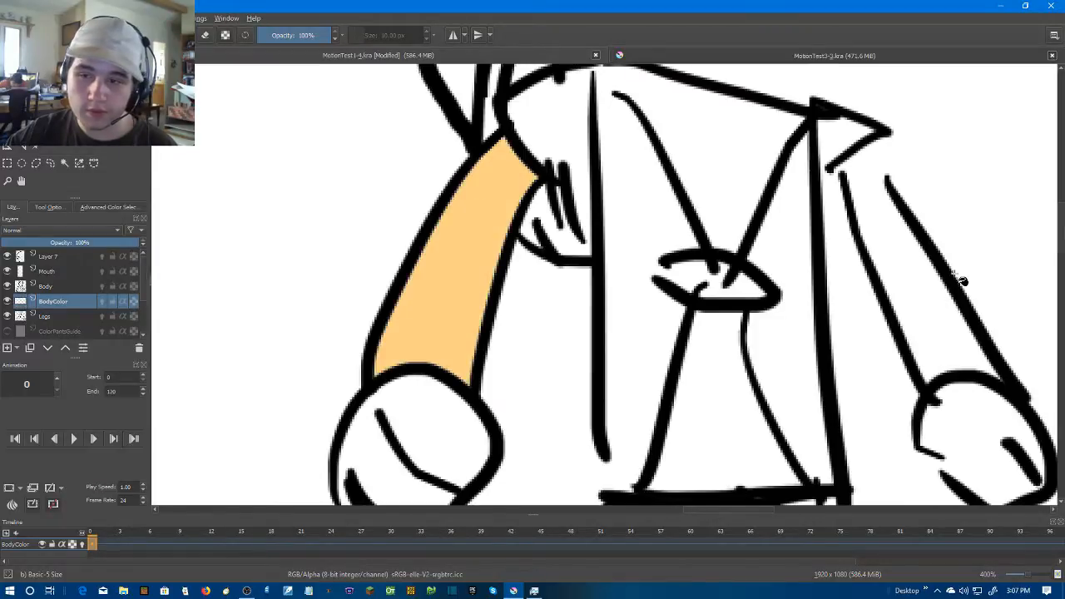
# Brush skin colour across the opening below the sleeve of the drawing's right arm, try filling the arm, and undo the fill
pyautogui.press('b')
pyautogui.moveTo(891, 191)
pyautogui.mouseDown()
pyautogui.moveTo(696, 223)
pyautogui.moveTo(665, 215)
pyautogui.moveTo(670, 225)
pyautogui.moveTo(658, 198)
pyautogui.moveTo(697, 240)
pyautogui.mouseUp()
pyautogui.press('f')
pyautogui.click(743, 366)
pyautogui.hotkey('ctrl', 'z')
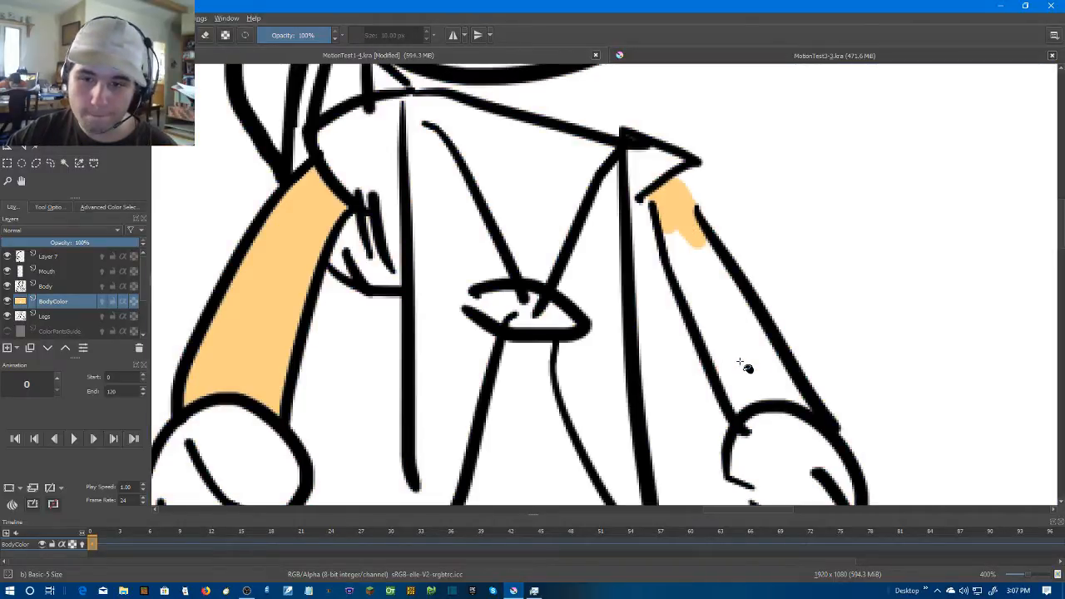
# Brush skin colour along the lower edge of the drawing's right hand, try filling the hand, and undo the fill
pyautogui.moveTo(692, 428); pyautogui.dragTo(658, 309)
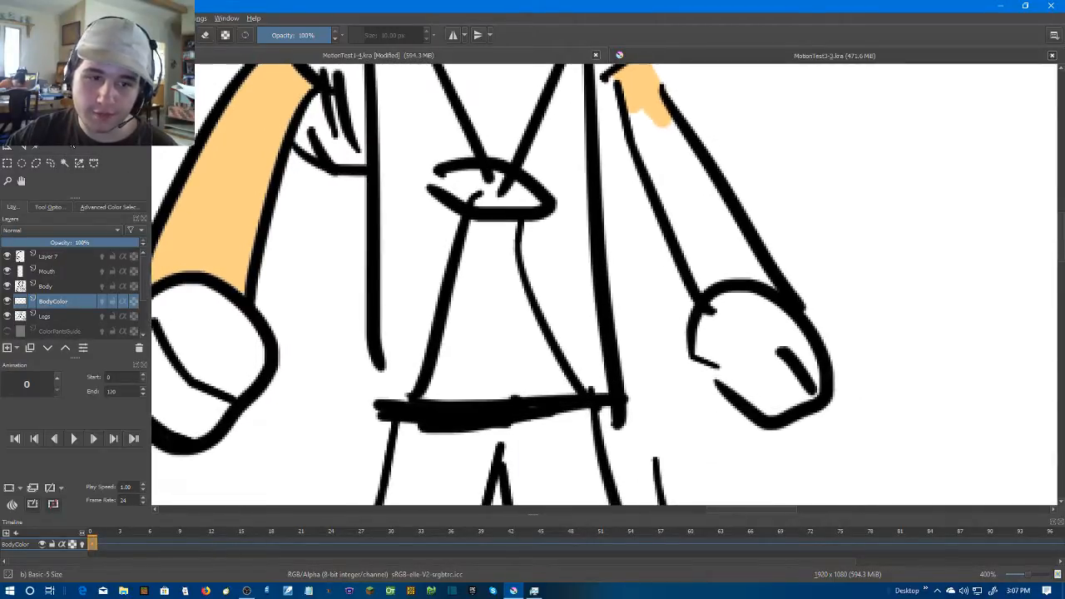
pyautogui.press('b')
pyautogui.moveTo(697, 354)
pyautogui.mouseDown()
pyautogui.moveTo(748, 397)
pyautogui.moveTo(793, 404)
pyautogui.moveTo(810, 359)
pyautogui.moveTo(805, 396)
pyautogui.moveTo(758, 398)
pyautogui.moveTo(688, 350)
pyautogui.mouseUp()
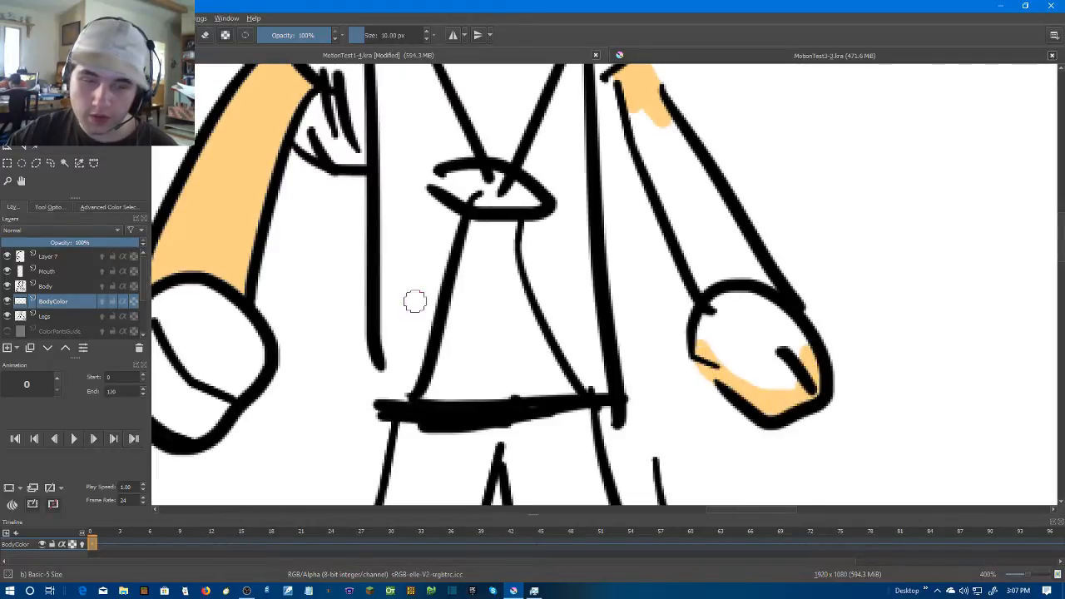
pyautogui.press('f')
pyautogui.click(739, 352)
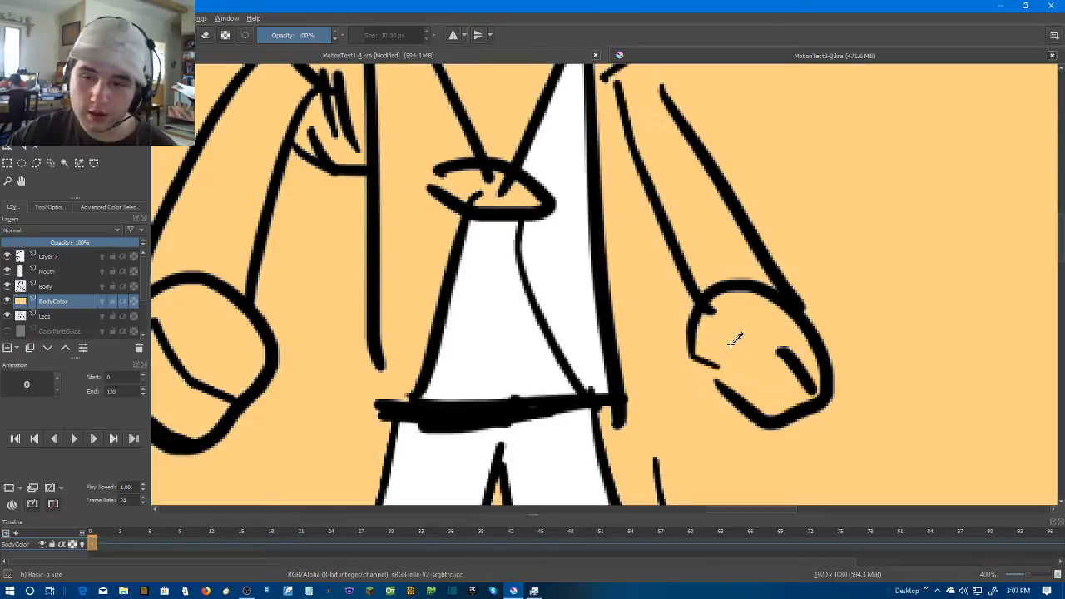
pyautogui.hotkey('ctrl', 'z')
# Brush skin colour along the wrist and inner edge of the drawing's right arm, try filling the rest, and undo the fill
pyautogui.moveTo(753, 342); pyautogui.dragTo(645, 325)
pyautogui.moveTo(556, 196); pyautogui.dragTo(747, 301)
pyautogui.scroll(-1, 815, 389)
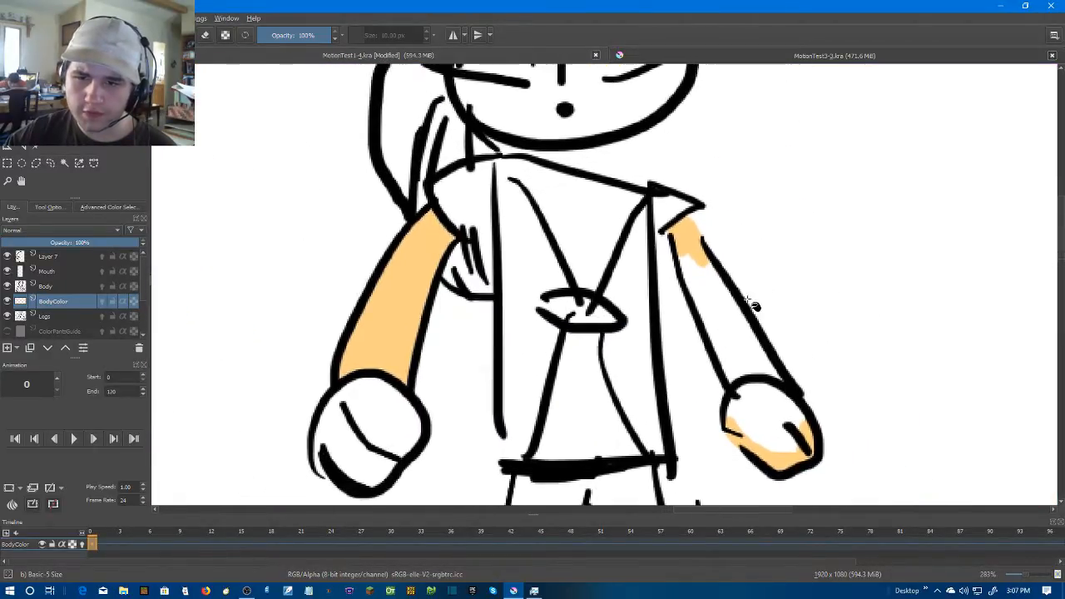
pyautogui.scroll(1, 753, 306)
pyautogui.press('b')
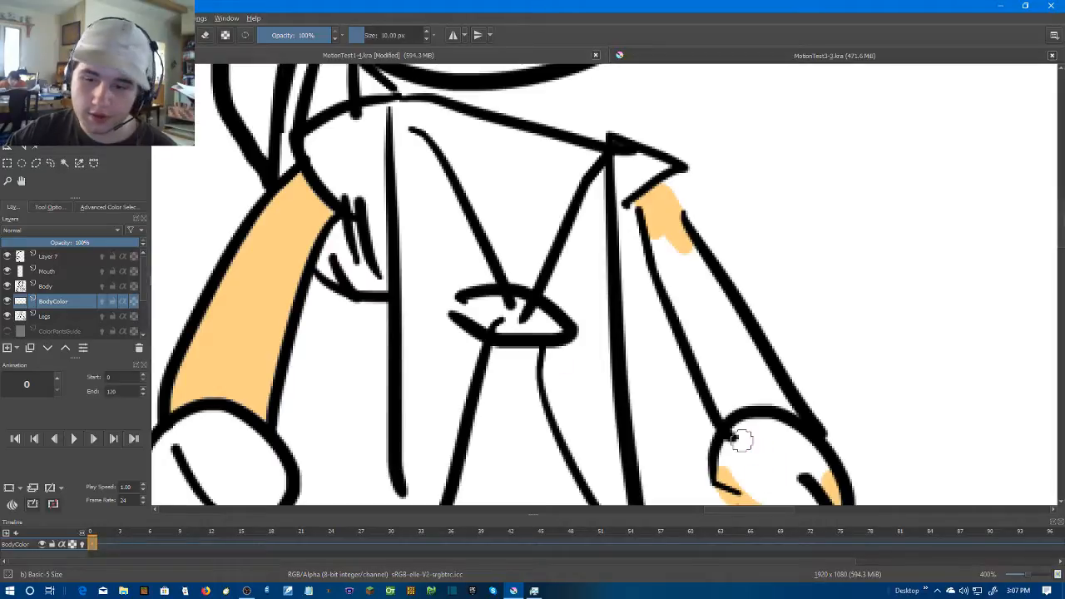
pyautogui.moveTo(727, 413); pyautogui.dragTo(783, 416)
pyautogui.moveTo(649, 220); pyautogui.dragTo(727, 409)
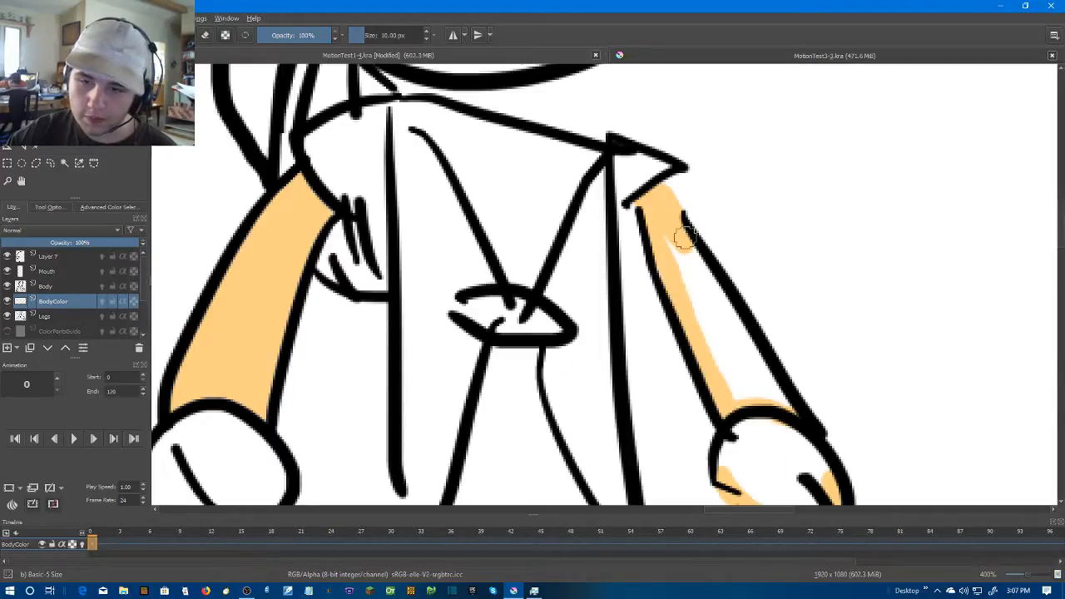
pyautogui.press('f')
pyautogui.click(710, 294)
pyautogui.hotkey('ctrl', 'z')
# Paint skin colour over most of the remaining white area inside the drawing's right arm
pyautogui.moveTo(713, 303); pyautogui.dragTo(682, 238)
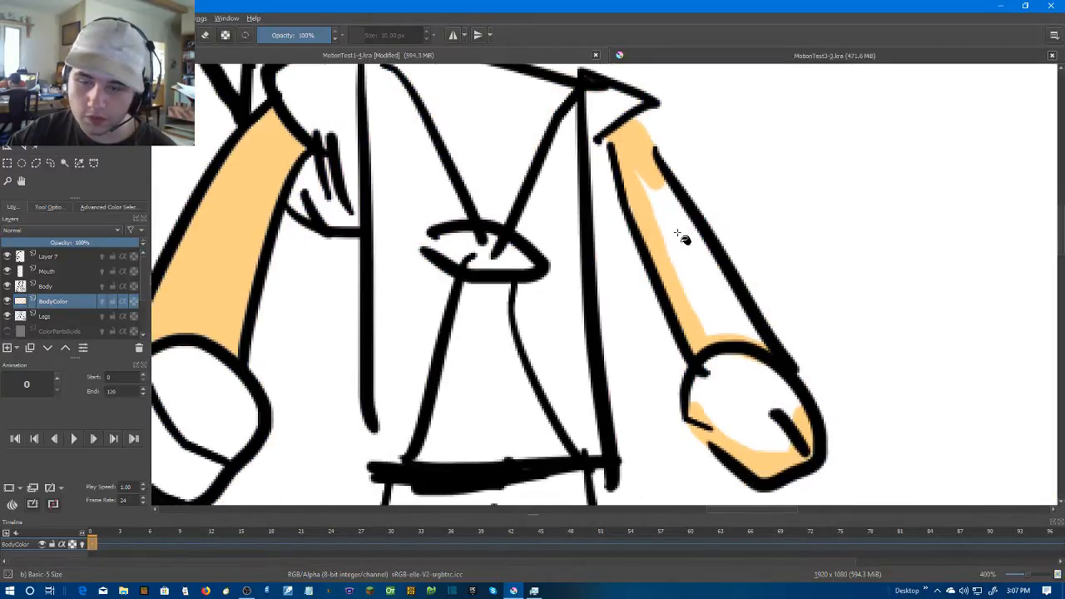
pyautogui.press('b')
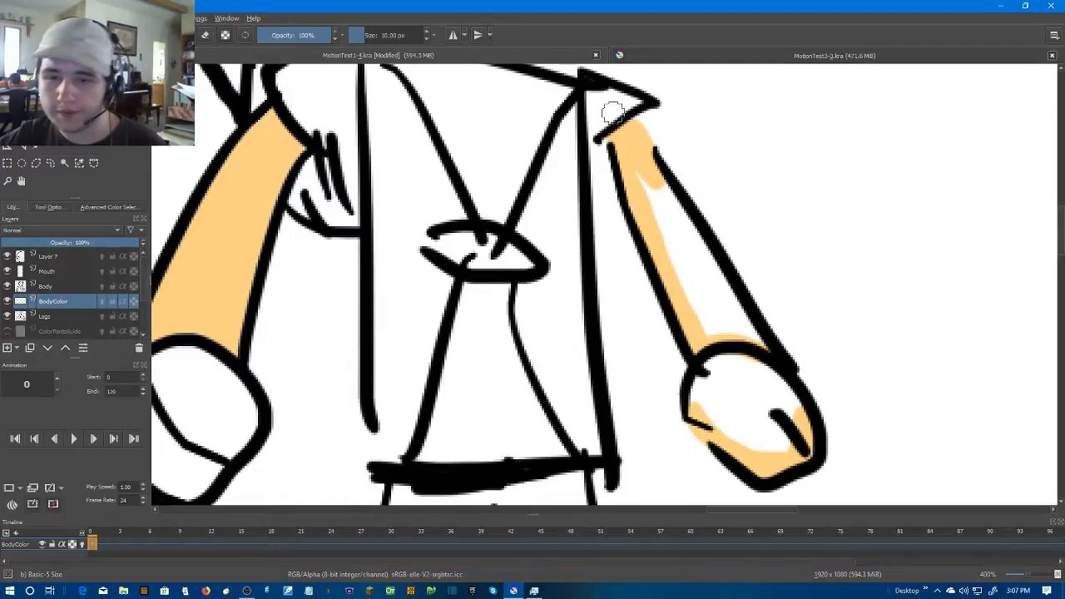
pyautogui.moveTo(707, 256)
pyautogui.mouseDown()
pyautogui.moveTo(757, 345)
pyautogui.moveTo(685, 291)
pyautogui.moveTo(656, 208)
pyautogui.moveTo(721, 333)
pyautogui.mouseUp()
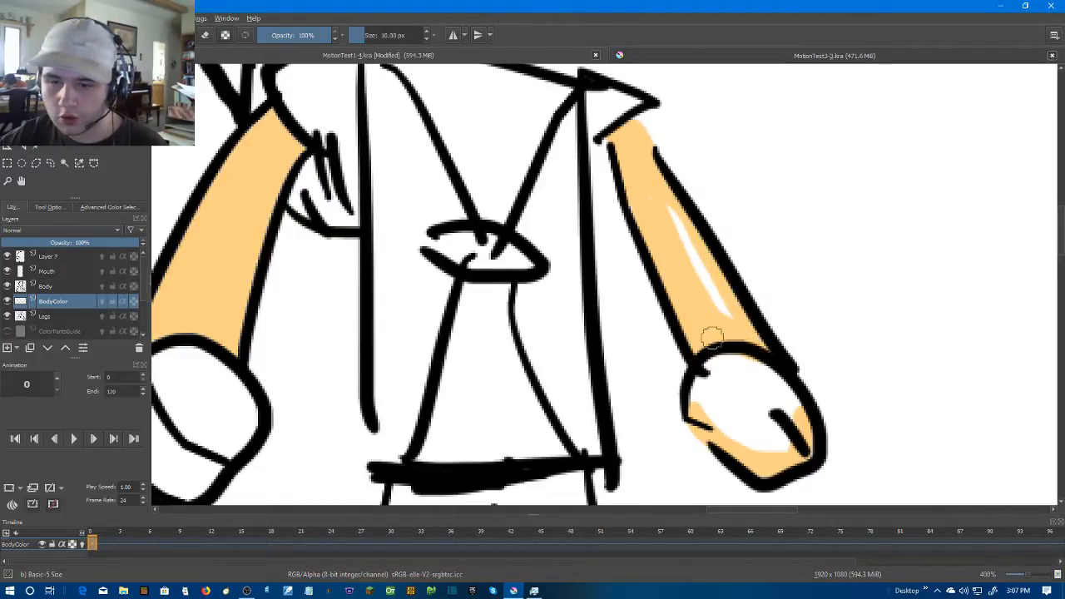
# Try to fill the thin white sliver left in the right arm with skin colour, and undo the fill
pyautogui.press('f')
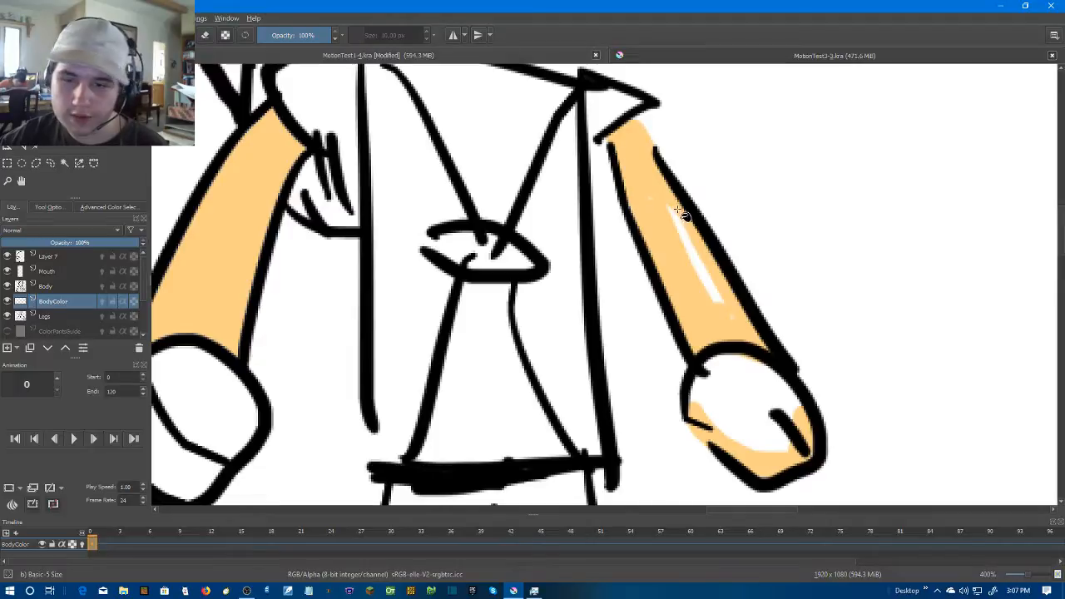
pyautogui.click(690, 253)
pyautogui.hotkey('ctrl', 'z')
pyautogui.hotkey('ctrl', 'shift', 'z')
pyautogui.hotkey('ctrl', 'z')
# Paint over the last white gaps in the right arm and cover its whole hand with skin colour by brush
pyautogui.press('b')
pyautogui.moveTo(667, 211); pyautogui.dragTo(746, 326)
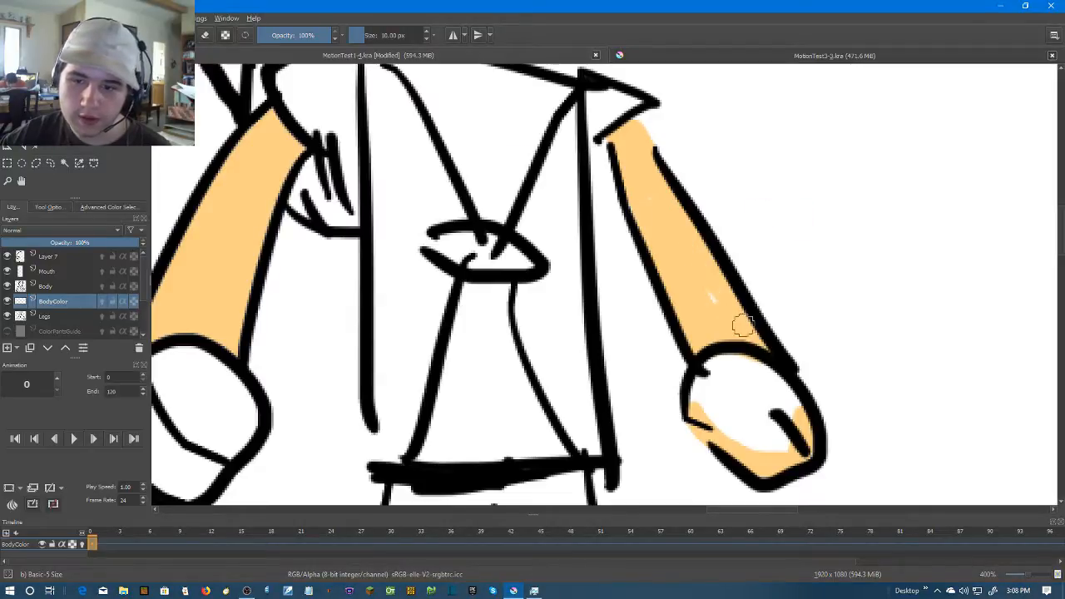
pyautogui.moveTo(701, 418)
pyautogui.mouseDown()
pyautogui.moveTo(717, 373)
pyautogui.moveTo(759, 381)
pyautogui.moveTo(791, 410)
pyautogui.moveTo(781, 442)
pyautogui.moveTo(747, 433)
pyautogui.moveTo(718, 412)
pyautogui.moveTo(722, 379)
pyautogui.moveTo(759, 444)
pyautogui.mouseUp()
pyautogui.moveTo(720, 370)
pyautogui.mouseDown()
pyautogui.moveTo(707, 364)
pyautogui.moveTo(779, 394)
pyautogui.mouseUp()
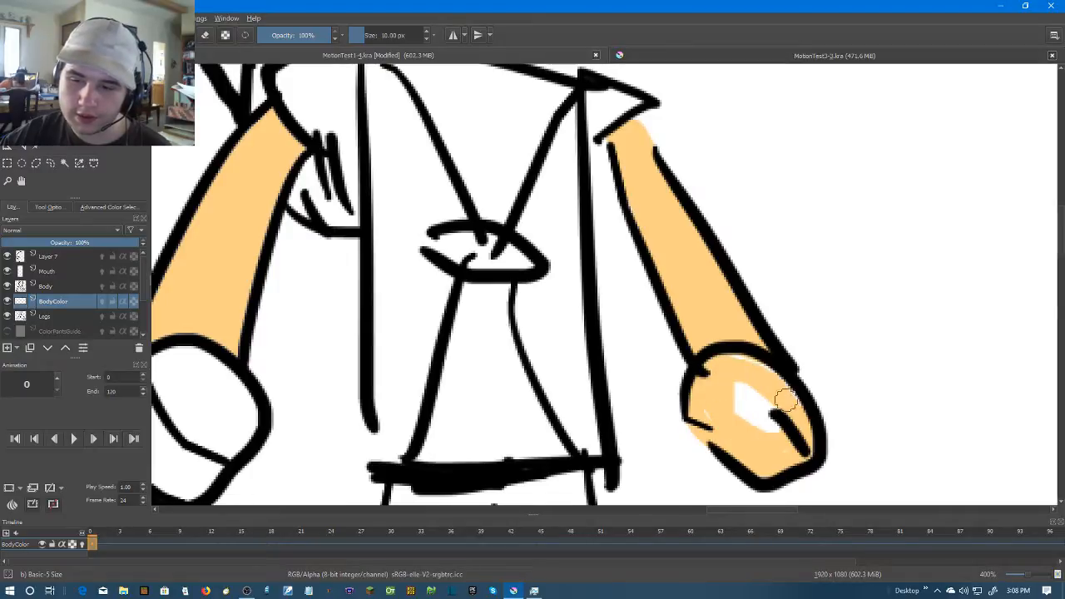
pyautogui.moveTo(701, 399)
pyautogui.mouseDown()
pyautogui.moveTo(741, 358)
pyautogui.moveTo(771, 381)
pyautogui.moveTo(780, 422)
pyautogui.moveTo(744, 405)
pyautogui.moveTo(771, 418)
pyautogui.mouseUp()
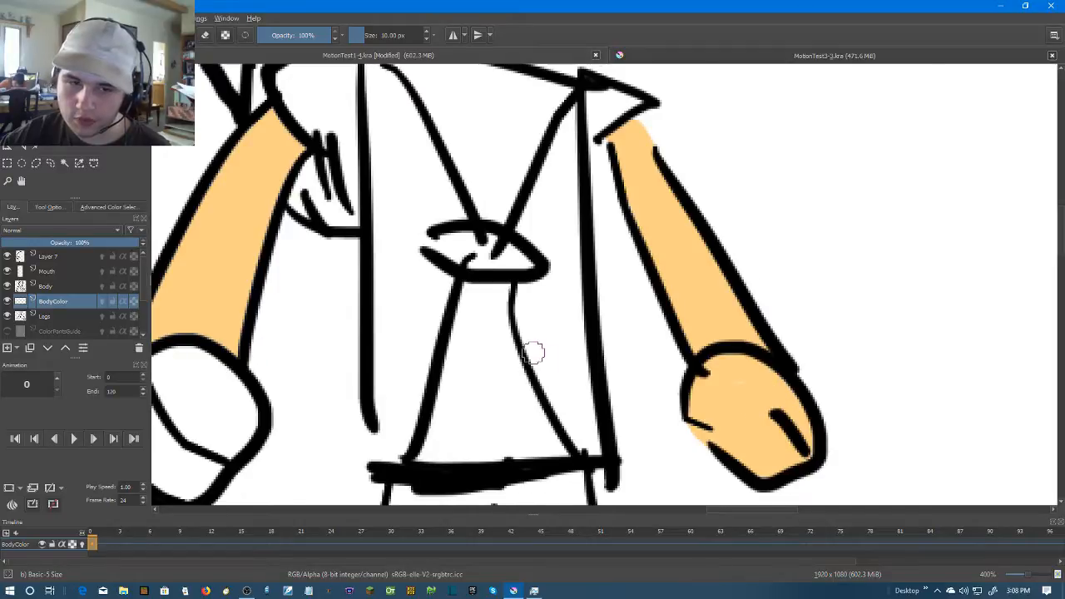
# Paint the whole fist on the drawing's left side with skin colour by brush
pyautogui.moveTo(449, 329); pyautogui.dragTo(722, 295)
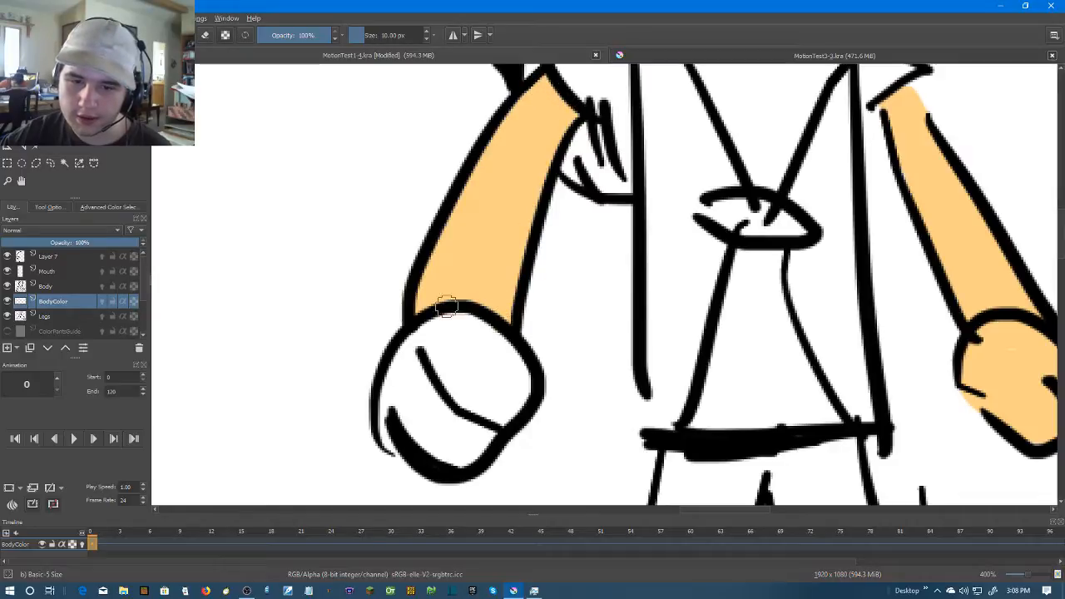
pyautogui.moveTo(440, 325)
pyautogui.mouseDown()
pyautogui.moveTo(395, 383)
pyautogui.moveTo(388, 441)
pyautogui.mouseUp()
pyautogui.moveTo(441, 335)
pyautogui.mouseDown()
pyautogui.moveTo(483, 330)
pyautogui.moveTo(448, 322)
pyautogui.moveTo(494, 337)
pyautogui.moveTo(524, 385)
pyautogui.moveTo(481, 449)
pyautogui.moveTo(439, 463)
pyautogui.moveTo(416, 446)
pyautogui.moveTo(399, 413)
pyautogui.moveTo(406, 380)
pyautogui.moveTo(461, 371)
pyautogui.moveTo(449, 445)
pyautogui.moveTo(408, 381)
pyautogui.moveTo(423, 410)
pyautogui.moveTo(465, 406)
pyautogui.moveTo(429, 389)
pyautogui.moveTo(440, 431)
pyautogui.moveTo(409, 402)
pyautogui.moveTo(444, 356)
pyautogui.moveTo(430, 352)
pyautogui.moveTo(487, 350)
pyautogui.moveTo(482, 398)
pyautogui.moveTo(502, 395)
pyautogui.moveTo(464, 412)
pyautogui.moveTo(495, 426)
pyautogui.moveTo(475, 411)
pyautogui.moveTo(480, 371)
pyautogui.mouseUp()
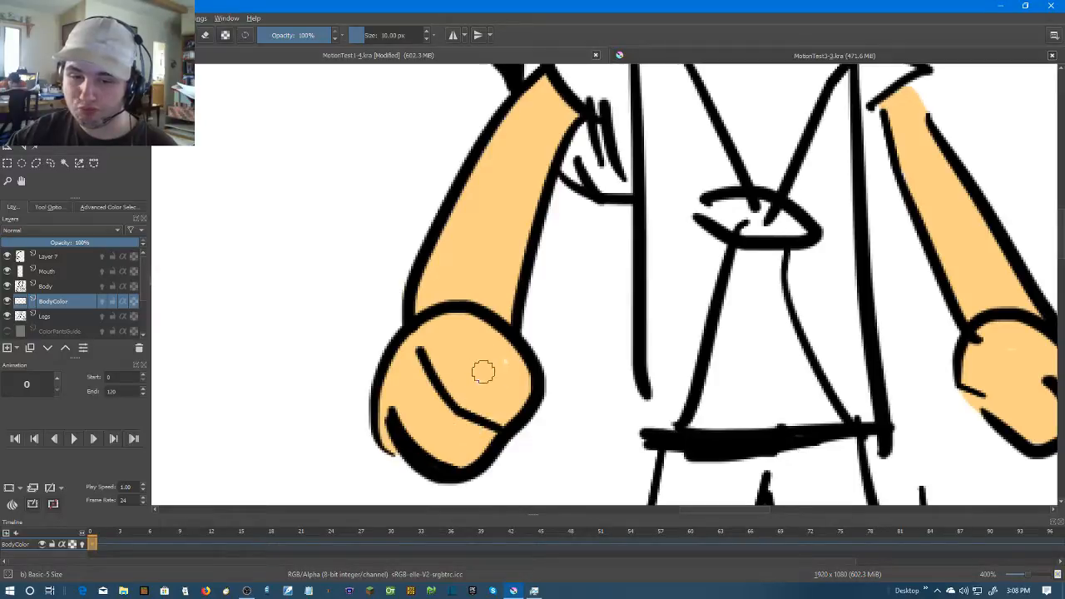
# Create an animation frame at frame 72 of the BodyColor layer
pyautogui.scroll(-3, 795, 316)
pyautogui.moveTo(846, 312); pyautogui.dragTo(717, 339)
pyautogui.scroll(1, 717, 278)
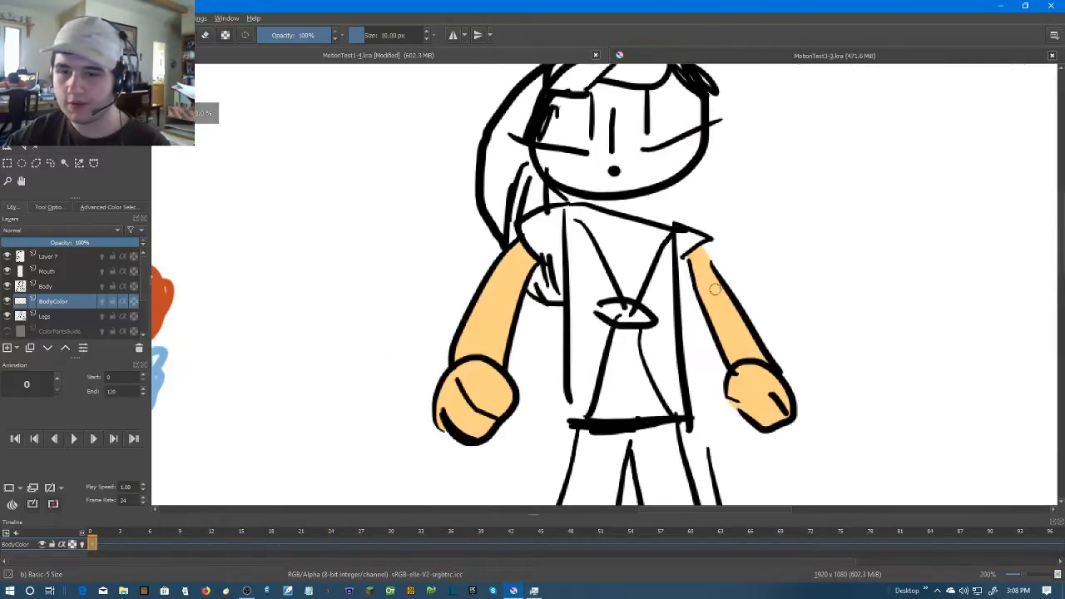
pyautogui.moveTo(642, 544); pyautogui.dragTo(803, 544)
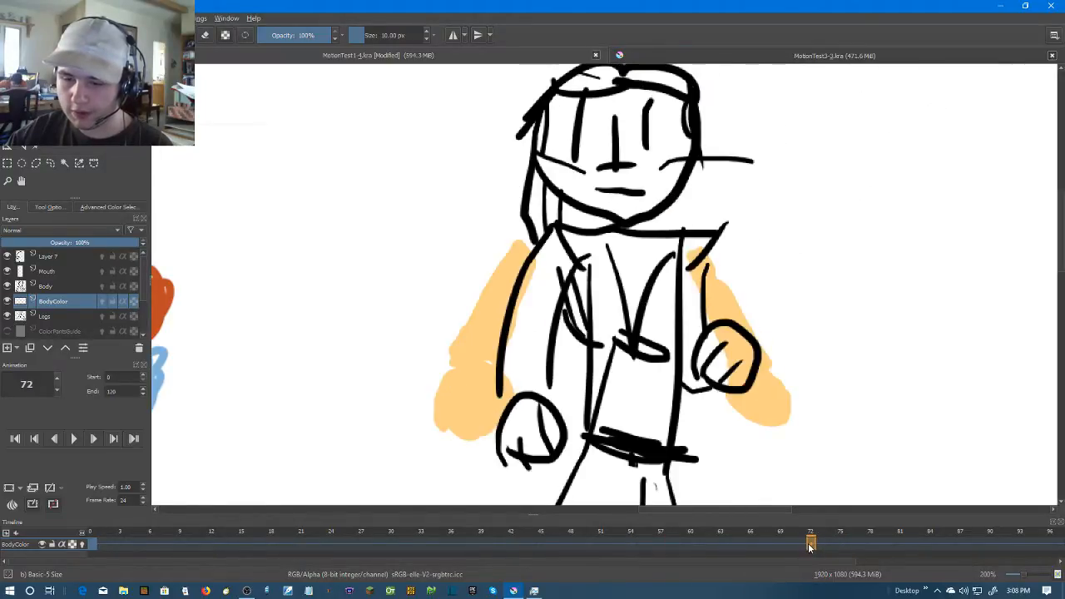
pyautogui.rightClick(810, 545)
pyautogui.click(842, 520)
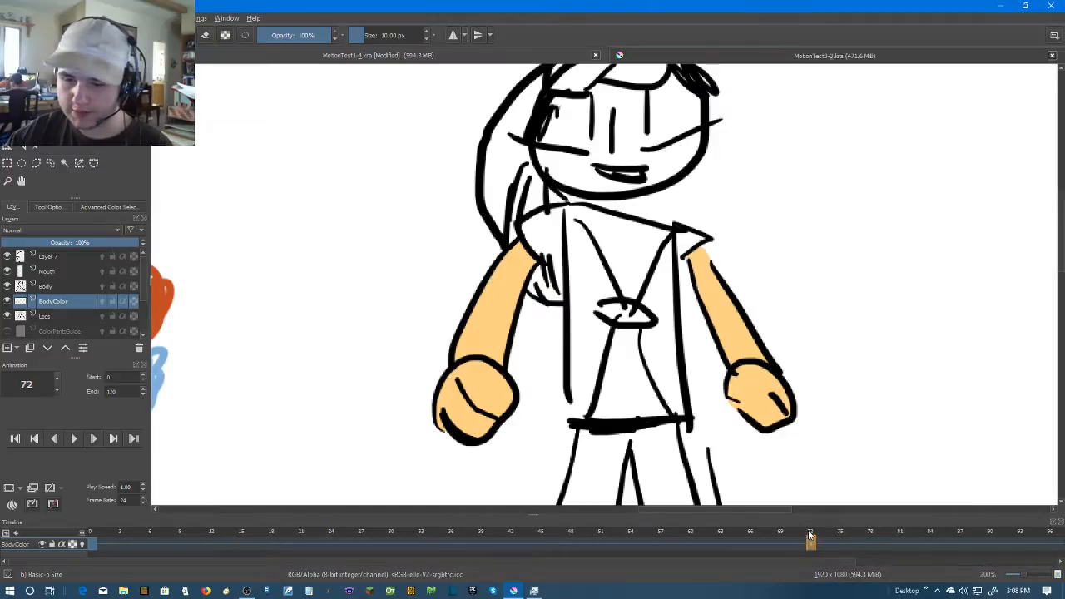
# Create a blank animation frame at frame 11 of the BodyColor layer
pyautogui.click(104, 543)
pyautogui.moveTo(103, 542); pyautogui.dragTo(201, 546)
pyautogui.rightClick(201, 545)
pyautogui.click(241, 505)
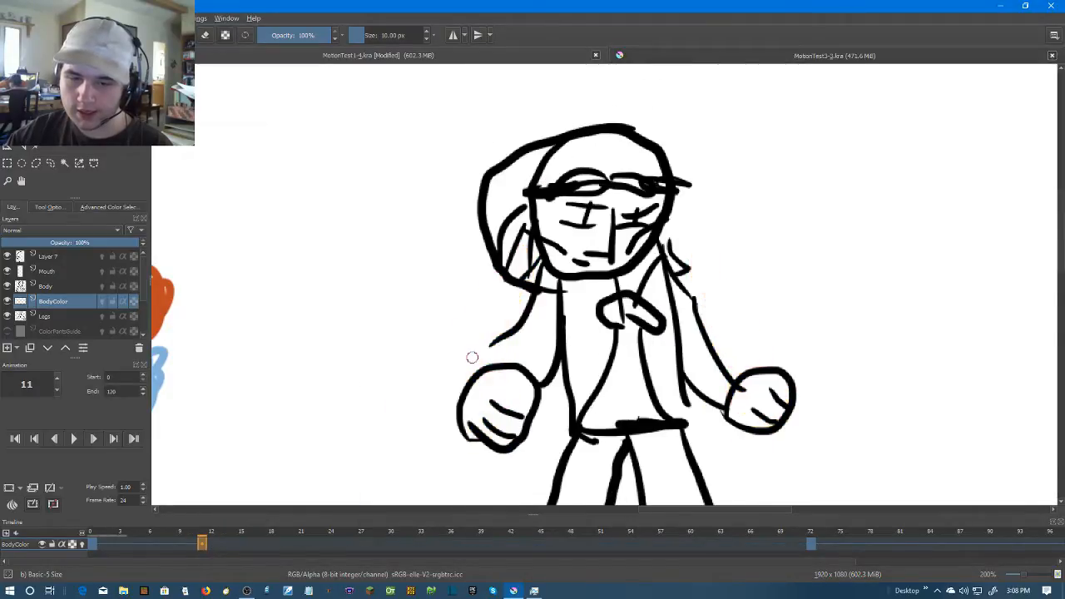
# Brush skin colour across the open forearm outline of the left arm at frame 11, try filling the arm, and undo the fill
pyautogui.scroll(2, 499, 354)
pyautogui.moveTo(489, 289); pyautogui.dragTo(438, 356)
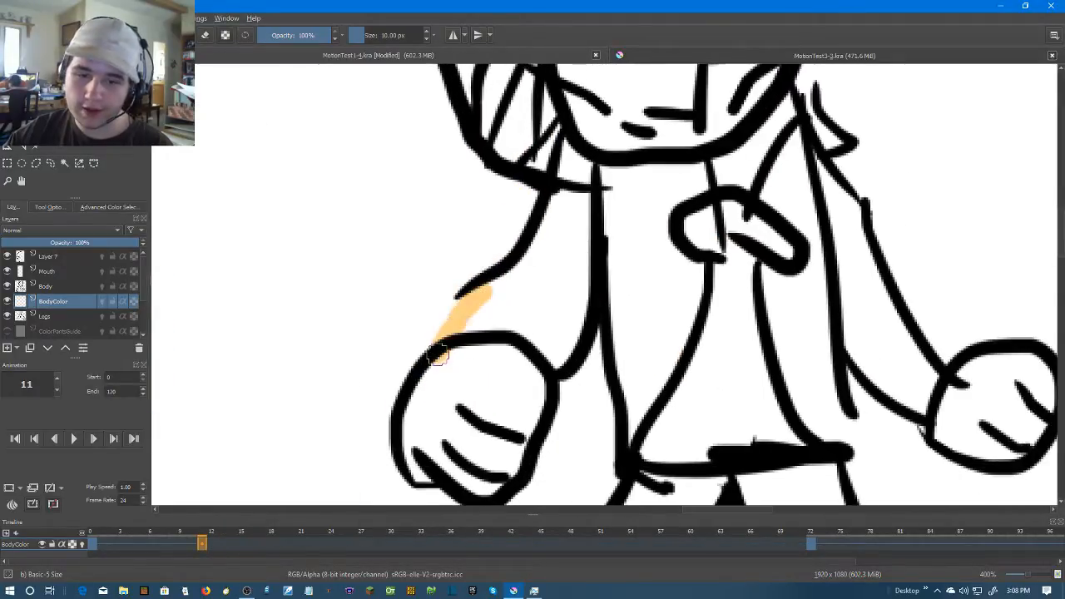
pyautogui.press('f')
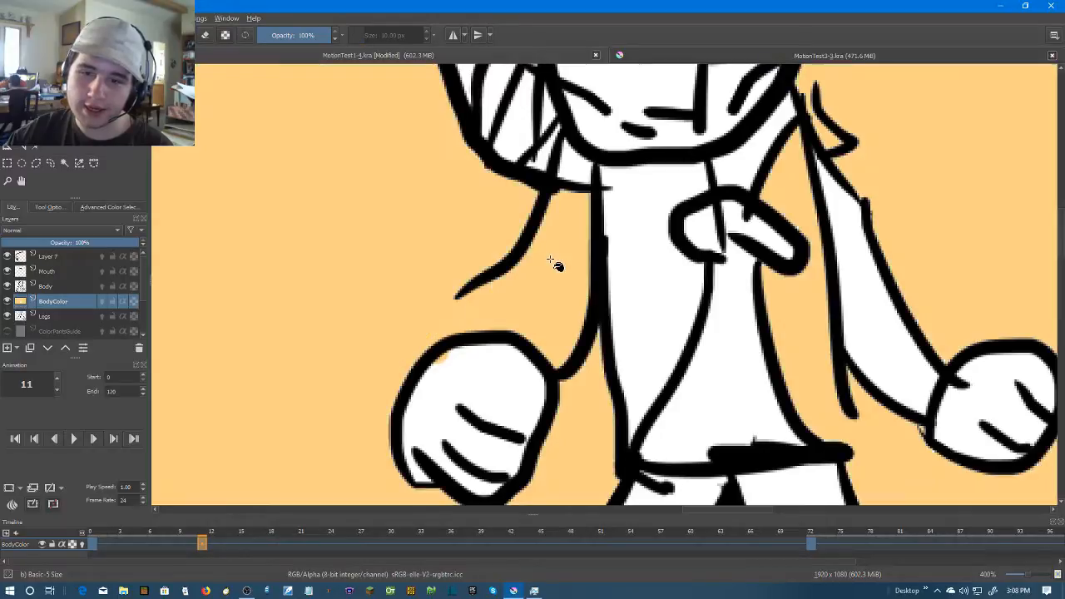
pyautogui.click(555, 265)
pyautogui.hotkey('ctrl', 'z')
# Fill both fists and the drawing's right arm with skin colour at frame 11
pyautogui.click(518, 378)
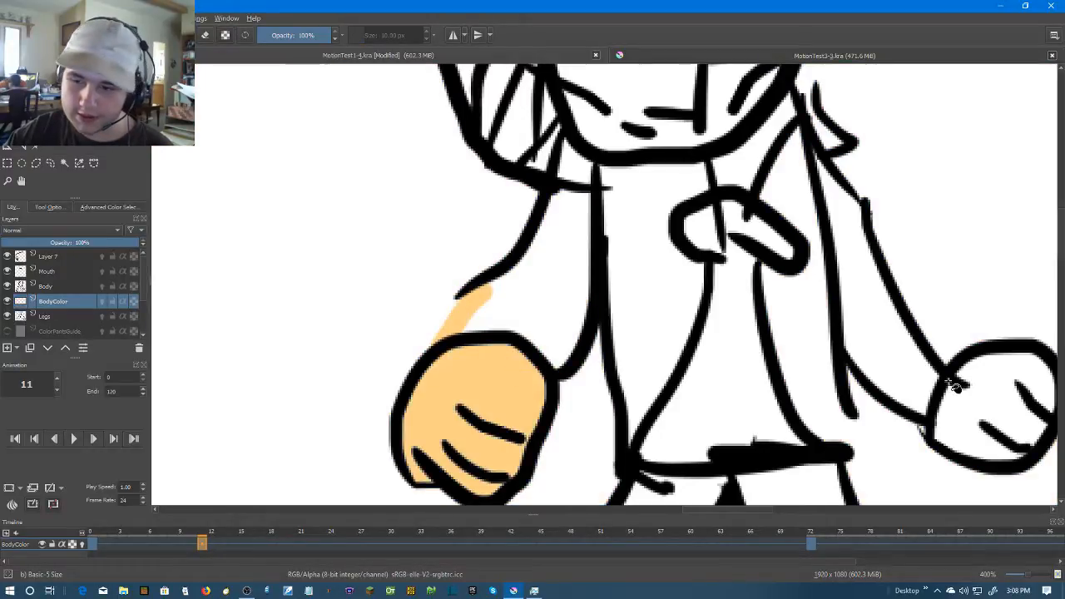
pyautogui.click(968, 419)
pyautogui.click(882, 340)
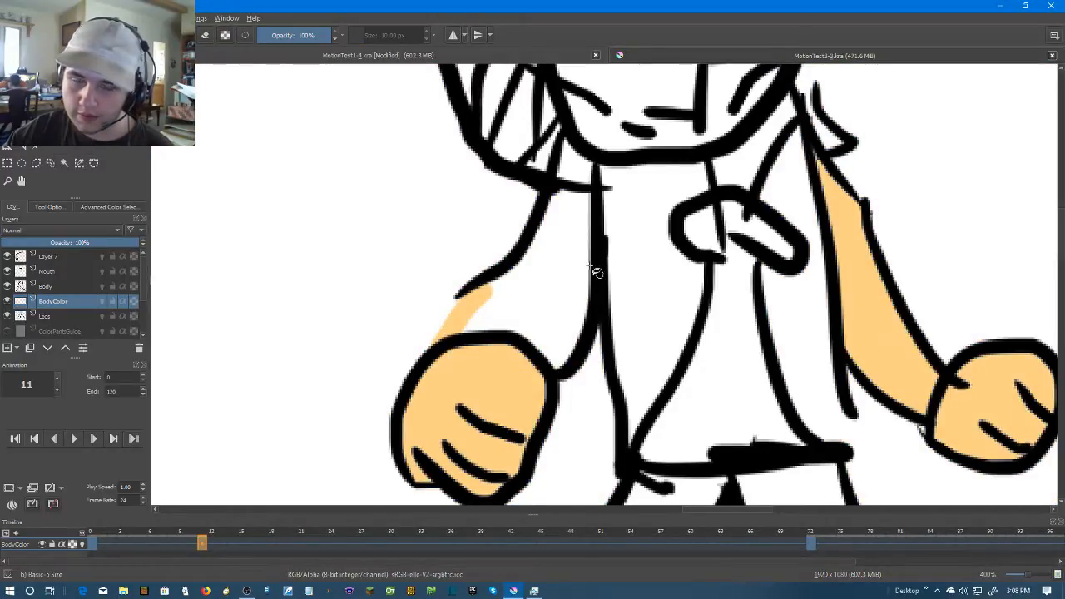
# Brush skin colour along the forearm gap and the inner edges of the left arm up to the sleeve
pyautogui.press('b')
pyautogui.moveTo(486, 287)
pyautogui.mouseDown()
pyautogui.moveTo(451, 311)
pyautogui.moveTo(447, 341)
pyautogui.mouseUp()
pyautogui.moveTo(552, 362)
pyautogui.mouseDown()
pyautogui.moveTo(581, 298)
pyautogui.moveTo(582, 194)
pyautogui.moveTo(551, 210)
pyautogui.moveTo(533, 252)
pyautogui.mouseUp()
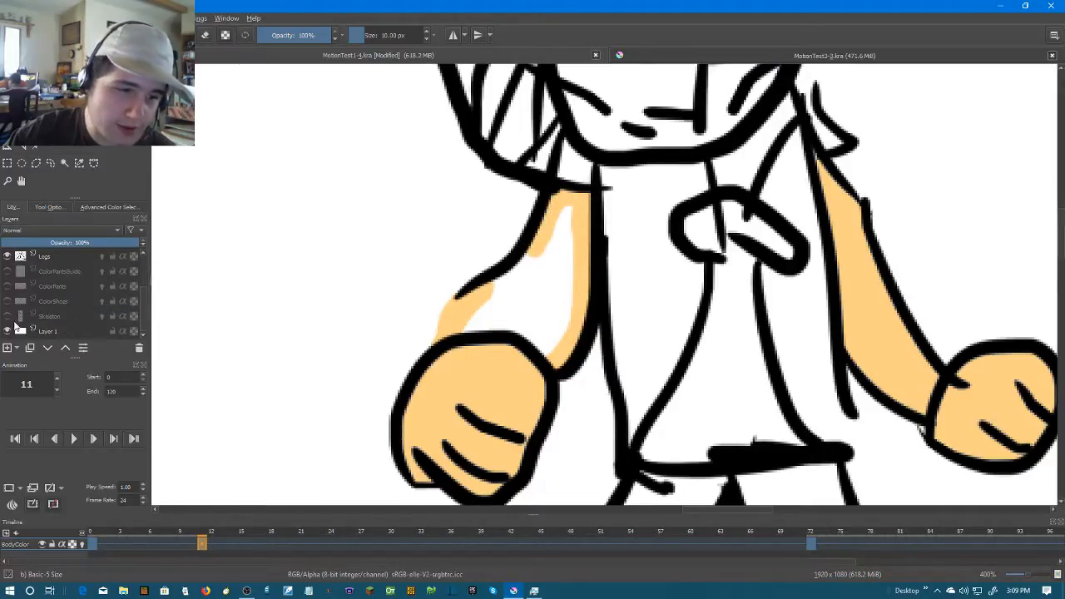
# Hide Layer 7 and paint the rest of the left arm's interior with skin colour
pyautogui.click(7, 256)
pyautogui.moveTo(559, 221); pyautogui.dragTo(497, 297)
pyautogui.moveTo(554, 213)
pyautogui.mouseDown()
pyautogui.moveTo(554, 345)
pyautogui.moveTo(572, 251)
pyautogui.moveTo(552, 349)
pyautogui.moveTo(523, 335)
pyautogui.moveTo(464, 334)
pyautogui.moveTo(503, 302)
pyautogui.moveTo(540, 294)
pyautogui.moveTo(518, 321)
pyautogui.moveTo(531, 306)
pyautogui.moveTo(502, 326)
pyautogui.moveTo(533, 294)
pyautogui.moveTo(551, 316)
pyautogui.moveTo(539, 275)
pyautogui.moveTo(546, 312)
pyautogui.mouseUp()
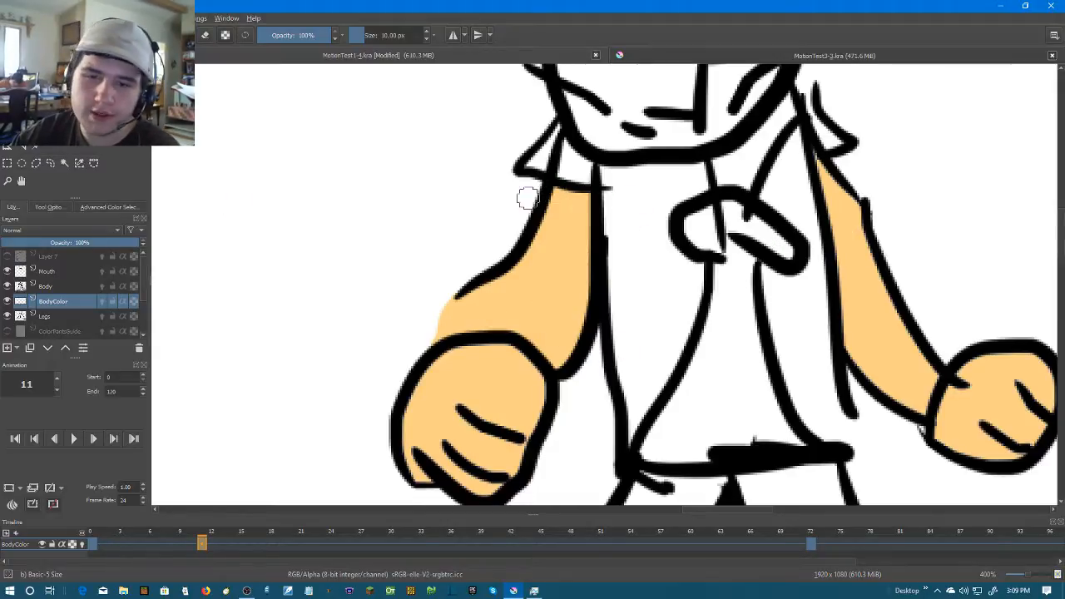
# Hide the Body layer, try filling the painted left arm with the Fill tool, and undo the fill
pyautogui.click(8, 286)
pyautogui.press('f')
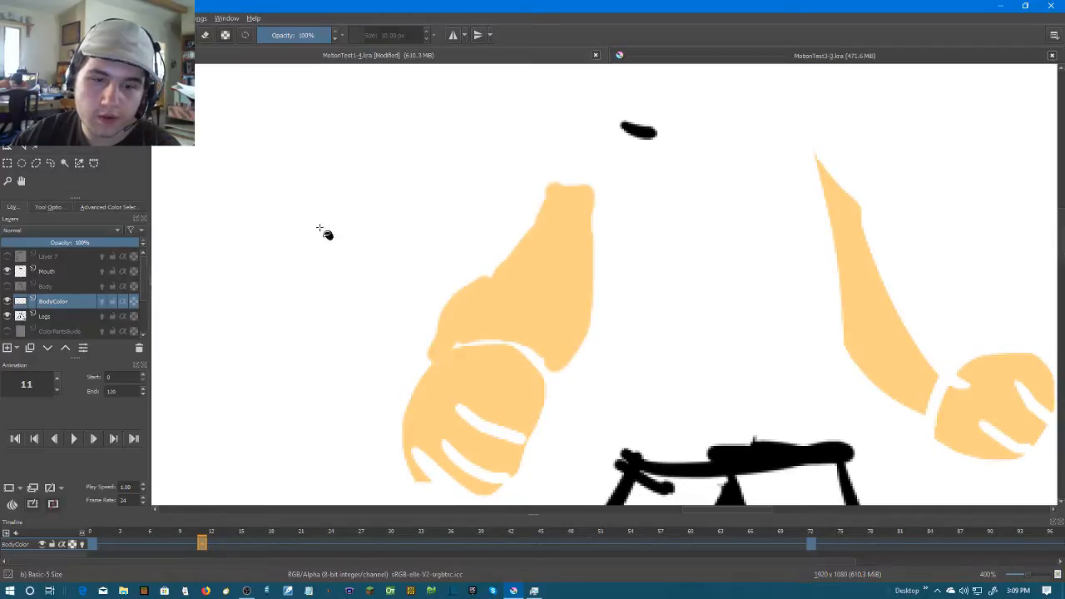
pyautogui.click(537, 290)
pyautogui.hotkey('ctrl', 'z')
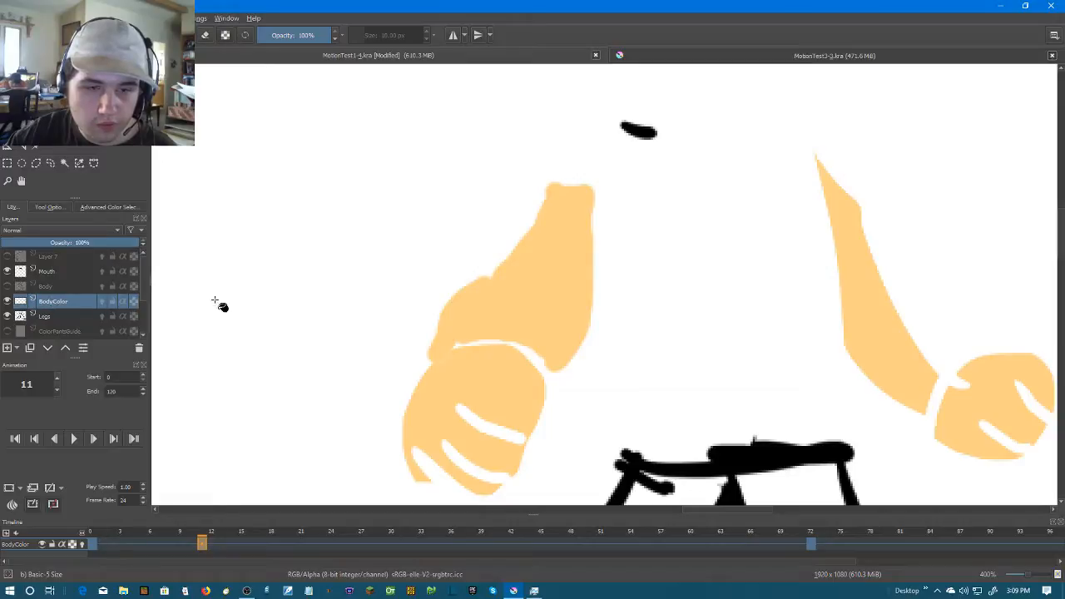
# Try the Fill tool on the right hand and right arm without the line art, and undo each fill
pyautogui.click(976, 408)
pyautogui.hotkey('ctrl', 'z')
pyautogui.moveTo(940, 369); pyautogui.dragTo(853, 276)
pyautogui.click(853, 275)
pyautogui.hotkey('ctrl', 'z')
pyautogui.scroll(-4, 853, 277)
pyautogui.scroll(3, 854, 276)
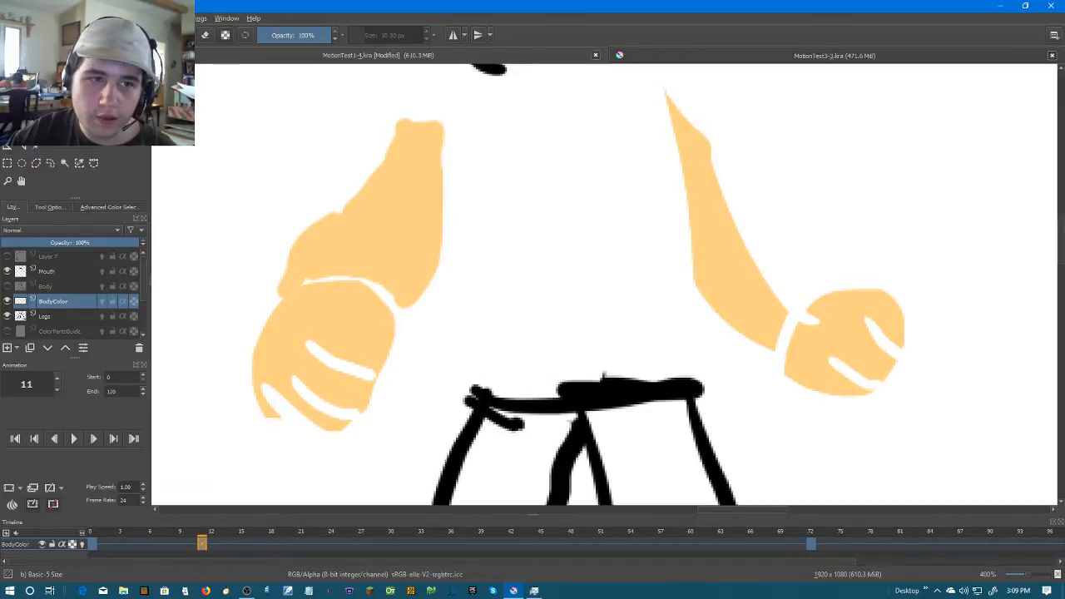
pyautogui.click(225, 19)
pyautogui.moveTo(202, 21)
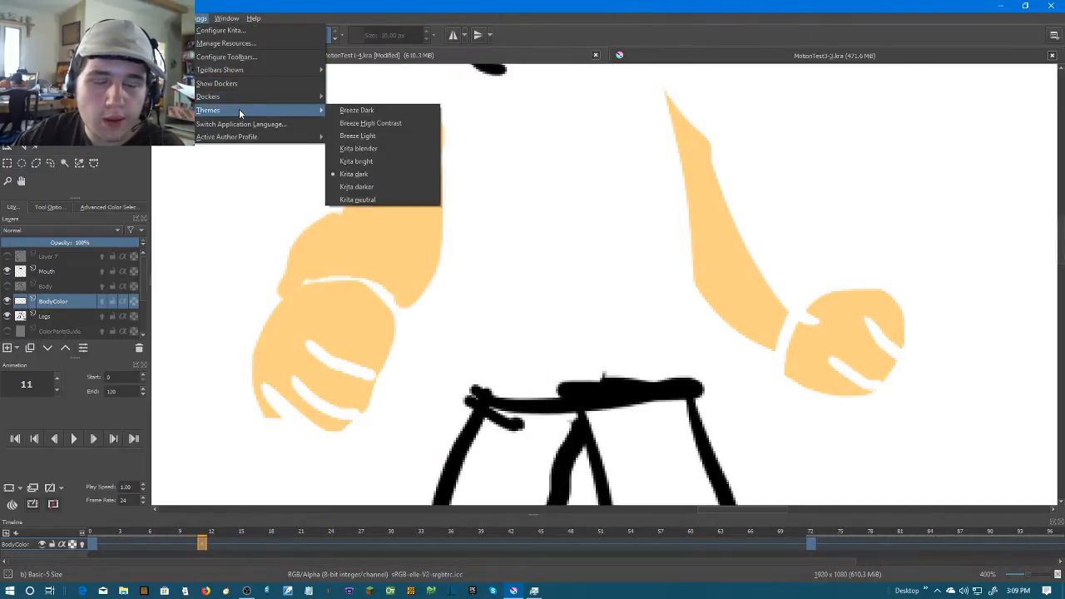
pyautogui.moveTo(240, 136)
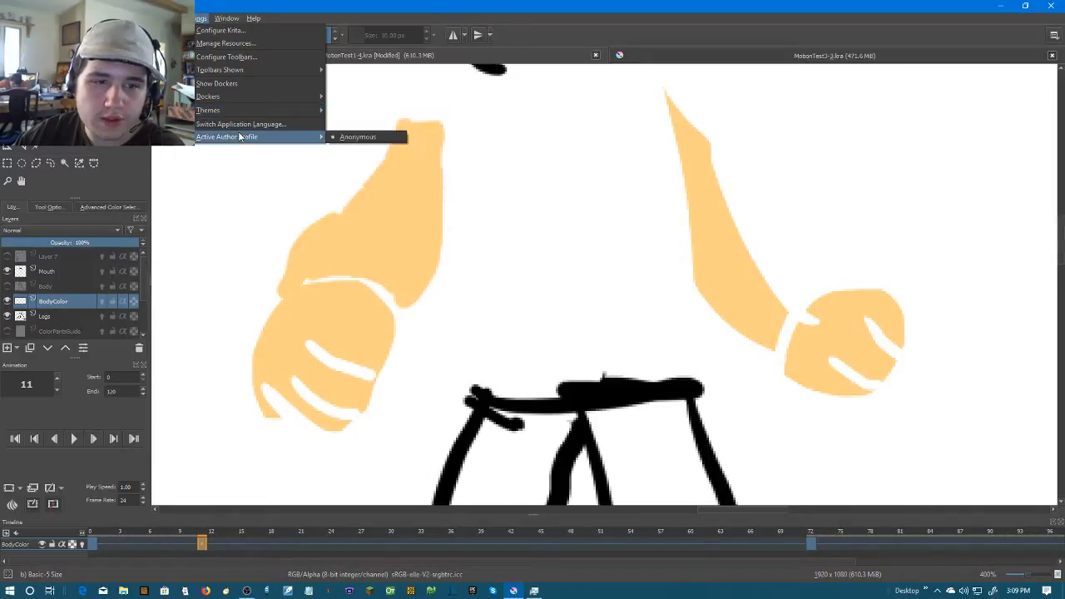
pyautogui.moveTo(237, 70)
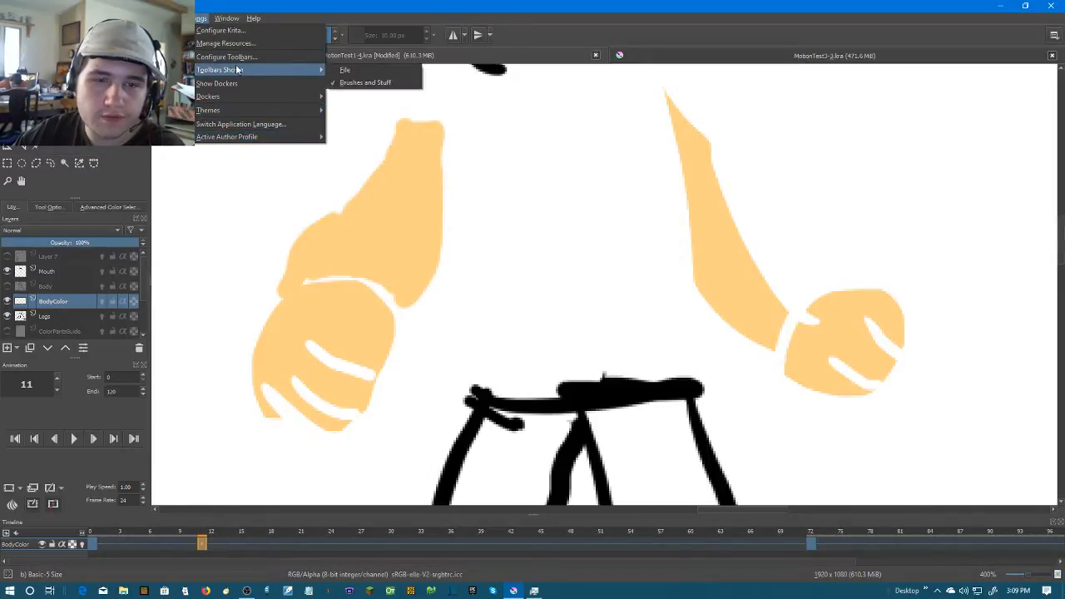
# Try the Fill tool around and inside the painted arms and right hand with the line art hidden, and undo each fill
pyautogui.click(367, 277)
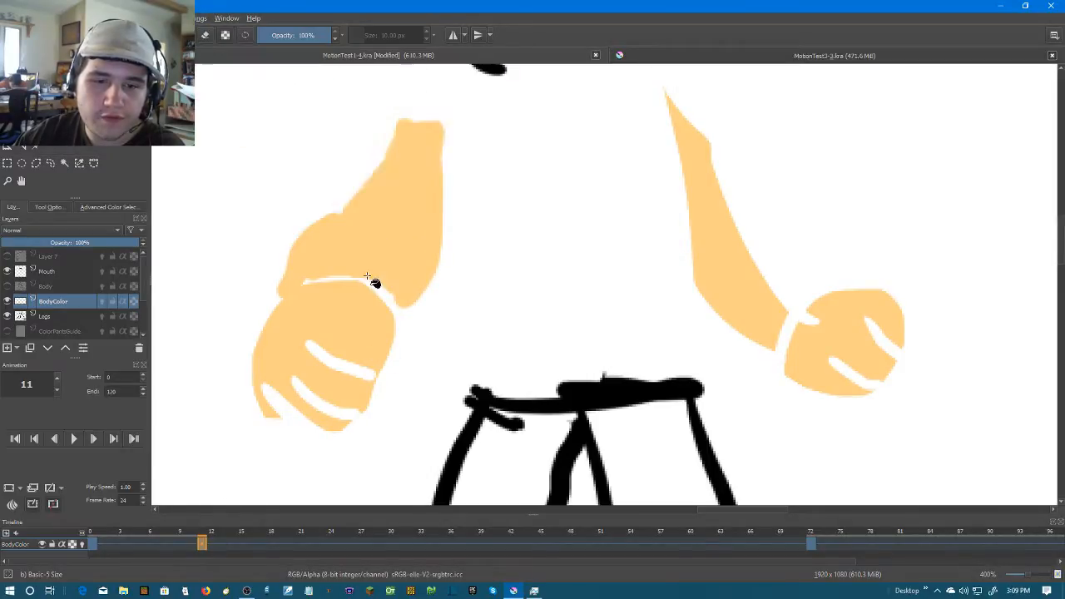
pyautogui.click(593, 411)
pyautogui.click(590, 403)
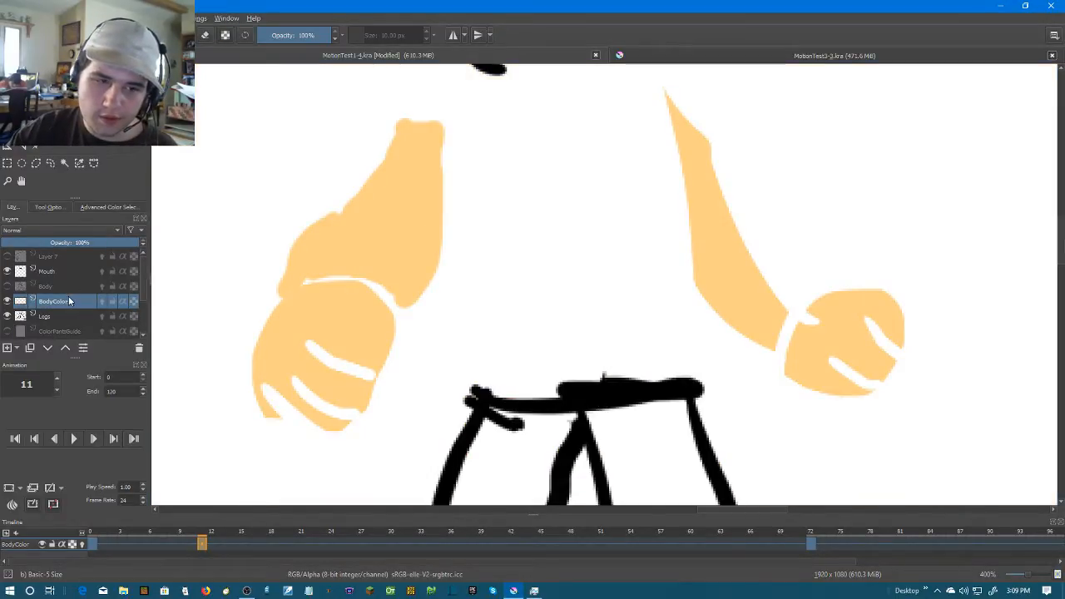
pyautogui.click(378, 227)
pyautogui.hotkey('ctrl', 'z')
pyautogui.click(832, 352)
pyautogui.hotkey('ctrl', 'z')
pyautogui.click(878, 309)
pyautogui.hotkey('ctrl', 'z')
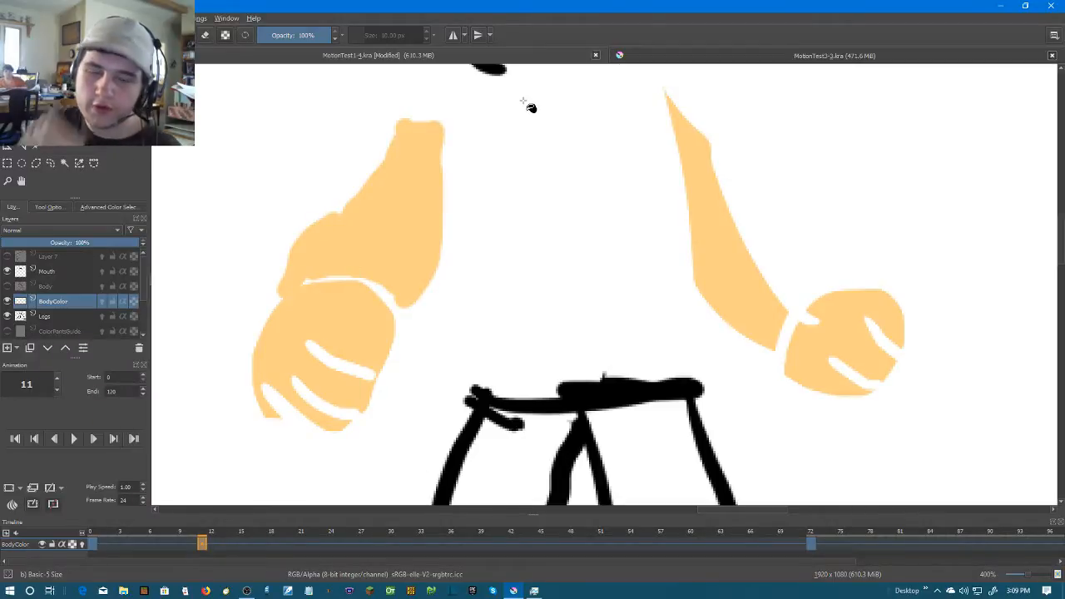
# Make the Body layer visible again and compare the painted arms and hands with and without the line art
pyautogui.click(7, 286)
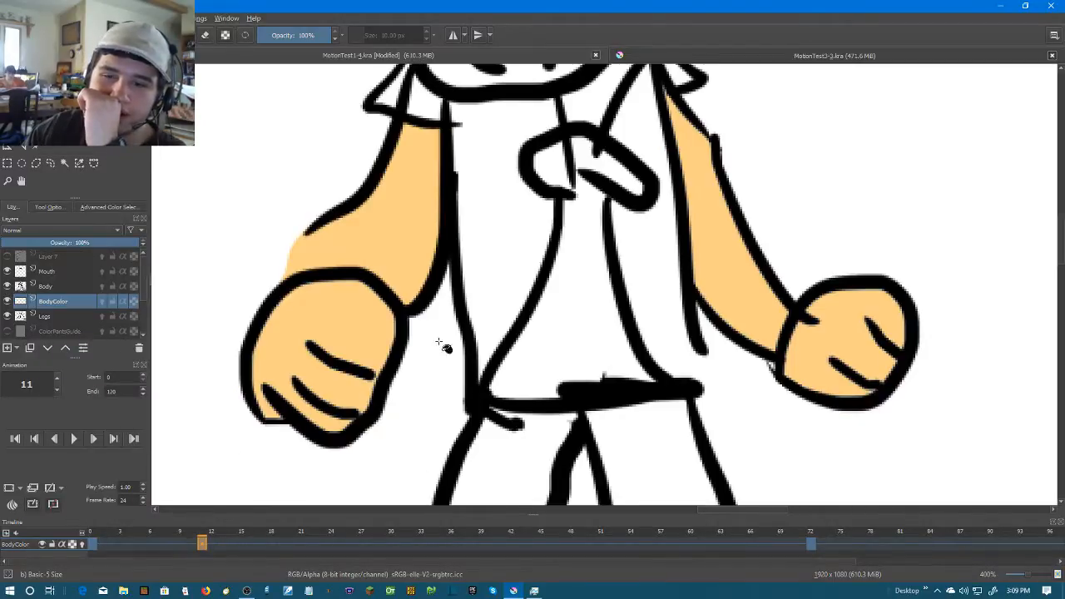
pyautogui.scroll(-3, 628, 348)
pyautogui.scroll(3, 657, 301)
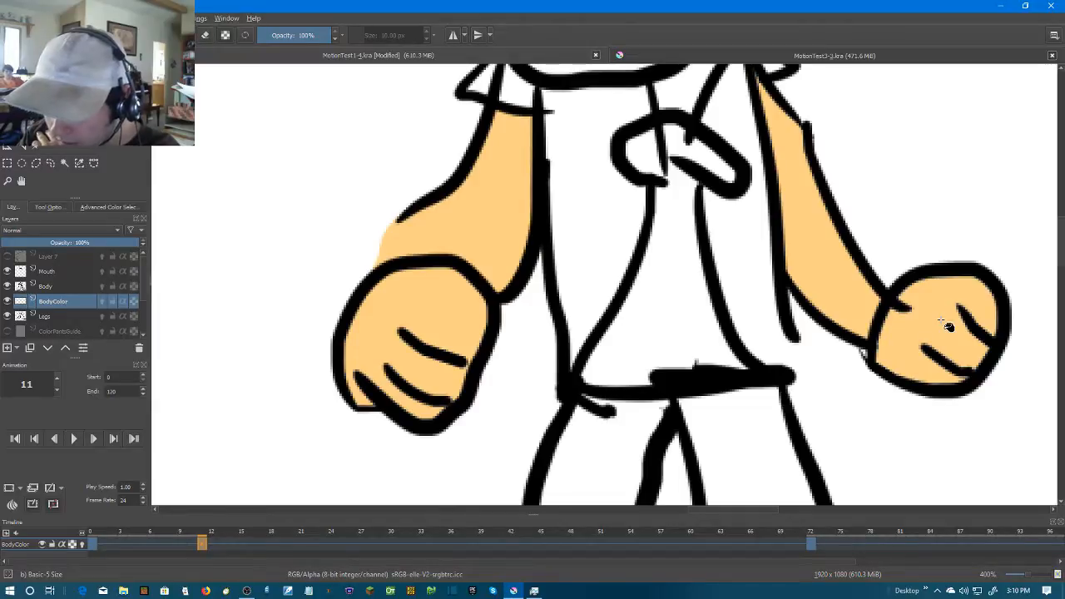
pyautogui.click(7, 287)
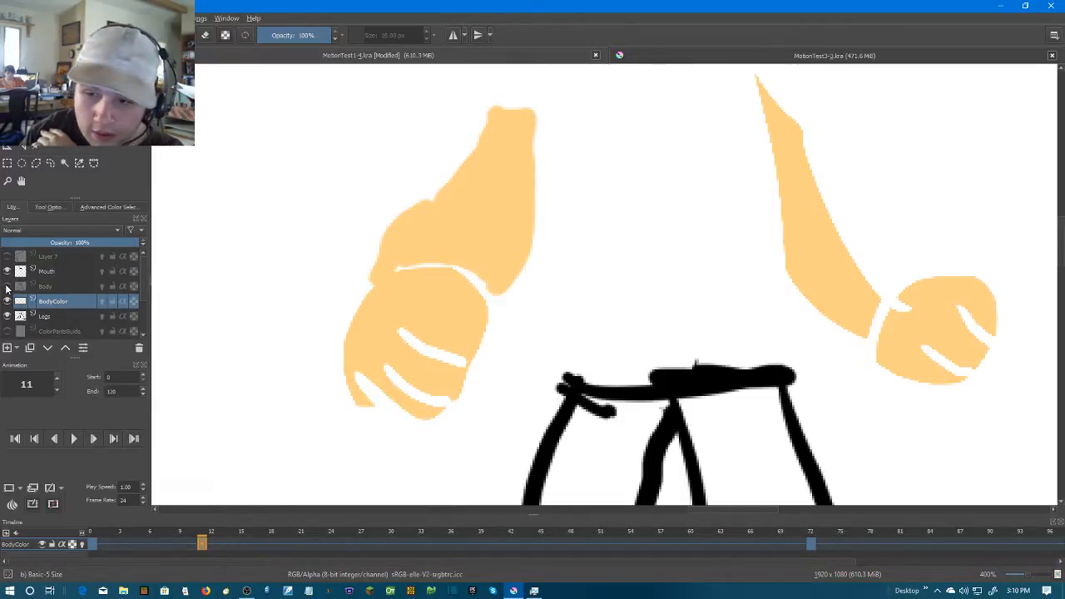
pyautogui.click(6, 288)
# Create a blank frame at frame 13 on the BodyColor layer and fill the left hand with skin colour
pyautogui.press('.')
pyautogui.press('Right')
pyautogui.press('Left')
pyautogui.press('Right')
pyautogui.rightClick(223, 544)
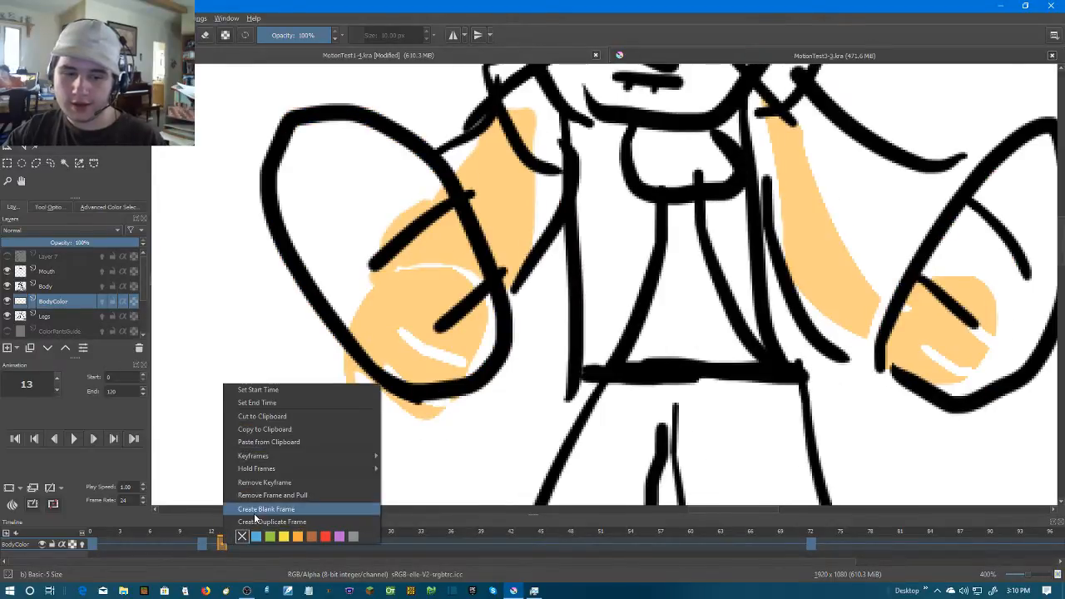
pyautogui.click(264, 509)
pyautogui.click(394, 302)
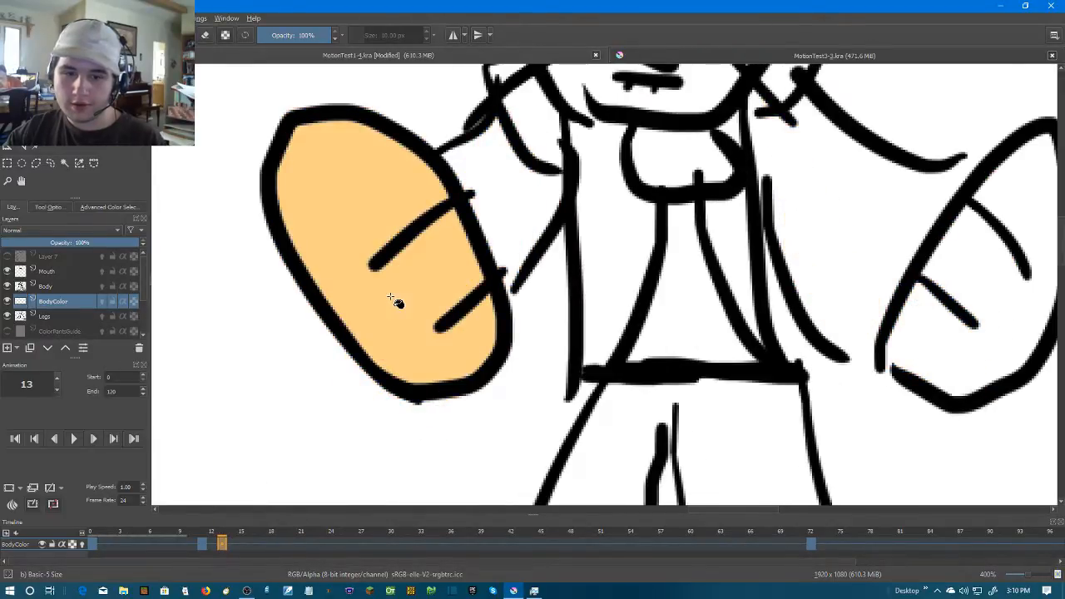
# Try filling the right hand before and after brushing over the gap in its outline, and undo each attempt
pyautogui.click(1004, 298)
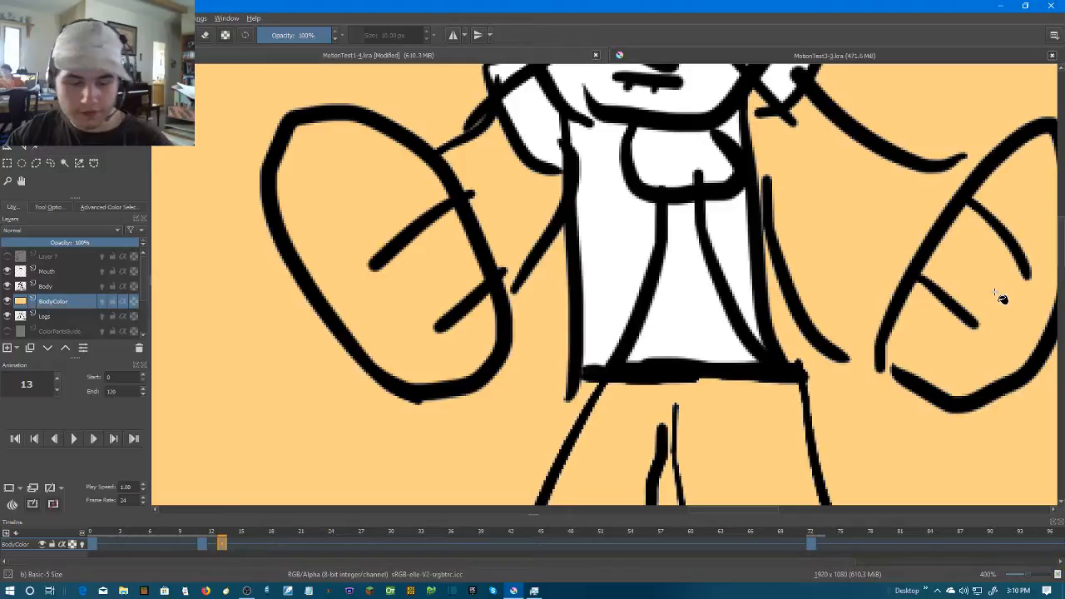
pyautogui.hotkey('ctrl', 'z')
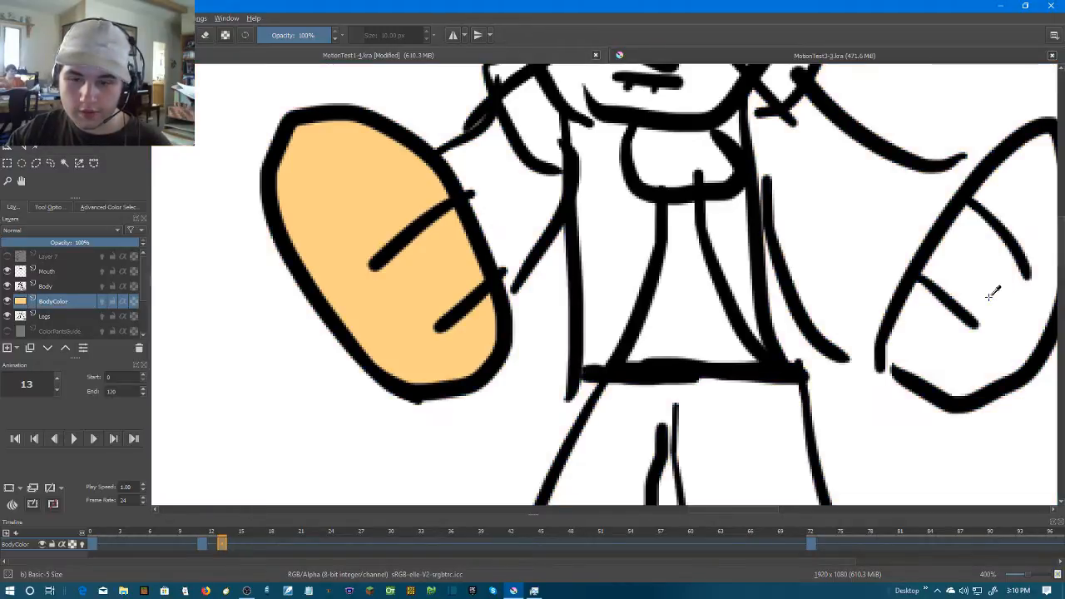
pyautogui.press('b')
pyautogui.moveTo(879, 369)
pyautogui.mouseDown()
pyautogui.moveTo(939, 380)
pyautogui.moveTo(582, 345)
pyautogui.mouseUp()
pyautogui.press('f')
pyautogui.click(913, 344)
pyautogui.hotkey('ctrl', 'z')
pyautogui.hotkey('ctrl', 'z')
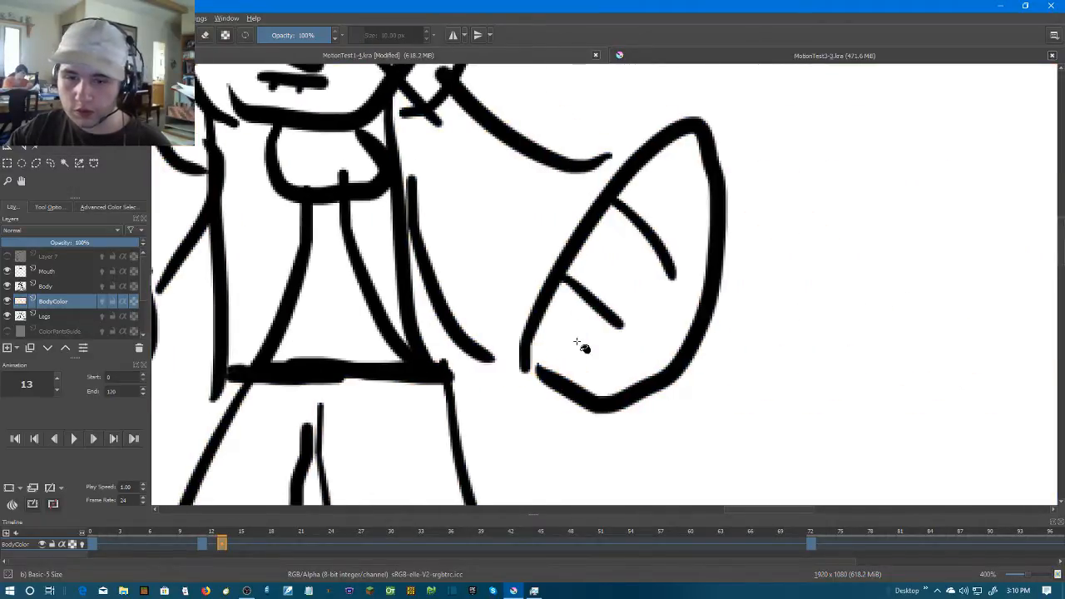
# Brush a closed skin-colour border along the inside of the right hand's outline
pyautogui.moveTo(564, 372)
pyautogui.mouseDown()
pyautogui.moveTo(533, 347)
pyautogui.moveTo(586, 384)
pyautogui.moveTo(642, 372)
pyautogui.moveTo(587, 391)
pyautogui.moveTo(680, 338)
pyautogui.moveTo(699, 236)
pyautogui.moveTo(697, 151)
pyautogui.moveTo(677, 140)
pyautogui.moveTo(553, 301)
pyautogui.moveTo(589, 303)
pyautogui.mouseUp()
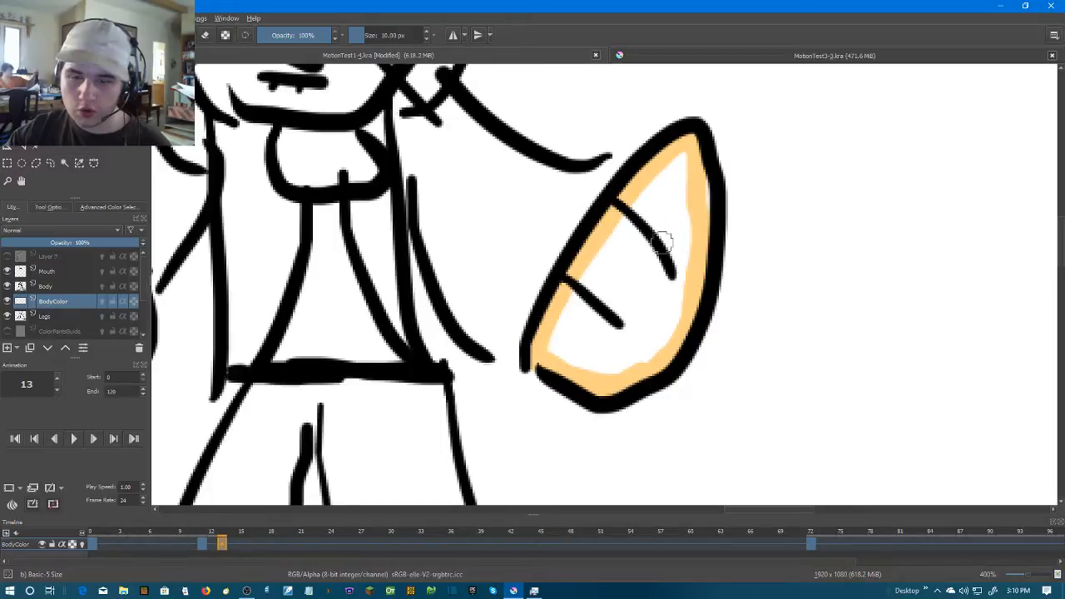
pyautogui.moveTo(707, 175); pyautogui.dragTo(706, 231)
# Try filling the bordered right hand with the Fill tool, and undo each fill
pyautogui.press('f')
pyautogui.click(642, 317)
pyautogui.hotkey('ctrl', 'z')
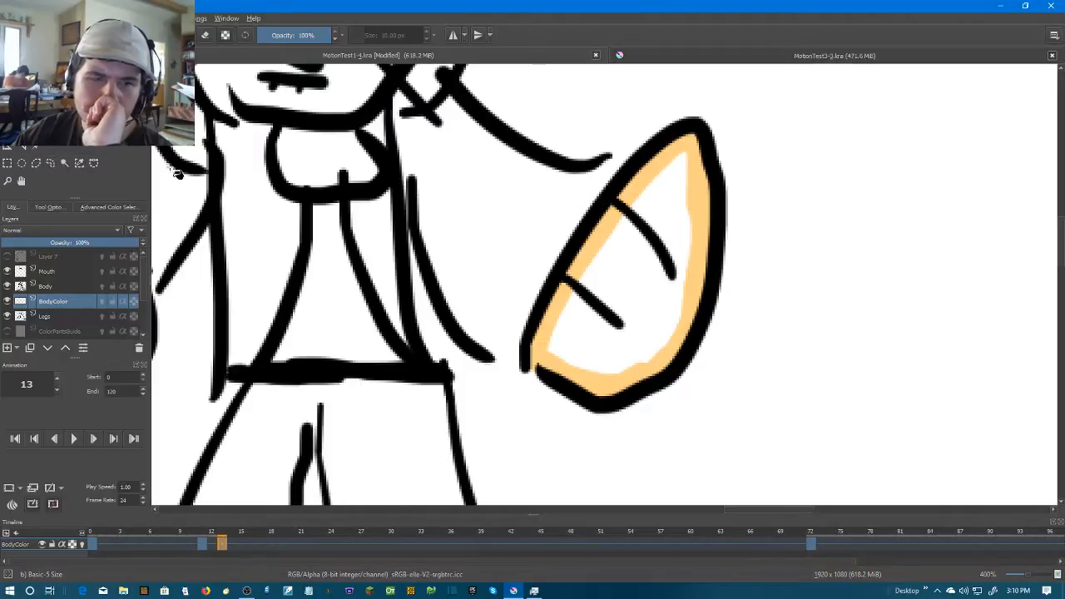
pyautogui.click(692, 307)
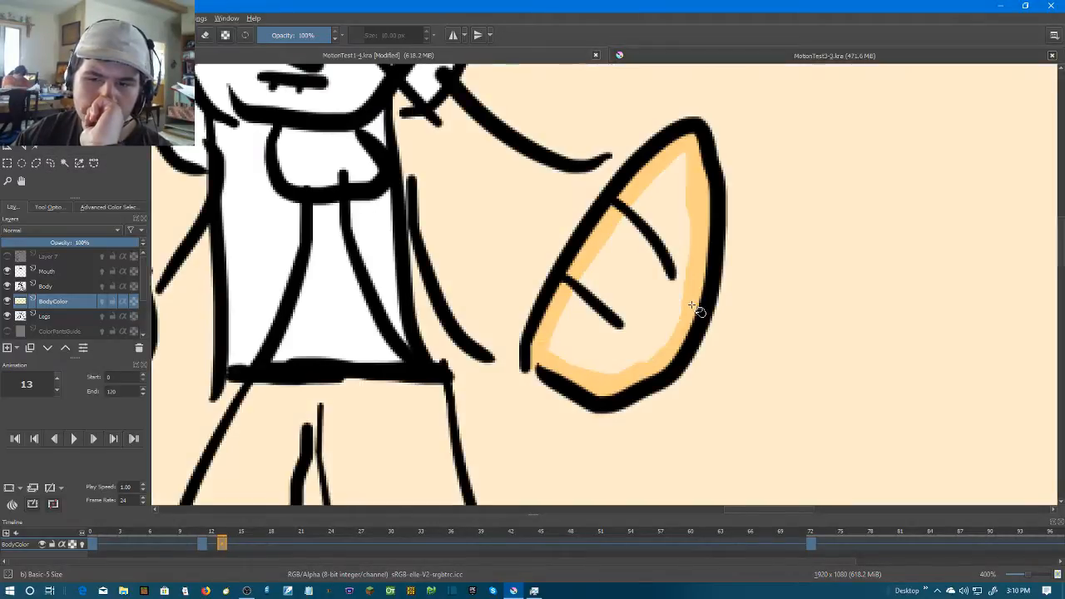
pyautogui.hotkey('ctrl', 'z')
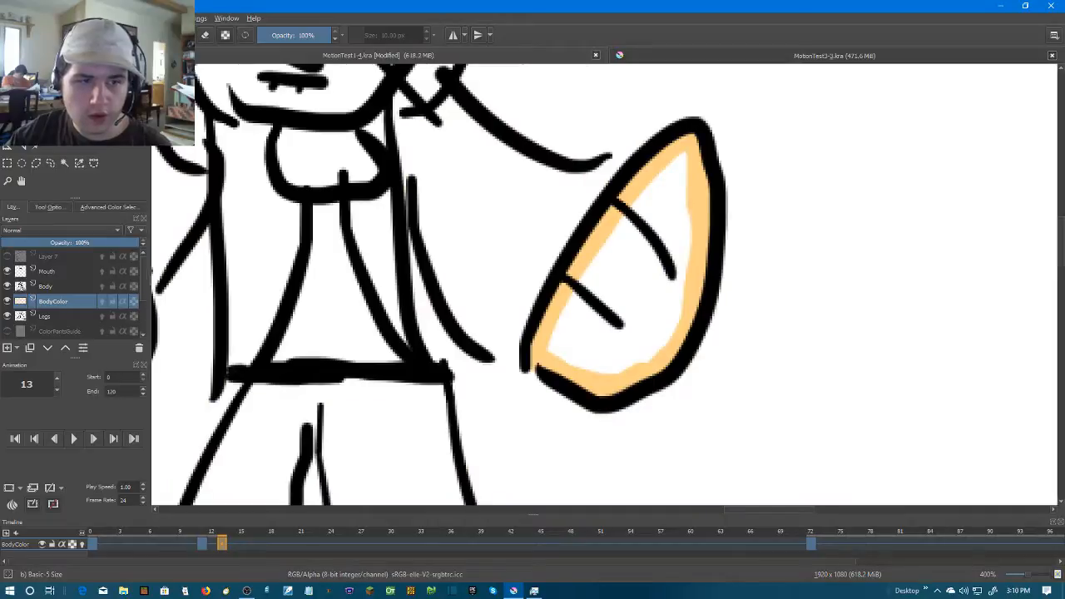
# Brush skin colour over the outline gaps where the right and left arms meet the hands
pyautogui.press('b')
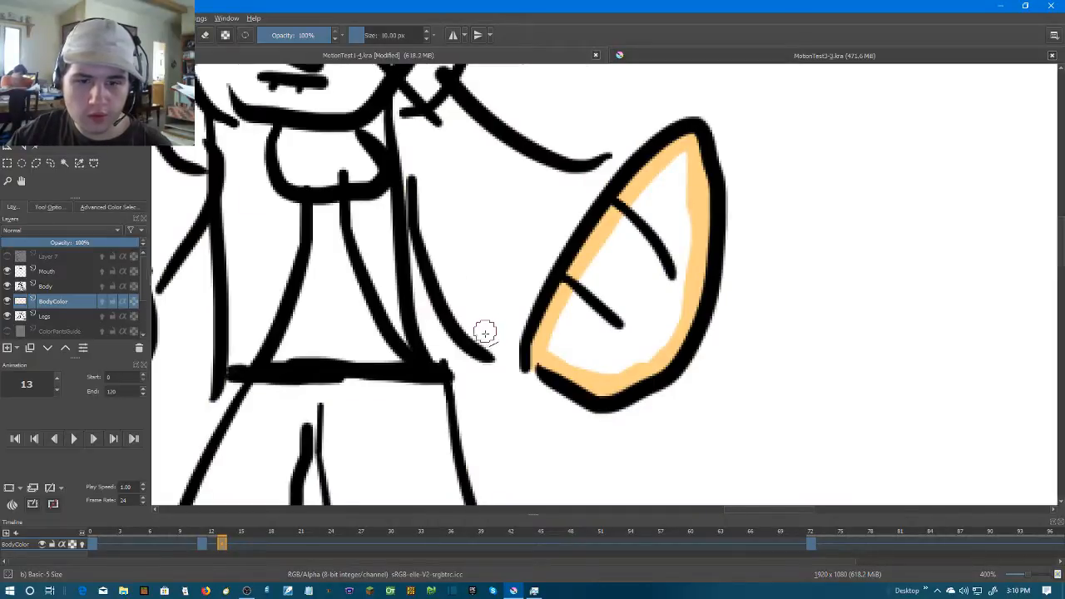
pyautogui.moveTo(489, 352); pyautogui.dragTo(522, 363)
pyautogui.moveTo(582, 163); pyautogui.dragTo(637, 158)
pyautogui.moveTo(490, 233); pyautogui.dragTo(532, 235)
pyautogui.hotkey('ctrl', 'z')
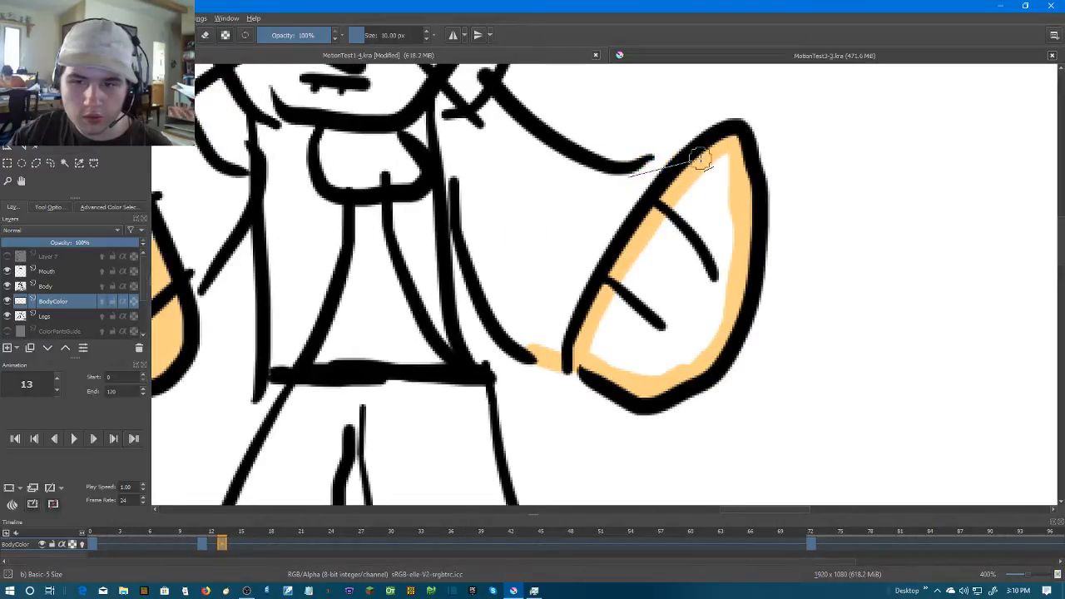
pyautogui.moveTo(690, 157); pyautogui.dragTo(627, 176)
pyautogui.moveTo(302, 218); pyautogui.dragTo(468, 215)
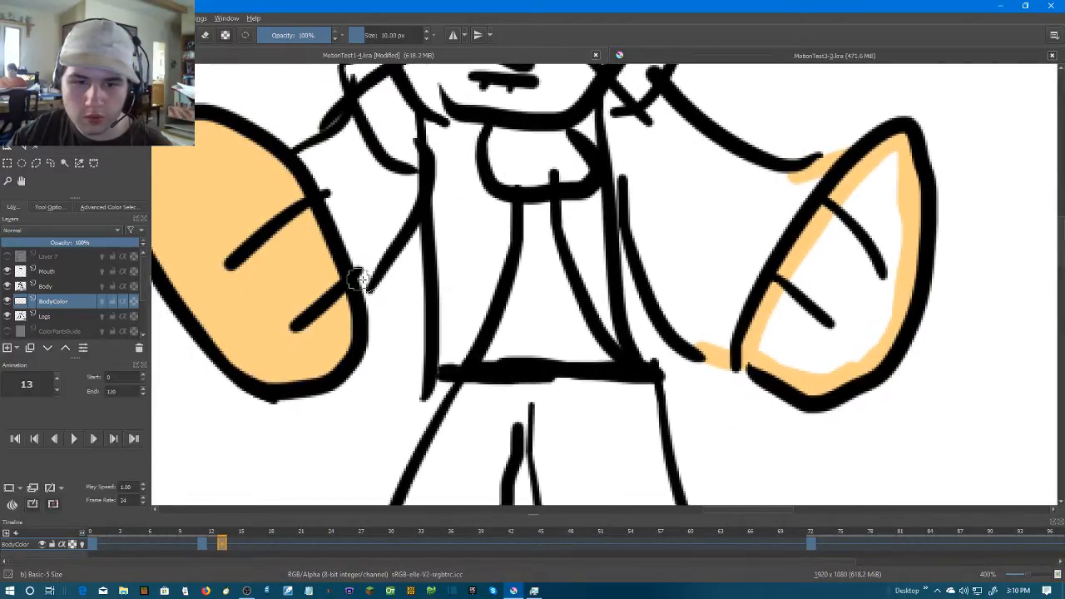
pyautogui.moveTo(358, 286); pyautogui.dragTo(370, 268)
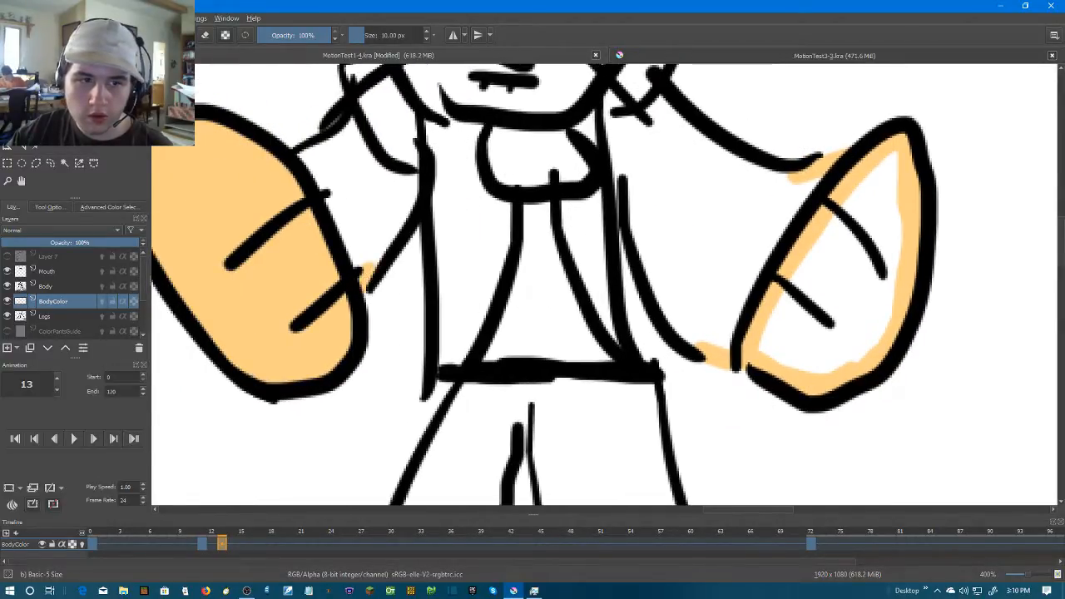
# Try the Fill tool inside the left and right arms, and undo each fill
pyautogui.click(370, 171)
pyautogui.hotkey('ctrl', 'z')
pyautogui.click(720, 223)
pyautogui.hotkey('ctrl', 'z')
pyautogui.click(351, 213)
pyautogui.hotkey('ctrl', 'z')
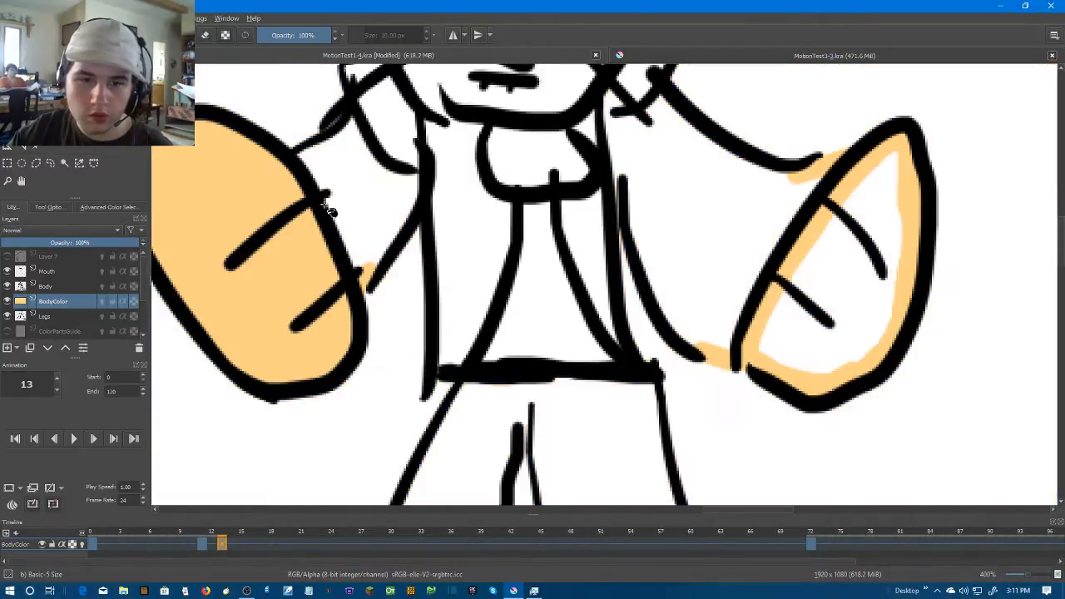
# Brush skin colour along the left arm's edges beside the hand, sleeve and torso, and paint its interior
pyautogui.press('b')
pyautogui.moveTo(303, 158); pyautogui.dragTo(359, 269)
pyautogui.moveTo(410, 181); pyautogui.dragTo(408, 190)
pyautogui.moveTo(357, 123); pyautogui.dragTo(310, 167)
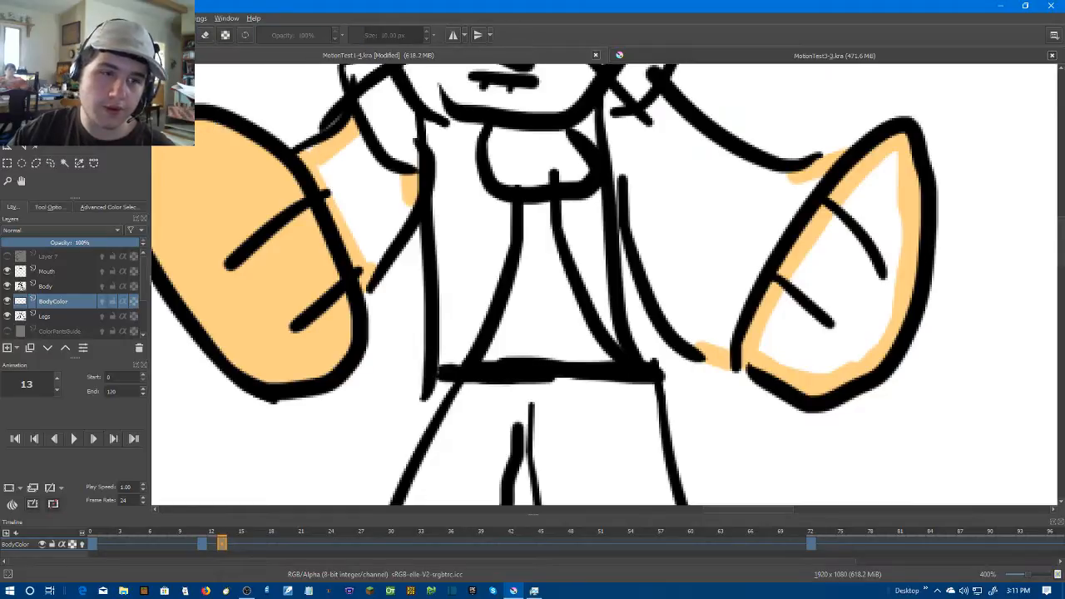
pyautogui.press('f')
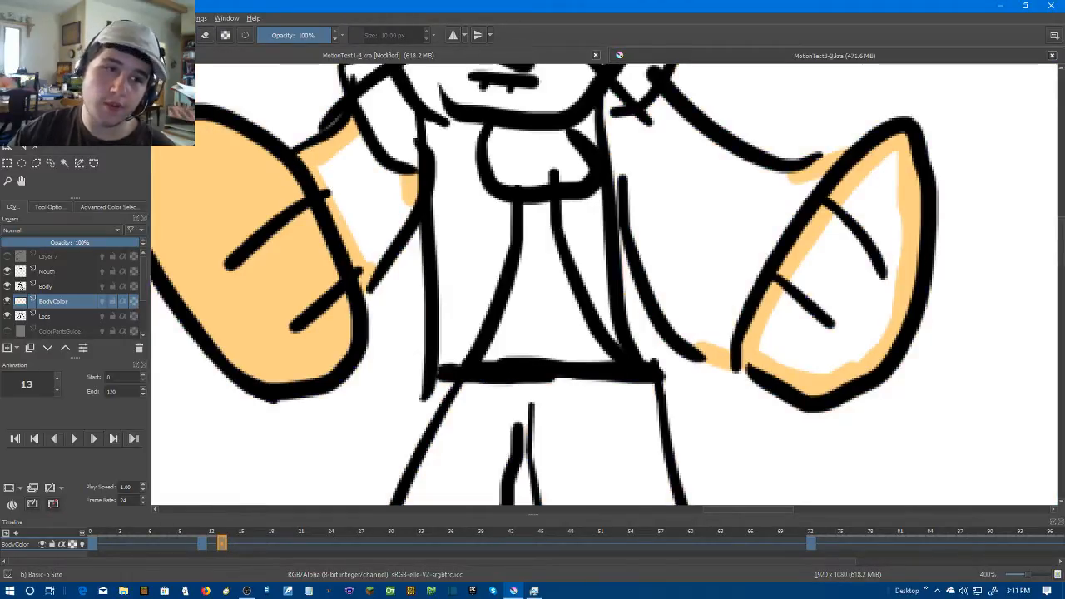
pyautogui.press('b')
pyautogui.moveTo(407, 200)
pyautogui.mouseDown()
pyautogui.moveTo(368, 241)
pyautogui.moveTo(412, 188)
pyautogui.mouseUp()
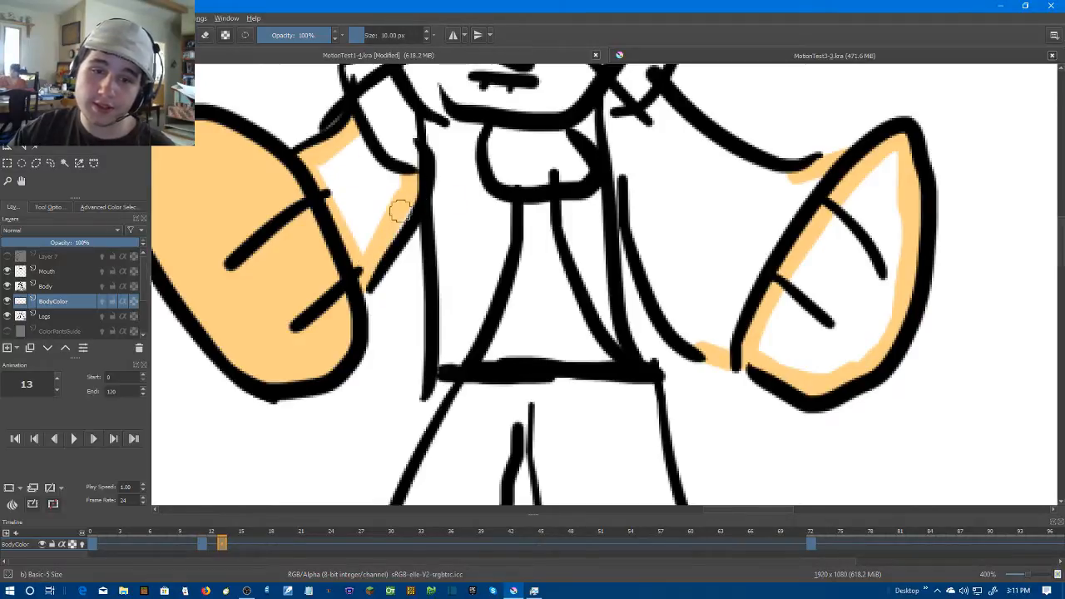
pyautogui.moveTo(400, 218)
pyautogui.mouseDown()
pyautogui.moveTo(354, 241)
pyautogui.moveTo(372, 244)
pyautogui.moveTo(403, 182)
pyautogui.moveTo(351, 187)
pyautogui.moveTo(325, 147)
pyautogui.moveTo(324, 197)
pyautogui.moveTo(353, 219)
pyautogui.moveTo(334, 151)
pyautogui.moveTo(386, 179)
pyautogui.moveTo(361, 170)
pyautogui.moveTo(352, 146)
pyautogui.mouseUp()
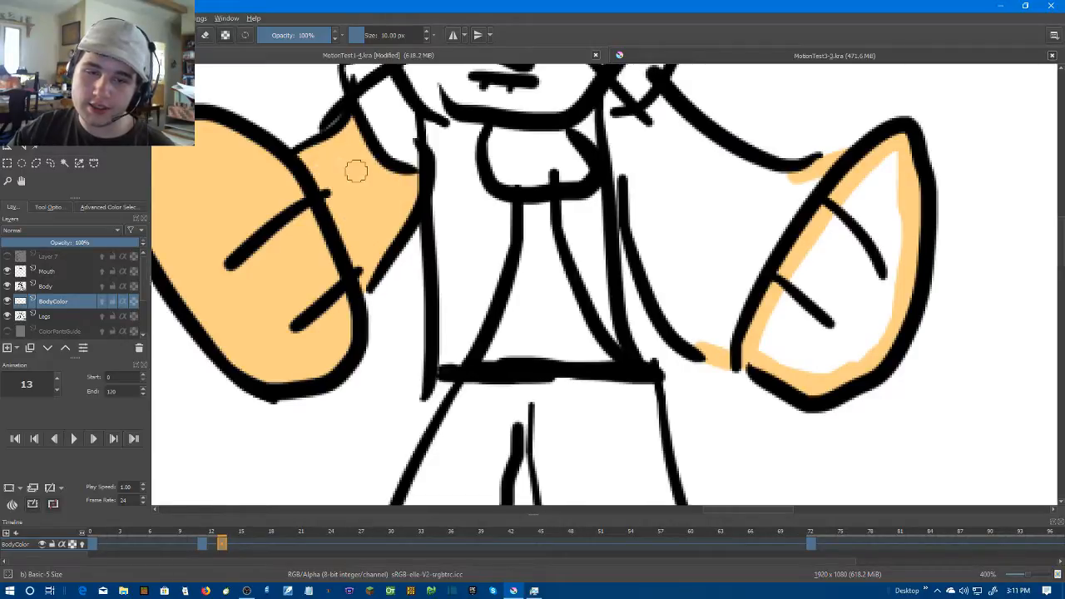
# Paint the right hand's interior and brush the right arm's outline in skin colour, hiding the Body layer for the lower edge
pyautogui.moveTo(766, 353)
pyautogui.mouseDown()
pyautogui.moveTo(851, 353)
pyautogui.moveTo(803, 371)
pyautogui.moveTo(835, 368)
pyautogui.moveTo(870, 343)
pyautogui.moveTo(898, 265)
pyautogui.moveTo(892, 158)
pyautogui.moveTo(786, 277)
pyautogui.moveTo(763, 330)
pyautogui.moveTo(768, 348)
pyautogui.moveTo(831, 339)
pyautogui.moveTo(885, 301)
pyautogui.moveTo(897, 196)
pyautogui.moveTo(846, 327)
pyautogui.moveTo(864, 333)
pyautogui.moveTo(883, 223)
pyautogui.moveTo(827, 309)
pyautogui.moveTo(776, 339)
pyautogui.moveTo(839, 319)
pyautogui.moveTo(779, 342)
pyautogui.moveTo(868, 209)
pyautogui.moveTo(779, 309)
pyautogui.moveTo(855, 219)
pyautogui.moveTo(819, 291)
pyautogui.moveTo(882, 223)
pyautogui.mouseUp()
pyautogui.moveTo(611, 127); pyautogui.dragTo(638, 224)
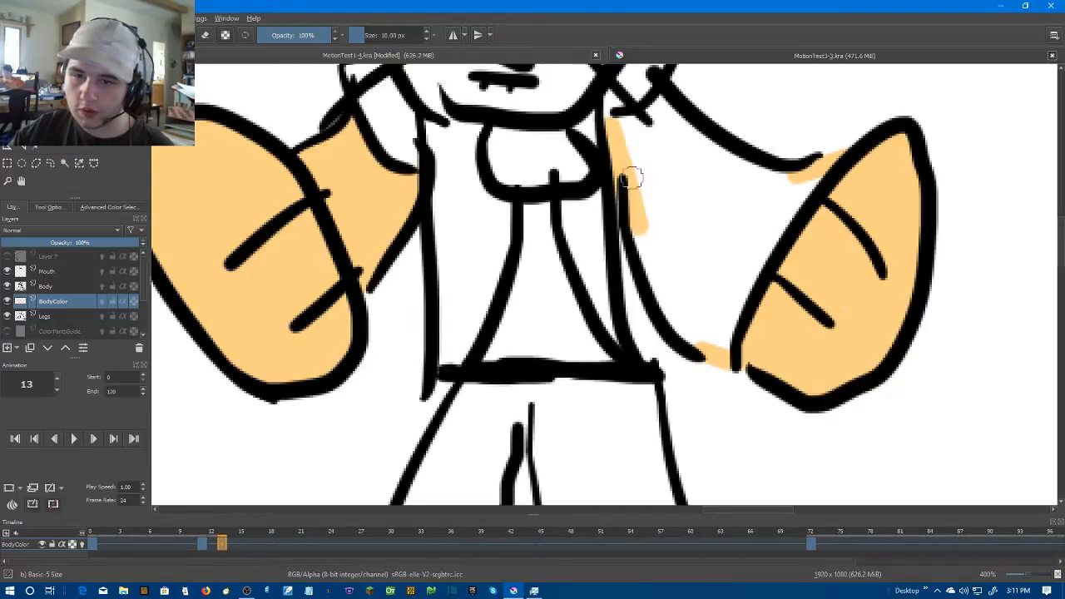
pyautogui.moveTo(611, 125); pyautogui.dragTo(657, 107)
pyautogui.moveTo(790, 175); pyautogui.dragTo(665, 107)
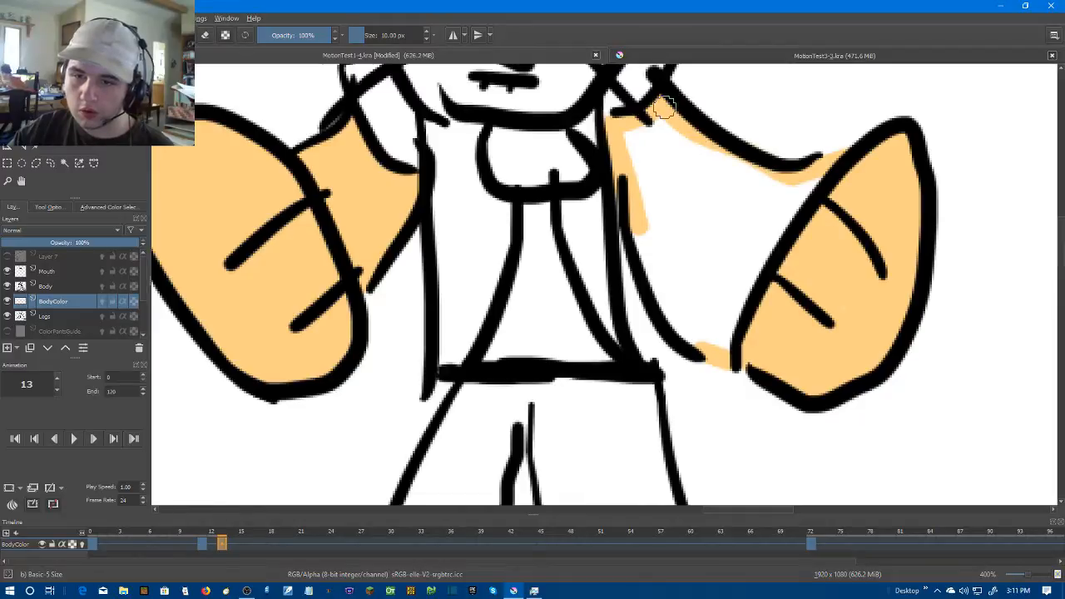
pyautogui.click(8, 286)
pyautogui.moveTo(618, 218)
pyautogui.mouseDown()
pyautogui.moveTo(733, 344)
pyautogui.moveTo(724, 352)
pyautogui.moveTo(692, 309)
pyautogui.moveTo(645, 228)
pyautogui.moveTo(712, 346)
pyautogui.mouseUp()
# Try filling the outlined right arm with the Body layer hidden, and undo each fill
pyautogui.press('f')
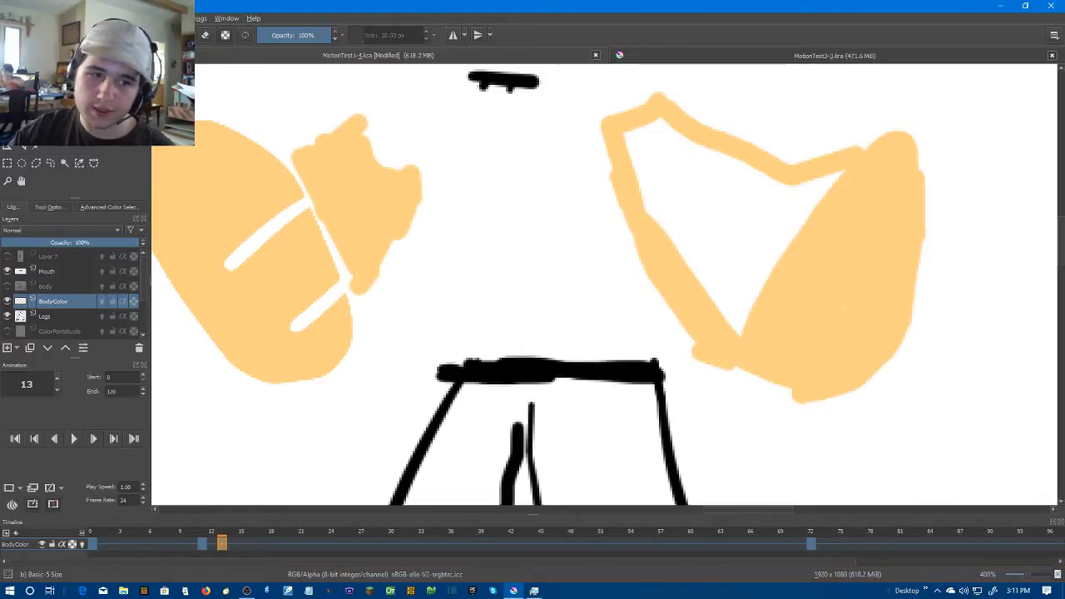
pyautogui.click(666, 198)
pyautogui.hotkey('ctrl', 'z')
pyautogui.click(771, 205)
pyautogui.hotkey('ctrl', 'z')
pyautogui.click(771, 205)
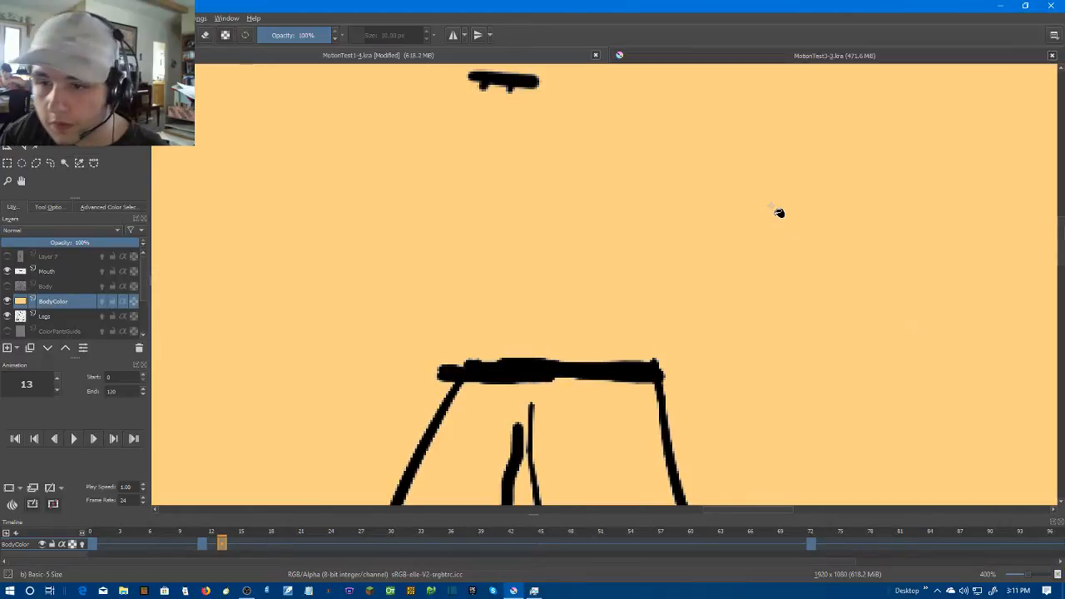
pyautogui.hotkey('ctrl', 'z')
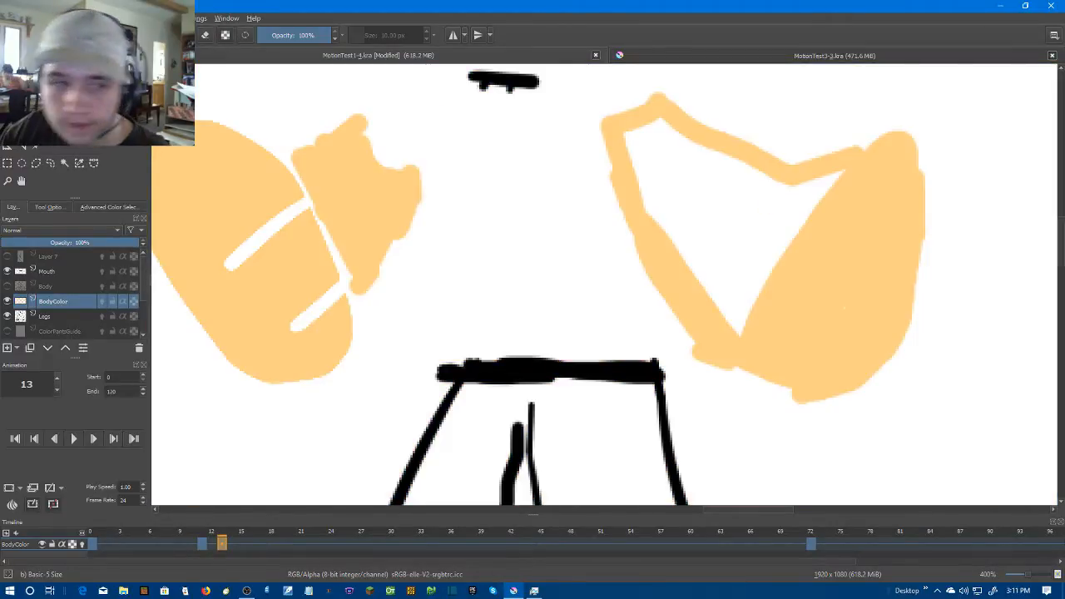
pyautogui.press('b')
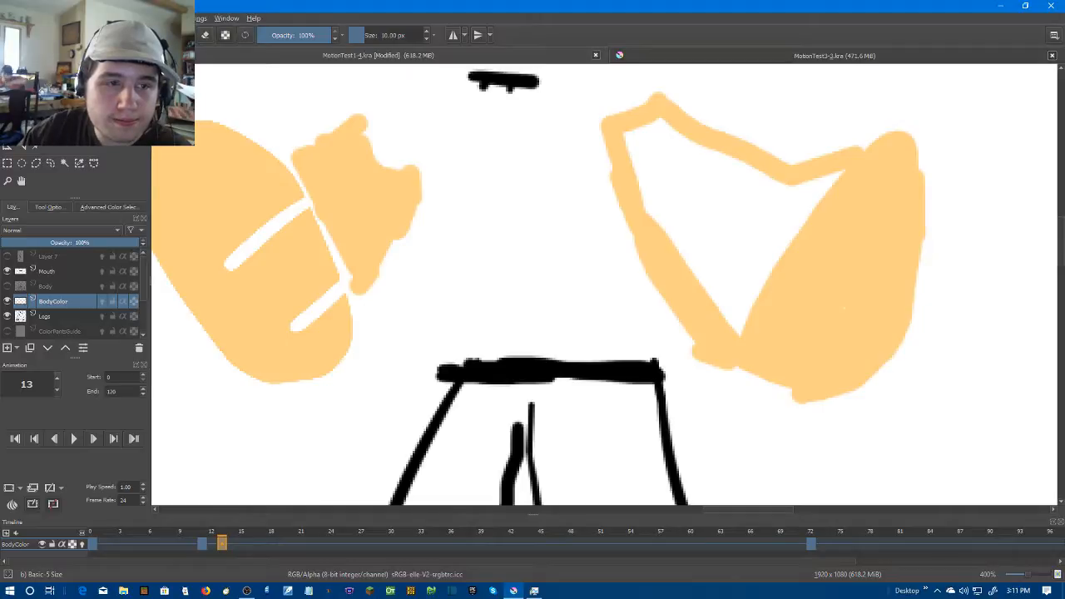
pyautogui.click(169, 19)
pyautogui.moveTo(181, 31)
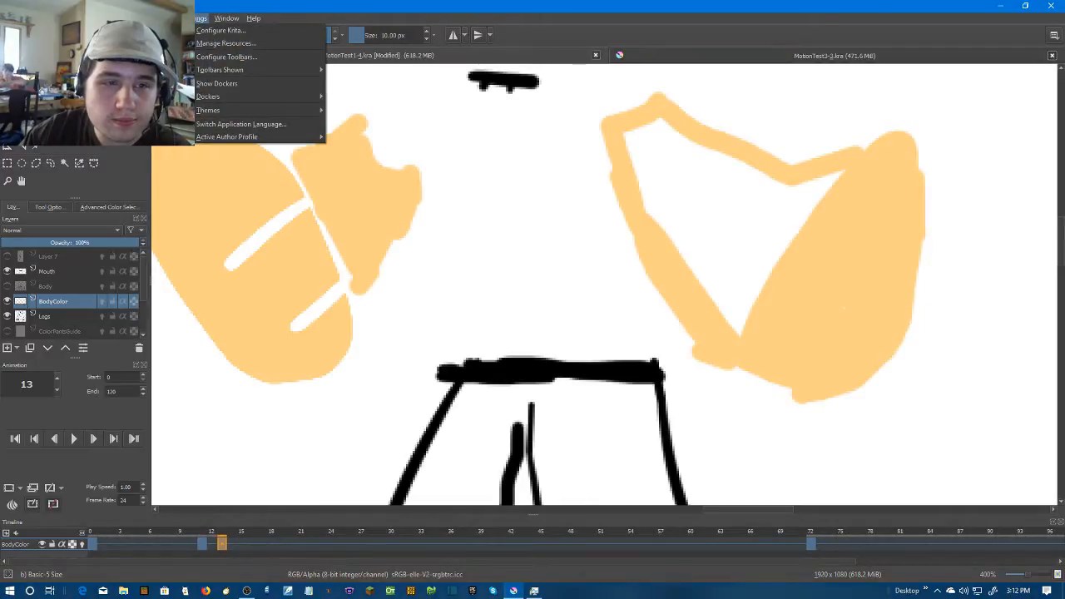
pyautogui.moveTo(51, 18)
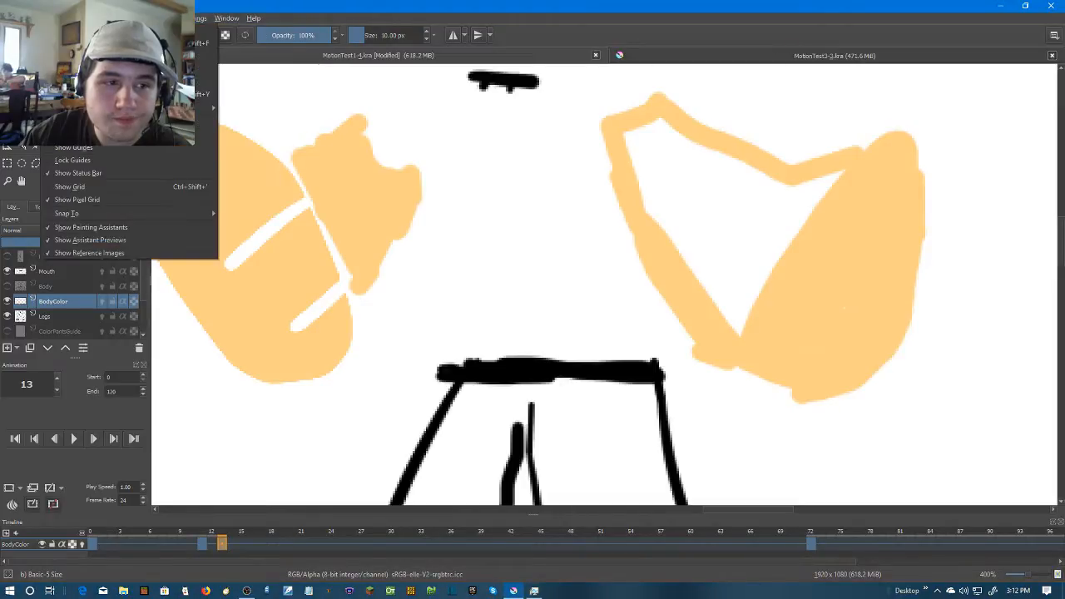
# Try the Fill tool once more inside the right arm's outline, and undo the fill
pyautogui.click(18, 140)
pyautogui.click(21, 131)
pyautogui.click(65, 131)
pyautogui.click(757, 203)
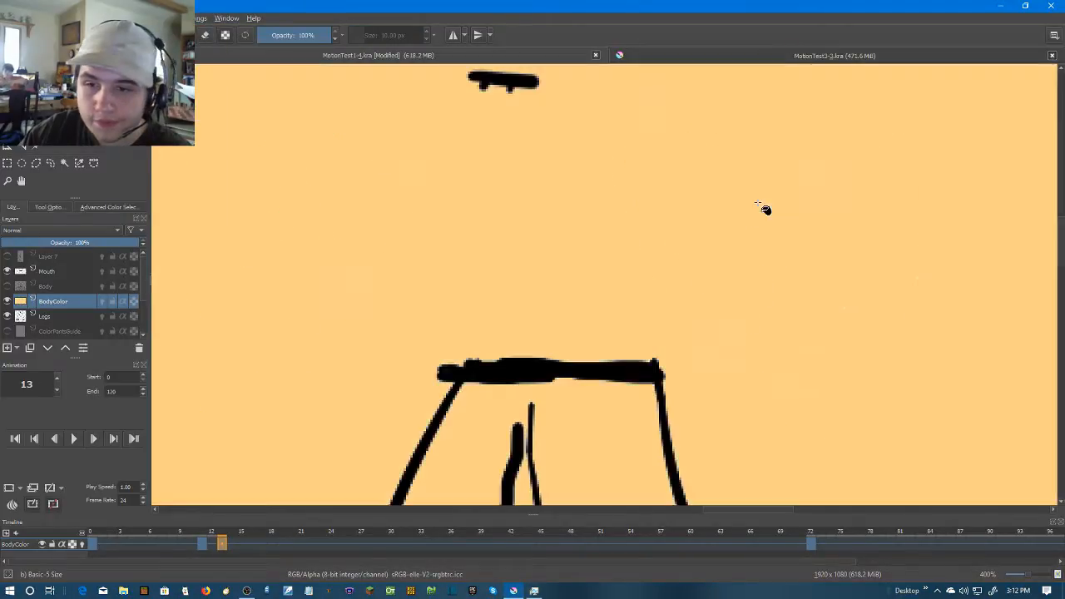
pyautogui.hotkey('ctrl', 'z')
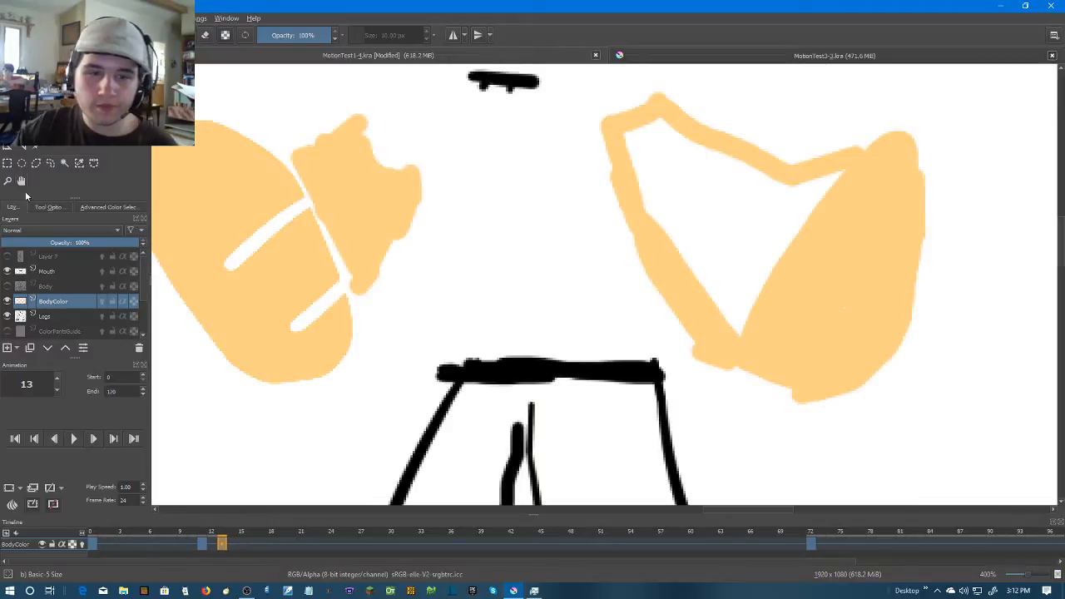
# Show the Body layer again and brush skin colour over the rest of the right arm's interior
pyautogui.press('b')
pyautogui.moveTo(629, 133)
pyautogui.mouseDown()
pyautogui.moveTo(752, 316)
pyautogui.moveTo(737, 337)
pyautogui.moveTo(684, 336)
pyautogui.moveTo(656, 281)
pyautogui.mouseUp()
pyautogui.click(7, 287)
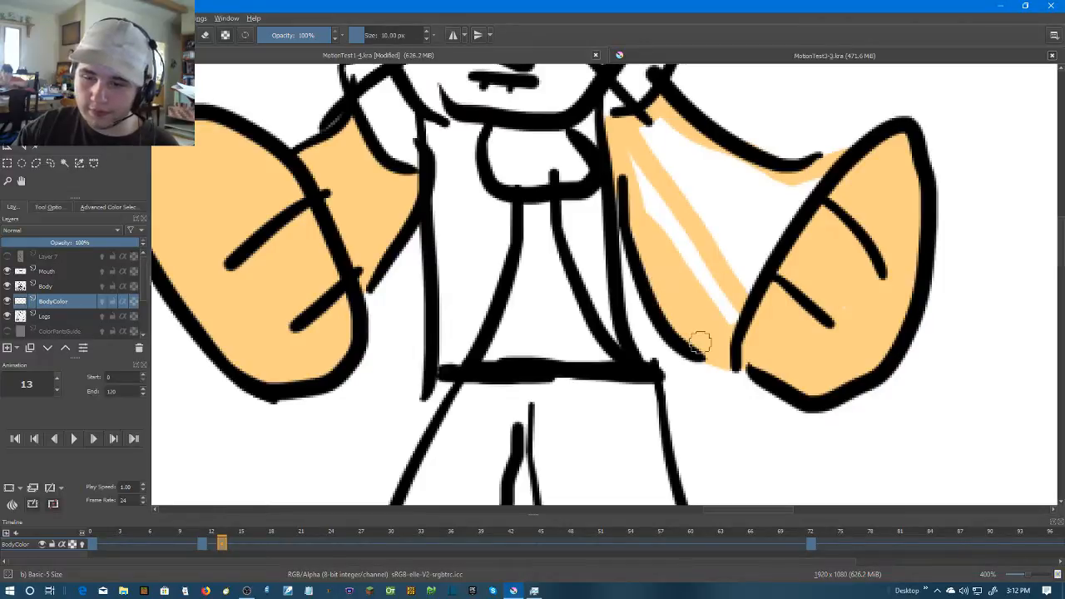
pyautogui.moveTo(701, 342)
pyautogui.mouseDown()
pyautogui.moveTo(776, 221)
pyautogui.moveTo(812, 181)
pyautogui.moveTo(747, 301)
pyautogui.moveTo(706, 293)
pyautogui.moveTo(630, 198)
pyautogui.moveTo(619, 165)
pyautogui.moveTo(652, 271)
pyautogui.moveTo(639, 155)
pyautogui.moveTo(649, 192)
pyautogui.moveTo(732, 278)
pyautogui.moveTo(716, 293)
pyautogui.moveTo(669, 202)
pyautogui.moveTo(712, 297)
pyautogui.moveTo(658, 201)
pyautogui.moveTo(723, 247)
pyautogui.moveTo(777, 184)
pyautogui.moveTo(739, 276)
pyautogui.moveTo(755, 164)
pyautogui.moveTo(786, 193)
pyautogui.moveTo(741, 218)
pyautogui.moveTo(698, 211)
pyautogui.moveTo(671, 132)
pyautogui.moveTo(649, 134)
pyautogui.moveTo(645, 146)
pyautogui.moveTo(648, 133)
pyautogui.moveTo(665, 164)
pyautogui.moveTo(725, 198)
pyautogui.moveTo(725, 213)
pyautogui.moveTo(695, 200)
pyautogui.mouseUp()
pyautogui.moveTo(681, 151)
pyautogui.mouseDown()
pyautogui.moveTo(739, 165)
pyautogui.moveTo(733, 173)
pyautogui.moveTo(696, 163)
pyautogui.moveTo(698, 153)
pyautogui.moveTo(715, 170)
pyautogui.moveTo(690, 157)
pyautogui.mouseUp()
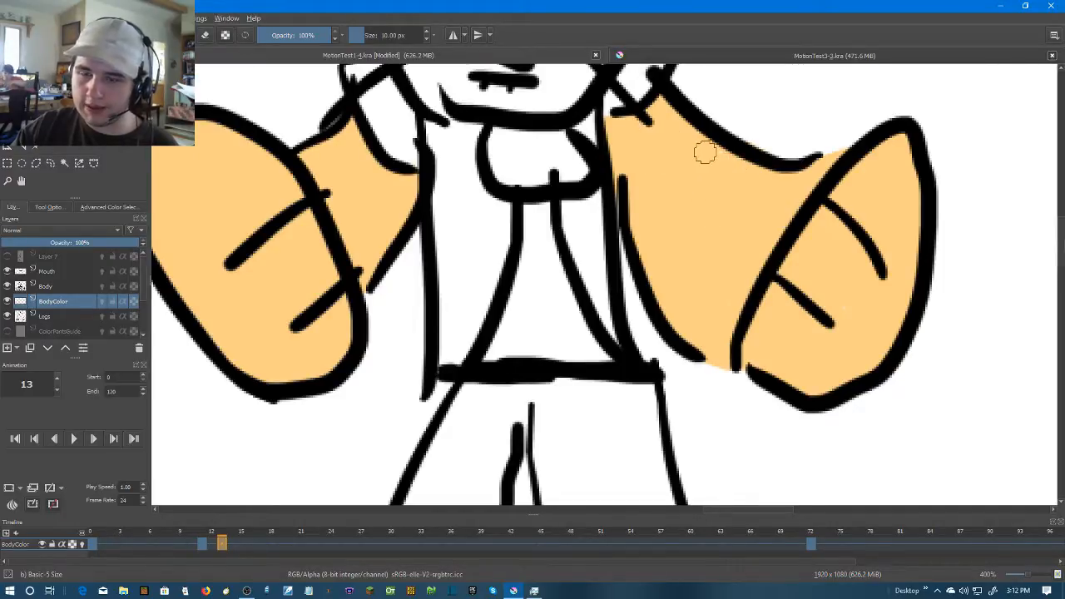
# Go to frame 14 and create a blank frame there on the BodyColor layer
pyautogui.scroll(-2, 579, 141)
pyautogui.moveTo(720, 202); pyautogui.dragTo(754, 254)
pyautogui.press('.')
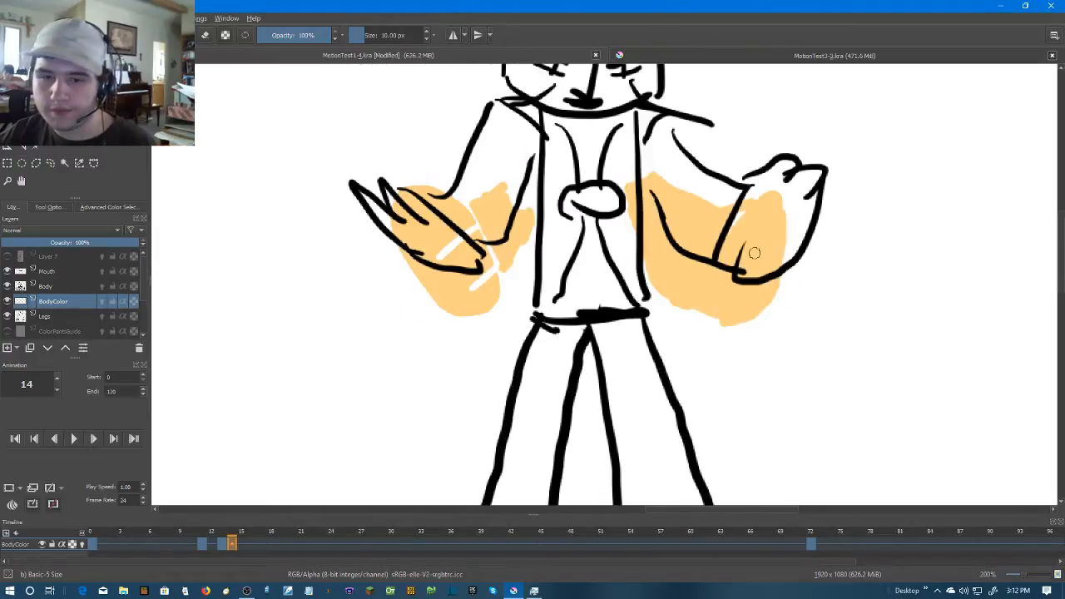
pyautogui.rightClick(233, 547)
pyautogui.scroll(2, 338, 247)
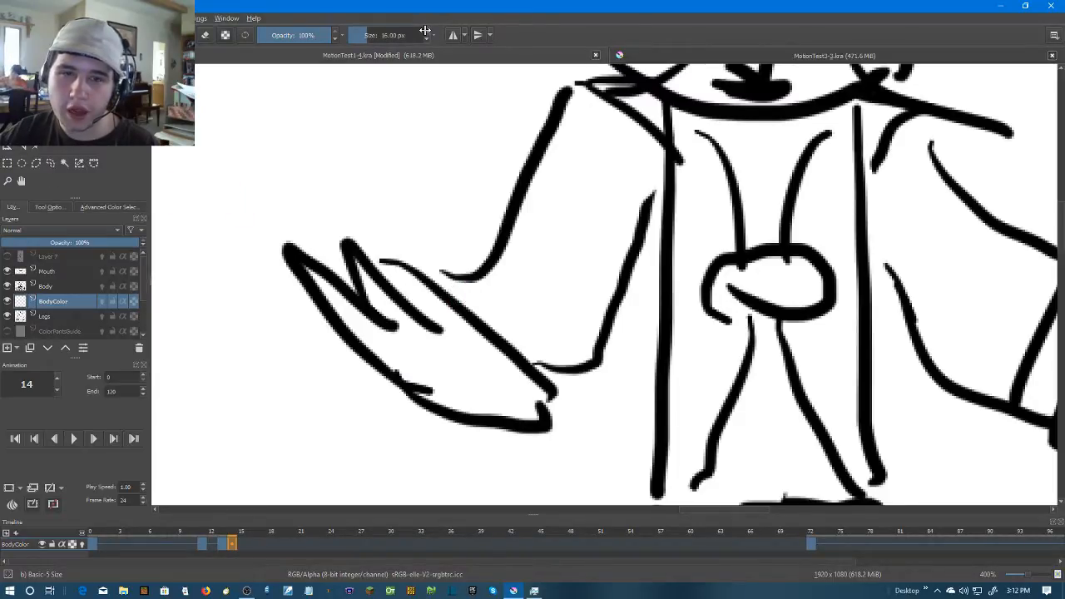
# Set the brush size to 20 px and dab skin colour at the left arm's wrist, lower hand, underarm and shoulder
pyautogui.moveTo(478, 301)
pyautogui.mouseDown()
pyautogui.moveTo(428, 297)
pyautogui.moveTo(441, 298)
pyautogui.mouseUp()
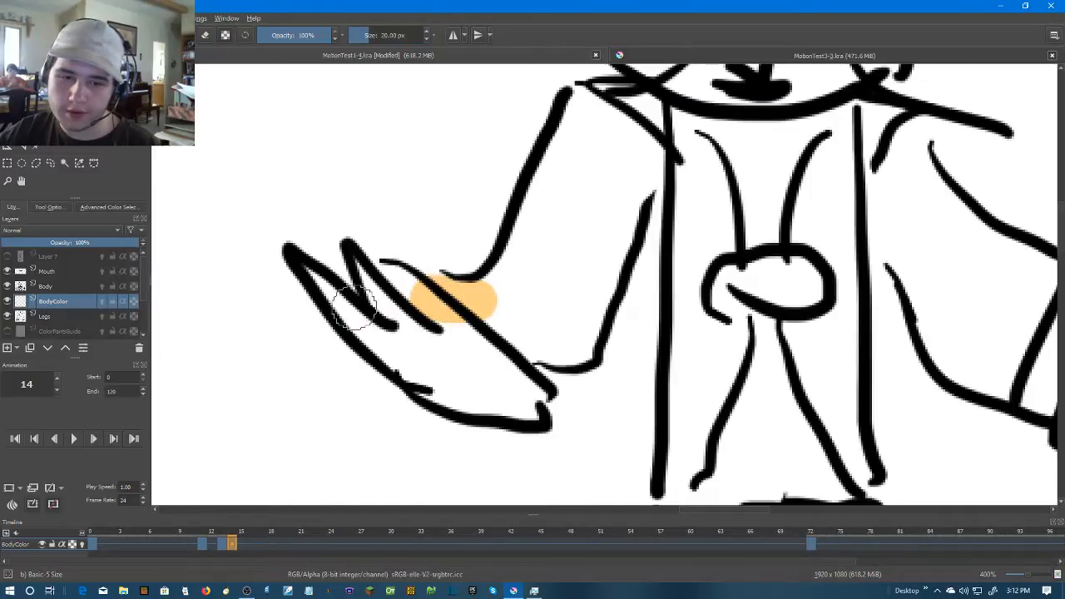
pyautogui.moveTo(531, 403)
pyautogui.mouseDown()
pyautogui.moveTo(429, 384)
pyautogui.moveTo(505, 401)
pyautogui.mouseUp()
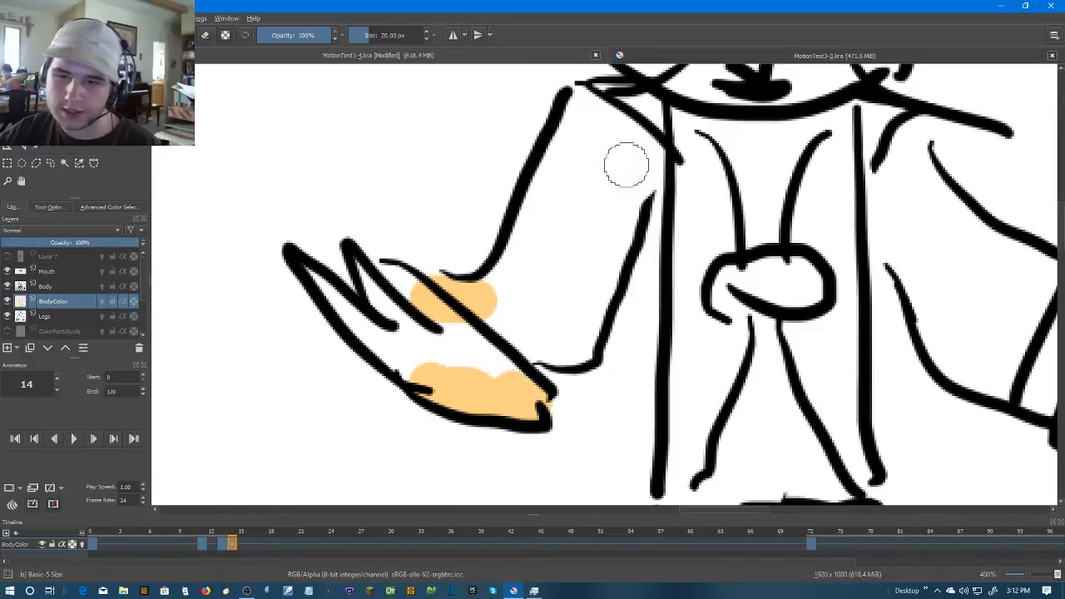
pyautogui.moveTo(637, 150)
pyautogui.mouseDown()
pyautogui.moveTo(625, 194)
pyautogui.moveTo(637, 166)
pyautogui.moveTo(629, 181)
pyautogui.mouseUp()
pyautogui.moveTo(583, 110)
pyautogui.mouseDown()
pyautogui.moveTo(573, 100)
pyautogui.moveTo(584, 93)
pyautogui.mouseUp()
# Try the Fill tool inside the left arm, and undo the fill
pyautogui.press('f')
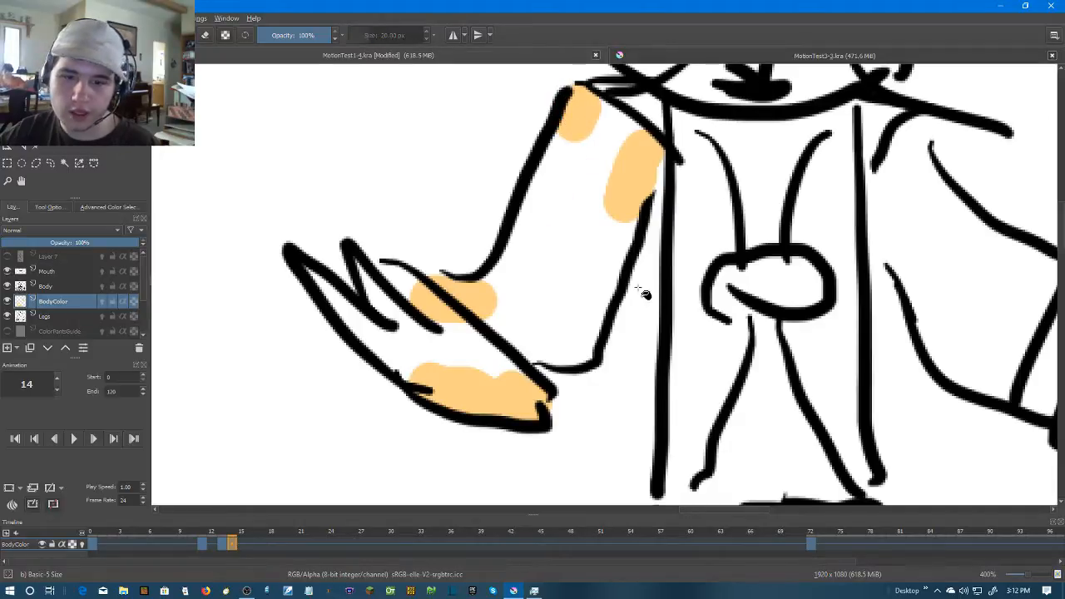
pyautogui.click(562, 266)
pyautogui.hotkey('ctrl', 'z')
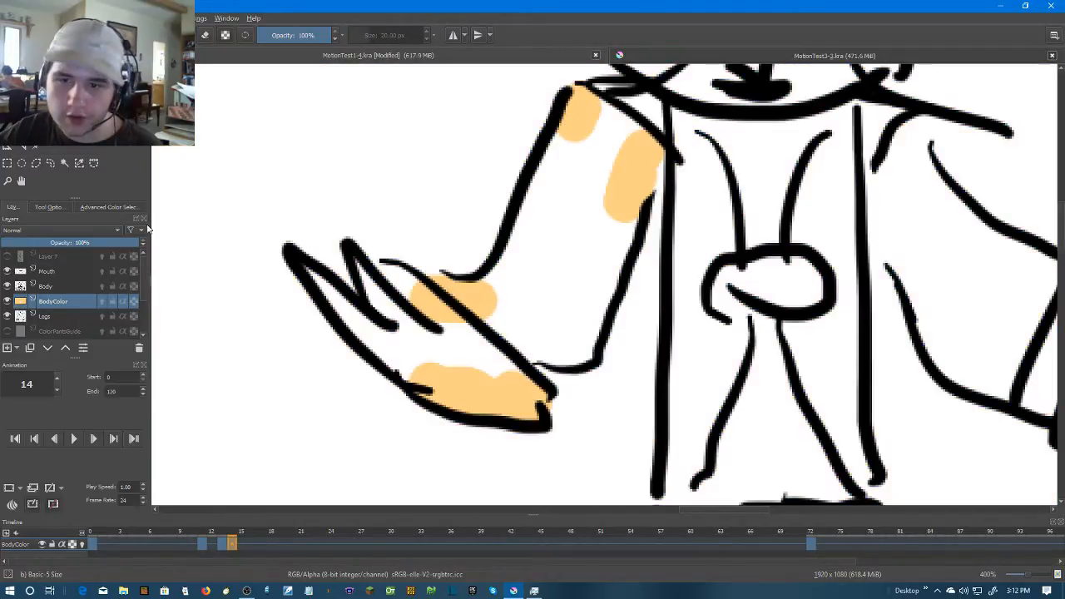
# Brush the left arm's interior and the hand in skin colour, using a 10 px brush for the fingers
pyautogui.press('b')
pyautogui.moveTo(524, 291)
pyautogui.mouseDown()
pyautogui.moveTo(487, 302)
pyautogui.moveTo(554, 344)
pyautogui.moveTo(590, 320)
pyautogui.moveTo(638, 162)
pyautogui.mouseUp()
pyautogui.moveTo(552, 176)
pyautogui.mouseDown()
pyautogui.moveTo(491, 285)
pyautogui.moveTo(550, 315)
pyautogui.moveTo(584, 263)
pyautogui.moveTo(601, 181)
pyautogui.moveTo(539, 280)
pyautogui.moveTo(615, 213)
pyautogui.moveTo(594, 252)
pyautogui.moveTo(561, 178)
pyautogui.moveTo(574, 143)
pyautogui.moveTo(552, 173)
pyautogui.moveTo(626, 139)
pyautogui.mouseUp()
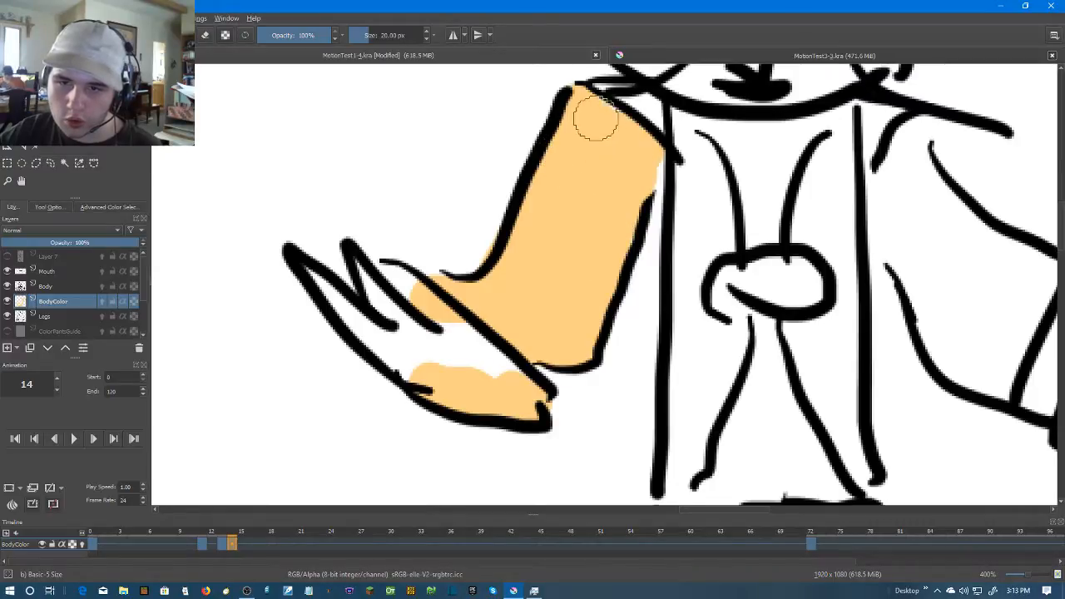
pyautogui.moveTo(509, 384)
pyautogui.mouseDown()
pyautogui.moveTo(428, 370)
pyautogui.moveTo(374, 333)
pyautogui.mouseUp()
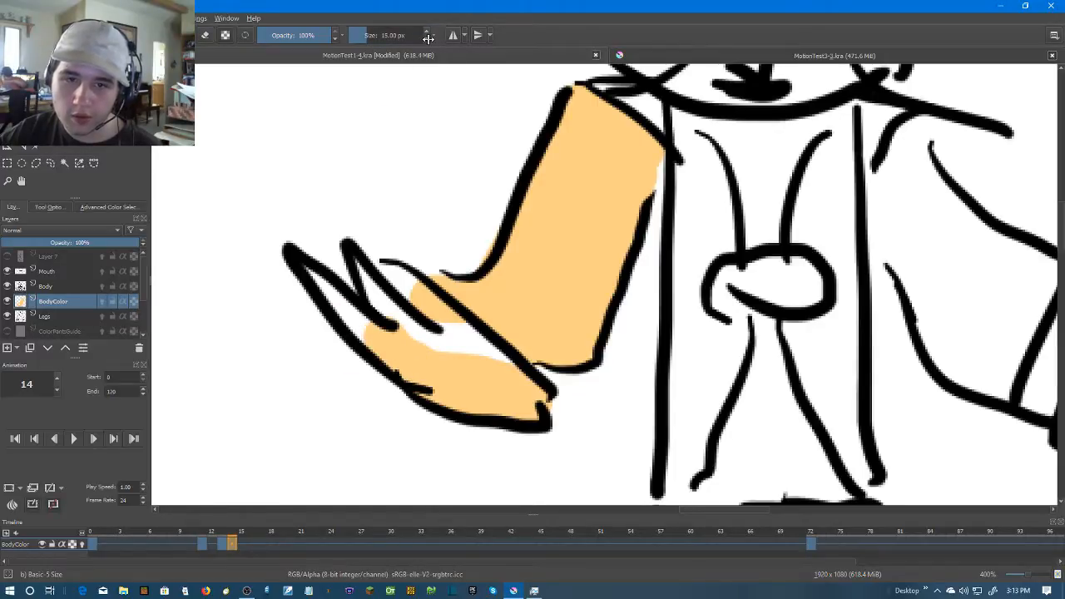
pyautogui.moveTo(312, 254)
pyautogui.mouseDown()
pyautogui.moveTo(299, 264)
pyautogui.moveTo(374, 333)
pyautogui.mouseUp()
pyautogui.moveTo(359, 266)
pyautogui.mouseDown()
pyautogui.moveTo(398, 330)
pyautogui.moveTo(391, 304)
pyautogui.moveTo(418, 336)
pyautogui.moveTo(496, 357)
pyautogui.moveTo(453, 336)
pyautogui.mouseUp()
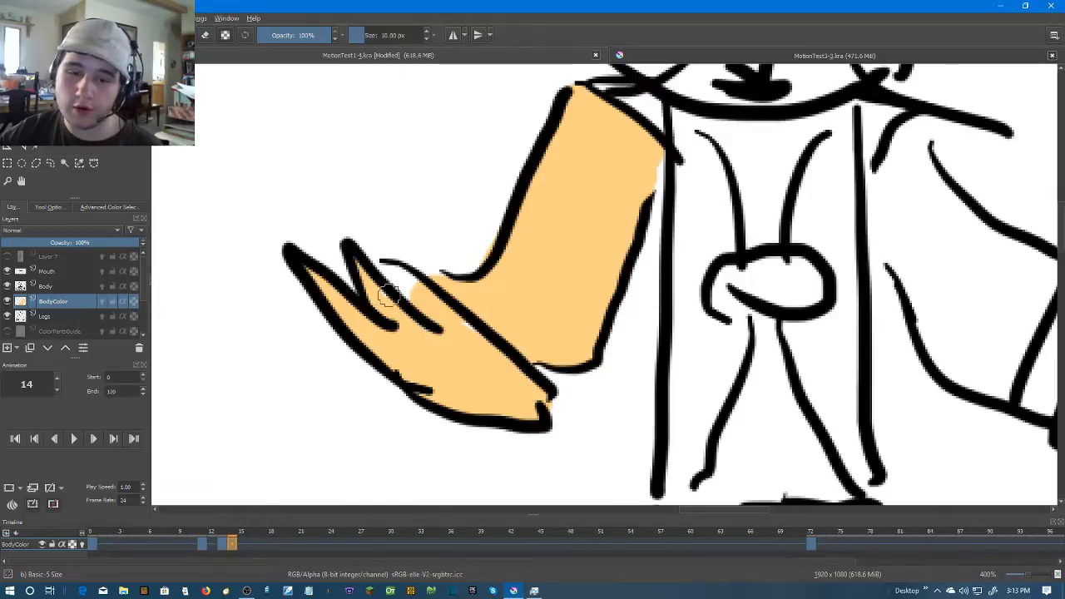
pyautogui.moveTo(415, 297)
pyautogui.mouseDown()
pyautogui.moveTo(389, 270)
pyautogui.moveTo(415, 285)
pyautogui.mouseUp()
# Brush the right arm in skin colour from the sleeve to the wrist, closing the outline gap above the hand
pyautogui.moveTo(805, 305)
pyautogui.mouseDown()
pyautogui.moveTo(563, 305)
pyautogui.moveTo(505, 321)
pyautogui.mouseUp()
pyautogui.moveTo(583, 192); pyautogui.dragTo(617, 293)
pyautogui.hotkey('ctrl', 'z')
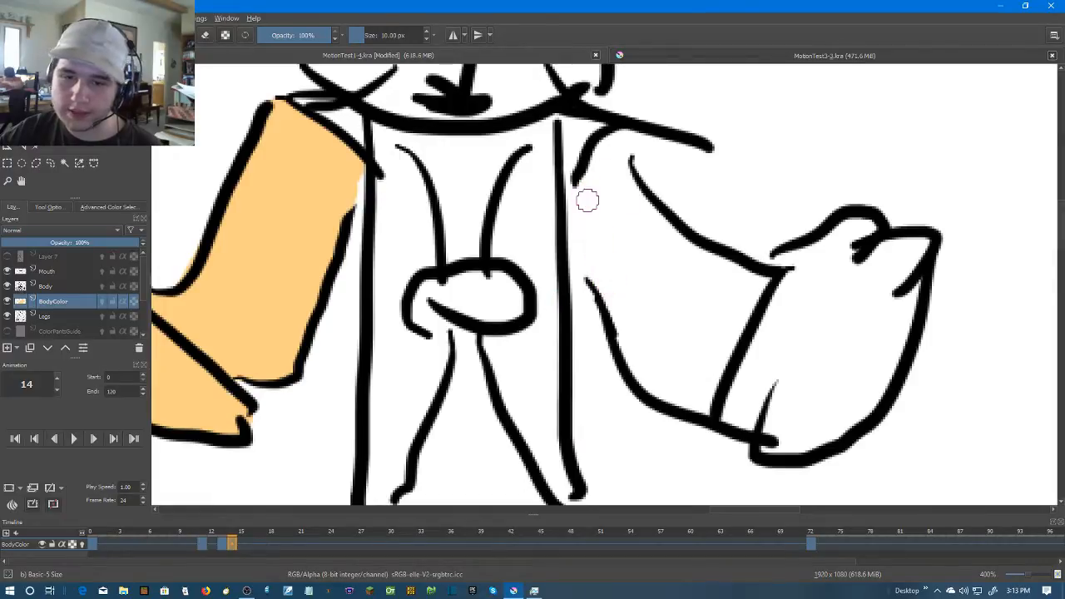
pyautogui.moveTo(578, 188)
pyautogui.mouseDown()
pyautogui.moveTo(596, 279)
pyautogui.moveTo(631, 348)
pyautogui.moveTo(660, 394)
pyautogui.moveTo(707, 405)
pyautogui.mouseUp()
pyautogui.moveTo(589, 173)
pyautogui.mouseDown()
pyautogui.moveTo(620, 147)
pyautogui.moveTo(639, 207)
pyautogui.moveTo(696, 256)
pyautogui.moveTo(758, 277)
pyautogui.moveTo(779, 264)
pyautogui.moveTo(720, 274)
pyautogui.moveTo(701, 259)
pyautogui.moveTo(763, 285)
pyautogui.moveTo(714, 396)
pyautogui.moveTo(656, 366)
pyautogui.moveTo(593, 198)
pyautogui.mouseUp()
pyautogui.moveTo(613, 291)
pyautogui.mouseDown()
pyautogui.moveTo(598, 161)
pyautogui.moveTo(663, 247)
pyautogui.moveTo(734, 287)
pyautogui.moveTo(707, 383)
pyautogui.moveTo(753, 308)
pyautogui.moveTo(686, 387)
pyautogui.moveTo(617, 255)
pyautogui.moveTo(604, 190)
pyautogui.moveTo(699, 353)
pyautogui.moveTo(683, 364)
pyautogui.moveTo(623, 244)
pyautogui.moveTo(695, 286)
pyautogui.moveTo(706, 328)
pyautogui.moveTo(719, 303)
pyautogui.moveTo(701, 326)
pyautogui.moveTo(675, 261)
pyautogui.mouseUp()
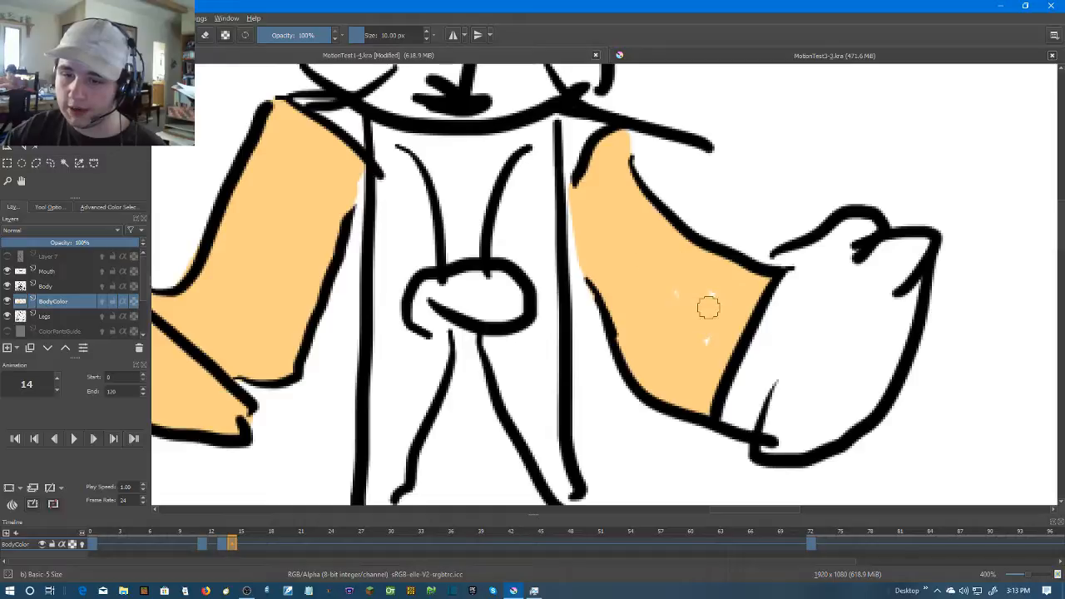
pyautogui.moveTo(783, 263); pyautogui.dragTo(759, 269)
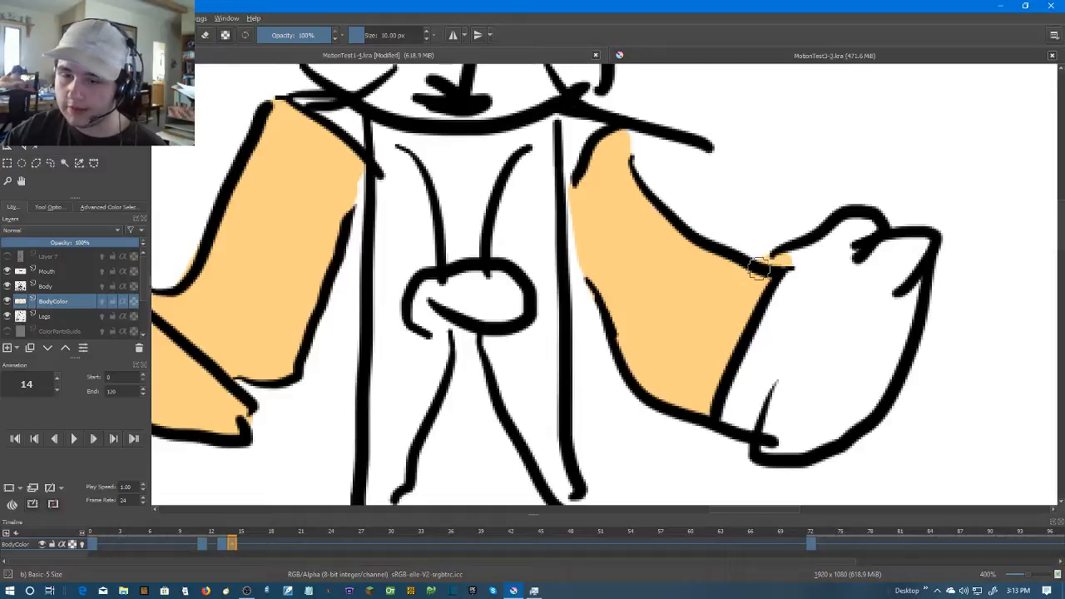
# Try the Fill tool inside the right hand, and undo the fill
pyautogui.press('f')
pyautogui.click(802, 313)
pyautogui.hotkey('ctrl', 'z')
# Brush skin colour along the right hand's inner outline and paint its interior
pyautogui.moveTo(803, 311); pyautogui.dragTo(551, 296)
pyautogui.press('b')
pyautogui.moveTo(532, 260)
pyautogui.mouseDown()
pyautogui.moveTo(602, 229)
pyautogui.moveTo(635, 249)
pyautogui.moveTo(598, 228)
pyautogui.moveTo(609, 227)
pyautogui.moveTo(657, 249)
pyautogui.moveTo(673, 252)
pyautogui.moveTo(675, 242)
pyautogui.moveTo(659, 265)
pyautogui.moveTo(645, 351)
pyautogui.moveTo(611, 420)
pyautogui.moveTo(517, 442)
pyautogui.mouseUp()
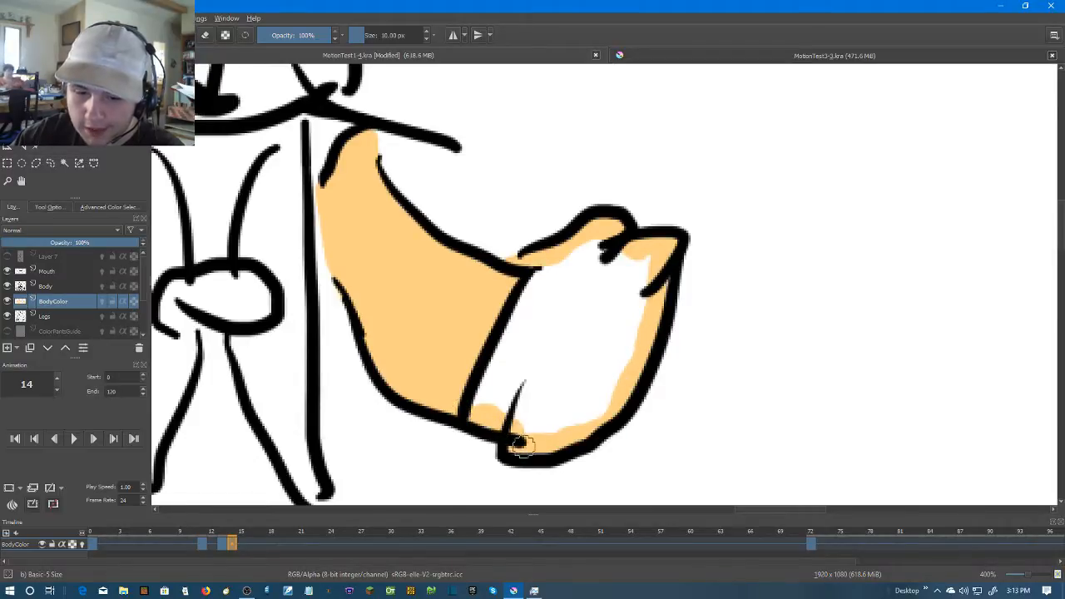
pyautogui.moveTo(536, 264)
pyautogui.mouseDown()
pyautogui.moveTo(479, 406)
pyautogui.moveTo(527, 294)
pyautogui.moveTo(519, 452)
pyautogui.moveTo(540, 445)
pyautogui.moveTo(543, 433)
pyautogui.moveTo(494, 398)
pyautogui.moveTo(571, 417)
pyautogui.moveTo(623, 359)
pyautogui.moveTo(642, 274)
pyautogui.moveTo(642, 262)
pyautogui.moveTo(613, 254)
pyautogui.moveTo(558, 261)
pyautogui.moveTo(593, 248)
pyautogui.moveTo(624, 280)
pyautogui.moveTo(591, 367)
pyautogui.moveTo(548, 413)
pyautogui.moveTo(525, 399)
pyautogui.moveTo(618, 324)
pyautogui.mouseUp()
pyautogui.moveTo(544, 414)
pyautogui.mouseDown()
pyautogui.moveTo(560, 315)
pyautogui.moveTo(520, 398)
pyautogui.moveTo(546, 320)
pyautogui.moveTo(535, 314)
pyautogui.moveTo(554, 285)
pyautogui.moveTo(521, 353)
pyautogui.moveTo(557, 294)
pyautogui.moveTo(590, 271)
pyautogui.moveTo(604, 295)
pyautogui.moveTo(565, 384)
pyautogui.moveTo(589, 288)
pyautogui.moveTo(563, 277)
pyautogui.moveTo(616, 281)
pyautogui.moveTo(560, 300)
pyautogui.mouseUp()
# Go to frame 15 and create a blank frame there on the BodyColor layer
pyautogui.scroll(-3, 565, 332)
pyautogui.moveTo(573, 335); pyautogui.dragTo(650, 333)
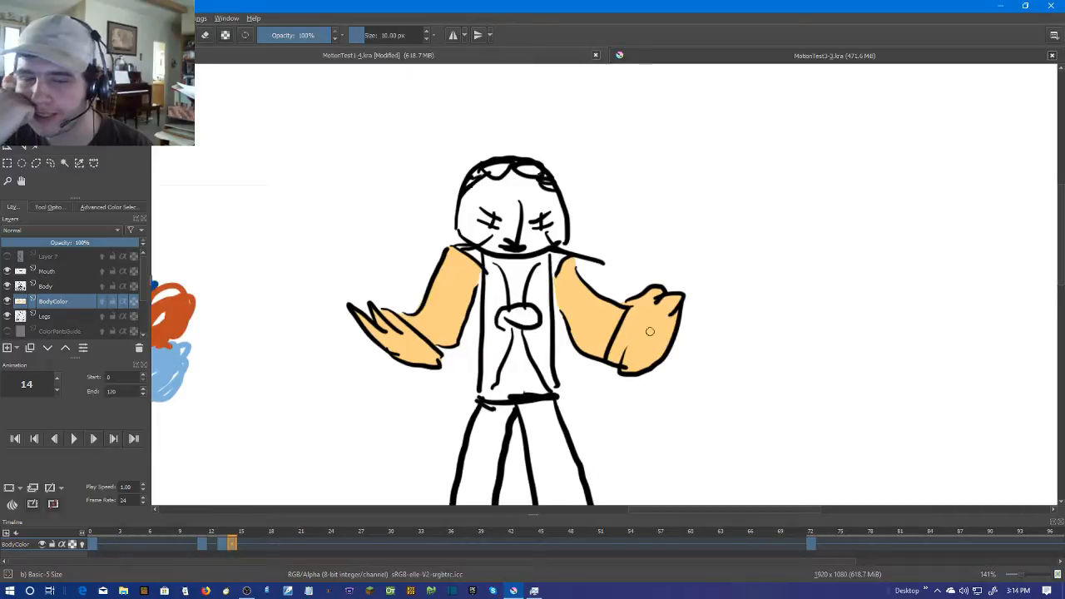
pyautogui.press('Right')
pyautogui.press('Left')
pyautogui.press('Right')
pyautogui.rightClick(241, 547)
pyautogui.click(265, 514)
pyautogui.scroll(3, 430, 295)
# Try filling the right arm at frame 15 with the Fill tool, and undo each fill and the short brush stroke
pyautogui.moveTo(430, 295); pyautogui.dragTo(575, 251)
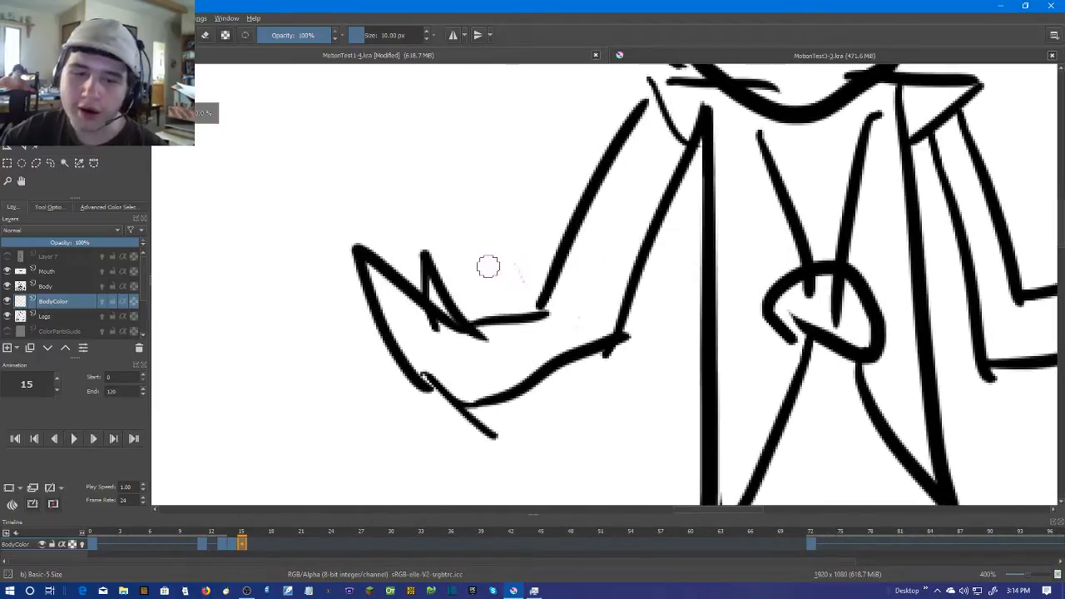
pyautogui.click(65, 129)
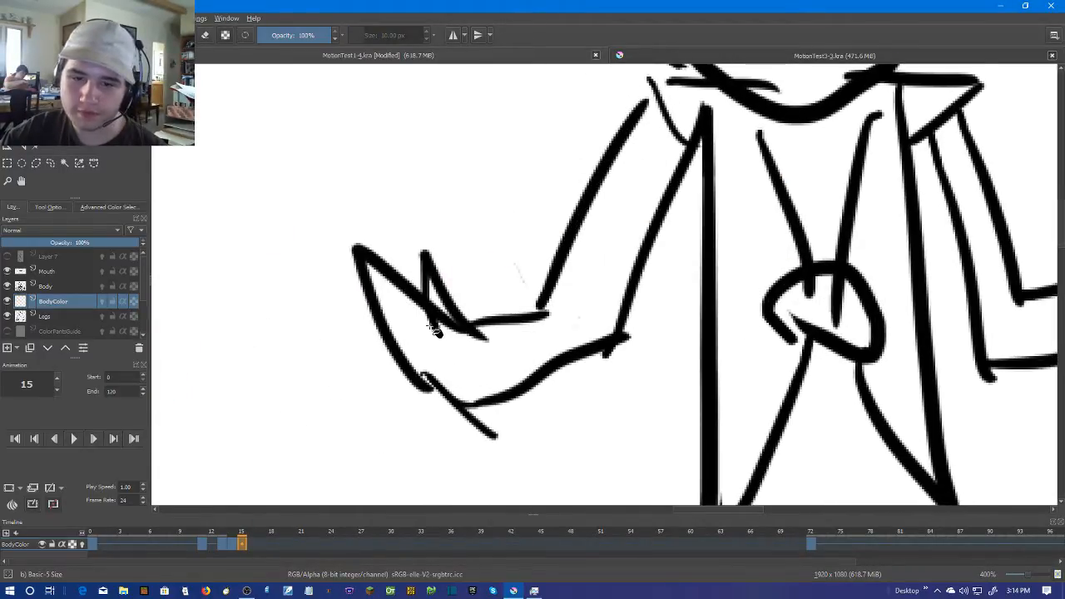
pyautogui.moveTo(919, 256); pyautogui.dragTo(525, 277)
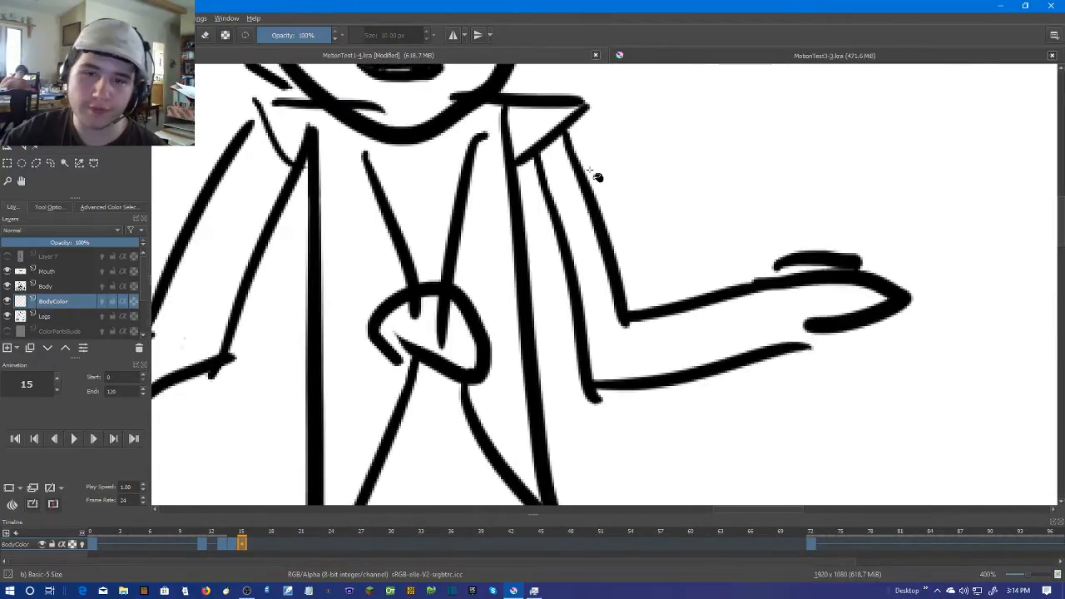
pyautogui.click(584, 203)
pyautogui.hotkey('ctrl', 'z')
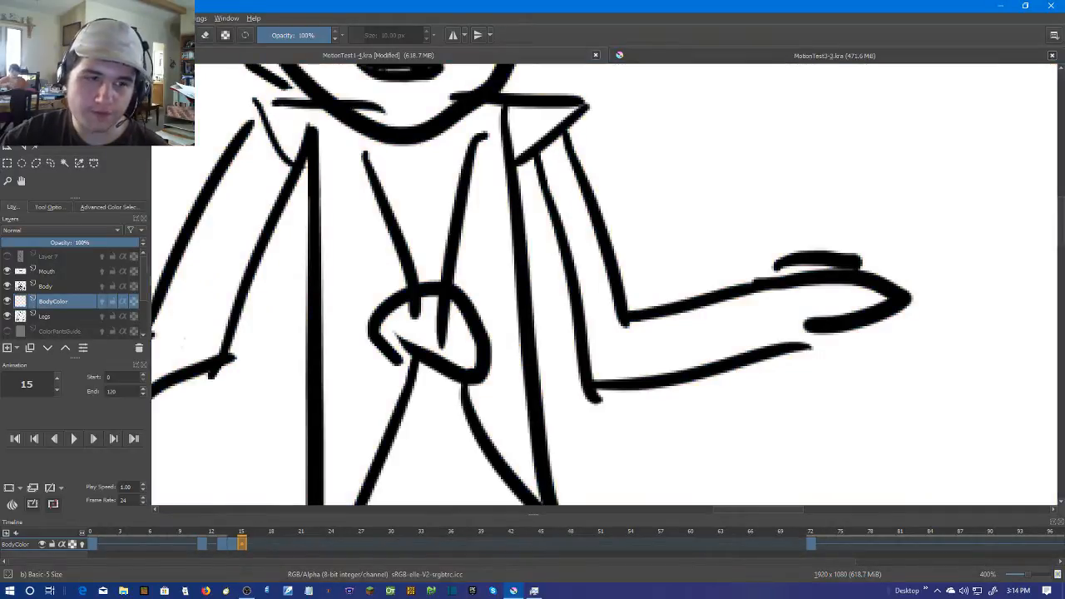
pyautogui.press('b')
pyautogui.moveTo(808, 325)
pyautogui.mouseDown()
pyautogui.moveTo(775, 351)
pyautogui.moveTo(815, 327)
pyautogui.mouseUp()
pyautogui.hotkey('ctrl', 'z')
pyautogui.press('f')
pyautogui.click(589, 246)
pyautogui.hotkey('ctrl', 'z')
# Brush the right hand, forearm and upper arm in skin colour up to the sleeve
pyautogui.press('b')
pyautogui.moveTo(791, 268)
pyautogui.mouseDown()
pyautogui.moveTo(818, 264)
pyautogui.moveTo(759, 293)
pyautogui.moveTo(833, 273)
pyautogui.moveTo(884, 302)
pyautogui.moveTo(737, 345)
pyautogui.mouseUp()
pyautogui.hotkey('ctrl', 'z')
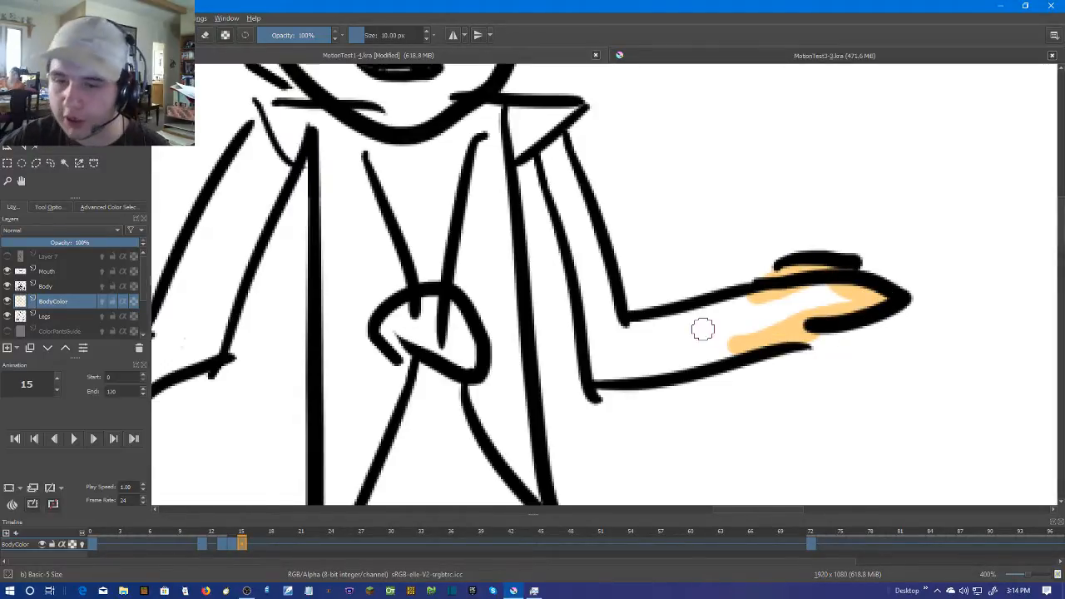
pyautogui.moveTo(739, 345)
pyautogui.mouseDown()
pyautogui.moveTo(641, 376)
pyautogui.moveTo(600, 374)
pyautogui.moveTo(574, 231)
pyautogui.moveTo(547, 158)
pyautogui.moveTo(568, 230)
pyautogui.moveTo(560, 141)
pyautogui.moveTo(553, 151)
pyautogui.moveTo(620, 335)
pyautogui.moveTo(587, 262)
pyautogui.moveTo(614, 365)
pyautogui.moveTo(840, 291)
pyautogui.moveTo(618, 336)
pyautogui.moveTo(630, 323)
pyautogui.moveTo(621, 347)
pyautogui.moveTo(862, 297)
pyautogui.mouseUp()
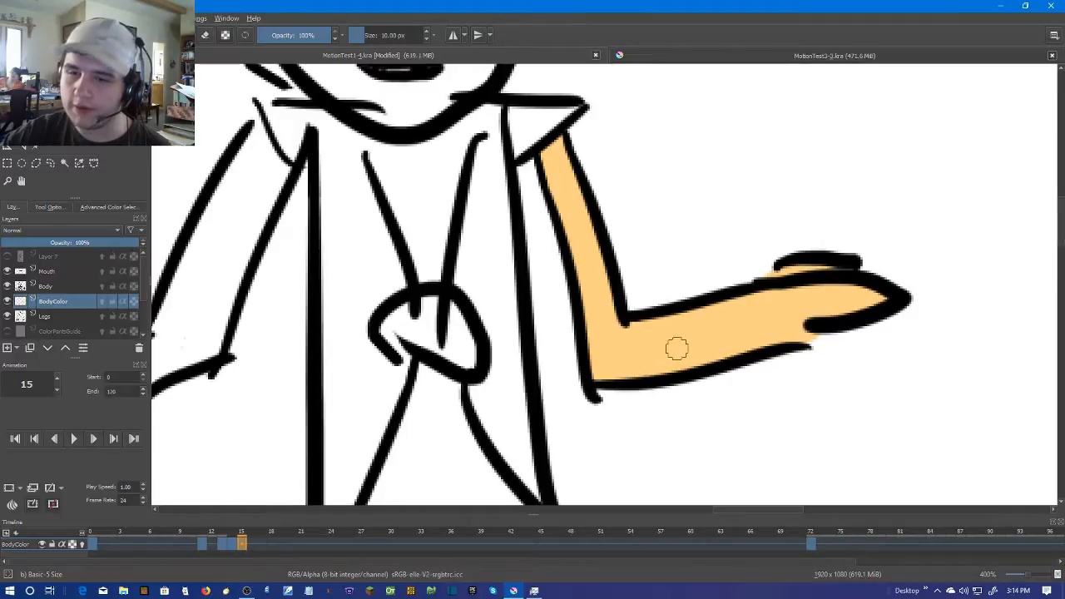
# Brush the left upper arm, hand, fingers and forearm in skin colour, covering the remaining white gaps
pyautogui.moveTo(649, 357); pyautogui.dragTo(918, 361)
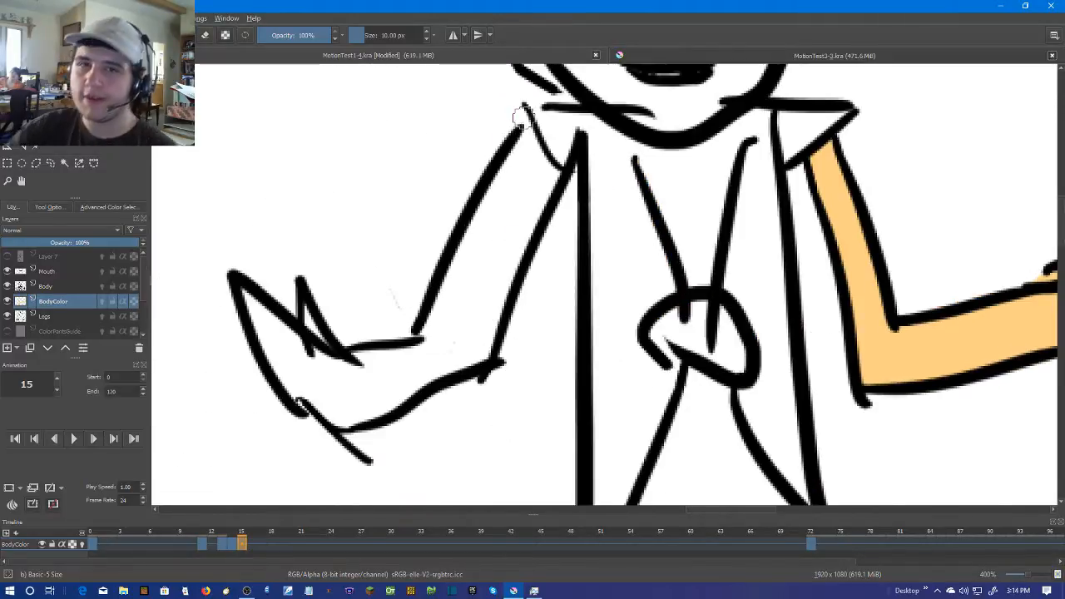
pyautogui.moveTo(522, 125)
pyautogui.mouseDown()
pyautogui.moveTo(513, 167)
pyautogui.moveTo(528, 133)
pyautogui.moveTo(548, 178)
pyautogui.moveTo(532, 216)
pyautogui.mouseUp()
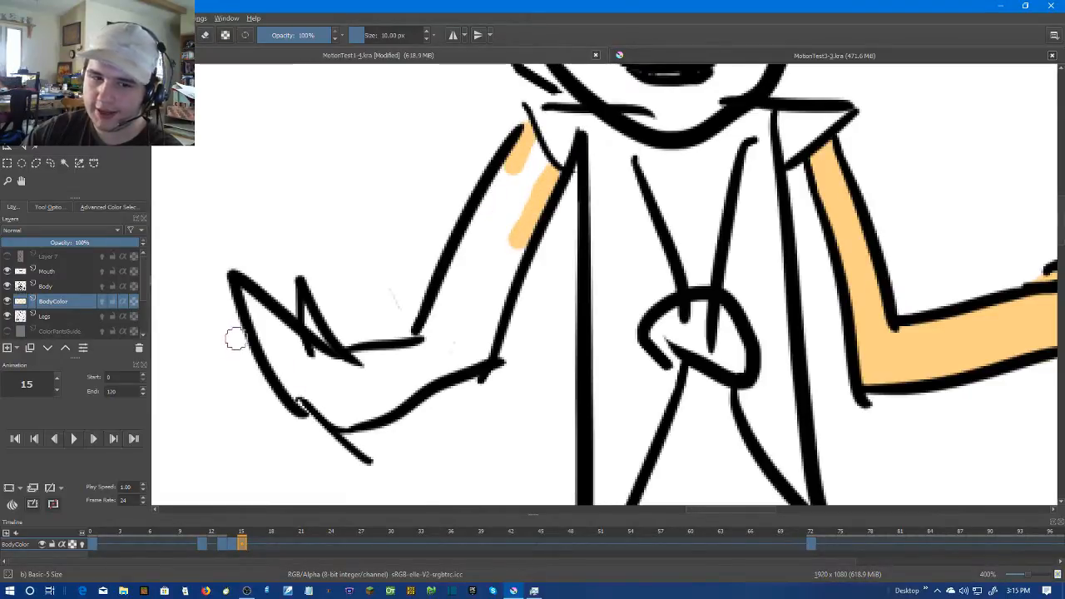
pyautogui.moveTo(238, 295)
pyautogui.mouseDown()
pyautogui.moveTo(296, 356)
pyautogui.moveTo(254, 320)
pyautogui.moveTo(301, 351)
pyautogui.moveTo(263, 316)
pyautogui.moveTo(292, 339)
pyautogui.moveTo(280, 373)
pyautogui.moveTo(323, 407)
pyautogui.moveTo(291, 386)
pyautogui.moveTo(271, 350)
pyautogui.moveTo(355, 419)
pyautogui.moveTo(323, 410)
pyautogui.moveTo(309, 357)
pyautogui.mouseUp()
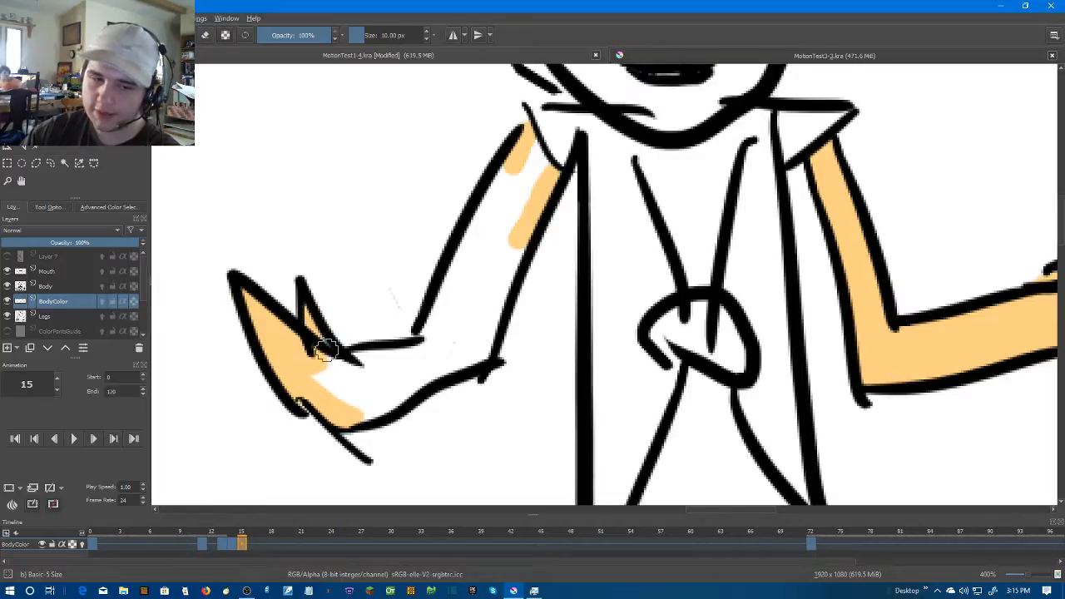
pyautogui.moveTo(316, 342)
pyautogui.mouseDown()
pyautogui.moveTo(321, 397)
pyautogui.moveTo(330, 375)
pyautogui.moveTo(311, 374)
pyautogui.moveTo(430, 329)
pyautogui.mouseUp()
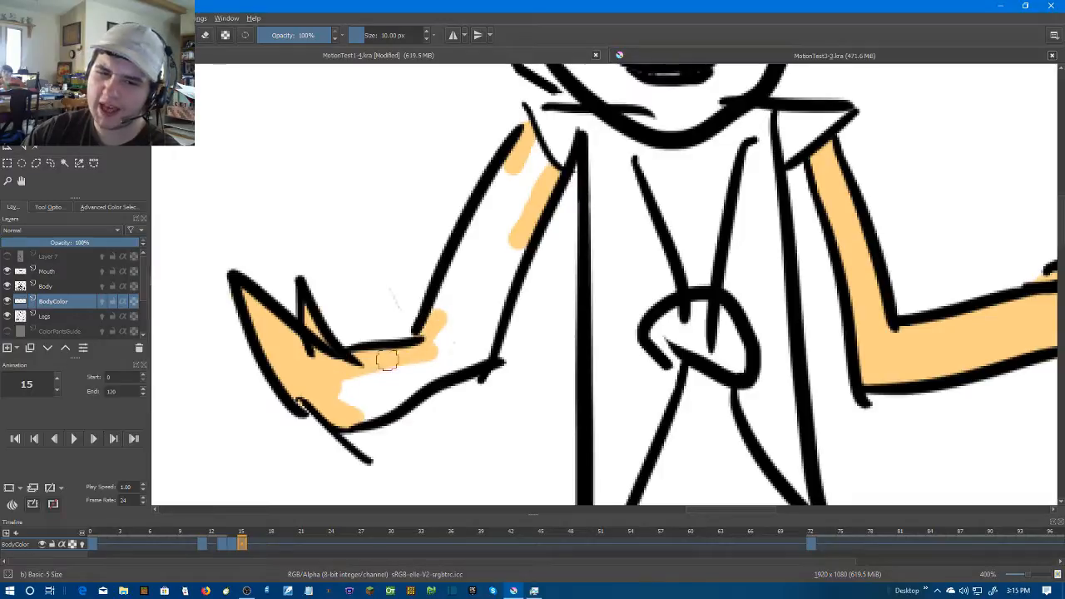
pyautogui.moveTo(526, 142)
pyautogui.mouseDown()
pyautogui.moveTo(548, 177)
pyautogui.moveTo(517, 162)
pyautogui.moveTo(493, 183)
pyautogui.moveTo(433, 314)
pyautogui.moveTo(497, 197)
pyautogui.moveTo(525, 172)
pyautogui.moveTo(524, 208)
pyautogui.moveTo(534, 202)
pyautogui.moveTo(475, 358)
pyautogui.moveTo(514, 263)
pyautogui.moveTo(516, 190)
pyautogui.moveTo(469, 278)
pyautogui.moveTo(503, 229)
pyautogui.moveTo(477, 300)
pyautogui.moveTo(475, 271)
pyautogui.moveTo(448, 310)
pyautogui.moveTo(463, 335)
pyautogui.moveTo(480, 312)
pyautogui.moveTo(445, 372)
pyautogui.moveTo(358, 410)
pyautogui.mouseUp()
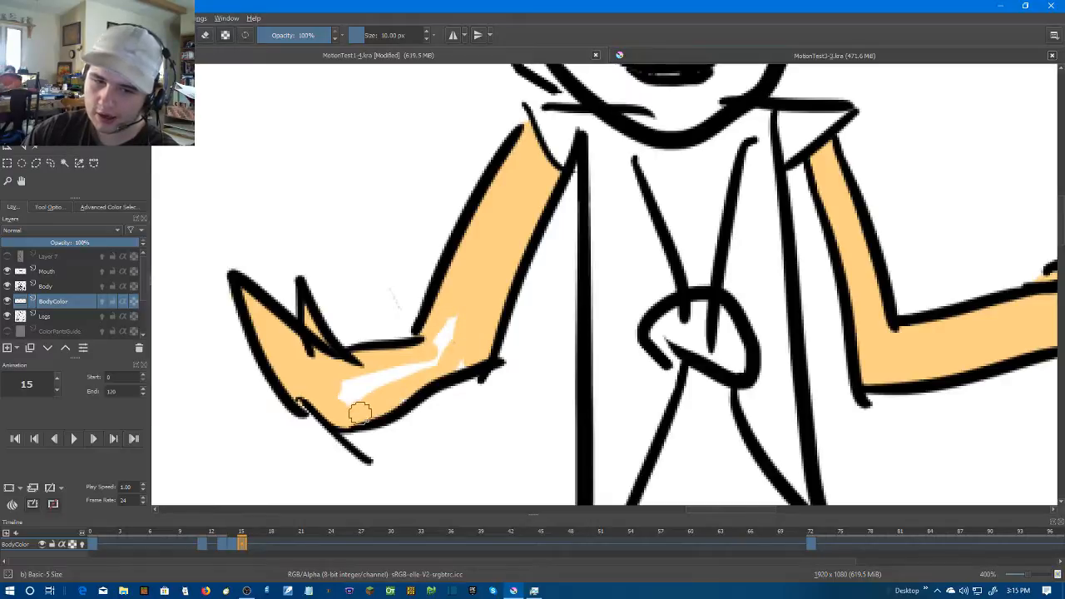
pyautogui.moveTo(467, 335)
pyautogui.mouseDown()
pyautogui.moveTo(440, 335)
pyautogui.moveTo(347, 387)
pyautogui.moveTo(436, 356)
pyautogui.mouseUp()
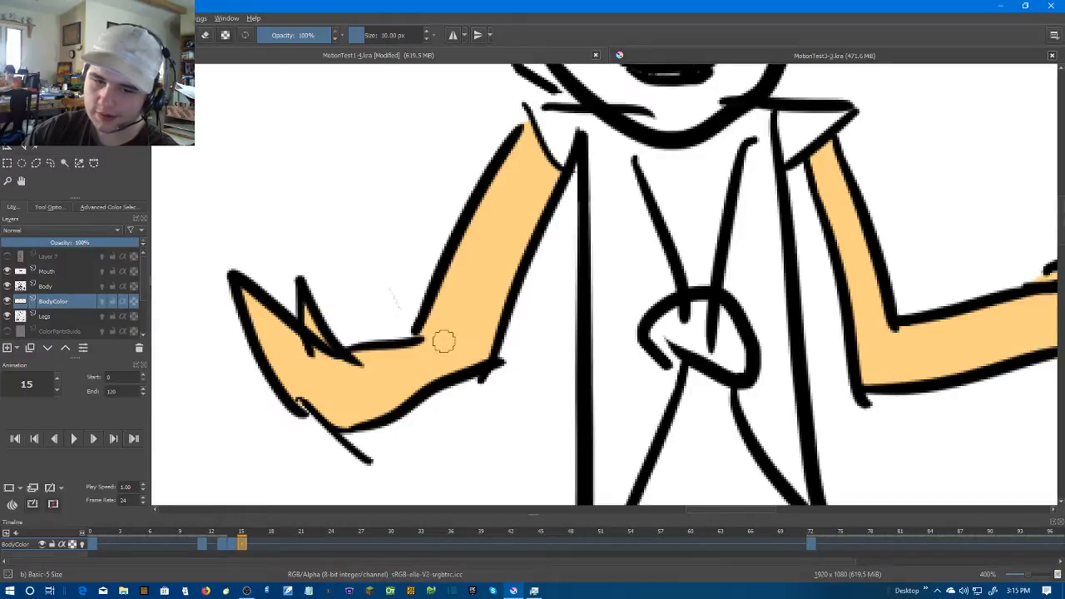
# Go to frame 21 and create a blank frame there on the BodyColor layer
pyautogui.scroll(-2, 511, 264)
pyautogui.moveTo(695, 226); pyautogui.dragTo(641, 261)
pyautogui.press('Right')
pyautogui.press('Right')
pyautogui.press('Right')
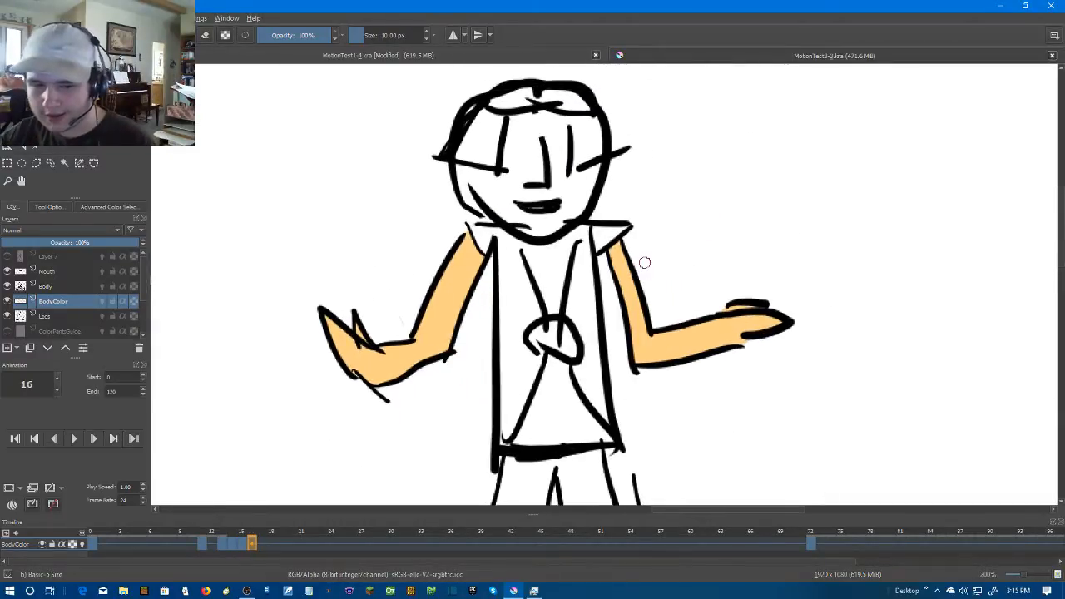
pyautogui.press('Right')
pyautogui.press('Right')
pyautogui.press('Right')
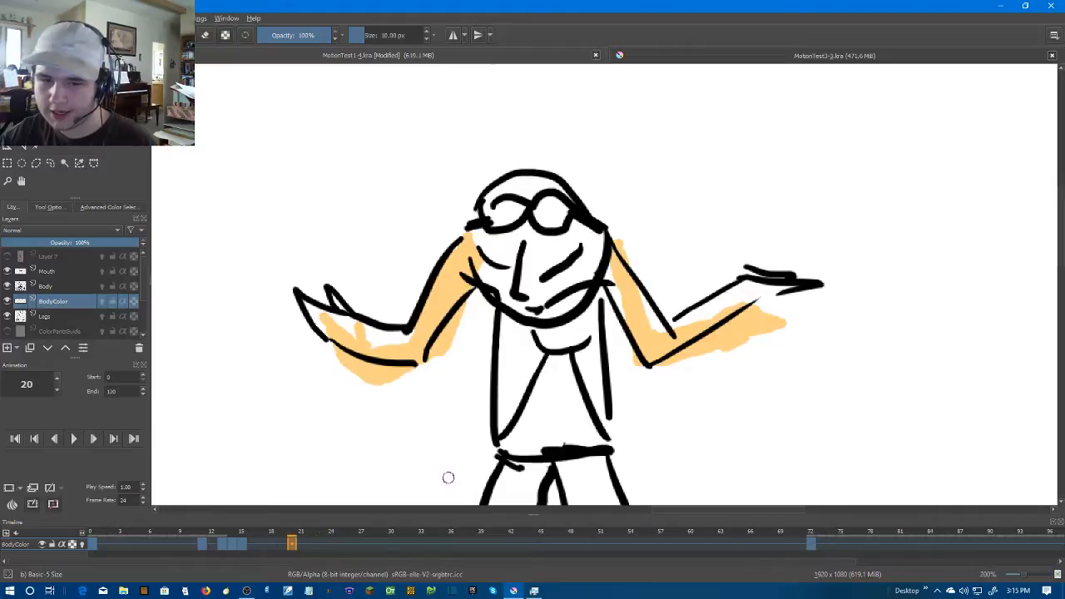
pyautogui.rightClick(298, 545)
pyautogui.click(326, 507)
# Brush skin colour along the left arm's lower edge at frame 21, and paint the whole arm, hand and thumb
pyautogui.scroll(1, 374, 332)
pyautogui.scroll(2, 352, 295)
pyautogui.moveTo(332, 239)
pyautogui.mouseDown()
pyautogui.moveTo(439, 353)
pyautogui.moveTo(534, 393)
pyautogui.moveTo(642, 397)
pyautogui.moveTo(672, 387)
pyautogui.moveTo(655, 408)
pyautogui.mouseUp()
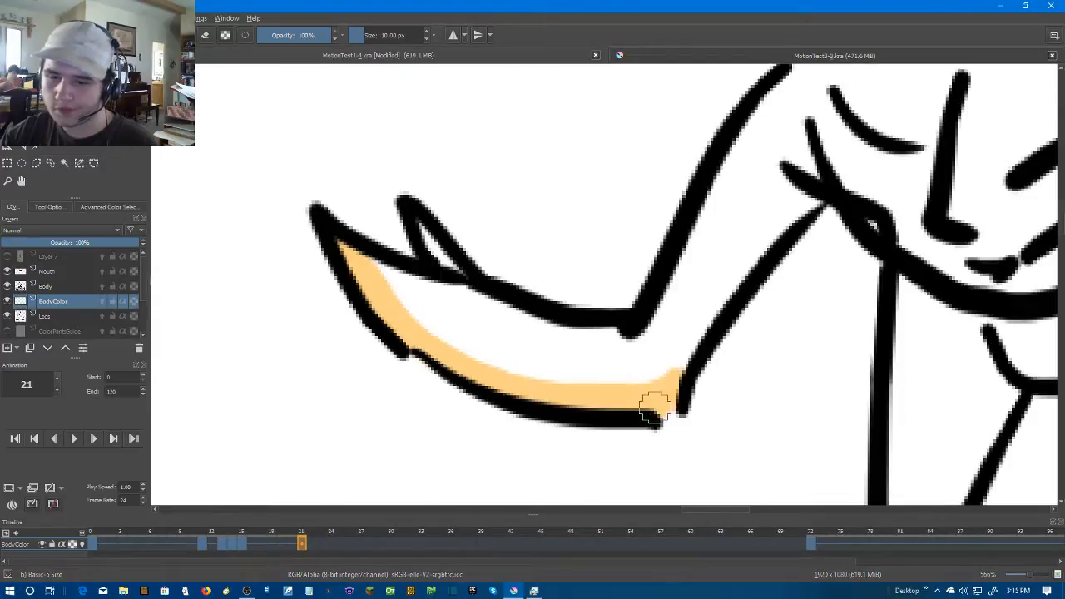
pyautogui.moveTo(688, 283); pyautogui.dragTo(641, 368)
pyautogui.moveTo(734, 155)
pyautogui.mouseDown()
pyautogui.moveTo(761, 274)
pyautogui.moveTo(647, 408)
pyautogui.moveTo(474, 446)
pyautogui.moveTo(325, 350)
pyautogui.moveTo(416, 404)
pyautogui.moveTo(604, 428)
pyautogui.moveTo(724, 245)
pyautogui.moveTo(677, 375)
pyautogui.moveTo(601, 432)
pyautogui.moveTo(749, 268)
pyautogui.moveTo(723, 186)
pyautogui.moveTo(623, 351)
pyautogui.moveTo(716, 263)
pyautogui.moveTo(585, 420)
pyautogui.moveTo(367, 371)
pyautogui.moveTo(490, 425)
pyautogui.moveTo(420, 377)
pyautogui.mouseUp()
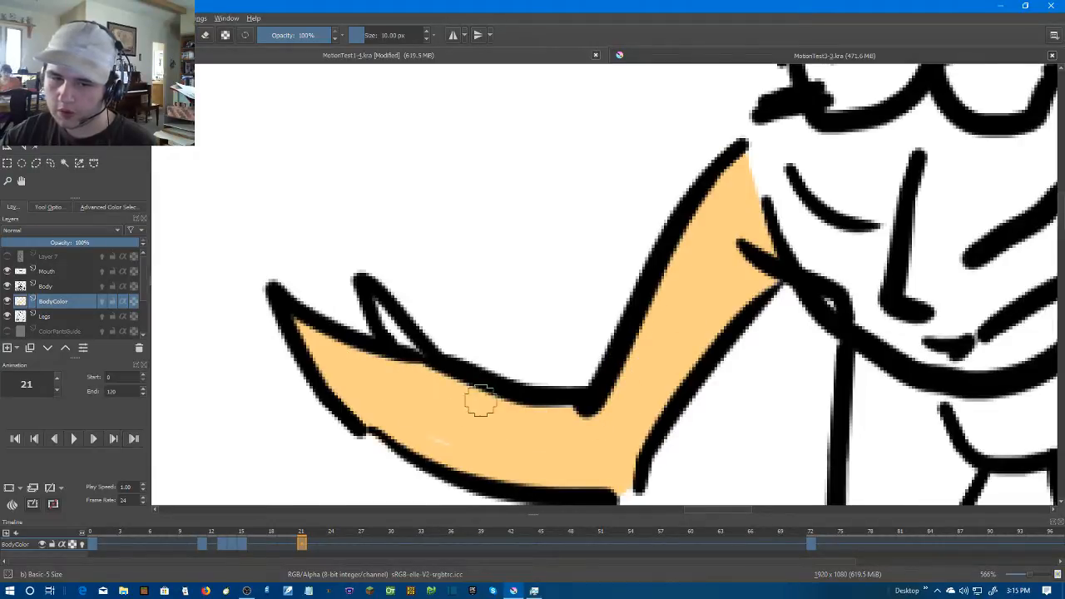
pyautogui.moveTo(409, 419)
pyautogui.mouseDown()
pyautogui.moveTo(380, 335)
pyautogui.moveTo(389, 328)
pyautogui.moveTo(412, 363)
pyautogui.moveTo(382, 312)
pyautogui.mouseUp()
# Brush skin colour along the right arm's lower edge at frame 21, and paint the forearm up to the hand
pyautogui.scroll(-2, 656, 454)
pyautogui.moveTo(893, 318); pyautogui.dragTo(624, 192)
pyautogui.scroll(1, 671, 244)
pyautogui.scroll(1, 600, 236)
pyautogui.moveTo(599, 241)
pyautogui.mouseDown()
pyautogui.moveTo(602, 283)
pyautogui.moveTo(718, 490)
pyautogui.mouseUp()
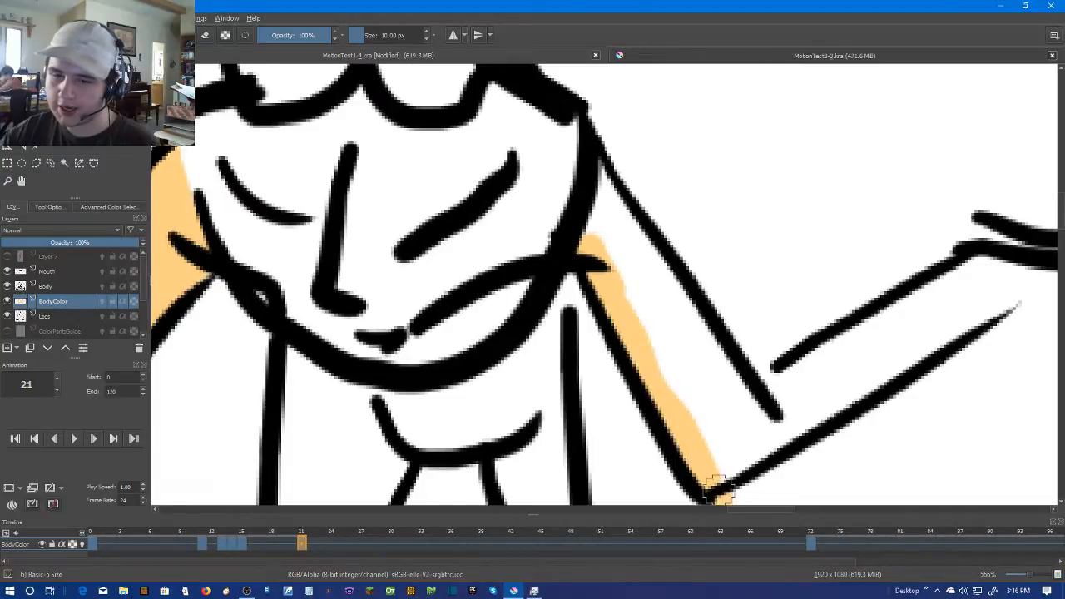
pyautogui.hotkey('ctrl', 'z')
pyautogui.moveTo(689, 271); pyautogui.dragTo(601, 231)
pyautogui.moveTo(489, 211)
pyautogui.mouseDown()
pyautogui.moveTo(565, 313)
pyautogui.moveTo(613, 444)
pyautogui.moveTo(868, 278)
pyautogui.moveTo(951, 244)
pyautogui.moveTo(911, 268)
pyautogui.moveTo(910, 257)
pyautogui.mouseUp()
pyautogui.moveTo(988, 243); pyautogui.dragTo(899, 266)
pyautogui.moveTo(1029, 230)
pyautogui.mouseDown()
pyautogui.moveTo(886, 228)
pyautogui.moveTo(678, 341)
pyautogui.mouseUp()
pyautogui.moveTo(920, 241); pyautogui.dragTo(663, 383)
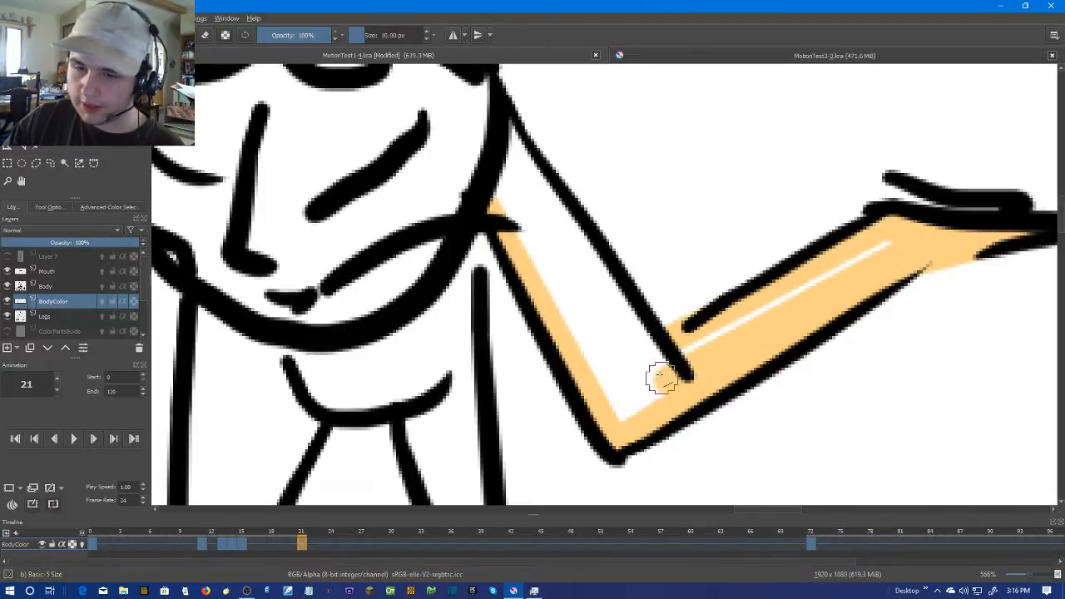
# Paint the right upper arm in skin colour and cover the remaining white streak along the forearm
pyautogui.moveTo(509, 140); pyautogui.dragTo(668, 379)
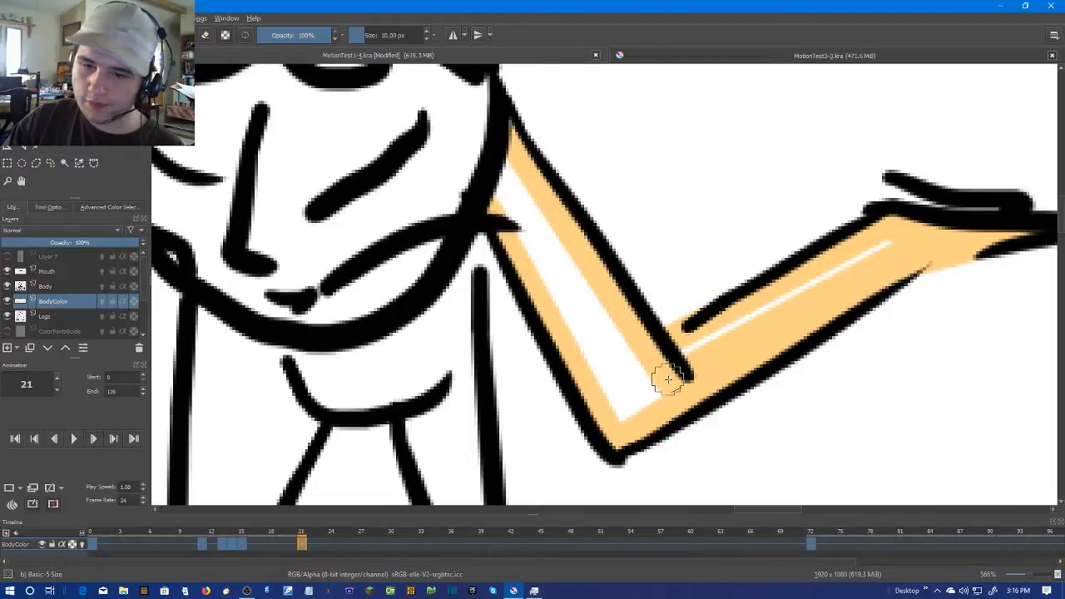
pyautogui.moveTo(504, 137); pyautogui.dragTo(500, 196)
pyautogui.moveTo(501, 218)
pyautogui.mouseDown()
pyautogui.moveTo(648, 408)
pyautogui.moveTo(612, 408)
pyautogui.moveTo(614, 355)
pyautogui.moveTo(634, 380)
pyautogui.mouseUp()
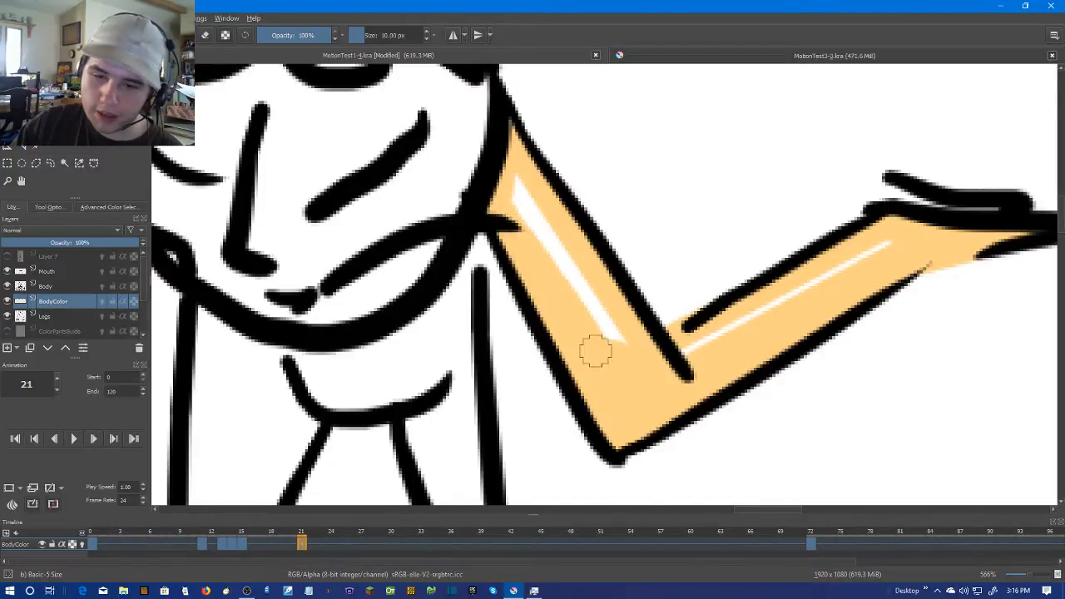
pyautogui.moveTo(499, 178)
pyautogui.mouseDown()
pyautogui.moveTo(613, 363)
pyautogui.moveTo(514, 191)
pyautogui.mouseUp()
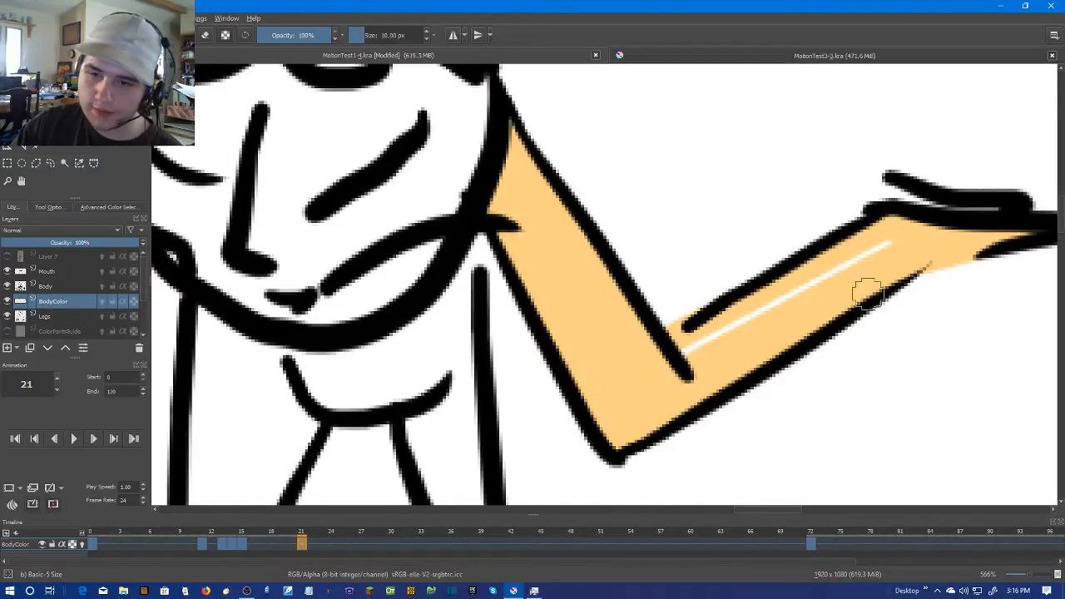
pyautogui.moveTo(905, 240); pyautogui.dragTo(625, 368)
# Go to frame 23 and create a blank frame there on the BodyColor layer
pyautogui.press('-')
pyautogui.press('-')
pyautogui.press('-')
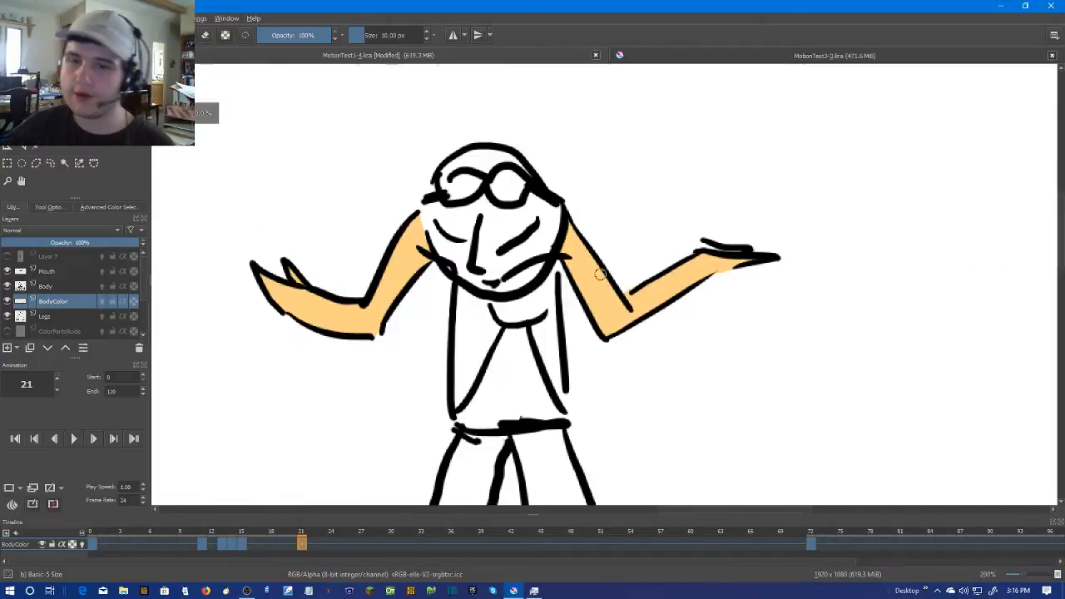
pyautogui.press('Right')
pyautogui.press('Left')
pyautogui.press('Right')
pyautogui.rightClick(321, 539)
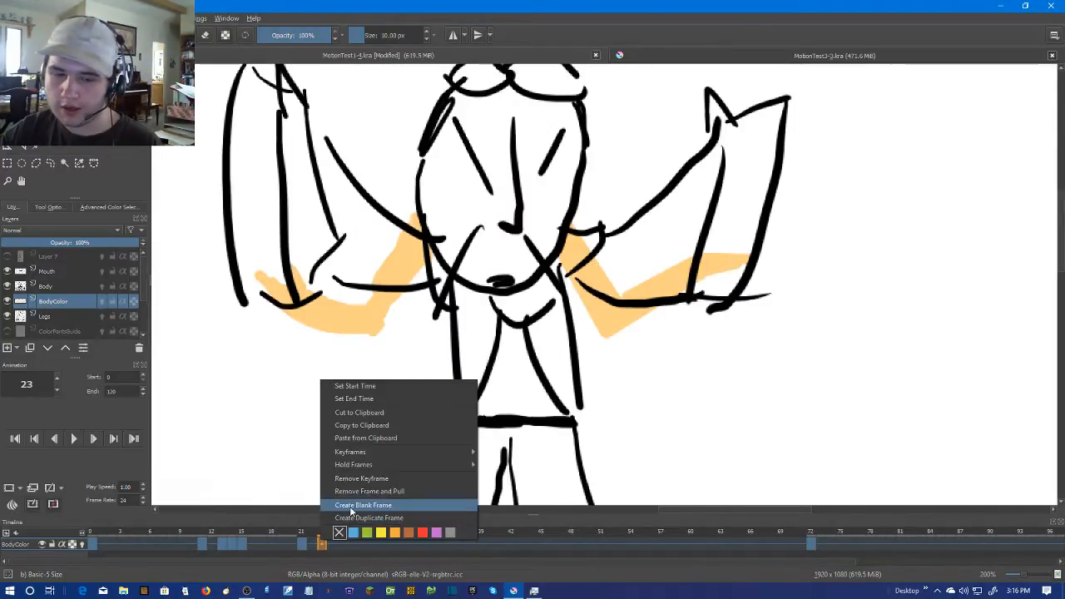
pyautogui.click(350, 508)
# Outline the raised left hand, forearm and upper arm in skin colour at frame 23, and widen the stroke along the hand's outer edge
pyautogui.press('+')
pyautogui.moveTo(210, 165); pyautogui.dragTo(401, 250)
pyautogui.moveTo(311, 93); pyautogui.dragTo(381, 139)
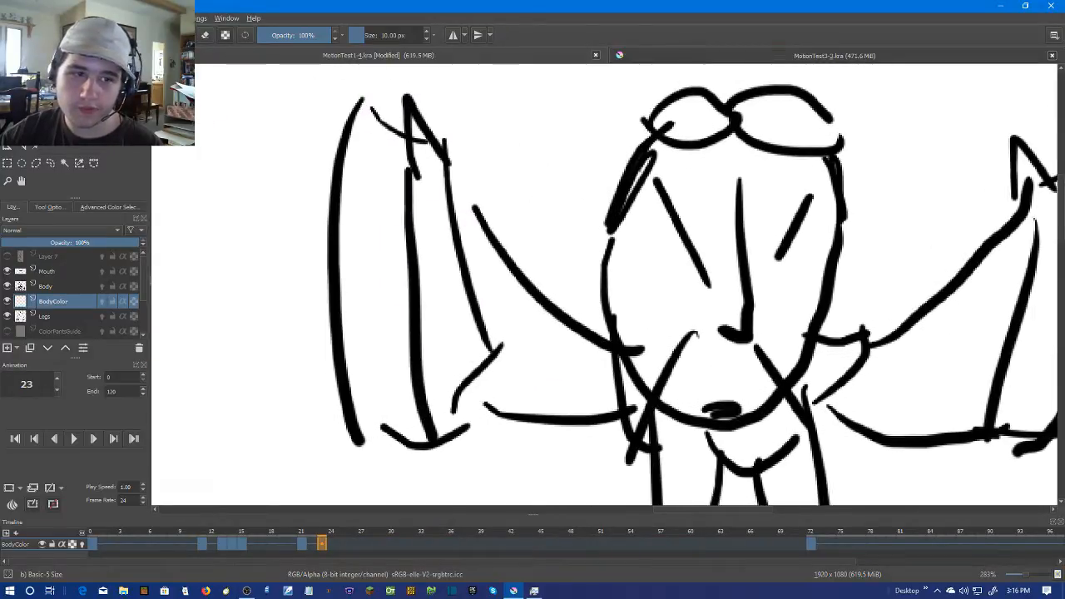
pyautogui.moveTo(360, 121)
pyautogui.mouseDown()
pyautogui.moveTo(445, 325)
pyautogui.moveTo(458, 442)
pyautogui.mouseUp()
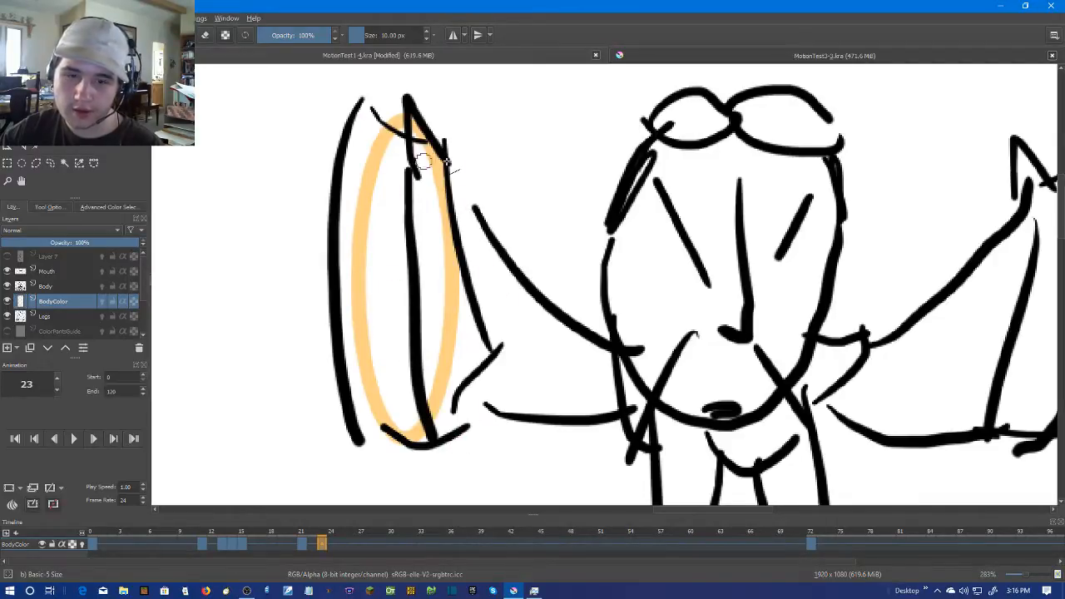
pyautogui.moveTo(426, 148); pyautogui.dragTo(512, 279)
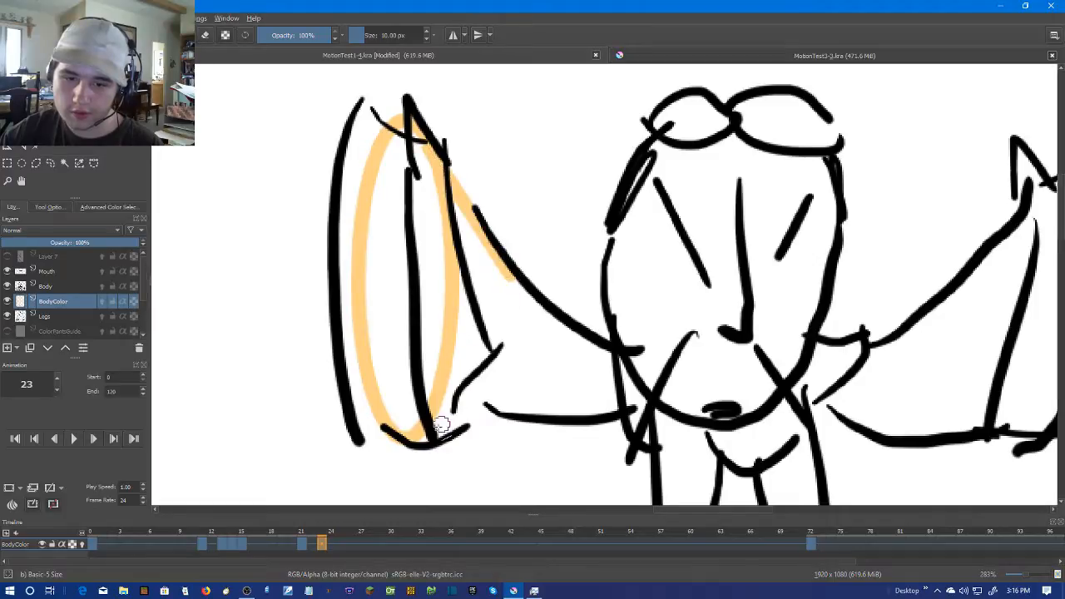
pyautogui.moveTo(505, 405); pyautogui.dragTo(489, 409)
pyautogui.click(485, 406)
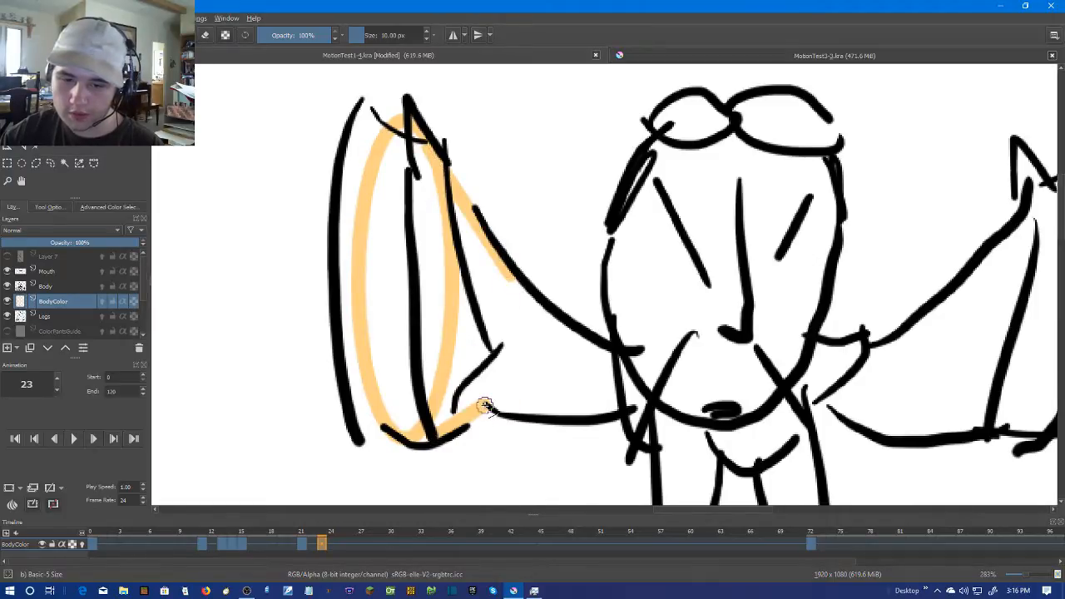
pyautogui.click(617, 411)
pyautogui.click(611, 353)
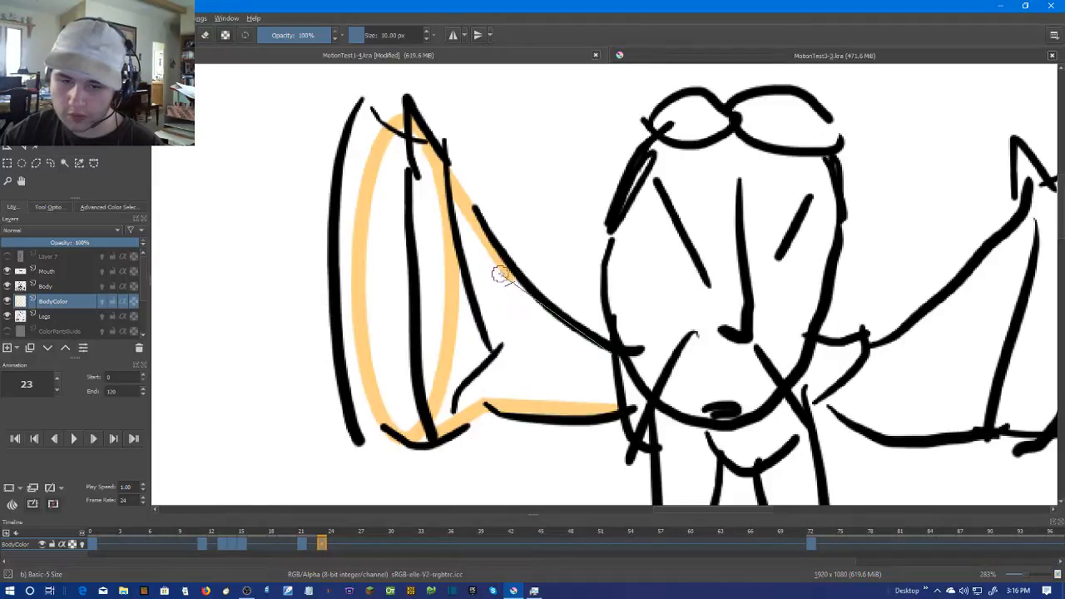
pyautogui.click(511, 283)
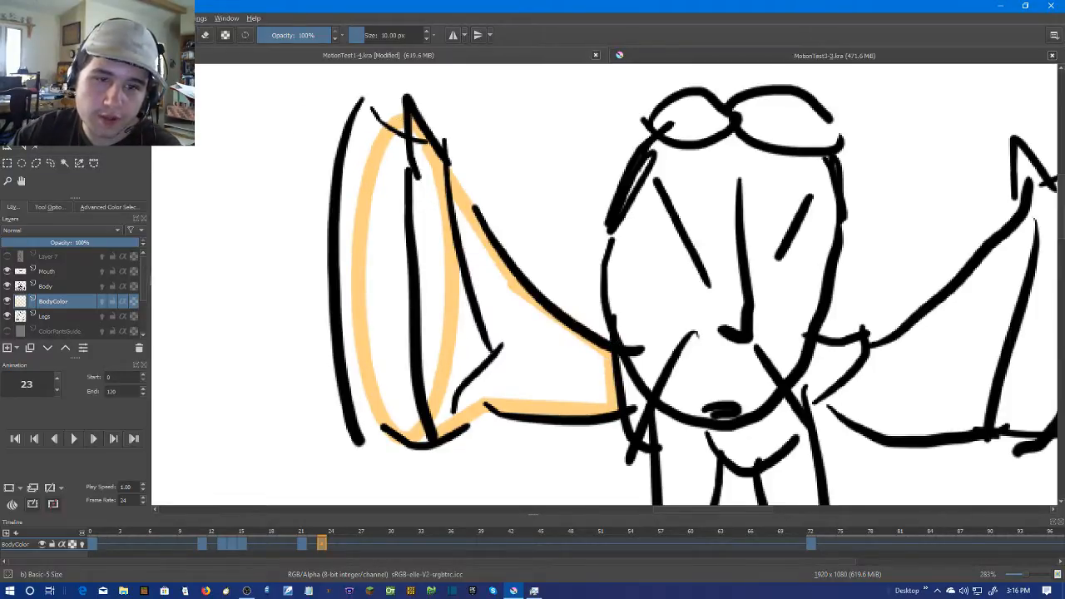
pyautogui.moveTo(370, 147)
pyautogui.mouseDown()
pyautogui.moveTo(337, 253)
pyautogui.moveTo(335, 309)
pyautogui.moveTo(351, 210)
pyautogui.moveTo(353, 333)
pyautogui.mouseUp()
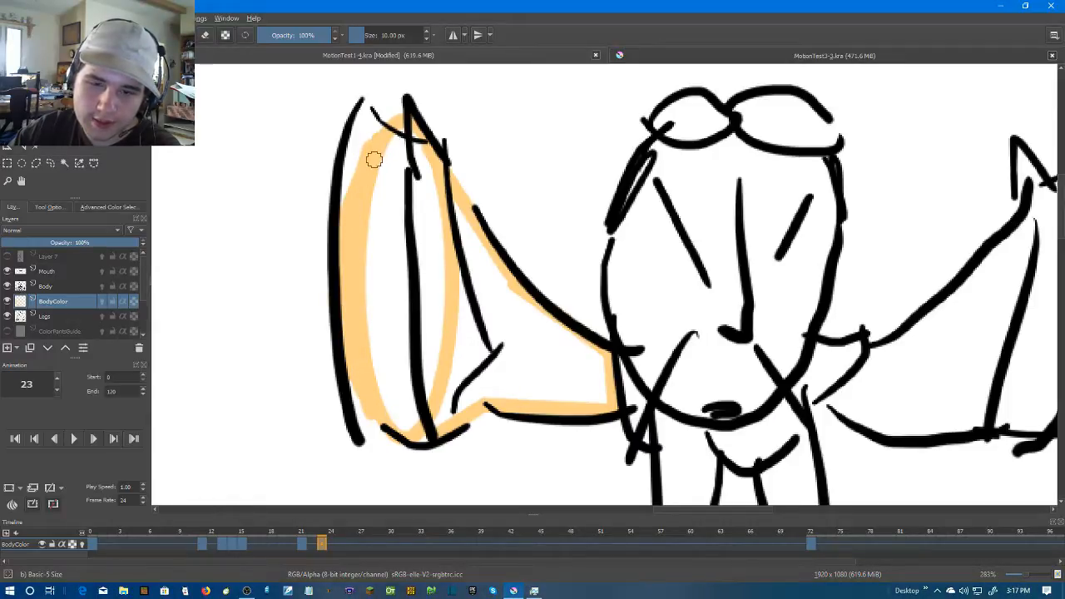
# Hide the Body layer and try to fill the inside of the left hand outline with skin colour
pyautogui.click(8, 286)
pyautogui.press('f')
pyautogui.click(390, 271)
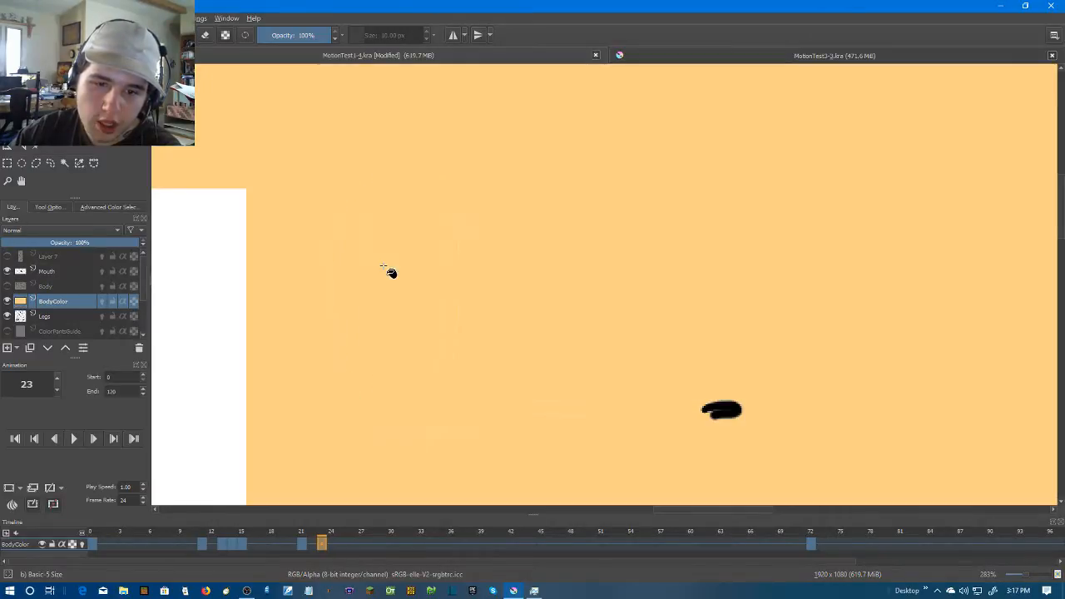
pyautogui.hotkey('ctrl', 'z')
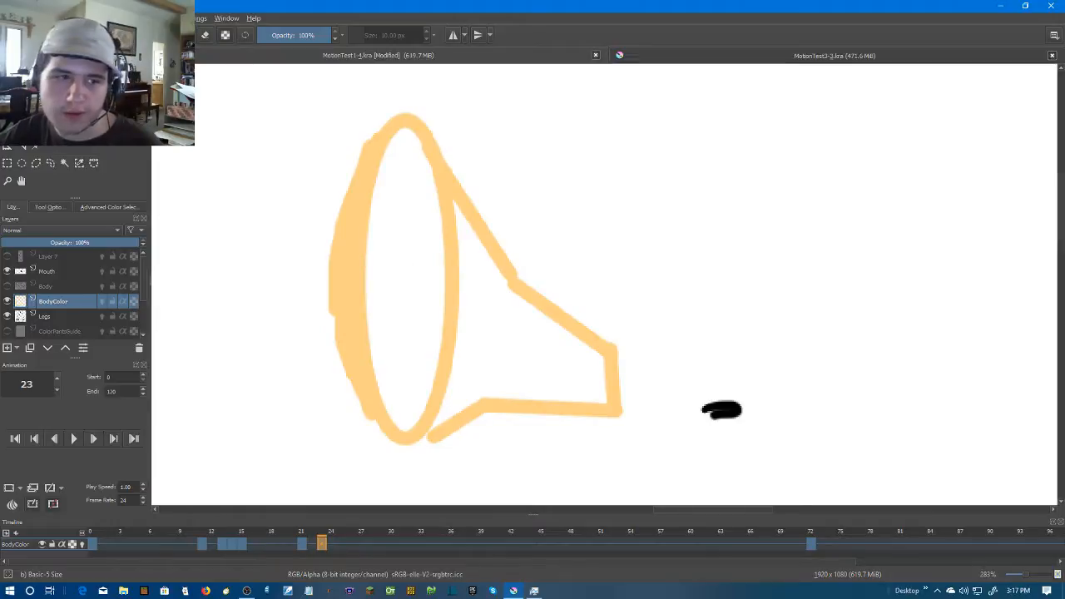
# Close the outline gap at the bottom of the left hand and try to fill the arm area with skin colour
pyautogui.press('b')
pyautogui.moveTo(394, 131)
pyautogui.mouseDown()
pyautogui.moveTo(374, 205)
pyautogui.moveTo(378, 387)
pyautogui.moveTo(409, 424)
pyautogui.moveTo(450, 252)
pyautogui.mouseUp()
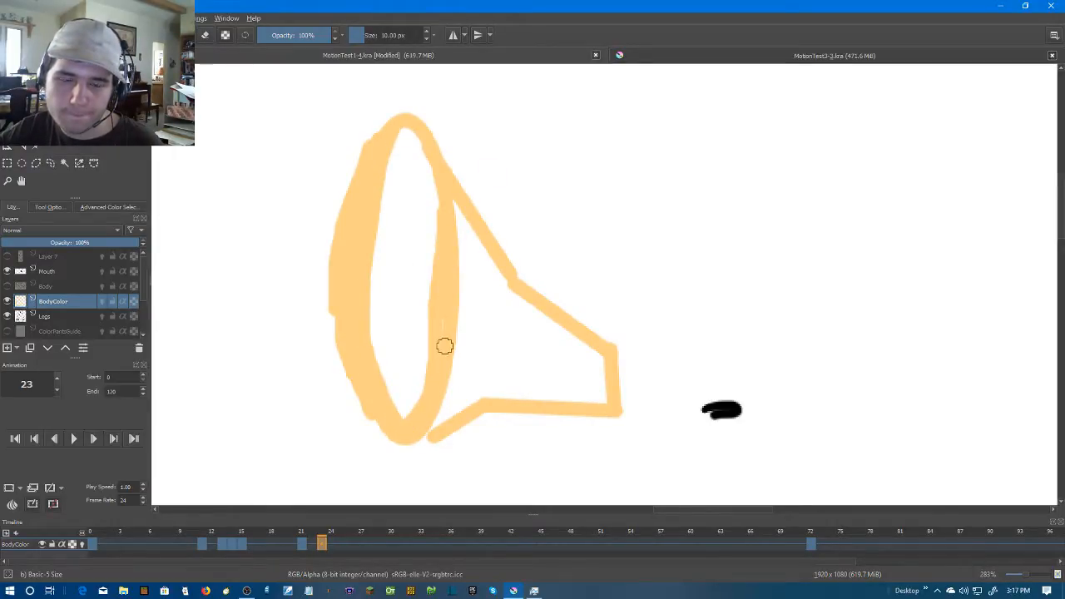
pyautogui.hotkey('ctrl', 'z')
pyautogui.click(429, 433)
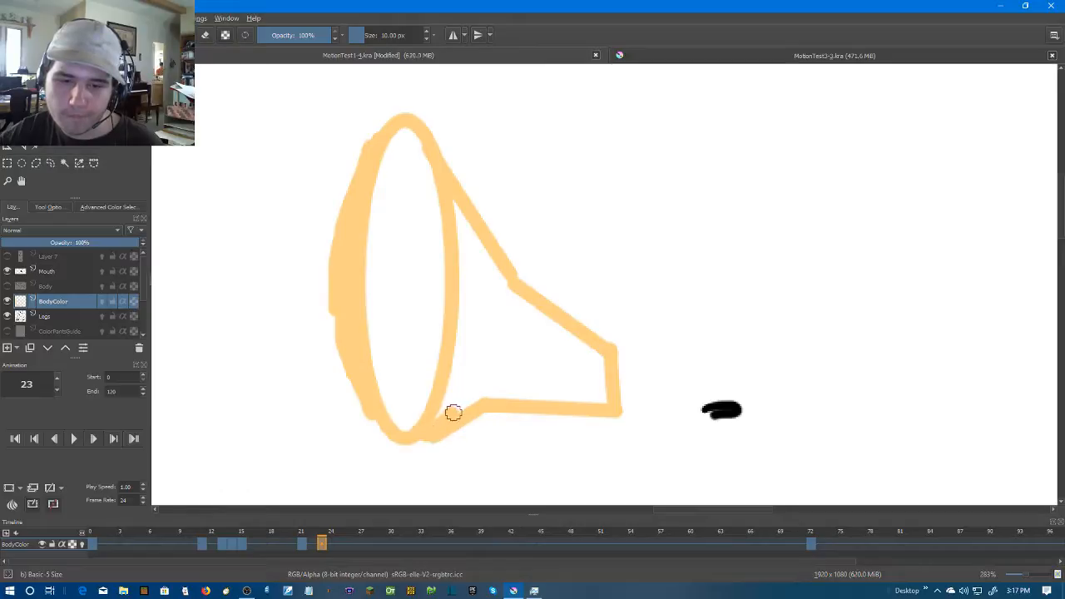
pyautogui.press('f')
pyautogui.click(482, 306)
pyautogui.hotkey('ctrl', 'z')
pyautogui.scroll(-7, 496, 307)
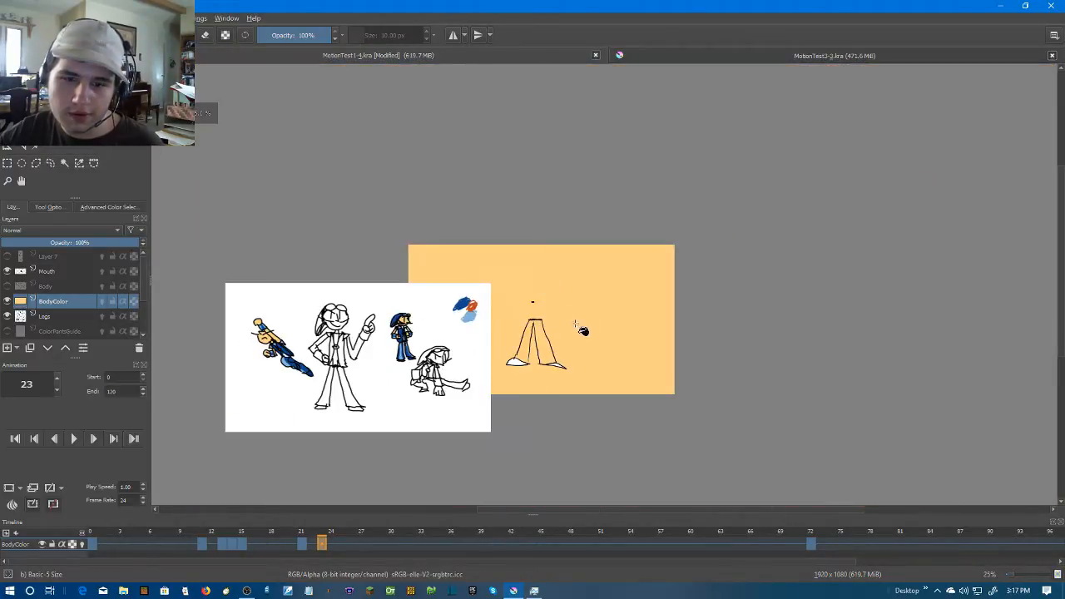
pyautogui.scroll(4, 576, 319)
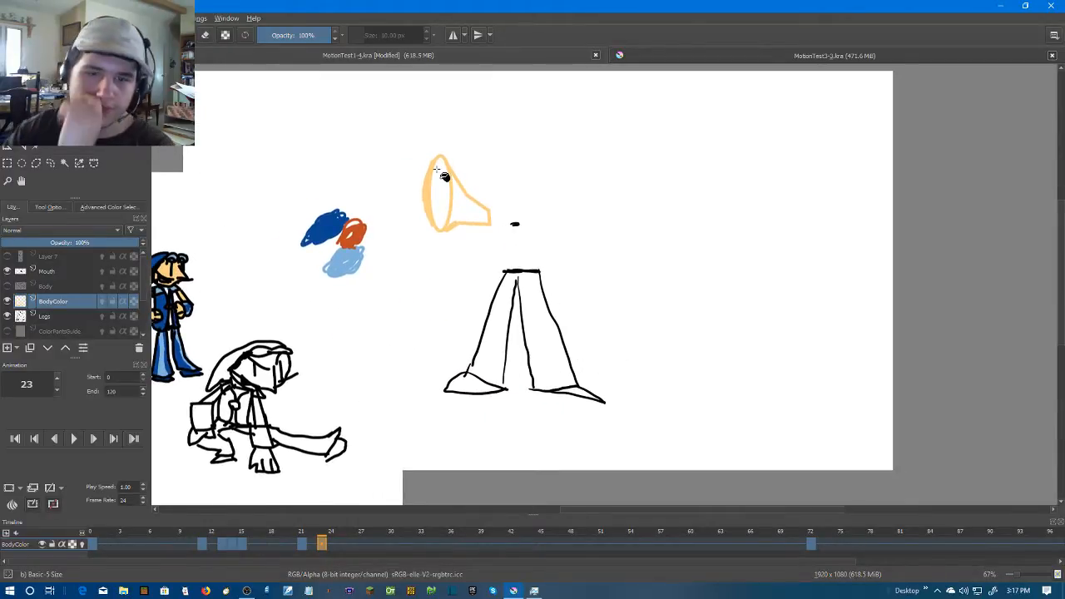
pyautogui.scroll(3, 441, 171)
pyautogui.rightClick(439, 193)
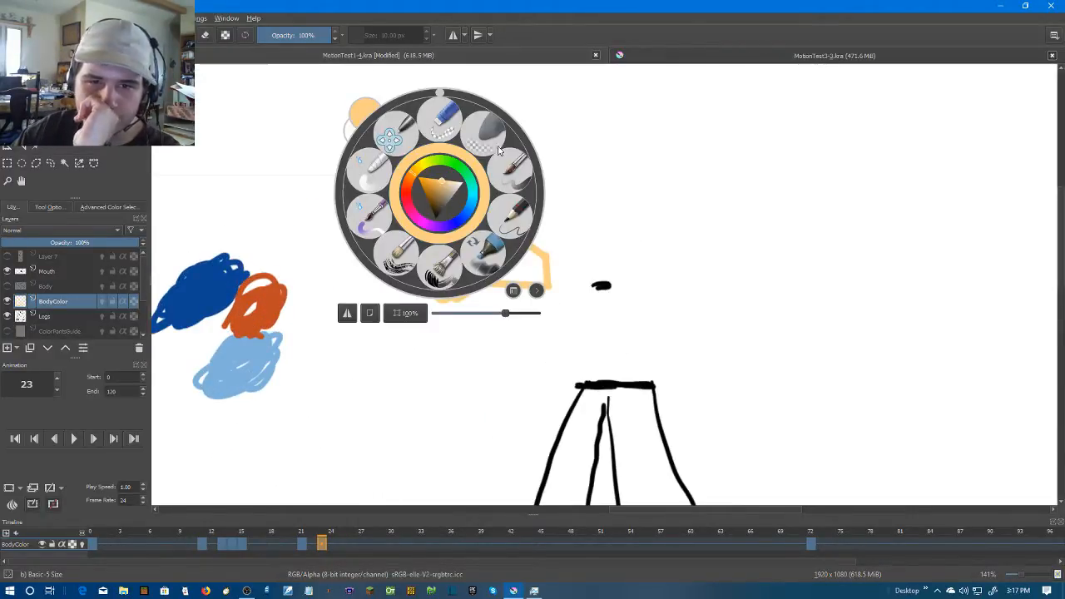
pyautogui.click(666, 238)
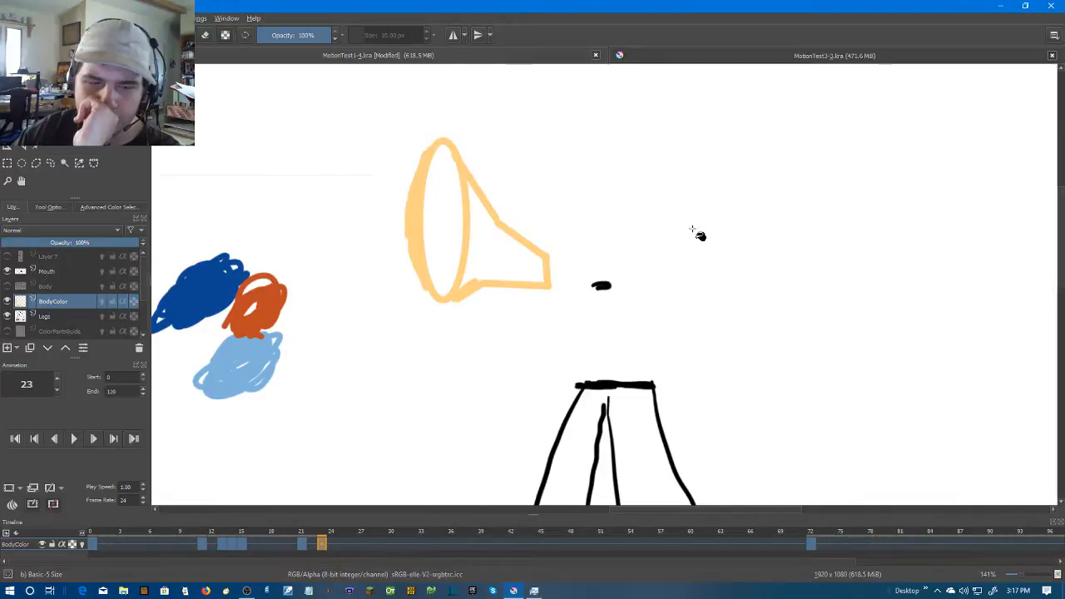
pyautogui.scroll(2, 599, 266)
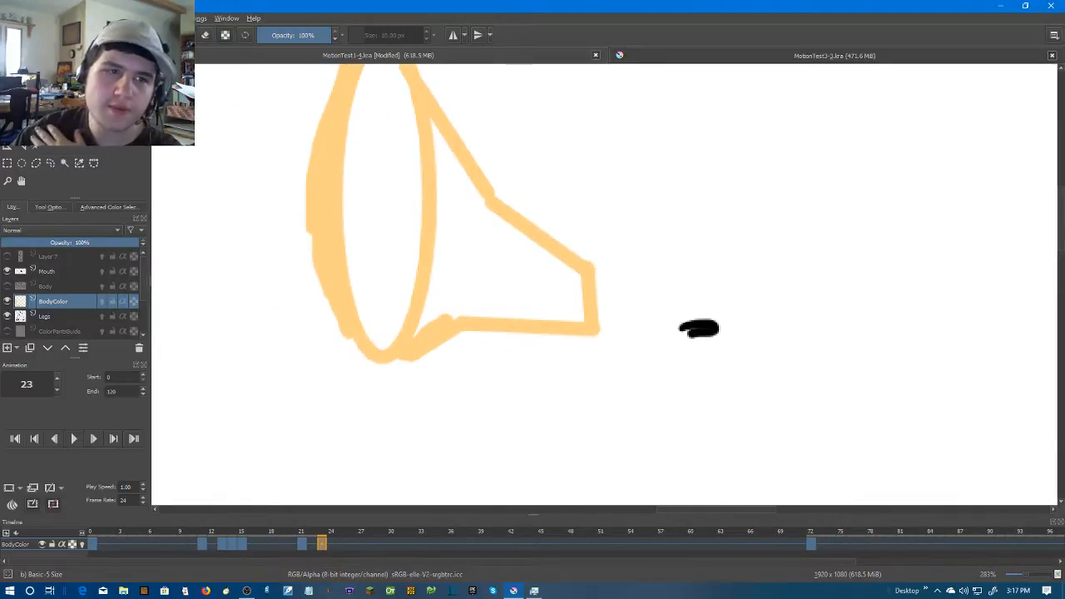
pyautogui.click(153, 35)
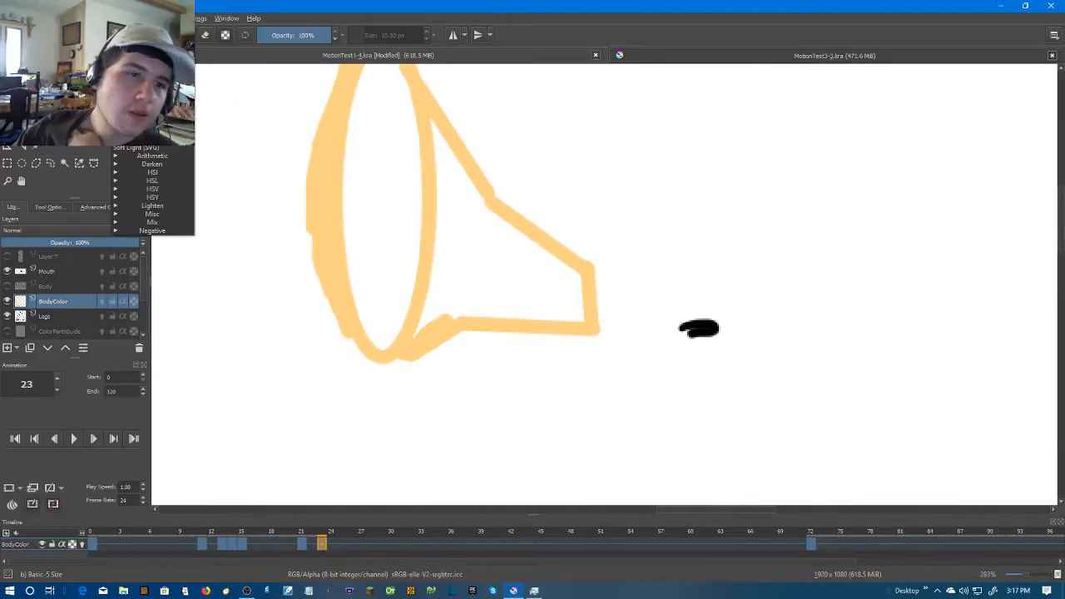
pyautogui.click(198, 6)
pyautogui.click(148, 18)
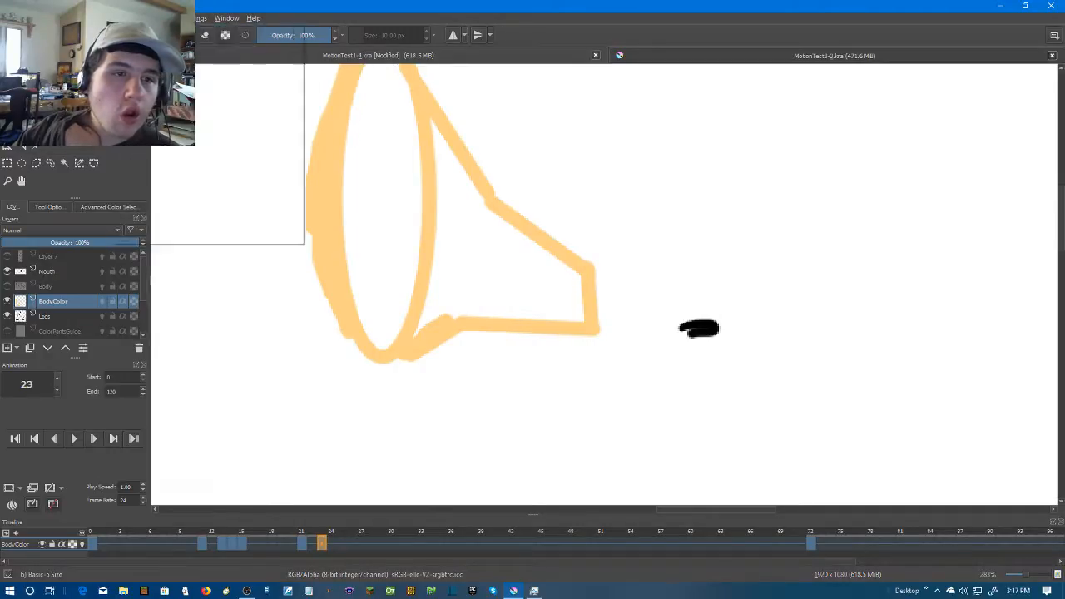
pyautogui.moveTo(98, 19)
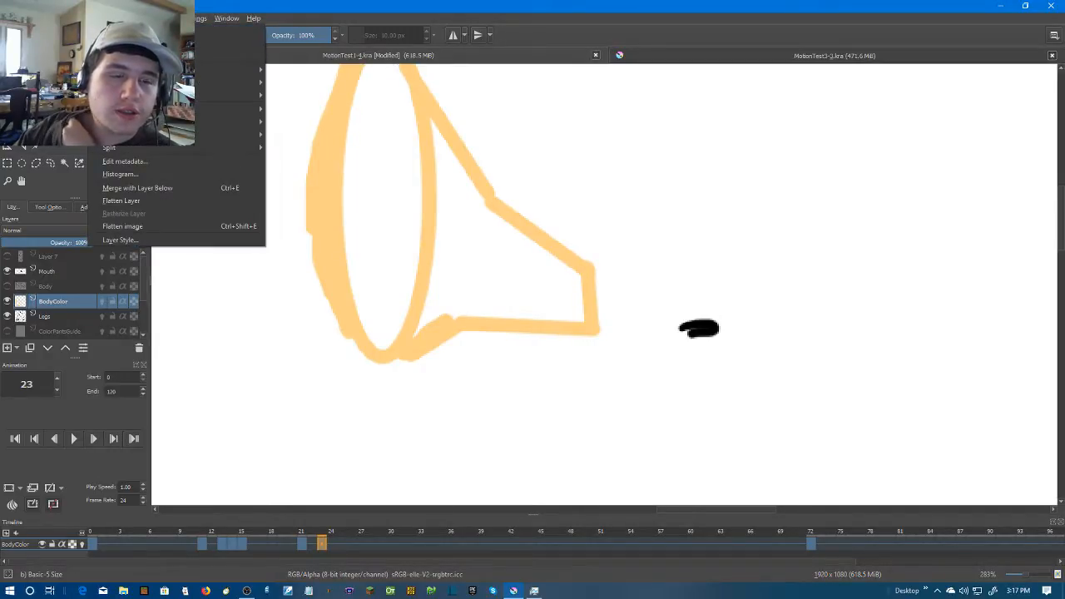
pyautogui.moveTo(51, 19)
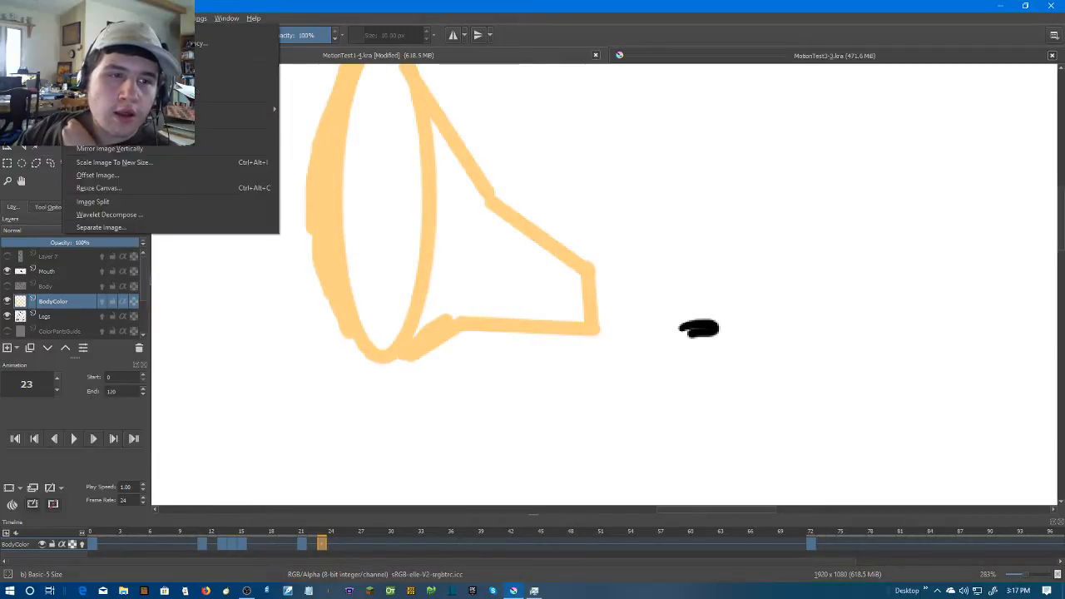
pyautogui.click(71, 18)
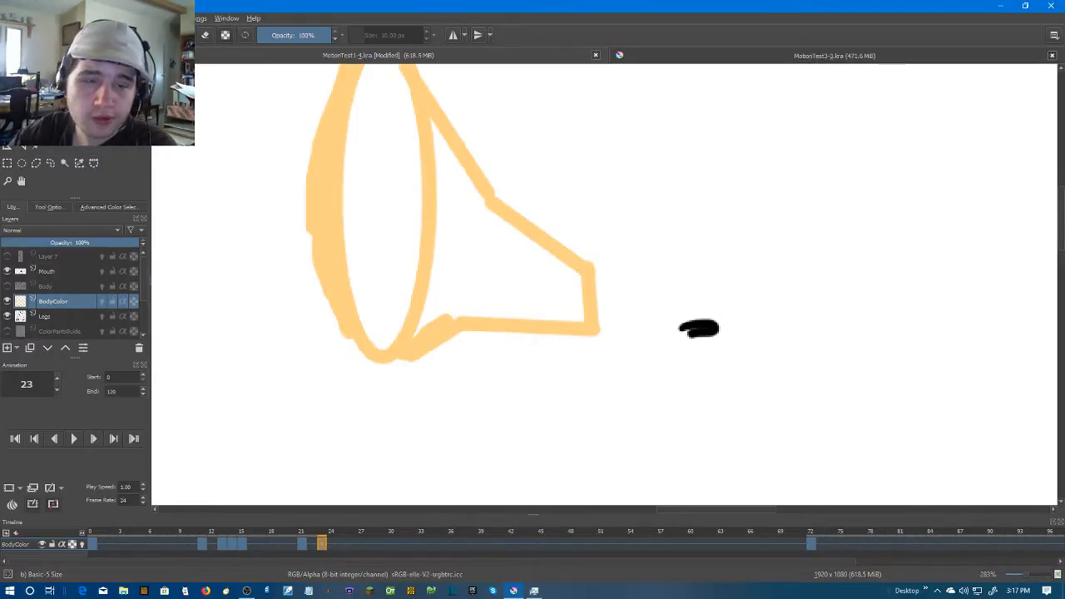
# Brush skin colour along the inner edges of the left hand and arm outline, narrowing the white areas
pyautogui.scroll(2, 404, 126)
pyautogui.scroll(-2, 396, 152)
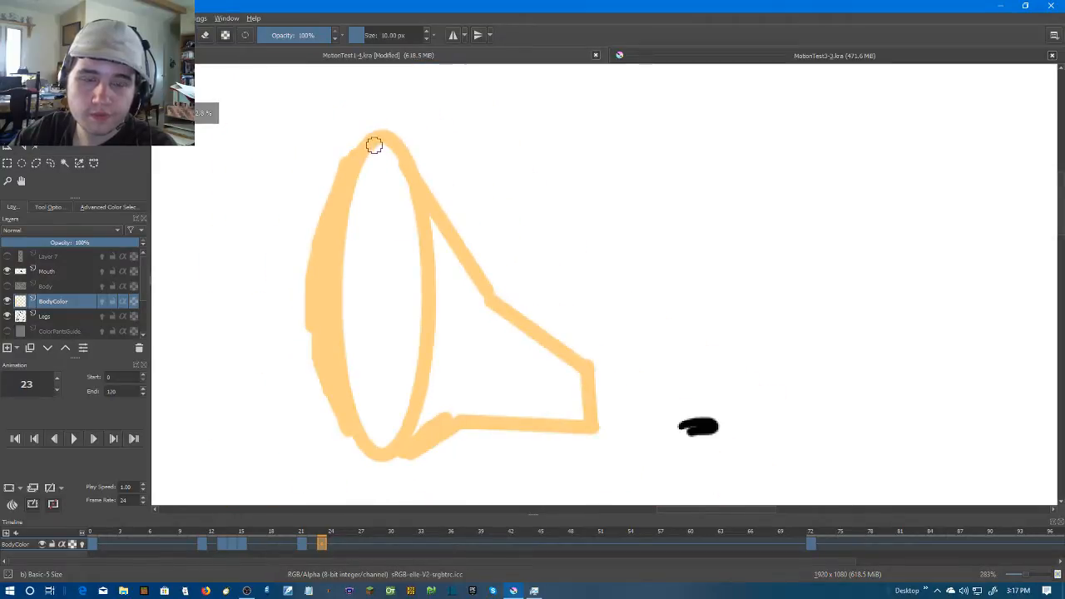
pyautogui.moveTo(361, 145)
pyautogui.mouseDown()
pyautogui.moveTo(351, 350)
pyautogui.moveTo(357, 413)
pyautogui.moveTo(380, 448)
pyautogui.moveTo(354, 394)
pyautogui.mouseUp()
pyautogui.moveTo(353, 260)
pyautogui.mouseDown()
pyautogui.moveTo(356, 371)
pyautogui.moveTo(398, 429)
pyautogui.mouseUp()
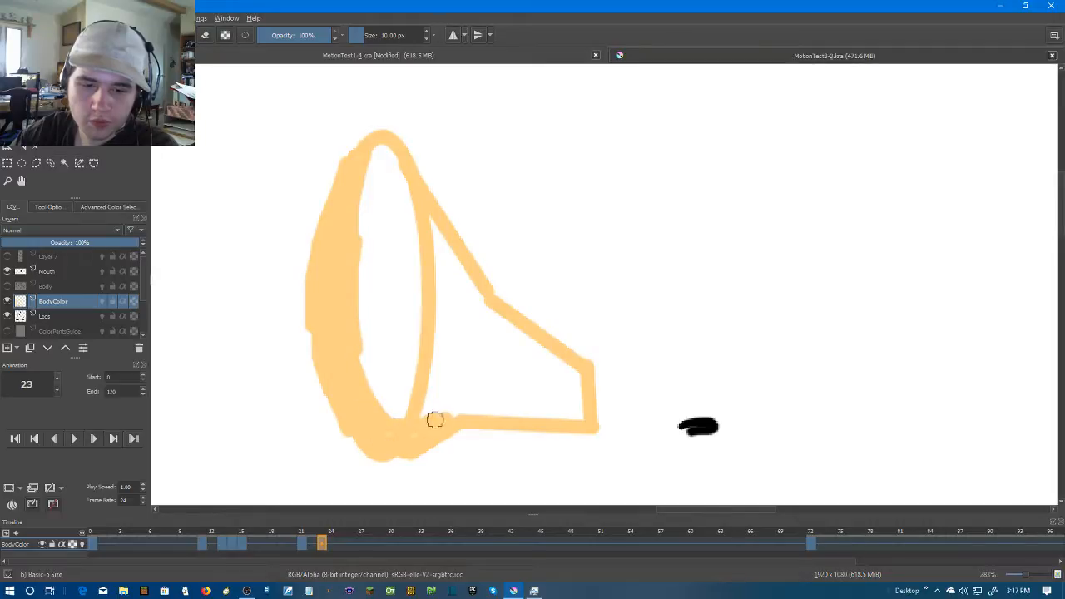
pyautogui.moveTo(461, 413); pyautogui.dragTo(579, 416)
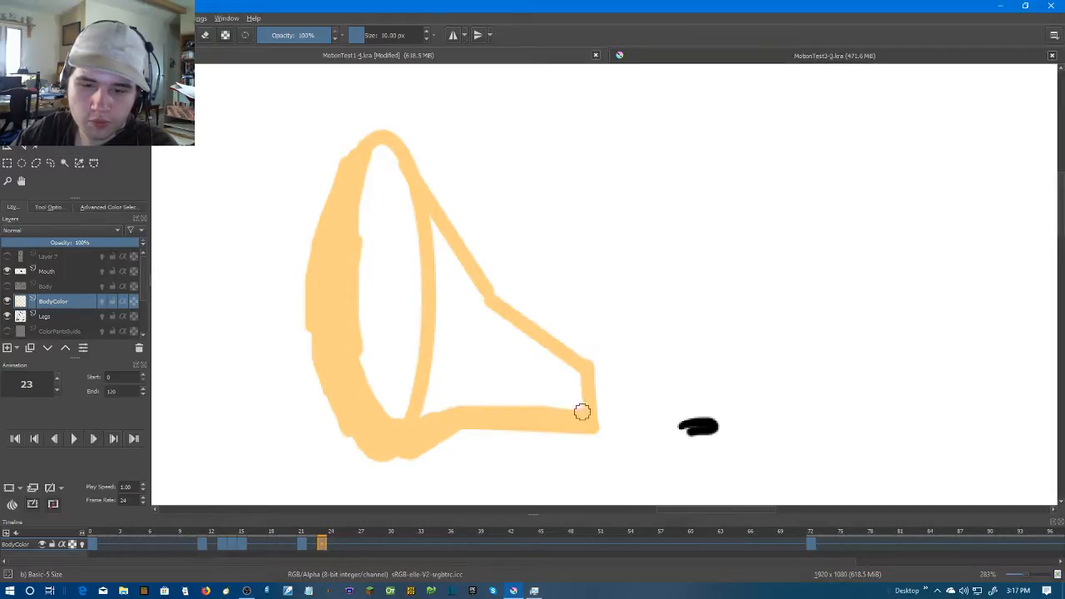
pyautogui.moveTo(575, 363)
pyautogui.mouseDown()
pyautogui.moveTo(528, 343)
pyautogui.moveTo(474, 293)
pyautogui.moveTo(370, 152)
pyautogui.moveTo(356, 218)
pyautogui.mouseUp()
pyautogui.moveTo(421, 414)
pyautogui.mouseDown()
pyautogui.moveTo(585, 405)
pyautogui.moveTo(565, 363)
pyautogui.moveTo(441, 353)
pyautogui.mouseUp()
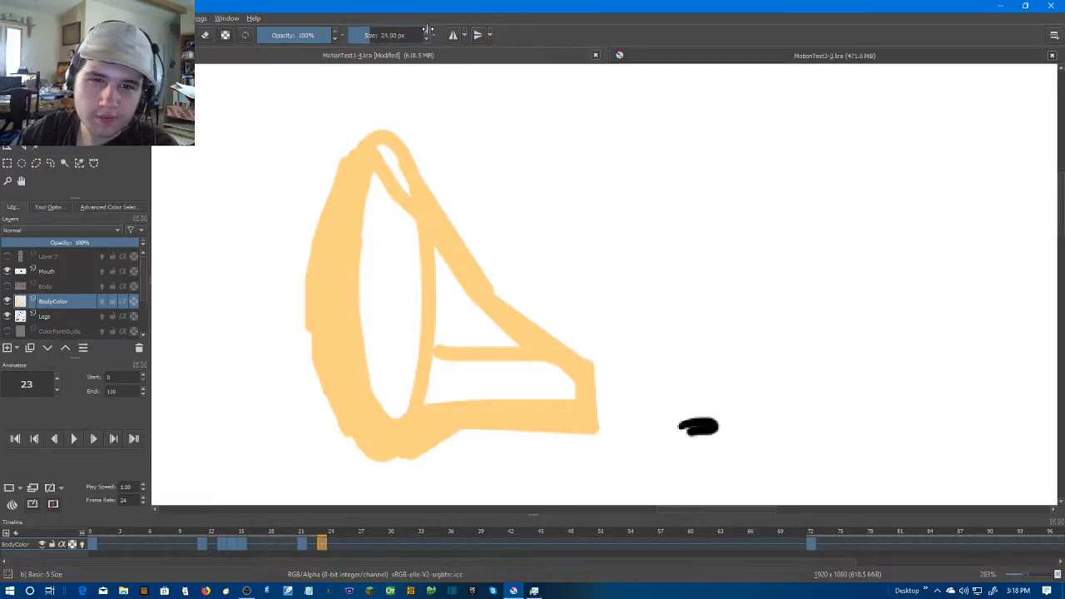
# Paint over the remaining white areas of the left arm and hand with a 26 px brush, and show the Body layer again
pyautogui.moveTo(373, 156)
pyautogui.mouseDown()
pyautogui.moveTo(377, 342)
pyautogui.moveTo(391, 399)
pyautogui.moveTo(560, 395)
pyautogui.moveTo(454, 347)
pyautogui.moveTo(411, 376)
pyautogui.moveTo(494, 368)
pyautogui.moveTo(401, 365)
pyautogui.moveTo(388, 266)
pyautogui.moveTo(404, 188)
pyautogui.moveTo(430, 296)
pyautogui.moveTo(486, 332)
pyautogui.moveTo(445, 327)
pyautogui.moveTo(420, 264)
pyautogui.moveTo(439, 268)
pyautogui.moveTo(459, 315)
pyautogui.mouseUp()
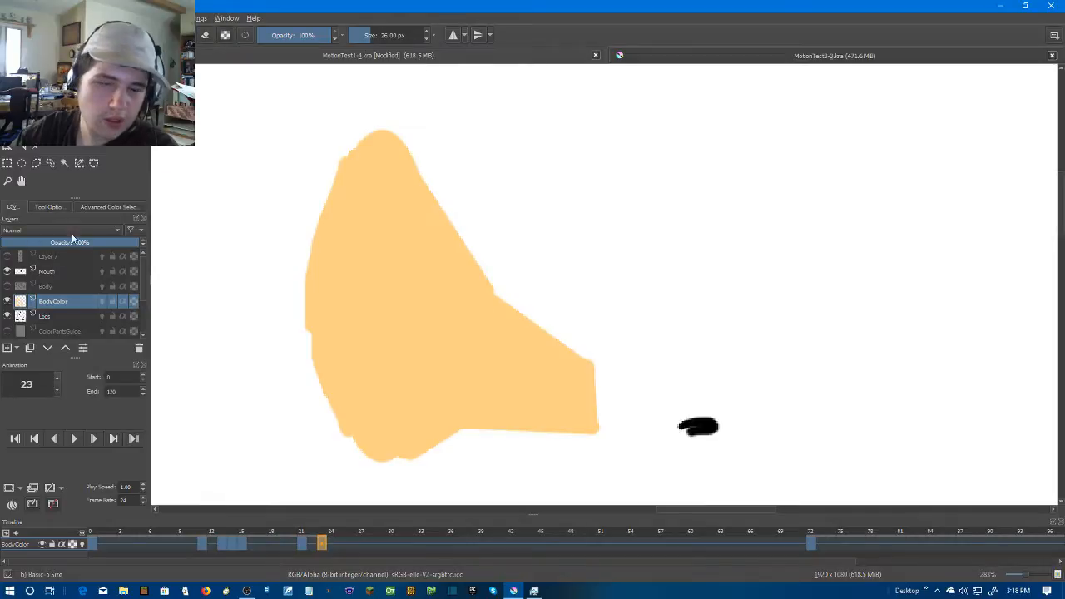
pyautogui.click(7, 286)
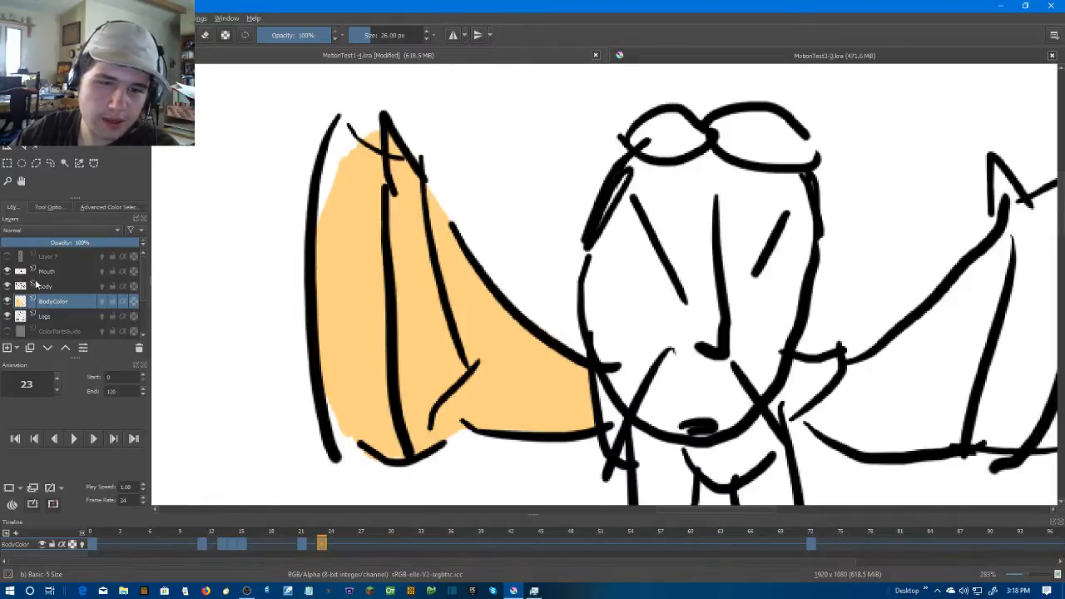
pyautogui.moveTo(862, 262); pyautogui.dragTo(887, 234)
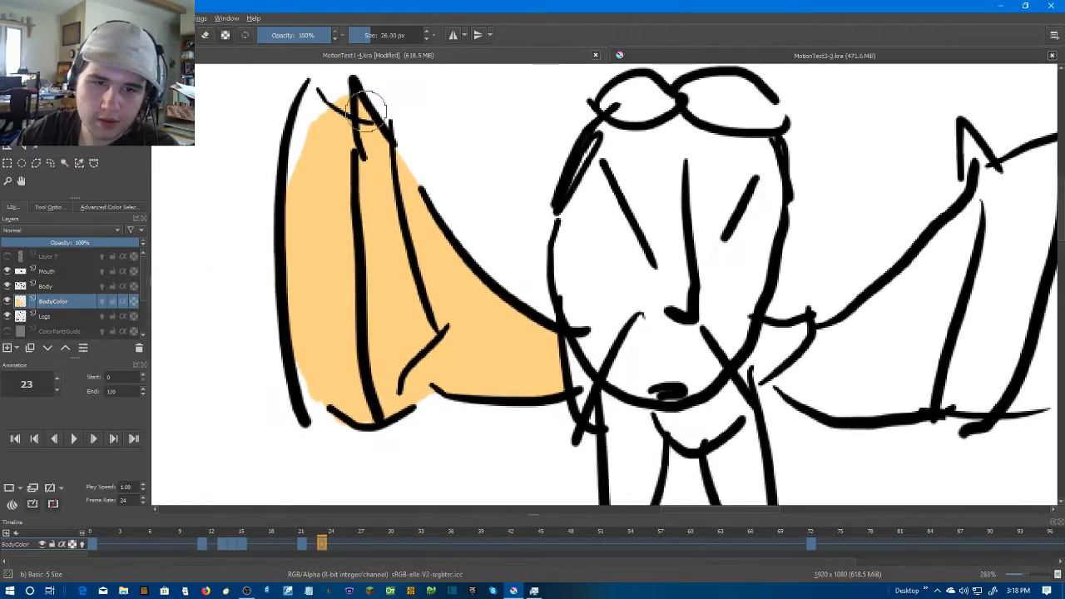
# Paint skin colour into the white gaps at the upper tip and lower edge of the left hand on frame 23
pyautogui.moveTo(313, 111); pyautogui.dragTo(307, 185)
pyautogui.moveTo(308, 369)
pyautogui.mouseDown()
pyautogui.moveTo(330, 397)
pyautogui.moveTo(384, 402)
pyautogui.mouseUp()
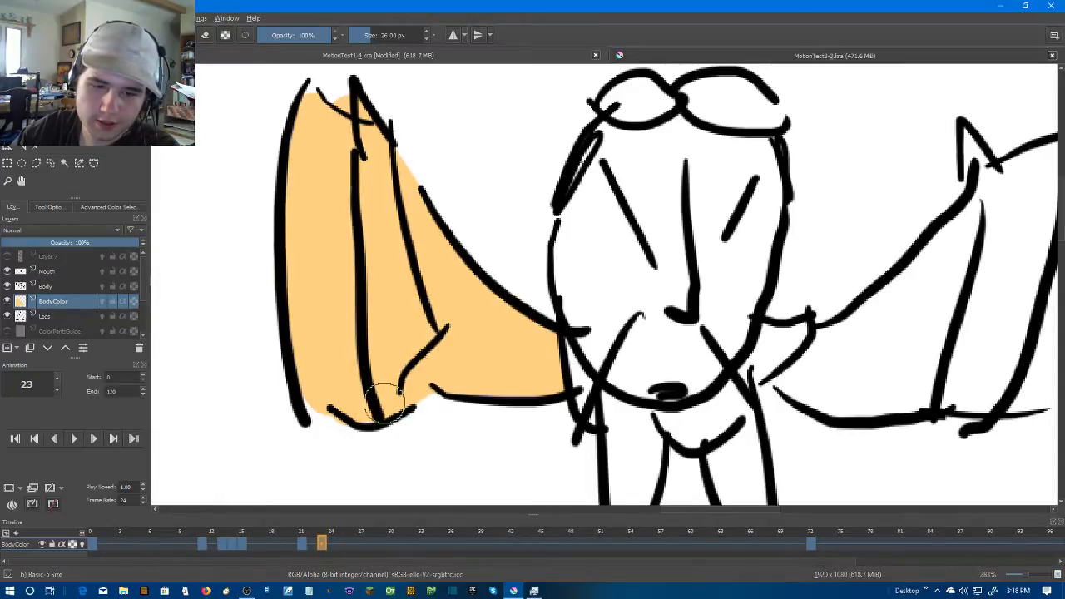
pyautogui.moveTo(983, 153); pyautogui.dragTo(699, 159)
pyautogui.moveTo(458, 201); pyautogui.dragTo(811, 284)
pyautogui.moveTo(477, 212); pyautogui.dragTo(522, 214)
pyautogui.moveTo(411, 185); pyautogui.dragTo(426, 202)
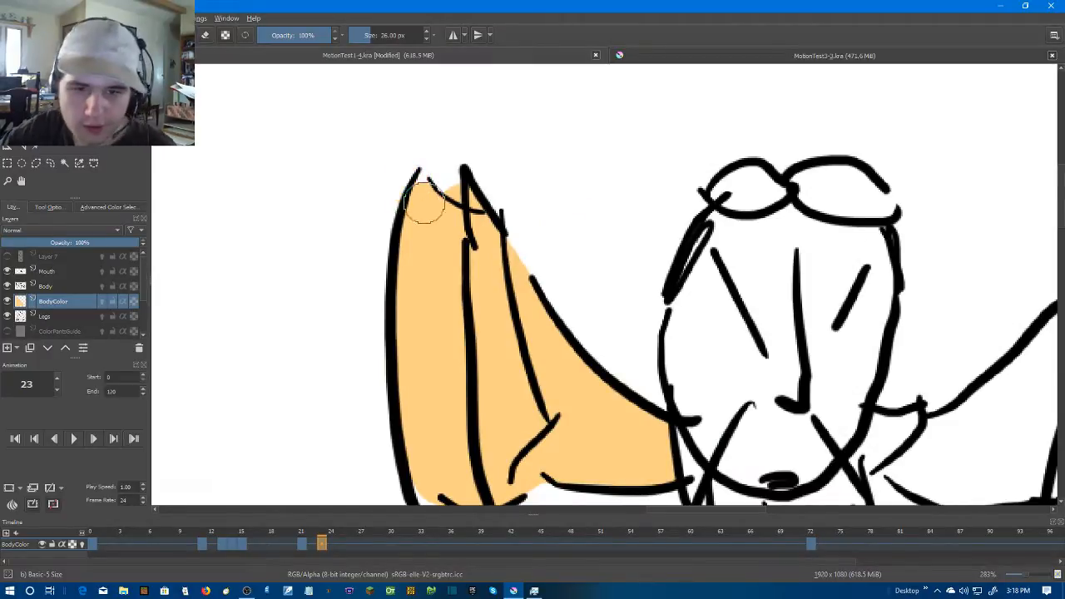
# Brush skin colour along the upper and lower inner edges of the right arm on frame 23
pyautogui.moveTo(983, 432)
pyautogui.mouseDown()
pyautogui.moveTo(678, 301)
pyautogui.moveTo(594, 342)
pyautogui.moveTo(658, 354)
pyautogui.moveTo(630, 354)
pyautogui.moveTo(755, 343)
pyautogui.moveTo(807, 375)
pyautogui.mouseUp()
pyautogui.hotkey('ctrl', 'z')
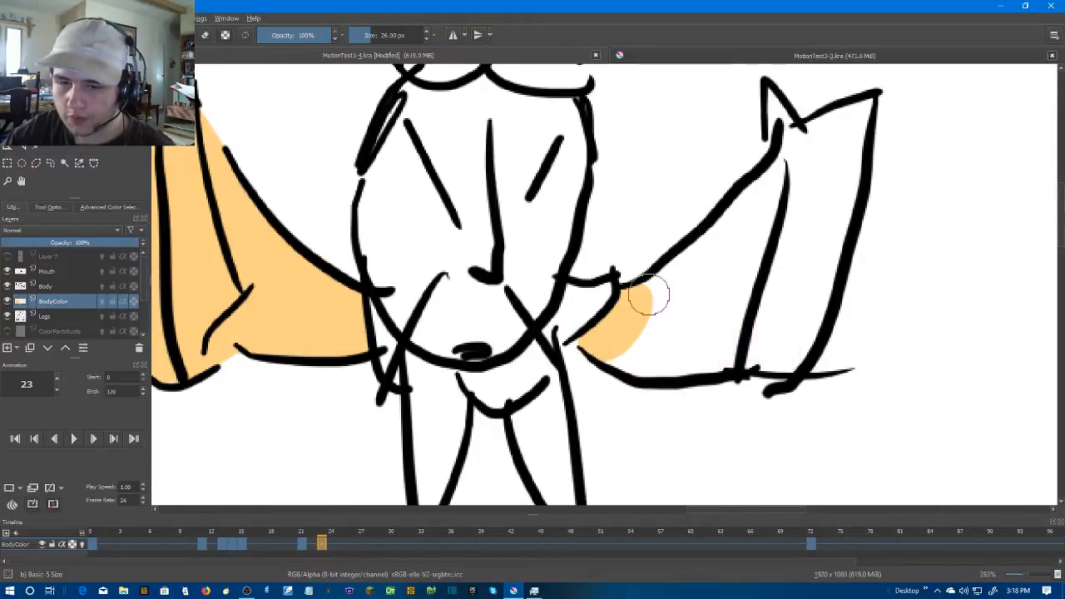
pyautogui.moveTo(648, 293)
pyautogui.mouseDown()
pyautogui.moveTo(663, 295)
pyautogui.moveTo(760, 209)
pyautogui.moveTo(760, 195)
pyautogui.mouseUp()
pyautogui.moveTo(616, 354)
pyautogui.mouseDown()
pyautogui.moveTo(608, 360)
pyautogui.moveTo(622, 349)
pyautogui.moveTo(674, 360)
pyautogui.moveTo(732, 351)
pyautogui.moveTo(654, 363)
pyautogui.mouseUp()
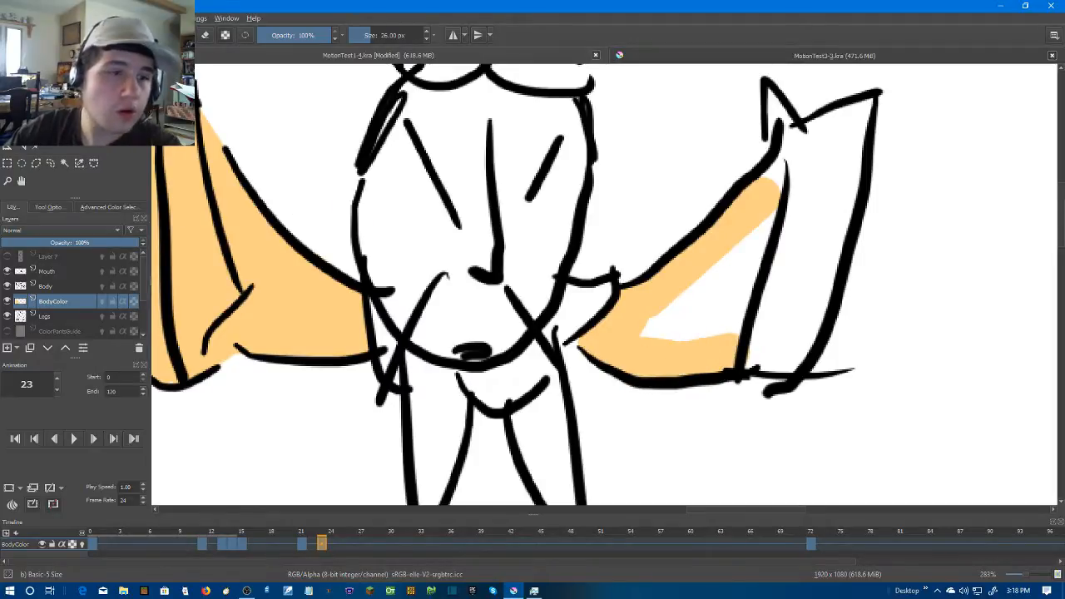
pyautogui.moveTo(800, 138)
pyautogui.mouseDown()
pyautogui.moveTo(780, 356)
pyautogui.moveTo(771, 382)
pyautogui.moveTo(761, 372)
pyautogui.mouseUp()
pyautogui.hotkey('ctrl', 'z')
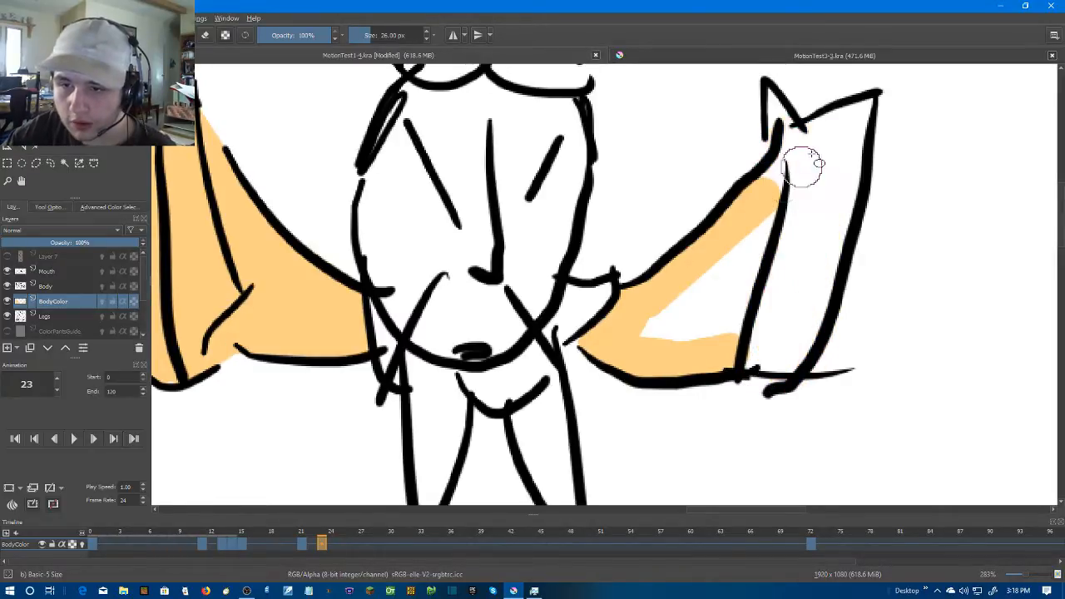
pyautogui.moveTo(800, 138); pyautogui.dragTo(773, 354)
pyautogui.hotkey('ctrl', 'z')
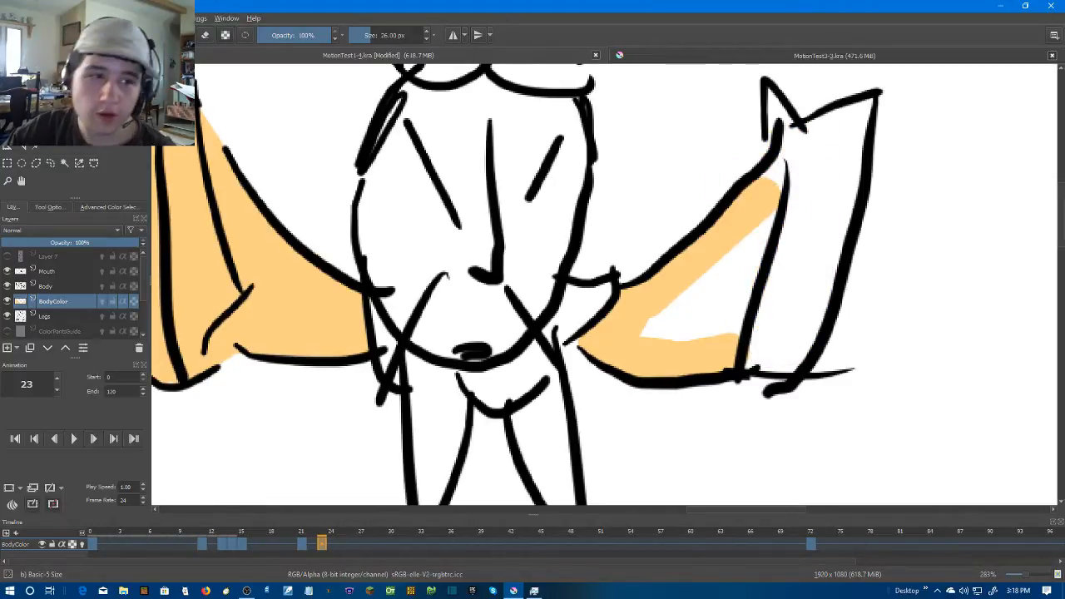
# Extend the skin colour from the right arm into the hand along its lower edge and up to its top edge
pyautogui.moveTo(760, 186); pyautogui.dragTo(803, 154)
pyautogui.moveTo(729, 372)
pyautogui.mouseDown()
pyautogui.moveTo(737, 348)
pyautogui.moveTo(807, 353)
pyautogui.mouseUp()
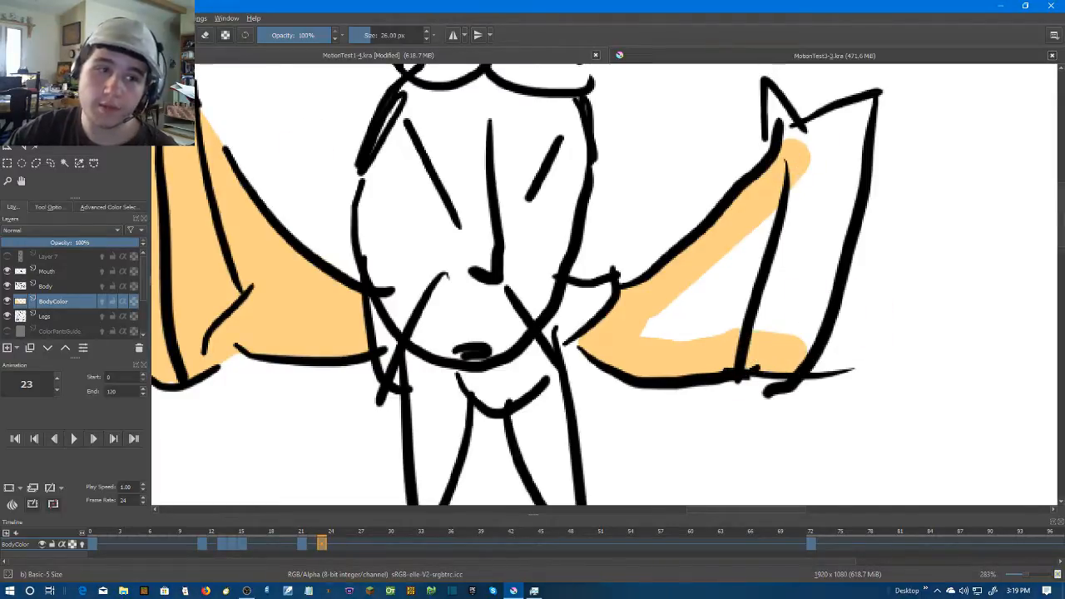
pyautogui.moveTo(778, 158); pyautogui.dragTo(860, 110)
pyautogui.hotkey('ctrl', 'z')
pyautogui.moveTo(814, 140)
pyautogui.mouseDown()
pyautogui.moveTo(852, 122)
pyautogui.moveTo(800, 144)
pyautogui.mouseUp()
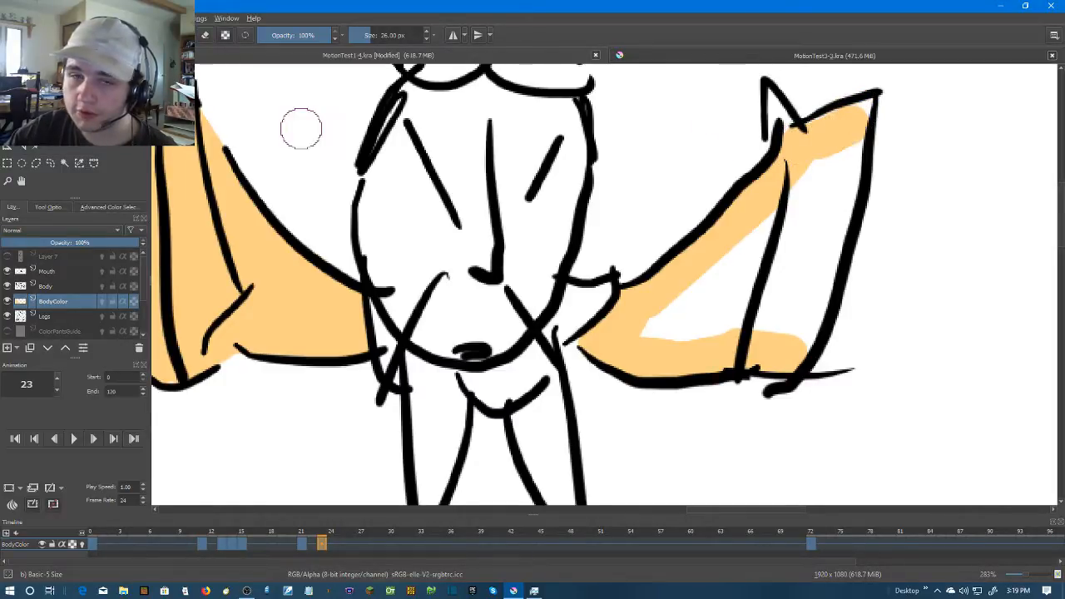
# Set the brush size to 15 px and colour the right hand's thumb, upper corner and outer inner edge
pyautogui.click(425, 37)
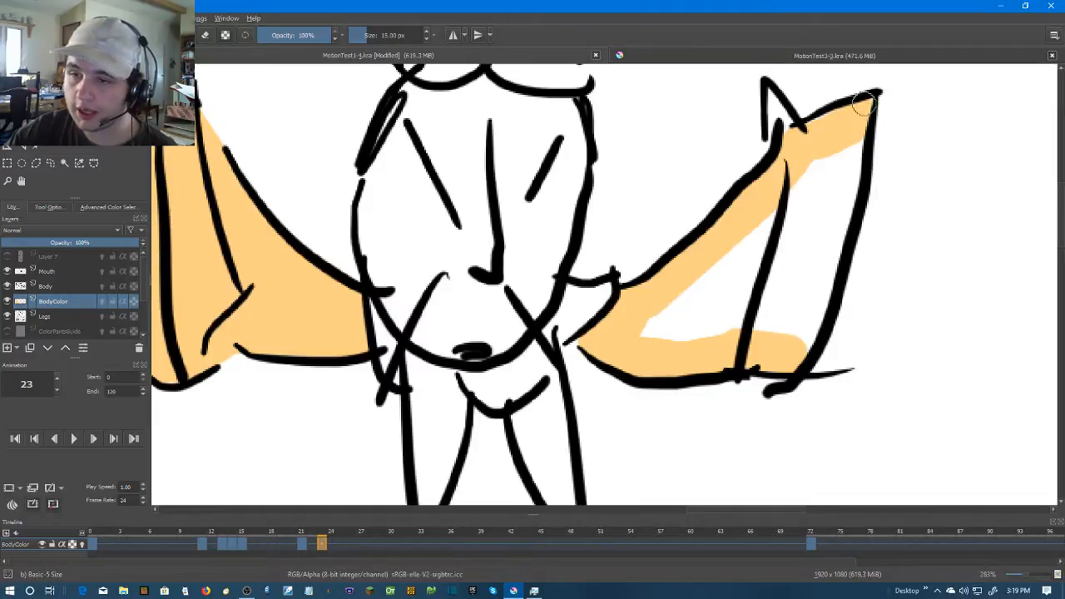
pyautogui.moveTo(787, 125); pyautogui.dragTo(773, 106)
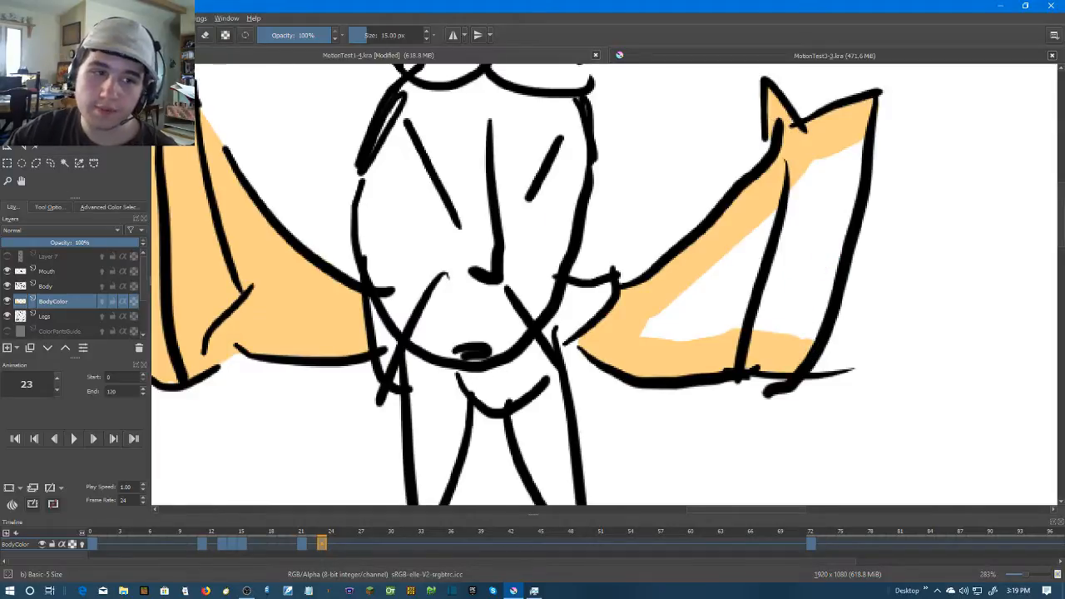
pyautogui.moveTo(818, 335)
pyautogui.mouseDown()
pyautogui.moveTo(853, 227)
pyautogui.moveTo(831, 274)
pyautogui.moveTo(860, 142)
pyautogui.moveTo(848, 195)
pyautogui.mouseUp()
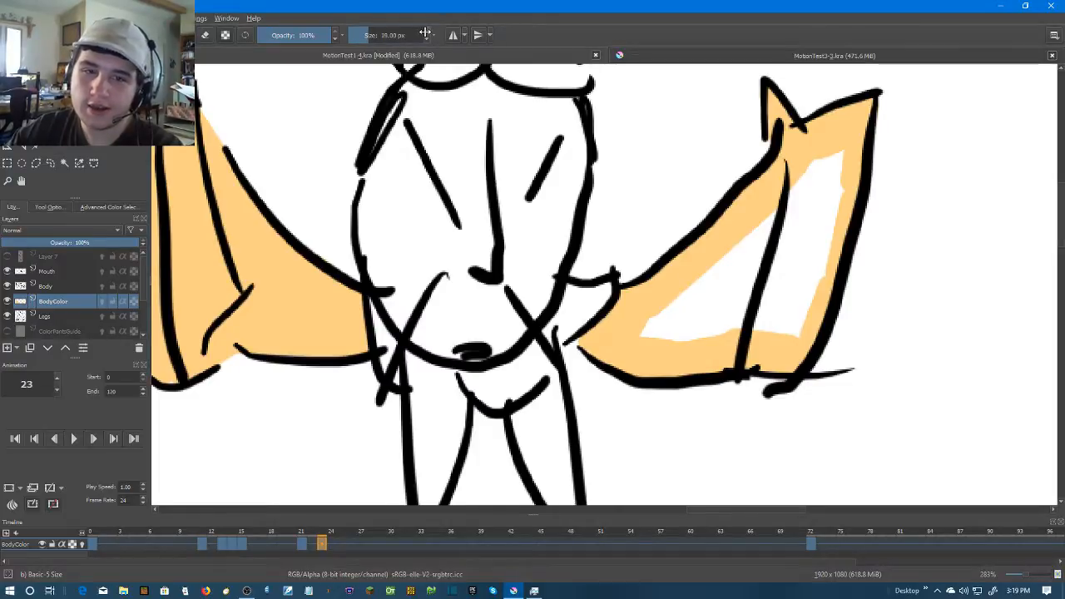
# Paint over the remaining white areas of the right arm and hand with a 26 px brush
pyautogui.moveTo(838, 148)
pyautogui.mouseDown()
pyautogui.moveTo(816, 235)
pyautogui.moveTo(832, 158)
pyautogui.mouseUp()
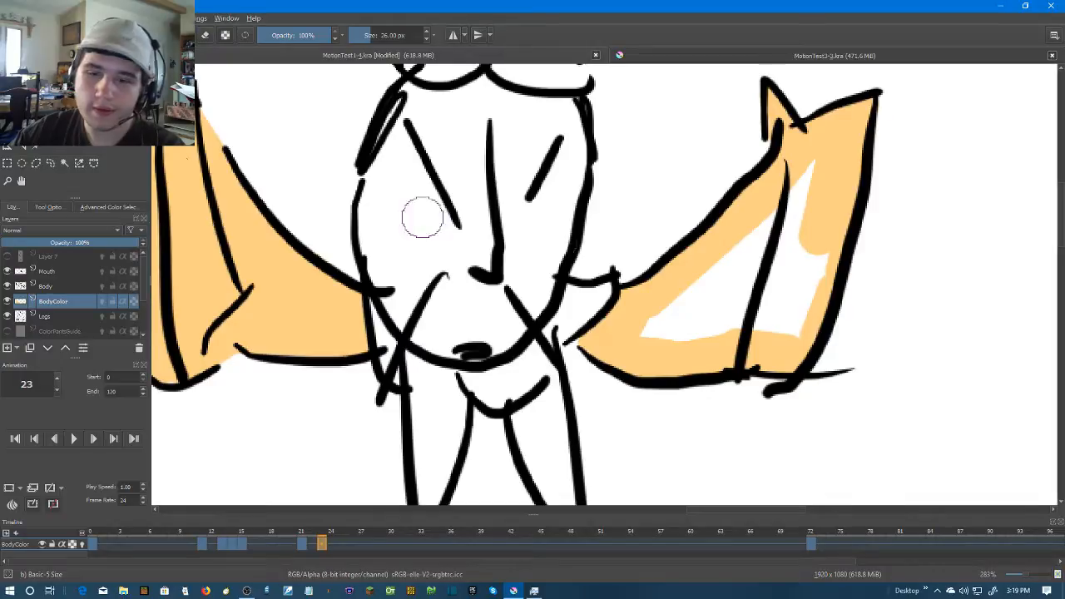
pyautogui.moveTo(621, 324)
pyautogui.mouseDown()
pyautogui.moveTo(792, 319)
pyautogui.moveTo(818, 245)
pyautogui.moveTo(817, 178)
pyautogui.moveTo(722, 303)
pyautogui.moveTo(688, 305)
pyautogui.moveTo(758, 261)
pyautogui.moveTo(784, 279)
pyautogui.moveTo(721, 309)
pyautogui.moveTo(683, 301)
pyautogui.moveTo(766, 231)
pyautogui.mouseUp()
pyautogui.moveTo(722, 282); pyautogui.dragTo(779, 283)
pyautogui.moveTo(814, 259)
pyautogui.mouseDown()
pyautogui.moveTo(809, 245)
pyautogui.moveTo(797, 253)
pyautogui.mouseUp()
pyautogui.scroll(-1, 740, 280)
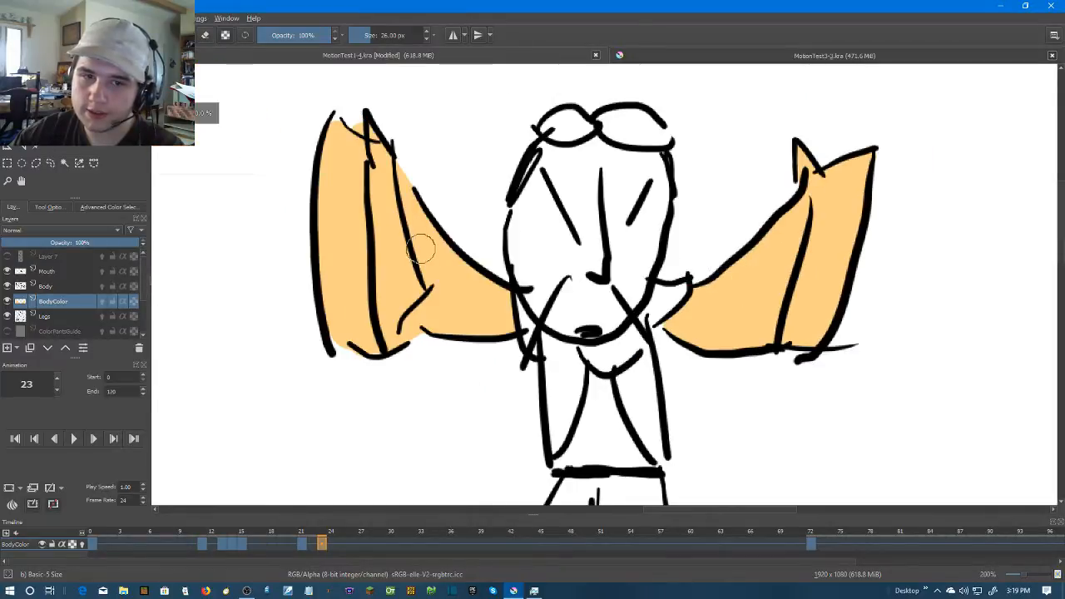
# Advance to frame 24 and create a blank frame there on the BodyColor layer
pyautogui.scroll(-1, 632, 324)
pyautogui.press('Right')
pyautogui.press('Left')
pyautogui.press('Right')
pyautogui.rightClick(334, 548)
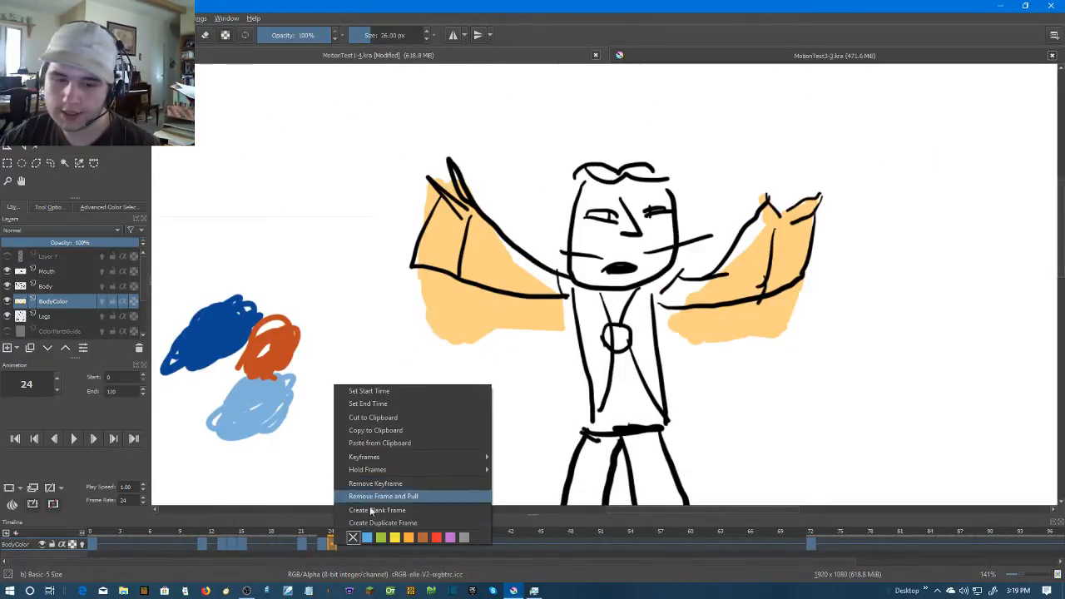
pyautogui.click(374, 511)
pyautogui.scroll(3, 438, 249)
# Brush skin colour around the inside of the left arm and hand outline on frame 24 with the 26 px brush
pyautogui.moveTo(457, 283); pyautogui.dragTo(379, 280)
pyautogui.click(346, 280)
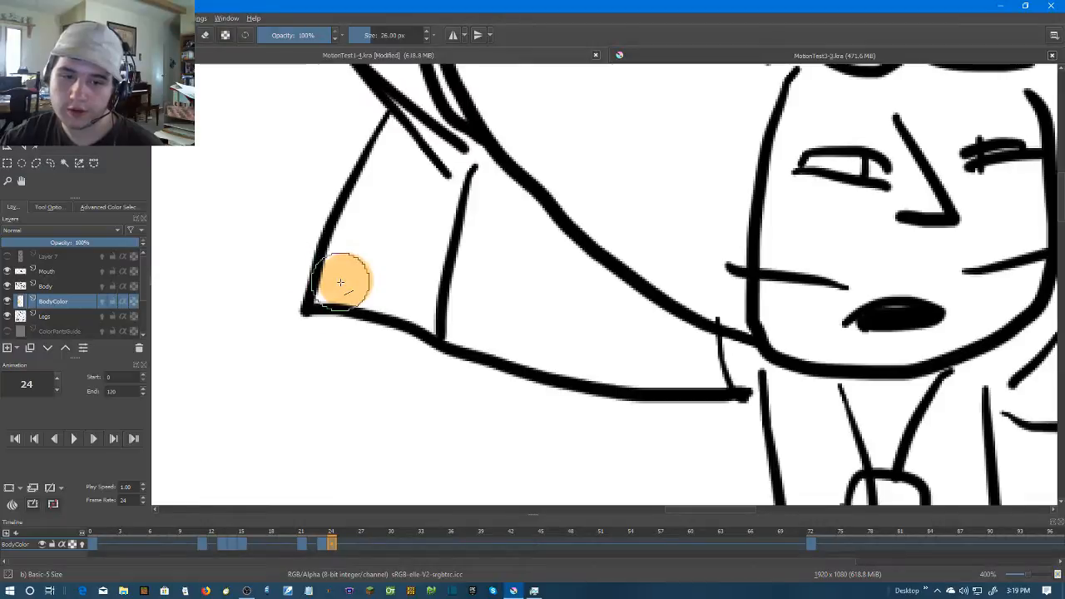
pyautogui.moveTo(347, 280)
pyautogui.mouseDown()
pyautogui.moveTo(527, 332)
pyautogui.moveTo(533, 344)
pyautogui.moveTo(692, 368)
pyautogui.mouseUp()
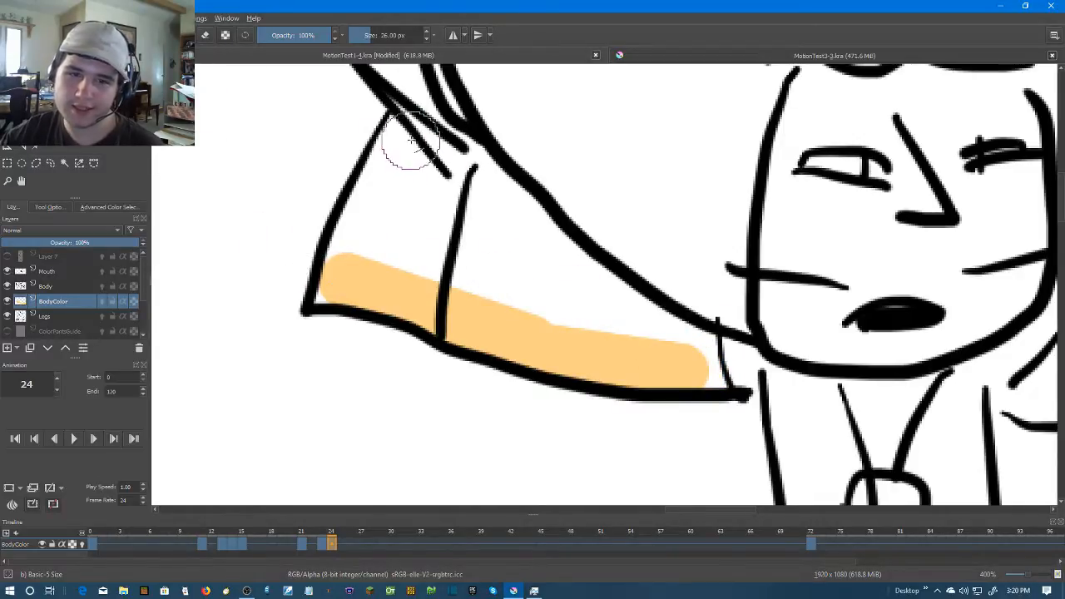
pyautogui.moveTo(370, 221)
pyautogui.mouseDown()
pyautogui.moveTo(361, 238)
pyautogui.moveTo(431, 158)
pyautogui.moveTo(504, 202)
pyautogui.moveTo(592, 297)
pyautogui.moveTo(688, 354)
pyautogui.mouseUp()
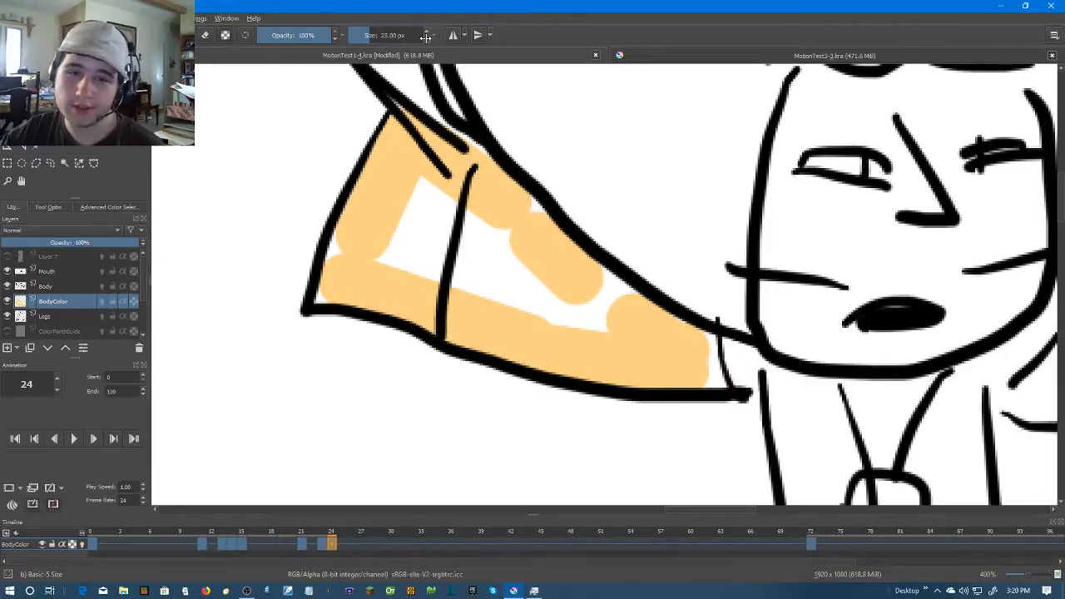
# Reduce the brush to 10 px and colour the narrow gaps along the left arm's outer, shoulder and upper edges
pyautogui.moveTo(405, 106); pyautogui.dragTo(439, 252)
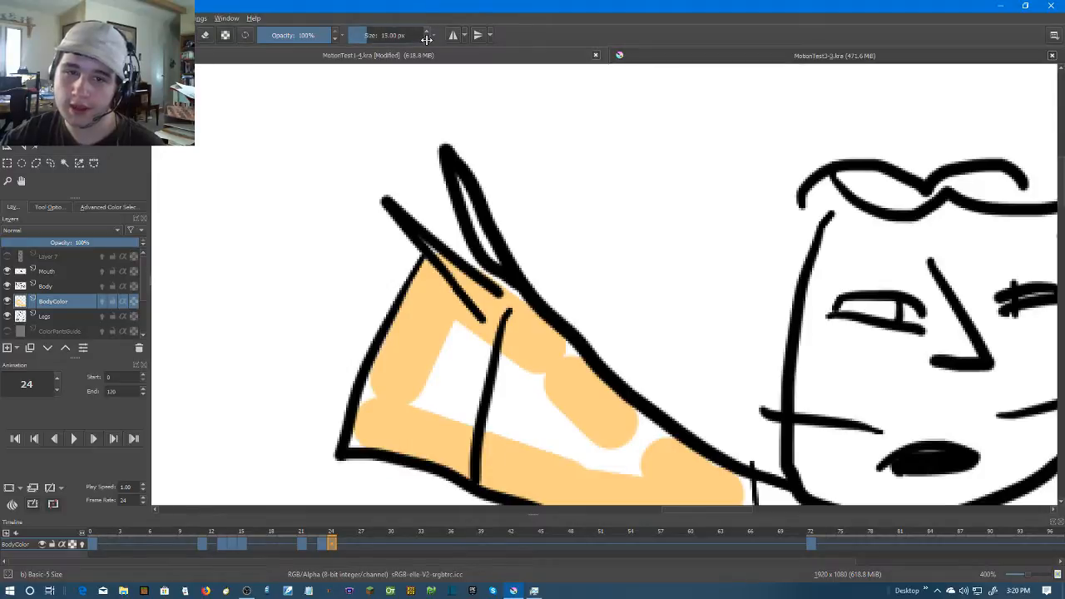
pyautogui.moveTo(342, 407); pyautogui.dragTo(422, 304)
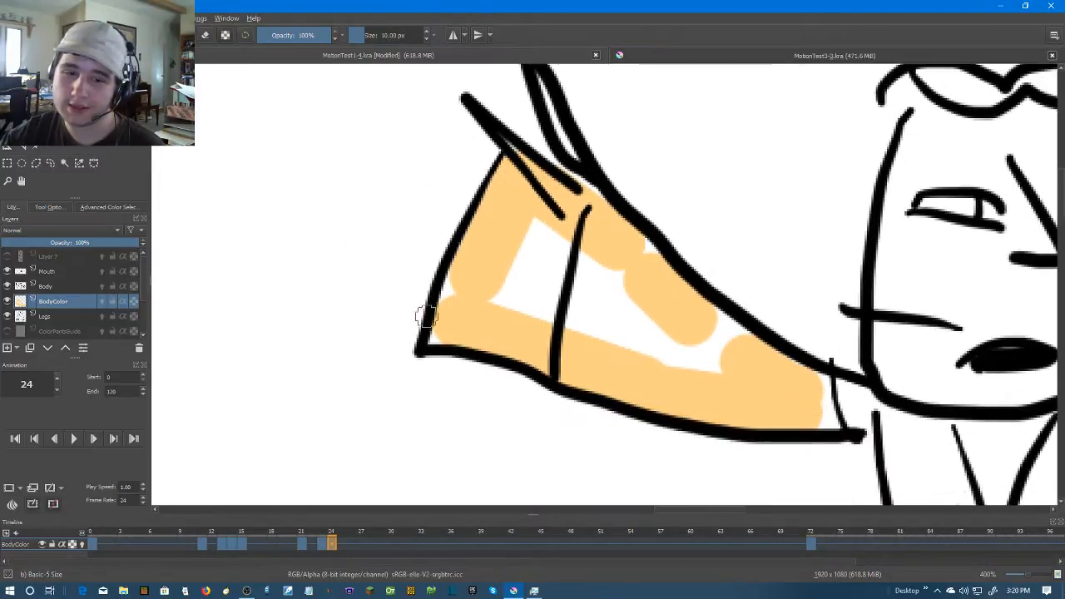
pyautogui.moveTo(799, 391); pyautogui.dragTo(828, 418)
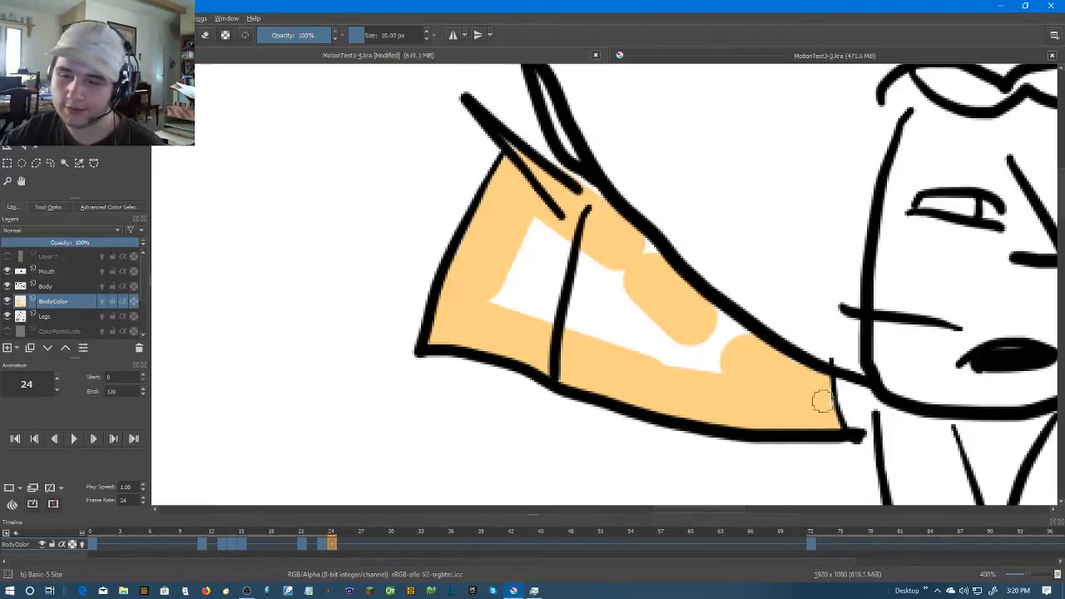
pyautogui.moveTo(741, 340); pyautogui.dragTo(643, 248)
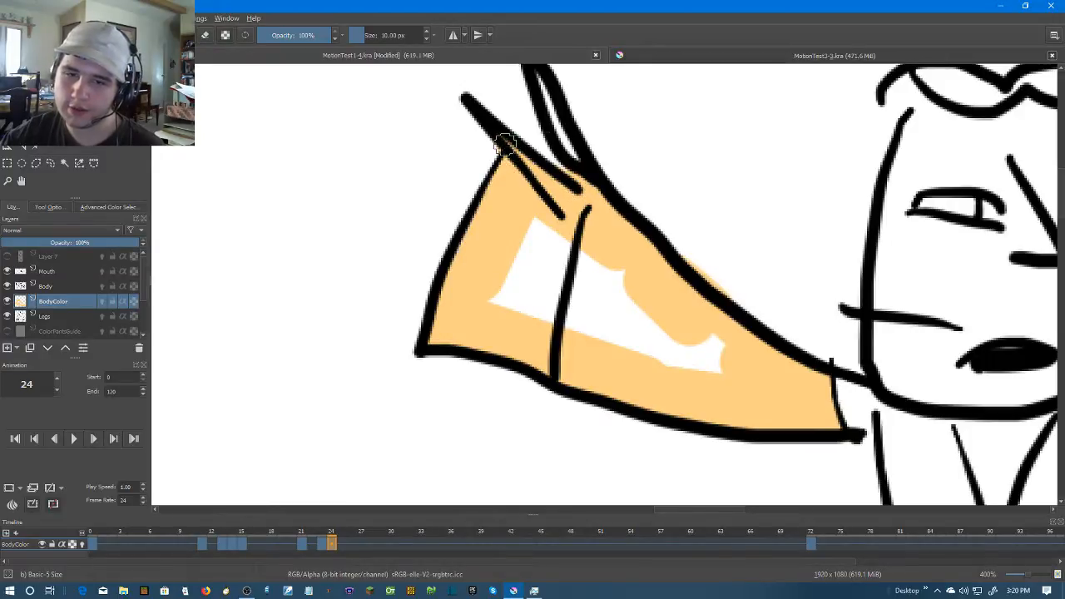
# Colour the left hand's fingers and the arm's remaining white interior, and remove the colour spilled outside the outline
pyautogui.moveTo(564, 148); pyautogui.dragTo(553, 274)
pyautogui.moveTo(524, 197); pyautogui.dragTo(555, 275)
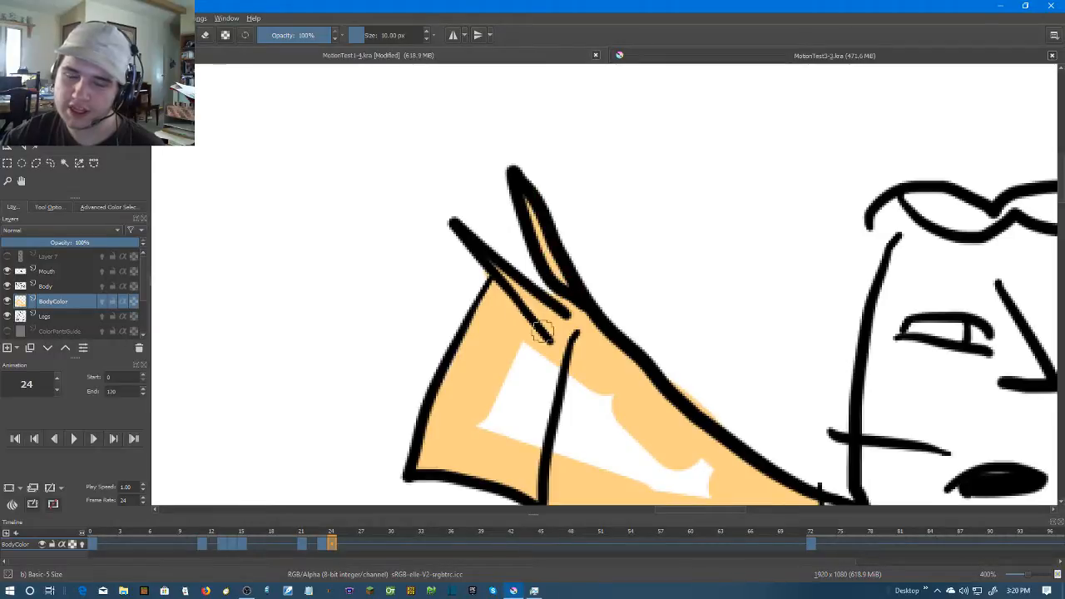
pyautogui.moveTo(466, 308); pyautogui.dragTo(353, 134)
pyautogui.moveTo(608, 312)
pyautogui.mouseDown()
pyautogui.moveTo(543, 310)
pyautogui.moveTo(426, 275)
pyautogui.moveTo(375, 241)
pyautogui.moveTo(392, 266)
pyautogui.moveTo(363, 251)
pyautogui.moveTo(590, 296)
pyautogui.moveTo(565, 301)
pyautogui.moveTo(450, 272)
pyautogui.moveTo(533, 281)
pyautogui.moveTo(488, 267)
pyautogui.moveTo(604, 306)
pyautogui.moveTo(472, 246)
pyautogui.moveTo(377, 243)
pyautogui.moveTo(374, 225)
pyautogui.moveTo(487, 255)
pyautogui.moveTo(406, 251)
pyautogui.moveTo(533, 267)
pyautogui.moveTo(480, 238)
pyautogui.moveTo(490, 220)
pyautogui.moveTo(423, 216)
pyautogui.moveTo(412, 236)
pyautogui.moveTo(498, 242)
pyautogui.mouseUp()
pyautogui.moveTo(391, 190); pyautogui.dragTo(434, 175)
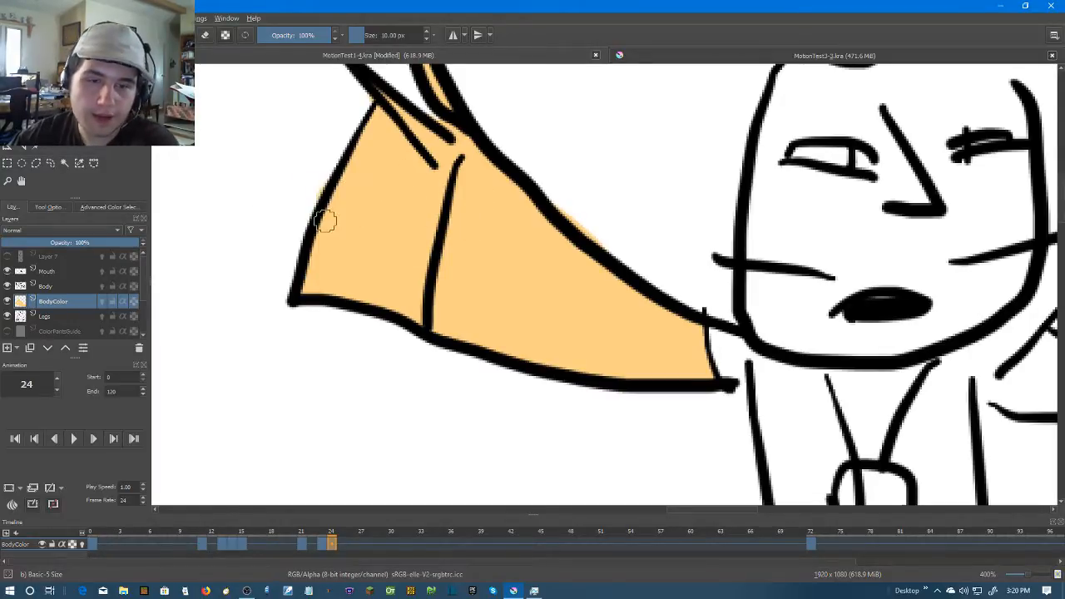
pyautogui.hotkey('ctrl', 'z')
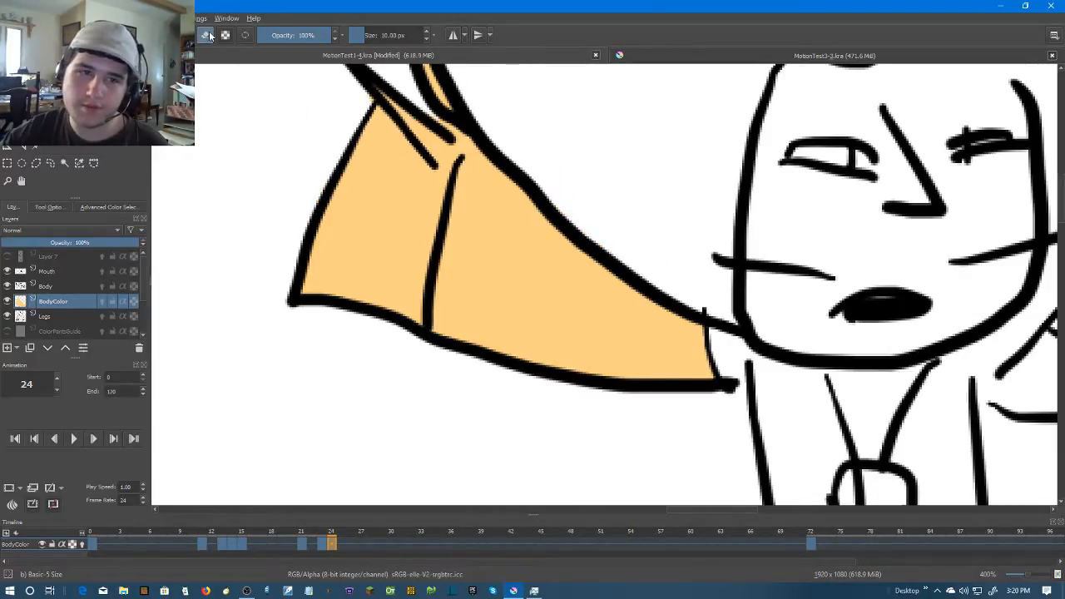
# Brush skin colour along the shoulder and lower inner edge of the right arm on frame 24
pyautogui.moveTo(816, 291); pyautogui.dragTo(368, 287)
pyautogui.moveTo(622, 291); pyautogui.dragTo(613, 271)
pyautogui.moveTo(577, 323)
pyautogui.mouseDown()
pyautogui.moveTo(531, 380)
pyautogui.moveTo(582, 387)
pyautogui.moveTo(733, 359)
pyautogui.moveTo(679, 376)
pyautogui.moveTo(741, 355)
pyautogui.moveTo(723, 376)
pyautogui.moveTo(696, 382)
pyautogui.moveTo(796, 352)
pyautogui.moveTo(779, 363)
pyautogui.moveTo(912, 304)
pyautogui.moveTo(925, 249)
pyautogui.mouseUp()
pyautogui.moveTo(946, 138); pyautogui.dragTo(890, 211)
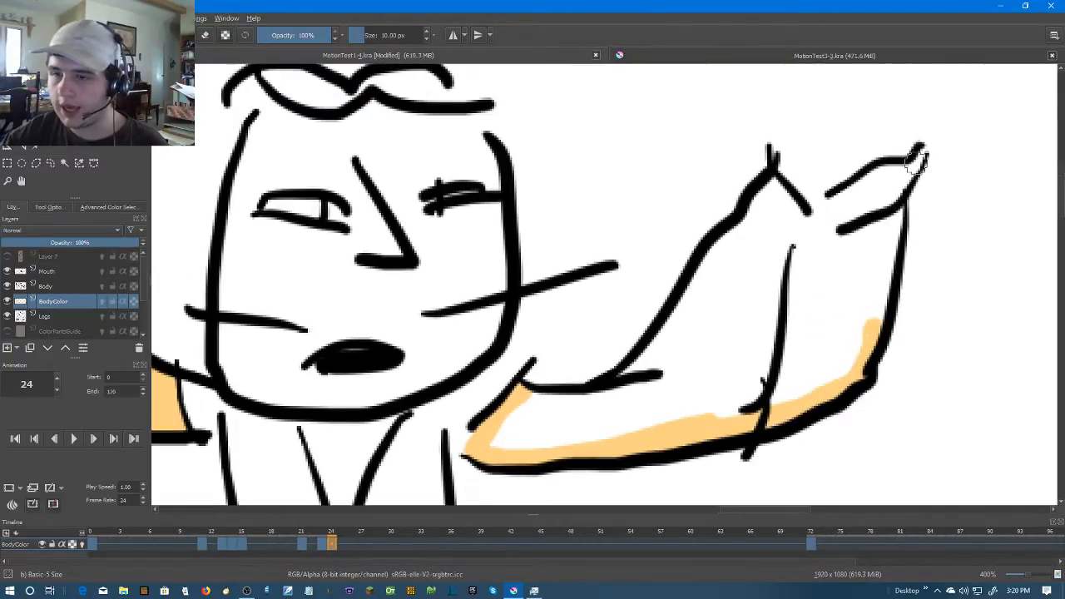
# Redo the strokes along the right hand's outer edge and colour inside its fingertips and thumb
pyautogui.moveTo(910, 167)
pyautogui.mouseDown()
pyautogui.moveTo(828, 196)
pyautogui.moveTo(768, 189)
pyautogui.moveTo(811, 215)
pyautogui.moveTo(842, 196)
pyautogui.moveTo(811, 217)
pyautogui.moveTo(893, 194)
pyautogui.moveTo(899, 275)
pyautogui.mouseUp()
pyautogui.hotkey('ctrl', 'z')
pyautogui.hotkey('ctrl', 'z')
pyautogui.moveTo(877, 319); pyautogui.dragTo(897, 182)
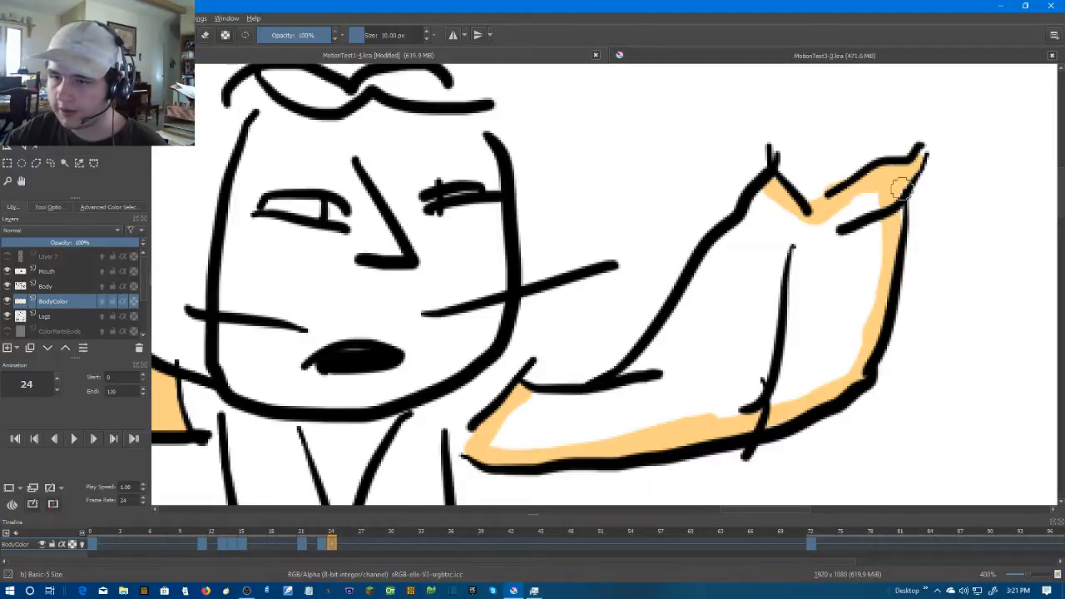
# Brush skin colour along the upper inner edge of the right arm from the shoulder to the thumb
pyautogui.moveTo(531, 401)
pyautogui.mouseDown()
pyautogui.moveTo(589, 394)
pyautogui.moveTo(624, 376)
pyautogui.moveTo(699, 263)
pyautogui.mouseUp()
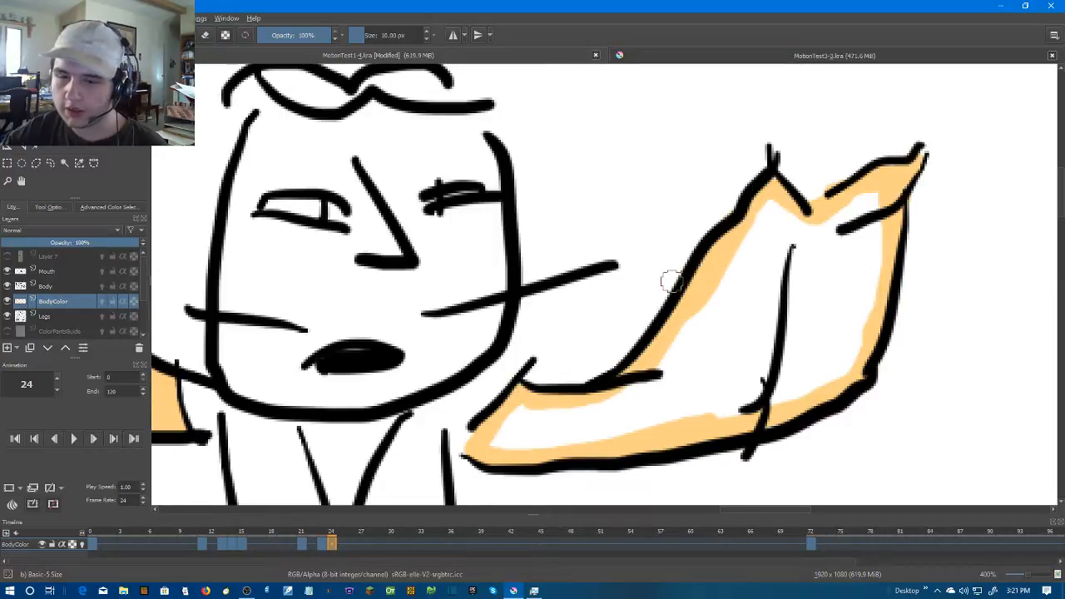
pyautogui.click(720, 301)
pyautogui.hotkey('ctrl', 'z')
pyautogui.moveTo(700, 325); pyautogui.dragTo(738, 233)
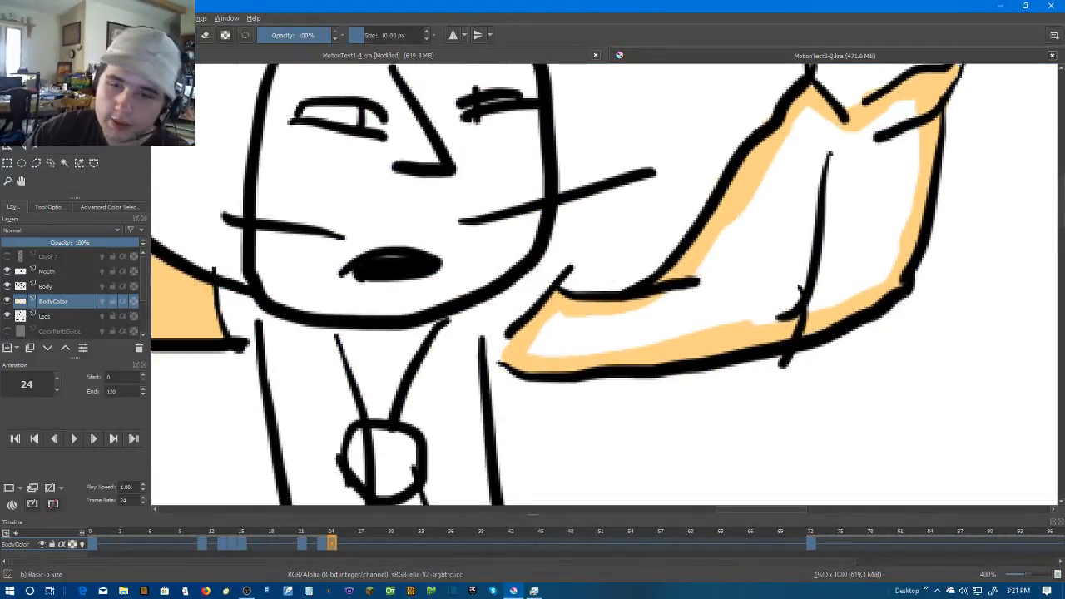
# Enlarge the brush to 21 px and paint over the remaining white areas of the right arm and hand
pyautogui.click(426, 31)
pyautogui.click(426, 31)
pyautogui.click(427, 31)
pyautogui.click(427, 31)
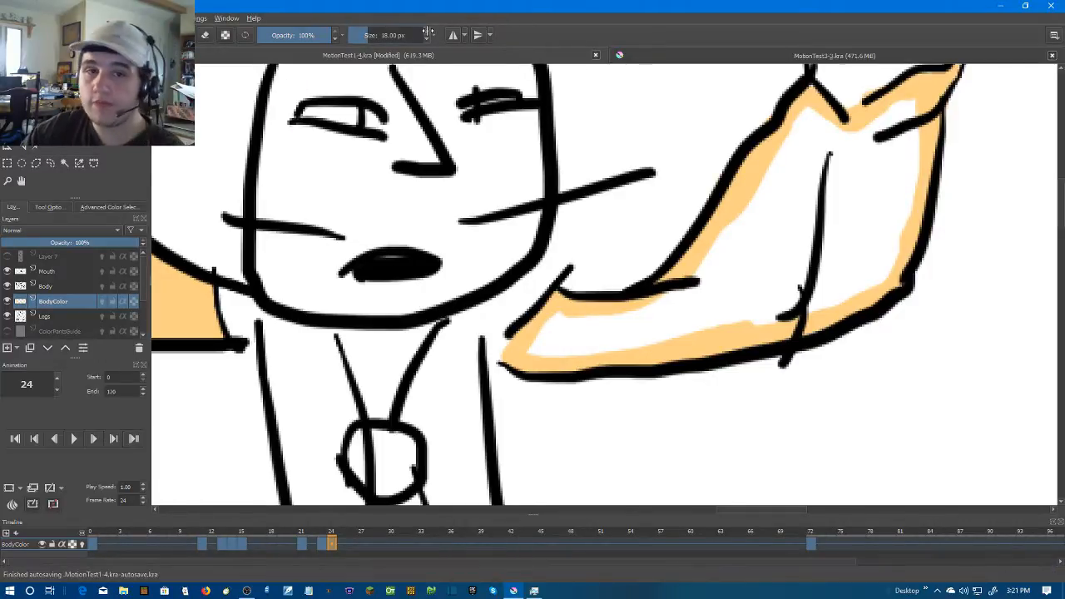
pyautogui.click(427, 31)
pyautogui.moveTo(573, 329)
pyautogui.mouseDown()
pyautogui.moveTo(545, 343)
pyautogui.moveTo(566, 330)
pyautogui.moveTo(578, 341)
pyautogui.moveTo(760, 307)
pyautogui.moveTo(577, 325)
pyautogui.moveTo(696, 308)
pyautogui.moveTo(723, 269)
pyautogui.moveTo(672, 304)
pyautogui.moveTo(757, 184)
pyautogui.moveTo(764, 193)
pyautogui.moveTo(698, 247)
pyautogui.moveTo(667, 292)
pyautogui.moveTo(667, 314)
pyautogui.moveTo(798, 222)
pyautogui.moveTo(733, 265)
pyautogui.moveTo(708, 259)
pyautogui.moveTo(741, 292)
pyautogui.moveTo(793, 261)
pyautogui.moveTo(780, 351)
pyautogui.moveTo(746, 404)
pyautogui.moveTo(653, 425)
pyautogui.moveTo(627, 387)
pyautogui.moveTo(714, 318)
pyautogui.moveTo(744, 364)
pyautogui.moveTo(683, 328)
pyautogui.moveTo(666, 377)
pyautogui.moveTo(690, 378)
pyautogui.moveTo(799, 303)
pyautogui.moveTo(638, 394)
pyautogui.mouseUp()
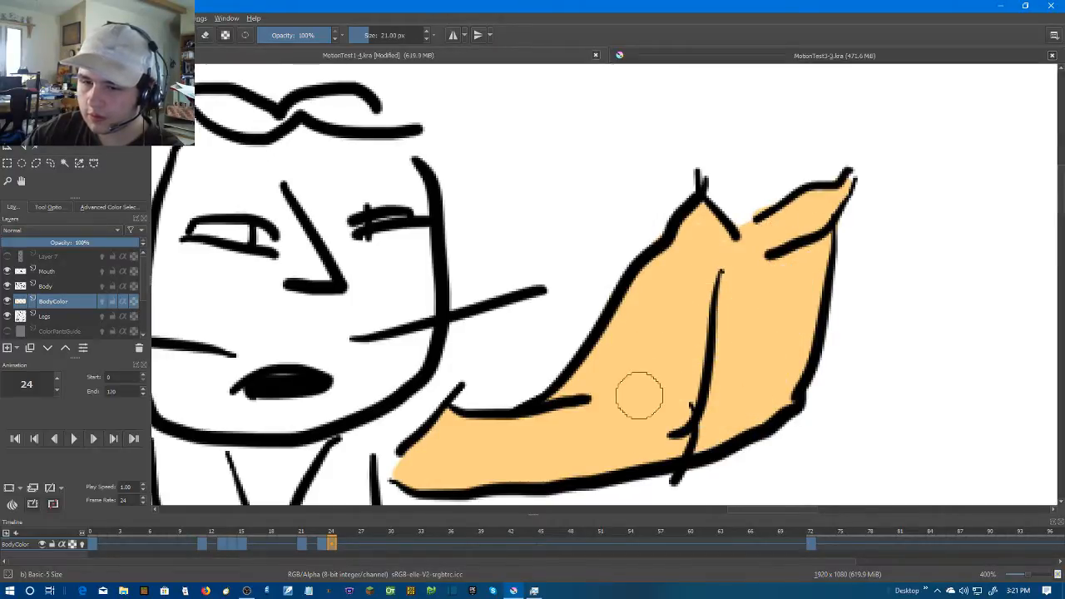
# Advance to frame 25 and create a blank frame there on the BodyColor layer
pyautogui.scroll(-1, 687, 366)
pyautogui.scroll(-1, 689, 366)
pyautogui.scroll(-1, 707, 341)
pyautogui.moveTo(718, 347); pyautogui.dragTo(782, 321)
pyautogui.scroll(1, 781, 321)
pyautogui.press('Right')
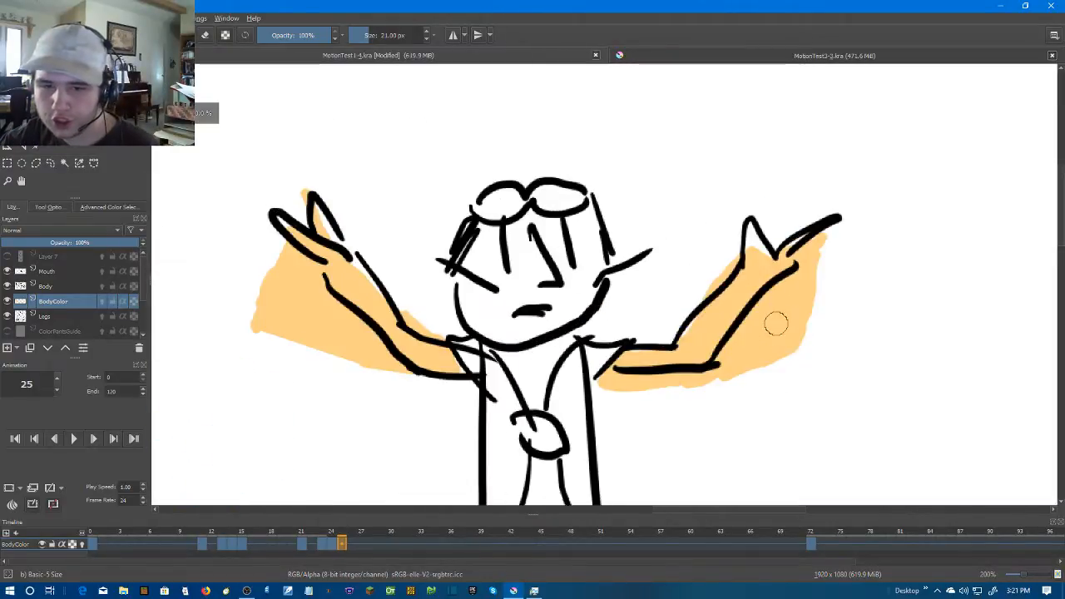
pyautogui.moveTo(578, 325); pyautogui.dragTo(733, 314)
pyautogui.rightClick(341, 547)
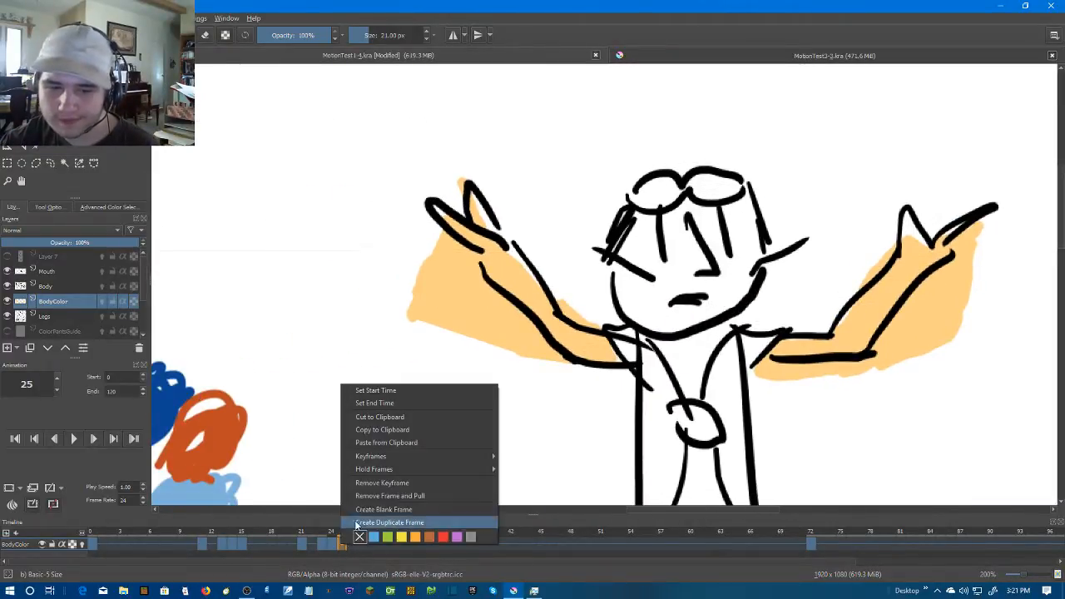
pyautogui.click(375, 491)
# Reduce the brush to 15 px and colour the fingers, thumb and whole left arm in skin colour on frame 25
pyautogui.scroll(2, 458, 233)
pyautogui.click(427, 38)
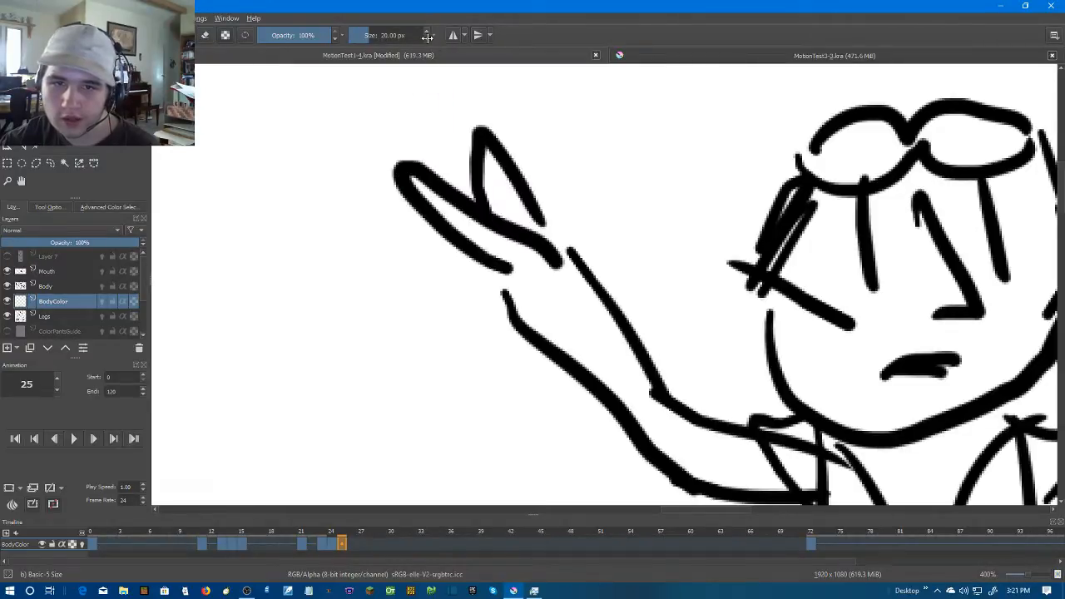
pyautogui.moveTo(409, 183); pyautogui.dragTo(533, 264)
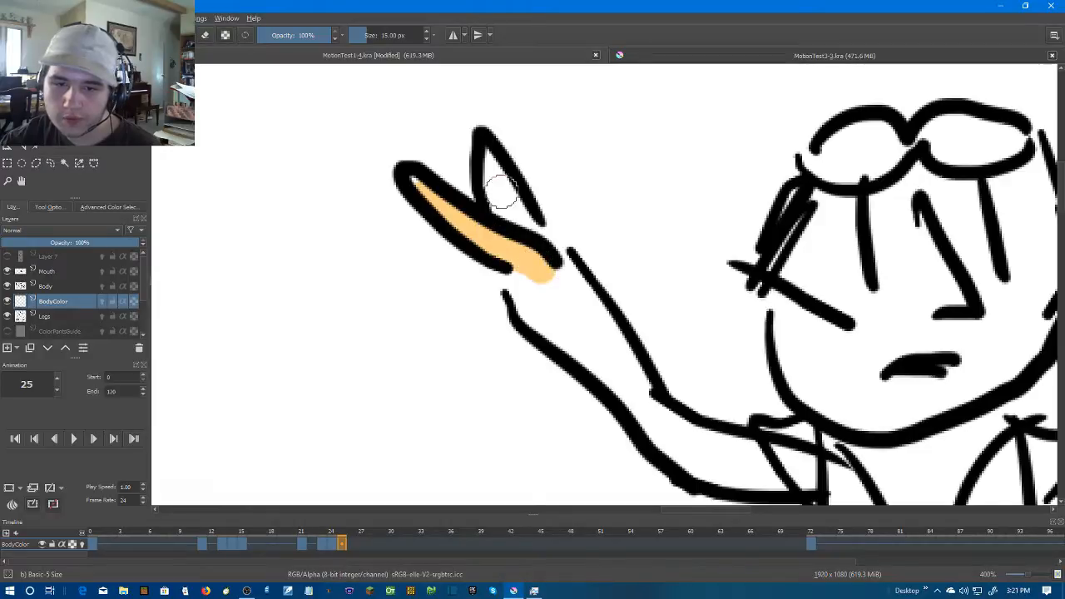
pyautogui.moveTo(483, 166)
pyautogui.mouseDown()
pyautogui.moveTo(535, 298)
pyautogui.moveTo(525, 306)
pyautogui.moveTo(514, 281)
pyautogui.moveTo(554, 337)
pyautogui.moveTo(613, 389)
pyautogui.moveTo(531, 263)
pyautogui.moveTo(616, 357)
pyautogui.moveTo(703, 382)
pyautogui.mouseUp()
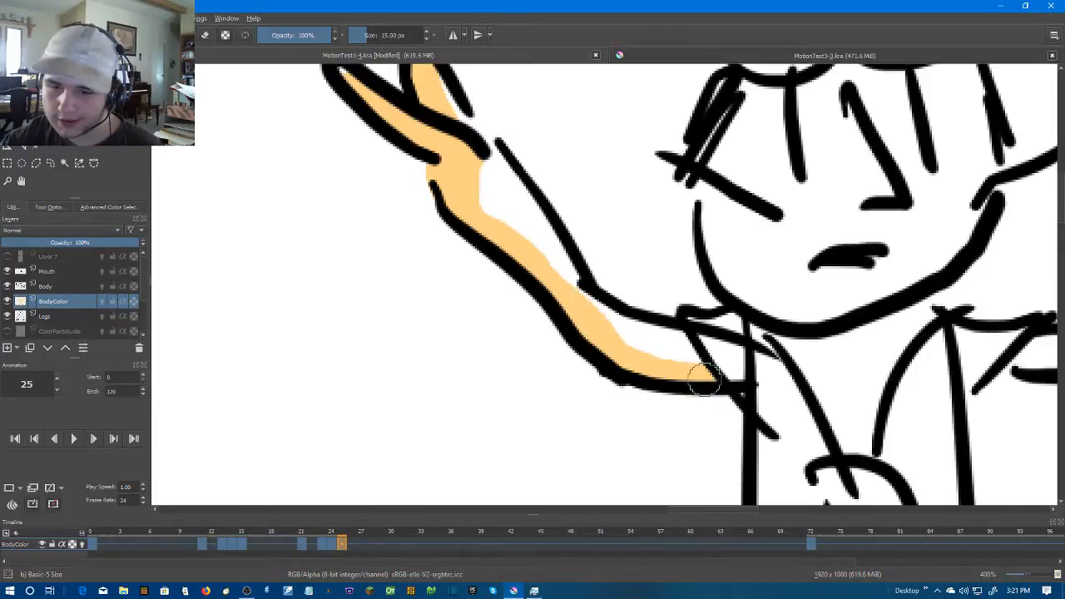
pyautogui.moveTo(674, 339)
pyautogui.mouseDown()
pyautogui.moveTo(690, 366)
pyautogui.moveTo(623, 324)
pyautogui.moveTo(638, 349)
pyautogui.moveTo(604, 320)
pyautogui.moveTo(614, 358)
pyautogui.mouseUp()
pyautogui.moveTo(489, 188)
pyautogui.mouseDown()
pyautogui.moveTo(571, 318)
pyautogui.moveTo(619, 367)
pyautogui.moveTo(514, 214)
pyautogui.moveTo(494, 265)
pyautogui.mouseUp()
# Reduce the brush to 10 px and fill the white gap along the left thumb's inner edge
pyautogui.scroll(2, 509, 250)
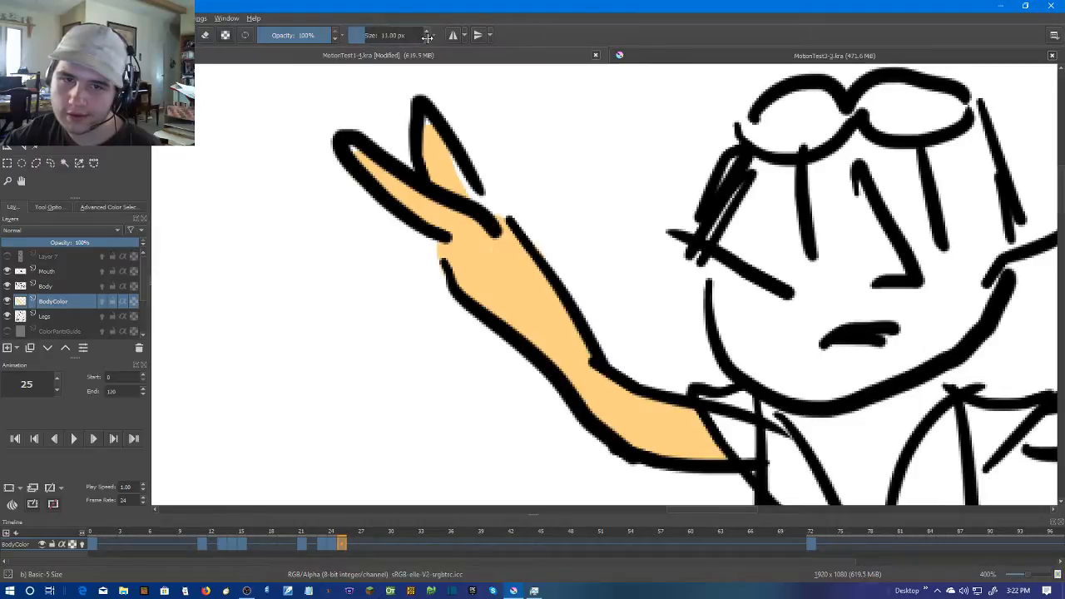
pyautogui.moveTo(440, 140); pyautogui.dragTo(480, 210)
pyautogui.scroll(-3, 814, 425)
# Colour the right upper arm and brush skin colour along the outer edge of the right forearm up to the wrist
pyautogui.moveTo(960, 412); pyautogui.dragTo(818, 334)
pyautogui.scroll(2, 818, 334)
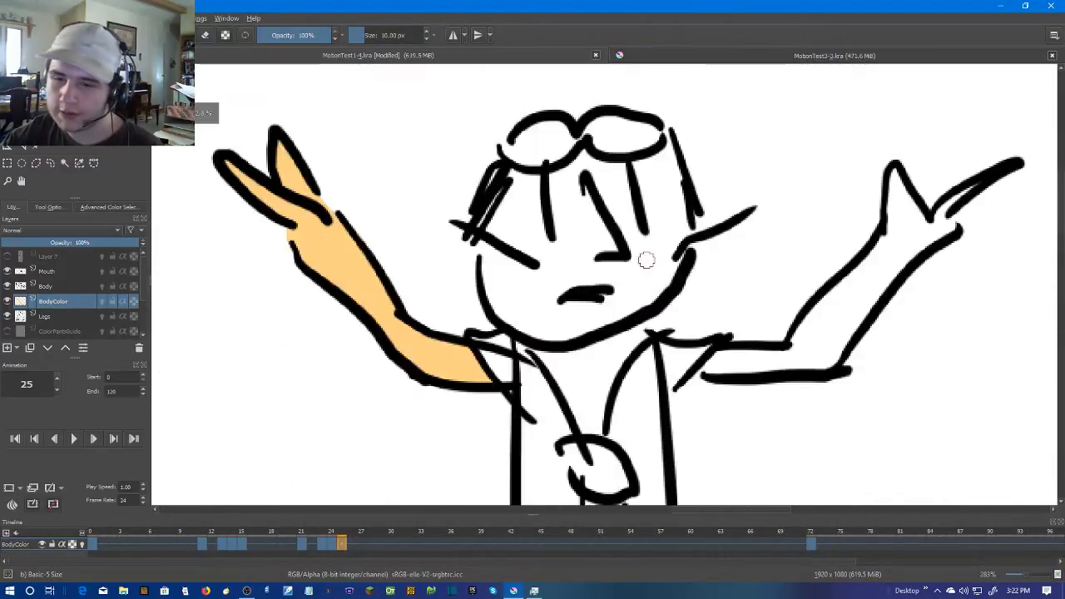
pyautogui.moveTo(732, 318); pyautogui.dragTo(629, 285)
pyautogui.scroll(2, 629, 298)
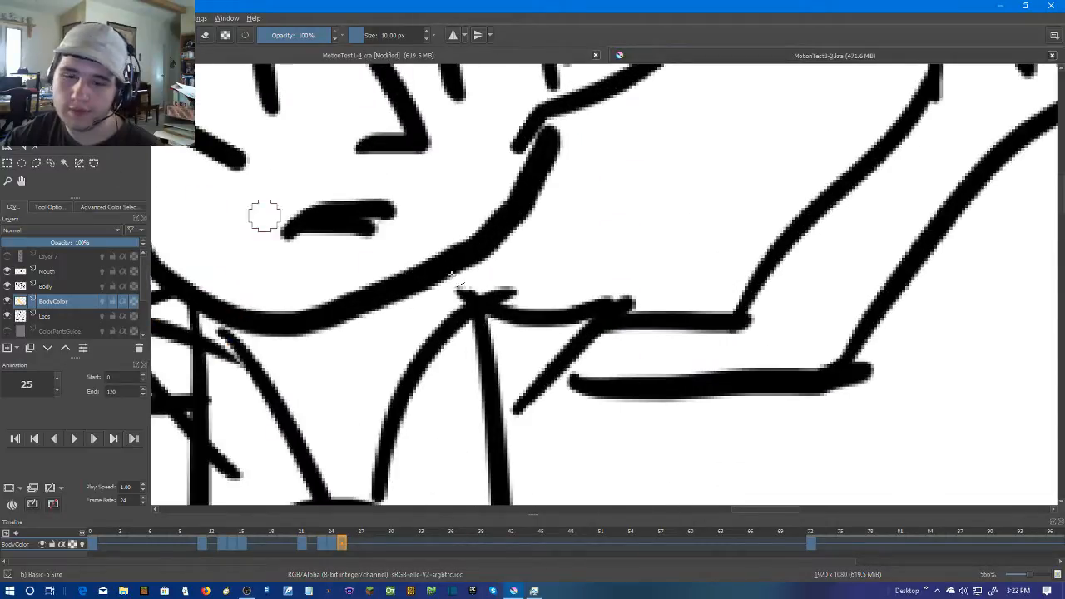
pyautogui.moveTo(583, 378); pyautogui.dragTo(827, 358)
pyautogui.moveTo(822, 356); pyautogui.dragTo(634, 398)
pyautogui.moveTo(881, 137)
pyautogui.mouseDown()
pyautogui.moveTo(765, 202)
pyautogui.moveTo(653, 392)
pyautogui.moveTo(649, 381)
pyautogui.moveTo(761, 213)
pyautogui.moveTo(772, 218)
pyautogui.moveTo(668, 397)
pyautogui.moveTo(649, 395)
pyautogui.mouseUp()
# Brush skin colour along the inner edge of the right forearm up into the thumb, and along the hand's outer edge
pyautogui.moveTo(411, 388)
pyautogui.mouseDown()
pyautogui.moveTo(549, 384)
pyautogui.moveTo(641, 257)
pyautogui.moveTo(670, 248)
pyautogui.mouseUp()
pyautogui.moveTo(683, 252); pyautogui.dragTo(599, 303)
pyautogui.moveTo(679, 121); pyautogui.dragTo(680, 197)
pyautogui.moveTo(644, 231); pyautogui.dragTo(587, 306)
pyautogui.moveTo(787, 148); pyautogui.dragTo(755, 185)
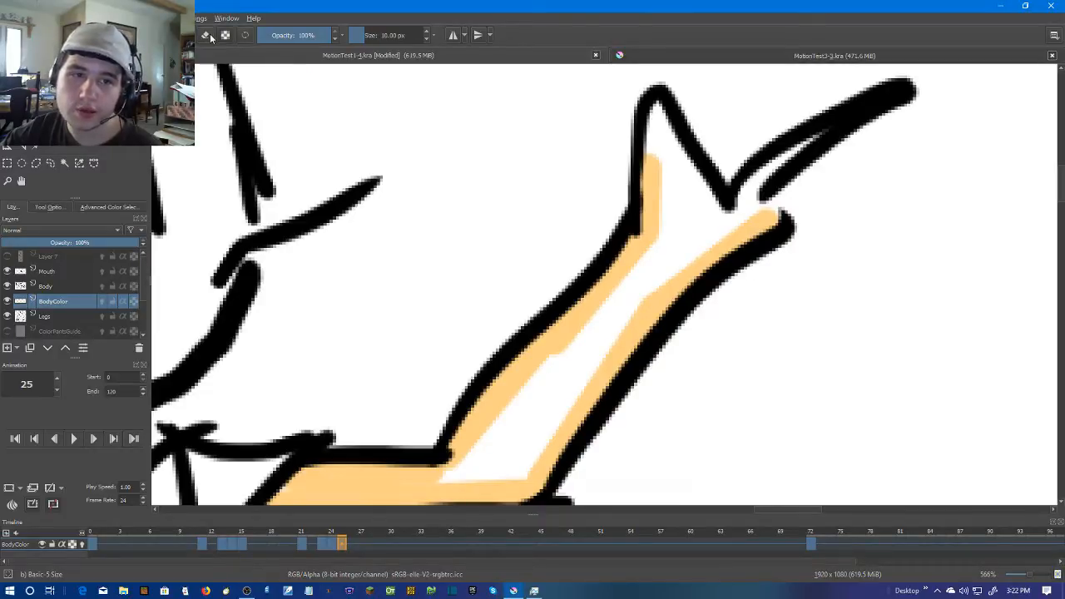
# Colour the right hand's finger and thumb and paint over the remaining white areas inside the palm and forearm
pyautogui.moveTo(827, 127)
pyautogui.mouseDown()
pyautogui.moveTo(752, 177)
pyautogui.moveTo(732, 199)
pyautogui.moveTo(737, 223)
pyautogui.mouseUp()
pyautogui.moveTo(647, 106)
pyautogui.mouseDown()
pyautogui.moveTo(659, 167)
pyautogui.moveTo(667, 137)
pyautogui.moveTo(751, 208)
pyautogui.moveTo(673, 209)
pyautogui.moveTo(645, 184)
pyautogui.mouseUp()
pyautogui.moveTo(699, 211)
pyautogui.mouseDown()
pyautogui.moveTo(840, 125)
pyautogui.moveTo(648, 388)
pyautogui.moveTo(525, 395)
pyautogui.moveTo(699, 295)
pyautogui.moveTo(815, 114)
pyautogui.mouseUp()
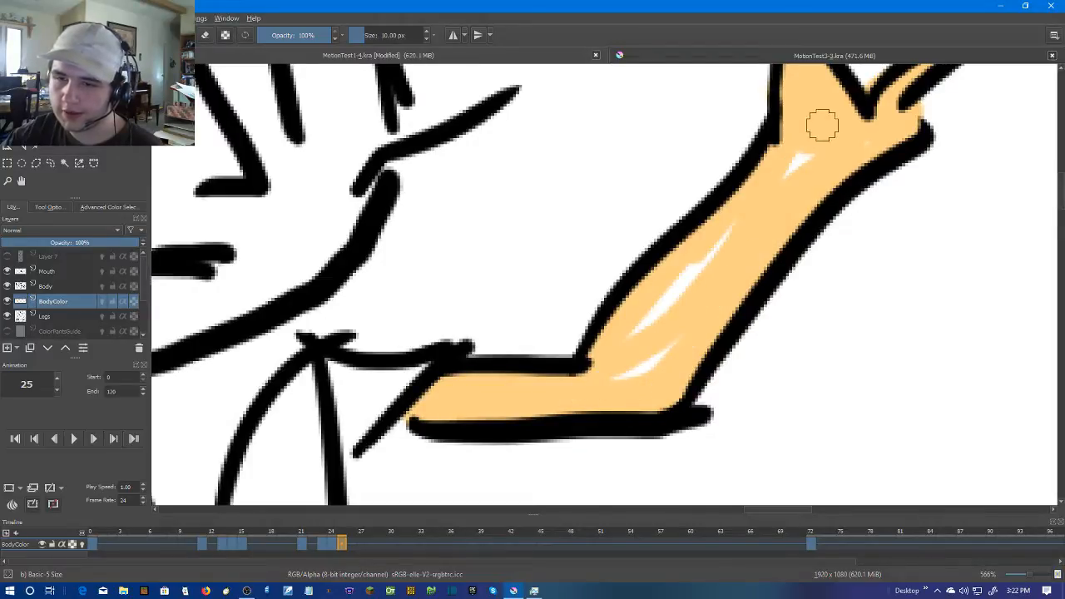
pyautogui.moveTo(750, 212)
pyautogui.mouseDown()
pyautogui.moveTo(623, 356)
pyautogui.moveTo(687, 328)
pyautogui.mouseUp()
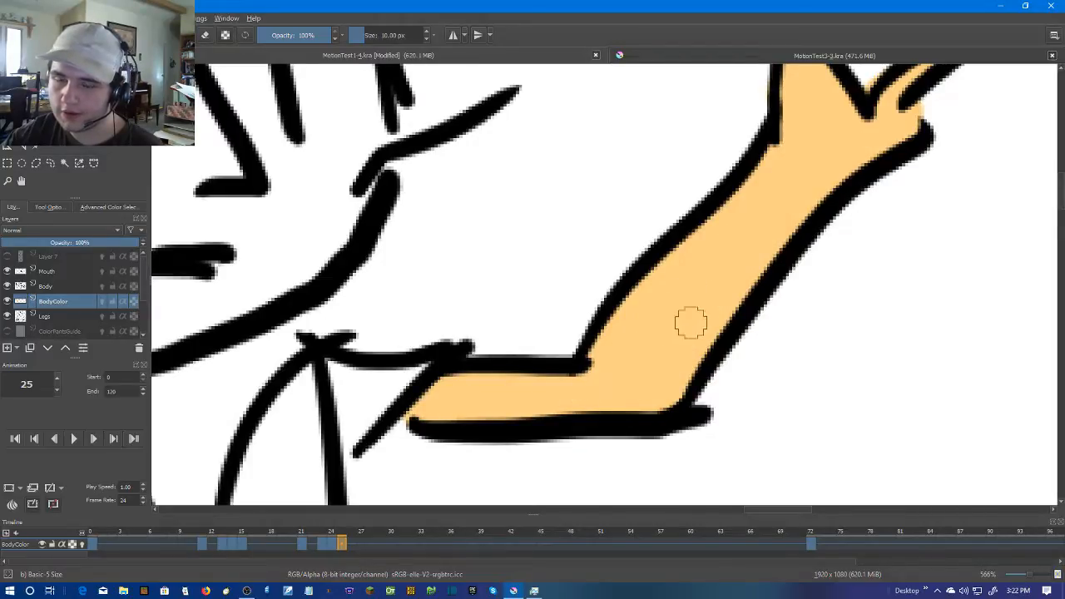
# Step through the frames after 25 to check how long the coloured arms match the line drawing
pyautogui.scroll(-2, 684, 309)
pyautogui.scroll(-1, 777, 296)
pyautogui.press('Right')
pyautogui.press('Right')
pyautogui.press('Right')
pyautogui.press('Right')
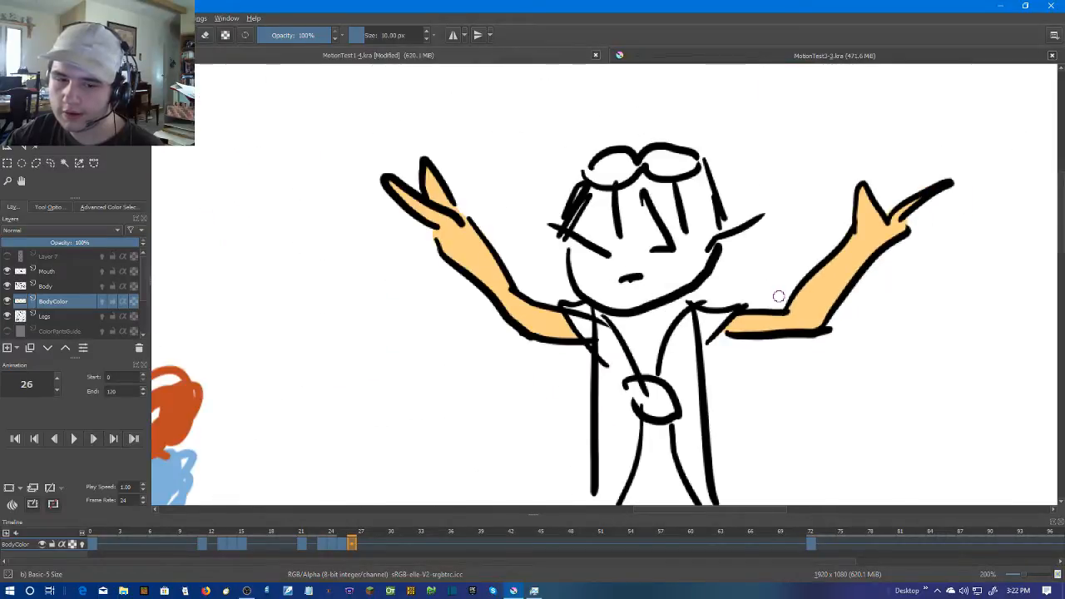
pyautogui.scroll(-3, 782, 296)
pyautogui.press('Right')
pyautogui.moveTo(877, 271); pyautogui.dragTo(863, 200)
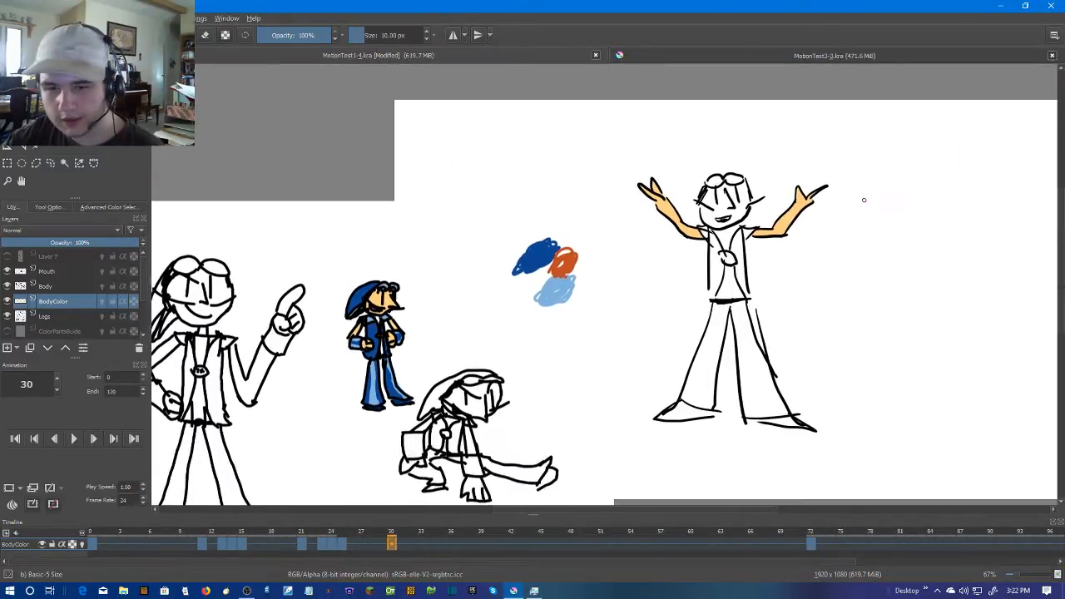
pyautogui.press('Left')
pyautogui.press('Left')
pyautogui.press('Left')
pyautogui.press('Left')
pyautogui.press('Left')
pyautogui.press('Left')
pyautogui.press('Left')
pyautogui.press('Left')
pyautogui.press('Left')
pyautogui.press('Left')
pyautogui.press('Left')
pyautogui.press('Left')
pyautogui.press('Left')
pyautogui.press('Left')
pyautogui.press('Left')
pyautogui.press('Left')
pyautogui.press('Left')
pyautogui.press('Left')
pyautogui.press('Left')
pyautogui.press('Left')
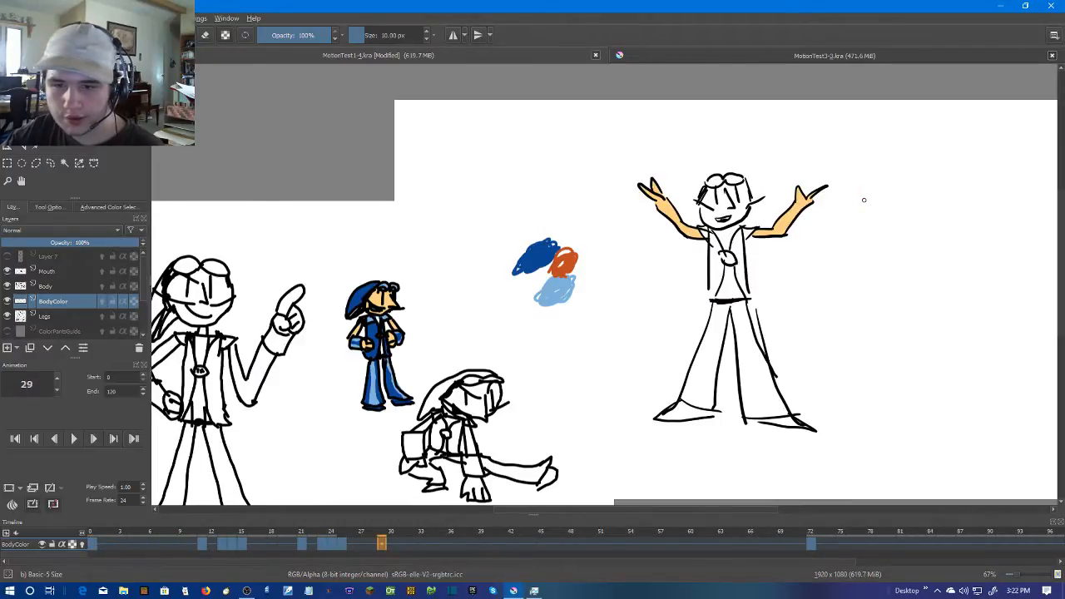
# Advance to frame 32 and create a blank frame there on the BodyColor layer
pyautogui.press('Right')
pyautogui.press('Right')
pyautogui.press('Right')
pyautogui.press('Left')
pyautogui.press('Left')
pyautogui.press('Right')
pyautogui.rightClick(411, 548)
pyautogui.click(428, 515)
# Hide the reference images that overlap the canvas and the character's outstretched arm
pyautogui.scroll(5, 727, 258)
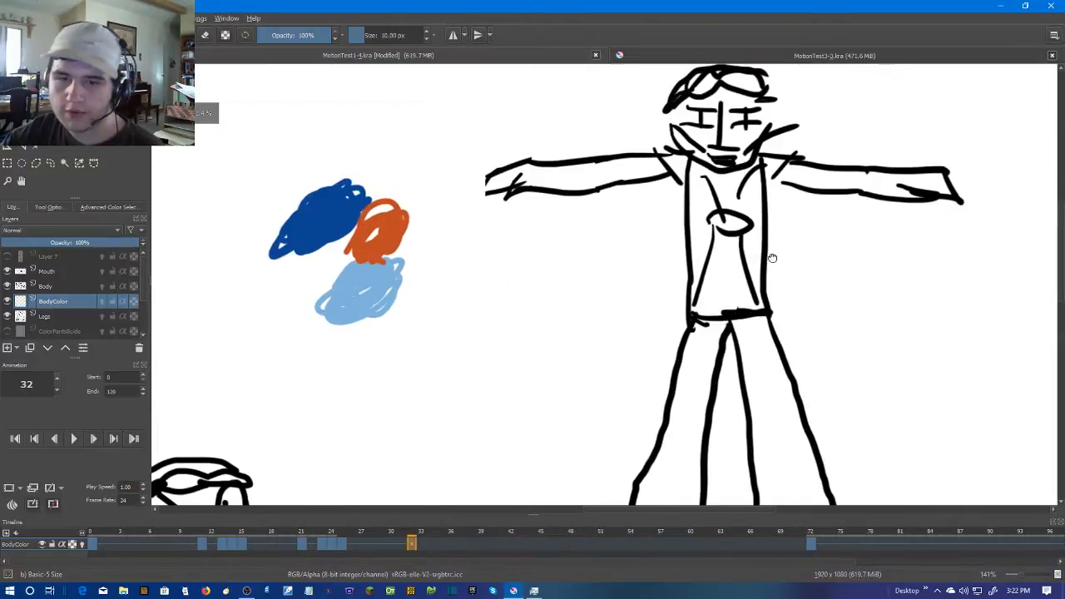
pyautogui.scroll(-2, 547, 220)
pyautogui.moveTo(547, 219); pyautogui.dragTo(775, 247)
pyautogui.moveTo(580, 249); pyautogui.dragTo(748, 223)
pyautogui.scroll(-1, 748, 223)
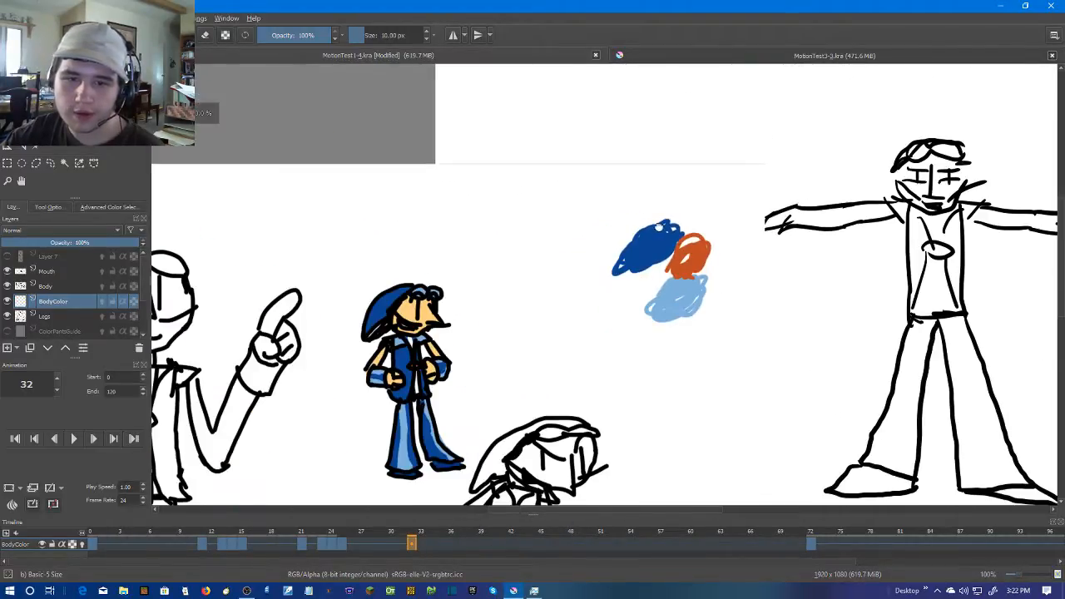
pyautogui.moveTo(618, 226); pyautogui.dragTo(705, 222)
pyautogui.click(146, 18)
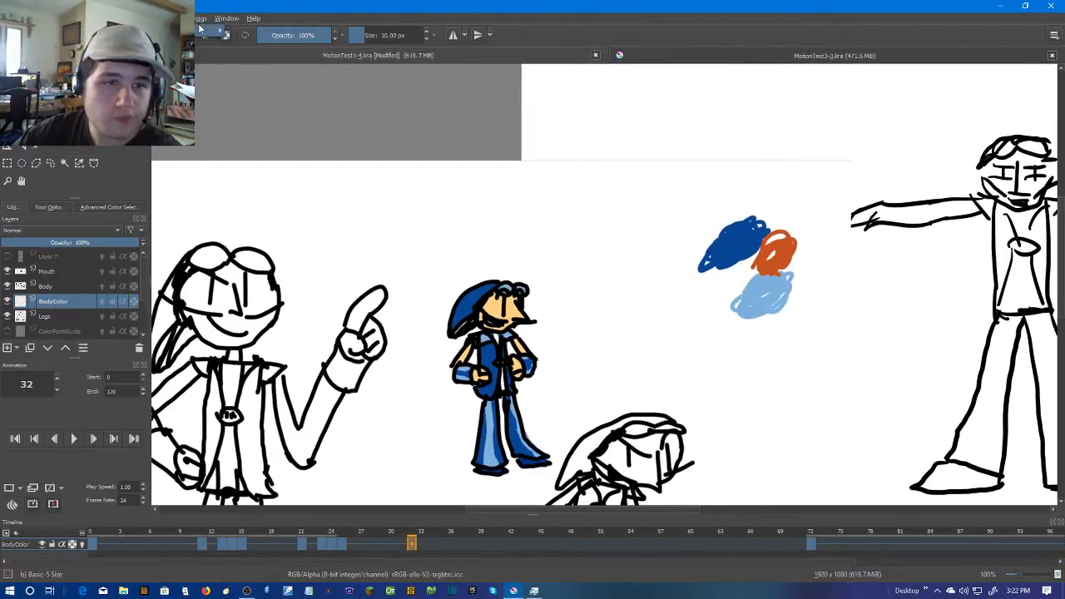
pyautogui.moveTo(208, 15)
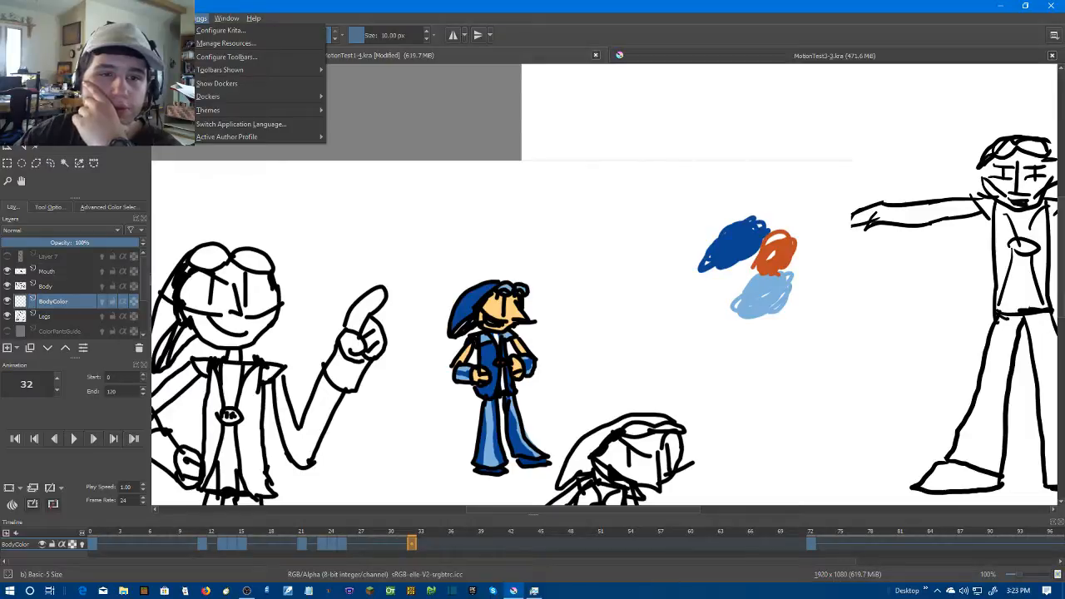
pyautogui.moveTo(148, 17)
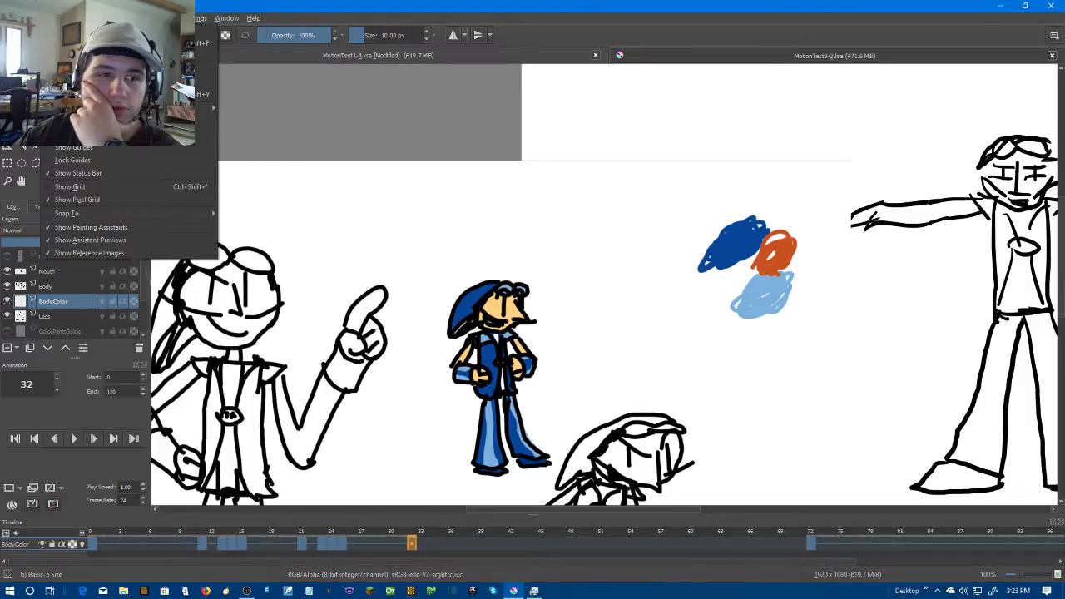
pyautogui.moveTo(51, 18)
pyautogui.click(124, 253)
pyautogui.moveTo(691, 200); pyautogui.dragTo(255, 205)
pyautogui.scroll(1, 453, 168)
pyautogui.scroll(-3, 453, 168)
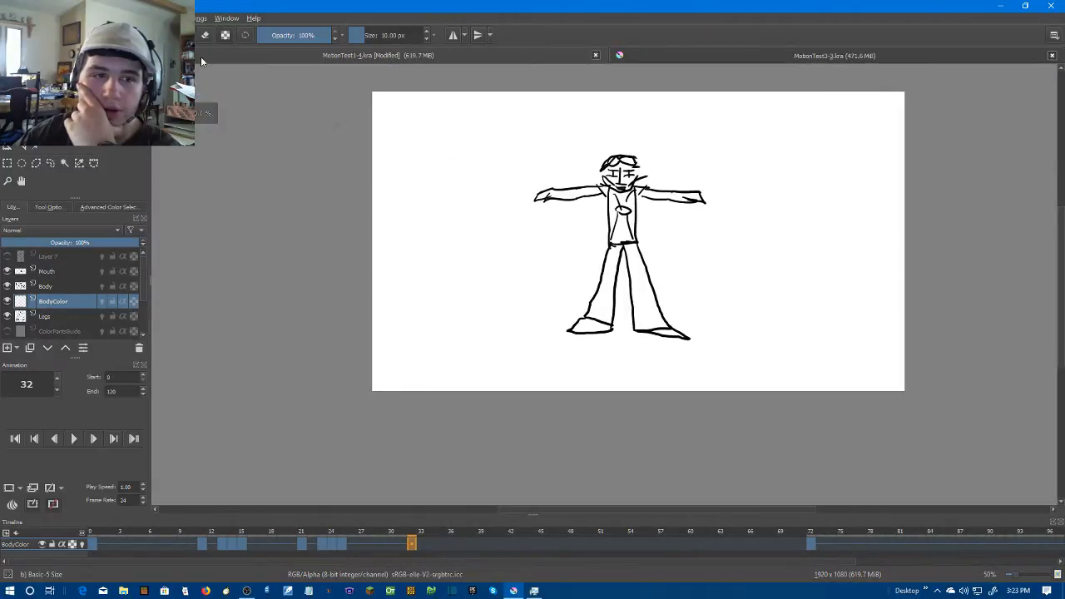
# Show the reference images again beside the canvas
pyautogui.click(74, 18)
pyautogui.moveTo(51, 18)
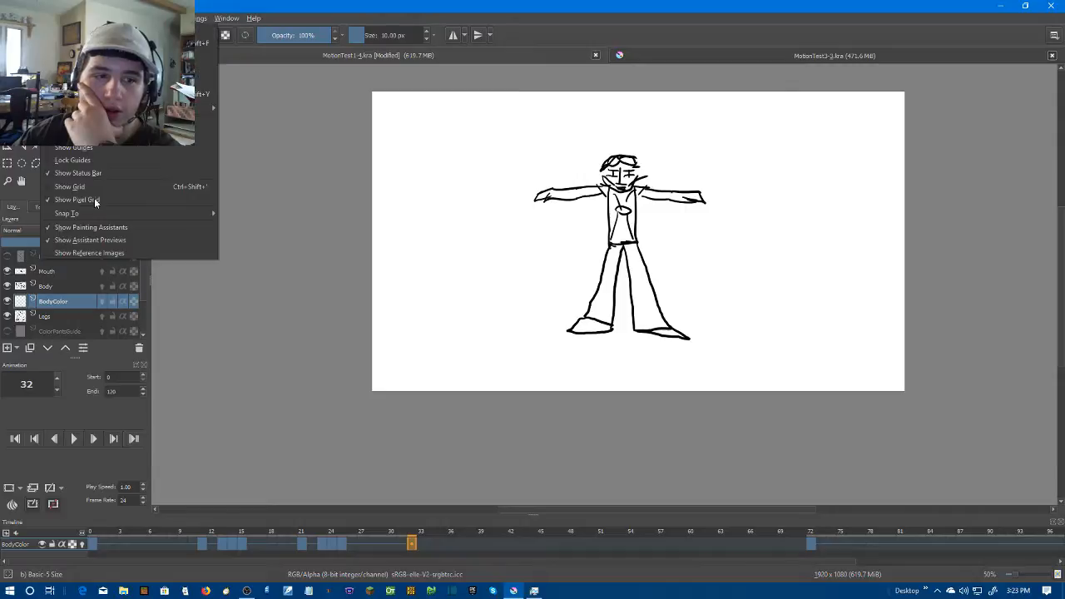
pyautogui.click(113, 254)
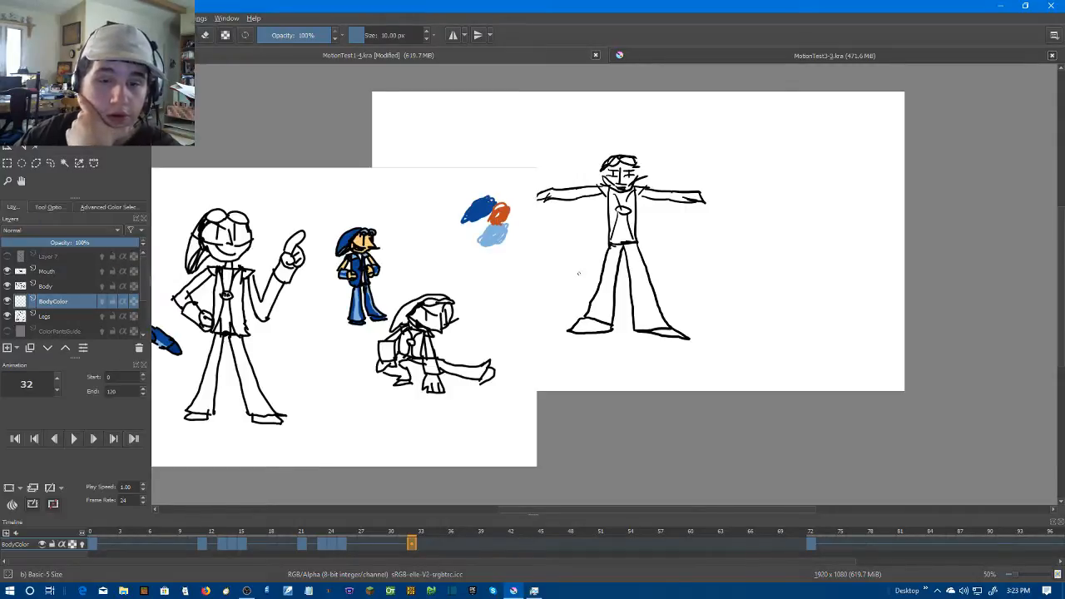
pyautogui.scroll(1, 535, 232)
pyautogui.moveTo(535, 232); pyautogui.dragTo(740, 237)
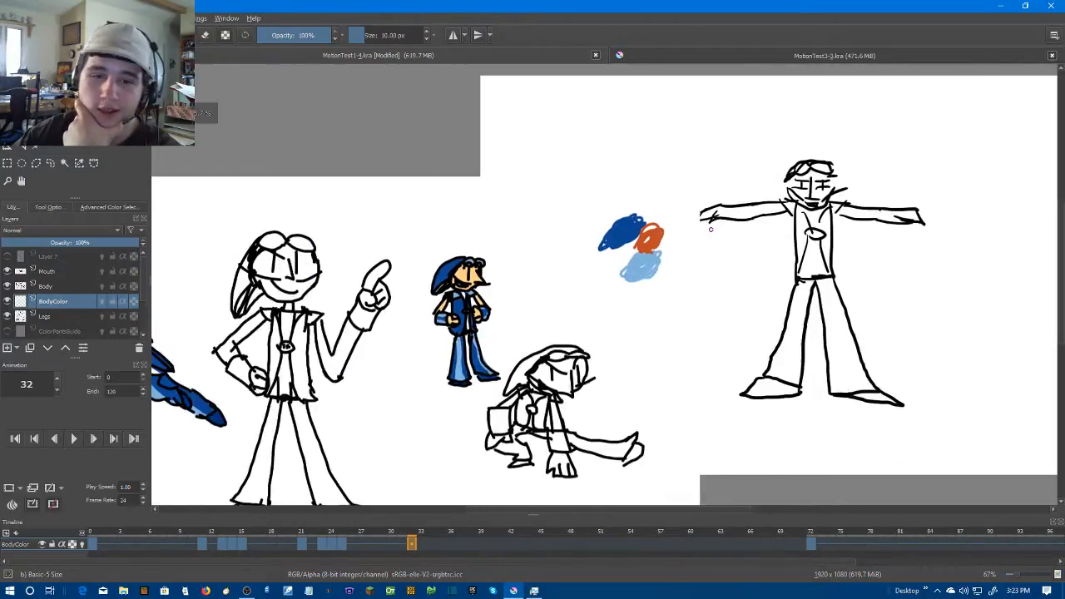
pyautogui.scroll(-2, 708, 229)
pyautogui.scroll(2, 431, 238)
pyautogui.rightClick(433, 231)
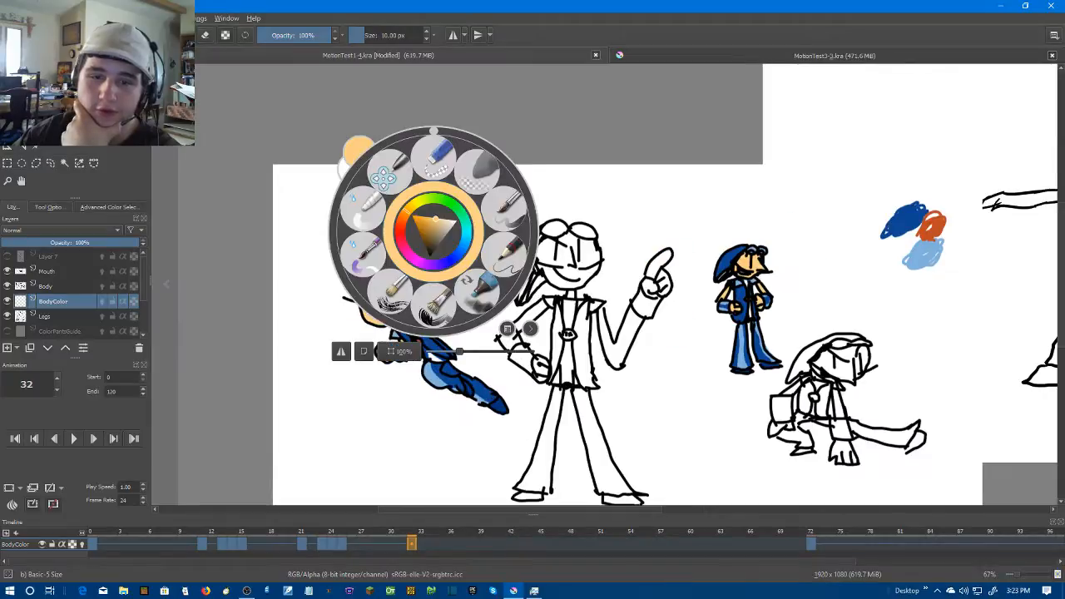
pyautogui.click(242, 97)
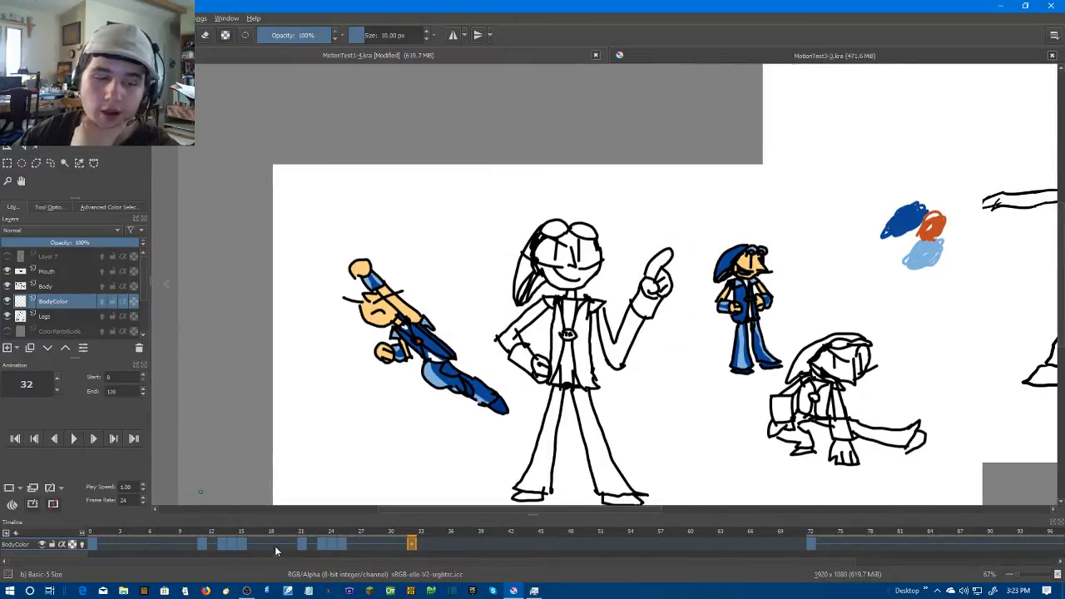
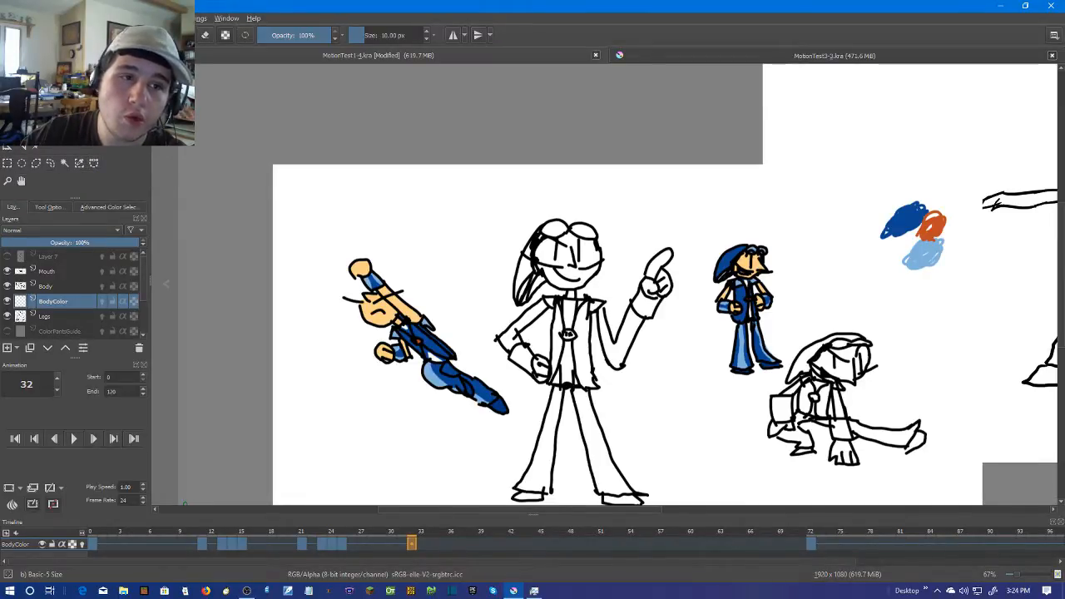
pyautogui.moveTo(123, 18)
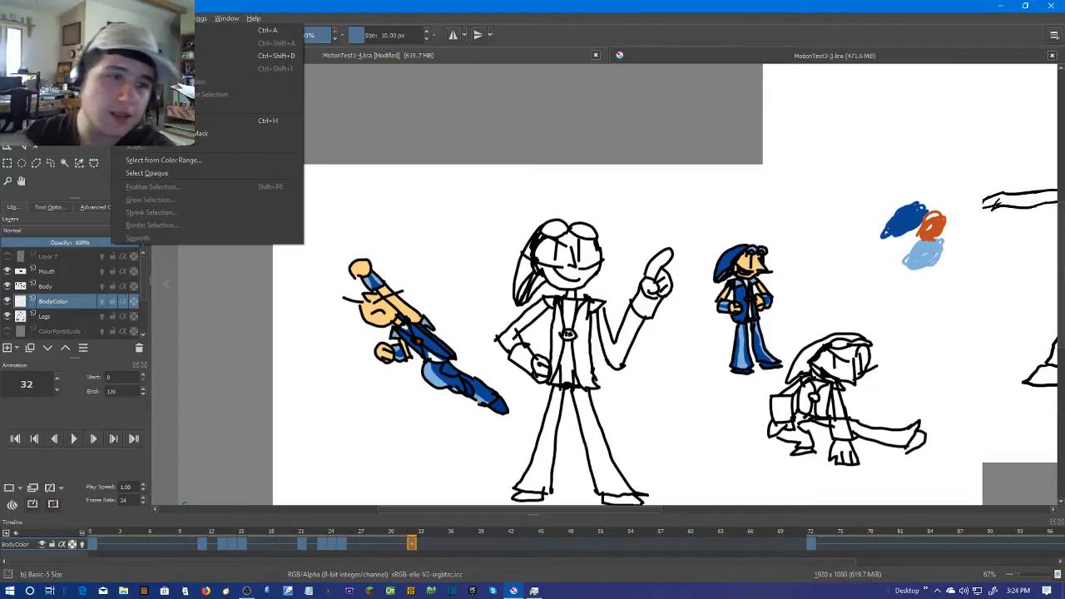
pyautogui.click(420, 5)
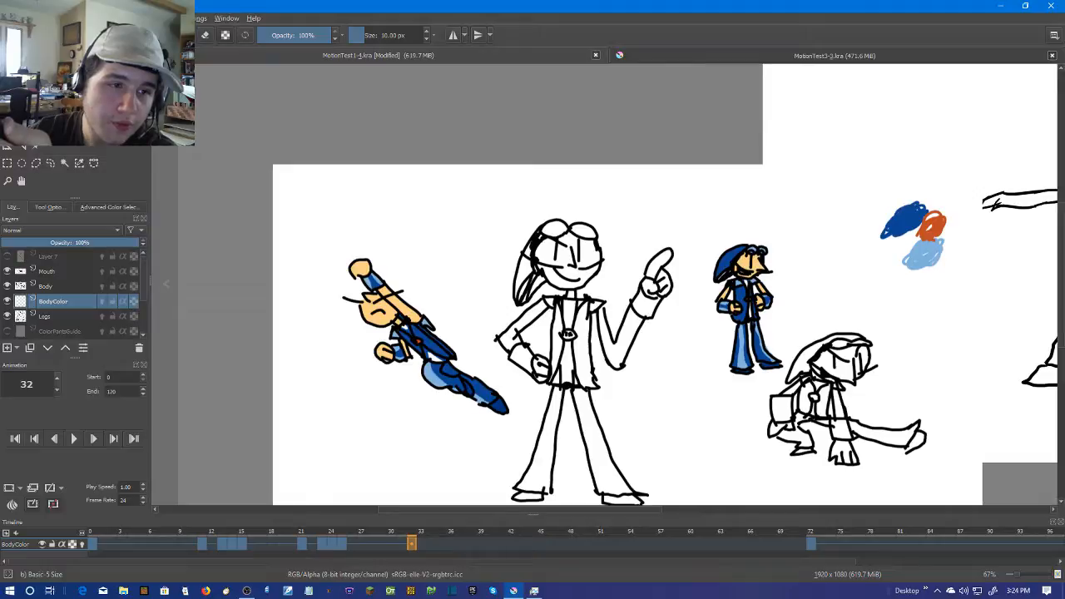
pyautogui.hotkey('ctrl', 't')
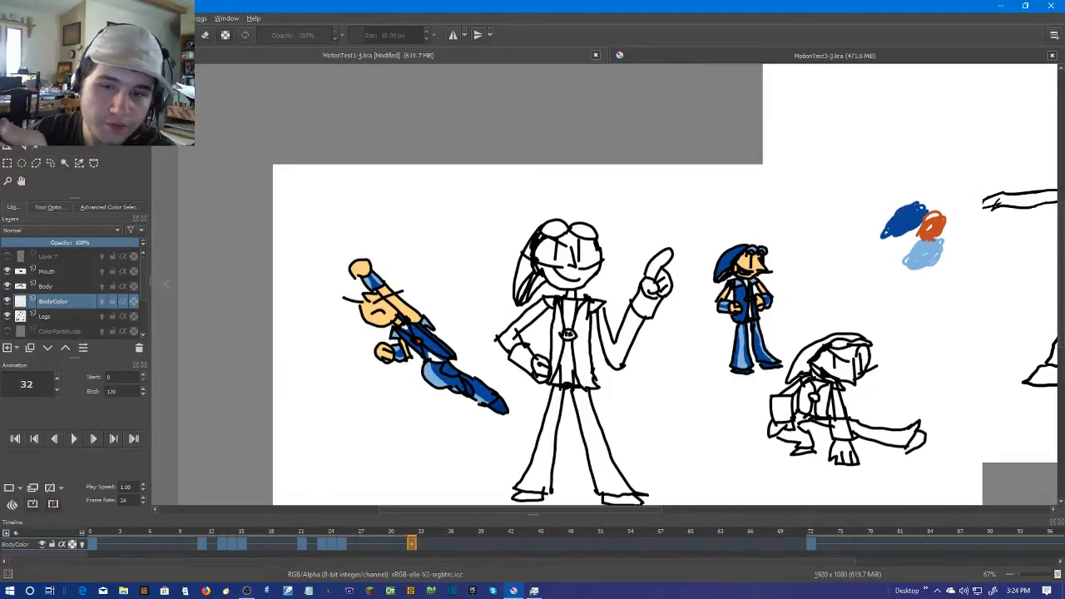
pyautogui.scroll(-2, 530, 280)
pyautogui.moveTo(686, 220); pyautogui.dragTo(553, 224)
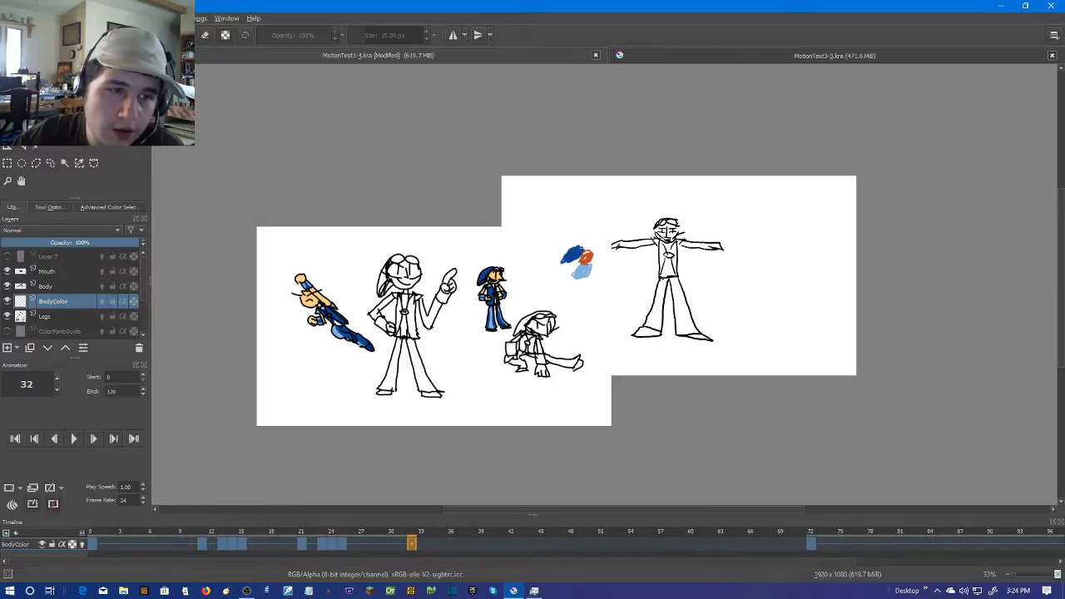
pyautogui.hotkey('ctrl', 't')
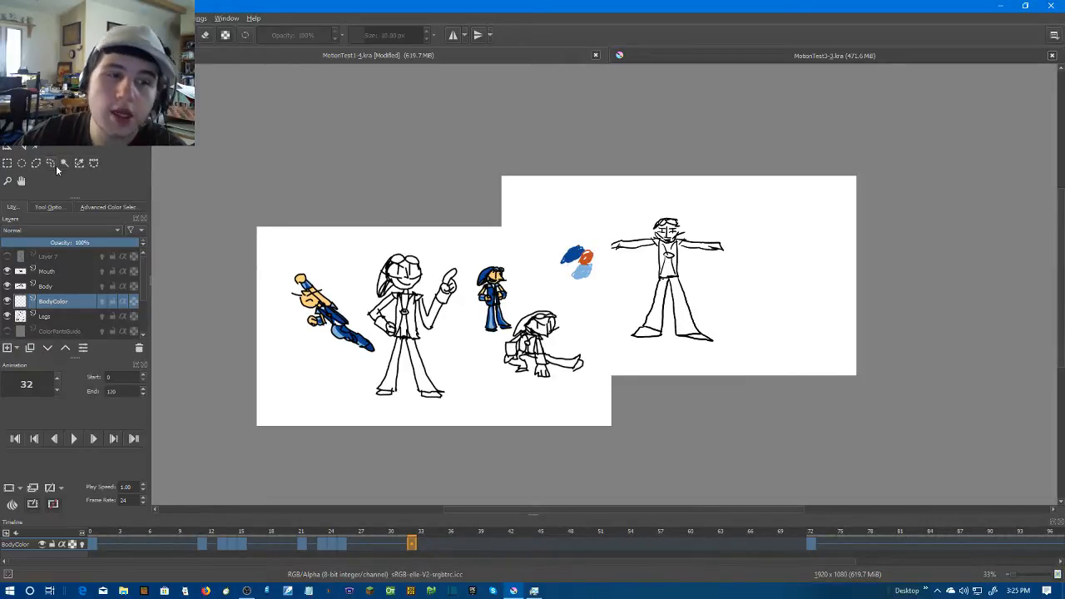
pyautogui.click(46, 207)
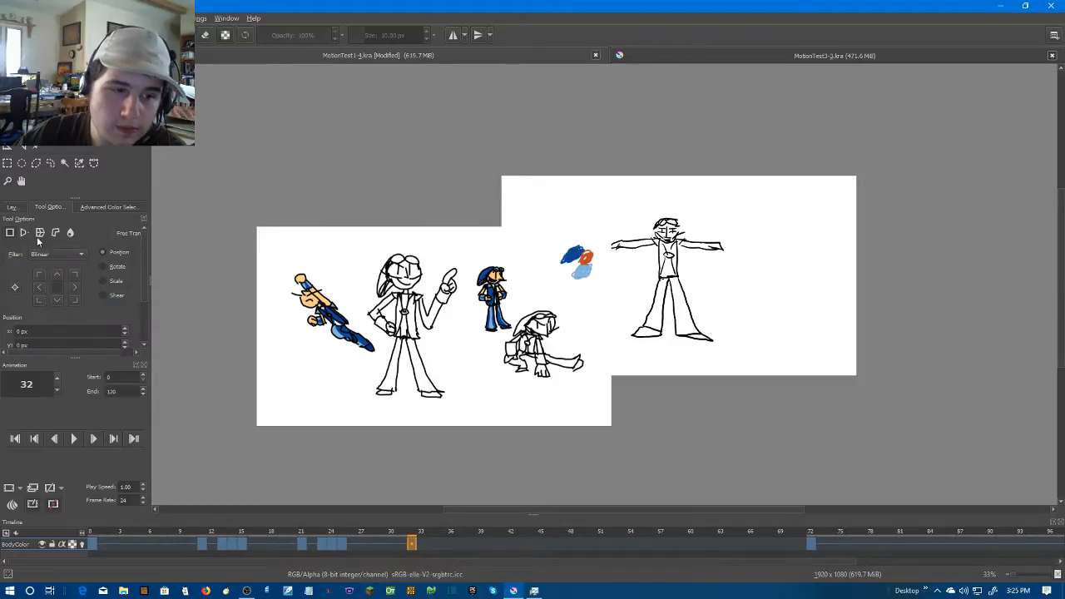
pyautogui.scroll(-1, 57, 250)
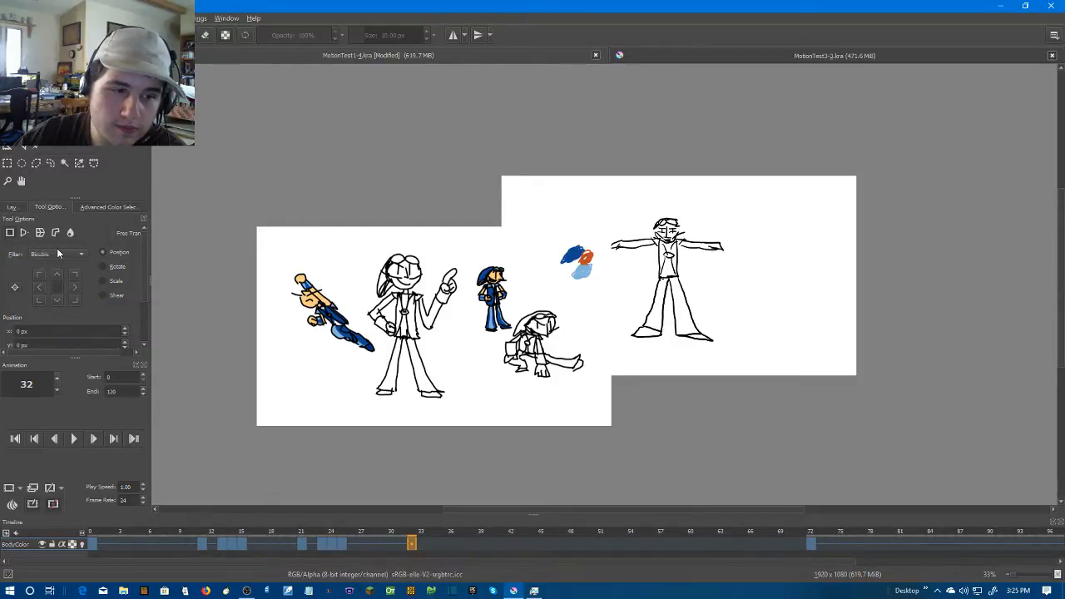
pyautogui.click(12, 208)
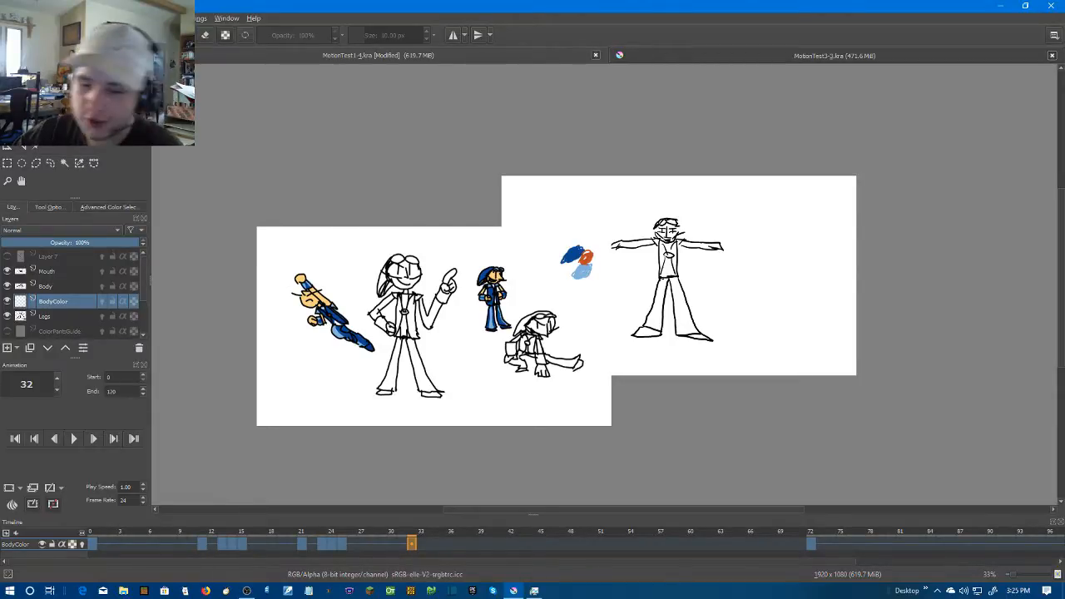
# Compare frame 31 with frame 32, return to frame 32 and hide the reference images
pyautogui.click(401, 544)
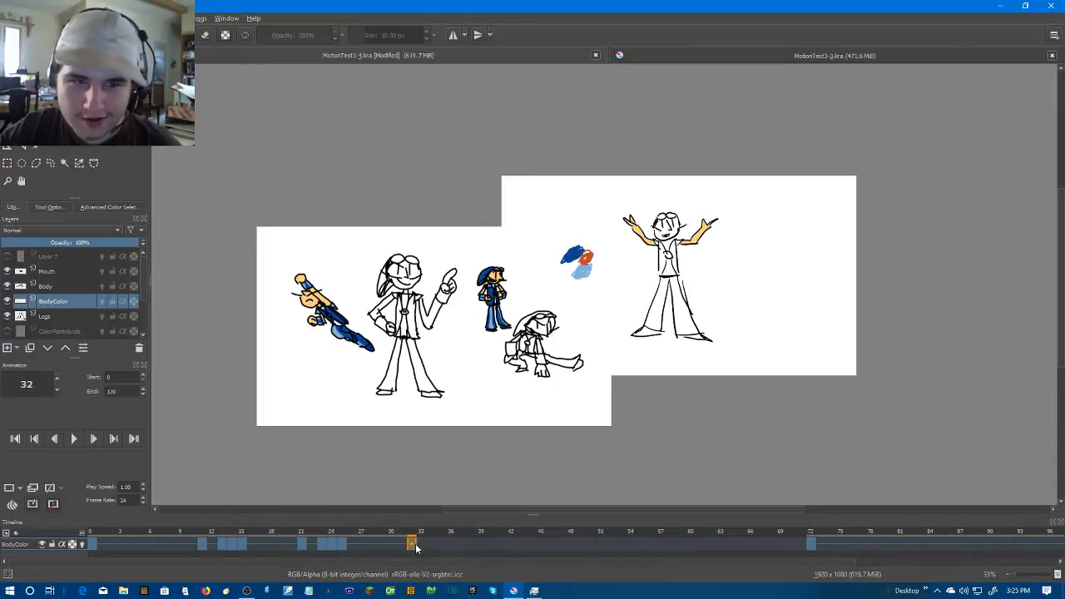
pyautogui.click(415, 546)
pyautogui.scroll(1, 422, 301)
pyautogui.moveTo(518, 195); pyautogui.dragTo(311, 227)
pyautogui.scroll(2, 311, 225)
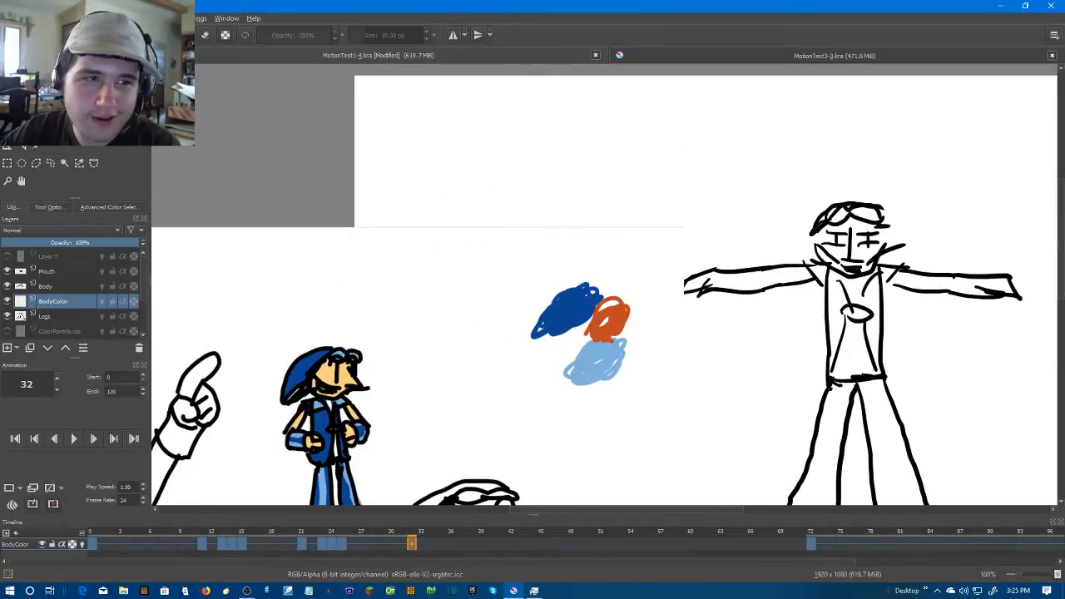
pyautogui.click(29, 19)
pyautogui.moveTo(49, 18)
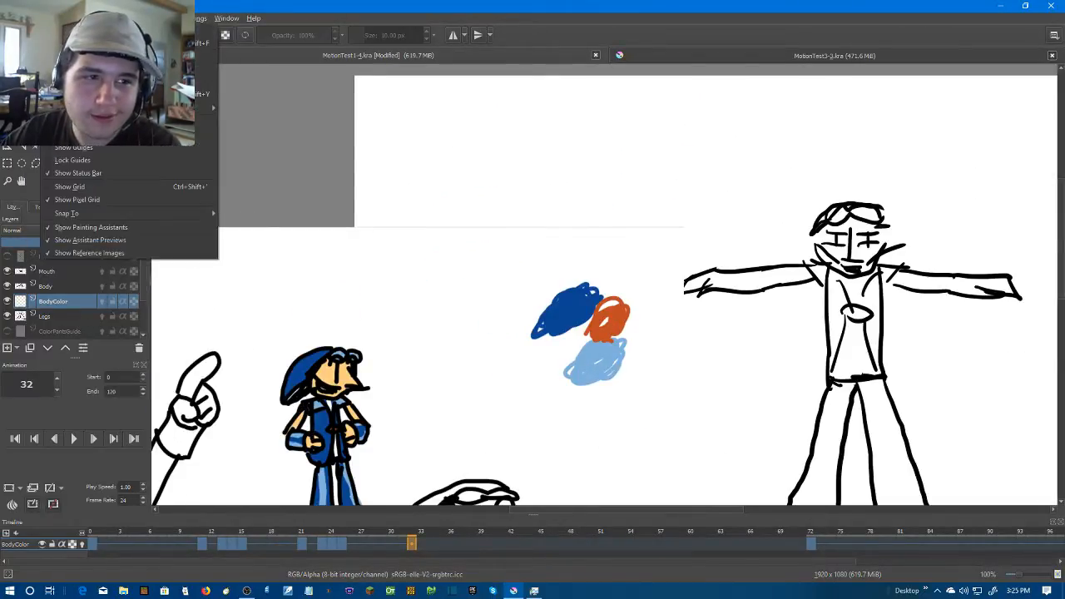
pyautogui.click(109, 253)
# Paint the left-hand outstretched arm and hand on frame 32 in skin colour, enlarging the brush to 15 px for the inside
pyautogui.moveTo(675, 188); pyautogui.dragTo(376, 166)
pyautogui.scroll(3, 497, 273)
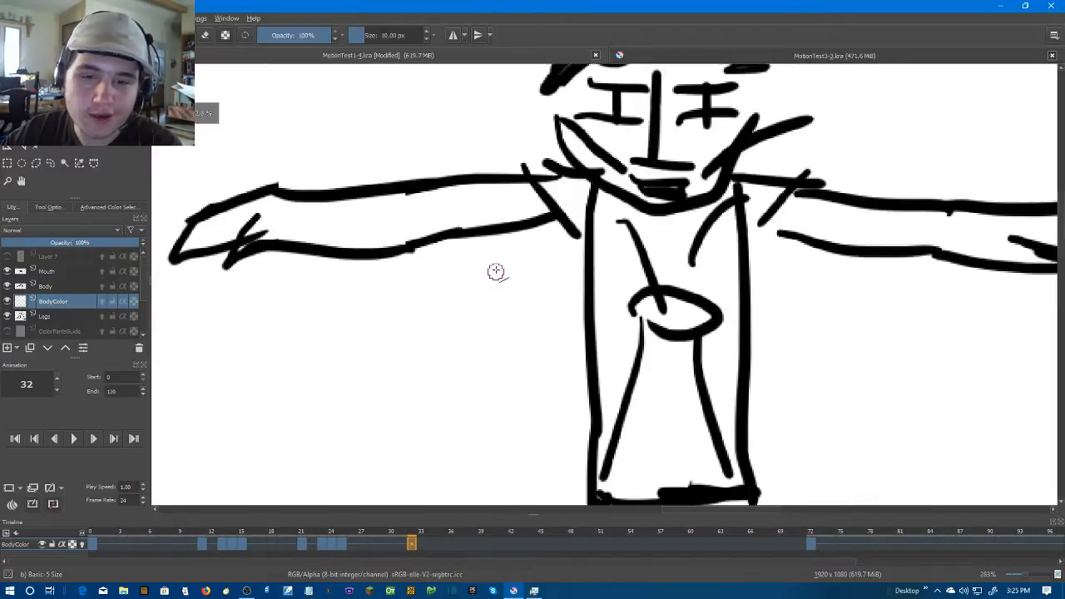
pyautogui.scroll(-3, 496, 273)
pyautogui.scroll(3, 437, 224)
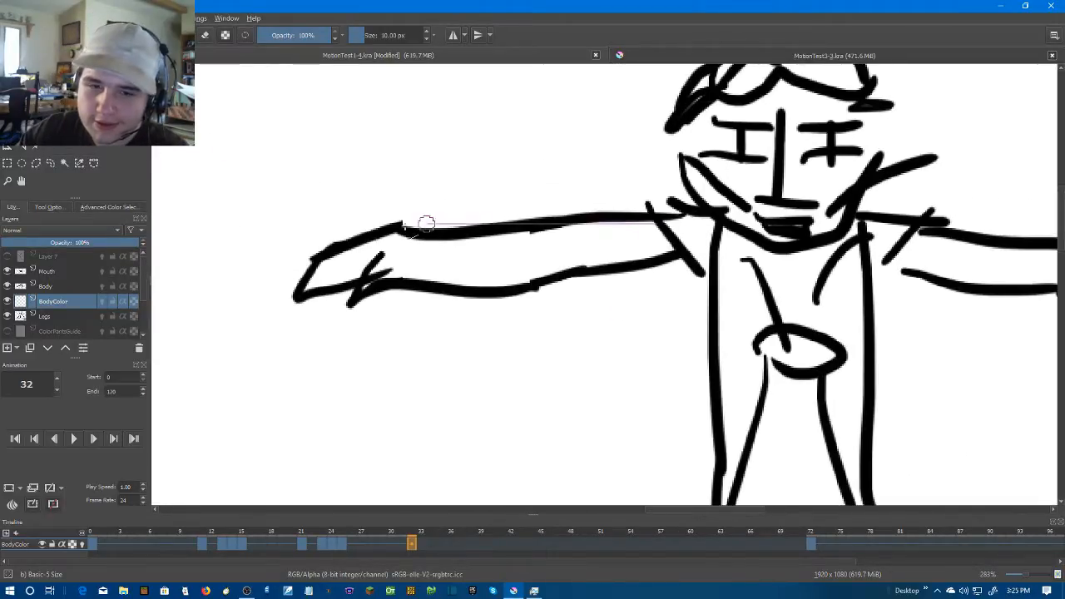
pyautogui.keyDown('shift'); pyautogui.click(397, 240); pyautogui.keyUp('shift')
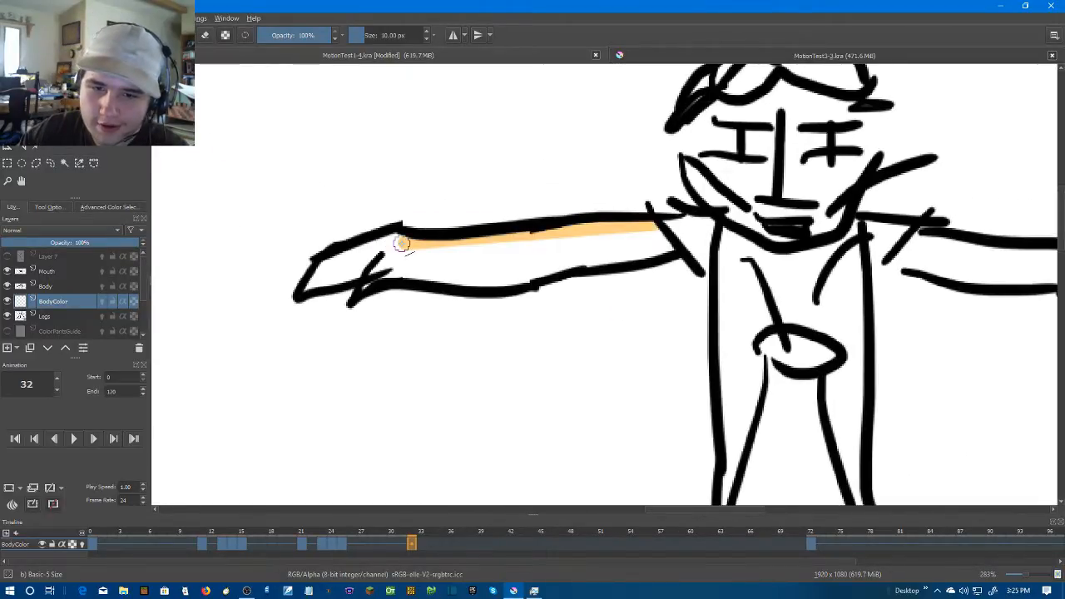
pyautogui.keyDown('shift'); pyautogui.click(308, 276); pyautogui.keyUp('shift')
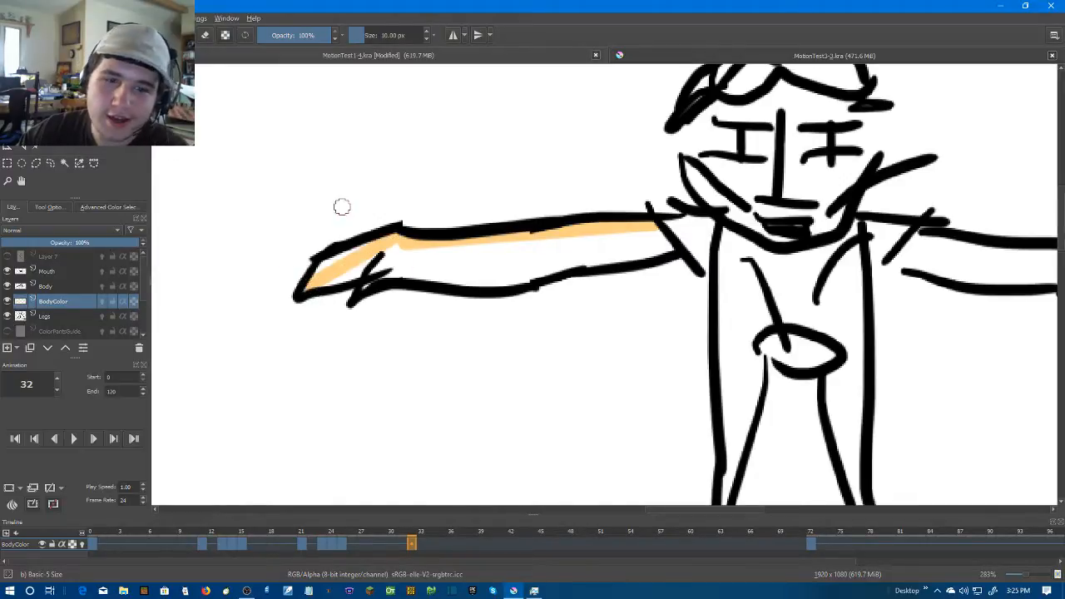
pyautogui.moveTo(387, 248)
pyautogui.mouseDown()
pyautogui.moveTo(345, 254)
pyautogui.moveTo(301, 283)
pyautogui.moveTo(378, 270)
pyautogui.moveTo(362, 287)
pyautogui.mouseUp()
pyautogui.moveTo(674, 250)
pyautogui.mouseDown()
pyautogui.moveTo(516, 280)
pyautogui.moveTo(374, 271)
pyautogui.moveTo(466, 277)
pyautogui.moveTo(464, 287)
pyautogui.moveTo(364, 263)
pyautogui.moveTo(415, 250)
pyautogui.moveTo(362, 262)
pyautogui.moveTo(659, 246)
pyautogui.mouseUp()
pyautogui.click(427, 34)
pyautogui.moveTo(416, 255)
pyautogui.mouseDown()
pyautogui.moveTo(664, 237)
pyautogui.moveTo(440, 271)
pyautogui.mouseUp()
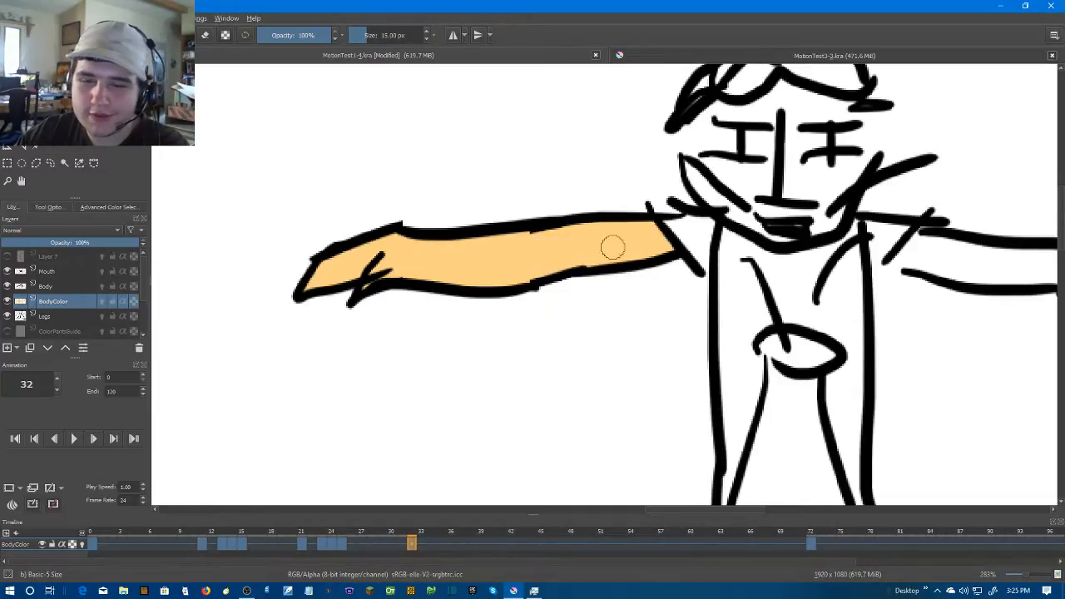
# Paint the right-hand outstretched arm and hand on frame 32 in skin colour, undoing the stray strokes
pyautogui.moveTo(726, 226); pyautogui.dragTo(283, 243)
pyautogui.moveTo(456, 272)
pyautogui.mouseDown()
pyautogui.moveTo(556, 301)
pyautogui.moveTo(613, 299)
pyautogui.mouseUp()
pyautogui.hotkey('ctrl', 'z')
pyautogui.hotkey('ctrl', 'z')
pyautogui.moveTo(455, 275)
pyautogui.mouseDown()
pyautogui.moveTo(731, 310)
pyautogui.moveTo(778, 297)
pyautogui.moveTo(790, 307)
pyautogui.moveTo(771, 297)
pyautogui.moveTo(769, 276)
pyautogui.moveTo(469, 261)
pyautogui.moveTo(545, 281)
pyautogui.moveTo(730, 282)
pyautogui.moveTo(752, 294)
pyautogui.moveTo(644, 298)
pyautogui.mouseUp()
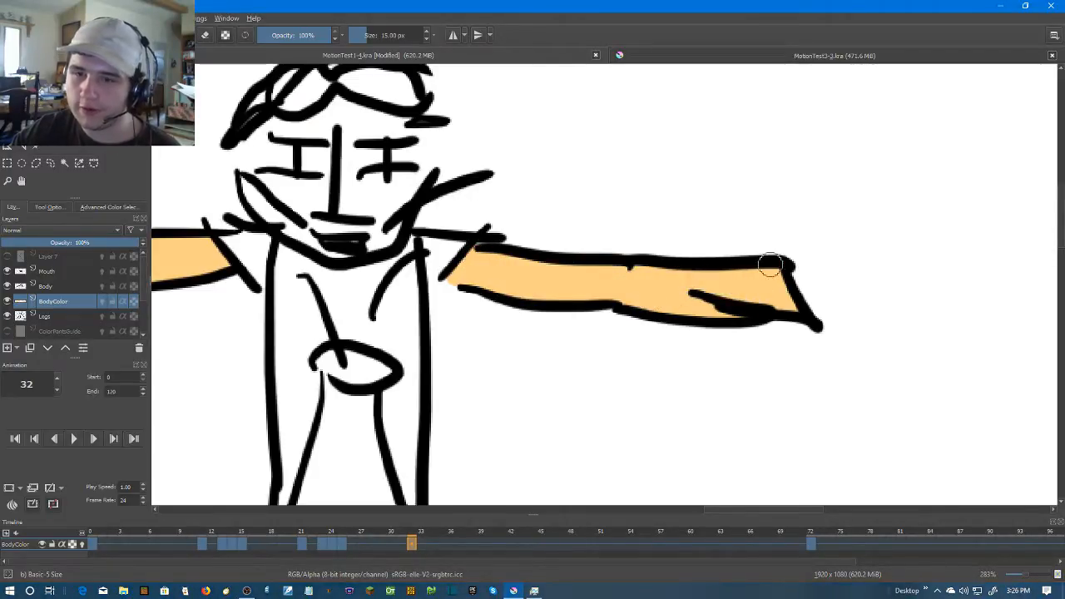
pyautogui.scroll(-2, 768, 264)
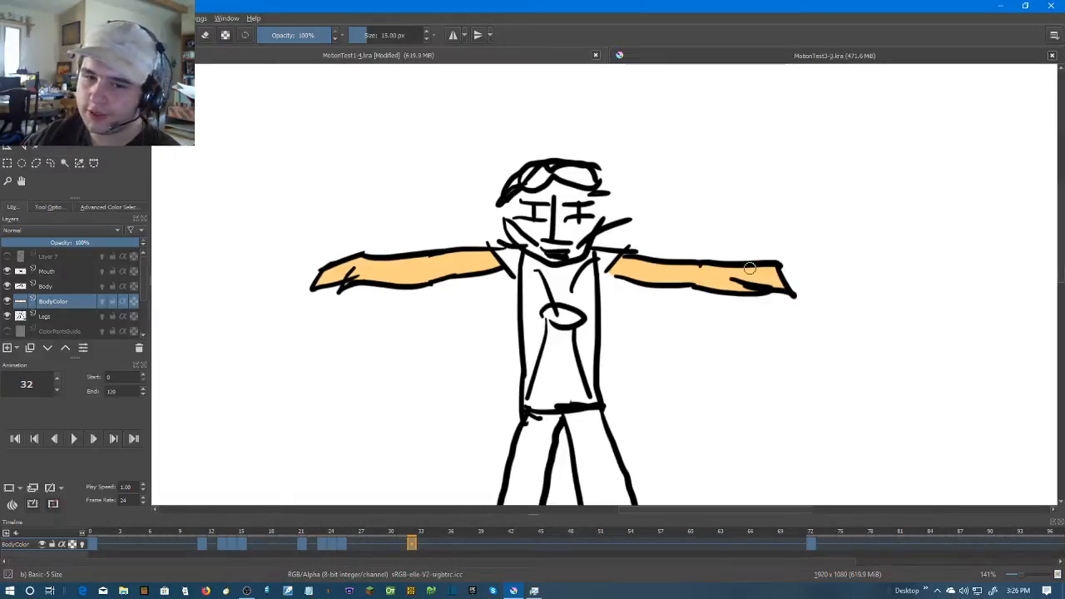
pyautogui.scroll(-2, 721, 267)
pyautogui.scroll(1, 716, 272)
# Advance to frame 35, where the arms drop, and create a blank frame there on the BodyColor layer
pyautogui.press('Right')
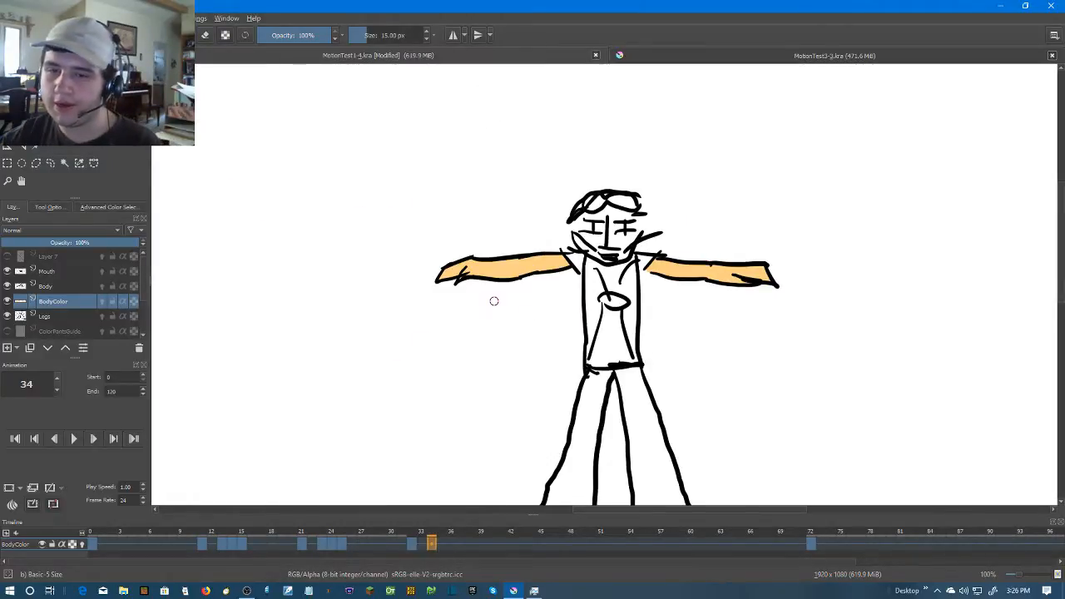
pyautogui.press('Right')
pyautogui.press('Right')
pyautogui.press('Left')
pyautogui.press('Right')
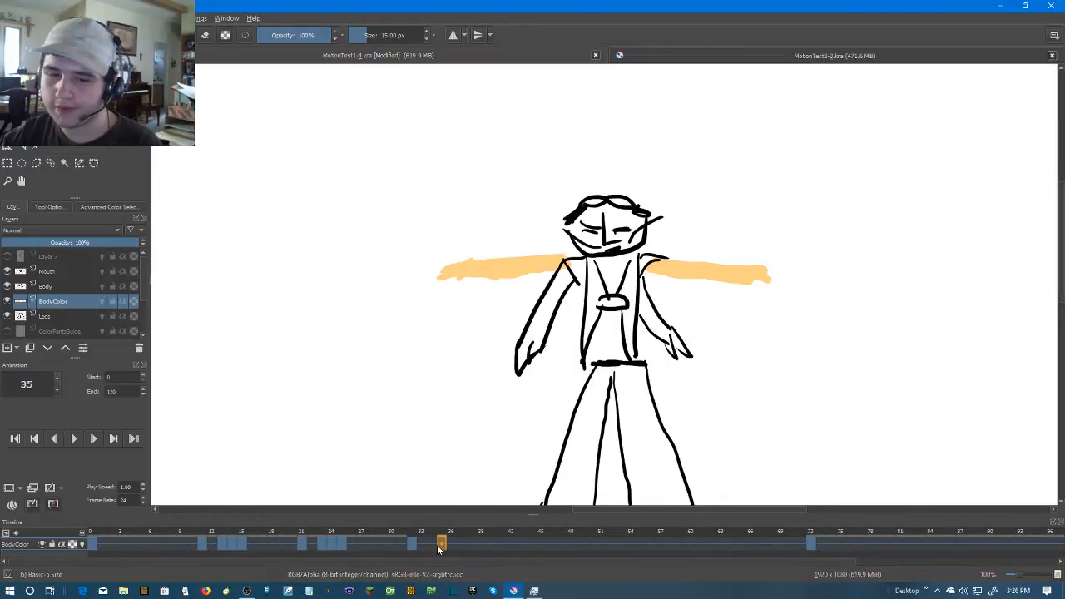
pyautogui.rightClick(438, 549)
pyautogui.click(499, 506)
# Fill the left-hand lowered arm and hand on frame 35 with skin colour
pyautogui.scroll(2, 539, 385)
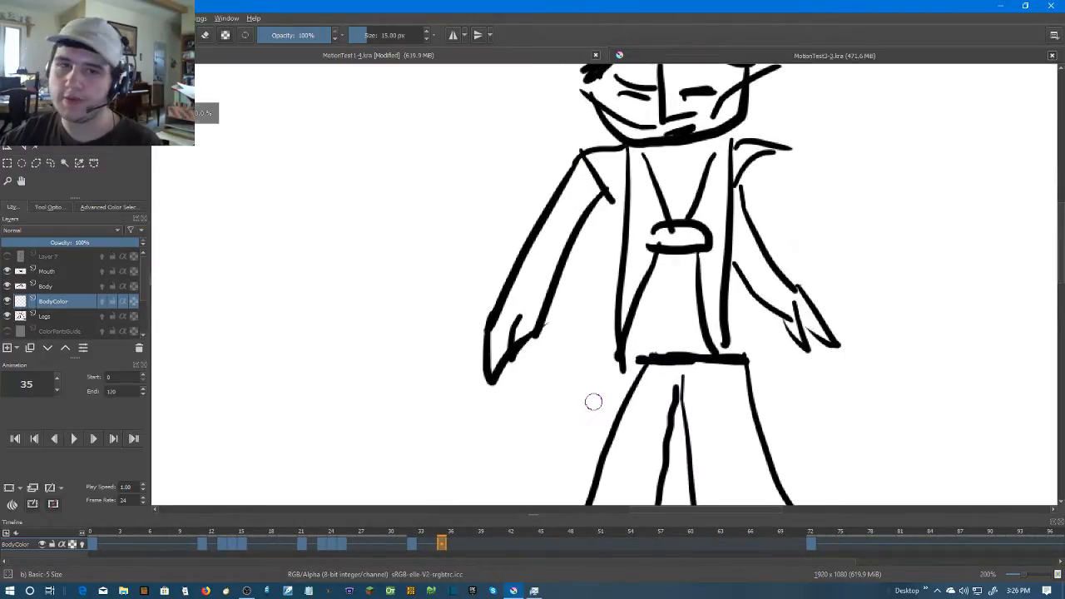
pyautogui.scroll(2, 566, 313)
pyautogui.moveTo(497, 314)
pyautogui.mouseDown()
pyautogui.moveTo(486, 397)
pyautogui.moveTo(503, 341)
pyautogui.moveTo(517, 349)
pyautogui.moveTo(514, 316)
pyautogui.moveTo(480, 405)
pyautogui.moveTo(500, 323)
pyautogui.moveTo(554, 228)
pyautogui.moveTo(529, 247)
pyautogui.moveTo(592, 160)
pyautogui.mouseUp()
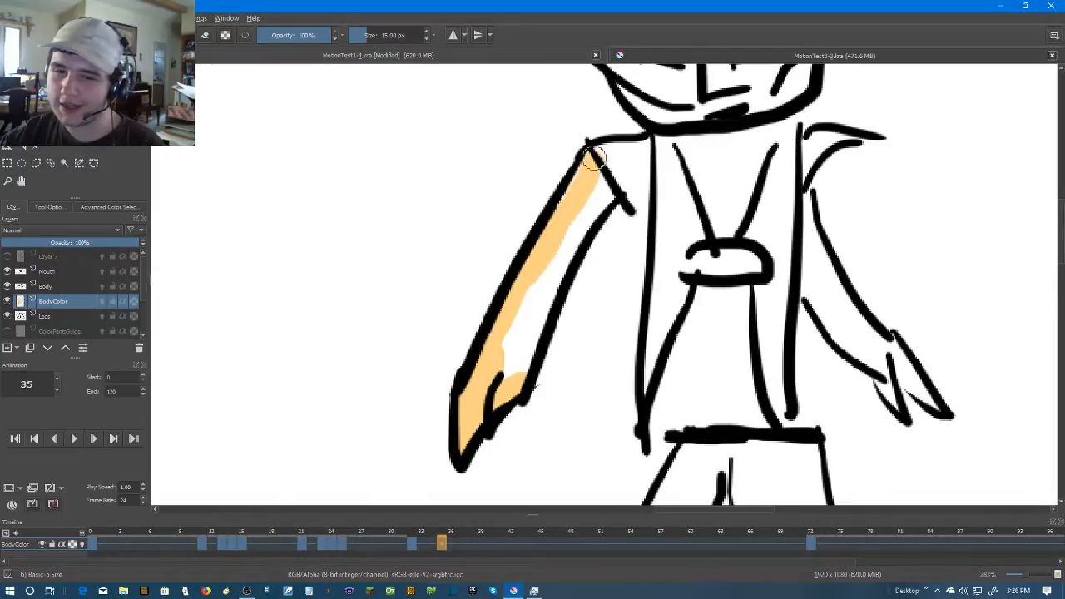
pyautogui.moveTo(578, 181)
pyautogui.mouseDown()
pyautogui.moveTo(607, 194)
pyautogui.moveTo(565, 263)
pyautogui.moveTo(518, 383)
pyautogui.moveTo(496, 390)
pyautogui.moveTo(492, 363)
pyautogui.moveTo(482, 366)
pyautogui.moveTo(490, 346)
pyautogui.moveTo(560, 208)
pyautogui.moveTo(581, 195)
pyautogui.moveTo(502, 374)
pyautogui.mouseUp()
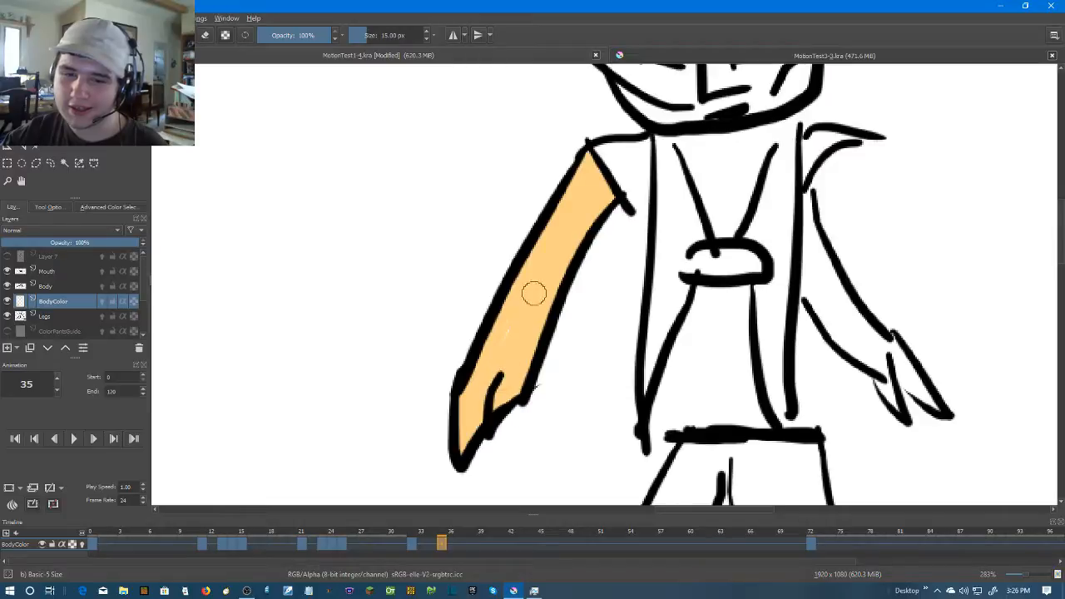
# Paint the right-hand lowered arm and its fingers on frame 35 in skin colour, redoing misplaced strokes and using a 10 px brush for details
pyautogui.moveTo(845, 259)
pyautogui.mouseDown()
pyautogui.moveTo(685, 285)
pyautogui.moveTo(765, 391)
pyautogui.moveTo(791, 389)
pyautogui.moveTo(756, 357)
pyautogui.moveTo(796, 391)
pyautogui.mouseUp()
pyautogui.moveTo(770, 354)
pyautogui.mouseDown()
pyautogui.moveTo(712, 285)
pyautogui.moveTo(685, 219)
pyautogui.moveTo(692, 209)
pyautogui.moveTo(700, 289)
pyautogui.moveTo(690, 226)
pyautogui.mouseUp()
pyautogui.hotkey('ctrl', 'z')
pyautogui.hotkey('ctrl', 'z')
pyautogui.moveTo(701, 264)
pyautogui.mouseDown()
pyautogui.moveTo(758, 356)
pyautogui.moveTo(806, 401)
pyautogui.mouseUp()
pyautogui.moveTo(781, 356); pyautogui.dragTo(706, 305)
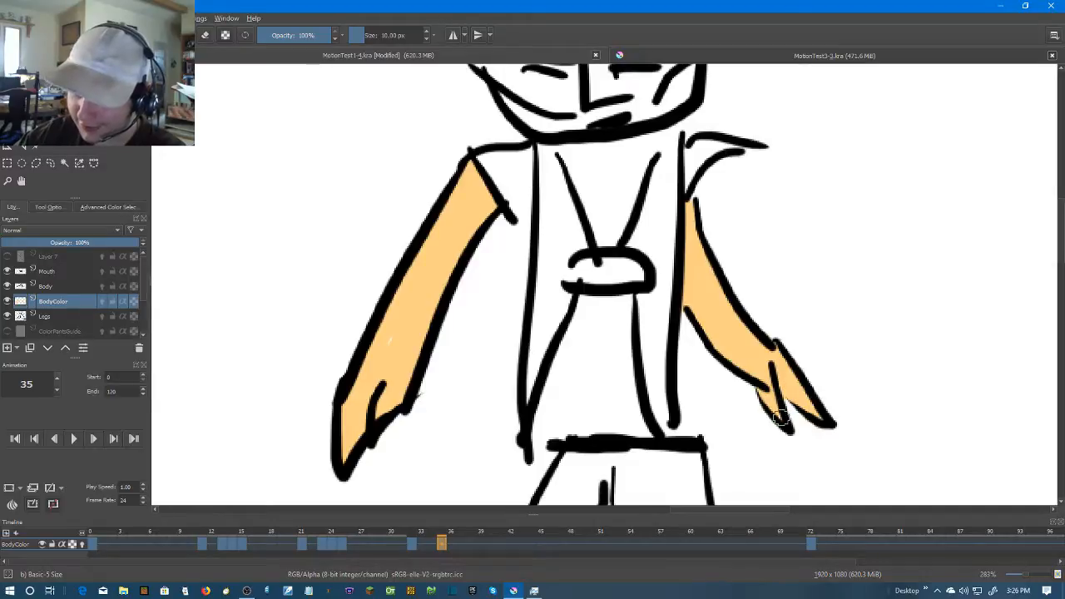
# Advance to frame 37 and create a blank frame there on the BodyColor layer
pyautogui.scroll(-2, 877, 391)
pyautogui.moveTo(880, 359); pyautogui.dragTo(763, 313)
pyautogui.scroll(2, 689, 147)
pyautogui.scroll(-5, 690, 147)
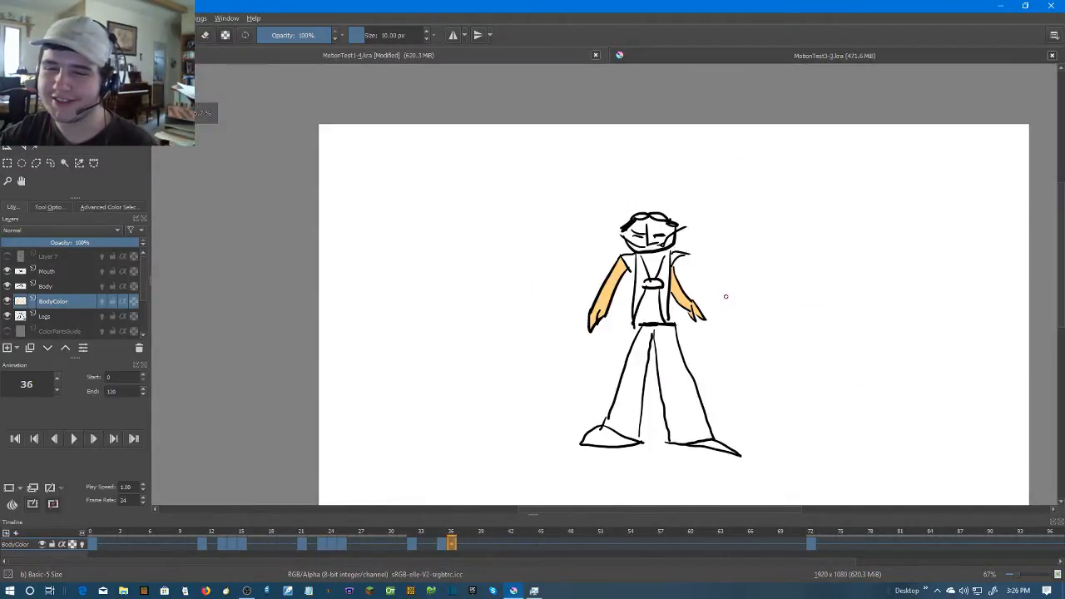
pyautogui.press('.')
pyautogui.press(',')
pyautogui.press('.')
pyautogui.rightClick(462, 545)
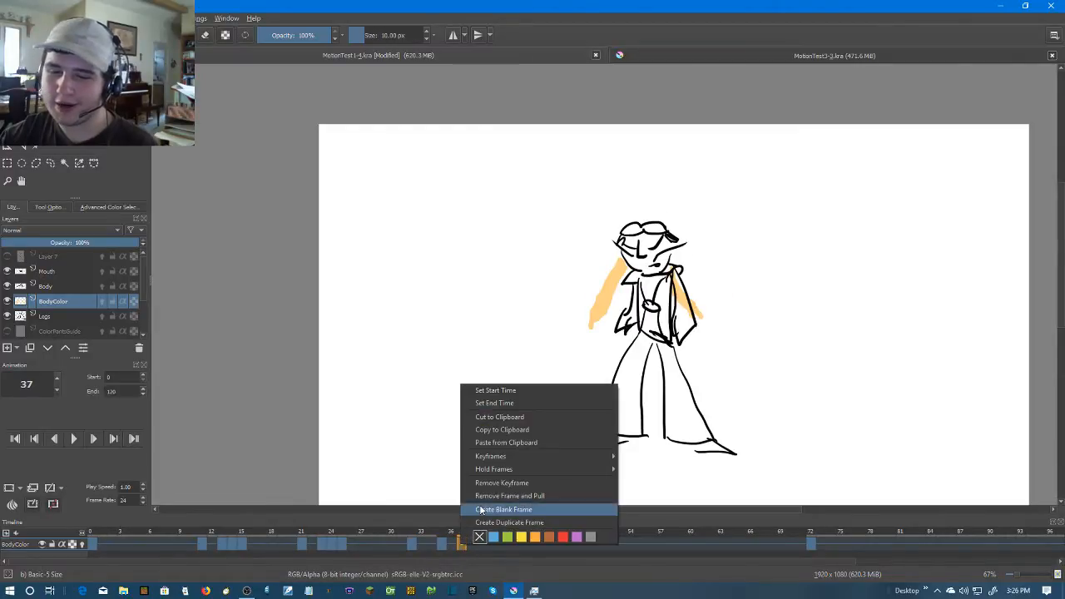
pyautogui.click(481, 509)
# Paint the left-hand arm and hand beside the vest on frame 37 in skin colour
pyautogui.scroll(5, 599, 340)
pyautogui.moveTo(597, 244); pyautogui.dragTo(577, 285)
pyautogui.moveTo(598, 242)
pyautogui.mouseDown()
pyautogui.moveTo(610, 294)
pyautogui.moveTo(614, 272)
pyautogui.moveTo(593, 287)
pyautogui.moveTo(589, 279)
pyautogui.moveTo(630, 223)
pyautogui.moveTo(644, 120)
pyautogui.mouseUp()
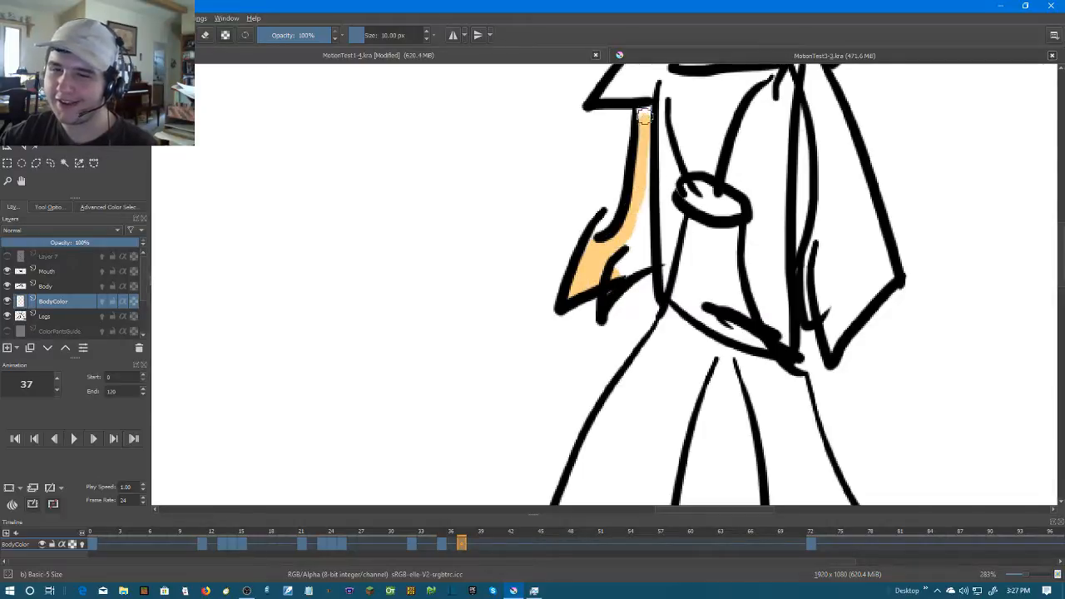
pyautogui.moveTo(644, 180); pyautogui.dragTo(631, 270)
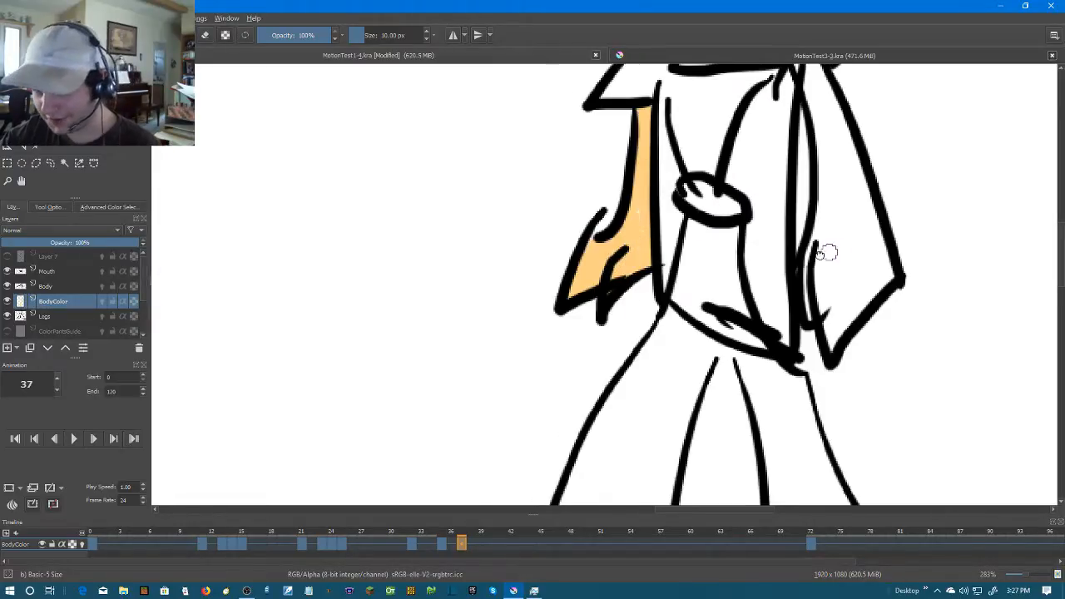
# Paint the bent right-hand arm on frame 37 along its outline, then fill its inside with a 20 px brush
pyautogui.moveTo(833, 251); pyautogui.dragTo(647, 280)
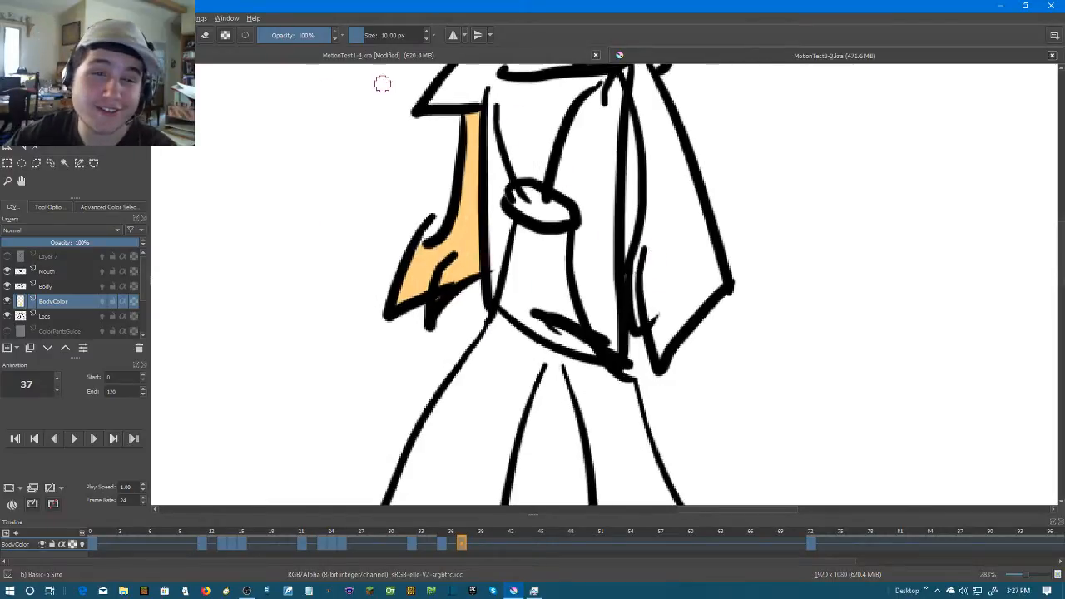
pyautogui.moveTo(641, 323)
pyautogui.mouseDown()
pyautogui.moveTo(639, 255)
pyautogui.moveTo(666, 351)
pyautogui.mouseUp()
pyautogui.moveTo(686, 295)
pyautogui.mouseDown()
pyautogui.moveTo(689, 327)
pyautogui.moveTo(630, 387)
pyautogui.mouseUp()
pyautogui.moveTo(640, 313); pyautogui.dragTo(632, 382)
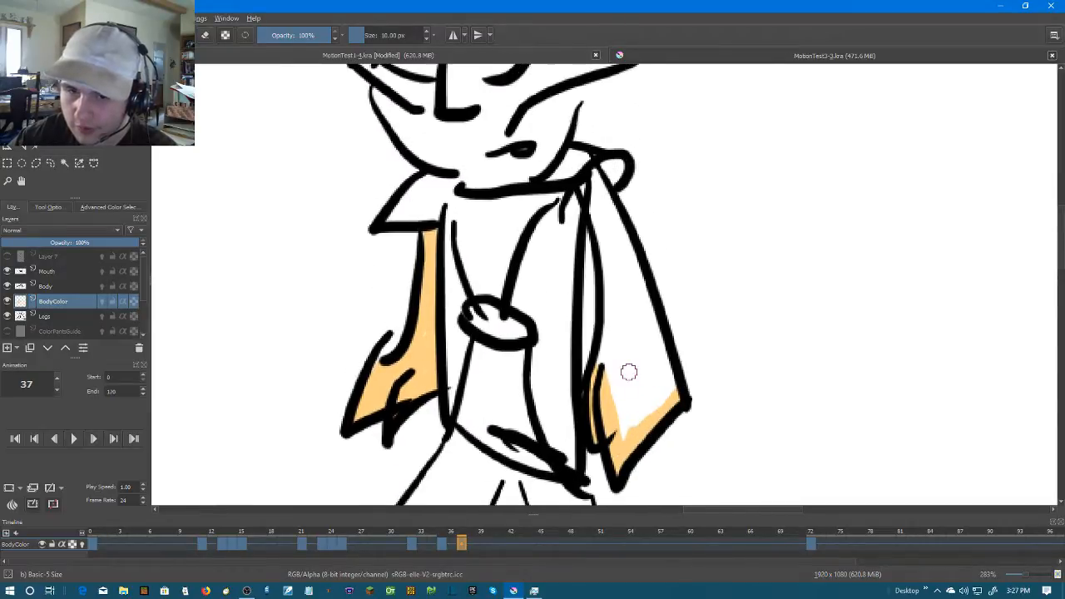
pyautogui.moveTo(597, 207)
pyautogui.mouseDown()
pyautogui.moveTo(610, 307)
pyautogui.moveTo(602, 372)
pyautogui.moveTo(610, 354)
pyautogui.moveTo(627, 430)
pyautogui.moveTo(667, 393)
pyautogui.mouseUp()
pyautogui.moveTo(596, 175)
pyautogui.mouseDown()
pyautogui.moveTo(671, 385)
pyautogui.moveTo(609, 212)
pyautogui.mouseUp()
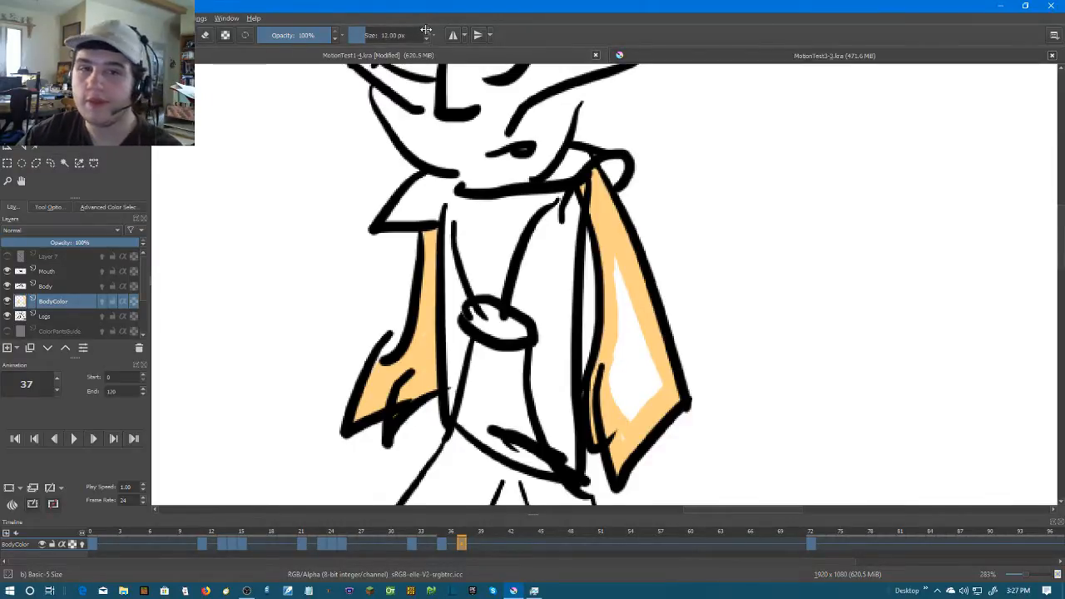
pyautogui.moveTo(619, 248)
pyautogui.mouseDown()
pyautogui.moveTo(638, 415)
pyautogui.moveTo(637, 366)
pyautogui.moveTo(623, 430)
pyautogui.moveTo(617, 377)
pyautogui.moveTo(629, 349)
pyautogui.moveTo(655, 381)
pyautogui.mouseUp()
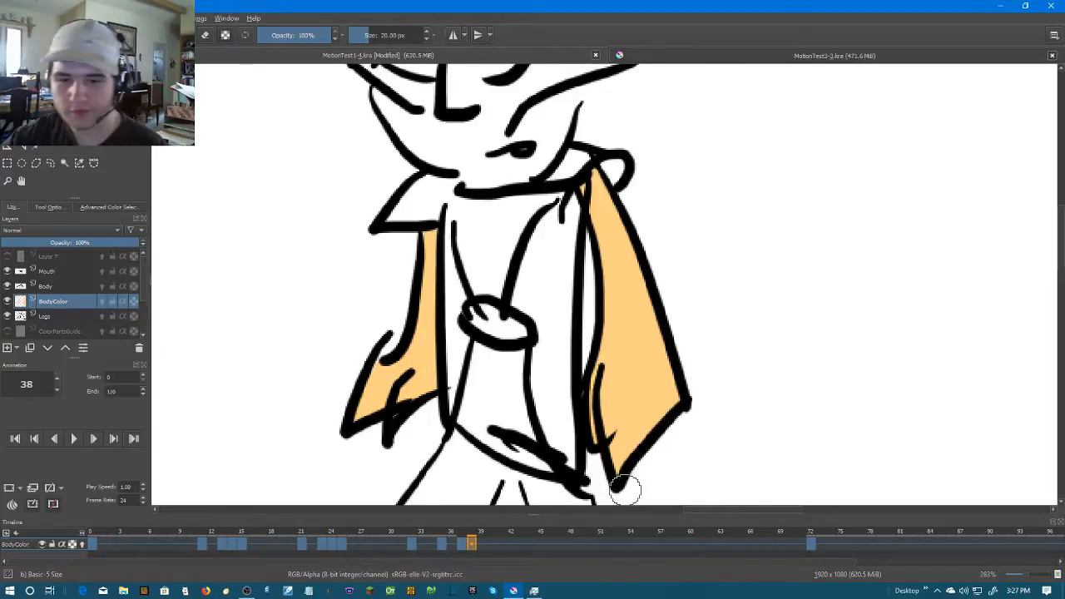
# Move to frame 39 and create a blank frame there on the BodyColor layer
pyautogui.click(482, 544)
pyautogui.rightClick(482, 547)
pyautogui.click(508, 508)
# Paint the narrow left-hand arm on frame 39 in skin colour down to the fist, redoing the upper stroke
pyautogui.moveTo(522, 410); pyautogui.dragTo(594, 354)
pyautogui.moveTo(413, 411); pyautogui.dragTo(491, 363)
pyautogui.moveTo(528, 257)
pyautogui.mouseDown()
pyautogui.moveTo(502, 320)
pyautogui.moveTo(516, 291)
pyautogui.mouseUp()
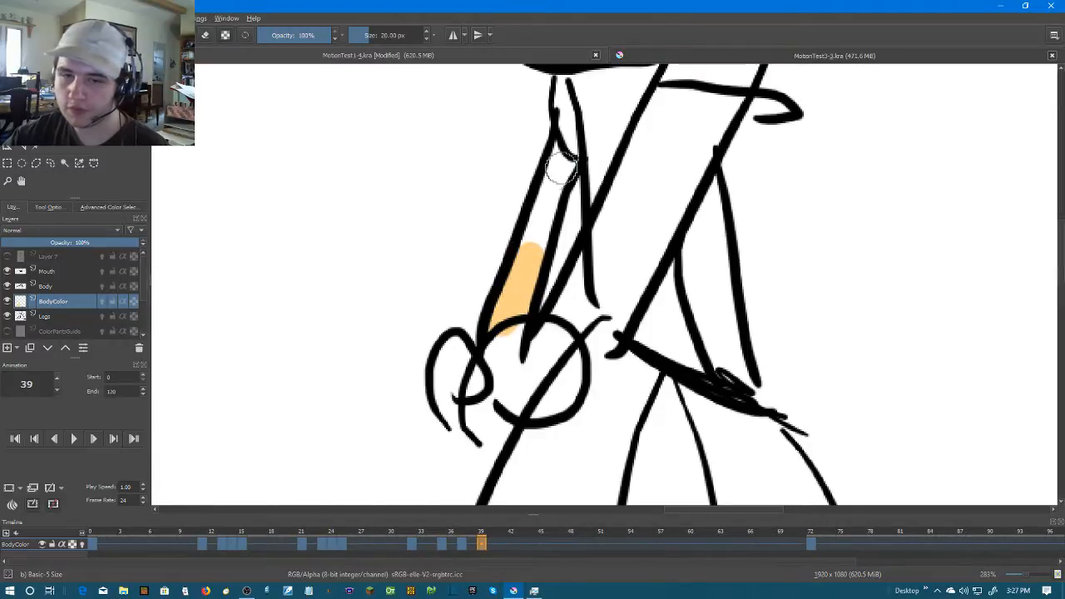
pyautogui.moveTo(560, 163)
pyautogui.mouseDown()
pyautogui.moveTo(520, 253)
pyautogui.moveTo(553, 215)
pyautogui.moveTo(553, 227)
pyautogui.moveTo(543, 212)
pyautogui.moveTo(535, 237)
pyautogui.mouseUp()
pyautogui.hotkey('ctrl', 'z')
pyautogui.moveTo(559, 163); pyautogui.dragTo(549, 194)
# Paint both hands and the wide arm crossing the torso on frame 39 in skin colour
pyautogui.moveTo(458, 381)
pyautogui.mouseDown()
pyautogui.moveTo(470, 387)
pyautogui.moveTo(449, 391)
pyautogui.moveTo(445, 359)
pyautogui.moveTo(459, 360)
pyautogui.moveTo(450, 350)
pyautogui.mouseUp()
pyautogui.moveTo(498, 380)
pyautogui.mouseDown()
pyautogui.moveTo(519, 399)
pyautogui.moveTo(496, 358)
pyautogui.moveTo(541, 341)
pyautogui.moveTo(565, 357)
pyautogui.moveTo(569, 389)
pyautogui.moveTo(542, 409)
pyautogui.moveTo(522, 400)
pyautogui.moveTo(516, 334)
pyautogui.moveTo(550, 339)
pyautogui.moveTo(545, 379)
pyautogui.moveTo(545, 357)
pyautogui.mouseUp()
pyautogui.moveTo(630, 312)
pyautogui.mouseDown()
pyautogui.moveTo(582, 348)
pyautogui.moveTo(621, 321)
pyautogui.moveTo(584, 294)
pyautogui.moveTo(556, 304)
pyautogui.moveTo(558, 315)
pyautogui.moveTo(589, 277)
pyautogui.moveTo(573, 282)
pyautogui.moveTo(616, 281)
pyautogui.moveTo(570, 344)
pyautogui.mouseUp()
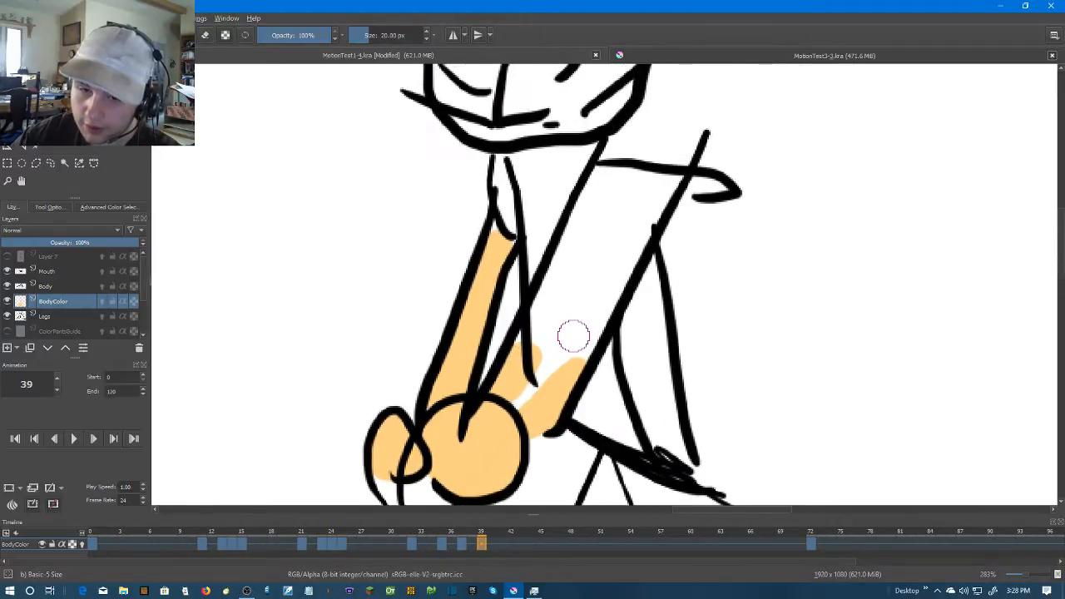
pyautogui.moveTo(602, 185)
pyautogui.mouseDown()
pyautogui.moveTo(516, 363)
pyautogui.moveTo(513, 400)
pyautogui.moveTo(545, 369)
pyautogui.moveTo(596, 261)
pyautogui.moveTo(575, 359)
pyautogui.moveTo(654, 197)
pyautogui.moveTo(674, 183)
pyautogui.moveTo(630, 183)
pyautogui.moveTo(542, 309)
pyautogui.moveTo(536, 340)
pyautogui.moveTo(646, 188)
pyautogui.moveTo(601, 181)
pyautogui.mouseUp()
pyautogui.scroll(-6, 691, 249)
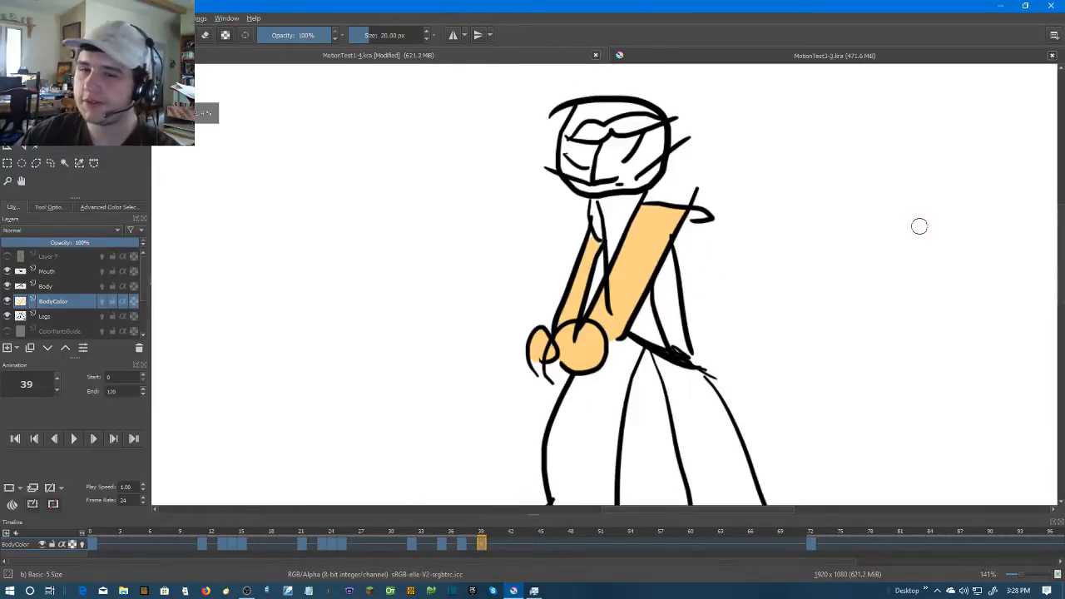
# Show the ColorPants layer so the trouser colours appear with the coloured arms on frame 39
pyautogui.scroll(2, 677, 330)
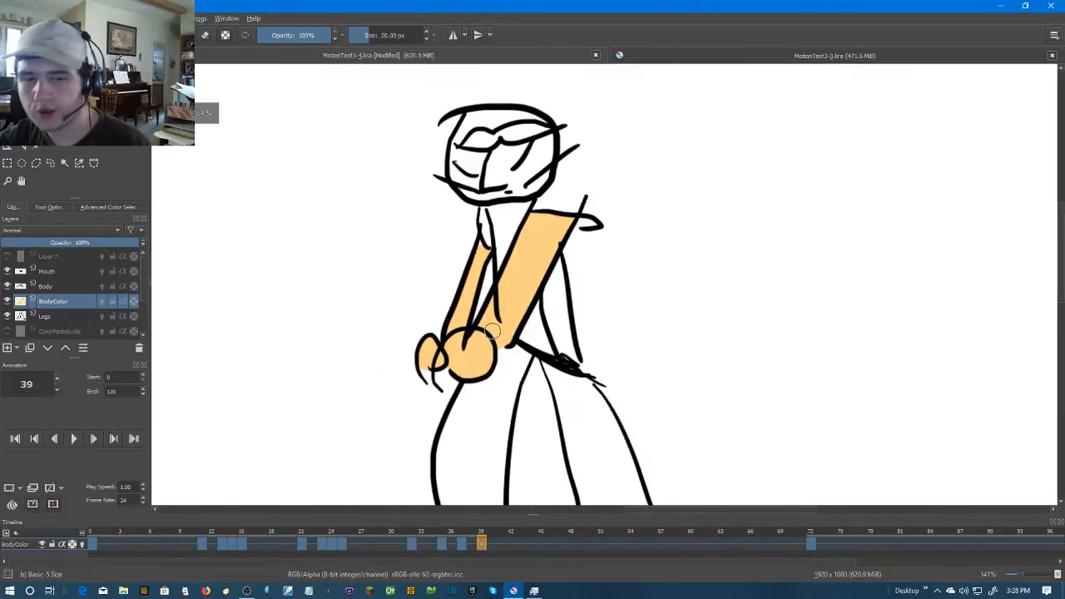
pyautogui.click(9, 331)
pyautogui.click(9, 331)
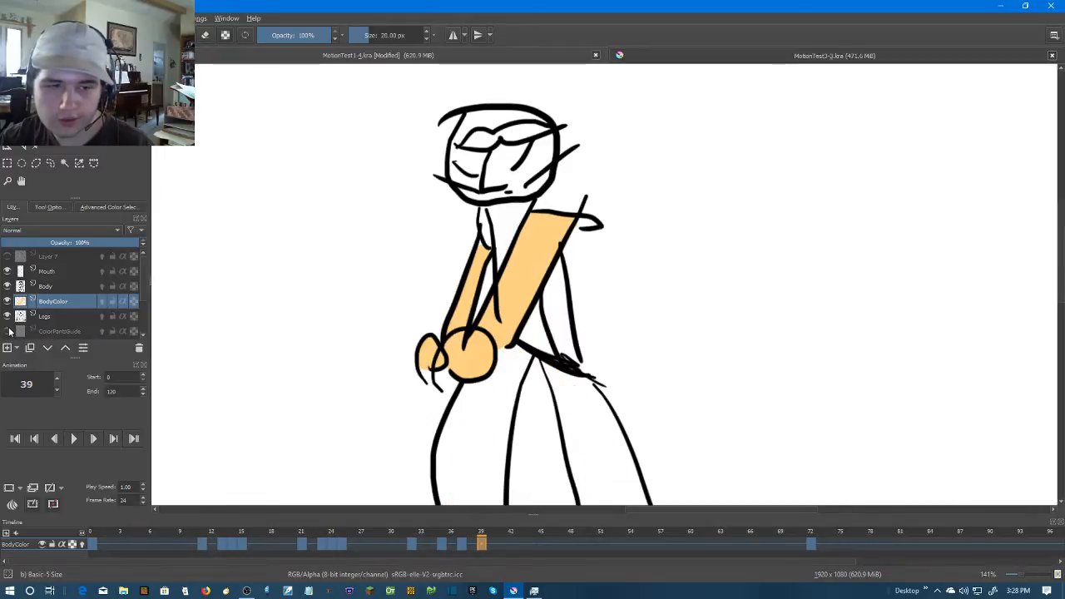
pyautogui.scroll(-1, 8, 322)
pyautogui.click(8, 301)
pyautogui.scroll(-2, 771, 296)
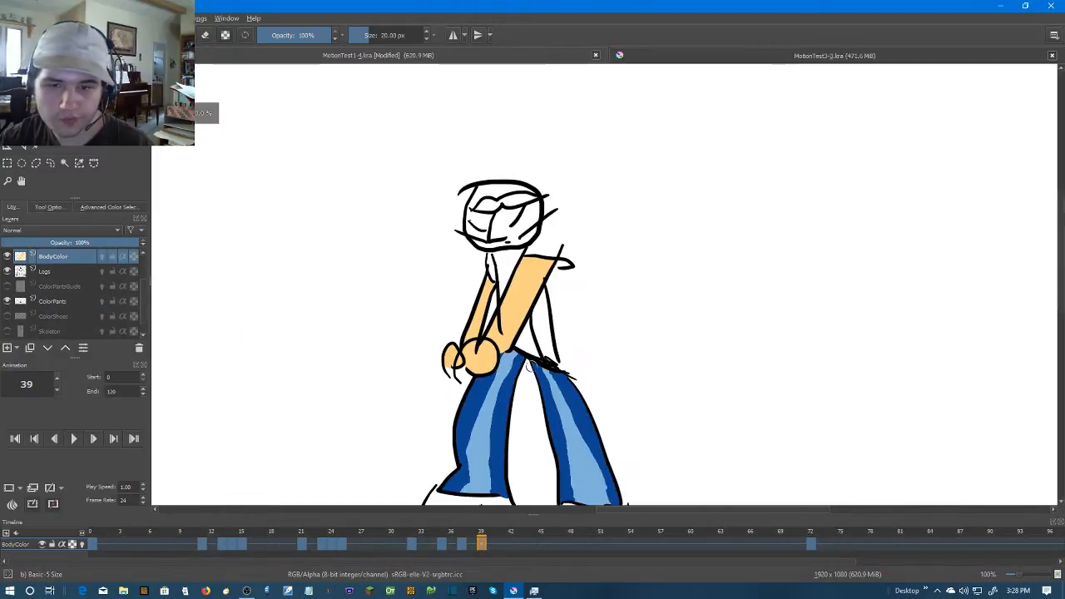
# Move to frame 42 and create a blank frame there on the BodyColor layer
pyautogui.press('Right')
pyautogui.press('Right')
pyautogui.press('Right')
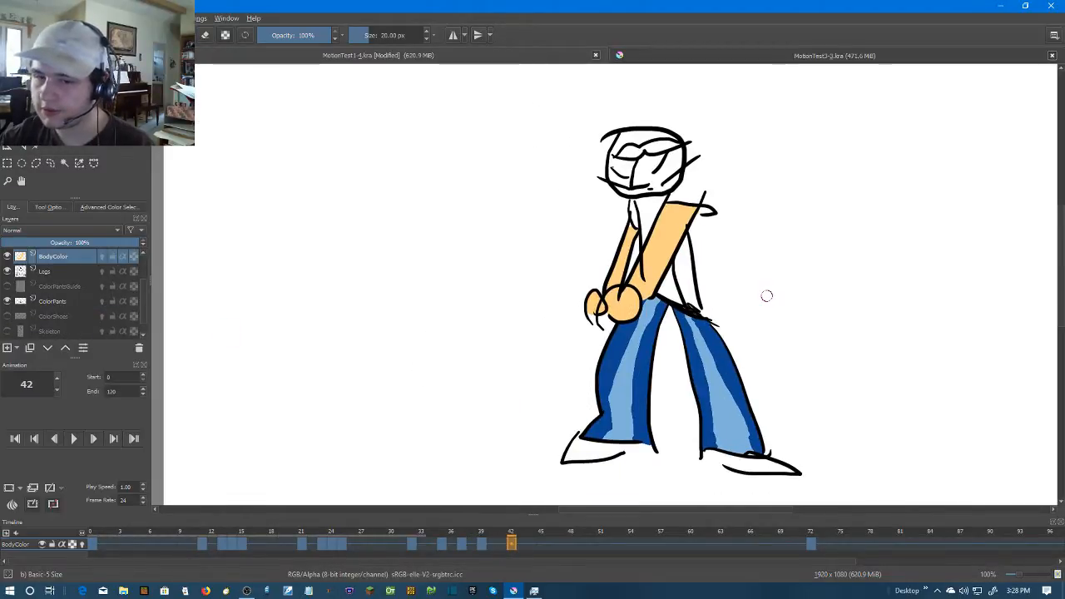
pyautogui.press('Left')
pyautogui.press('Right')
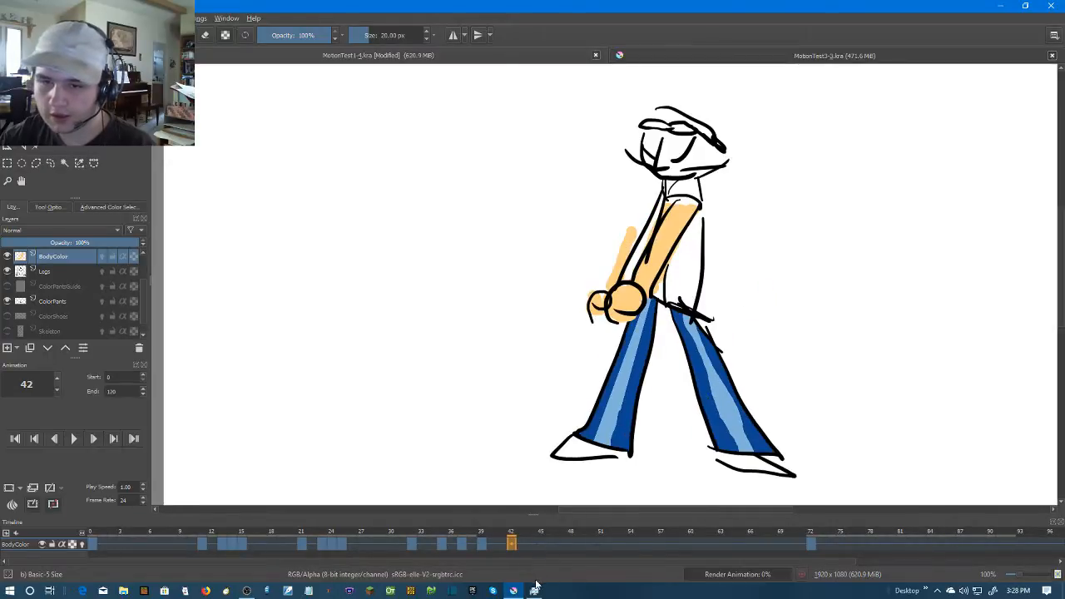
pyautogui.rightClick(510, 543)
pyautogui.click(537, 513)
# Hide the ColorPants layer and paint both hands on frame 42 in skin colour
pyautogui.scroll(5, 655, 264)
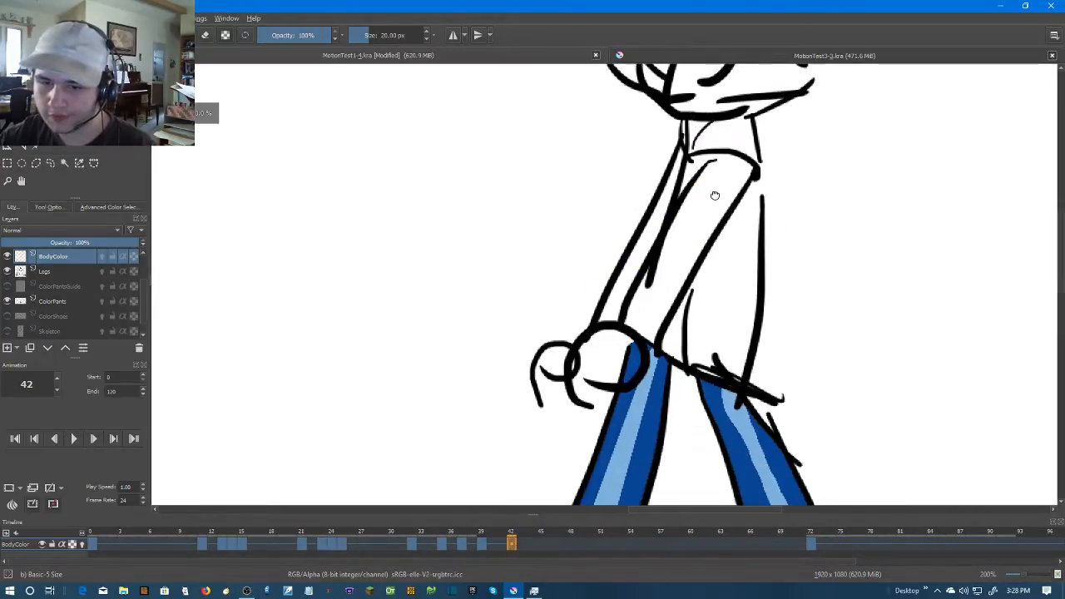
pyautogui.click(8, 301)
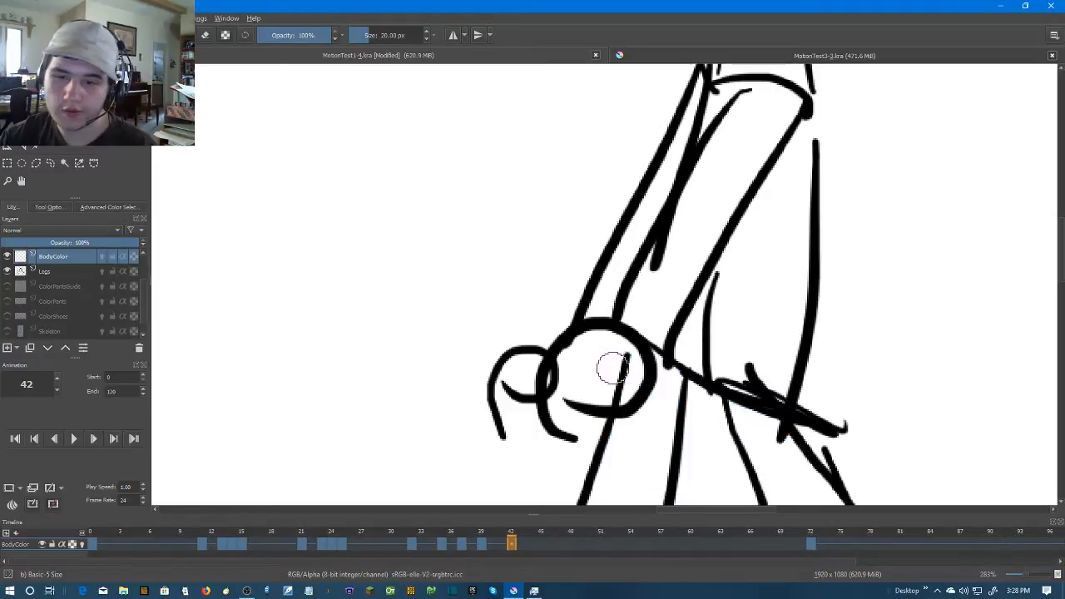
pyautogui.moveTo(631, 357)
pyautogui.mouseDown()
pyautogui.moveTo(589, 394)
pyautogui.moveTo(567, 358)
pyautogui.moveTo(618, 344)
pyautogui.moveTo(627, 368)
pyautogui.moveTo(599, 376)
pyautogui.moveTo(602, 363)
pyautogui.moveTo(629, 378)
pyautogui.mouseUp()
pyautogui.moveTo(542, 373)
pyautogui.mouseDown()
pyautogui.moveTo(517, 374)
pyautogui.moveTo(545, 372)
pyautogui.mouseUp()
pyautogui.moveTo(667, 255); pyautogui.dragTo(609, 314)
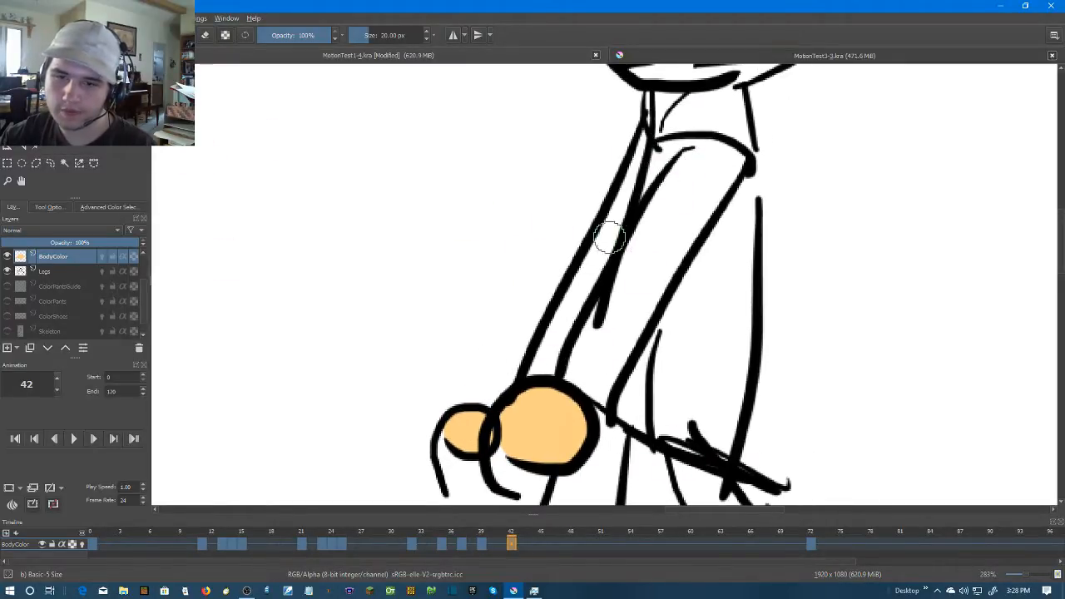
# Fill the narrow left-hand arm on frame 42 with skin colour and paint the wide right-hand arm with a 20 px brush
pyautogui.press('f')
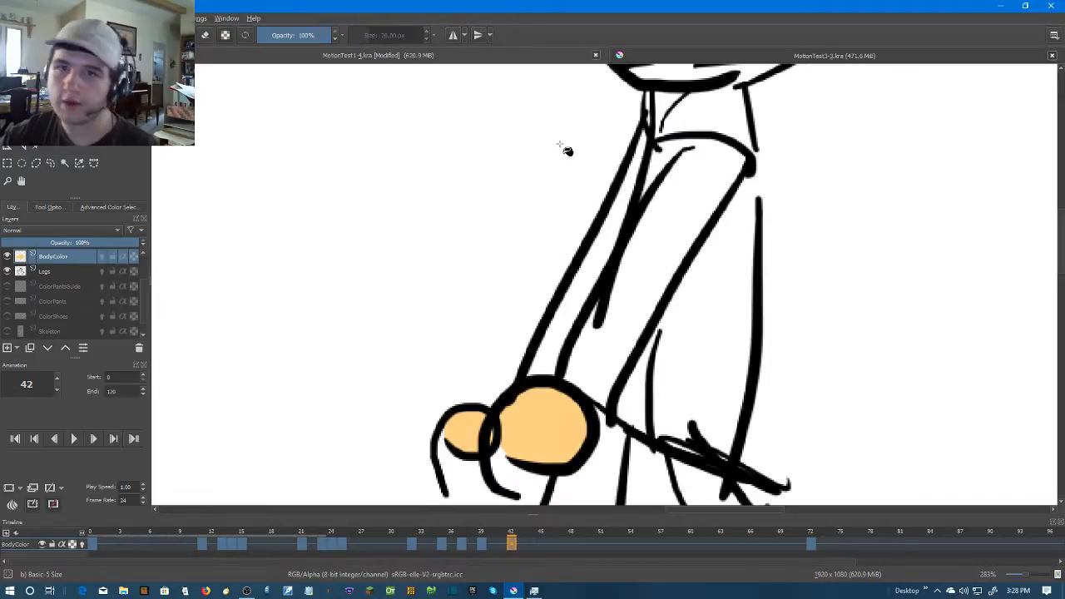
pyautogui.click(619, 196)
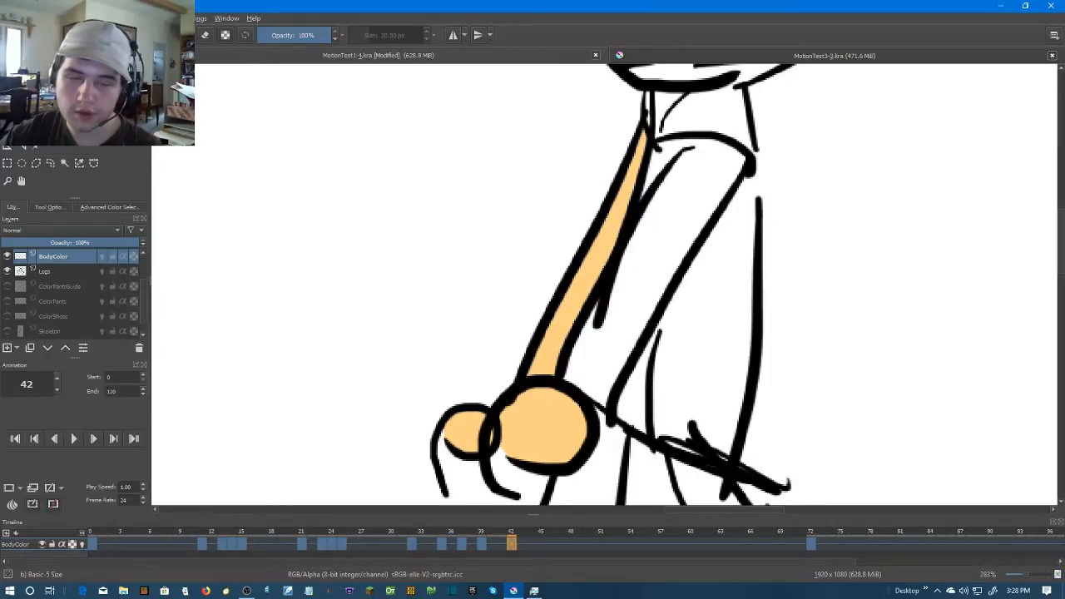
pyautogui.press('b')
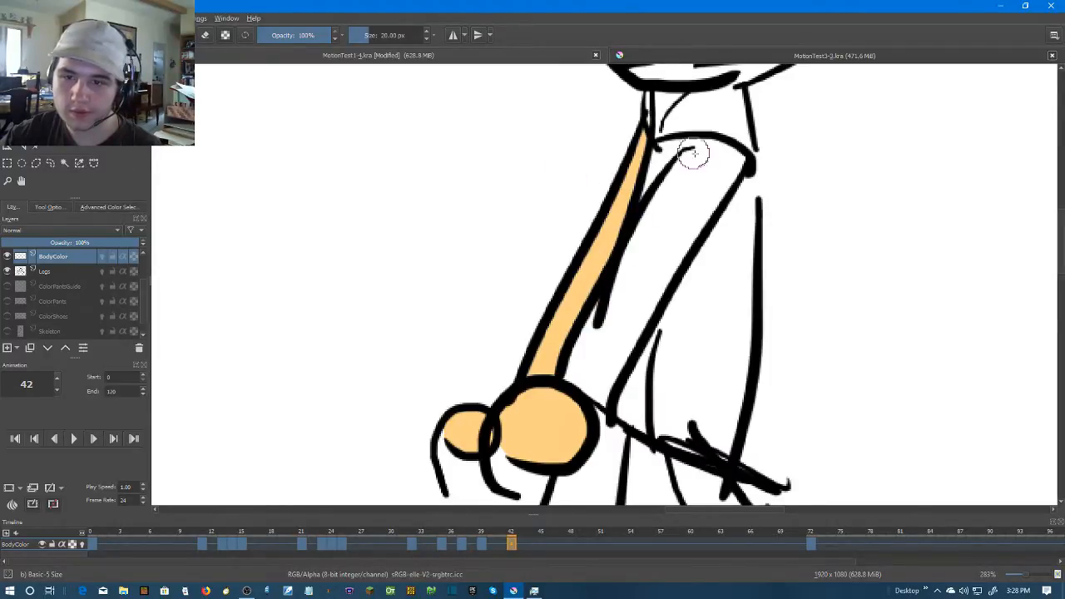
pyautogui.moveTo(695, 156); pyautogui.dragTo(573, 381)
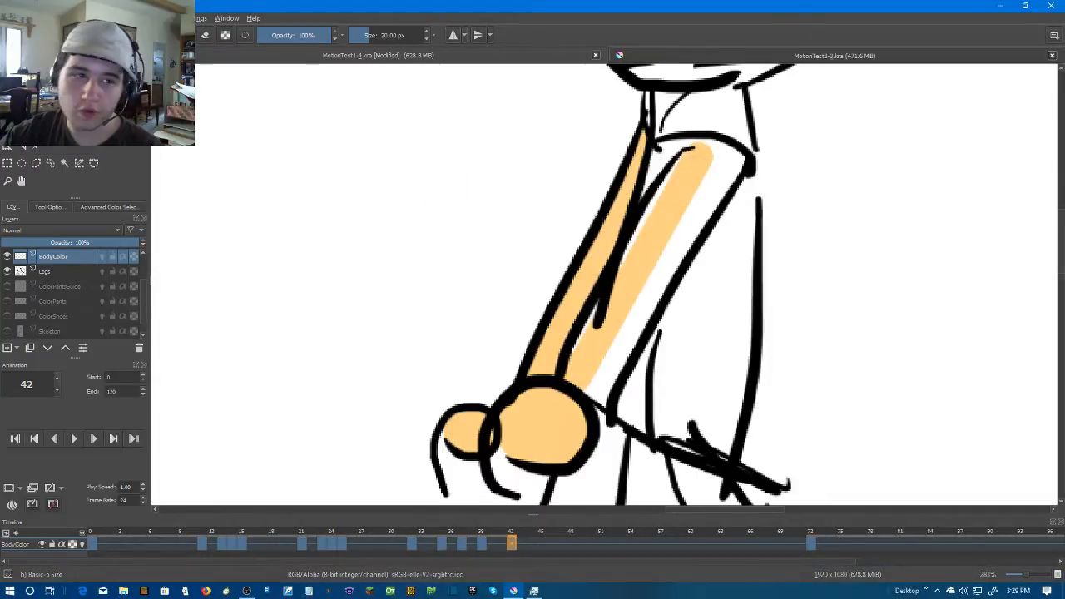
pyautogui.moveTo(690, 170)
pyautogui.mouseDown()
pyautogui.moveTo(606, 288)
pyautogui.moveTo(581, 362)
pyautogui.moveTo(595, 395)
pyautogui.moveTo(723, 164)
pyautogui.moveTo(696, 155)
pyautogui.moveTo(713, 161)
pyautogui.mouseUp()
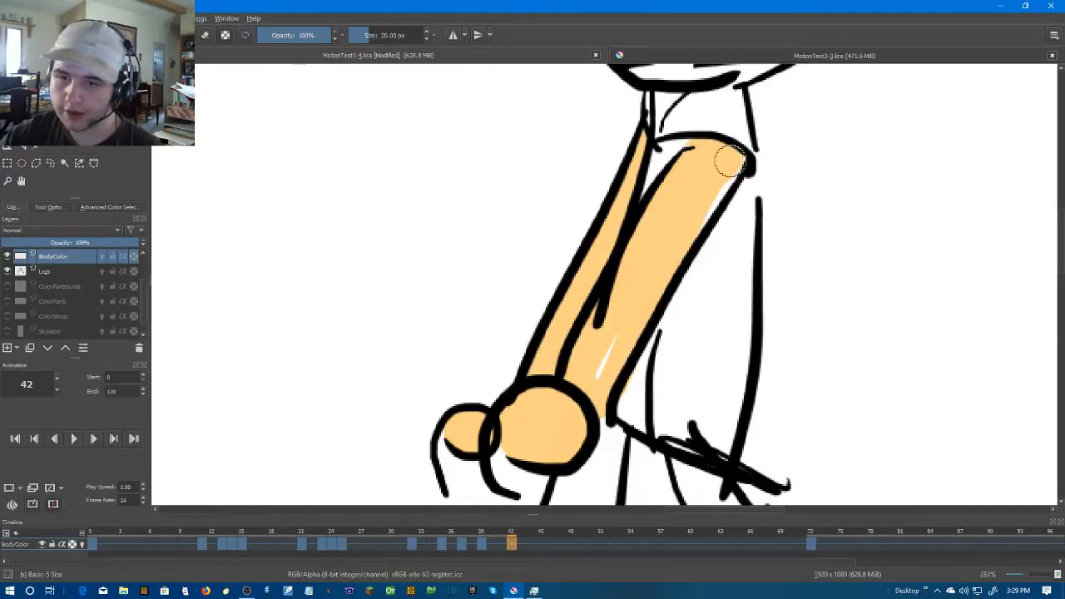
pyautogui.moveTo(639, 290); pyautogui.dragTo(590, 373)
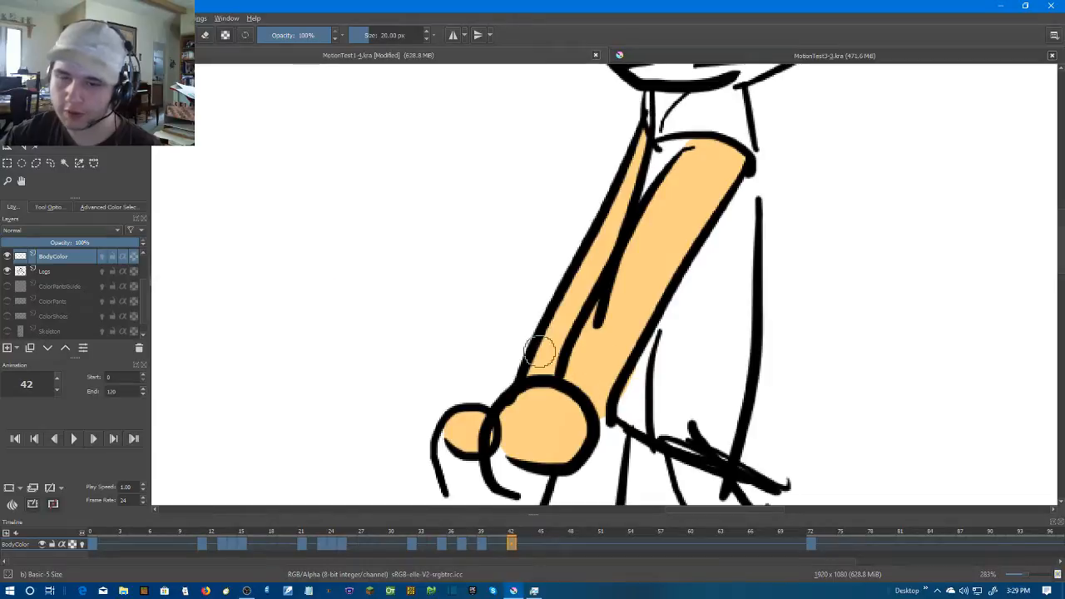
pyautogui.press('e')
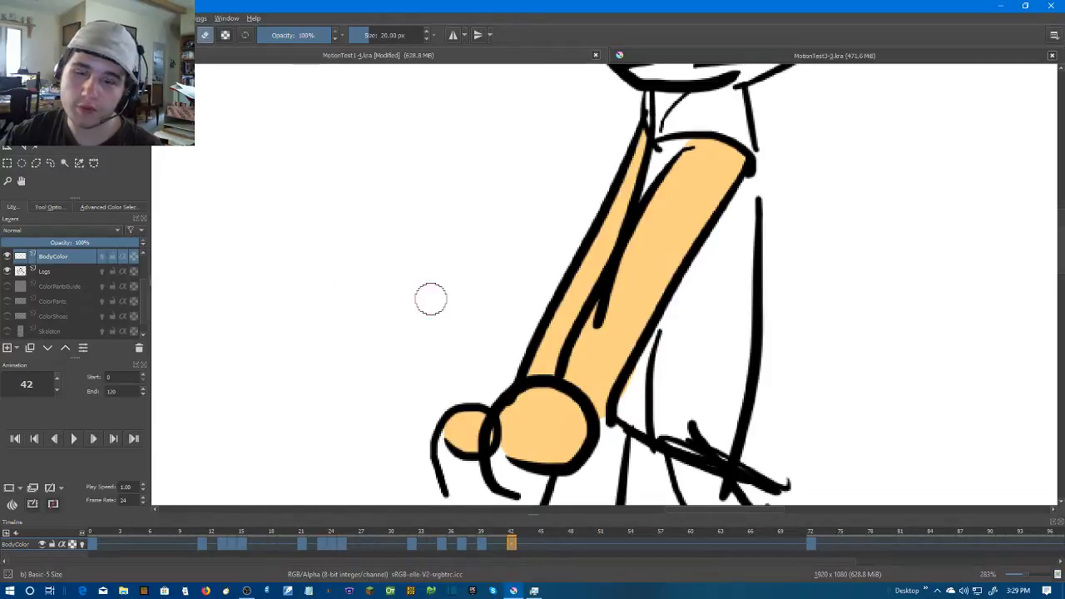
# Move to frame 44 and create a blank frame there on the BodyColor layer
pyautogui.keyDown('ctrl'); pyautogui.scroll(-5, 875, 357); pyautogui.keyUp('ctrl')
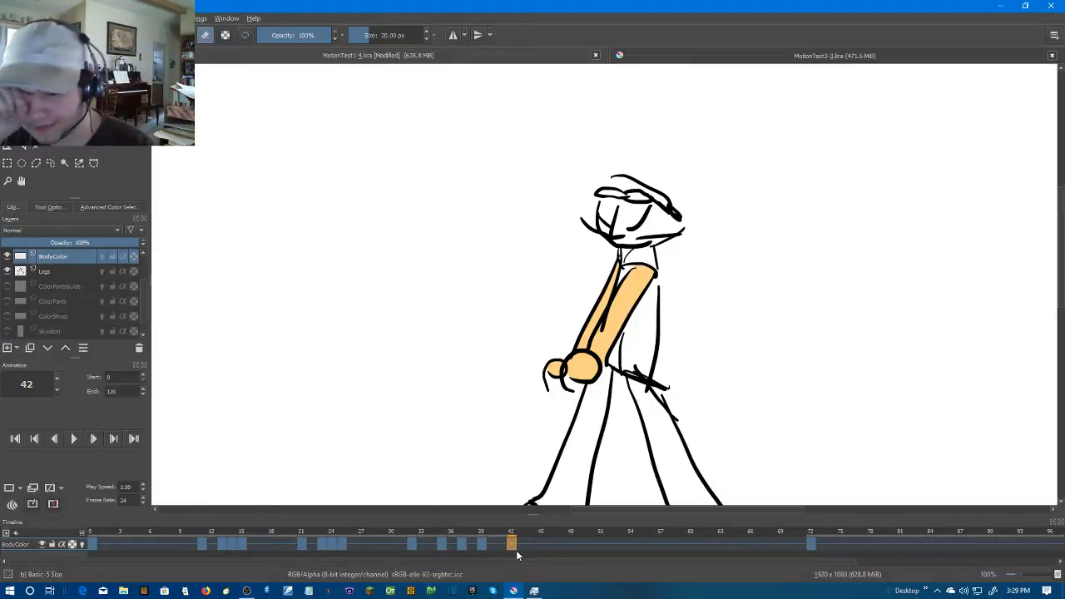
pyautogui.press('Right')
pyautogui.press('Right')
pyautogui.press('Left')
pyautogui.press('Right')
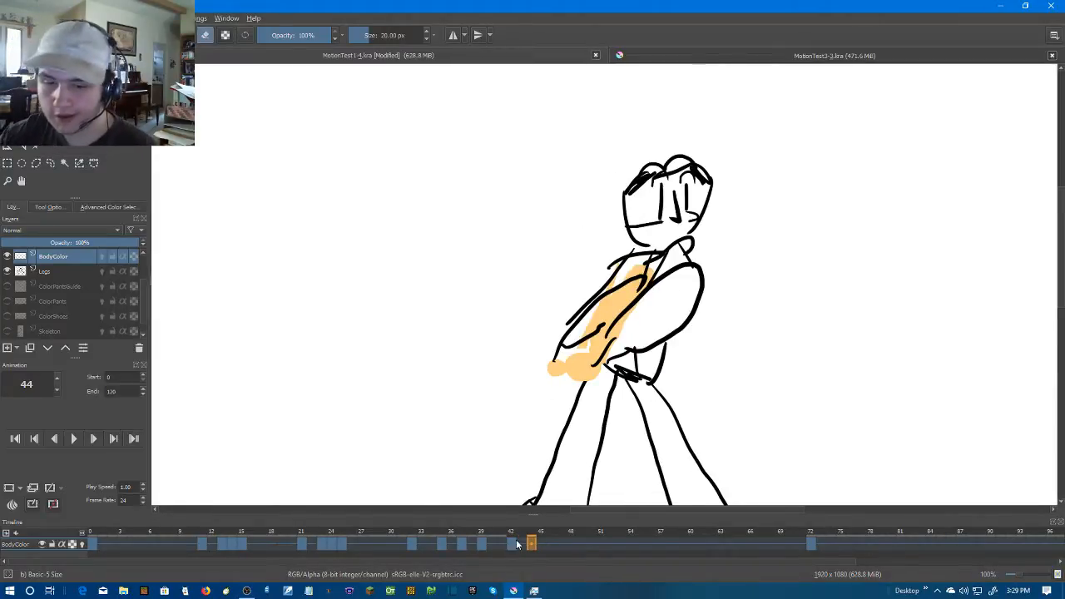
pyautogui.rightClick(529, 545)
pyautogui.click(574, 506)
# Examine the pose on frame 44 against the neighbouring frame and check the BodyColor layer's visibility
pyautogui.scroll(2, 715, 225)
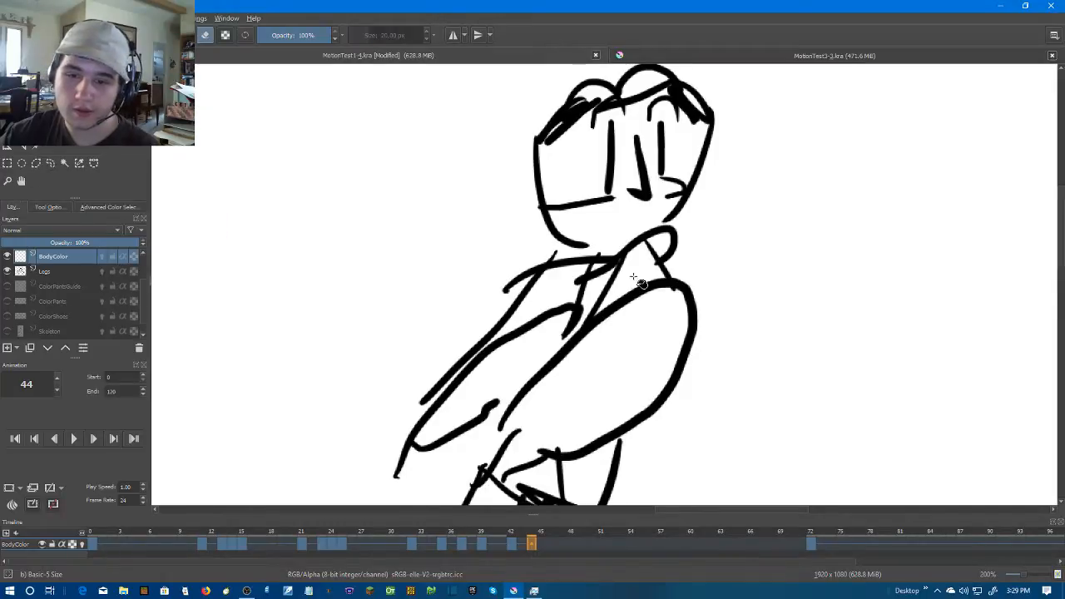
pyautogui.scroll(-1, 640, 281)
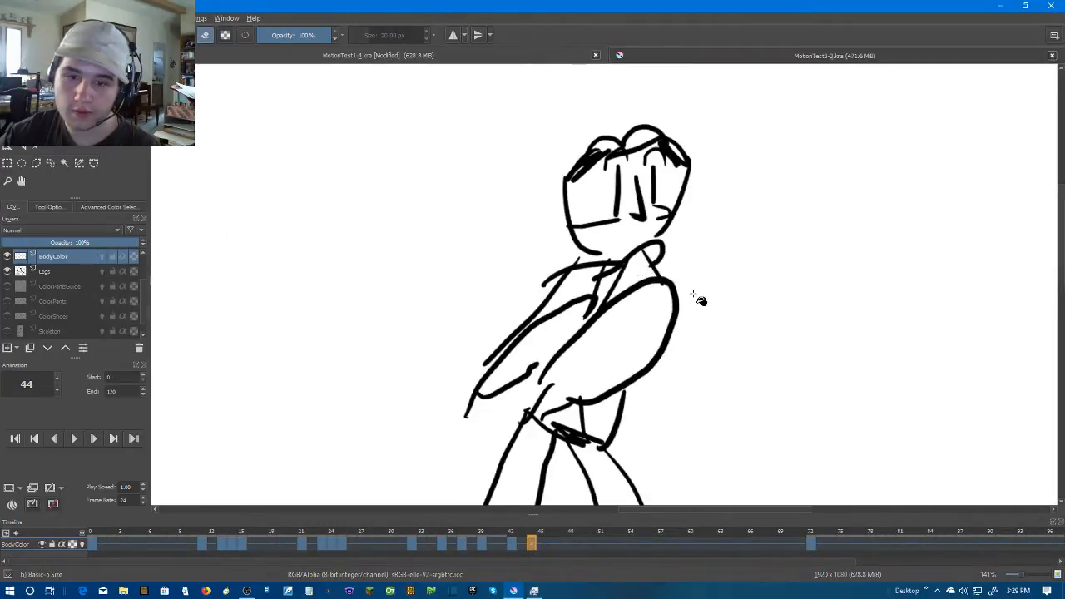
pyautogui.press('Right')
pyautogui.press('Left')
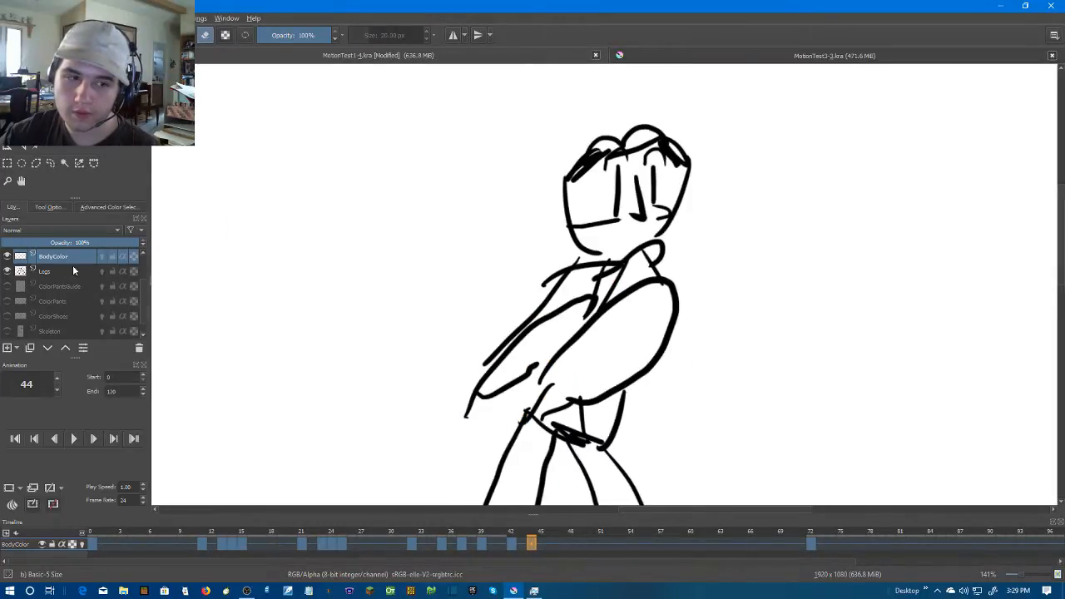
pyautogui.click(7, 257)
pyautogui.click(7, 257)
pyautogui.click(7, 257)
pyautogui.click(6, 257)
pyautogui.scroll(1, 604, 283)
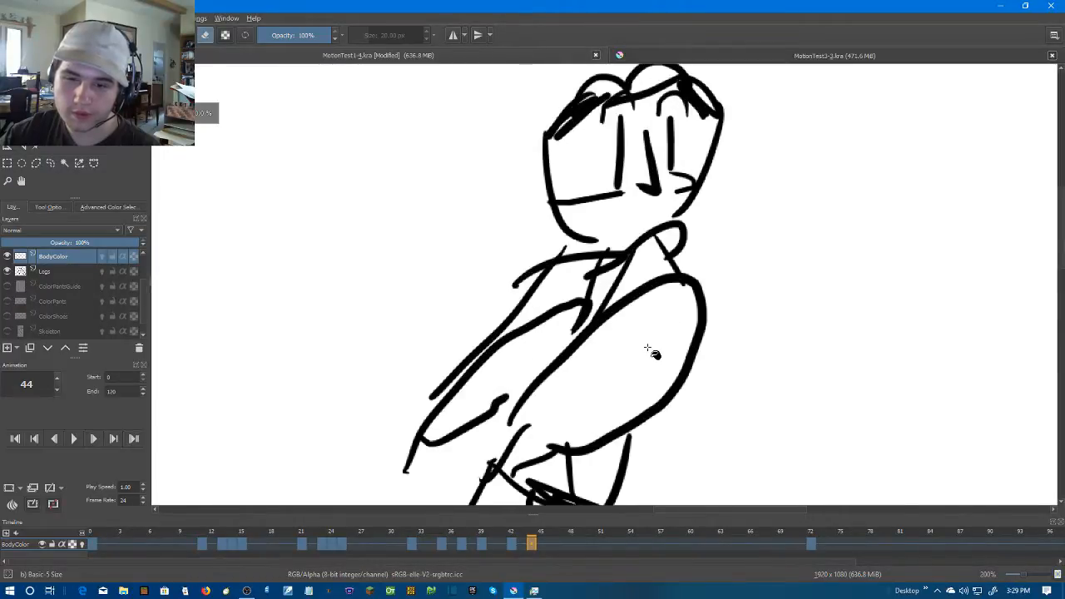
pyautogui.scroll(-1, 645, 348)
pyautogui.scroll(-4, 759, 302)
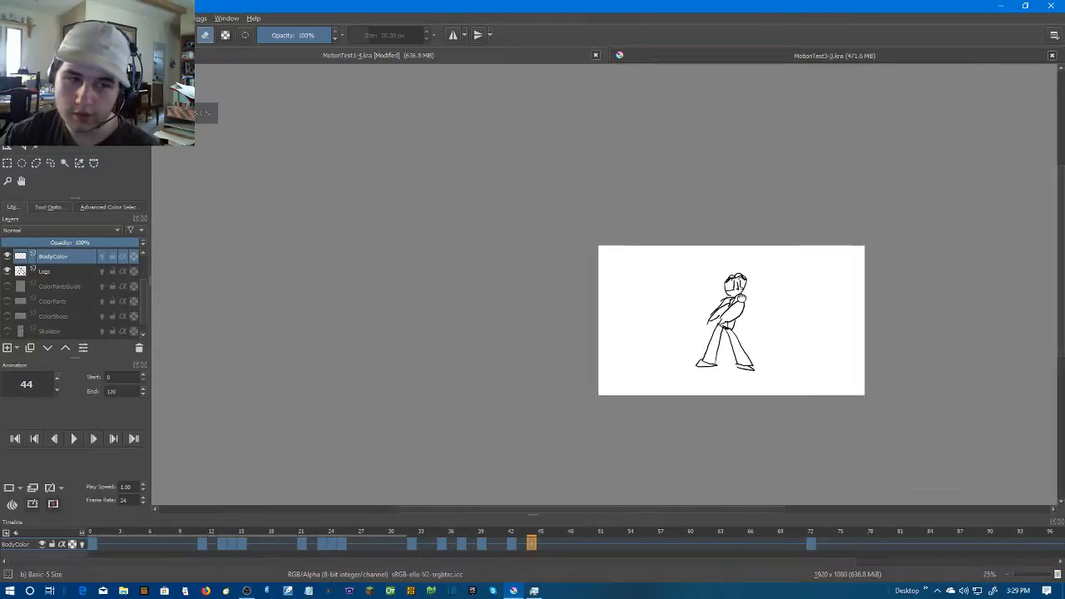
pyautogui.moveTo(761, 302); pyautogui.dragTo(684, 283)
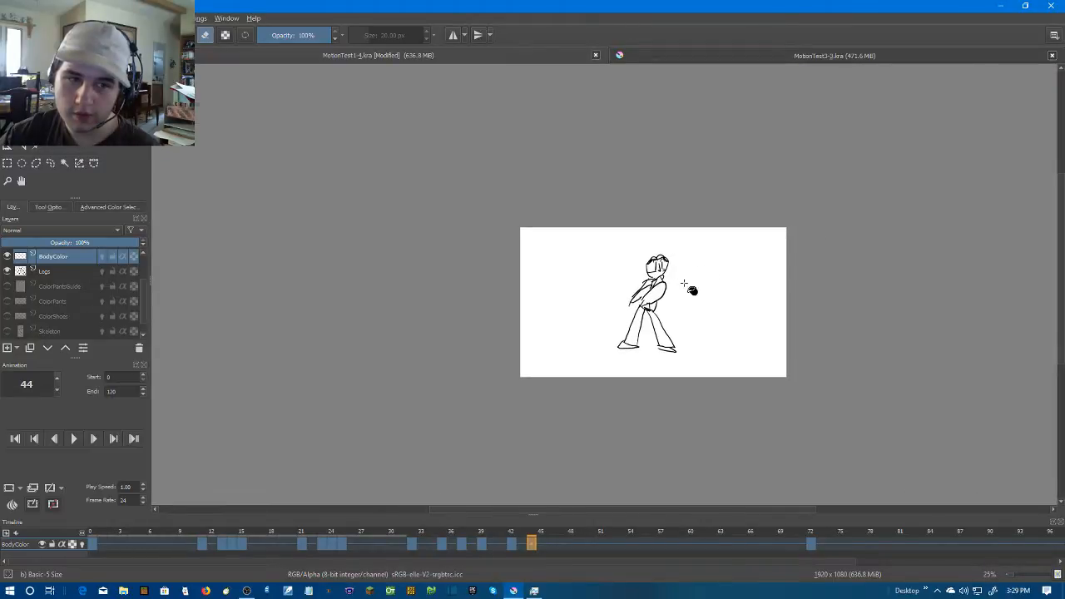
# Turn off eraser mode and fill the neck area on frame 44 with skin colour, undoing the extra fill beside it
pyautogui.click(206, 39)
pyautogui.scroll(4, 706, 334)
pyautogui.moveTo(509, 275); pyautogui.dragTo(613, 373)
pyautogui.scroll(1, 611, 253)
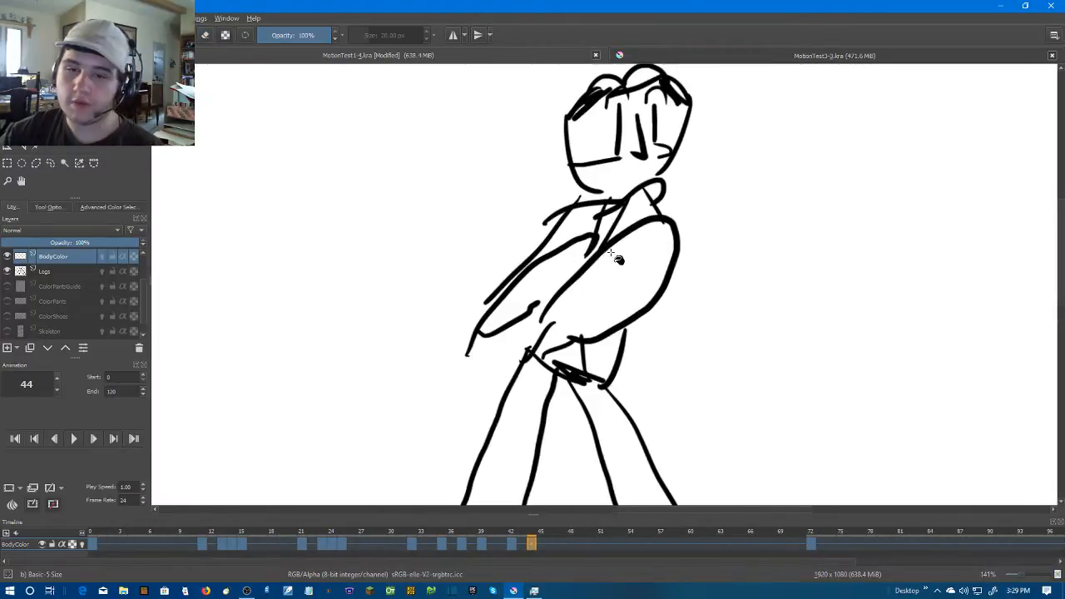
pyautogui.click(625, 211)
pyautogui.click(578, 226)
pyautogui.scroll(1, 574, 225)
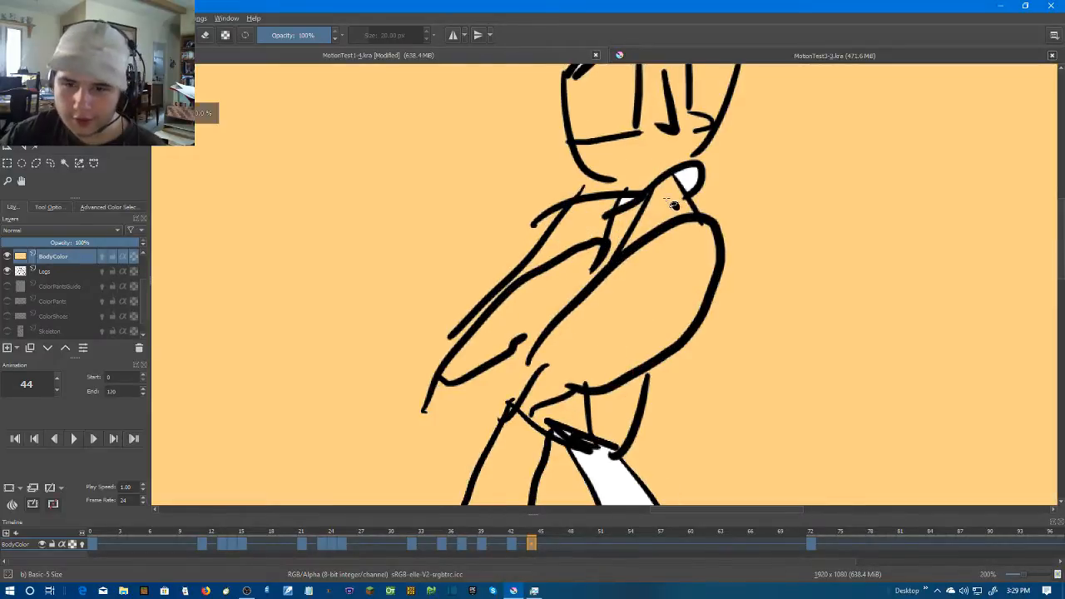
pyautogui.hotkey('ctrl', 'z')
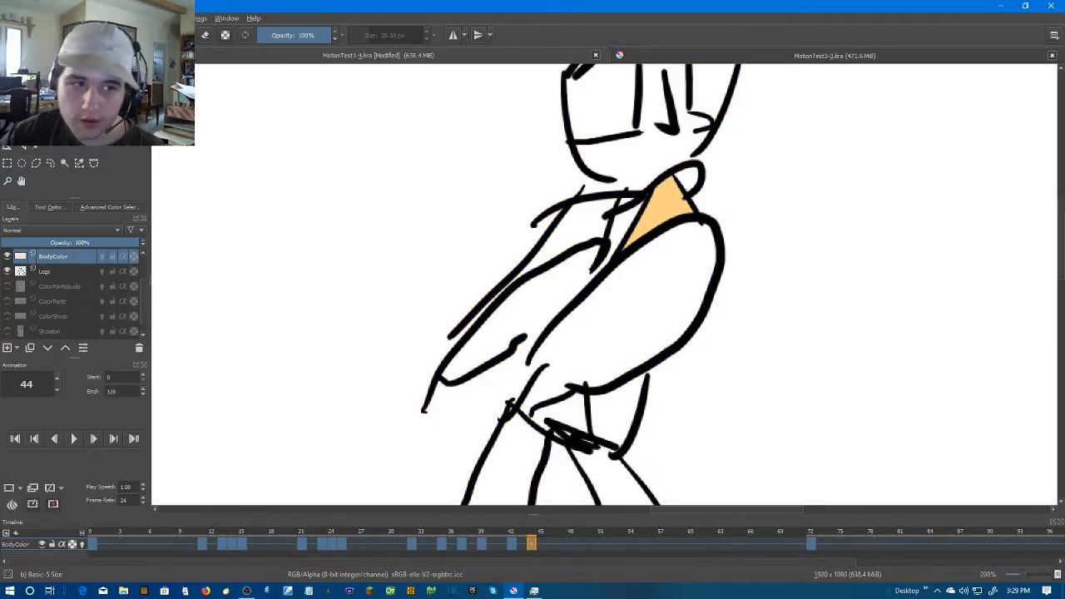
# Paint skin-colour strokes across the open gaps of both arms on frame 44, then try a fill and undo it
pyautogui.moveTo(528, 359); pyautogui.dragTo(585, 380)
pyautogui.moveTo(489, 347)
pyautogui.mouseDown()
pyautogui.moveTo(553, 313)
pyautogui.moveTo(587, 266)
pyautogui.mouseUp()
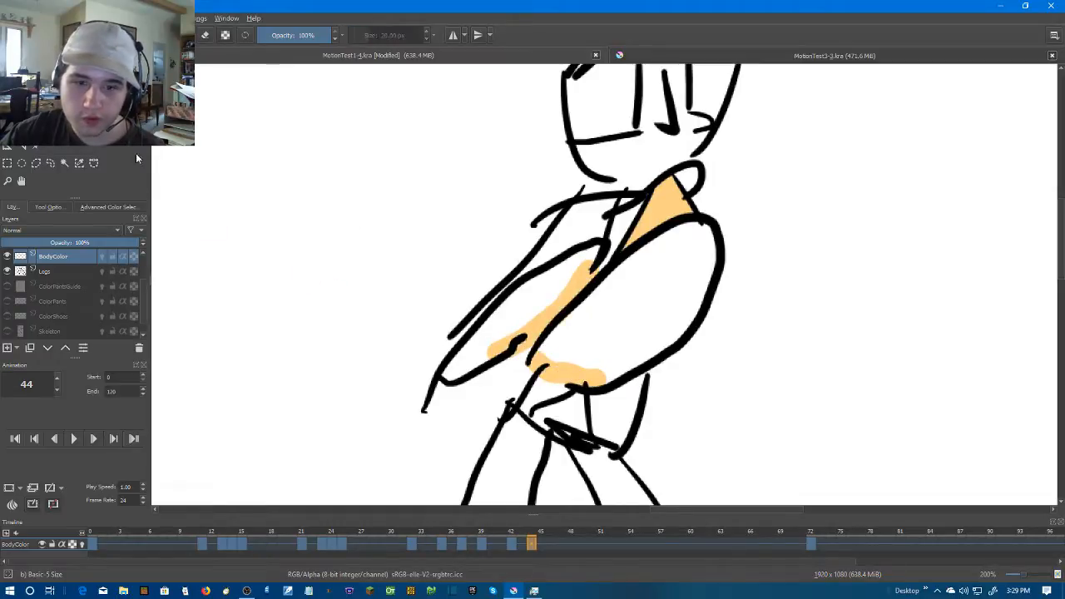
pyautogui.click(547, 284)
pyautogui.hotkey('ctrl', 'z')
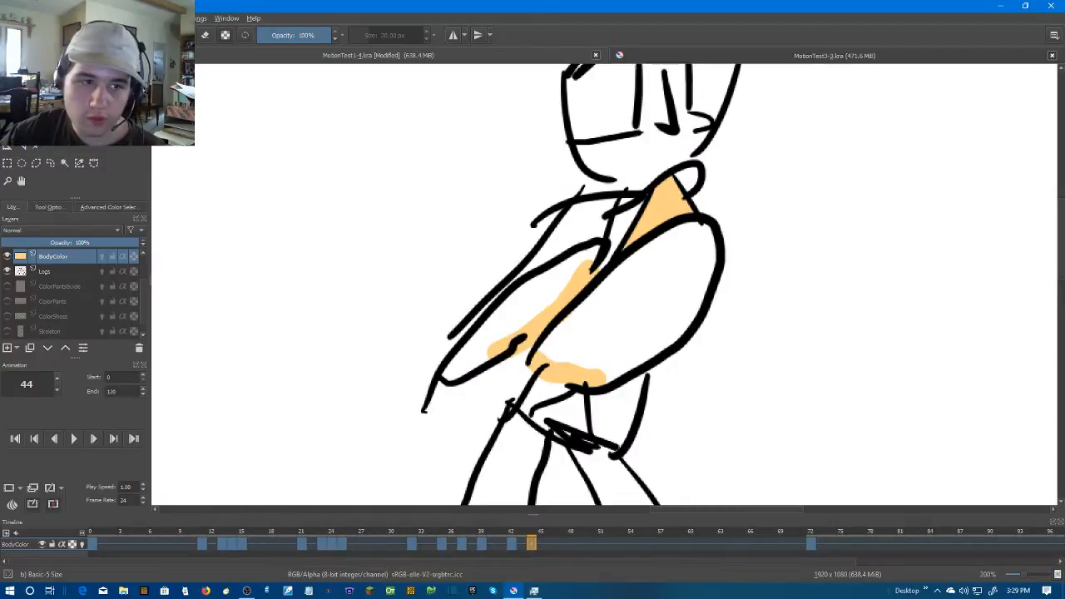
# Paint the folded left-hand arm on frame 44 in skin colour from the shoulder down to the elbow
pyautogui.moveTo(522, 265); pyautogui.dragTo(537, 264)
pyautogui.moveTo(501, 296)
pyautogui.mouseDown()
pyautogui.moveTo(448, 371)
pyautogui.moveTo(475, 361)
pyautogui.moveTo(499, 324)
pyautogui.moveTo(472, 343)
pyautogui.moveTo(597, 253)
pyautogui.moveTo(530, 284)
pyautogui.moveTo(486, 322)
pyautogui.mouseUp()
pyautogui.moveTo(599, 203)
pyautogui.mouseDown()
pyautogui.moveTo(546, 255)
pyautogui.moveTo(579, 213)
pyautogui.moveTo(613, 204)
pyautogui.moveTo(578, 244)
pyautogui.mouseUp()
pyautogui.moveTo(683, 230); pyautogui.dragTo(609, 261)
pyautogui.scroll(1, 608, 261)
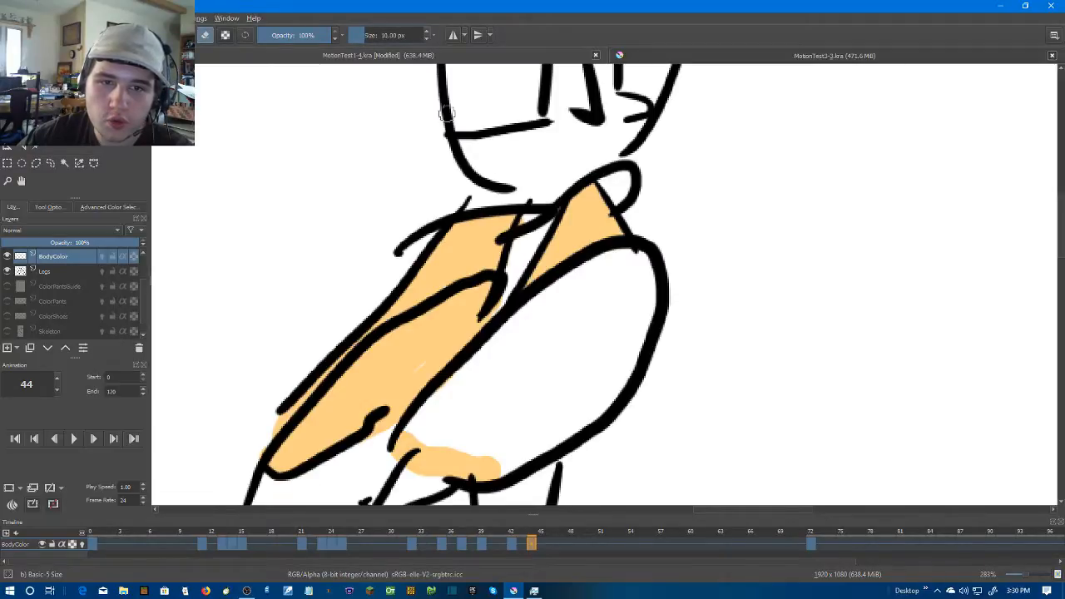
# Paint the wide right-hand arm on frame 44 along its outline, then fill its inside with a 20 px brush
pyautogui.scroll(-1, 523, 243)
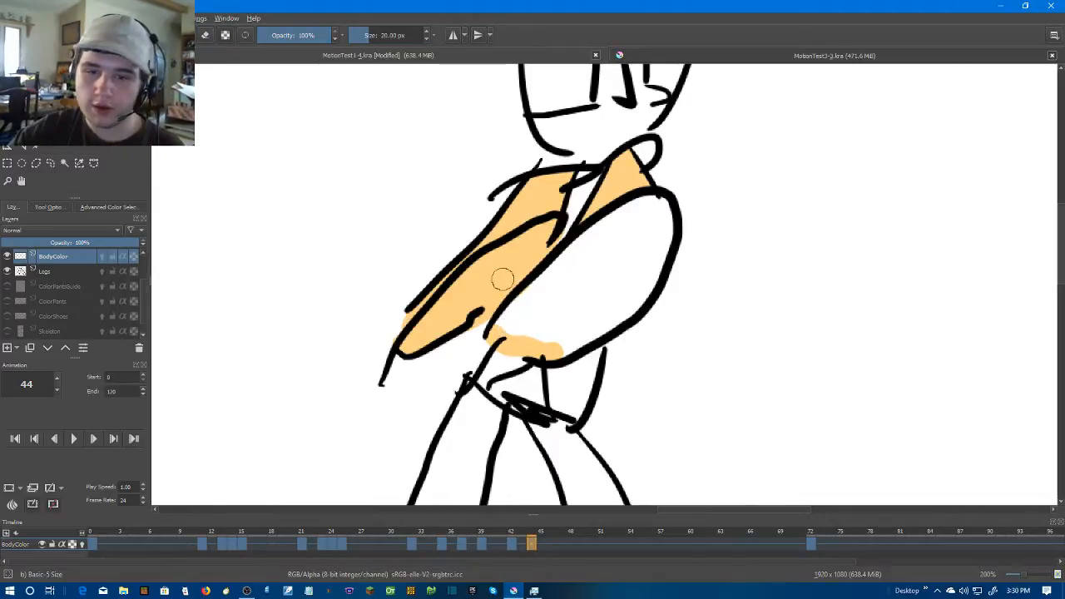
pyautogui.moveTo(540, 285)
pyautogui.mouseDown()
pyautogui.moveTo(503, 319)
pyautogui.moveTo(523, 301)
pyautogui.moveTo(544, 338)
pyautogui.moveTo(565, 341)
pyautogui.moveTo(556, 347)
pyautogui.moveTo(646, 282)
pyautogui.moveTo(662, 205)
pyautogui.mouseUp()
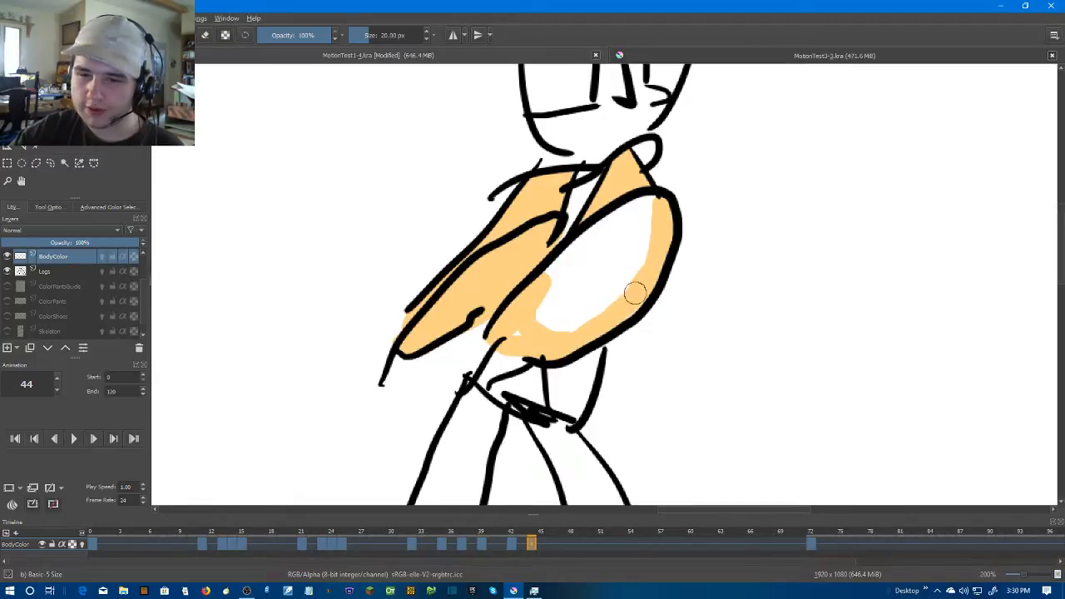
pyautogui.moveTo(520, 334)
pyautogui.mouseDown()
pyautogui.moveTo(552, 307)
pyautogui.moveTo(560, 292)
pyautogui.moveTo(548, 289)
pyautogui.moveTo(550, 274)
pyautogui.moveTo(565, 258)
pyautogui.moveTo(607, 217)
pyautogui.moveTo(652, 204)
pyautogui.moveTo(634, 287)
pyautogui.moveTo(537, 319)
pyautogui.mouseUp()
pyautogui.moveTo(601, 278)
pyautogui.mouseDown()
pyautogui.moveTo(568, 267)
pyautogui.moveTo(568, 292)
pyautogui.moveTo(649, 232)
pyautogui.moveTo(593, 255)
pyautogui.mouseUp()
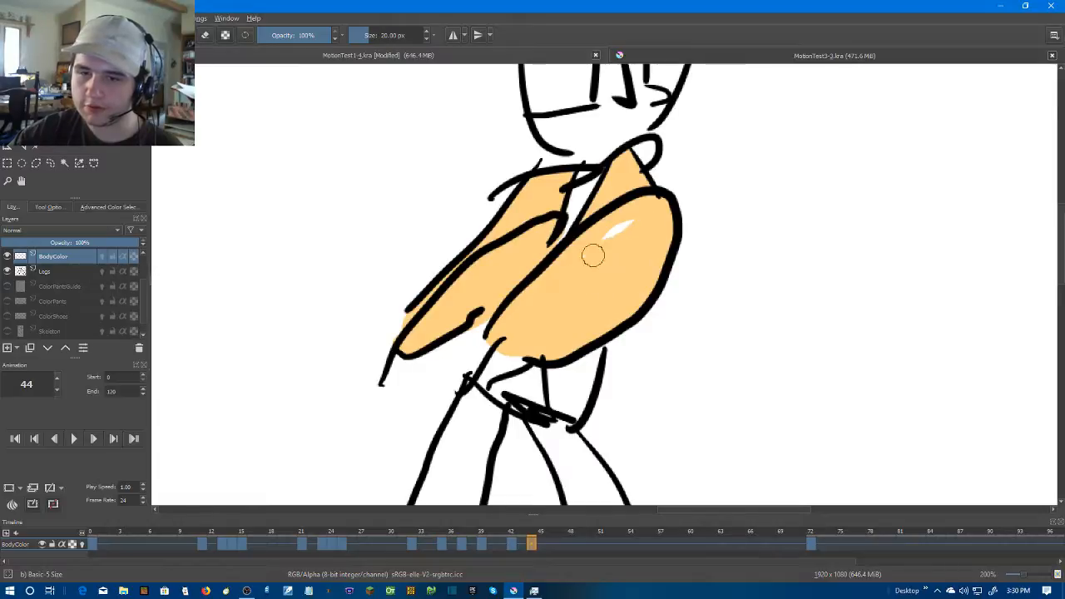
# Move to frame 45 and create a blank frame there on the BodyColor layer
pyautogui.scroll(-4, 647, 133)
pyautogui.scroll(2, 764, 220)
pyautogui.moveTo(689, 208); pyautogui.dragTo(806, 298)
pyautogui.press('.')
pyautogui.press(',')
pyautogui.press('.')
pyautogui.rightClick(540, 543)
pyautogui.click(582, 506)
# Paint the left-hand arm overlapping the face on frame 45 in skin colour
pyautogui.scroll(1, 618, 238)
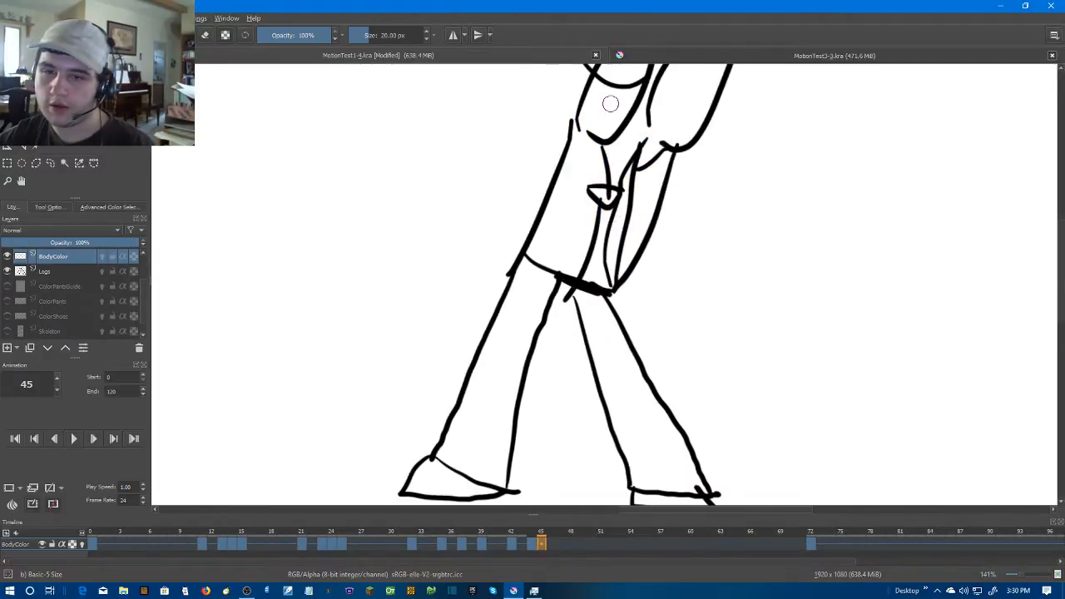
pyautogui.moveTo(611, 103); pyautogui.dragTo(606, 282)
pyautogui.scroll(2, 603, 296)
pyautogui.moveTo(675, 107)
pyautogui.mouseDown()
pyautogui.moveTo(652, 240)
pyautogui.moveTo(600, 317)
pyautogui.moveTo(561, 304)
pyautogui.moveTo(569, 236)
pyautogui.moveTo(662, 138)
pyautogui.moveTo(616, 171)
pyautogui.moveTo(583, 218)
pyautogui.moveTo(642, 194)
pyautogui.moveTo(584, 297)
pyautogui.moveTo(602, 238)
pyautogui.moveTo(659, 169)
pyautogui.moveTo(563, 259)
pyautogui.mouseUp()
# Paint the right-hand arm on frame 45 in skin colour along its outline, then fill its inside
pyautogui.moveTo(729, 337)
pyautogui.mouseDown()
pyautogui.moveTo(704, 313)
pyautogui.moveTo(706, 246)
pyautogui.moveTo(601, 316)
pyautogui.mouseUp()
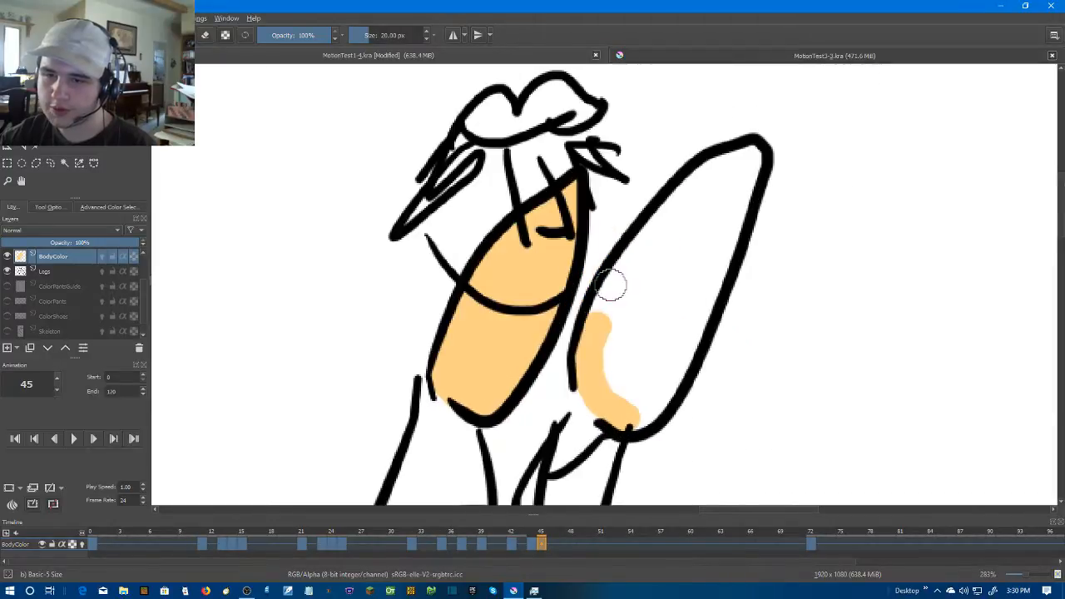
pyautogui.moveTo(751, 154)
pyautogui.mouseDown()
pyautogui.moveTo(689, 341)
pyautogui.moveTo(655, 403)
pyautogui.moveTo(632, 416)
pyautogui.moveTo(621, 405)
pyautogui.moveTo(610, 303)
pyautogui.moveTo(601, 308)
pyautogui.moveTo(669, 201)
pyautogui.moveTo(633, 252)
pyautogui.moveTo(731, 162)
pyautogui.mouseUp()
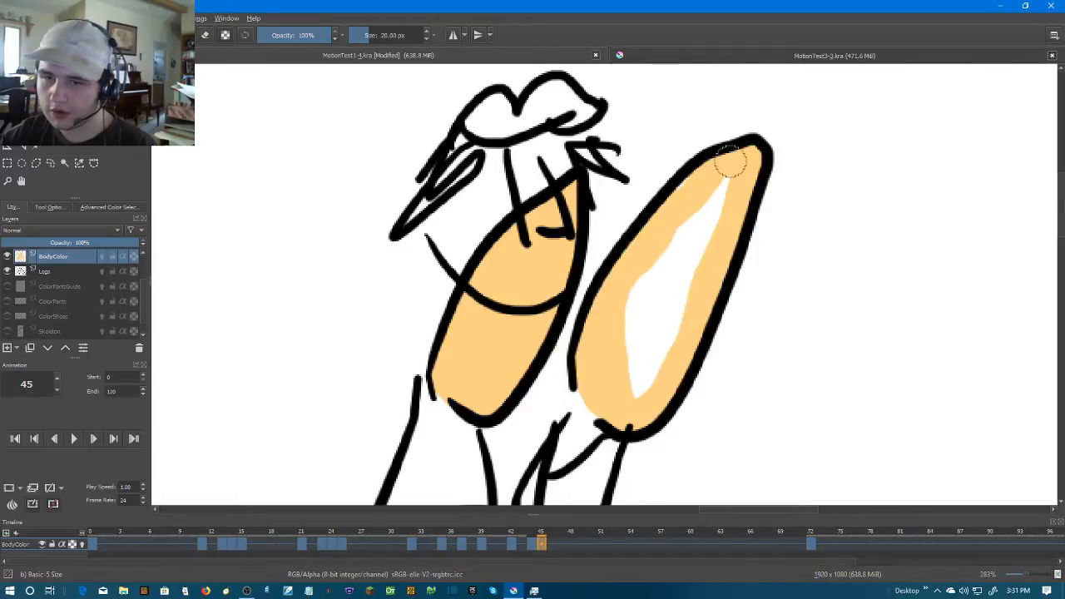
pyautogui.moveTo(680, 204)
pyautogui.mouseDown()
pyautogui.moveTo(725, 193)
pyautogui.moveTo(635, 389)
pyautogui.moveTo(684, 296)
pyautogui.moveTo(662, 355)
pyautogui.moveTo(641, 316)
pyautogui.moveTo(670, 278)
pyautogui.moveTo(627, 346)
pyautogui.moveTo(677, 225)
pyautogui.mouseUp()
pyautogui.scroll(-6, 761, 254)
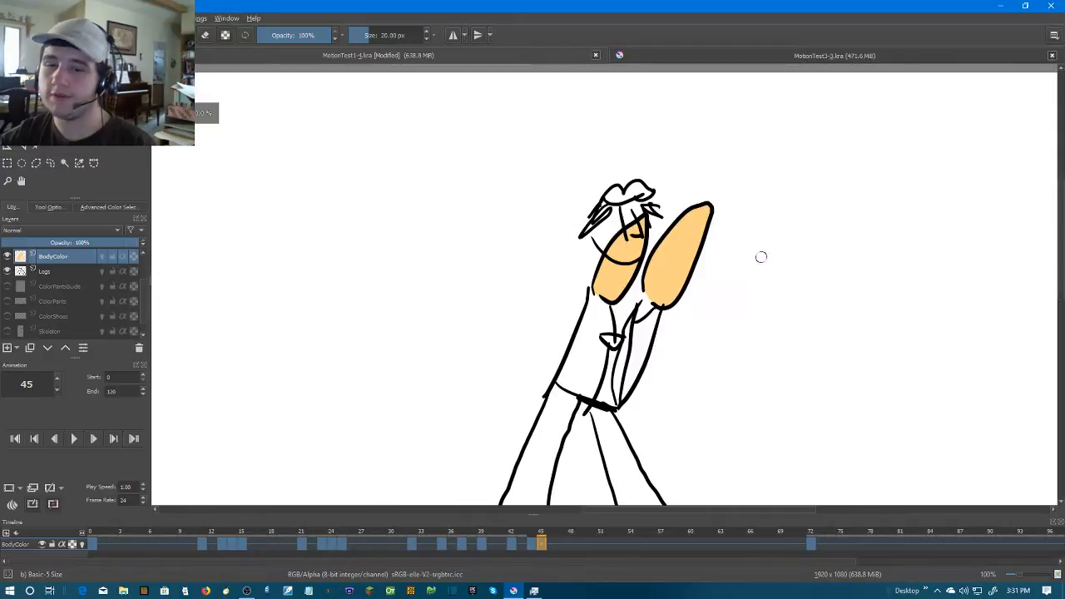
# Move to frame 46 and create a blank frame there on the BodyColor layer
pyautogui.press('.')
pyautogui.scroll(4, 845, 251)
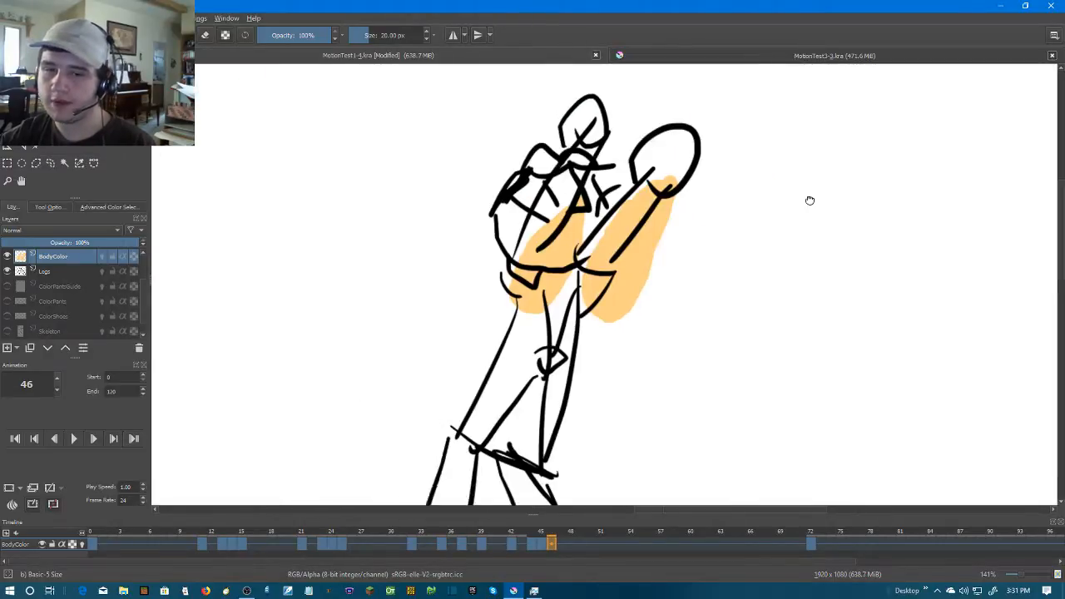
pyautogui.rightClick(551, 545)
pyautogui.click(599, 511)
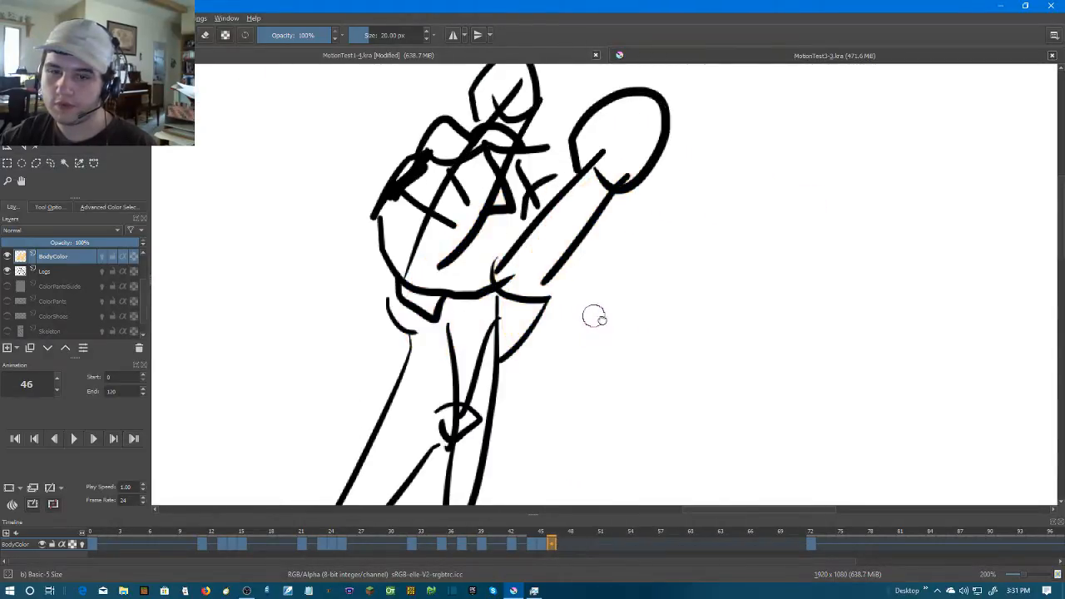
# Paint the raised left-hand arm and its hand on frame 46 in skin colour, over the face
pyautogui.scroll(1, 589, 313)
pyautogui.moveTo(519, 270); pyautogui.dragTo(685, 302)
pyautogui.moveTo(687, 229); pyautogui.dragTo(654, 323)
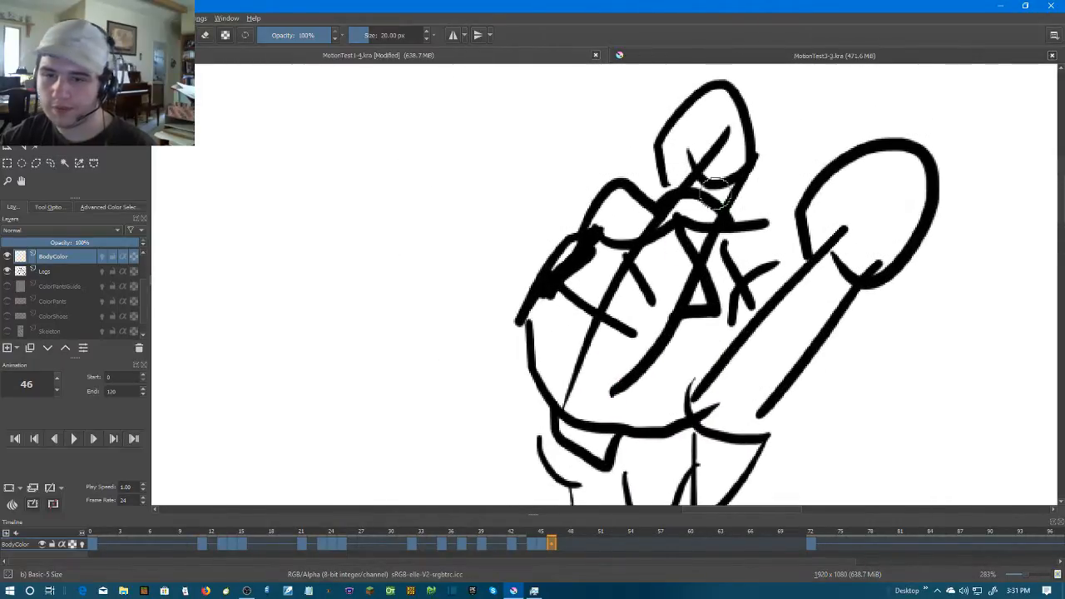
pyautogui.moveTo(717, 179)
pyautogui.mouseDown()
pyautogui.moveTo(643, 347)
pyautogui.moveTo(578, 412)
pyautogui.moveTo(619, 315)
pyautogui.moveTo(653, 267)
pyautogui.moveTo(624, 349)
pyautogui.moveTo(652, 262)
pyautogui.mouseUp()
pyautogui.moveTo(675, 222)
pyautogui.mouseDown()
pyautogui.moveTo(673, 273)
pyautogui.moveTo(645, 287)
pyautogui.mouseUp()
pyautogui.moveTo(639, 283)
pyautogui.mouseDown()
pyautogui.moveTo(688, 195)
pyautogui.moveTo(704, 225)
pyautogui.moveTo(688, 175)
pyautogui.moveTo(646, 196)
pyautogui.moveTo(648, 216)
pyautogui.moveTo(674, 208)
pyautogui.moveTo(686, 173)
pyautogui.mouseUp()
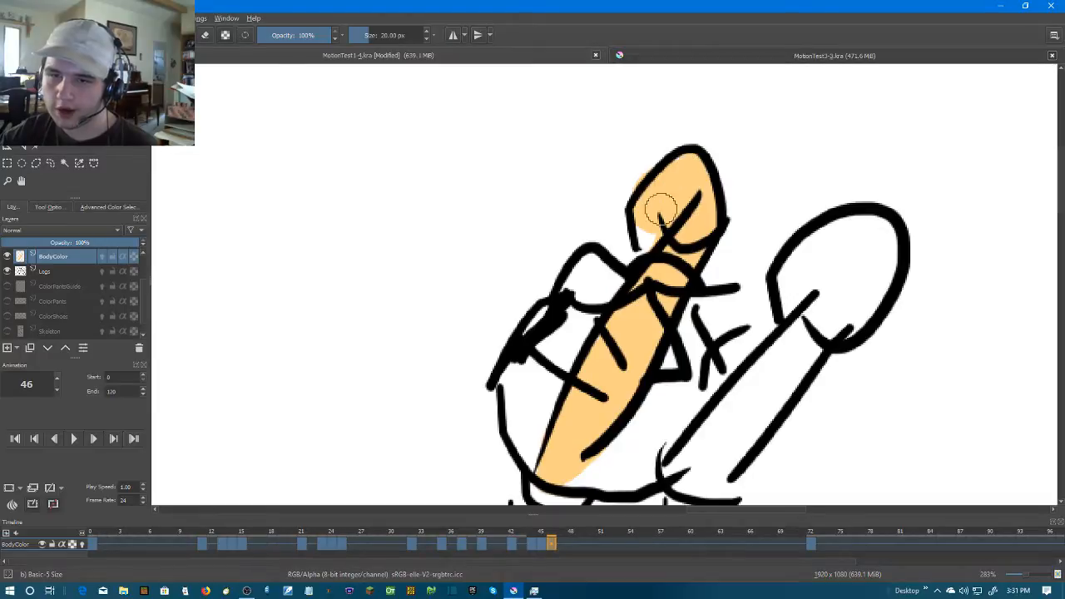
# Paint the rounded hand of the right-hand arm on frame 46 in skin colour, undoing the stray stroke
pyautogui.scroll(-3, 691, 207)
pyautogui.moveTo(762, 320); pyautogui.dragTo(726, 285)
pyautogui.scroll(3, 725, 285)
pyautogui.moveTo(636, 228); pyautogui.dragTo(671, 292)
pyautogui.scroll(1, 641, 290)
pyautogui.moveTo(548, 294)
pyautogui.mouseDown()
pyautogui.moveTo(668, 181)
pyautogui.moveTo(616, 309)
pyautogui.mouseUp()
pyautogui.press('Left')
pyautogui.press('Right')
pyautogui.moveTo(658, 267)
pyautogui.mouseDown()
pyautogui.moveTo(594, 306)
pyautogui.moveTo(675, 198)
pyautogui.moveTo(656, 183)
pyautogui.moveTo(658, 147)
pyautogui.moveTo(689, 113)
pyautogui.mouseUp()
pyautogui.moveTo(650, 169); pyautogui.dragTo(622, 243)
pyautogui.moveTo(666, 176)
pyautogui.mouseDown()
pyautogui.moveTo(708, 157)
pyautogui.moveTo(737, 160)
pyautogui.moveTo(763, 187)
pyautogui.moveTo(765, 253)
pyautogui.moveTo(711, 304)
pyautogui.moveTo(670, 307)
pyautogui.moveTo(663, 190)
pyautogui.moveTo(699, 154)
pyautogui.moveTo(729, 154)
pyautogui.moveTo(753, 169)
pyautogui.moveTo(764, 202)
pyautogui.moveTo(742, 255)
pyautogui.moveTo(716, 287)
pyautogui.moveTo(682, 299)
pyautogui.moveTo(662, 270)
pyautogui.moveTo(712, 283)
pyautogui.moveTo(682, 243)
pyautogui.moveTo(690, 207)
pyautogui.moveTo(728, 196)
pyautogui.moveTo(694, 227)
pyautogui.mouseUp()
pyautogui.hotkey('ctrl', 'z')
# Fill the right-hand forearm on frame 46 with skin colour from the wrist down to the shoulder
pyautogui.moveTo(629, 279)
pyautogui.mouseDown()
pyautogui.moveTo(770, 131)
pyautogui.moveTo(782, 160)
pyautogui.moveTo(755, 199)
pyautogui.moveTo(766, 130)
pyautogui.moveTo(792, 191)
pyautogui.moveTo(785, 184)
pyautogui.moveTo(682, 335)
pyautogui.moveTo(614, 384)
pyautogui.moveTo(604, 366)
pyautogui.moveTo(660, 318)
pyautogui.moveTo(696, 252)
pyautogui.moveTo(598, 367)
pyautogui.mouseUp()
pyautogui.hotkey('ctrl', 'z')
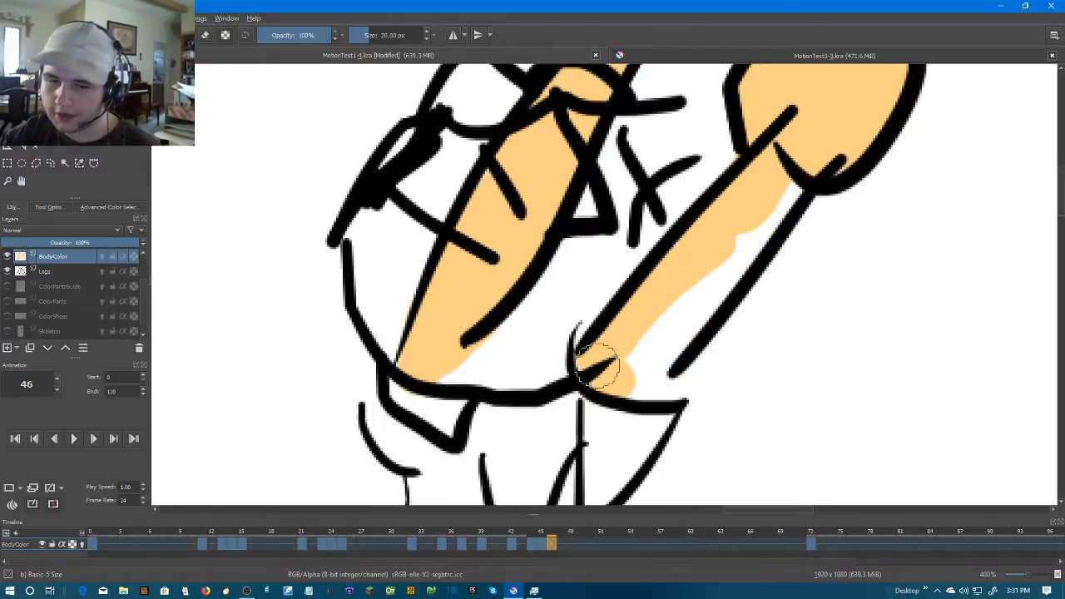
pyautogui.moveTo(767, 170)
pyautogui.mouseDown()
pyautogui.moveTo(745, 225)
pyautogui.moveTo(692, 245)
pyautogui.mouseUp()
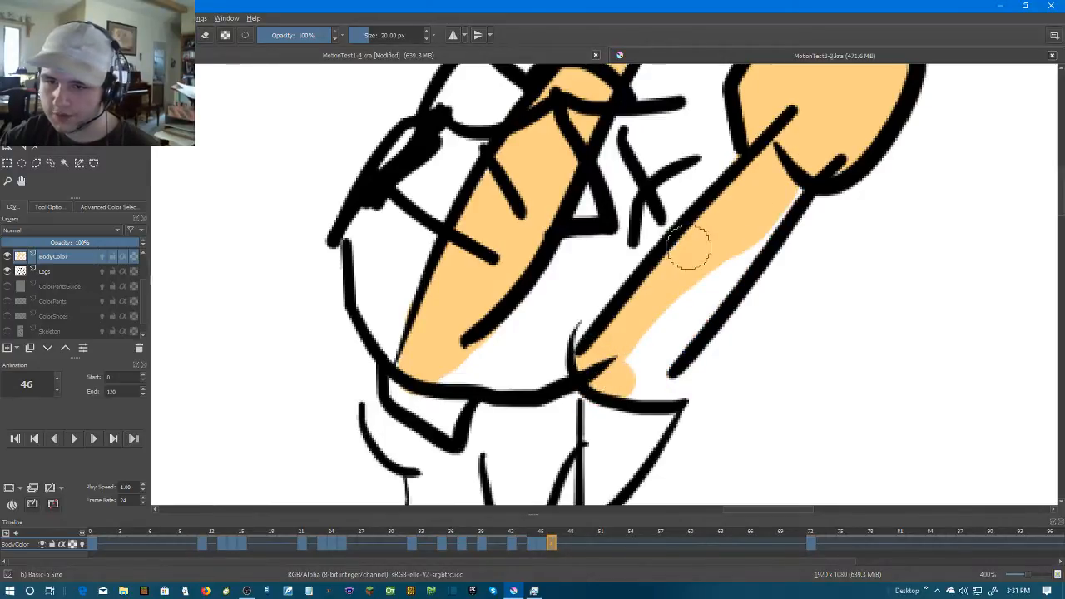
pyautogui.moveTo(773, 202)
pyautogui.mouseDown()
pyautogui.moveTo(690, 305)
pyautogui.moveTo(645, 335)
pyautogui.moveTo(632, 371)
pyautogui.moveTo(704, 311)
pyautogui.mouseUp()
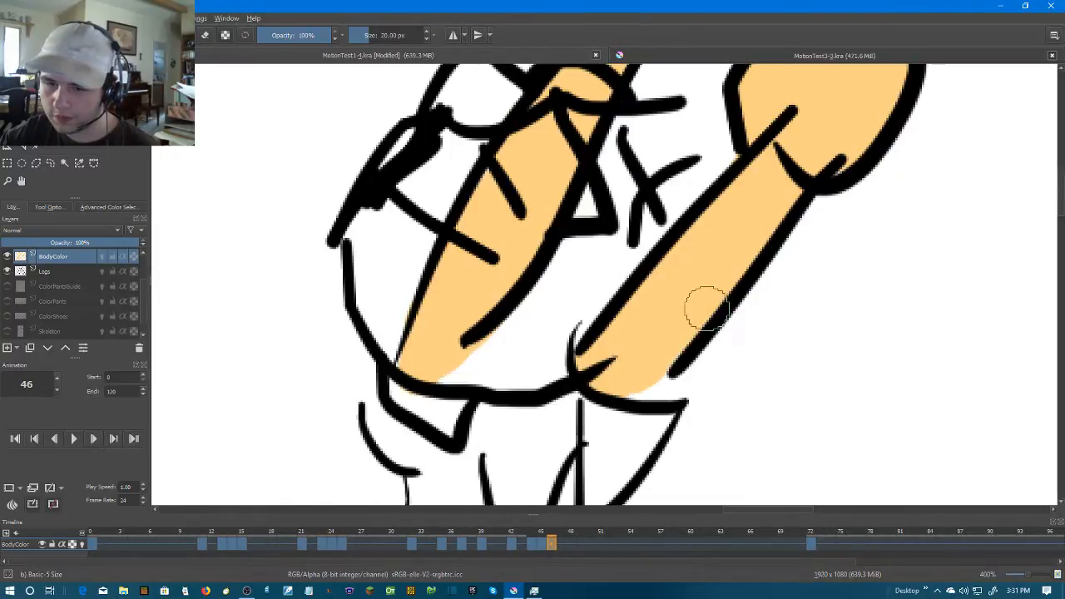
# Move on to frame 51 and create a blank frame there on the BodyColor layer
pyautogui.scroll(-6, 704, 310)
pyautogui.press('.')
pyautogui.press('.')
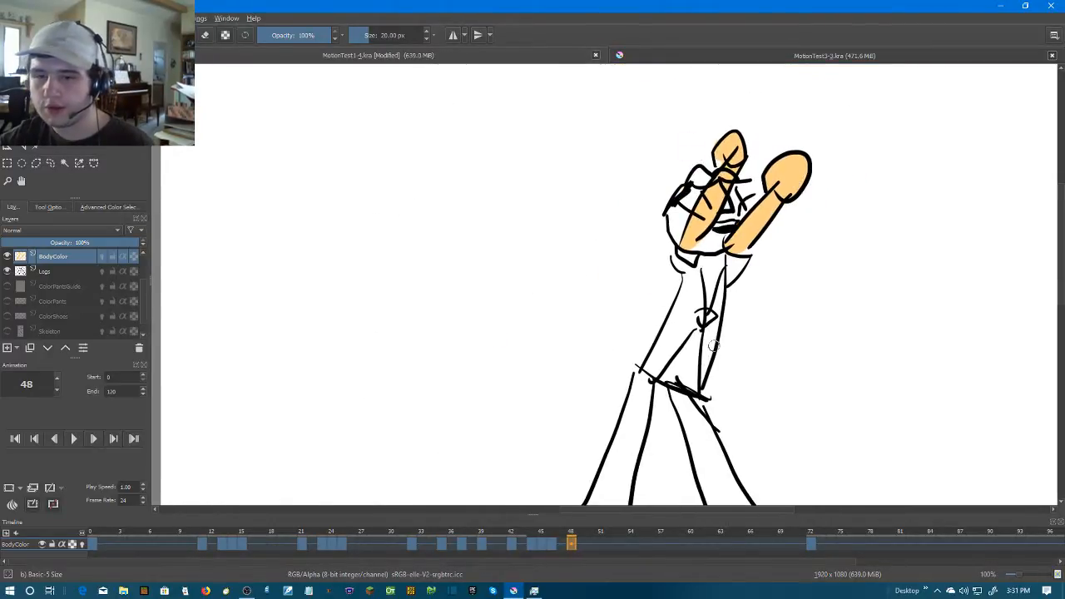
pyautogui.press('.')
pyautogui.press('.')
pyautogui.press(',')
pyautogui.press('.')
pyautogui.rightClick(595, 546)
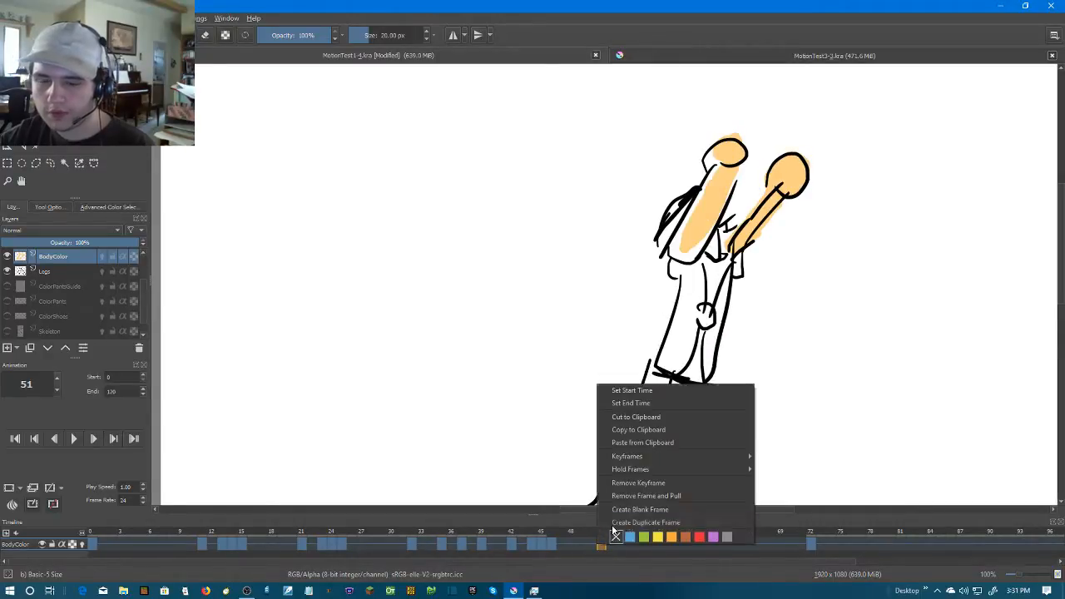
pyautogui.click(632, 508)
# Paint both long edges of the wide left-hand arm and the thin right-hand forearm on frame 51 in skin colour
pyautogui.scroll(3, 705, 232)
pyautogui.scroll(1, 706, 232)
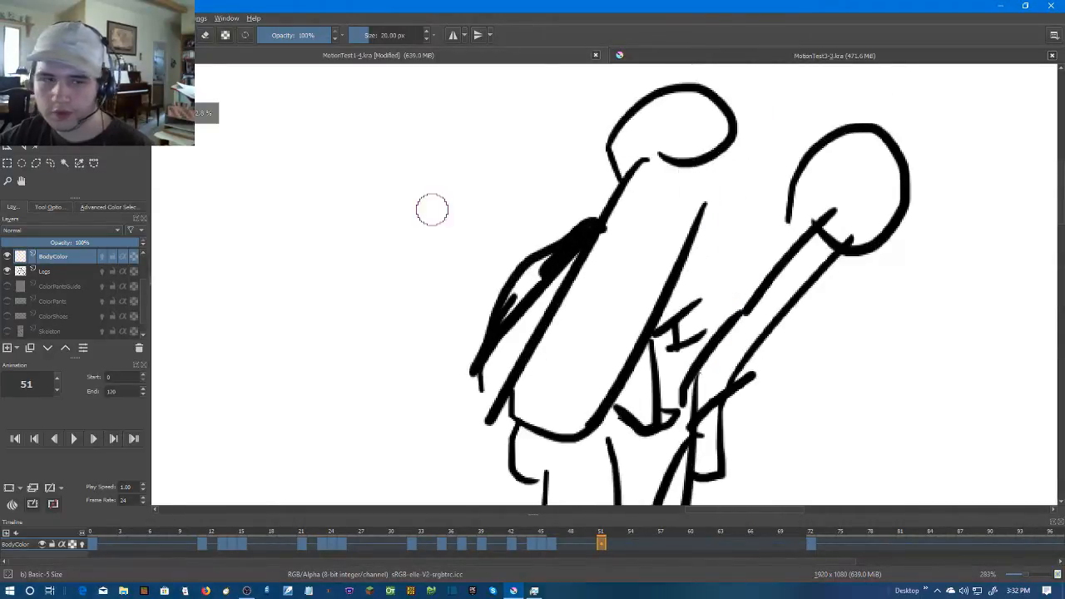
pyautogui.moveTo(687, 200); pyautogui.dragTo(575, 420)
pyautogui.moveTo(525, 396); pyautogui.dragTo(646, 175)
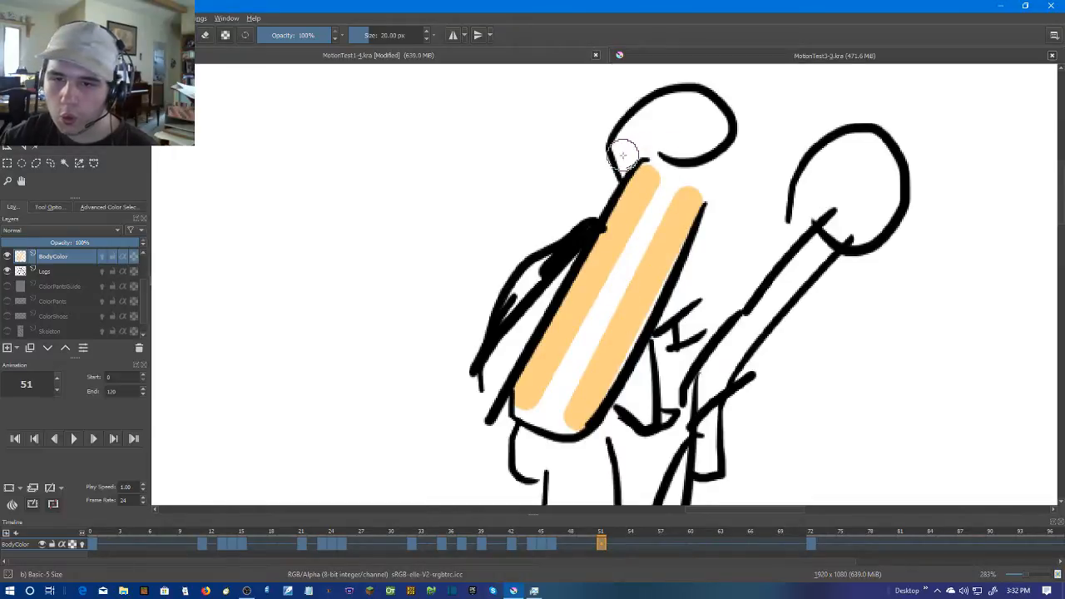
pyautogui.moveTo(821, 247); pyautogui.dragTo(709, 382)
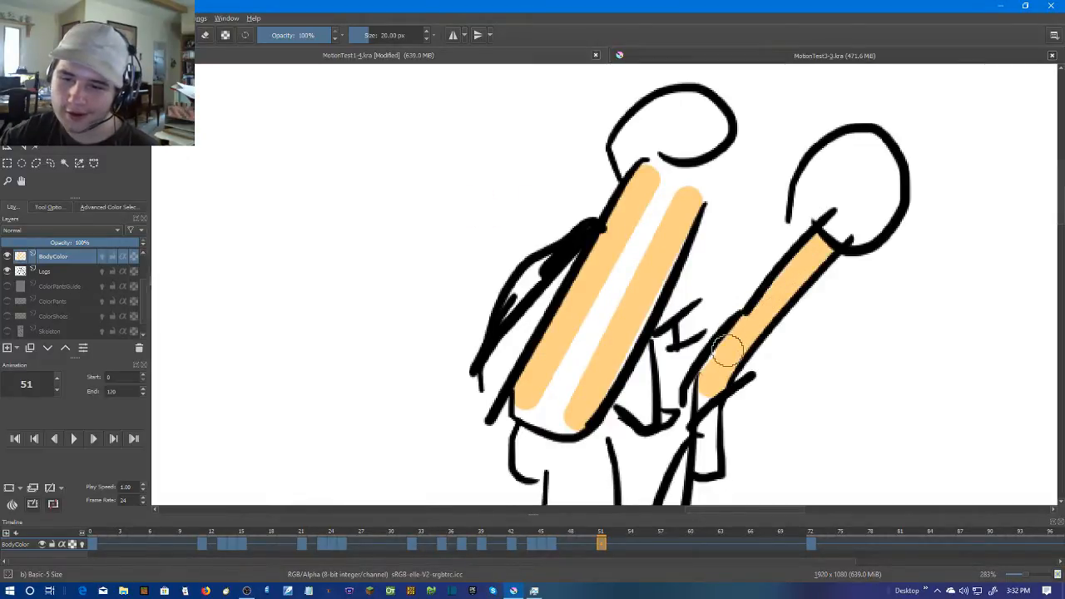
pyautogui.moveTo(845, 329); pyautogui.dragTo(814, 290)
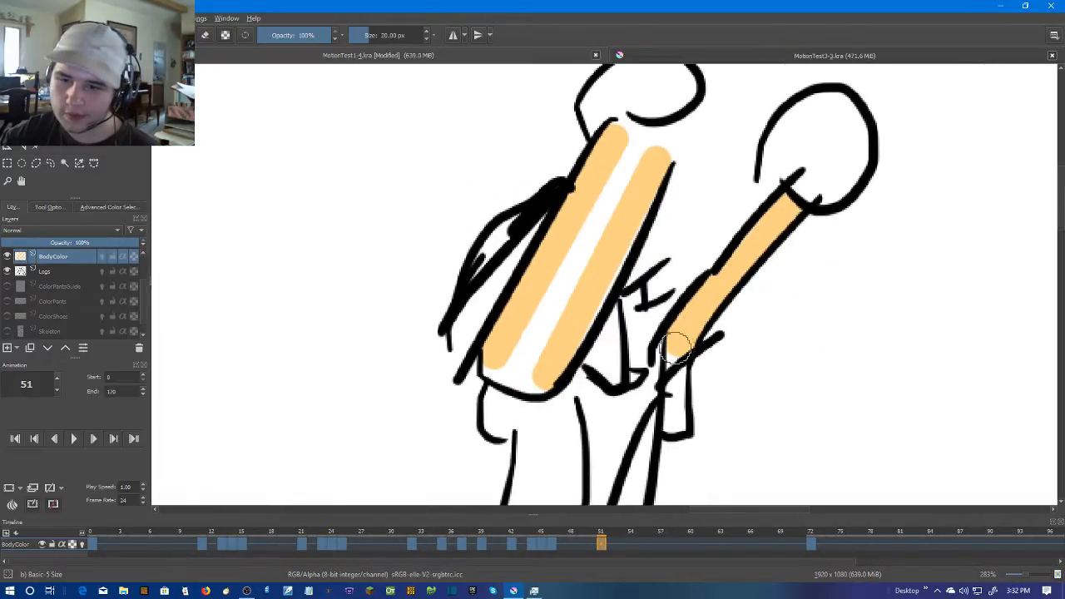
# Fill the inside and both ends of the wide left-hand arm on frame 51 with skin colour
pyautogui.moveTo(493, 360)
pyautogui.mouseDown()
pyautogui.moveTo(547, 374)
pyautogui.moveTo(638, 200)
pyautogui.moveTo(658, 132)
pyautogui.moveTo(518, 352)
pyautogui.mouseUp()
pyautogui.moveTo(629, 140); pyautogui.dragTo(572, 329)
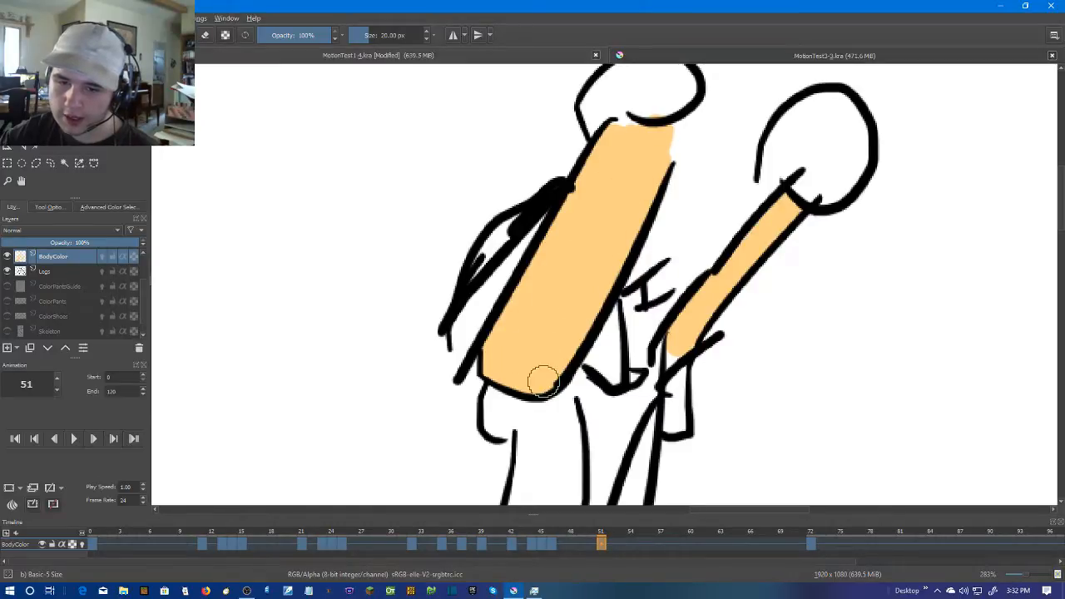
pyautogui.moveTo(620, 147)
pyautogui.mouseDown()
pyautogui.moveTo(608, 236)
pyautogui.moveTo(587, 203)
pyautogui.moveTo(613, 167)
pyautogui.moveTo(637, 158)
pyautogui.moveTo(624, 158)
pyautogui.moveTo(661, 160)
pyautogui.moveTo(669, 195)
pyautogui.moveTo(620, 208)
pyautogui.moveTo(612, 198)
pyautogui.mouseUp()
# Paint the two rounded hands on frame 51 in skin colour and check the right-hand forearm's edges for gaps
pyautogui.moveTo(818, 300); pyautogui.dragTo(669, 306)
pyautogui.scroll(1, 670, 297)
pyautogui.moveTo(593, 248)
pyautogui.mouseDown()
pyautogui.moveTo(675, 277)
pyautogui.moveTo(636, 264)
pyautogui.moveTo(697, 254)
pyautogui.moveTo(696, 183)
pyautogui.moveTo(672, 166)
pyautogui.moveTo(623, 178)
pyautogui.moveTo(590, 230)
pyautogui.moveTo(649, 219)
pyautogui.moveTo(671, 173)
pyautogui.moveTo(663, 164)
pyautogui.mouseUp()
pyautogui.scroll(-6, 713, 247)
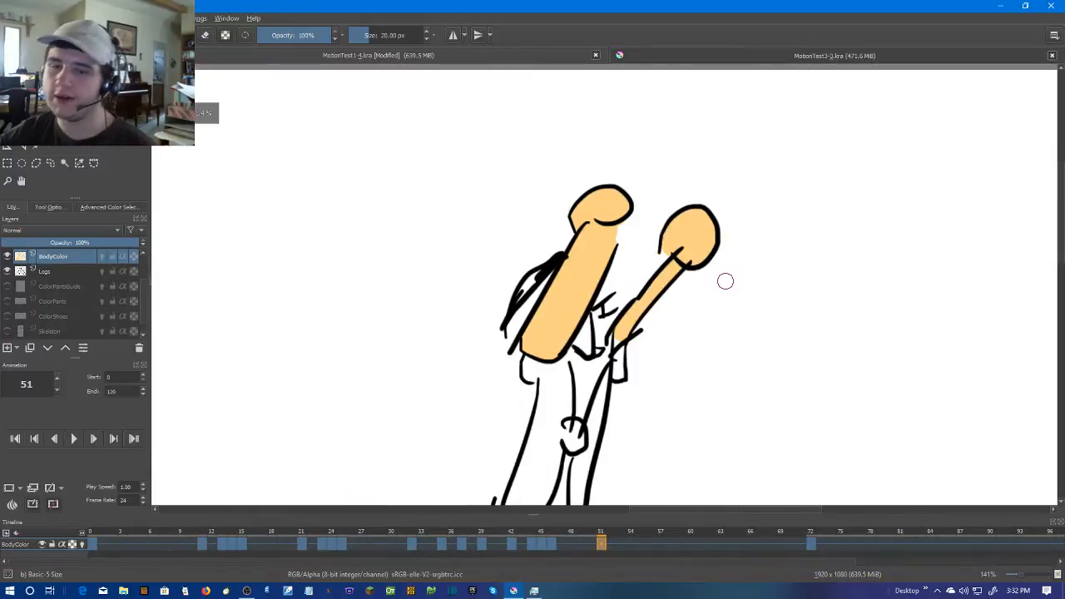
pyautogui.scroll(4, 726, 282)
pyautogui.scroll(5, 679, 256)
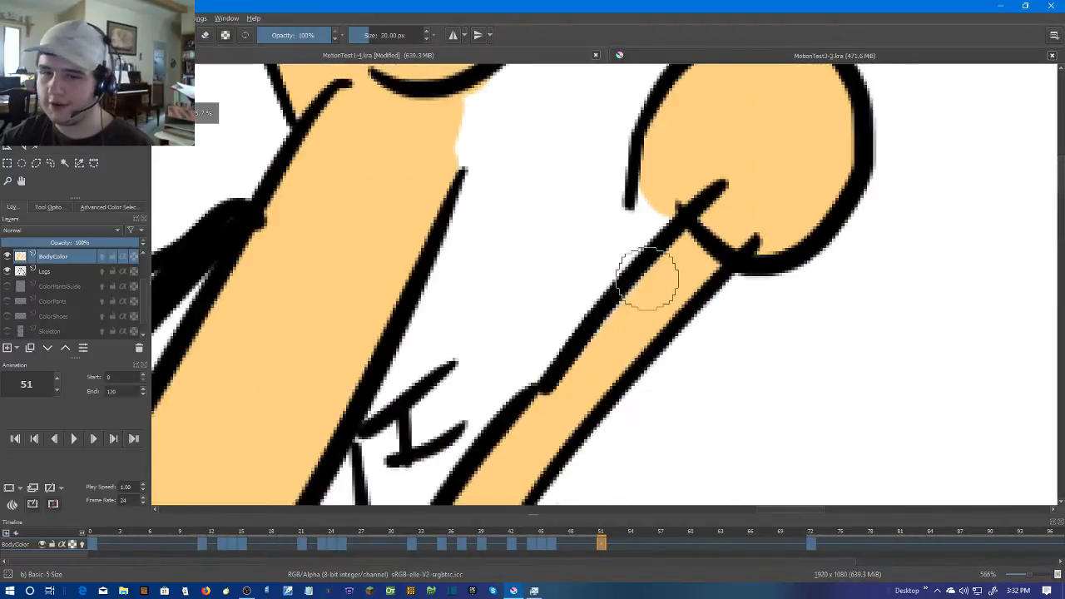
pyautogui.scroll(-5, 682, 309)
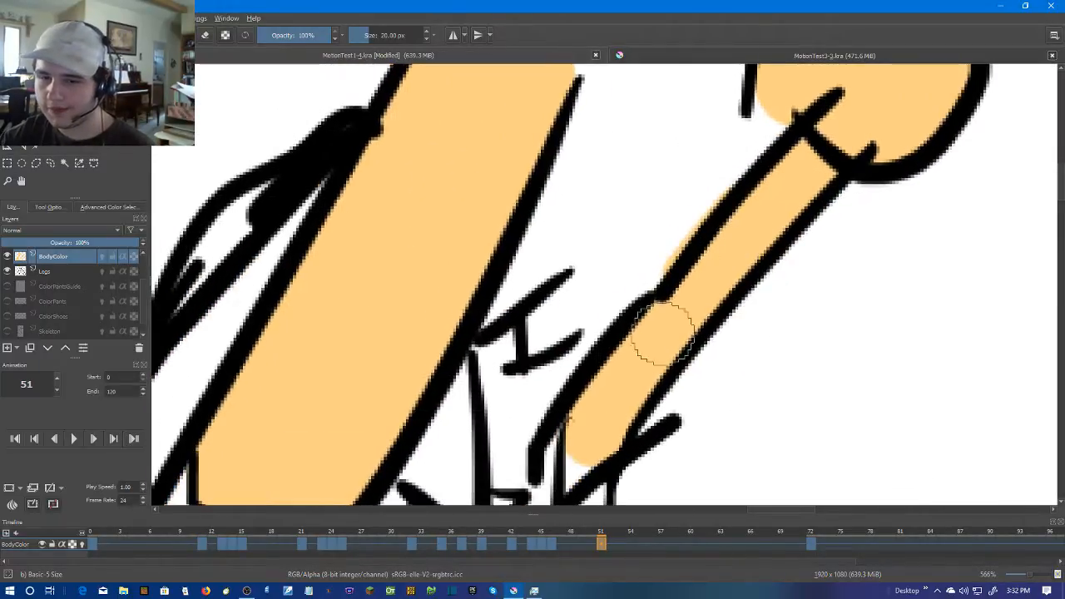
# Move to frame 53 and create a blank frame there on the BodyColor layer
pyautogui.scroll(-3, 832, 309)
pyautogui.click(620, 543)
pyautogui.rightClick(622, 545)
pyautogui.click(657, 506)
pyautogui.rightClick(626, 541)
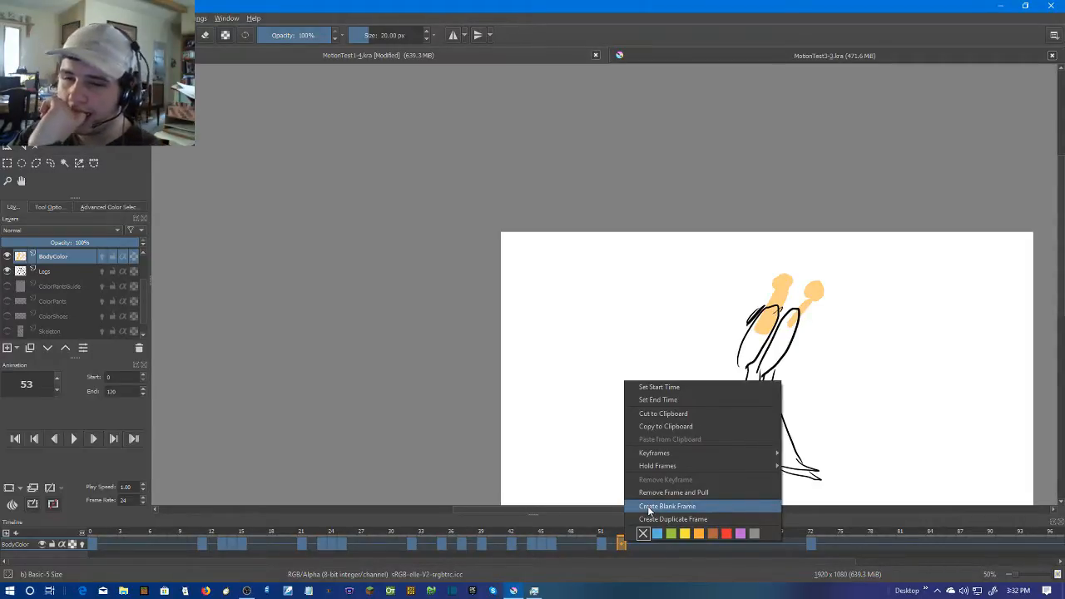
pyautogui.click(649, 506)
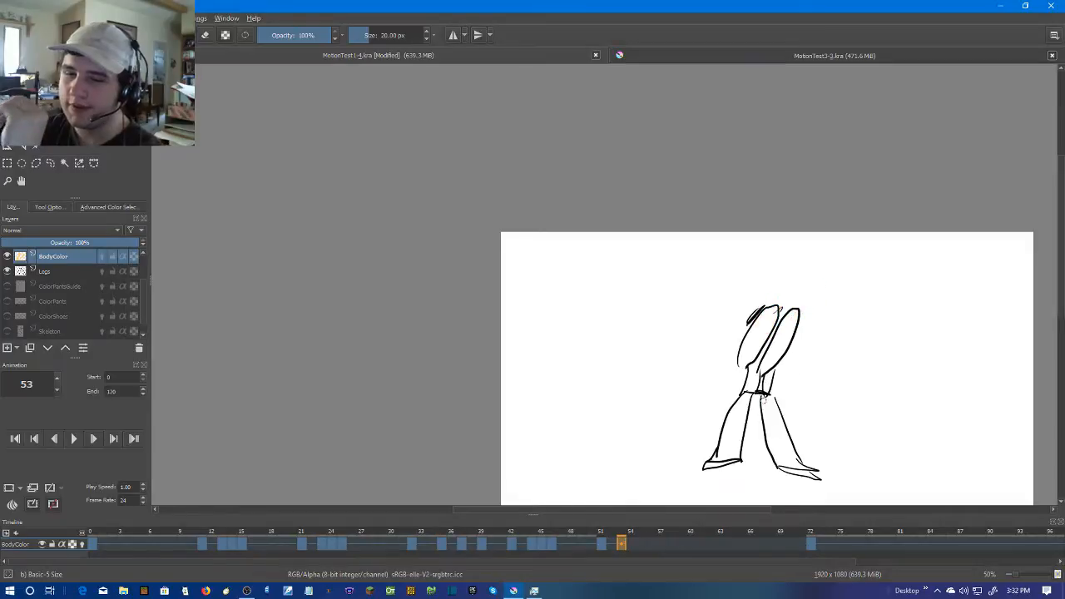
# Paint the lower ends of both arms on frame 53 in skin colour, undoing the unwanted strokes along the left-hand arm
pyautogui.scroll(5, 749, 345)
pyautogui.moveTo(678, 341); pyautogui.dragTo(696, 350)
pyautogui.moveTo(546, 302)
pyautogui.mouseDown()
pyautogui.moveTo(575, 314)
pyautogui.moveTo(592, 306)
pyautogui.mouseUp()
pyautogui.hotkey('ctrl', 'z')
pyautogui.moveTo(636, 271); pyautogui.dragTo(627, 370)
pyautogui.moveTo(745, 83)
pyautogui.mouseDown()
pyautogui.moveTo(697, 105)
pyautogui.moveTo(755, 93)
pyautogui.moveTo(727, 194)
pyautogui.moveTo(596, 380)
pyautogui.moveTo(634, 360)
pyautogui.mouseUp()
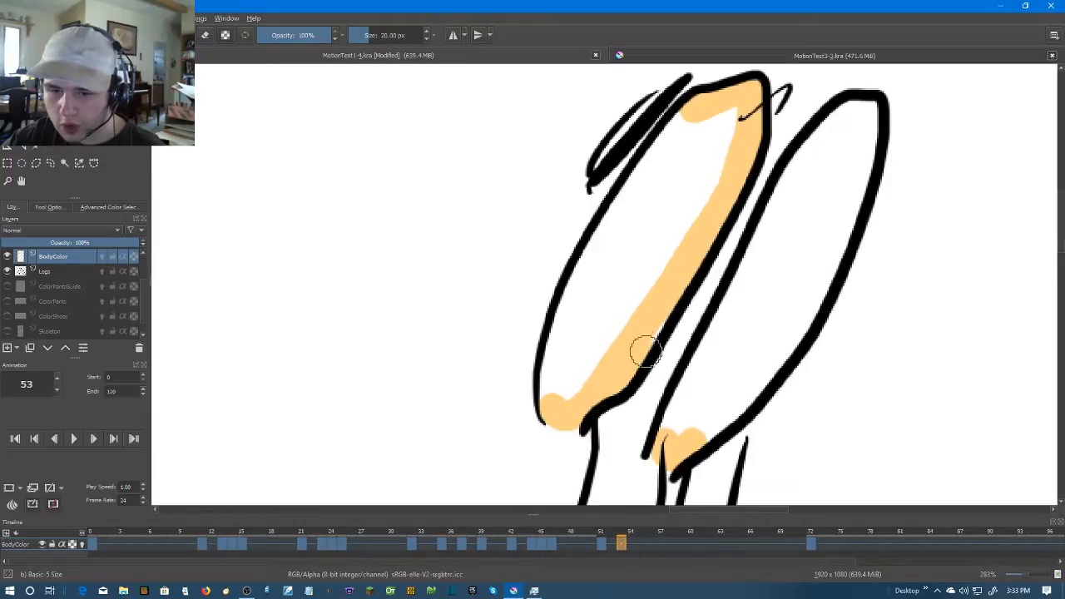
pyautogui.hotkey('ctrl', 'z')
pyautogui.moveTo(537, 429)
pyautogui.mouseDown()
pyautogui.moveTo(624, 374)
pyautogui.moveTo(706, 207)
pyautogui.moveTo(672, 287)
pyautogui.moveTo(702, 260)
pyautogui.moveTo(723, 191)
pyautogui.mouseUp()
pyautogui.hotkey('ctrl', 'z')
# Paint the left-hand arm on frame 53 in skin colour along its outline and across most of its inside
pyautogui.moveTo(746, 120)
pyautogui.mouseDown()
pyautogui.moveTo(735, 166)
pyautogui.moveTo(743, 118)
pyautogui.mouseUp()
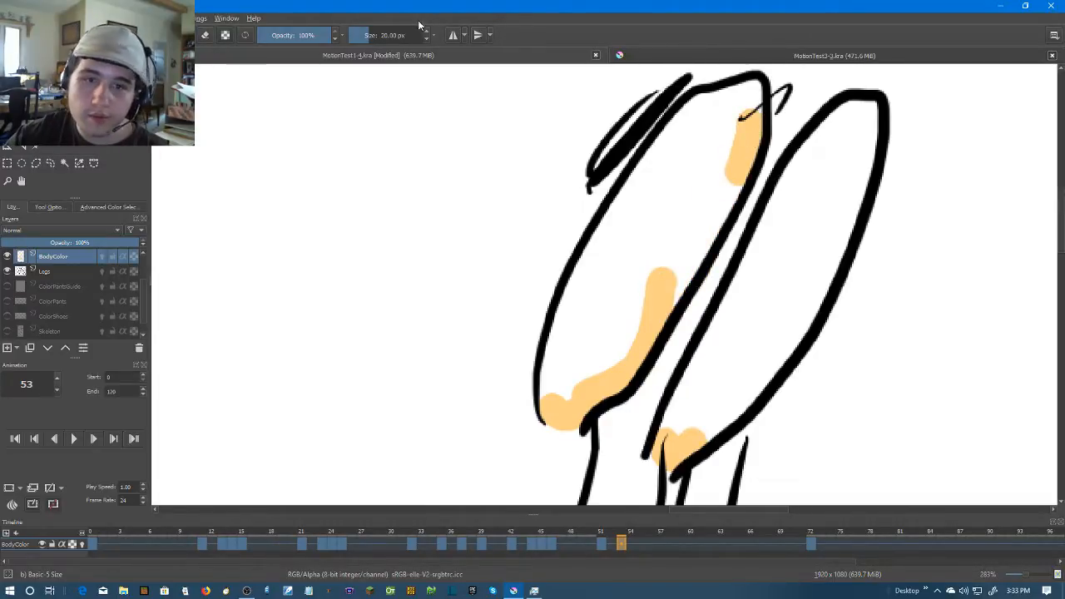
pyautogui.moveTo(549, 389); pyautogui.dragTo(565, 337)
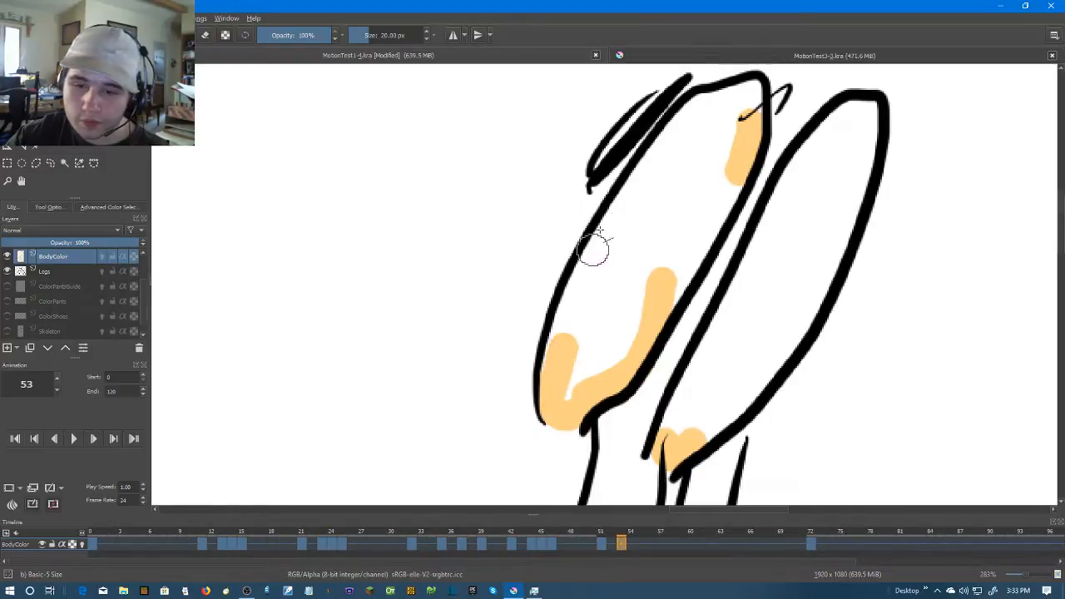
pyautogui.moveTo(668, 148); pyautogui.dragTo(615, 232)
pyautogui.moveTo(568, 319)
pyautogui.mouseDown()
pyautogui.moveTo(553, 356)
pyautogui.moveTo(616, 217)
pyautogui.moveTo(570, 304)
pyautogui.moveTo(585, 275)
pyautogui.moveTo(580, 285)
pyautogui.mouseUp()
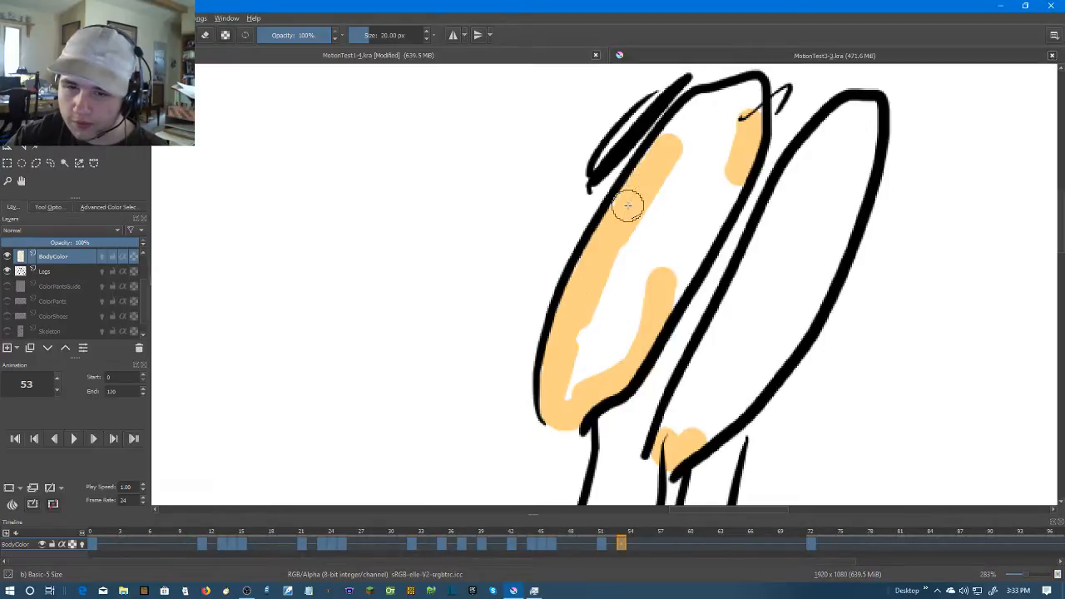
pyautogui.moveTo(628, 197); pyautogui.dragTo(678, 131)
pyautogui.moveTo(748, 136)
pyautogui.mouseDown()
pyautogui.moveTo(668, 269)
pyautogui.moveTo(670, 289)
pyautogui.mouseUp()
pyautogui.moveTo(622, 316)
pyautogui.mouseDown()
pyautogui.moveTo(565, 392)
pyautogui.moveTo(560, 374)
pyautogui.mouseUp()
pyautogui.moveTo(687, 118)
pyautogui.mouseDown()
pyautogui.moveTo(743, 86)
pyautogui.moveTo(745, 110)
pyautogui.moveTo(750, 92)
pyautogui.moveTo(687, 156)
pyautogui.moveTo(576, 359)
pyautogui.moveTo(565, 391)
pyautogui.mouseUp()
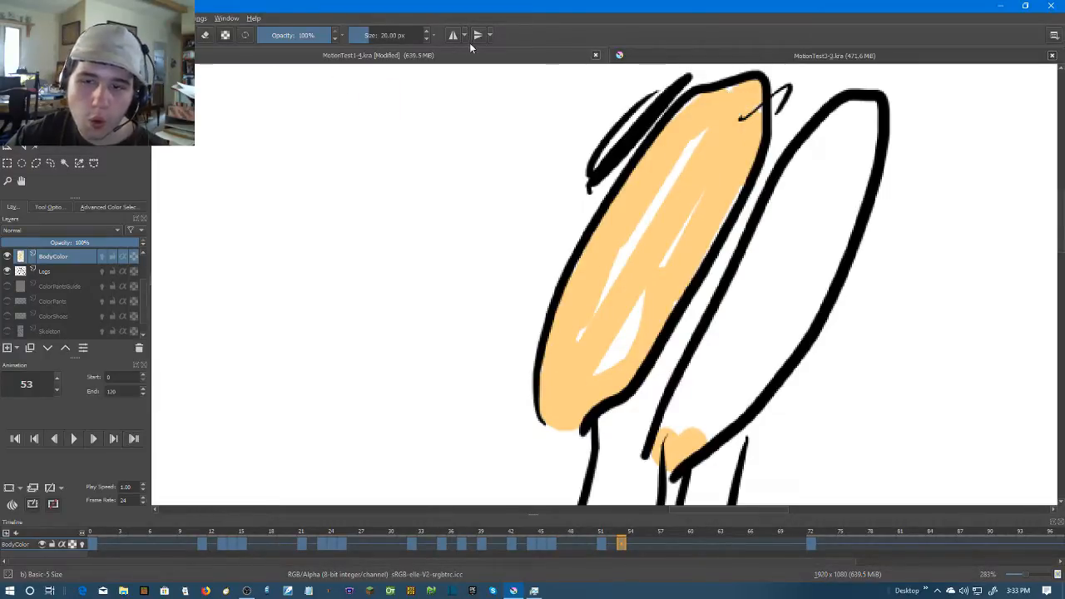
# Paint along the inside of the right-hand arm's outline on frame 53 in skin colour
pyautogui.moveTo(670, 442)
pyautogui.mouseDown()
pyautogui.moveTo(747, 261)
pyautogui.moveTo(820, 143)
pyautogui.mouseUp()
pyautogui.moveTo(860, 107)
pyautogui.mouseDown()
pyautogui.moveTo(823, 141)
pyautogui.moveTo(862, 114)
pyautogui.moveTo(865, 149)
pyautogui.mouseUp()
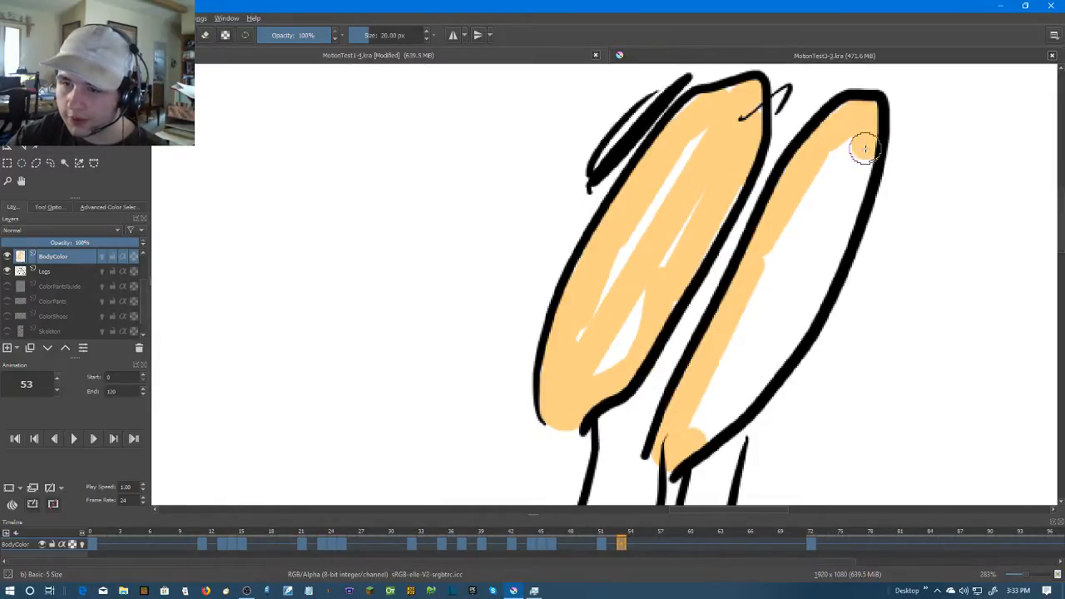
pyautogui.keyDown('shift'); pyautogui.click(818, 302); pyautogui.keyUp('shift')
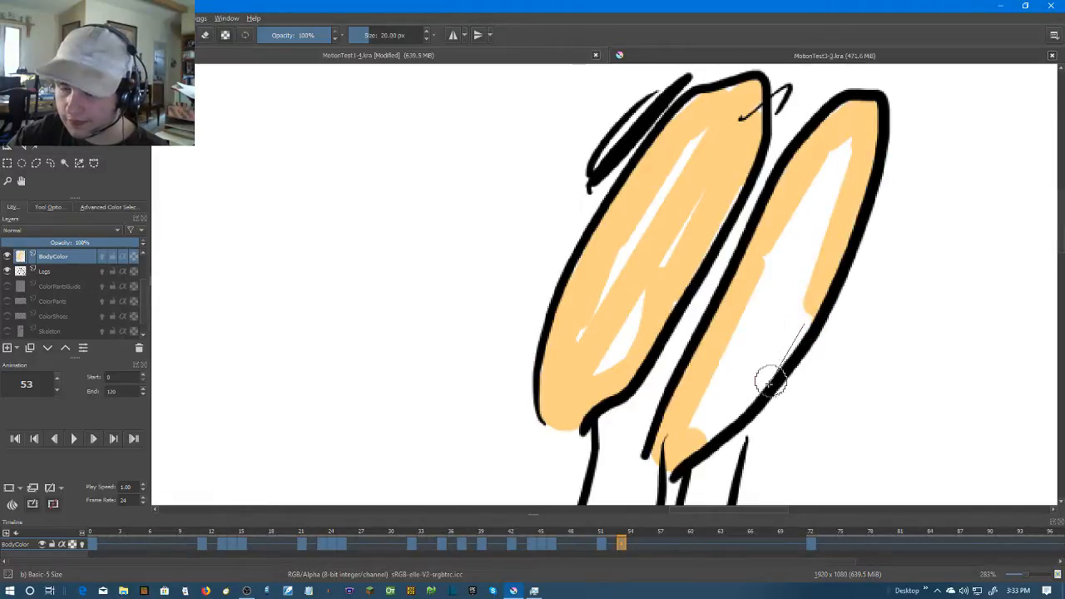
pyautogui.keyDown('shift'); pyautogui.click(744, 400); pyautogui.keyUp('shift')
pyautogui.moveTo(730, 412); pyautogui.dragTo(703, 430)
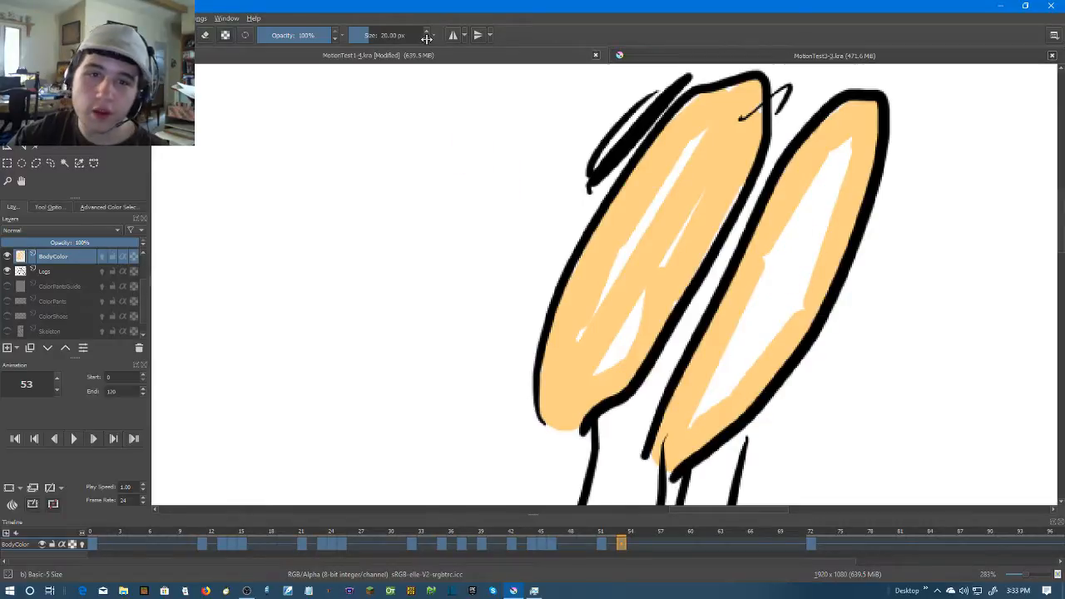
# Fill the remaining white gaps inside both arms on frame 53 with skin colour
pyautogui.moveTo(853, 147)
pyautogui.mouseDown()
pyautogui.moveTo(696, 408)
pyautogui.moveTo(745, 385)
pyautogui.mouseUp()
pyautogui.click(803, 309)
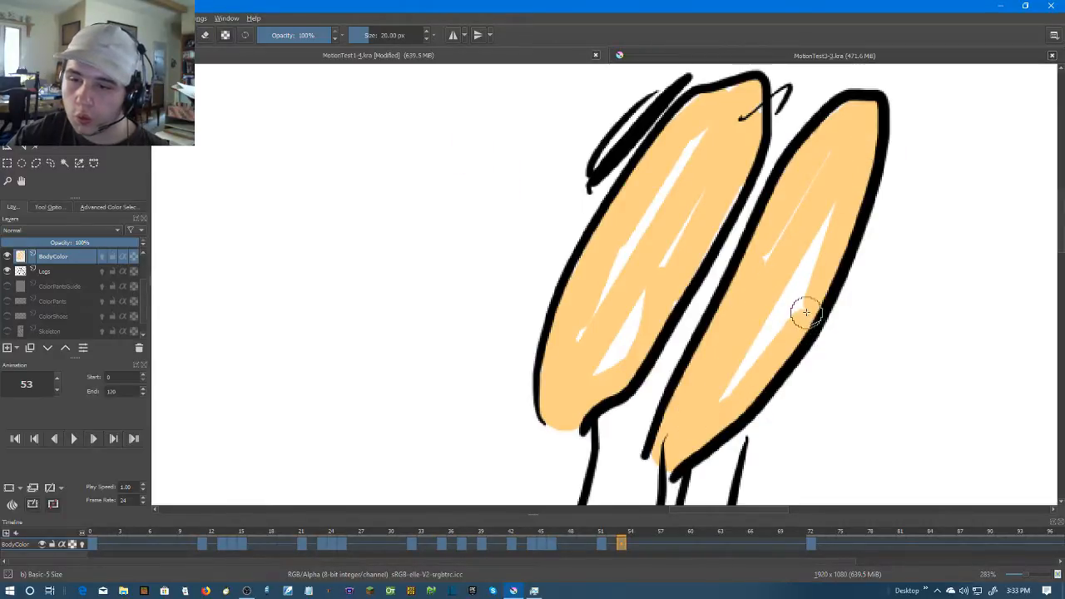
pyautogui.keyDown('shift'); pyautogui.click(760, 244); pyautogui.keyUp('shift')
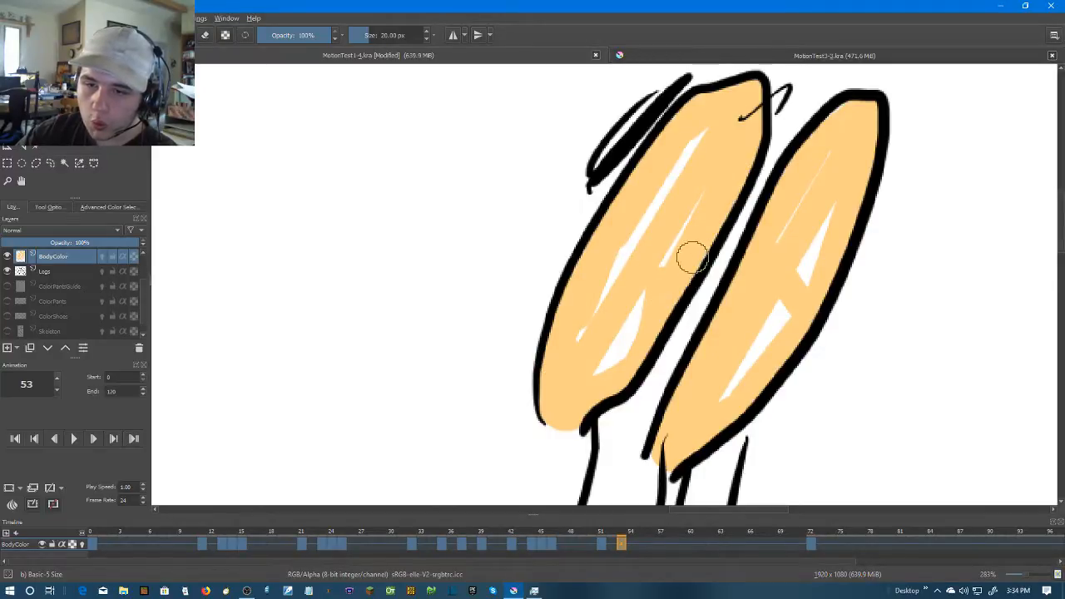
pyautogui.moveTo(645, 283)
pyautogui.mouseDown()
pyautogui.moveTo(625, 331)
pyautogui.moveTo(660, 285)
pyautogui.moveTo(579, 343)
pyautogui.moveTo(646, 247)
pyautogui.moveTo(701, 132)
pyautogui.moveTo(650, 221)
pyautogui.moveTo(643, 262)
pyautogui.moveTo(702, 191)
pyautogui.moveTo(619, 311)
pyautogui.moveTo(614, 336)
pyautogui.moveTo(639, 239)
pyautogui.mouseUp()
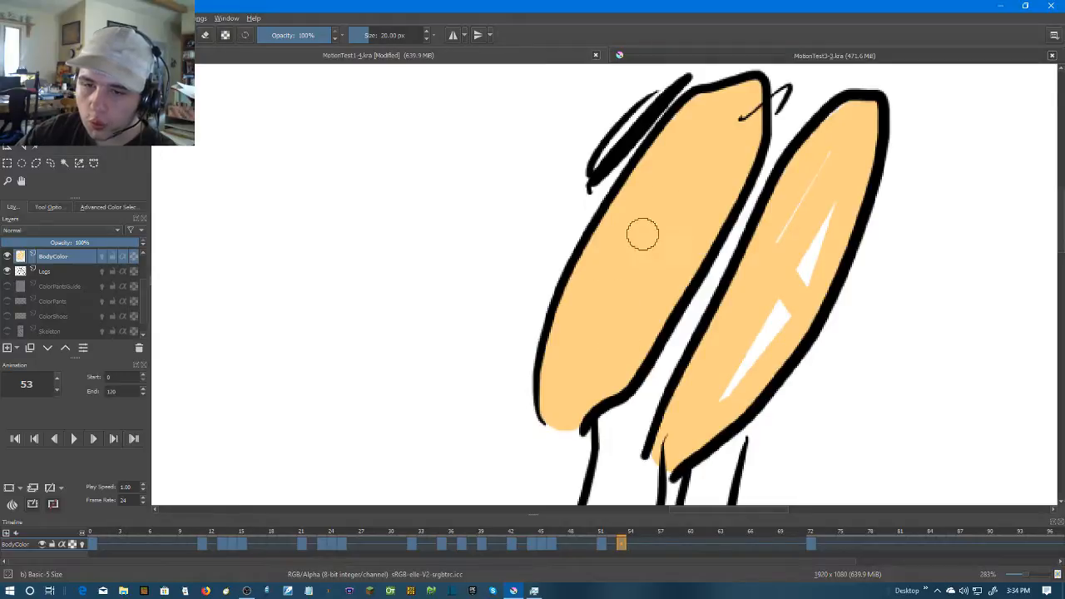
pyautogui.moveTo(839, 148)
pyautogui.mouseDown()
pyautogui.moveTo(785, 238)
pyautogui.moveTo(821, 145)
pyautogui.moveTo(853, 109)
pyautogui.moveTo(865, 124)
pyautogui.moveTo(822, 223)
pyautogui.moveTo(824, 209)
pyautogui.moveTo(731, 381)
pyautogui.moveTo(801, 271)
pyautogui.moveTo(753, 335)
pyautogui.mouseUp()
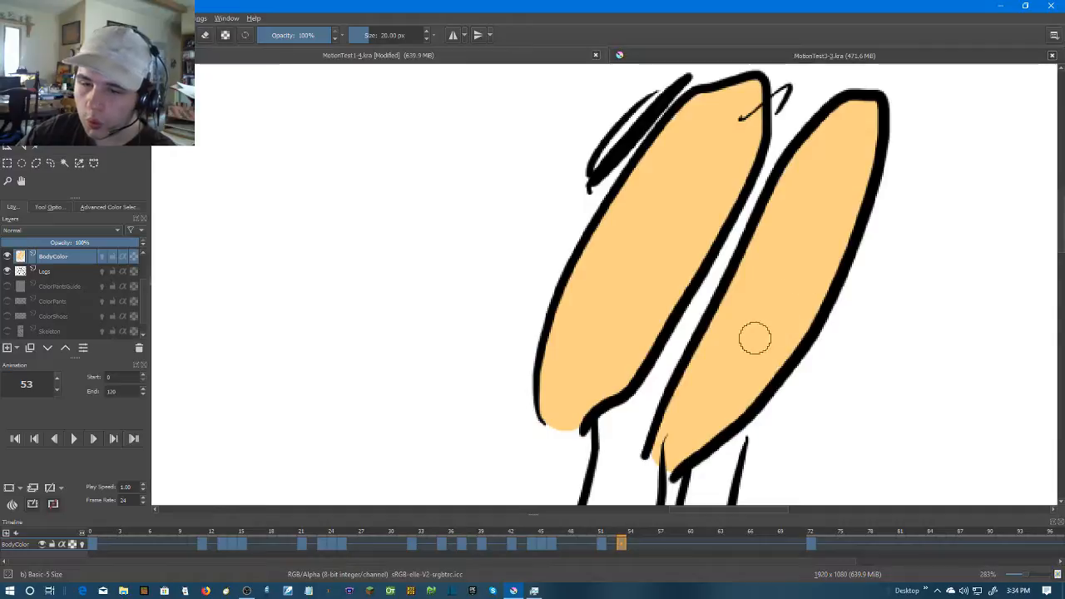
# Move to frame 54 and create a blank frame there on the BodyColor layer
pyautogui.scroll(-1, 776, 325)
pyautogui.scroll(-4, 775, 325)
pyautogui.scroll(2, 775, 324)
pyautogui.press('Right')
pyautogui.press('Left')
pyautogui.press('Right')
pyautogui.rightClick(628, 544)
pyautogui.click(655, 508)
# Paint the small pointed shape below the wide folded arm on frame 54 in skin colour
pyautogui.scroll(2, 692, 374)
pyautogui.moveTo(689, 376)
pyautogui.mouseDown()
pyautogui.moveTo(708, 319)
pyautogui.moveTo(660, 365)
pyautogui.moveTo(725, 327)
pyautogui.moveTo(691, 333)
pyautogui.mouseUp()
pyautogui.scroll(1, 700, 321)
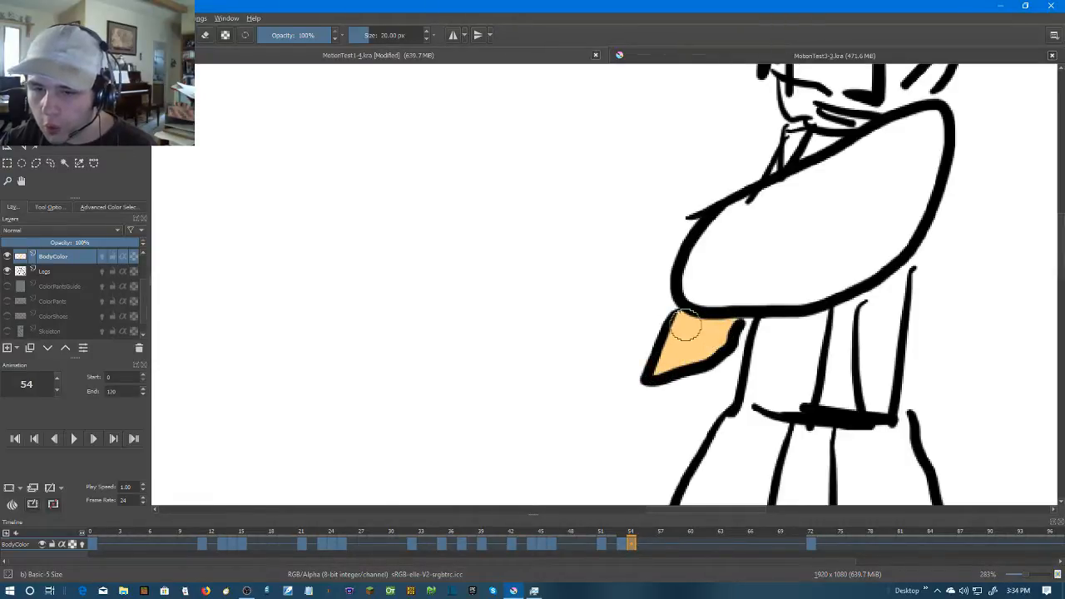
# Fill the wide folded arm on frame 54 with skin colour
pyautogui.moveTo(725, 297)
pyautogui.mouseDown()
pyautogui.moveTo(646, 315)
pyautogui.moveTo(721, 310)
pyautogui.moveTo(804, 277)
pyautogui.moveTo(731, 310)
pyautogui.moveTo(815, 273)
pyautogui.moveTo(859, 140)
pyautogui.moveTo(818, 149)
pyautogui.moveTo(654, 233)
pyautogui.moveTo(633, 248)
pyautogui.moveTo(616, 304)
pyautogui.moveTo(786, 267)
pyautogui.moveTo(836, 233)
pyautogui.moveTo(853, 163)
pyautogui.moveTo(669, 257)
pyautogui.moveTo(631, 301)
pyautogui.moveTo(768, 257)
pyautogui.moveTo(822, 207)
pyautogui.moveTo(811, 192)
pyautogui.moveTo(686, 278)
pyautogui.moveTo(694, 261)
pyautogui.moveTo(833, 203)
pyautogui.moveTo(644, 252)
pyautogui.mouseUp()
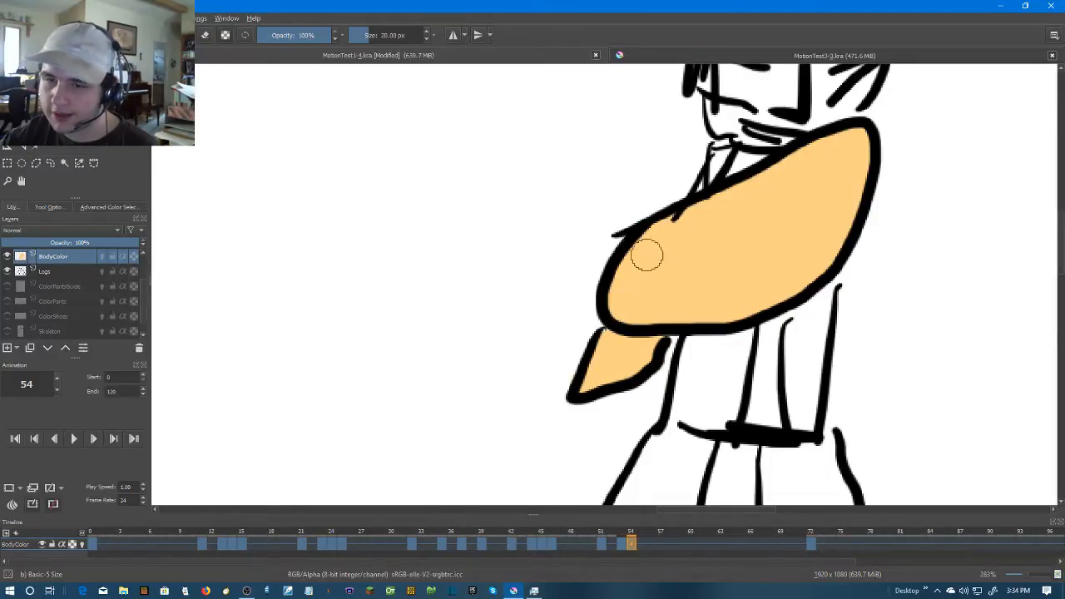
pyautogui.scroll(-1, 767, 226)
pyautogui.scroll(-2, 848, 281)
# Move to frame 55 and create a blank frame there on the BodyColor layer
pyautogui.press('Right')
pyautogui.press('Left')
pyautogui.press('Right')
pyautogui.rightClick(643, 543)
pyautogui.click(674, 507)
pyautogui.scroll(3, 722, 287)
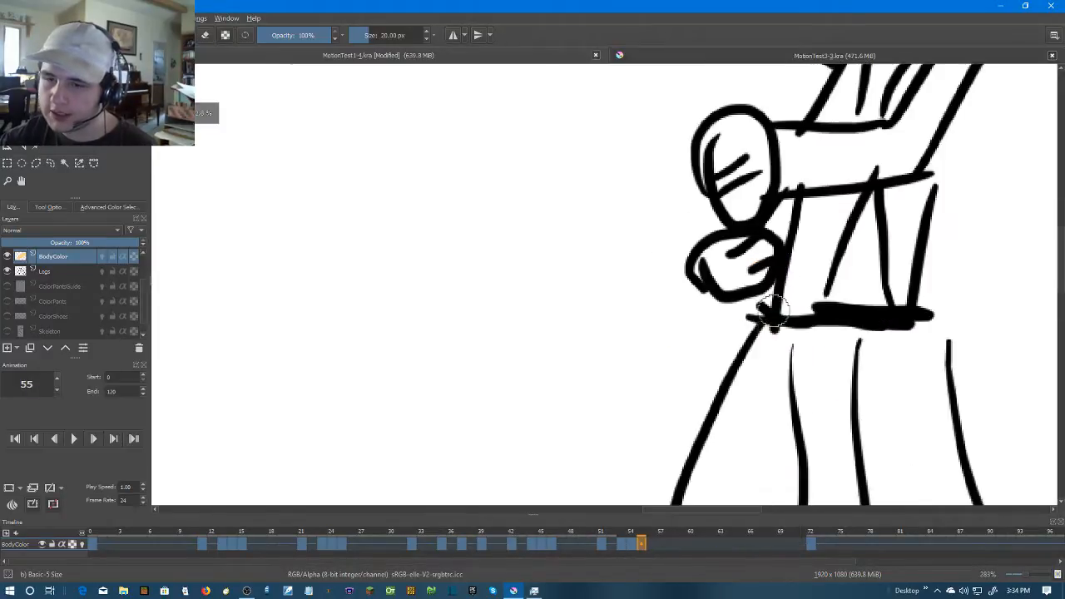
# Paint the lower and upper fists on frame 55 in skin colour
pyautogui.moveTo(717, 264)
pyautogui.mouseDown()
pyautogui.moveTo(670, 279)
pyautogui.moveTo(665, 308)
pyautogui.moveTo(705, 295)
pyautogui.moveTo(732, 325)
pyautogui.moveTo(688, 299)
pyautogui.moveTo(682, 268)
pyautogui.moveTo(719, 284)
pyautogui.mouseUp()
pyautogui.hotkey('ctrl', 'z')
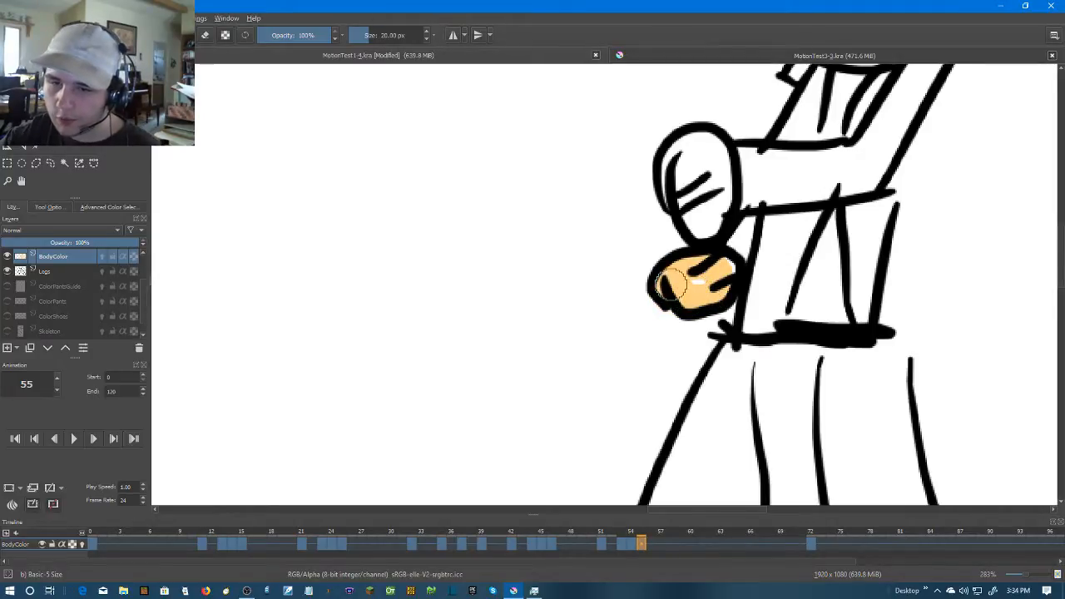
pyautogui.moveTo(703, 223)
pyautogui.mouseDown()
pyautogui.moveTo(677, 155)
pyautogui.moveTo(709, 148)
pyautogui.moveTo(720, 167)
pyautogui.moveTo(708, 226)
pyautogui.moveTo(688, 172)
pyautogui.mouseUp()
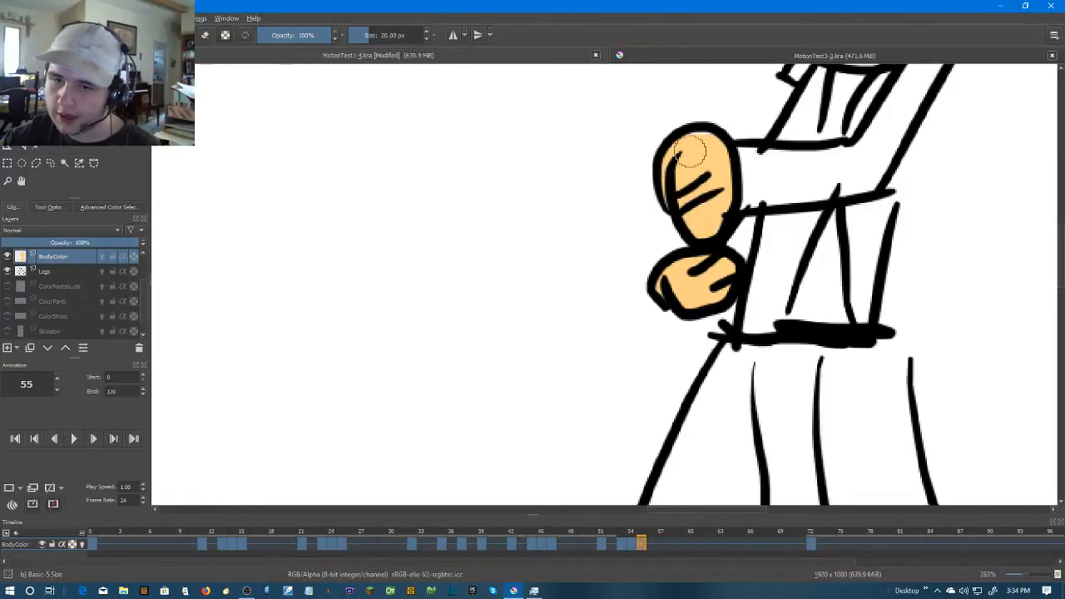
# Paint the forearm and the raised upper arm on frame 55 in skin colour, up to the sleeve
pyautogui.moveTo(755, 166)
pyautogui.mouseDown()
pyautogui.moveTo(649, 237)
pyautogui.moveTo(680, 251)
pyautogui.moveTo(764, 243)
pyautogui.mouseUp()
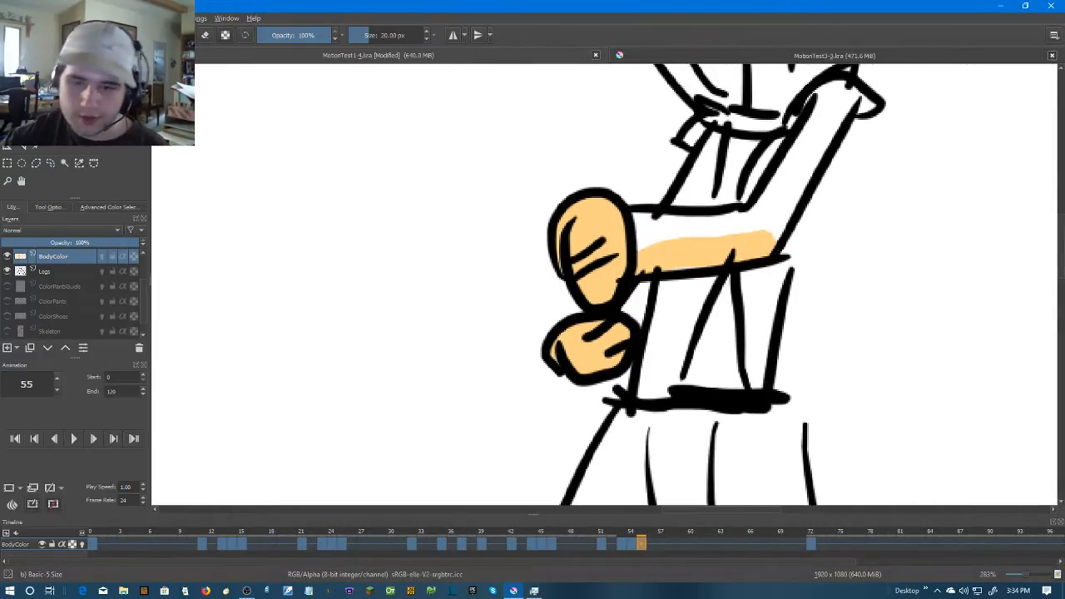
pyautogui.hotkey('ctrl', 'z')
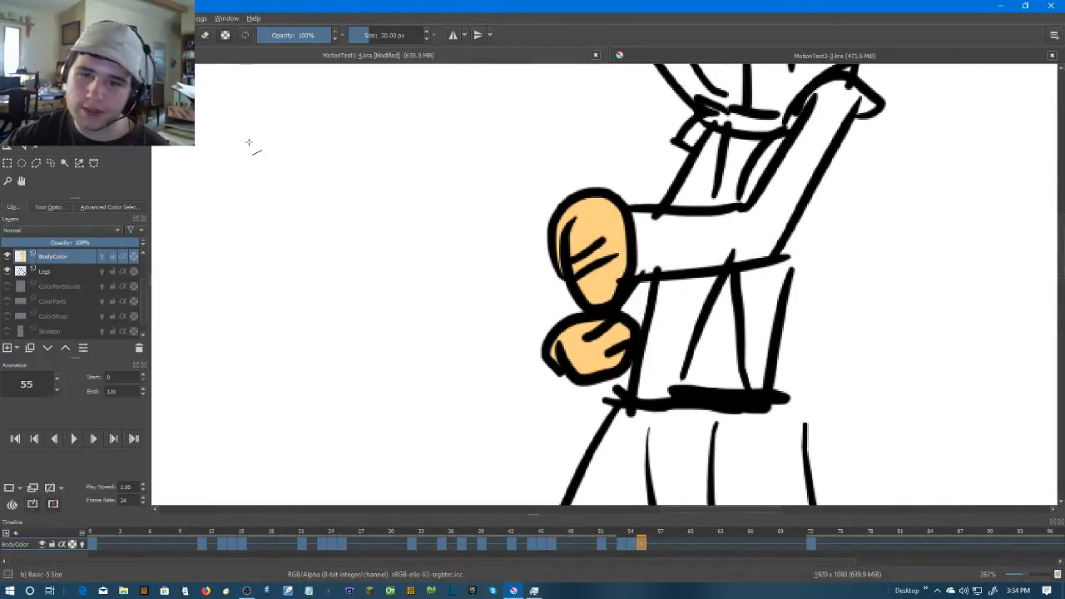
pyautogui.moveTo(632, 222); pyautogui.dragTo(736, 225)
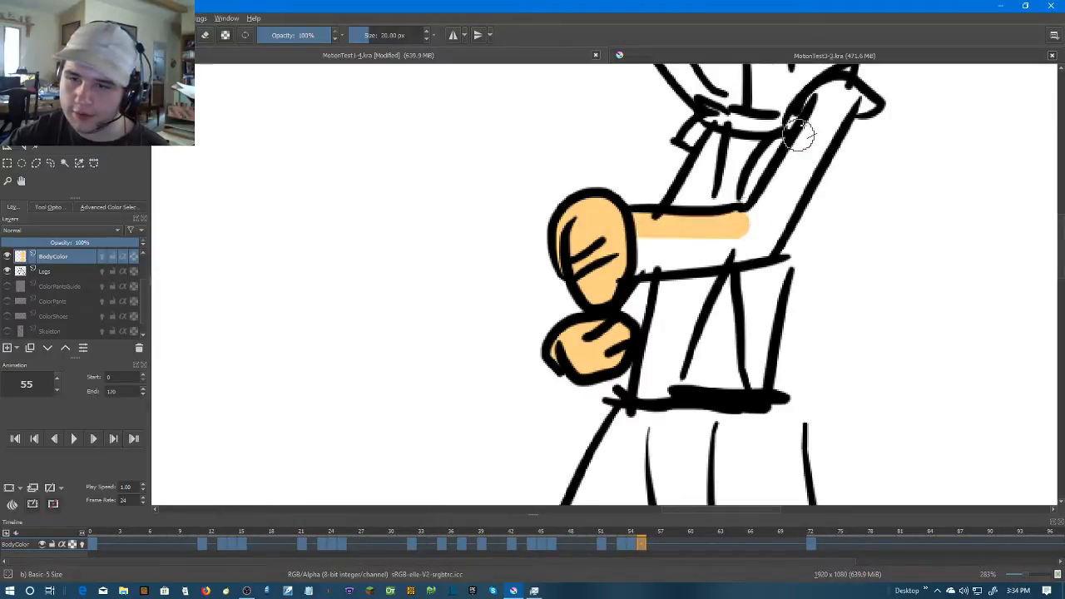
pyautogui.moveTo(827, 104)
pyautogui.mouseDown()
pyautogui.moveTo(758, 241)
pyautogui.moveTo(643, 265)
pyautogui.moveTo(719, 231)
pyautogui.moveTo(636, 245)
pyautogui.mouseUp()
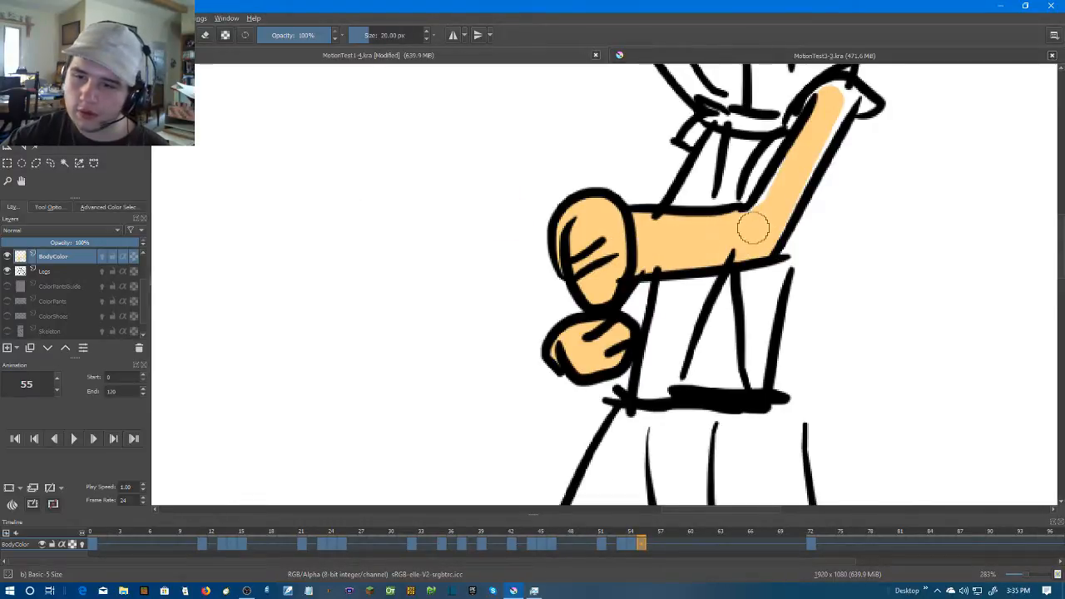
pyautogui.moveTo(830, 104)
pyautogui.mouseDown()
pyautogui.moveTo(836, 112)
pyautogui.moveTo(766, 237)
pyautogui.mouseUp()
pyautogui.press('1')
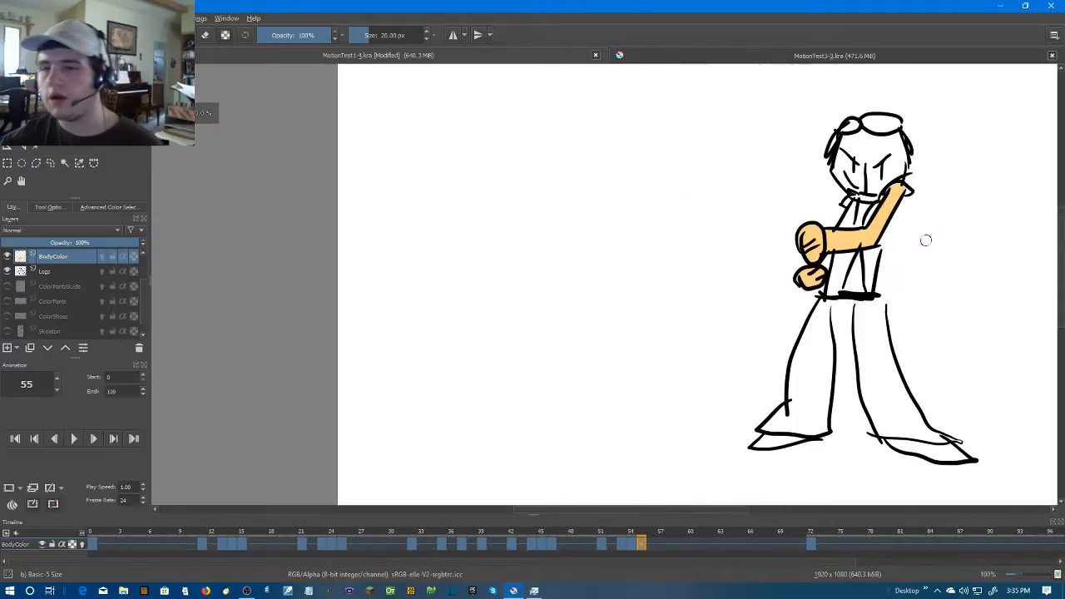
# Advance to frame 59, where the pose changes, and create a blank frame there on the BodyColor layer
pyautogui.press('.')
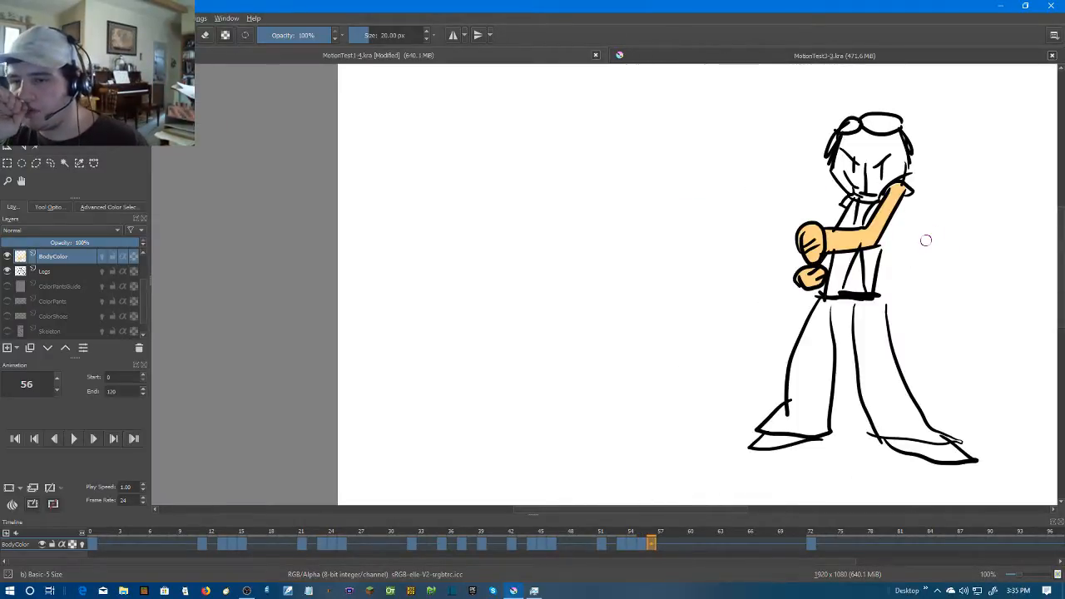
pyautogui.press('.')
pyautogui.press('.')
pyautogui.press('.')
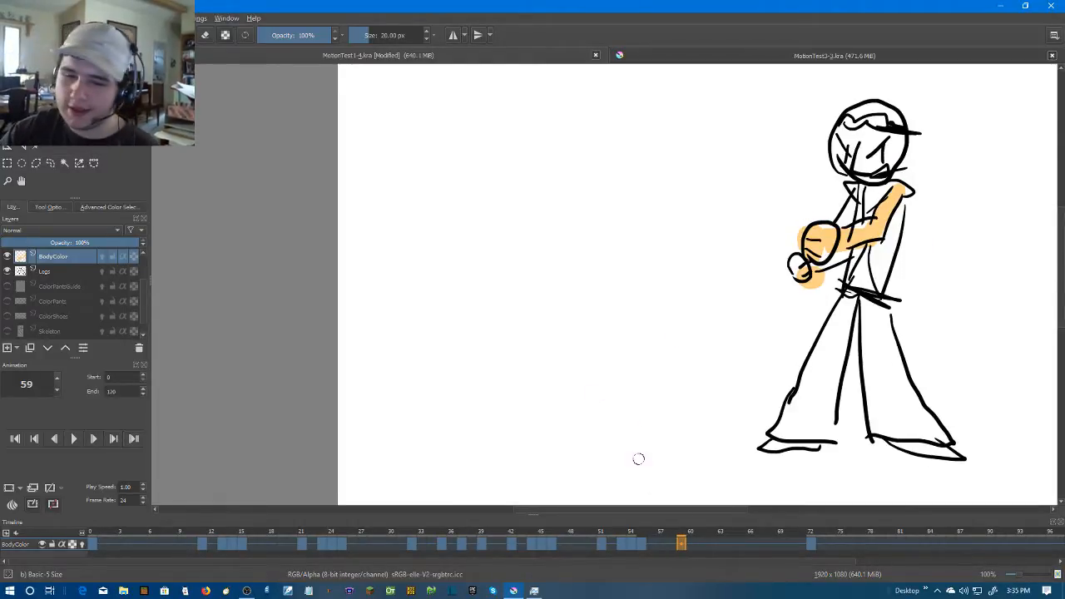
pyautogui.rightClick(681, 546)
pyautogui.scroll(10, 789, 313)
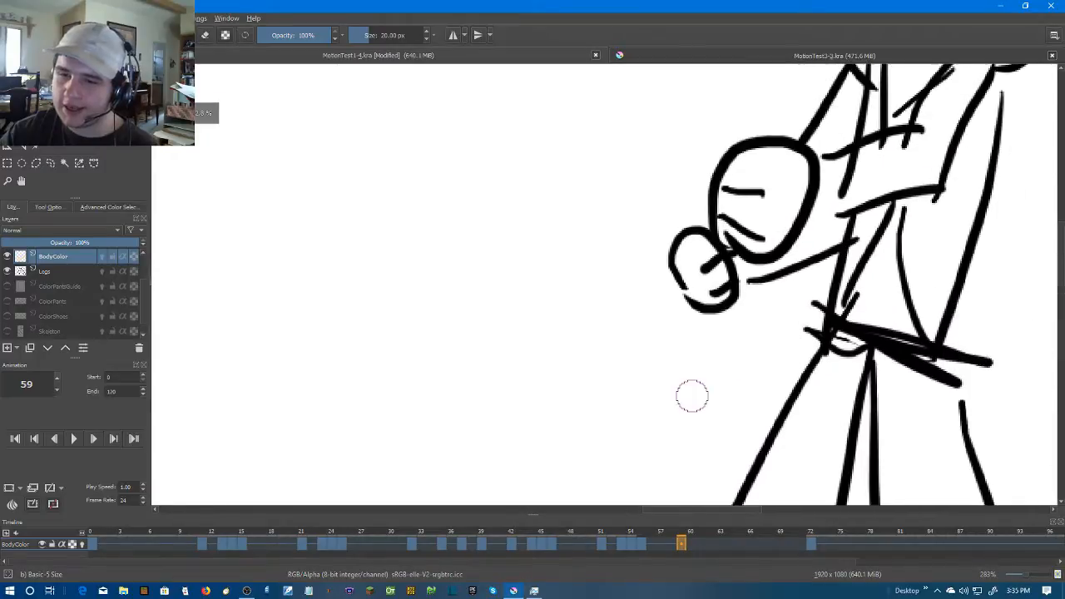
# Paint both fists and the bent arm up to the sleeve on frame 59 in skin colour
pyautogui.moveTo(716, 296)
pyautogui.mouseDown()
pyautogui.moveTo(630, 218)
pyautogui.moveTo(636, 191)
pyautogui.moveTo(684, 237)
pyautogui.moveTo(672, 247)
pyautogui.moveTo(659, 178)
pyautogui.moveTo(534, 396)
pyautogui.mouseUp()
pyautogui.moveTo(602, 351)
pyautogui.mouseDown()
pyautogui.moveTo(692, 363)
pyautogui.moveTo(643, 376)
pyautogui.moveTo(607, 349)
pyautogui.moveTo(596, 306)
pyautogui.moveTo(616, 242)
pyautogui.moveTo(688, 218)
pyautogui.moveTo(727, 244)
pyautogui.moveTo(730, 280)
pyautogui.moveTo(693, 348)
pyautogui.moveTo(657, 354)
pyautogui.moveTo(627, 356)
pyautogui.moveTo(704, 277)
pyautogui.moveTo(732, 230)
pyautogui.moveTo(642, 294)
pyautogui.moveTo(647, 378)
pyautogui.moveTo(608, 354)
pyautogui.mouseUp()
pyautogui.moveTo(787, 284)
pyautogui.mouseDown()
pyautogui.moveTo(658, 327)
pyautogui.moveTo(746, 324)
pyautogui.moveTo(867, 291)
pyautogui.mouseUp()
pyautogui.moveTo(881, 193); pyautogui.dragTo(734, 286)
pyautogui.moveTo(822, 150)
pyautogui.mouseDown()
pyautogui.moveTo(705, 295)
pyautogui.moveTo(702, 323)
pyautogui.moveTo(756, 272)
pyautogui.moveTo(812, 166)
pyautogui.moveTo(710, 351)
pyautogui.moveTo(722, 366)
pyautogui.moveTo(711, 334)
pyautogui.moveTo(618, 336)
pyautogui.moveTo(531, 371)
pyautogui.moveTo(506, 395)
pyautogui.moveTo(738, 331)
pyautogui.mouseUp()
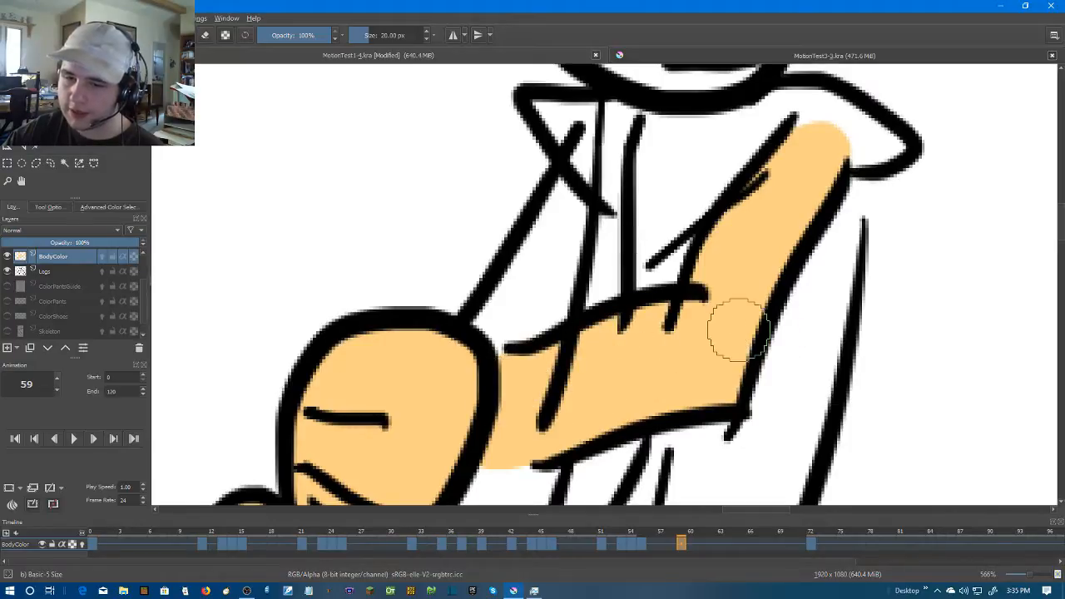
pyautogui.scroll(-8, 737, 331)
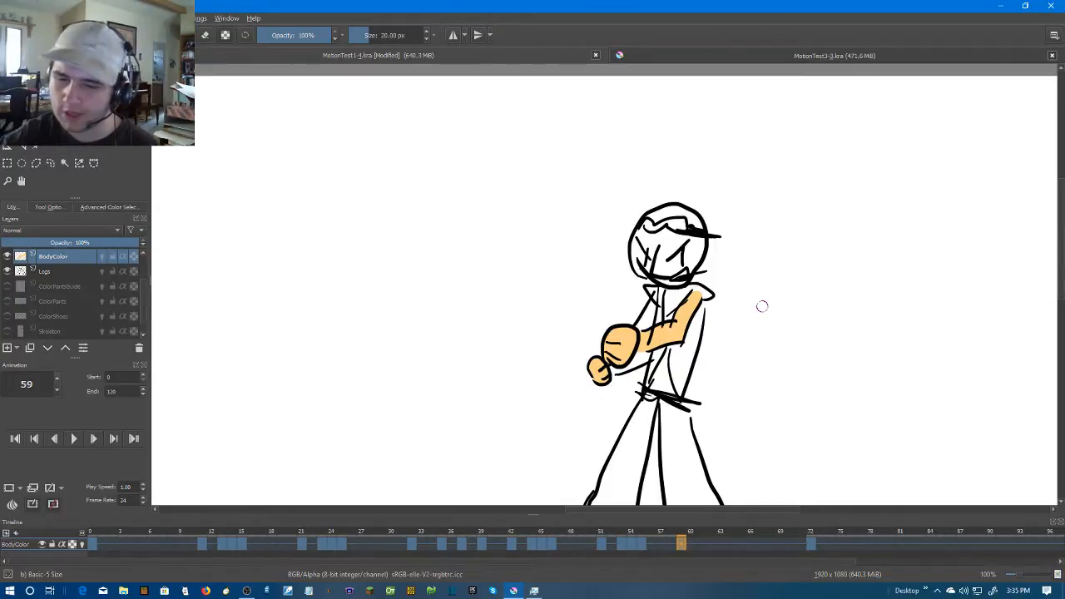
# Move to frame 61 and create a blank frame there on the BodyColor layer
pyautogui.scroll(2, 731, 371)
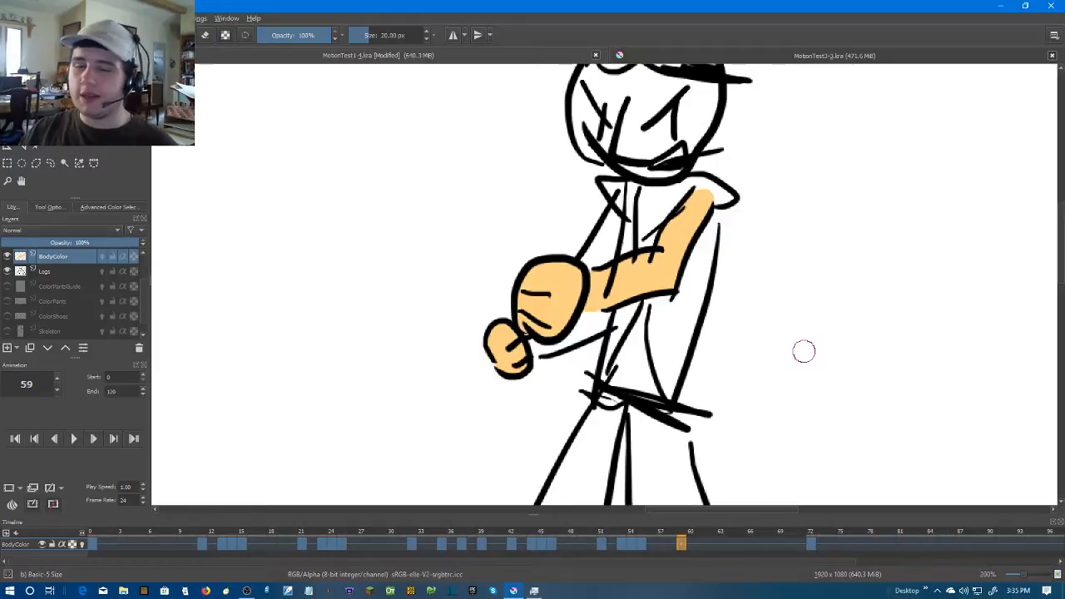
pyautogui.press('Right')
pyautogui.press('Right')
pyautogui.press('Left')
pyautogui.rightClick(701, 545)
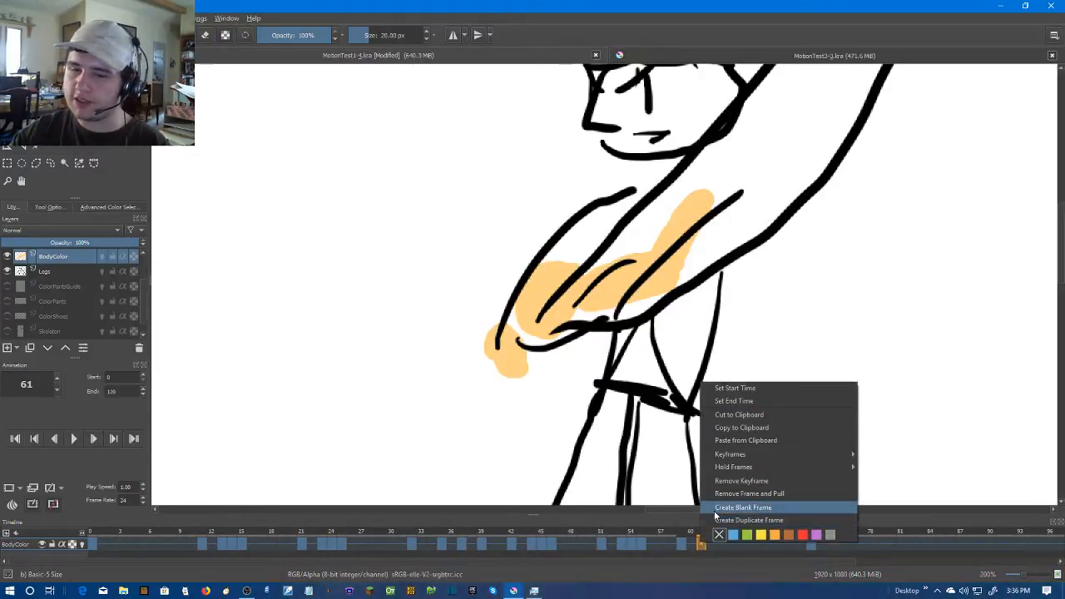
pyautogui.click(739, 504)
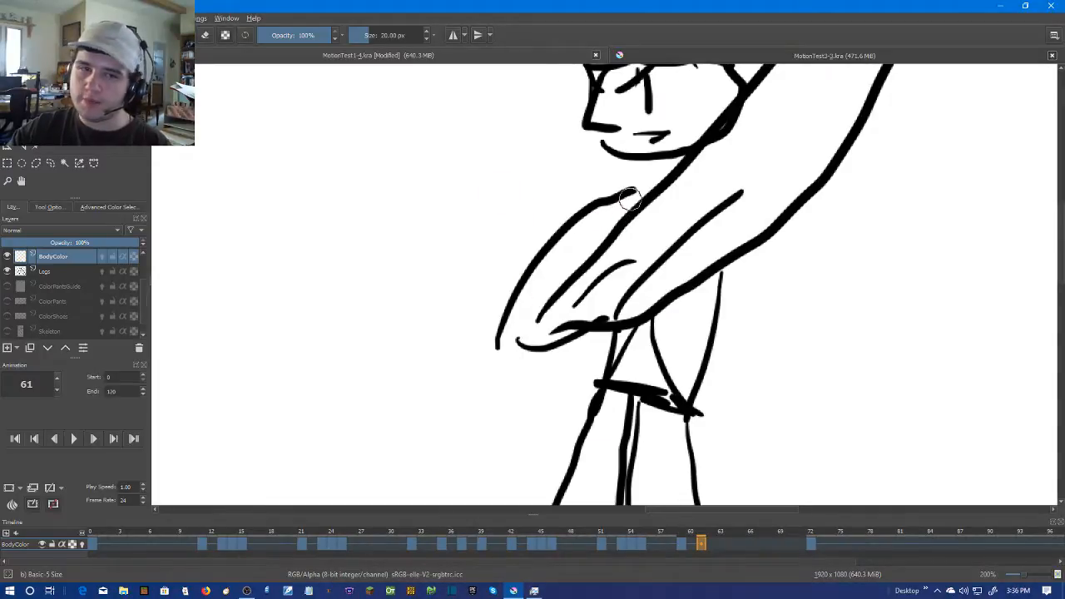
# Paint along the inside of the large raised arm's outline on frame 61 in skin colour, from its tip to its lower end
pyautogui.moveTo(869, 266); pyautogui.dragTo(760, 349)
pyautogui.moveTo(770, 113); pyautogui.dragTo(757, 161)
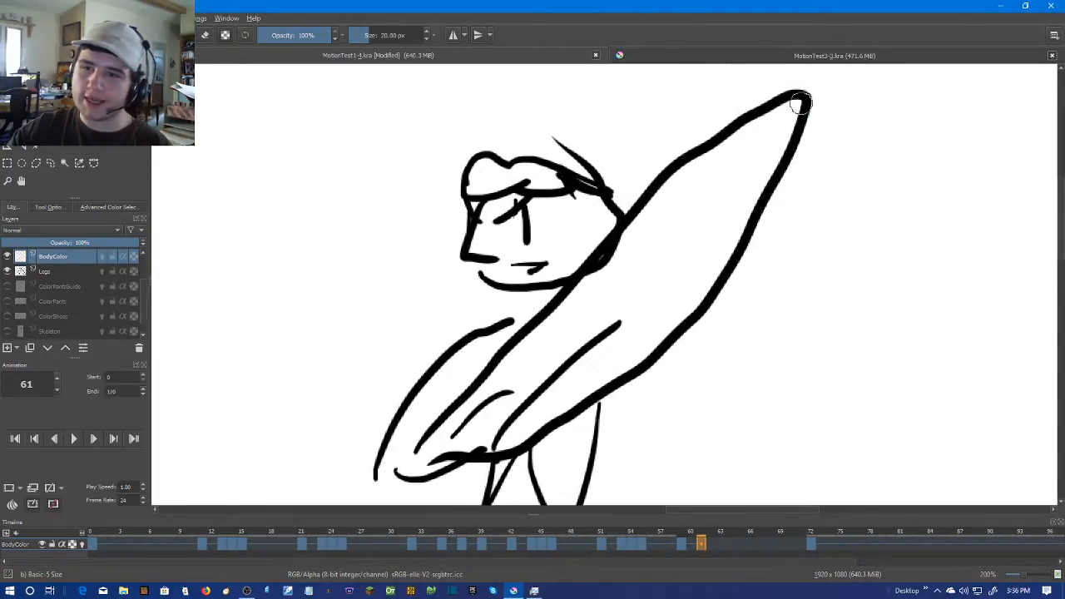
pyautogui.moveTo(797, 103); pyautogui.dragTo(788, 118)
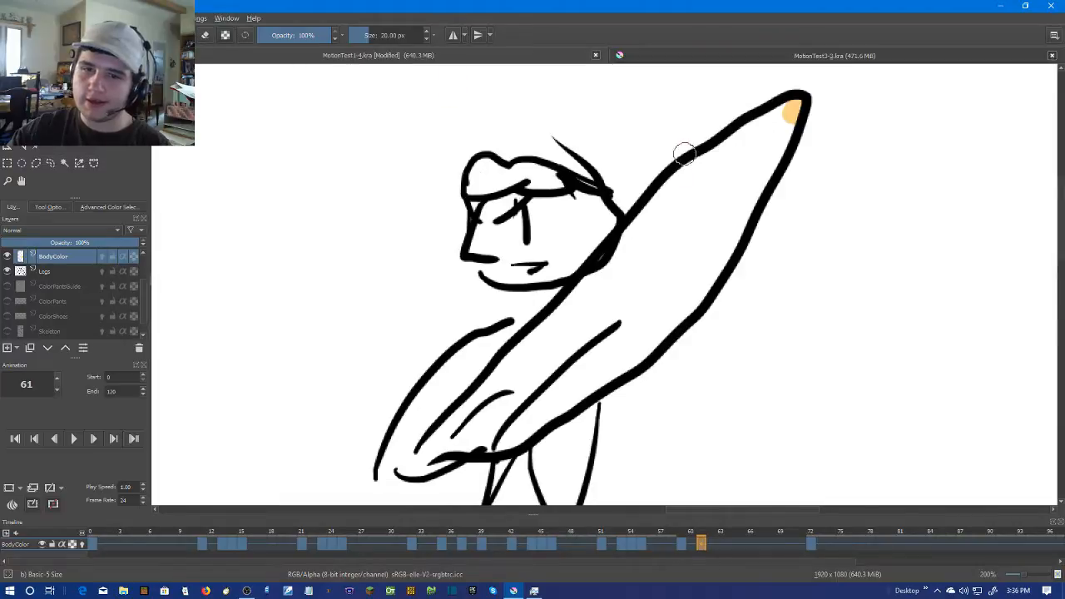
pyautogui.moveTo(727, 141); pyautogui.dragTo(760, 129)
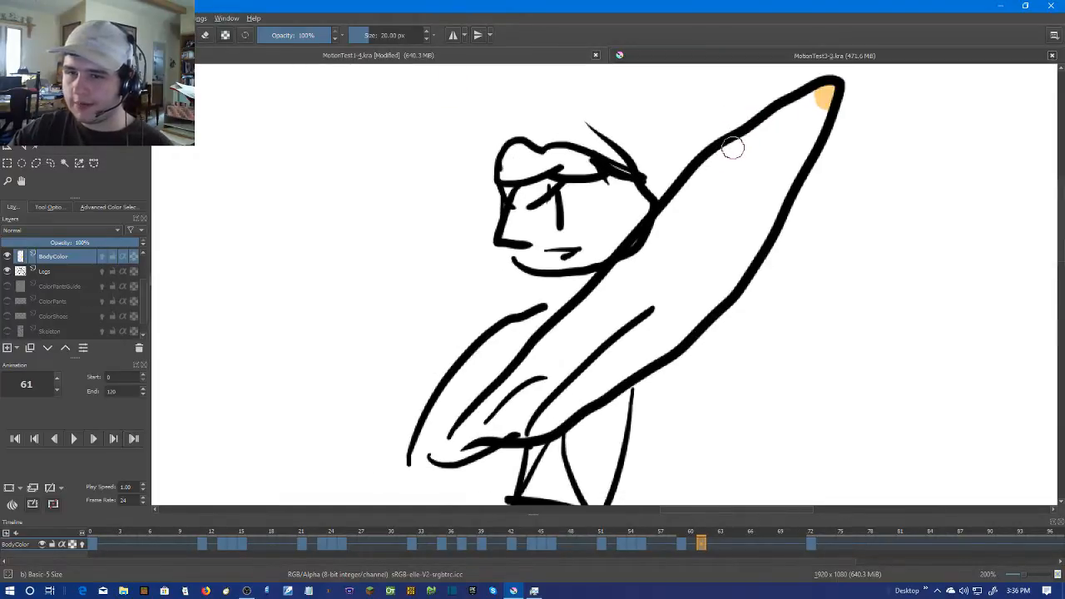
pyautogui.moveTo(825, 94)
pyautogui.mouseDown()
pyautogui.moveTo(717, 160)
pyautogui.moveTo(464, 429)
pyautogui.moveTo(532, 431)
pyautogui.moveTo(608, 382)
pyautogui.moveTo(691, 316)
pyautogui.moveTo(784, 210)
pyautogui.mouseUp()
pyautogui.moveTo(784, 210); pyautogui.dragTo(746, 275)
pyautogui.moveTo(787, 172); pyautogui.dragTo(728, 292)
pyautogui.moveTo(765, 188)
pyautogui.mouseDown()
pyautogui.moveTo(808, 129)
pyautogui.moveTo(499, 429)
pyautogui.mouseUp()
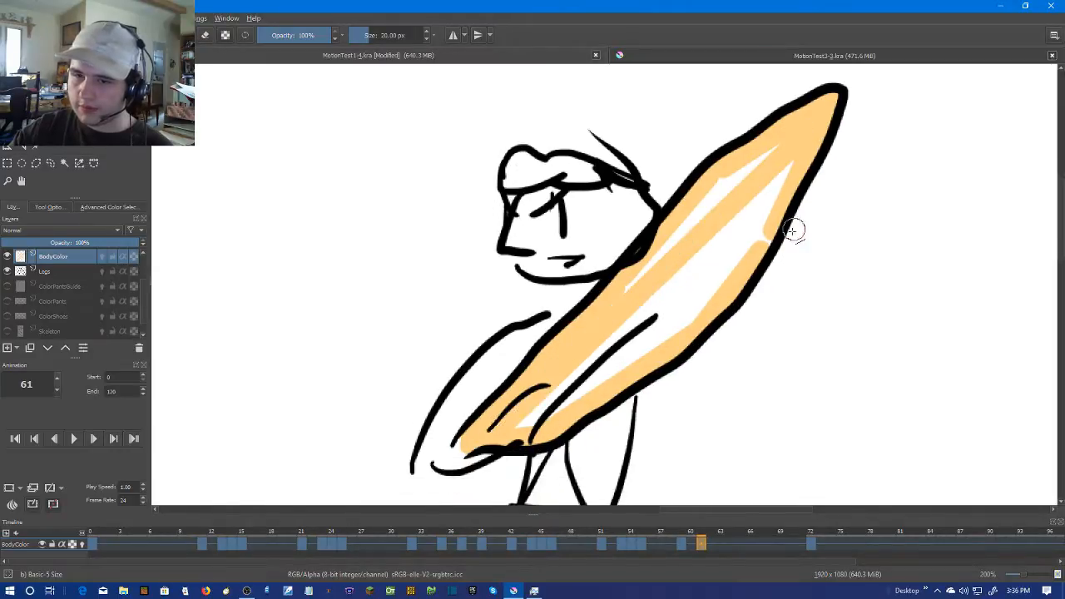
# Paint the smaller arm shape beneath the head on frame 61 in skin colour
pyautogui.moveTo(724, 183); pyautogui.dragTo(721, 180)
pyautogui.moveTo(539, 349)
pyautogui.mouseDown()
pyautogui.moveTo(666, 260)
pyautogui.moveTo(608, 268)
pyautogui.moveTo(551, 368)
pyautogui.mouseUp()
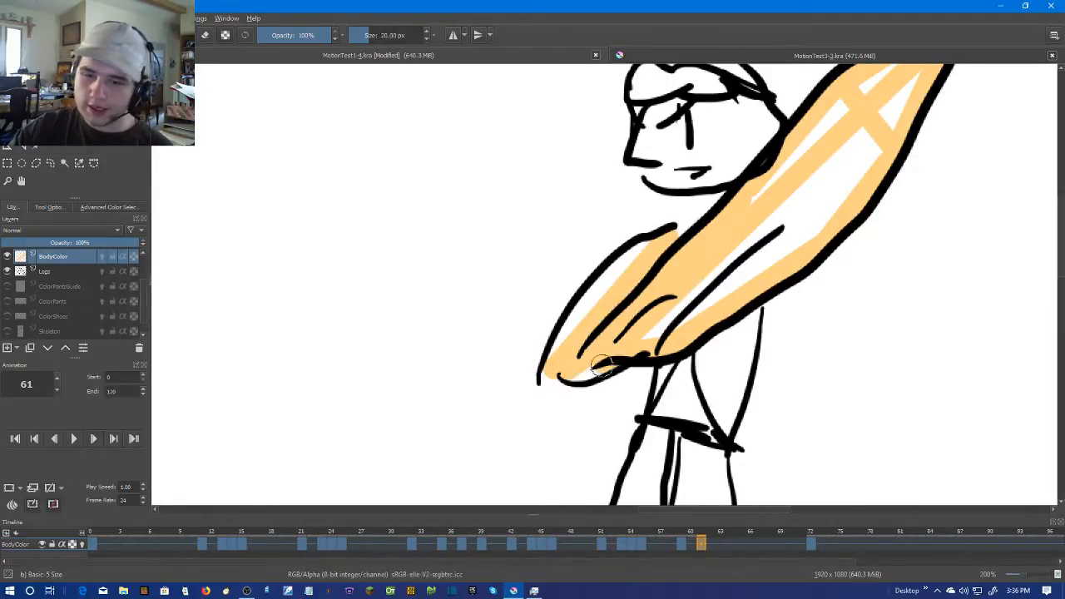
pyautogui.moveTo(568, 329); pyautogui.dragTo(638, 253)
# Fill the remaining white gaps inside the large raised arm on frame 61 with skin colour
pyautogui.moveTo(643, 333)
pyautogui.mouseDown()
pyautogui.moveTo(689, 321)
pyautogui.moveTo(830, 229)
pyautogui.mouseUp()
pyautogui.moveTo(884, 148); pyautogui.dragTo(910, 85)
pyautogui.moveTo(910, 84); pyautogui.dragTo(829, 218)
pyautogui.moveTo(836, 161); pyautogui.dragTo(745, 254)
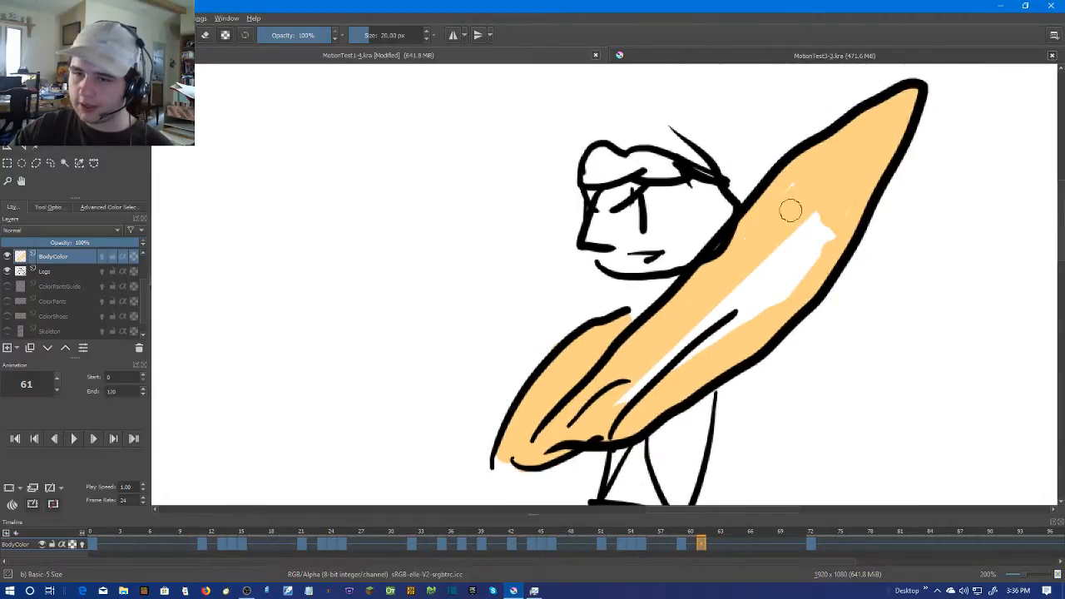
pyautogui.moveTo(844, 218)
pyautogui.mouseDown()
pyautogui.moveTo(616, 399)
pyautogui.moveTo(718, 306)
pyautogui.moveTo(702, 363)
pyautogui.moveTo(754, 284)
pyautogui.moveTo(804, 239)
pyautogui.moveTo(732, 296)
pyautogui.moveTo(849, 221)
pyautogui.mouseUp()
pyautogui.moveTo(764, 294); pyautogui.dragTo(758, 281)
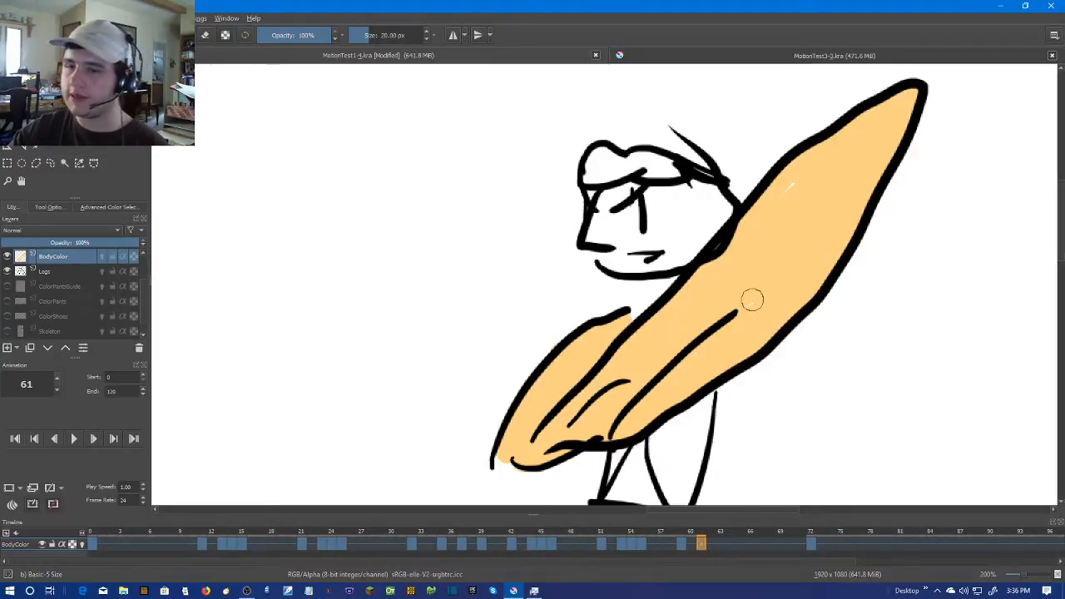
# Move to frame 62 and create a blank frame there on the BodyColor layer
pyautogui.scroll(-4, 774, 209)
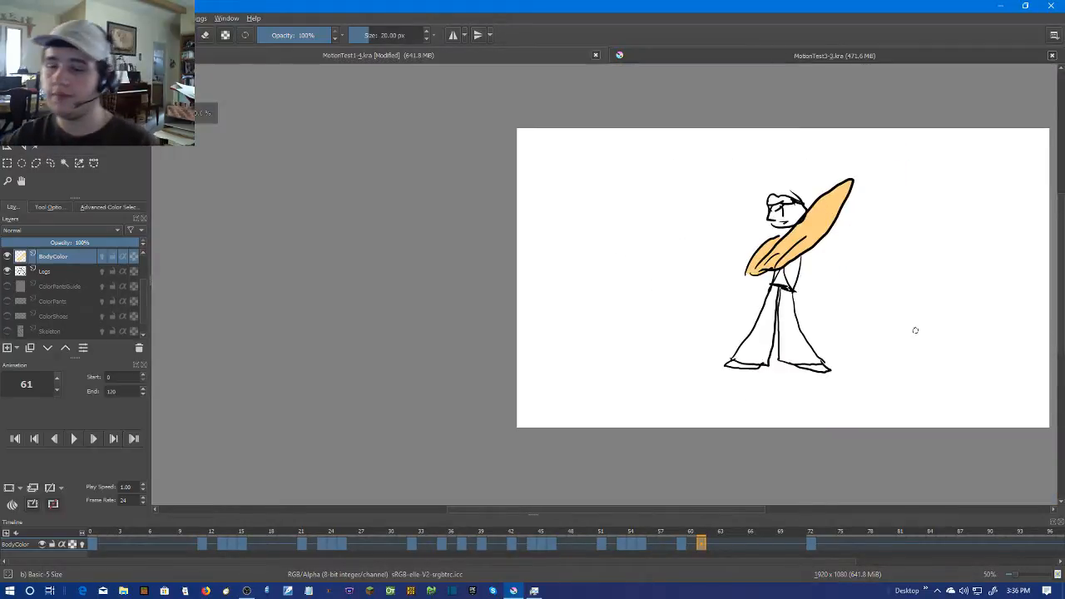
pyautogui.press('Right')
pyautogui.scroll(2, 839, 302)
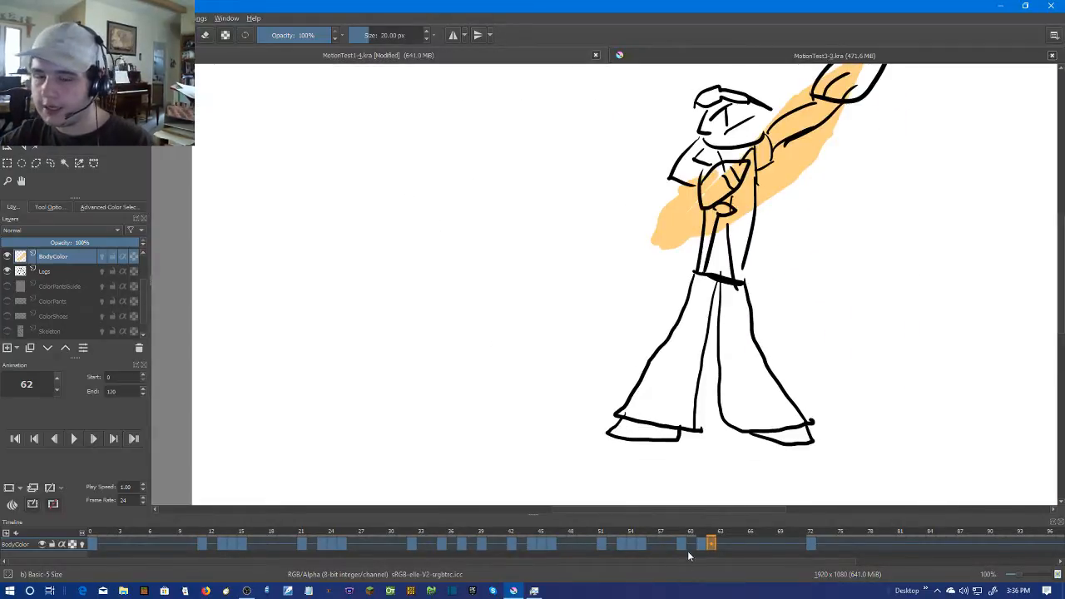
pyautogui.rightClick(712, 544)
pyautogui.click(735, 512)
pyautogui.scroll(2, 745, 257)
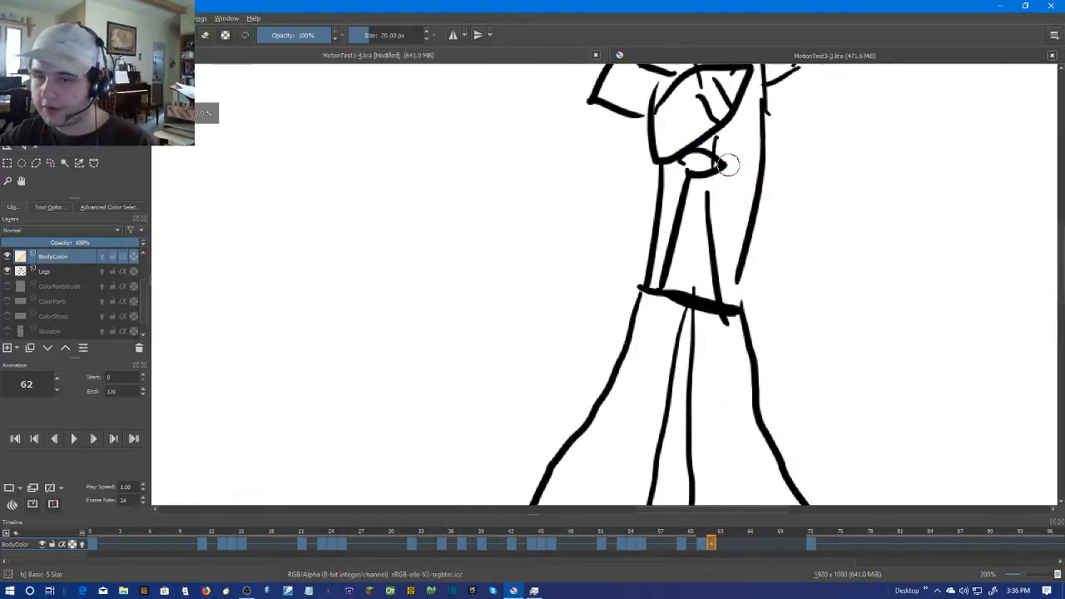
# Paint the hand across the chest and the bent arm attached to it on frame 62 in skin colour
pyautogui.moveTo(723, 164); pyautogui.dragTo(715, 388)
pyautogui.moveTo(736, 301); pyautogui.dragTo(661, 376)
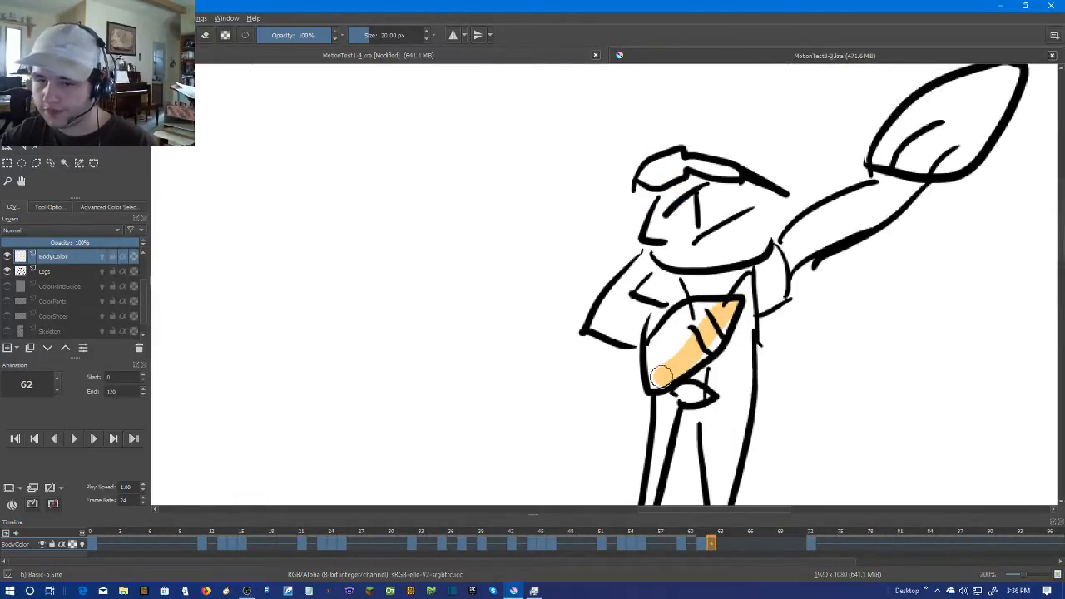
pyautogui.moveTo(726, 311)
pyautogui.mouseDown()
pyautogui.moveTo(678, 326)
pyautogui.moveTo(650, 359)
pyautogui.mouseUp()
pyautogui.moveTo(658, 316)
pyautogui.mouseDown()
pyautogui.moveTo(597, 326)
pyautogui.moveTo(617, 306)
pyautogui.mouseUp()
pyautogui.moveTo(640, 264); pyautogui.dragTo(606, 303)
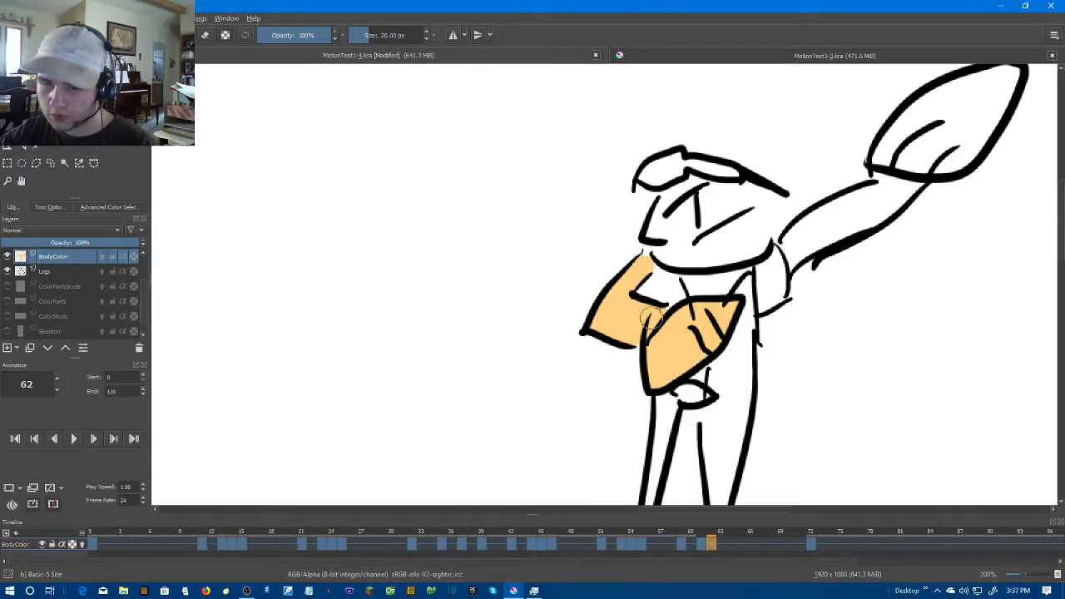
pyautogui.moveTo(783, 267); pyautogui.dragTo(715, 336)
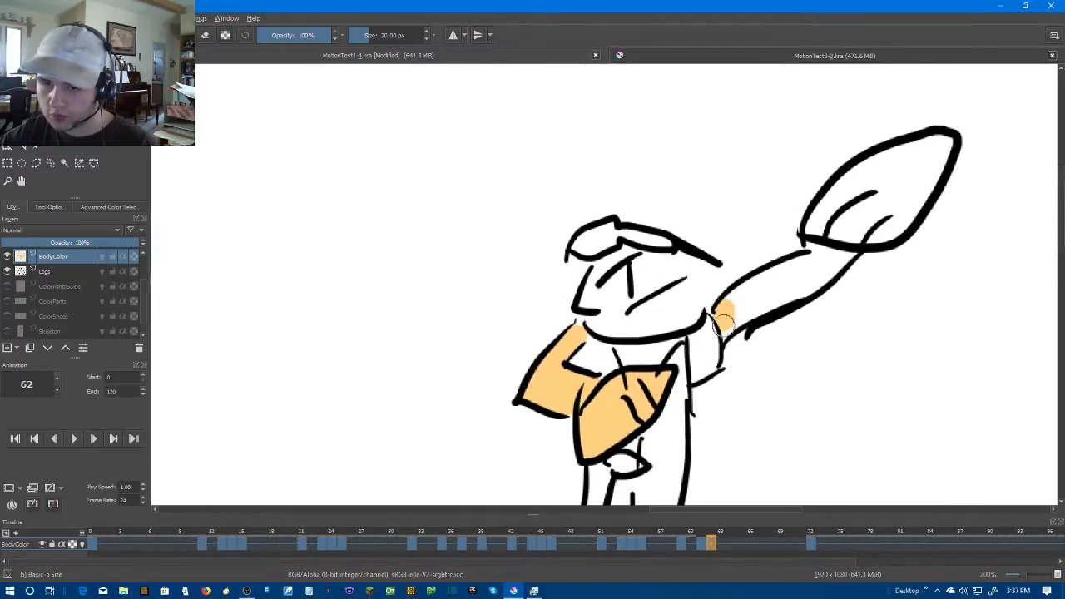
pyautogui.scroll(2, 755, 285)
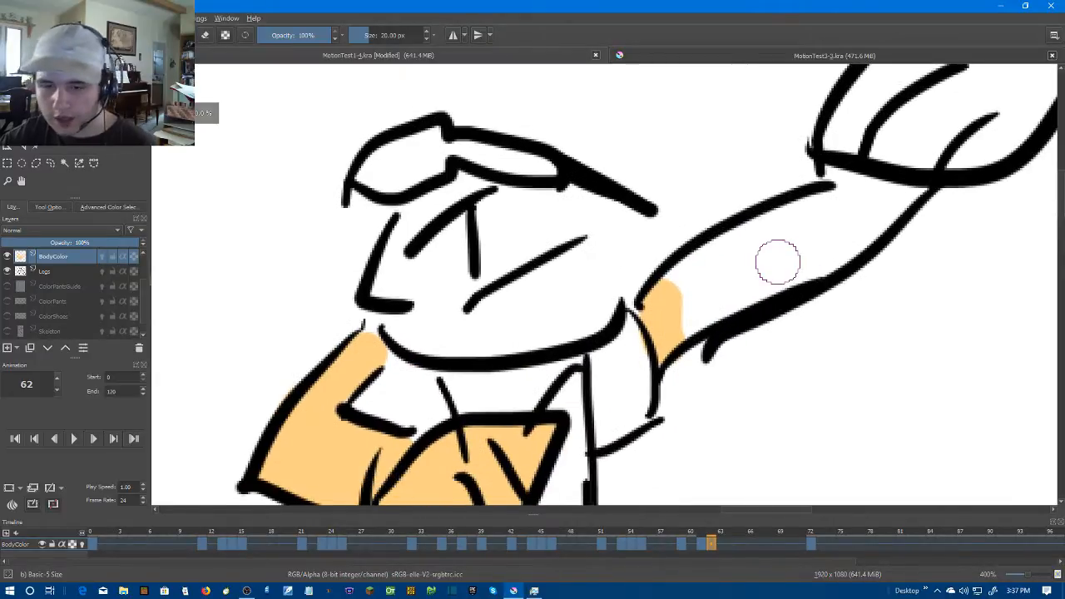
pyautogui.press('super+x')
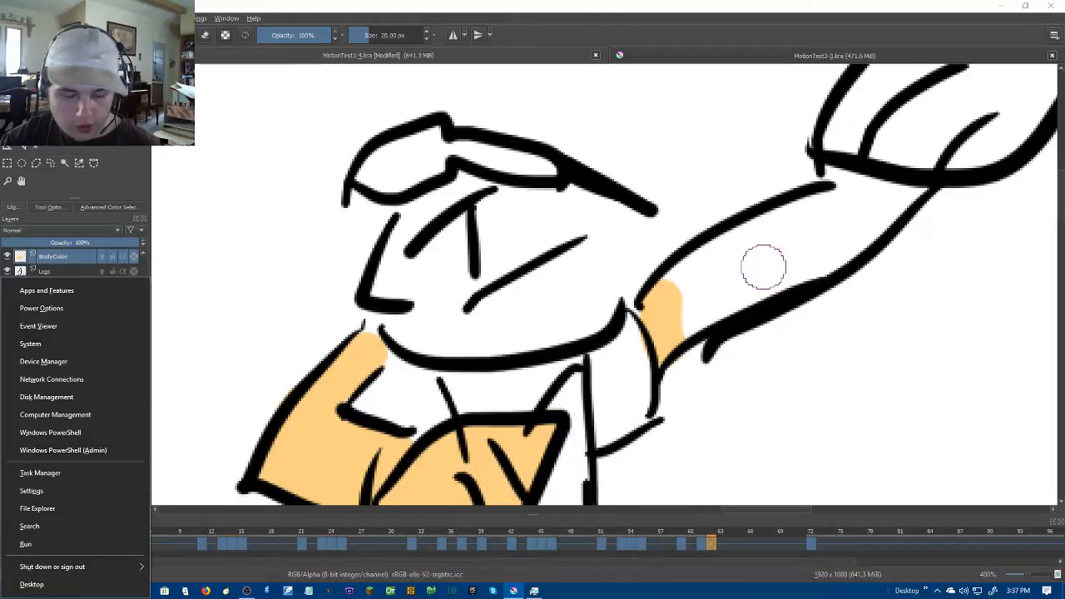
pyautogui.click(763, 273)
pyautogui.click(764, 274)
pyautogui.hotkey('ctrl', 'z')
pyautogui.hotkey('ctrl', 'z')
# Paint the raised arm on frame 62 in skin colour, from the sleeve opening up to the wrist
pyautogui.moveTo(649, 306)
pyautogui.mouseDown()
pyautogui.moveTo(663, 305)
pyautogui.moveTo(674, 345)
pyautogui.mouseUp()
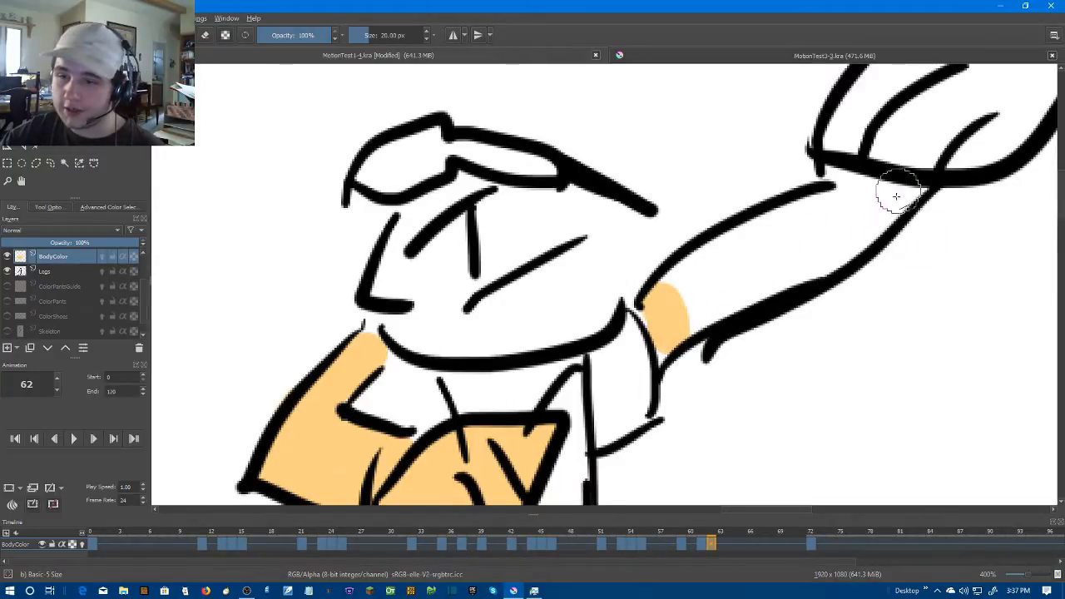
pyautogui.moveTo(689, 321); pyautogui.dragTo(815, 260)
pyautogui.keyDown('shift'); pyautogui.click(816, 260); pyautogui.keyUp('shift')
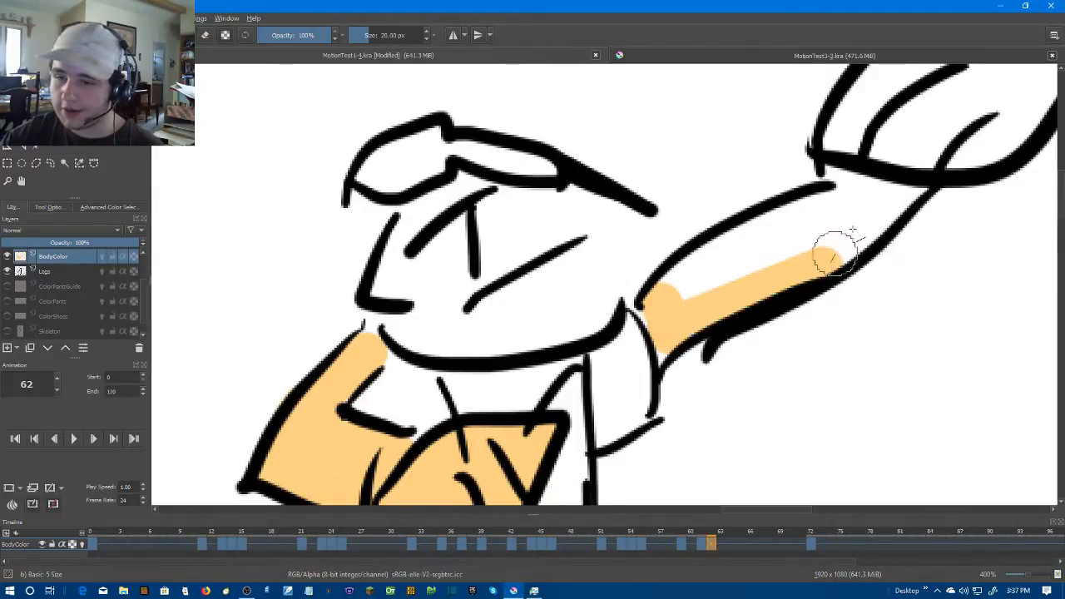
pyautogui.keyDown('shift'); pyautogui.click(905, 193); pyautogui.keyUp('shift')
pyautogui.click(663, 292)
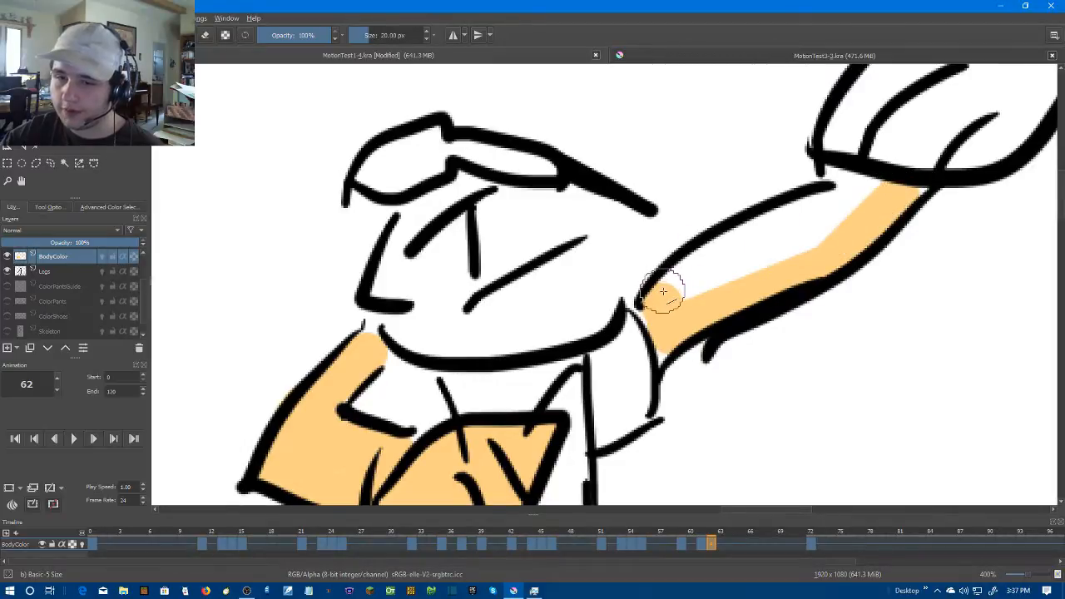
pyautogui.keyDown('shift'); pyautogui.click(718, 255); pyautogui.keyUp('shift')
pyautogui.keyDown('shift'); pyautogui.click(778, 223); pyautogui.keyUp('shift')
pyautogui.moveTo(804, 206)
pyautogui.mouseDown()
pyautogui.moveTo(662, 306)
pyautogui.moveTo(720, 288)
pyautogui.mouseUp()
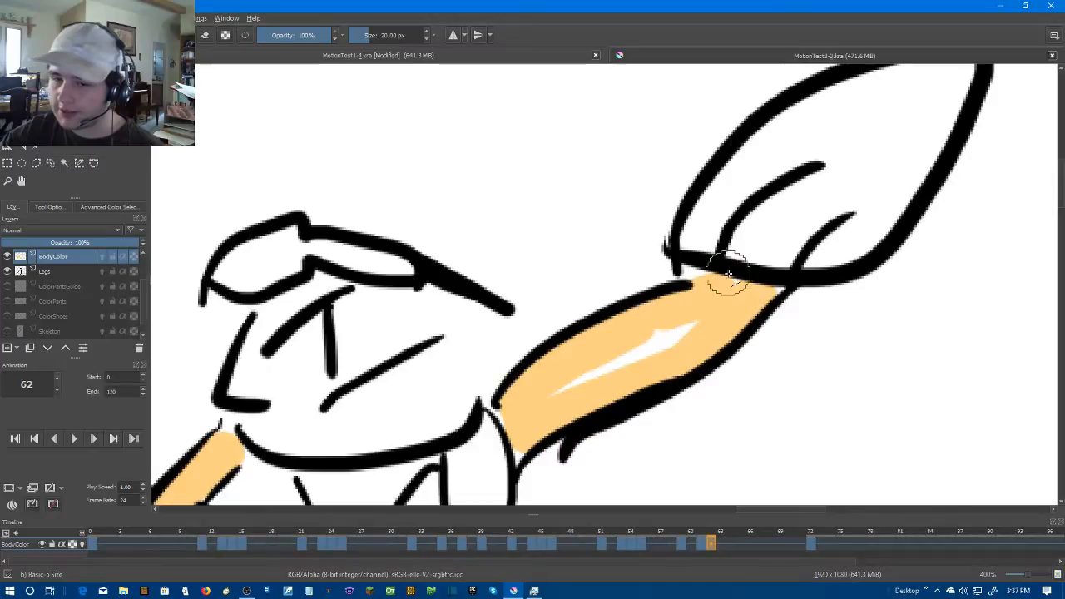
# Paint the raised hand on frame 62 in skin colour and fill the remaining white gaps in the hand and arm
pyautogui.moveTo(806, 223); pyautogui.dragTo(728, 300)
pyautogui.click(607, 316)
pyautogui.keyDown('shift'); pyautogui.click(771, 325); pyautogui.keyUp('shift')
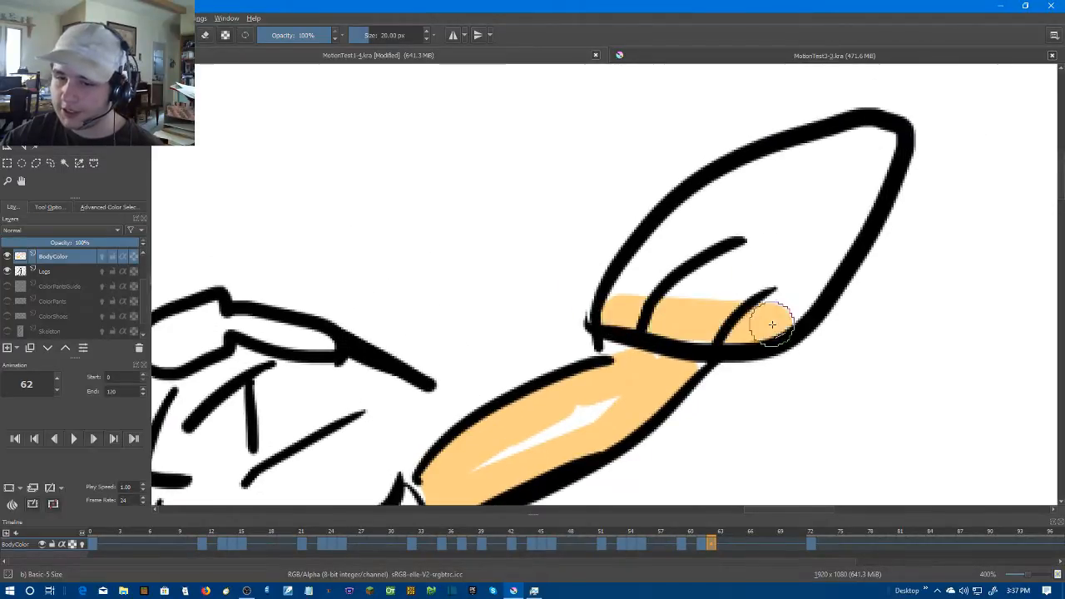
pyautogui.keyDown('shift'); pyautogui.click(890, 145); pyautogui.keyUp('shift')
pyautogui.keyDown('shift'); pyautogui.click(848, 138); pyautogui.keyUp('shift')
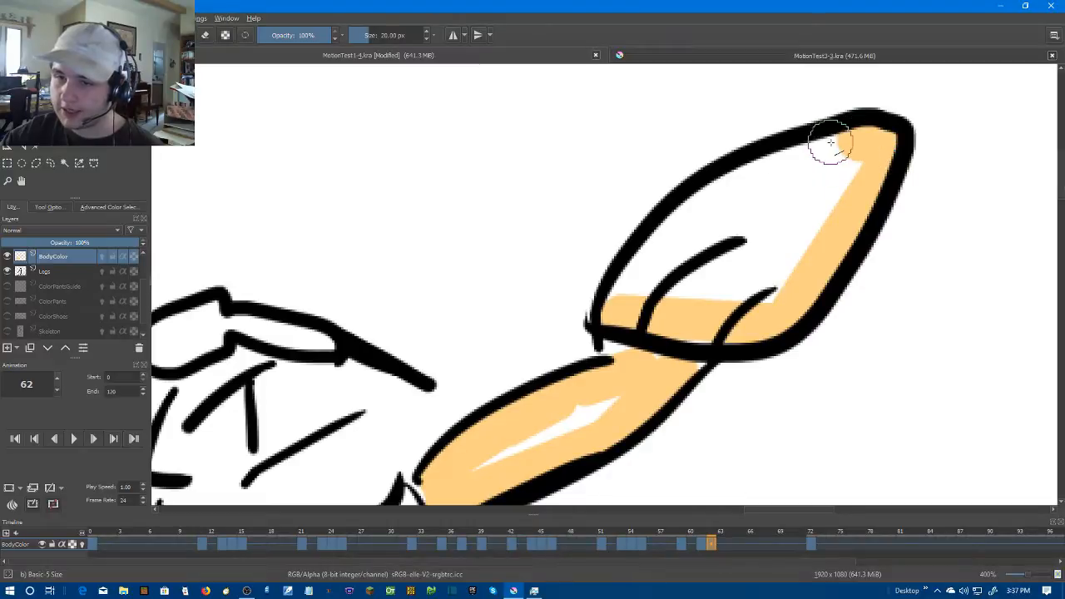
pyautogui.keyDown('shift'); pyautogui.click(615, 293); pyautogui.keyUp('shift')
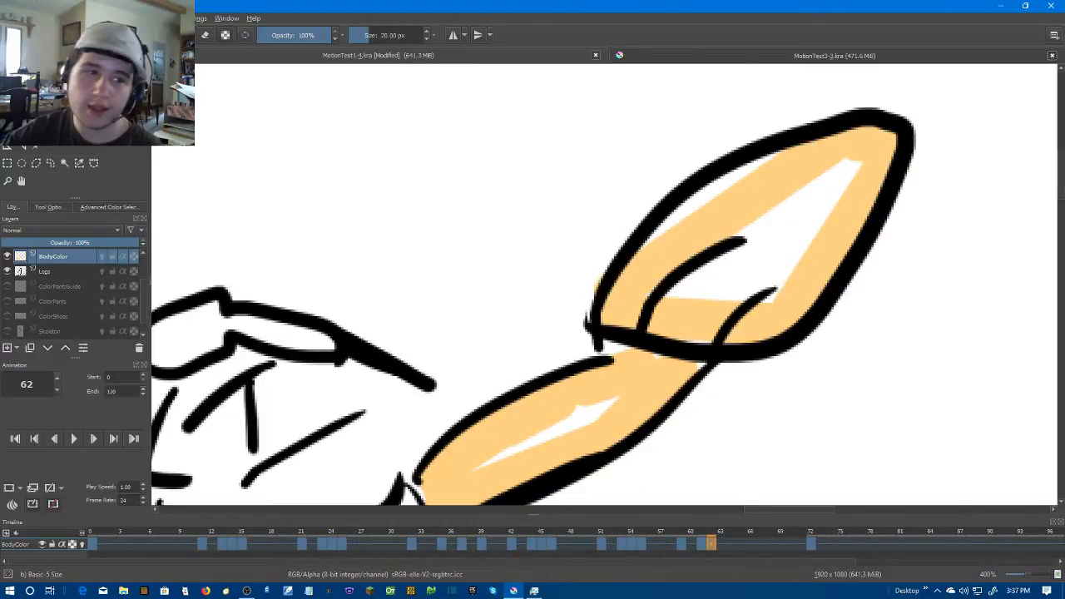
pyautogui.moveTo(607, 361)
pyautogui.mouseDown()
pyautogui.moveTo(615, 397)
pyautogui.moveTo(536, 440)
pyautogui.moveTo(504, 435)
pyautogui.mouseUp()
pyautogui.moveTo(682, 340)
pyautogui.mouseDown()
pyautogui.moveTo(714, 327)
pyautogui.moveTo(777, 250)
pyautogui.moveTo(793, 266)
pyautogui.moveTo(714, 309)
pyautogui.moveTo(711, 251)
pyautogui.moveTo(630, 305)
pyautogui.moveTo(855, 194)
pyautogui.moveTo(836, 178)
pyautogui.moveTo(730, 190)
pyautogui.moveTo(780, 171)
pyautogui.moveTo(764, 172)
pyautogui.moveTo(679, 216)
pyautogui.moveTo(654, 246)
pyautogui.moveTo(784, 205)
pyautogui.mouseUp()
pyautogui.press('1')
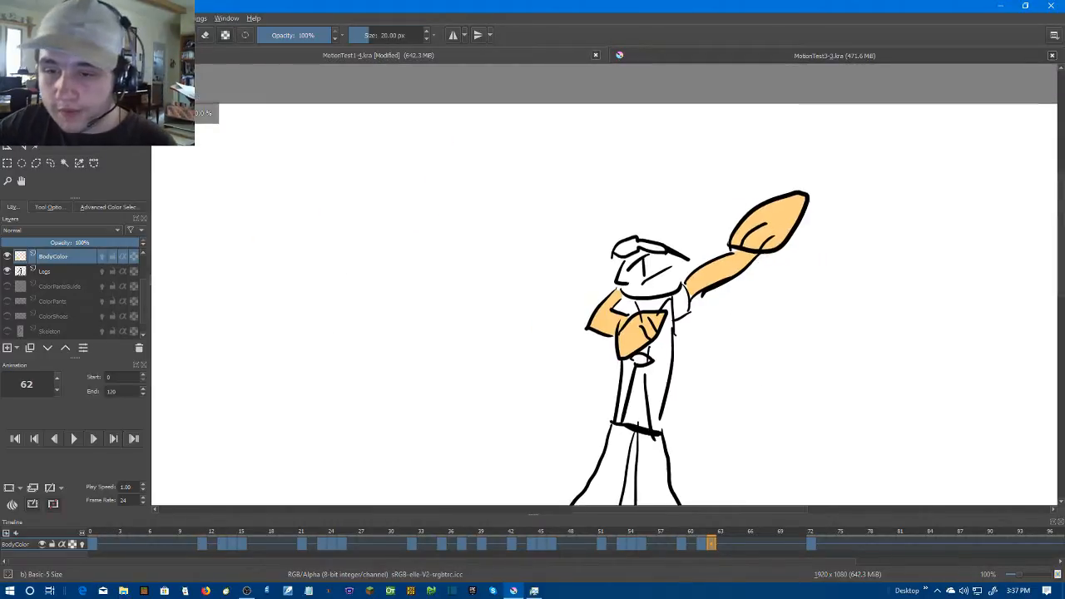
pyautogui.scroll(3, 774, 243)
pyautogui.scroll(-4, 828, 295)
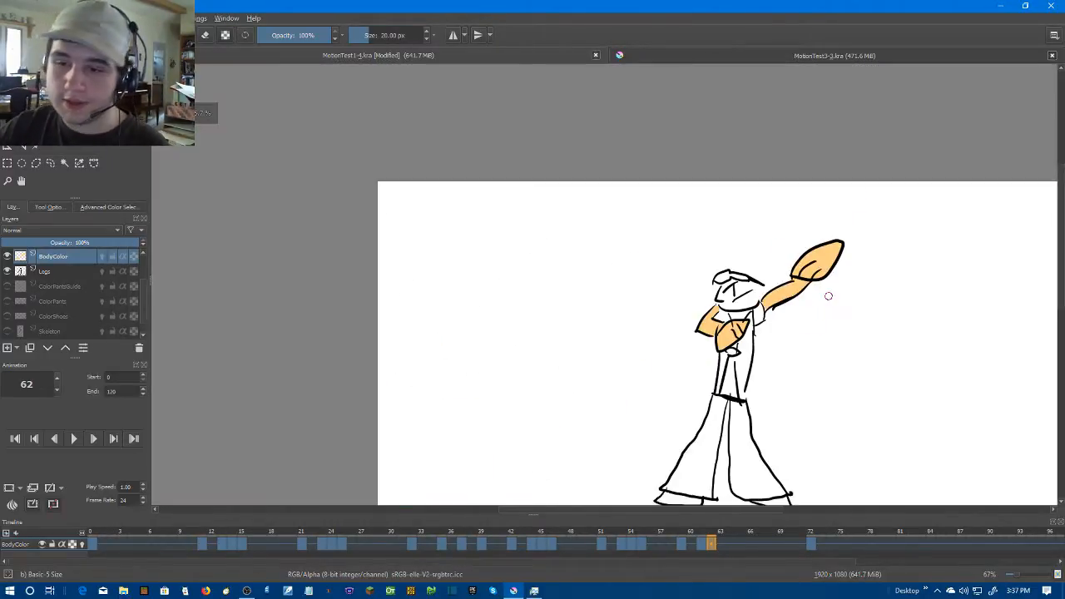
# Create a blank frame at frame 63 on the BodyColor layer and paint the hand on the chest in skin colour
pyautogui.scroll(1, 828, 296)
pyautogui.press('Right')
pyautogui.press('Left')
pyautogui.press('Right')
pyautogui.rightClick(722, 544)
pyautogui.click(756, 505)
pyautogui.scroll(3, 647, 333)
pyautogui.moveTo(782, 379)
pyautogui.mouseDown()
pyautogui.moveTo(740, 384)
pyautogui.moveTo(745, 394)
pyautogui.moveTo(772, 397)
pyautogui.moveTo(802, 369)
pyautogui.moveTo(760, 358)
pyautogui.moveTo(732, 373)
pyautogui.moveTo(782, 362)
pyautogui.mouseUp()
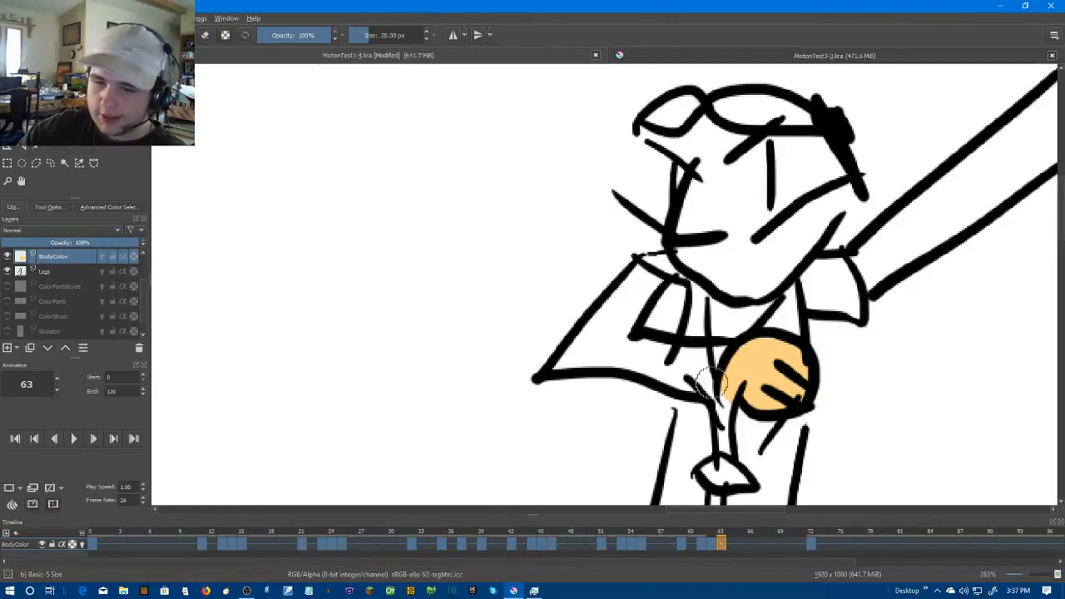
pyautogui.moveTo(707, 381); pyautogui.dragTo(703, 386)
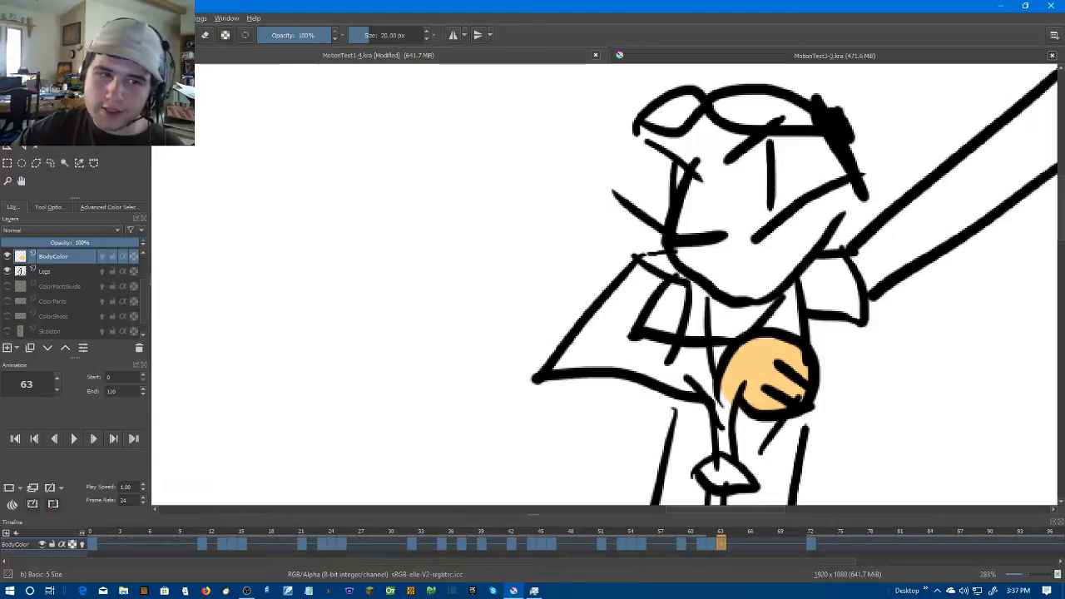
pyautogui.keyDown('shift'); pyautogui.click(574, 360); pyautogui.keyUp('shift')
pyautogui.hotkey('ctrl', 'z')
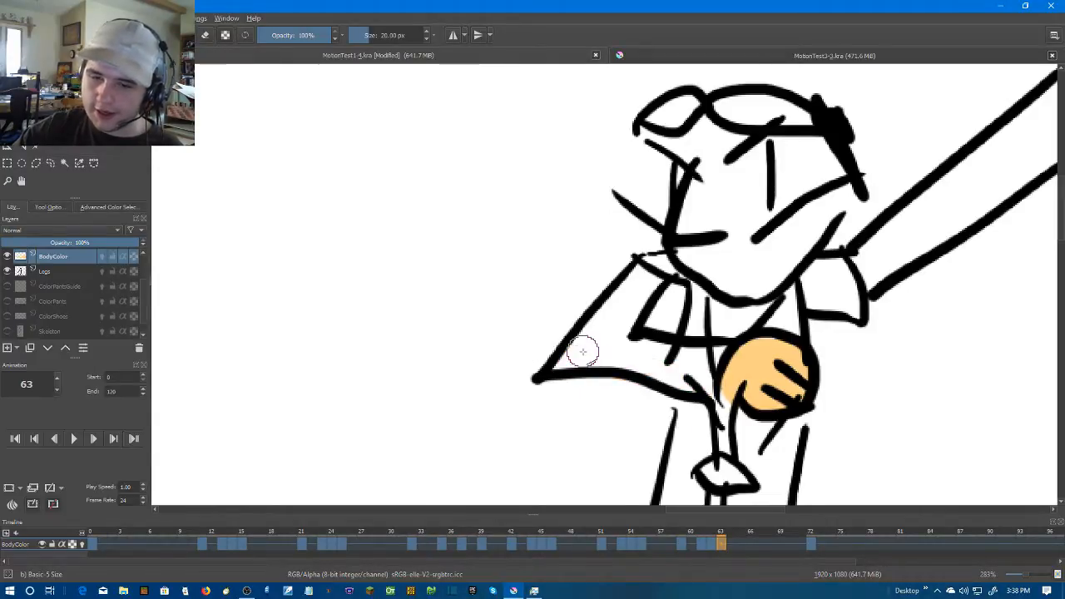
# Paint the bent arm beside the chest hand on frame 63 in skin colour, using a 10 px brush for the narrow corners
pyautogui.keyDown('shift'); pyautogui.click(703, 381); pyautogui.keyUp('shift')
pyautogui.scroll(2, 612, 342)
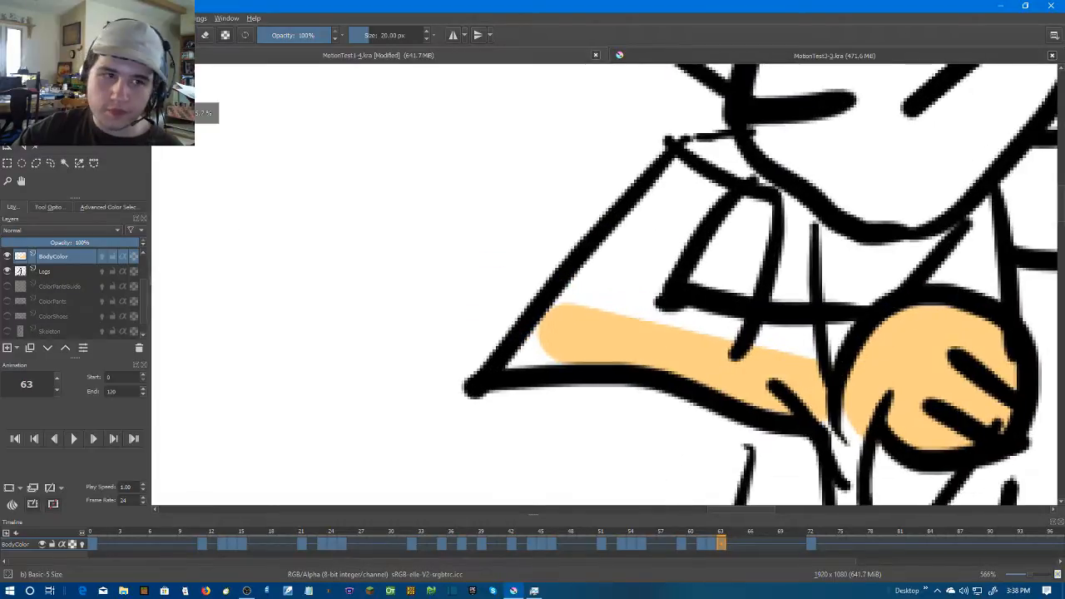
pyautogui.moveTo(690, 209)
pyautogui.mouseDown()
pyautogui.moveTo(652, 216)
pyautogui.moveTo(690, 200)
pyautogui.mouseUp()
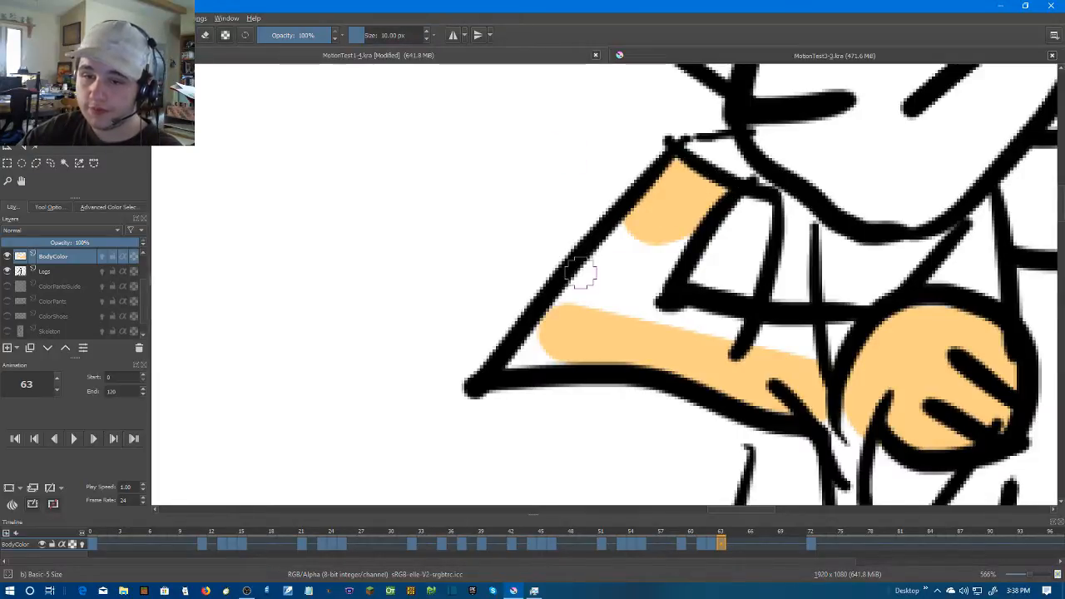
pyautogui.moveTo(515, 366)
pyautogui.mouseDown()
pyautogui.moveTo(589, 346)
pyautogui.moveTo(519, 356)
pyautogui.moveTo(554, 344)
pyautogui.moveTo(553, 364)
pyautogui.moveTo(530, 343)
pyautogui.moveTo(637, 229)
pyautogui.moveTo(540, 310)
pyautogui.mouseUp()
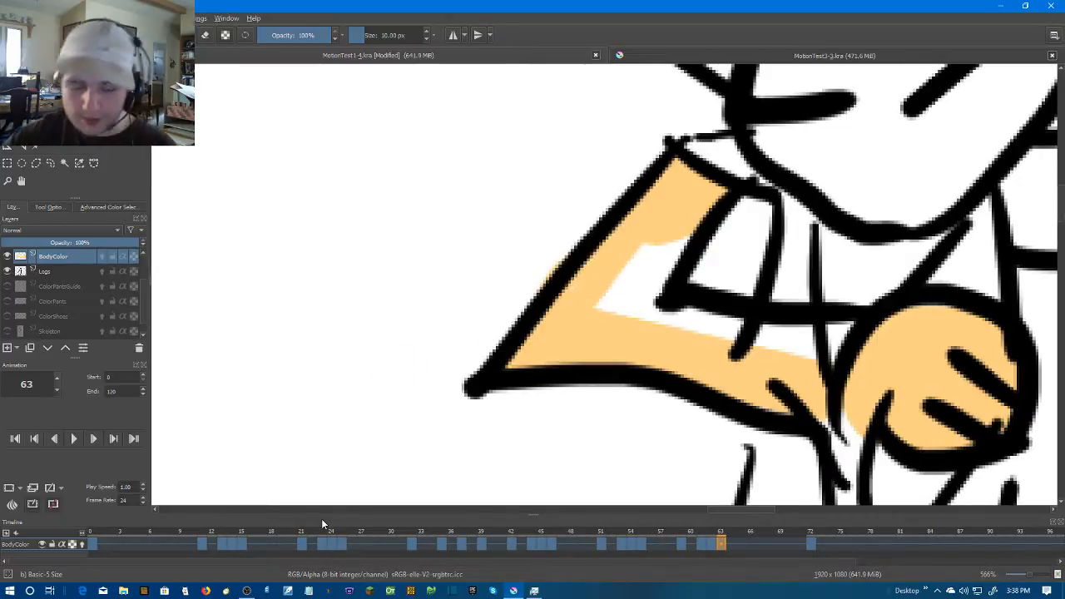
pyautogui.moveTo(497, 349)
pyautogui.mouseDown()
pyautogui.moveTo(633, 216)
pyautogui.moveTo(565, 311)
pyautogui.moveTo(698, 248)
pyautogui.moveTo(697, 230)
pyautogui.moveTo(654, 305)
pyautogui.moveTo(742, 331)
pyautogui.moveTo(818, 340)
pyautogui.moveTo(846, 338)
pyautogui.moveTo(849, 326)
pyautogui.moveTo(819, 346)
pyautogui.moveTo(833, 349)
pyautogui.moveTo(767, 351)
pyautogui.moveTo(612, 300)
pyautogui.moveTo(576, 302)
pyautogui.moveTo(647, 217)
pyautogui.moveTo(637, 287)
pyautogui.mouseUp()
pyautogui.hotkey('ctrl', 'z')
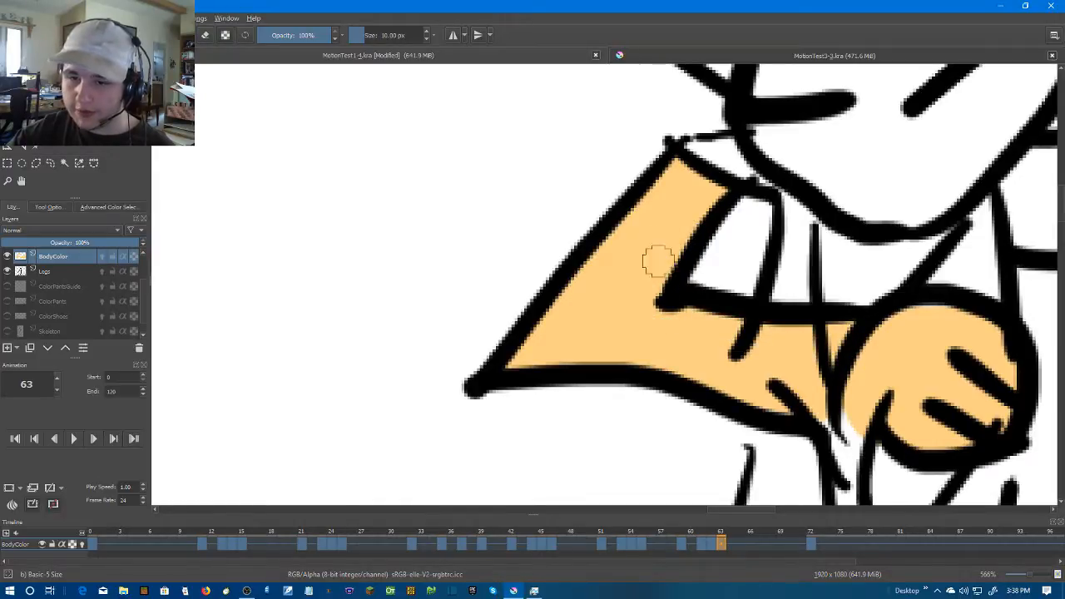
# Enlarge the brush to 25.21 px and paint the long raised arm and its hand on frame 63 in skin colour
pyautogui.scroll(-4, 716, 274)
pyautogui.moveTo(862, 226); pyautogui.dragTo(640, 309)
pyautogui.scroll(2, 638, 307)
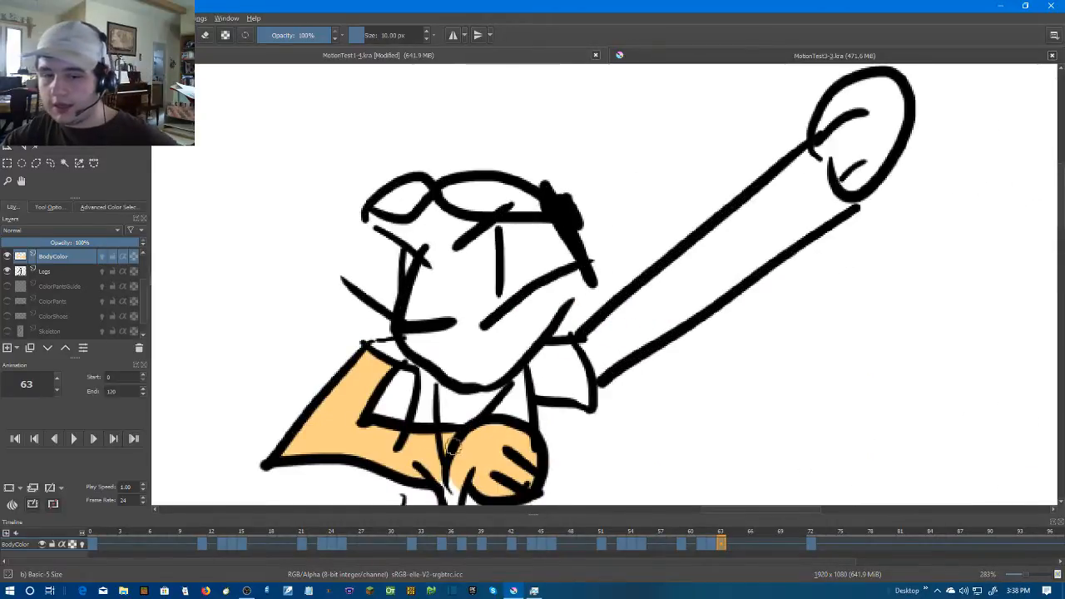
pyautogui.moveTo(470, 440); pyautogui.dragTo(525, 353)
pyautogui.scroll(1, 525, 353)
pyautogui.moveTo(915, 135); pyautogui.dragTo(599, 373)
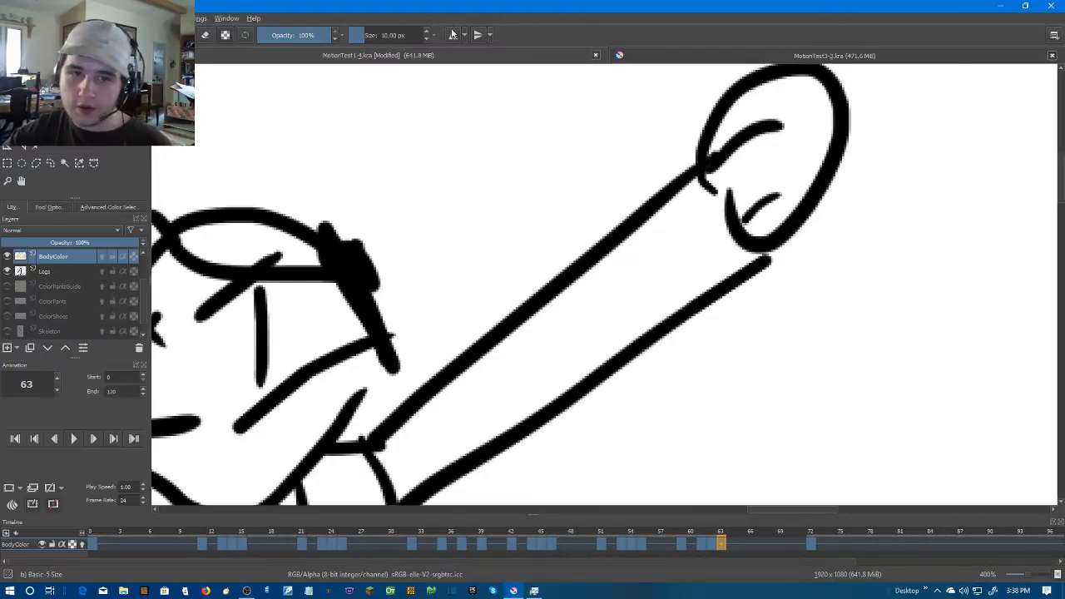
pyautogui.click(423, 31)
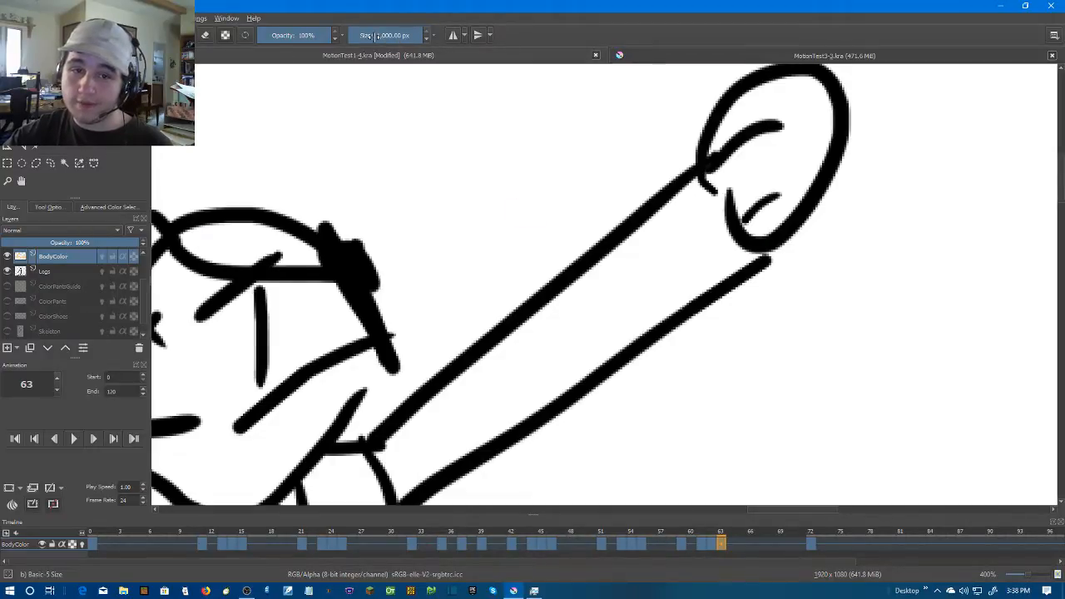
pyautogui.click(426, 39)
pyautogui.click(426, 39)
pyautogui.moveTo(380, 35); pyautogui.dragTo(369, 37)
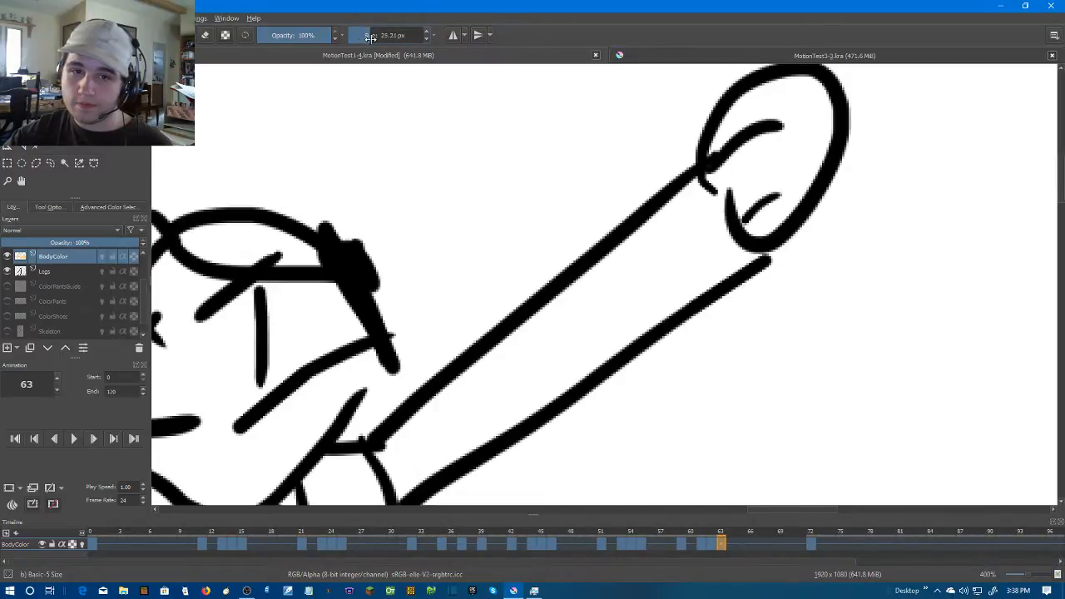
pyautogui.moveTo(707, 195)
pyautogui.mouseDown()
pyautogui.moveTo(401, 447)
pyautogui.moveTo(408, 457)
pyautogui.mouseUp()
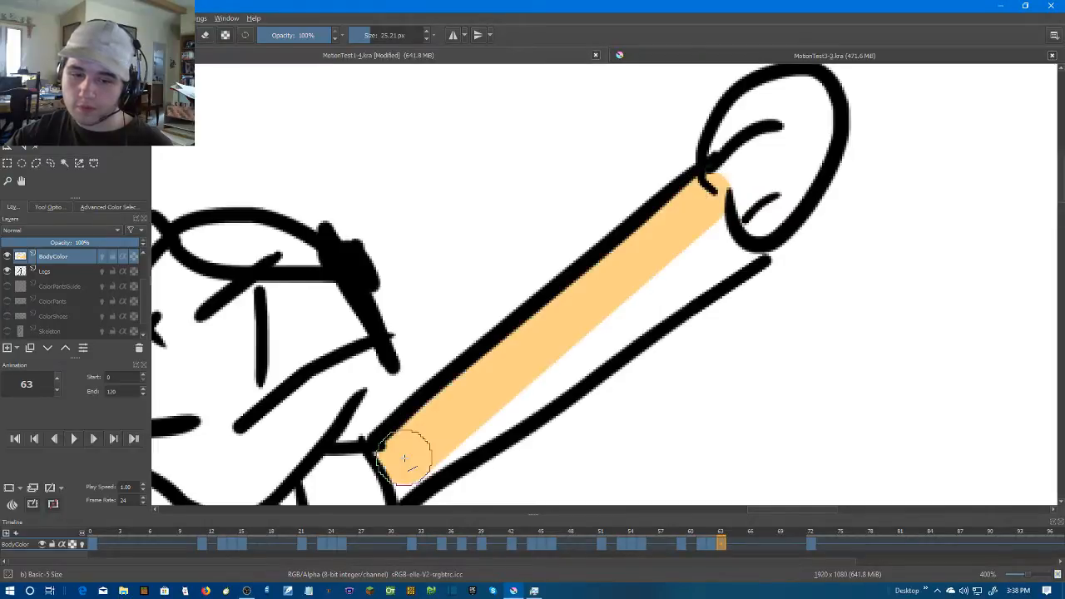
pyautogui.moveTo(458, 423)
pyautogui.mouseDown()
pyautogui.moveTo(582, 316)
pyautogui.moveTo(785, 185)
pyautogui.moveTo(773, 209)
pyautogui.moveTo(624, 291)
pyautogui.mouseUp()
pyautogui.moveTo(628, 203)
pyautogui.mouseDown()
pyautogui.moveTo(664, 250)
pyautogui.moveTo(714, 181)
pyautogui.moveTo(660, 156)
pyautogui.moveTo(648, 171)
pyautogui.moveTo(669, 153)
pyautogui.moveTo(633, 194)
pyautogui.moveTo(701, 223)
pyautogui.mouseUp()
pyautogui.scroll(-1, 701, 223)
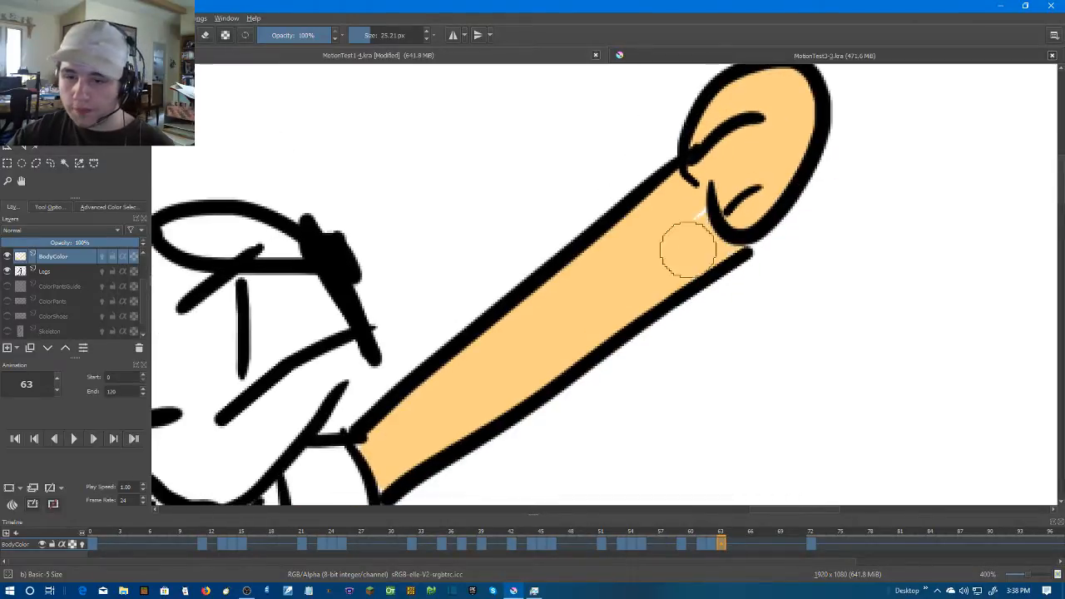
pyautogui.scroll(-3, 763, 290)
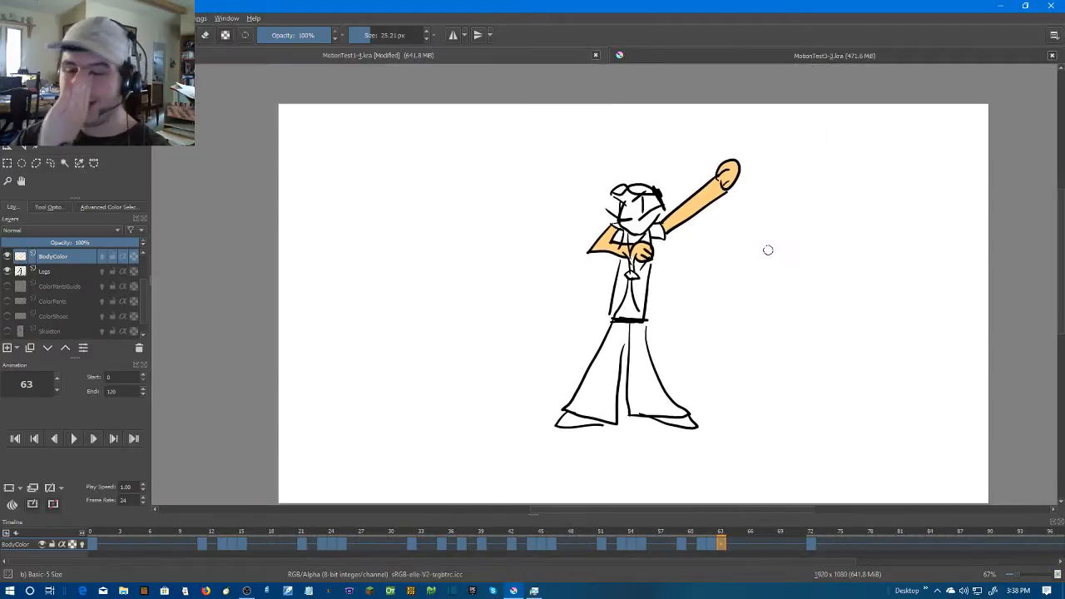
# Move to frame 65 and create a blank frame there on the BodyColor layer
pyautogui.scroll(2, 765, 247)
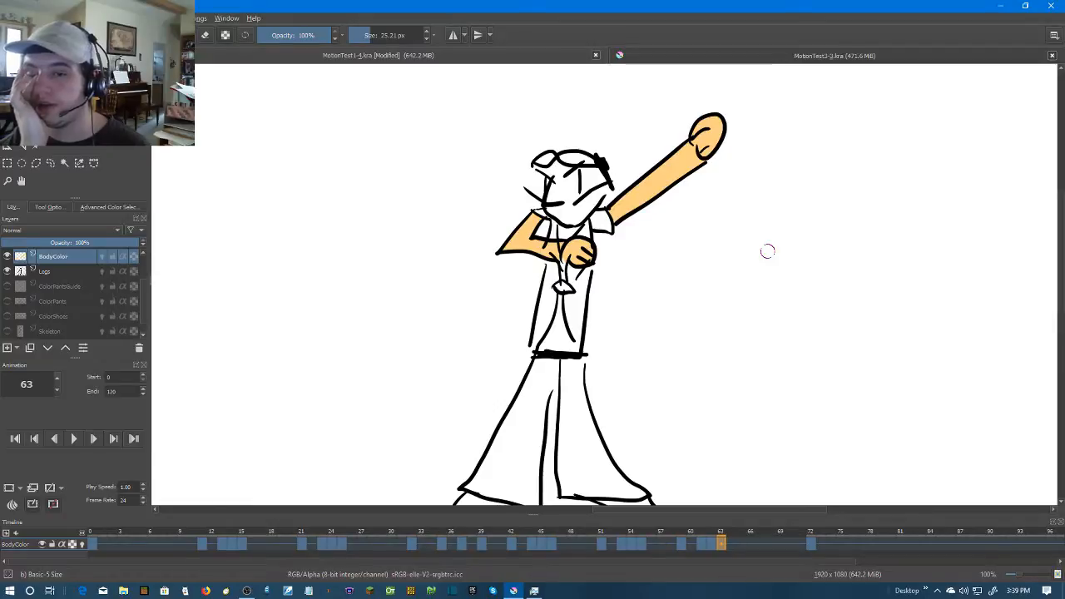
pyautogui.press('.')
pyautogui.press('.')
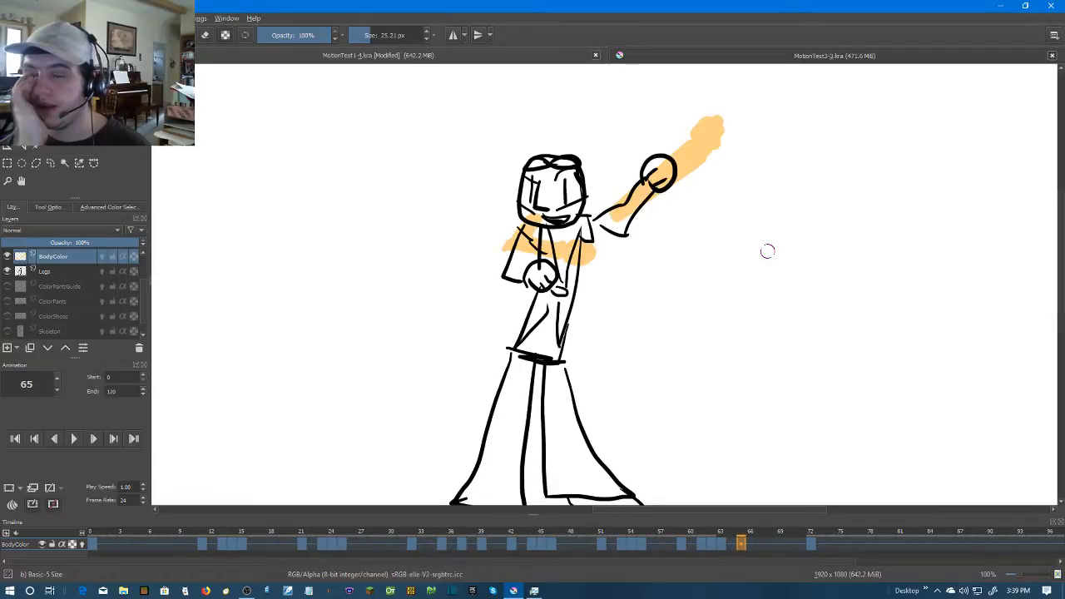
pyautogui.press('Left')
pyautogui.press('Right')
pyautogui.rightClick(744, 549)
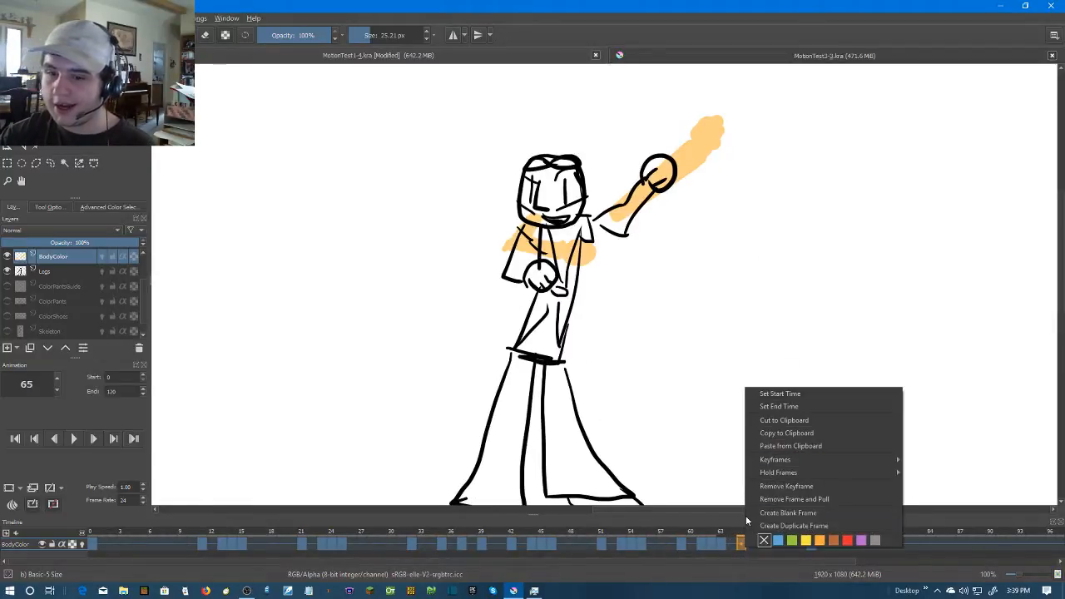
pyautogui.click(775, 512)
# Paint the round hand on frame 65 in skin colour, then the bent arm's outer edge with a 10.36 px brush
pyautogui.scroll(3, 426, 158)
pyautogui.moveTo(750, 321); pyautogui.dragTo(588, 223)
pyautogui.scroll(1, 550, 304)
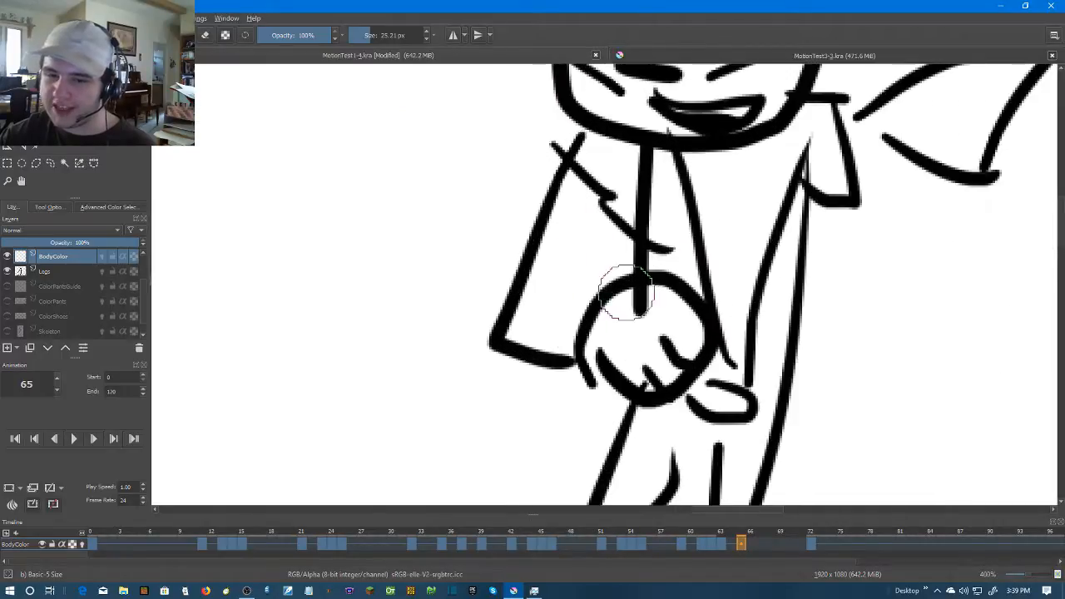
pyautogui.moveTo(637, 304)
pyautogui.mouseDown()
pyautogui.moveTo(615, 338)
pyautogui.moveTo(628, 350)
pyautogui.moveTo(652, 358)
pyautogui.moveTo(681, 337)
pyautogui.moveTo(675, 321)
pyautogui.moveTo(645, 313)
pyautogui.moveTo(627, 355)
pyautogui.moveTo(650, 367)
pyautogui.moveTo(680, 333)
pyautogui.mouseUp()
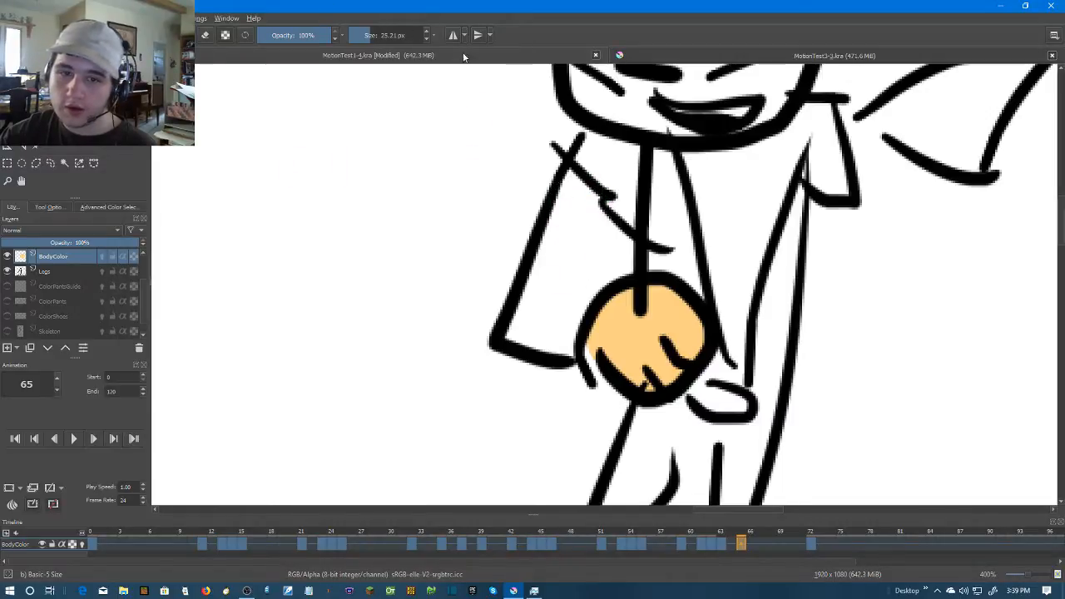
pyautogui.moveTo(362, 37); pyautogui.dragTo(356, 39)
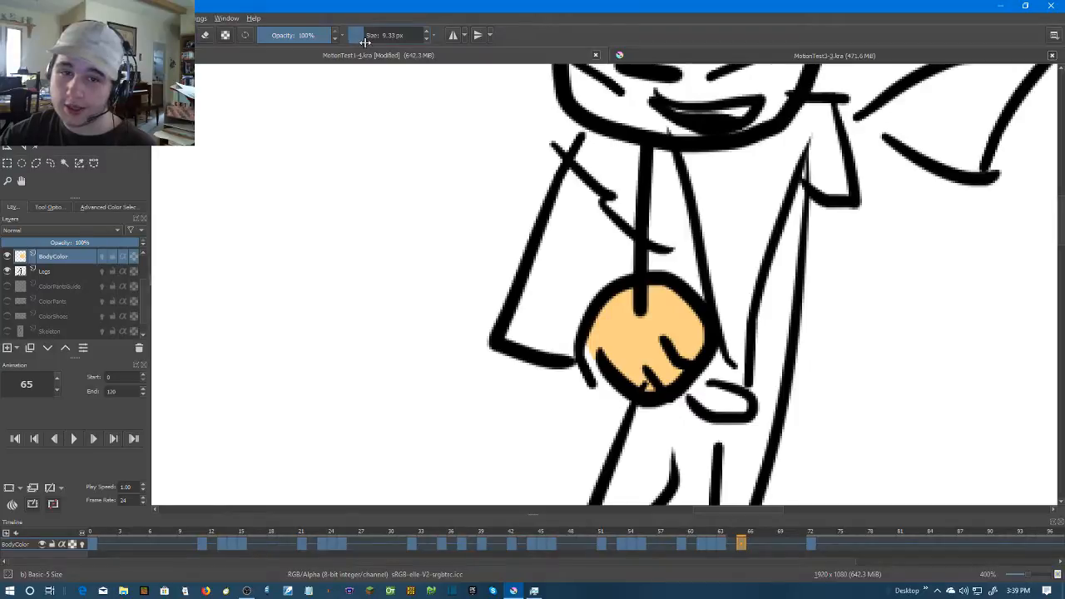
pyautogui.moveTo(573, 184)
pyautogui.mouseDown()
pyautogui.moveTo(514, 344)
pyautogui.moveTo(520, 312)
pyautogui.moveTo(542, 346)
pyautogui.moveTo(572, 338)
pyautogui.moveTo(599, 354)
pyautogui.mouseUp()
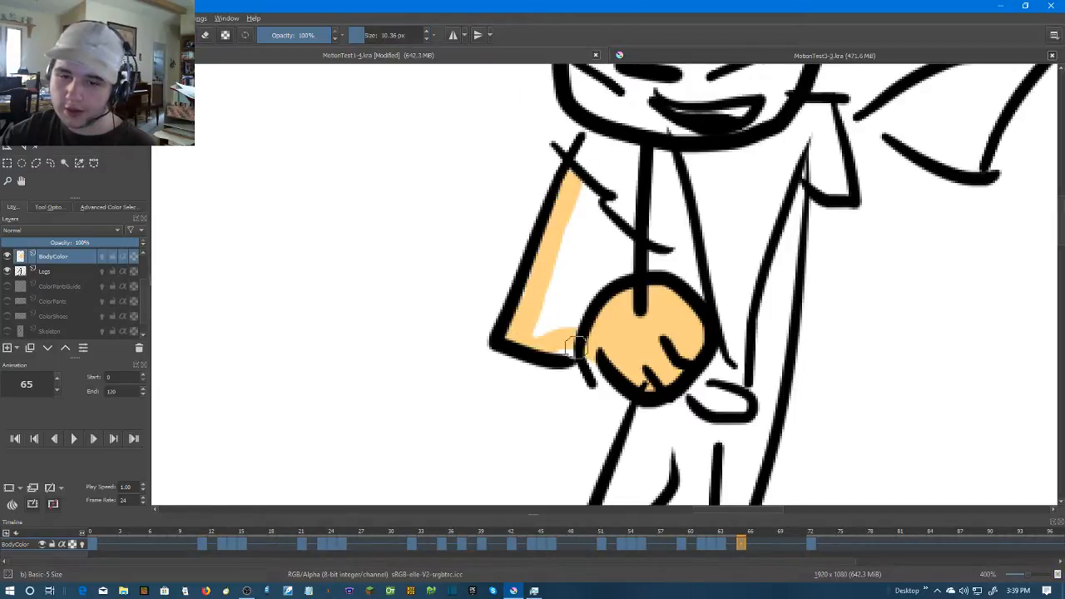
# Select the Legs layer, turn on the Body layer's onion skins and switch off the second and third next frames
pyautogui.click(45, 272)
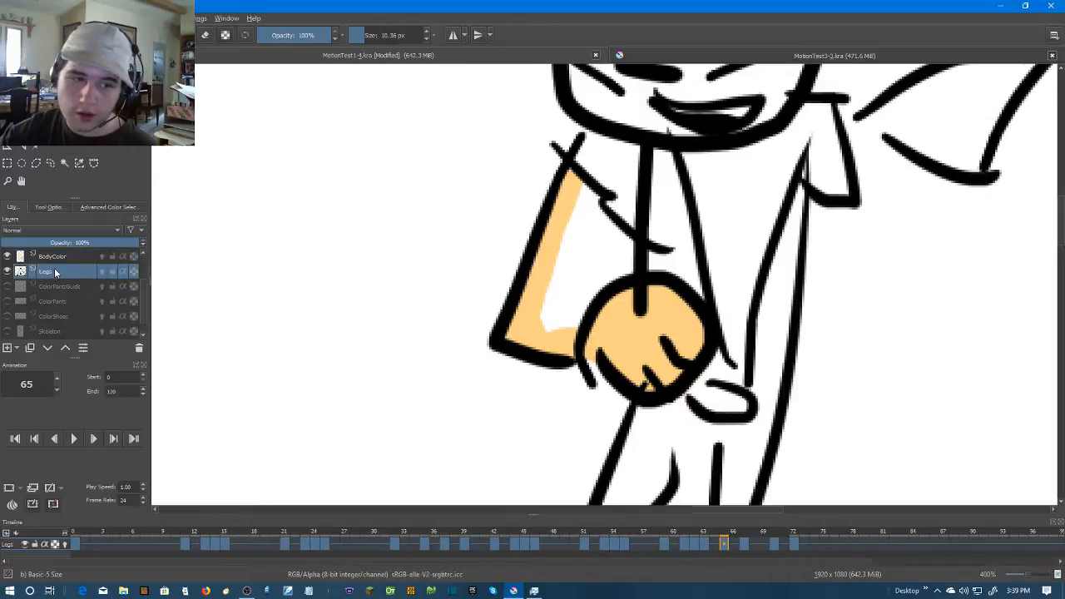
pyautogui.scroll(1, 52, 287)
pyautogui.click(103, 287)
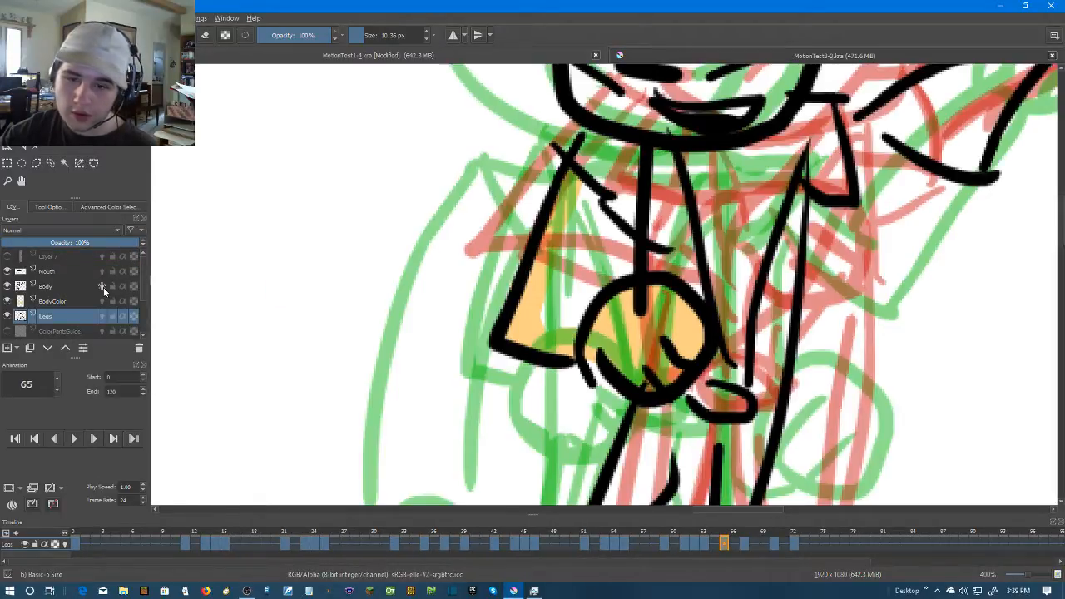
pyautogui.click(12, 504)
pyautogui.click(271, 330)
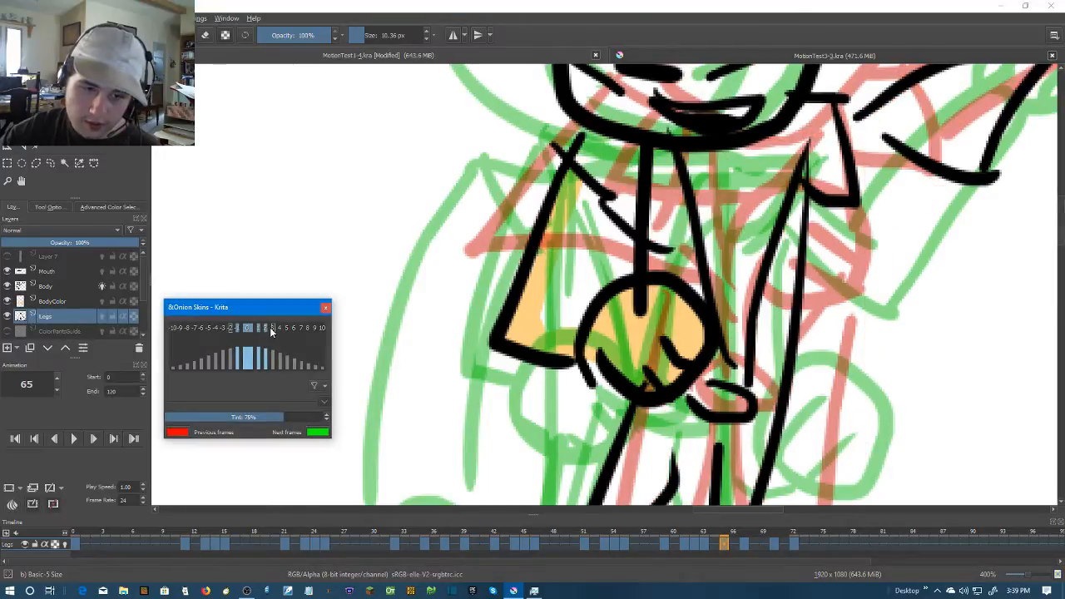
pyautogui.click(266, 329)
pyautogui.click(325, 308)
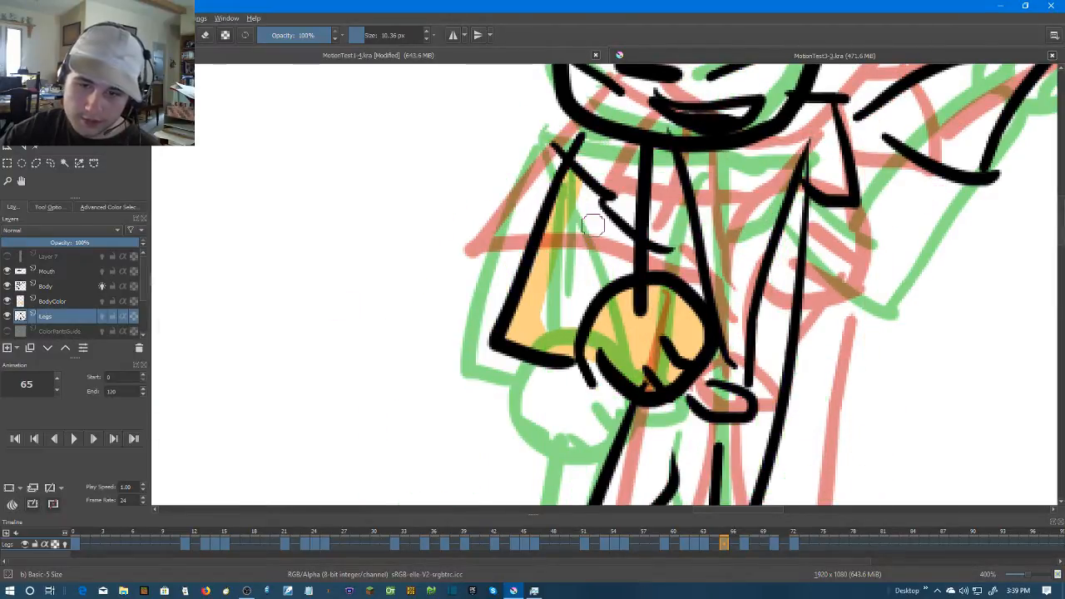
# Paint the inner area of the bent arm on frame 65 in skin colour on the Legs layer, with Body's onion skins switched off
pyautogui.moveTo(592, 194)
pyautogui.mouseDown()
pyautogui.moveTo(547, 320)
pyautogui.moveTo(586, 312)
pyautogui.mouseUp()
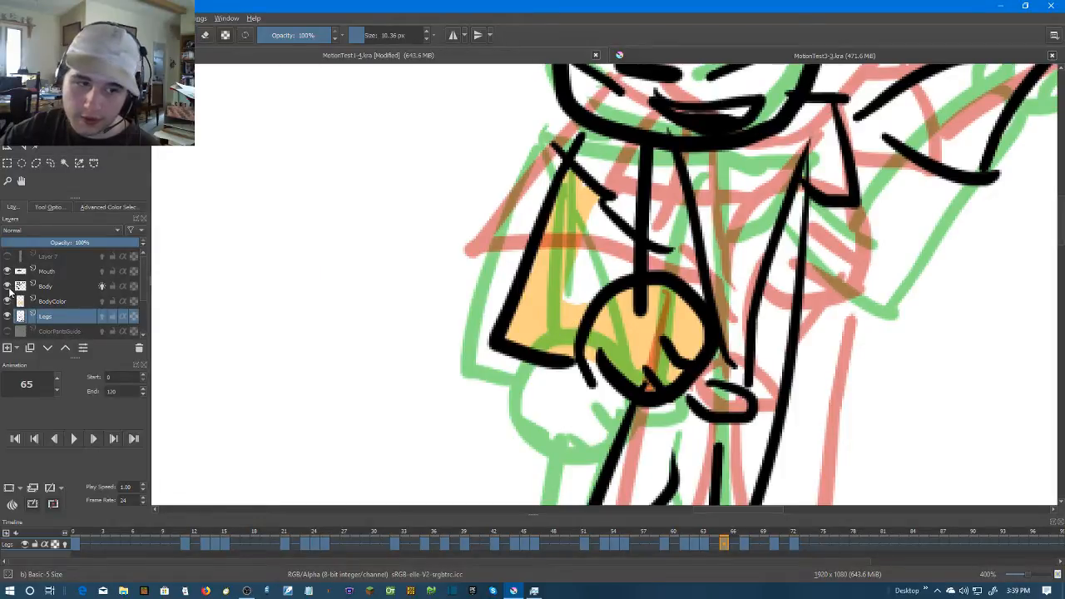
pyautogui.click(127, 284)
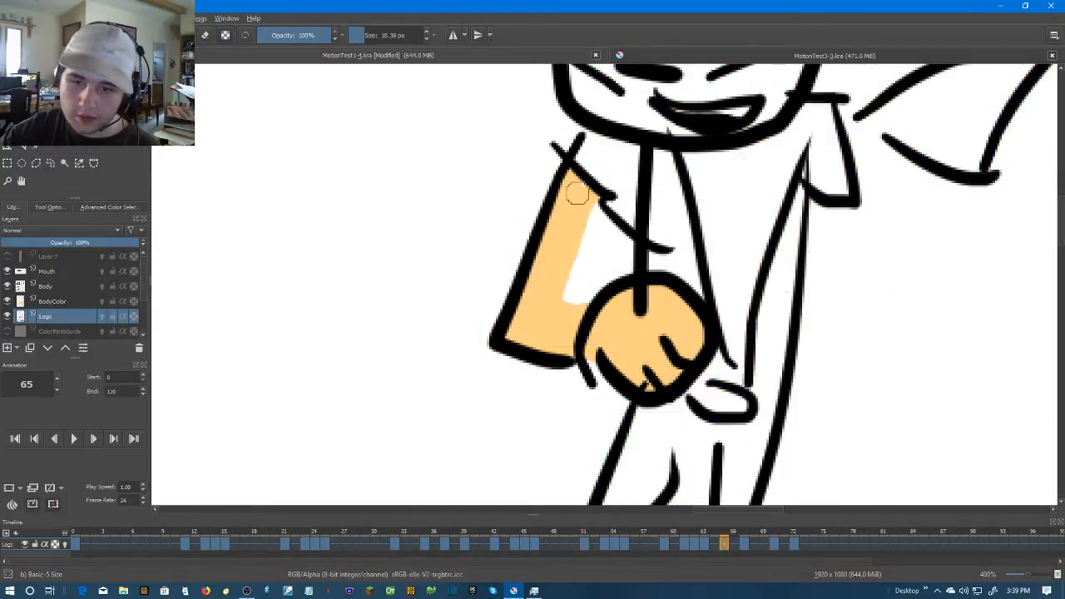
pyautogui.moveTo(560, 267); pyautogui.dragTo(576, 296)
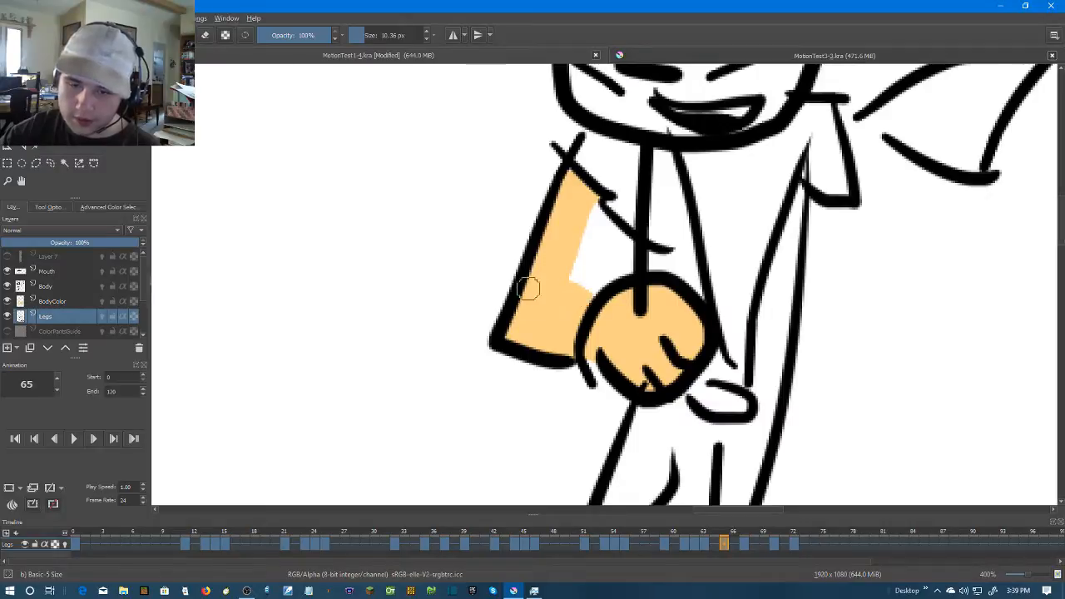
# Paint the raised arm on frame 65 in skin colour on the Legs layer, from the sleeve up to the wrist
pyautogui.moveTo(854, 200); pyautogui.dragTo(663, 274)
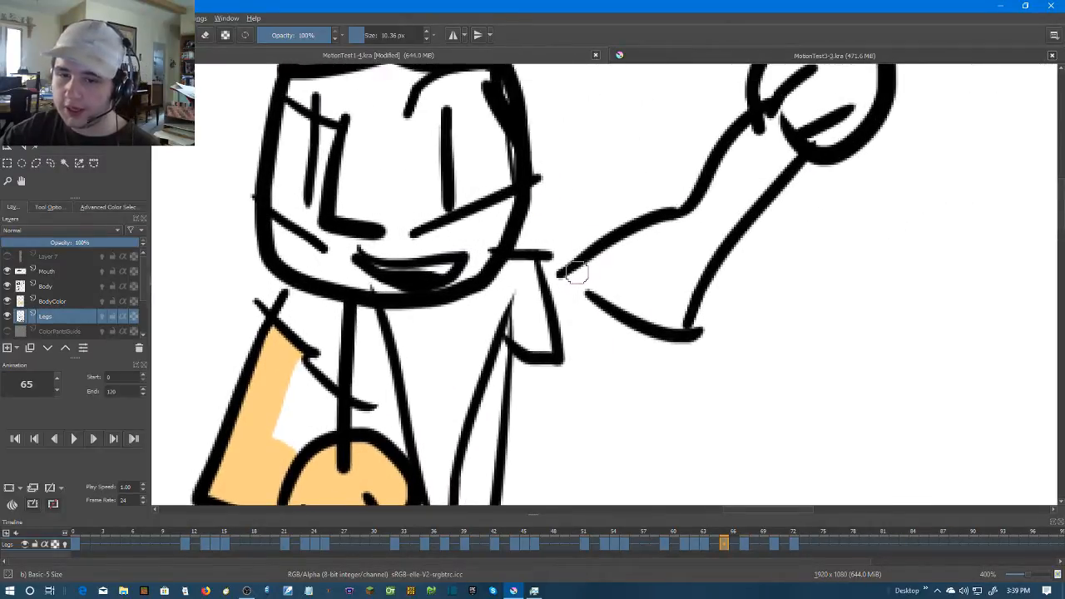
pyautogui.moveTo(575, 277); pyautogui.dragTo(687, 219)
pyautogui.moveTo(680, 310)
pyautogui.mouseDown()
pyautogui.moveTo(557, 290)
pyautogui.moveTo(581, 277)
pyautogui.moveTo(550, 270)
pyautogui.moveTo(688, 317)
pyautogui.moveTo(662, 317)
pyautogui.moveTo(622, 270)
pyautogui.mouseUp()
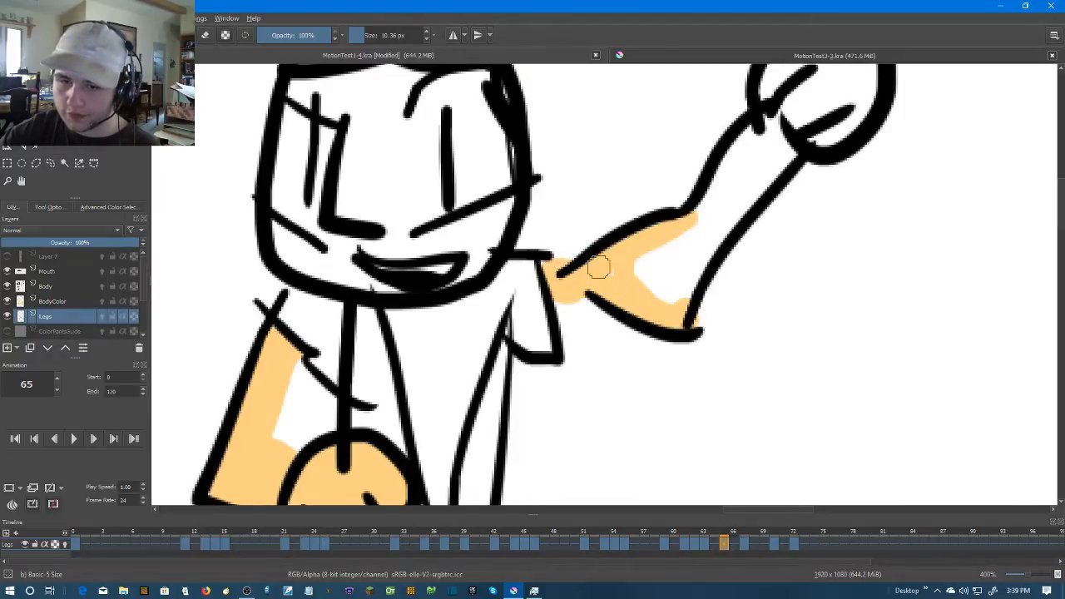
pyautogui.moveTo(700, 266); pyautogui.dragTo(673, 315)
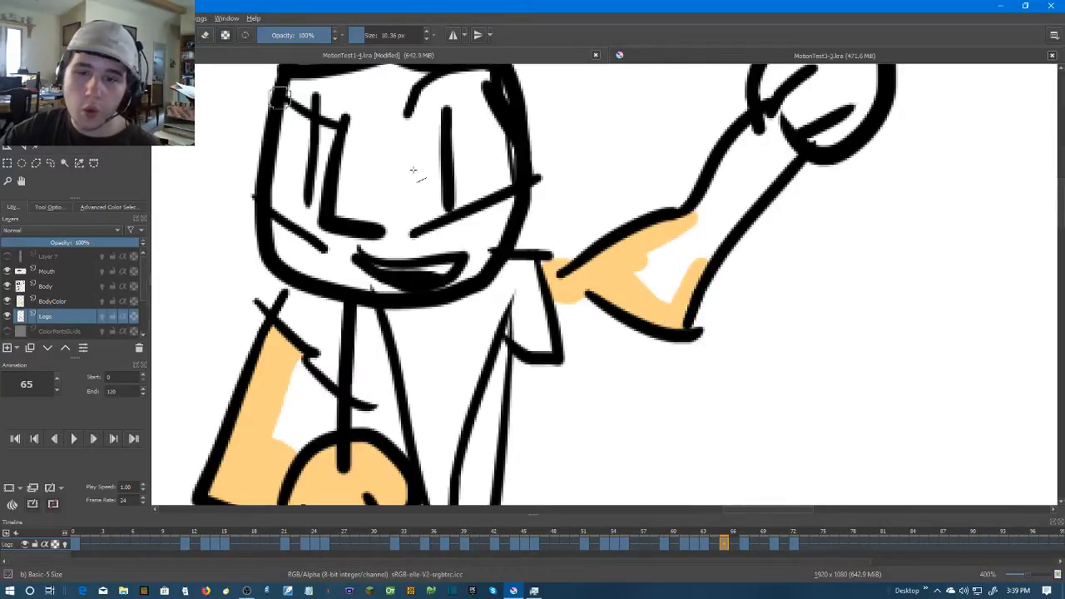
pyautogui.moveTo(677, 250); pyautogui.dragTo(599, 330)
pyautogui.moveTo(682, 203)
pyautogui.mouseDown()
pyautogui.moveTo(613, 297)
pyautogui.moveTo(711, 225)
pyautogui.moveTo(618, 347)
pyautogui.moveTo(594, 356)
pyautogui.moveTo(687, 208)
pyautogui.moveTo(698, 206)
pyautogui.moveTo(575, 371)
pyautogui.moveTo(681, 301)
pyautogui.mouseUp()
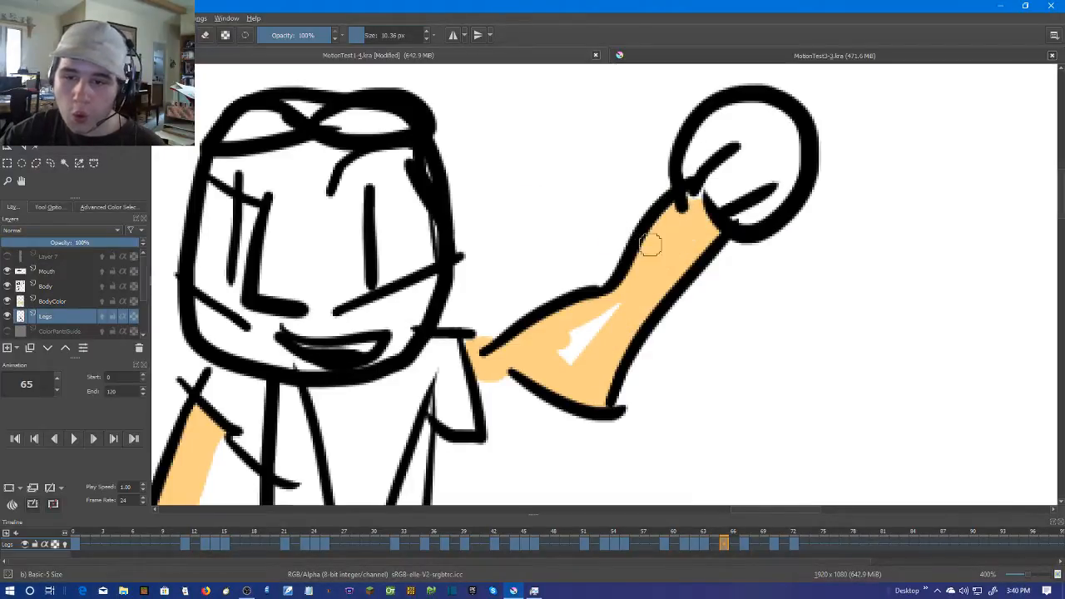
pyautogui.moveTo(615, 314); pyautogui.dragTo(583, 348)
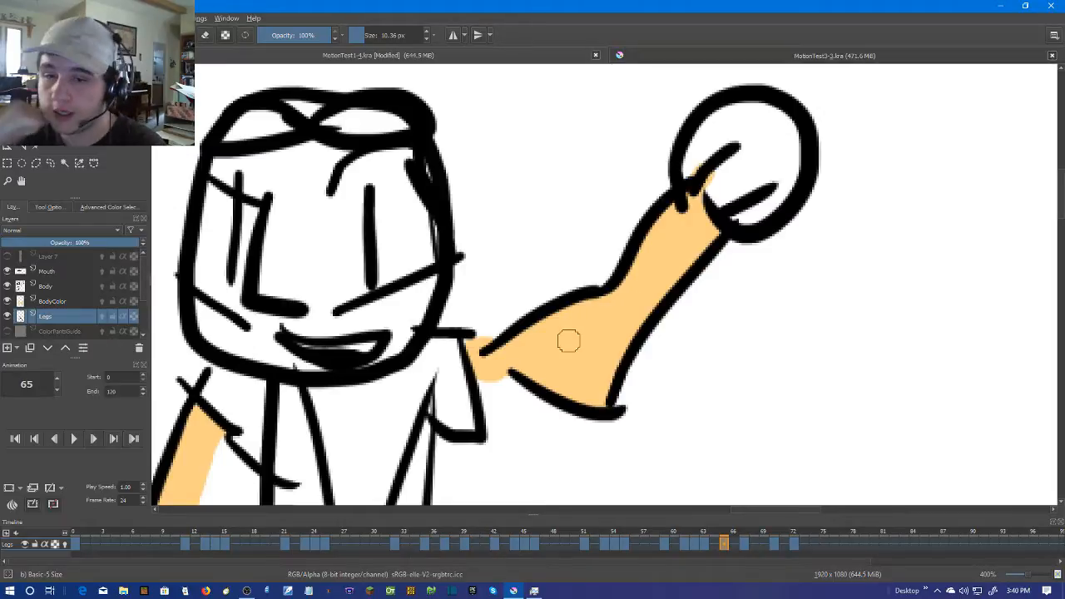
# Paint the raised round hand on frame 65 in skin colour on the Legs layer
pyautogui.scroll(1, 749, 166)
pyautogui.moveTo(637, 225)
pyautogui.mouseDown()
pyautogui.moveTo(697, 144)
pyautogui.moveTo(754, 134)
pyautogui.moveTo(792, 151)
pyautogui.moveTo(800, 225)
pyautogui.moveTo(763, 285)
pyautogui.moveTo(711, 289)
pyautogui.moveTo(680, 256)
pyautogui.moveTo(734, 184)
pyautogui.moveTo(684, 283)
pyautogui.moveTo(710, 236)
pyautogui.moveTo(754, 227)
pyautogui.moveTo(680, 273)
pyautogui.mouseUp()
pyautogui.moveTo(739, 229)
pyautogui.mouseDown()
pyautogui.moveTo(769, 192)
pyautogui.moveTo(769, 233)
pyautogui.moveTo(751, 150)
pyautogui.moveTo(665, 200)
pyautogui.moveTo(746, 170)
pyautogui.mouseUp()
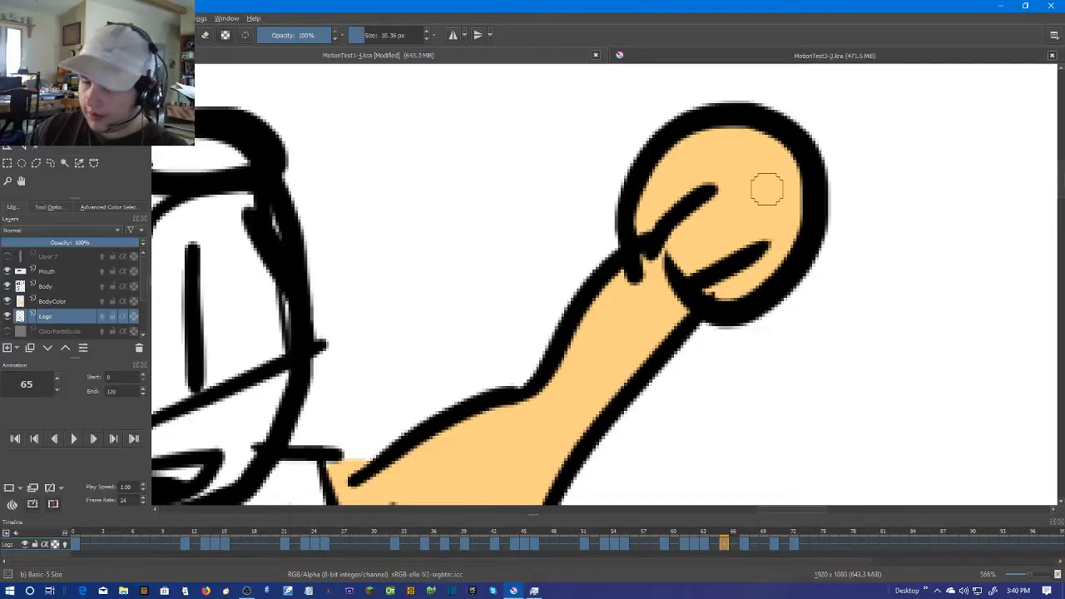
# Check the colouring against the line art on frames 66 and 67 and return to frame 65
pyautogui.scroll(-2, 738, 299)
pyautogui.press('Right')
pyautogui.press('Right')
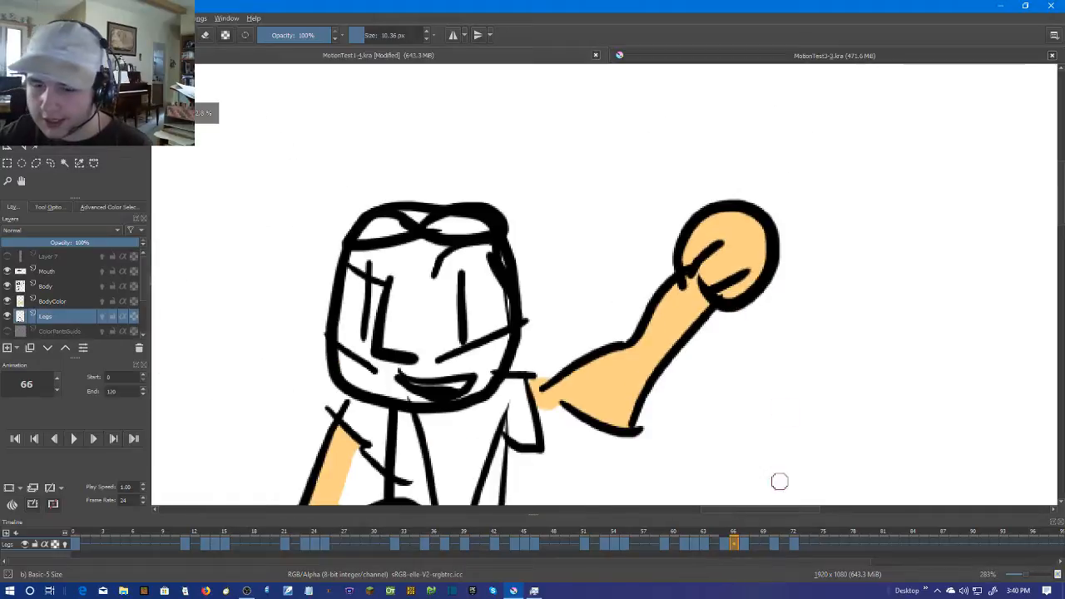
pyautogui.scroll(-2, 772, 478)
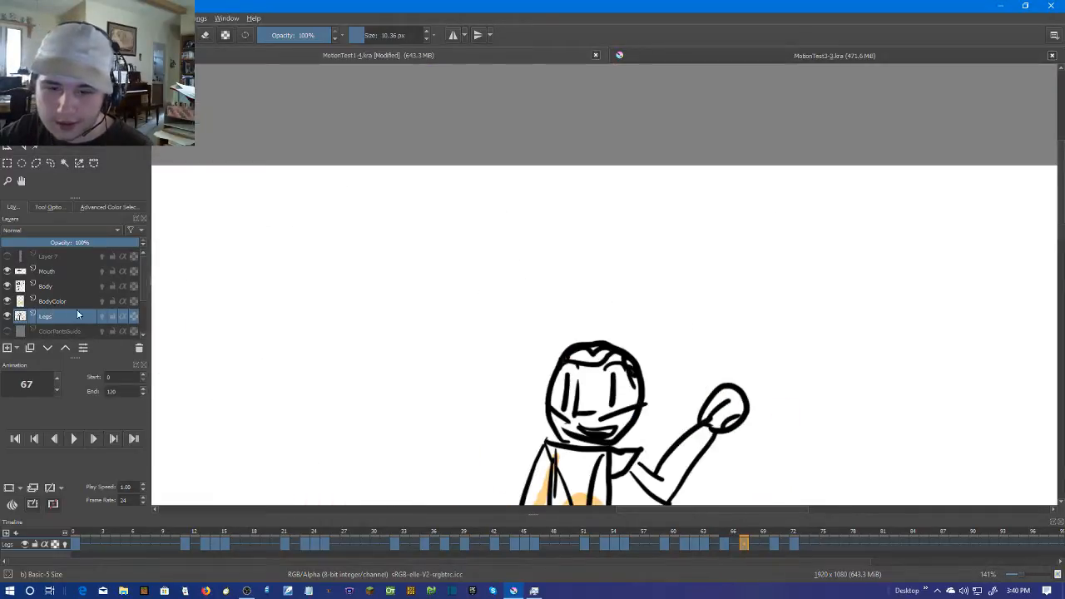
pyautogui.scroll(-2, 759, 397)
pyautogui.scroll(2, 761, 463)
pyautogui.scroll(2, 751, 287)
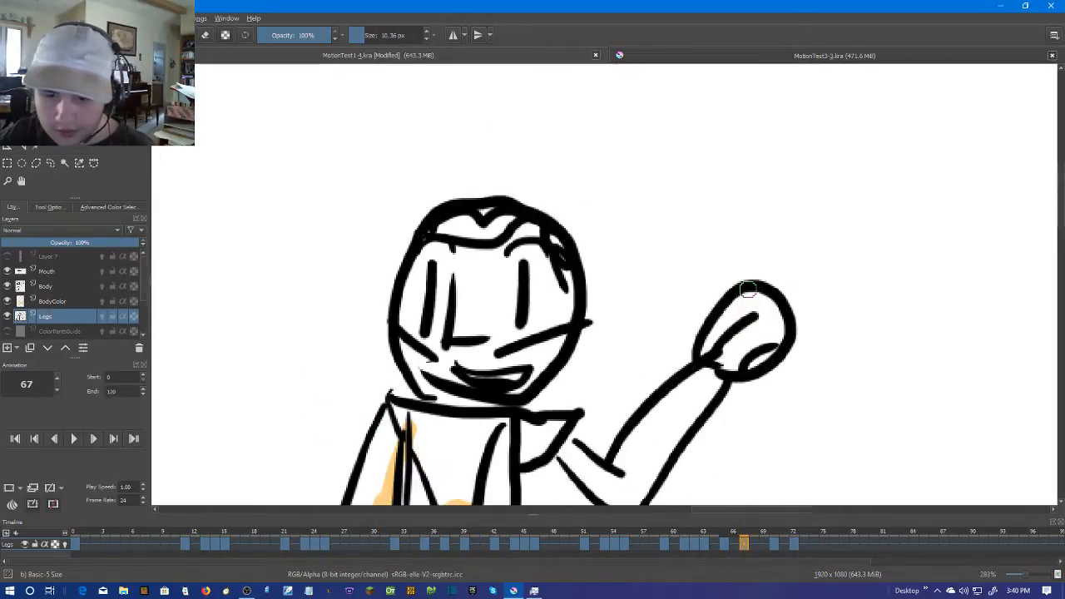
pyautogui.press('Left')
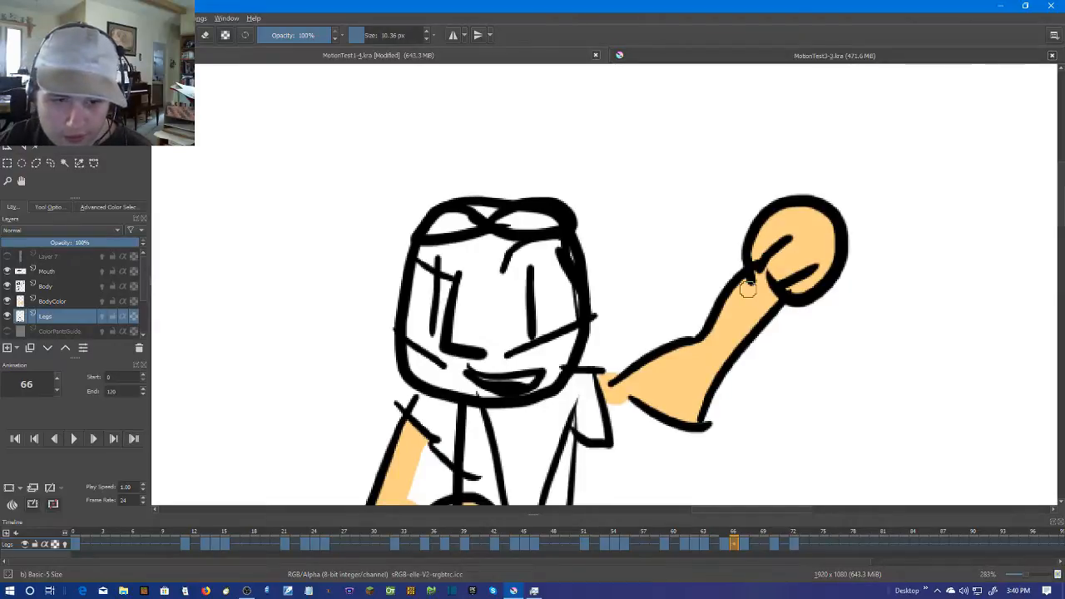
pyautogui.scroll(-2, 747, 287)
pyautogui.scroll(2, 713, 225)
pyautogui.press('Left')
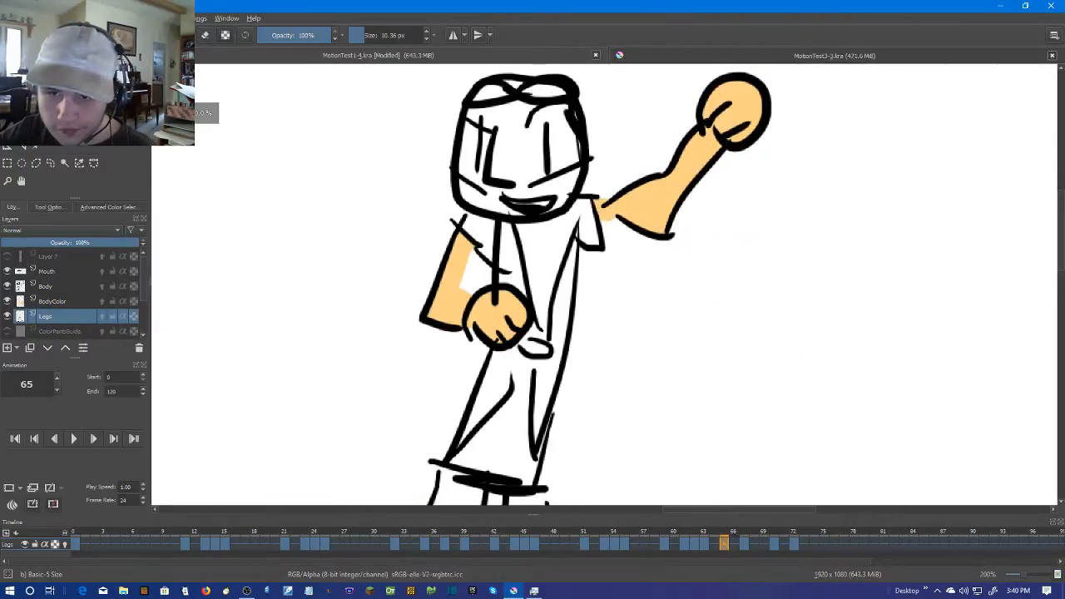
# Undo the skin-colour strokes on the raised arm and hand of frame 65
pyautogui.hotkey('ctrl', 'z')
pyautogui.hotkey('ctrl', 'z')
pyautogui.hotkey('ctrl', 'z')
pyautogui.hotkey('ctrl', 'z')
pyautogui.hotkey('ctrl', 'z')
pyautogui.hotkey('ctrl', 'z')
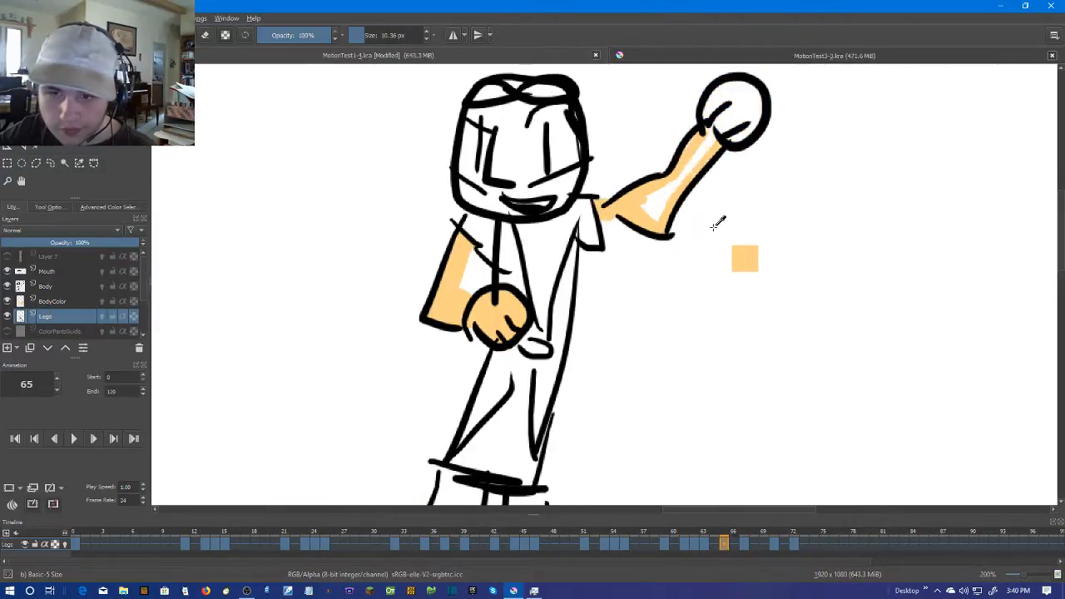
pyautogui.hotkey('ctrl', 'z')
pyautogui.hotkey('ctrl', 'z')
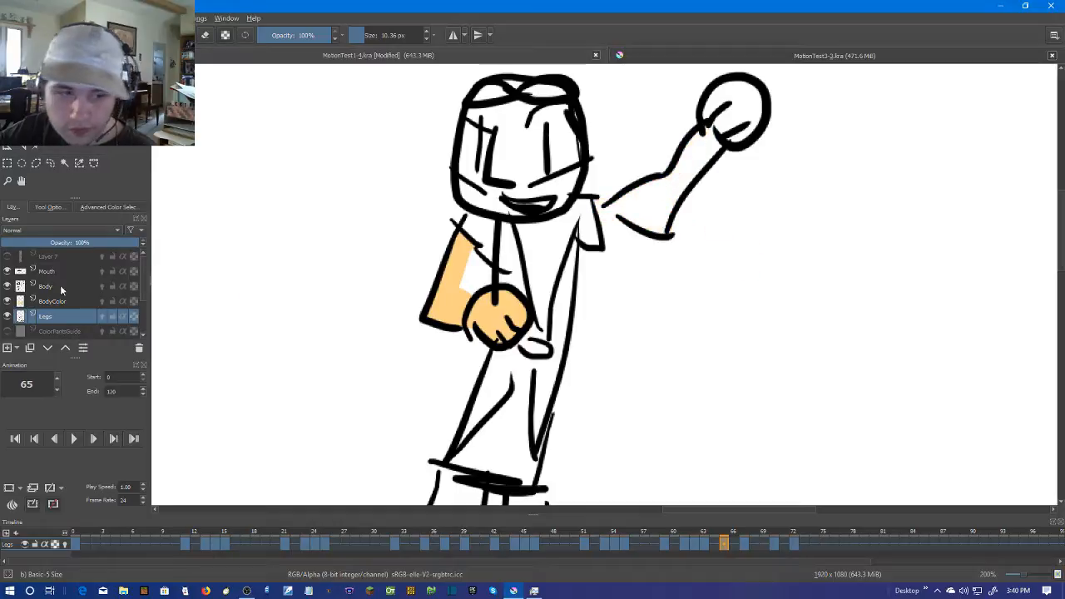
# Toggle the Legs layer's visibility to check what is painted on it, and undo the bent arm's strokes made there
pyautogui.click(6, 317)
pyautogui.click(7, 317)
pyautogui.click(7, 317)
pyautogui.click(7, 317)
pyautogui.hotkey('ctrl', 'z')
pyautogui.hotkey('ctrl', 'z')
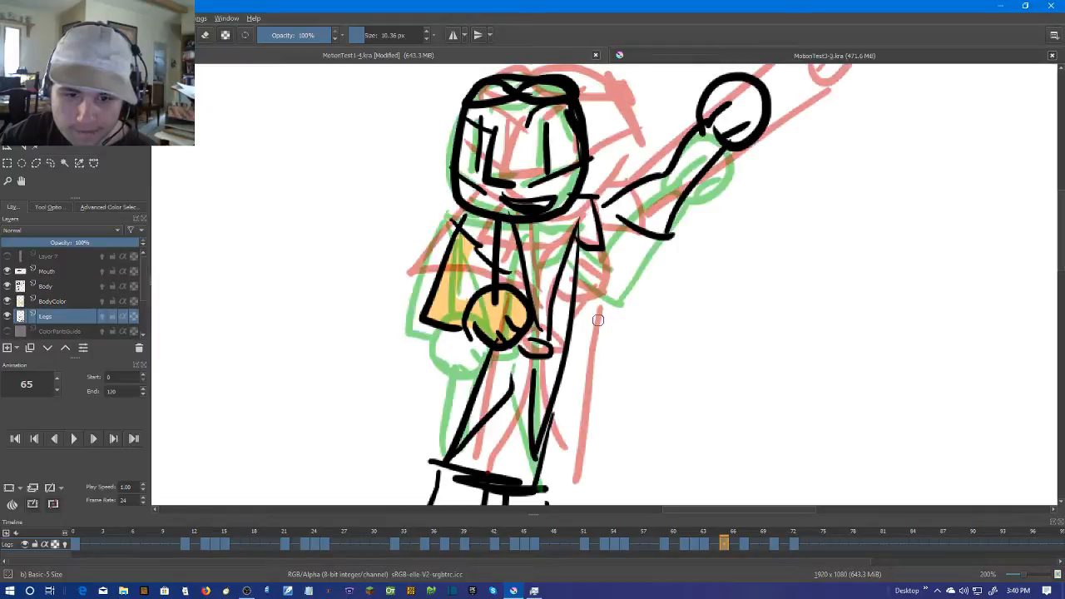
pyautogui.click(7, 317)
pyautogui.click(7, 316)
pyautogui.click(7, 317)
pyautogui.click(7, 317)
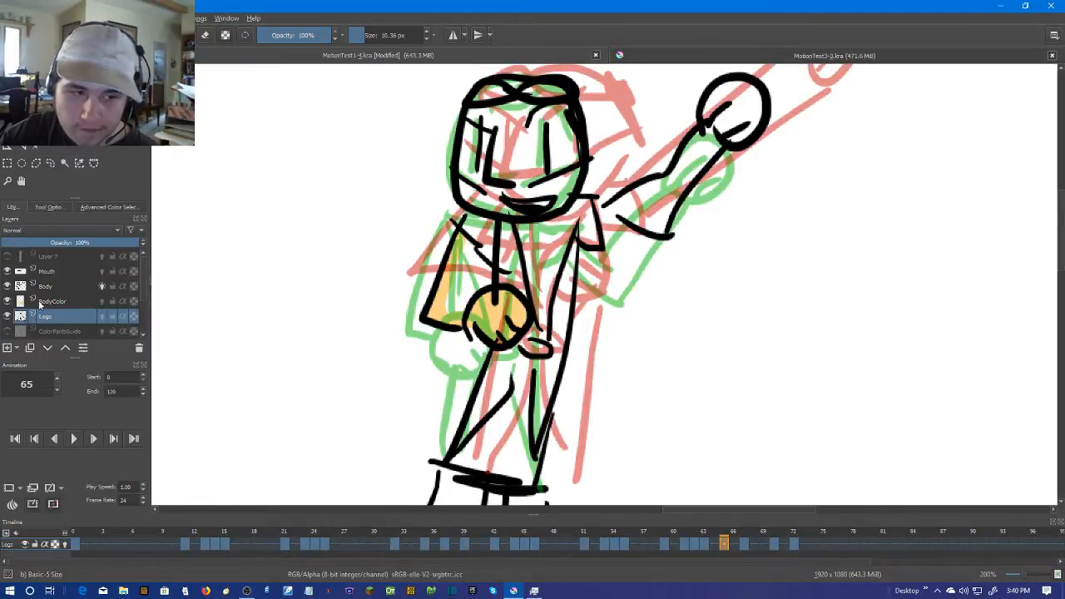
# Select the BodyColor layer, paint the bent arm's inner area on frame 65 in skin colour and turn off Body's onion skins
pyautogui.click(30, 303)
pyautogui.scroll(3, 399, 306)
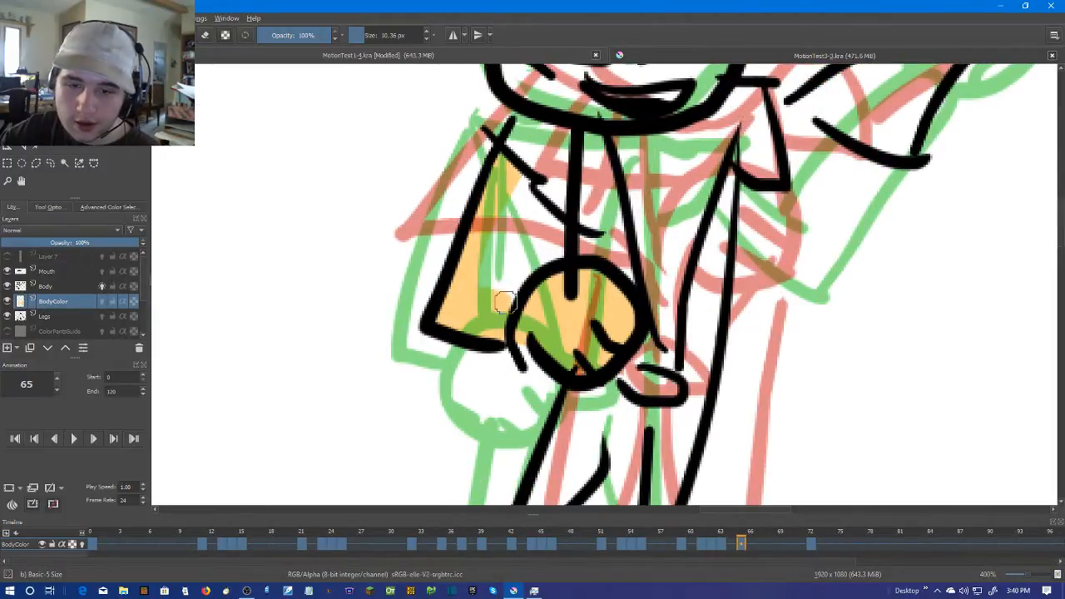
pyautogui.moveTo(514, 183); pyautogui.dragTo(477, 283)
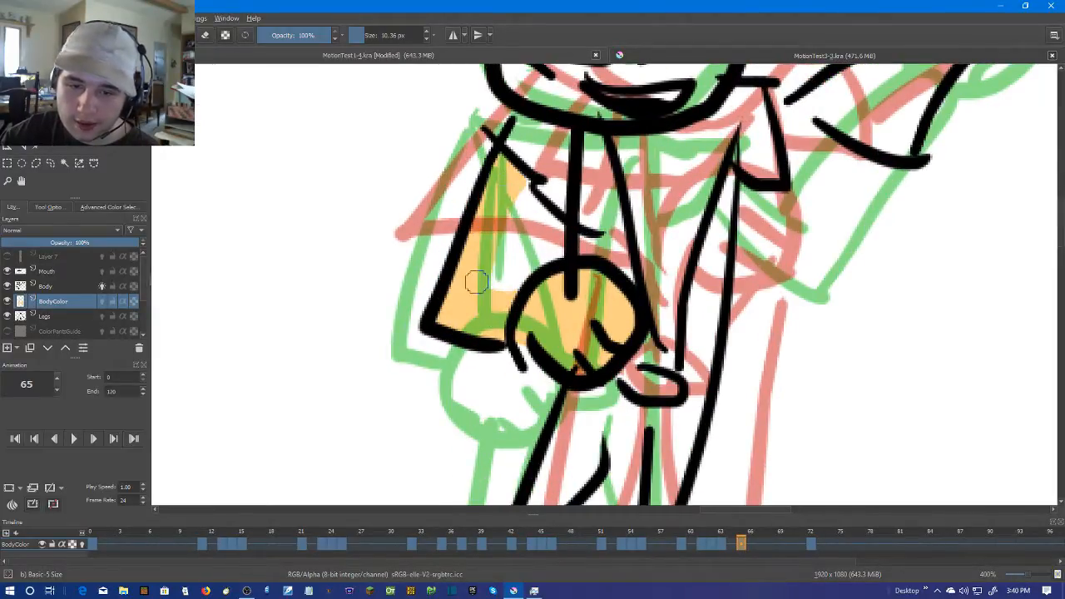
pyautogui.click(103, 286)
pyautogui.moveTo(573, 197); pyautogui.dragTo(377, 407)
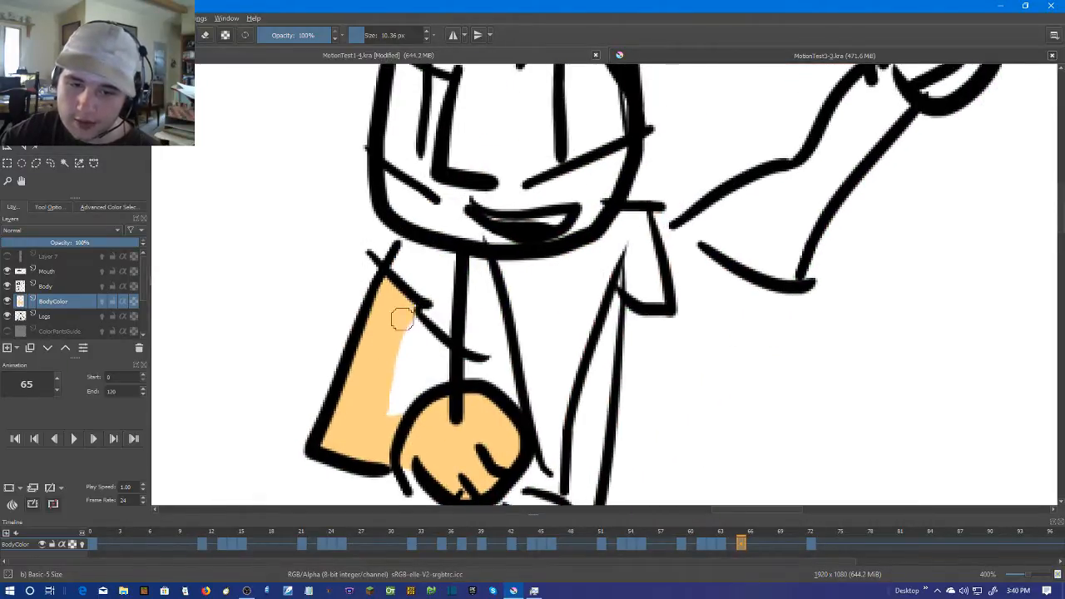
# Paint skin colour along the inner edges of the raised arm on frame 65, from the sleeve to the wrist
pyautogui.scroll(-1, 842, 253)
pyautogui.moveTo(857, 246); pyautogui.dragTo(610, 339)
pyautogui.scroll(2, 610, 339)
pyautogui.moveTo(377, 289); pyautogui.dragTo(518, 301)
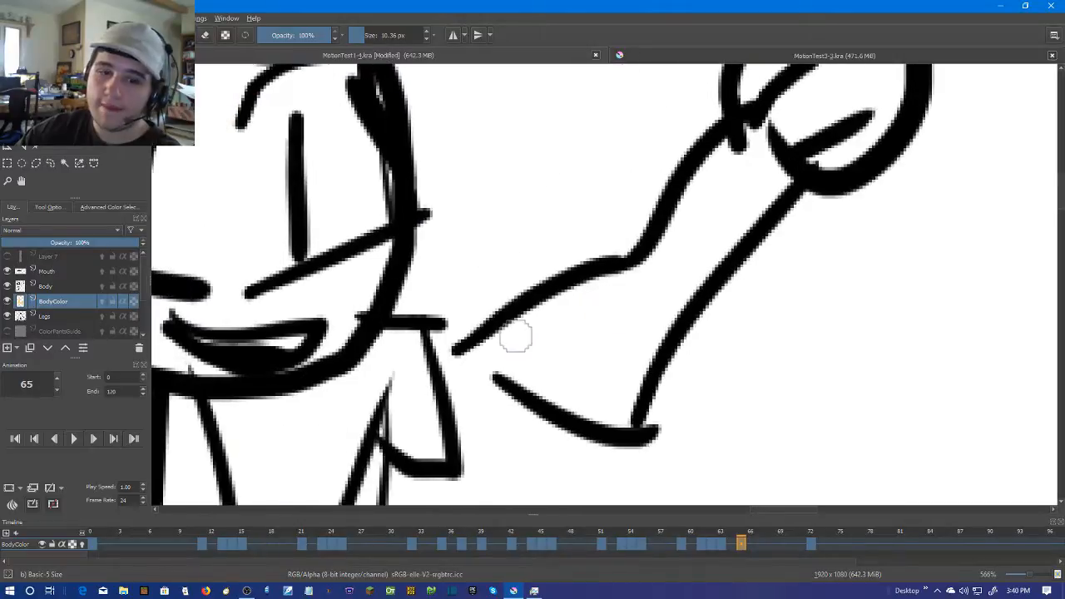
pyautogui.moveTo(452, 408)
pyautogui.mouseDown()
pyautogui.moveTo(623, 384)
pyautogui.moveTo(595, 376)
pyautogui.mouseUp()
pyautogui.moveTo(438, 340)
pyautogui.mouseDown()
pyautogui.moveTo(504, 344)
pyautogui.moveTo(566, 309)
pyautogui.mouseUp()
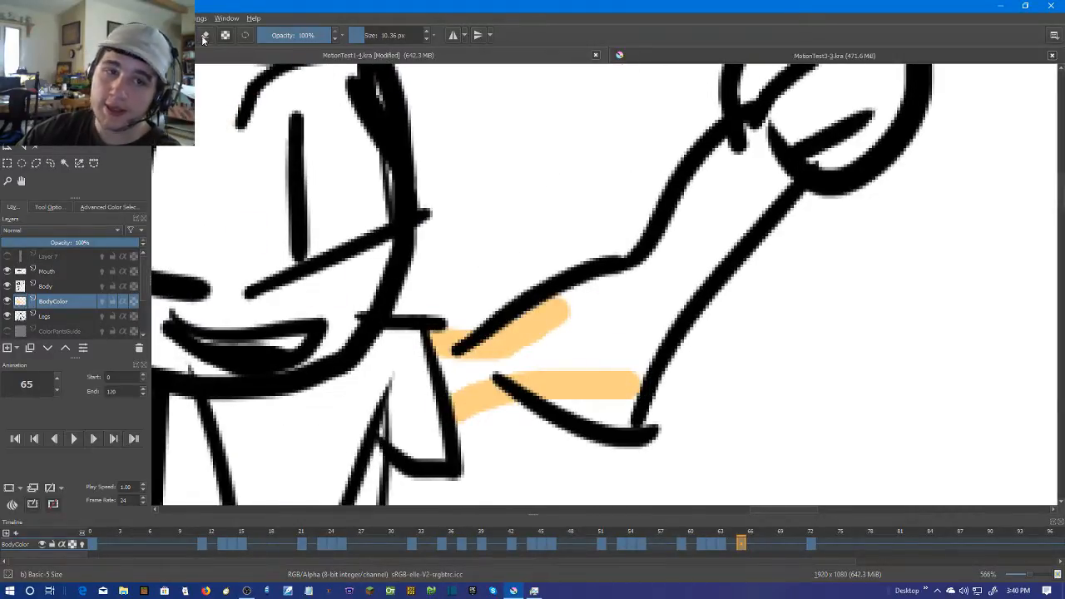
pyautogui.moveTo(551, 402)
pyautogui.mouseDown()
pyautogui.moveTo(630, 419)
pyautogui.moveTo(617, 415)
pyautogui.moveTo(706, 249)
pyautogui.moveTo(703, 261)
pyautogui.mouseUp()
pyautogui.moveTo(787, 174); pyautogui.dragTo(708, 266)
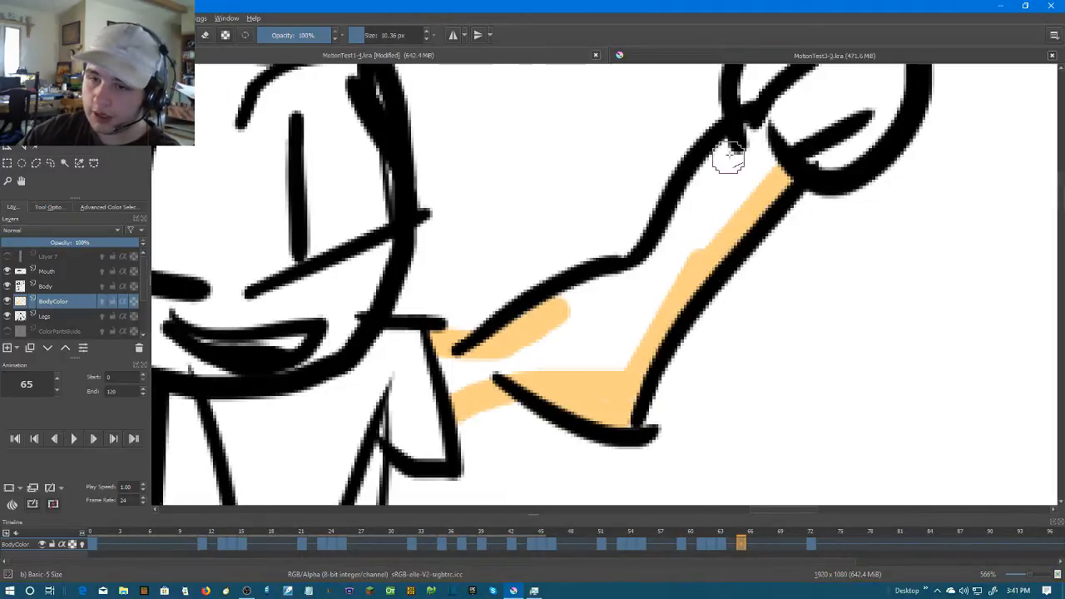
pyautogui.moveTo(756, 131); pyautogui.dragTo(663, 253)
pyautogui.moveTo(567, 306); pyautogui.dragTo(673, 257)
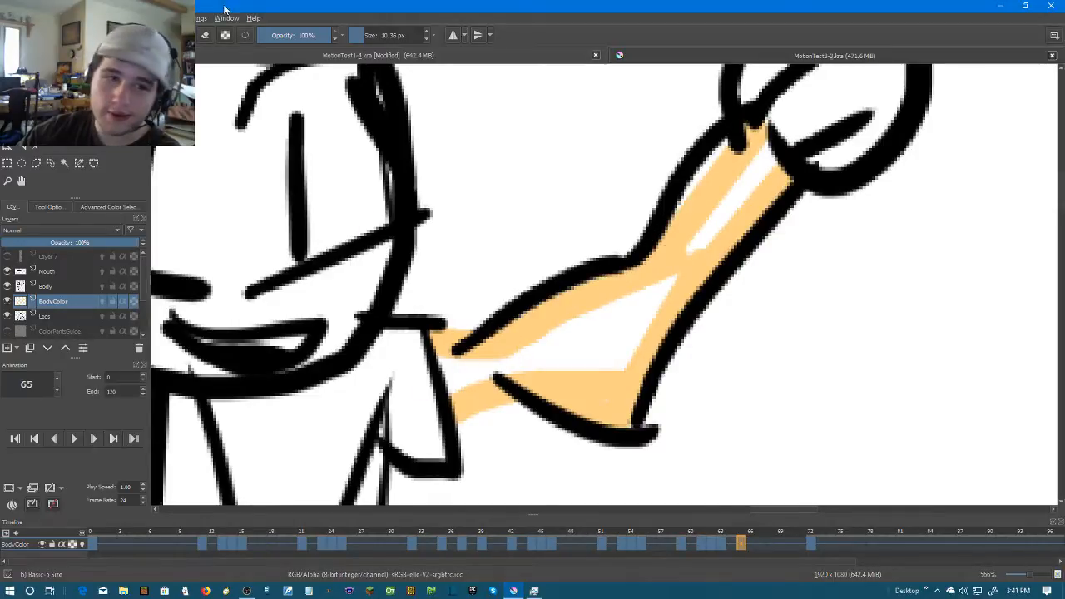
# Cover the remaining white gaps inside the raised arm on frame 65 with skin colour
pyautogui.moveTo(464, 392)
pyautogui.mouseDown()
pyautogui.moveTo(445, 346)
pyautogui.moveTo(546, 352)
pyautogui.moveTo(585, 385)
pyautogui.mouseUp()
pyautogui.moveTo(559, 351)
pyautogui.mouseDown()
pyautogui.moveTo(667, 296)
pyautogui.moveTo(615, 343)
pyautogui.moveTo(676, 296)
pyautogui.moveTo(520, 349)
pyautogui.moveTo(698, 263)
pyautogui.mouseUp()
pyautogui.moveTo(690, 277); pyautogui.dragTo(592, 415)
pyautogui.moveTo(640, 287)
pyautogui.mouseDown()
pyautogui.moveTo(676, 311)
pyautogui.moveTo(662, 283)
pyautogui.moveTo(648, 288)
pyautogui.moveTo(578, 347)
pyautogui.mouseUp()
pyautogui.moveTo(649, 277); pyautogui.dragTo(661, 302)
# Paint the raised round hand on frame 65 in skin colour on the BodyColor layer
pyautogui.scroll(-3, 672, 319)
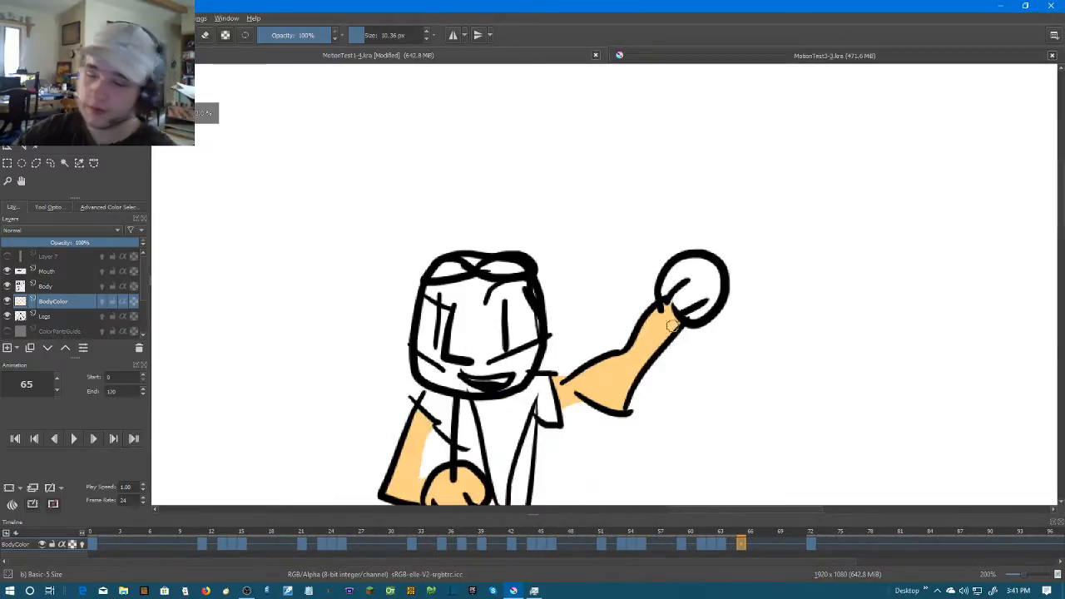
pyautogui.scroll(3, 751, 291)
pyautogui.scroll(1, 687, 287)
pyautogui.moveTo(458, 244)
pyautogui.mouseDown()
pyautogui.moveTo(486, 318)
pyautogui.moveTo(536, 364)
pyautogui.moveTo(586, 368)
pyautogui.moveTo(646, 249)
pyautogui.moveTo(644, 174)
pyautogui.moveTo(554, 161)
pyautogui.moveTo(472, 208)
pyautogui.moveTo(436, 301)
pyautogui.moveTo(669, 292)
pyautogui.moveTo(624, 327)
pyautogui.moveTo(573, 323)
pyautogui.moveTo(638, 292)
pyautogui.moveTo(578, 288)
pyautogui.moveTo(512, 311)
pyautogui.moveTo(570, 271)
pyautogui.moveTo(576, 195)
pyautogui.moveTo(436, 287)
pyautogui.moveTo(544, 218)
pyautogui.moveTo(488, 214)
pyautogui.moveTo(659, 215)
pyautogui.moveTo(658, 267)
pyautogui.moveTo(600, 214)
pyautogui.moveTo(602, 192)
pyautogui.moveTo(622, 209)
pyautogui.mouseUp()
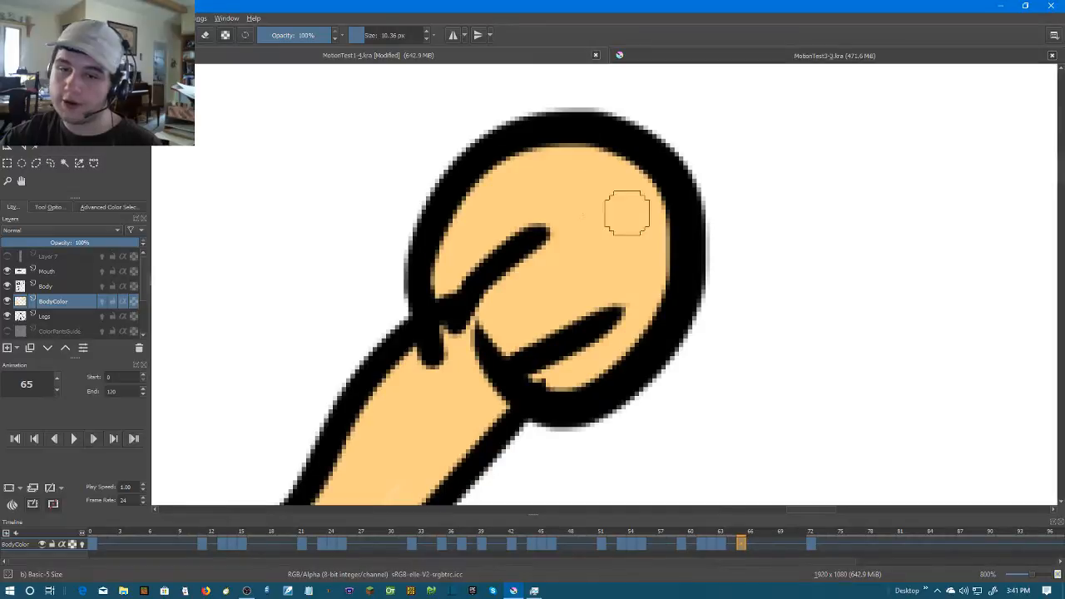
pyautogui.scroll(-8, 622, 209)
pyautogui.scroll(2, 604, 235)
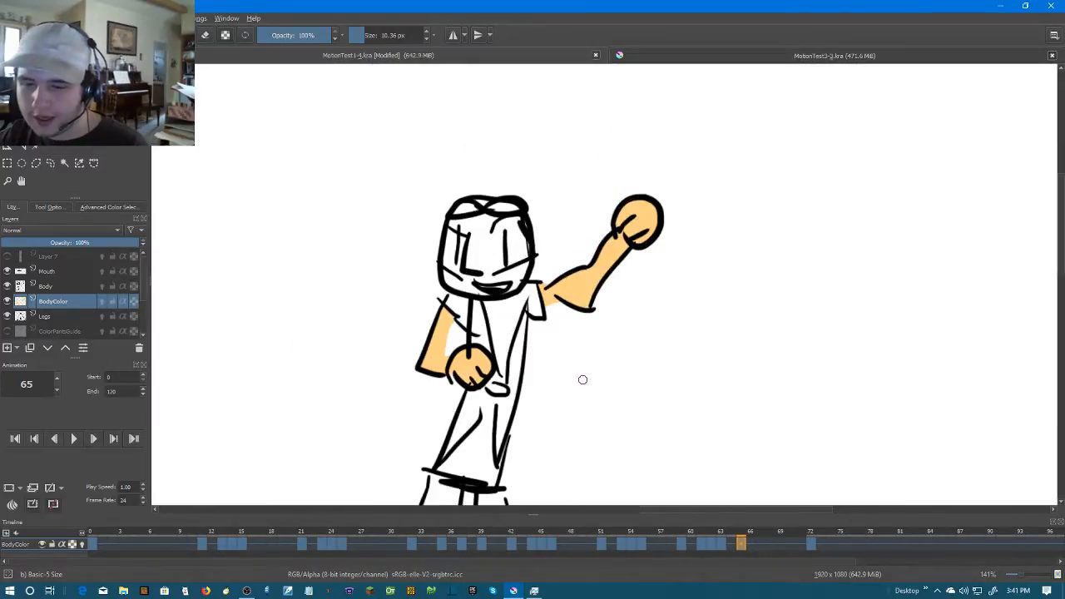
# Move to frame 67 and create a blank frame there on the BodyColor layer
pyautogui.press('Right')
pyautogui.press('Left')
pyautogui.press('Right')
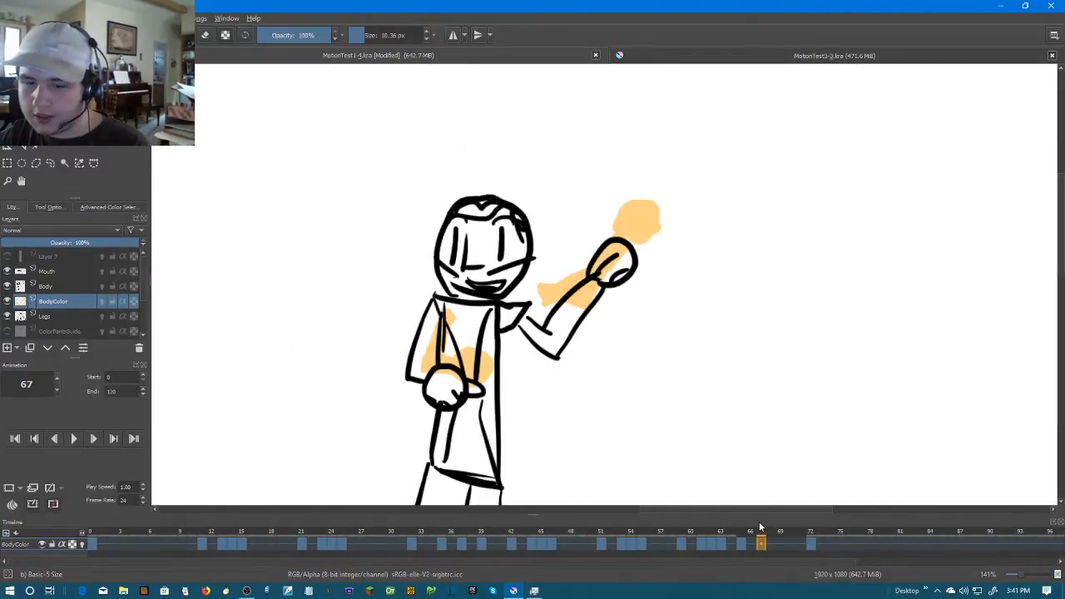
pyautogui.rightClick(762, 542)
pyautogui.click(806, 504)
# Fill the lowered arm and its round hand on frame 67 with skin colour using the Fill tool, and return to the brush
pyautogui.scroll(3, 463, 341)
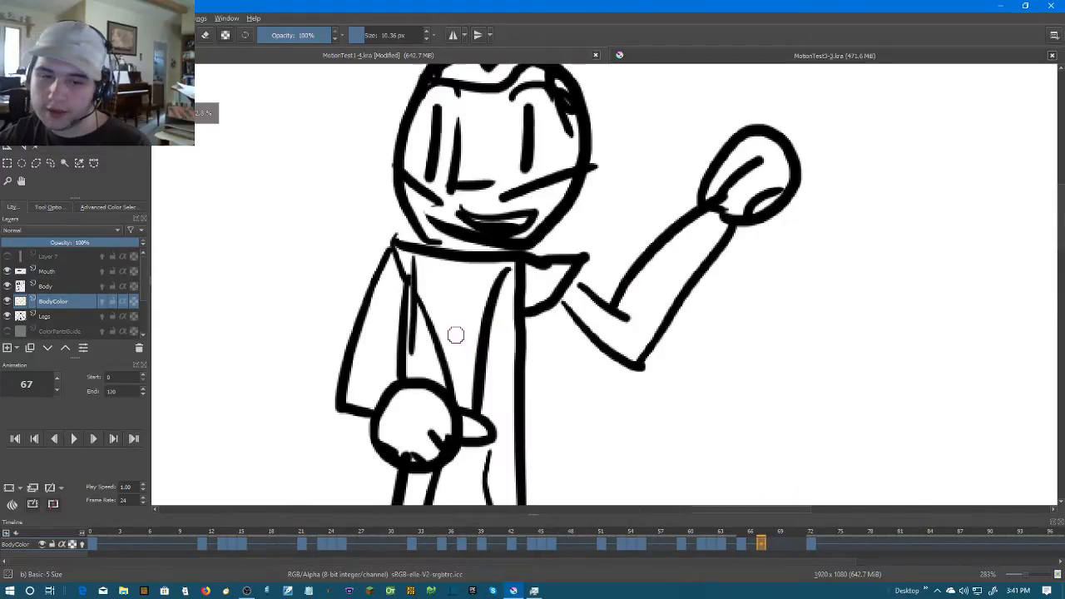
pyautogui.press('f')
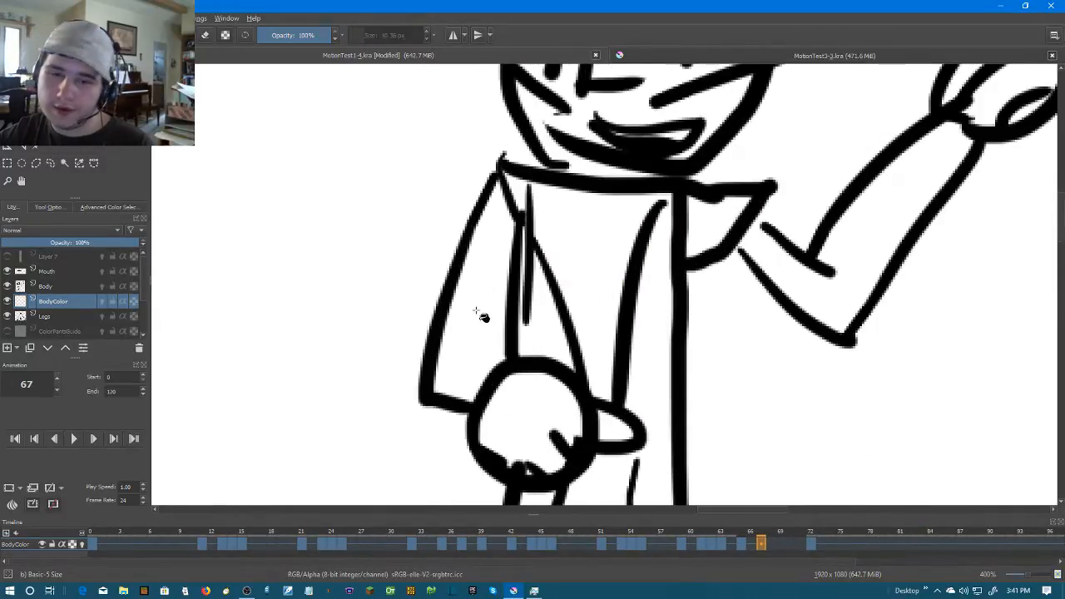
pyautogui.click(482, 315)
pyautogui.click(547, 428)
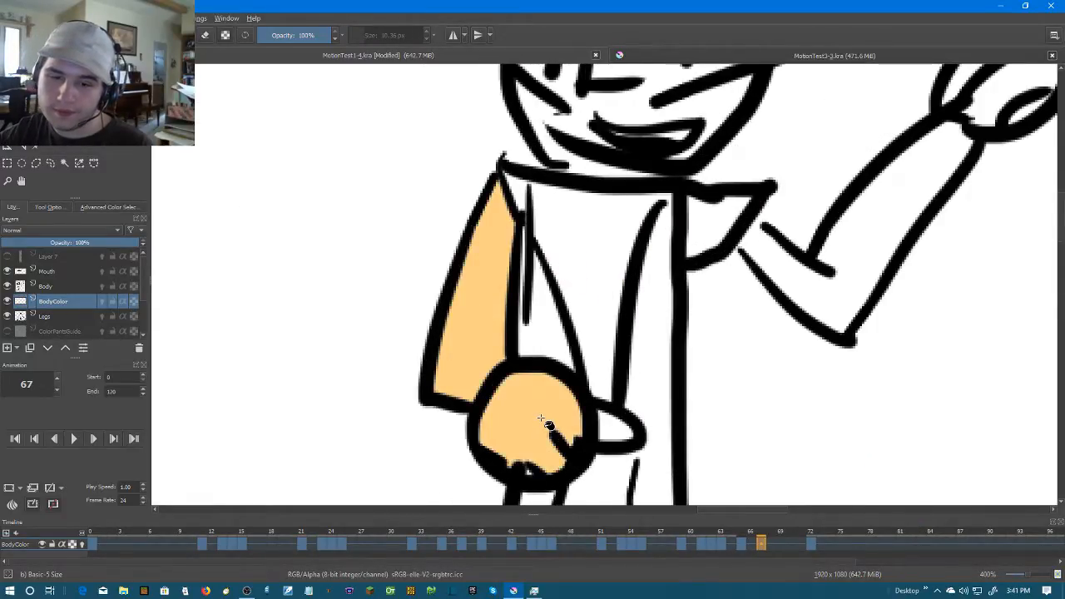
pyautogui.scroll(4, 539, 414)
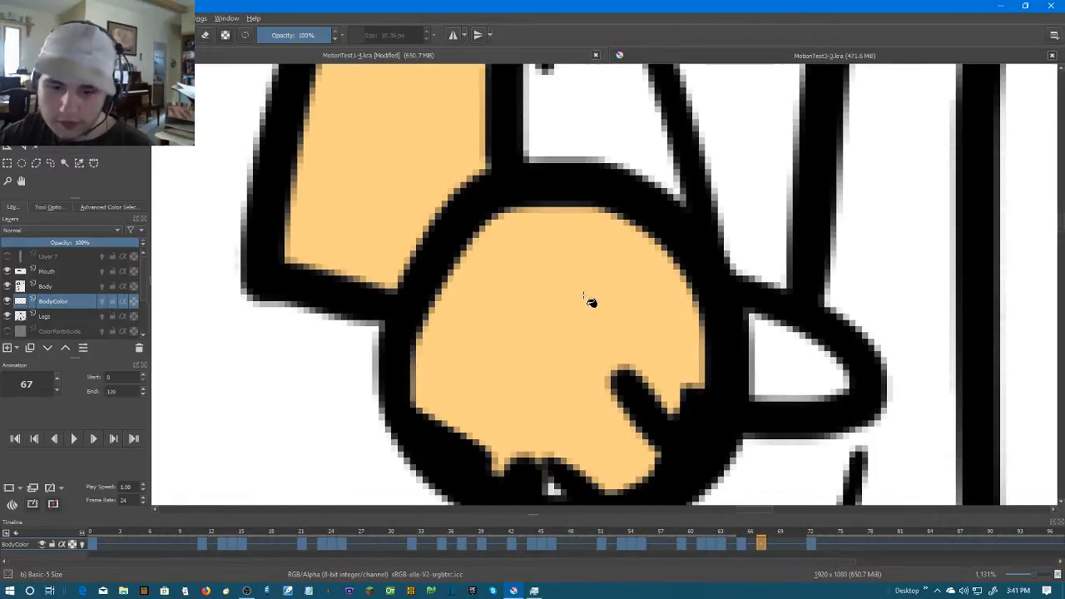
pyautogui.press('b')
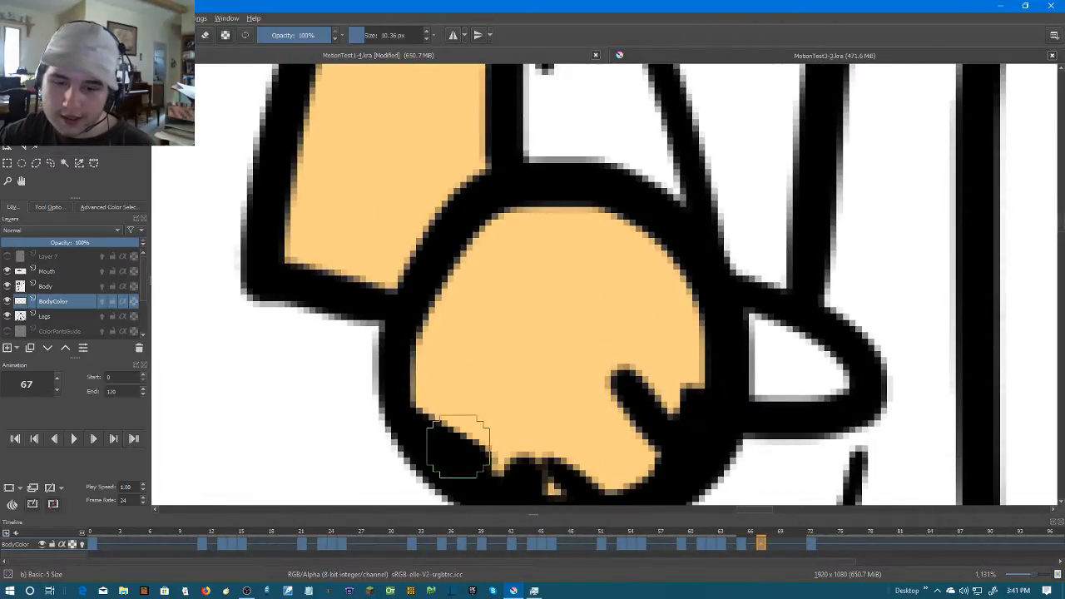
pyautogui.scroll(-2, 546, 376)
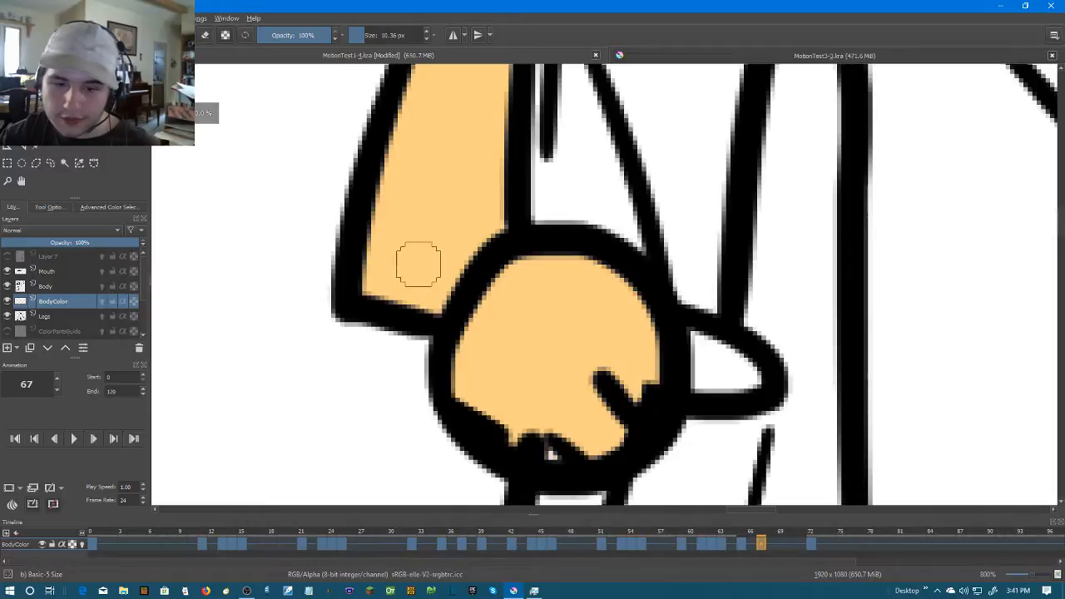
# Close the last gap in the lowered hand on frame 67 and start painting the raised arm in skin colour from the elbow
pyautogui.press('f')
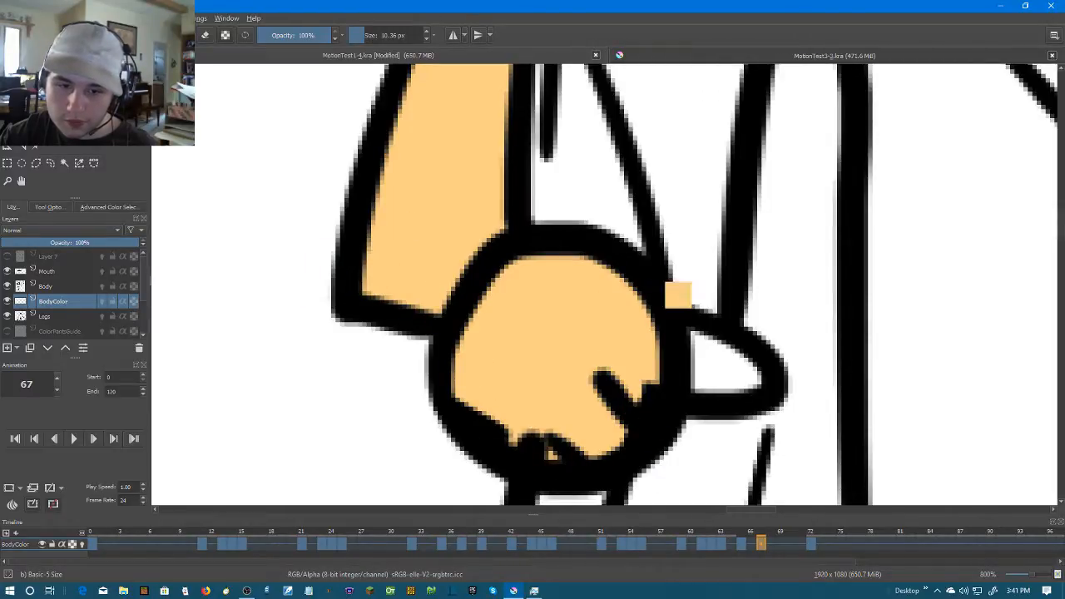
pyautogui.moveTo(649, 257); pyautogui.dragTo(352, 430)
pyautogui.scroll(-3, 758, 266)
pyautogui.moveTo(745, 257); pyautogui.dragTo(539, 309)
pyautogui.scroll(2, 533, 307)
pyautogui.moveTo(533, 252)
pyautogui.mouseDown()
pyautogui.moveTo(568, 308)
pyautogui.moveTo(557, 267)
pyautogui.moveTo(546, 257)
pyautogui.moveTo(567, 280)
pyautogui.moveTo(534, 269)
pyautogui.moveTo(554, 255)
pyautogui.moveTo(545, 259)
pyautogui.moveTo(640, 367)
pyautogui.moveTo(601, 346)
pyautogui.moveTo(572, 310)
pyautogui.moveTo(668, 389)
pyautogui.moveTo(723, 287)
pyautogui.moveTo(651, 334)
pyautogui.moveTo(621, 291)
pyautogui.mouseUp()
pyautogui.moveTo(723, 213); pyautogui.dragTo(668, 260)
pyautogui.moveTo(767, 155)
pyautogui.mouseDown()
pyautogui.moveTo(627, 266)
pyautogui.moveTo(590, 335)
pyautogui.moveTo(584, 373)
pyautogui.moveTo(599, 405)
pyautogui.moveTo(618, 337)
pyautogui.moveTo(549, 355)
pyautogui.mouseUp()
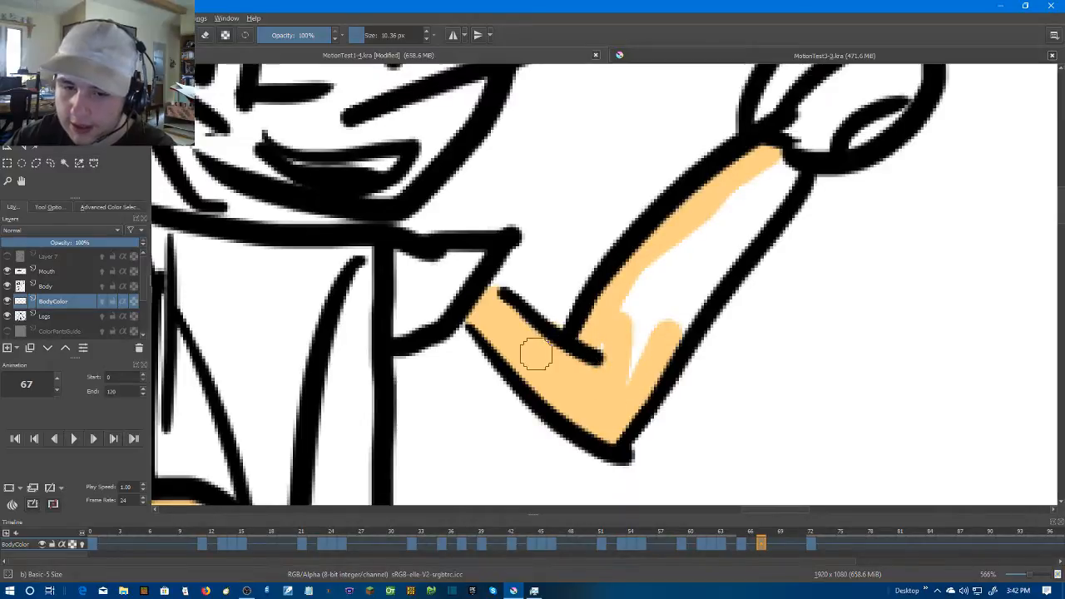
# Cover the rest of the raised arm on frame 67 and paint its round hand in skin colour
pyautogui.moveTo(617, 344)
pyautogui.mouseDown()
pyautogui.moveTo(650, 284)
pyautogui.moveTo(659, 303)
pyautogui.moveTo(612, 350)
pyautogui.moveTo(665, 277)
pyautogui.moveTo(662, 342)
pyautogui.moveTo(644, 390)
pyautogui.moveTo(665, 302)
pyautogui.moveTo(713, 248)
pyautogui.moveTo(686, 303)
pyautogui.moveTo(697, 294)
pyautogui.moveTo(735, 216)
pyautogui.mouseUp()
pyautogui.moveTo(666, 256)
pyautogui.mouseDown()
pyautogui.moveTo(568, 340)
pyautogui.moveTo(704, 231)
pyautogui.moveTo(643, 315)
pyautogui.mouseUp()
pyautogui.moveTo(665, 199)
pyautogui.mouseDown()
pyautogui.moveTo(566, 316)
pyautogui.moveTo(583, 274)
pyautogui.moveTo(668, 219)
pyautogui.moveTo(705, 329)
pyautogui.moveTo(613, 352)
pyautogui.moveTo(629, 257)
pyautogui.moveTo(594, 338)
pyautogui.moveTo(717, 231)
pyautogui.moveTo(672, 325)
pyautogui.moveTo(577, 316)
pyautogui.moveTo(687, 316)
pyautogui.moveTo(686, 255)
pyautogui.moveTo(649, 277)
pyautogui.mouseUp()
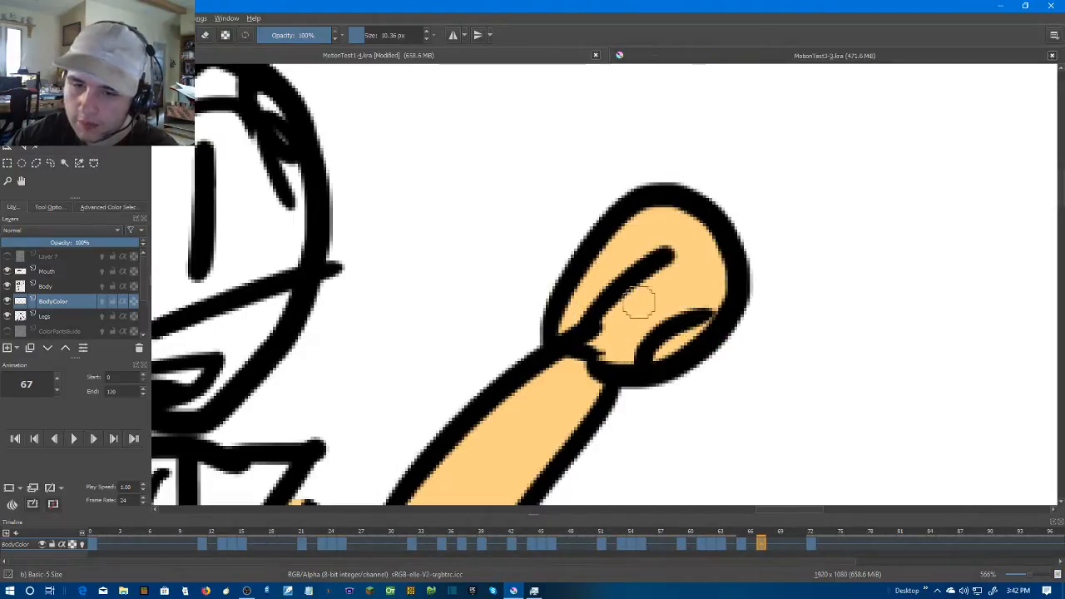
# Move to frame 70 and create a blank frame there on the BodyColor layer
pyautogui.scroll(-4, 643, 300)
pyautogui.scroll(-2, 698, 385)
pyautogui.scroll(2, 696, 387)
pyautogui.press('Right')
pyautogui.press('Right')
pyautogui.press('Right')
pyautogui.click(769, 535)
pyautogui.rightClick(789, 542)
pyautogui.click(823, 513)
pyautogui.scroll(4, 421, 290)
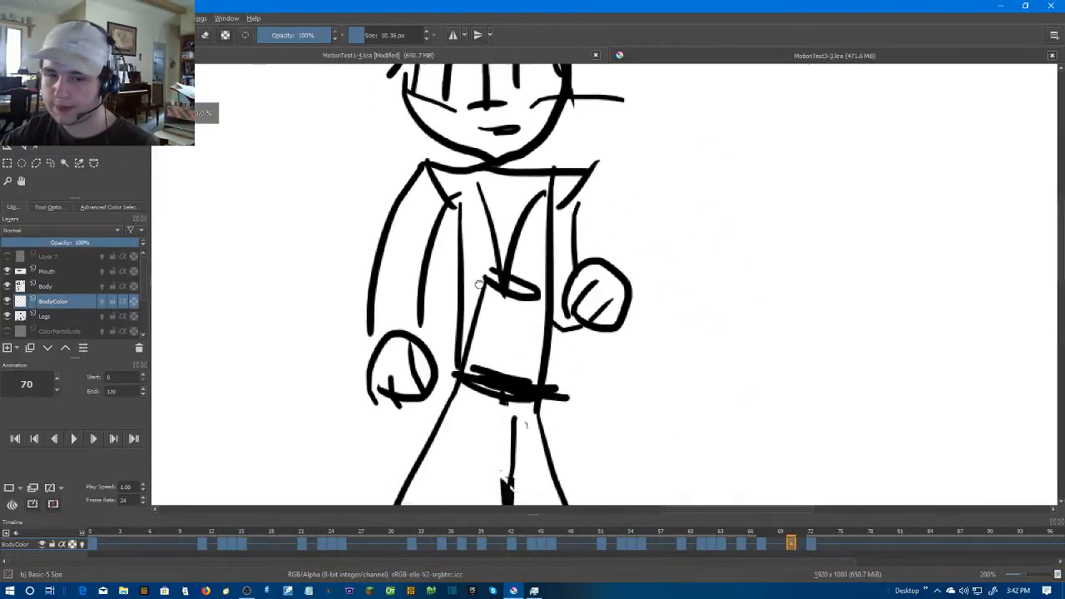
# Paint a band of skin colour across the open wrist above the lowered hand on frame 70, undoing the fill attempts
pyautogui.moveTo(452, 336); pyautogui.dragTo(459, 363)
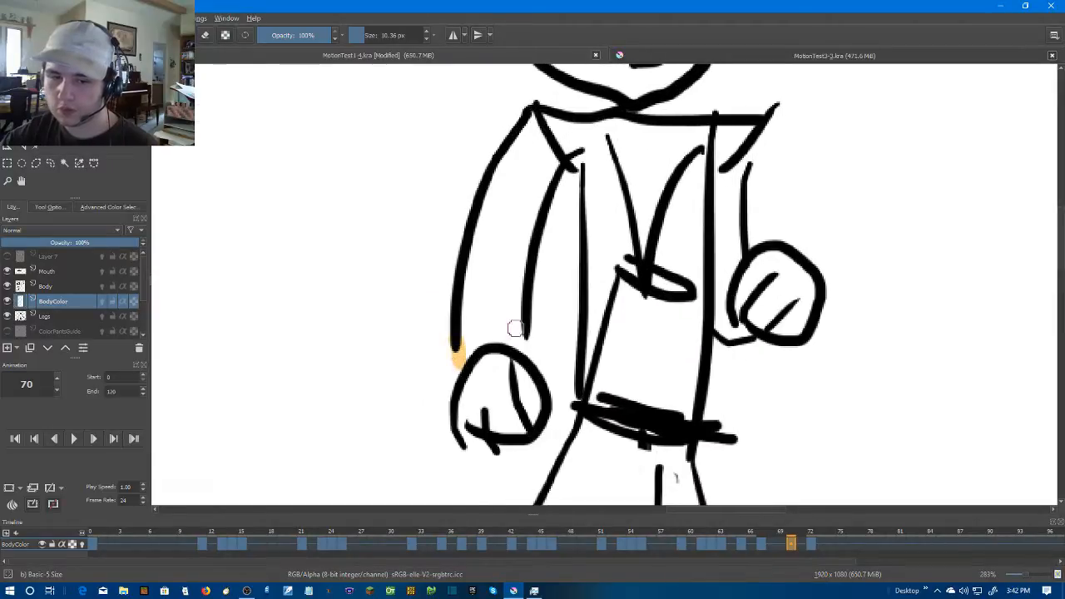
pyautogui.click(499, 228)
pyautogui.hotkey('ctrl', 'z')
pyautogui.scroll(2, 503, 291)
pyautogui.click(526, 378)
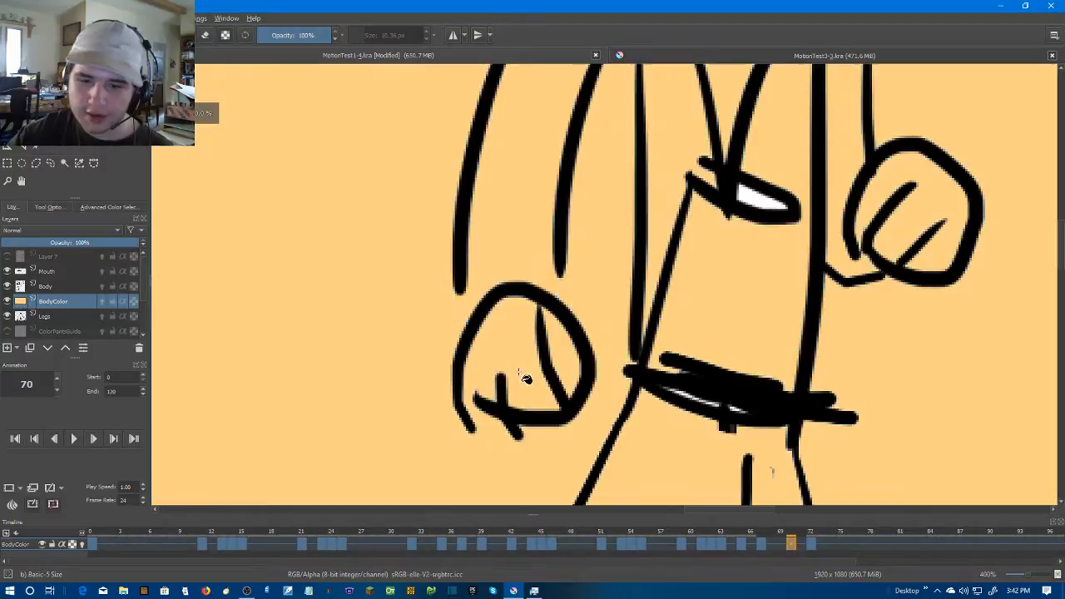
pyautogui.hotkey('ctrl', 'z')
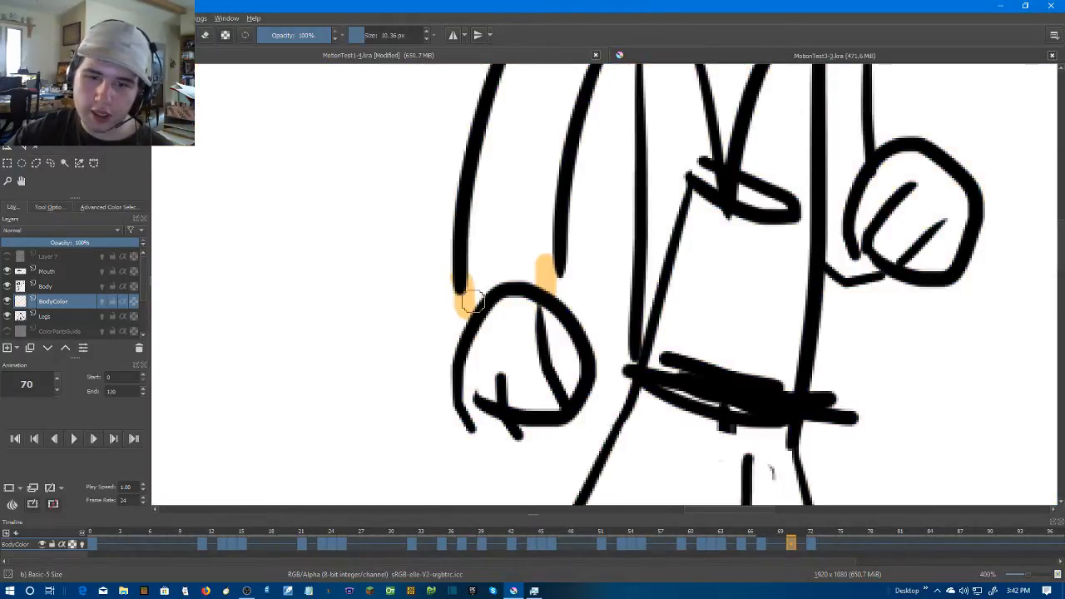
pyautogui.moveTo(468, 302); pyautogui.dragTo(533, 274)
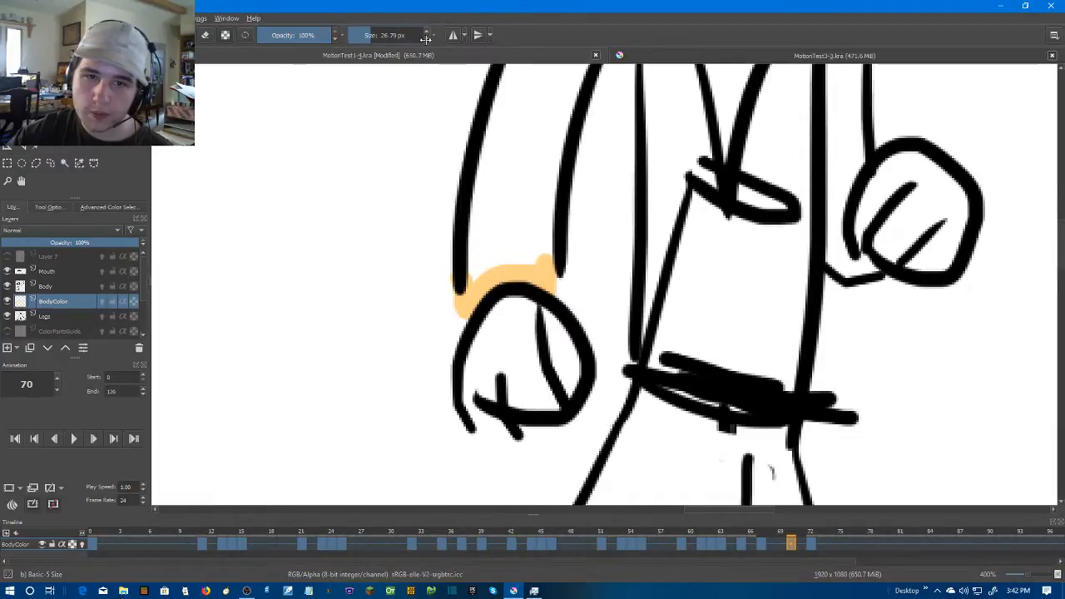
# Paint the lowered arm and its round hand on frame 70 in skin colour with a 26.79 px brush
pyautogui.moveTo(478, 279)
pyautogui.mouseDown()
pyautogui.moveTo(493, 232)
pyautogui.moveTo(517, 209)
pyautogui.moveTo(521, 250)
pyautogui.moveTo(530, 221)
pyautogui.moveTo(471, 423)
pyautogui.mouseUp()
pyautogui.moveTo(523, 226)
pyautogui.mouseDown()
pyautogui.moveTo(491, 249)
pyautogui.moveTo(440, 397)
pyautogui.moveTo(476, 282)
pyautogui.moveTo(460, 300)
pyautogui.moveTo(453, 327)
pyautogui.moveTo(515, 191)
pyautogui.moveTo(510, 242)
pyautogui.moveTo(522, 243)
pyautogui.moveTo(486, 405)
pyautogui.moveTo(491, 357)
pyautogui.mouseUp()
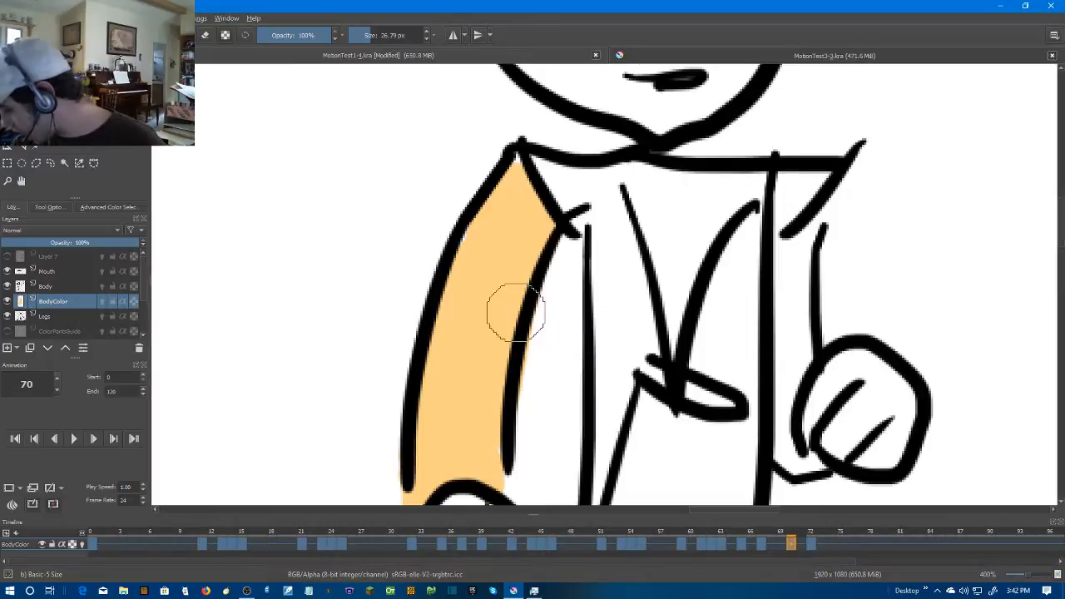
pyautogui.moveTo(494, 243); pyautogui.dragTo(501, 212)
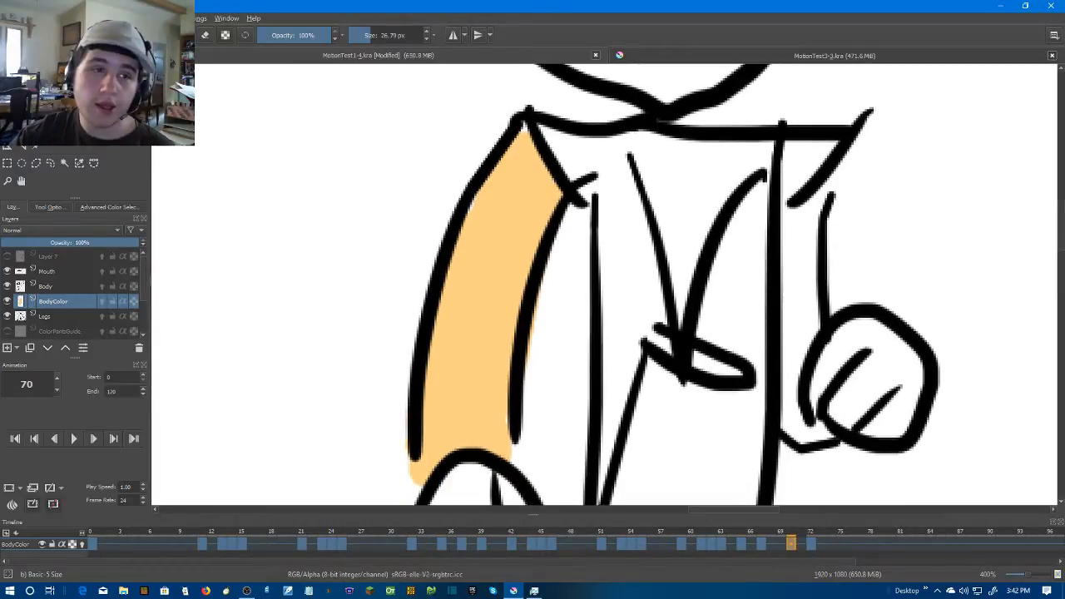
pyautogui.moveTo(495, 356); pyautogui.dragTo(488, 230)
pyautogui.moveTo(464, 352)
pyautogui.mouseDown()
pyautogui.moveTo(444, 403)
pyautogui.moveTo(471, 426)
pyautogui.moveTo(506, 380)
pyautogui.moveTo(468, 375)
pyautogui.moveTo(452, 416)
pyautogui.moveTo(487, 331)
pyautogui.mouseUp()
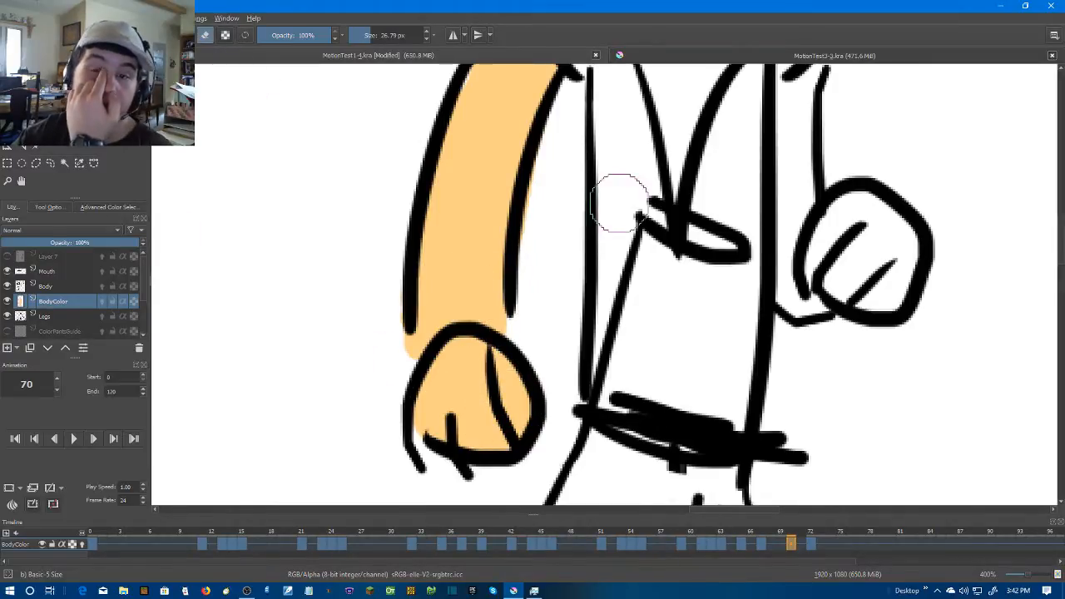
# Reduce the brush size and touch up the edges of the lowered arm on frame 70, undoing the stray eraser stroke
pyautogui.scroll(2, 582, 174)
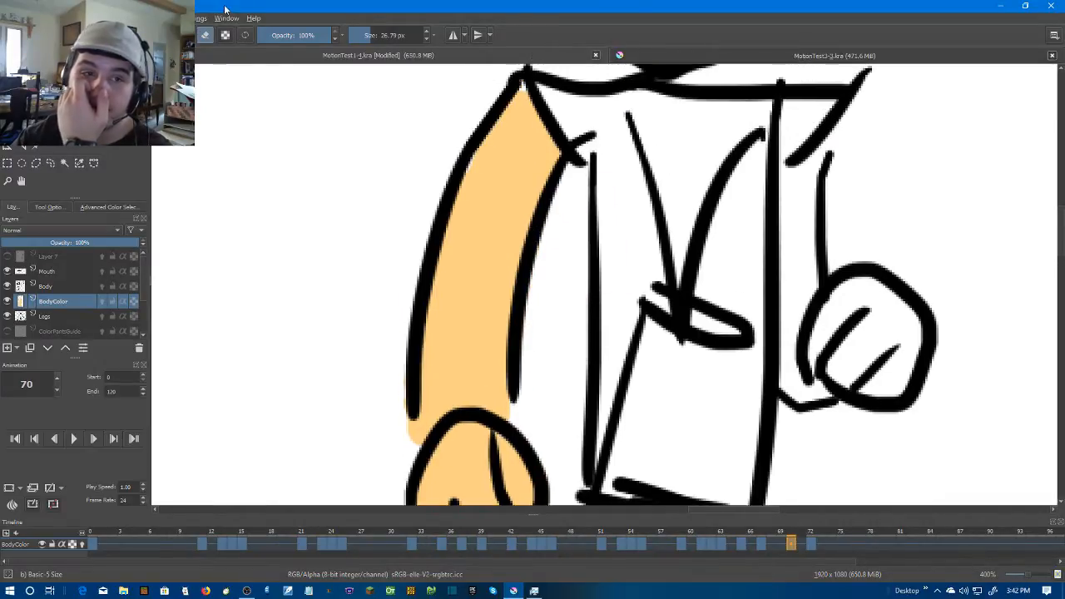
pyautogui.scroll(-3, 425, 39)
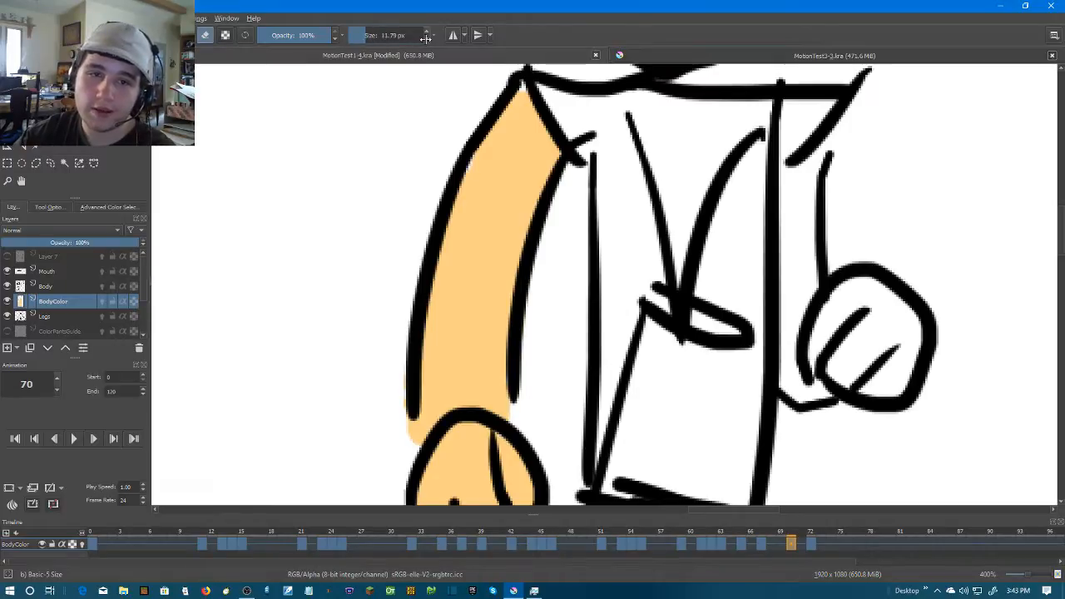
pyautogui.moveTo(523, 90)
pyautogui.mouseDown()
pyautogui.moveTo(504, 117)
pyautogui.moveTo(506, 105)
pyautogui.moveTo(519, 107)
pyautogui.mouseUp()
pyautogui.hotkey('ctrl', 'z')
pyautogui.press('e')
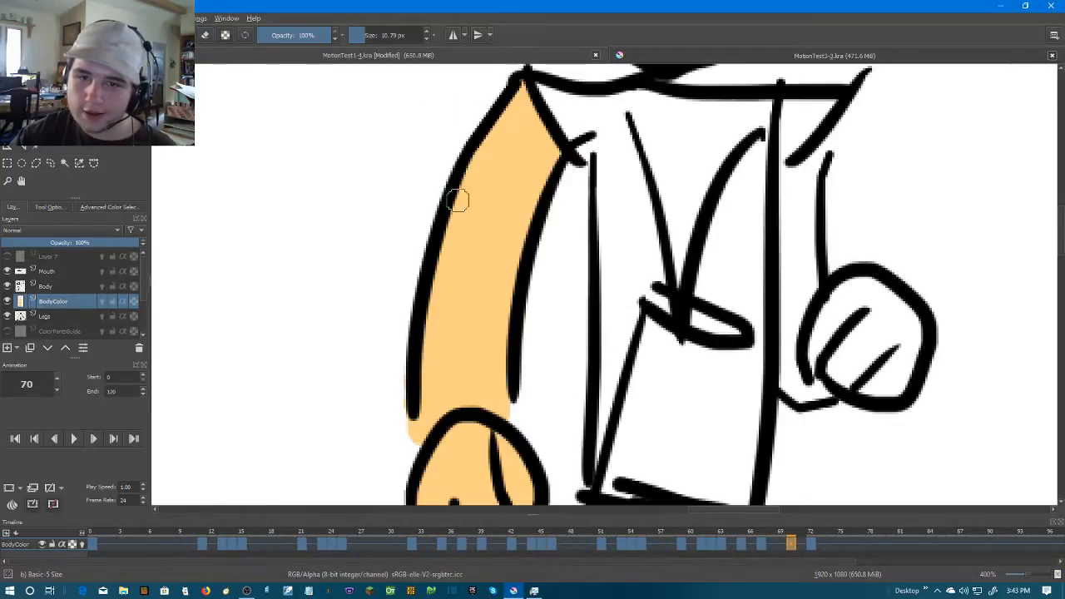
pyautogui.scroll(2, 462, 191)
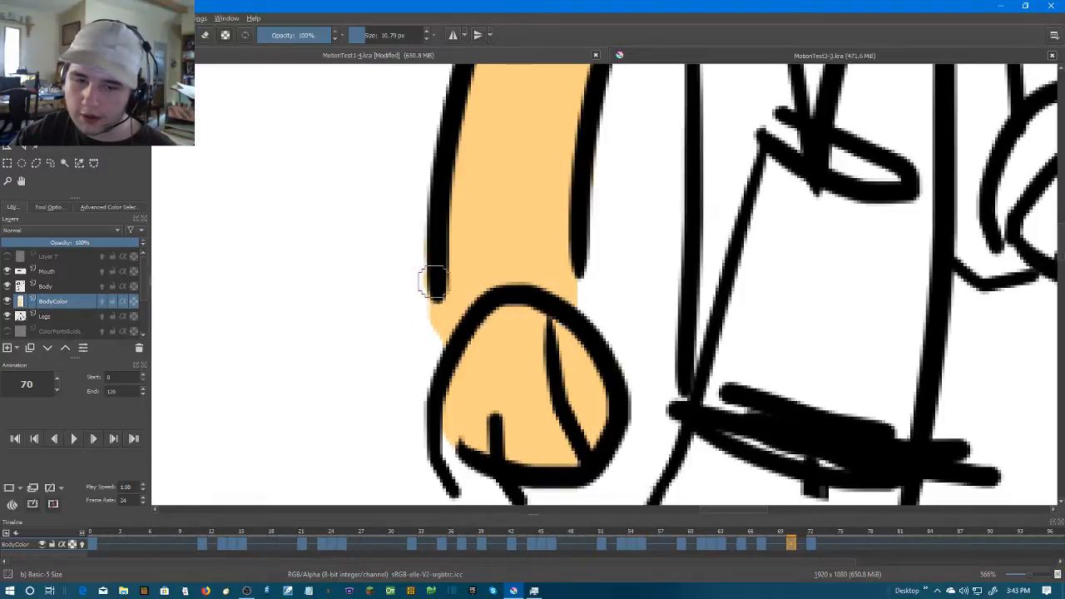
# Paint the bent arm on frame 70 in skin colour, and its round fist with the brush enlarged to 17.79 px
pyautogui.scroll(-4, 430, 306)
pyautogui.scroll(4, 585, 238)
pyautogui.moveTo(650, 148); pyautogui.dragTo(638, 238)
pyautogui.hotkey('ctrl', 'z')
pyautogui.moveTo(649, 135); pyautogui.dragTo(644, 272)
pyautogui.moveTo(606, 164)
pyautogui.mouseDown()
pyautogui.moveTo(603, 242)
pyautogui.moveTo(613, 162)
pyautogui.moveTo(623, 260)
pyautogui.mouseUp()
pyautogui.moveTo(628, 236)
pyautogui.mouseDown()
pyautogui.moveTo(635, 167)
pyautogui.moveTo(629, 185)
pyautogui.moveTo(625, 148)
pyautogui.moveTo(624, 360)
pyautogui.moveTo(616, 310)
pyautogui.moveTo(637, 363)
pyautogui.moveTo(670, 369)
pyautogui.moveTo(633, 374)
pyautogui.moveTo(660, 329)
pyautogui.moveTo(651, 295)
pyautogui.moveTo(663, 164)
pyautogui.moveTo(652, 143)
pyautogui.moveTo(660, 375)
pyautogui.moveTo(643, 375)
pyautogui.moveTo(611, 333)
pyautogui.moveTo(620, 150)
pyautogui.moveTo(612, 200)
pyautogui.moveTo(617, 219)
pyautogui.moveTo(637, 187)
pyautogui.moveTo(642, 357)
pyautogui.mouseUp()
pyautogui.hotkey('ctrl', 'z')
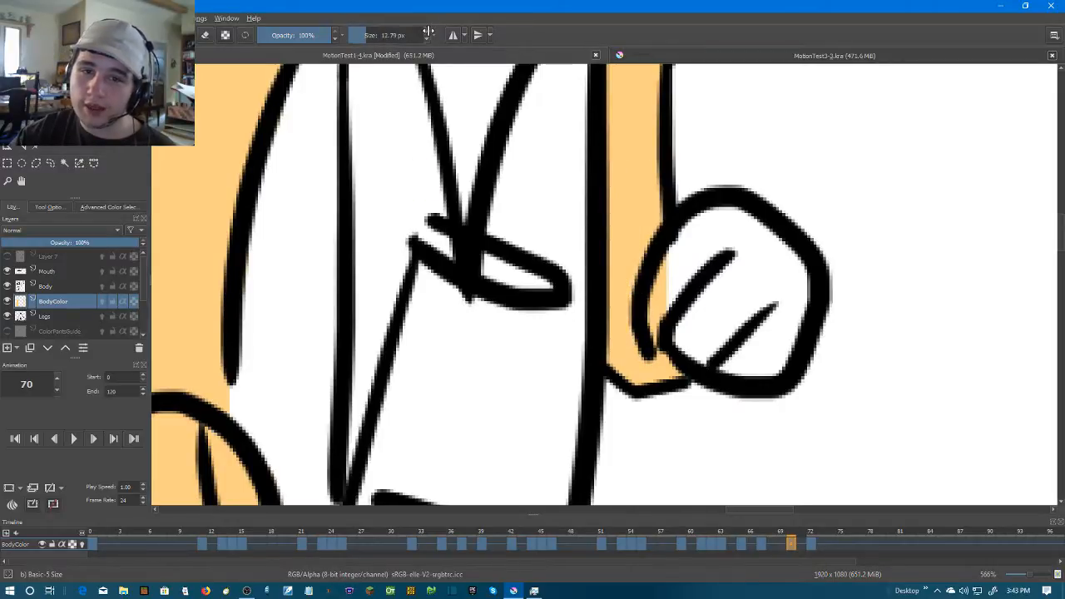
pyautogui.moveTo(689, 331)
pyautogui.mouseDown()
pyautogui.moveTo(675, 288)
pyautogui.moveTo(701, 231)
pyautogui.moveTo(737, 234)
pyautogui.moveTo(773, 262)
pyautogui.moveTo(788, 325)
pyautogui.moveTo(752, 363)
pyautogui.moveTo(718, 350)
pyautogui.moveTo(704, 283)
pyautogui.moveTo(741, 296)
pyautogui.moveTo(658, 321)
pyautogui.moveTo(694, 297)
pyautogui.mouseUp()
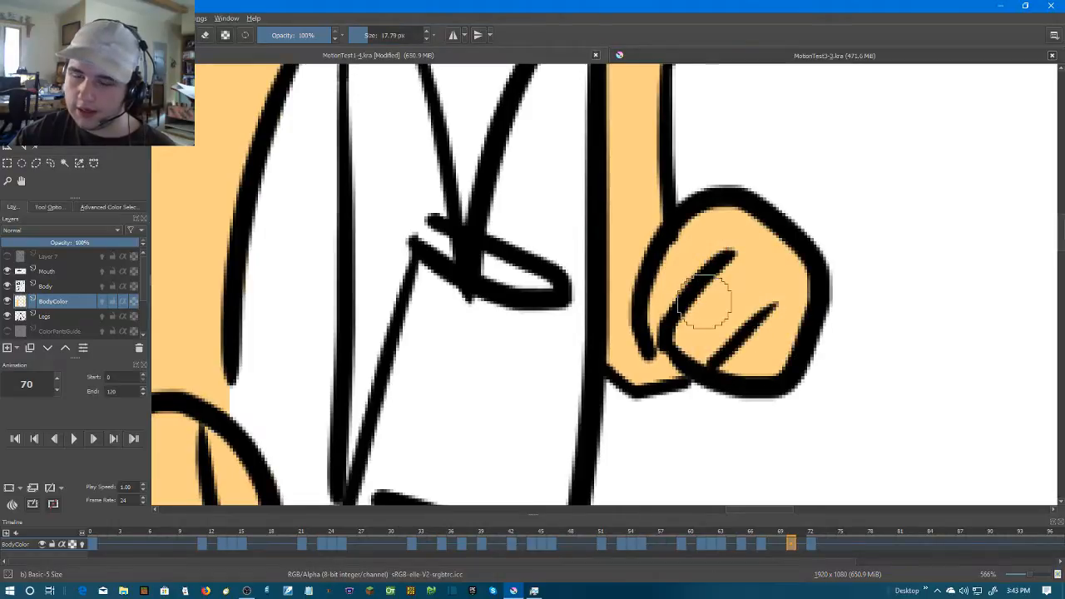
pyautogui.scroll(-4, 707, 300)
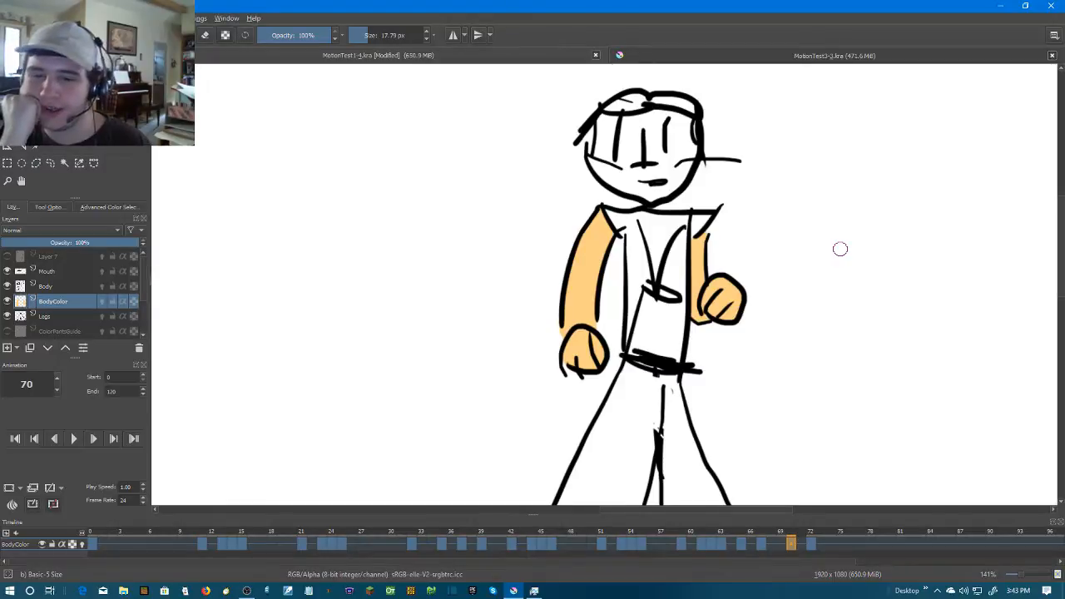
# Go back through the coloured BodyColor keyframes to frame 0
pyautogui.press('.')
pyautogui.press('.')
pyautogui.press(',')
pyautogui.press(',')
pyautogui.press(',')
pyautogui.press(',')
pyautogui.press(',')
pyautogui.press(',')
pyautogui.press(',')
pyautogui.press(',')
pyautogui.press(',')
pyautogui.press(',')
pyautogui.press(',')
pyautogui.press(',')
pyautogui.press(',')
pyautogui.press(',')
pyautogui.press(',')
pyautogui.press(',')
pyautogui.press(',')
pyautogui.press(',')
pyautogui.press(',')
pyautogui.press(',')
pyautogui.press(',')
pyautogui.press(',')
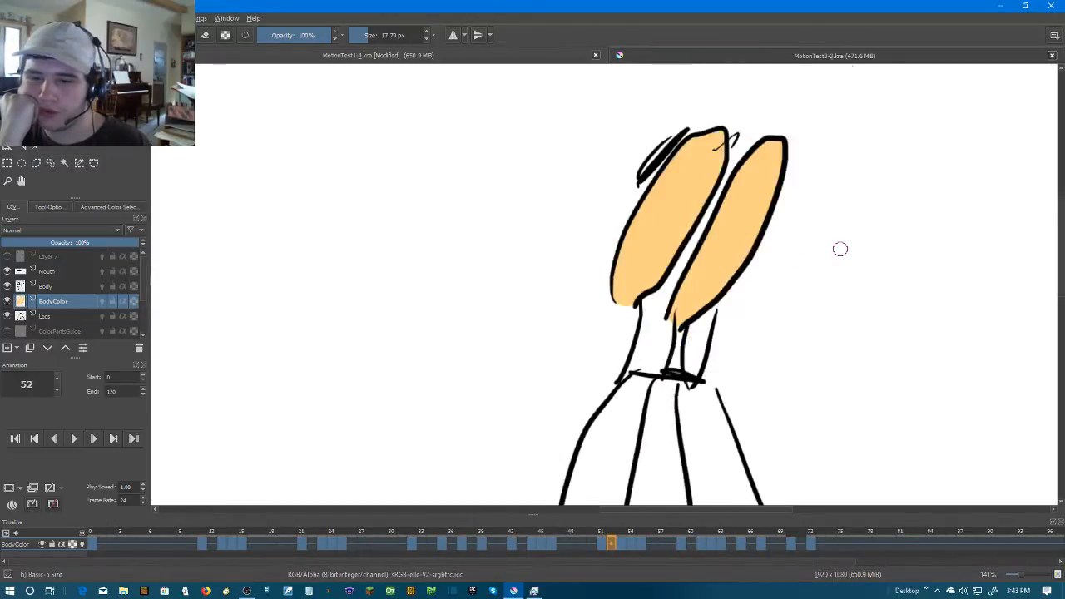
pyautogui.press(',')
pyautogui.press(',')
pyautogui.press(',')
pyautogui.press(',')
pyautogui.press(',')
pyautogui.press(',')
pyautogui.press(',')
pyautogui.press(',')
pyautogui.press(',')
pyautogui.press(',')
pyautogui.press(',')
pyautogui.press(',')
pyautogui.press(',')
pyautogui.press(',')
pyautogui.press(',')
pyautogui.press(',')
pyautogui.press(',')
pyautogui.press(',')
pyautogui.press(',')
pyautogui.press(',')
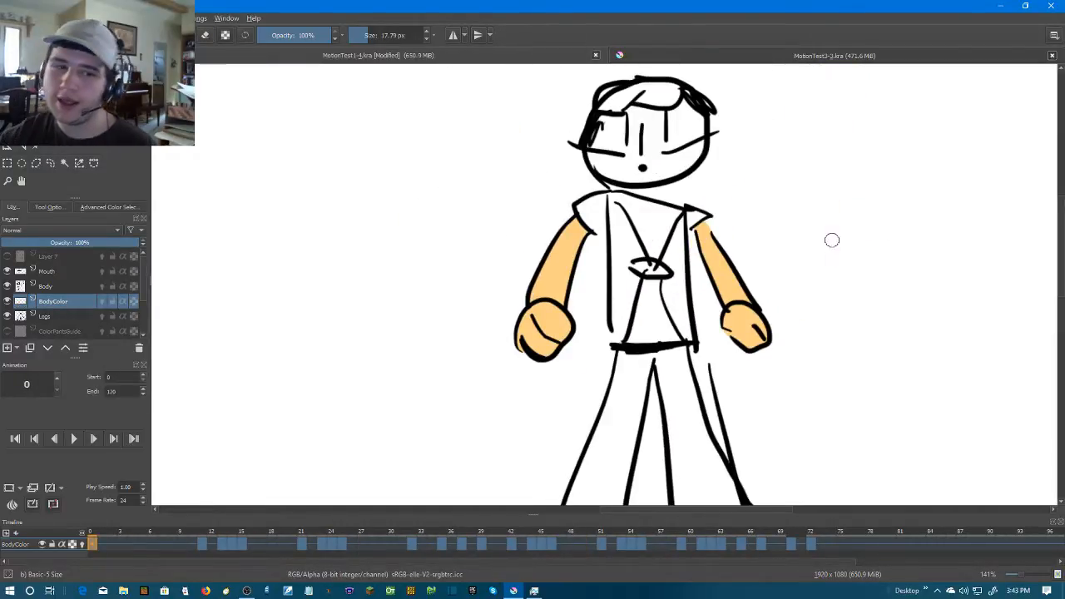
# Hide the white background layer, Layer 1, so the canvas is transparent behind the character
pyautogui.scroll(-3, 370, 242)
pyautogui.moveTo(440, 275); pyautogui.dragTo(612, 269)
pyautogui.scroll(2, 502, 259)
pyautogui.scroll(-3, 494, 276)
pyautogui.scroll(1, 534, 268)
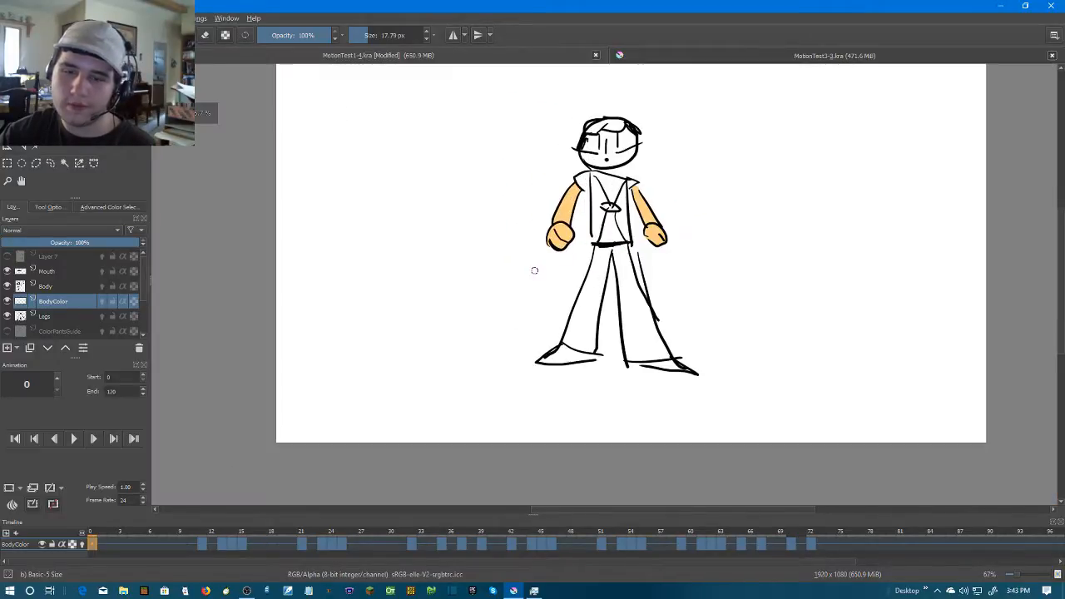
pyautogui.scroll(-3, 25, 328)
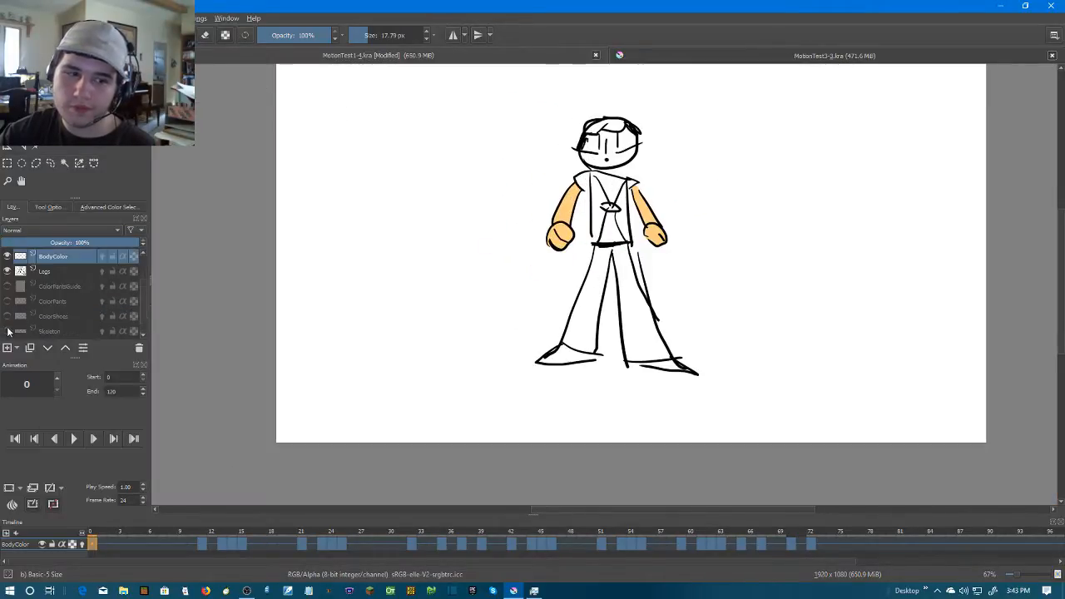
pyautogui.click(8, 332)
pyautogui.scroll(2, 539, 212)
pyautogui.moveTo(597, 185); pyautogui.dragTo(469, 293)
pyautogui.scroll(-1, 470, 295)
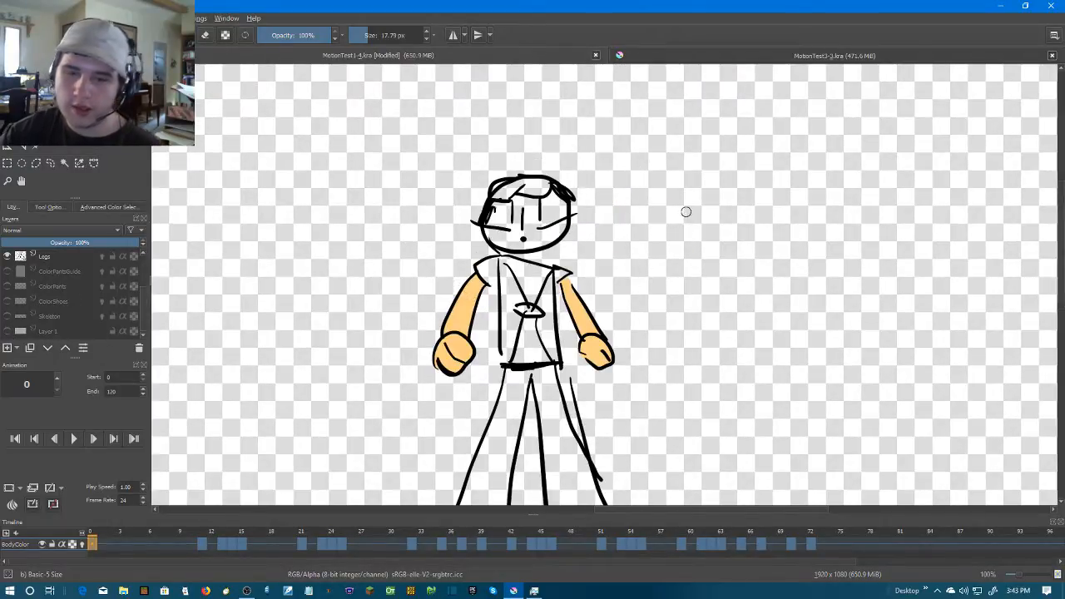
pyautogui.scroll(1, 665, 241)
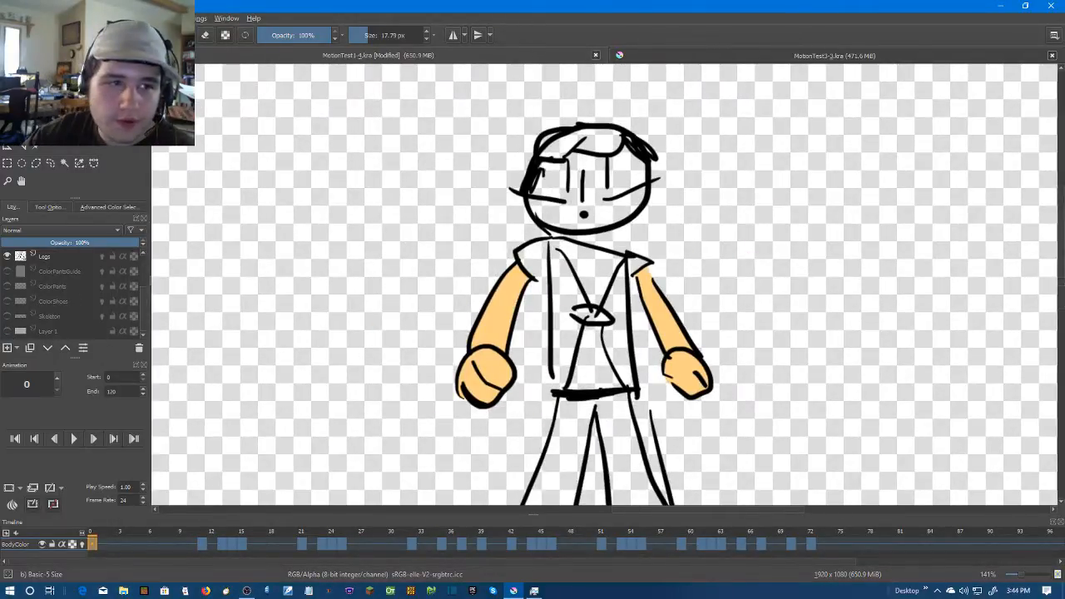
# Show the reference images and pick the light blue swatch as the painting colour, returning to the brush
pyautogui.click(28, 18)
pyautogui.moveTo(50, 18)
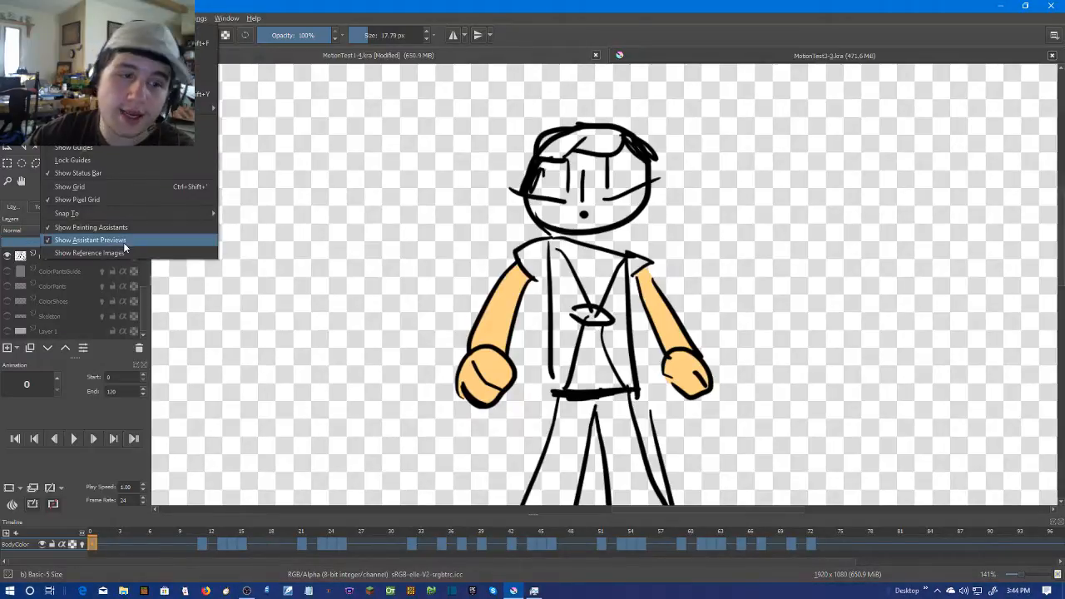
pyautogui.click(89, 252)
pyautogui.scroll(-2, 498, 254)
pyautogui.scroll(1, 498, 254)
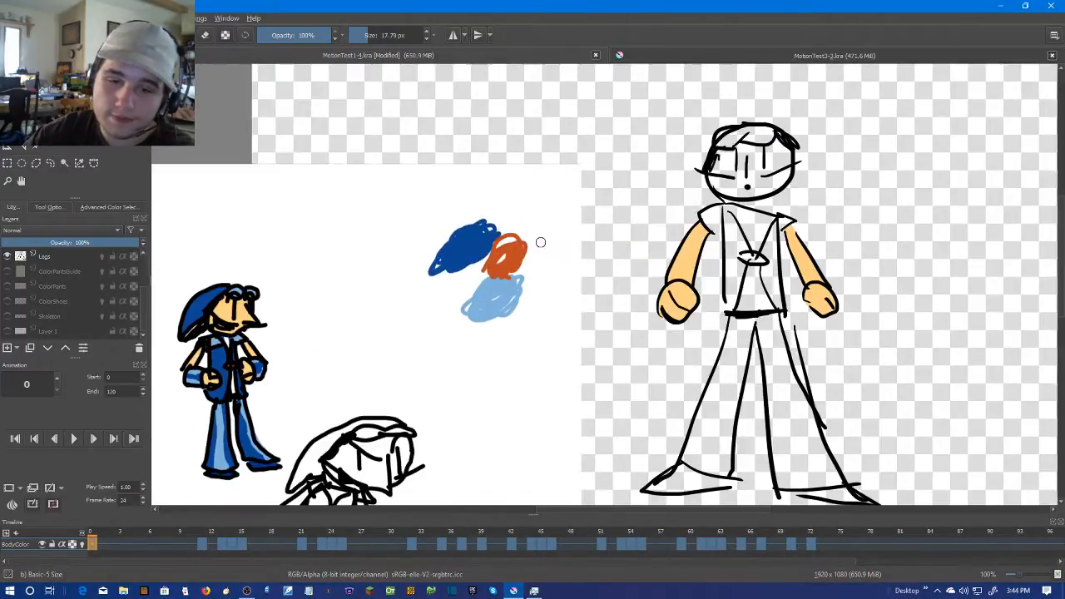
pyautogui.scroll(1, 488, 270)
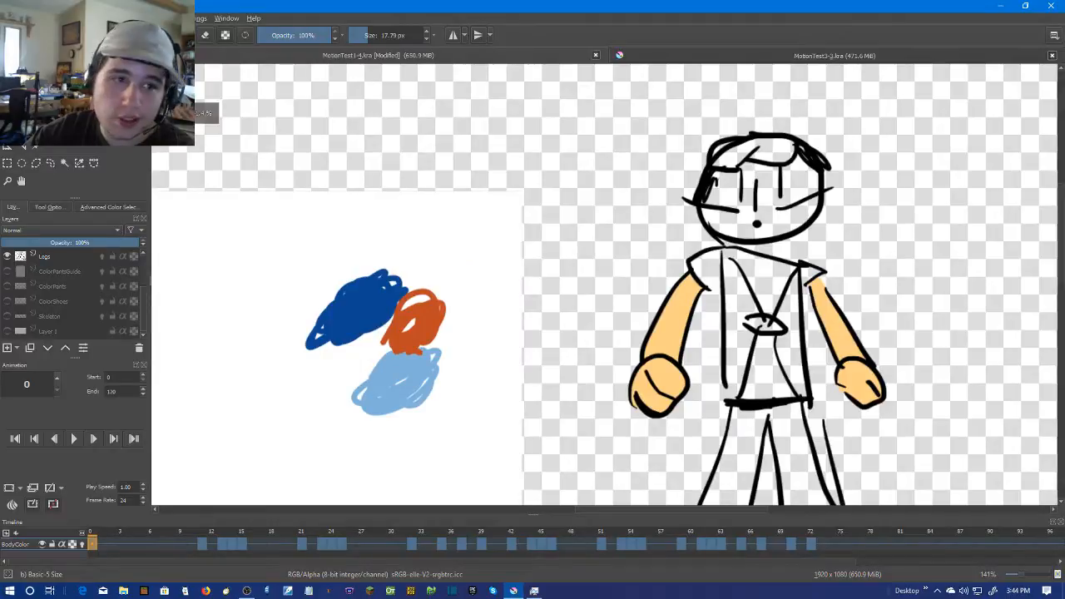
pyautogui.press('p')
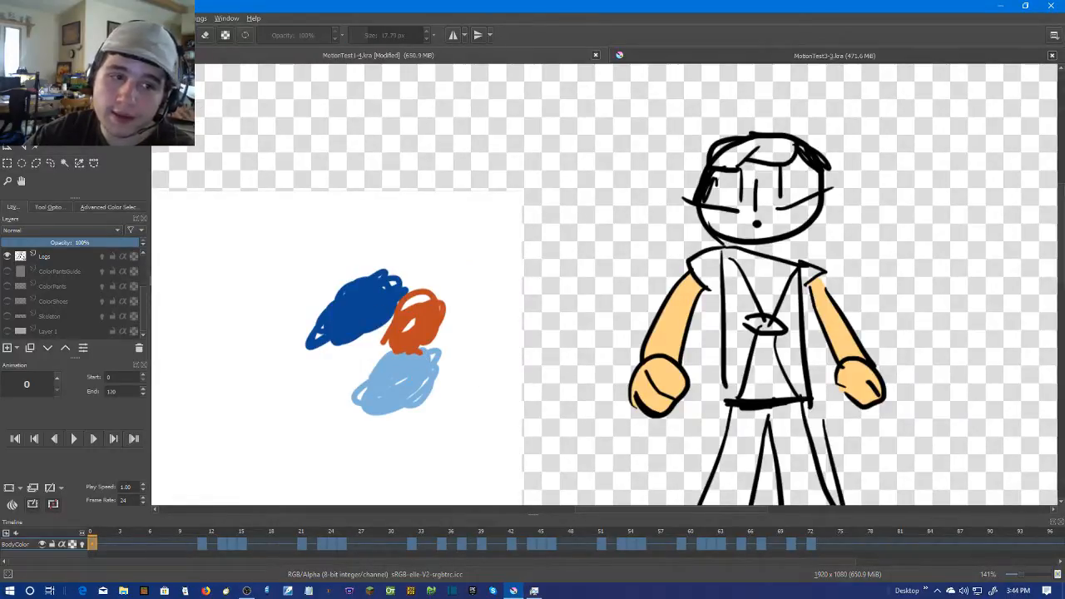
pyautogui.press('b')
# Try to fill the character's two sleeves on frame 0 with light blue using the Fill tool
pyautogui.scroll(1, 707, 242)
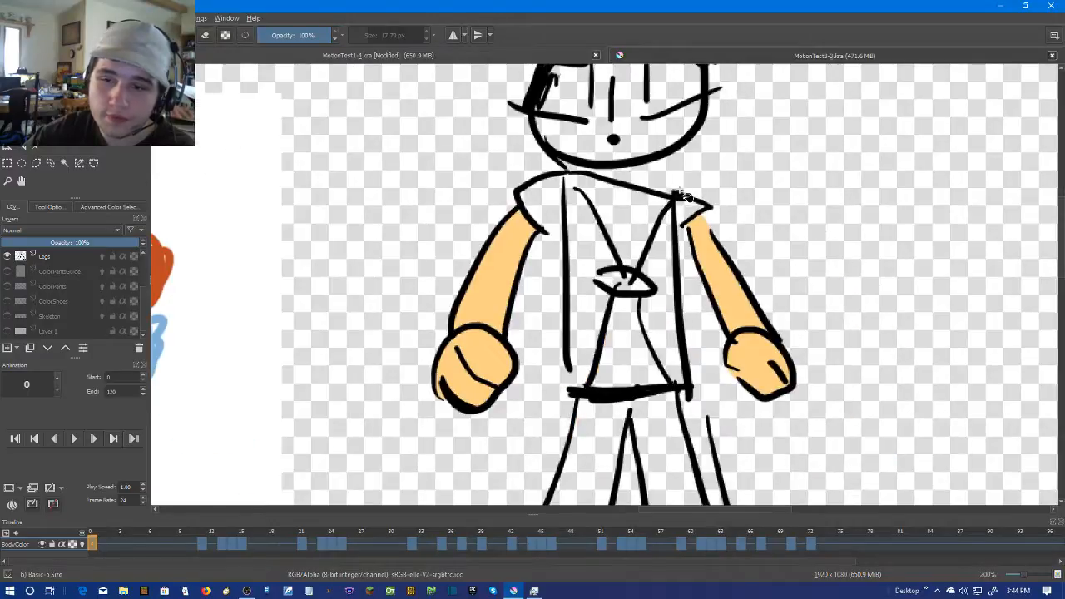
pyautogui.click(551, 207)
pyautogui.hotkey('ctrl', 'z')
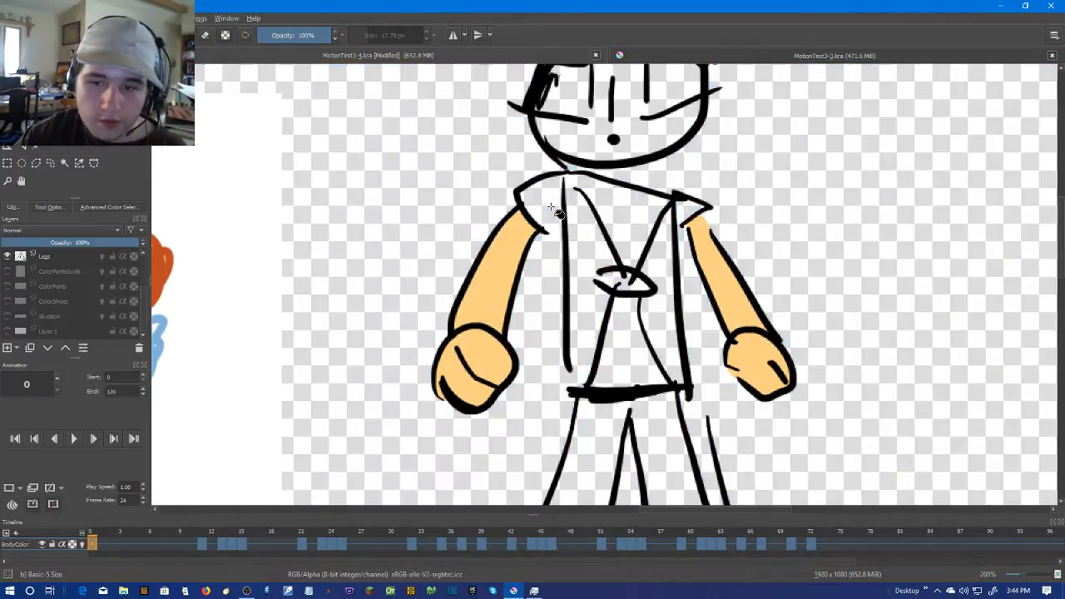
pyautogui.scroll(2, 62, 261)
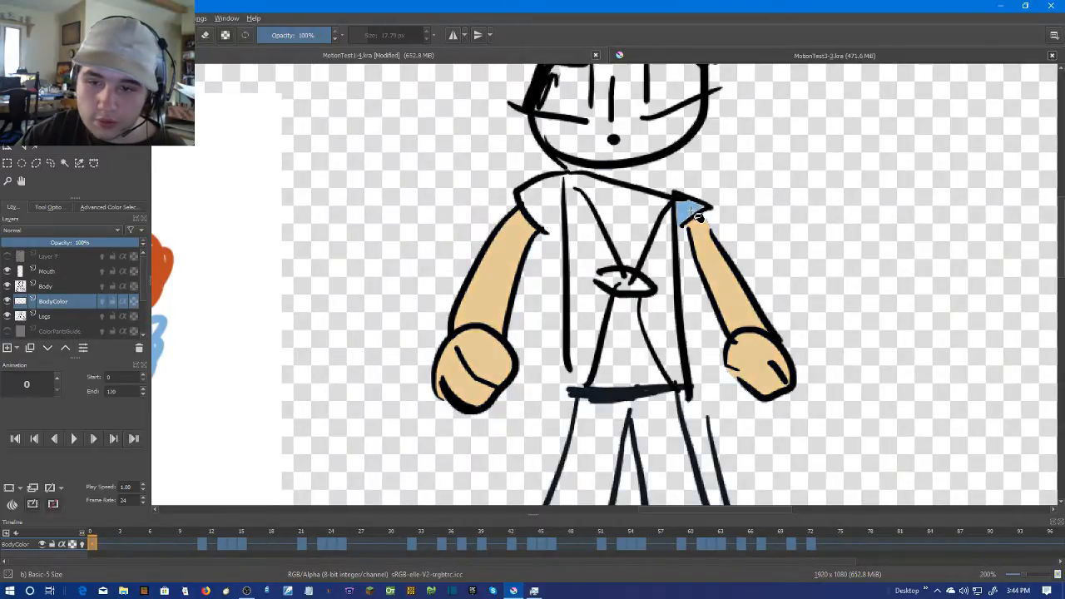
pyautogui.scroll(2, 748, 208)
pyautogui.scroll(-1, 765, 187)
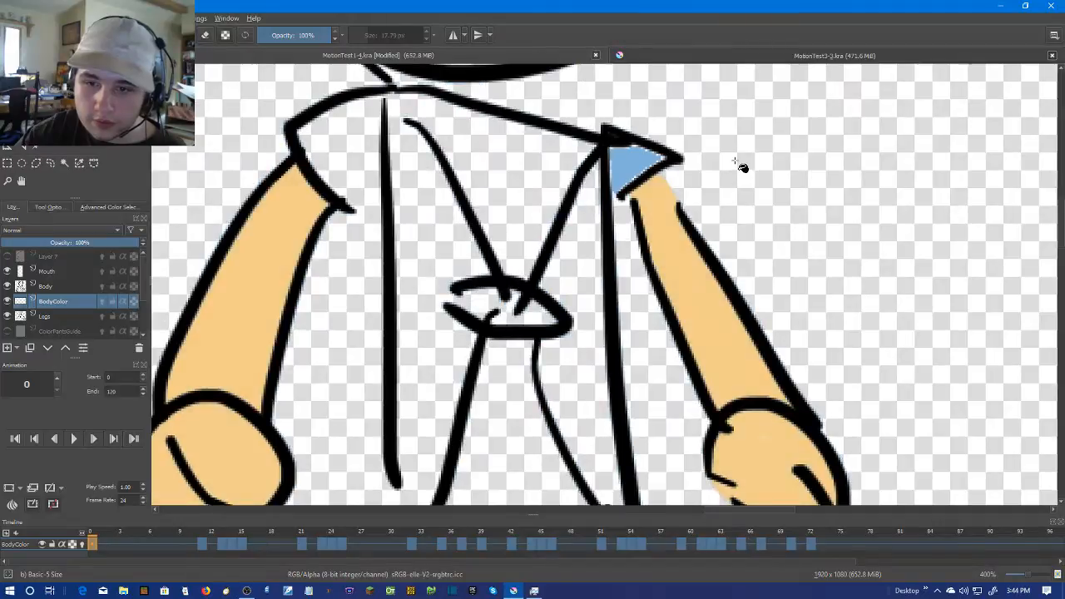
pyautogui.hotkey('ctrl', 'z')
pyautogui.moveTo(360, 214); pyautogui.dragTo(421, 202)
pyautogui.click(397, 133)
pyautogui.hotkey('ctrl', 'z')
# Paint both sleeves on frame 0 light blue with the brush on the BodyColor layer
pyautogui.press('b')
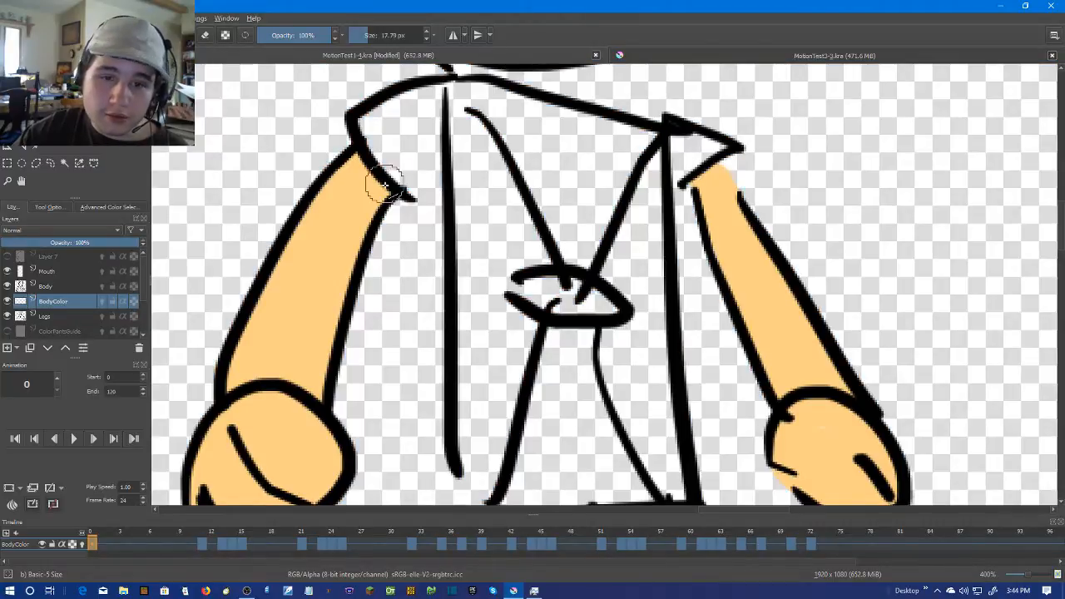
pyautogui.moveTo(419, 185); pyautogui.dragTo(428, 178)
pyautogui.hotkey('ctrl', 'z')
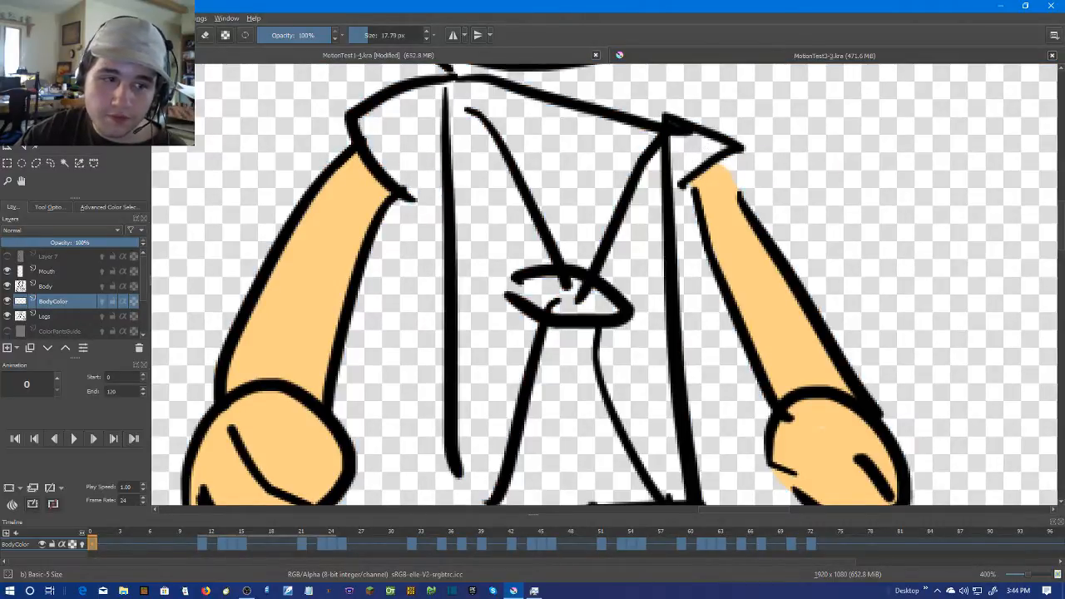
pyautogui.moveTo(428, 188)
pyautogui.mouseDown()
pyautogui.moveTo(422, 97)
pyautogui.moveTo(377, 118)
pyautogui.moveTo(373, 138)
pyautogui.moveTo(404, 167)
pyautogui.moveTo(407, 122)
pyautogui.moveTo(430, 98)
pyautogui.mouseUp()
pyautogui.moveTo(697, 141)
pyautogui.mouseDown()
pyautogui.moveTo(677, 167)
pyautogui.moveTo(678, 141)
pyautogui.moveTo(697, 143)
pyautogui.mouseUp()
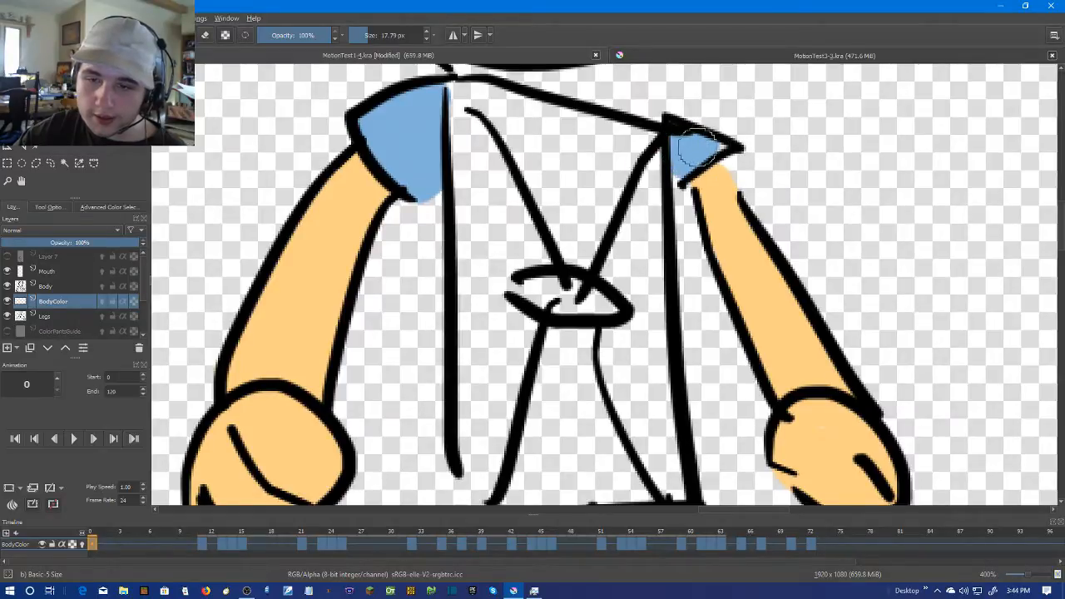
# Reduce the brush size to 10.79 px and check the painted sleeves on frame 0
pyautogui.click(426, 40)
pyautogui.click(426, 40)
pyautogui.click(426, 40)
pyautogui.click(425, 40)
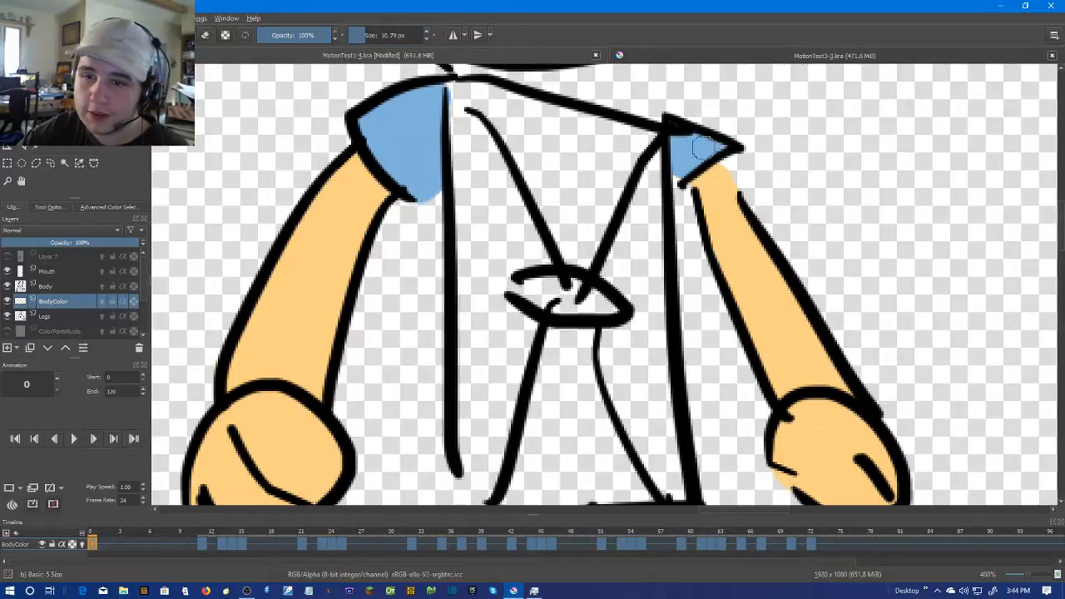
pyautogui.scroll(-2, 689, 181)
pyautogui.moveTo(752, 217); pyautogui.dragTo(753, 193)
pyautogui.scroll(-2, 753, 194)
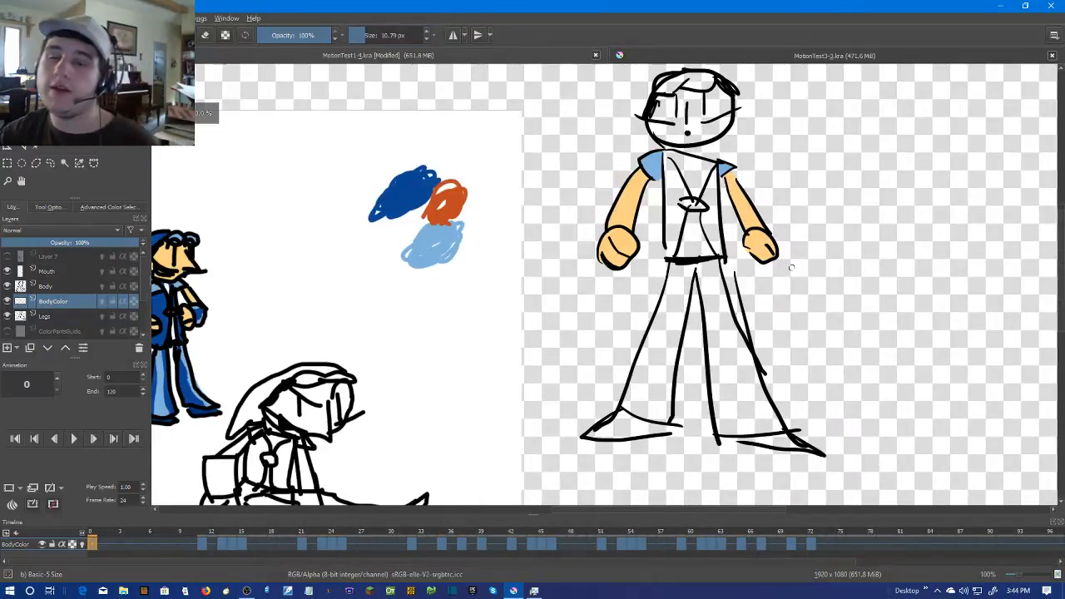
pyautogui.scroll(1, 770, 250)
pyautogui.moveTo(713, 233); pyautogui.dragTo(713, 263)
pyautogui.scroll(2, 716, 266)
pyautogui.moveTo(682, 212); pyautogui.dragTo(697, 271)
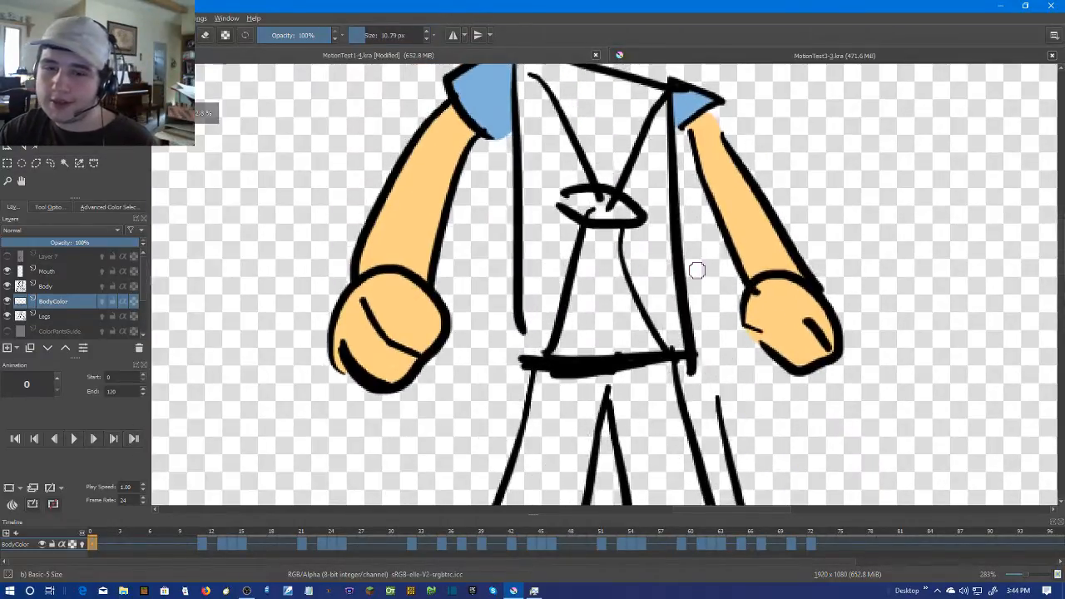
# Paint both of the character's sleeves light blue on frame 11 of the BodyColor layer
pyautogui.scroll(-1, 696, 271)
pyautogui.press('Right')
pyautogui.press('Right')
pyautogui.press('Right')
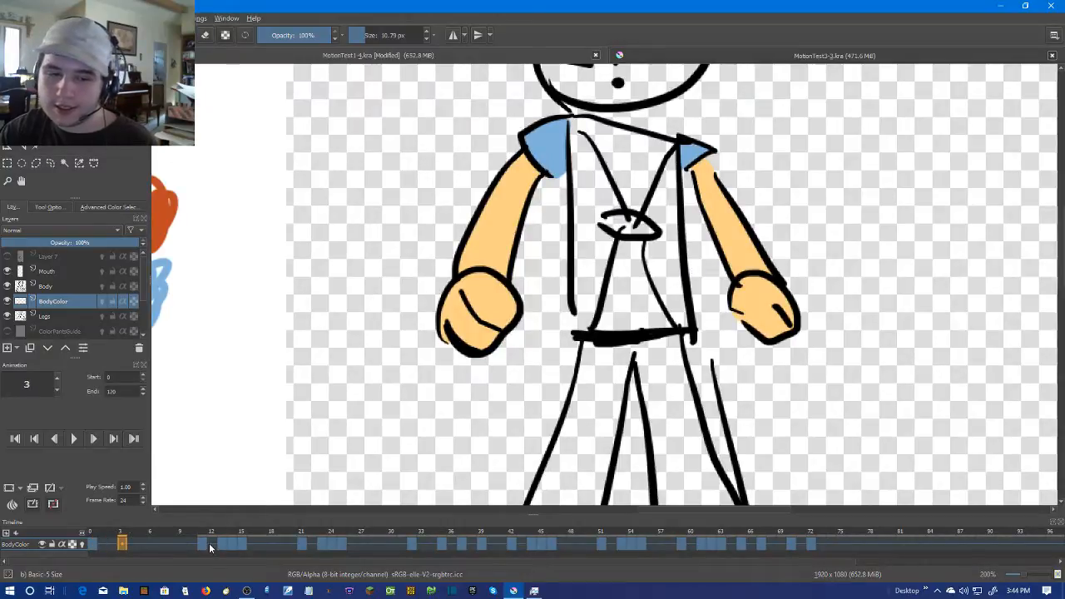
pyautogui.click(209, 542)
pyautogui.scroll(2, 524, 194)
pyautogui.moveTo(579, 204); pyautogui.dragTo(599, 212)
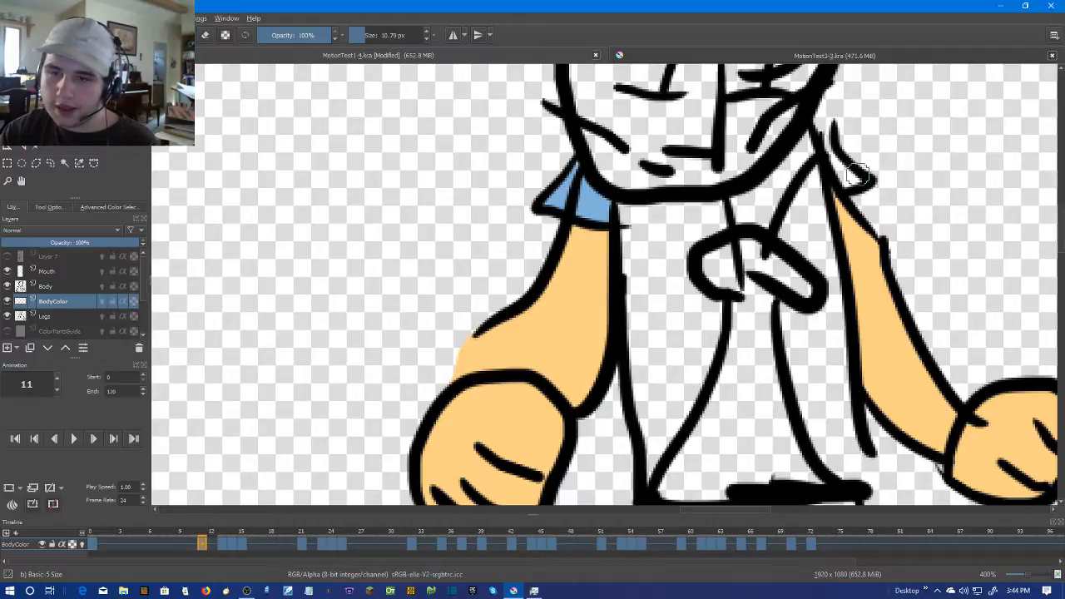
pyautogui.moveTo(852, 179); pyautogui.dragTo(826, 156)
# Paint both sleeves light blue on frame 13, including the parts beside the head outline
pyautogui.scroll(-3, 823, 239)
pyautogui.press('Left')
pyautogui.press('Right')
pyautogui.press('Right')
pyautogui.press('Right')
pyautogui.press('Right')
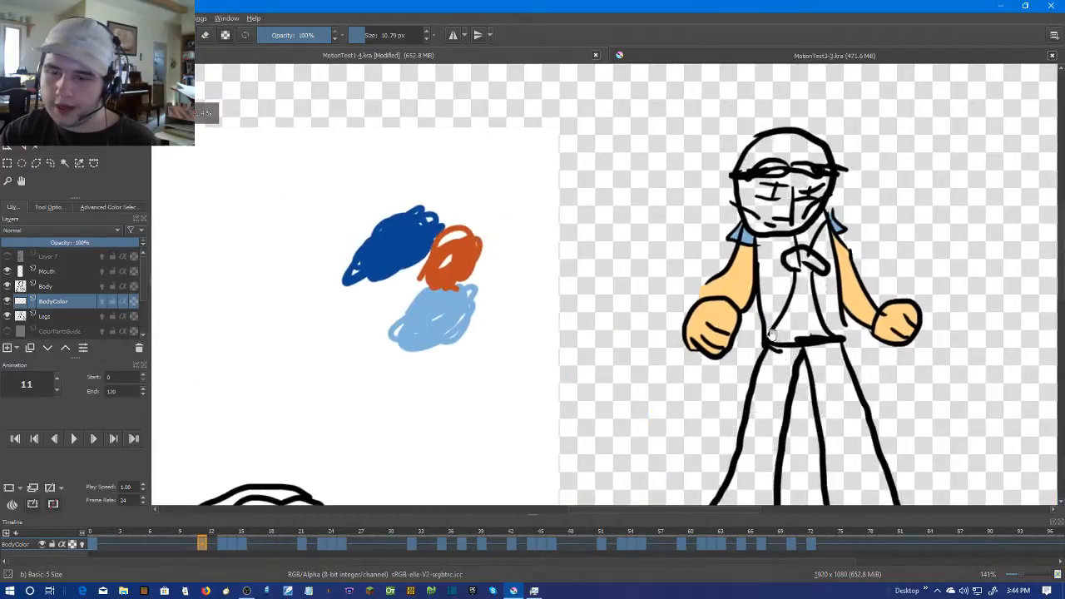
pyautogui.press('Left')
pyautogui.scroll(5, 782, 229)
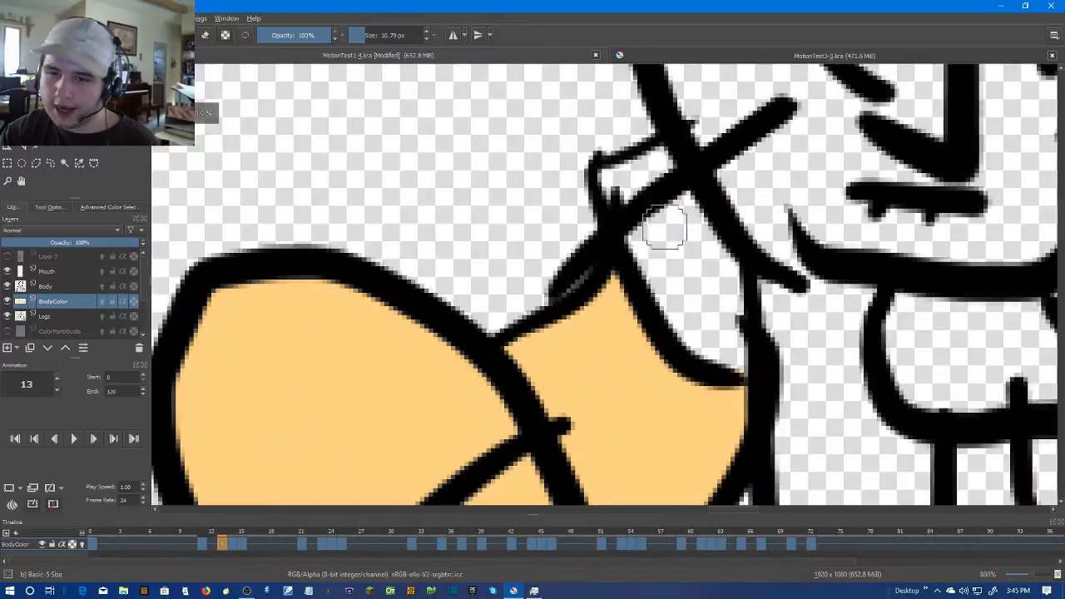
pyautogui.moveTo(622, 188)
pyautogui.mouseDown()
pyautogui.moveTo(642, 240)
pyautogui.moveTo(614, 185)
pyautogui.moveTo(658, 166)
pyautogui.moveTo(721, 257)
pyautogui.moveTo(730, 363)
pyautogui.moveTo(672, 282)
pyautogui.moveTo(665, 235)
pyautogui.moveTo(651, 253)
pyautogui.moveTo(666, 289)
pyautogui.moveTo(702, 284)
pyautogui.moveTo(713, 315)
pyautogui.mouseUp()
pyautogui.scroll(-4, 749, 310)
pyautogui.moveTo(869, 281)
pyautogui.mouseDown()
pyautogui.moveTo(727, 297)
pyautogui.moveTo(742, 290)
pyautogui.moveTo(722, 303)
pyautogui.moveTo(761, 255)
pyautogui.moveTo(781, 250)
pyautogui.moveTo(753, 291)
pyautogui.moveTo(759, 260)
pyautogui.mouseUp()
pyautogui.scroll(2, 783, 296)
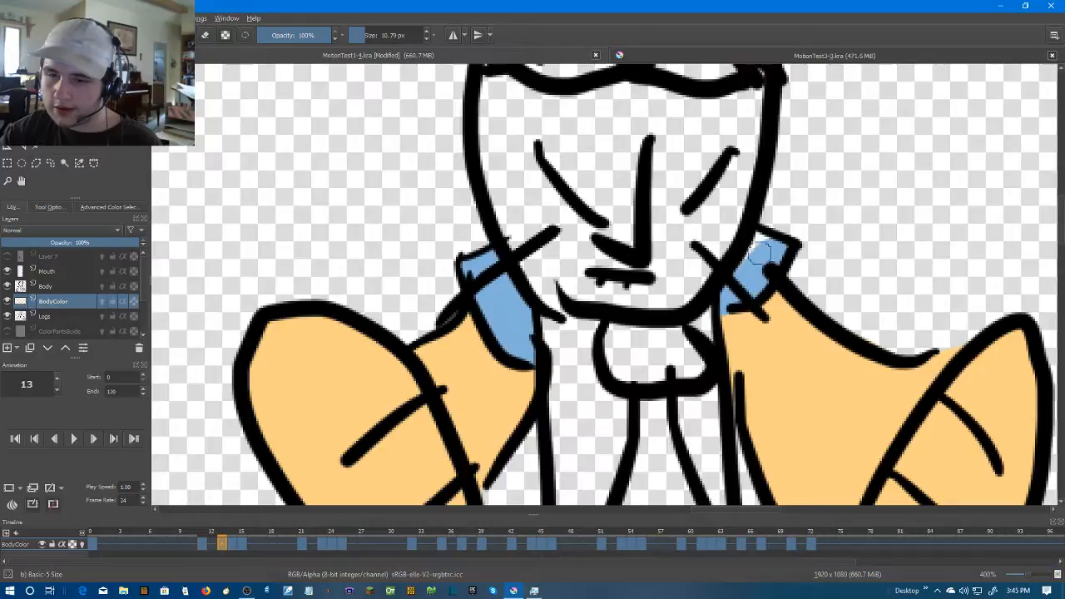
# Fill in the two narrow sleeve areas at the shoulders on frame 14 with light blue brush strokes
pyautogui.press('Right')
pyautogui.scroll(-2, 835, 288)
pyautogui.scroll(3, 607, 262)
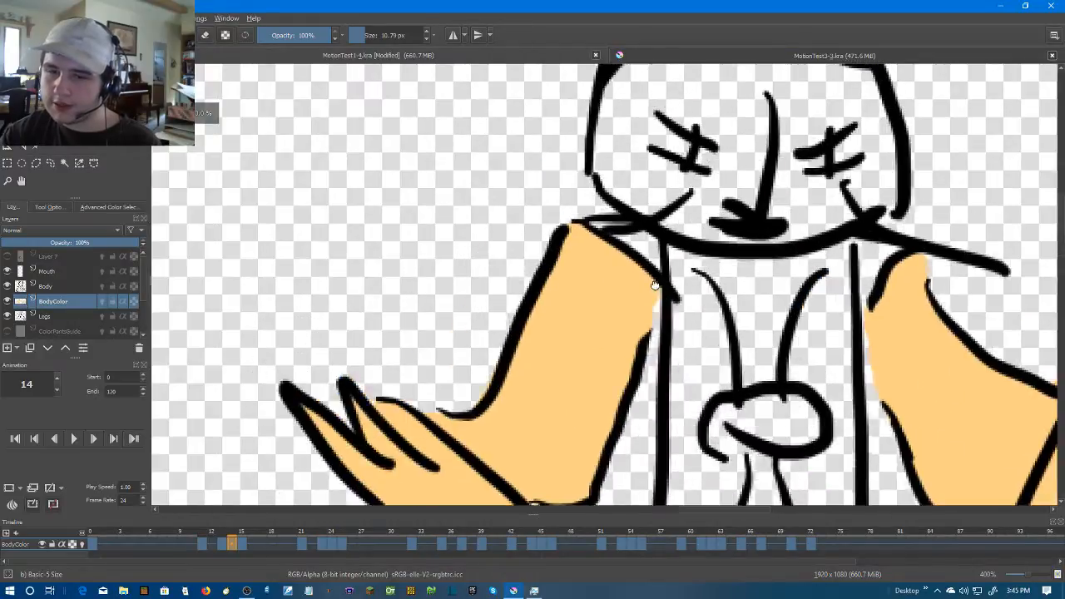
pyautogui.moveTo(671, 277)
pyautogui.mouseDown()
pyautogui.moveTo(679, 312)
pyautogui.moveTo(658, 278)
pyautogui.moveTo(602, 256)
pyautogui.mouseUp()
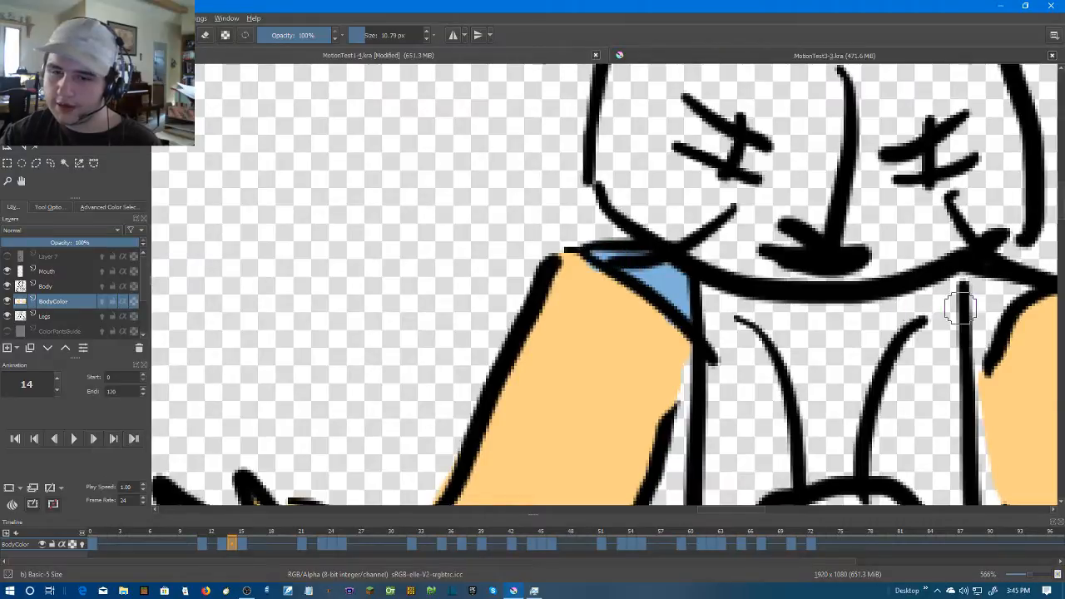
pyautogui.hscroll(3, 926, 309)
pyautogui.moveTo(811, 352)
pyautogui.mouseDown()
pyautogui.moveTo(864, 292)
pyautogui.moveTo(823, 303)
pyautogui.mouseUp()
pyautogui.scroll(-2, 825, 342)
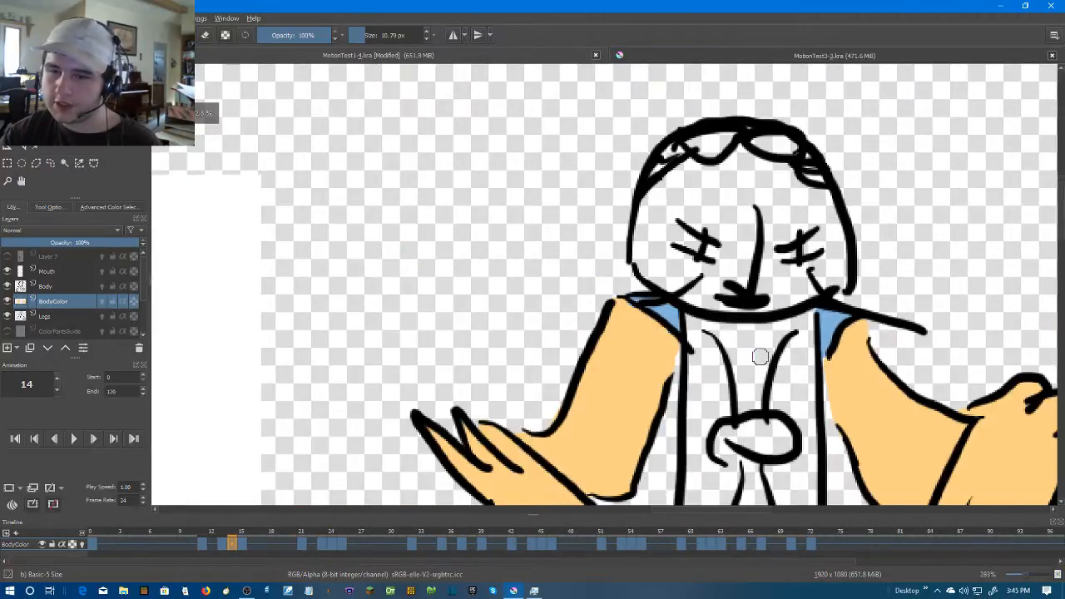
pyautogui.moveTo(756, 355); pyautogui.dragTo(803, 305)
# Paint both triangular sleeves light blue on frame 15
pyautogui.scroll(-2, 825, 320)
pyautogui.scroll(1, 911, 356)
pyautogui.press('Right')
pyautogui.scroll(3, 656, 311)
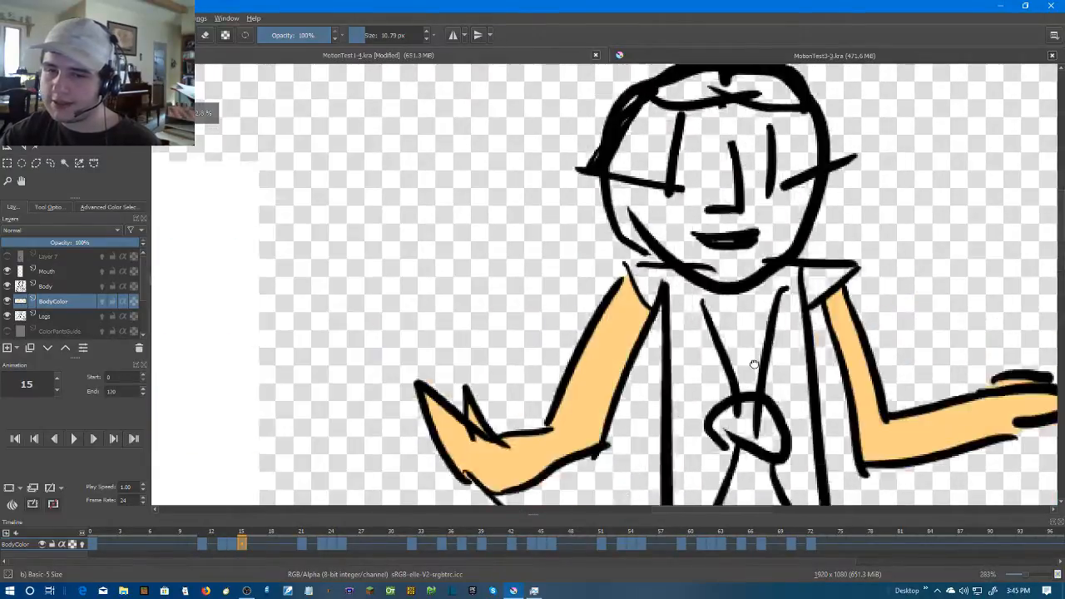
pyautogui.moveTo(620, 297)
pyautogui.mouseDown()
pyautogui.moveTo(641, 348)
pyautogui.moveTo(649, 345)
pyautogui.moveTo(659, 295)
pyautogui.moveTo(632, 319)
pyautogui.mouseUp()
pyautogui.moveTo(1044, 326)
pyautogui.mouseDown()
pyautogui.moveTo(860, 285)
pyautogui.moveTo(805, 347)
pyautogui.moveTo(823, 309)
pyautogui.moveTo(903, 257)
pyautogui.moveTo(912, 264)
pyautogui.moveTo(808, 291)
pyautogui.mouseUp()
pyautogui.scroll(1, 831, 285)
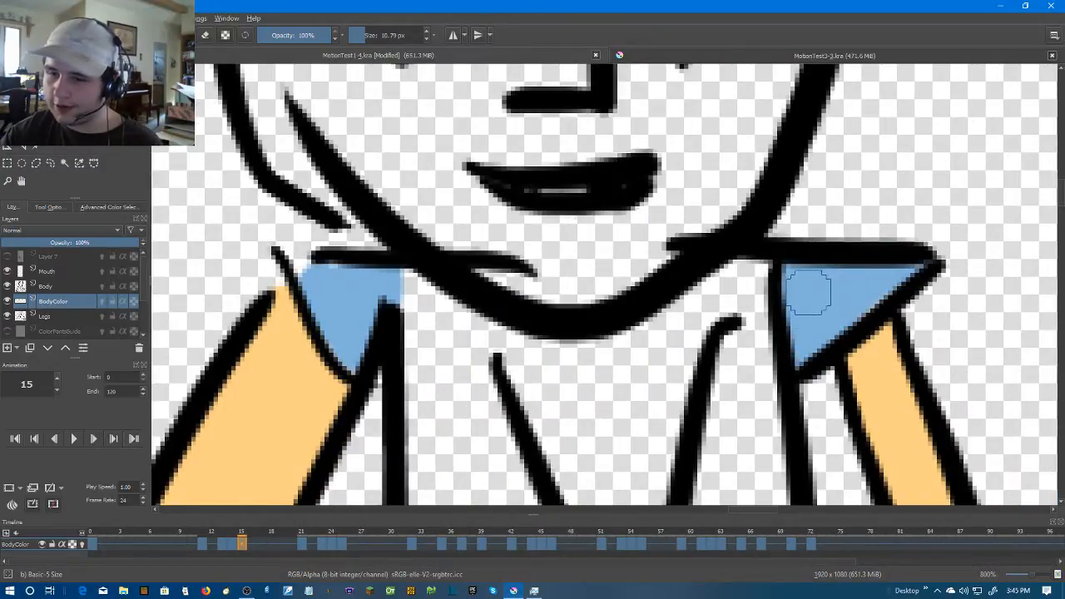
pyautogui.scroll(-5, 831, 300)
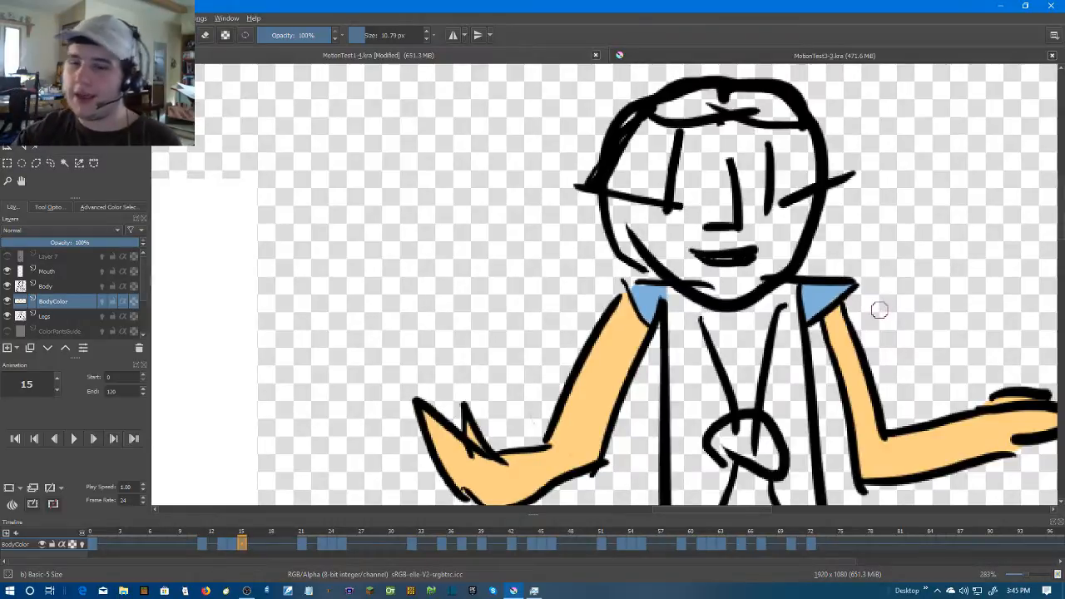
# Advance to frame 23 and paint the sleeves on both raised arms light blue
pyautogui.scroll(-3, 880, 309)
pyautogui.press('Right')
pyautogui.press('Right')
pyautogui.press('Right')
pyautogui.press('Right')
pyautogui.press('Right')
pyautogui.press('Right')
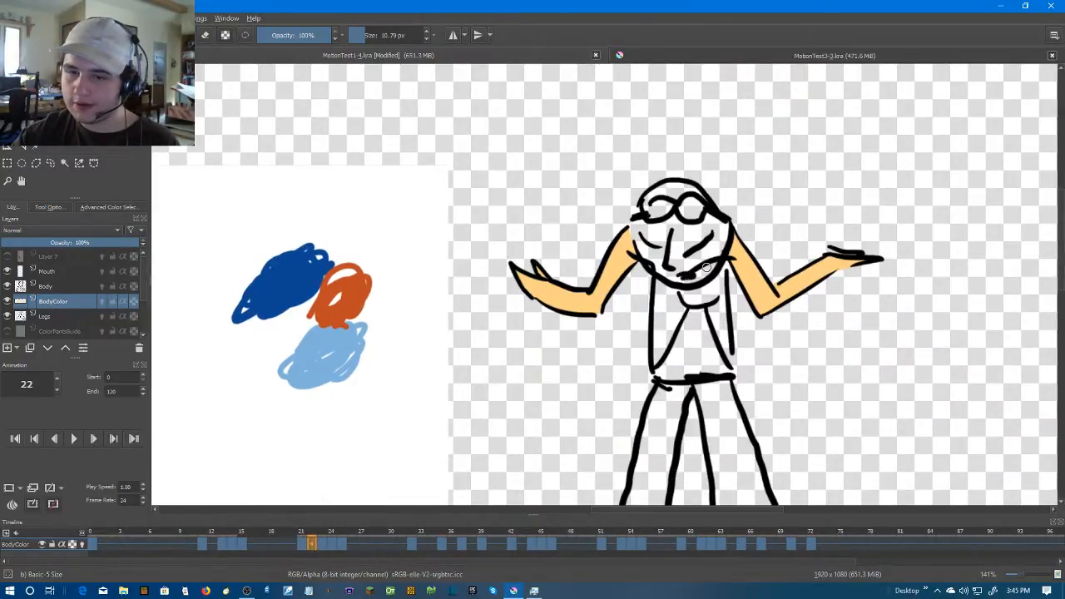
pyautogui.press('Right')
pyautogui.scroll(3, 705, 266)
pyautogui.moveTo(589, 226)
pyautogui.mouseDown()
pyautogui.moveTo(628, 340)
pyautogui.moveTo(622, 276)
pyautogui.mouseUp()
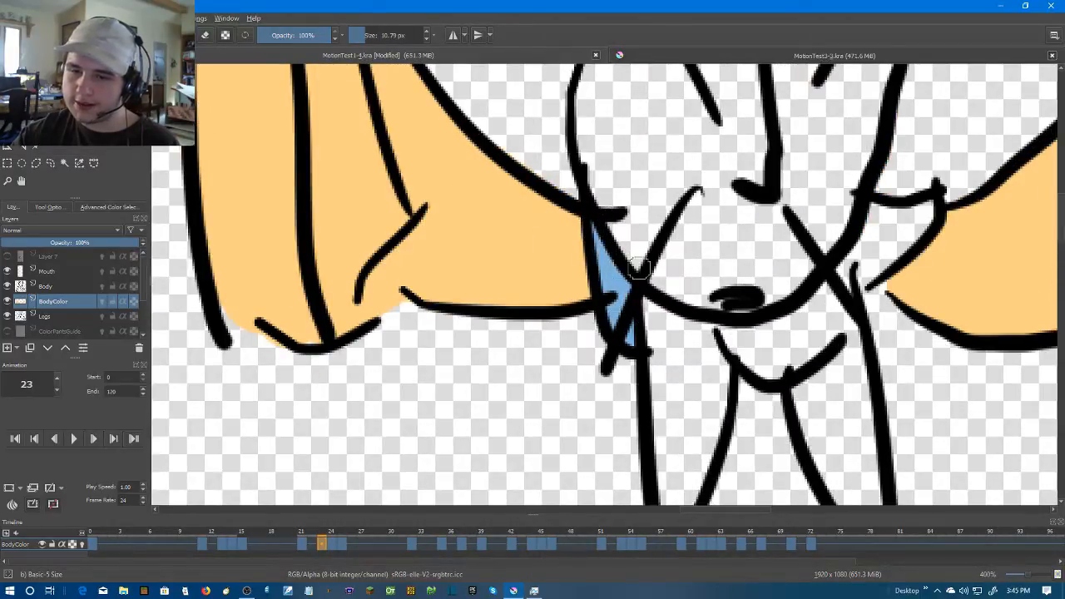
pyautogui.moveTo(849, 271)
pyautogui.mouseDown()
pyautogui.moveTo(851, 279)
pyautogui.moveTo(927, 204)
pyautogui.moveTo(886, 211)
pyautogui.moveTo(845, 266)
pyautogui.moveTo(904, 214)
pyautogui.mouseUp()
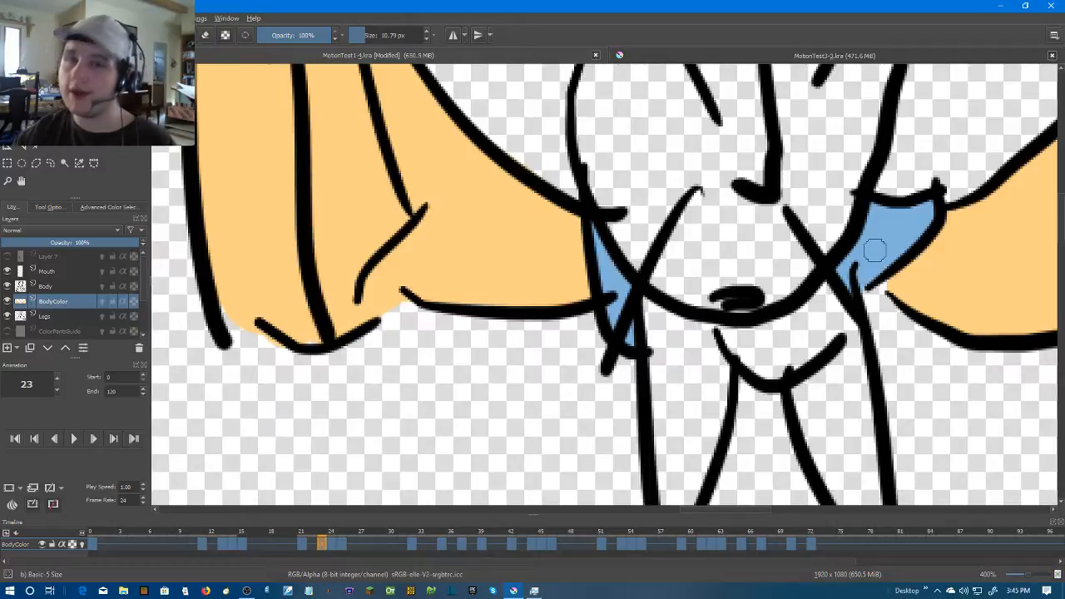
# Paint the sleeve areas between the torso and both outstretched arms light blue on frame 24
pyautogui.press('.')
pyautogui.scroll(2, 488, 84)
pyautogui.moveTo(498, 107)
pyautogui.mouseDown()
pyautogui.moveTo(534, 185)
pyautogui.moveTo(543, 176)
pyautogui.moveTo(534, 117)
pyautogui.moveTo(506, 103)
pyautogui.mouseUp()
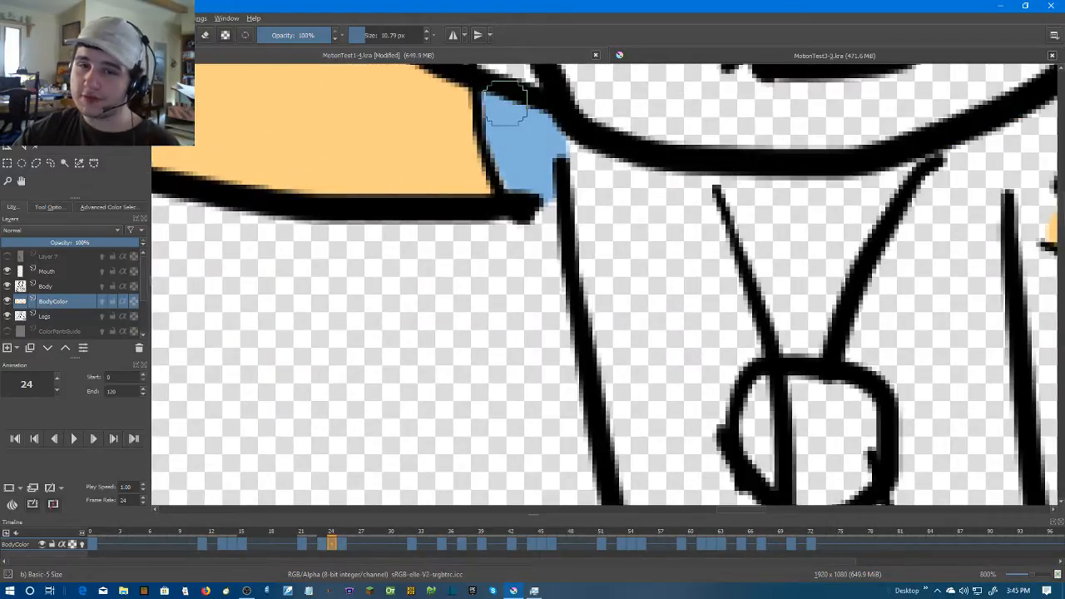
pyautogui.moveTo(1048, 117); pyautogui.dragTo(836, 183)
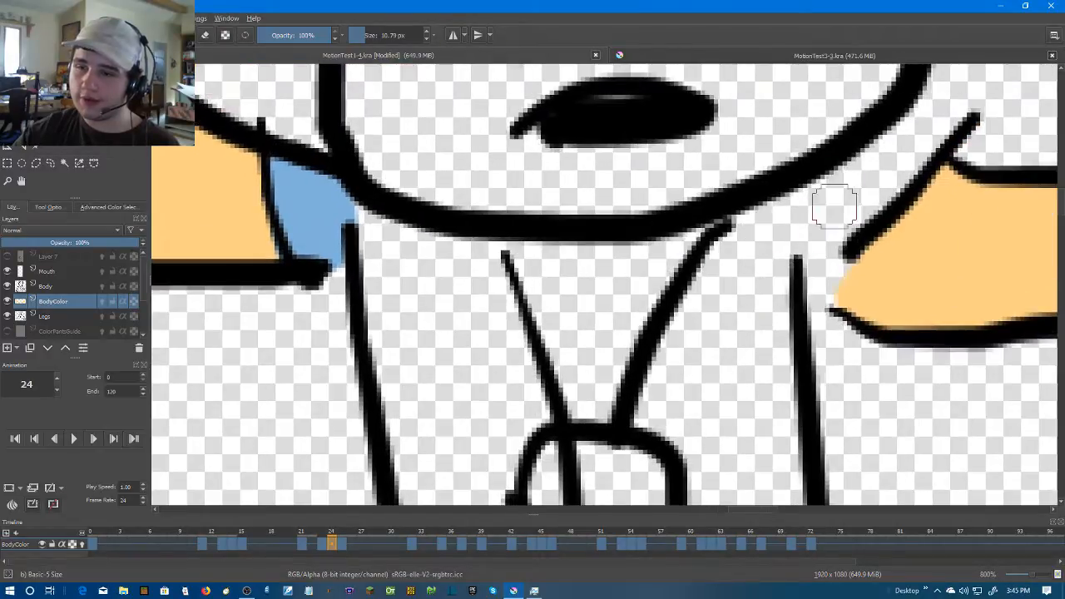
pyautogui.scroll(-3, 866, 196)
pyautogui.scroll(1, 847, 200)
pyautogui.moveTo(920, 165)
pyautogui.mouseDown()
pyautogui.moveTo(869, 190)
pyautogui.moveTo(856, 226)
pyautogui.moveTo(903, 178)
pyautogui.mouseUp()
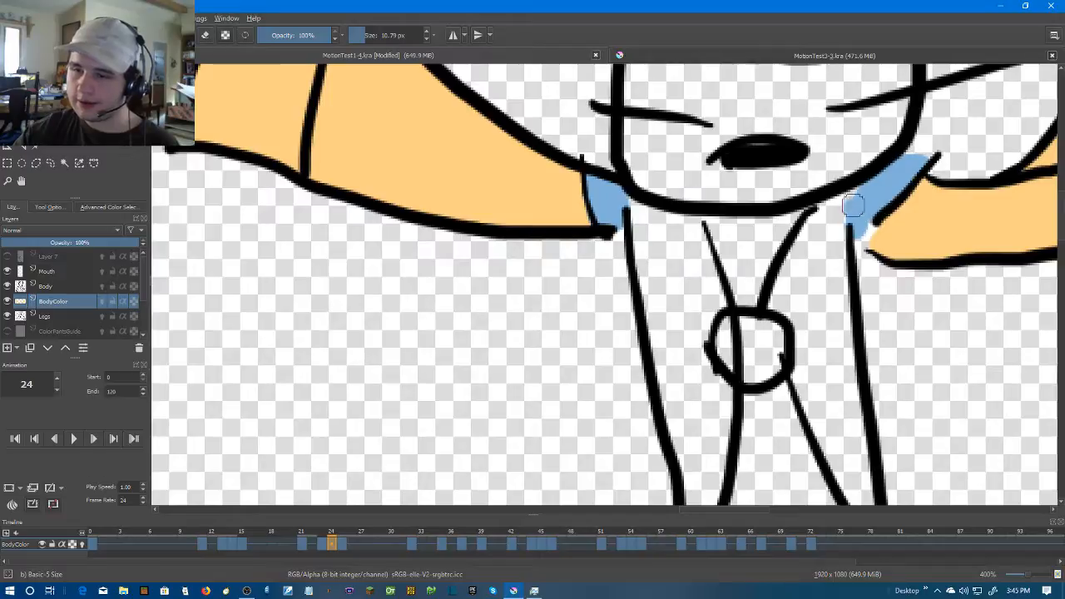
pyautogui.scroll(-2, 876, 207)
# Paint both sleeves light blue on frame 25
pyautogui.moveTo(903, 253); pyautogui.dragTo(690, 408)
pyautogui.scroll(-1, 905, 321)
pyautogui.scroll(1, 905, 321)
pyautogui.moveTo(774, 296); pyautogui.dragTo(854, 209)
pyautogui.scroll(2, 834, 224)
pyautogui.press('Right')
pyautogui.scroll(1, 336, 267)
pyautogui.moveTo(336, 267)
pyautogui.mouseDown()
pyautogui.moveTo(417, 244)
pyautogui.moveTo(475, 340)
pyautogui.moveTo(437, 274)
pyautogui.moveTo(472, 250)
pyautogui.moveTo(475, 321)
pyautogui.mouseUp()
pyautogui.moveTo(799, 274)
pyautogui.mouseDown()
pyautogui.moveTo(805, 324)
pyautogui.moveTo(836, 275)
pyautogui.moveTo(871, 254)
pyautogui.moveTo(790, 266)
pyautogui.mouseUp()
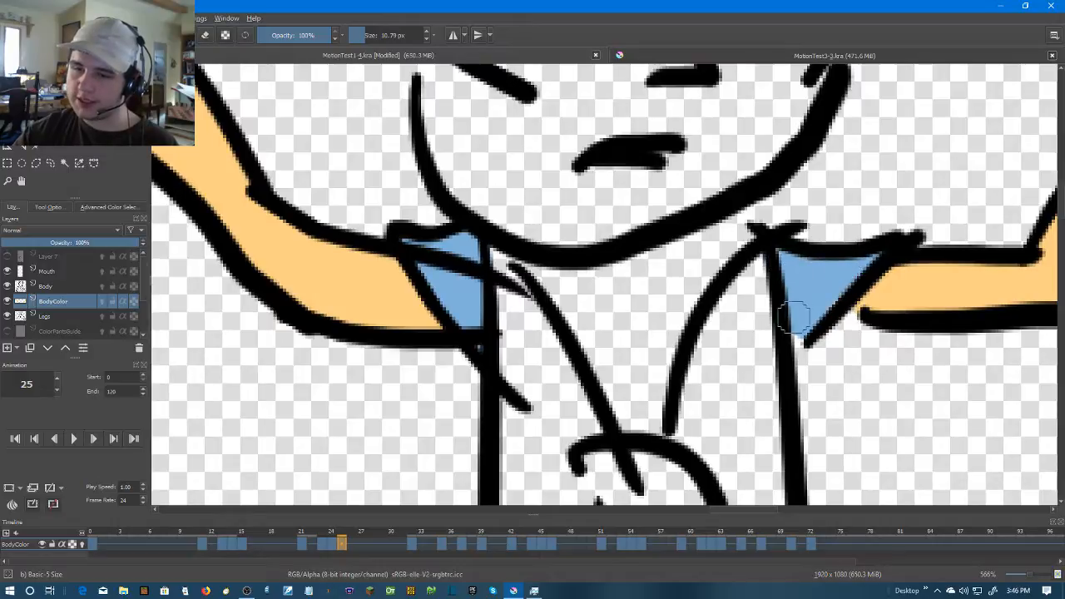
# Advance to frame 32 and paint the sleeves on both outstretched arms light blue
pyautogui.scroll(-5, 1020, 292)
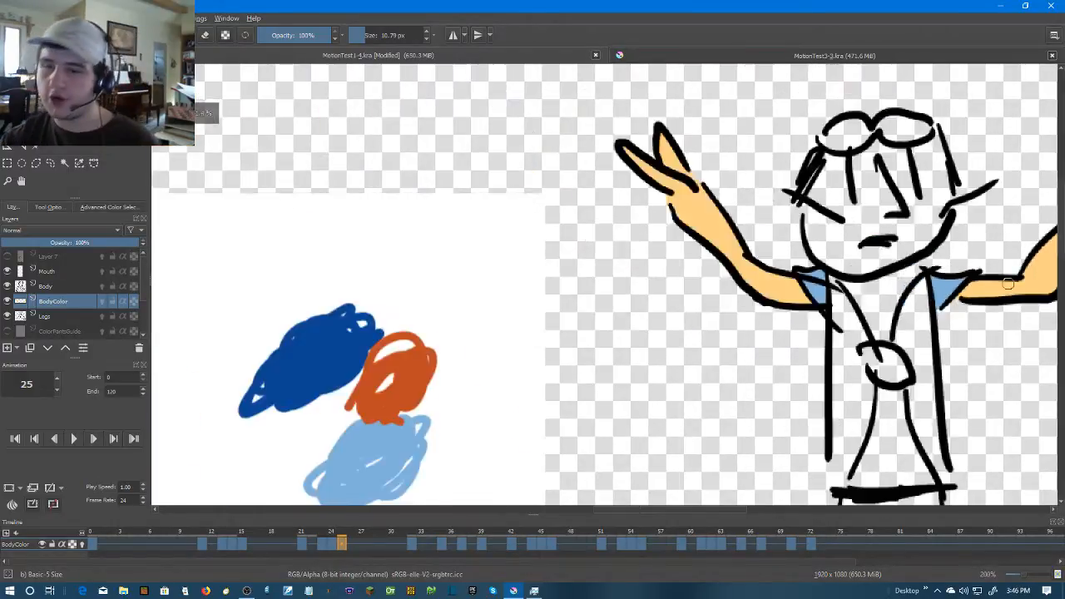
pyautogui.scroll(4, 956, 320)
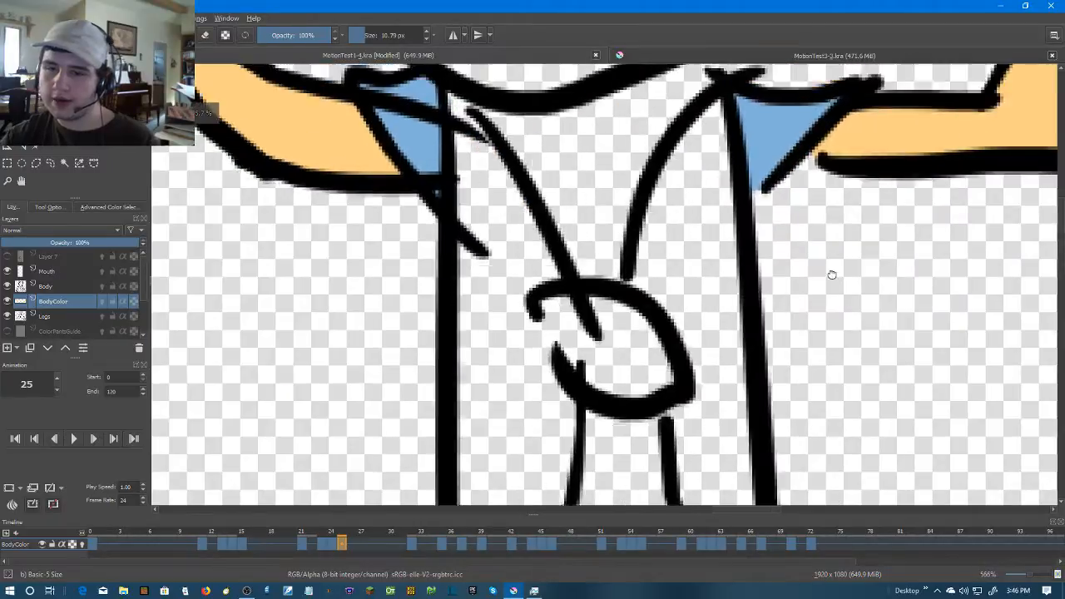
pyautogui.press('.')
pyautogui.press('.')
pyautogui.press('.')
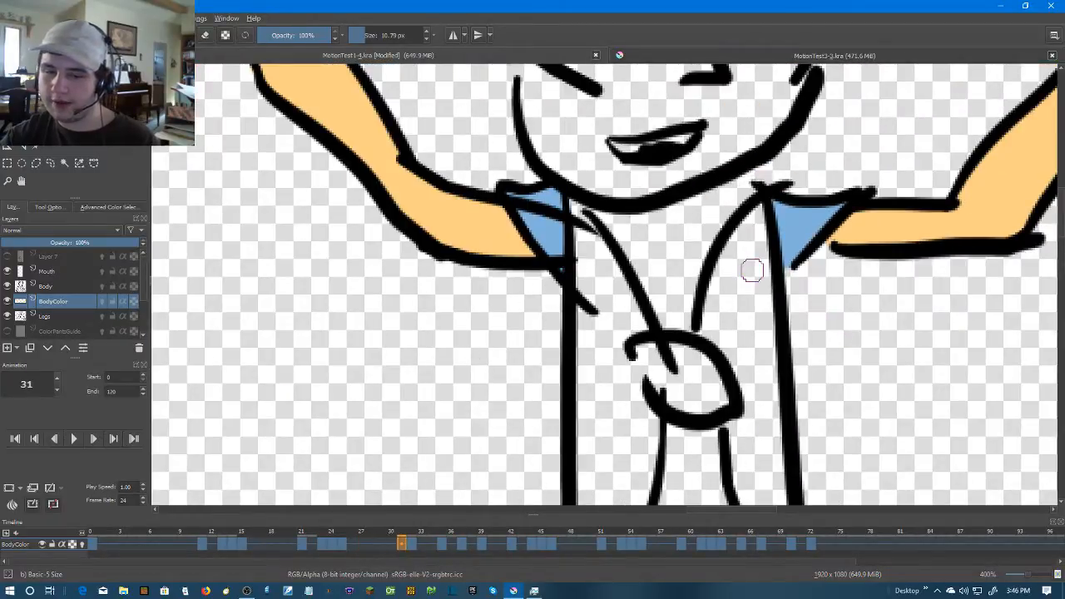
pyautogui.press('.')
pyautogui.moveTo(505, 198)
pyautogui.mouseDown()
pyautogui.moveTo(564, 200)
pyautogui.moveTo(523, 200)
pyautogui.moveTo(542, 196)
pyautogui.moveTo(529, 206)
pyautogui.moveTo(536, 239)
pyautogui.moveTo(555, 261)
pyautogui.moveTo(546, 225)
pyautogui.mouseUp()
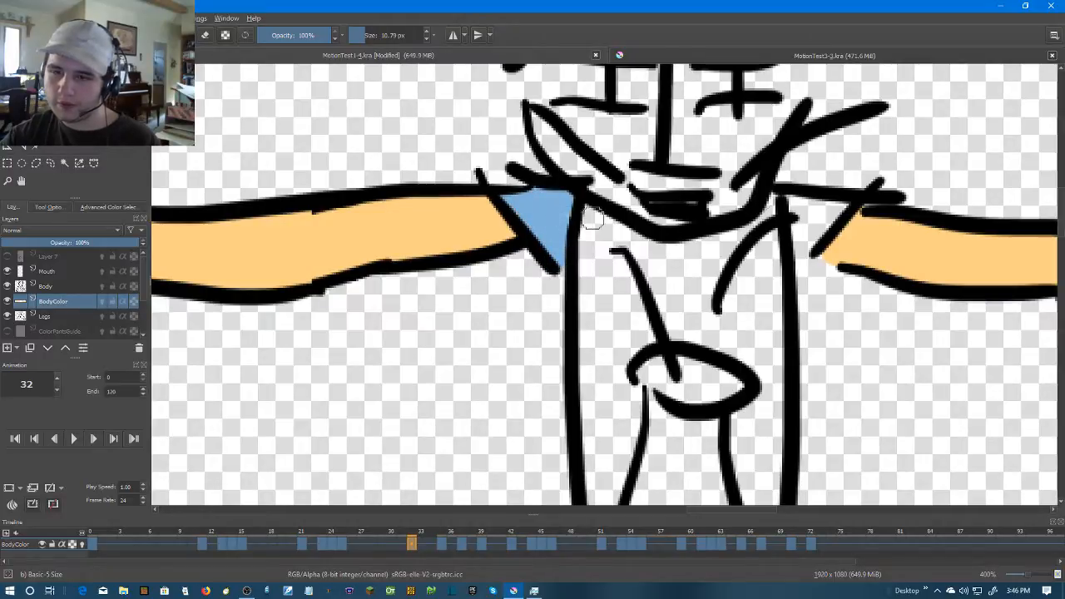
pyautogui.moveTo(784, 237)
pyautogui.mouseDown()
pyautogui.moveTo(838, 204)
pyautogui.moveTo(798, 204)
pyautogui.moveTo(800, 229)
pyautogui.mouseUp()
# Advance to frame 35 and paint both sleeves light blue, including the pointed flared one
pyautogui.scroll(-4, 823, 233)
pyautogui.press('Right')
pyautogui.press('Right')
pyautogui.press('Right')
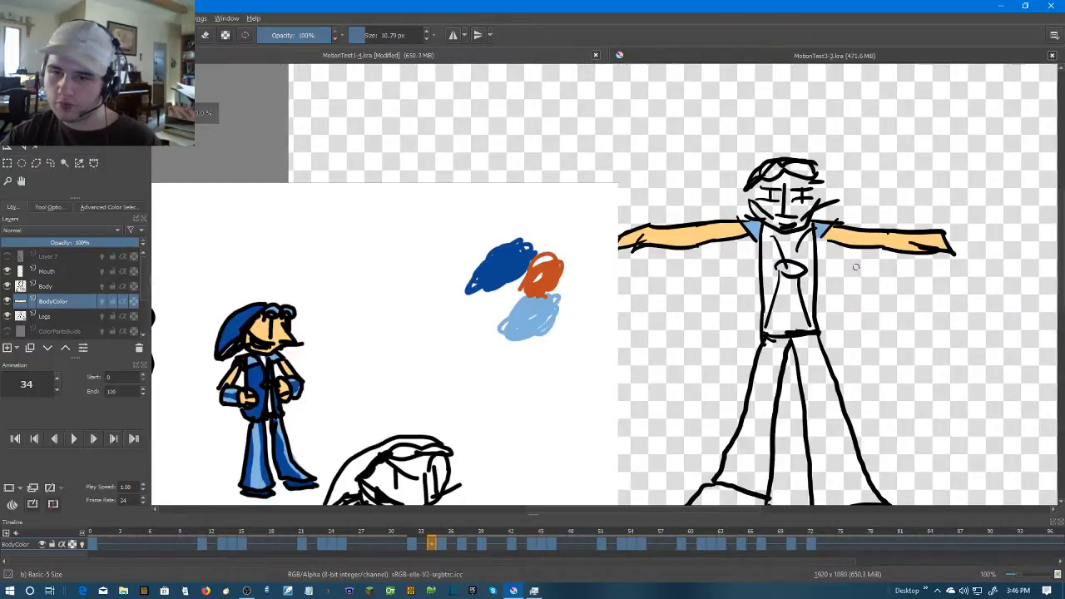
pyautogui.scroll(6, 778, 243)
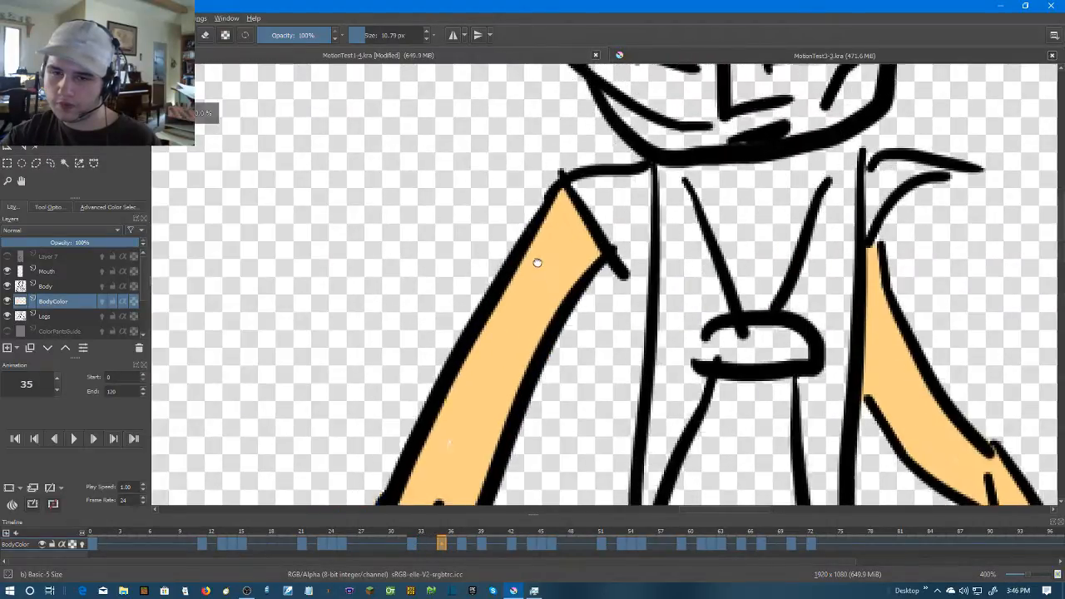
pyautogui.moveTo(539, 123)
pyautogui.mouseDown()
pyautogui.moveTo(646, 257)
pyautogui.moveTo(666, 241)
pyautogui.moveTo(670, 99)
pyautogui.moveTo(549, 125)
pyautogui.moveTo(605, 166)
pyautogui.moveTo(608, 141)
pyautogui.mouseUp()
pyautogui.scroll(-6, 807, 178)
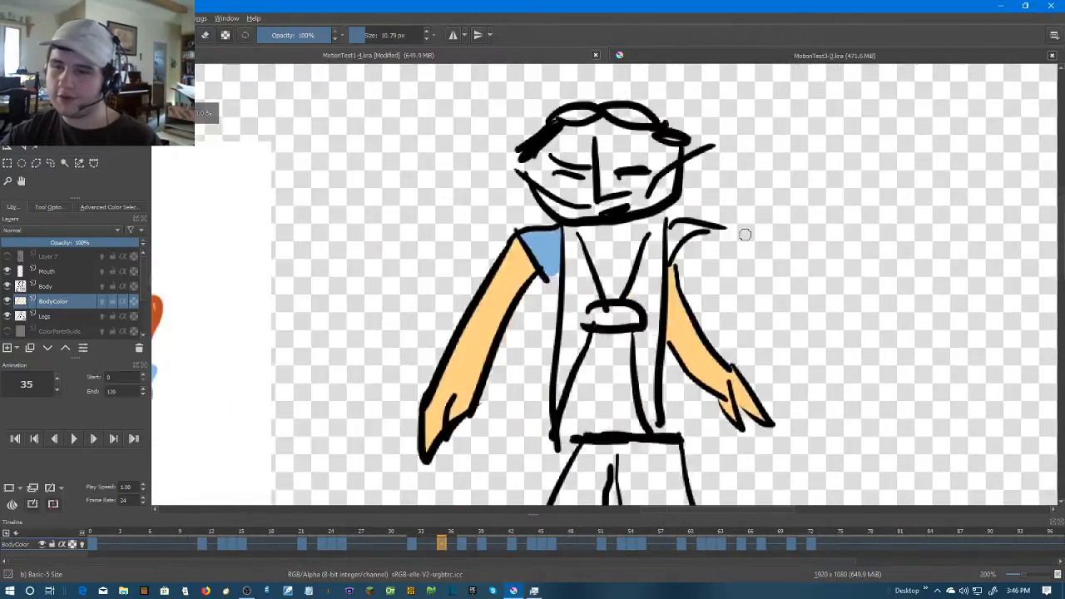
pyautogui.scroll(6, 687, 220)
pyautogui.moveTo(687, 221)
pyautogui.mouseDown()
pyautogui.moveTo(613, 231)
pyautogui.moveTo(558, 309)
pyautogui.moveTo(554, 357)
pyautogui.moveTo(568, 242)
pyautogui.moveTo(606, 221)
pyautogui.mouseUp()
pyautogui.scroll(-6, 732, 249)
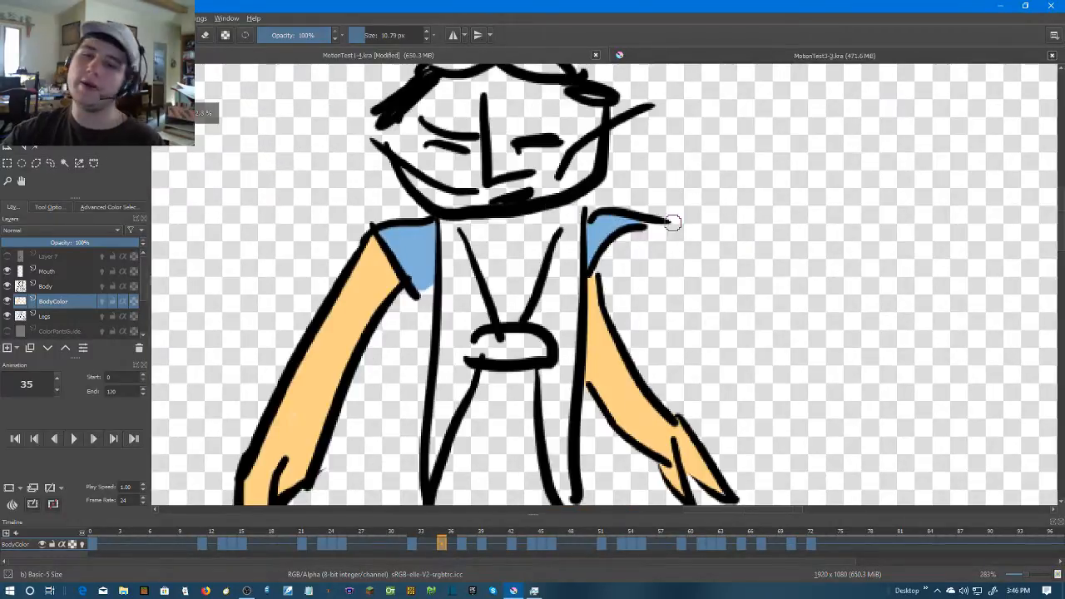
# Paint both sleeves light blue on frame 37, including the small area between the jaw and shoulder
pyautogui.press('Right')
pyautogui.press('Right')
pyautogui.scroll(5, 710, 247)
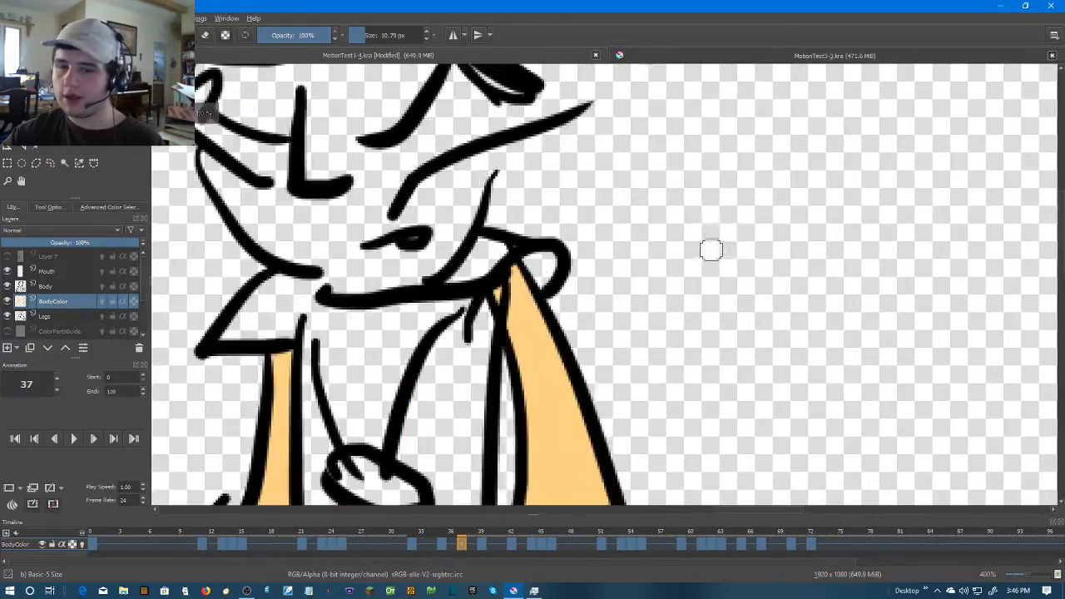
pyautogui.scroll(2, 757, 309)
pyautogui.moveTo(532, 223)
pyautogui.mouseDown()
pyautogui.moveTo(463, 263)
pyautogui.moveTo(514, 211)
pyautogui.moveTo(420, 319)
pyautogui.moveTo(546, 311)
pyautogui.moveTo(545, 218)
pyautogui.moveTo(537, 299)
pyautogui.moveTo(492, 282)
pyautogui.moveTo(522, 254)
pyautogui.moveTo(461, 300)
pyautogui.mouseUp()
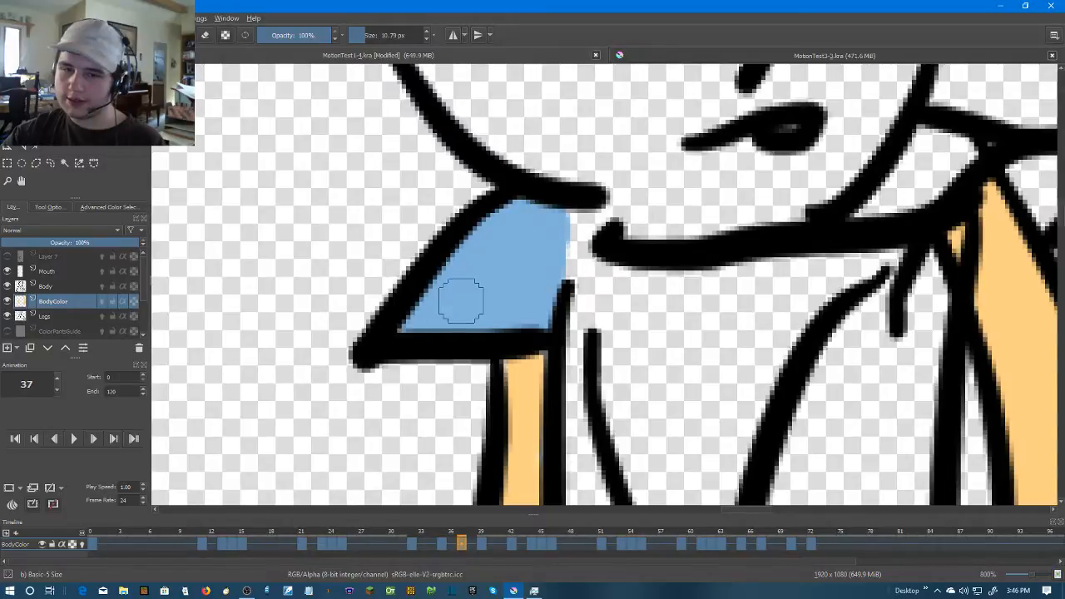
pyautogui.moveTo(943, 231); pyautogui.dragTo(792, 265)
pyautogui.scroll(-3, 742, 219)
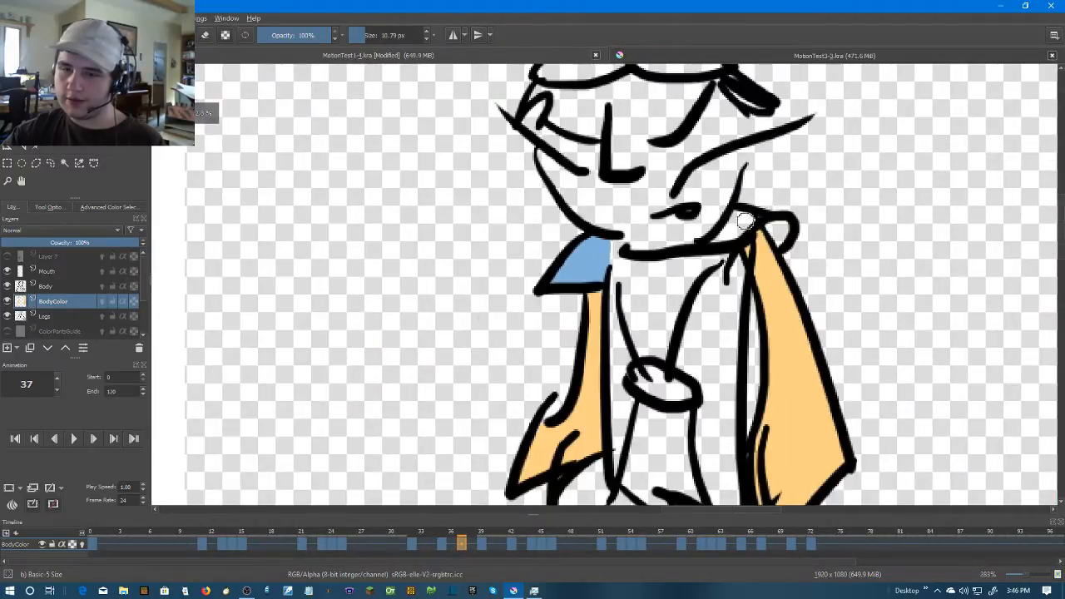
pyautogui.scroll(2, 821, 236)
pyautogui.moveTo(732, 188)
pyautogui.mouseDown()
pyautogui.moveTo(684, 206)
pyautogui.moveTo(638, 254)
pyautogui.moveTo(715, 208)
pyautogui.mouseUp()
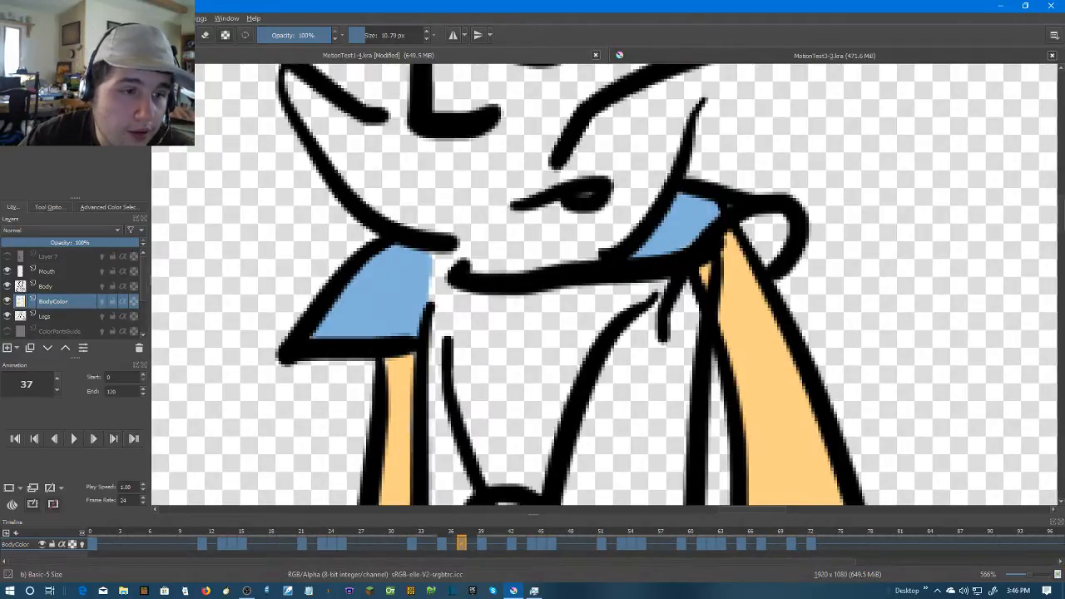
# Open the colour selection dialog for the current light blue painting colour
pyautogui.click(87, 35)
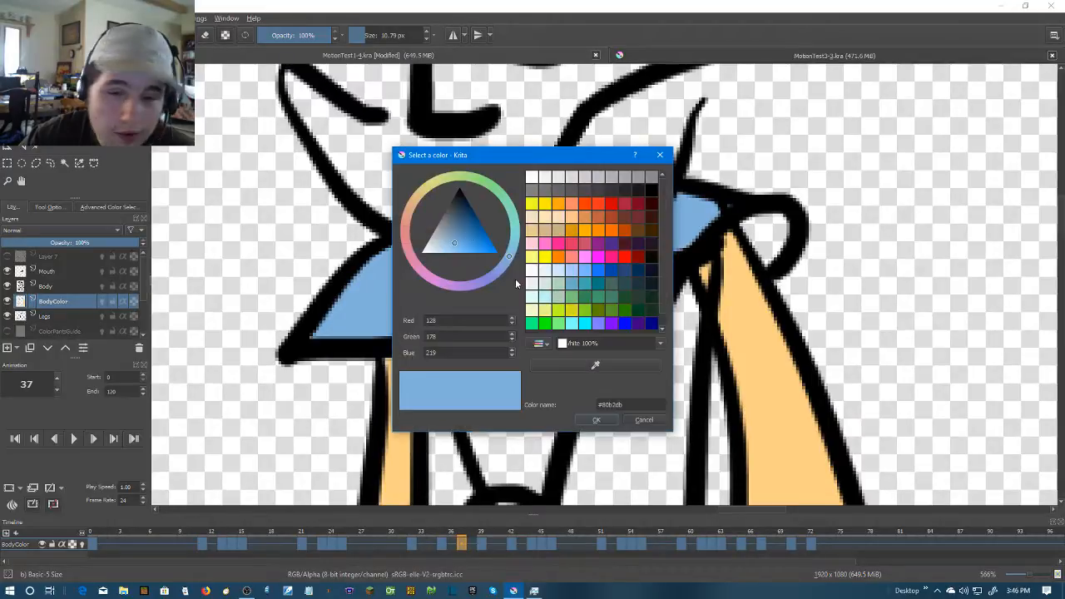
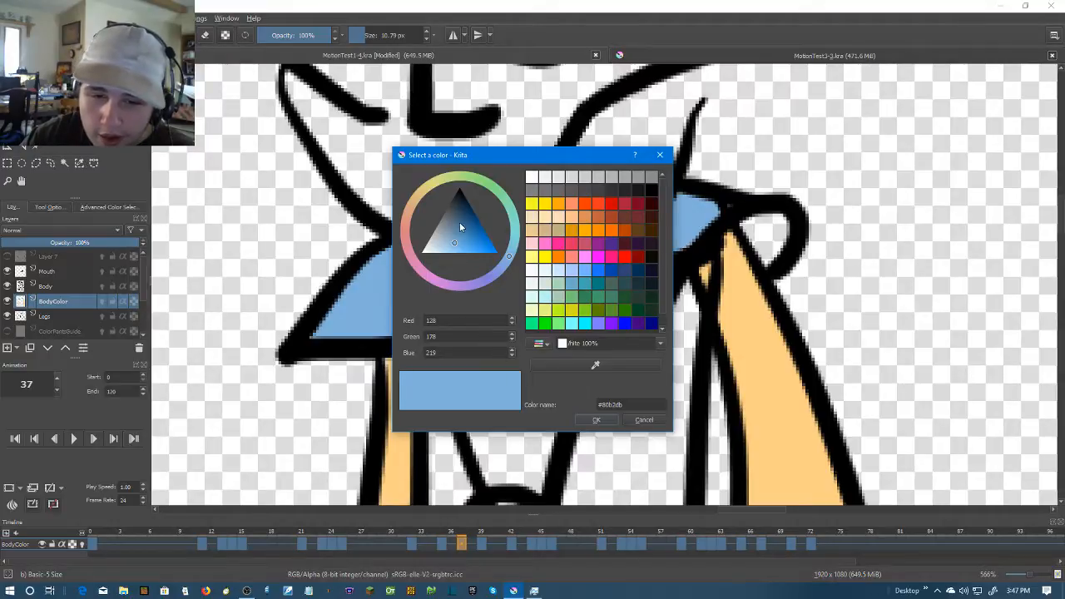
pyautogui.scroll(-1, 557, 264)
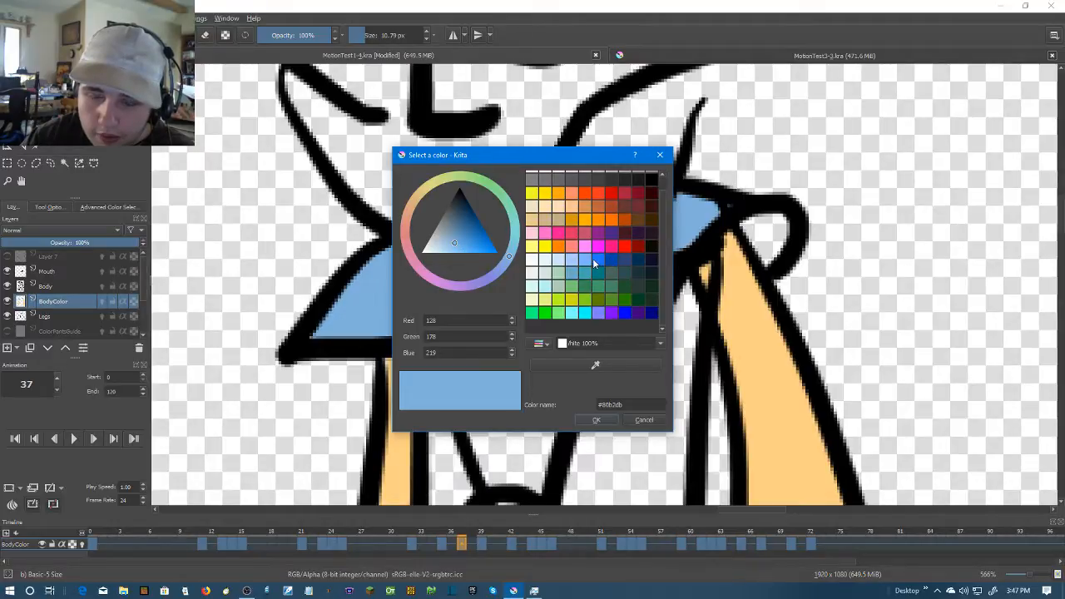
pyautogui.click(593, 258)
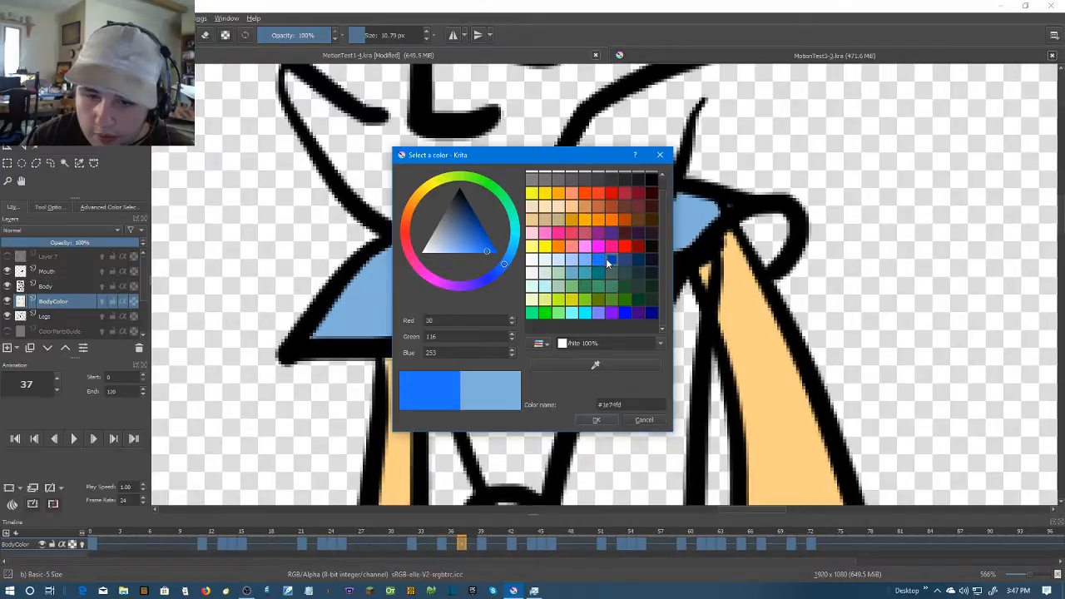
pyautogui.click(606, 259)
pyautogui.click(644, 419)
# Paint the rounded sleeve fold beside the shoulder light blue on frame 37
pyautogui.moveTo(737, 225)
pyautogui.mouseDown()
pyautogui.moveTo(784, 226)
pyautogui.moveTo(755, 233)
pyautogui.mouseUp()
pyautogui.scroll(-4, 818, 266)
pyautogui.scroll(1, 876, 247)
pyautogui.scroll(2, 826, 276)
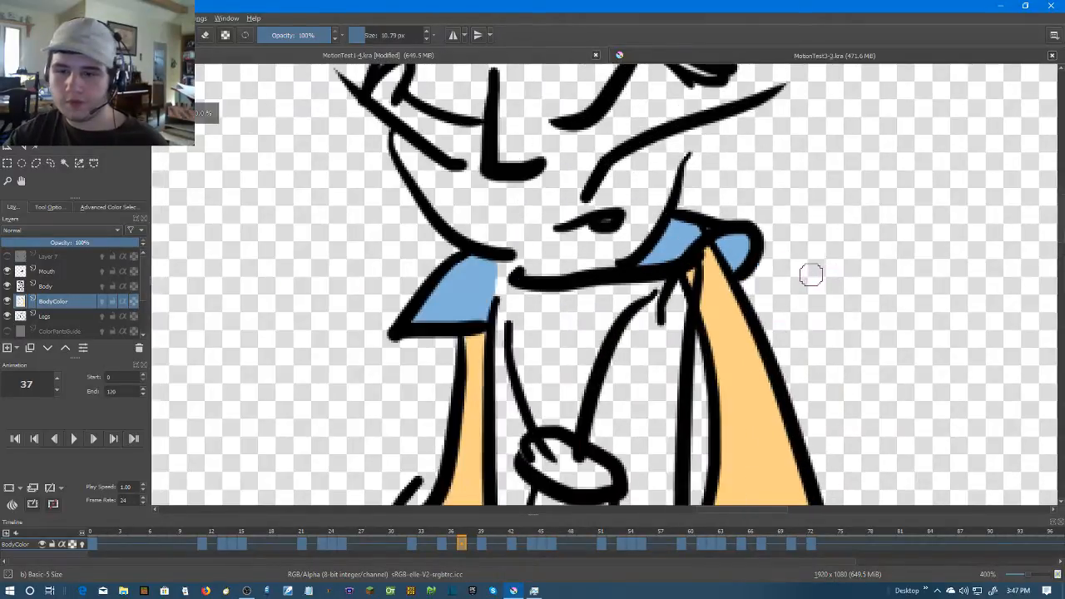
pyautogui.scroll(-2, 807, 277)
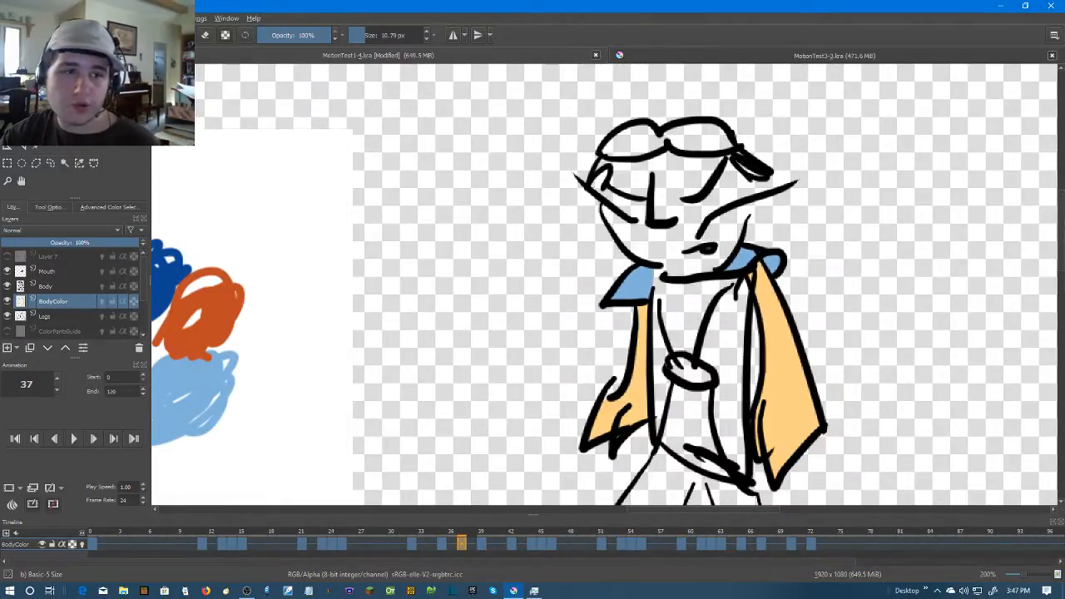
pyautogui.click(90, 34)
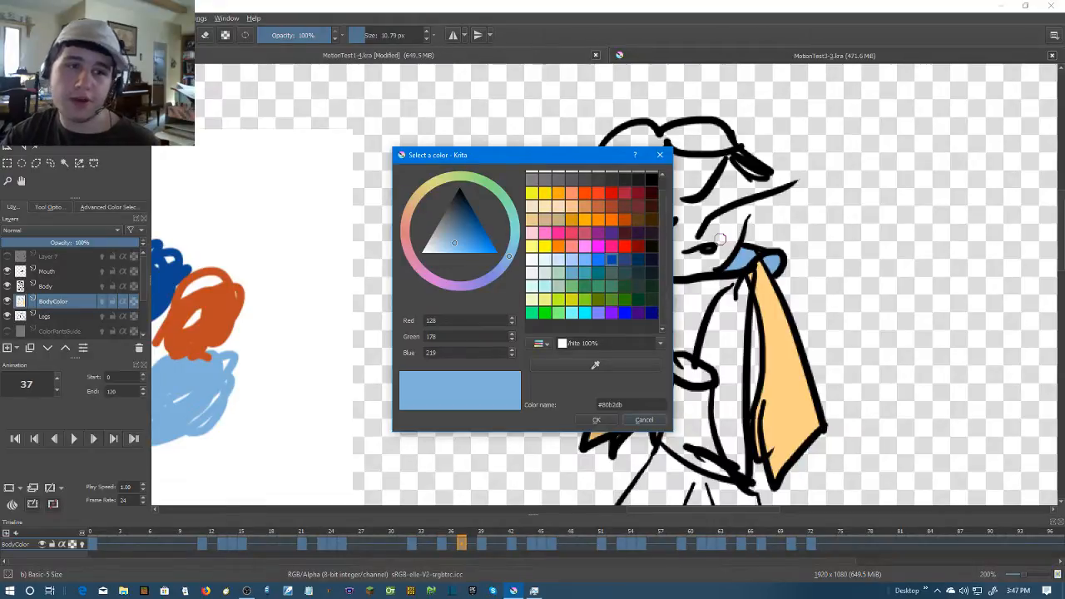
pyautogui.click(611, 259)
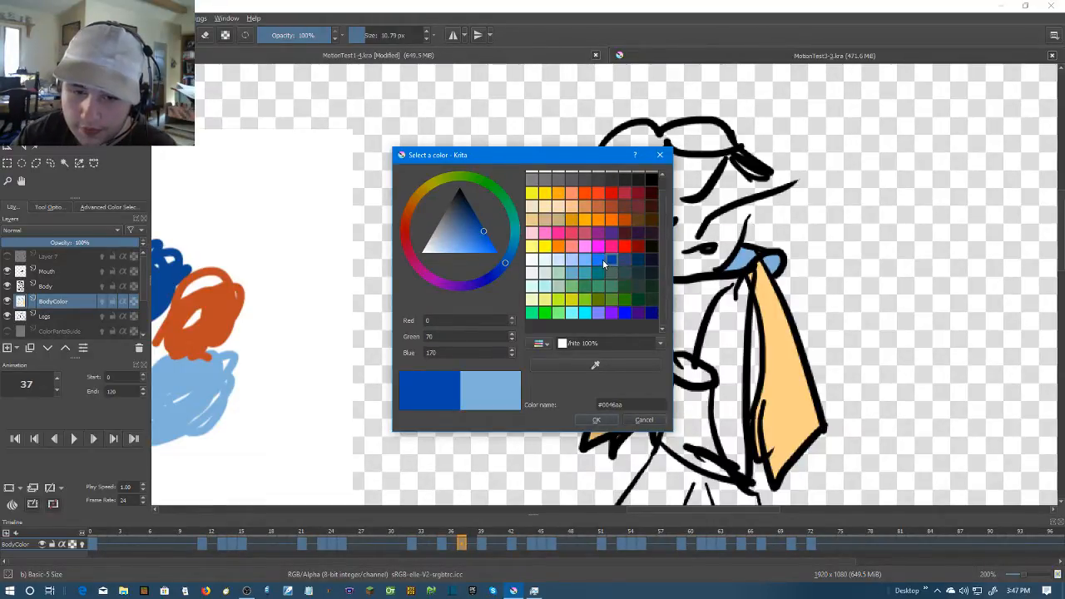
pyautogui.click(602, 259)
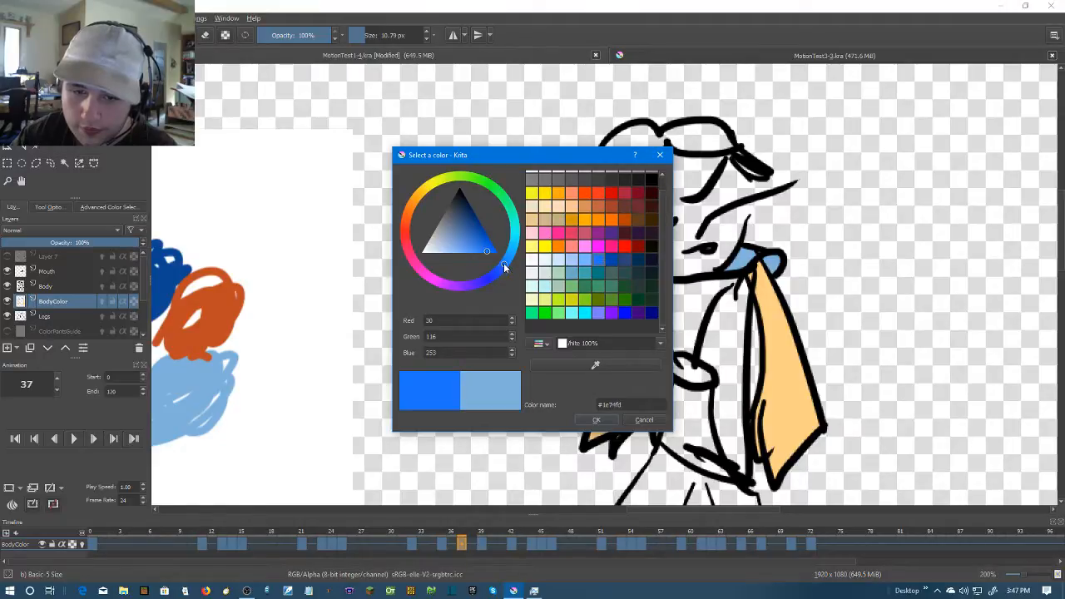
pyautogui.click(644, 420)
pyautogui.scroll(3, 797, 257)
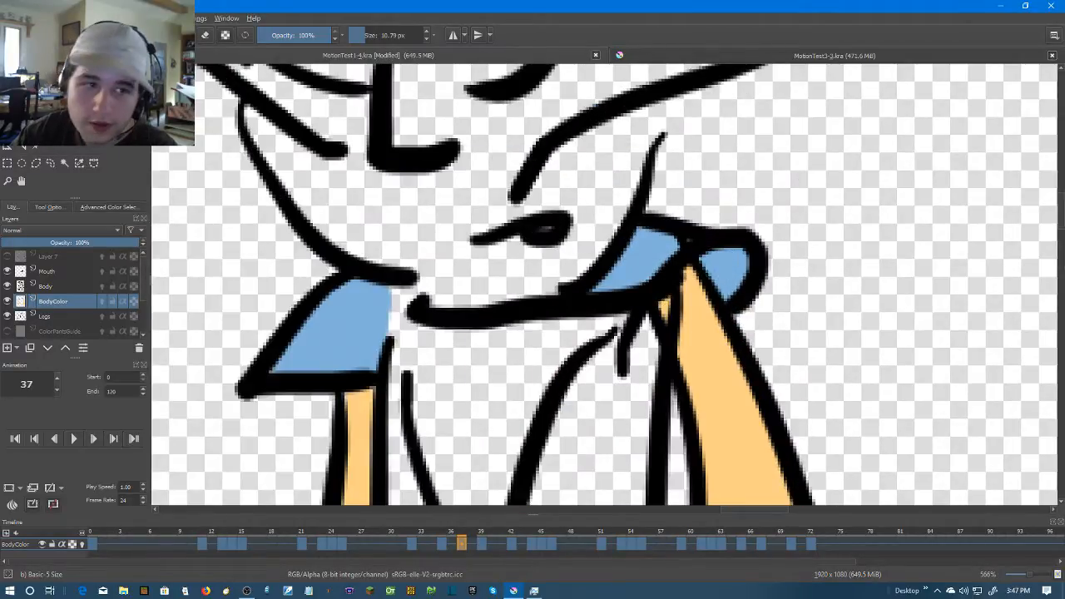
# Set the painting colour to dark blue #0046aa and paint the rounded sleeve fold beside the shoulder on frame 37
pyautogui.click(83, 35)
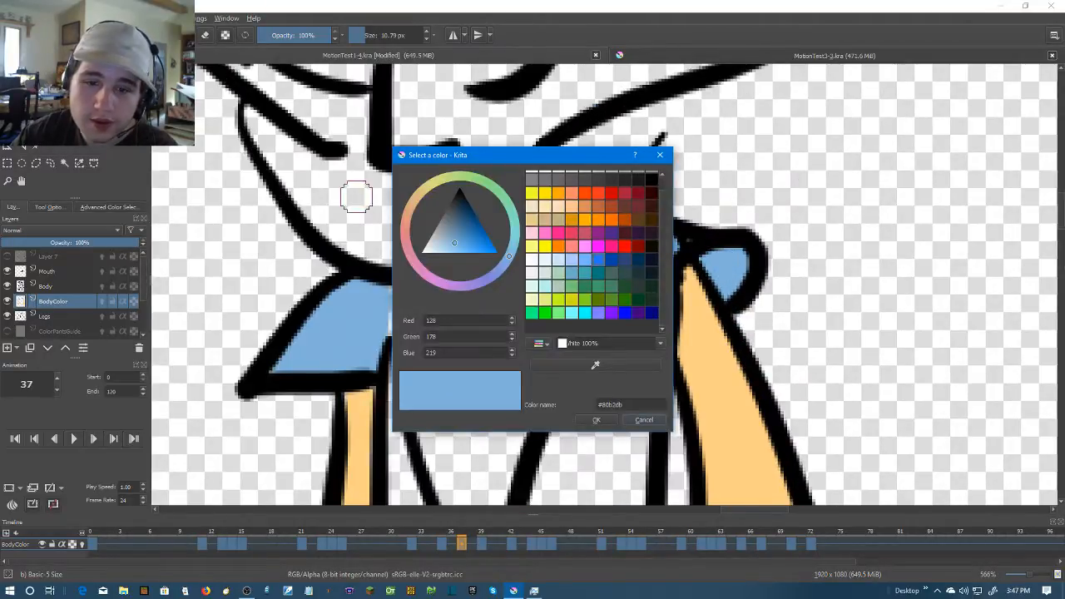
pyautogui.click(611, 260)
pyautogui.click(613, 420)
pyautogui.moveTo(706, 253)
pyautogui.mouseDown()
pyautogui.moveTo(744, 279)
pyautogui.moveTo(740, 266)
pyautogui.mouseUp()
pyautogui.scroll(-5, 739, 266)
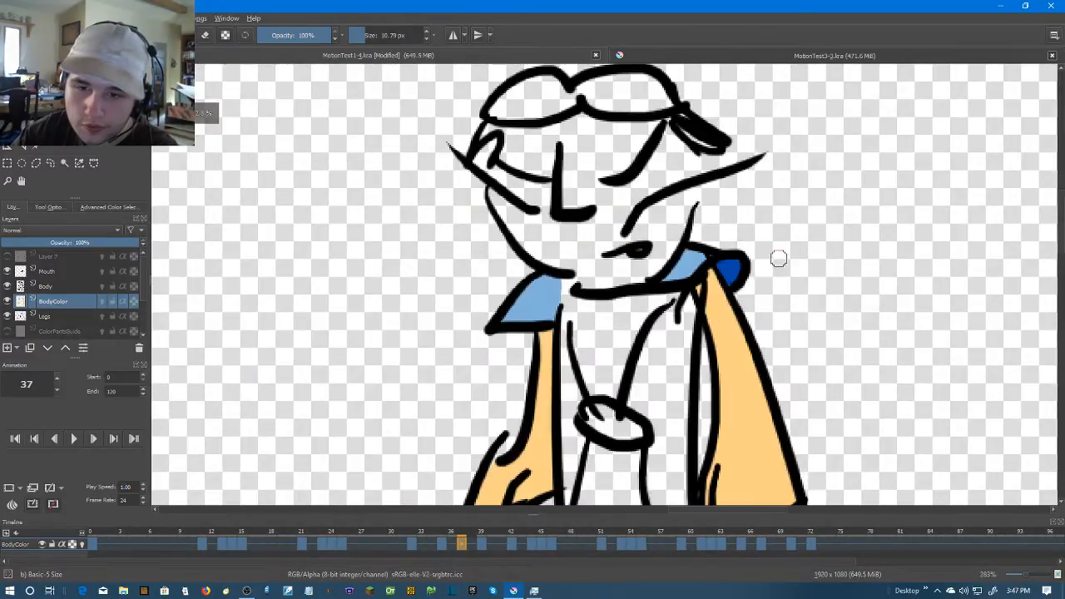
pyautogui.scroll(-3, 770, 254)
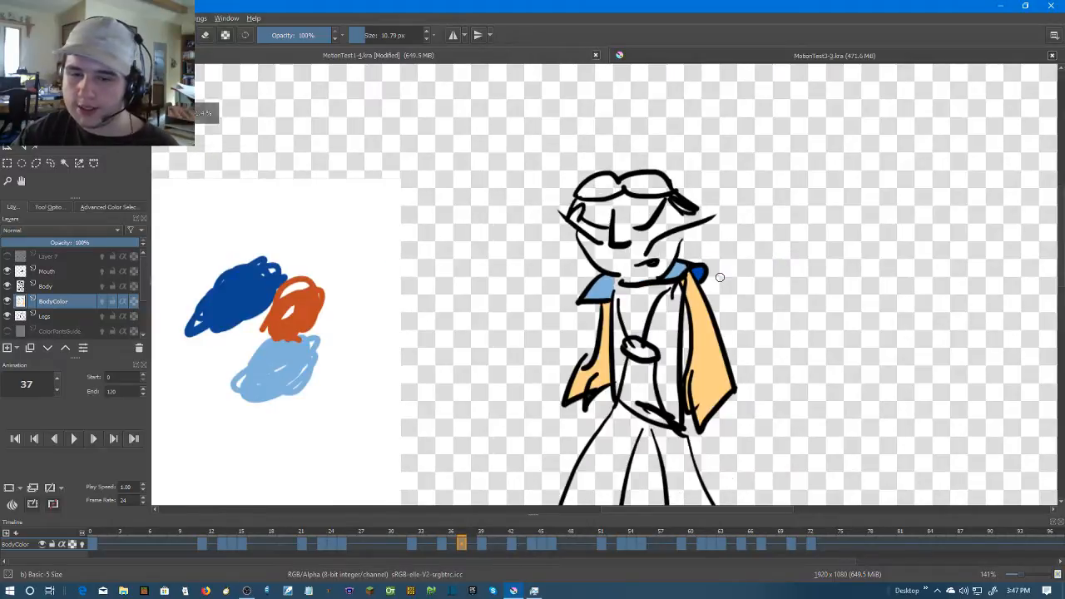
# Advance to frame 39, sample light blue from the reference swatches, and paint the flared sleeve above the thicker arm
pyautogui.press('Right')
pyautogui.press('Right')
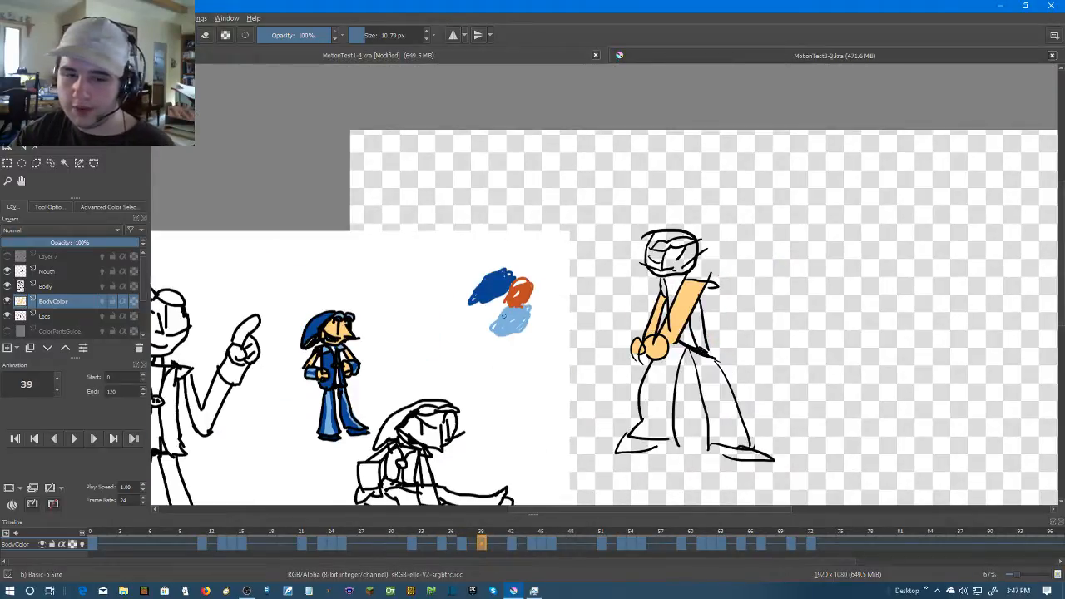
pyautogui.rightClick(483, 315)
pyautogui.click(758, 228)
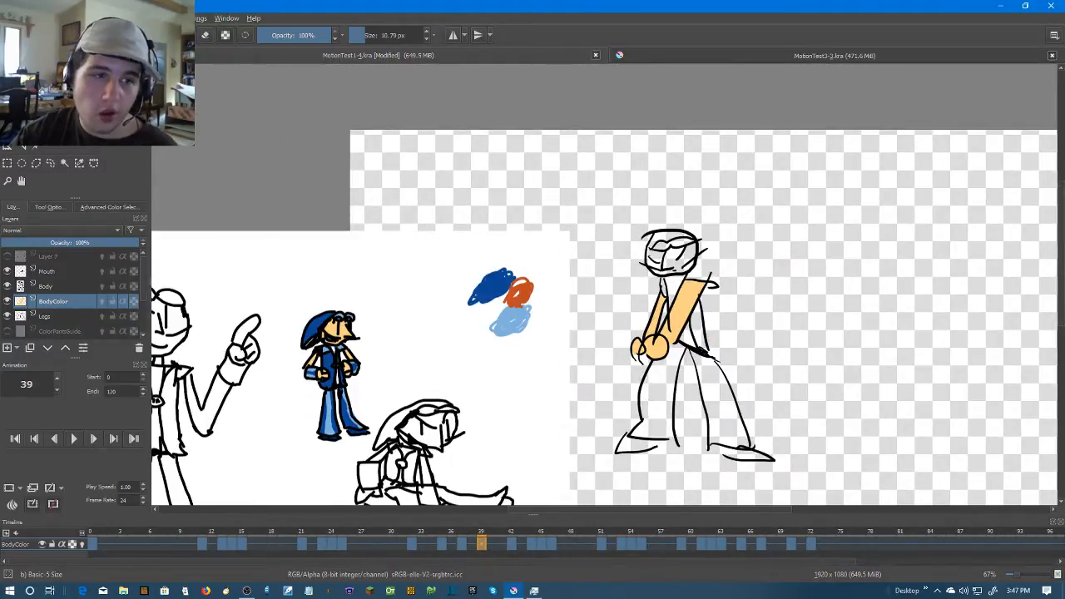
pyautogui.click(21, 128)
pyautogui.scroll(2, 524, 317)
pyautogui.moveTo(668, 266); pyautogui.dragTo(297, 308)
pyautogui.press('b')
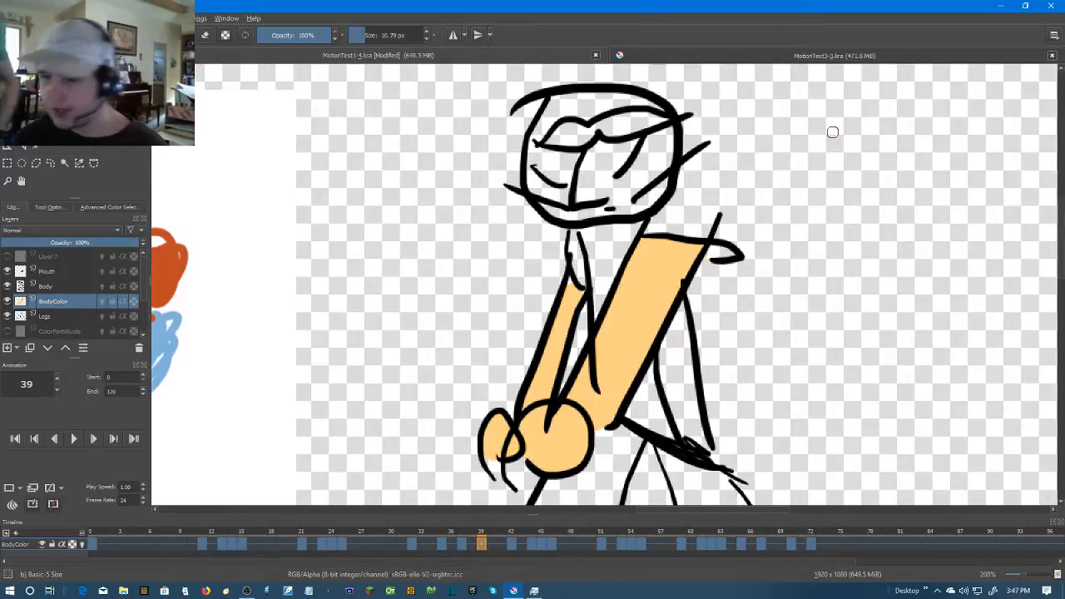
pyautogui.scroll(1, 832, 132)
pyautogui.moveTo(593, 241)
pyautogui.mouseDown()
pyautogui.moveTo(624, 247)
pyautogui.moveTo(702, 305)
pyautogui.moveTo(671, 278)
pyautogui.moveTo(566, 274)
pyautogui.moveTo(608, 263)
pyautogui.mouseUp()
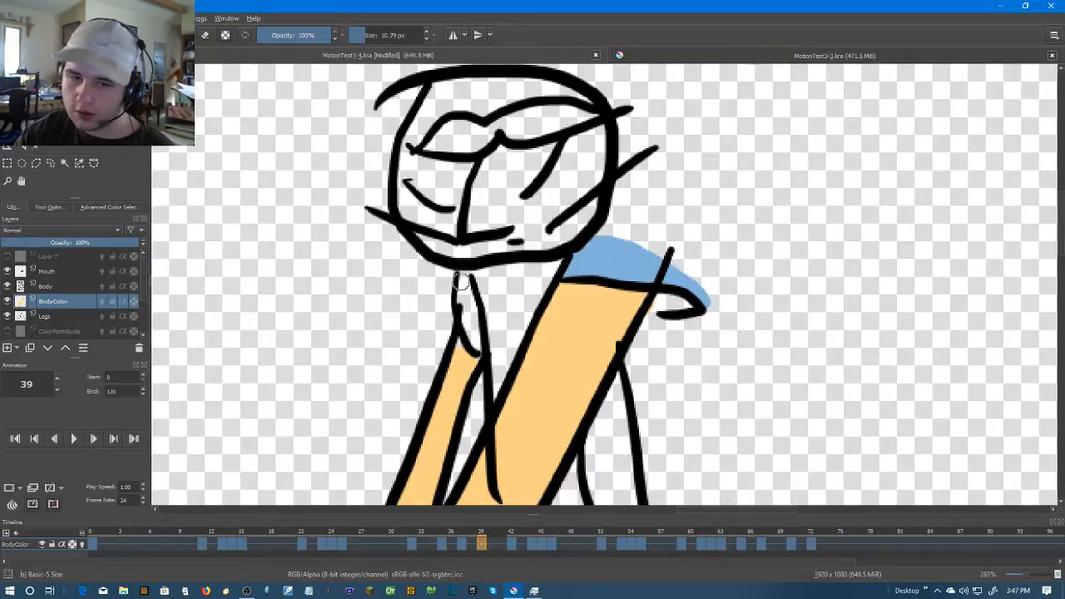
# Paint the narrow sleeve on the thinner arm light blue on frame 39 and tidy where it meets the skin
pyautogui.moveTo(467, 291)
pyautogui.mouseDown()
pyautogui.moveTo(475, 337)
pyautogui.moveTo(460, 277)
pyautogui.moveTo(532, 288)
pyautogui.moveTo(534, 304)
pyautogui.mouseUp()
pyautogui.scroll(1, 533, 288)
pyautogui.hotkey('ctrl', 'z')
pyautogui.moveTo(534, 228)
pyautogui.mouseDown()
pyautogui.moveTo(567, 331)
pyautogui.moveTo(544, 291)
pyautogui.moveTo(547, 261)
pyautogui.moveTo(557, 281)
pyautogui.moveTo(542, 239)
pyautogui.mouseUp()
pyautogui.moveTo(542, 320); pyautogui.dragTo(555, 281)
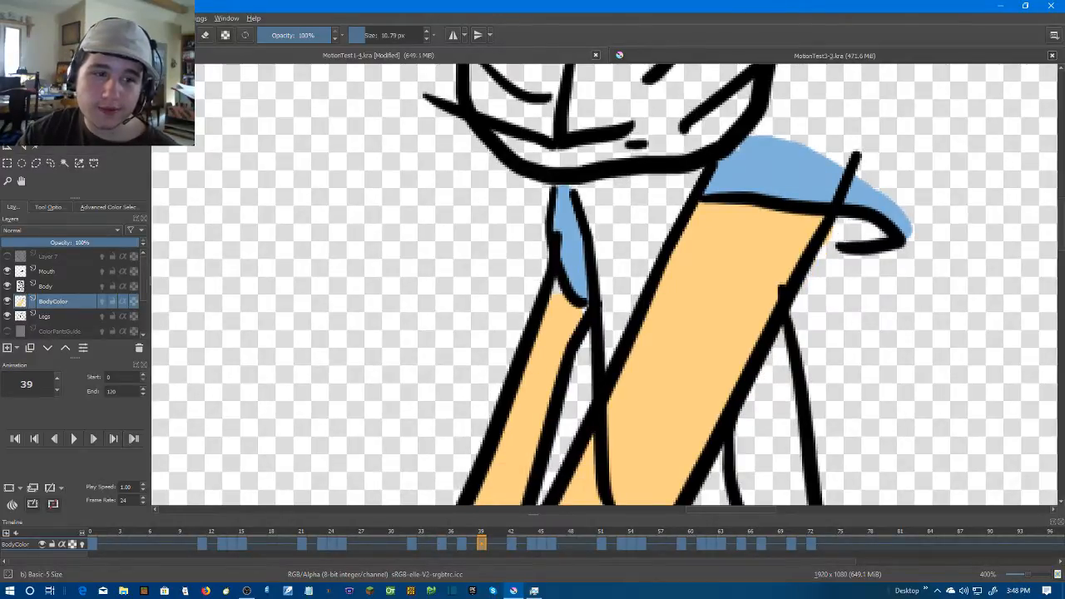
pyautogui.press('p')
pyautogui.scroll(1, 562, 331)
pyautogui.press('b')
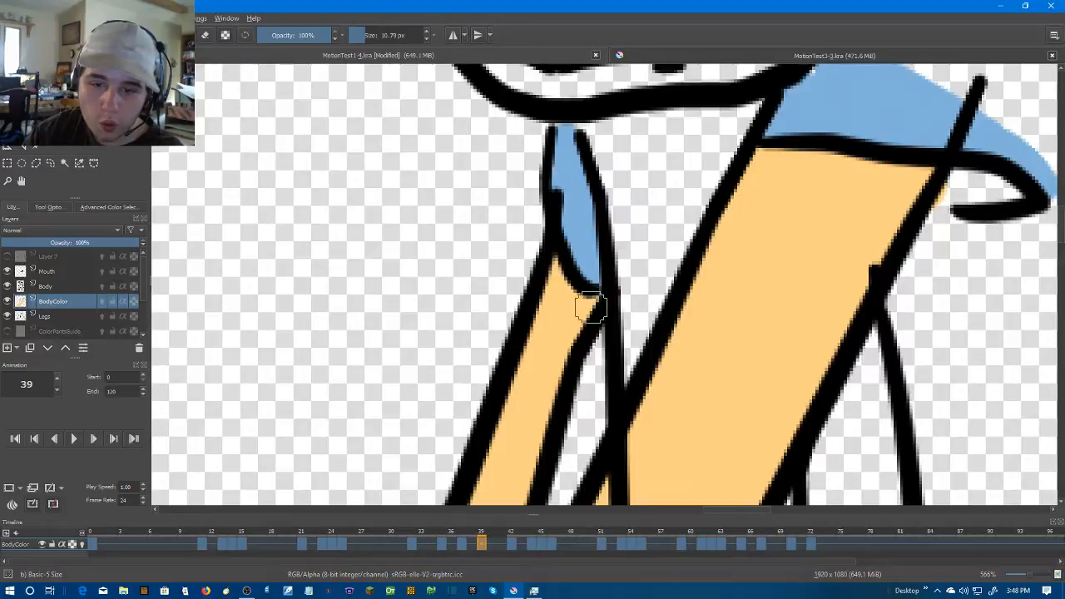
pyautogui.scroll(-4, 666, 309)
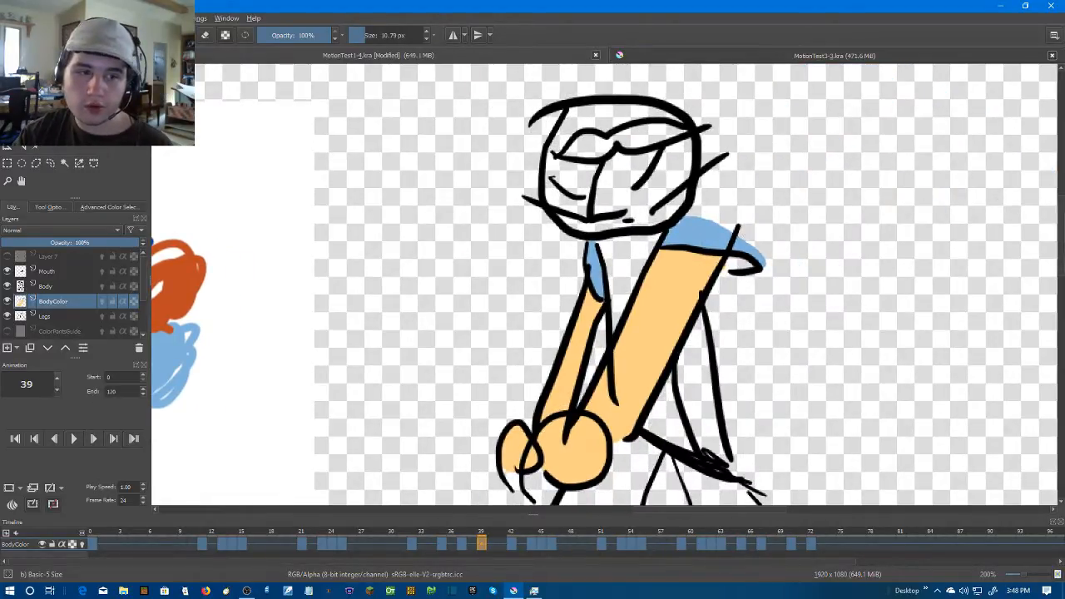
# Resample the light blue, advance to frame 42, and paint the large sleeve between the jaw and the thicker arm
pyautogui.press('p')
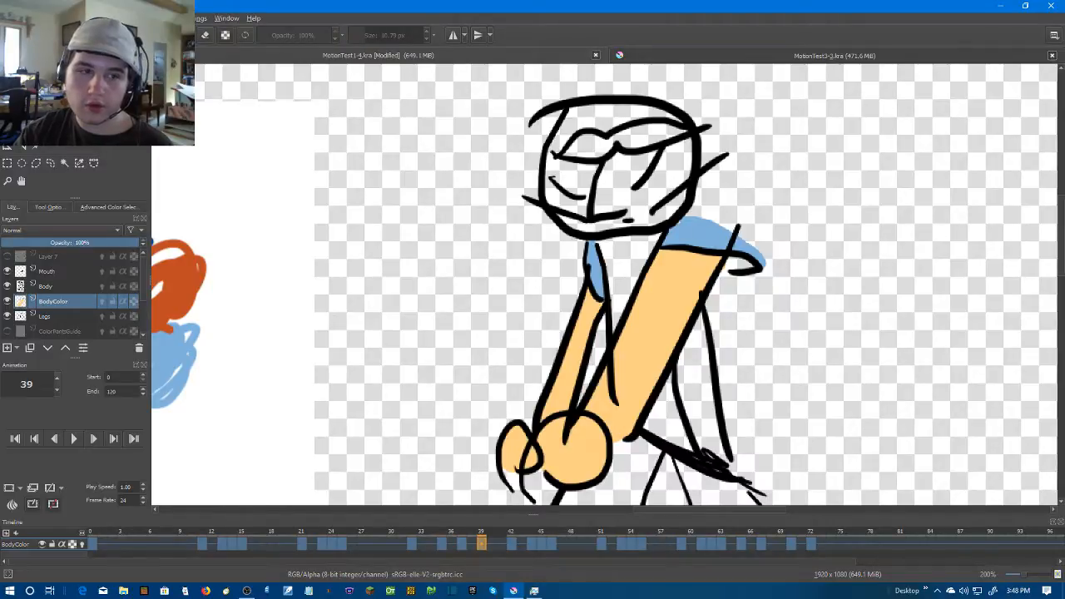
pyautogui.press('b')
pyautogui.scroll(3, 610, 249)
pyautogui.moveTo(767, 229); pyautogui.dragTo(611, 312)
pyautogui.scroll(-1, 668, 262)
pyautogui.scroll(-3, 671, 260)
pyautogui.press('Right')
pyautogui.press('Right')
pyautogui.press('Right')
pyautogui.scroll(3, 664, 260)
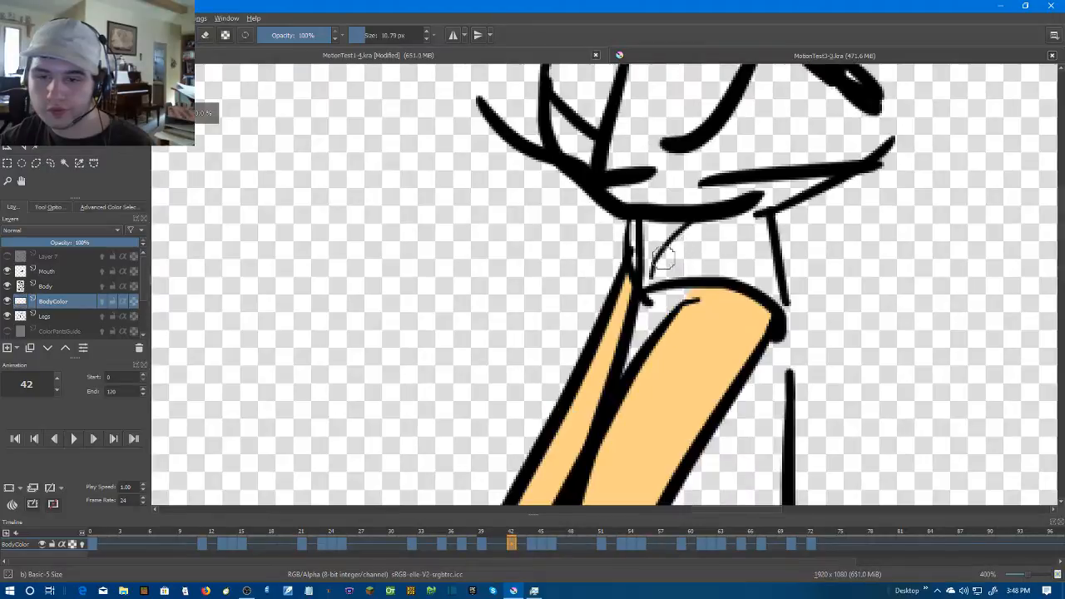
pyautogui.scroll(2, 665, 256)
pyautogui.moveTo(697, 233)
pyautogui.mouseDown()
pyautogui.moveTo(614, 283)
pyautogui.moveTo(598, 311)
pyautogui.moveTo(607, 323)
pyautogui.moveTo(757, 336)
pyautogui.moveTo(819, 359)
pyautogui.moveTo(823, 374)
pyautogui.moveTo(782, 227)
pyautogui.moveTo(698, 238)
pyautogui.moveTo(755, 232)
pyautogui.moveTo(644, 272)
pyautogui.moveTo(655, 293)
pyautogui.moveTo(780, 292)
pyautogui.moveTo(739, 280)
pyautogui.moveTo(773, 278)
pyautogui.mouseUp()
# Reduce the brush size to 5.79 px and paint the thin sleeve sliver on the other arm light blue on frame 42
pyautogui.click(426, 39)
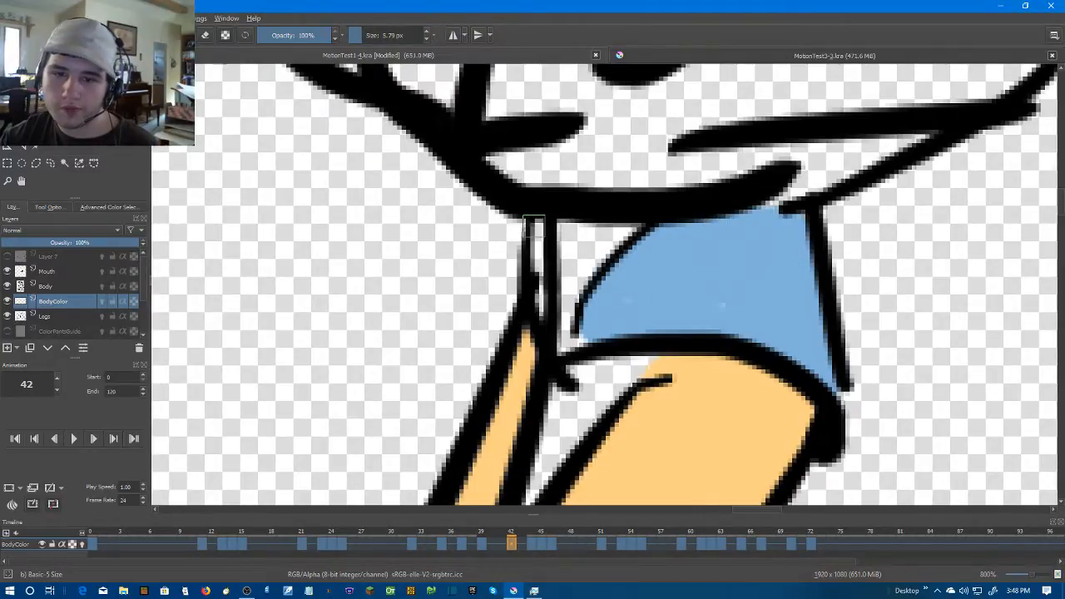
pyautogui.moveTo(535, 223); pyautogui.dragTo(538, 308)
pyautogui.scroll(-3, 620, 237)
pyautogui.press('Right')
pyautogui.press('Right')
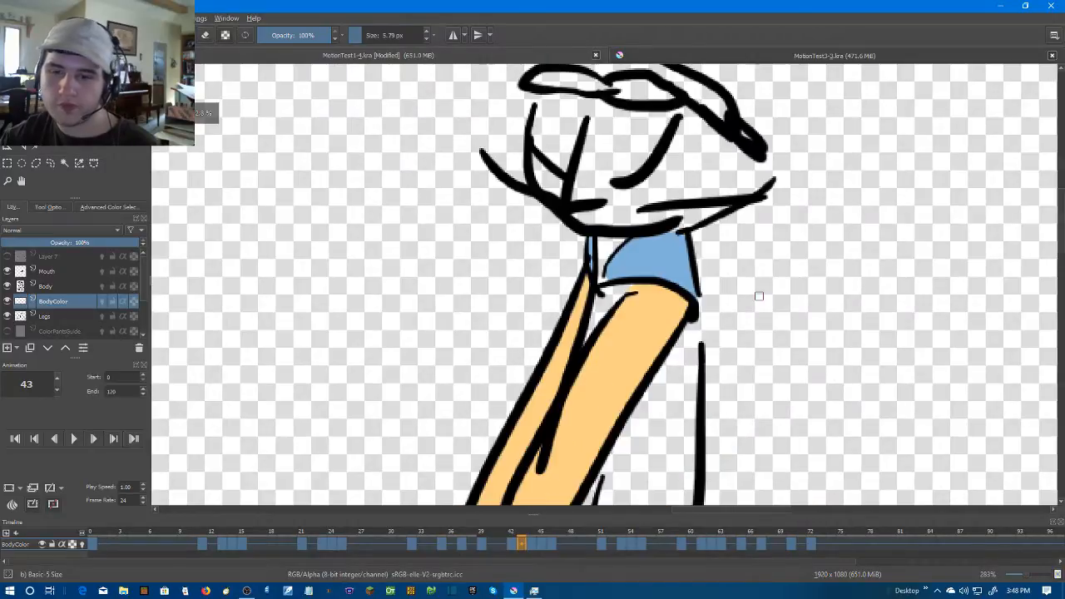
pyautogui.scroll(-4, 722, 226)
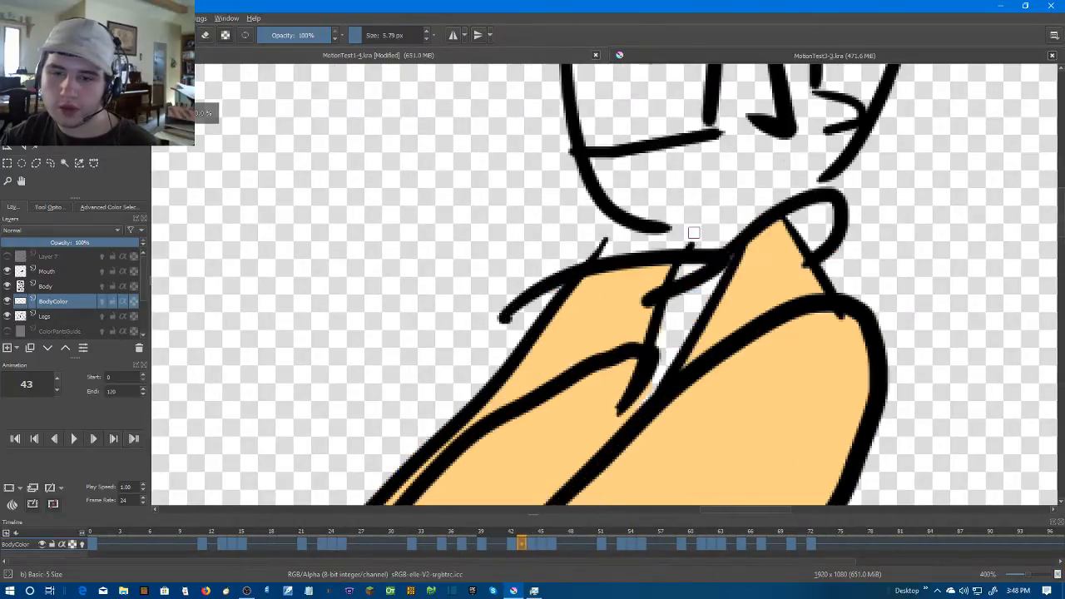
# Go back to frame 39, sampling dark blue from the previous drawing, and paint the inside of the flared sleeve's pointed tip
pyautogui.press('Left')
pyautogui.press('Left')
pyautogui.press('Left')
pyautogui.press('Left')
pyautogui.press('Left')
pyautogui.press('Left')
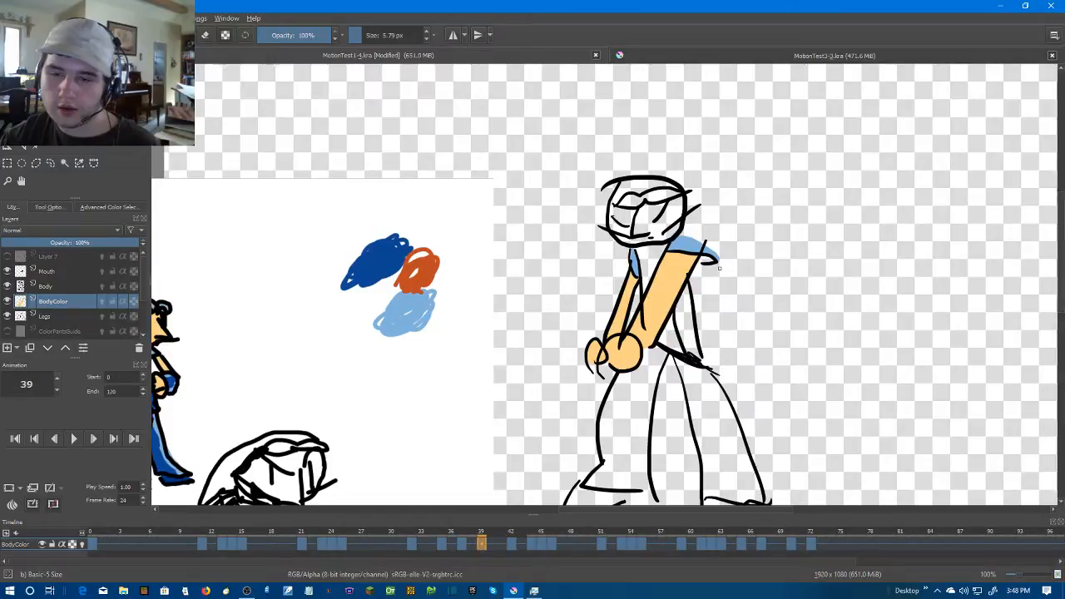
pyautogui.scroll(2, 682, 212)
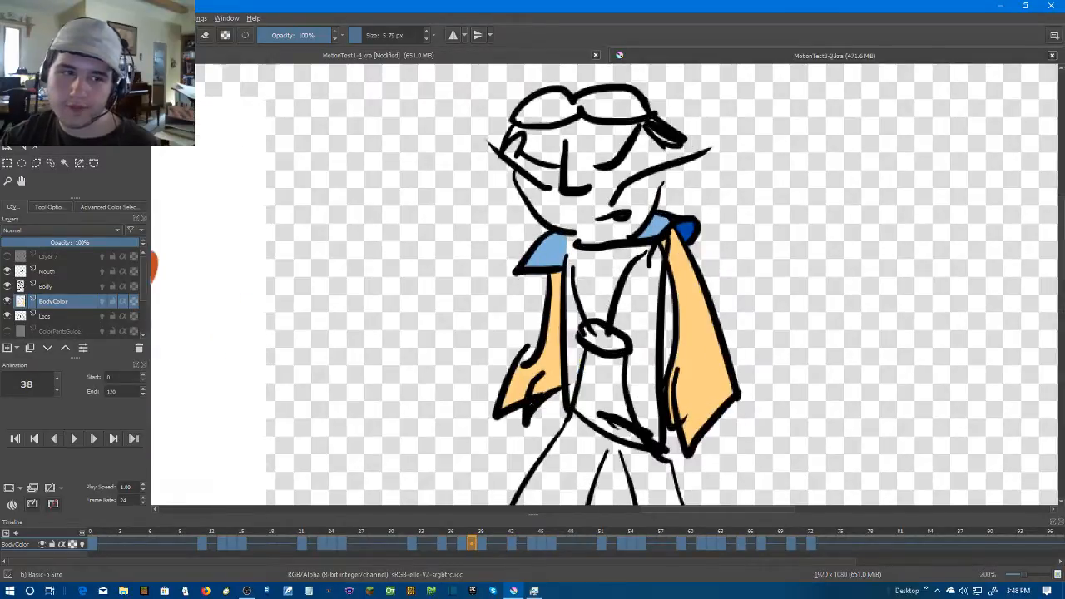
pyautogui.press('Right')
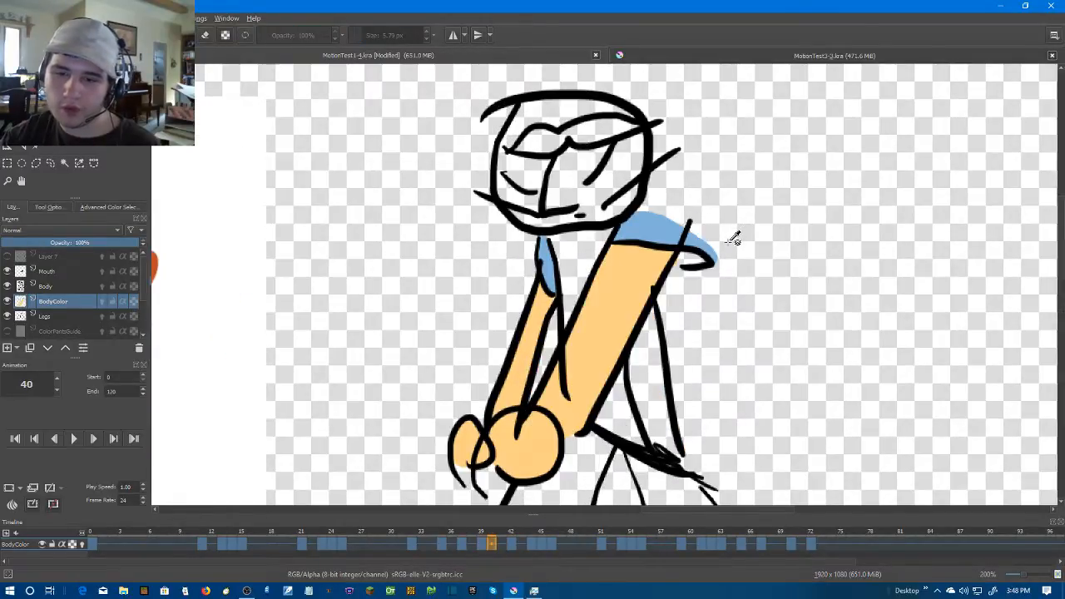
pyautogui.press('Right')
pyautogui.scroll(2, 703, 249)
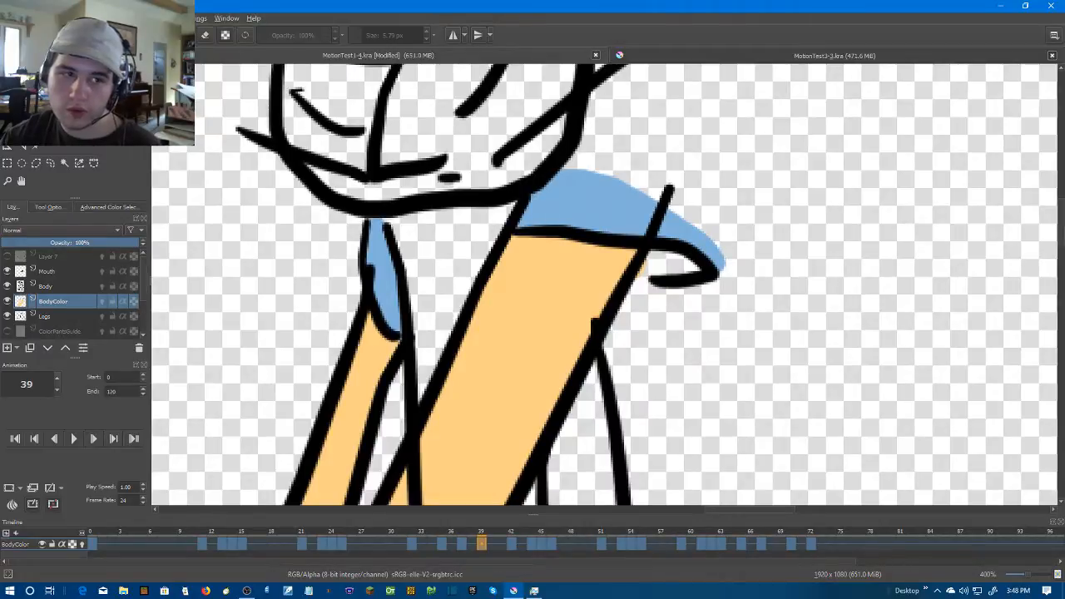
pyautogui.moveTo(692, 263); pyautogui.dragTo(654, 258)
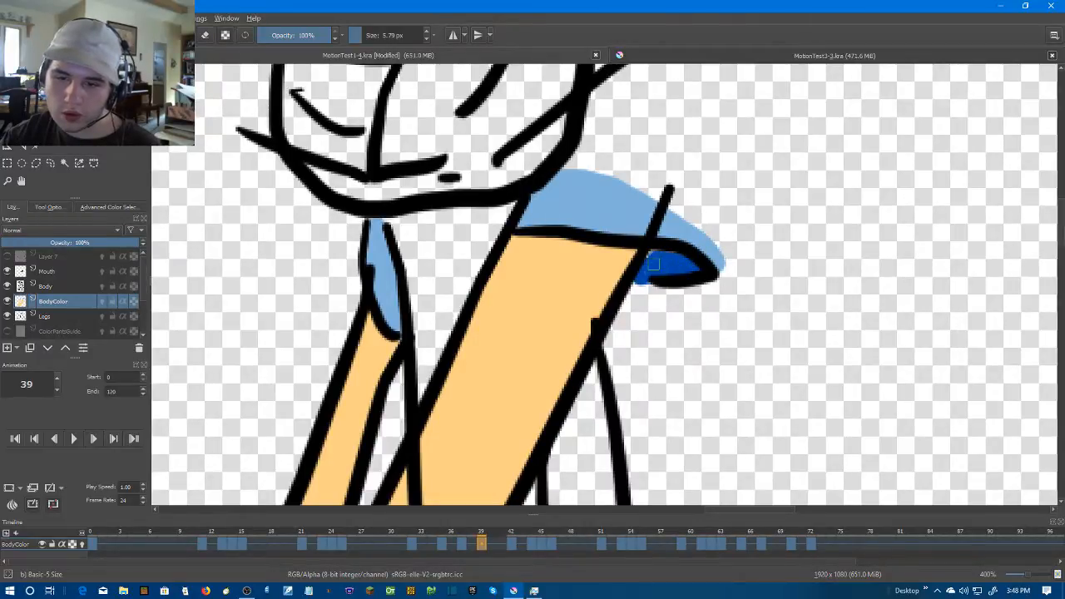
# Advance to frame 42 and paint the small sleeve opening under the light blue sleeve dark blue
pyautogui.press('Right')
pyautogui.press('Right')
pyautogui.press('Right')
pyautogui.press('Right')
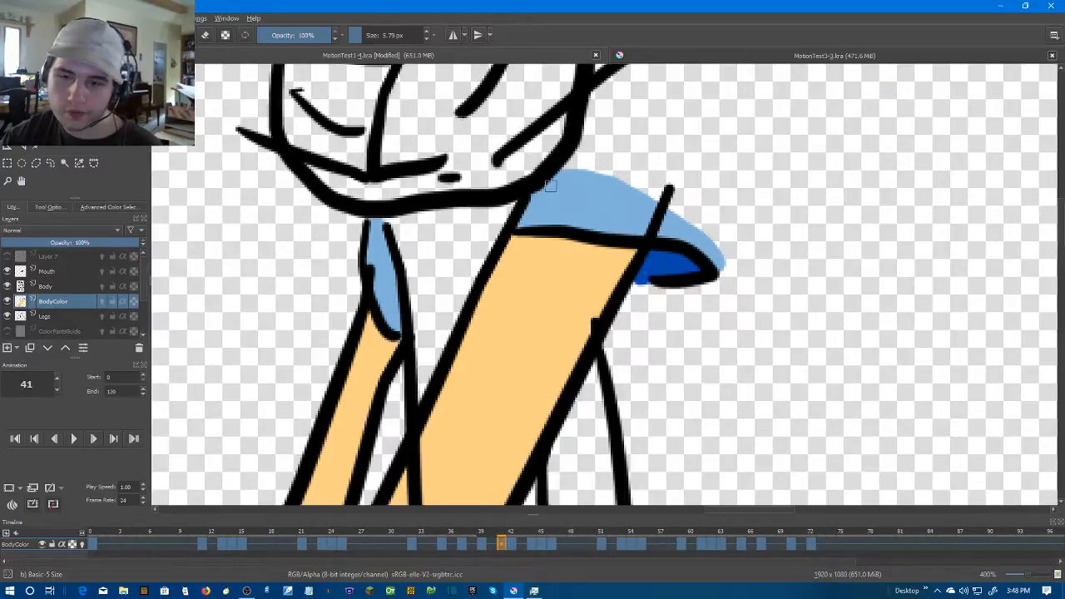
pyautogui.press('Left')
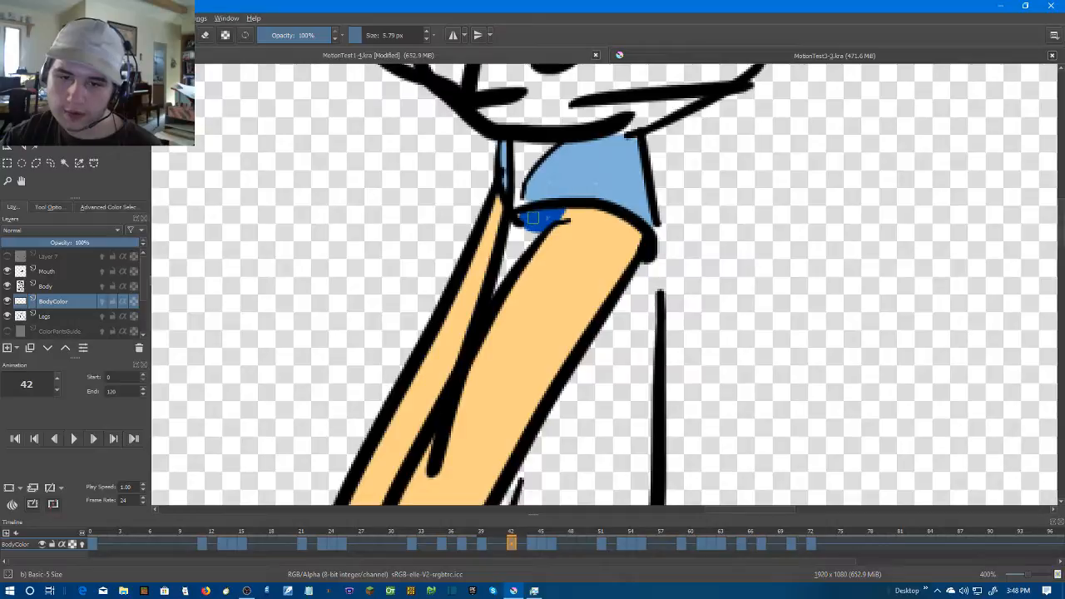
pyautogui.scroll(-4, 666, 226)
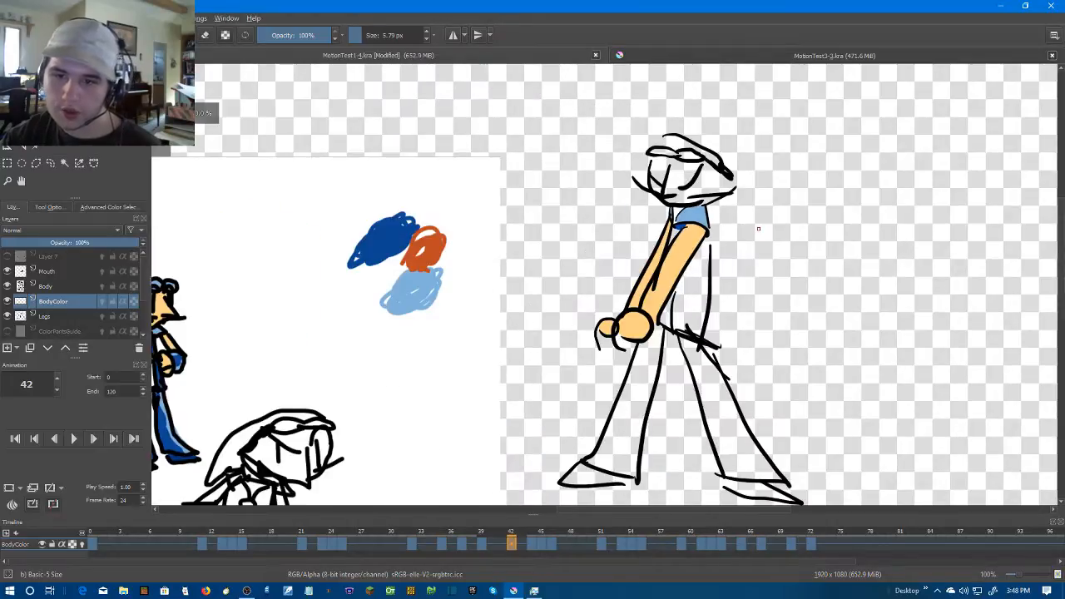
# Advance to frame 44, set the brush size to 10.79 px, and paint the rounded sleeve fold beside the jaw dark blue
pyautogui.press('Right')
pyautogui.press('Right')
pyautogui.scroll(4, 724, 185)
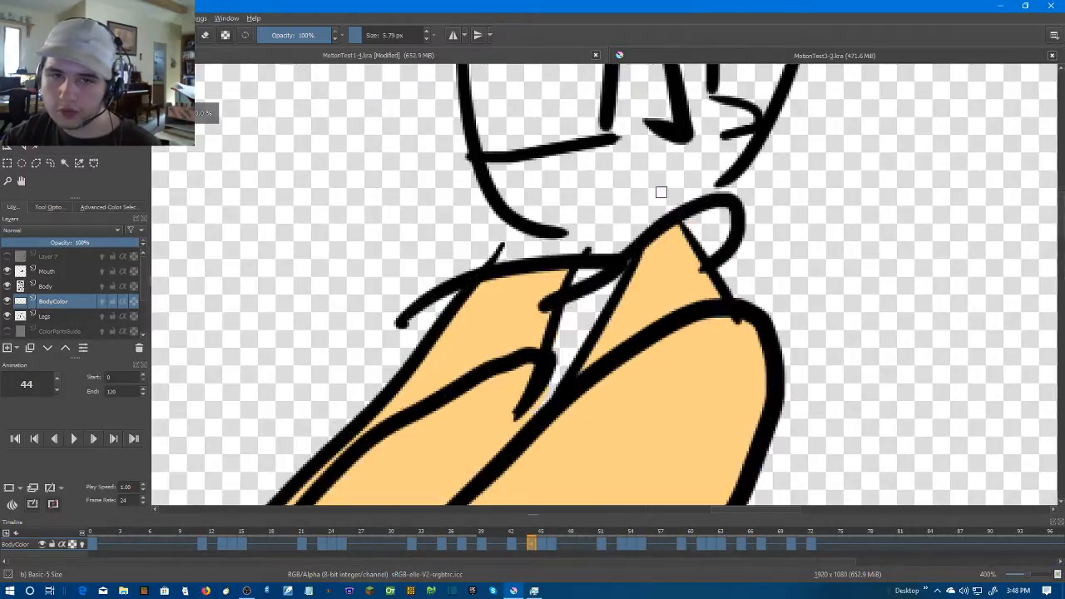
pyautogui.click(428, 30)
pyautogui.moveTo(692, 218)
pyautogui.mouseDown()
pyautogui.moveTo(710, 244)
pyautogui.moveTo(724, 218)
pyautogui.mouseUp()
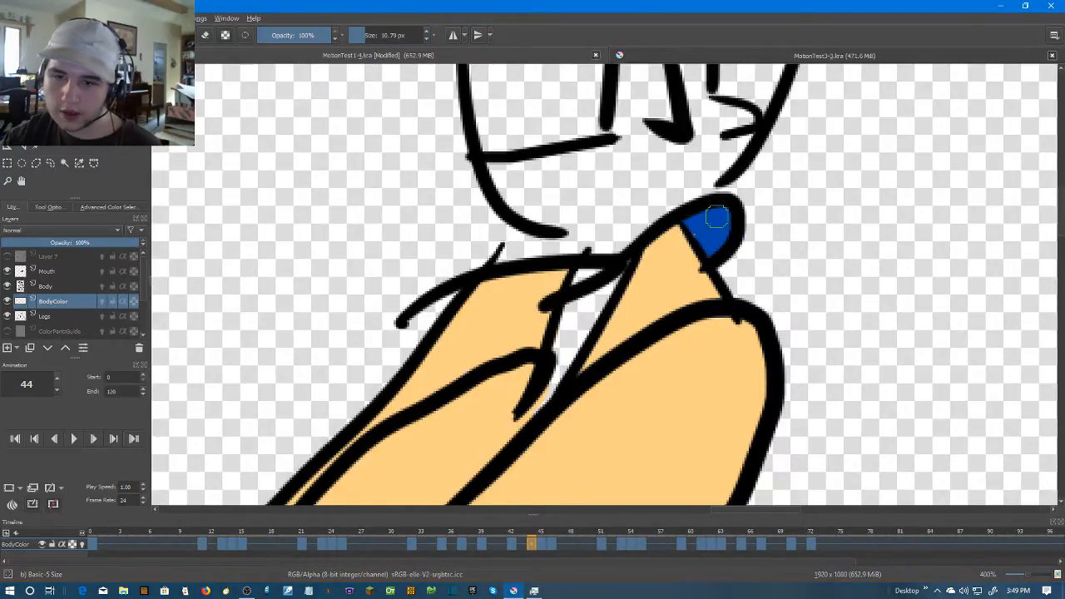
pyautogui.scroll(3, 755, 218)
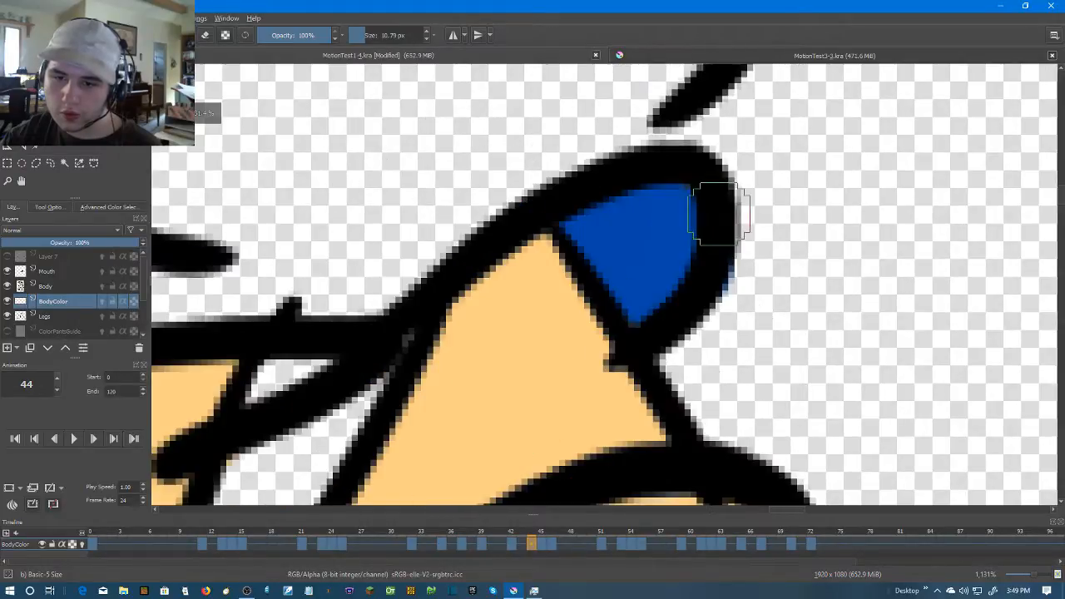
pyautogui.moveTo(633, 195); pyautogui.dragTo(780, 145)
pyautogui.scroll(-2, 780, 145)
pyautogui.moveTo(700, 166); pyautogui.dragTo(727, 158)
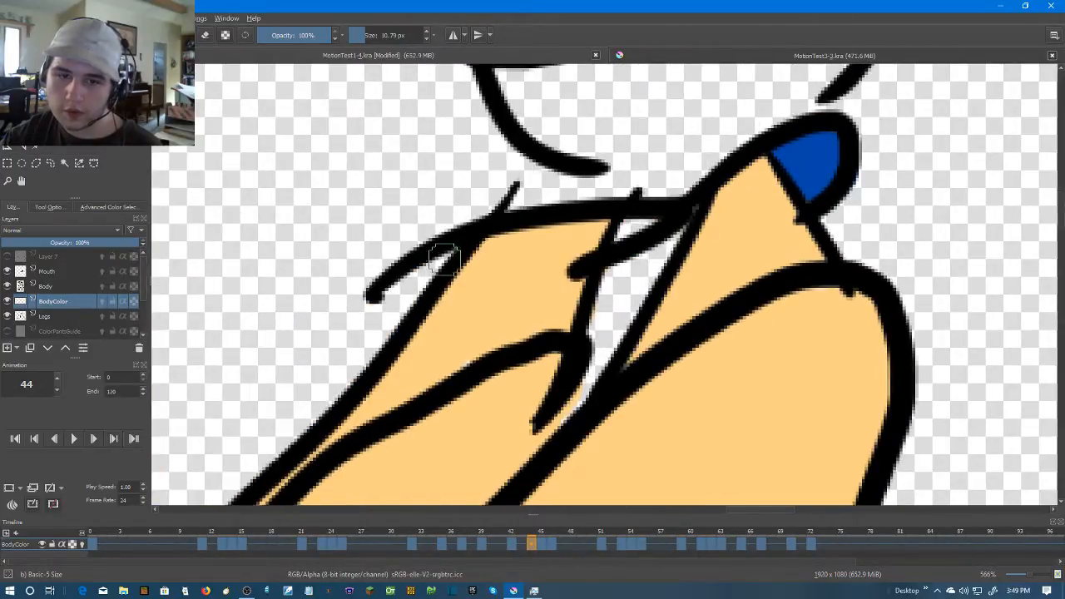
# Paint the sleeve's outer pointed tip and the small opening between the arms dark blue on frame 44
pyautogui.moveTo(456, 250)
pyautogui.mouseDown()
pyautogui.moveTo(390, 289)
pyautogui.moveTo(416, 261)
pyautogui.moveTo(464, 241)
pyautogui.mouseUp()
pyautogui.moveTo(652, 243)
pyautogui.mouseDown()
pyautogui.moveTo(637, 225)
pyautogui.moveTo(627, 236)
pyautogui.mouseUp()
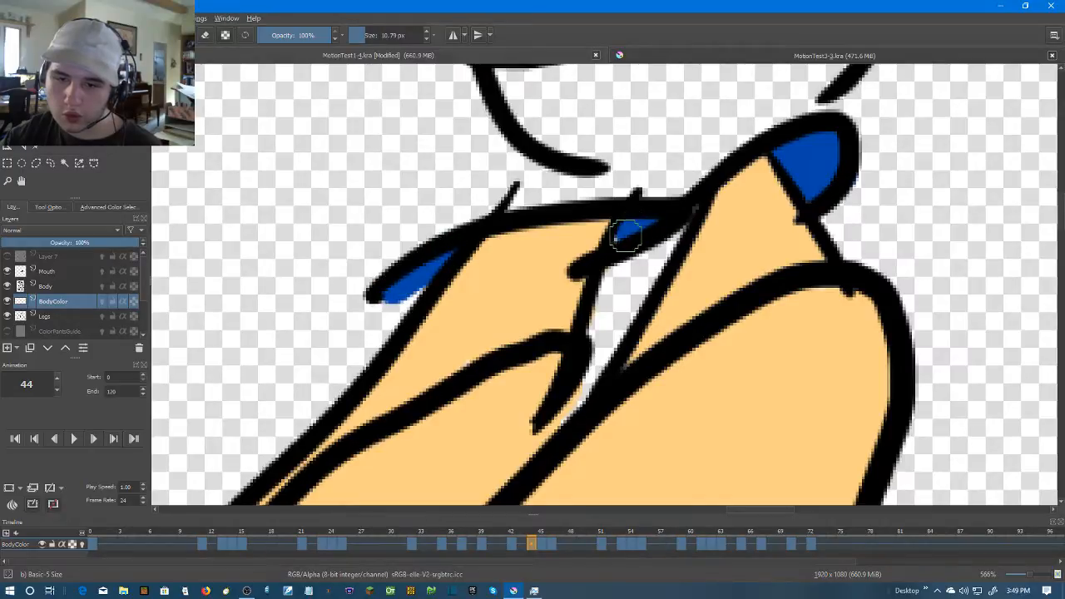
pyautogui.moveTo(540, 218); pyautogui.dragTo(617, 213)
pyautogui.scroll(1, 516, 264)
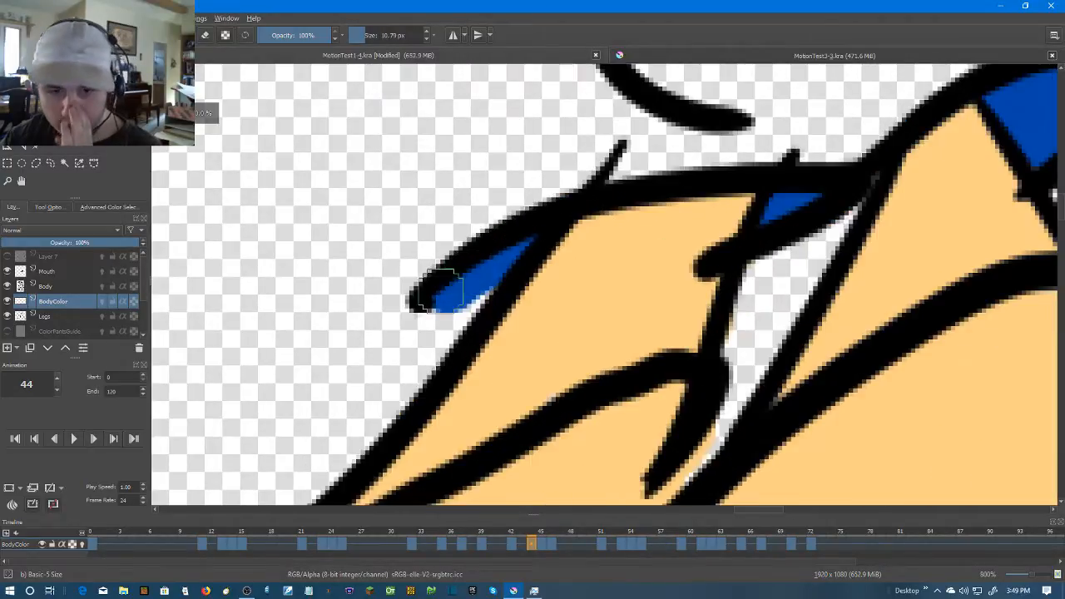
pyautogui.moveTo(486, 278); pyautogui.dragTo(428, 299)
pyautogui.rightClick(602, 292)
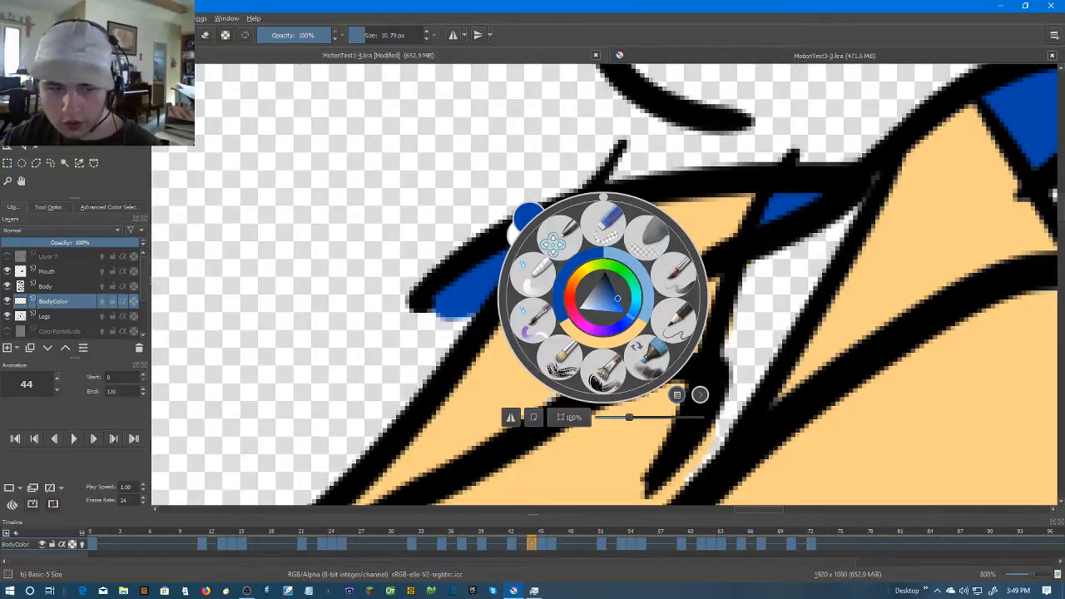
pyautogui.click(720, 206)
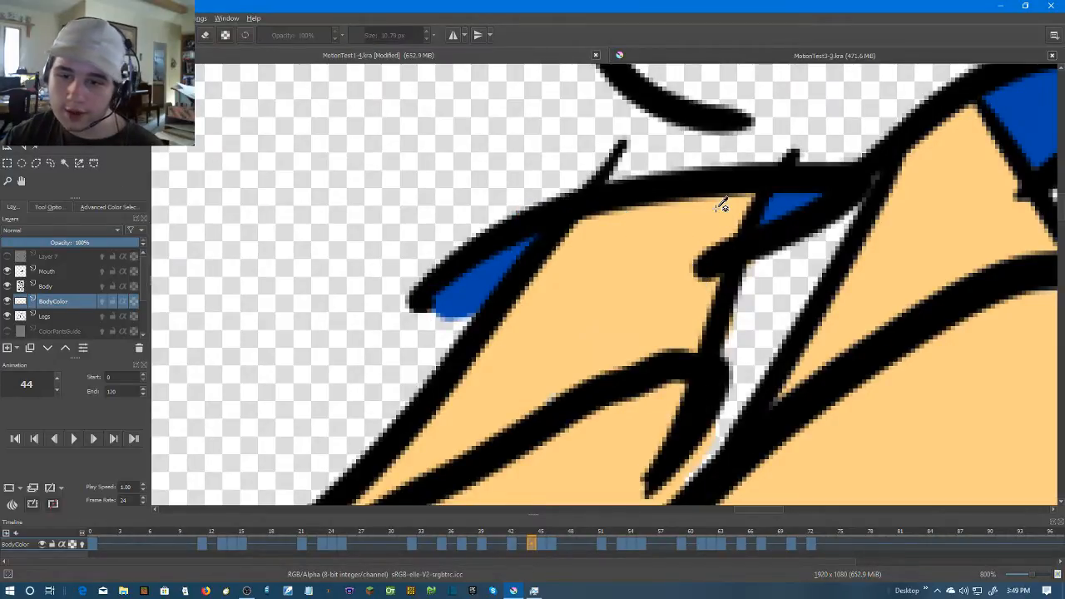
pyautogui.moveTo(566, 376); pyautogui.dragTo(509, 401)
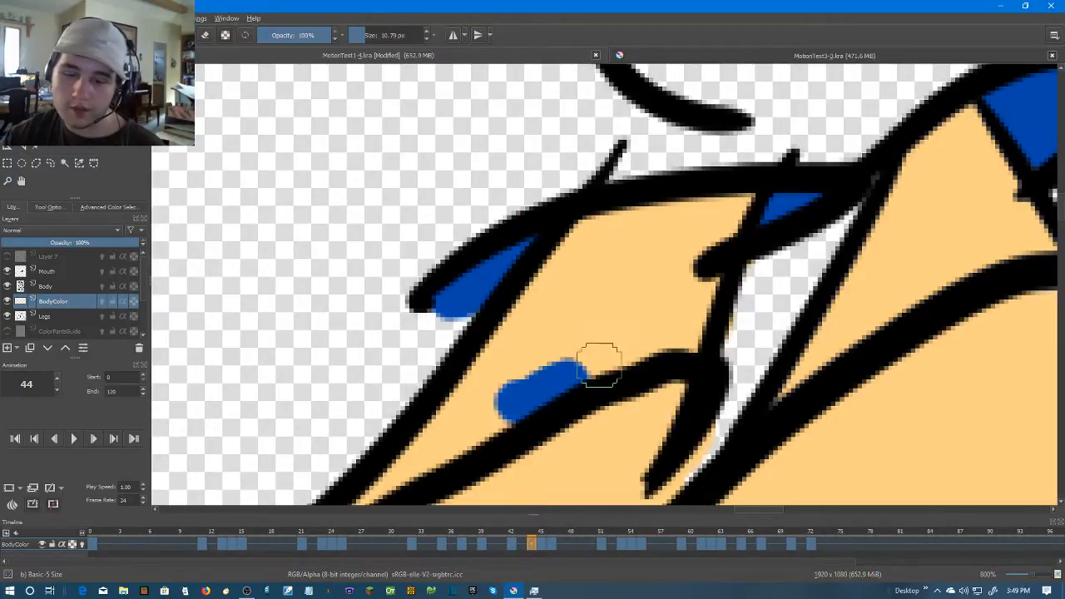
pyautogui.hotkey('ctrl', 'z')
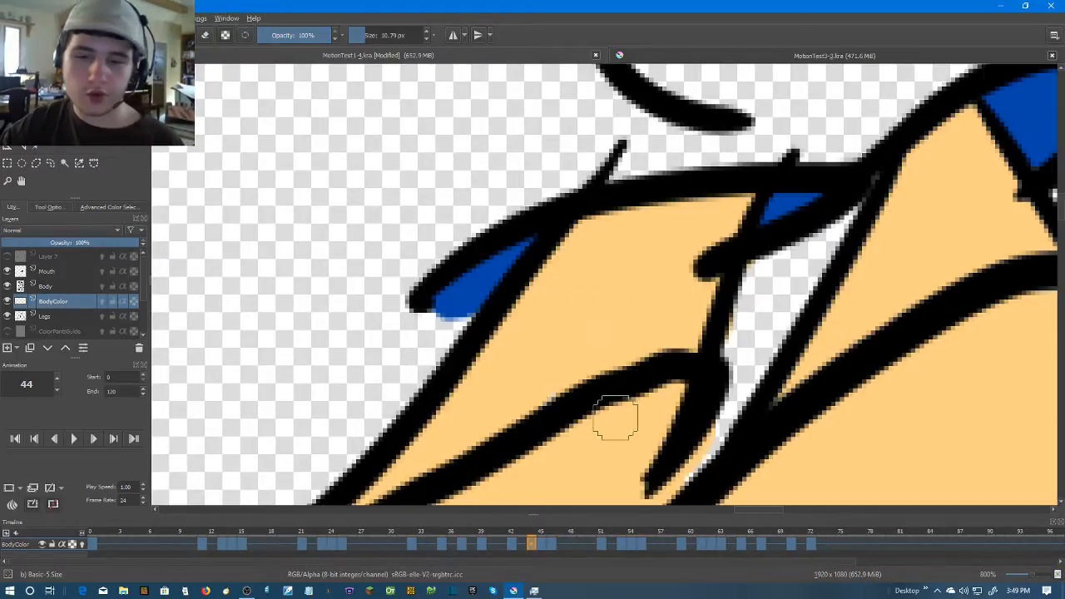
# Sample light blue from frame 42's sleeve and paint the strip along the sleeves' upper outline under the chin on frame 44
pyautogui.scroll(-4, 641, 356)
pyautogui.moveTo(760, 342)
pyautogui.mouseDown()
pyautogui.moveTo(688, 271)
pyautogui.moveTo(750, 271)
pyautogui.mouseUp()
pyautogui.scroll(1, 687, 271)
pyautogui.click(523, 542)
pyautogui.press('Left')
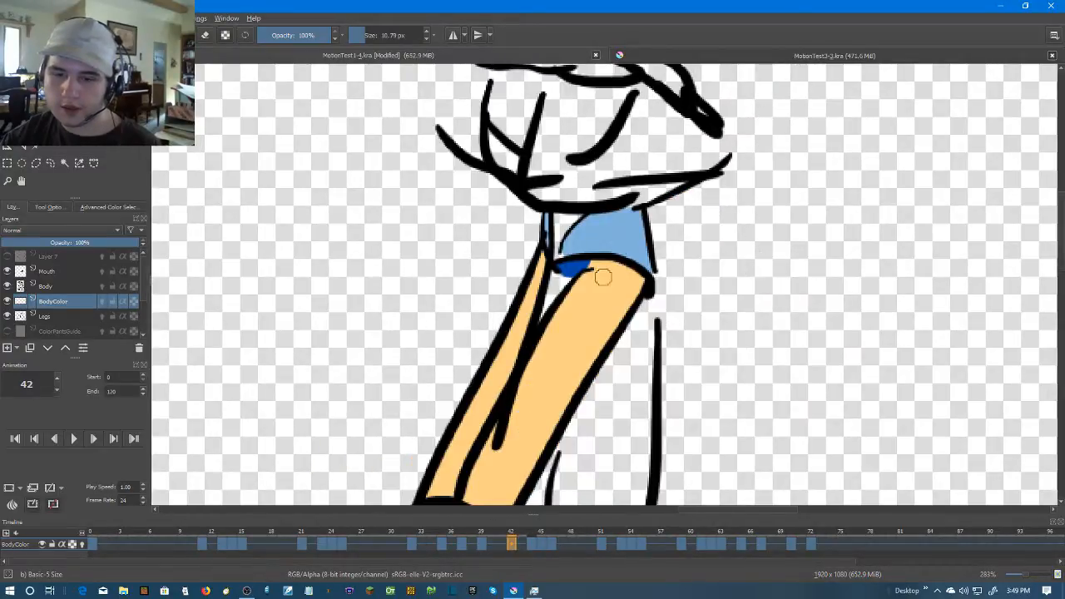
pyautogui.press('Right')
pyautogui.press('Right')
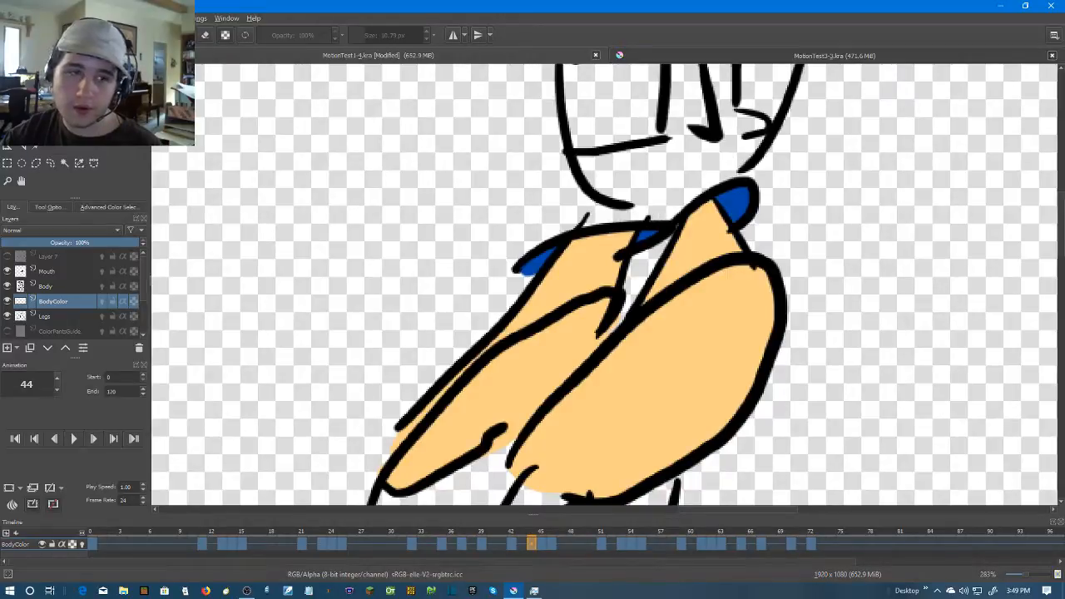
pyautogui.scroll(2, 344, 233)
pyautogui.moveTo(753, 248)
pyautogui.mouseDown()
pyautogui.moveTo(615, 303)
pyautogui.moveTo(761, 244)
pyautogui.moveTo(849, 244)
pyautogui.moveTo(675, 274)
pyautogui.mouseUp()
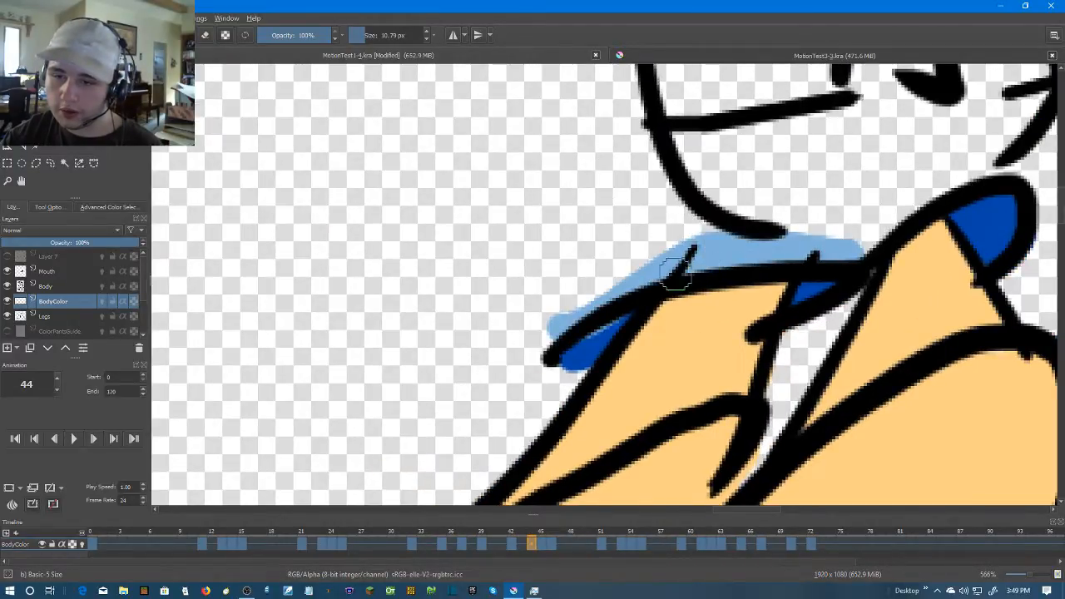
pyautogui.moveTo(856, 241)
pyautogui.mouseDown()
pyautogui.moveTo(919, 201)
pyautogui.moveTo(1000, 177)
pyautogui.moveTo(879, 223)
pyautogui.moveTo(840, 251)
pyautogui.mouseUp()
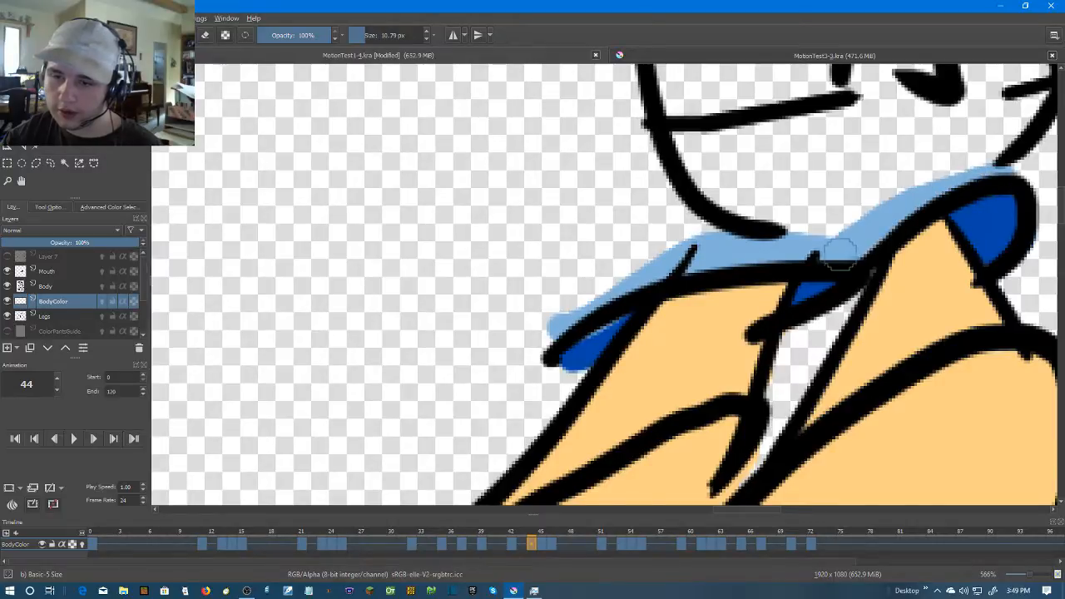
pyautogui.scroll(-5, 827, 382)
pyautogui.scroll(1, 827, 382)
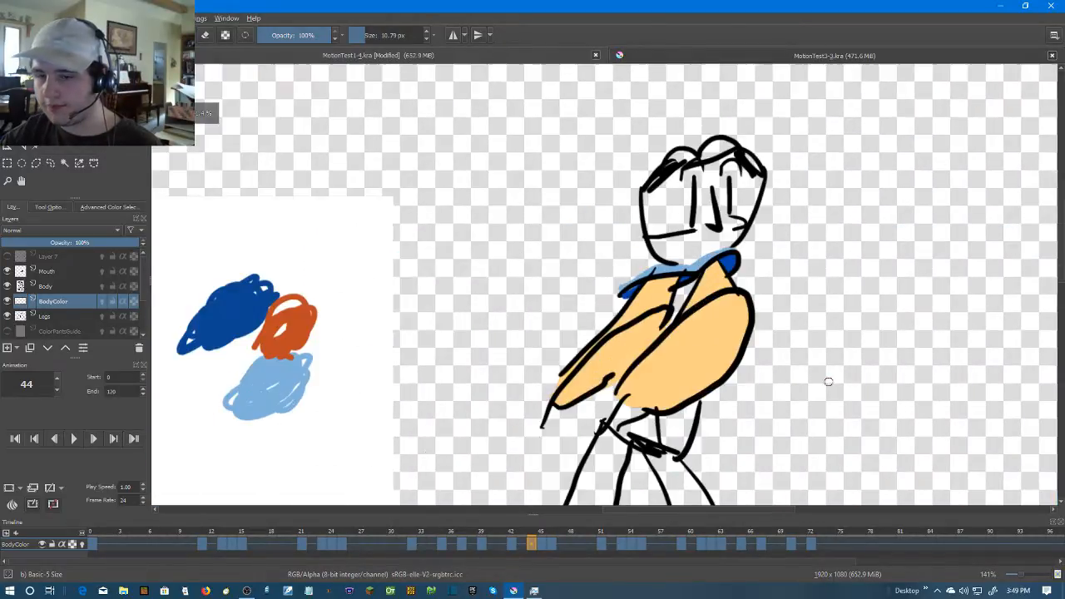
# Advance to frame 45 and paint the small triangular sleeve and the gap beneath the raised forearm light blue
pyautogui.press('Right')
pyautogui.press('Left')
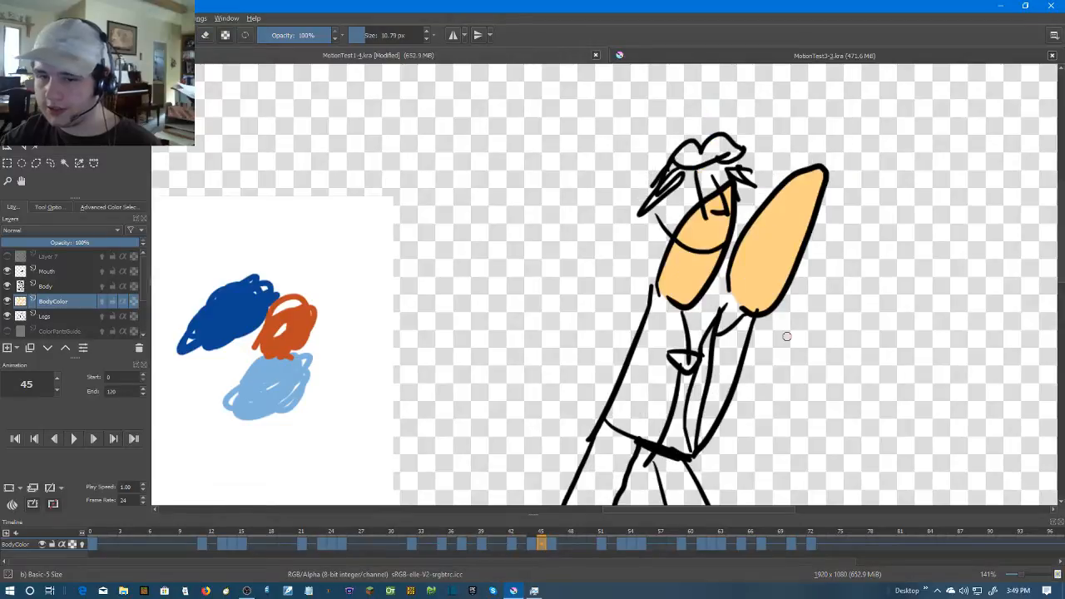
pyautogui.press('Right')
pyautogui.press('Left')
pyautogui.press('Left')
pyautogui.scroll(2, 728, 304)
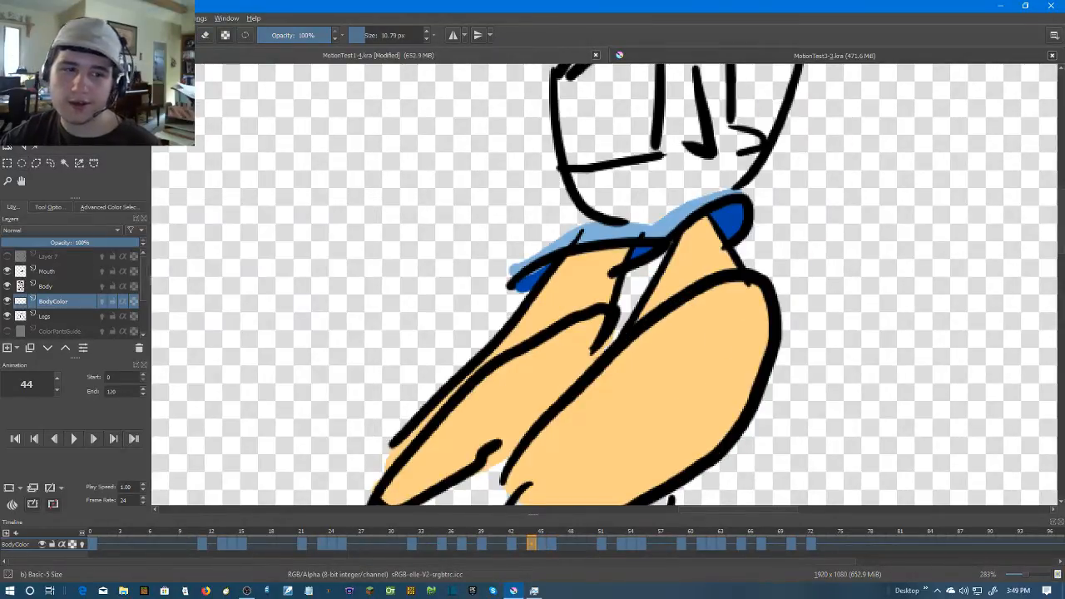
pyautogui.click(21, 135)
pyautogui.press('Right')
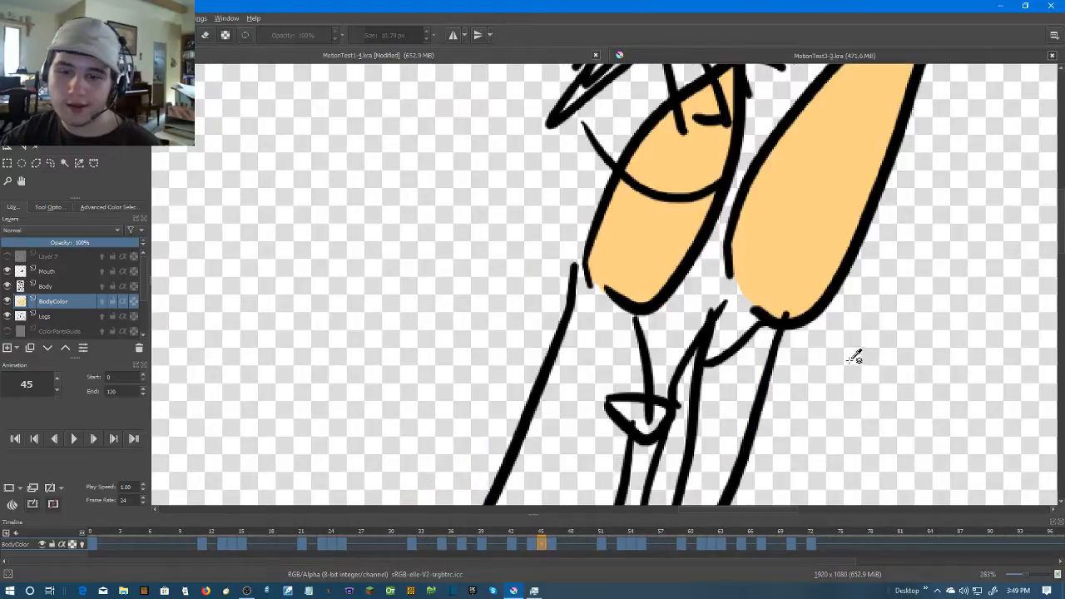
pyautogui.scroll(-2, 830, 339)
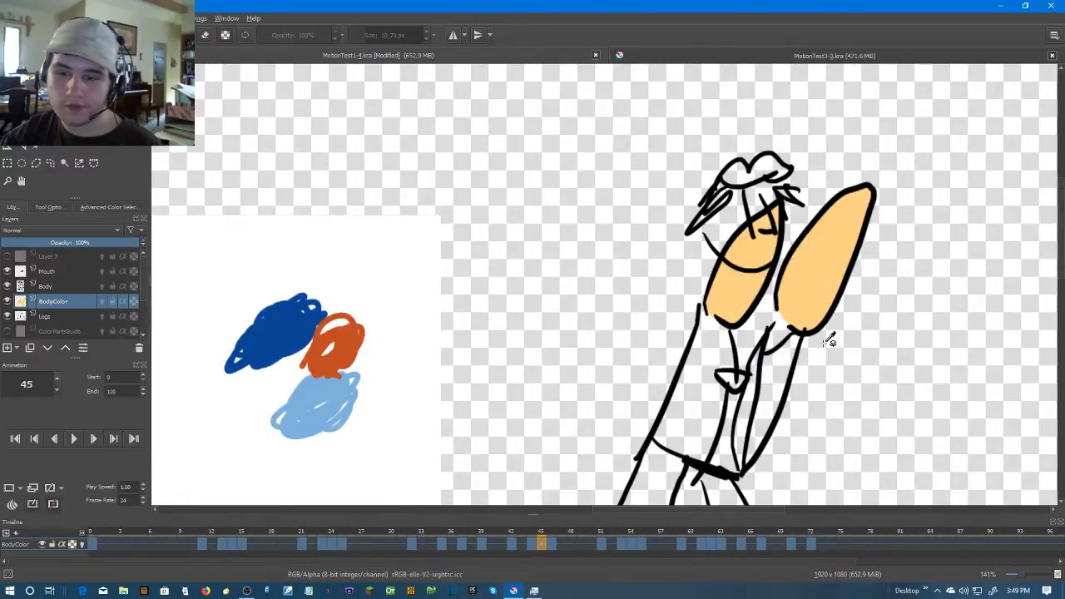
pyautogui.moveTo(829, 340)
pyautogui.mouseDown()
pyautogui.moveTo(779, 337)
pyautogui.moveTo(725, 301)
pyautogui.mouseUp()
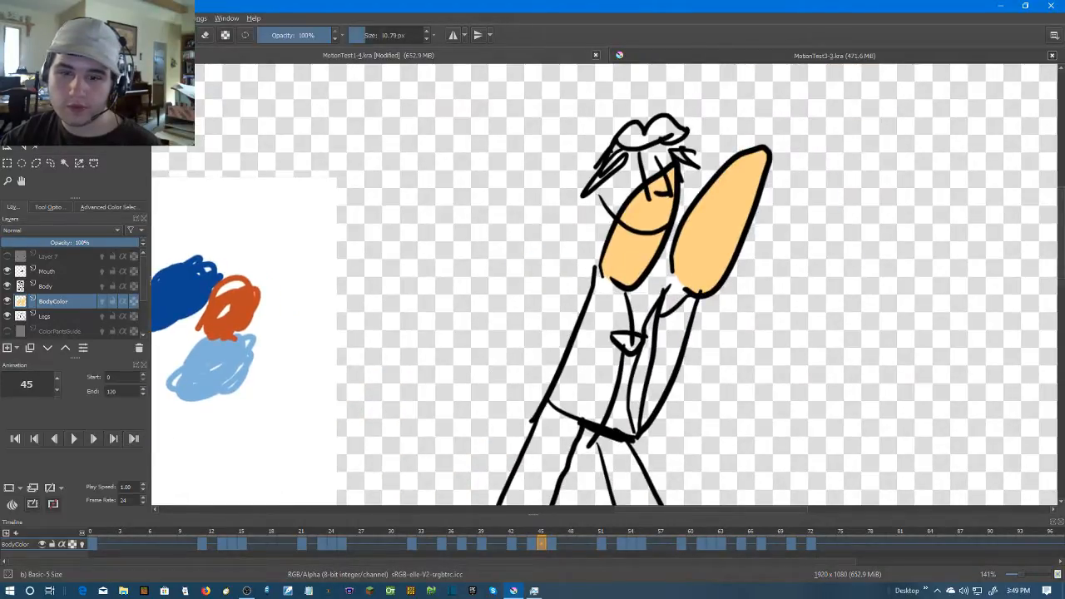
pyautogui.scroll(6, 677, 304)
pyautogui.moveTo(751, 243)
pyautogui.mouseDown()
pyautogui.moveTo(708, 263)
pyautogui.moveTo(654, 316)
pyautogui.moveTo(709, 285)
pyautogui.moveTo(740, 250)
pyautogui.moveTo(660, 259)
pyautogui.moveTo(695, 241)
pyautogui.mouseUp()
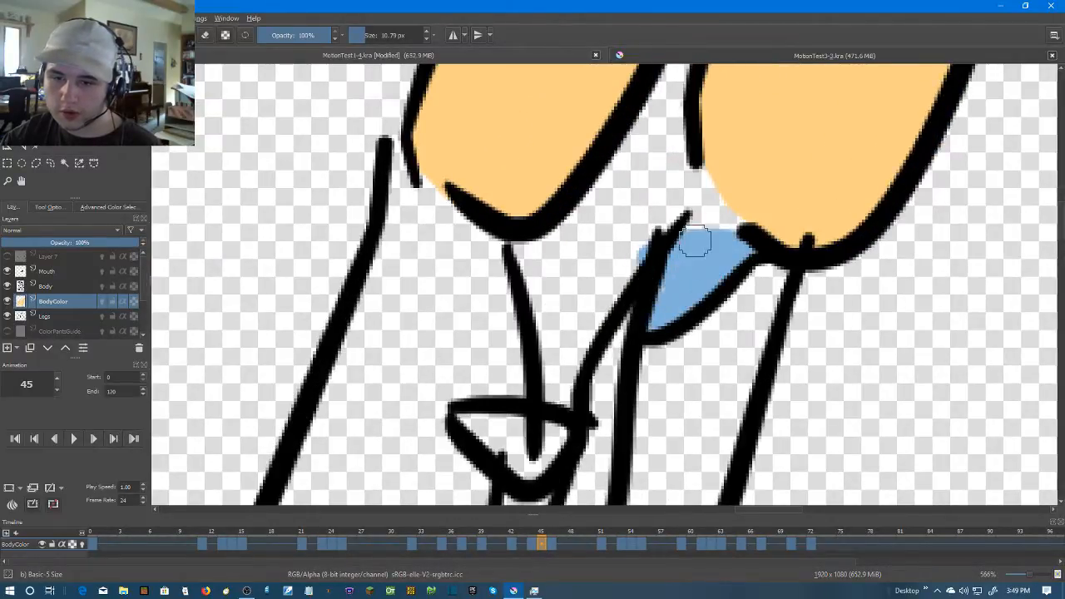
pyautogui.moveTo(690, 185)
pyautogui.mouseDown()
pyautogui.moveTo(733, 231)
pyautogui.moveTo(688, 233)
pyautogui.mouseUp()
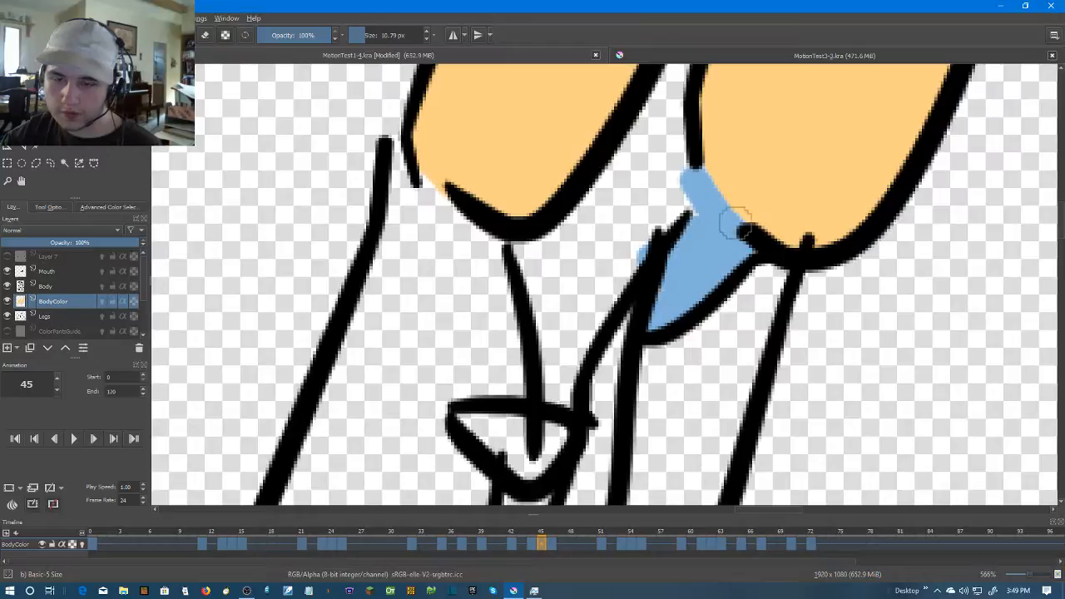
# Paint the thin sleeve edge outside the other arm, near the shoulder line, light blue on frame 45
pyautogui.scroll(-6, 736, 223)
pyautogui.scroll(2, 657, 195)
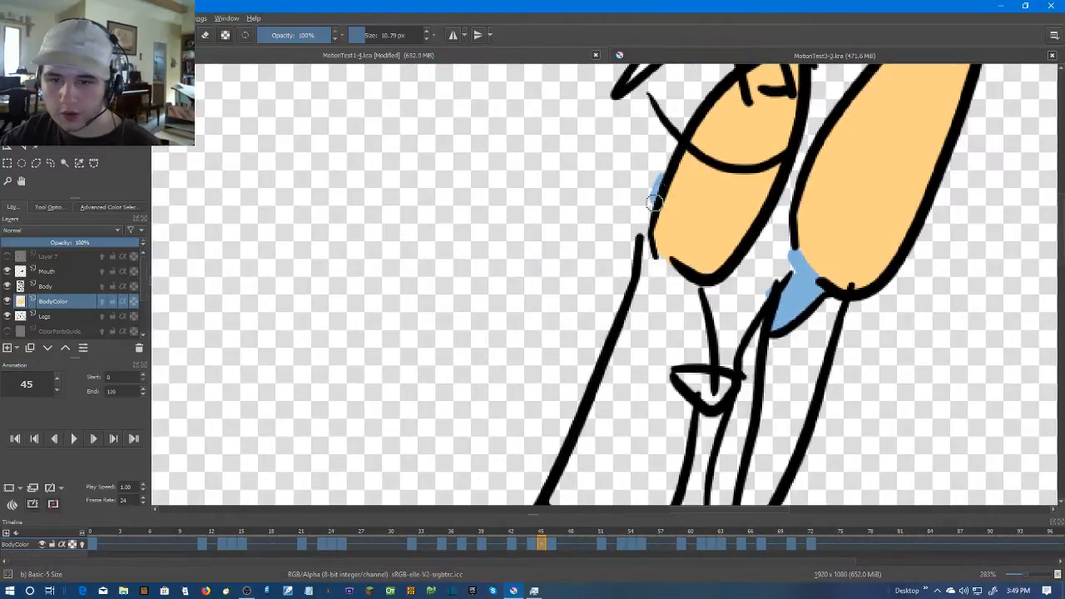
pyautogui.moveTo(640, 230); pyautogui.dragTo(642, 244)
pyautogui.scroll(-2, 732, 238)
# Advance to frame 46 and paint the curved sleeve cuff below the arm crossing the face light blue
pyautogui.press('Right')
pyautogui.scroll(3, 724, 198)
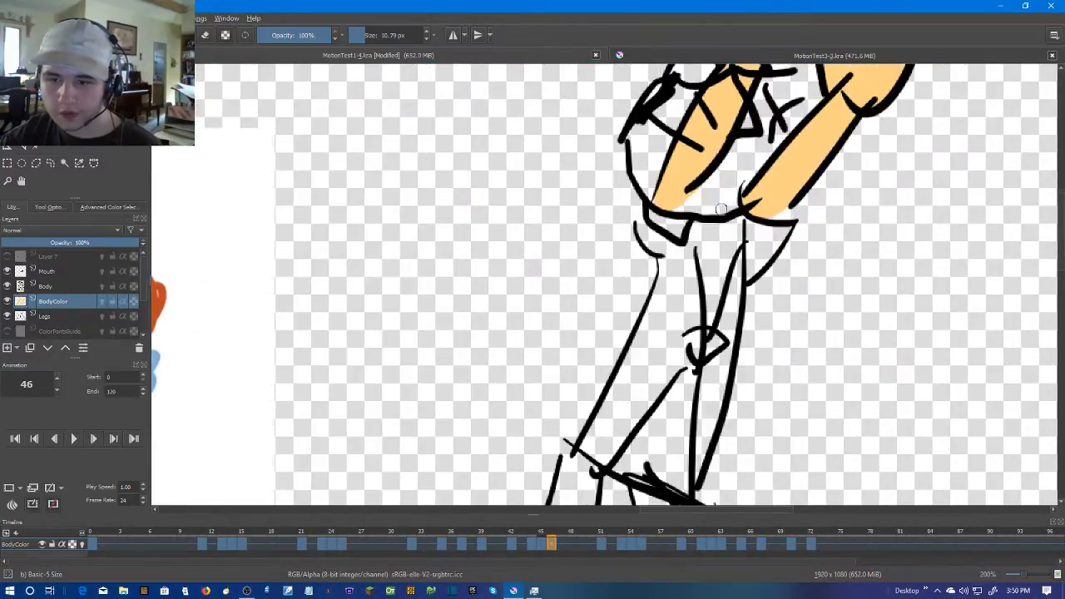
pyautogui.moveTo(545, 236)
pyautogui.mouseDown()
pyautogui.moveTo(571, 285)
pyautogui.moveTo(614, 272)
pyautogui.moveTo(590, 271)
pyautogui.moveTo(557, 257)
pyautogui.mouseUp()
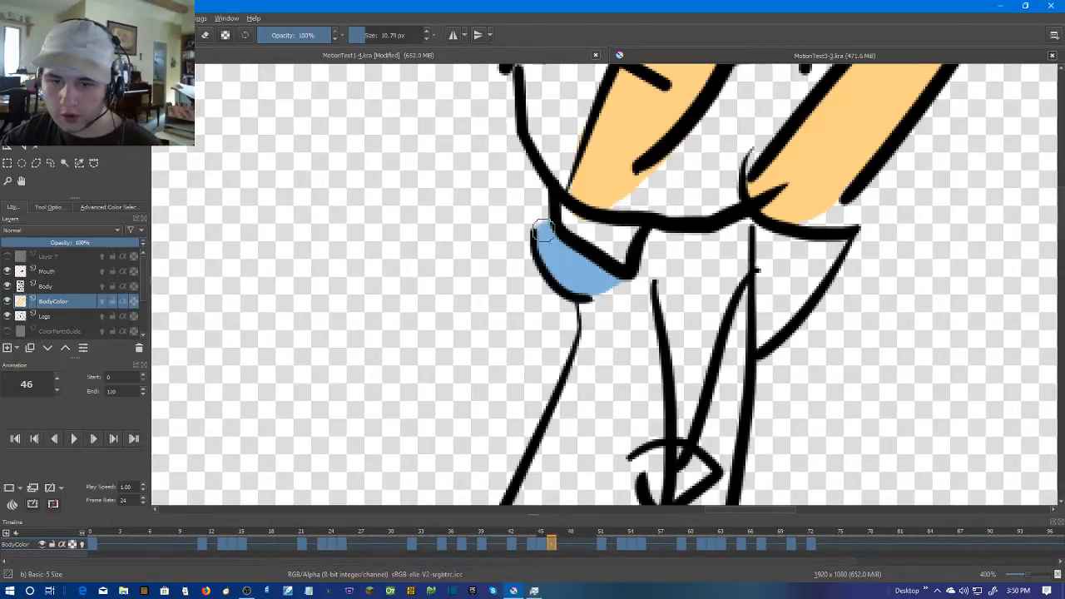
# Fill the triangular sleeve under the outstretched arm with light blue on frame 46 and brush over its unfilled edges
pyautogui.moveTo(760, 237); pyautogui.dragTo(767, 336)
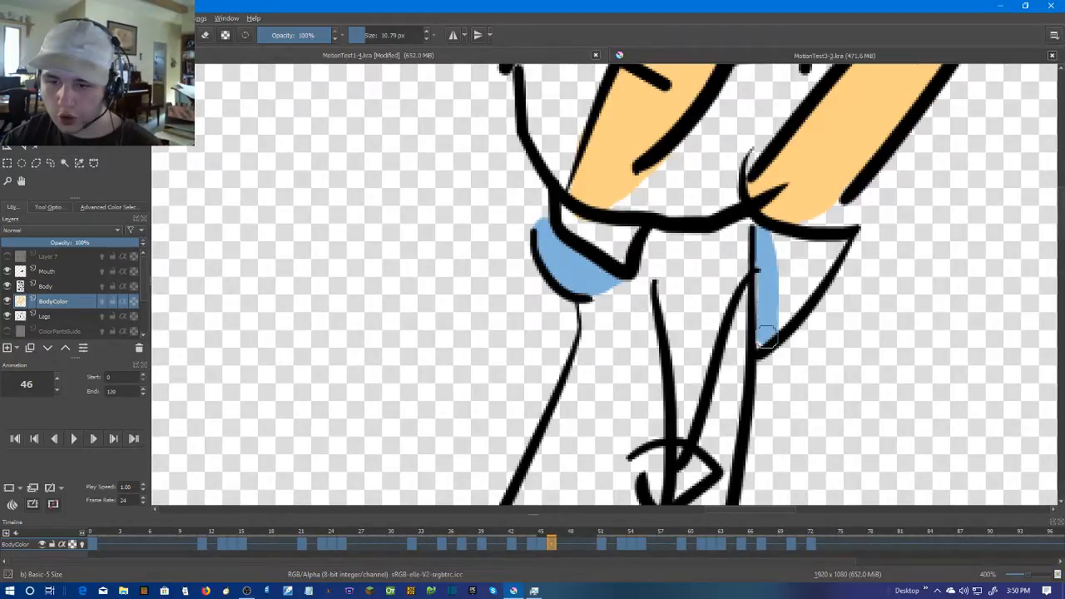
pyautogui.hotkey('ctrl', 'z')
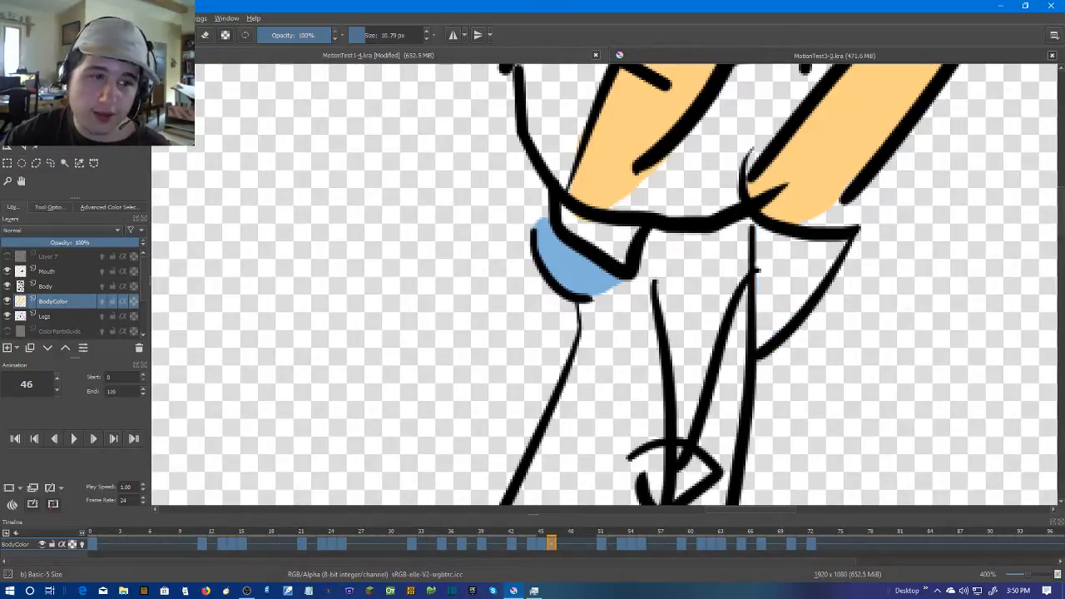
pyautogui.press('f')
pyautogui.click(809, 283)
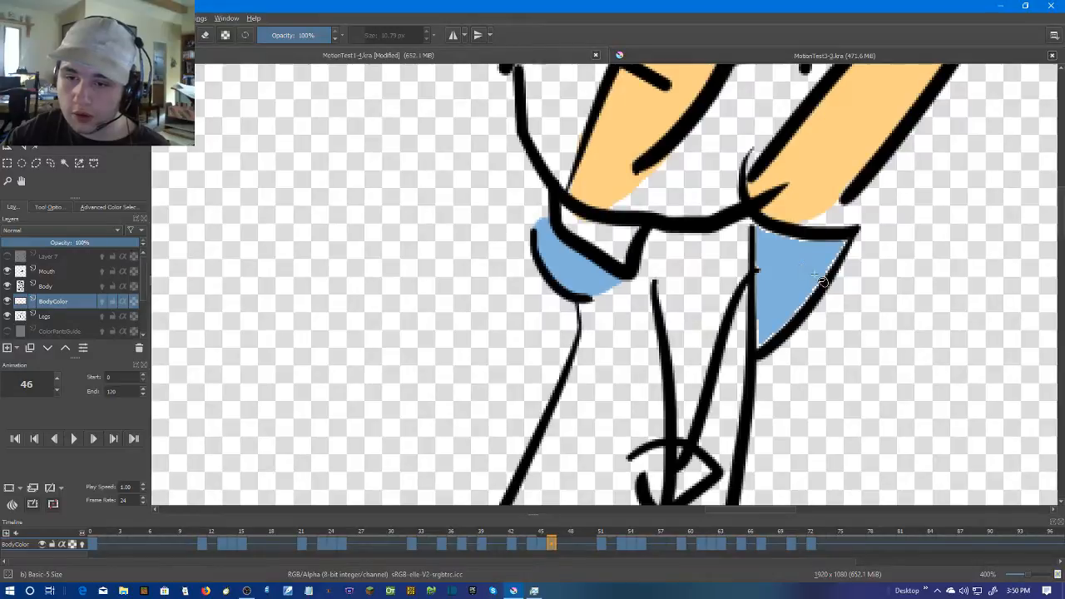
pyautogui.scroll(2, 842, 268)
pyautogui.press('b')
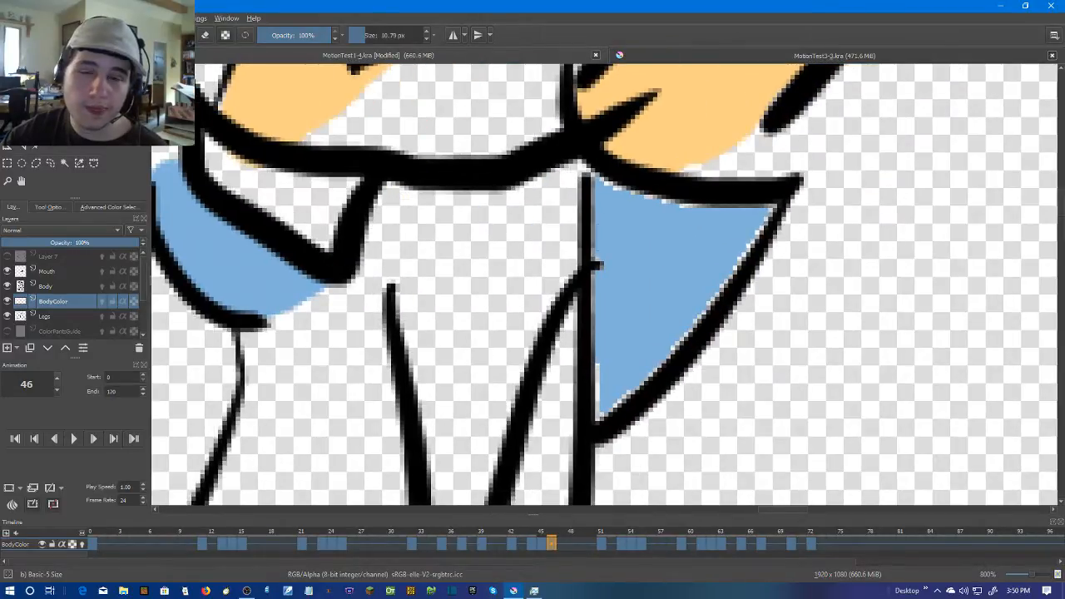
pyautogui.moveTo(592, 186)
pyautogui.mouseDown()
pyautogui.moveTo(608, 328)
pyautogui.moveTo(601, 398)
pyautogui.moveTo(613, 414)
pyautogui.moveTo(618, 213)
pyautogui.moveTo(603, 193)
pyautogui.moveTo(606, 338)
pyautogui.moveTo(609, 190)
pyautogui.moveTo(757, 208)
pyautogui.moveTo(683, 321)
pyautogui.moveTo(607, 403)
pyautogui.moveTo(623, 357)
pyautogui.mouseUp()
# Advance to frame 51 and paint the narrow sleeve edge outside the thick foreground arm light blue
pyautogui.scroll(-5, 791, 321)
pyautogui.press('.')
pyautogui.press('.')
pyautogui.press('.')
pyautogui.press('.')
pyautogui.press('.')
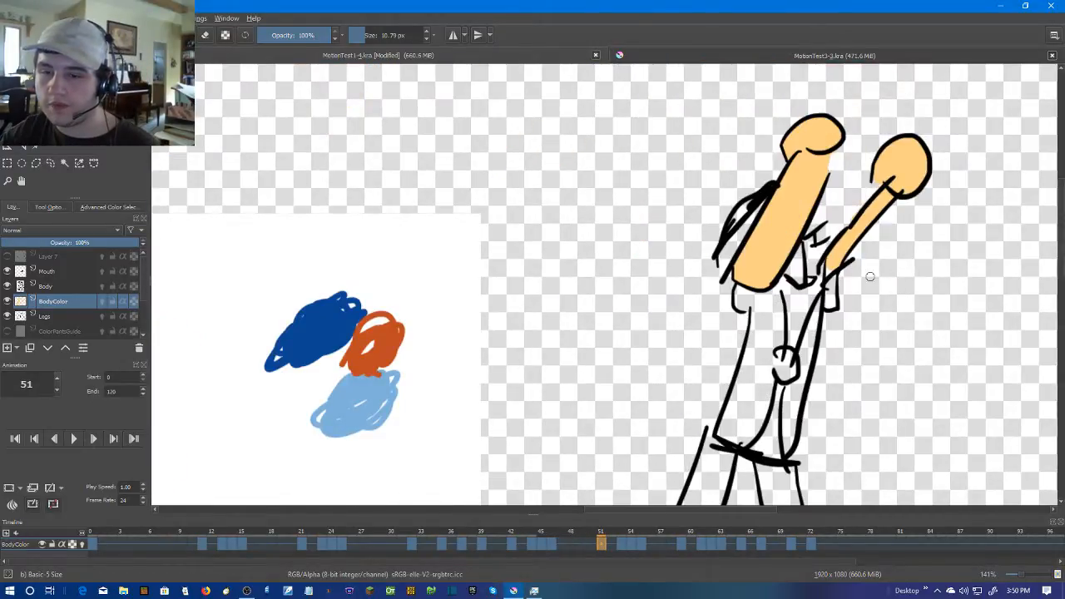
pyautogui.scroll(6, 788, 305)
pyautogui.moveTo(563, 181)
pyautogui.mouseDown()
pyautogui.moveTo(558, 238)
pyautogui.moveTo(577, 326)
pyautogui.moveTo(563, 212)
pyautogui.mouseUp()
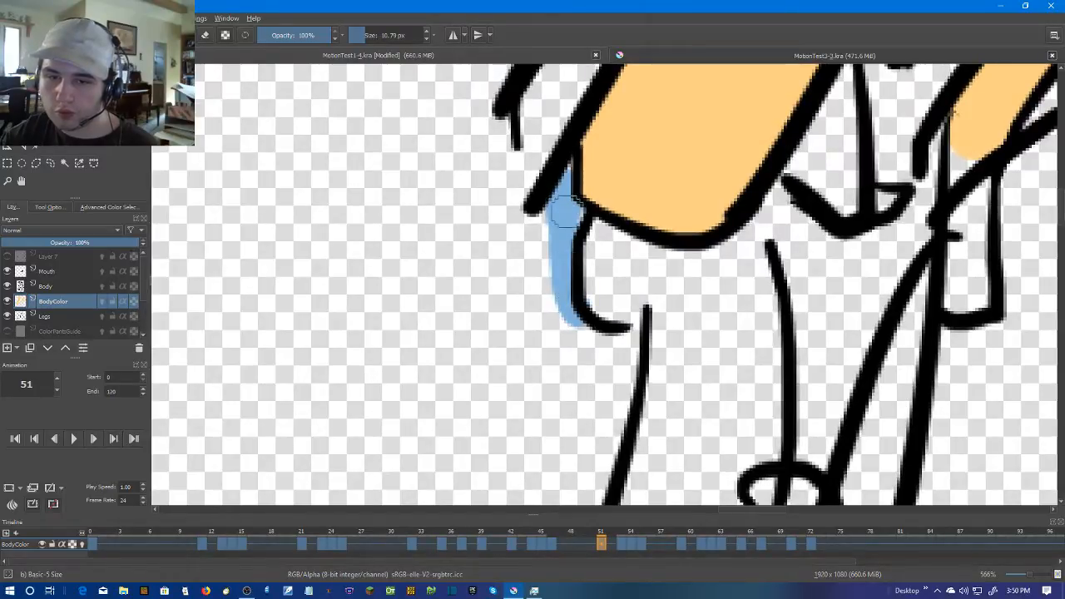
# Check the sleeve against frame 46 and paint the small rectangular sleeve below the thinner arm light blue on frame 51
pyautogui.moveTo(1005, 277); pyautogui.dragTo(819, 294)
pyautogui.scroll(-3, 840, 242)
pyautogui.scroll(3, 873, 231)
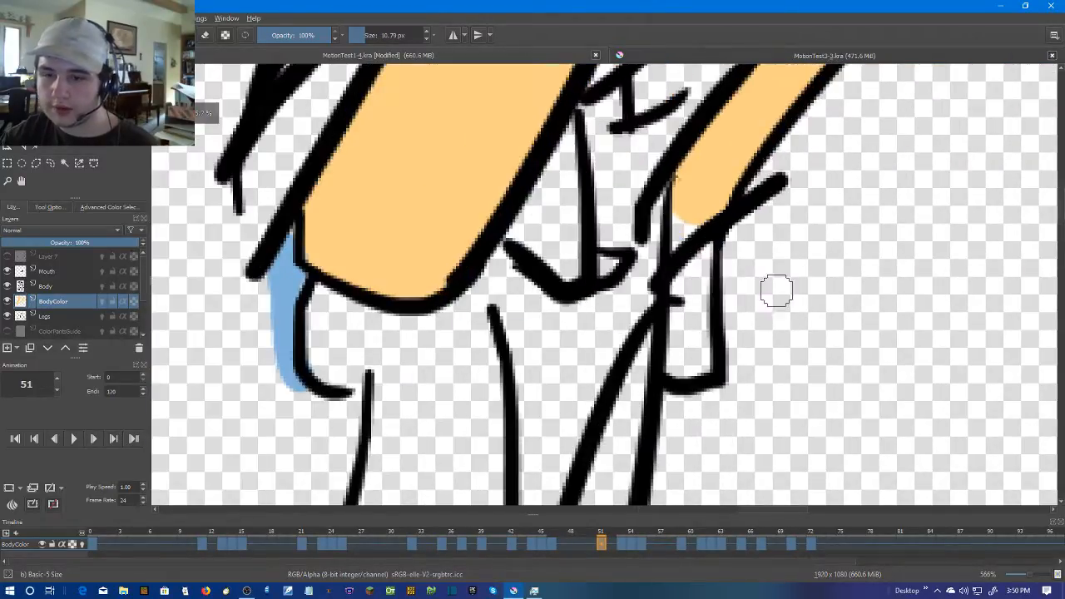
pyautogui.press('Left')
pyautogui.scroll(-1, 781, 266)
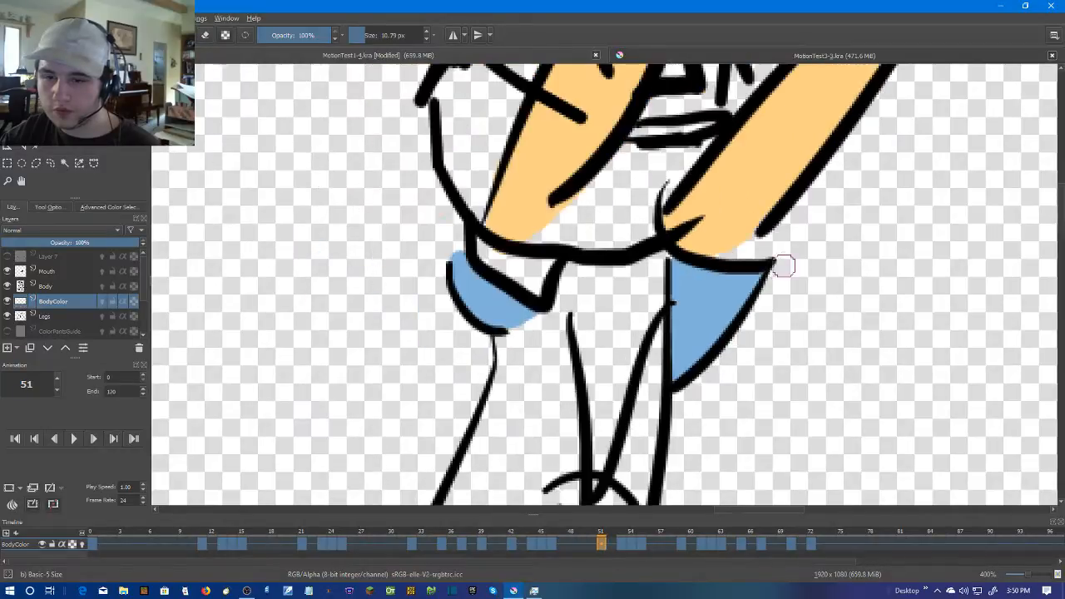
pyautogui.press('Right')
pyautogui.scroll(2, 741, 266)
pyautogui.scroll(1, 737, 264)
pyautogui.scroll(-2, 699, 242)
pyautogui.moveTo(702, 239)
pyautogui.mouseDown()
pyautogui.moveTo(674, 321)
pyautogui.moveTo(686, 342)
pyautogui.moveTo(698, 341)
pyautogui.moveTo(667, 355)
pyautogui.moveTo(692, 285)
pyautogui.moveTo(684, 298)
pyautogui.moveTo(674, 213)
pyautogui.moveTo(691, 249)
pyautogui.moveTo(671, 299)
pyautogui.moveTo(680, 340)
pyautogui.moveTo(693, 343)
pyautogui.moveTo(667, 352)
pyautogui.moveTo(696, 230)
pyautogui.moveTo(692, 273)
pyautogui.mouseUp()
pyautogui.hotkey('ctrl', 'z')
pyautogui.scroll(-3, 692, 273)
pyautogui.moveTo(804, 254); pyautogui.dragTo(827, 244)
pyautogui.scroll(1, 826, 245)
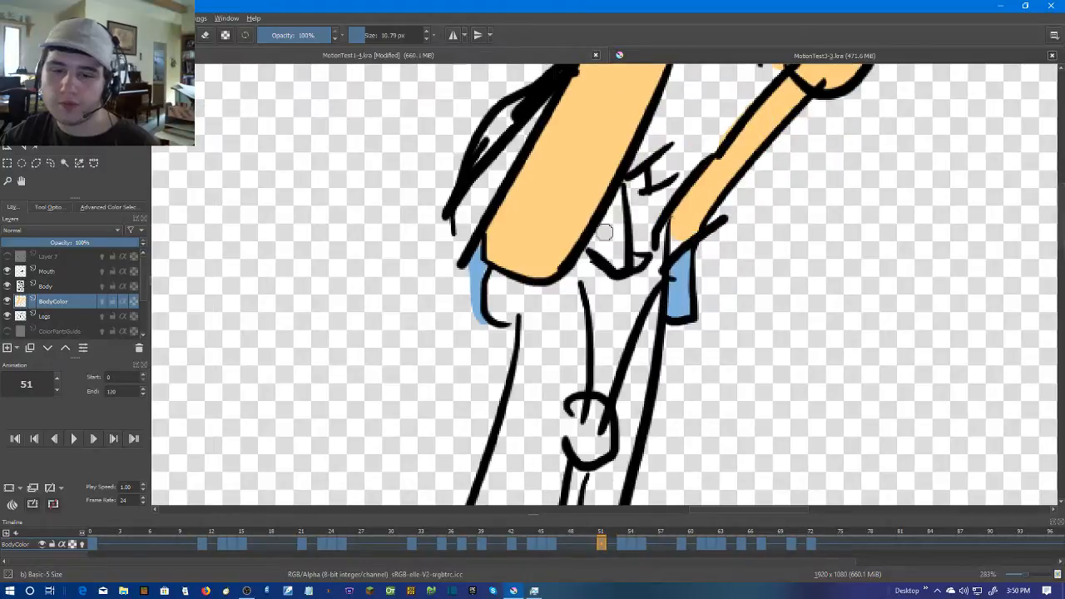
# Sample dark blue from frame 44 and paint the inside of the cuff below the chin on frame 46
pyautogui.press('Left')
pyautogui.press('Left')
pyautogui.press('Left')
pyautogui.press('Left')
pyautogui.press('Left')
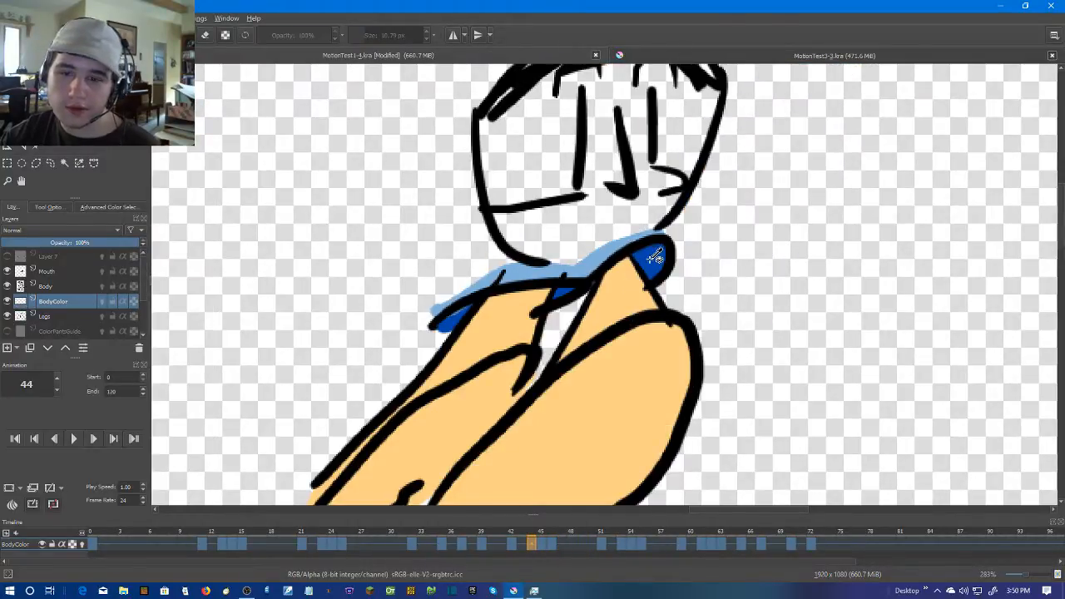
pyautogui.press('Right')
pyautogui.press('Right')
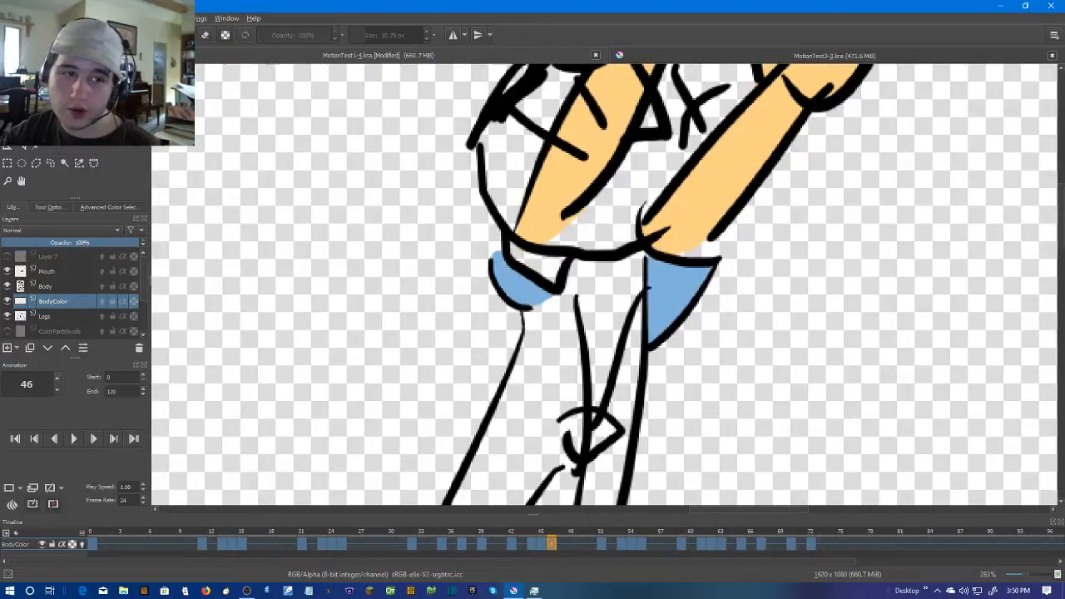
pyautogui.scroll(2, 440, 275)
pyautogui.moveTo(578, 218)
pyautogui.mouseDown()
pyautogui.moveTo(676, 266)
pyautogui.moveTo(686, 250)
pyautogui.moveTo(647, 249)
pyautogui.moveTo(668, 286)
pyautogui.mouseUp()
pyautogui.scroll(-3, 628, 238)
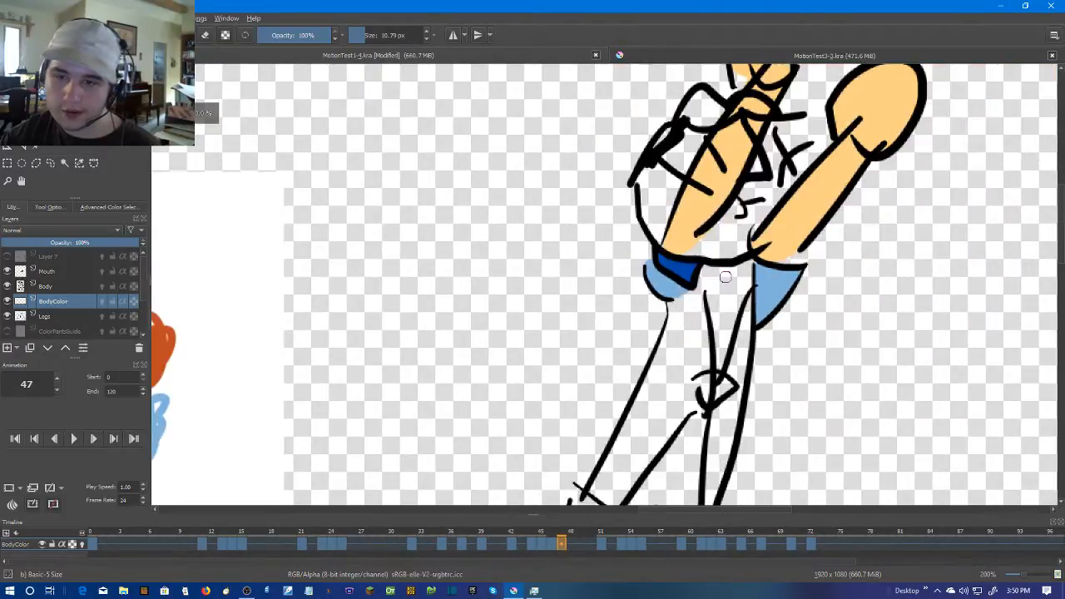
# Paint the sleeve opening between the outstretched arm and the light blue triangular sleeve dark blue on frame 46
pyautogui.press('Left')
pyautogui.press('Right')
pyautogui.scroll(3, 850, 259)
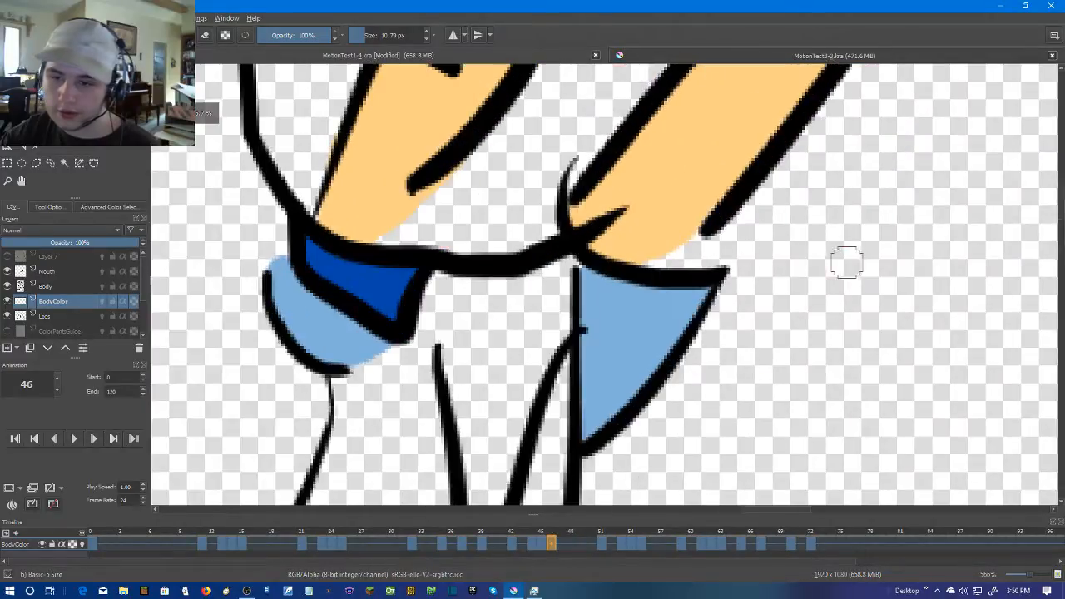
pyautogui.moveTo(707, 243)
pyautogui.mouseDown()
pyautogui.moveTo(662, 262)
pyautogui.moveTo(732, 256)
pyautogui.mouseUp()
pyautogui.scroll(-1, 765, 250)
pyautogui.scroll(1, 765, 250)
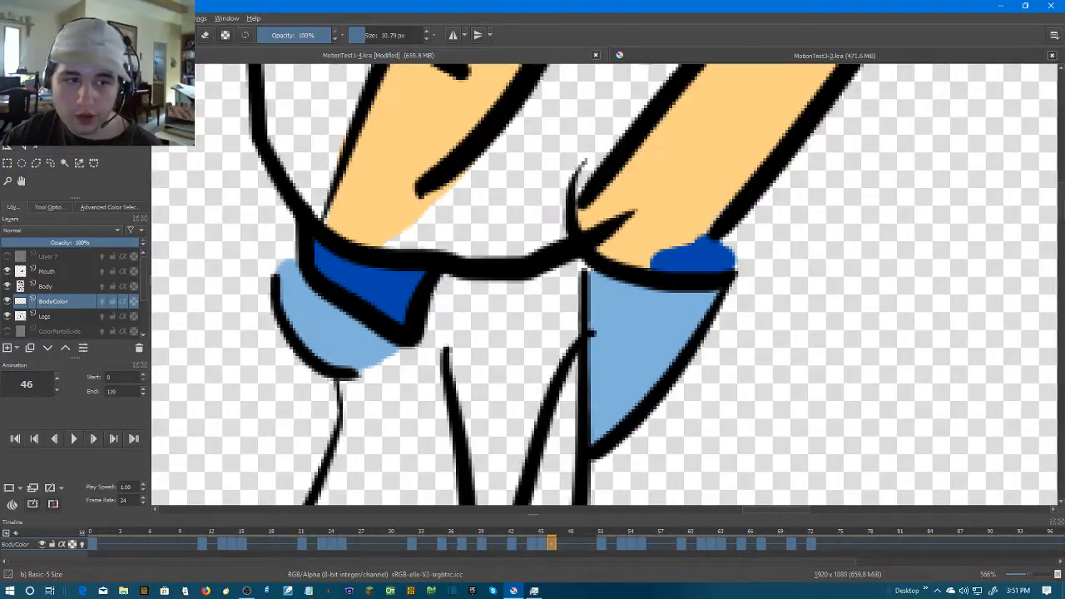
# Sample the skin tone and repaint the lower end of the outstretched arm over the excess dark blue on frame 46
pyautogui.press('p')
pyautogui.press('b')
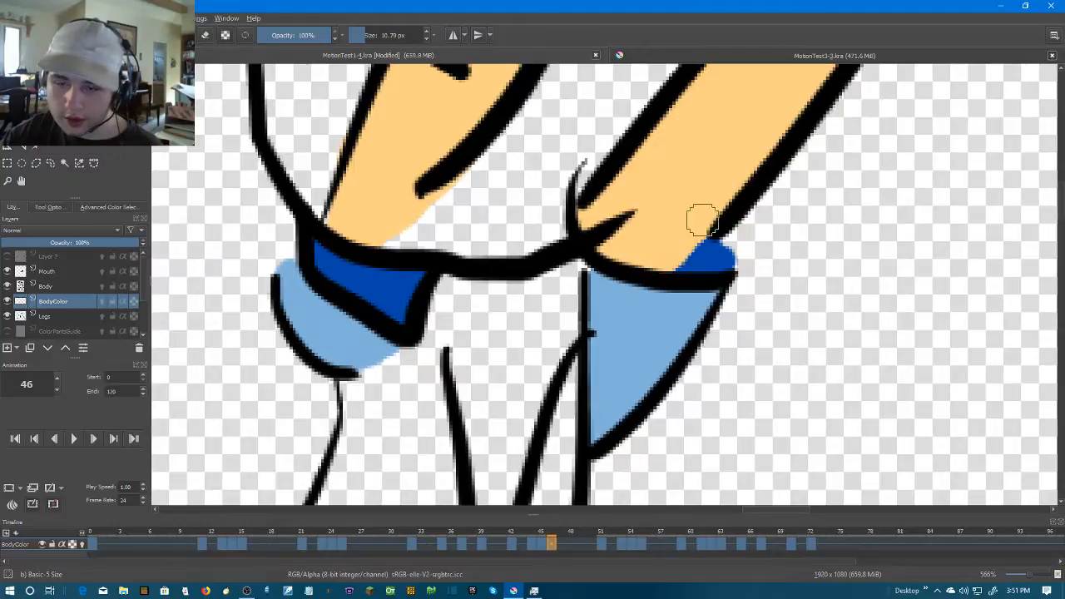
pyautogui.scroll(-4, 782, 212)
# Advance to frame 51, sampling dark blue on frame 50, and paint the cuff inside below the thick foreground arm dark blue
pyautogui.moveTo(870, 214); pyautogui.dragTo(806, 229)
pyautogui.press('Right')
pyautogui.press('Right')
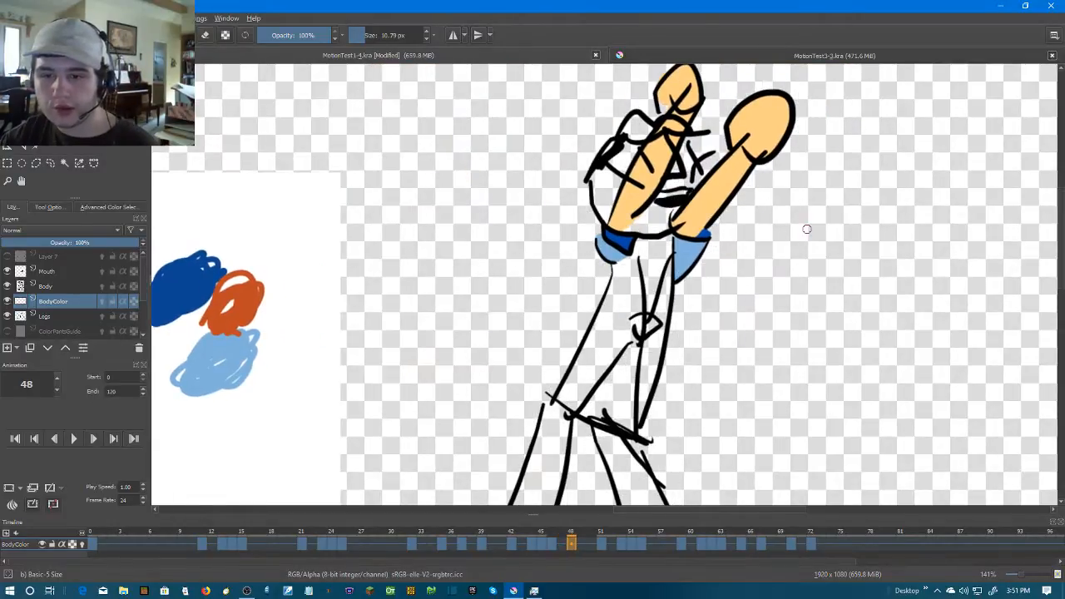
pyautogui.press('Right')
pyautogui.press('Right')
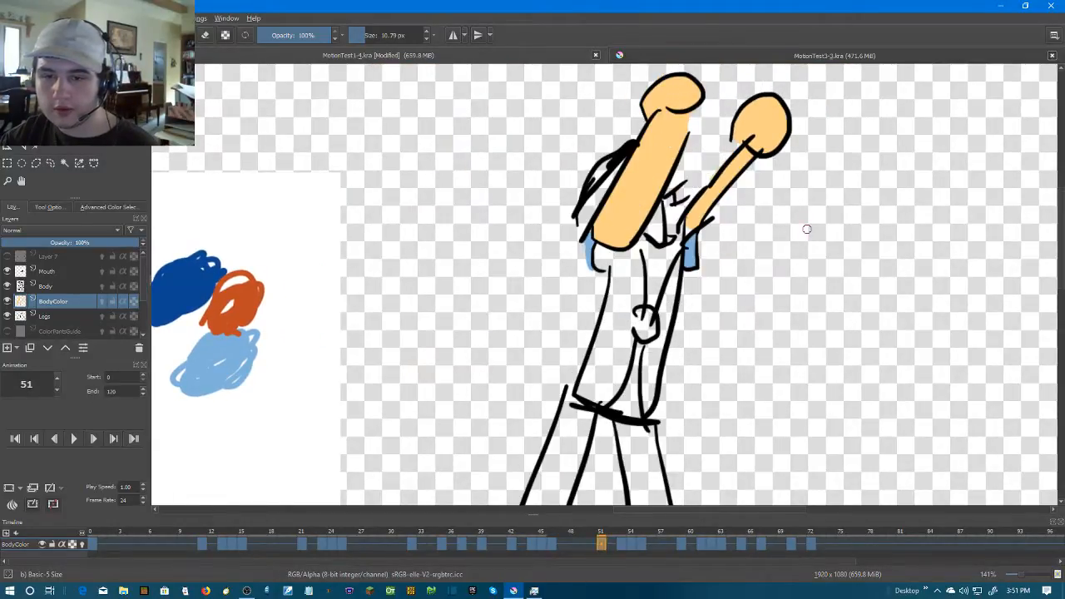
pyautogui.press('Left')
pyautogui.scroll(2, 624, 170)
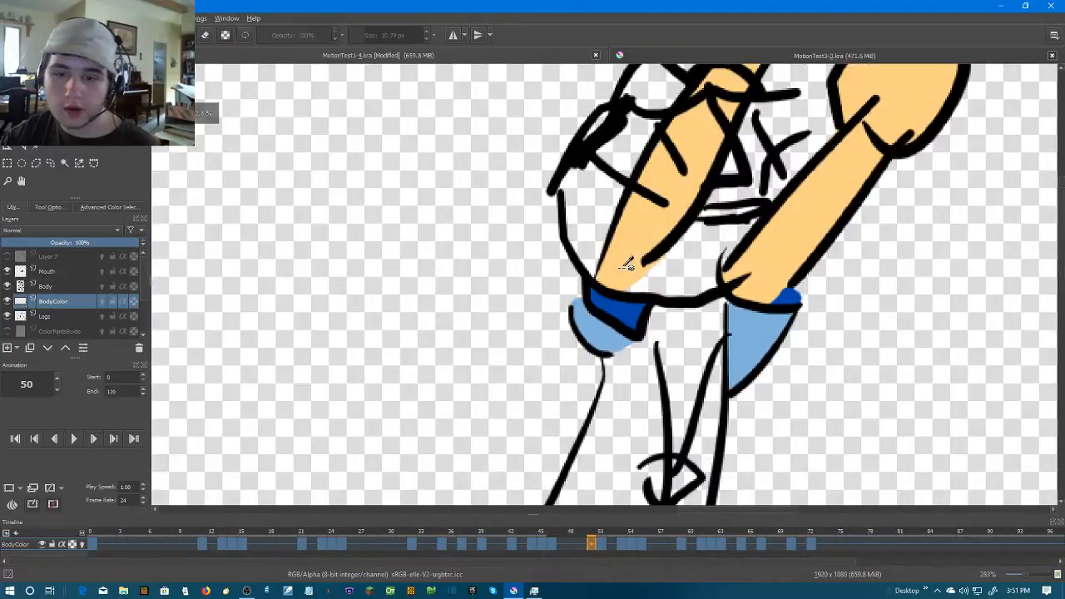
pyautogui.press('Right')
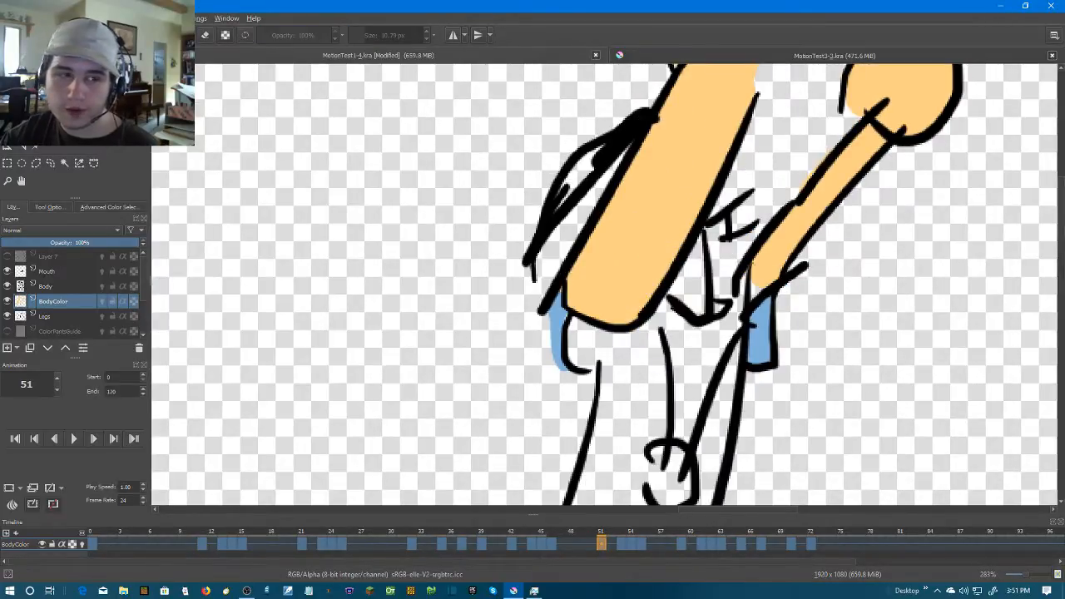
pyautogui.scroll(2, 691, 373)
pyautogui.moveTo(637, 268)
pyautogui.mouseDown()
pyautogui.moveTo(622, 326)
pyautogui.moveTo(598, 305)
pyautogui.moveTo(603, 263)
pyautogui.moveTo(623, 283)
pyautogui.moveTo(605, 330)
pyautogui.moveTo(632, 349)
pyautogui.mouseUp()
pyautogui.scroll(-1, 901, 252)
pyautogui.scroll(-2, 901, 252)
pyautogui.scroll(1, 692, 319)
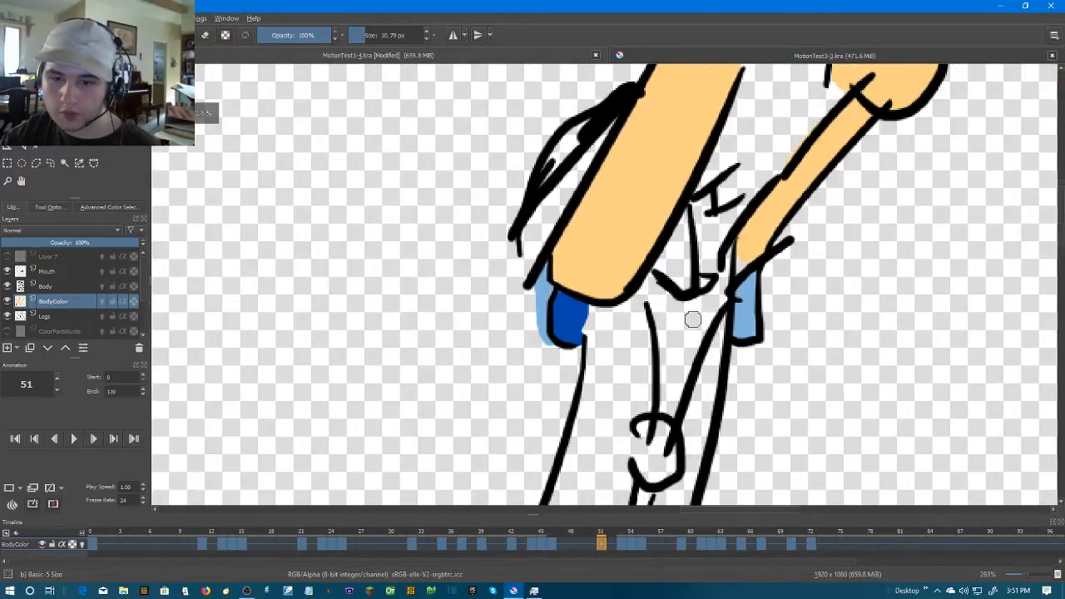
pyautogui.scroll(-3, 692, 320)
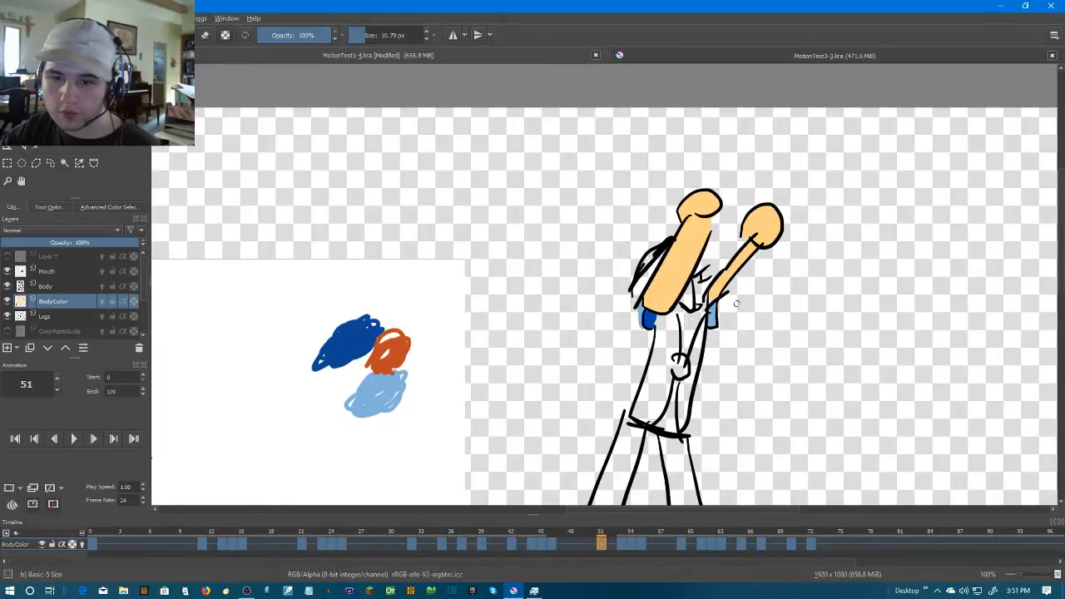
# Examine frames 51 to 54 for sleeve areas that still need color, returning to frame 49
pyautogui.scroll(2, 736, 304)
pyautogui.press('Right')
pyautogui.press('Right')
pyautogui.press('Right')
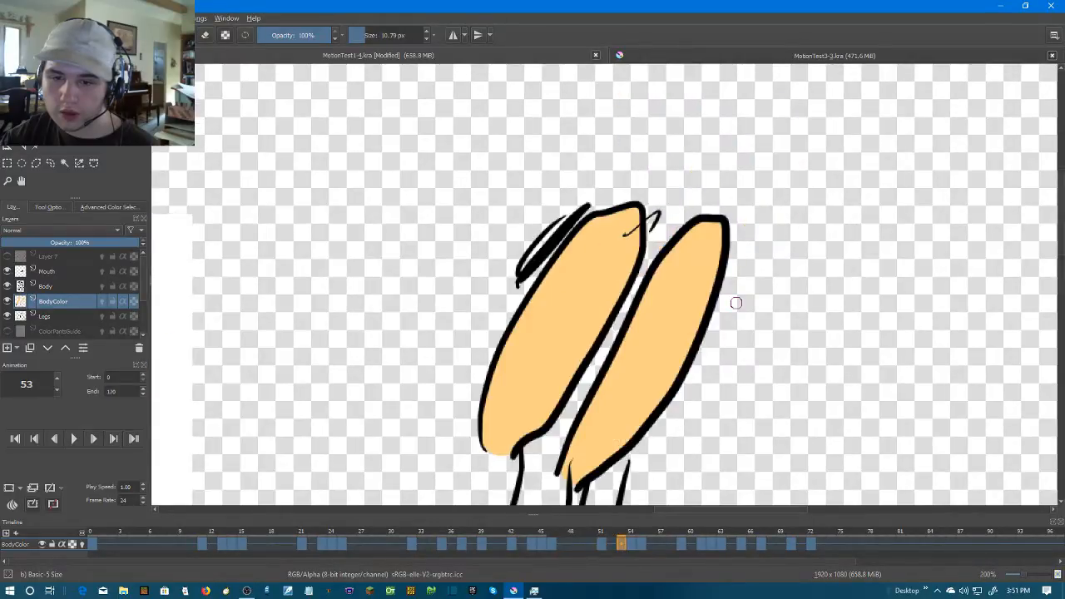
pyautogui.scroll(-1, 736, 303)
pyautogui.press('Left')
pyautogui.moveTo(688, 323); pyautogui.dragTo(733, 303)
pyautogui.press('Right')
pyautogui.press('Left')
pyautogui.press('Left')
pyautogui.press('Left')
pyautogui.press('Left')
pyautogui.press('Left')
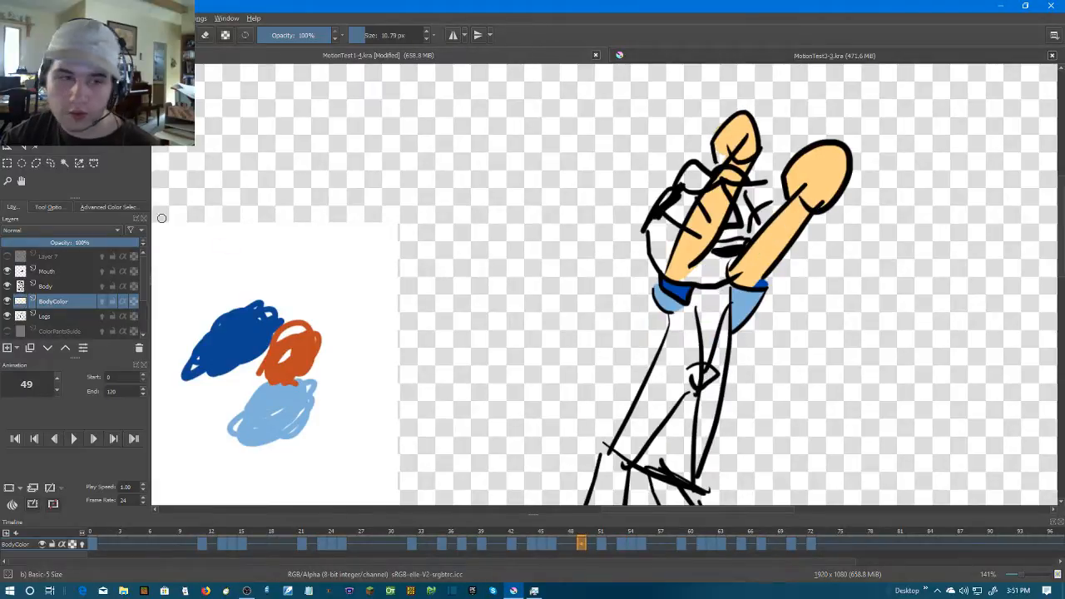
# Sample light blue from frame 49, paint the narrow triangular sleeve below the chin on frame 54, and erase the overflow
pyautogui.press('p')
pyautogui.press('Right')
pyautogui.press('Right')
pyautogui.press('Right')
pyautogui.press('Right')
pyautogui.press('Right')
pyautogui.press('Left')
pyautogui.press('Right')
pyautogui.press('b')
pyautogui.scroll(2, 503, 335)
pyautogui.moveTo(657, 308); pyautogui.dragTo(521, 279)
pyautogui.scroll(2, 519, 279)
pyautogui.moveTo(747, 319); pyautogui.dragTo(659, 272)
pyautogui.moveTo(705, 236)
pyautogui.mouseDown()
pyautogui.moveTo(677, 268)
pyautogui.moveTo(699, 237)
pyautogui.moveTo(685, 285)
pyautogui.moveTo(709, 230)
pyautogui.mouseUp()
pyautogui.hotkey('ctrl', 'z')
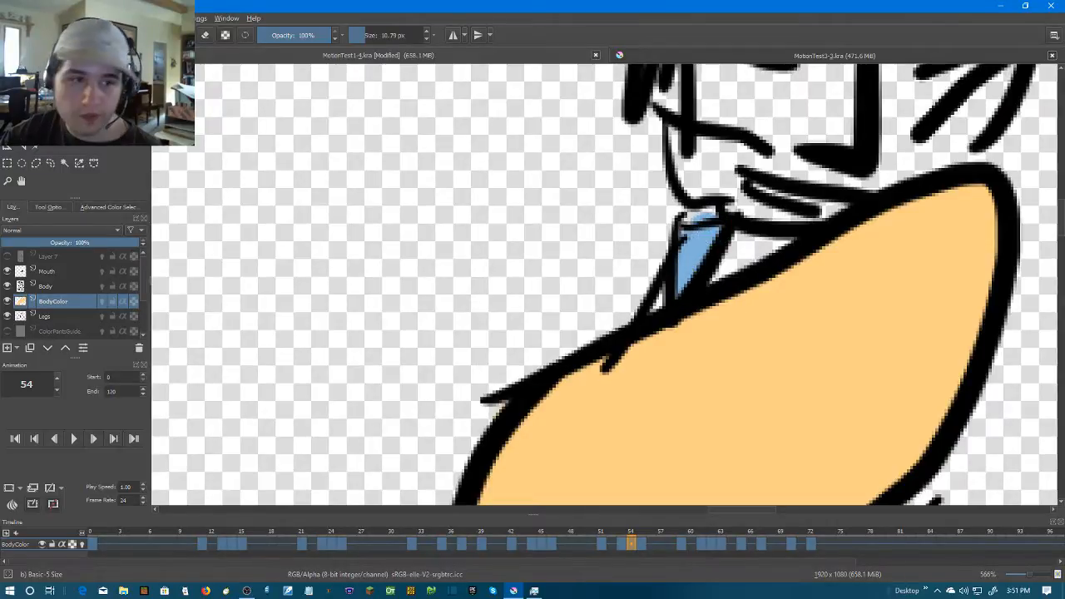
pyautogui.press('e')
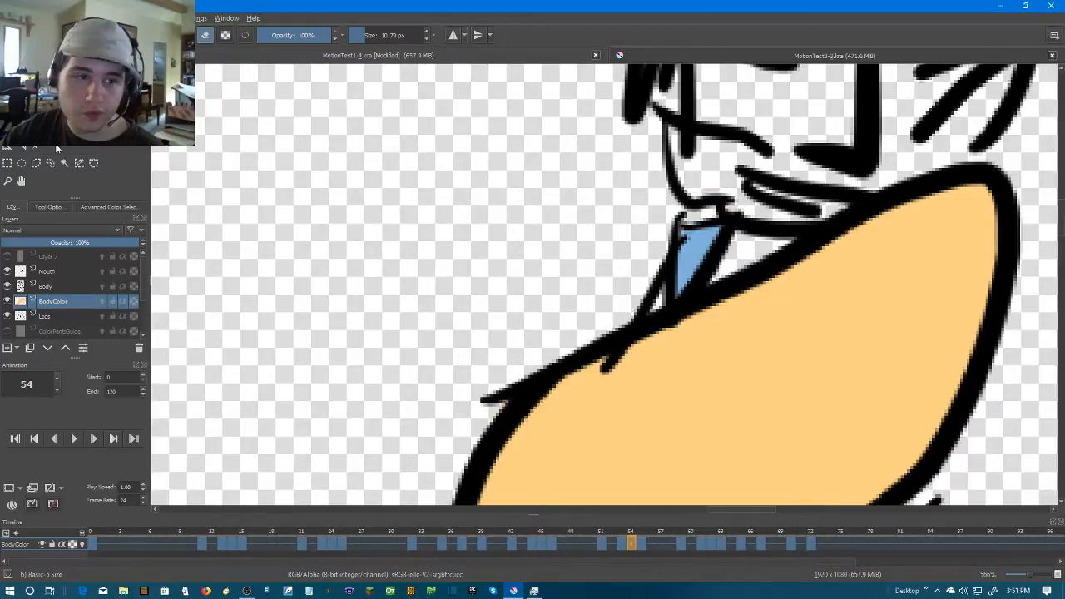
# Sample the skin tone, fill the sliver beside the light blue sleeve on frame 54, and erase the spill outside the outline
pyautogui.press('p')
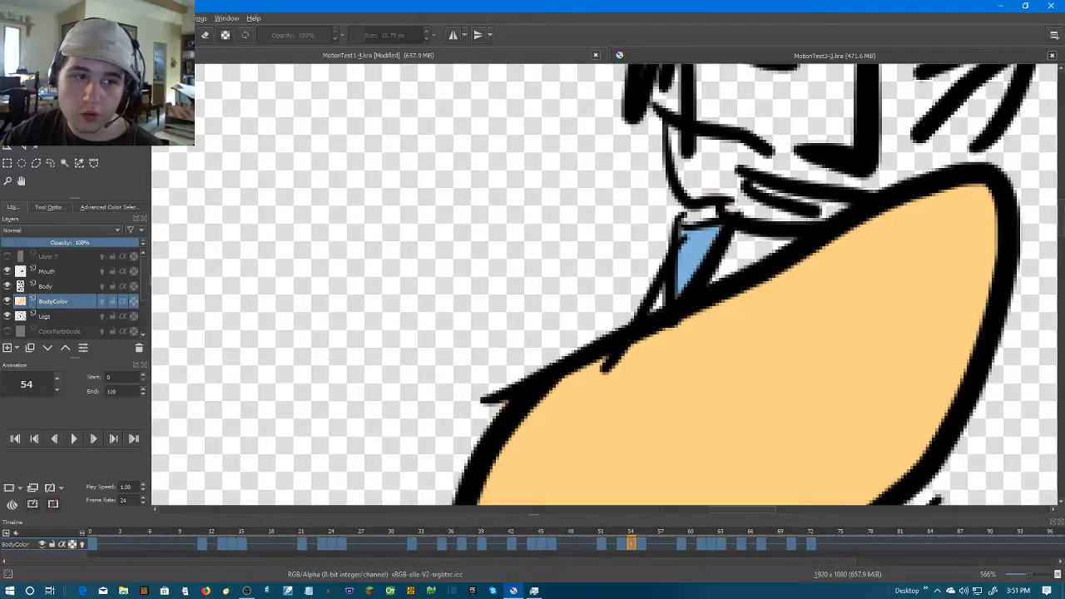
pyautogui.press('b')
pyautogui.moveTo(650, 307)
pyautogui.mouseDown()
pyautogui.moveTo(654, 320)
pyautogui.moveTo(655, 299)
pyautogui.mouseUp()
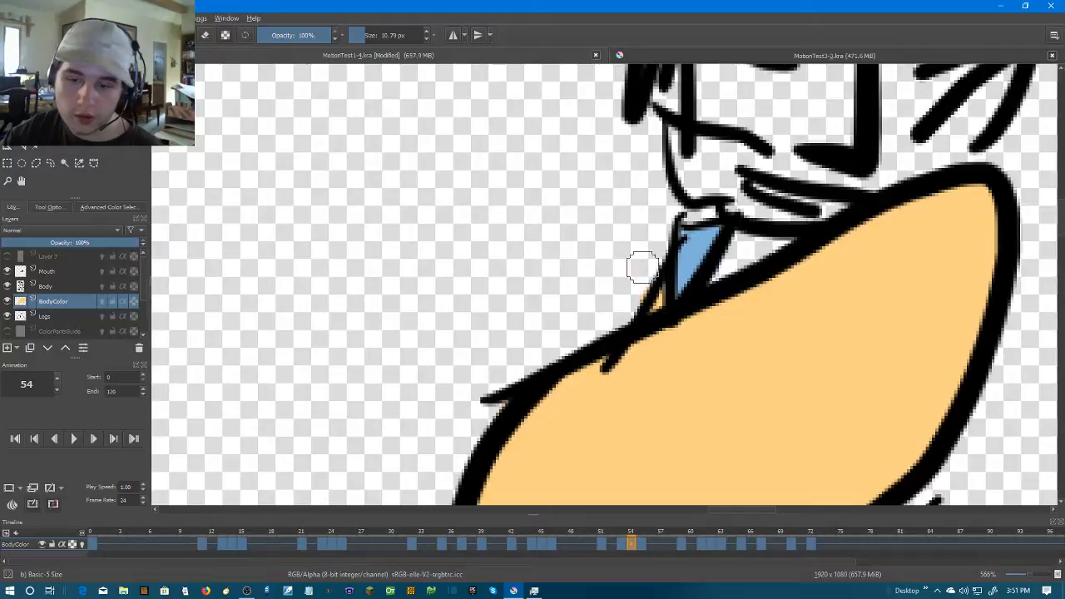
pyautogui.press('e')
pyautogui.moveTo(647, 279); pyautogui.dragTo(619, 313)
pyautogui.scroll(-4, 740, 375)
pyautogui.scroll(3, 762, 359)
pyautogui.scroll(-3, 734, 293)
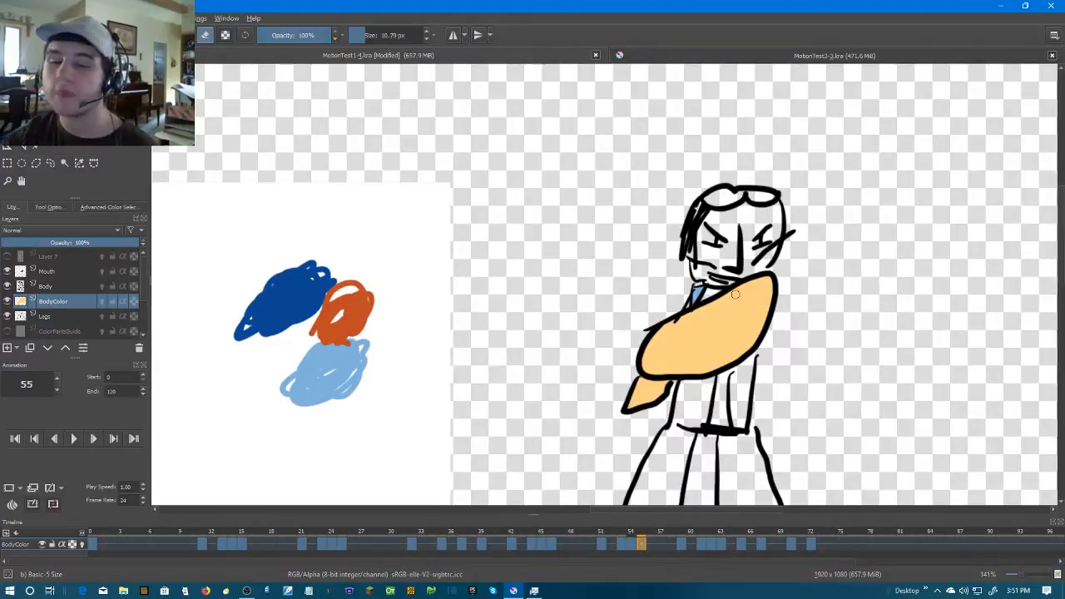
# Sample light blue from frame 54 and paint the small rectangular sleeve below the jaw on frame 55
pyautogui.scroll(2, 829, 256)
pyautogui.press('Left')
pyautogui.press('Right')
pyautogui.scroll(1, 609, 266)
pyautogui.click(39, 149)
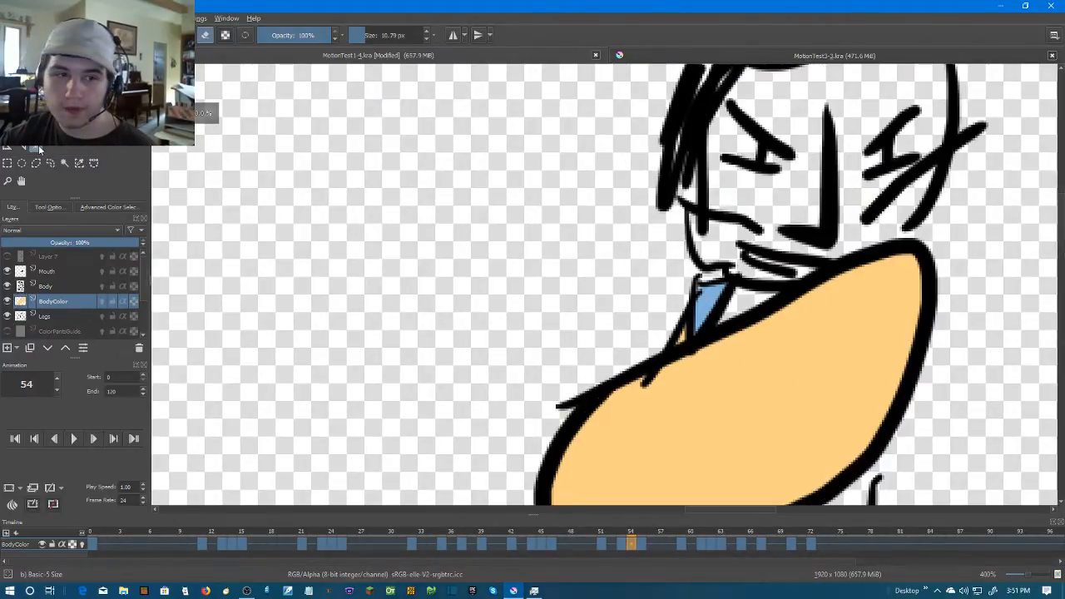
pyautogui.press('Right')
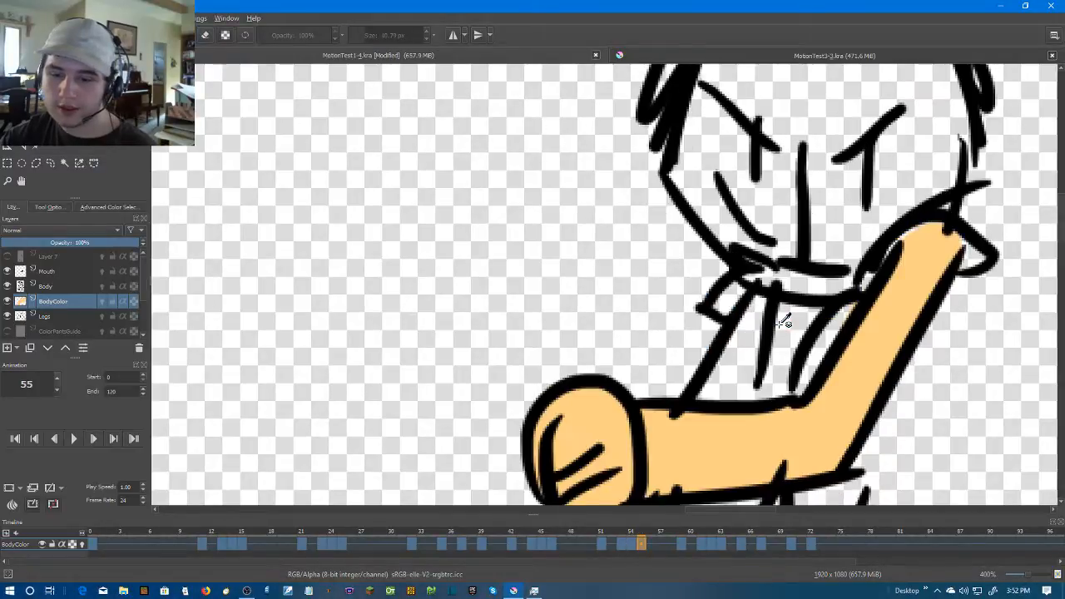
pyautogui.scroll(1, 784, 323)
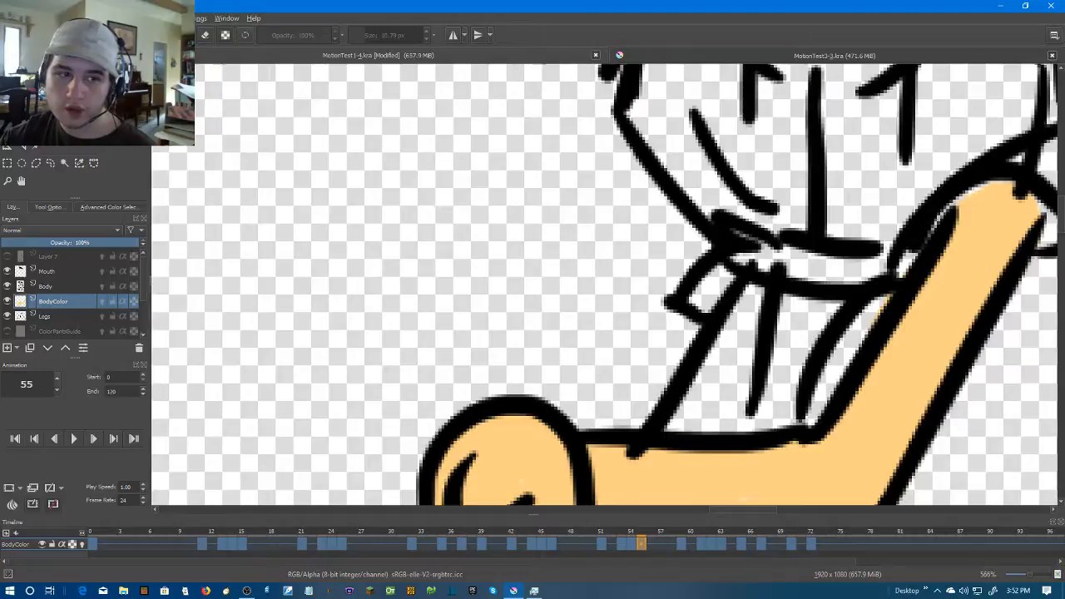
pyautogui.press('b')
pyautogui.moveTo(720, 278)
pyautogui.mouseDown()
pyautogui.moveTo(705, 297)
pyautogui.moveTo(719, 284)
pyautogui.mouseUp()
pyautogui.moveTo(836, 277)
pyautogui.mouseDown()
pyautogui.moveTo(557, 359)
pyautogui.moveTo(507, 401)
pyautogui.mouseUp()
# Sample dark blue from frame 52 and paint the cuff inside around the upper end of the bent arm on frame 55
pyautogui.press('Left')
pyautogui.scroll(-1, 717, 353)
pyautogui.scroll(-1, 714, 353)
pyautogui.press('Left')
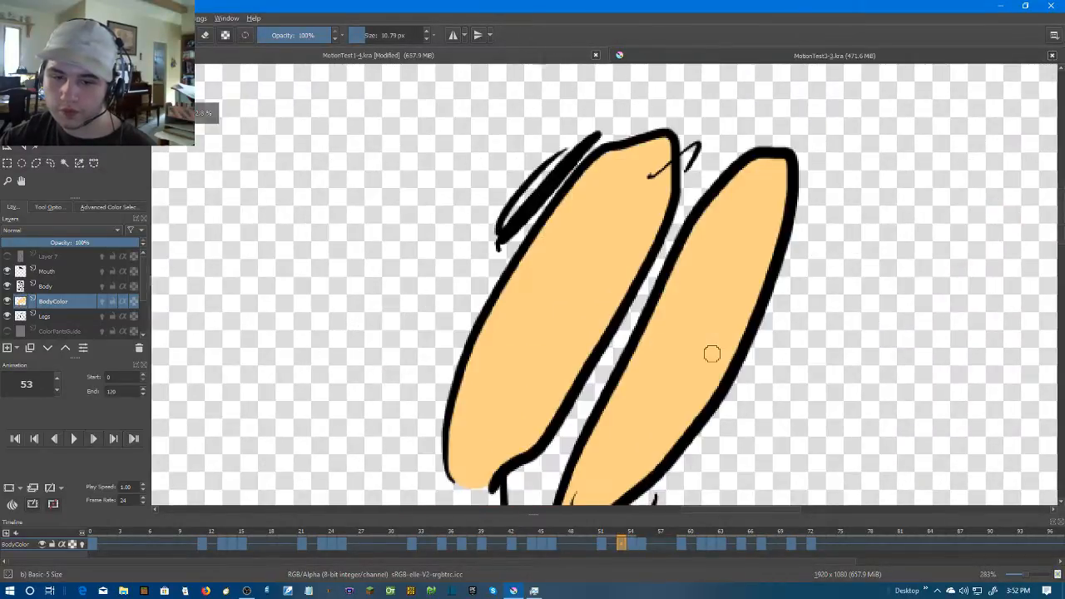
pyautogui.press('Left')
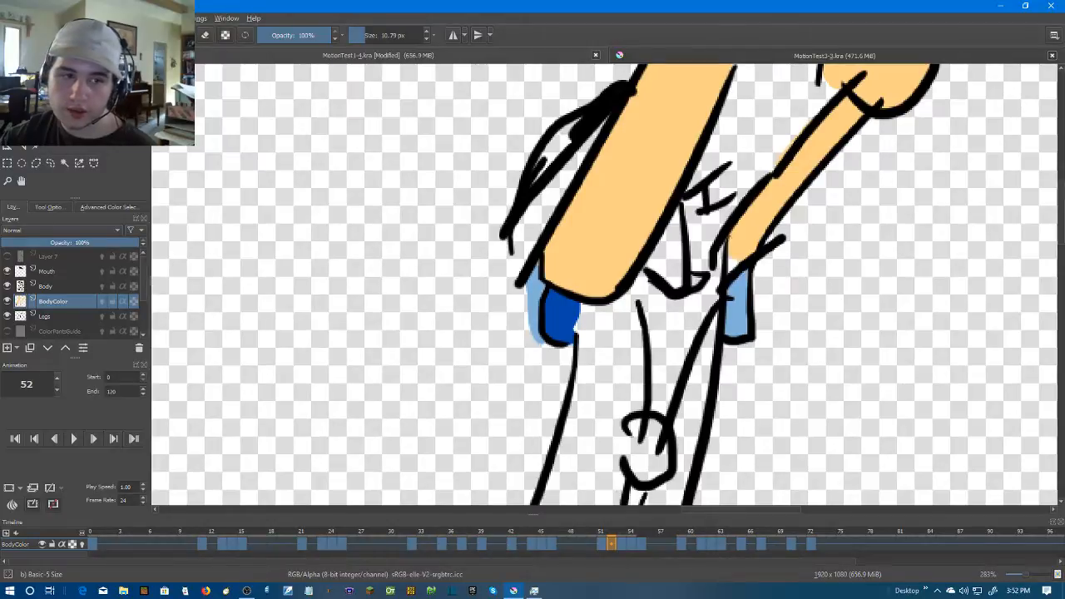
pyautogui.press('p')
pyautogui.press('Right')
pyautogui.press('Right')
pyautogui.press('Right')
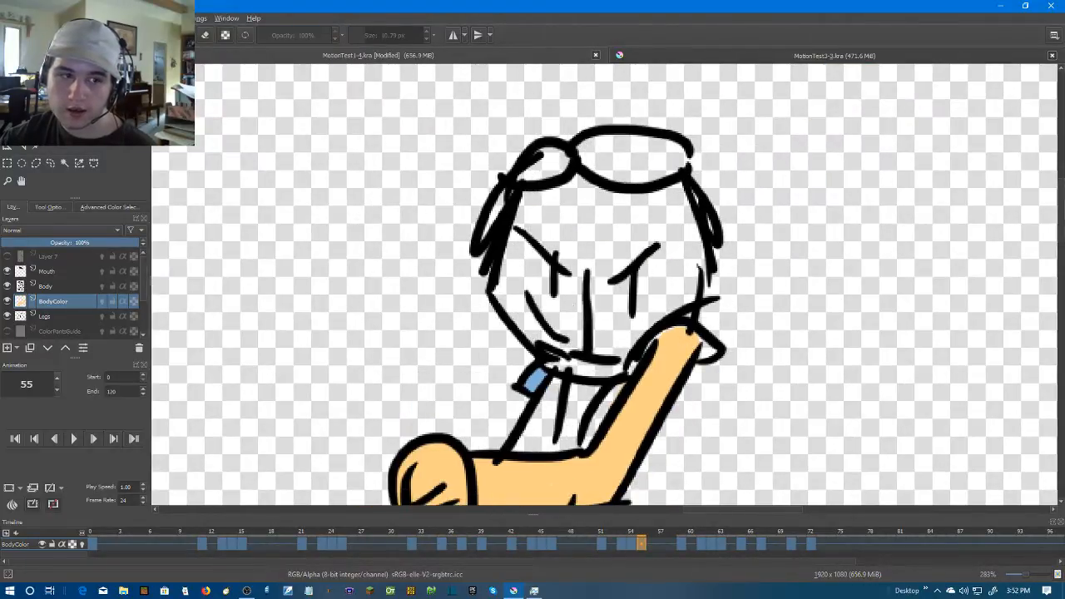
pyautogui.press('f')
pyautogui.scroll(2, 617, 357)
pyautogui.click(800, 343)
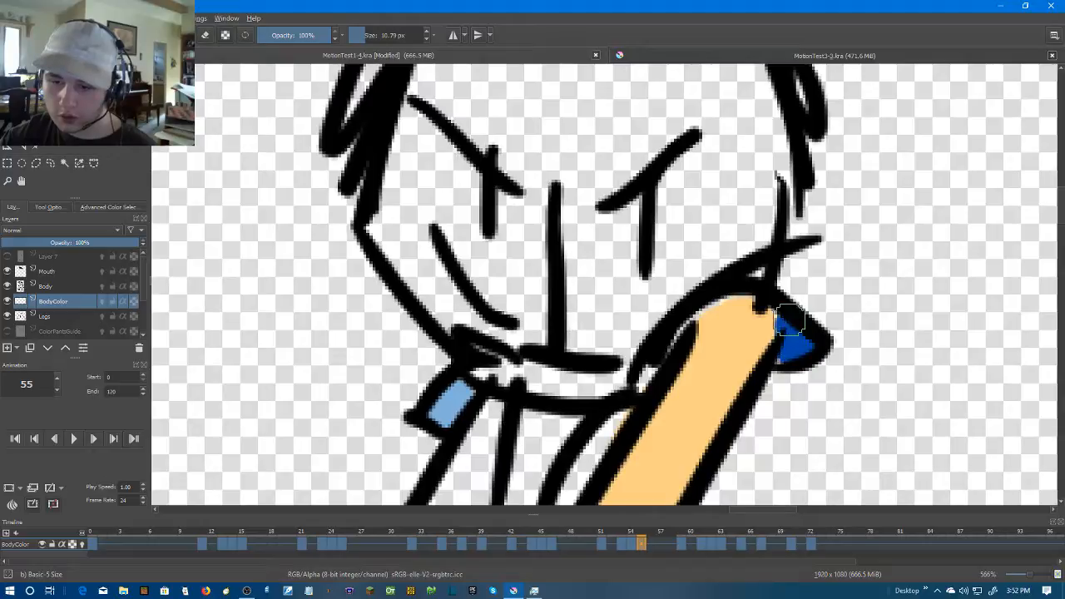
pyautogui.moveTo(788, 303)
pyautogui.mouseDown()
pyautogui.moveTo(753, 283)
pyautogui.moveTo(696, 297)
pyautogui.moveTo(663, 340)
pyautogui.mouseUp()
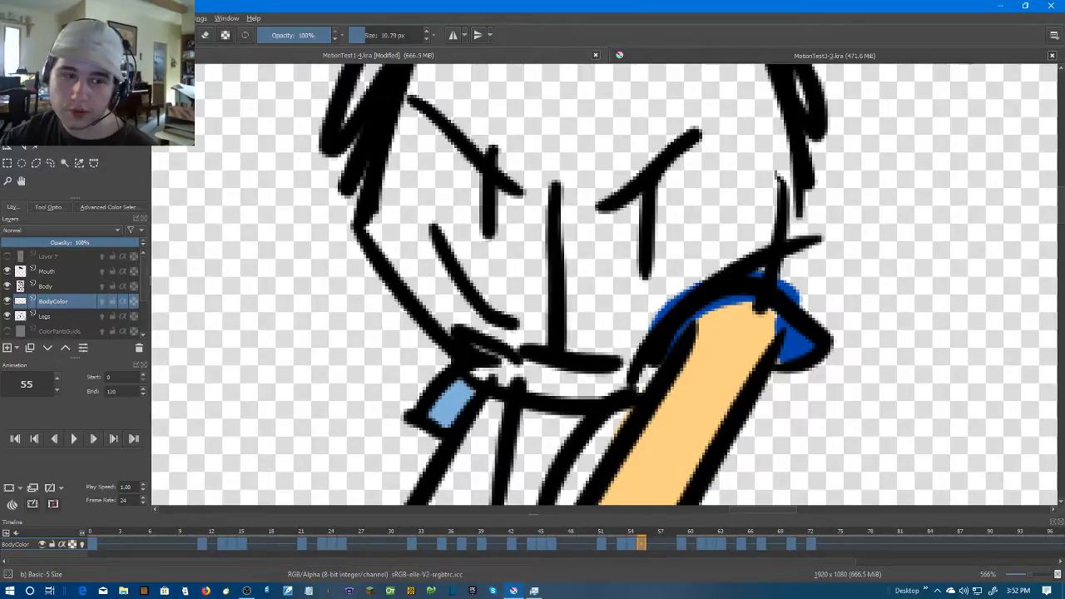
# Repaint the end of the bent arm with the skin tone and erase the dark blue outside the cuff outline on frame 55
pyautogui.click(20, 135)
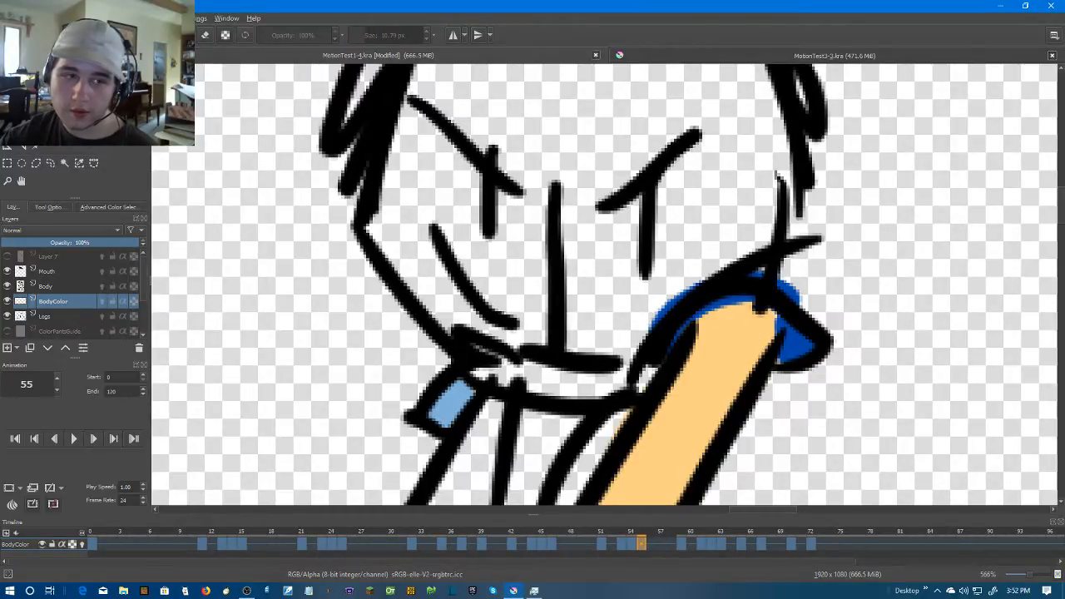
pyautogui.press('b')
pyautogui.moveTo(726, 328)
pyautogui.mouseDown()
pyautogui.moveTo(770, 310)
pyautogui.moveTo(760, 337)
pyautogui.moveTo(753, 314)
pyautogui.moveTo(727, 312)
pyautogui.mouseUp()
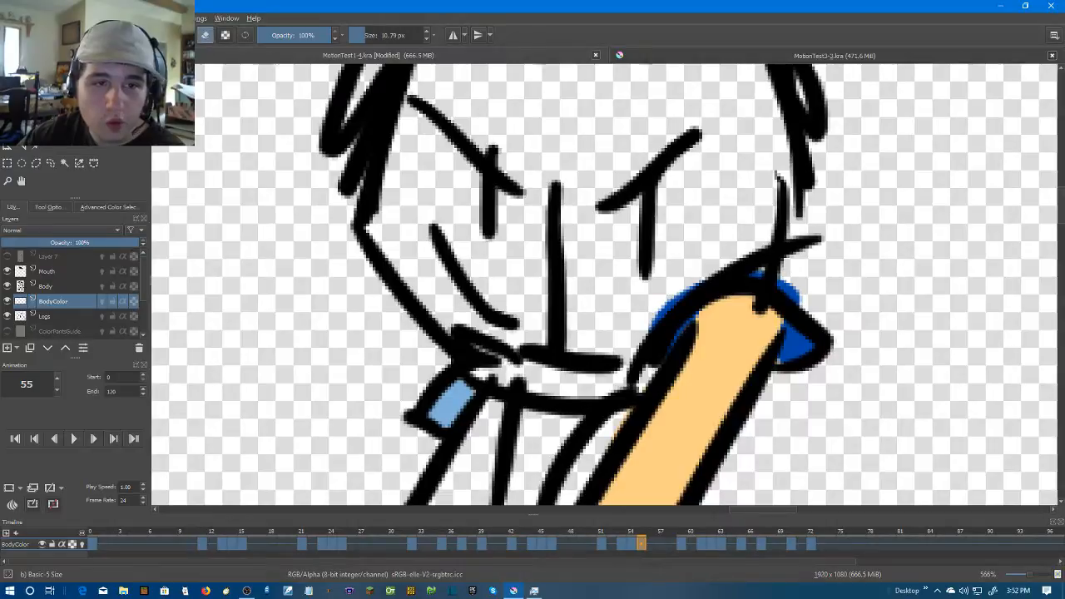
pyautogui.moveTo(814, 303)
pyautogui.mouseDown()
pyautogui.moveTo(750, 274)
pyautogui.moveTo(689, 280)
pyautogui.moveTo(643, 331)
pyautogui.mouseUp()
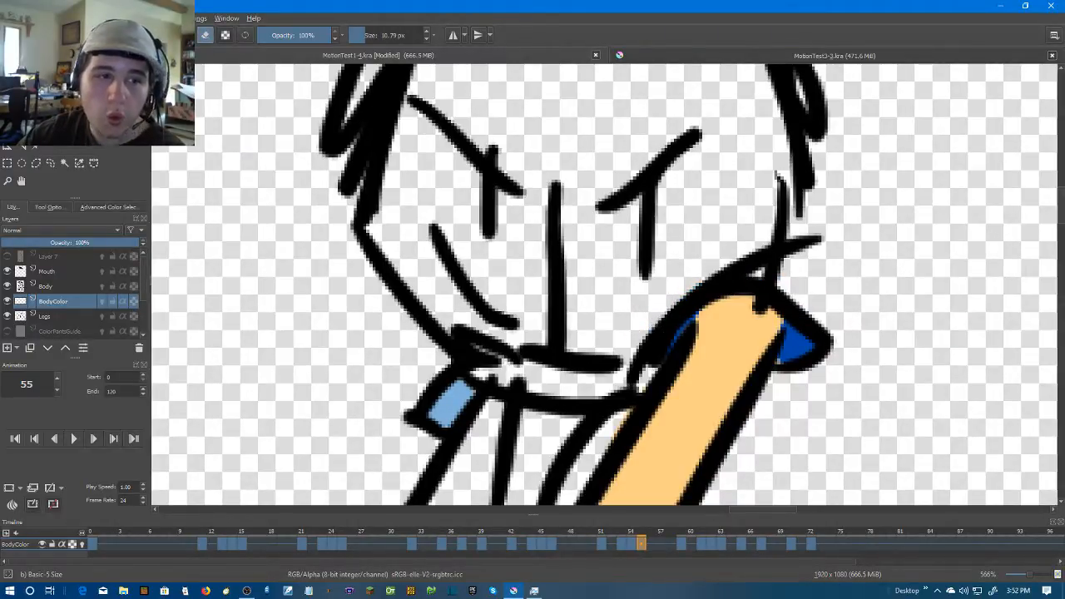
# Sample the cuff's dark blue and clean up the cuff's lower edge beside the bent arm on frame 55
pyautogui.click(36, 149)
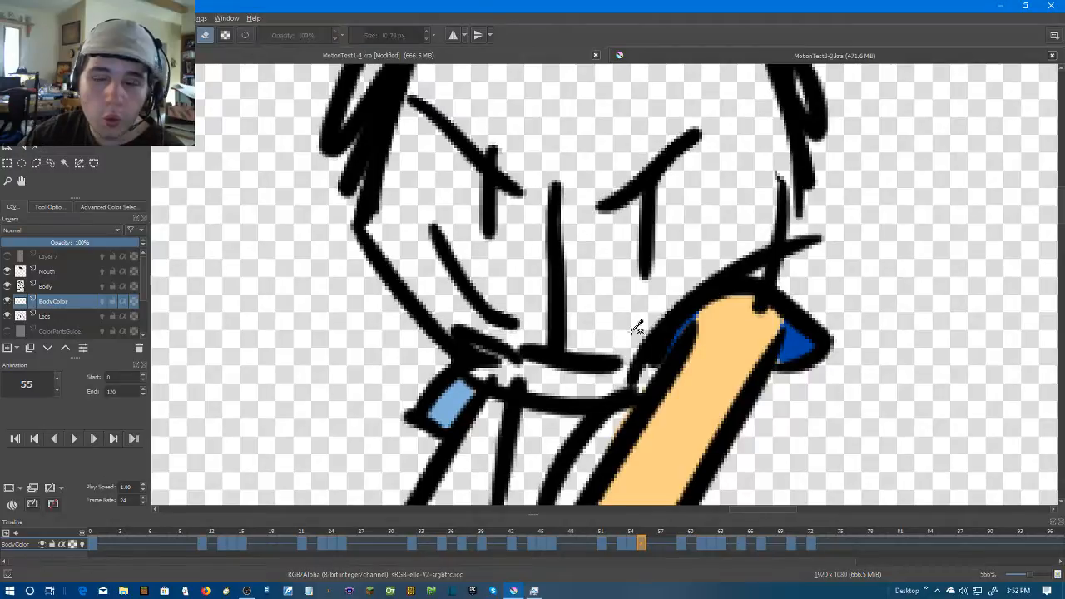
pyautogui.click(797, 331)
pyautogui.press('b')
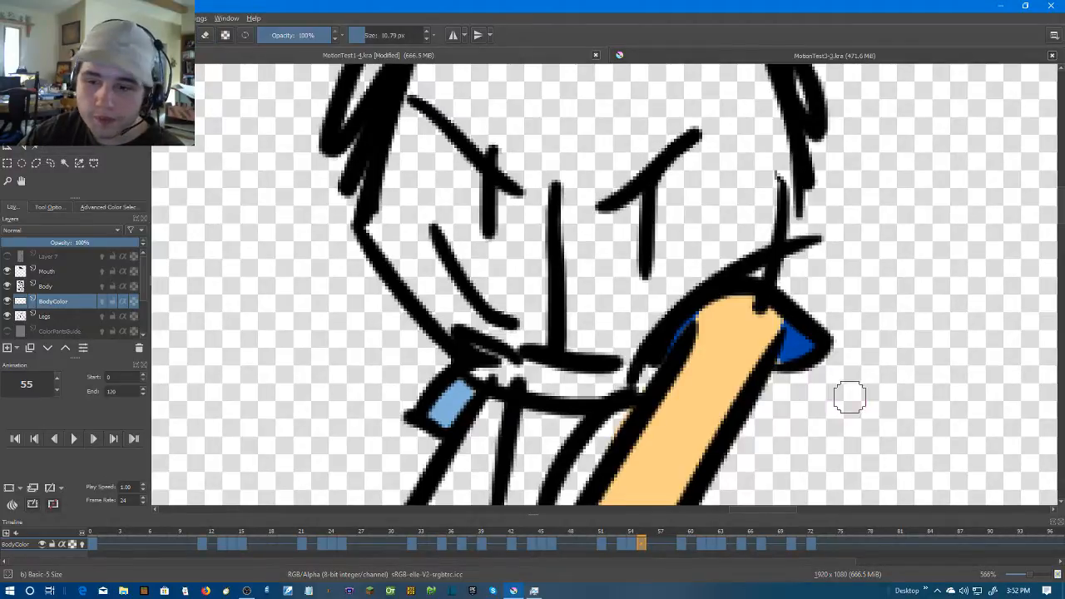
pyautogui.moveTo(796, 366)
pyautogui.mouseDown()
pyautogui.moveTo(832, 371)
pyautogui.moveTo(769, 422)
pyautogui.moveTo(779, 390)
pyautogui.mouseUp()
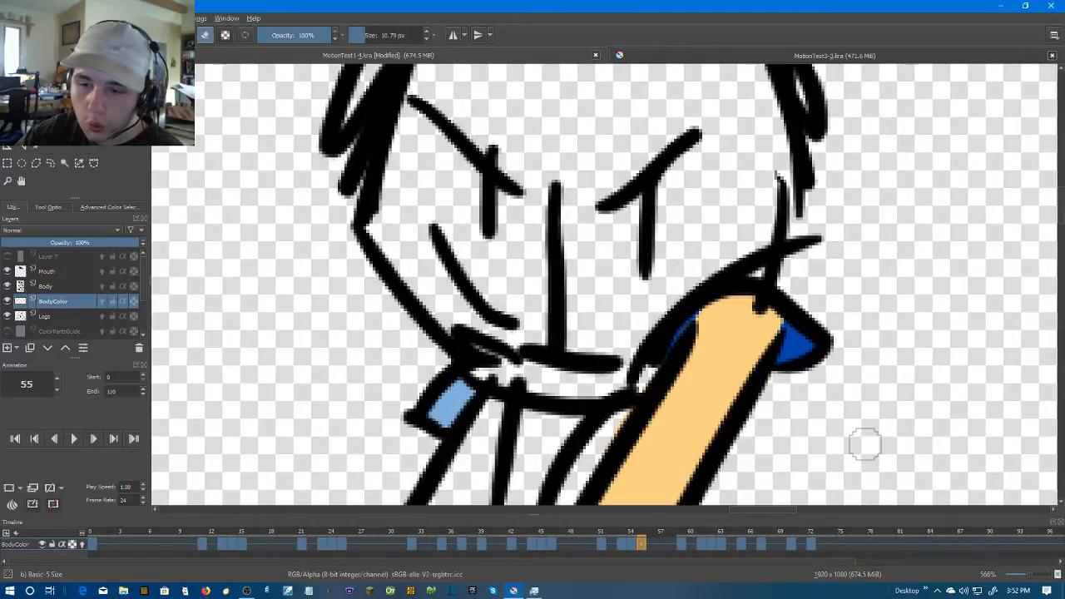
# Sample light blue from the small sleeve and paint the outer sleeve above the dark blue cuff on frame 55
pyautogui.scroll(-2, 841, 422)
pyautogui.scroll(-5, 827, 361)
pyautogui.scroll(4, 707, 315)
pyautogui.moveTo(827, 361); pyautogui.dragTo(653, 273)
pyautogui.scroll(1, 653, 273)
pyautogui.scroll(1, 609, 283)
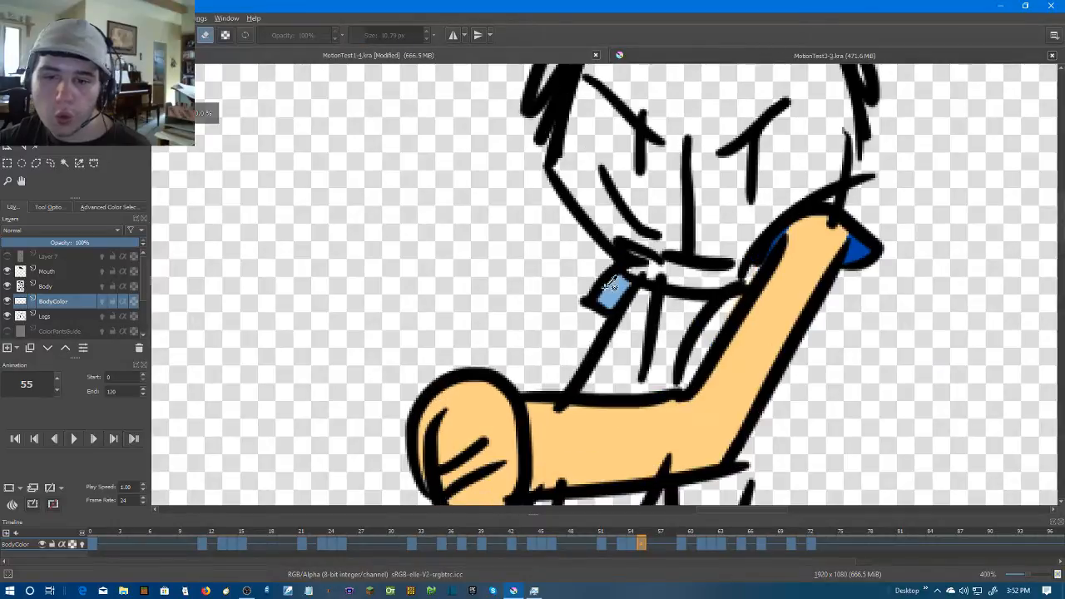
pyautogui.moveTo(878, 242)
pyautogui.mouseDown()
pyautogui.moveTo(832, 203)
pyautogui.moveTo(873, 188)
pyautogui.moveTo(869, 202)
pyautogui.mouseUp()
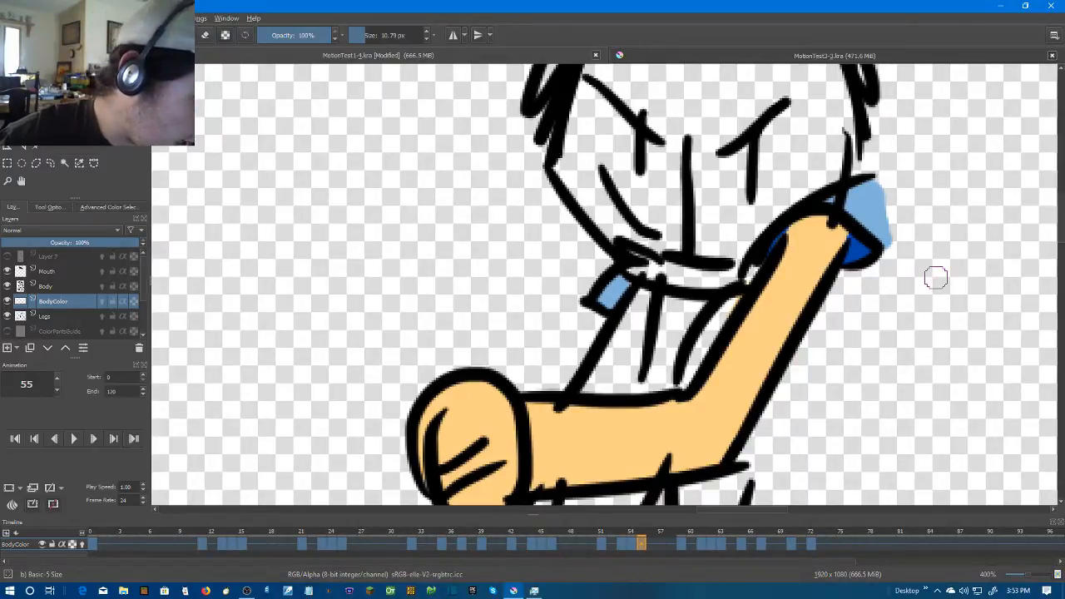
# Advance to frame 59 and paint the curved sleeve above the bent arm and the small triangular sleeve opposite light blue
pyautogui.scroll(-3, 935, 278)
pyautogui.moveTo(936, 277); pyautogui.dragTo(851, 256)
pyautogui.press('Right')
pyautogui.press('Right')
pyautogui.press('Right')
pyautogui.scroll(2, 855, 297)
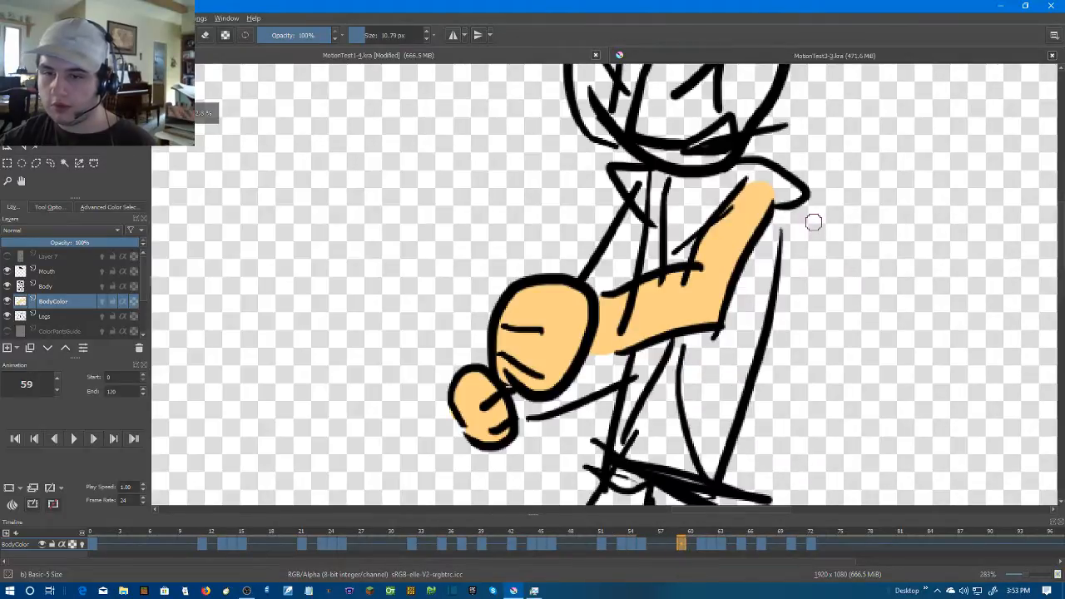
pyautogui.moveTo(813, 221); pyautogui.dragTo(805, 254)
pyautogui.press('Left')
pyautogui.press('Right')
pyautogui.scroll(2, 780, 179)
pyautogui.moveTo(701, 214)
pyautogui.mouseDown()
pyautogui.moveTo(744, 219)
pyautogui.moveTo(790, 245)
pyautogui.moveTo(814, 277)
pyautogui.moveTo(807, 259)
pyautogui.moveTo(726, 206)
pyautogui.mouseUp()
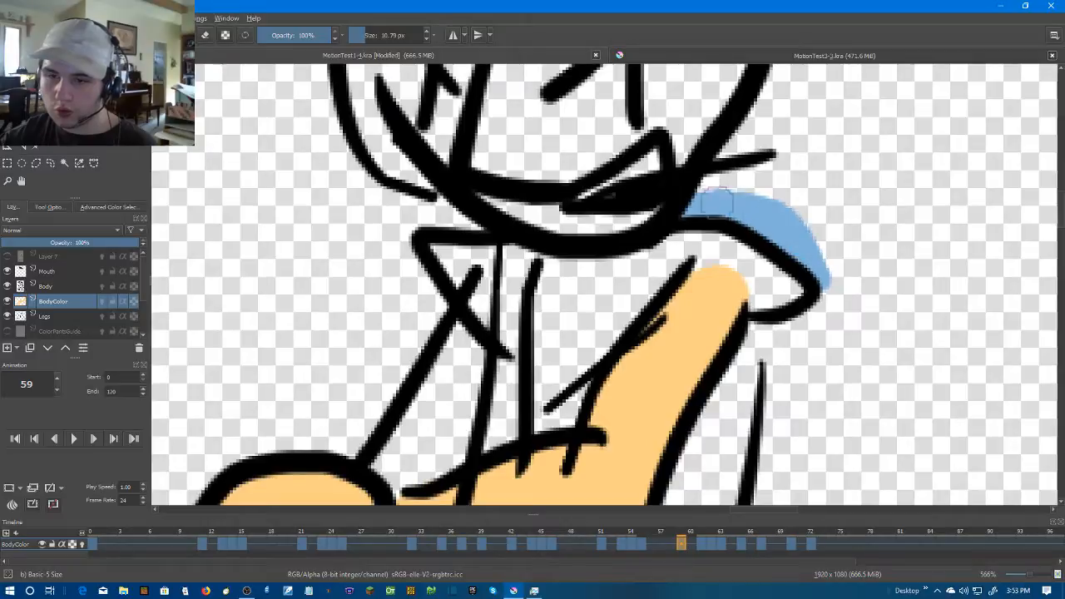
pyautogui.moveTo(432, 244)
pyautogui.mouseDown()
pyautogui.moveTo(478, 308)
pyautogui.moveTo(468, 238)
pyautogui.moveTo(464, 250)
pyautogui.mouseUp()
# Sample dark blue from frame 57 and paint the cuff inside around the upper end of the bent arm on frame 59
pyautogui.press('Left')
pyautogui.press('Left')
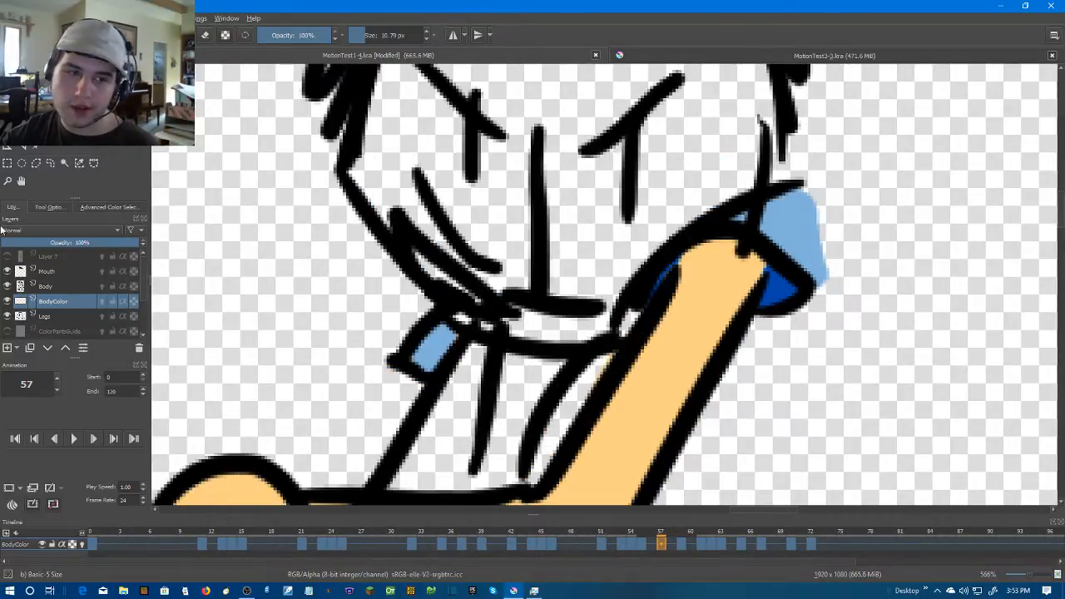
pyautogui.press('Right')
pyautogui.press('Right')
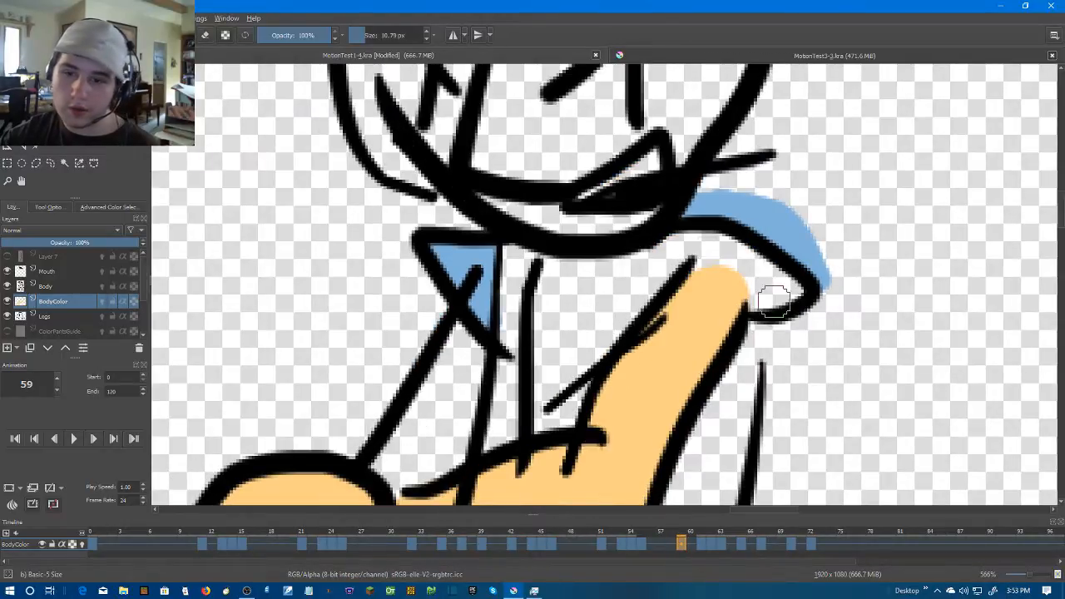
pyautogui.moveTo(698, 259)
pyautogui.mouseDown()
pyautogui.moveTo(726, 250)
pyautogui.moveTo(785, 288)
pyautogui.moveTo(756, 300)
pyautogui.moveTo(790, 292)
pyautogui.moveTo(756, 285)
pyautogui.moveTo(697, 248)
pyautogui.moveTo(696, 234)
pyautogui.moveTo(769, 277)
pyautogui.mouseUp()
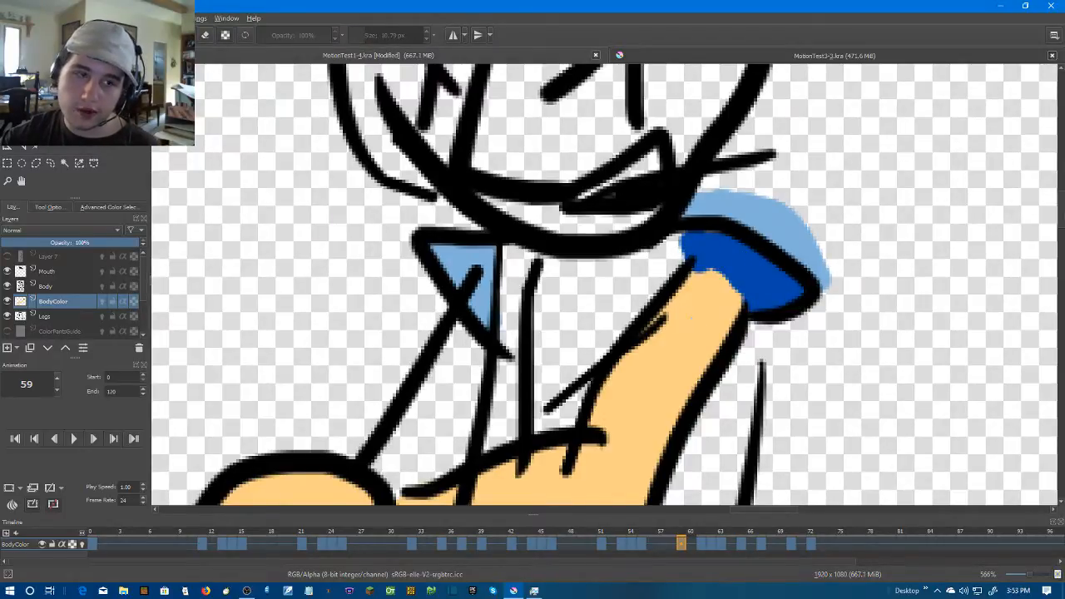
# Round off the skin-coloured upper end of the bent arm against the dark blue cuff on frame 59 and compare neighbouring frames
pyautogui.scroll(-1, 713, 274)
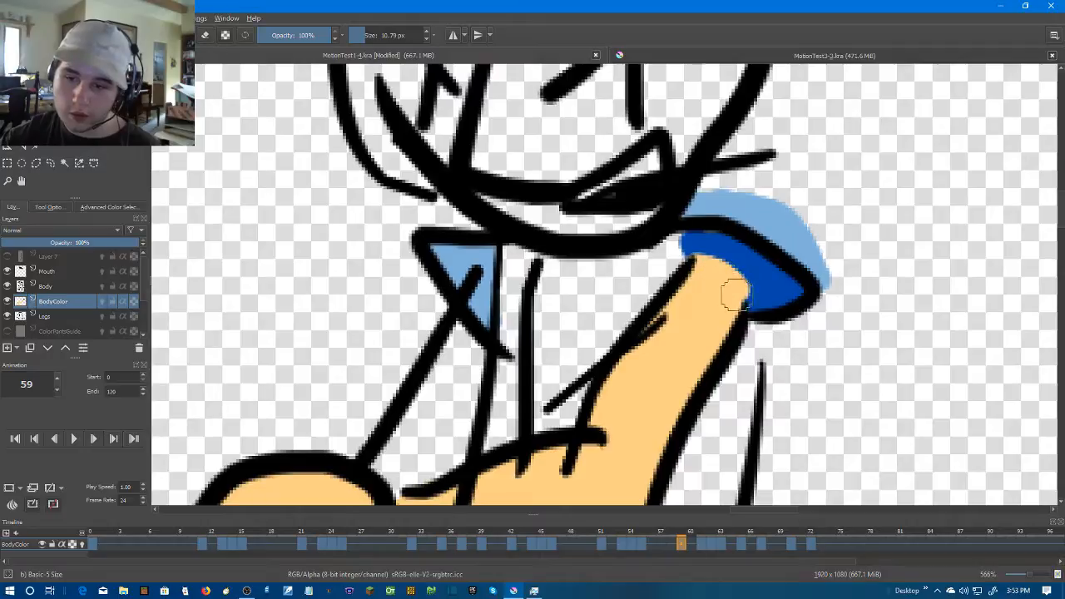
pyautogui.scroll(-1, 800, 341)
pyautogui.press('Right')
pyautogui.press('Right')
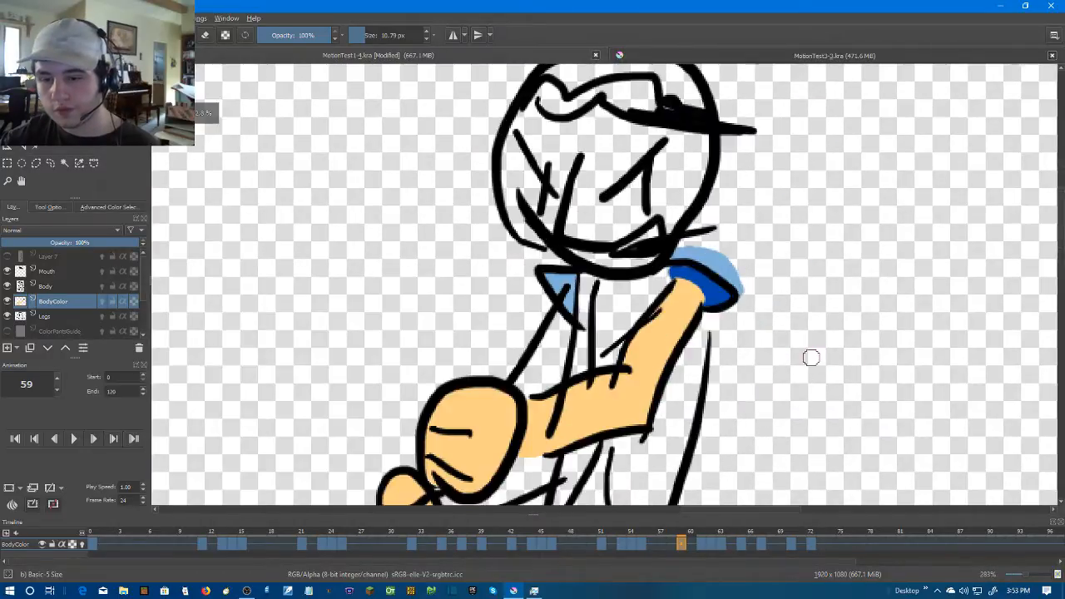
pyautogui.scroll(-3, 811, 357)
pyautogui.press('Right')
pyautogui.press('Left')
pyautogui.press('Right')
pyautogui.press('Left')
pyautogui.scroll(4, 809, 353)
pyautogui.press('Left')
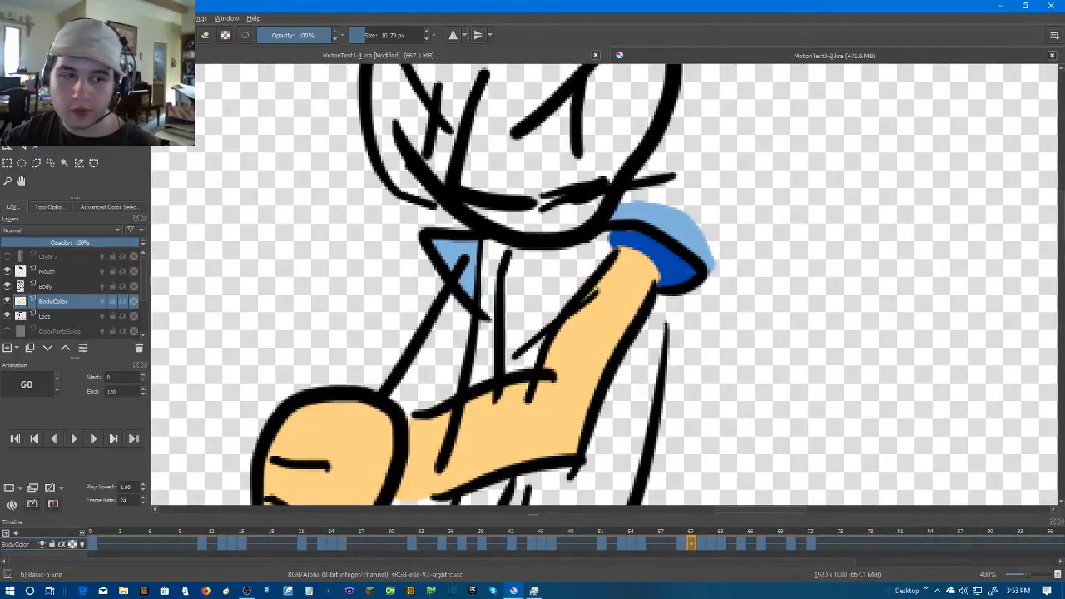
# Sample light blue, advance to frame 62 and paint the sleeve beside the raised arm
pyautogui.press('p')
pyautogui.press('Right')
pyautogui.press('Right')
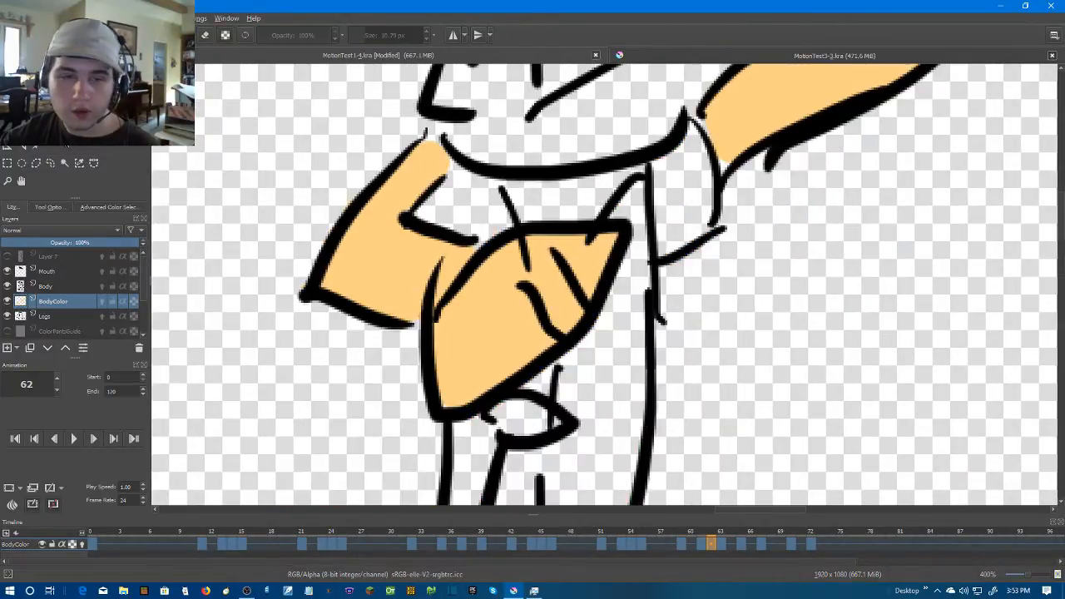
pyautogui.press('b')
pyautogui.moveTo(682, 132)
pyautogui.mouseDown()
pyautogui.moveTo(699, 223)
pyautogui.moveTo(655, 167)
pyautogui.moveTo(690, 200)
pyautogui.moveTo(670, 167)
pyautogui.mouseUp()
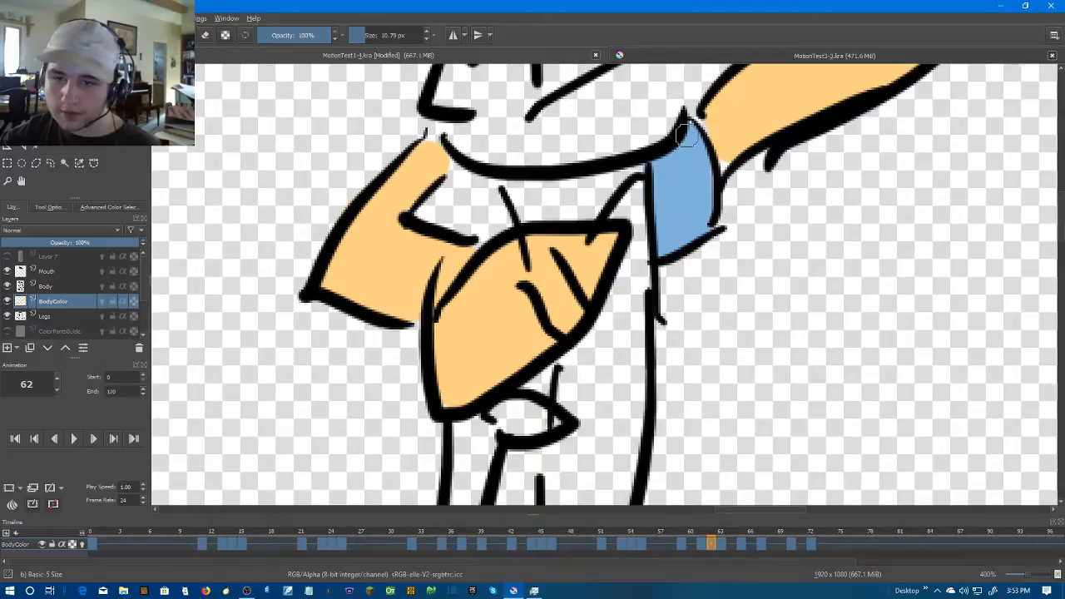
# Advance to frame 63 and paint the raised arm's sleeve light blue
pyautogui.scroll(-3, 807, 359)
pyautogui.press('Right')
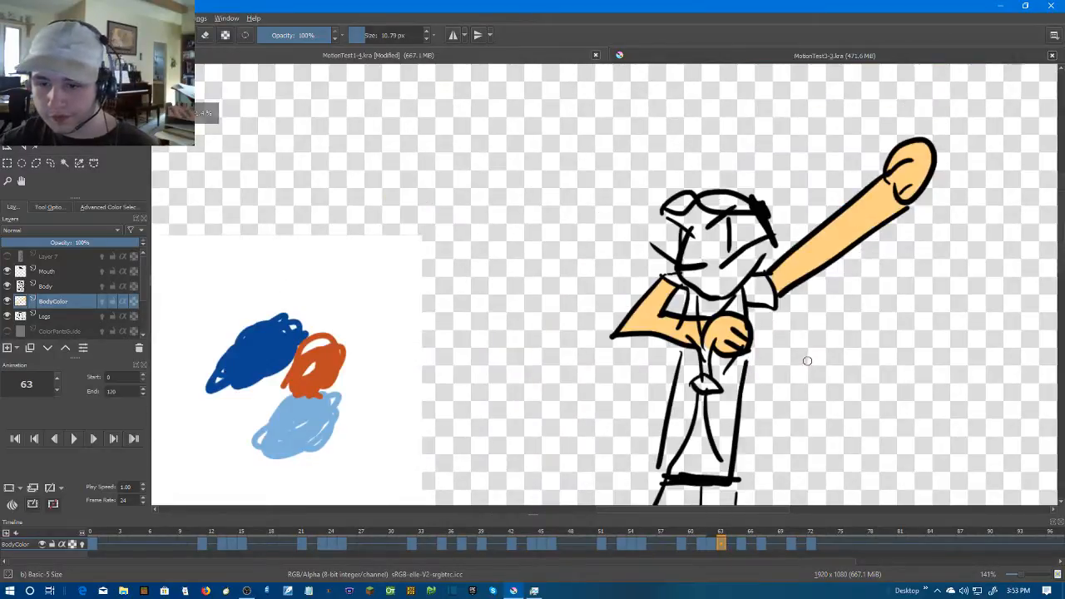
pyautogui.press('Left')
pyautogui.scroll(3, 800, 352)
pyautogui.press('Right')
pyautogui.scroll(1, 697, 174)
pyautogui.moveTo(636, 141)
pyautogui.mouseDown()
pyautogui.moveTo(647, 210)
pyautogui.moveTo(736, 226)
pyautogui.moveTo(698, 120)
pyautogui.moveTo(632, 131)
pyautogui.moveTo(684, 163)
pyautogui.moveTo(688, 200)
pyautogui.moveTo(682, 143)
pyautogui.moveTo(702, 200)
pyautogui.mouseUp()
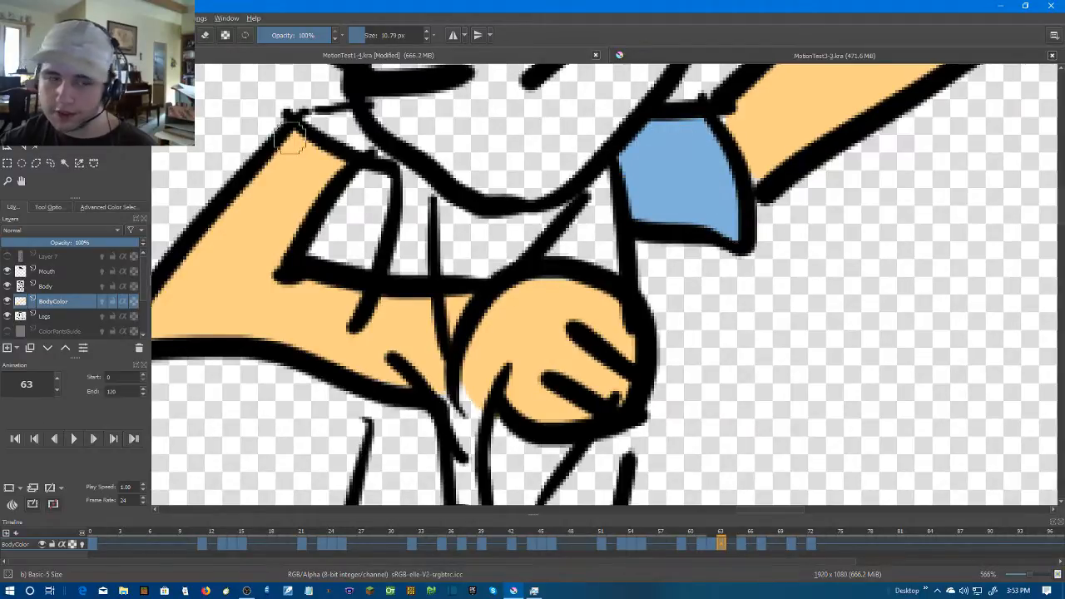
pyautogui.click(787, 110)
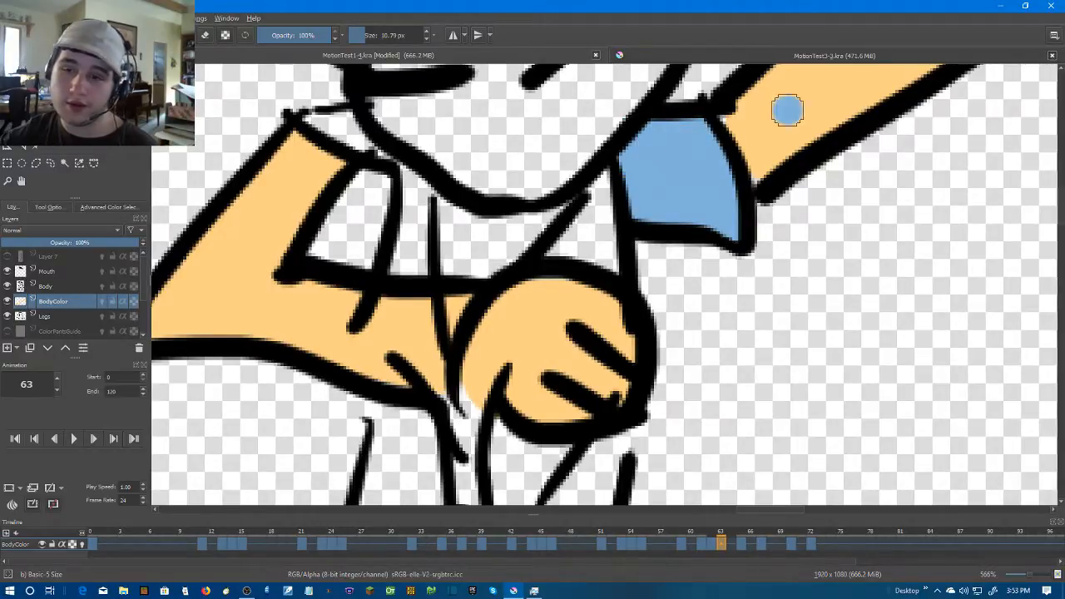
pyautogui.hotkey('ctrl', 'z')
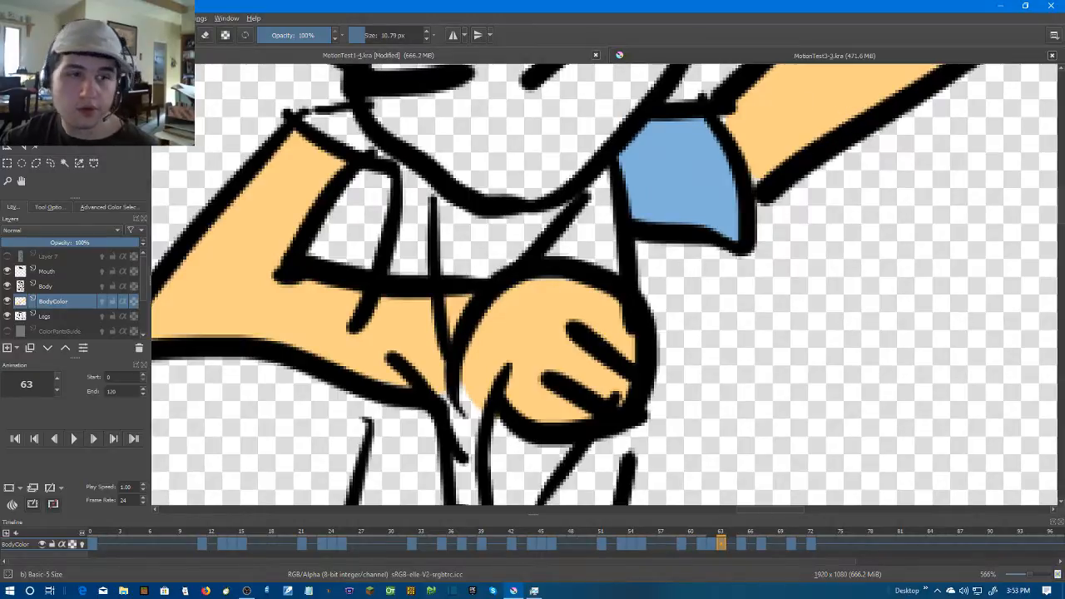
pyautogui.press('p')
pyautogui.moveTo(811, 116); pyautogui.dragTo(634, 231)
pyautogui.press('b')
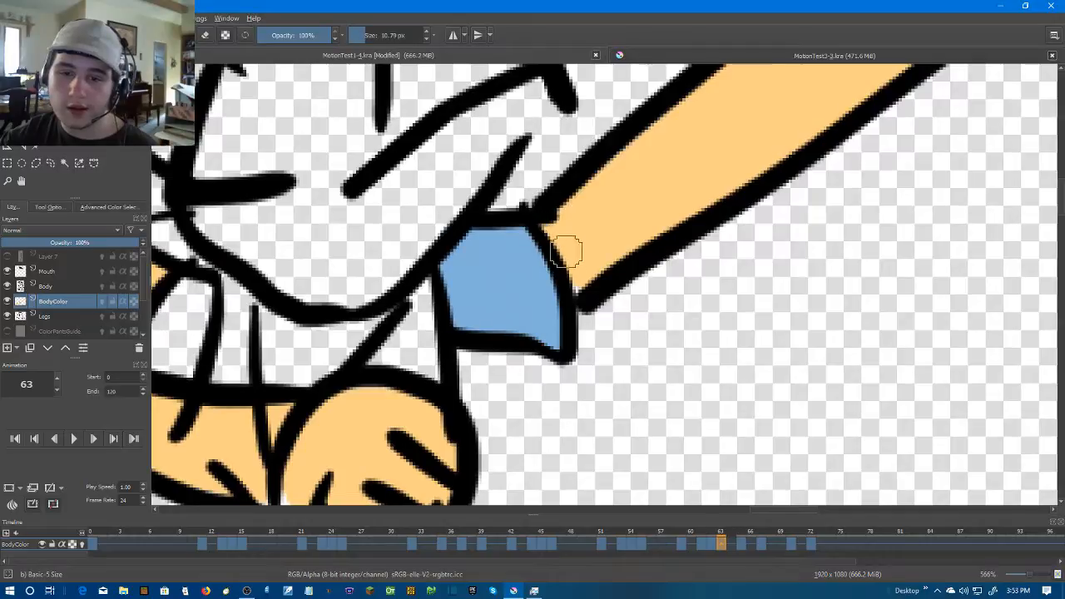
pyautogui.scroll(-3, 640, 283)
pyautogui.scroll(1, 499, 285)
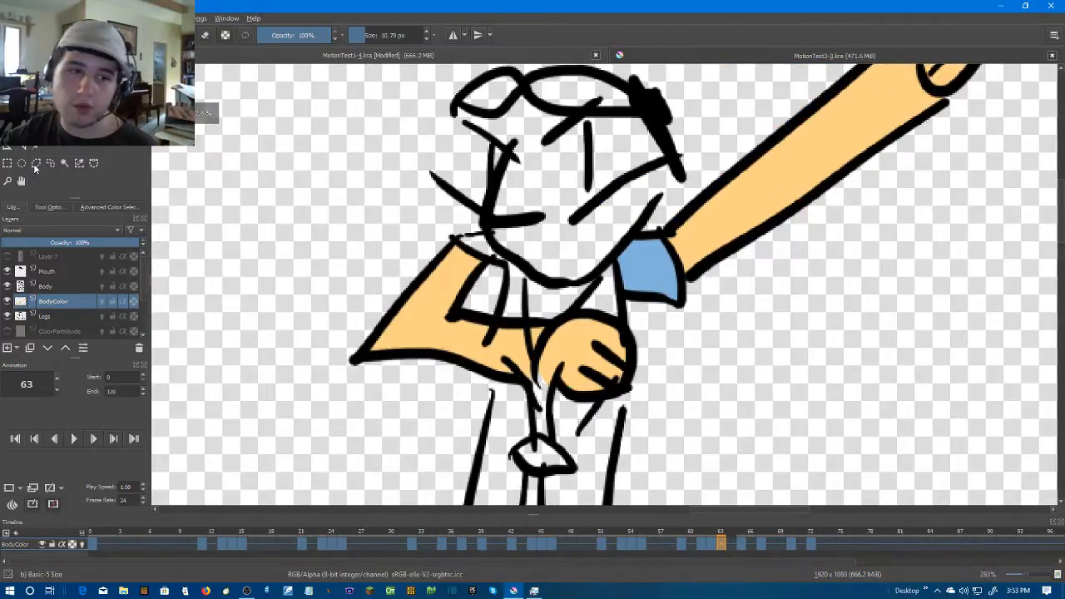
# Paint the small sleeve above the bent arm light blue on frame 63 and erase the spill above its outline
pyautogui.click(21, 128)
pyautogui.scroll(2, 645, 262)
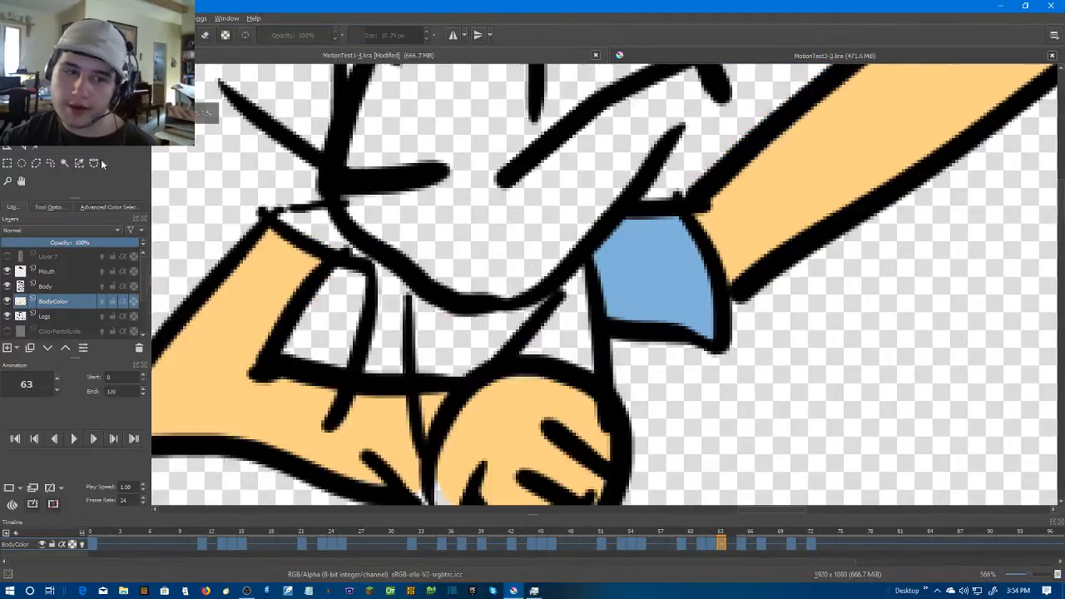
pyautogui.moveTo(588, 161); pyautogui.dragTo(745, 203)
pyautogui.press('b')
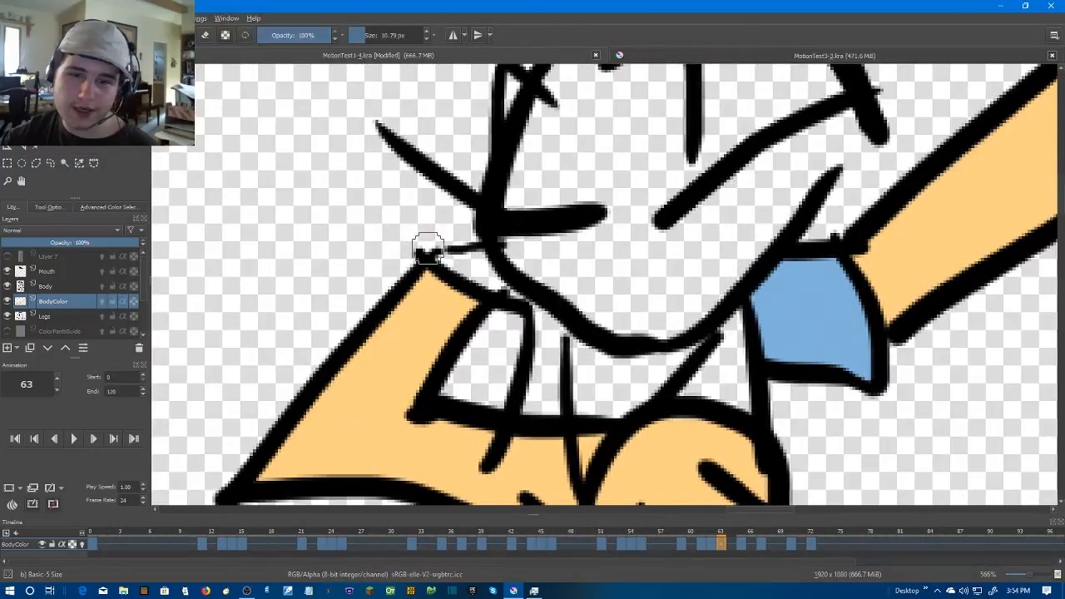
pyautogui.scroll(1, 423, 241)
pyautogui.moveTo(470, 258)
pyautogui.mouseDown()
pyautogui.moveTo(524, 301)
pyautogui.moveTo(447, 264)
pyautogui.mouseUp()
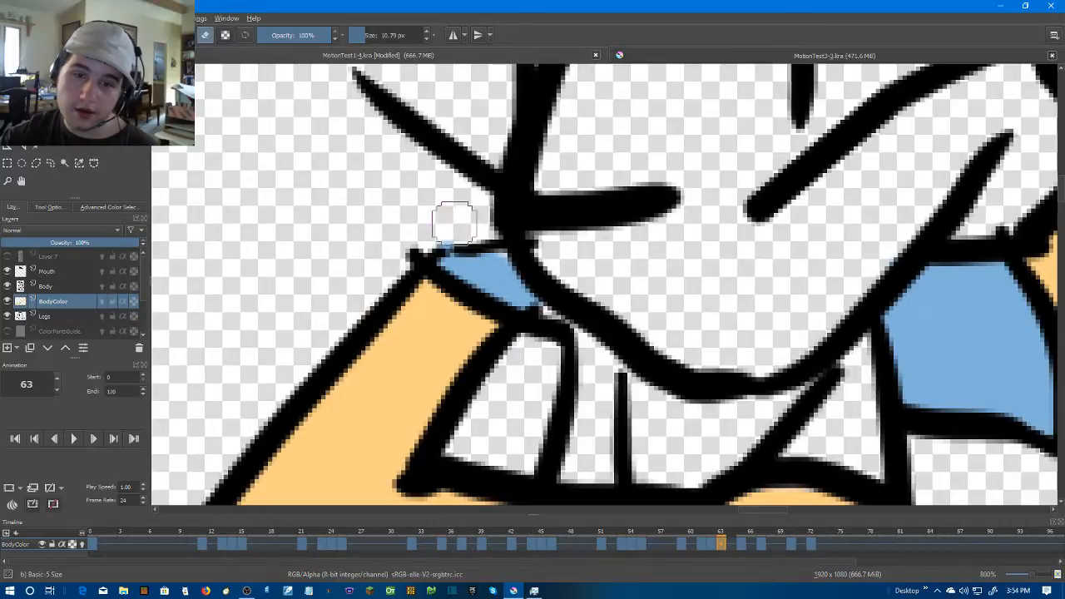
pyautogui.scroll(-3, 600, 249)
pyautogui.scroll(3, 723, 292)
pyautogui.scroll(-1, 724, 291)
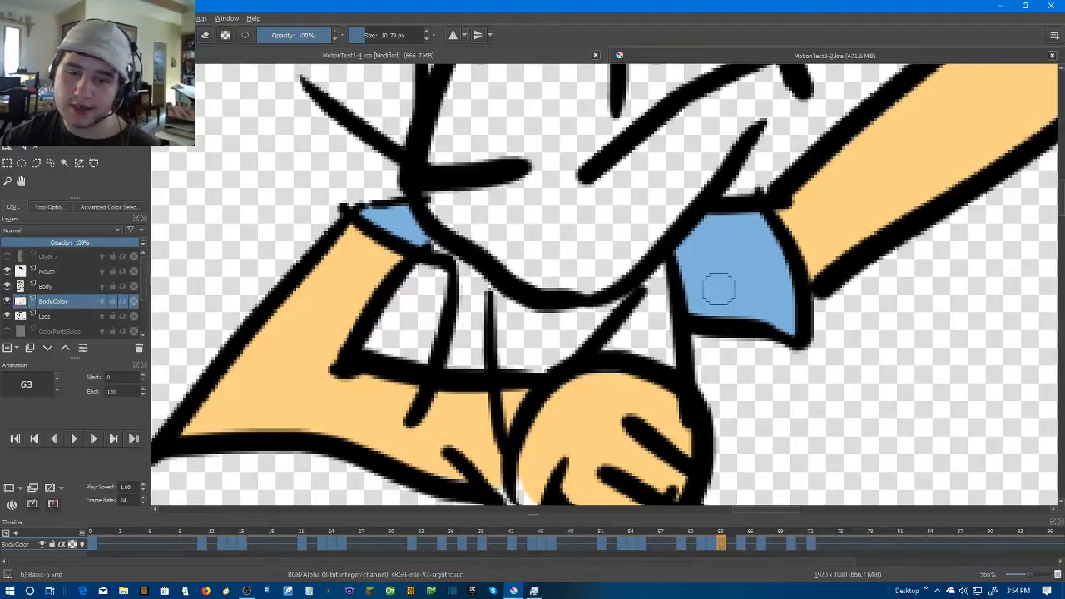
# Advance to frame 65 and paint the sleeves of the lowered arm and the raised arm light blue
pyautogui.scroll(-1, 704, 294)
pyautogui.press('.')
pyautogui.press('.')
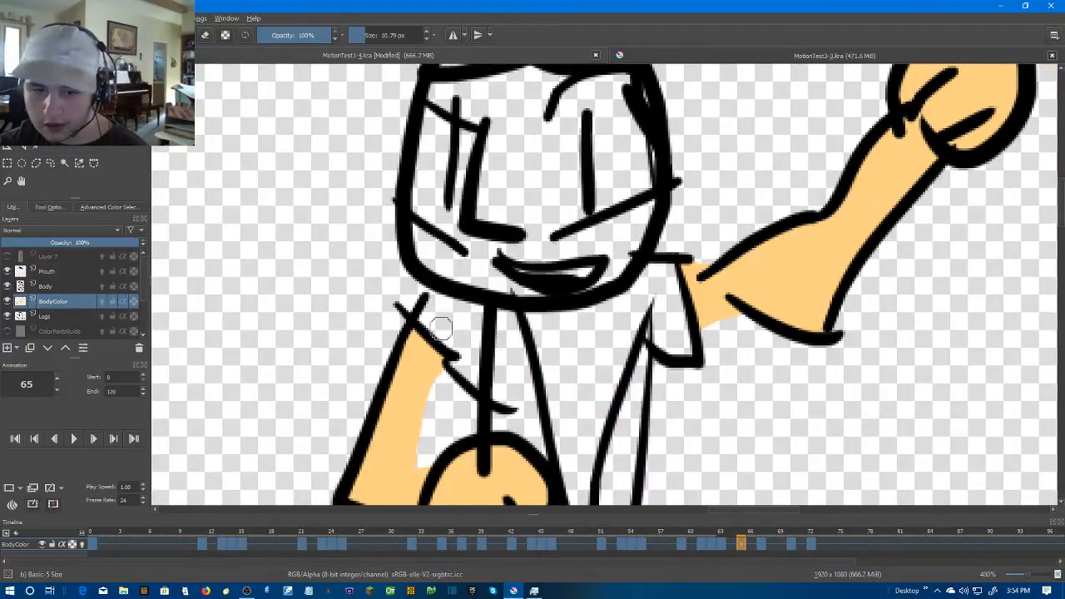
pyautogui.scroll(1, 440, 326)
pyautogui.moveTo(499, 226)
pyautogui.mouseDown()
pyautogui.moveTo(558, 305)
pyautogui.moveTo(584, 260)
pyautogui.moveTo(534, 250)
pyautogui.moveTo(572, 249)
pyautogui.moveTo(543, 274)
pyautogui.moveTo(554, 250)
pyautogui.moveTo(577, 340)
pyautogui.moveTo(561, 319)
pyautogui.mouseUp()
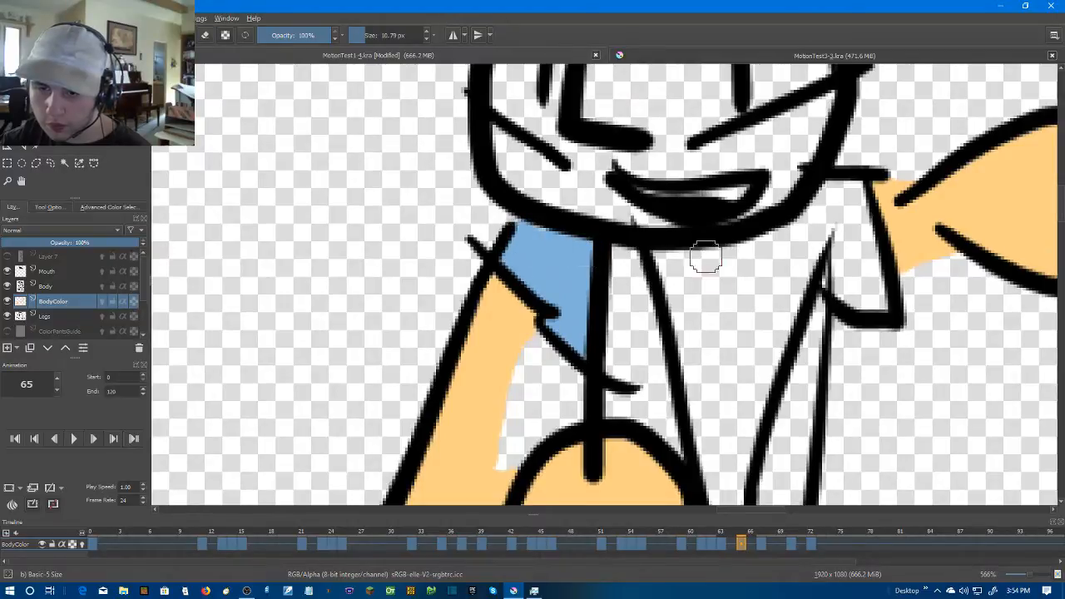
pyautogui.moveTo(838, 185)
pyautogui.mouseDown()
pyautogui.moveTo(851, 299)
pyautogui.moveTo(853, 188)
pyautogui.moveTo(873, 314)
pyautogui.mouseUp()
pyautogui.scroll(-5, 946, 326)
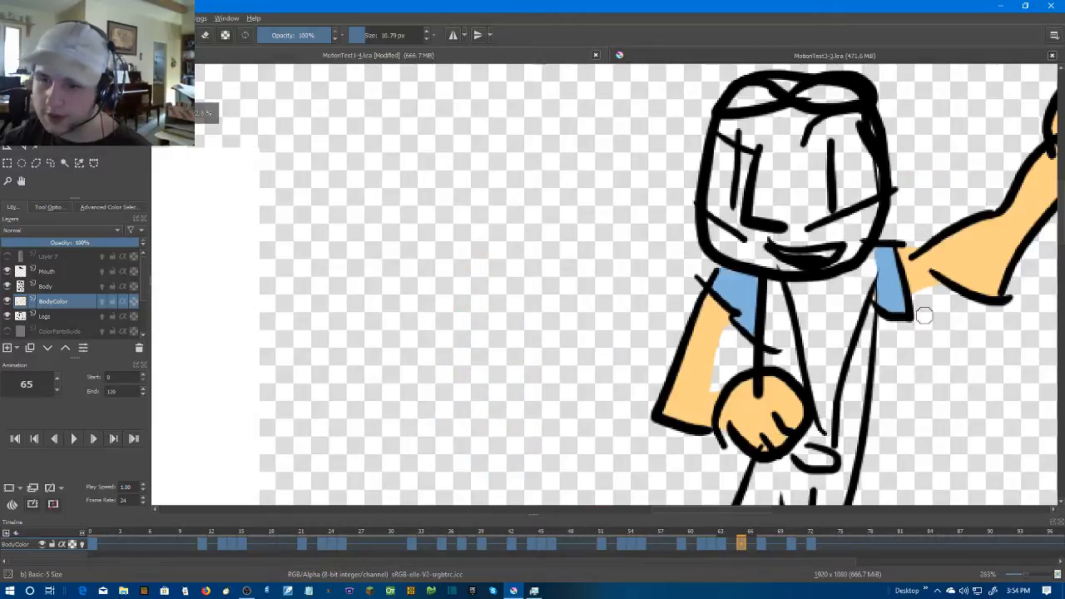
# Advance to frame 67 and paint the narrow sleeve above the lowered arm and the pointed sleeve beside the raised arm light blue
pyautogui.press('Right')
pyautogui.press('Right')
pyautogui.scroll(6, 879, 296)
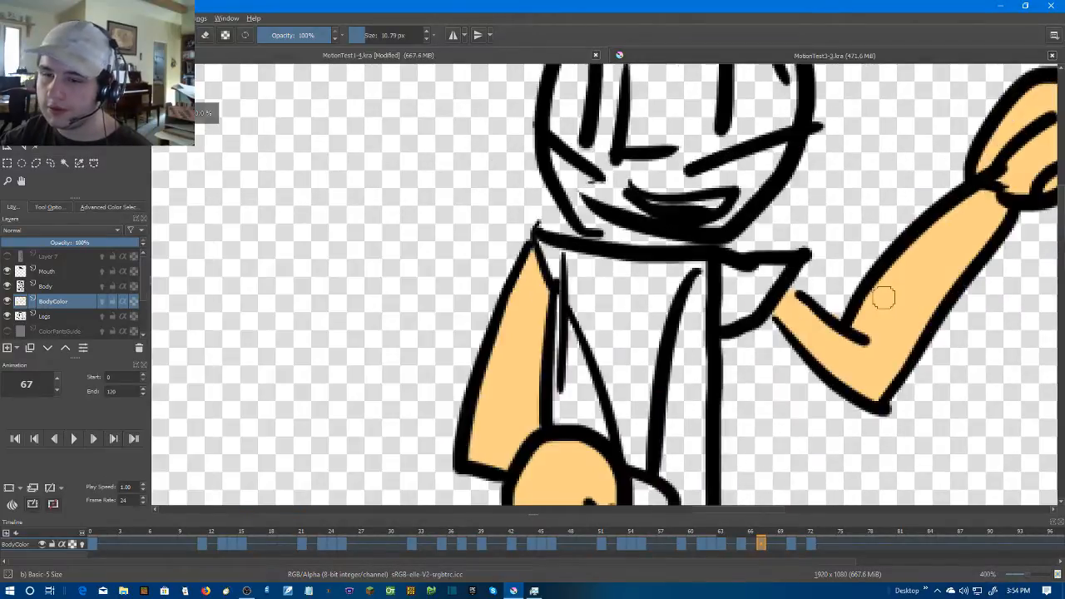
pyautogui.moveTo(557, 282); pyautogui.dragTo(791, 278)
pyautogui.moveTo(658, 225)
pyautogui.mouseDown()
pyautogui.moveTo(676, 274)
pyautogui.moveTo(678, 231)
pyautogui.mouseUp()
pyautogui.scroll(-4, 682, 229)
pyautogui.scroll(3, 743, 291)
pyautogui.moveTo(761, 266)
pyautogui.mouseDown()
pyautogui.moveTo(761, 344)
pyautogui.moveTo(826, 264)
pyautogui.mouseUp()
pyautogui.moveTo(779, 327)
pyautogui.mouseDown()
pyautogui.moveTo(796, 273)
pyautogui.moveTo(752, 294)
pyautogui.mouseUp()
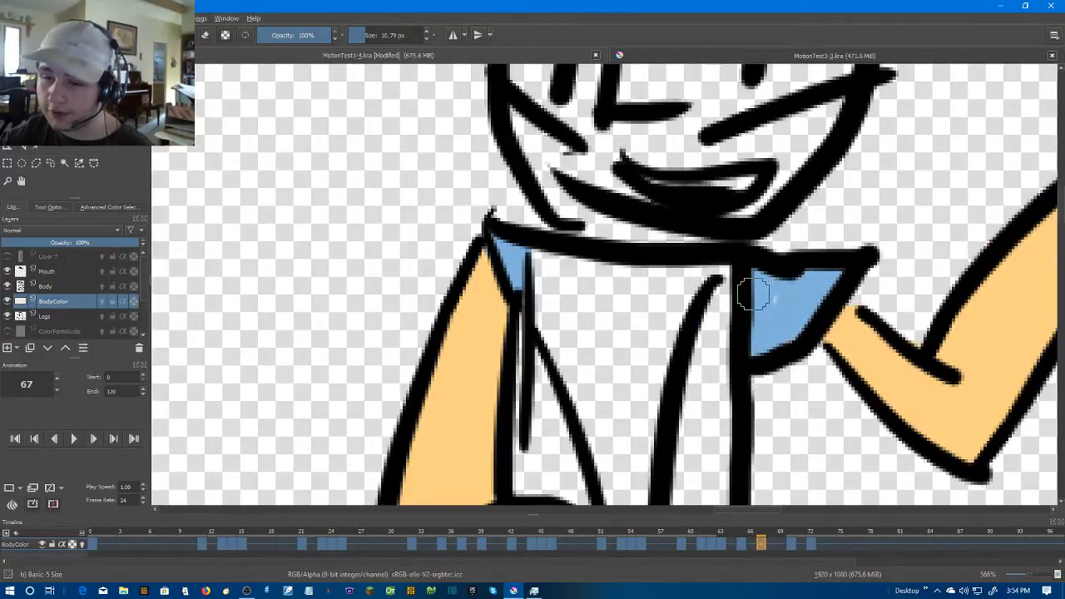
# Advance to frame 70 and paint the sleeves on both shoulders light blue
pyautogui.scroll(-4, 795, 332)
pyautogui.scroll(1, 837, 312)
pyautogui.press('Right')
pyautogui.press('Right')
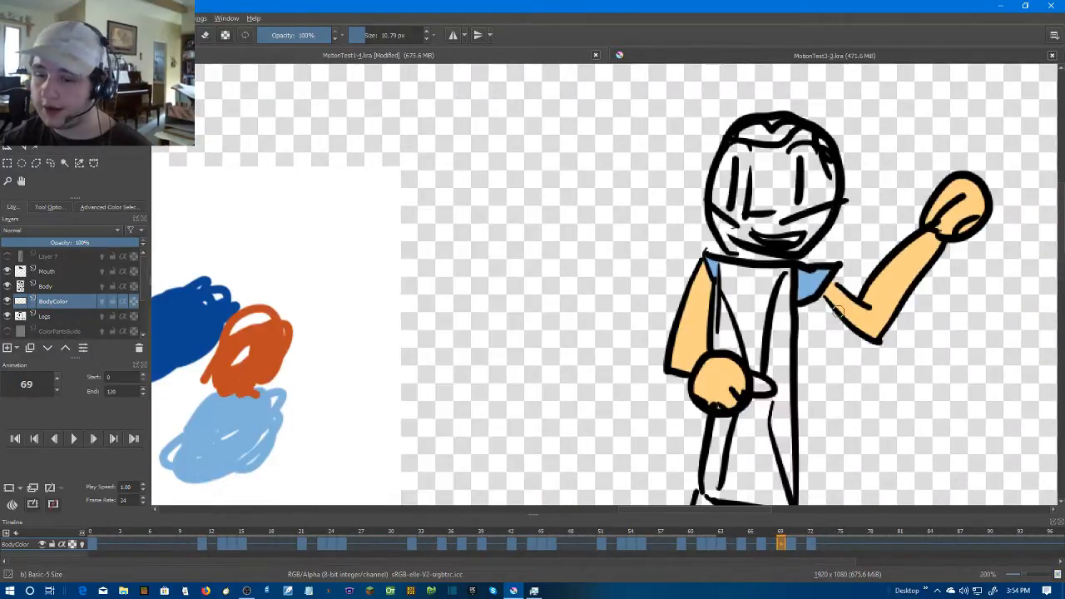
pyautogui.scroll(4, 722, 277)
pyautogui.moveTo(645, 262)
pyautogui.mouseDown()
pyautogui.moveTo(732, 376)
pyautogui.moveTo(744, 298)
pyautogui.moveTo(699, 300)
pyautogui.moveTo(743, 347)
pyautogui.moveTo(739, 399)
pyautogui.moveTo(720, 315)
pyautogui.moveTo(675, 274)
pyautogui.mouseUp()
pyautogui.scroll(-2, 827, 332)
pyautogui.scroll(2, 828, 333)
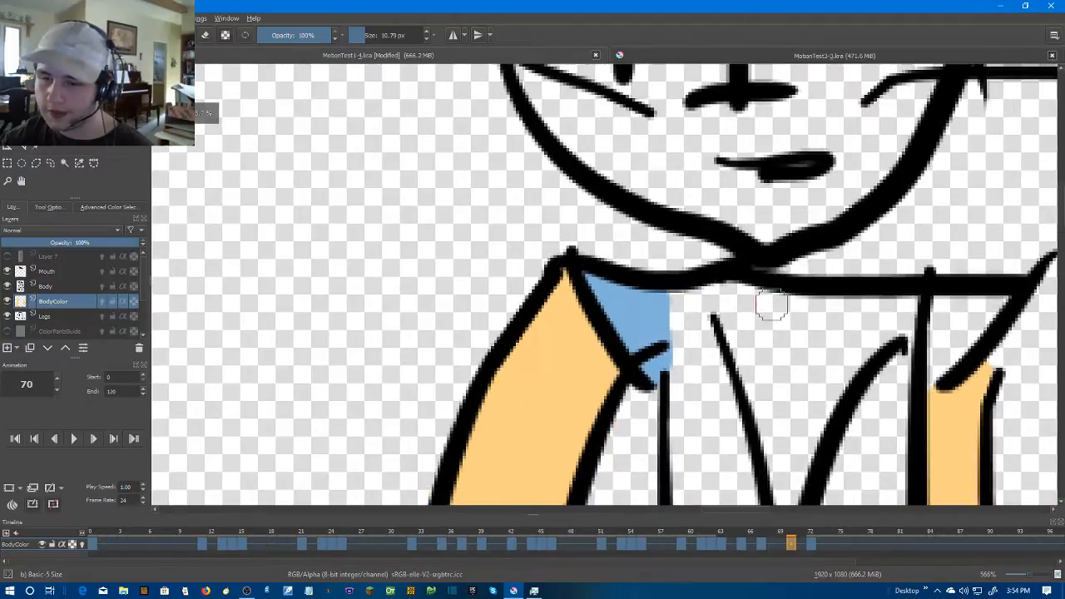
pyautogui.moveTo(796, 278)
pyautogui.mouseDown()
pyautogui.moveTo(815, 290)
pyautogui.moveTo(800, 384)
pyautogui.moveTo(891, 280)
pyautogui.moveTo(826, 294)
pyautogui.moveTo(826, 323)
pyautogui.mouseUp()
pyautogui.scroll(-7, 878, 342)
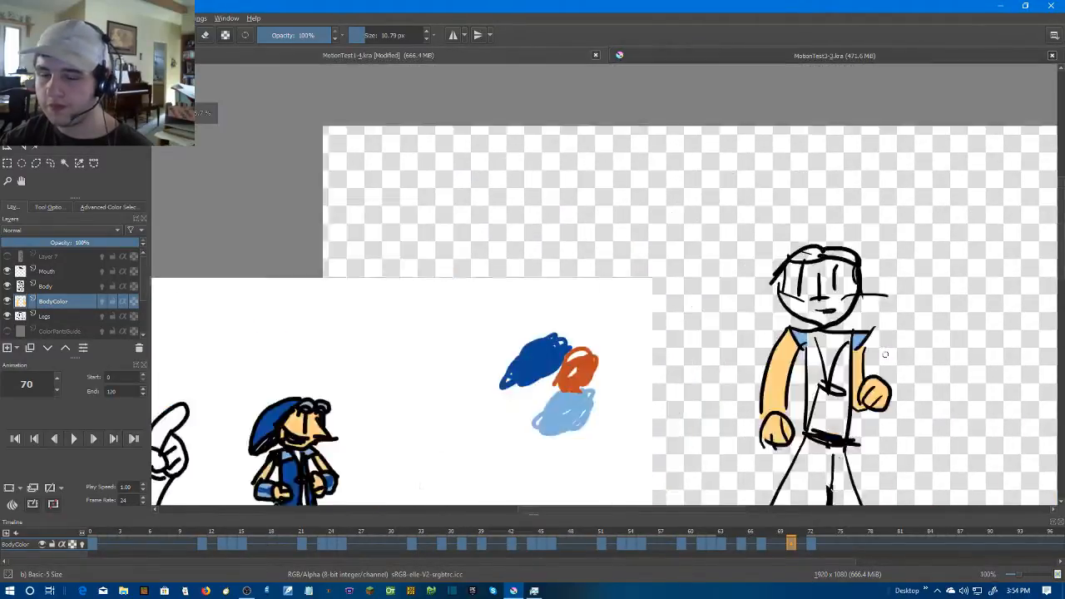
# Duplicate the coloured opening pose at frame 4 of BodyColor, move the copy to frame 72 and check it against adjacent frames
pyautogui.press('Right')
pyautogui.press('Right')
pyautogui.press('Right')
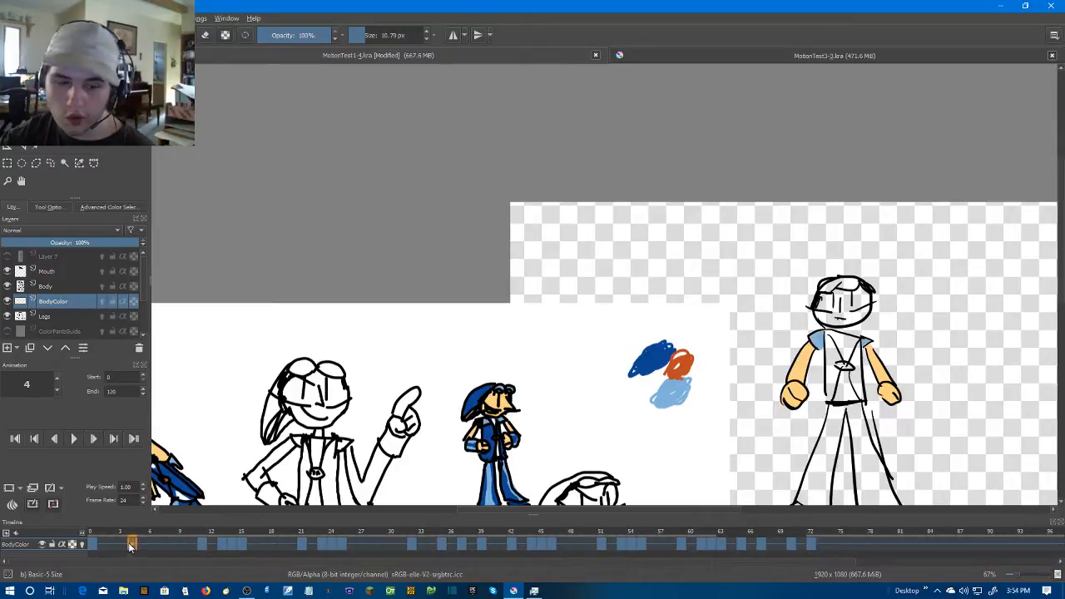
pyautogui.rightClick(130, 544)
pyautogui.click(155, 521)
pyautogui.moveTo(133, 544); pyautogui.dragTo(814, 546)
pyautogui.press('Left')
pyautogui.press('Right')
pyautogui.press('Right')
pyautogui.press('Left')
pyautogui.scroll(-1, 575, 421)
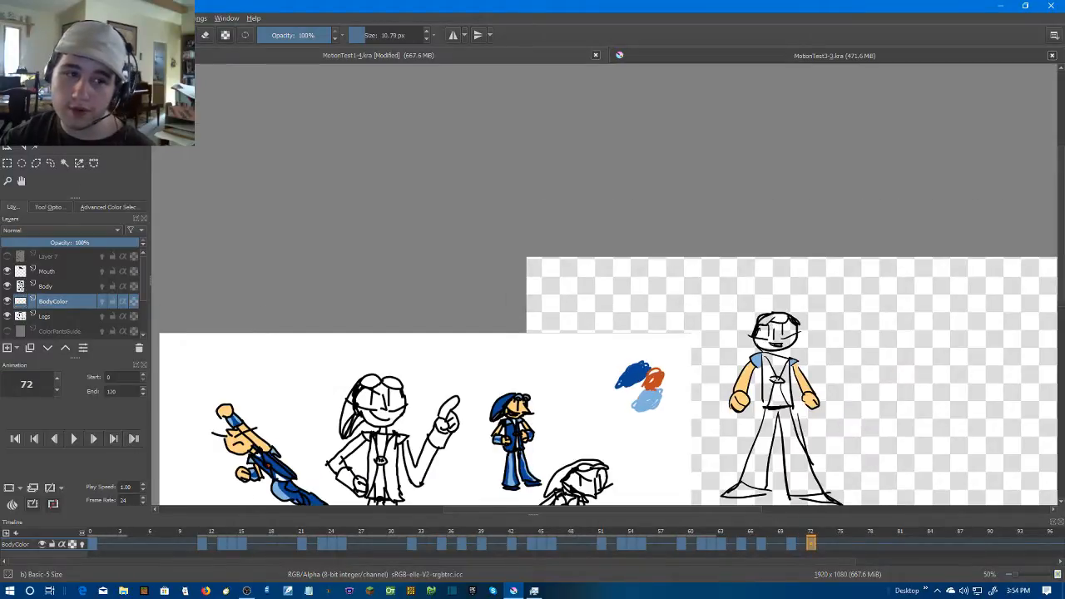
# Sample dark blue from the colour swatches and fill the torso side panel beside the smaller sleeve on frame 0
pyautogui.scroll(3, 635, 366)
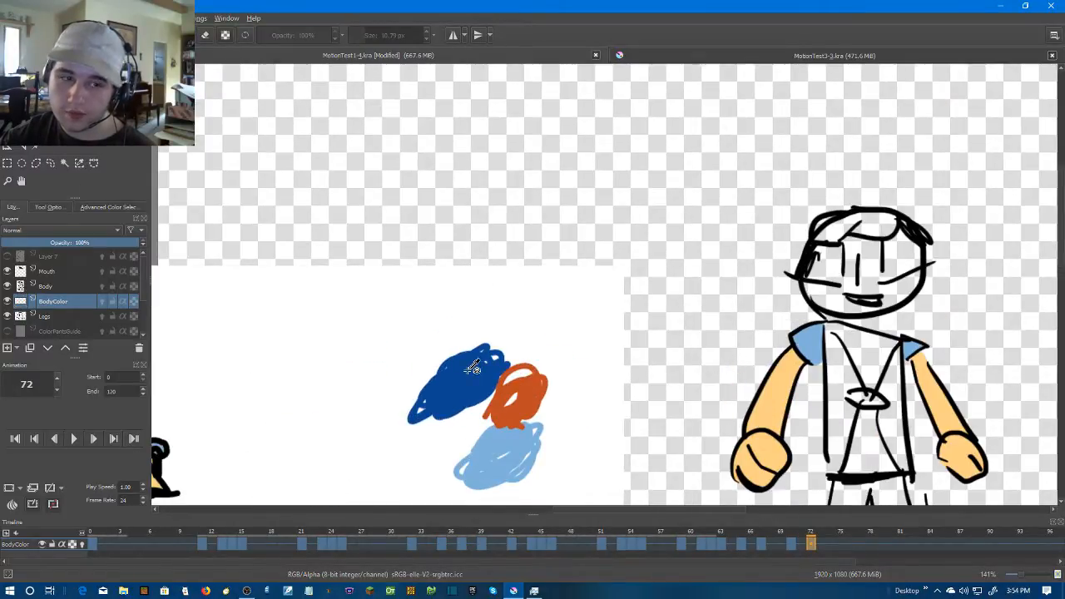
pyautogui.click(95, 544)
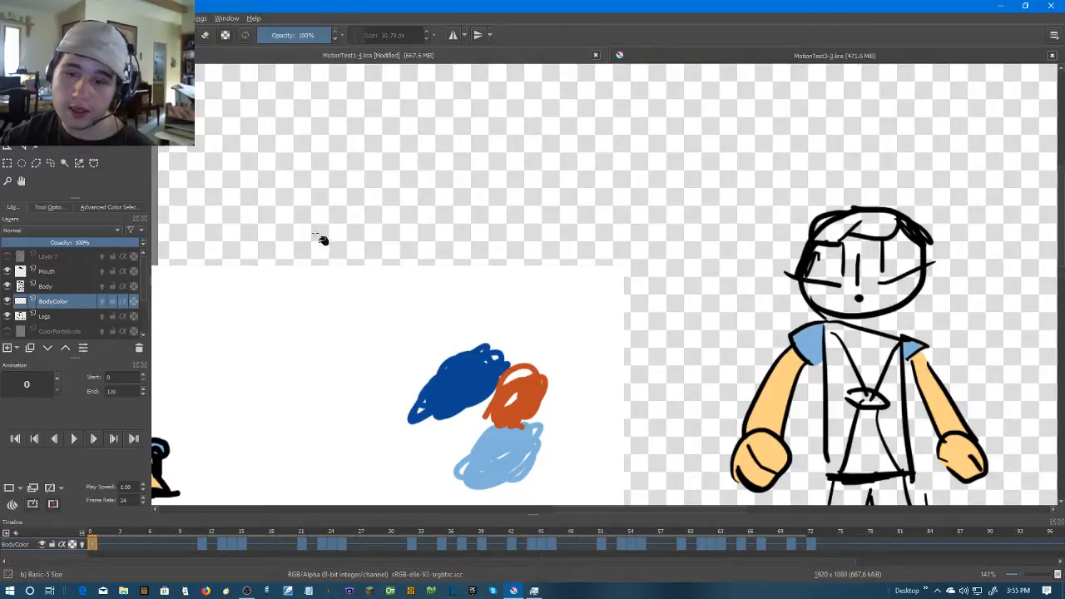
pyautogui.moveTo(870, 266); pyautogui.dragTo(632, 265)
pyautogui.scroll(2, 632, 264)
pyautogui.click(628, 260)
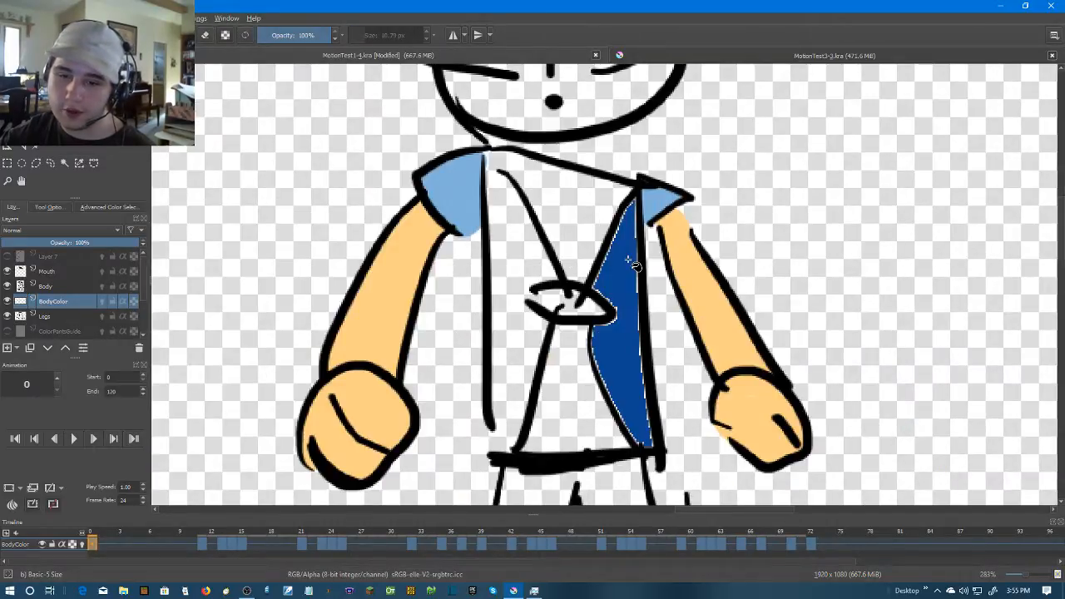
# Hide the Body and Legs layers, try refilling the dark blue torso panel each time, and undo both fills
pyautogui.click(7, 287)
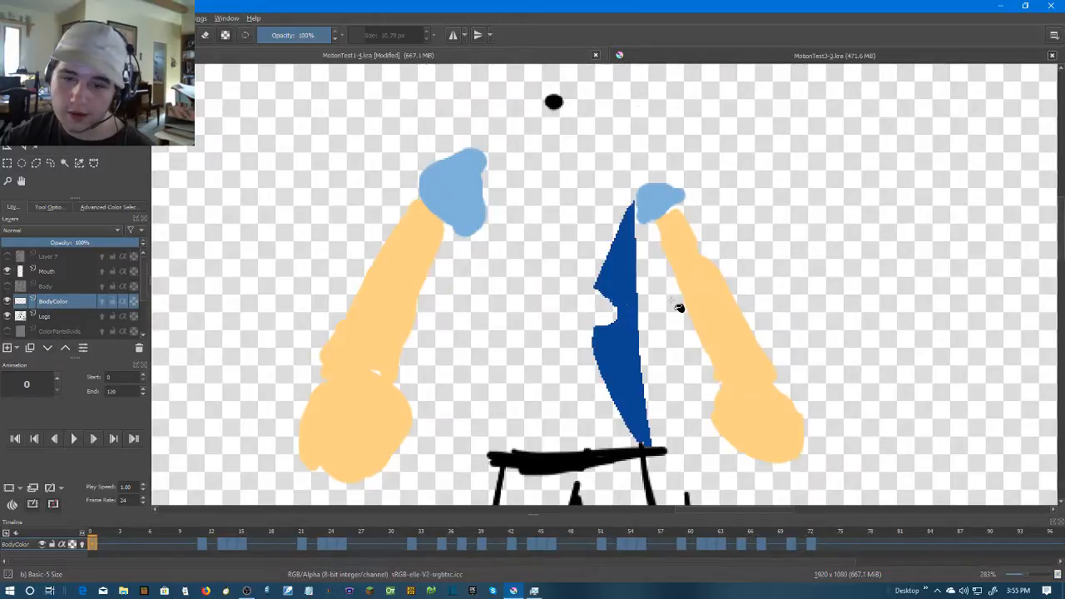
pyautogui.click(626, 284)
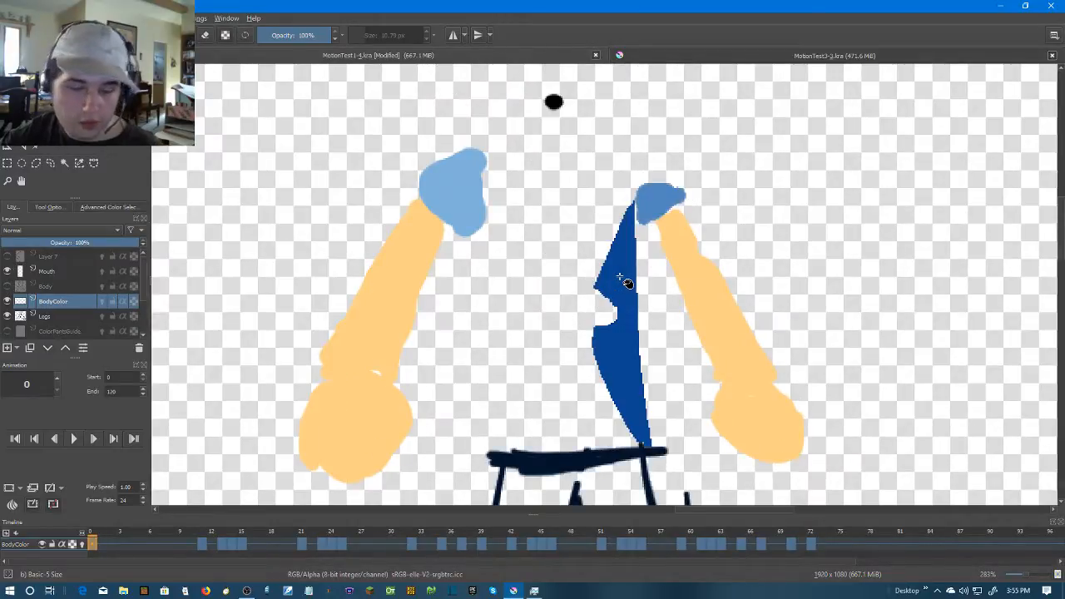
pyautogui.hotkey('ctrl', 'z')
pyautogui.click(8, 316)
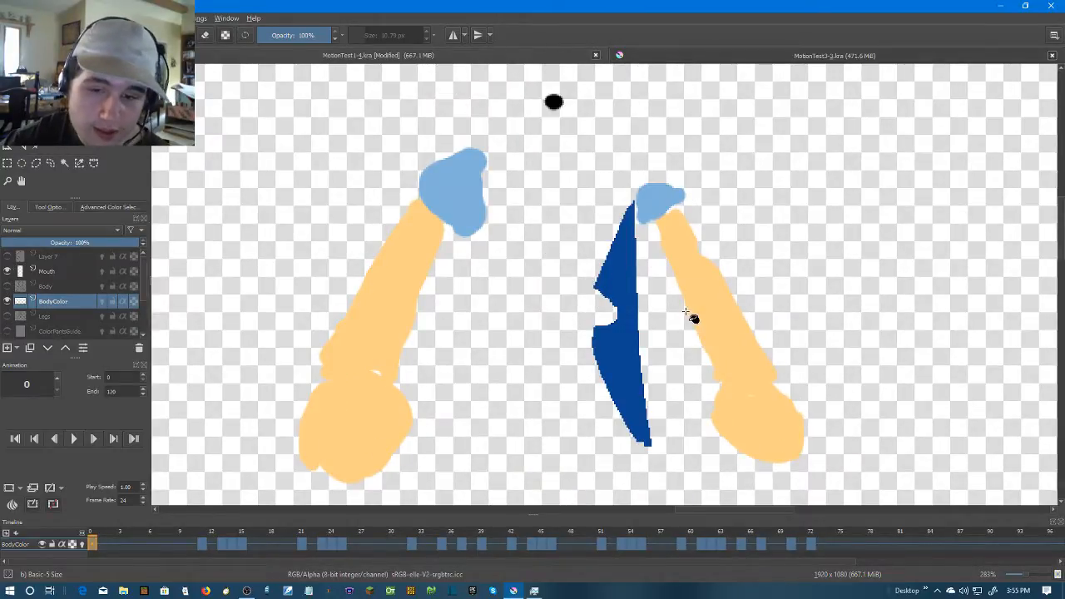
pyautogui.click(624, 285)
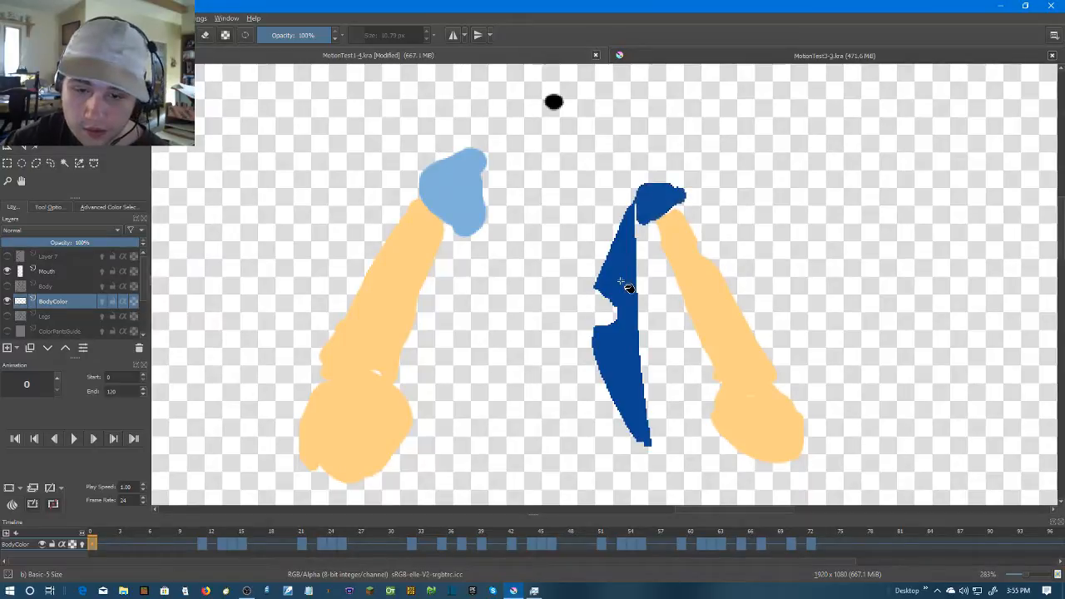
pyautogui.hotkey('ctrl', 'z')
# Examine the edges of the dark blue torso panel on frame 0, toggling the BodyColor layer's visibility off and on
pyautogui.scroll(2, 632, 286)
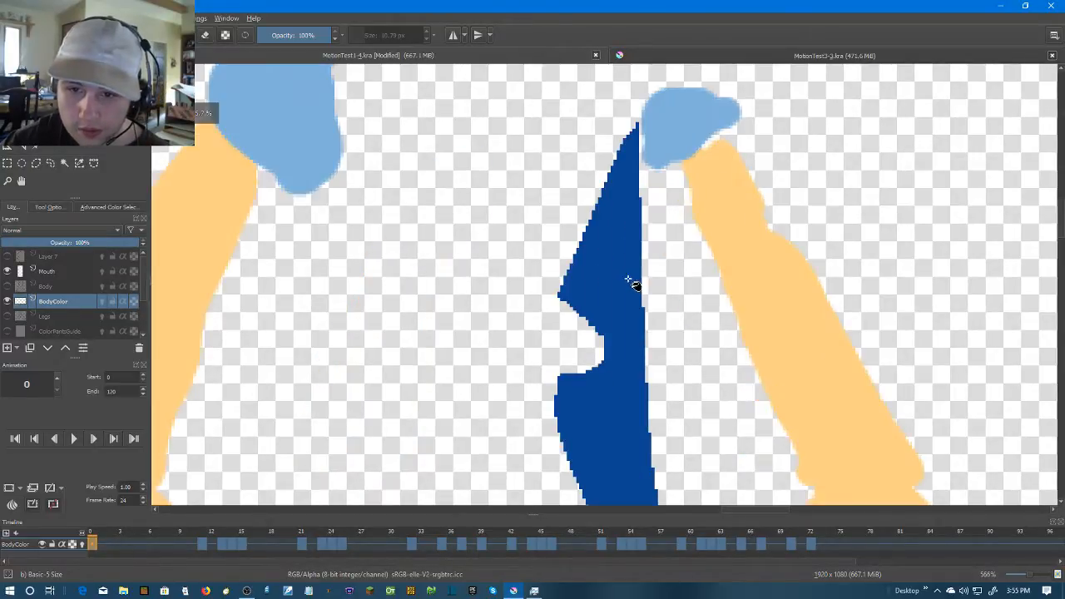
pyautogui.scroll(-1, 625, 283)
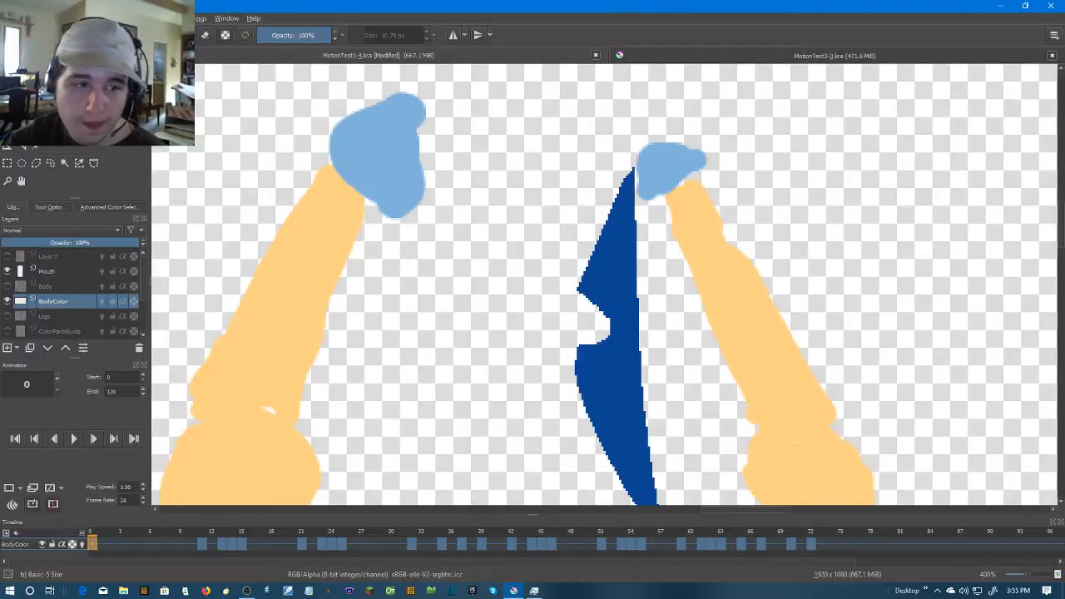
pyautogui.click(6, 302)
pyautogui.click(7, 302)
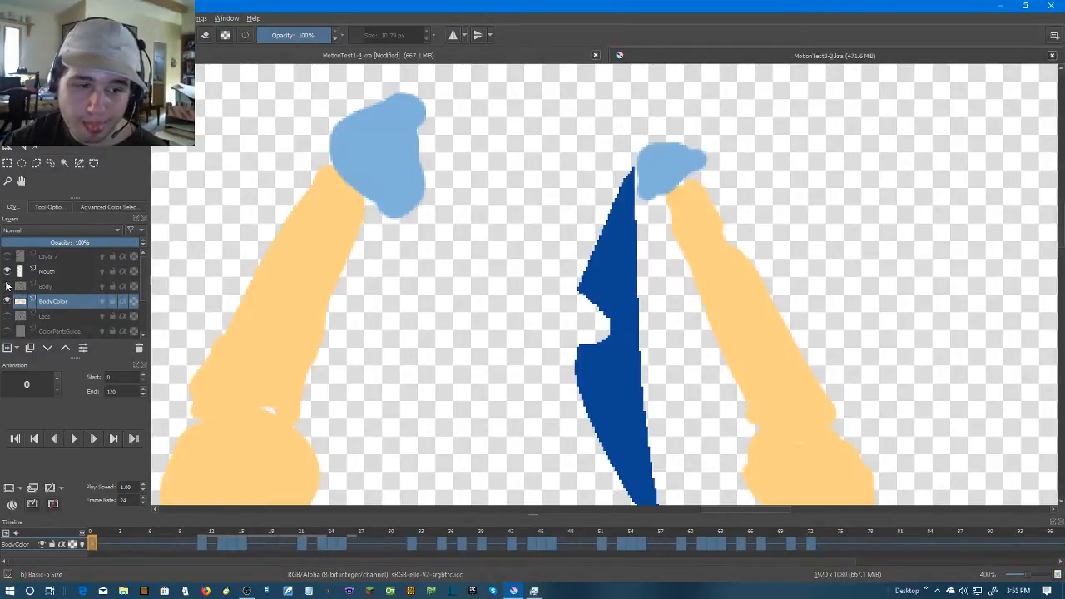
# Turn the Legs and Body layers back on to show the line art over the colours
pyautogui.click(8, 316)
pyautogui.click(7, 286)
pyautogui.scroll(-2, 570, 312)
pyautogui.scroll(1, 572, 311)
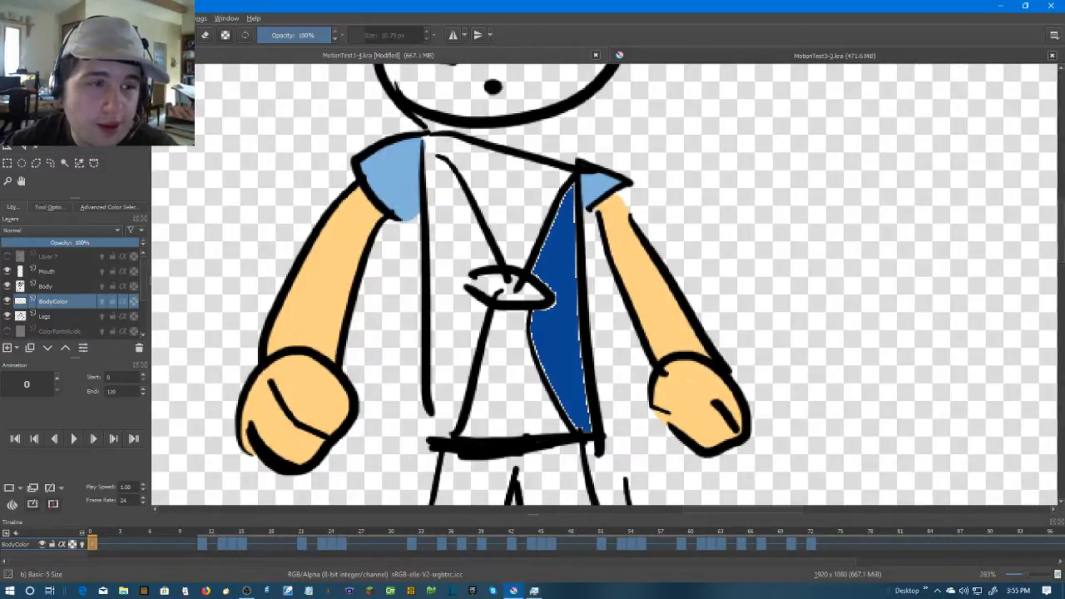
# Brush dark blue along the pale edges of the torso panel beside the smaller sleeve on frame 0
pyautogui.scroll(2, 502, 200)
pyautogui.moveTo(637, 168); pyautogui.dragTo(635, 313)
pyautogui.moveTo(635, 380)
pyautogui.mouseDown()
pyautogui.moveTo(642, 177)
pyautogui.moveTo(658, 344)
pyautogui.moveTo(653, 195)
pyautogui.mouseUp()
pyautogui.moveTo(653, 196)
pyautogui.mouseDown()
pyautogui.moveTo(669, 360)
pyautogui.moveTo(624, 297)
pyautogui.moveTo(589, 208)
pyautogui.moveTo(601, 268)
pyautogui.moveTo(588, 291)
pyautogui.moveTo(607, 352)
pyautogui.mouseUp()
pyautogui.moveTo(626, 182); pyautogui.dragTo(593, 176)
pyautogui.scroll(3, 619, 189)
pyautogui.moveTo(661, 130)
pyautogui.mouseDown()
pyautogui.moveTo(589, 285)
pyautogui.moveTo(699, 283)
pyautogui.moveTo(722, 253)
pyautogui.mouseUp()
pyautogui.scroll(-1, 722, 253)
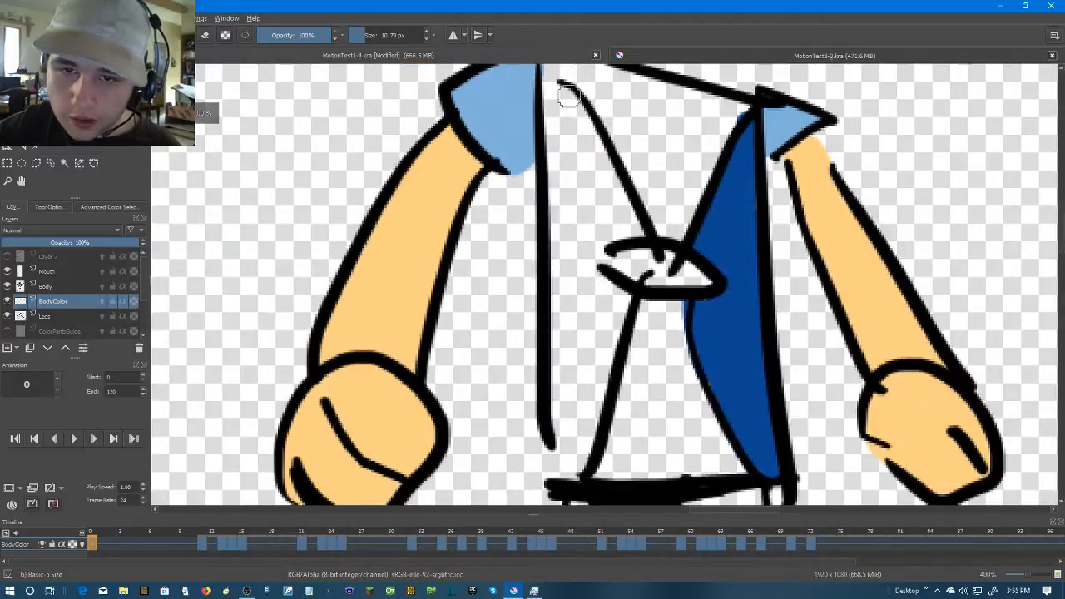
# Paint the torso side panel beside the larger sleeve dark blue on frame 0, from the shoulder down to the belt
pyautogui.scroll(1, 568, 96)
pyautogui.moveTo(589, 207)
pyautogui.mouseDown()
pyautogui.moveTo(562, 155)
pyautogui.moveTo(564, 258)
pyautogui.mouseUp()
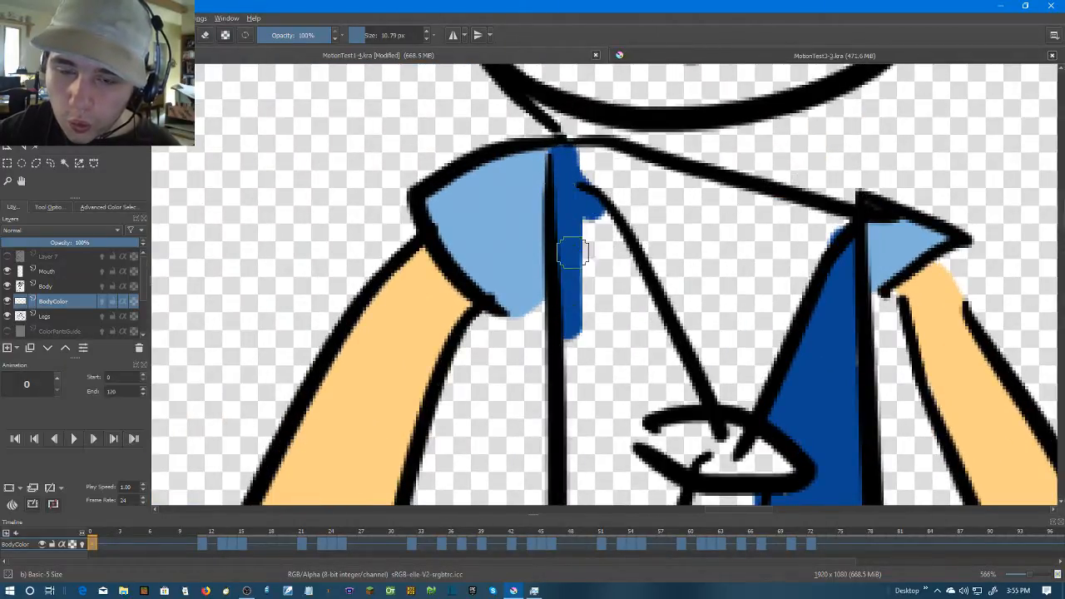
pyautogui.moveTo(607, 356); pyautogui.dragTo(592, 84)
pyautogui.moveTo(573, 476); pyautogui.dragTo(562, 233)
pyautogui.moveTo(562, 254); pyautogui.dragTo(566, 410)
pyautogui.moveTo(576, 191)
pyautogui.mouseDown()
pyautogui.moveTo(586, 393)
pyautogui.moveTo(586, 105)
pyautogui.moveTo(620, 125)
pyautogui.moveTo(646, 169)
pyautogui.moveTo(699, 299)
pyautogui.moveTo(601, 96)
pyautogui.mouseUp()
pyautogui.moveTo(601, 138); pyautogui.dragTo(610, 370)
pyautogui.moveTo(578, 322)
pyautogui.mouseDown()
pyautogui.moveTo(598, 129)
pyautogui.moveTo(622, 424)
pyautogui.moveTo(680, 178)
pyautogui.moveTo(691, 183)
pyautogui.moveTo(665, 292)
pyautogui.mouseUp()
pyautogui.moveTo(619, 425)
pyautogui.mouseDown()
pyautogui.moveTo(634, 229)
pyautogui.moveTo(650, 258)
pyautogui.moveTo(627, 272)
pyautogui.moveTo(617, 323)
pyautogui.mouseUp()
pyautogui.moveTo(633, 211)
pyautogui.mouseDown()
pyautogui.moveTo(619, 291)
pyautogui.moveTo(656, 220)
pyautogui.moveTo(657, 254)
pyautogui.moveTo(608, 173)
pyautogui.moveTo(609, 302)
pyautogui.moveTo(626, 264)
pyautogui.mouseUp()
pyautogui.scroll(-3, 657, 356)
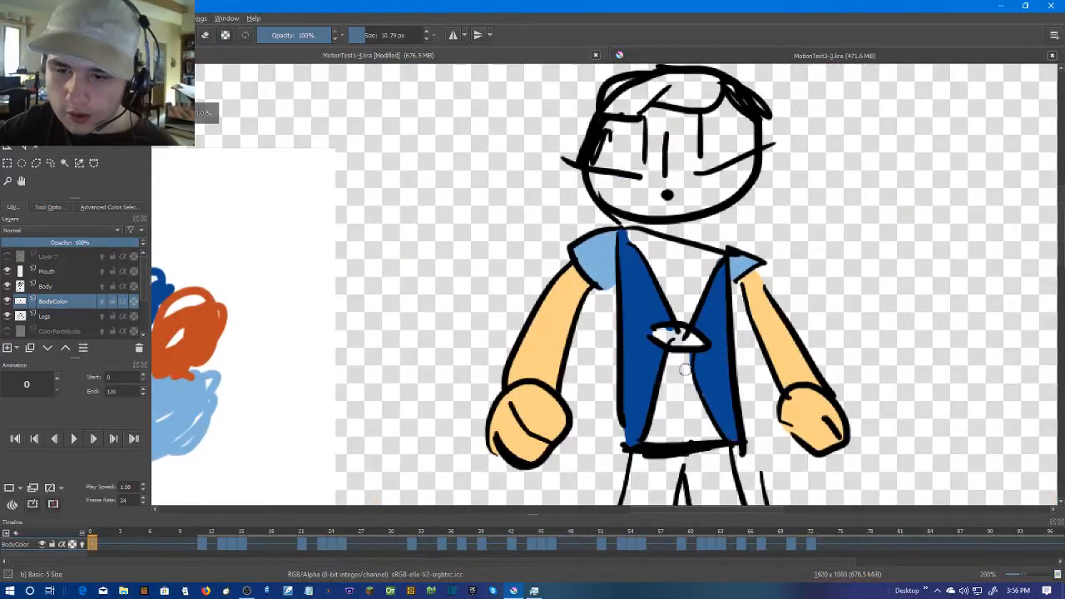
# Move the Legs layer above BodyColor in the layer stack, toggling both layers' visibility to tell them apart
pyautogui.moveTo(677, 357); pyautogui.dragTo(639, 211)
pyautogui.scroll(1, 639, 211)
pyautogui.click(6, 318)
pyautogui.click(6, 317)
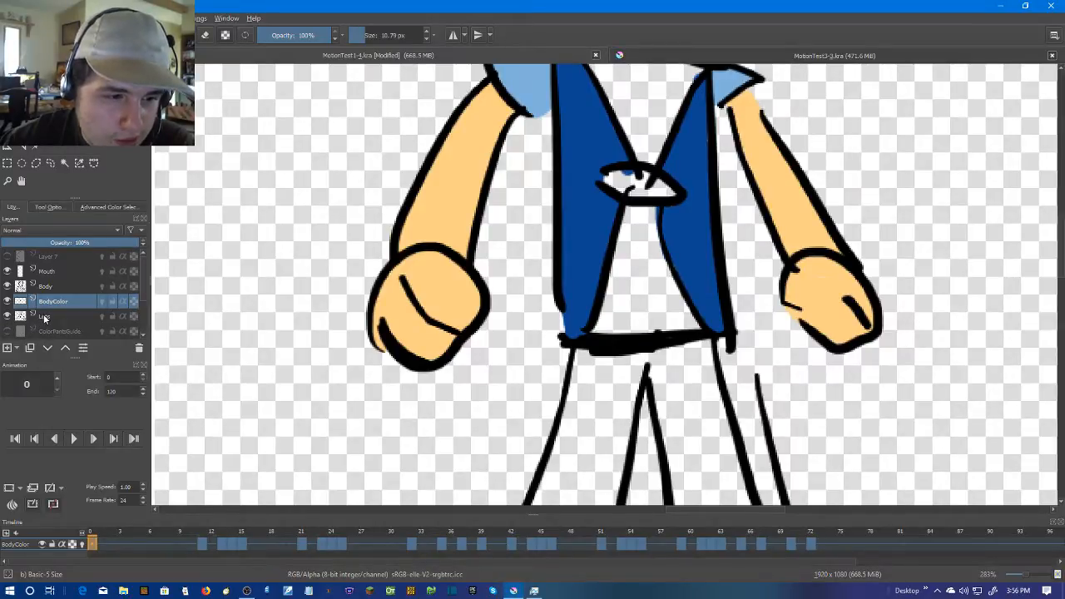
pyautogui.moveTo(43, 313); pyautogui.dragTo(57, 295)
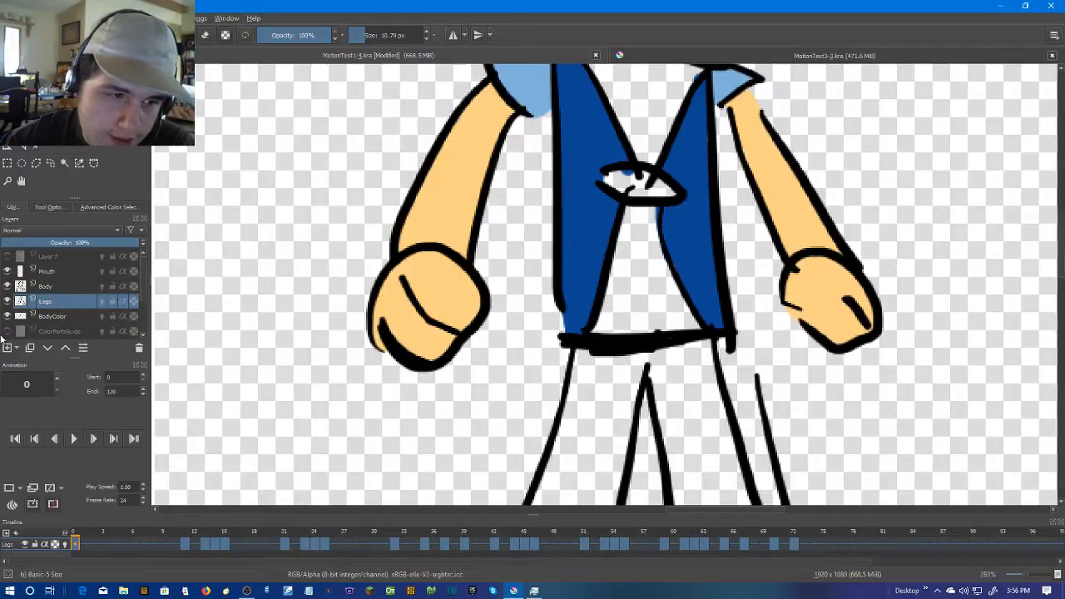
pyautogui.click(7, 317)
pyautogui.click(7, 317)
# Show the ColorPants layer and examine the coloured trousers together with the torso across frames 39 to 45
pyautogui.scroll(-2, 7, 319)
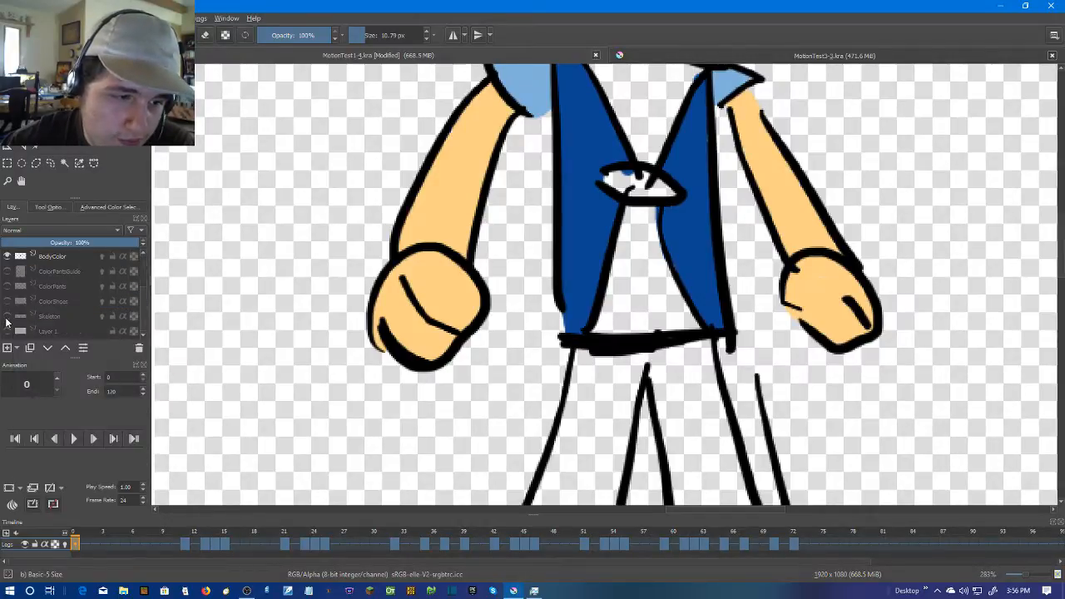
pyautogui.click(7, 287)
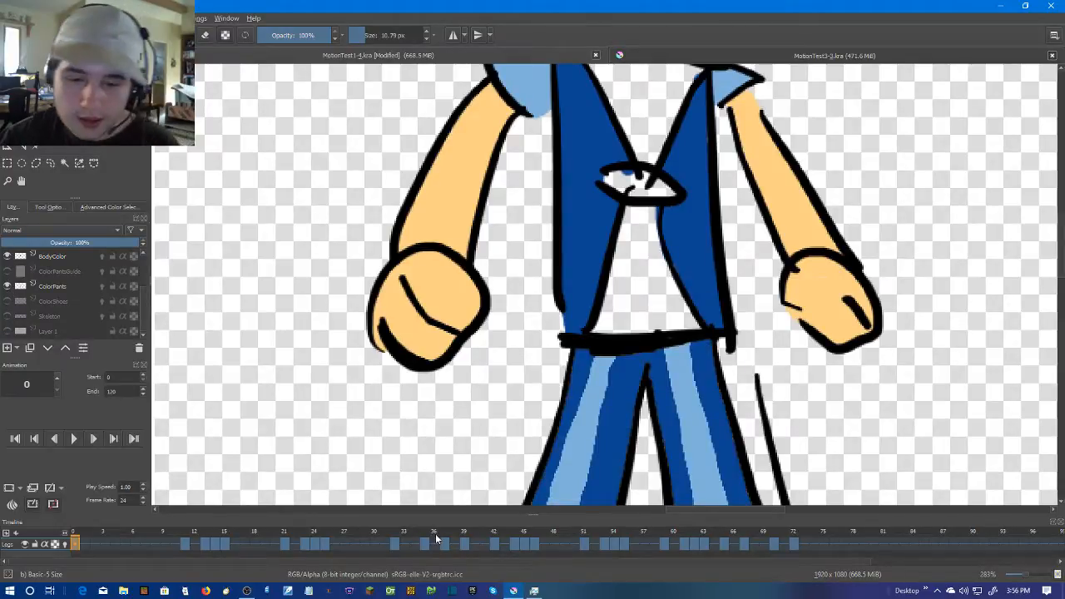
pyautogui.click(494, 542)
pyautogui.press('Left')
pyautogui.scroll(-2, 623, 426)
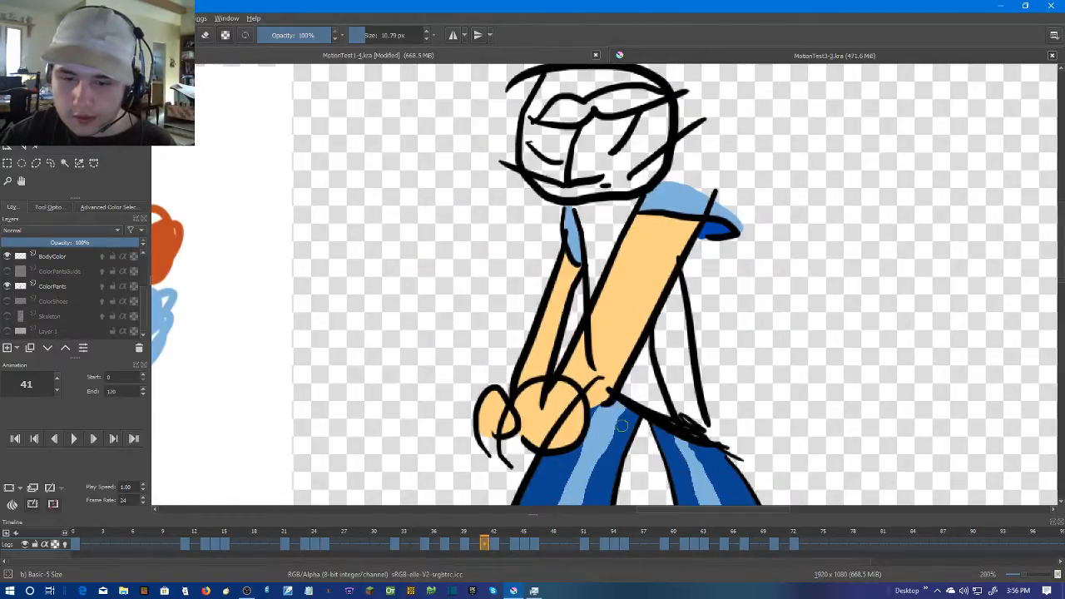
pyautogui.press('Left')
pyautogui.press('Left')
pyautogui.scroll(-1, 742, 261)
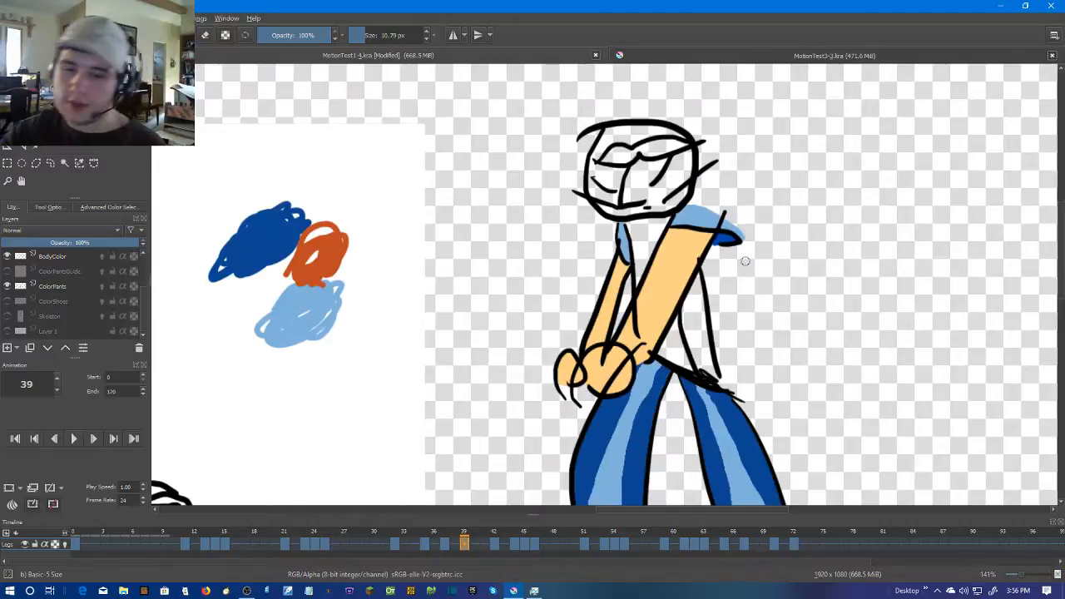
pyautogui.press('Right')
pyautogui.press('Right')
pyautogui.press('Right')
pyautogui.press('Right')
pyautogui.press('Right')
pyautogui.press('Right')
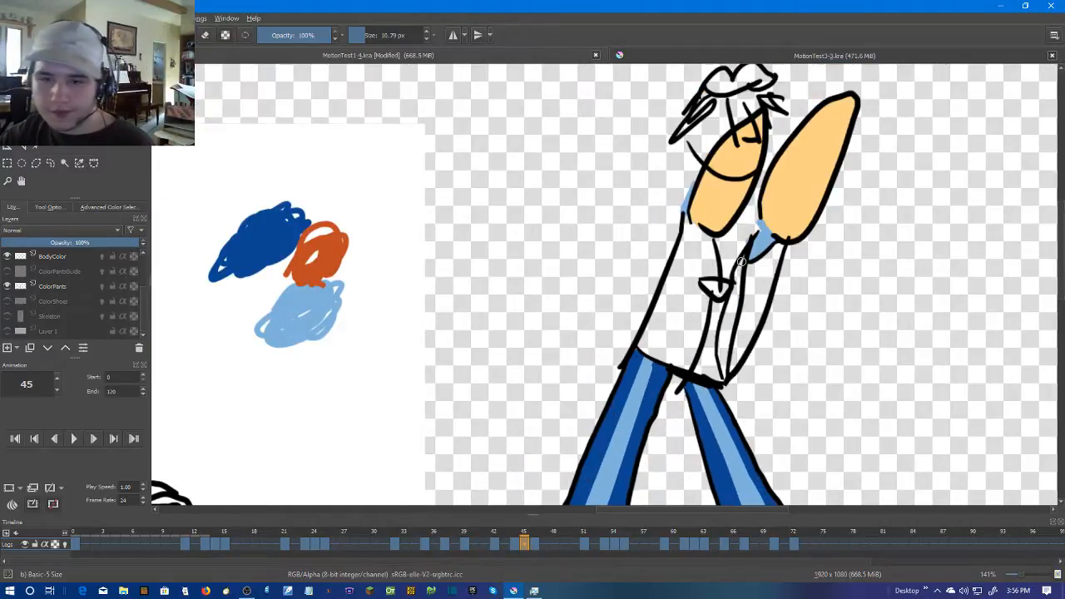
# Return to frame 0, hide the ColorPants layer and make BodyColor the active layer
pyautogui.click(74, 545)
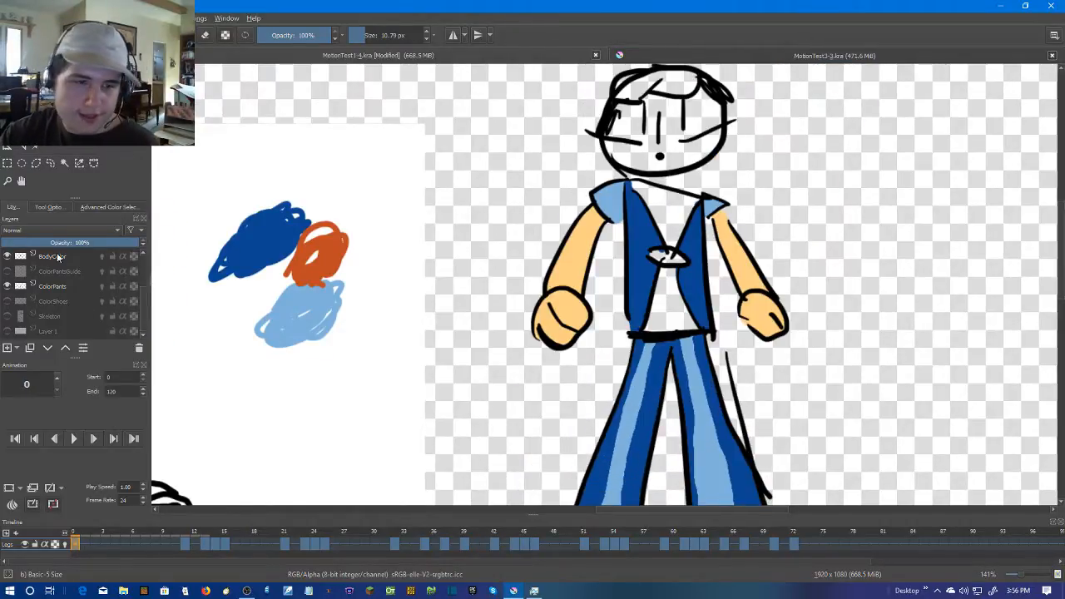
pyautogui.click(46, 286)
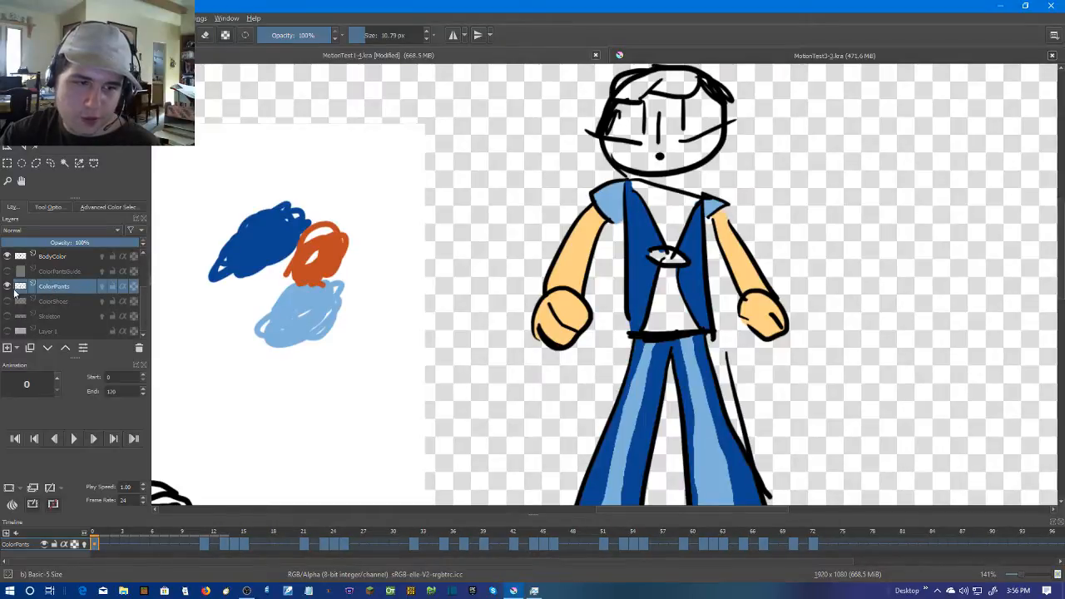
pyautogui.click(8, 286)
pyautogui.click(83, 257)
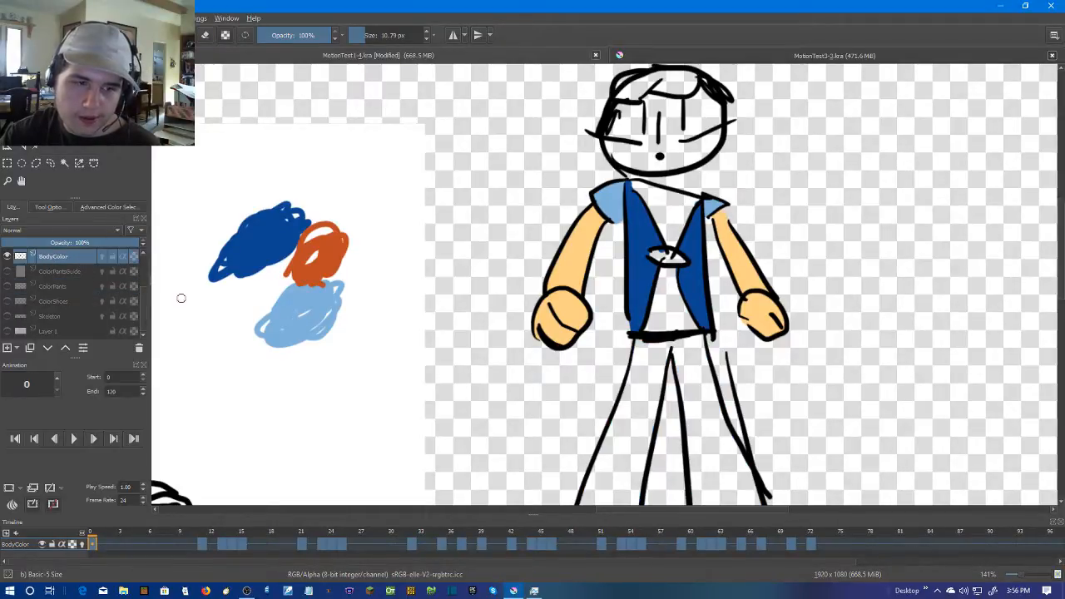
# Go to frame 11 and fill the torso side panel beside the larger sleeve with dark blue
pyautogui.scroll(1, 612, 369)
pyautogui.moveTo(693, 307); pyautogui.dragTo(597, 325)
pyautogui.scroll(1, 596, 320)
pyautogui.press('Right')
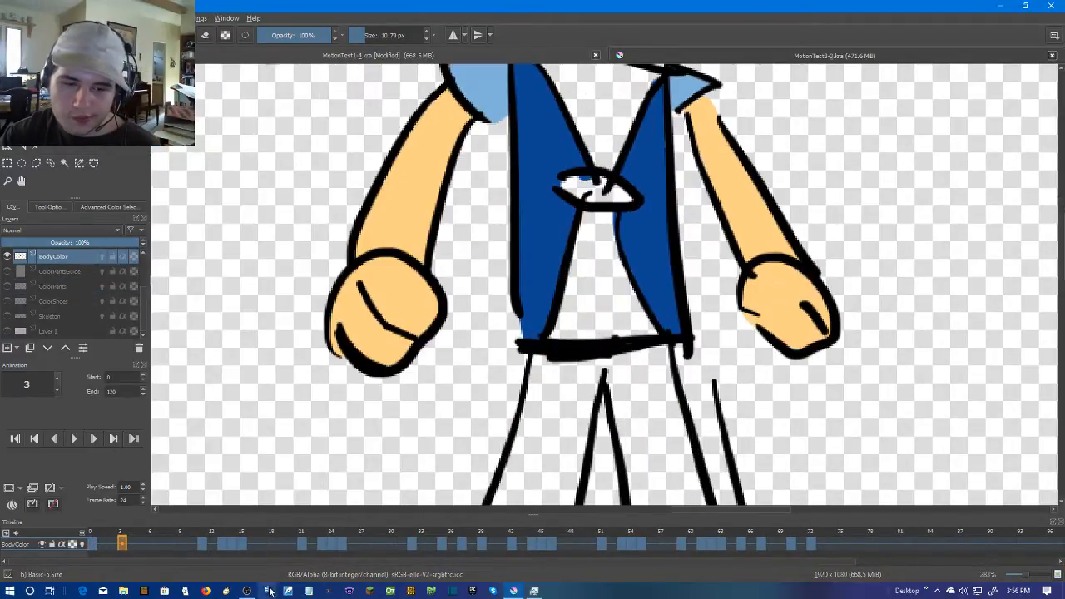
pyautogui.click(199, 540)
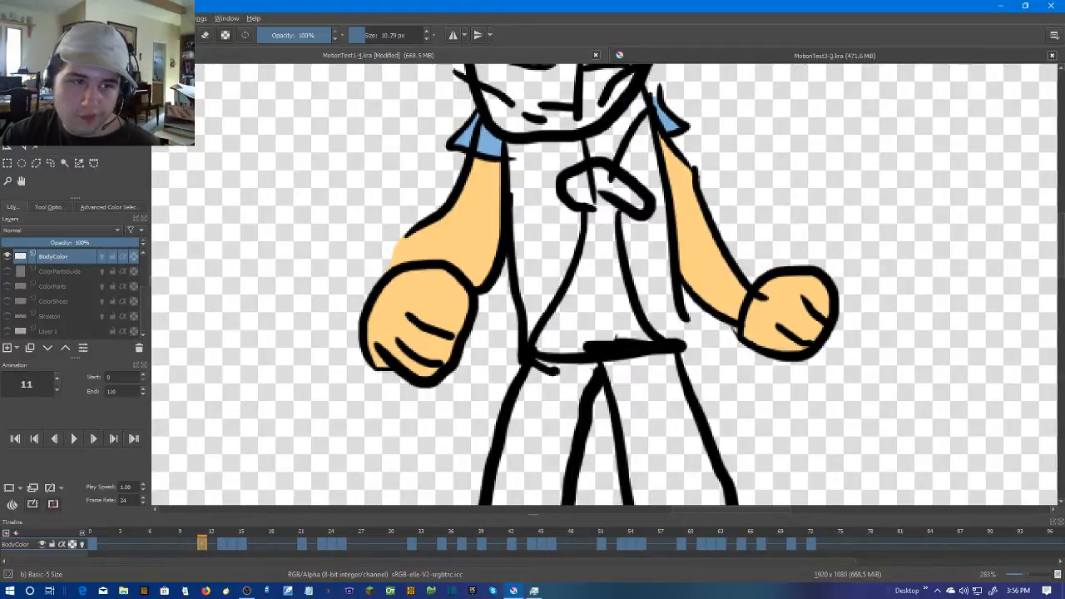
pyautogui.press('p')
pyautogui.press('f')
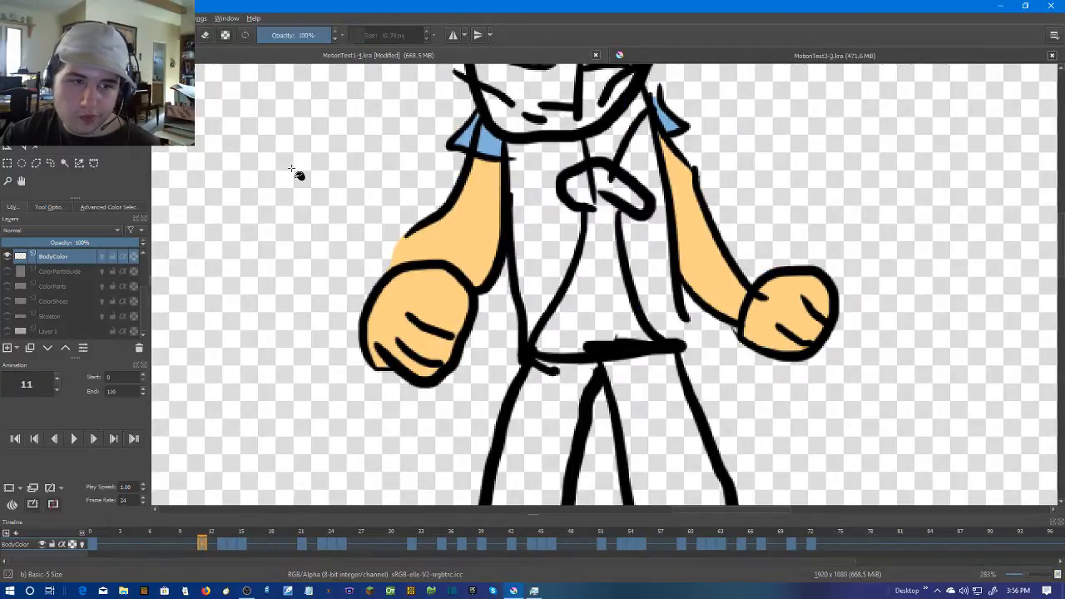
pyautogui.click(541, 214)
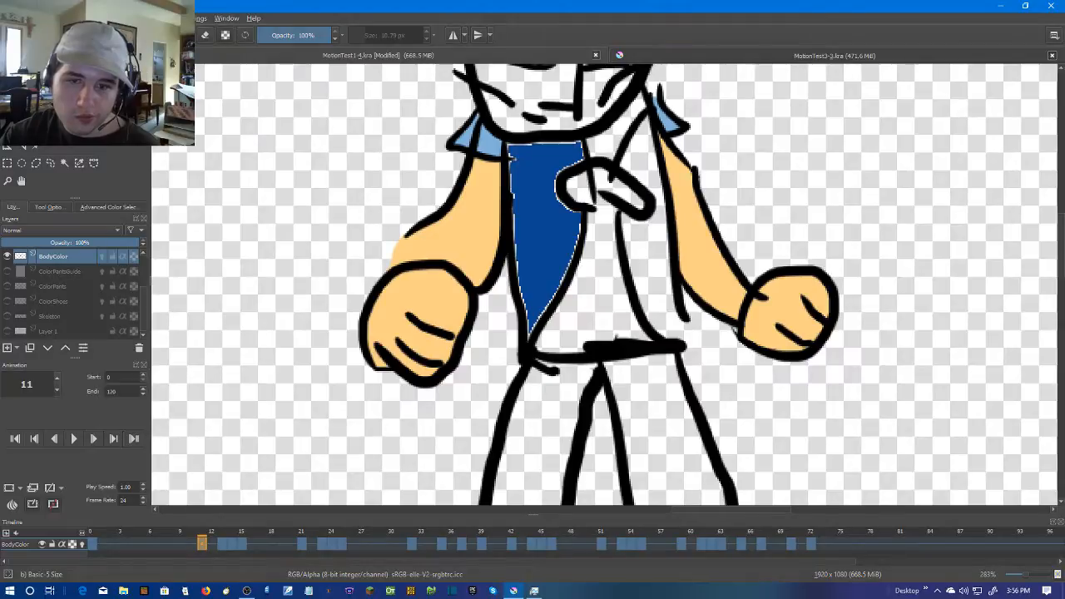
# Close the gap near the belt with a dark blue stroke and fill the right-hand torso panel on frame 11
pyautogui.scroll(1, 713, 287)
pyautogui.moveTo(665, 306); pyautogui.dragTo(656, 365)
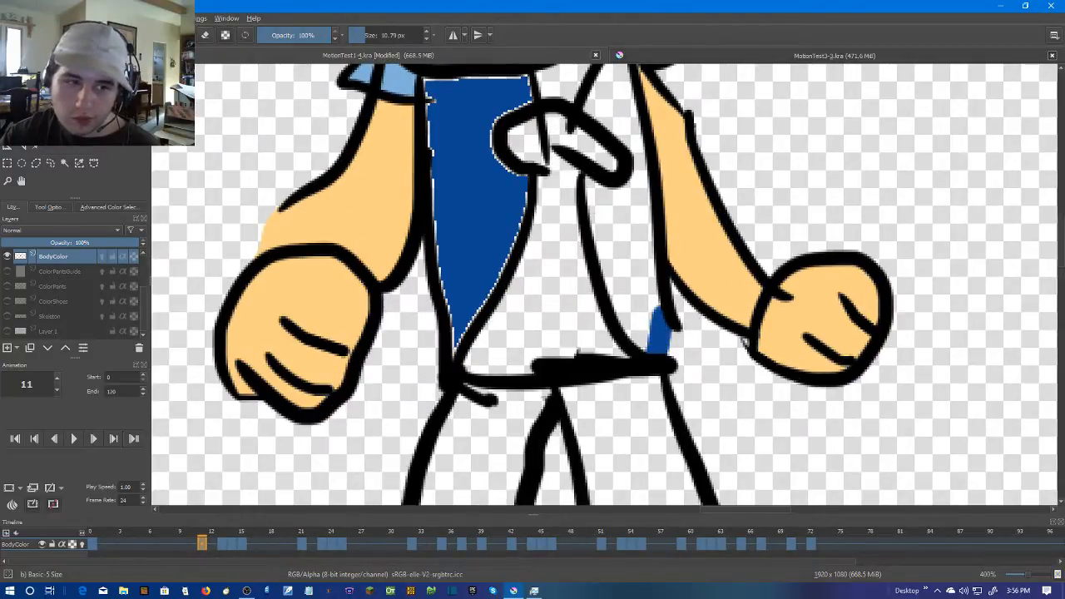
pyautogui.click(638, 263)
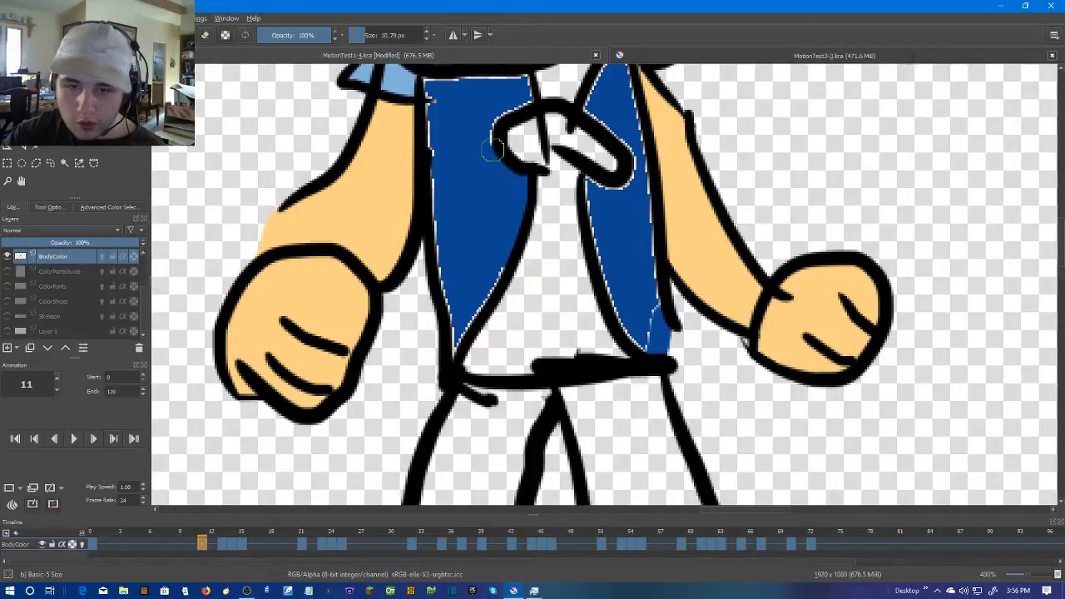
# Brush dark blue over the pale edges of the left-hand torso panel on frame 11, from collar to belt
pyautogui.moveTo(525, 96)
pyautogui.mouseDown()
pyautogui.moveTo(571, 221)
pyautogui.moveTo(556, 177)
pyautogui.moveTo(562, 192)
pyautogui.moveTo(462, 193)
pyautogui.moveTo(430, 212)
pyautogui.moveTo(425, 241)
pyautogui.mouseUp()
pyautogui.scroll(1, 567, 208)
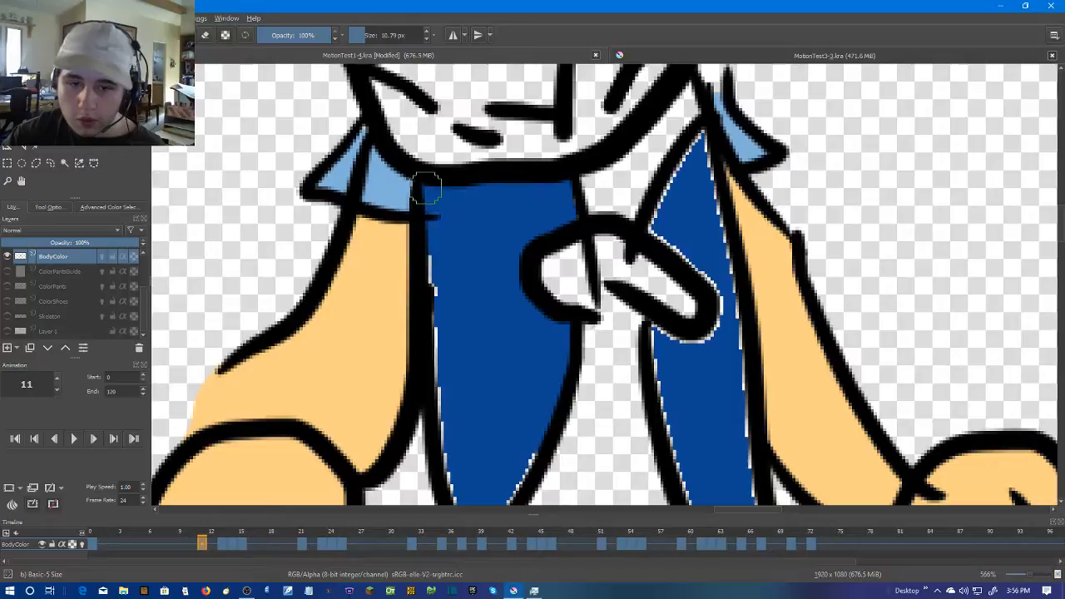
pyautogui.scroll(-2, 425, 189)
pyautogui.moveTo(424, 158); pyautogui.dragTo(467, 449)
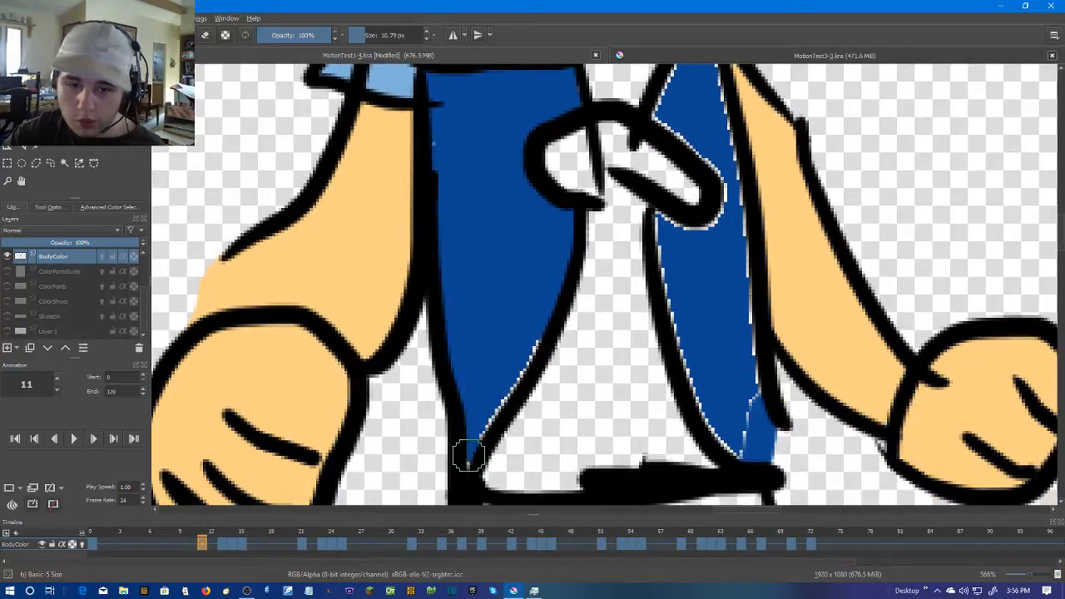
pyautogui.moveTo(524, 331); pyautogui.dragTo(513, 371)
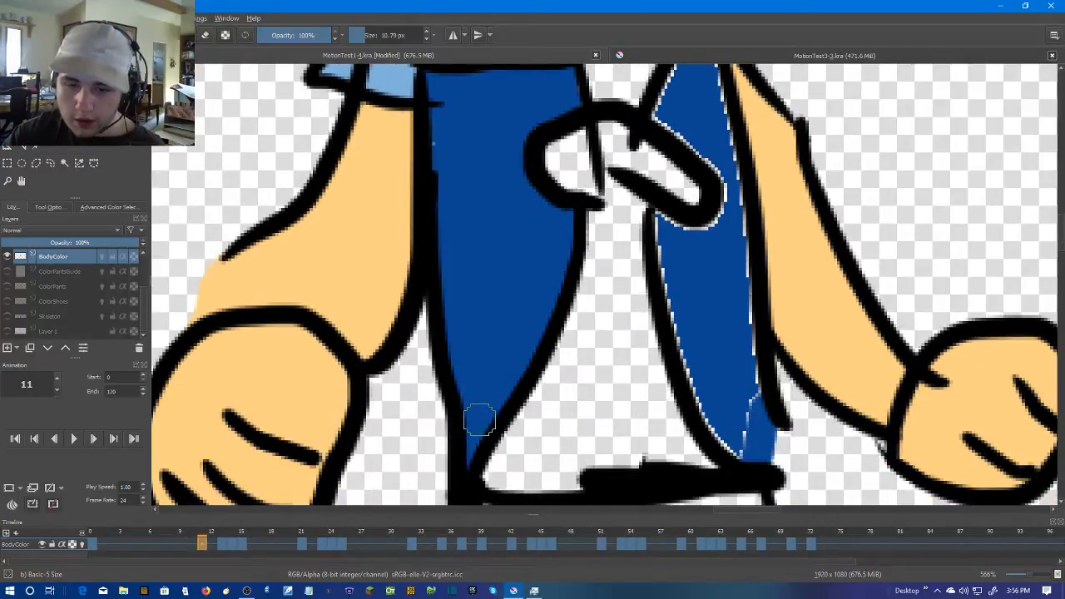
# Brush dark blue over the pale edges of the right-hand torso panel on frame 11, including around the knot
pyautogui.moveTo(656, 218)
pyautogui.mouseDown()
pyautogui.moveTo(687, 372)
pyautogui.moveTo(726, 439)
pyautogui.mouseUp()
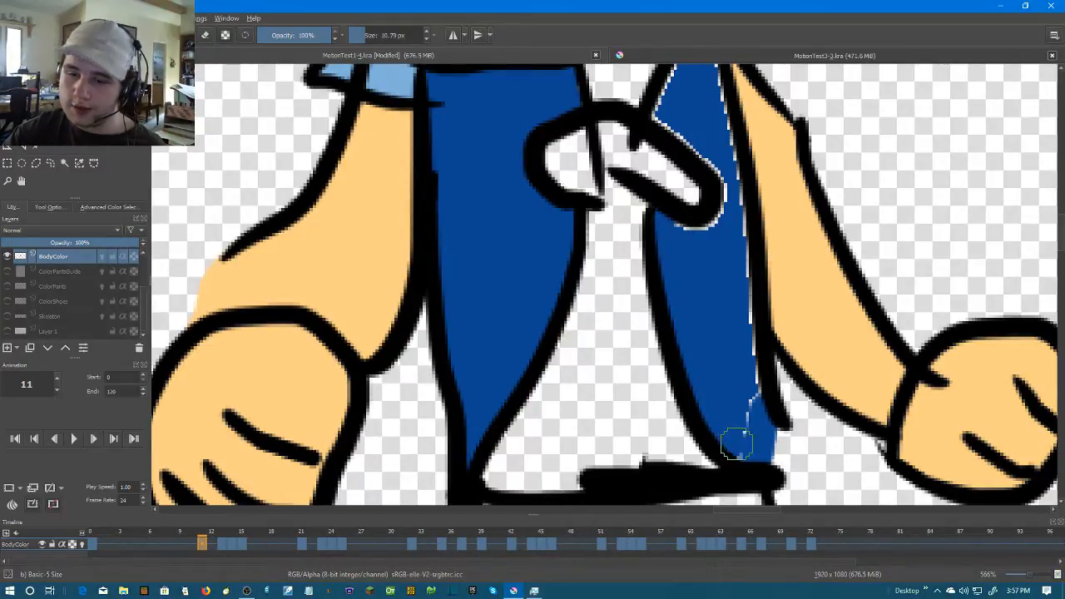
pyautogui.scroll(2, 745, 309)
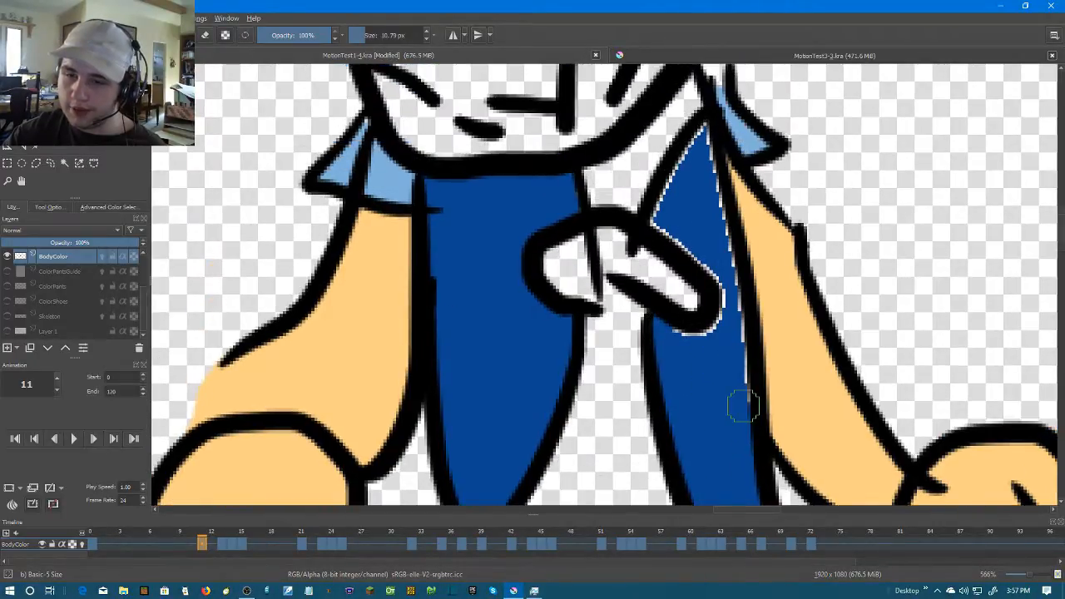
pyautogui.moveTo(735, 338)
pyautogui.mouseDown()
pyautogui.moveTo(721, 241)
pyautogui.moveTo(702, 205)
pyautogui.mouseUp()
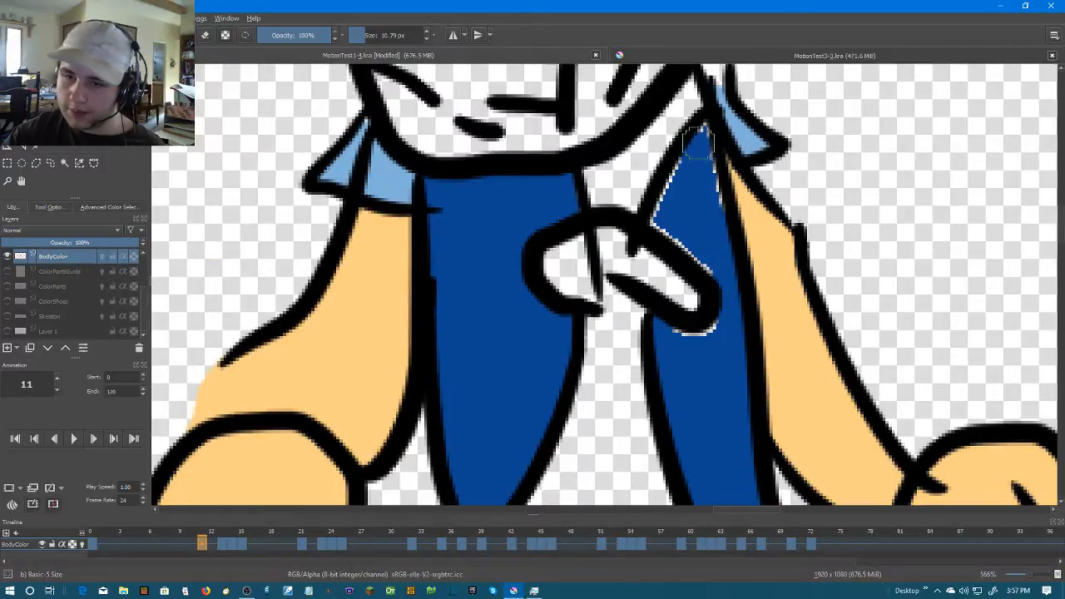
pyautogui.moveTo(700, 135); pyautogui.dragTo(712, 198)
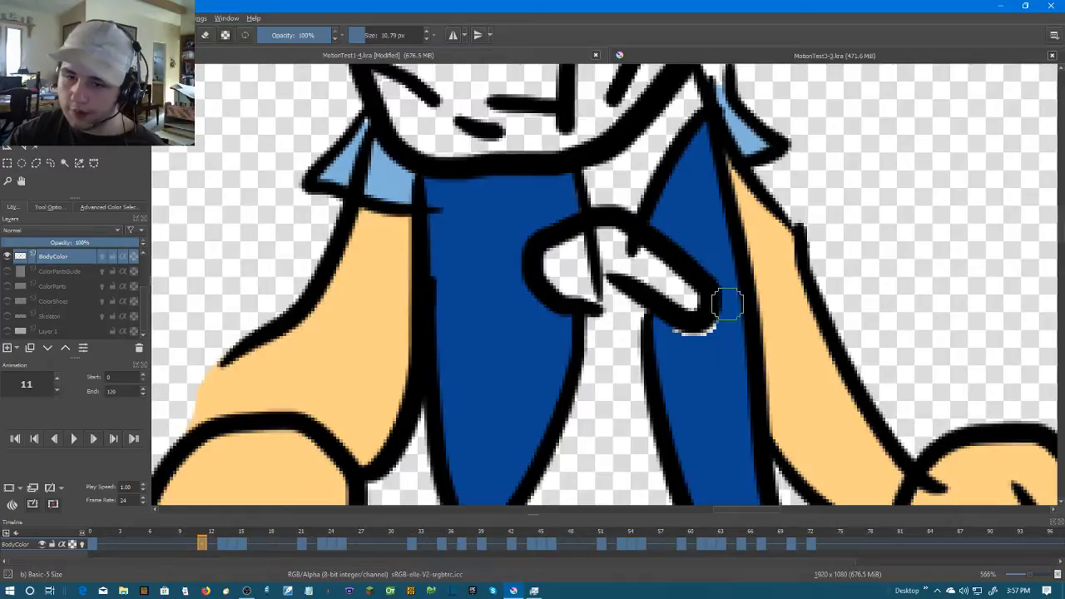
# Advance to frame 13 and fill both torso side panels with dark blue
pyautogui.scroll(-5, 722, 329)
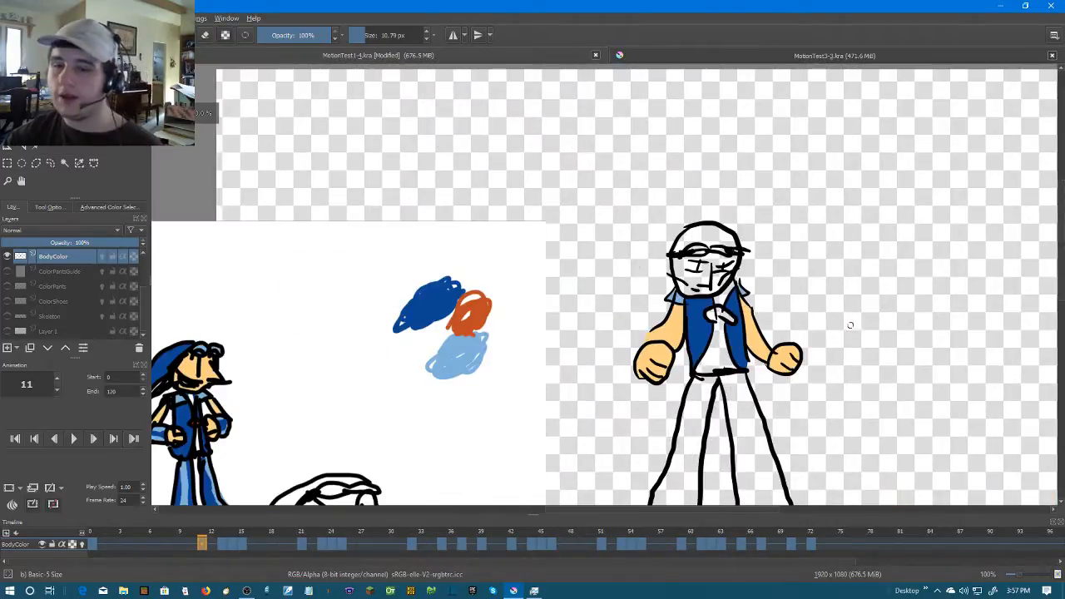
pyautogui.moveTo(846, 333); pyautogui.dragTo(780, 331)
pyautogui.scroll(2, 753, 321)
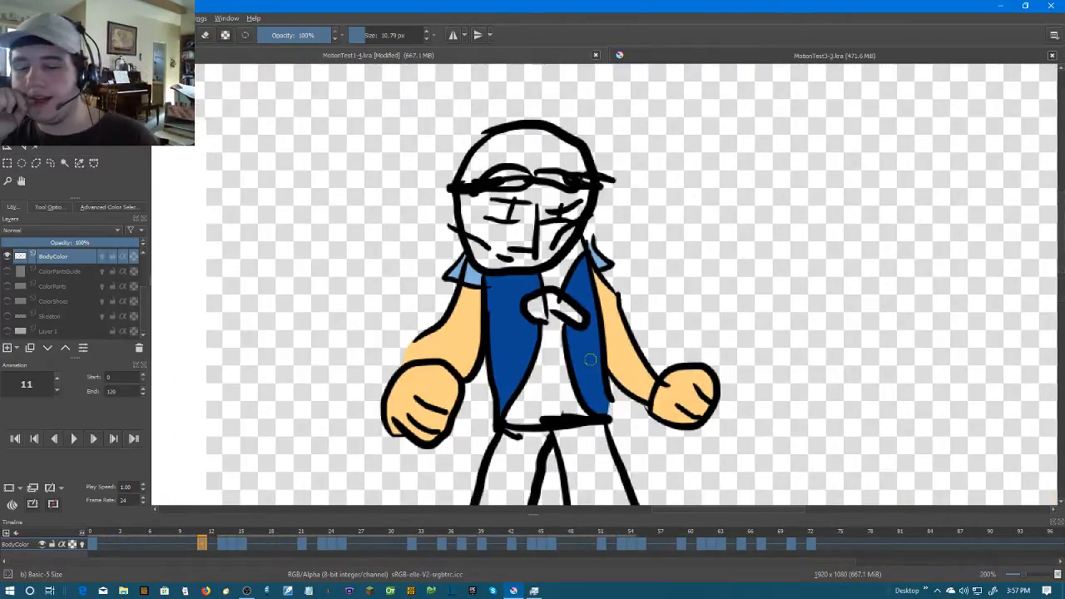
pyautogui.press('Right')
pyautogui.press('Right')
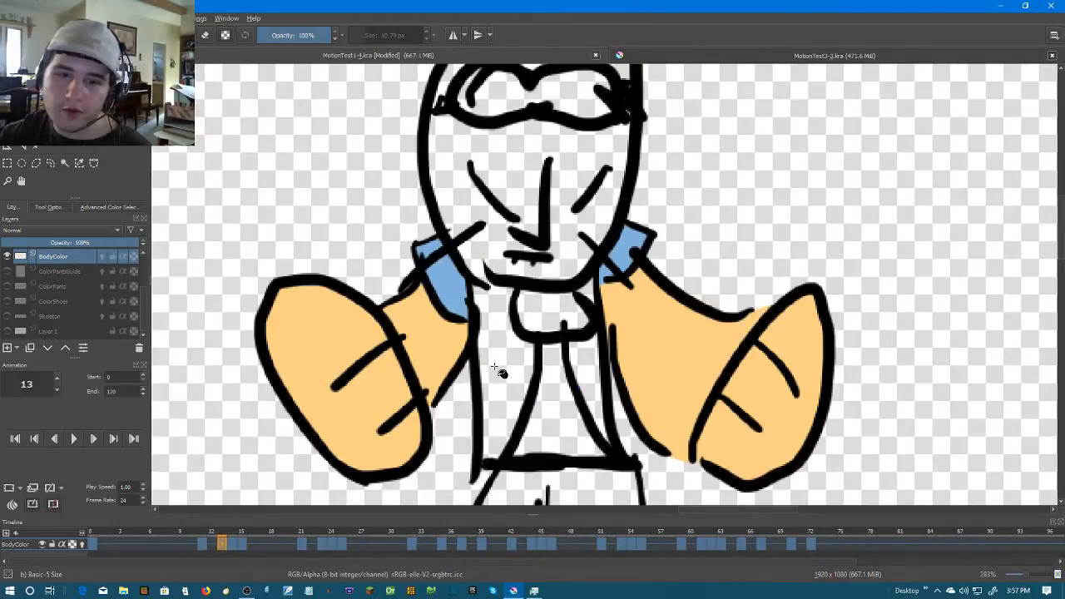
pyautogui.click(501, 373)
pyautogui.click(588, 372)
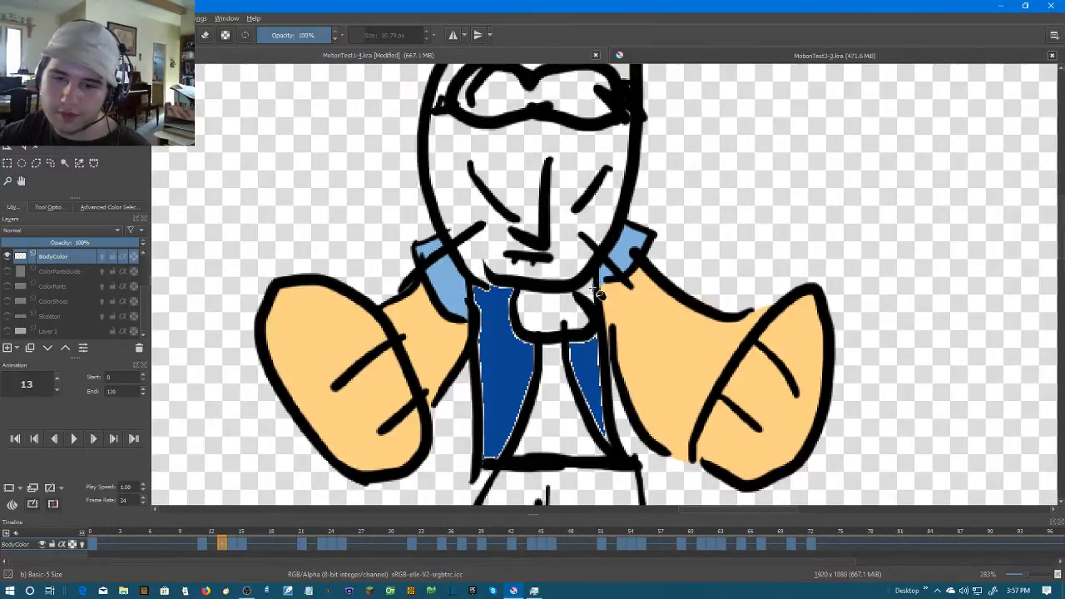
# Brush dark blue over the pale edges of the left-hand torso panel on frame 13
pyautogui.scroll(2, 628, 283)
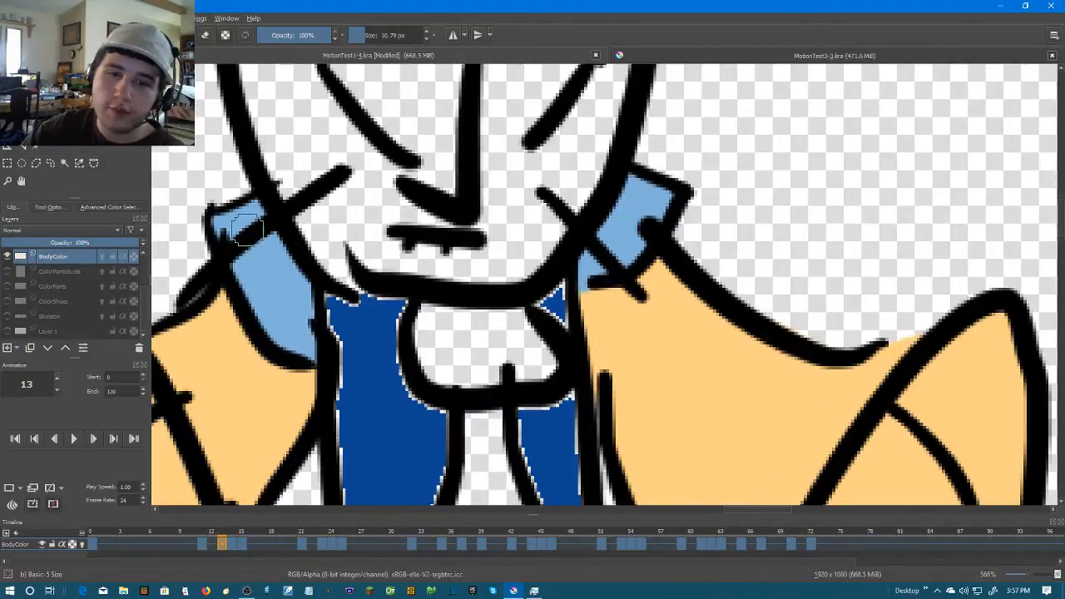
pyautogui.moveTo(323, 303); pyautogui.dragTo(564, 233)
pyautogui.moveTo(634, 233); pyautogui.dragTo(583, 226)
pyautogui.moveTo(568, 263)
pyautogui.mouseDown()
pyautogui.moveTo(582, 375)
pyautogui.moveTo(574, 236)
pyautogui.moveTo(589, 416)
pyautogui.moveTo(574, 422)
pyautogui.moveTo(597, 428)
pyautogui.moveTo(650, 314)
pyautogui.moveTo(667, 246)
pyautogui.mouseUp()
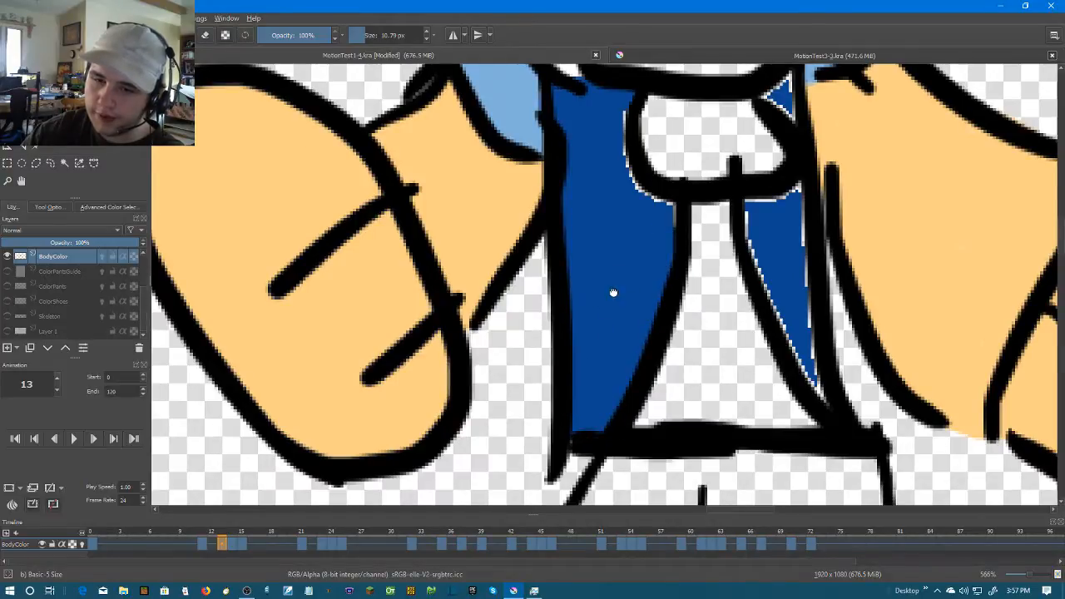
pyautogui.scroll(2, 613, 290)
pyautogui.moveTo(655, 292); pyautogui.dragTo(620, 247)
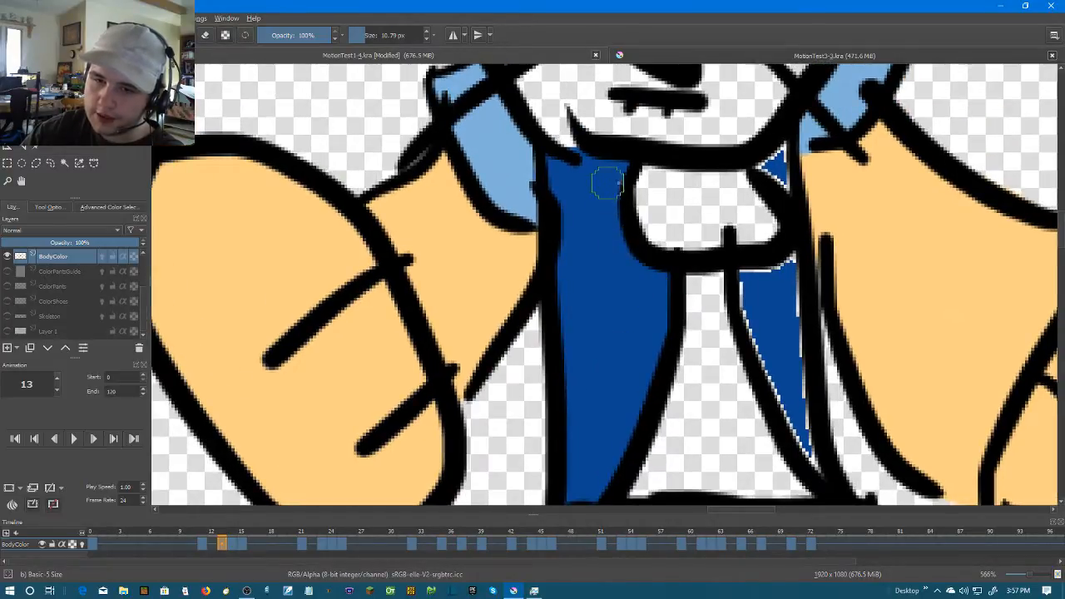
# Brush dark blue over the pale edges of the right-hand torso panel on frame 13, including the small piece above the knot
pyautogui.moveTo(793, 158); pyautogui.dragTo(779, 154)
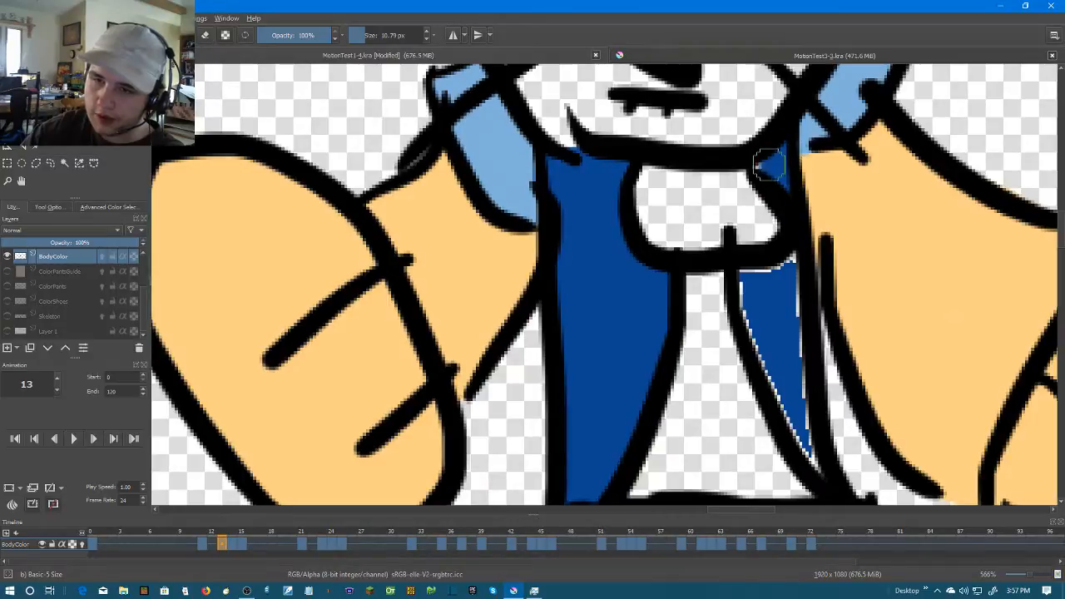
pyautogui.moveTo(782, 222); pyautogui.dragTo(709, 151)
pyautogui.moveTo(673, 207)
pyautogui.mouseDown()
pyautogui.moveTo(720, 349)
pyautogui.moveTo(748, 398)
pyautogui.moveTo(714, 183)
pyautogui.mouseUp()
pyautogui.scroll(-3, 682, 207)
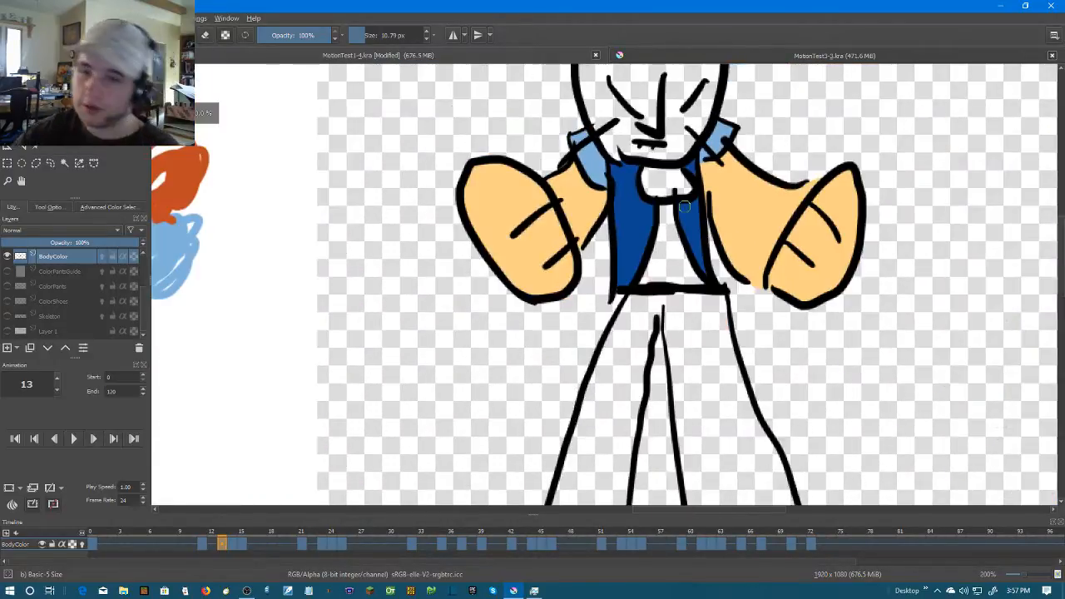
# Advance to frame 14 and close the outline gaps above the belt on both torso panels with dark blue strokes
pyautogui.scroll(1, 673, 205)
pyautogui.press('Right')
pyautogui.scroll(2, 647, 197)
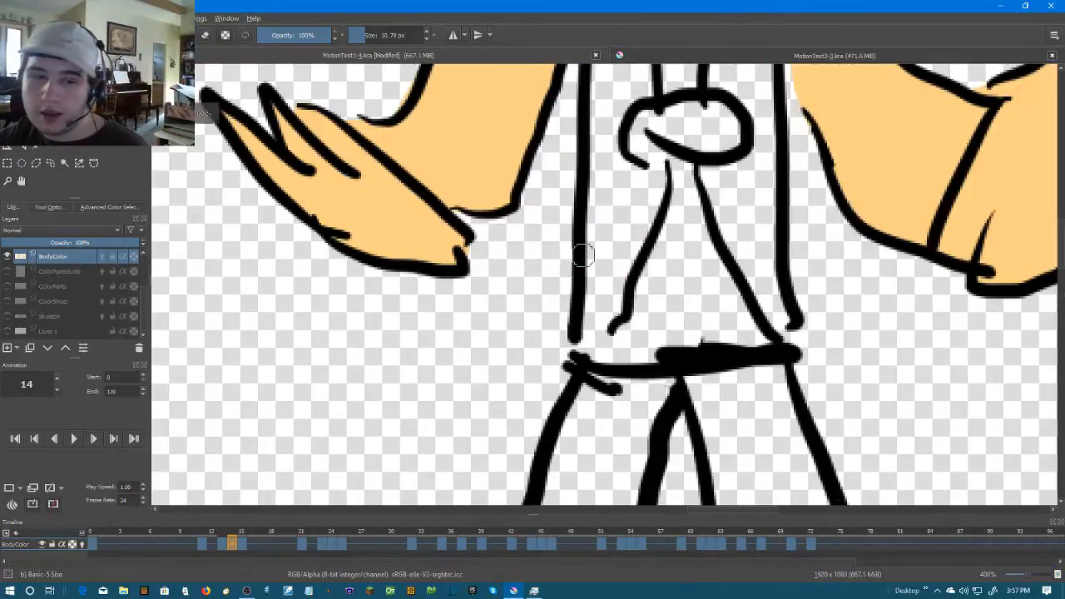
pyautogui.moveTo(618, 307)
pyautogui.mouseDown()
pyautogui.moveTo(583, 342)
pyautogui.moveTo(603, 326)
pyautogui.mouseUp()
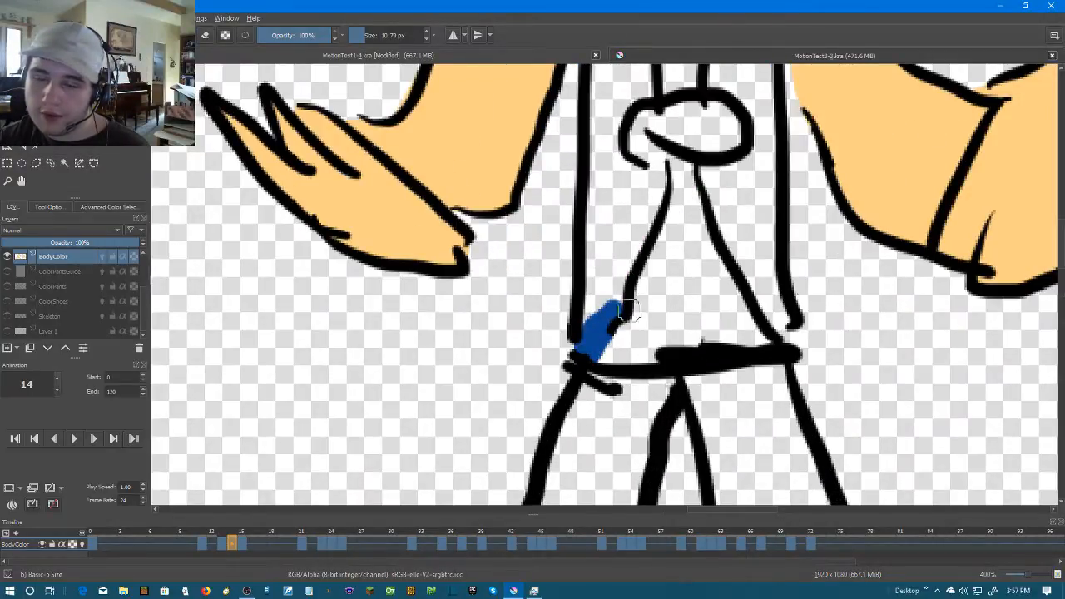
pyautogui.moveTo(777, 321); pyautogui.dragTo(781, 337)
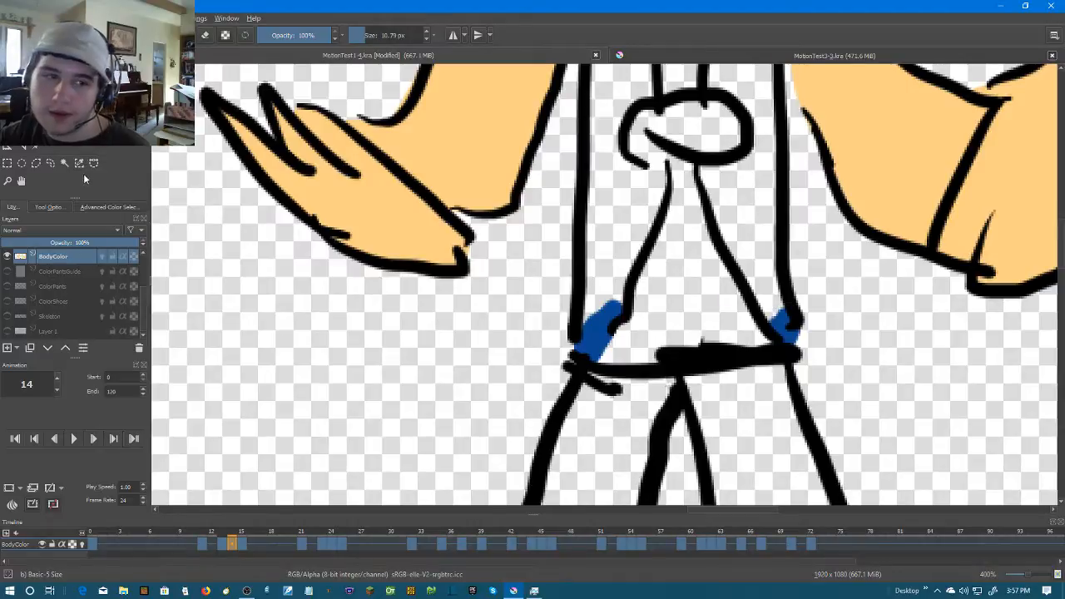
pyautogui.press('f')
pyautogui.click(730, 206)
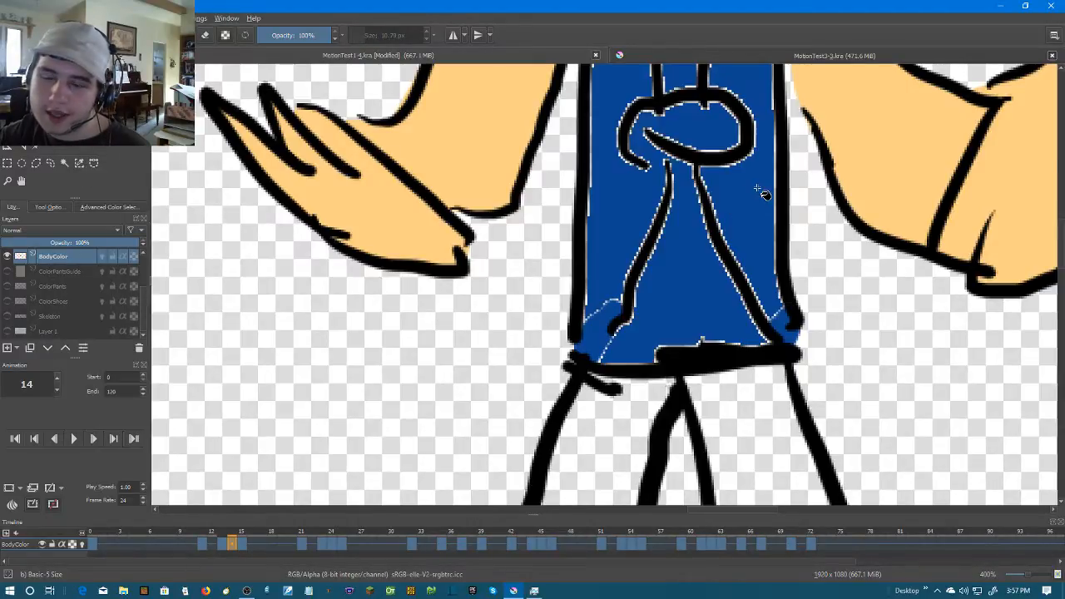
pyautogui.scroll(-2, 715, 275)
pyautogui.scroll(3, 686, 304)
pyautogui.hotkey('ctrl', 'z')
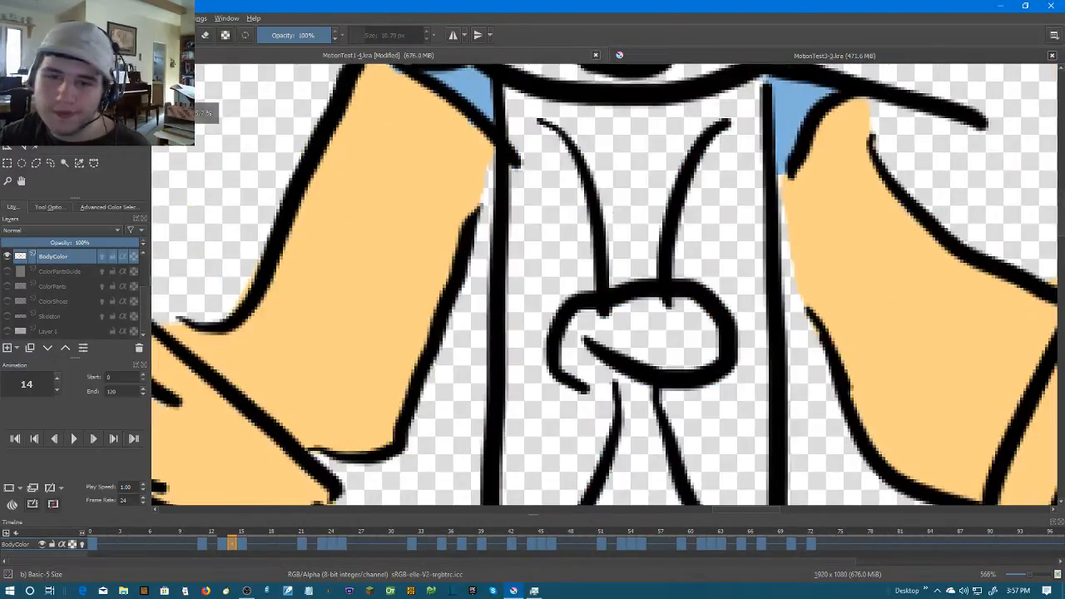
# Close the collar gaps at the upper ends of both torso panels on frame 14 with dark blue strokes
pyautogui.press('b')
pyautogui.moveTo(494, 85)
pyautogui.mouseDown()
pyautogui.moveTo(539, 138)
pyautogui.moveTo(513, 95)
pyautogui.mouseUp()
pyautogui.hotkey('ctrl', 'z')
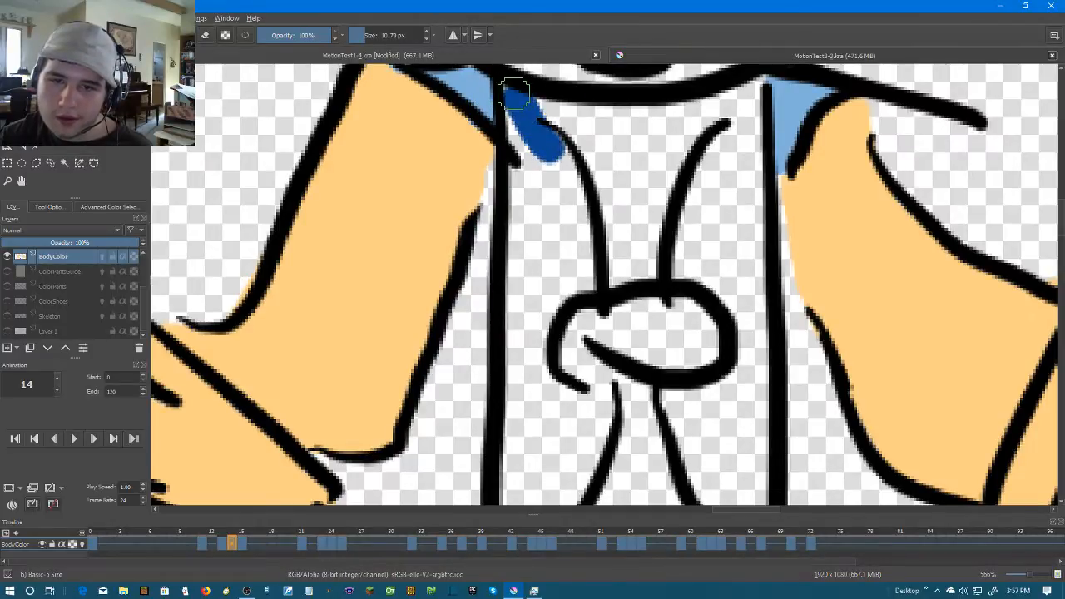
pyautogui.moveTo(726, 148)
pyautogui.mouseDown()
pyautogui.moveTo(736, 104)
pyautogui.moveTo(758, 79)
pyautogui.mouseUp()
pyautogui.press('f')
pyautogui.click(541, 238)
pyautogui.click(716, 232)
pyautogui.hotkey('ctrl', 'z')
pyautogui.hotkey('ctrl', 'z')
# Close the gap under the knot on frame 14 with a dark blue stroke and fill both torso side panels
pyautogui.press('b')
pyautogui.moveTo(561, 369); pyautogui.dragTo(602, 377)
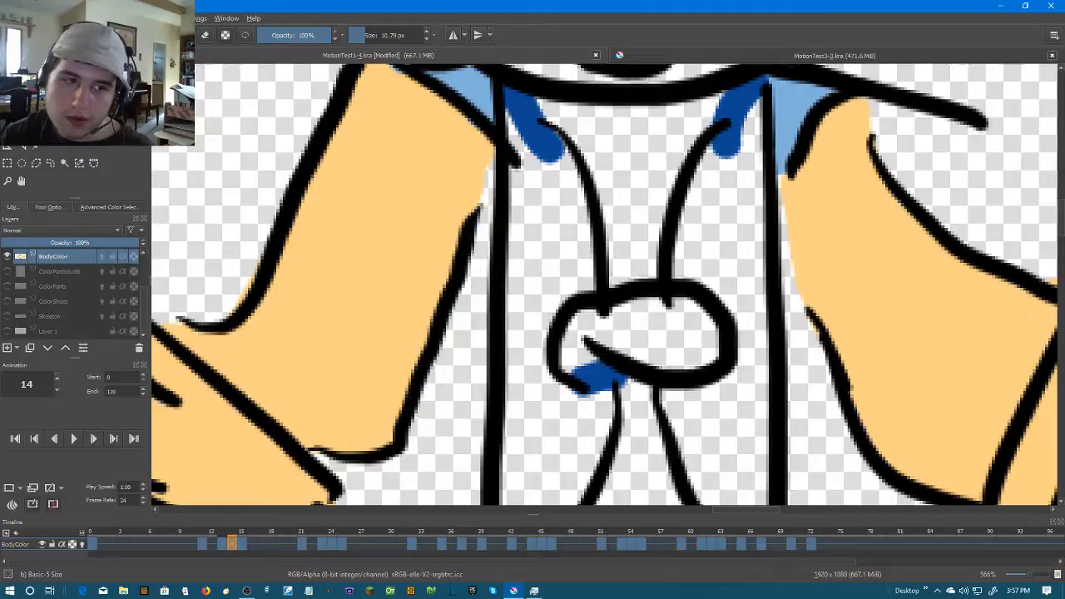
pyautogui.click(711, 237)
pyautogui.click(553, 237)
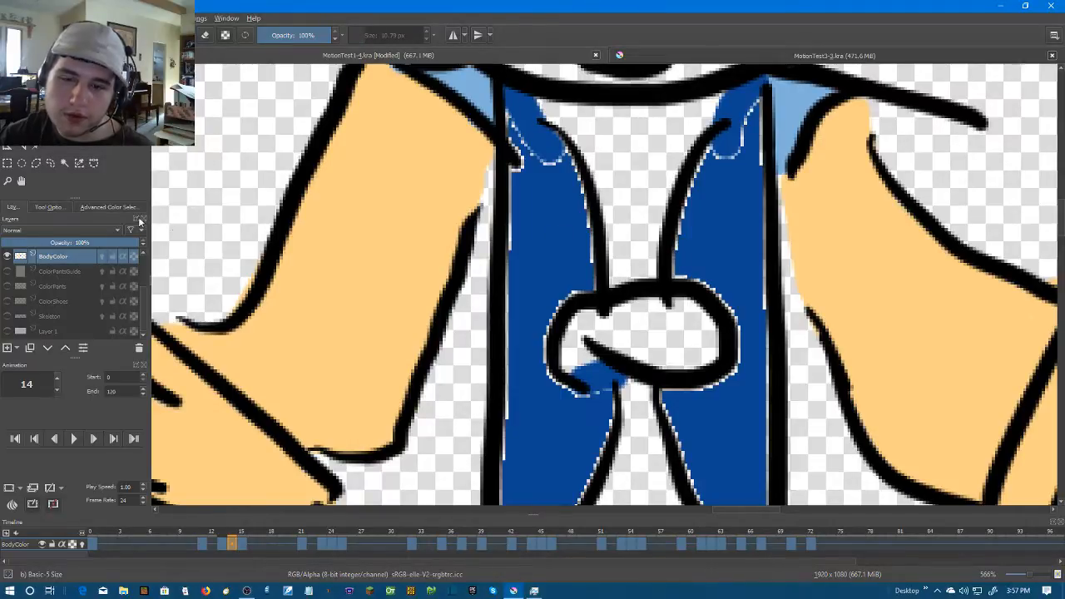
# Brush dark blue over the pale edges of the left-hand torso panel on frame 14, from collar to belt
pyautogui.press('b')
pyautogui.moveTo(611, 330); pyautogui.dragTo(639, 182)
pyautogui.moveTo(642, 239)
pyautogui.mouseDown()
pyautogui.moveTo(591, 257)
pyautogui.moveTo(572, 222)
pyautogui.moveTo(576, 176)
pyautogui.moveTo(604, 144)
pyautogui.mouseUp()
pyautogui.moveTo(612, 272)
pyautogui.mouseDown()
pyautogui.moveTo(644, 193)
pyautogui.moveTo(658, 208)
pyautogui.moveTo(576, 375)
pyautogui.mouseUp()
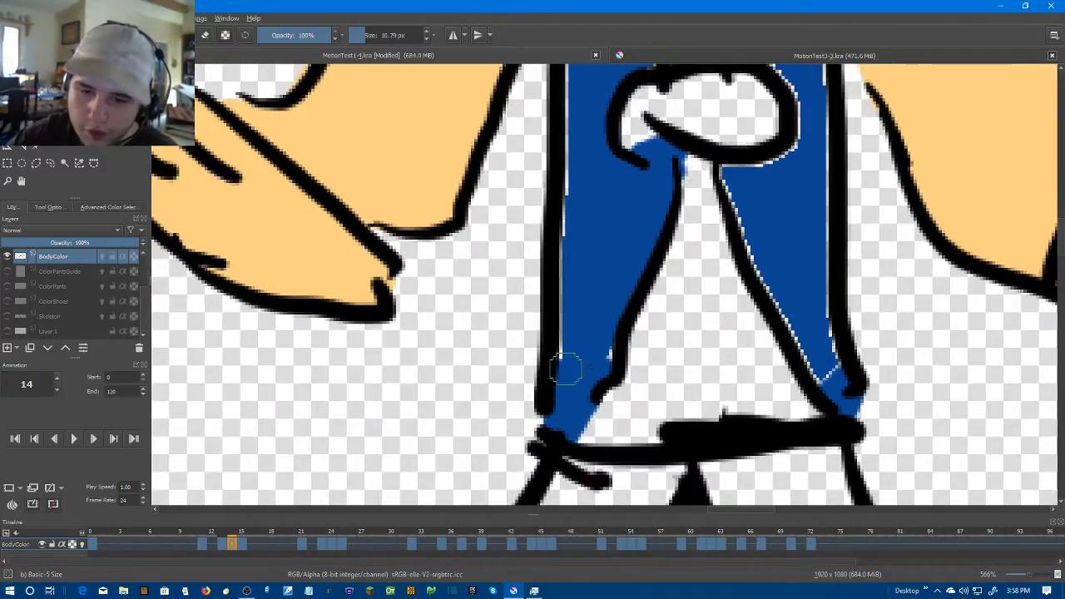
pyautogui.moveTo(579, 314)
pyautogui.mouseDown()
pyautogui.moveTo(570, 383)
pyautogui.moveTo(563, 225)
pyautogui.moveTo(569, 456)
pyautogui.mouseUp()
pyautogui.scroll(3, 570, 295)
pyautogui.moveTo(574, 261)
pyautogui.mouseDown()
pyautogui.moveTo(613, 236)
pyautogui.moveTo(636, 314)
pyautogui.mouseUp()
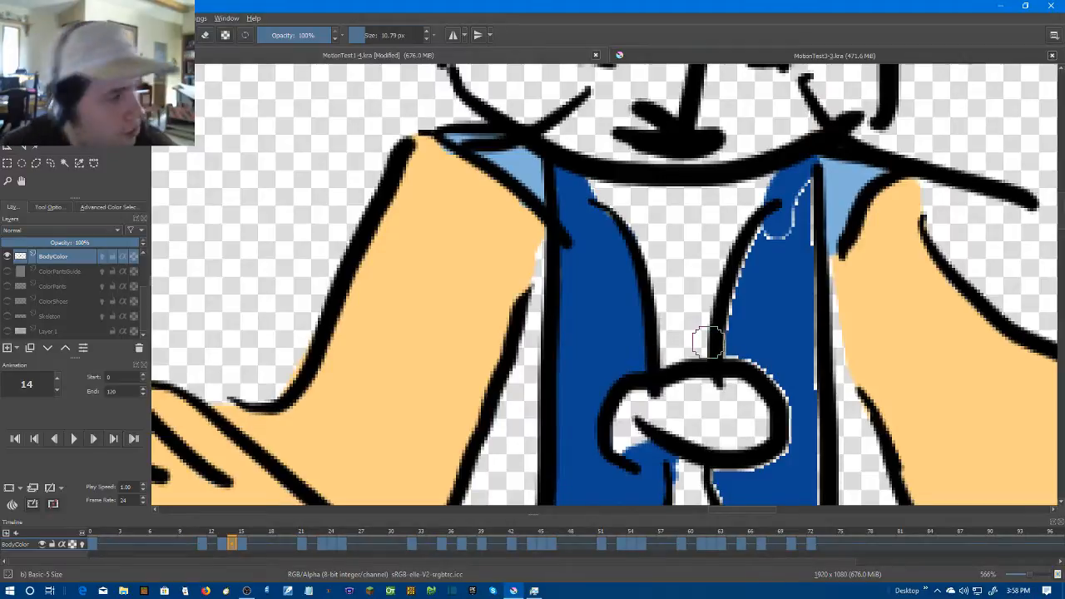
# Brush dark blue over the pale edges of the right-hand torso panel on frame 14, including around the knot
pyautogui.moveTo(756, 237)
pyautogui.mouseDown()
pyautogui.moveTo(705, 242)
pyautogui.moveTo(686, 355)
pyautogui.moveTo(728, 463)
pyautogui.moveTo(566, 345)
pyautogui.moveTo(572, 382)
pyautogui.mouseUp()
pyautogui.moveTo(597, 448)
pyautogui.mouseDown()
pyautogui.moveTo(557, 247)
pyautogui.moveTo(617, 373)
pyautogui.moveTo(631, 349)
pyautogui.moveTo(609, 252)
pyautogui.mouseUp()
pyautogui.moveTo(609, 250); pyautogui.dragTo(598, 412)
pyautogui.moveTo(607, 389); pyautogui.dragTo(608, 273)
pyautogui.moveTo(613, 194); pyautogui.dragTo(643, 383)
pyautogui.moveTo(619, 245)
pyautogui.mouseDown()
pyautogui.moveTo(631, 449)
pyautogui.moveTo(622, 223)
pyautogui.mouseUp()
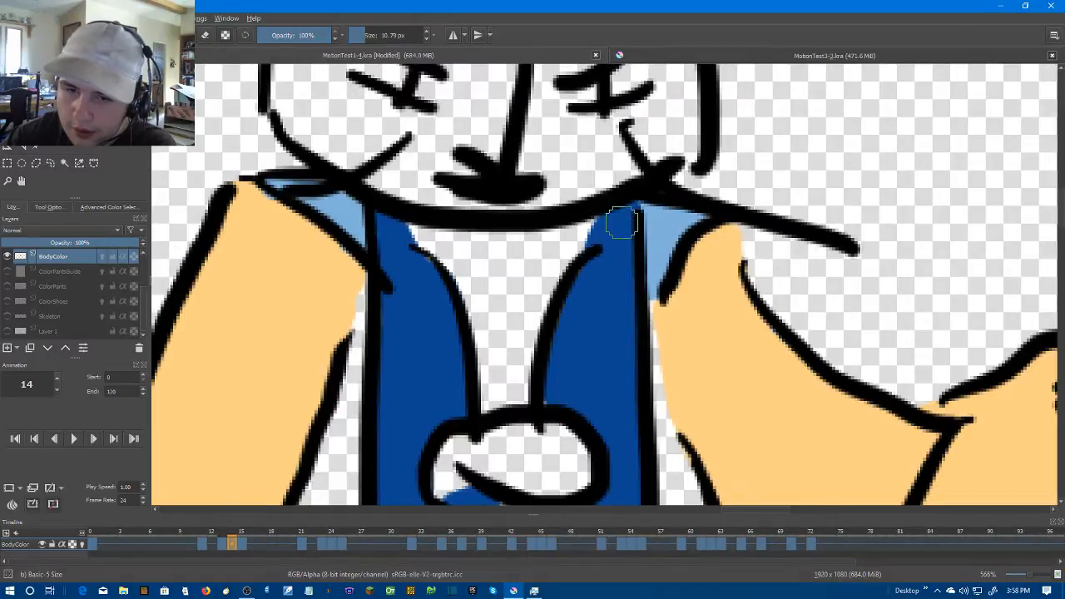
pyautogui.scroll(-2, 584, 373)
pyautogui.moveTo(577, 376); pyautogui.dragTo(616, 170)
pyautogui.scroll(-2, 618, 245)
pyautogui.scroll(2, 697, 266)
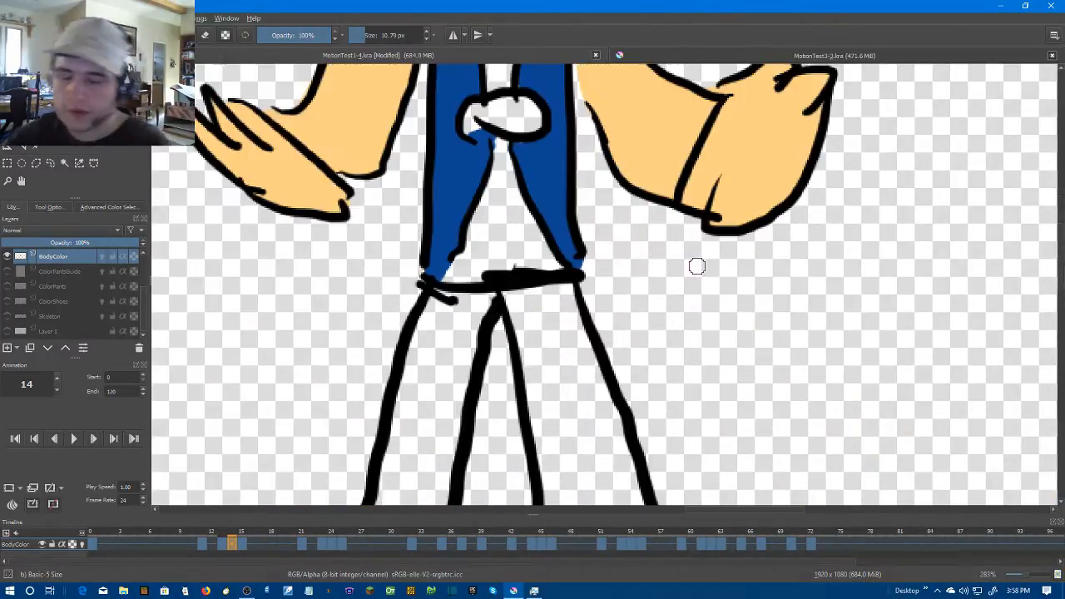
# Go to frame 15 and close the collar gaps of both torso panels with dark blue strokes
pyautogui.press('Right')
pyautogui.press('Right')
pyautogui.scroll(-2, 652, 214)
pyautogui.press('Left')
pyautogui.scroll(3, 622, 274)
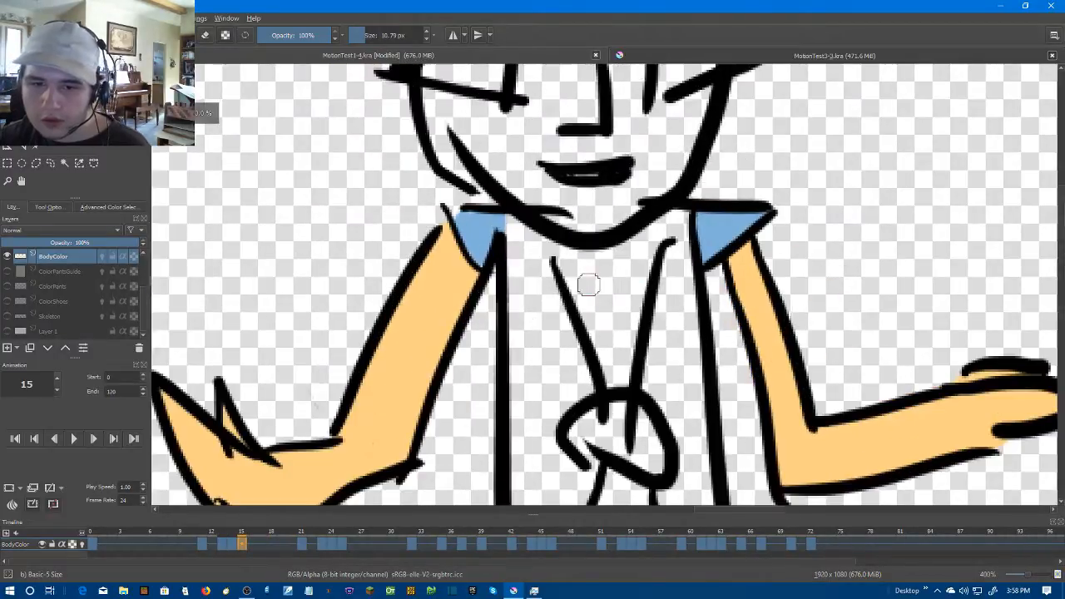
pyautogui.moveTo(555, 293); pyautogui.dragTo(510, 217)
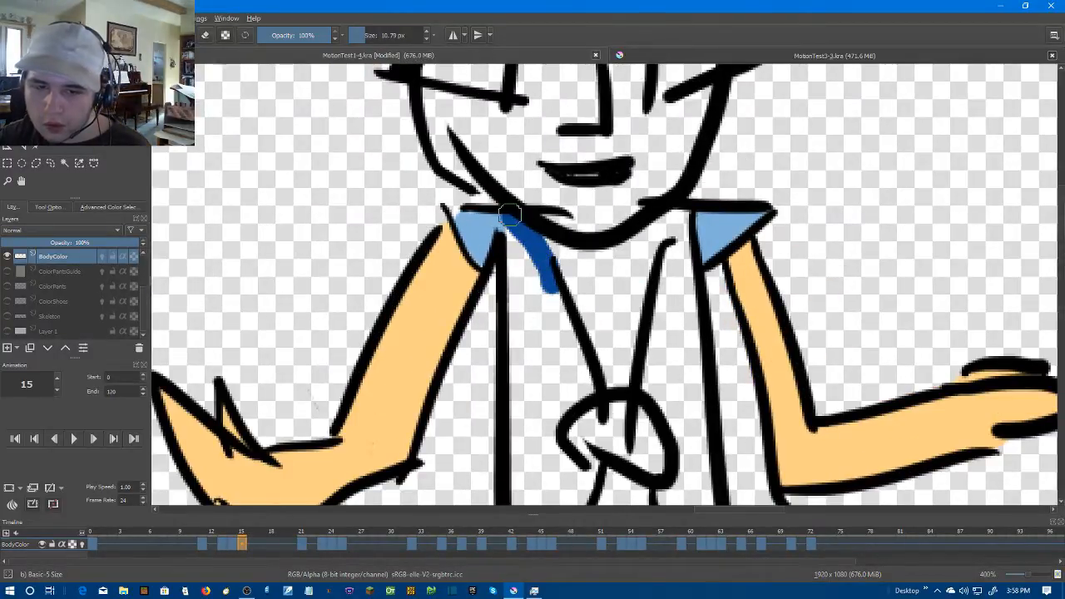
pyautogui.moveTo(674, 253); pyautogui.dragTo(682, 208)
pyautogui.press('f')
pyautogui.scroll(-3, 682, 208)
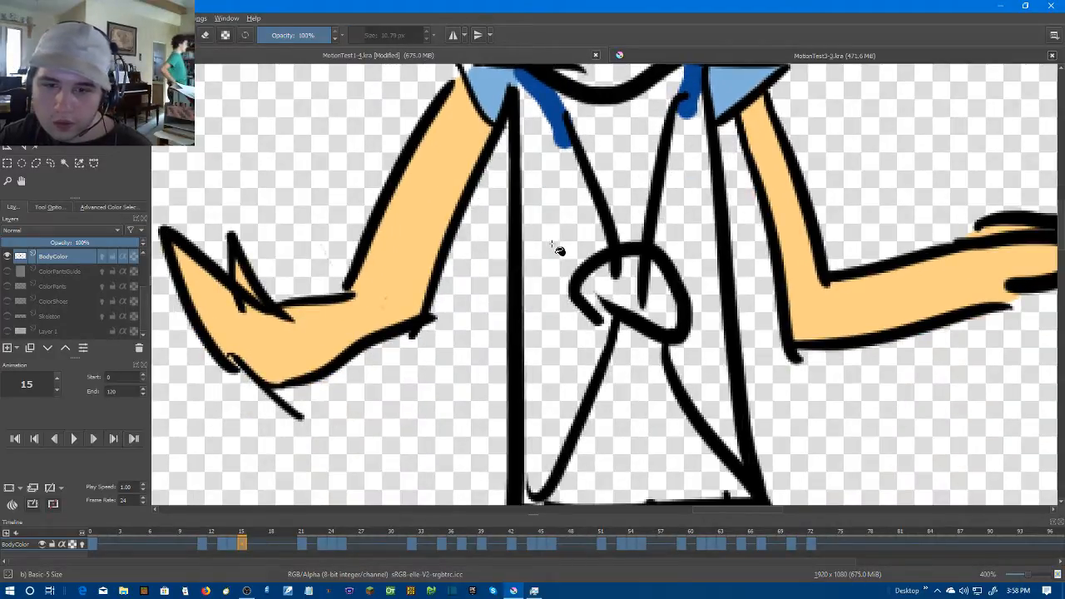
pyautogui.click(560, 250)
pyautogui.hotkey('ctrl', 'z')
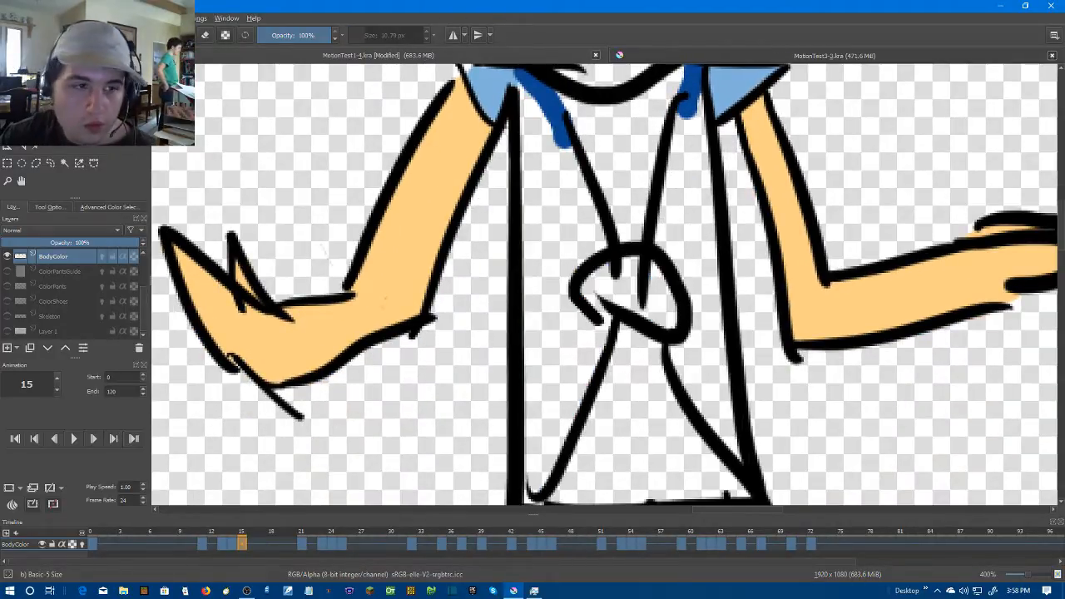
# Close the gap at the knot on frame 15 with a dark blue dab and fill both torso side panels
pyautogui.press('b')
pyautogui.moveTo(609, 313); pyautogui.dragTo(603, 331)
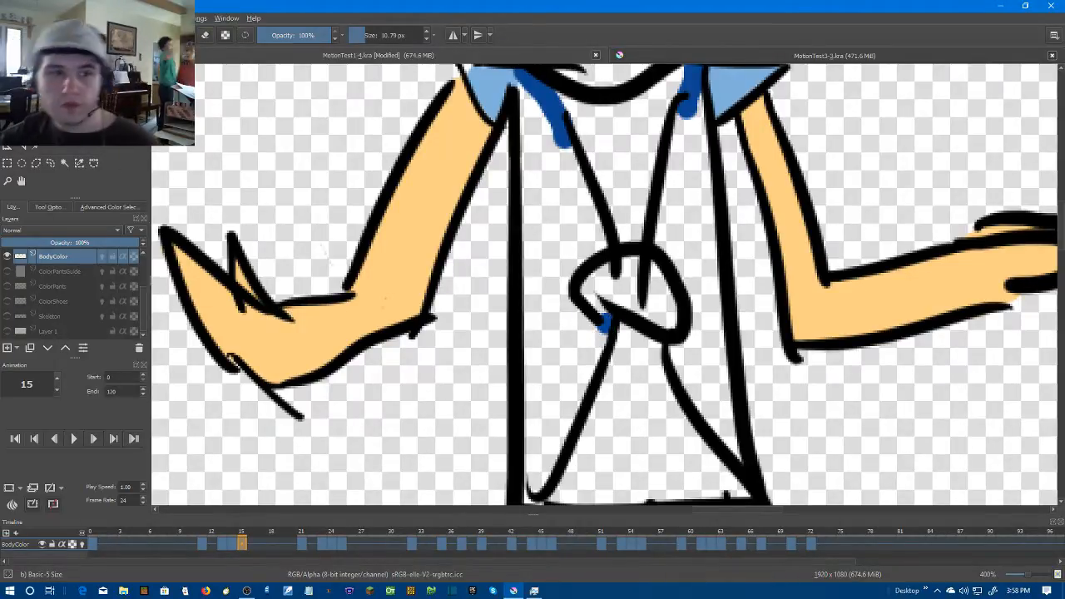
pyautogui.press('f')
pyautogui.click(558, 315)
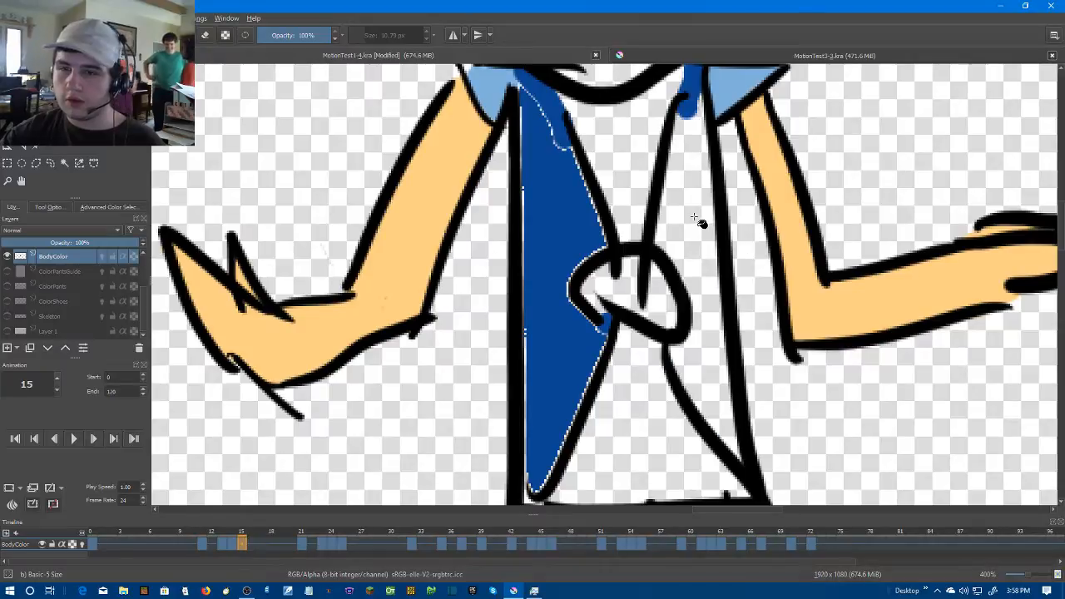
pyautogui.click(717, 230)
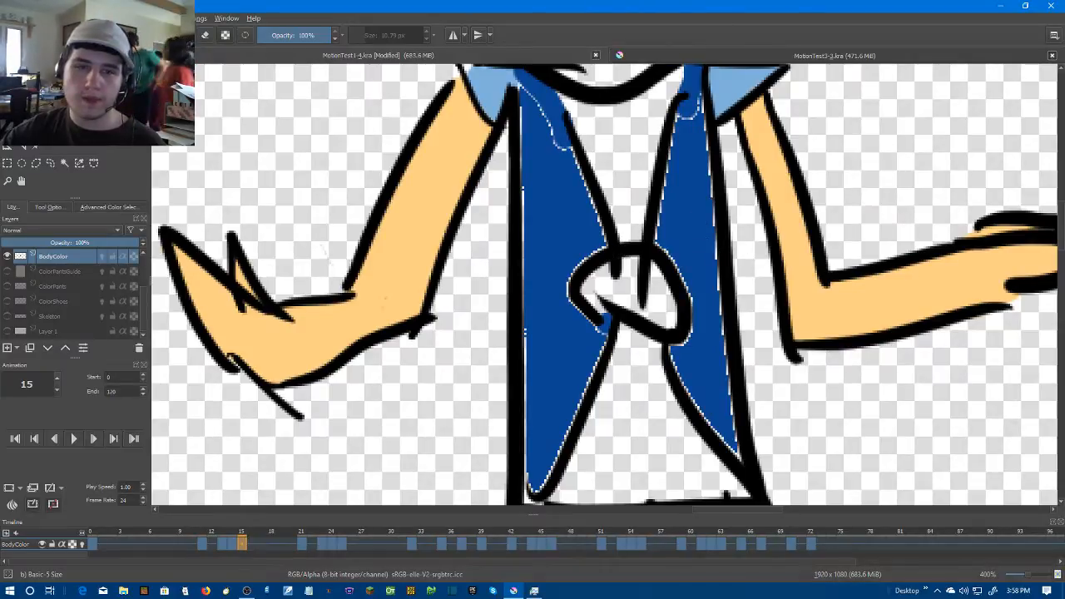
# Brush dark blue over the pale edges of the left-hand torso panel on frame 15, including around the knot
pyautogui.press('b')
pyautogui.scroll(1, 542, 154)
pyautogui.moveTo(543, 154); pyautogui.dragTo(534, 270)
pyautogui.moveTo(509, 173); pyautogui.dragTo(509, 306)
pyautogui.moveTo(512, 294); pyautogui.dragTo(532, 120)
pyautogui.scroll(-3, 532, 120)
pyautogui.scroll(3, 503, 364)
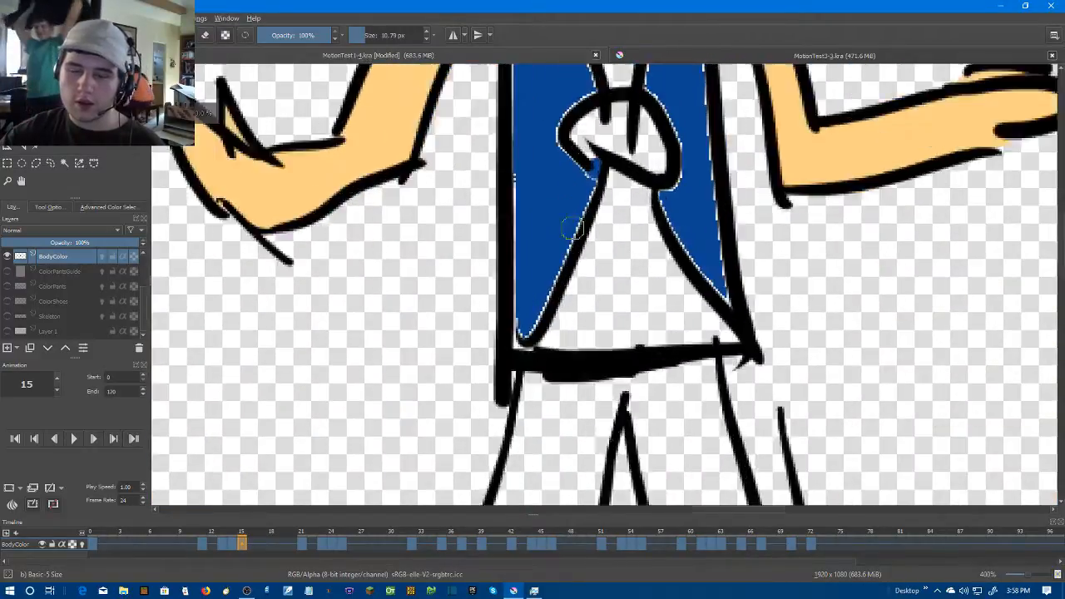
pyautogui.moveTo(501, 363); pyautogui.dragTo(497, 135)
pyautogui.moveTo(504, 167); pyautogui.dragTo(512, 323)
pyautogui.moveTo(502, 281)
pyautogui.mouseDown()
pyautogui.moveTo(497, 105)
pyautogui.moveTo(542, 239)
pyautogui.mouseUp()
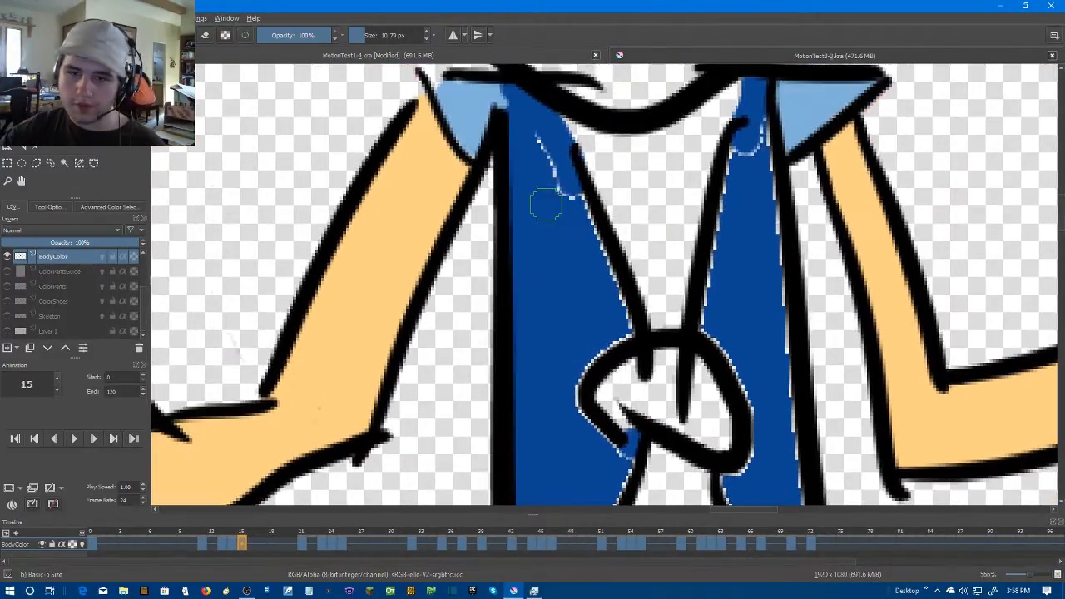
pyautogui.moveTo(536, 148)
pyautogui.mouseDown()
pyautogui.moveTo(570, 181)
pyautogui.moveTo(596, 234)
pyautogui.moveTo(623, 336)
pyautogui.mouseUp()
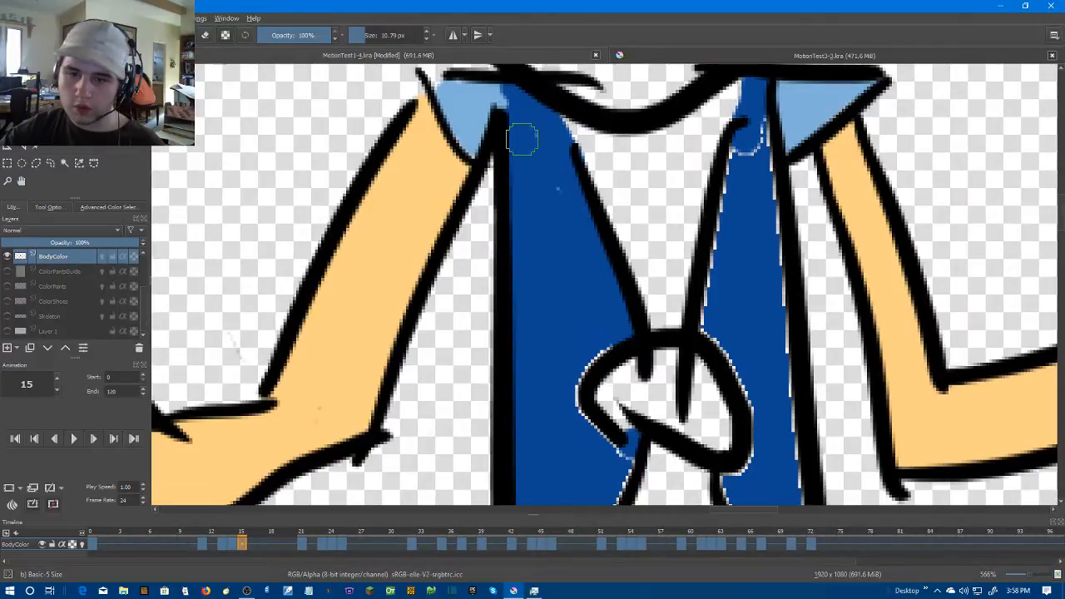
pyautogui.moveTo(587, 276); pyautogui.dragTo(650, 154)
pyautogui.moveTo(669, 218)
pyautogui.mouseDown()
pyautogui.moveTo(647, 248)
pyautogui.moveTo(647, 315)
pyautogui.moveTo(679, 251)
pyautogui.moveTo(696, 169)
pyautogui.mouseUp()
pyautogui.moveTo(706, 178)
pyautogui.mouseDown()
pyautogui.moveTo(671, 315)
pyautogui.moveTo(640, 363)
pyautogui.moveTo(489, 424)
pyautogui.mouseUp()
# Brush dark blue over the pale edges of the right-hand torso panel on frame 15, from collar to knot
pyautogui.moveTo(666, 248)
pyautogui.mouseDown()
pyautogui.moveTo(689, 313)
pyautogui.moveTo(763, 412)
pyautogui.moveTo(722, 148)
pyautogui.moveTo(712, 373)
pyautogui.mouseUp()
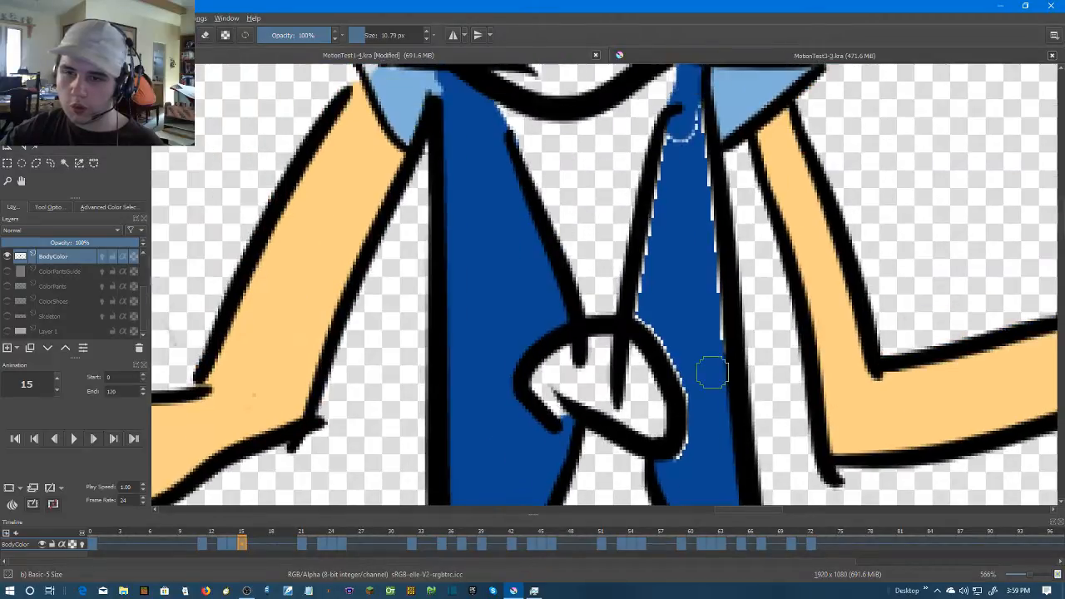
pyautogui.moveTo(673, 143); pyautogui.dragTo(647, 264)
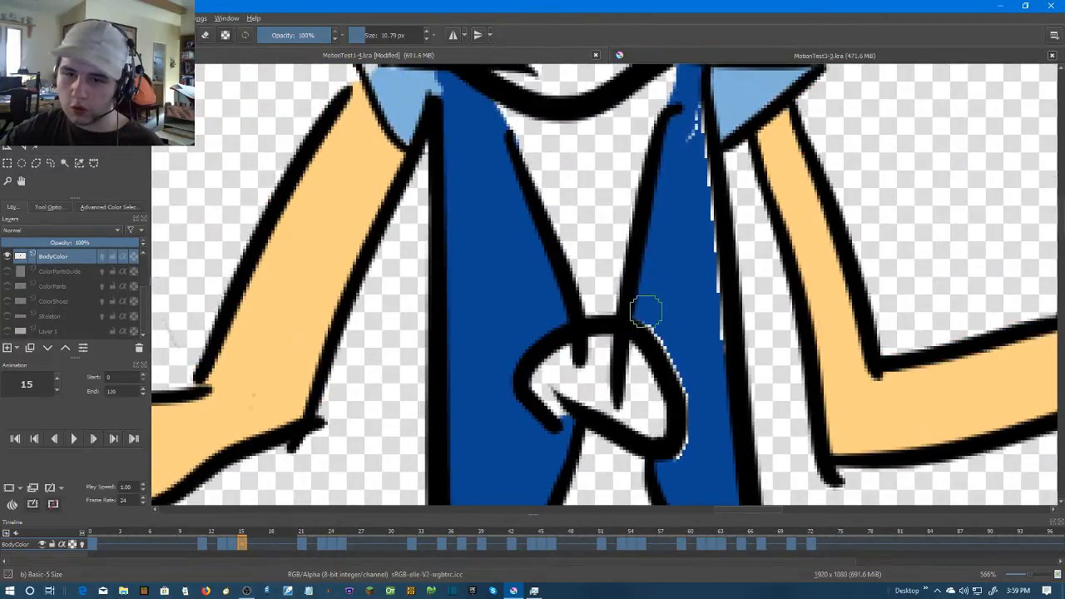
pyautogui.moveTo(722, 360)
pyautogui.mouseDown()
pyautogui.moveTo(690, 190)
pyautogui.moveTo(691, 100)
pyautogui.moveTo(715, 297)
pyautogui.mouseUp()
pyautogui.scroll(-3, 723, 301)
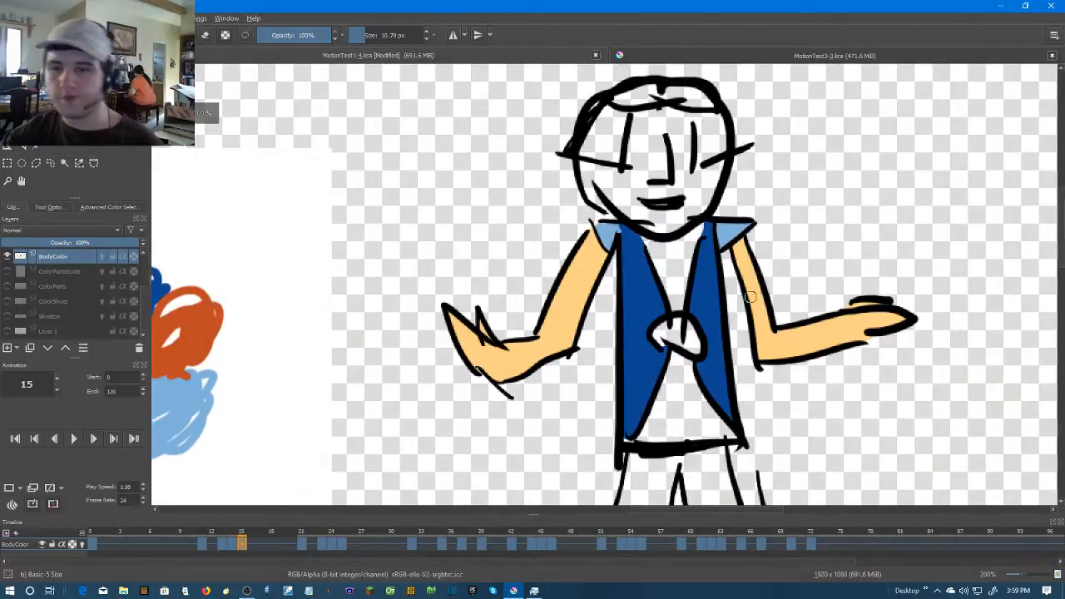
# Advance to frame 21 and close the outline gaps at the chin, collar and lower right-hand panel with dark blue strokes
pyautogui.scroll(-2, 731, 303)
pyautogui.scroll(1, 791, 281)
pyautogui.press('Right')
pyautogui.press('Right')
pyautogui.press('Right')
pyautogui.press('Right')
pyautogui.press('Right')
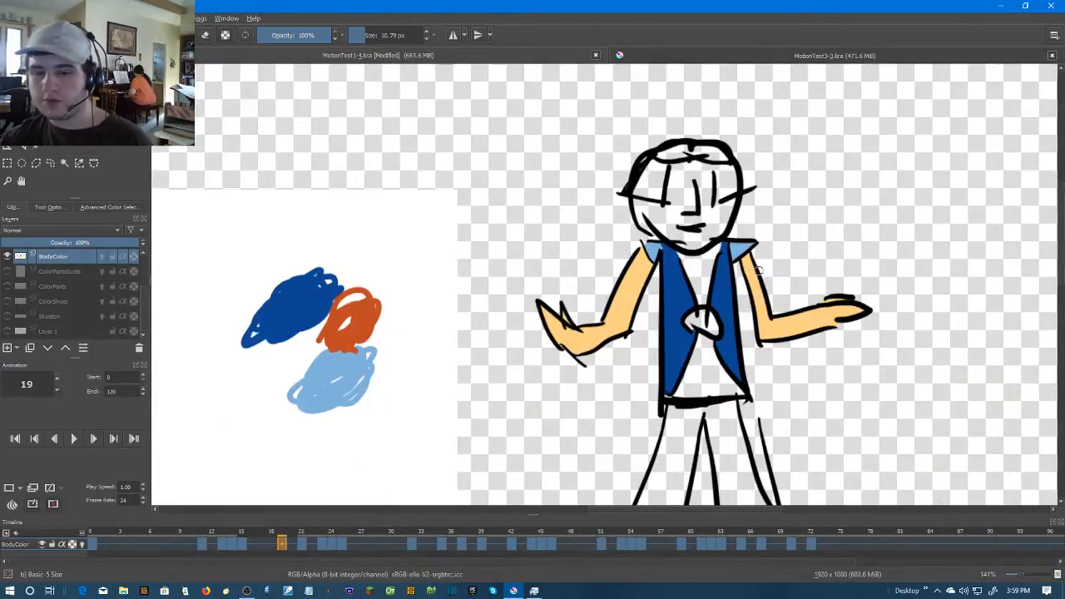
pyautogui.scroll(3, 717, 218)
pyautogui.scroll(1, 695, 225)
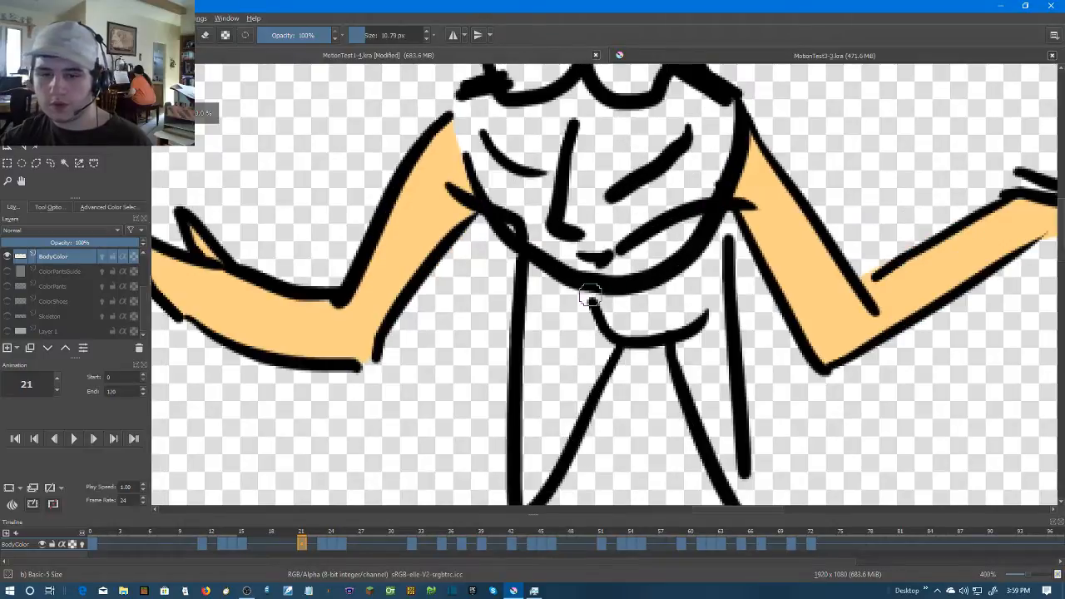
pyautogui.moveTo(714, 326); pyautogui.dragTo(707, 257)
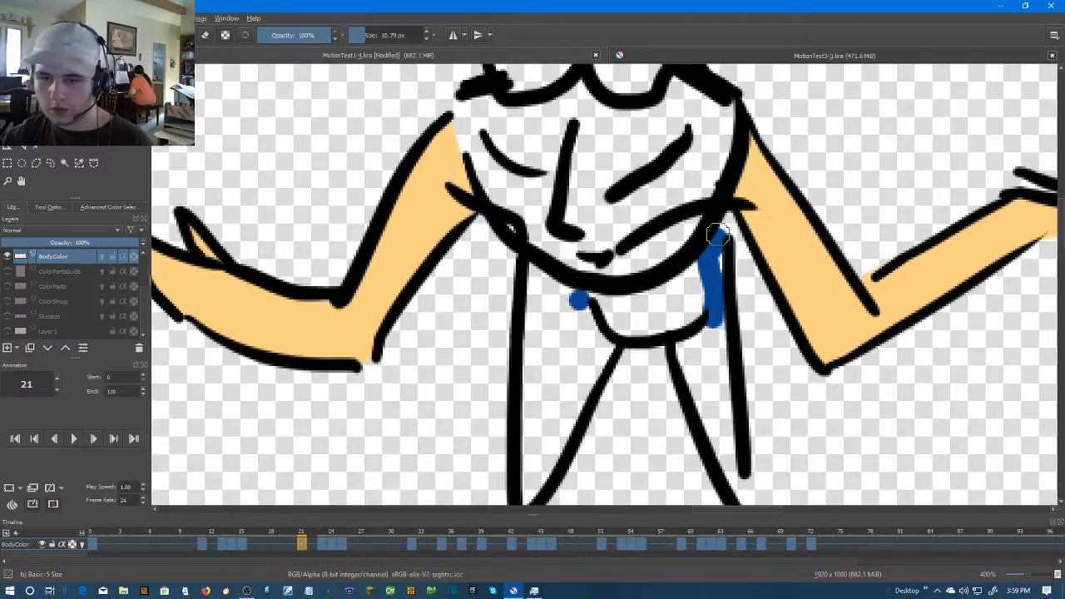
pyautogui.scroll(-3, 720, 219)
pyautogui.moveTo(740, 333); pyautogui.dragTo(738, 379)
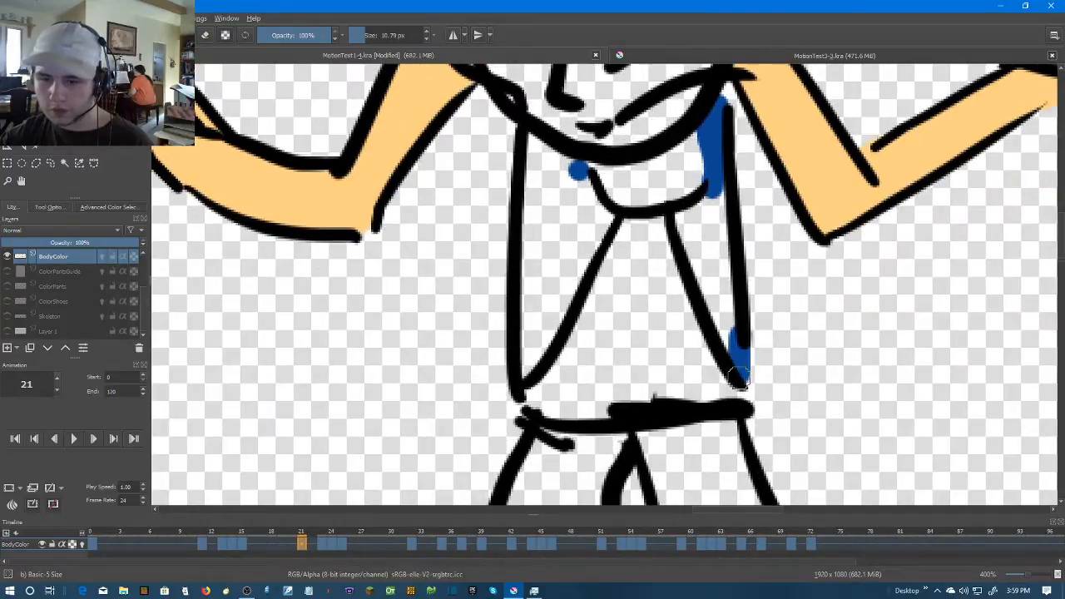
# Fill both torso side panels with dark blue on frame 21
pyautogui.press('f')
pyautogui.click(554, 229)
pyautogui.click(724, 245)
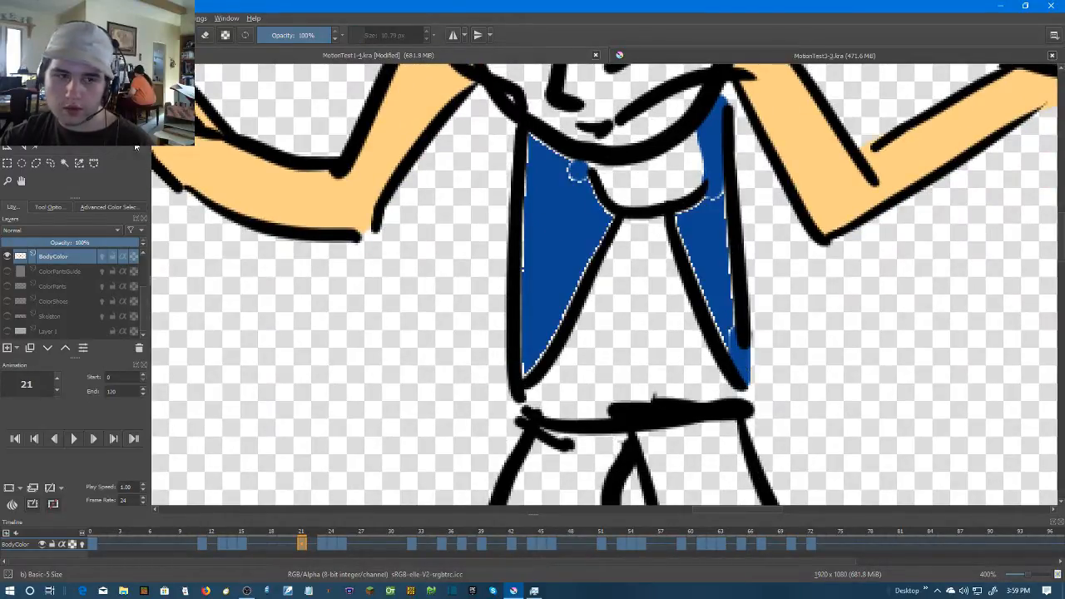
# Brush dark blue over the pale edges of the left-hand torso panel on frame 21
pyautogui.press('b')
pyautogui.scroll(2, 410, 172)
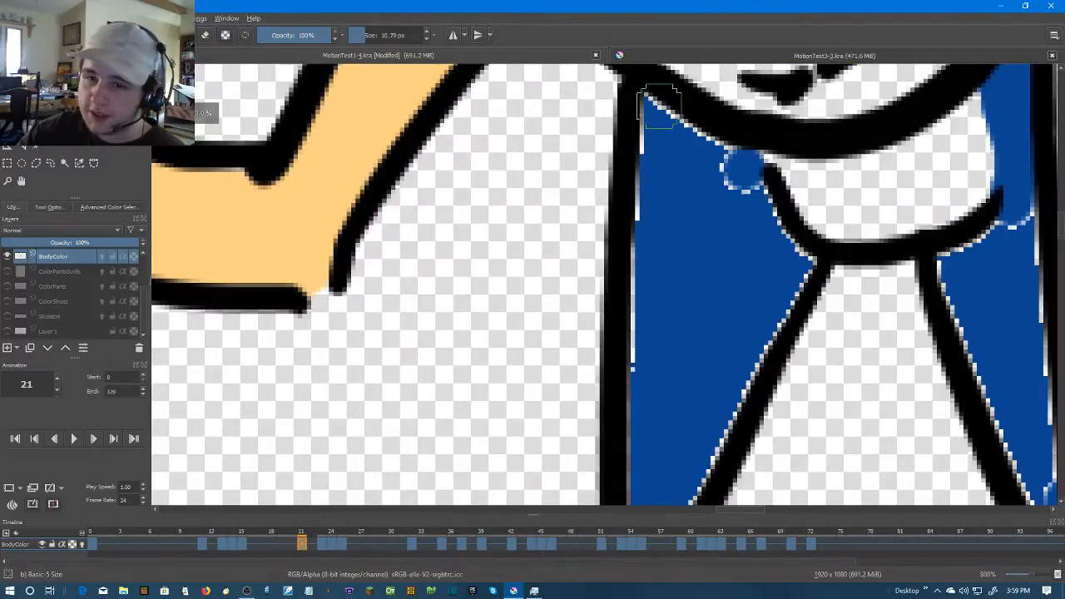
pyautogui.moveTo(656, 232); pyautogui.dragTo(650, 315)
pyautogui.moveTo(650, 305)
pyautogui.mouseDown()
pyautogui.moveTo(657, 113)
pyautogui.moveTo(637, 356)
pyautogui.moveTo(677, 330)
pyautogui.mouseUp()
pyautogui.scroll(5, 677, 329)
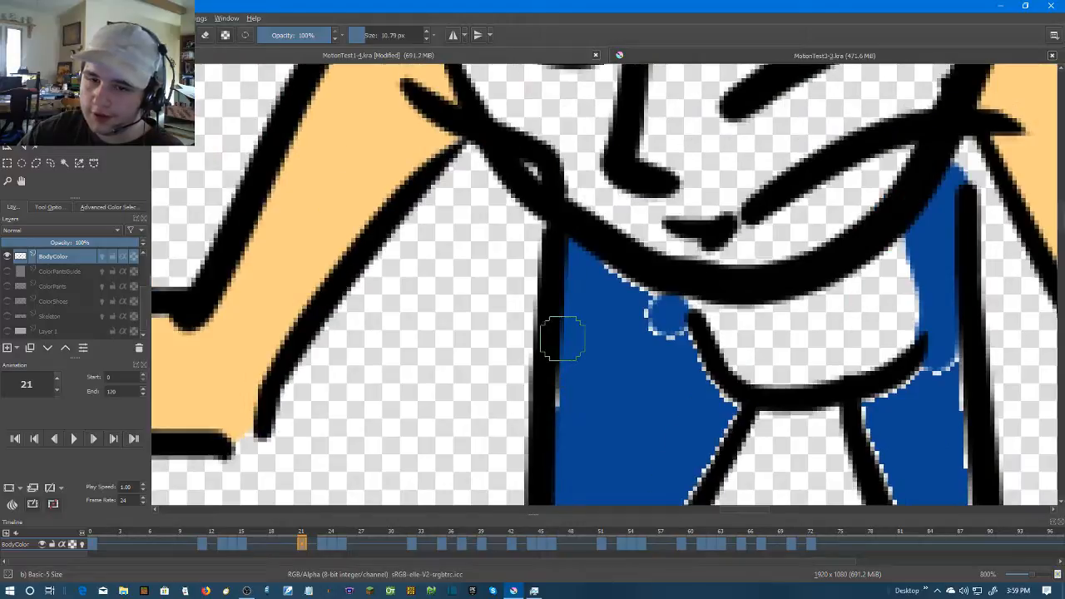
pyautogui.moveTo(616, 268)
pyautogui.mouseDown()
pyautogui.moveTo(722, 413)
pyautogui.moveTo(792, 247)
pyautogui.moveTo(684, 435)
pyautogui.mouseUp()
# Brush dark blue over the pale edges of the right-hand torso panel on frame 21, down to its lower tip
pyautogui.moveTo(773, 346); pyautogui.dragTo(485, 374)
pyautogui.moveTo(736, 195); pyautogui.dragTo(653, 304)
pyautogui.moveTo(735, 192); pyautogui.dragTo(761, 404)
pyautogui.scroll(-3, 752, 316)
pyautogui.moveTo(746, 228)
pyautogui.mouseDown()
pyautogui.moveTo(734, 337)
pyautogui.moveTo(689, 250)
pyautogui.moveTo(653, 119)
pyautogui.mouseUp()
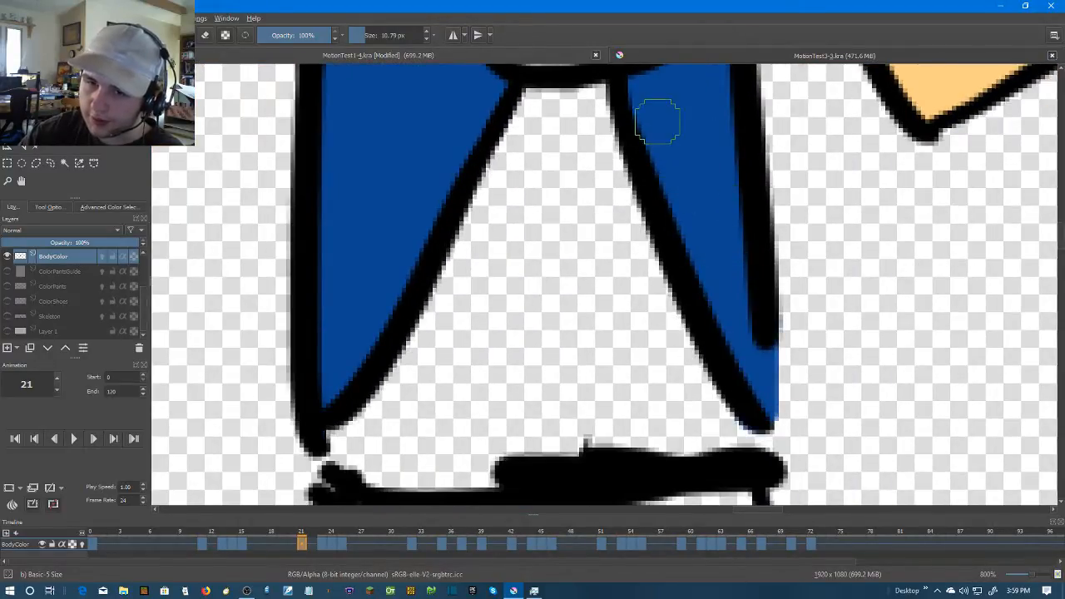
pyautogui.scroll(-4, 804, 200)
pyautogui.scroll(1, 841, 183)
# Advance to frame 23 and close the outline gaps at both ends of the collar with dark blue strokes
pyautogui.press('Right')
pyautogui.press('Right')
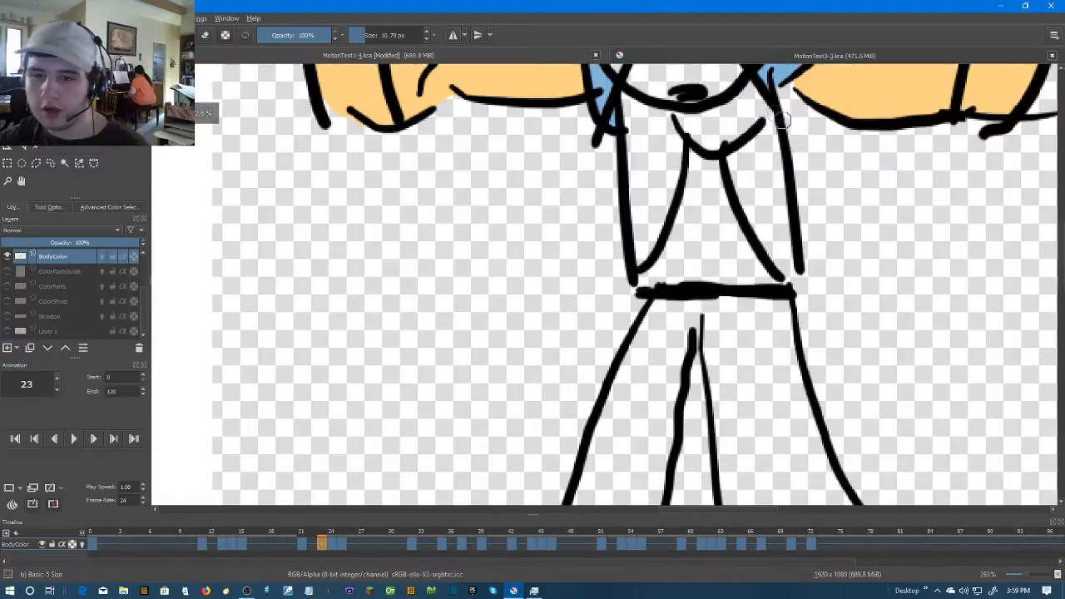
pyautogui.scroll(2, 737, 238)
pyautogui.click(602, 193)
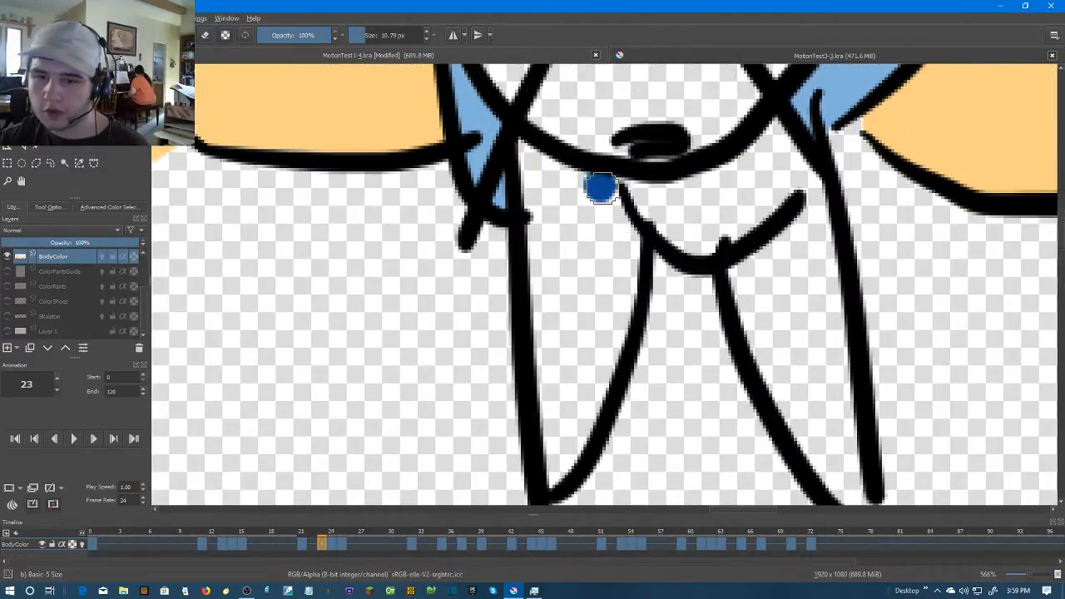
pyautogui.moveTo(805, 200); pyautogui.dragTo(775, 133)
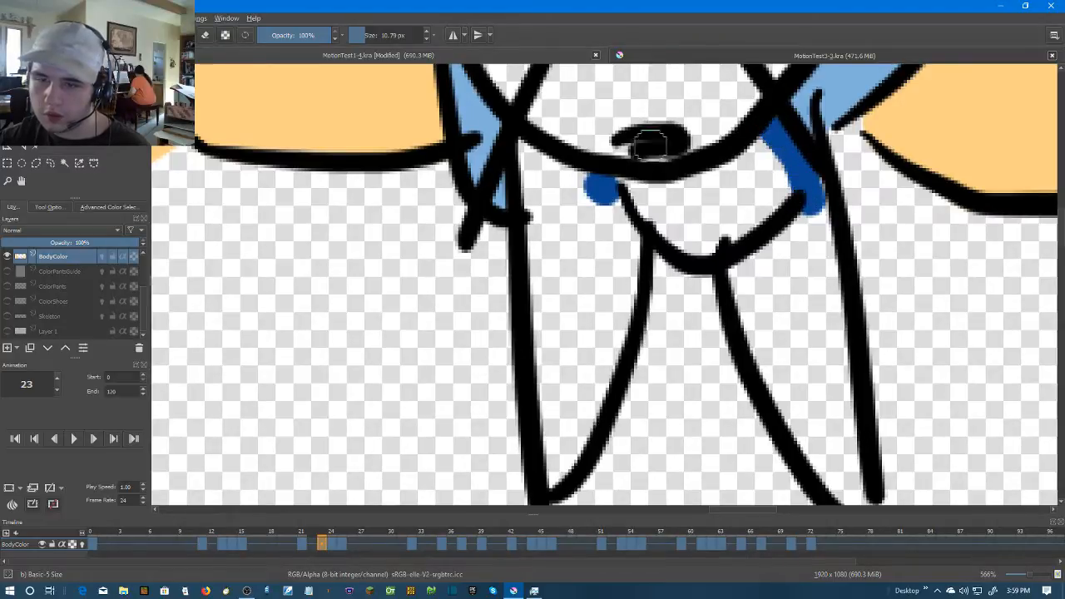
# Fill the left-hand torso panel with dark blue on frame 23, try filling the right-hand panel, and undo that second fill
pyautogui.press('f')
pyautogui.click(559, 301)
pyautogui.click(830, 324)
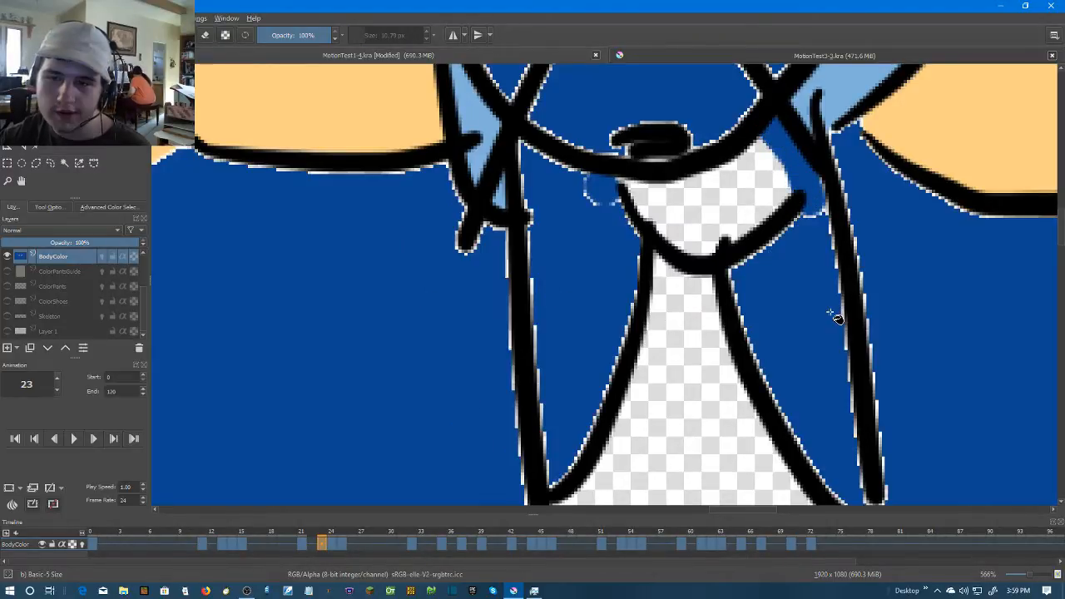
pyautogui.hotkey('ctrl', 'z')
# Close the gap at the right-hand panel's lower corner with dark blue on frame 23 and fill the panel
pyautogui.moveTo(791, 352); pyautogui.dragTo(769, 214)
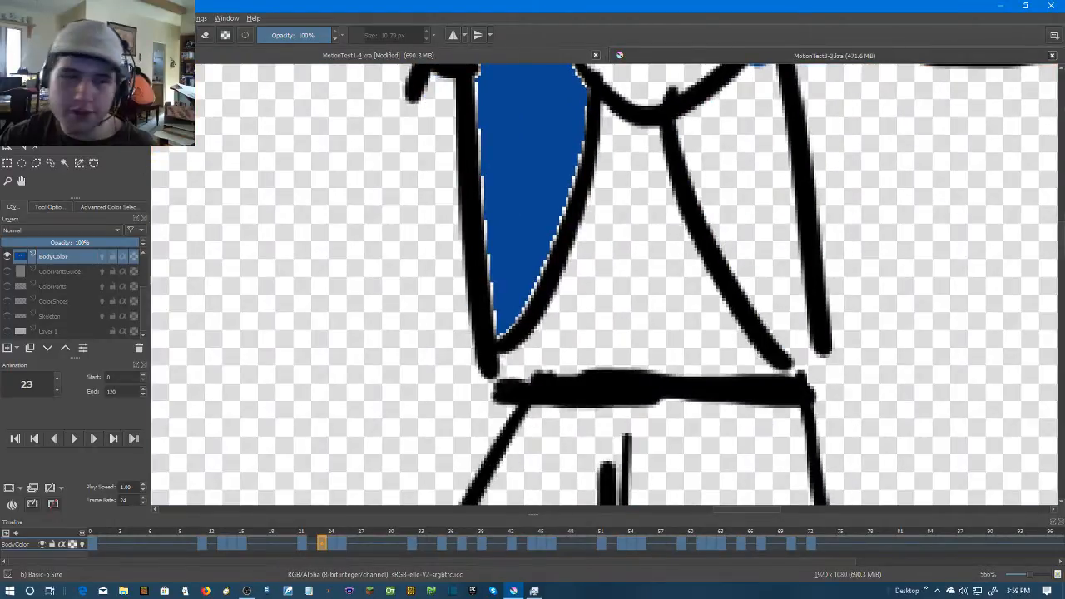
pyautogui.press('b')
pyautogui.click(805, 348)
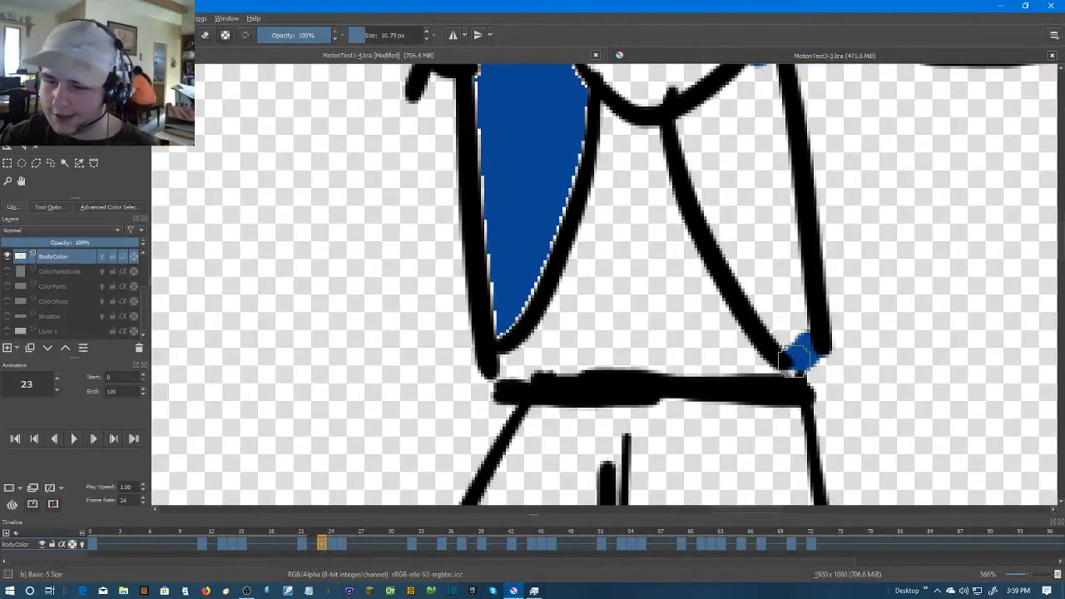
pyautogui.press('f')
pyautogui.click(751, 230)
pyautogui.moveTo(751, 231); pyautogui.dragTo(641, 327)
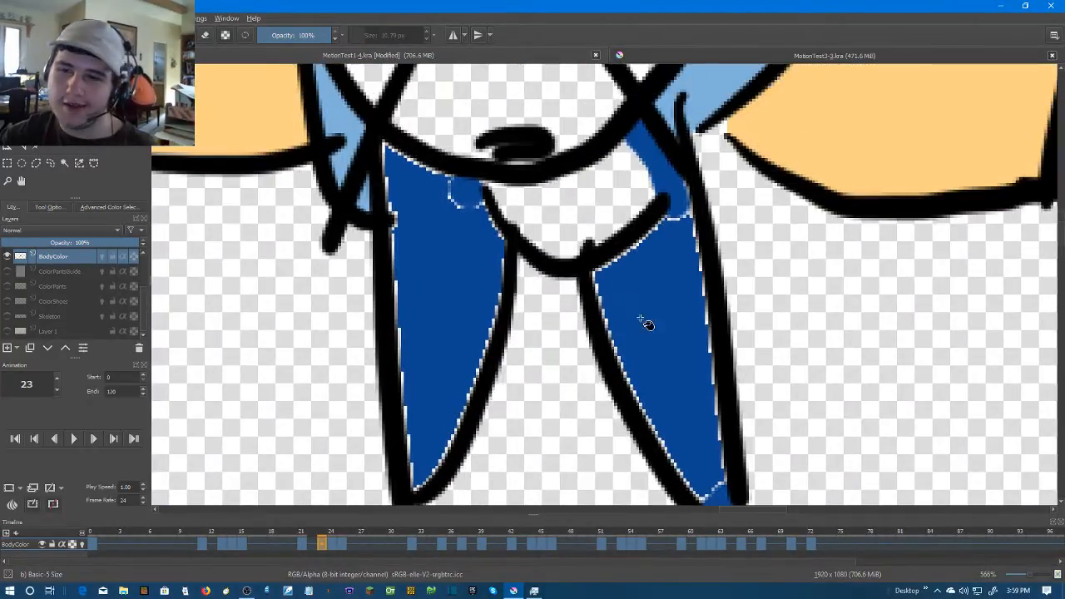
# Brush dark blue over the pale edges of the left-hand torso panel on frame 23
pyautogui.press('b')
pyautogui.moveTo(388, 155); pyautogui.dragTo(401, 360)
pyautogui.moveTo(400, 360)
pyautogui.mouseDown()
pyautogui.moveTo(437, 231)
pyautogui.moveTo(453, 345)
pyautogui.moveTo(486, 297)
pyautogui.moveTo(524, 197)
pyautogui.moveTo(534, 111)
pyautogui.moveTo(564, 283)
pyautogui.moveTo(549, 242)
pyautogui.moveTo(496, 215)
pyautogui.moveTo(548, 250)
pyautogui.moveTo(583, 308)
pyautogui.moveTo(667, 327)
pyautogui.moveTo(712, 400)
pyautogui.mouseUp()
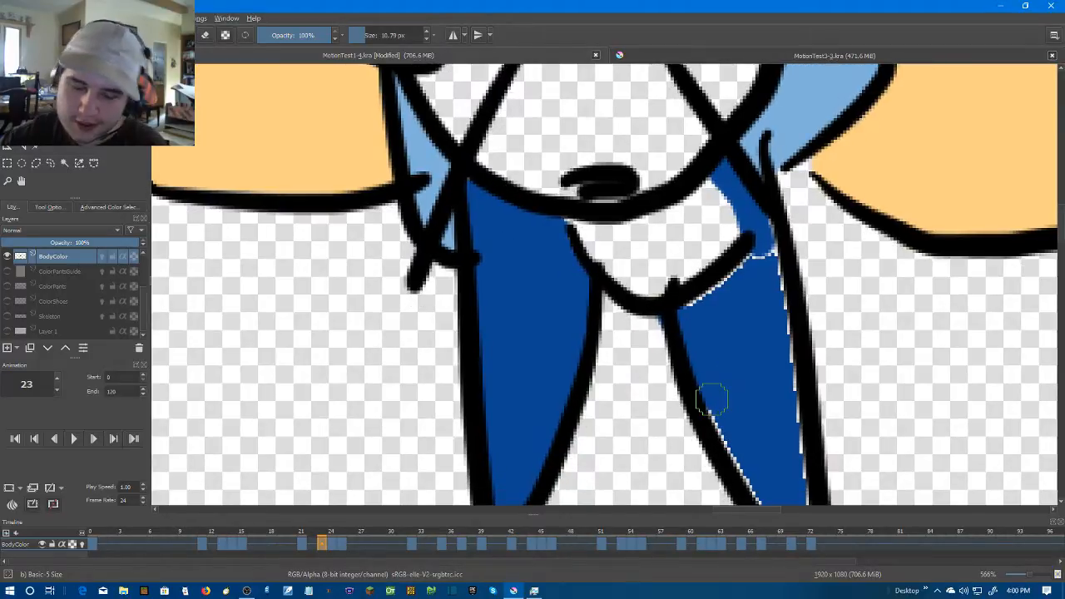
# Undo the last stroke and brush dark blue over the pale edges of the right-hand torso panel on frame 23
pyautogui.hotkey('ctrl', 'z')
pyautogui.moveTo(678, 320); pyautogui.dragTo(746, 465)
pyautogui.moveTo(741, 452); pyautogui.dragTo(701, 354)
pyautogui.moveTo(652, 263)
pyautogui.mouseDown()
pyautogui.moveTo(763, 440)
pyautogui.moveTo(723, 414)
pyautogui.moveTo(716, 378)
pyautogui.moveTo(770, 420)
pyautogui.moveTo(744, 258)
pyautogui.moveTo(745, 321)
pyautogui.mouseUp()
pyautogui.moveTo(730, 213); pyautogui.dragTo(666, 257)
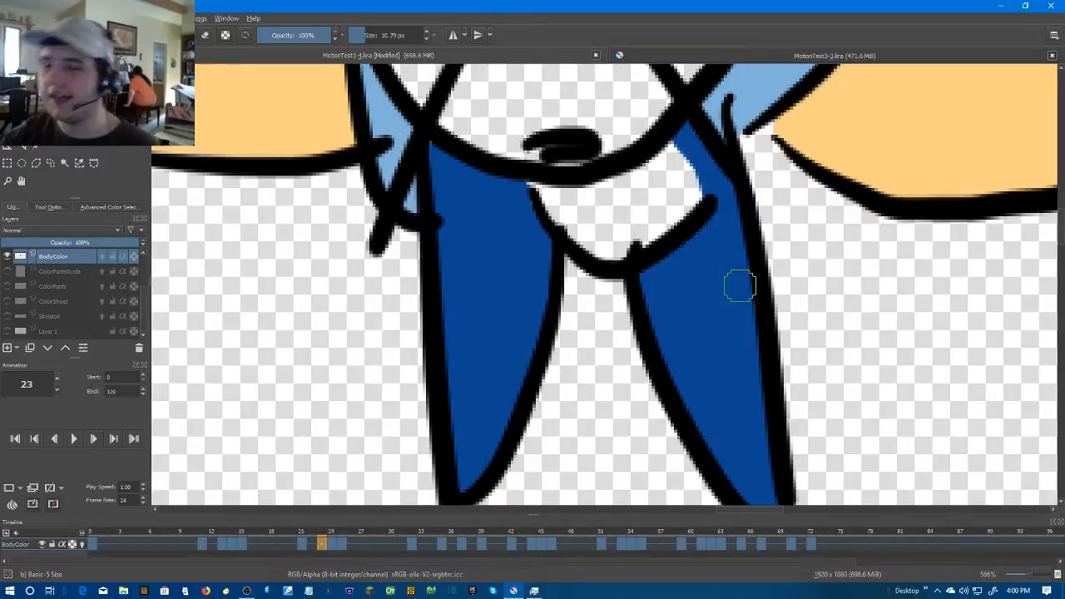
# Advance to frame 24 and paint dark blue into the lower ends of both torso panels, closing the gap above the belt
pyautogui.scroll(-1, 703, 289)
pyautogui.press('Right')
pyautogui.moveTo(553, 343); pyautogui.dragTo(584, 251)
pyautogui.scroll(1, 574, 295)
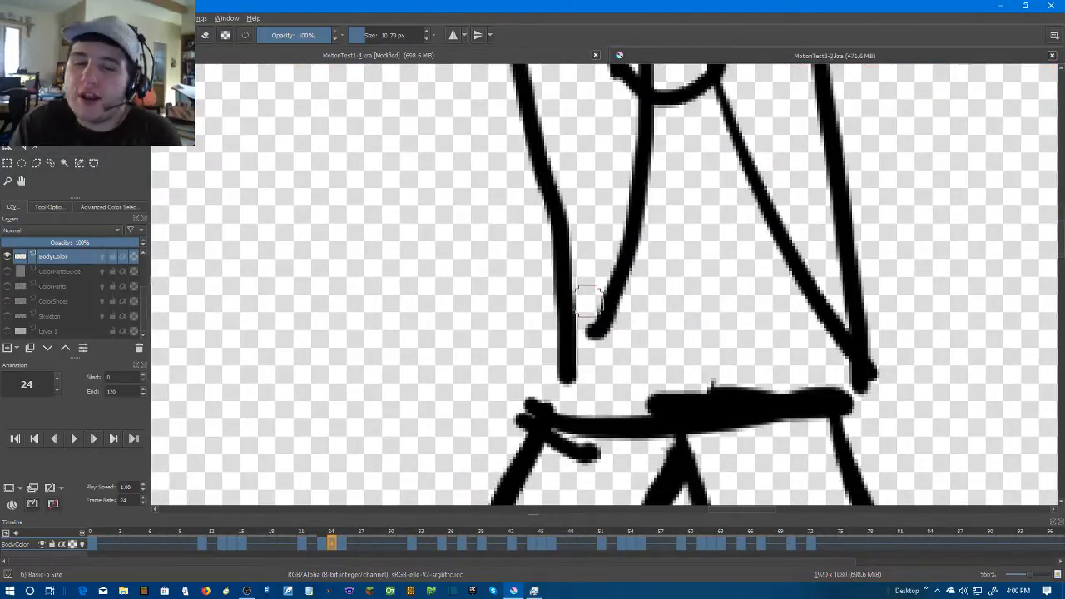
pyautogui.moveTo(576, 288)
pyautogui.mouseDown()
pyautogui.moveTo(585, 299)
pyautogui.moveTo(569, 366)
pyautogui.moveTo(544, 413)
pyautogui.mouseUp()
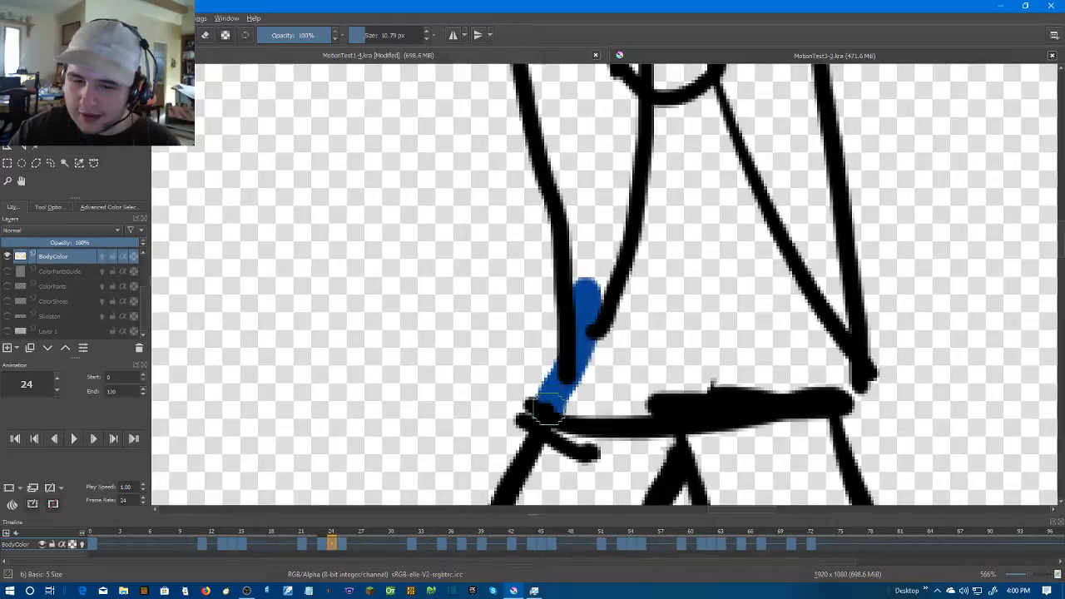
pyautogui.moveTo(837, 302); pyautogui.dragTo(844, 321)
pyautogui.moveTo(791, 257); pyautogui.dragTo(759, 461)
pyautogui.scroll(-1, 727, 269)
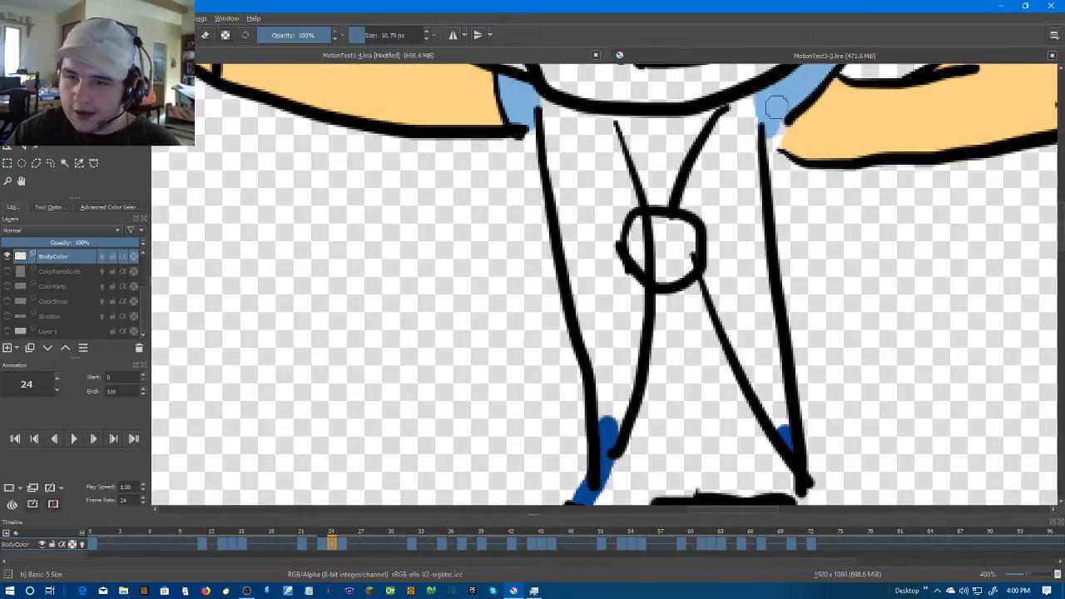
# Fill the right-hand torso panel with dark blue on frame 24, try filling the left-hand panel, and undo that second fill
pyautogui.moveTo(776, 136); pyautogui.dragTo(745, 247)
pyautogui.scroll(2, 737, 236)
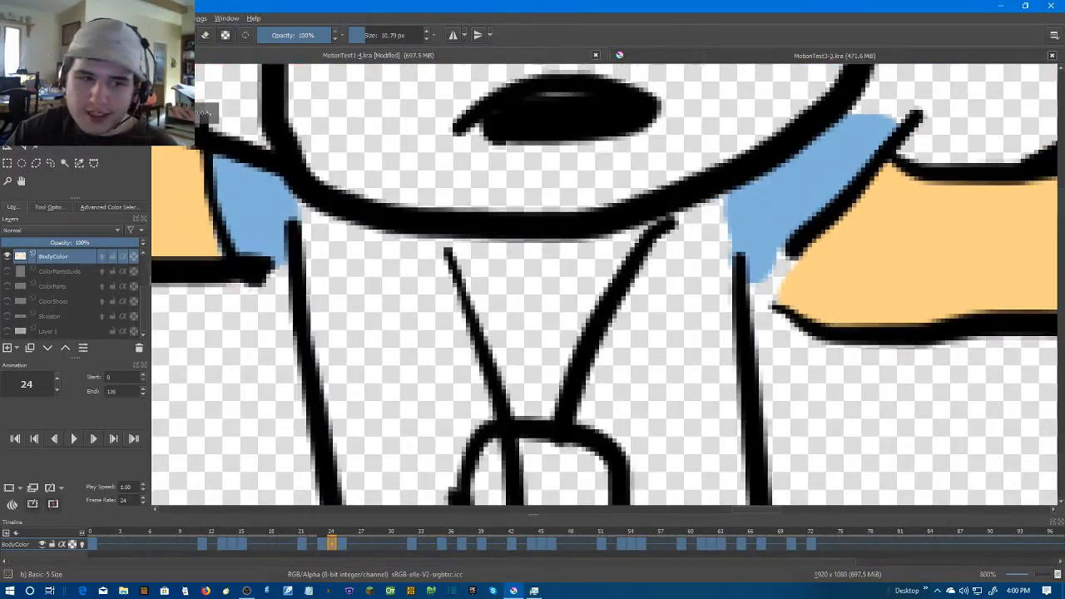
pyautogui.click(642, 387)
pyautogui.scroll(-2, 649, 368)
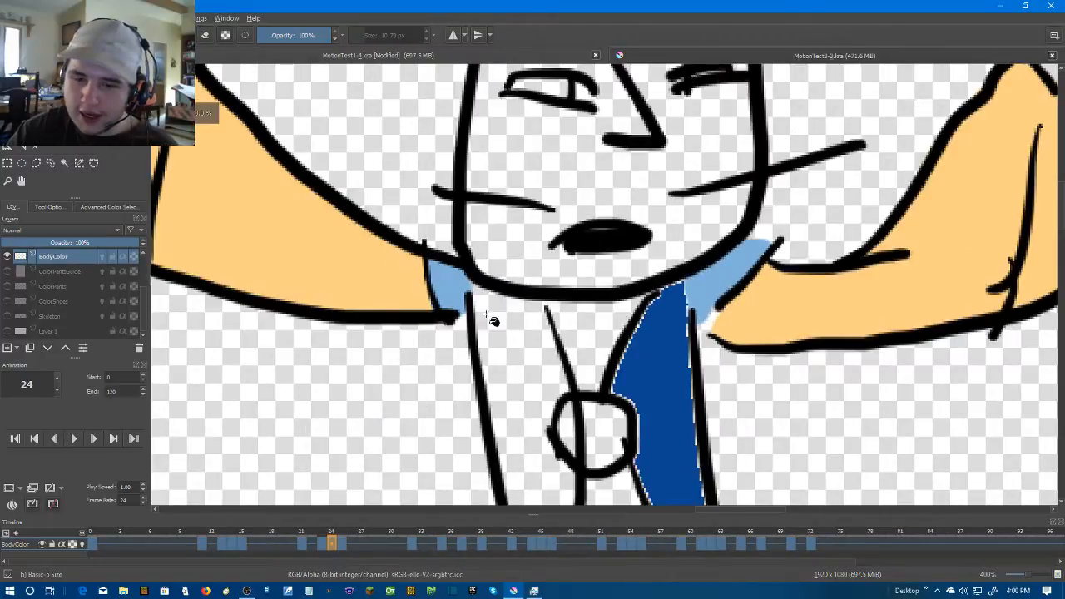
pyautogui.click(545, 341)
pyautogui.hotkey('ctrl', 'z')
# Close the gap between chin and collar line with dark blue on frame 24 and fill the left-hand torso panel
pyautogui.scroll(2, 523, 280)
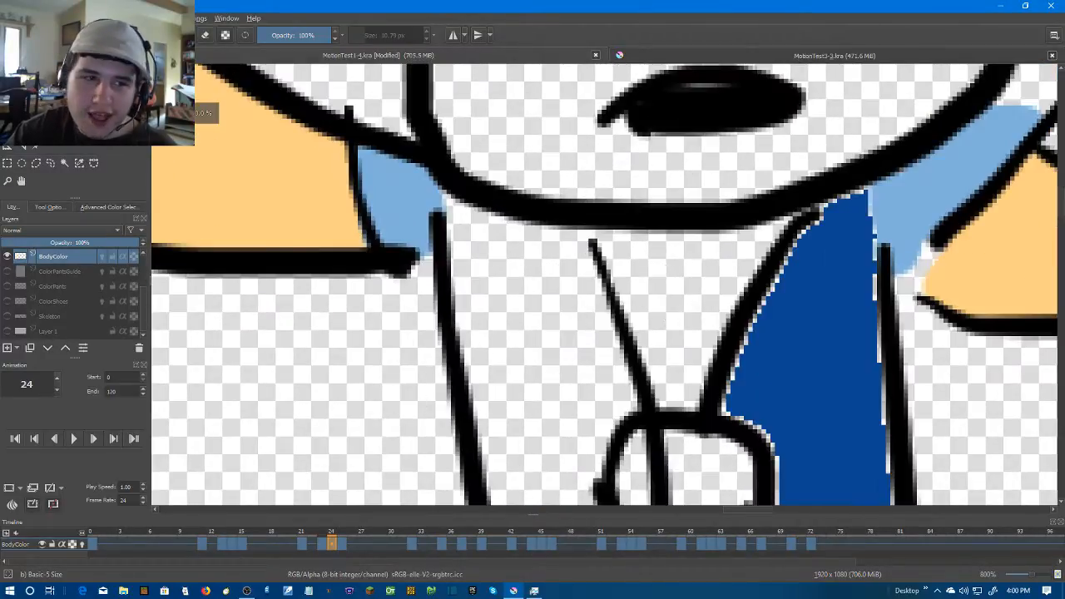
pyautogui.moveTo(578, 246); pyautogui.dragTo(574, 270)
pyautogui.click(545, 325)
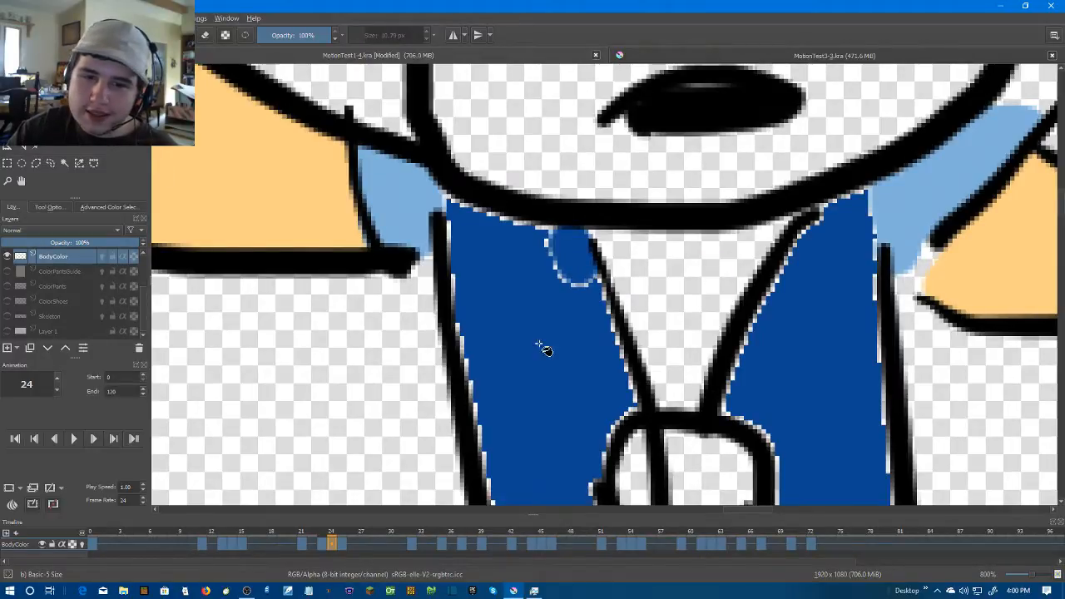
# Brush dark blue over the pale edges of the left-hand torso panel below the knot on frame 24
pyautogui.scroll(-4, 541, 328)
pyautogui.scroll(1, 541, 344)
pyautogui.scroll(1, 551, 307)
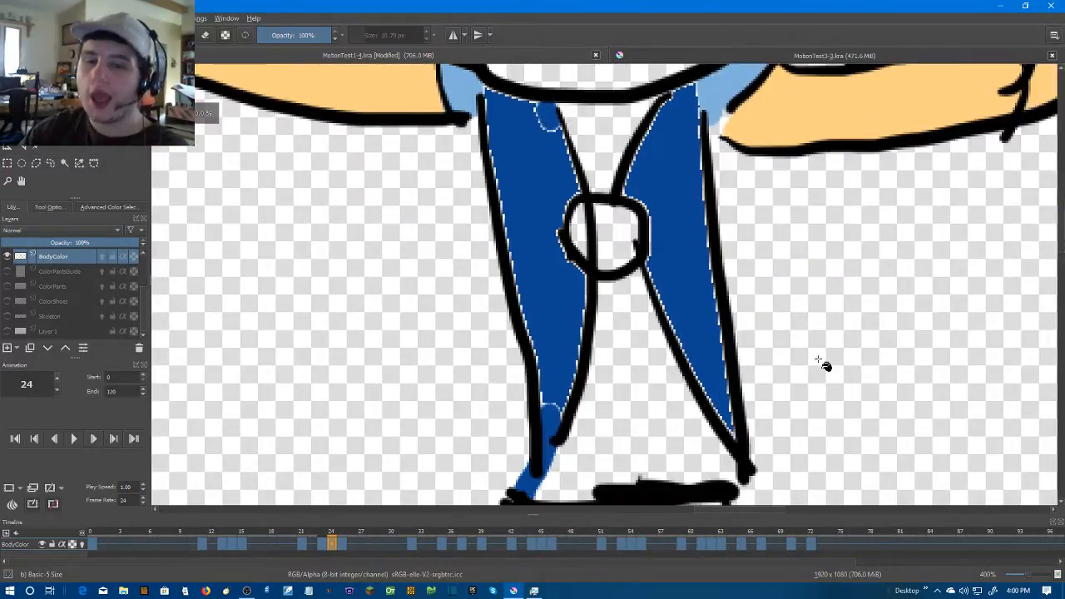
pyautogui.scroll(1, 582, 396)
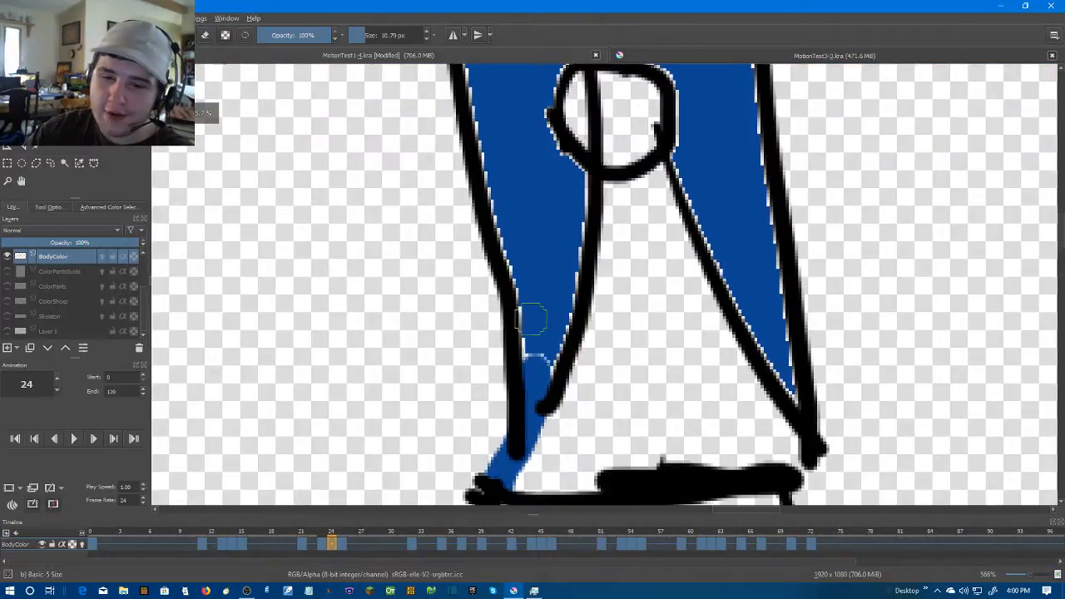
pyautogui.scroll(2, 549, 380)
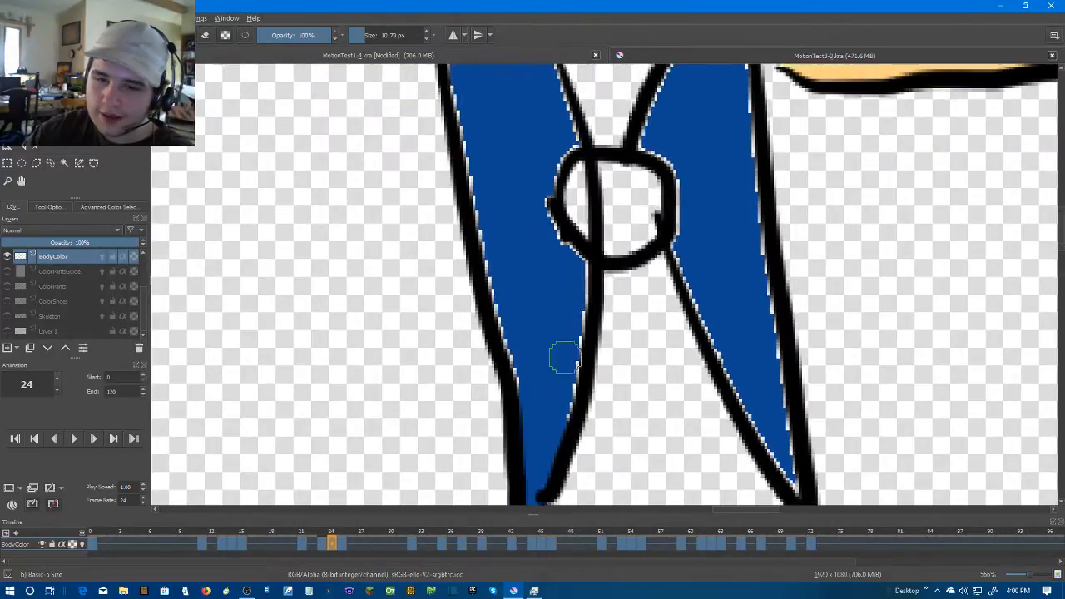
pyautogui.moveTo(577, 326); pyautogui.dragTo(566, 408)
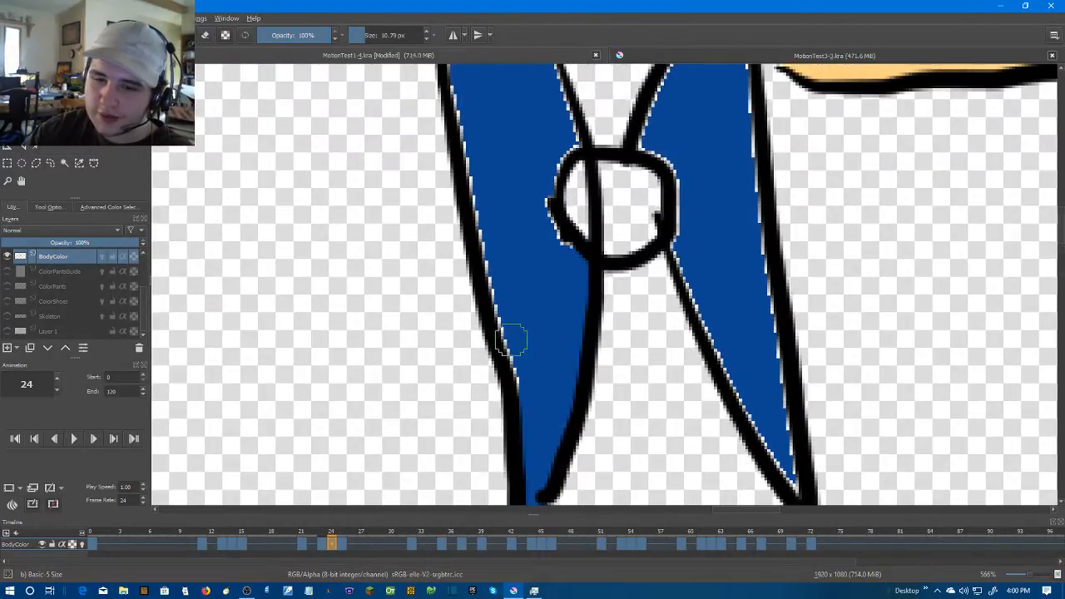
pyautogui.moveTo(517, 336); pyautogui.dragTo(549, 411)
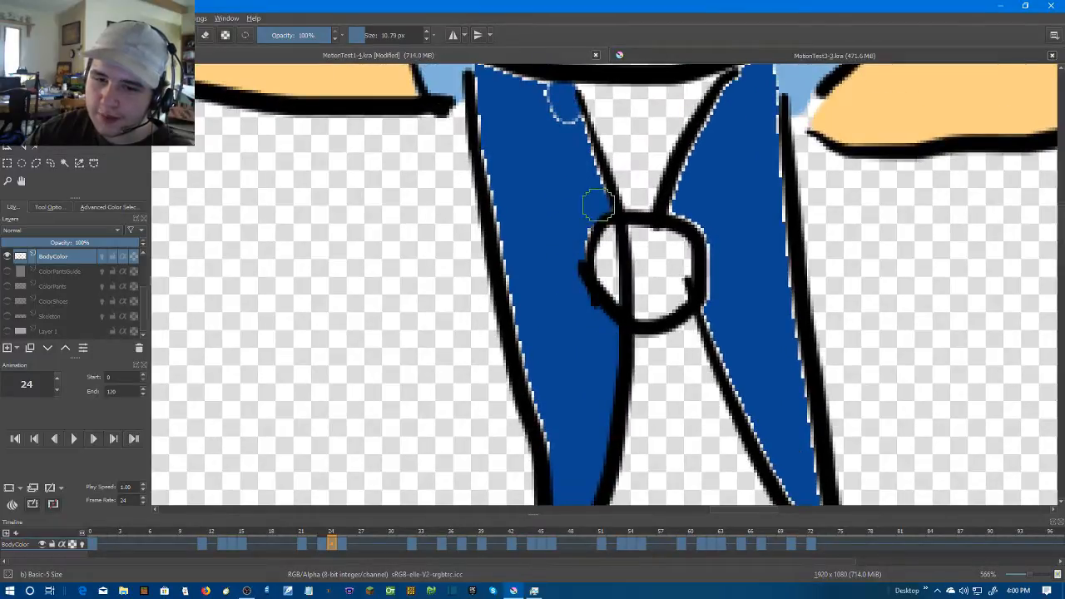
# Brush dark blue over the remaining pale edges of the left-hand torso panel on frame 24, around the knot and up to the chin
pyautogui.moveTo(562, 104); pyautogui.dragTo(574, 233)
pyautogui.moveTo(495, 199); pyautogui.dragTo(512, 345)
pyautogui.moveTo(511, 333); pyautogui.dragTo(520, 168)
pyautogui.moveTo(517, 176); pyautogui.dragTo(566, 429)
pyautogui.moveTo(595, 218)
pyautogui.mouseDown()
pyautogui.moveTo(604, 261)
pyautogui.moveTo(585, 182)
pyautogui.mouseUp()
pyautogui.hotkey('ctrl', 'z')
pyautogui.moveTo(578, 328)
pyautogui.mouseDown()
pyautogui.moveTo(566, 324)
pyautogui.moveTo(587, 389)
pyautogui.mouseUp()
pyautogui.moveTo(548, 170); pyautogui.dragTo(557, 275)
pyautogui.moveTo(610, 134); pyautogui.dragTo(633, 307)
pyautogui.moveTo(597, 196); pyautogui.dragTo(577, 183)
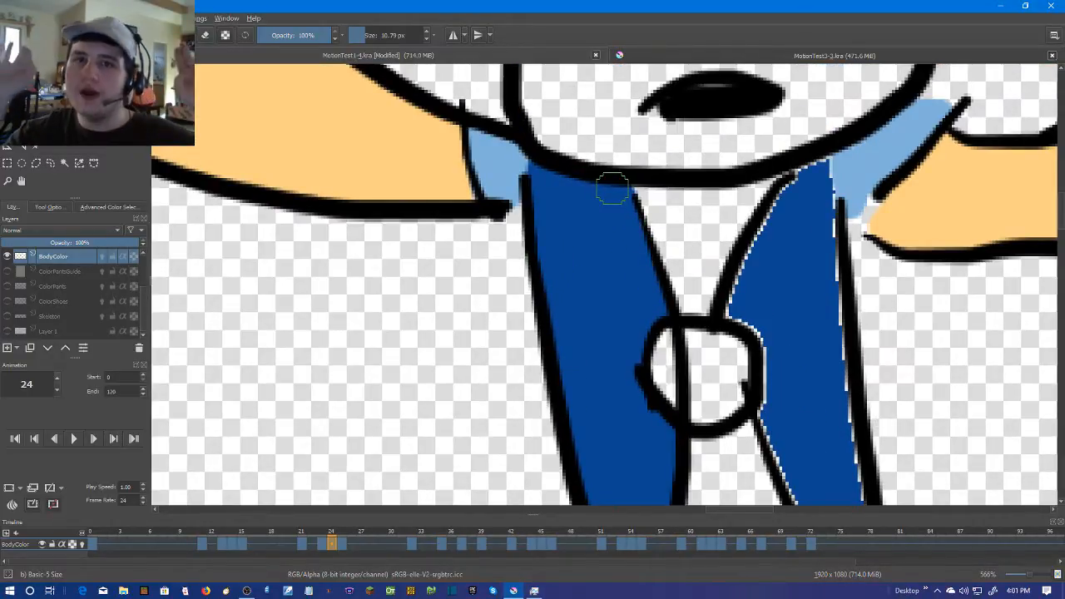
# Brush dark blue over the right-hand panel's pale collar and outer edges on frame 24, undoing and redoing the stray outer stroke
pyautogui.scroll(2, 882, 286)
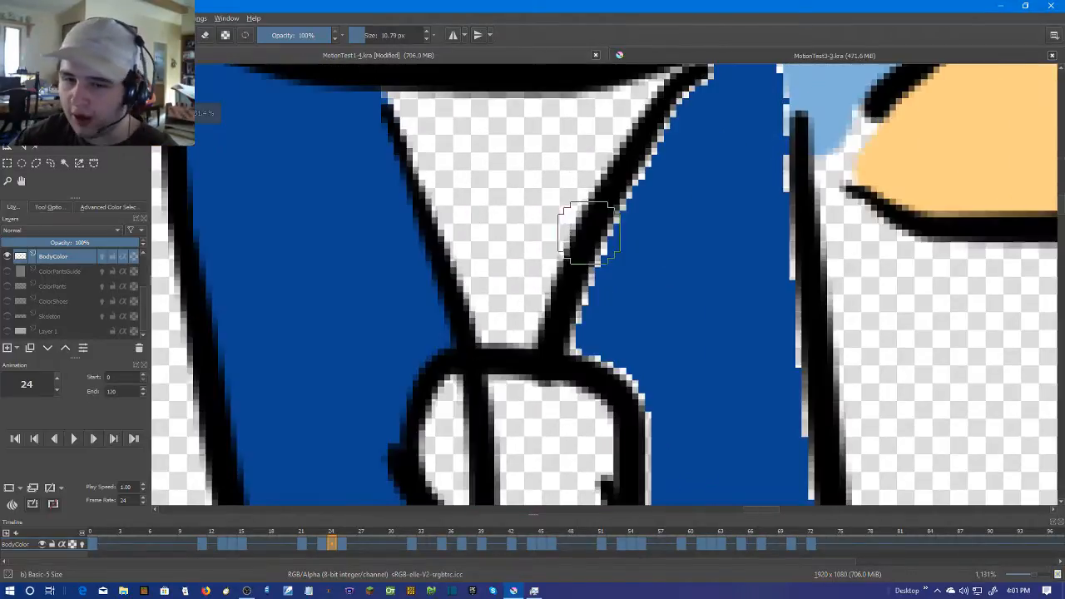
pyautogui.moveTo(595, 338)
pyautogui.mouseDown()
pyautogui.moveTo(648, 174)
pyautogui.moveTo(615, 242)
pyautogui.moveTo(637, 198)
pyautogui.moveTo(680, 149)
pyautogui.moveTo(707, 140)
pyautogui.moveTo(751, 426)
pyautogui.moveTo(704, 134)
pyautogui.moveTo(746, 399)
pyautogui.mouseUp()
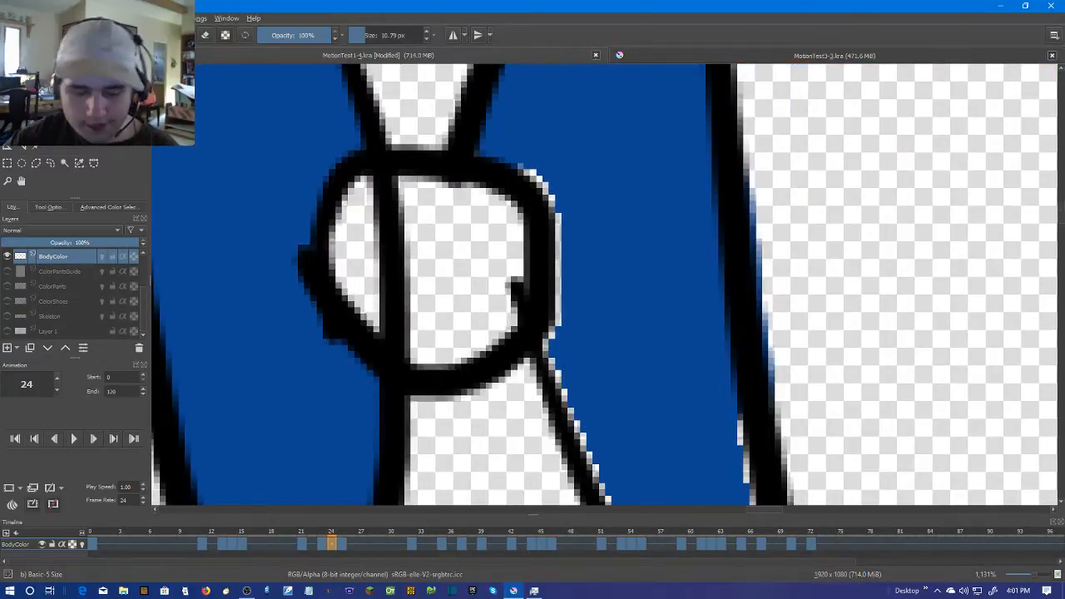
pyautogui.hotkey('ctrl', 'z')
pyautogui.moveTo(698, 166); pyautogui.dragTo(726, 396)
pyautogui.moveTo(727, 390)
pyautogui.mouseDown()
pyautogui.moveTo(716, 111)
pyautogui.moveTo(749, 374)
pyautogui.mouseUp()
pyautogui.moveTo(749, 318); pyautogui.dragTo(713, 105)
pyautogui.moveTo(732, 172); pyautogui.dragTo(752, 352)
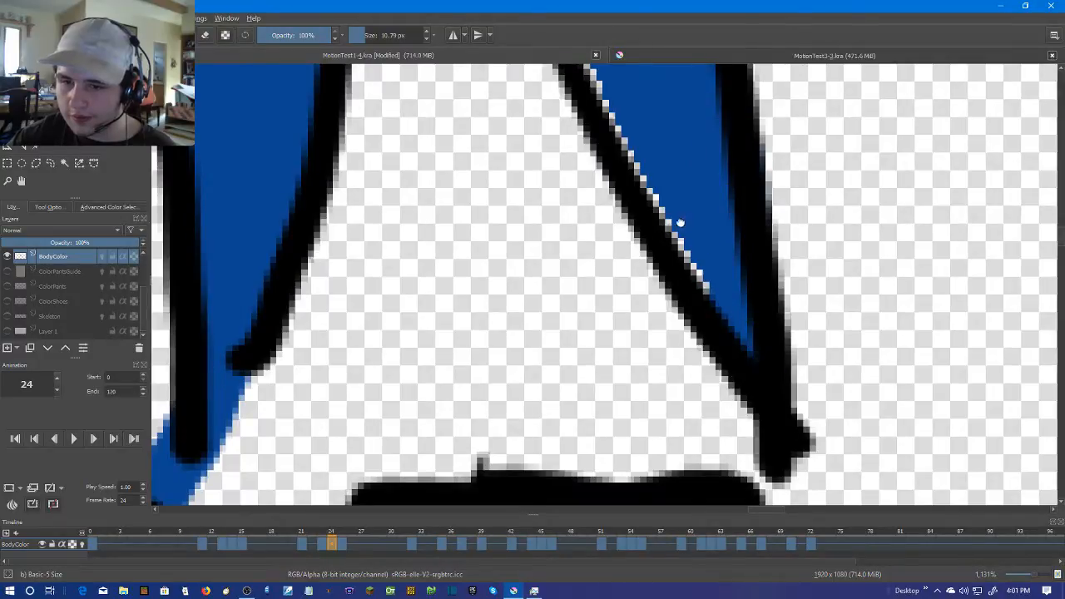
# Brush dark blue over the right-hand panel's pale inner edge on frame 24, from the knot to the lower tip
pyautogui.moveTo(682, 226); pyautogui.dragTo(699, 306)
pyautogui.moveTo(729, 357)
pyautogui.mouseDown()
pyautogui.moveTo(675, 226)
pyautogui.moveTo(617, 130)
pyautogui.mouseUp()
pyautogui.moveTo(617, 129); pyautogui.dragTo(712, 409)
pyautogui.moveTo(707, 394)
pyautogui.mouseDown()
pyautogui.moveTo(627, 197)
pyautogui.moveTo(641, 118)
pyautogui.mouseUp()
pyautogui.moveTo(642, 171); pyautogui.dragTo(669, 385)
pyautogui.moveTo(668, 374)
pyautogui.mouseDown()
pyautogui.moveTo(658, 275)
pyautogui.moveTo(623, 209)
pyautogui.mouseUp()
pyautogui.scroll(-4, 707, 374)
pyautogui.moveTo(711, 390)
pyautogui.mouseDown()
pyautogui.moveTo(649, 251)
pyautogui.moveTo(691, 279)
pyautogui.moveTo(667, 368)
pyautogui.mouseUp()
pyautogui.scroll(1, 690, 280)
pyautogui.scroll(2, 667, 368)
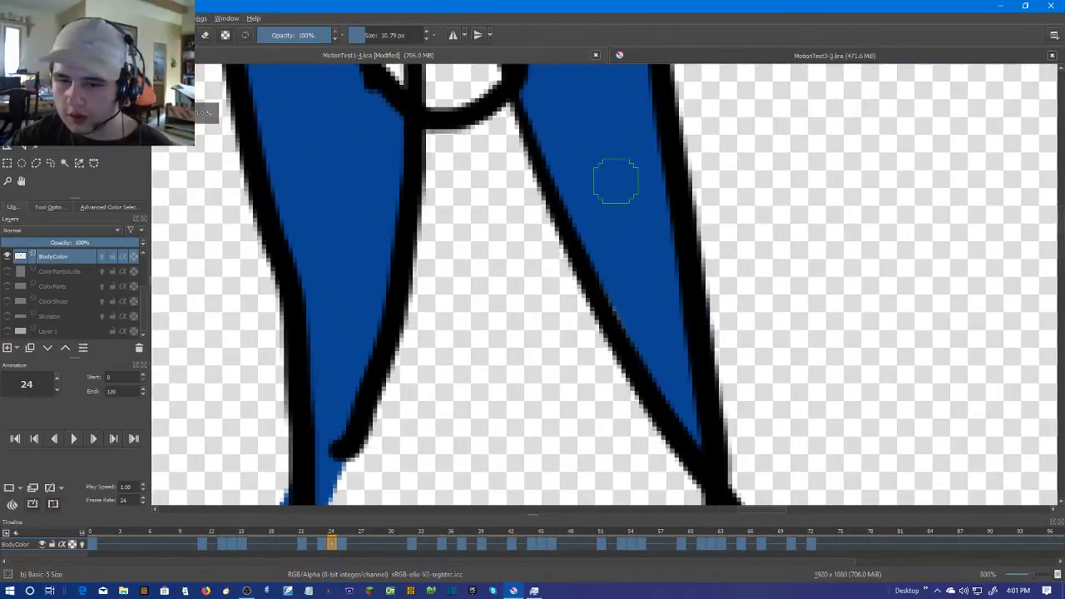
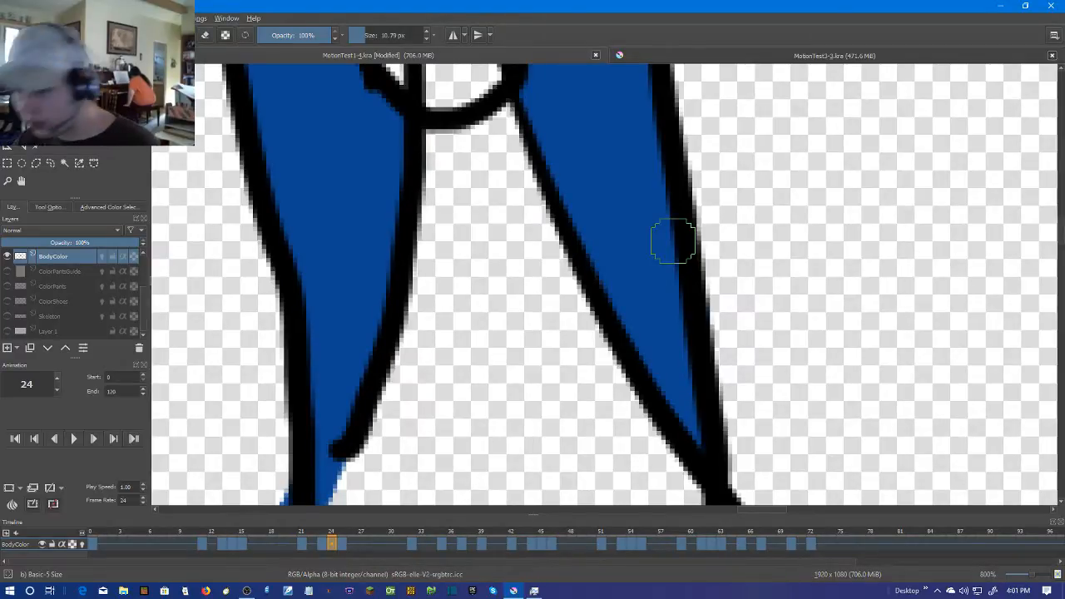
# On frame 25, brush dark blue across the open lower ends of the torso panels at the waistband
pyautogui.scroll(-3, 674, 240)
pyautogui.press('.')
pyautogui.scroll(2, 604, 289)
pyautogui.press('Left')
pyautogui.press('Right')
pyautogui.moveTo(604, 289); pyautogui.dragTo(699, 165)
pyautogui.moveTo(507, 363)
pyautogui.mouseDown()
pyautogui.moveTo(542, 434)
pyautogui.moveTo(564, 380)
pyautogui.mouseUp()
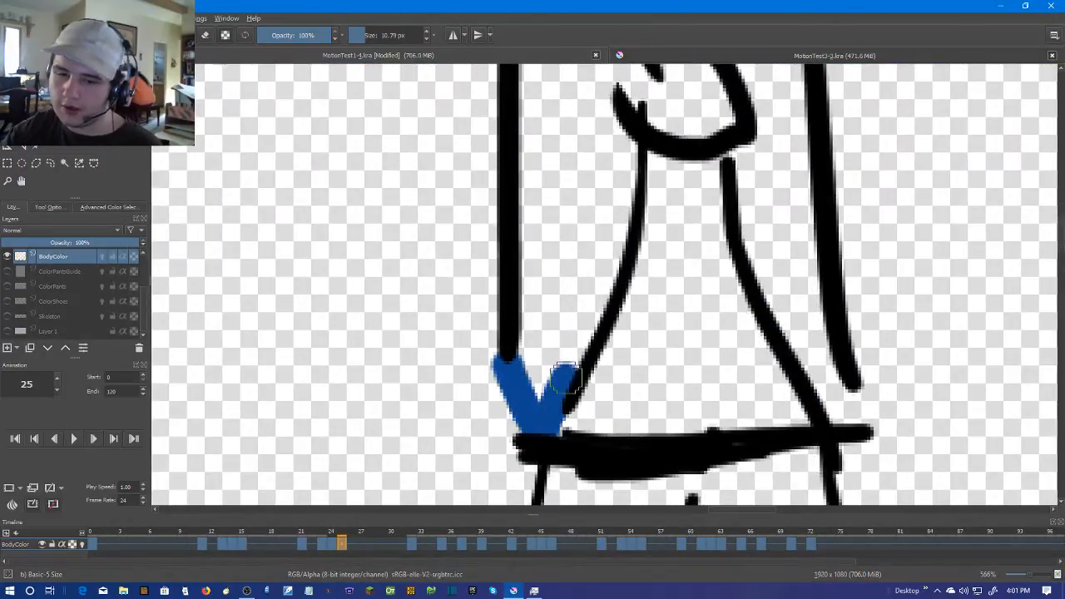
pyautogui.moveTo(541, 422)
pyautogui.mouseDown()
pyautogui.moveTo(526, 368)
pyautogui.moveTo(536, 592)
pyautogui.mouseUp()
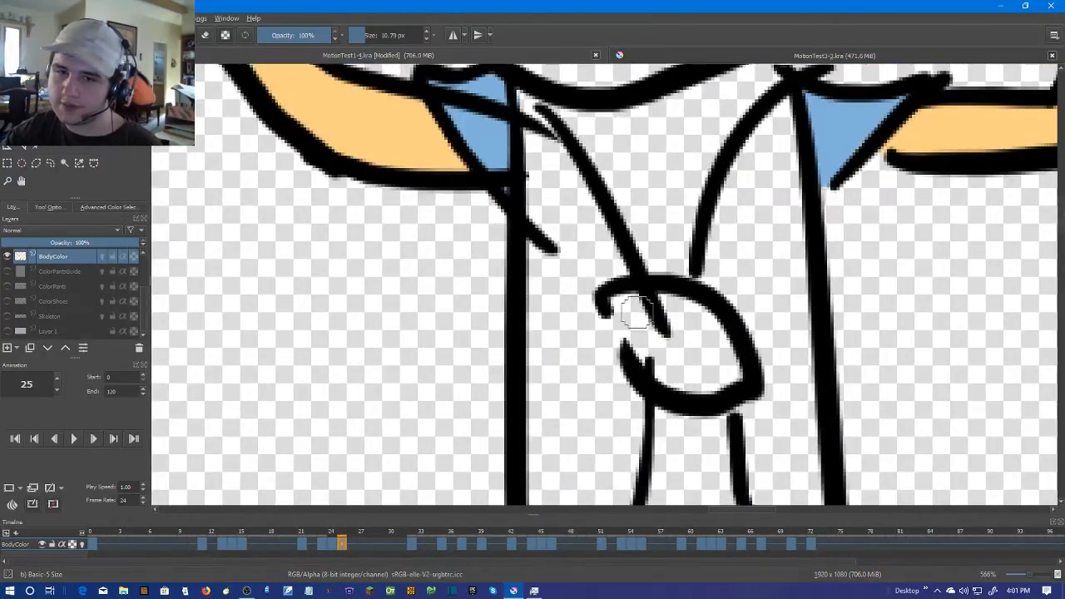
# On frame 25, close the gap beside the knot with dark blue and fill both torso panels, undoing the premature fill
pyautogui.moveTo(738, 332); pyautogui.dragTo(588, 219)
pyautogui.moveTo(677, 472)
pyautogui.mouseDown()
pyautogui.moveTo(591, 284)
pyautogui.moveTo(599, 361)
pyautogui.moveTo(613, 334)
pyautogui.moveTo(594, 343)
pyautogui.moveTo(657, 512)
pyautogui.mouseUp()
pyautogui.moveTo(624, 272); pyautogui.dragTo(640, 447)
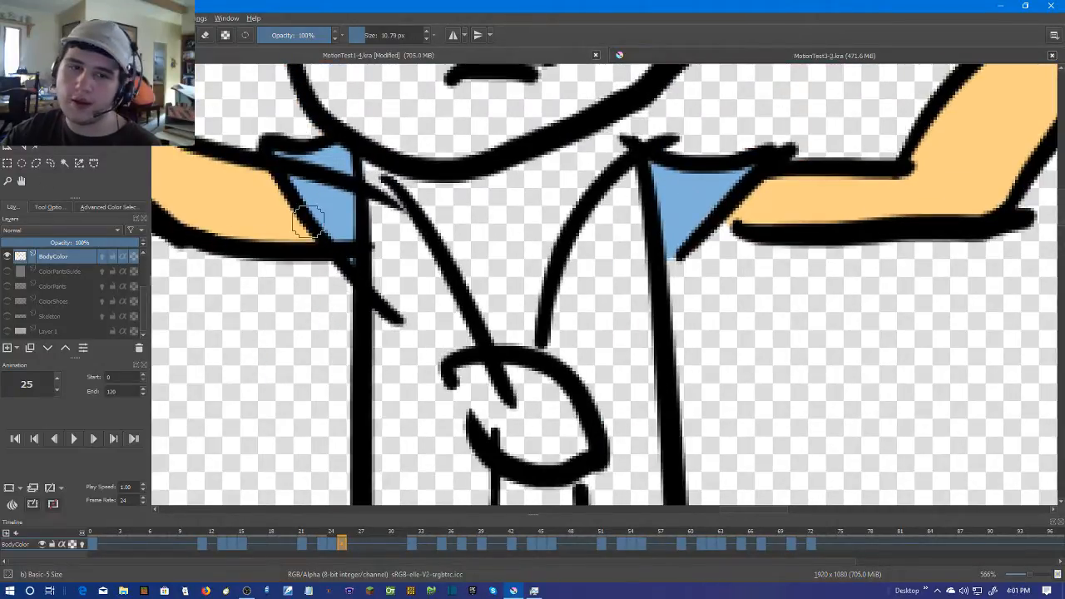
pyautogui.click(411, 284)
pyautogui.hotkey('ctrl', 'z')
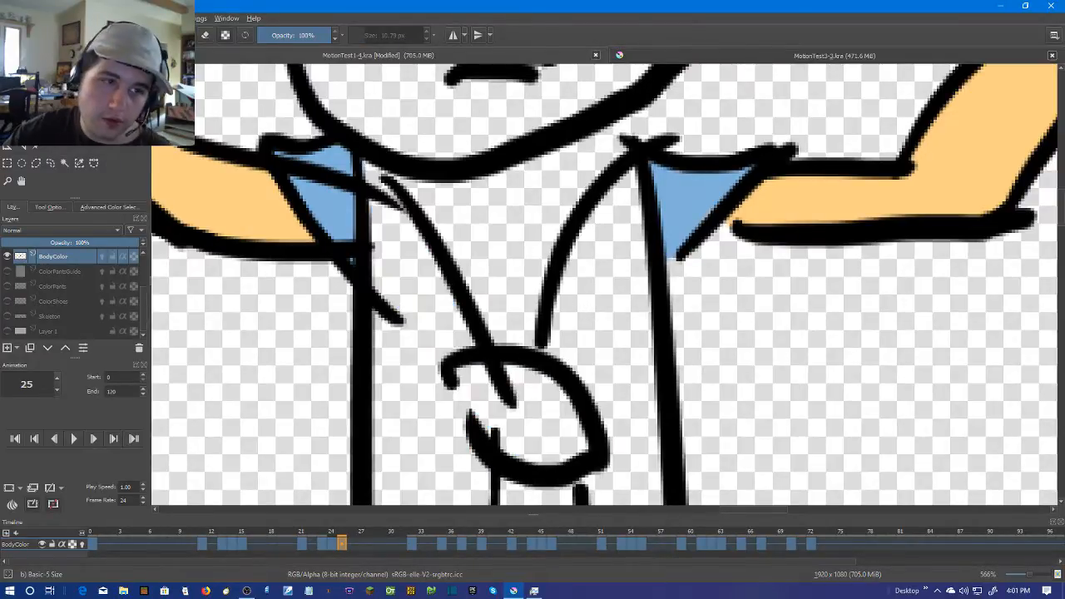
pyautogui.moveTo(443, 374); pyautogui.dragTo(463, 437)
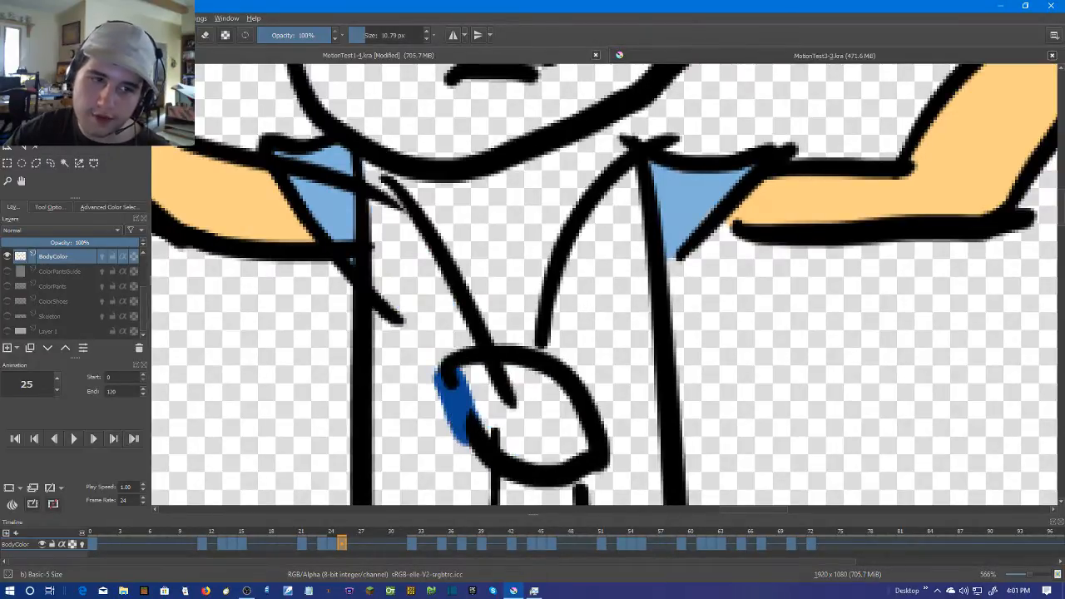
pyautogui.click(405, 267)
pyautogui.click(637, 276)
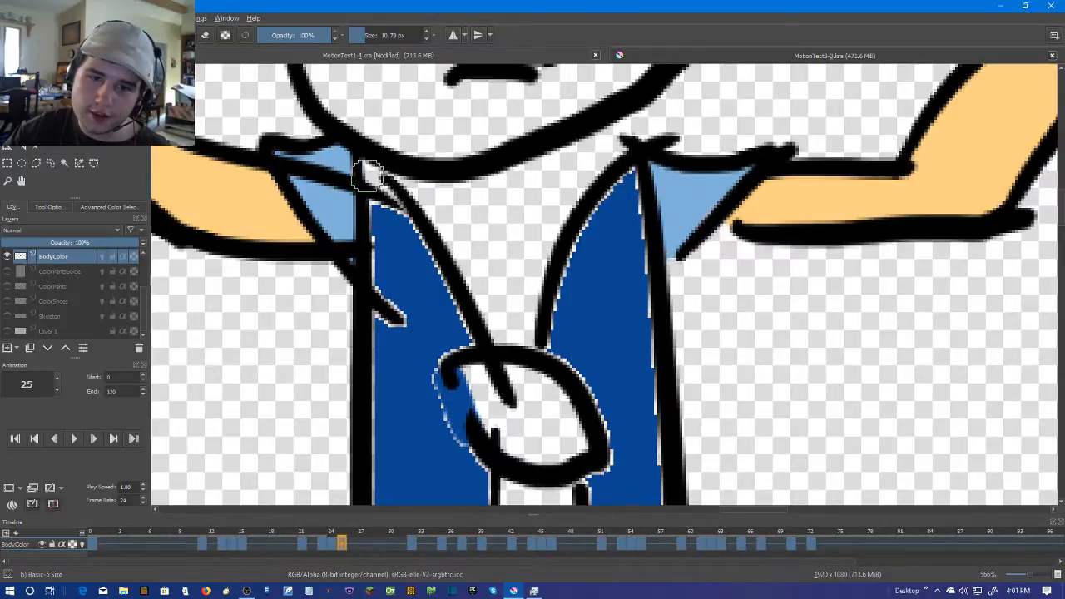
# Brush dark blue over the left-hand torso panel's pale edges on frame 25, from the collar past the knot to the lower tip
pyautogui.moveTo(366, 174); pyautogui.dragTo(392, 218)
pyautogui.hotkey('ctrl', 'z')
pyautogui.moveTo(368, 165); pyautogui.dragTo(397, 310)
pyautogui.moveTo(395, 300); pyautogui.dragTo(399, 189)
pyautogui.moveTo(384, 173)
pyautogui.mouseDown()
pyautogui.moveTo(385, 206)
pyautogui.moveTo(413, 188)
pyautogui.mouseUp()
pyautogui.moveTo(397, 90); pyautogui.dragTo(455, 238)
pyautogui.moveTo(455, 322); pyautogui.dragTo(485, 367)
pyautogui.moveTo(369, 303)
pyautogui.mouseDown()
pyautogui.moveTo(430, 185)
pyautogui.moveTo(443, 381)
pyautogui.mouseUp()
pyautogui.moveTo(437, 360); pyautogui.dragTo(462, 181)
pyautogui.moveTo(462, 200); pyautogui.dragTo(482, 370)
pyautogui.moveTo(536, 177); pyautogui.dragTo(508, 341)
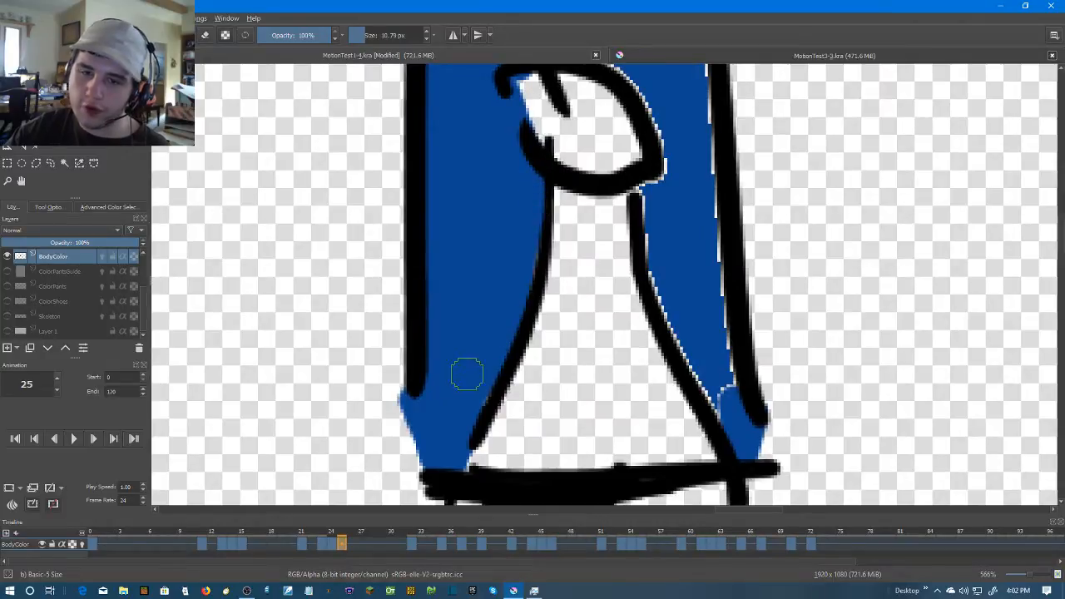
# Brush dark blue over the right-hand torso panel's pale inner and outer edges on frame 25, up to the collar
pyautogui.moveTo(645, 195)
pyautogui.mouseDown()
pyautogui.moveTo(673, 304)
pyautogui.moveTo(713, 392)
pyautogui.moveTo(706, 281)
pyautogui.moveTo(637, 331)
pyautogui.mouseUp()
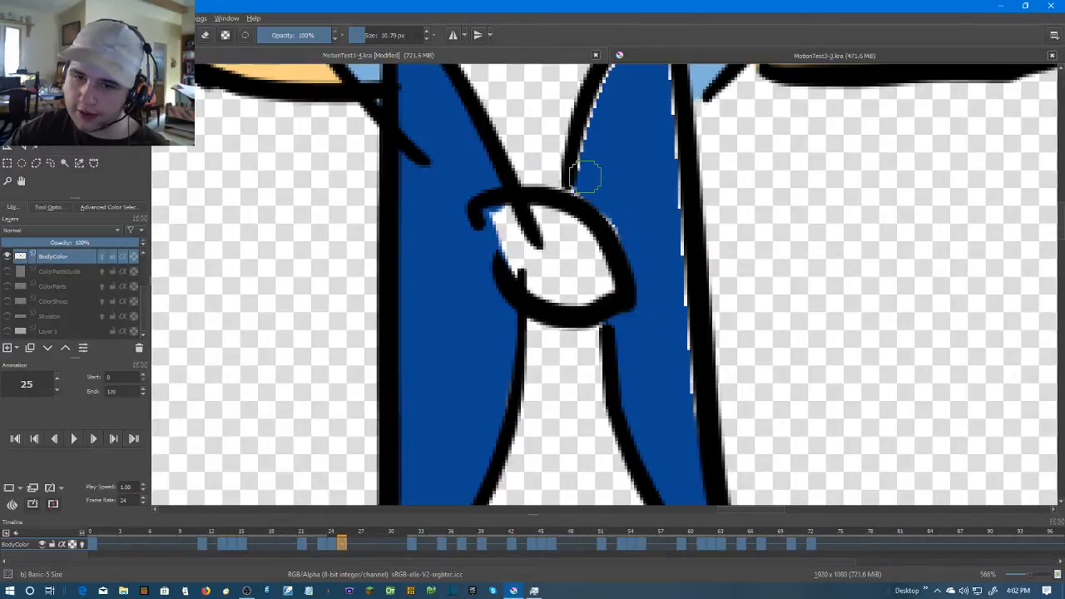
pyautogui.scroll(3, 677, 237)
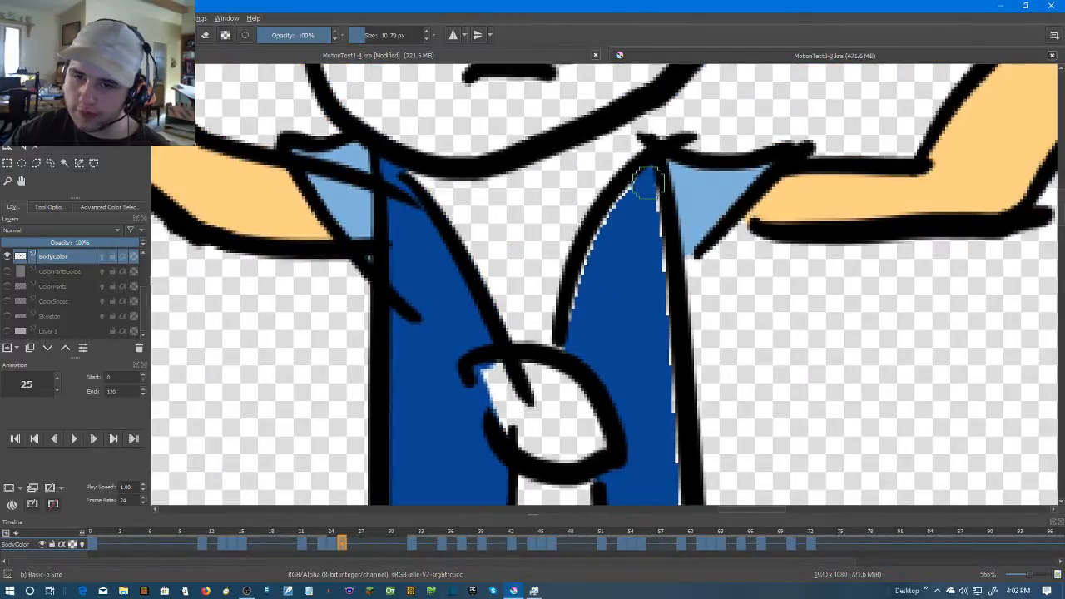
pyautogui.moveTo(615, 221); pyautogui.dragTo(580, 323)
pyautogui.moveTo(643, 196); pyautogui.dragTo(665, 337)
pyautogui.scroll(-5, 657, 316)
pyautogui.click(615, 60)
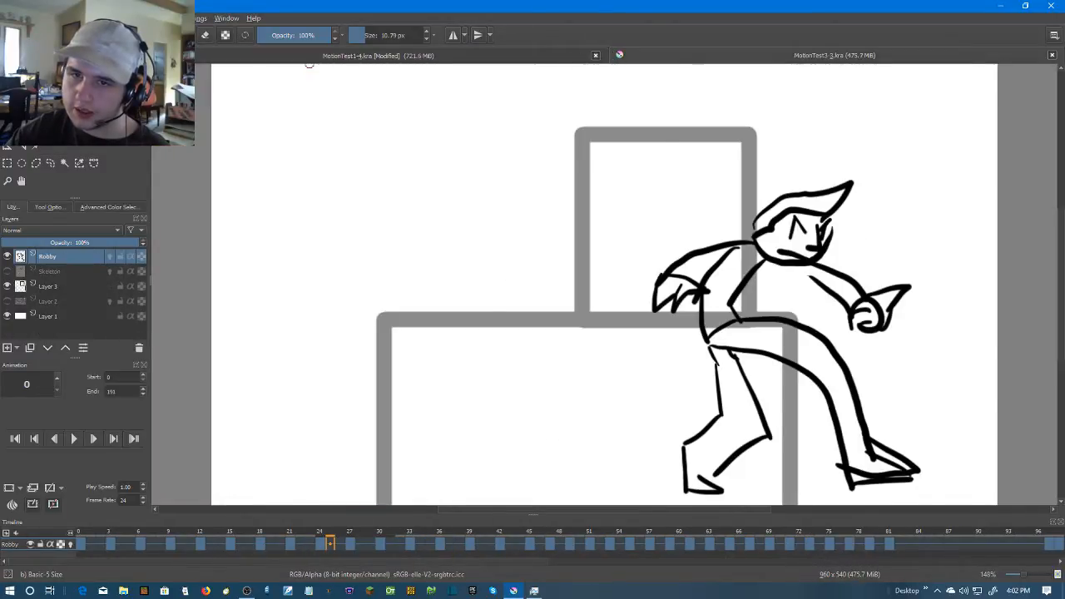
pyautogui.click(591, 52)
pyautogui.moveTo(619, 81); pyautogui.dragTo(638, 333)
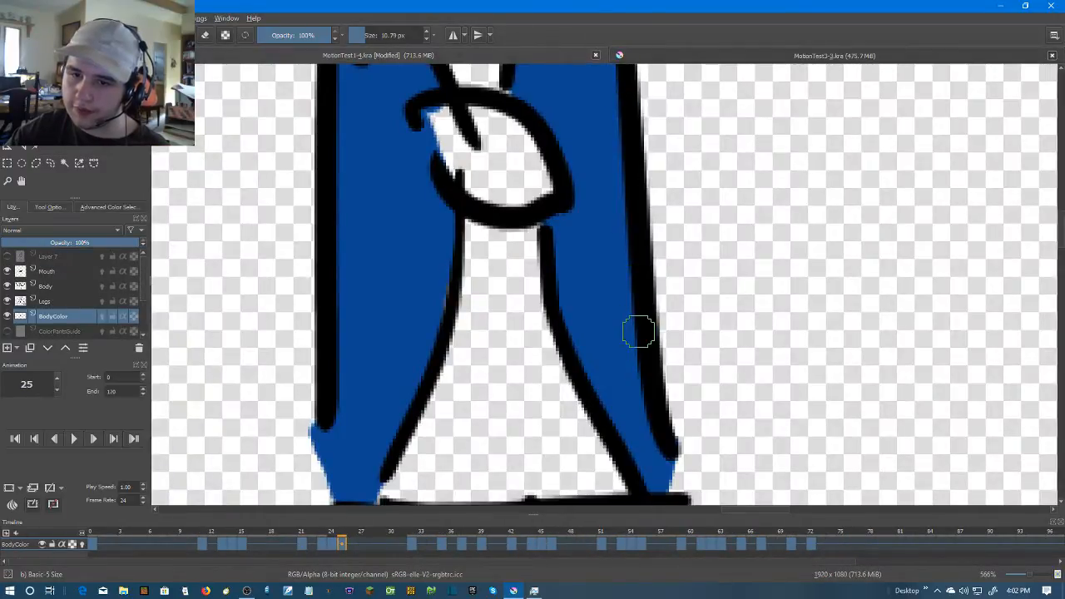
# Save the animation under the new file name MotionTest1-4-1.kra in the WIP6(Color) folder
pyautogui.scroll(-3, 680, 274)
pyautogui.click(10, 18)
pyautogui.click(41, 82)
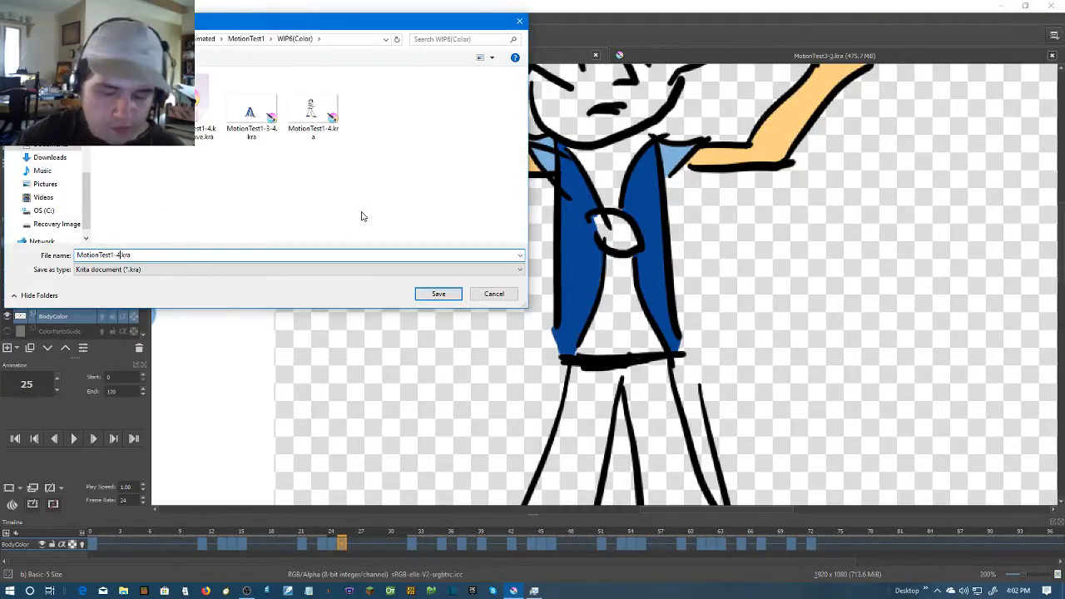
pyautogui.click(440, 294)
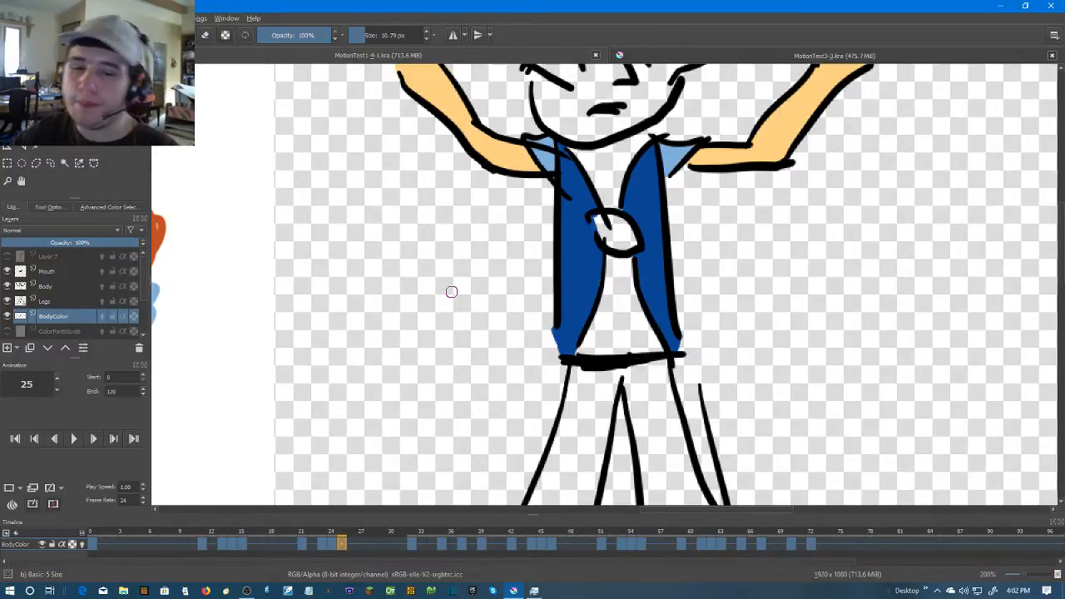
# Go to frame 32 and brush dark blue into the lower tips of both torso panels to close their gaps
pyautogui.scroll(2, 450, 291)
pyautogui.press('Right')
pyautogui.press('Right')
pyautogui.press('Right')
pyautogui.press('Right')
pyautogui.press('Right')
pyautogui.press('Right')
pyautogui.press('Right')
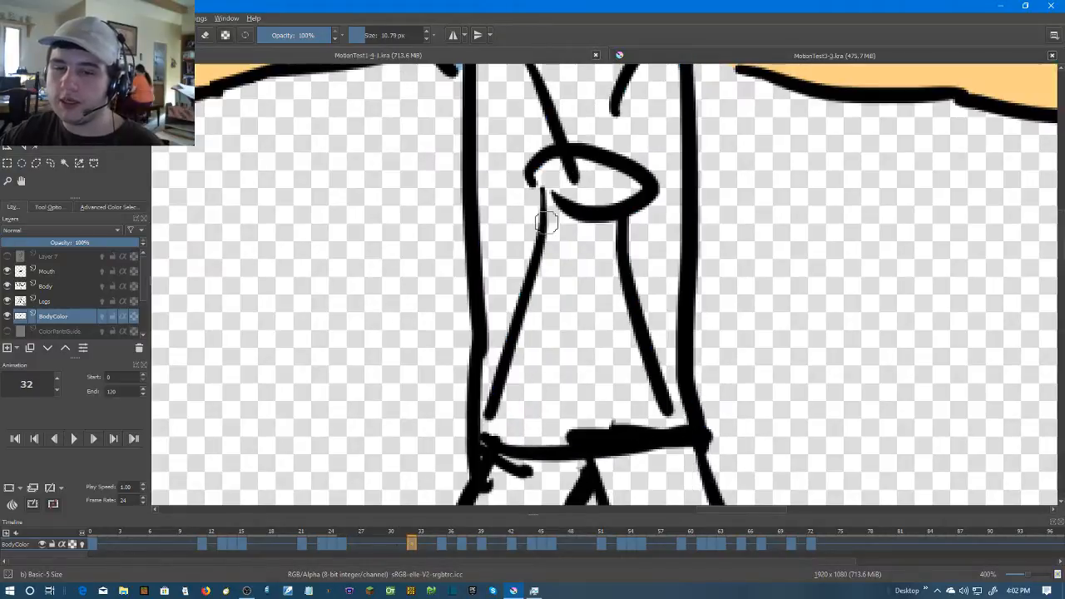
pyautogui.scroll(1, 502, 225)
pyautogui.moveTo(500, 292); pyautogui.dragTo(480, 416)
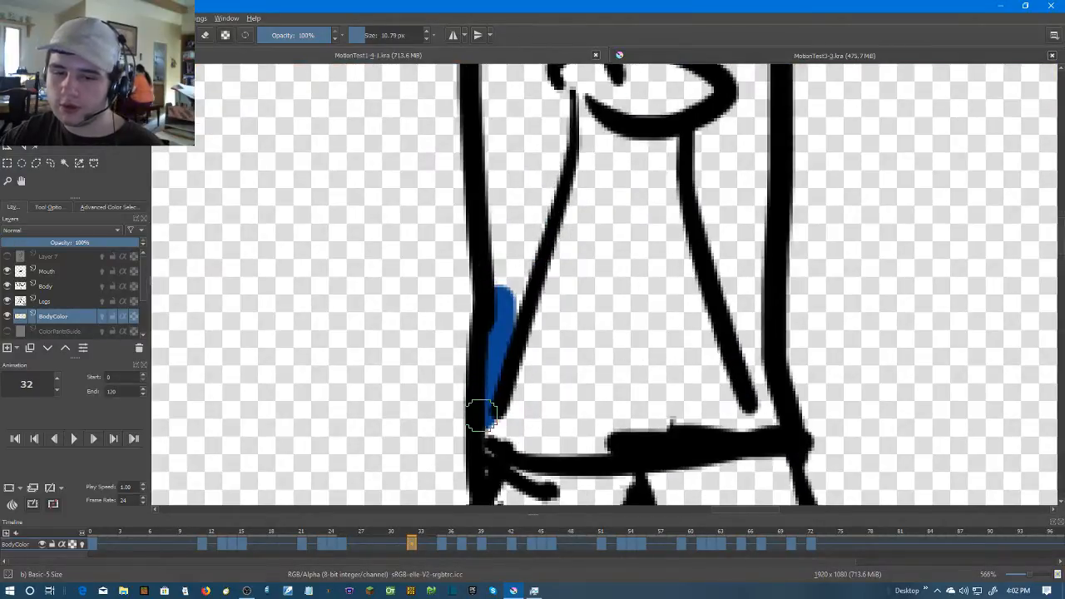
pyautogui.moveTo(738, 337); pyautogui.dragTo(782, 426)
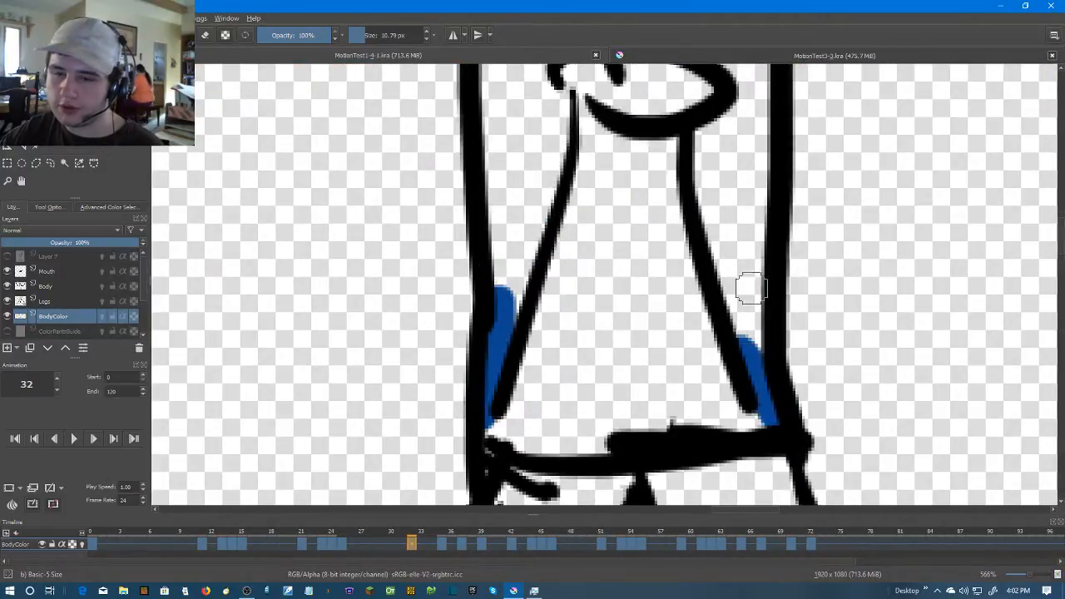
# Brush dark blue across the gaps beside the knot and at the left-hand collar on frame 32
pyautogui.scroll(5, 748, 332)
pyautogui.moveTo(688, 268); pyautogui.dragTo(703, 337)
pyautogui.moveTo(546, 384)
pyautogui.mouseDown()
pyautogui.moveTo(578, 407)
pyautogui.moveTo(574, 399)
pyautogui.mouseUp()
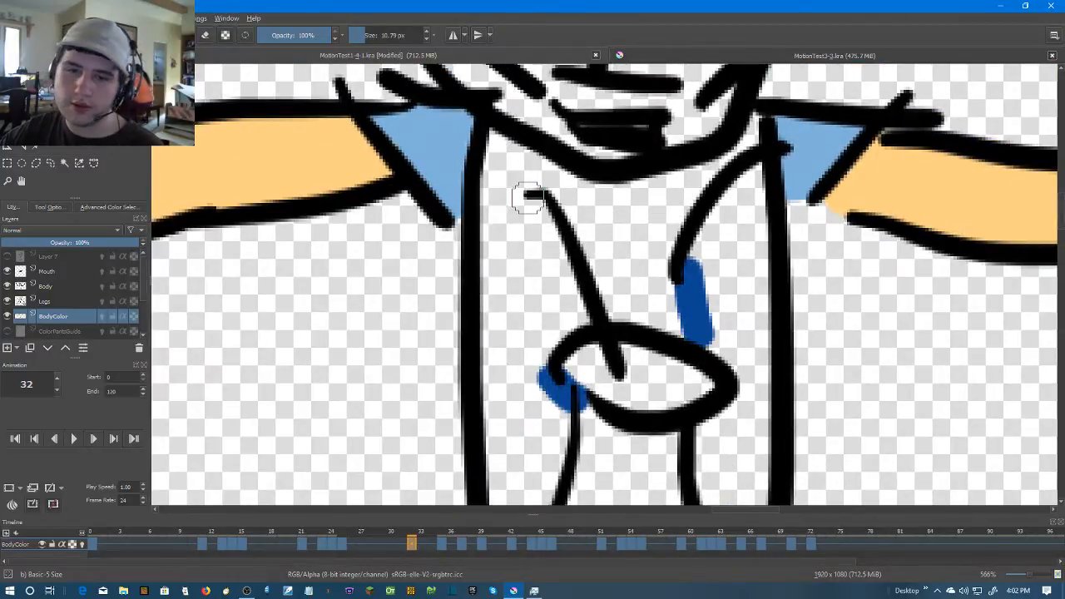
pyautogui.moveTo(535, 214)
pyautogui.mouseDown()
pyautogui.moveTo(516, 163)
pyautogui.moveTo(553, 218)
pyautogui.mouseUp()
# Fill both torso panels with dark blue on frame 32, removing the stray brush dot
pyautogui.click(521, 254)
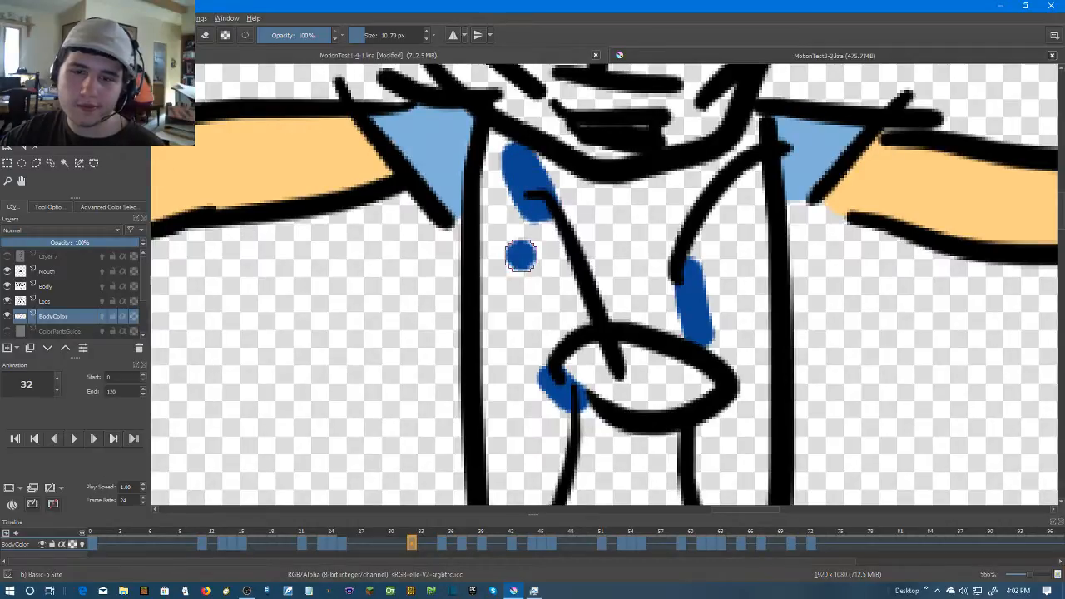
pyautogui.hotkey('ctrl', 'z')
pyautogui.press('f')
pyautogui.click(524, 266)
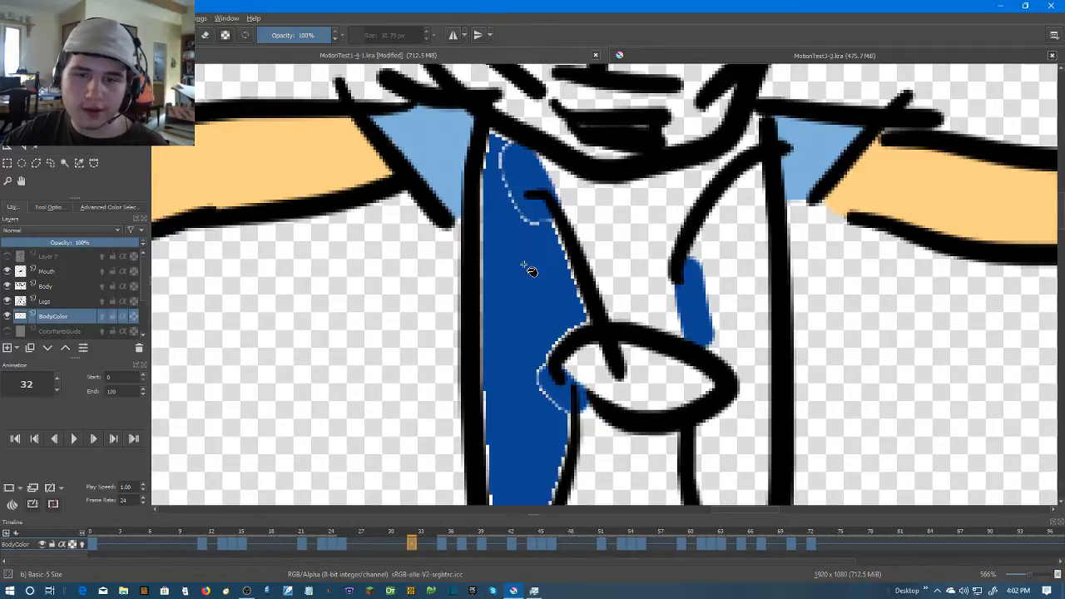
pyautogui.click(723, 267)
# Brush dark blue over the left-hand torso panel's pale edges on frame 32, undoing the stray stroke
pyautogui.moveTo(476, 119)
pyautogui.mouseDown()
pyautogui.moveTo(490, 162)
pyautogui.moveTo(486, 295)
pyautogui.mouseUp()
pyautogui.scroll(-3, 483, 208)
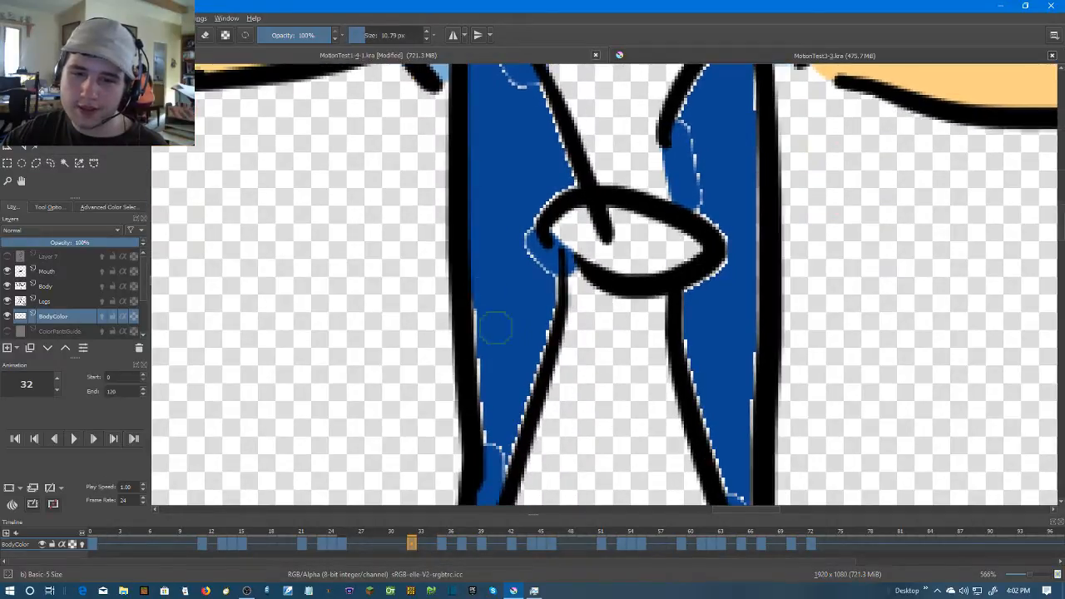
pyautogui.scroll(-3, 495, 249)
pyautogui.moveTo(480, 166)
pyautogui.mouseDown()
pyautogui.moveTo(494, 351)
pyautogui.moveTo(541, 170)
pyautogui.moveTo(542, 200)
pyautogui.mouseUp()
pyautogui.scroll(3, 542, 199)
pyautogui.moveTo(554, 287)
pyautogui.mouseDown()
pyautogui.moveTo(542, 221)
pyautogui.moveTo(583, 184)
pyautogui.mouseUp()
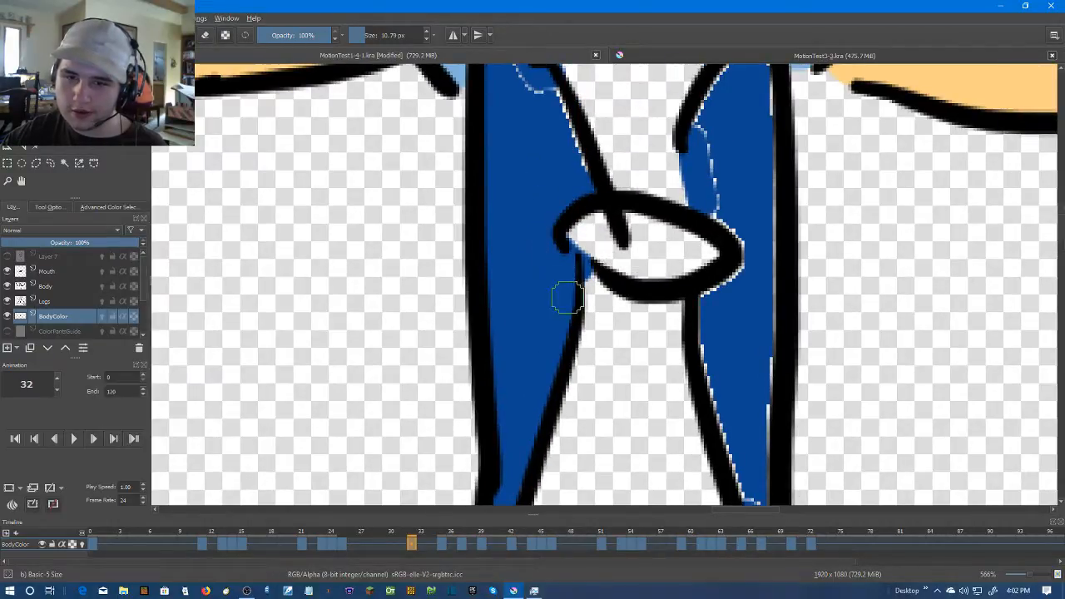
pyautogui.scroll(3, 549, 274)
pyautogui.hotkey('ctrl', 'z')
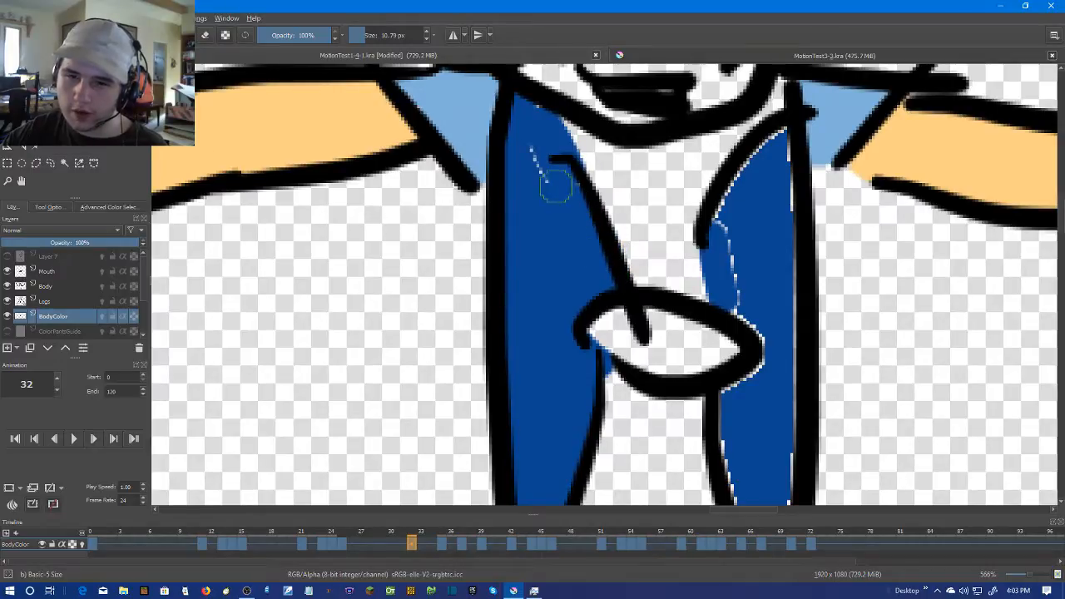
# Brush dark blue over the right-hand torso panel's pale edges below the knot on frame 32
pyautogui.scroll(-2, 655, 218)
pyautogui.moveTo(699, 323)
pyautogui.mouseDown()
pyautogui.moveTo(547, 207)
pyautogui.moveTo(576, 391)
pyautogui.mouseUp()
pyautogui.scroll(3, 544, 211)
pyautogui.moveTo(577, 385); pyautogui.dragTo(574, 207)
pyautogui.moveTo(572, 222)
pyautogui.mouseDown()
pyautogui.moveTo(606, 286)
pyautogui.moveTo(596, 185)
pyautogui.moveTo(599, 306)
pyautogui.moveTo(614, 292)
pyautogui.moveTo(603, 200)
pyautogui.mouseUp()
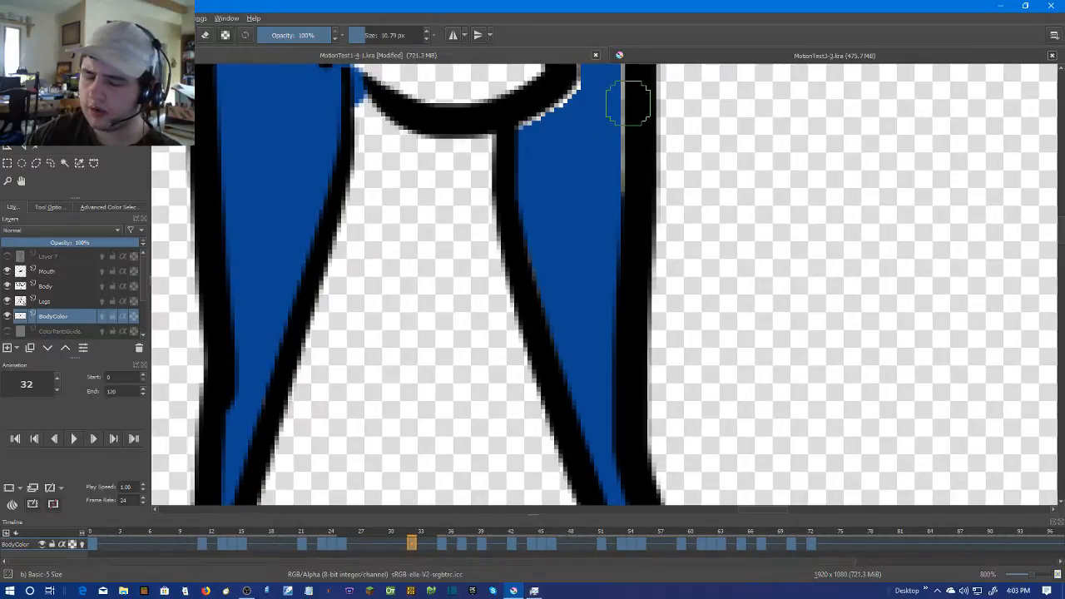
# Brush dark blue over the right-hand panel's remaining pale edges on frame 32, around the knot and up to the collar
pyautogui.moveTo(563, 135)
pyautogui.mouseDown()
pyautogui.moveTo(561, 316)
pyautogui.moveTo(529, 316)
pyautogui.moveTo(573, 280)
pyautogui.moveTo(584, 212)
pyautogui.moveTo(601, 342)
pyautogui.moveTo(586, 344)
pyautogui.moveTo(556, 306)
pyautogui.moveTo(564, 329)
pyautogui.moveTo(530, 203)
pyautogui.moveTo(582, 116)
pyautogui.mouseUp()
pyautogui.moveTo(580, 139); pyautogui.dragTo(564, 203)
pyautogui.moveTo(566, 187)
pyautogui.mouseDown()
pyautogui.moveTo(602, 147)
pyautogui.moveTo(603, 377)
pyautogui.mouseUp()
pyautogui.moveTo(607, 350); pyautogui.dragTo(593, 184)
pyautogui.moveTo(598, 188); pyautogui.dragTo(590, 435)
pyautogui.scroll(-5, 603, 319)
# Go to frame 35 and brush dark blue into the right-hand torso panel from below the knot to its open lower end
pyautogui.press('Right')
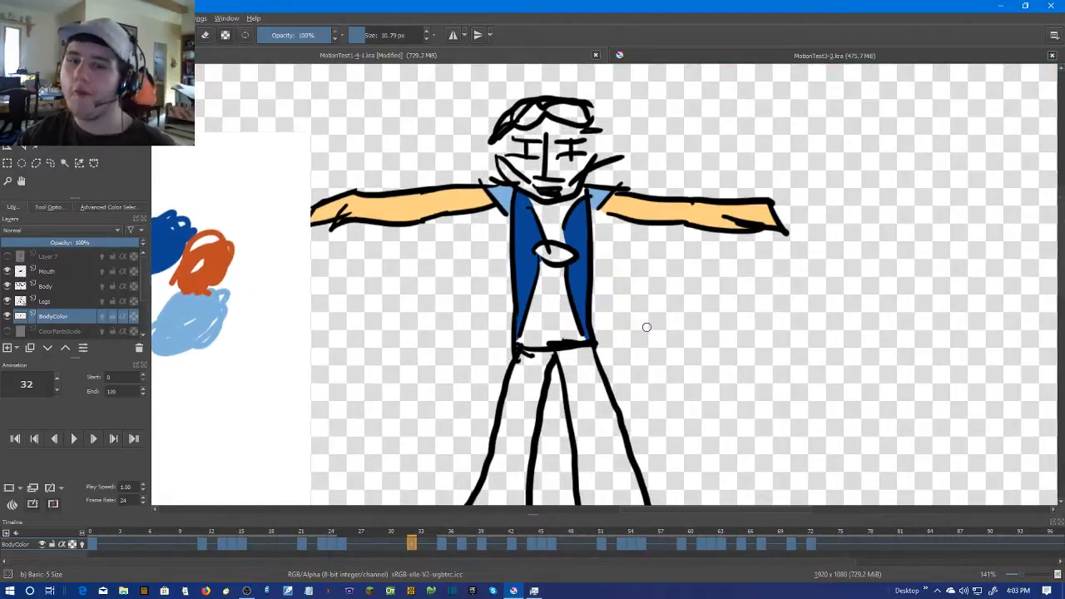
pyautogui.scroll(2, 643, 326)
pyautogui.press('Right')
pyautogui.press('Right')
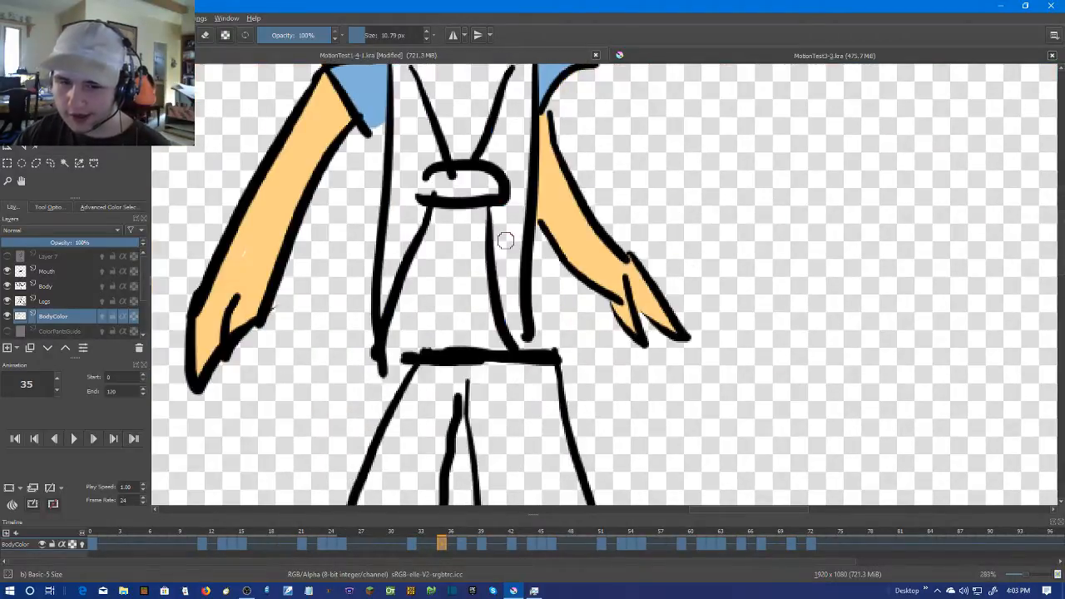
pyautogui.scroll(1, 509, 238)
pyautogui.moveTo(511, 239)
pyautogui.mouseDown()
pyautogui.moveTo(519, 300)
pyautogui.moveTo(521, 248)
pyautogui.mouseUp()
pyautogui.moveTo(521, 248)
pyautogui.mouseDown()
pyautogui.moveTo(542, 372)
pyautogui.moveTo(514, 242)
pyautogui.moveTo(541, 368)
pyautogui.mouseUp()
pyautogui.moveTo(538, 319); pyautogui.dragTo(560, 437)
# Brush dark blue across the collar gaps at the top of both torso panels on frame 35
pyautogui.scroll(1, 555, 184)
pyautogui.moveTo(558, 184)
pyautogui.mouseDown()
pyautogui.moveTo(554, 234)
pyautogui.moveTo(605, 141)
pyautogui.mouseUp()
pyautogui.scroll(1, 555, 236)
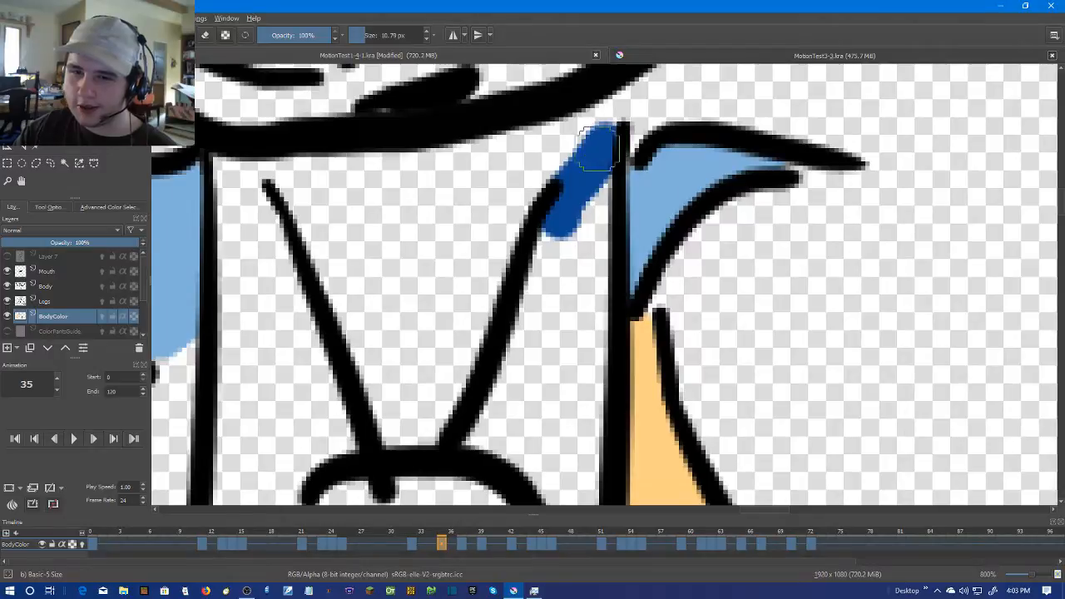
pyautogui.moveTo(490, 197); pyautogui.dragTo(639, 203)
pyautogui.moveTo(405, 214); pyautogui.dragTo(375, 178)
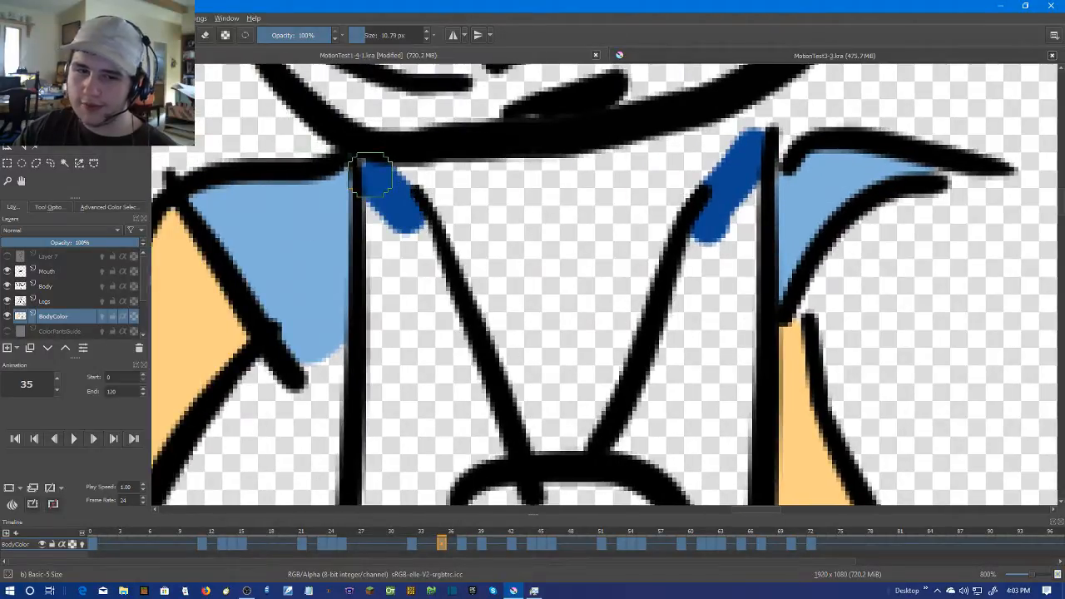
# Try to fill the left-hand torso panel with dark blue on frame 35
pyautogui.press('f')
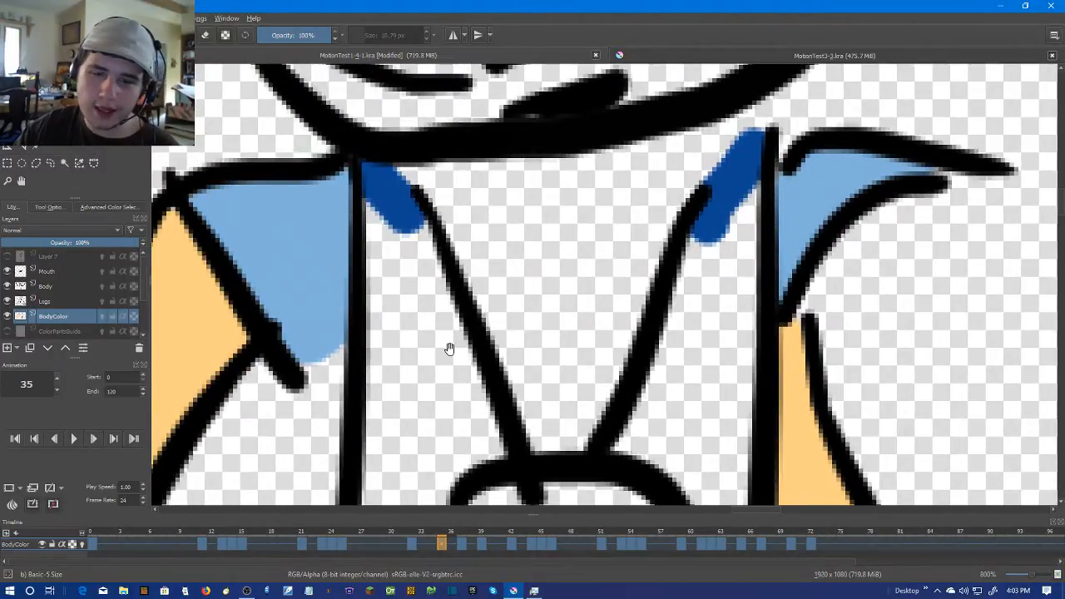
pyautogui.scroll(-2, 457, 356)
pyautogui.scroll(2, 350, 241)
pyautogui.click(526, 222)
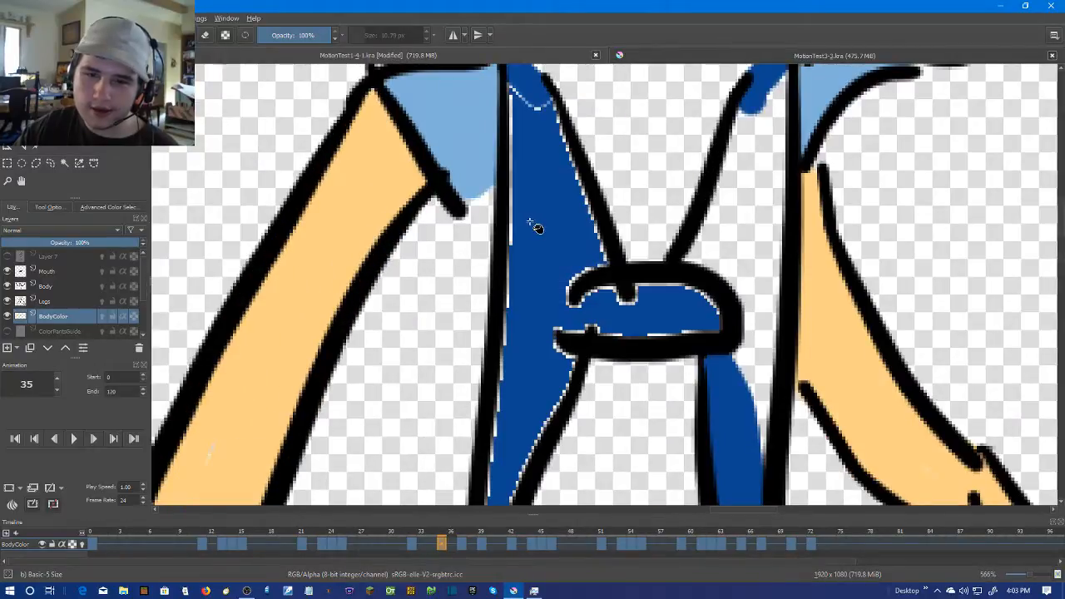
pyautogui.hotkey('ctrl', 'z')
pyautogui.press('b')
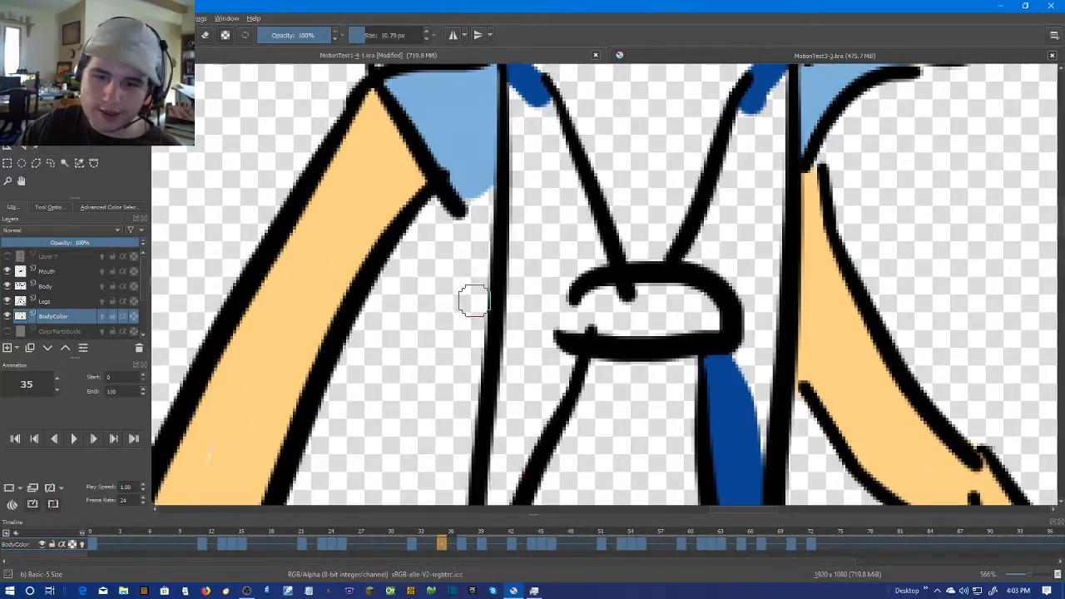
# Close the gap at the knot's open end with dark blue and fill both torso panels on frame 35
pyautogui.moveTo(554, 291); pyautogui.dragTo(558, 337)
pyautogui.press('f')
pyautogui.click(566, 212)
pyautogui.click(732, 197)
# Brush dark blue over the right-hand torso panel's pale edges below the knot on frame 35
pyautogui.press('b')
pyautogui.moveTo(650, 325); pyautogui.dragTo(554, 115)
pyautogui.moveTo(611, 155)
pyautogui.mouseDown()
pyautogui.moveTo(645, 150)
pyautogui.moveTo(674, 245)
pyautogui.mouseUp()
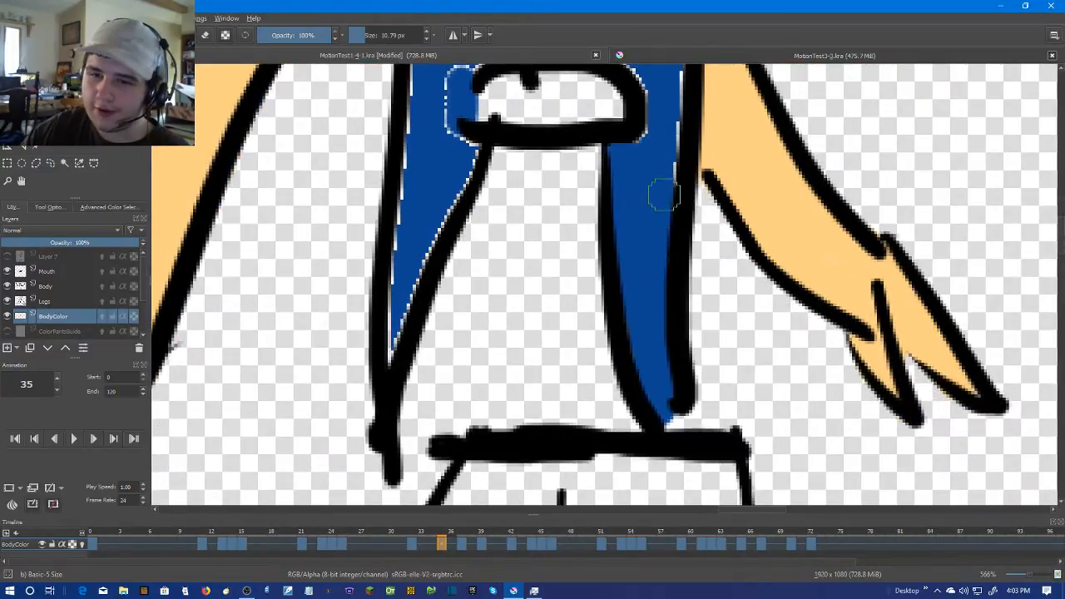
pyautogui.moveTo(662, 179); pyautogui.dragTo(625, 383)
# Brush dark blue over the right-hand torso panel's pale edges on frame 35, around the knot and up to the collar
pyautogui.scroll(2, 623, 365)
pyautogui.moveTo(597, 336)
pyautogui.mouseDown()
pyautogui.moveTo(616, 246)
pyautogui.moveTo(598, 176)
pyautogui.moveTo(500, 129)
pyautogui.moveTo(492, 378)
pyautogui.moveTo(567, 187)
pyautogui.mouseUp()
pyautogui.moveTo(566, 224); pyautogui.dragTo(556, 456)
pyautogui.moveTo(551, 444)
pyautogui.mouseDown()
pyautogui.moveTo(590, 327)
pyautogui.moveTo(657, 241)
pyautogui.moveTo(646, 435)
pyautogui.mouseUp()
pyautogui.scroll(-3, 646, 435)
pyautogui.scroll(1, 678, 296)
pyautogui.moveTo(685, 221); pyautogui.dragTo(676, 478)
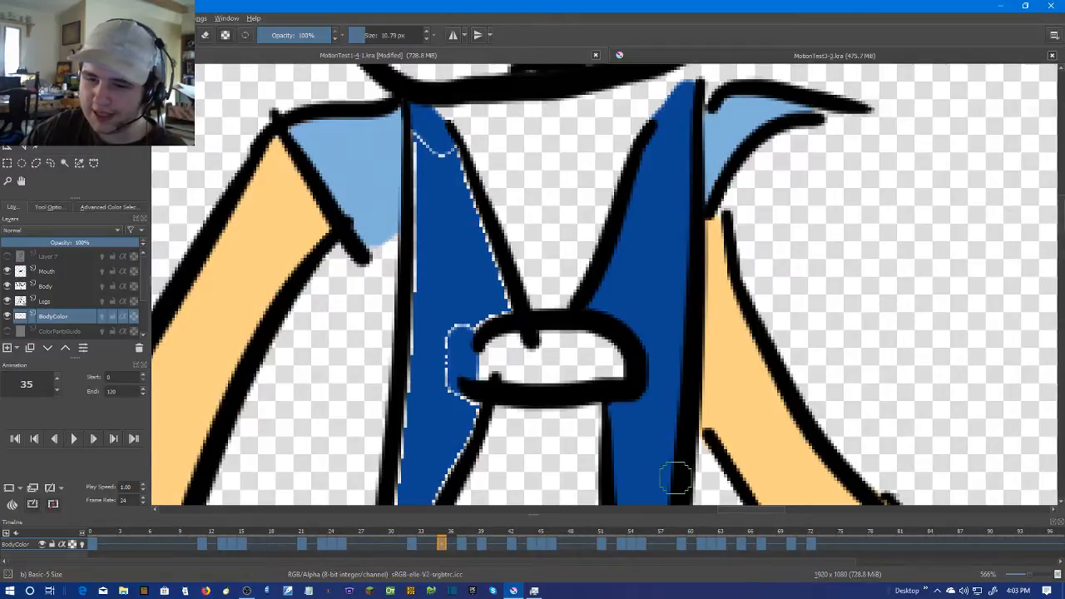
# Brush dark blue over all the pale edges of the left-hand torso panel on frame 35, including around the knot
pyautogui.moveTo(563, 437); pyautogui.dragTo(692, 232)
pyautogui.scroll(2, 611, 281)
pyautogui.moveTo(608, 282)
pyautogui.mouseDown()
pyautogui.moveTo(651, 188)
pyautogui.moveTo(674, 180)
pyautogui.mouseUp()
pyautogui.moveTo(503, 419); pyautogui.dragTo(531, 235)
pyautogui.moveTo(531, 270)
pyautogui.mouseDown()
pyautogui.moveTo(523, 356)
pyautogui.moveTo(514, 331)
pyautogui.moveTo(534, 356)
pyautogui.moveTo(572, 161)
pyautogui.moveTo(527, 468)
pyautogui.mouseUp()
pyautogui.moveTo(533, 406); pyautogui.dragTo(554, 172)
pyautogui.moveTo(545, 268); pyautogui.dragTo(519, 493)
pyautogui.moveTo(517, 368)
pyautogui.mouseDown()
pyautogui.moveTo(520, 128)
pyautogui.moveTo(526, 307)
pyautogui.moveTo(529, 234)
pyautogui.moveTo(585, 285)
pyautogui.moveTo(624, 399)
pyautogui.mouseUp()
pyautogui.moveTo(624, 401)
pyautogui.mouseDown()
pyautogui.moveTo(499, 165)
pyautogui.moveTo(552, 294)
pyautogui.moveTo(556, 351)
pyautogui.moveTo(491, 386)
pyautogui.moveTo(466, 432)
pyautogui.mouseUp()
pyautogui.moveTo(475, 375); pyautogui.dragTo(515, 221)
pyautogui.moveTo(529, 198); pyautogui.dragTo(546, 338)
pyautogui.moveTo(504, 384); pyautogui.dragTo(600, 169)
pyautogui.moveTo(640, 126)
pyautogui.mouseDown()
pyautogui.moveTo(589, 287)
pyautogui.moveTo(547, 344)
pyautogui.mouseUp()
pyautogui.scroll(-8, 349, 416)
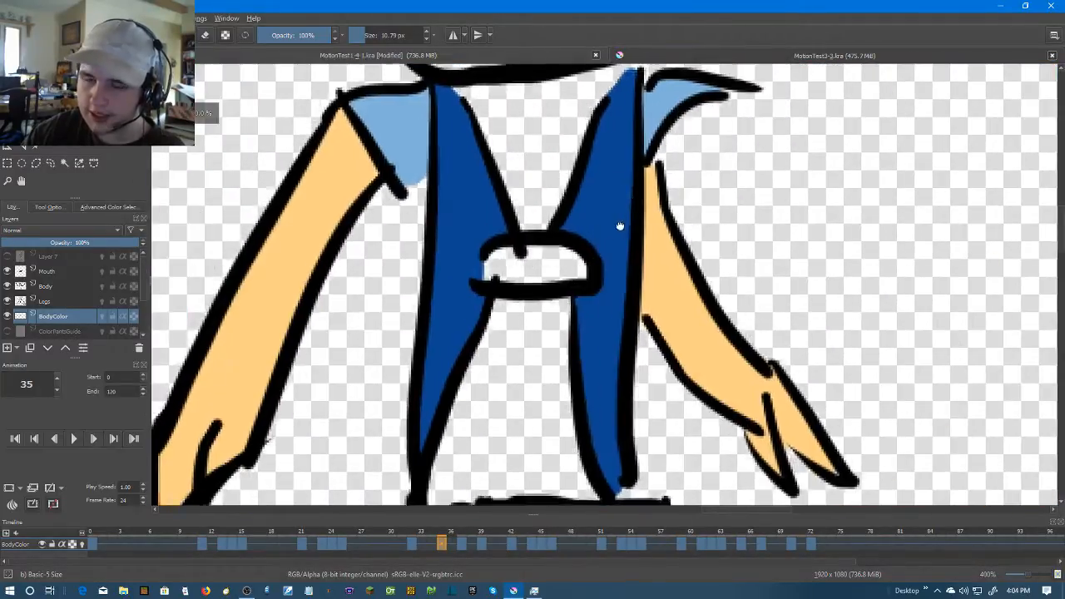
# Go to frame 37 and fill the right-hand torso panel with dark blue, from the collar down to the hem
pyautogui.scroll(1, 630, 282)
pyautogui.press('Right')
pyautogui.press('Right')
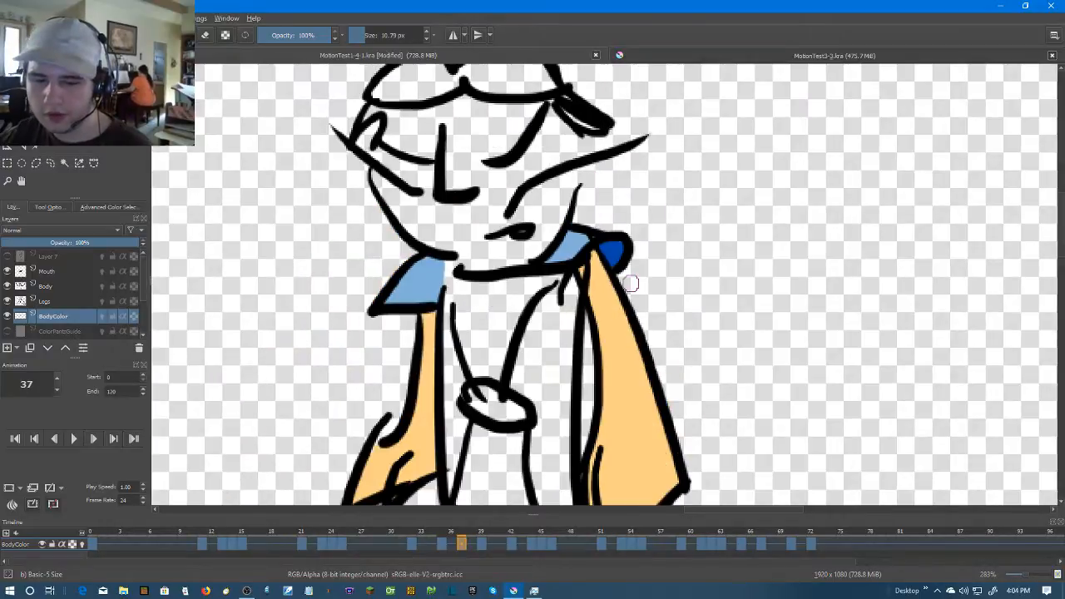
pyautogui.scroll(1, 622, 277)
pyautogui.scroll(1, 645, 248)
pyautogui.moveTo(592, 316); pyautogui.dragTo(610, 230)
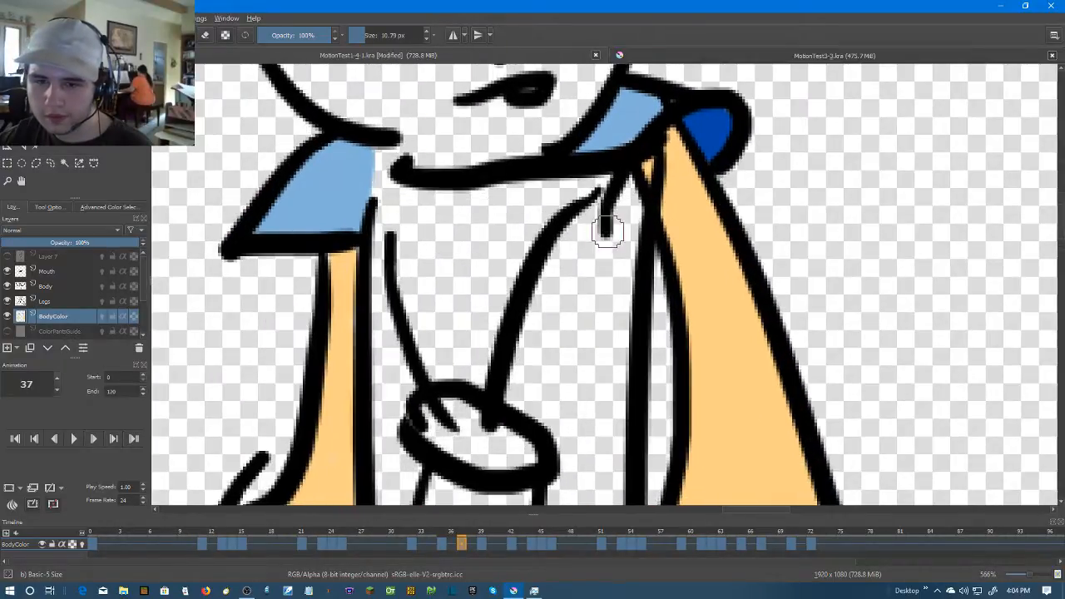
pyautogui.moveTo(626, 269); pyautogui.dragTo(588, 144)
pyautogui.moveTo(569, 385); pyautogui.dragTo(561, 264)
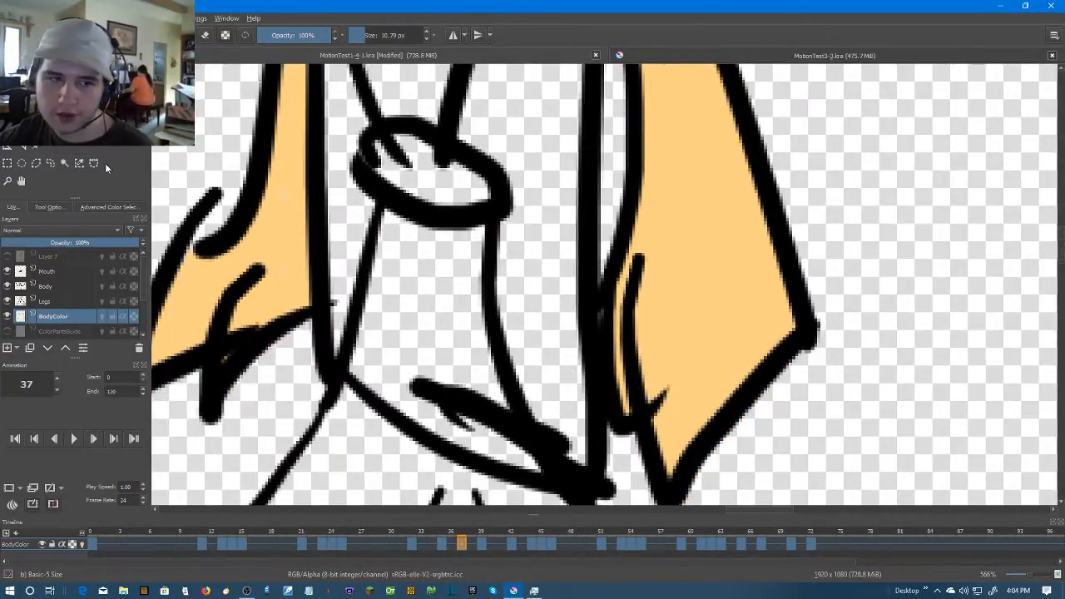
pyautogui.press('f')
pyautogui.click(534, 240)
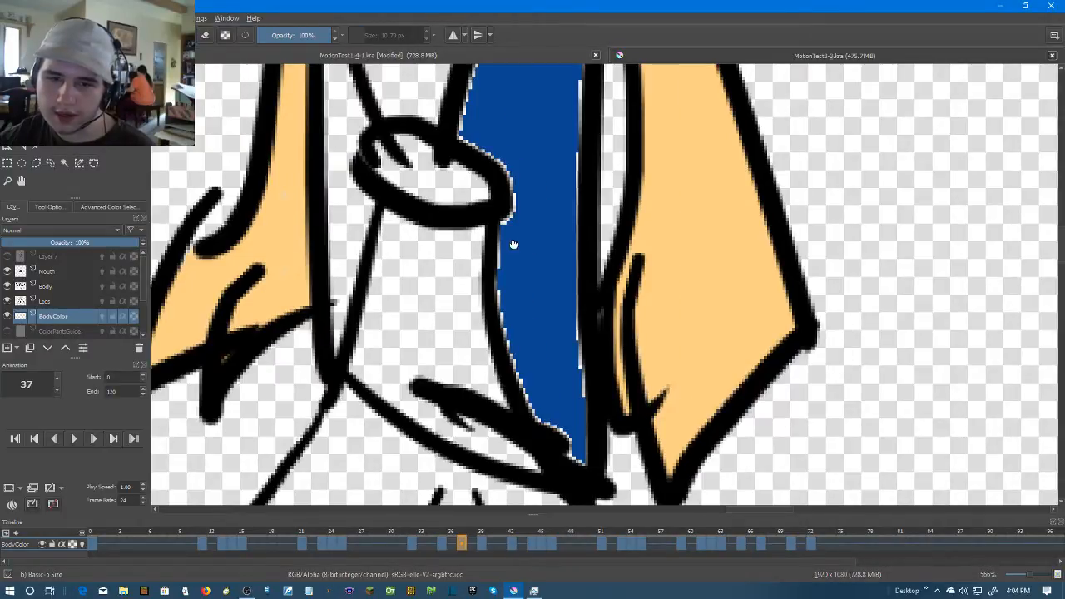
# Close the gap at the top of frame 37's left-hand torso panel with dark blue and fill that panel
pyautogui.moveTo(496, 237); pyautogui.dragTo(759, 375)
pyautogui.moveTo(590, 223); pyautogui.dragTo(603, 325)
pyautogui.scroll(1, 603, 324)
pyautogui.press('b')
pyautogui.moveTo(592, 99); pyautogui.dragTo(600, 179)
pyautogui.moveTo(604, 265); pyautogui.dragTo(594, 107)
pyautogui.scroll(-3, 628, 287)
pyautogui.click(65, 164)
pyautogui.keyDown('shift'); pyautogui.click(621, 374); pyautogui.keyUp('shift')
pyautogui.hotkey('shift', 'BackSpace')
# Brush dark blue over the pale edges of the left-hand torso panel on frame 37, down to its lower tip
pyautogui.moveTo(622, 373); pyautogui.dragTo(610, 251)
pyautogui.scroll(1, 611, 251)
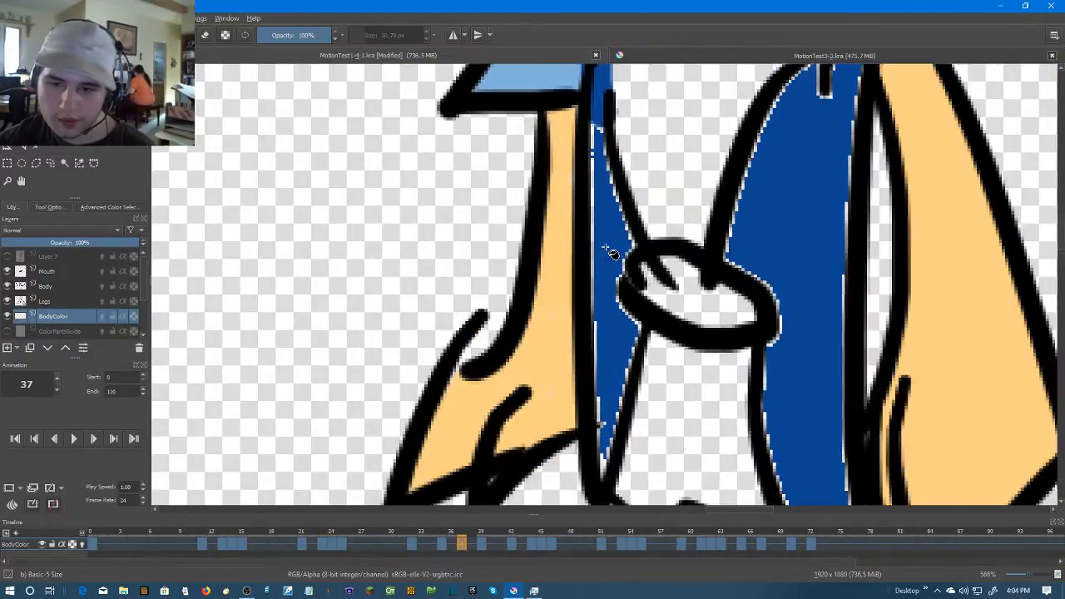
pyautogui.click(7, 75)
pyautogui.scroll(1, 692, 144)
pyautogui.moveTo(562, 120)
pyautogui.mouseDown()
pyautogui.moveTo(570, 209)
pyautogui.moveTo(608, 308)
pyautogui.moveTo(574, 203)
pyautogui.mouseUp()
pyautogui.moveTo(556, 266); pyautogui.dragTo(564, 140)
pyautogui.moveTo(566, 130)
pyautogui.mouseDown()
pyautogui.moveTo(590, 374)
pyautogui.moveTo(598, 196)
pyautogui.moveTo(599, 354)
pyautogui.mouseUp()
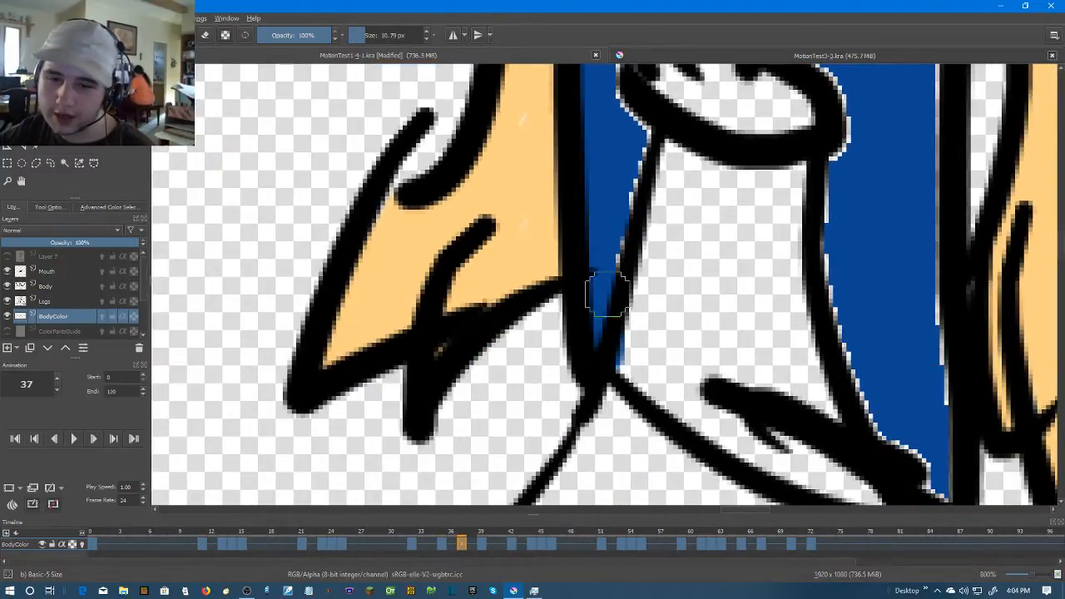
pyautogui.moveTo(599, 305)
pyautogui.mouseDown()
pyautogui.moveTo(595, 269)
pyautogui.moveTo(593, 331)
pyautogui.mouseUp()
pyautogui.moveTo(589, 279)
pyautogui.mouseDown()
pyautogui.moveTo(593, 196)
pyautogui.moveTo(603, 195)
pyautogui.mouseUp()
pyautogui.moveTo(634, 148); pyautogui.dragTo(607, 248)
pyautogui.moveTo(595, 155)
pyautogui.mouseDown()
pyautogui.moveTo(611, 294)
pyautogui.moveTo(623, 215)
pyautogui.mouseUp()
pyautogui.scroll(-4, 630, 217)
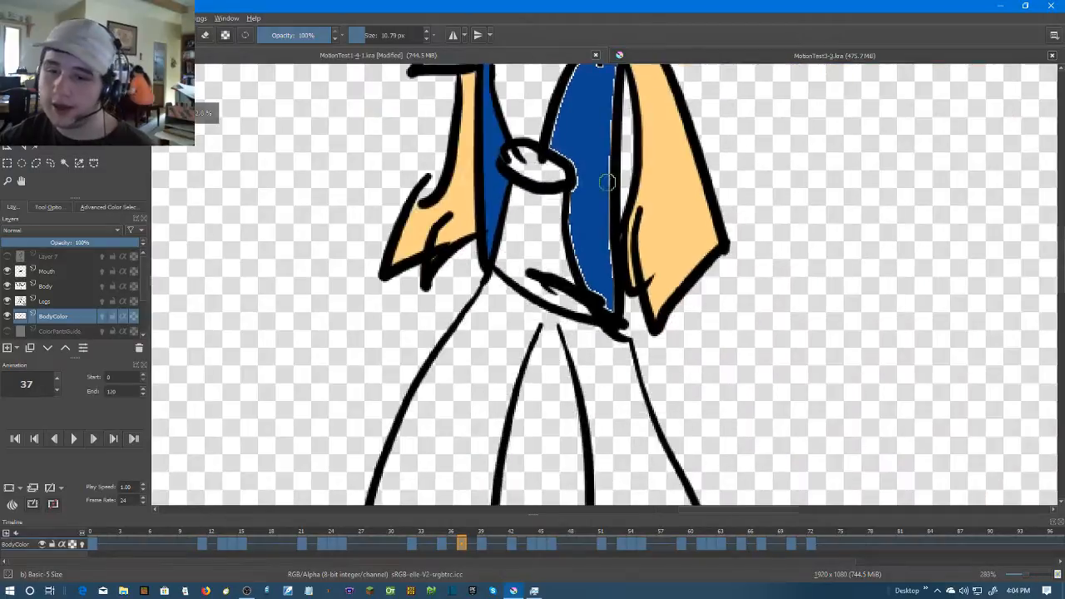
# Brush dark blue over the right-hand panel's inner edge on frame 37, from the hem past the knot to the collar
pyautogui.scroll(3, 577, 352)
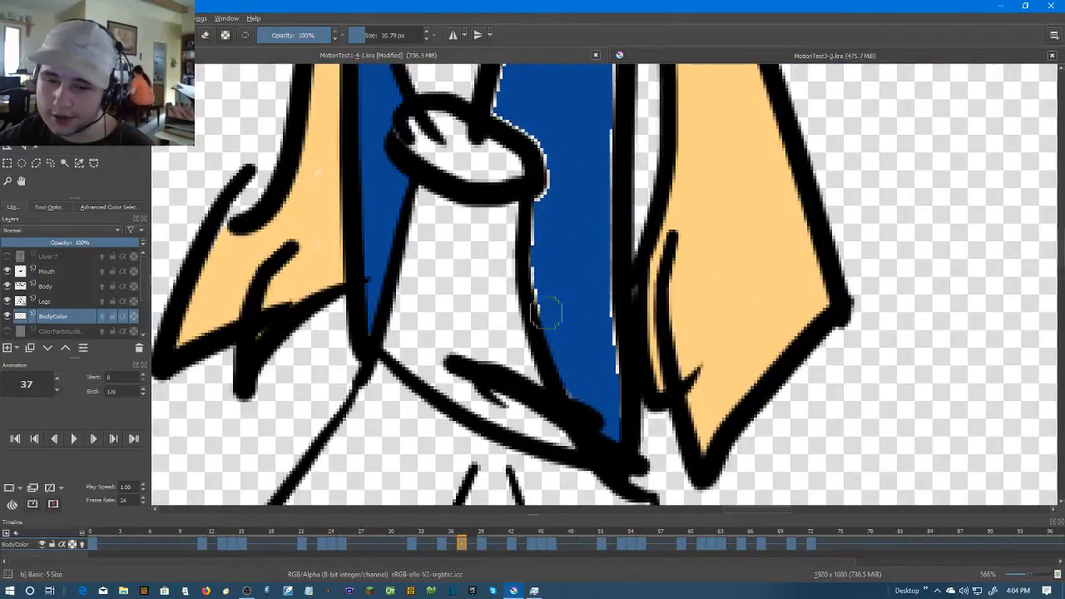
pyautogui.moveTo(593, 314); pyautogui.dragTo(619, 415)
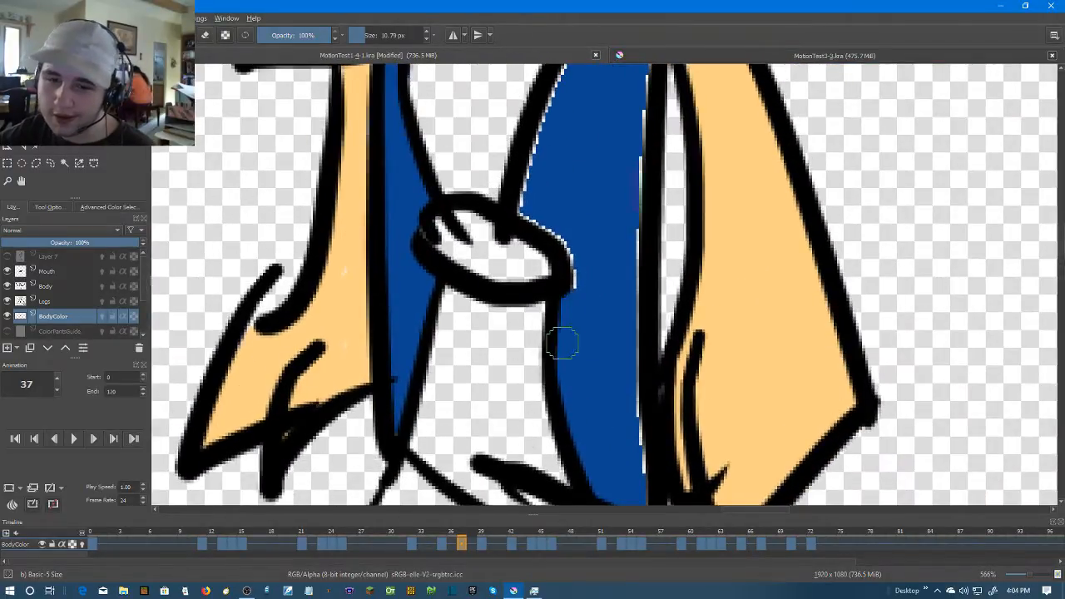
pyautogui.moveTo(562, 335); pyautogui.dragTo(573, 374)
pyautogui.scroll(1, 568, 410)
pyautogui.moveTo(535, 268); pyautogui.dragTo(485, 245)
pyautogui.moveTo(546, 293); pyautogui.dragTo(539, 414)
pyautogui.moveTo(511, 341)
pyautogui.mouseDown()
pyautogui.moveTo(549, 228)
pyautogui.moveTo(624, 141)
pyautogui.moveTo(639, 187)
pyautogui.moveTo(662, 112)
pyautogui.mouseUp()
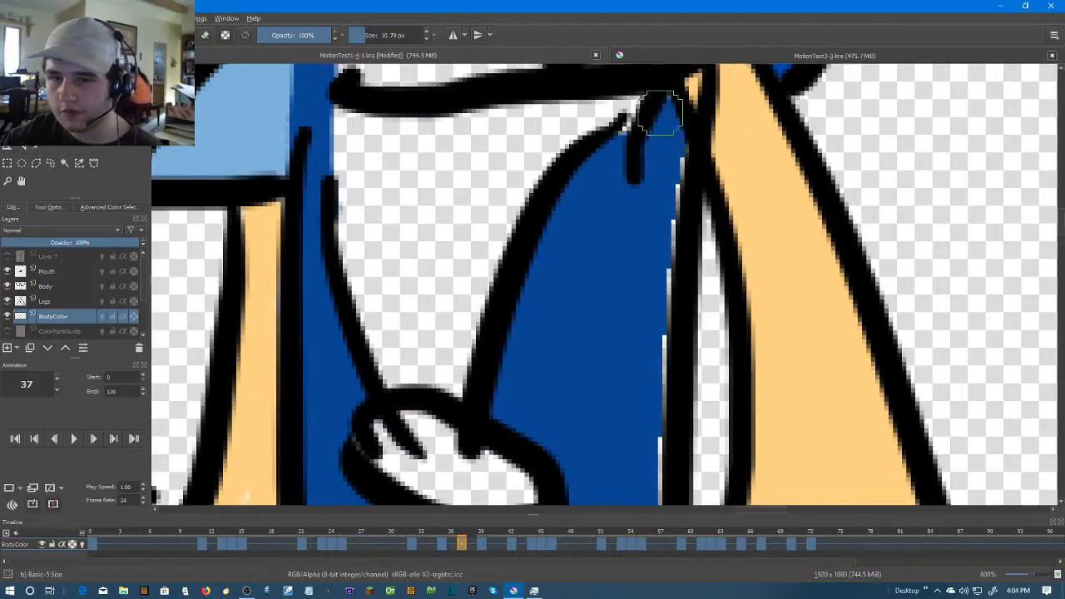
# Brush dark blue over the right-hand panel's outer edge on frame 37 without spilling past the outline beside the arm
pyautogui.moveTo(667, 161)
pyautogui.mouseDown()
pyautogui.moveTo(666, 295)
pyautogui.moveTo(677, 171)
pyautogui.moveTo(678, 353)
pyautogui.mouseUp()
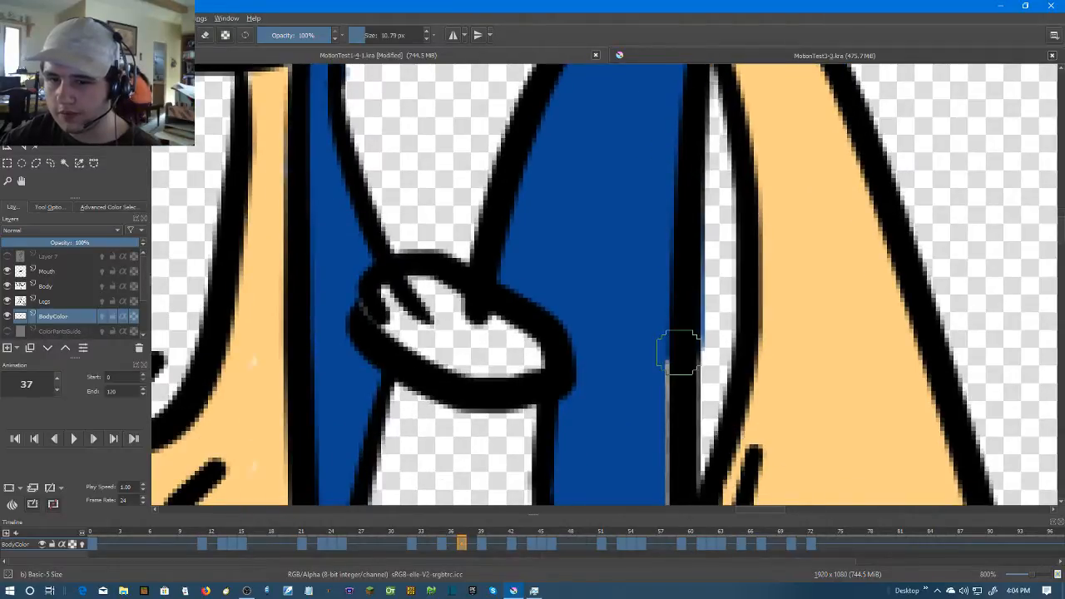
pyautogui.hotkey('ctrl', 'z')
pyautogui.moveTo(658, 399)
pyautogui.mouseDown()
pyautogui.moveTo(672, 268)
pyautogui.moveTo(668, 157)
pyautogui.mouseUp()
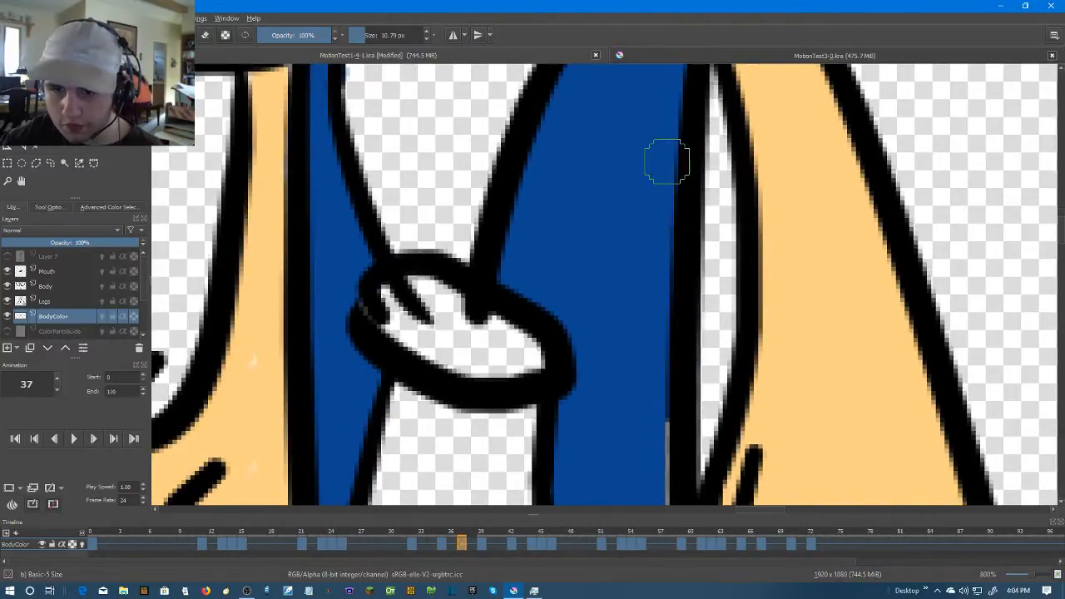
pyautogui.scroll(-3, 667, 298)
pyautogui.scroll(3, 670, 303)
pyautogui.scroll(-2, 653, 380)
pyautogui.scroll(3, 657, 399)
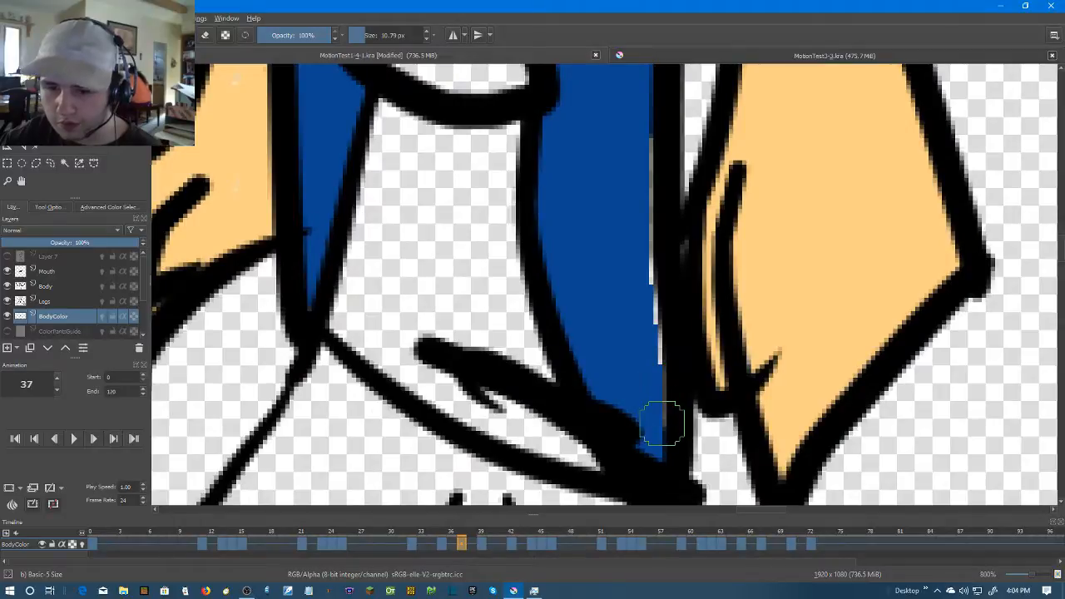
pyautogui.moveTo(656, 272); pyautogui.dragTo(640, 104)
pyautogui.scroll(-4, 655, 180)
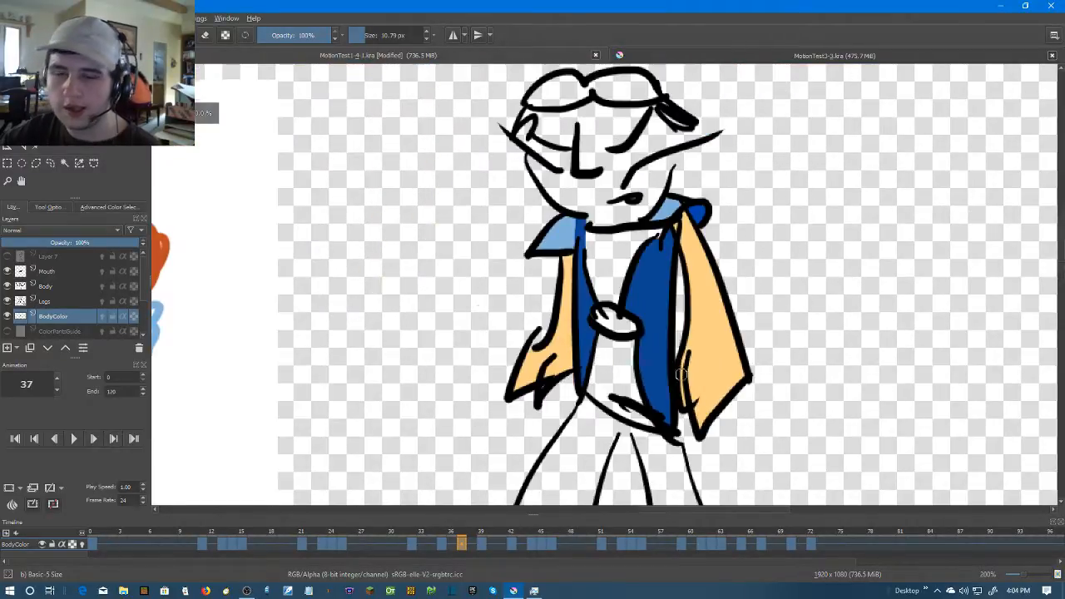
# Go to frame 39 and brush the narrow torso strip between the small collar and the front arm dark blue
pyautogui.scroll(2, 802, 419)
pyautogui.press('Right')
pyautogui.moveTo(607, 192)
pyautogui.mouseDown()
pyautogui.moveTo(707, 342)
pyautogui.moveTo(672, 382)
pyautogui.moveTo(678, 409)
pyautogui.mouseUp()
pyautogui.moveTo(466, 165); pyautogui.dragTo(495, 301)
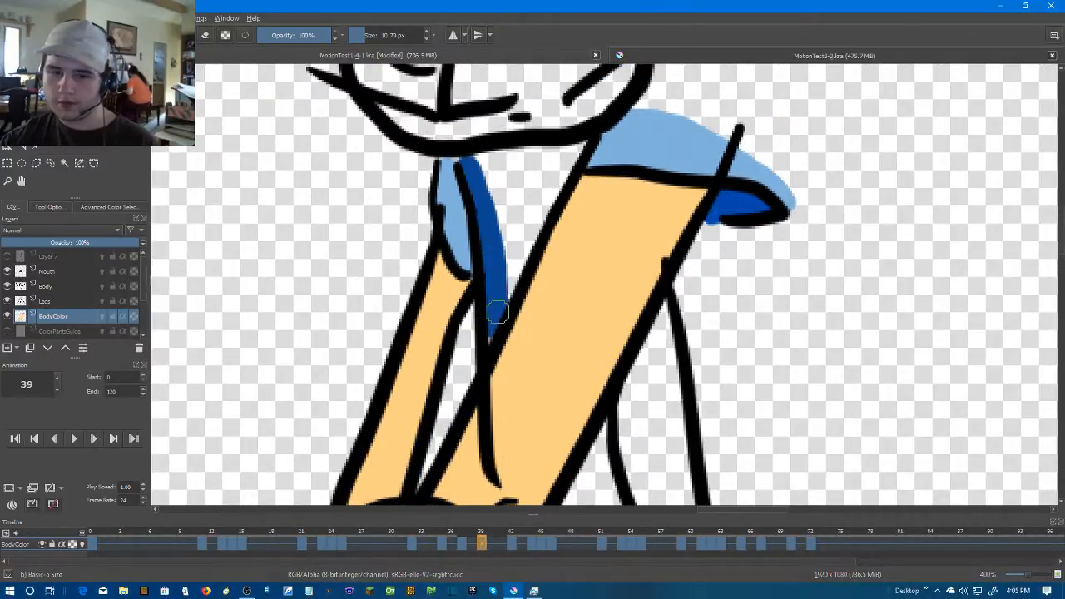
pyautogui.moveTo(626, 264); pyautogui.dragTo(567, 134)
pyautogui.moveTo(571, 226); pyautogui.dragTo(562, 338)
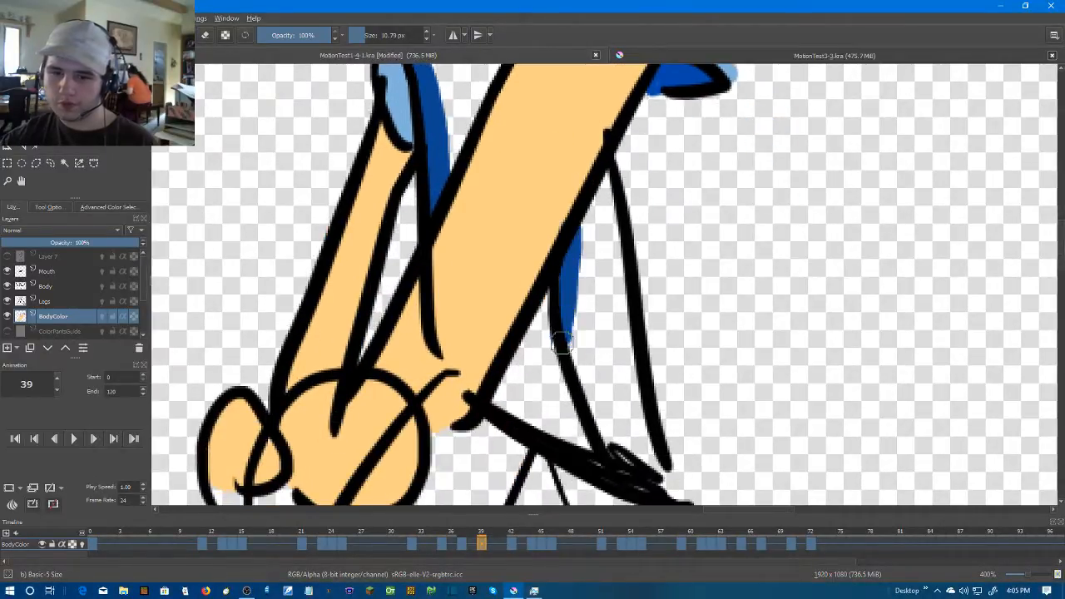
pyautogui.hotkey('ctrl', 'z')
pyautogui.moveTo(620, 456)
pyautogui.mouseDown()
pyautogui.moveTo(559, 268)
pyautogui.moveTo(570, 405)
pyautogui.mouseUp()
pyautogui.hotkey('ctrl', 'z')
# Paint the torso panel behind the front arm dark blue on frame 39, from the hem up to the upper arm
pyautogui.moveTo(601, 440); pyautogui.dragTo(567, 309)
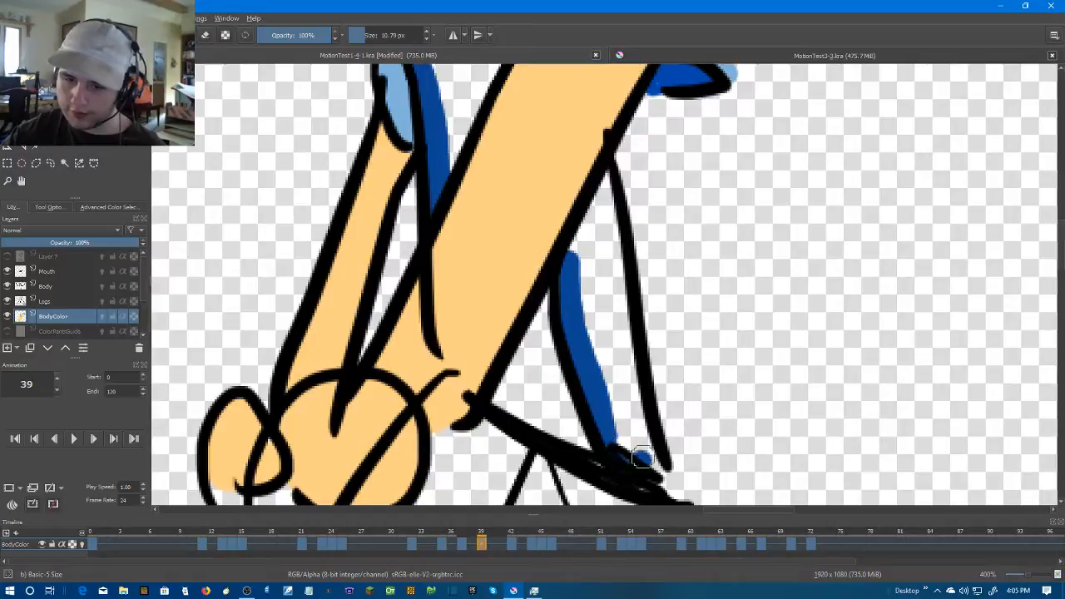
pyautogui.moveTo(644, 426)
pyautogui.mouseDown()
pyautogui.moveTo(611, 202)
pyautogui.moveTo(573, 238)
pyautogui.moveTo(601, 218)
pyautogui.moveTo(602, 186)
pyautogui.moveTo(612, 406)
pyautogui.moveTo(584, 235)
pyautogui.mouseUp()
pyautogui.moveTo(545, 300); pyautogui.dragTo(588, 379)
pyautogui.scroll(-2, 566, 302)
pyautogui.scroll(-2, 681, 382)
pyautogui.scroll(2, 712, 323)
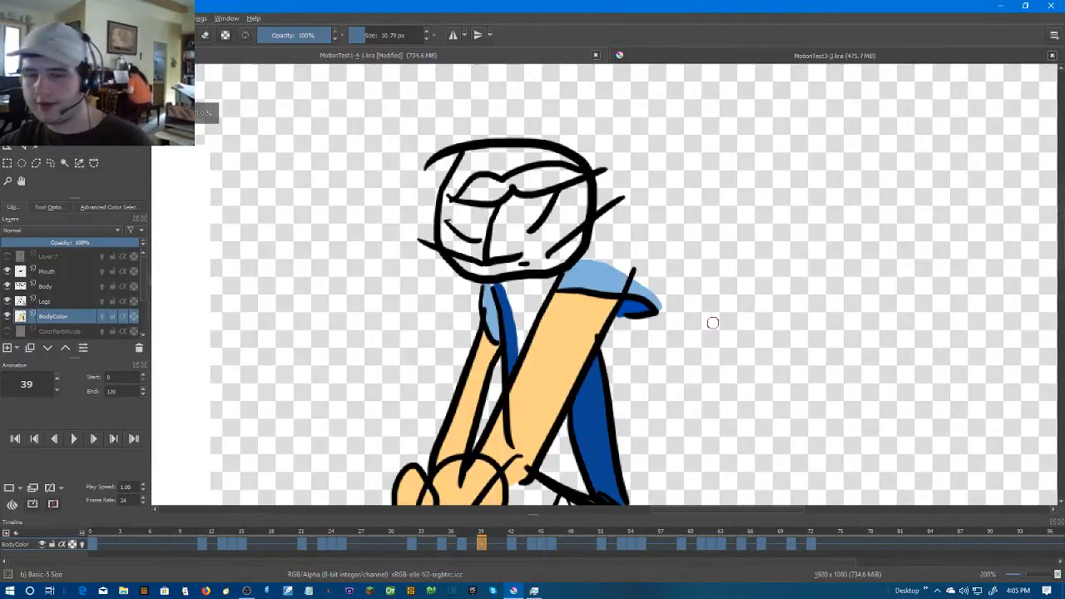
# Go to frame 42, close the torso outline's gaps beside the arm with dark blue and fill the panel
pyautogui.press('Right')
pyautogui.moveTo(608, 341); pyautogui.dragTo(612, 222)
pyautogui.scroll(1, 602, 270)
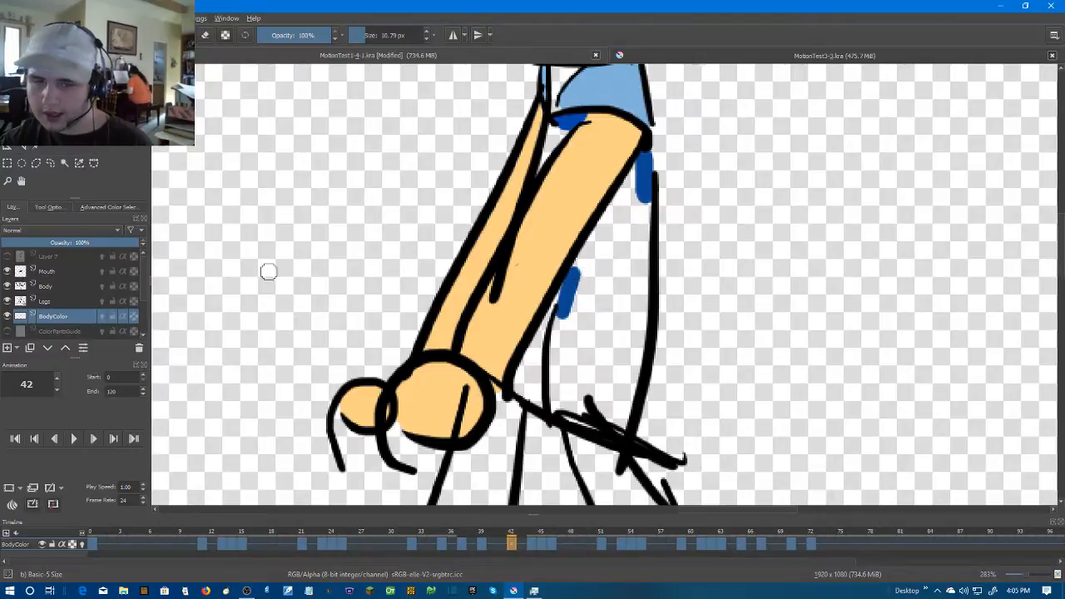
pyautogui.click(629, 276)
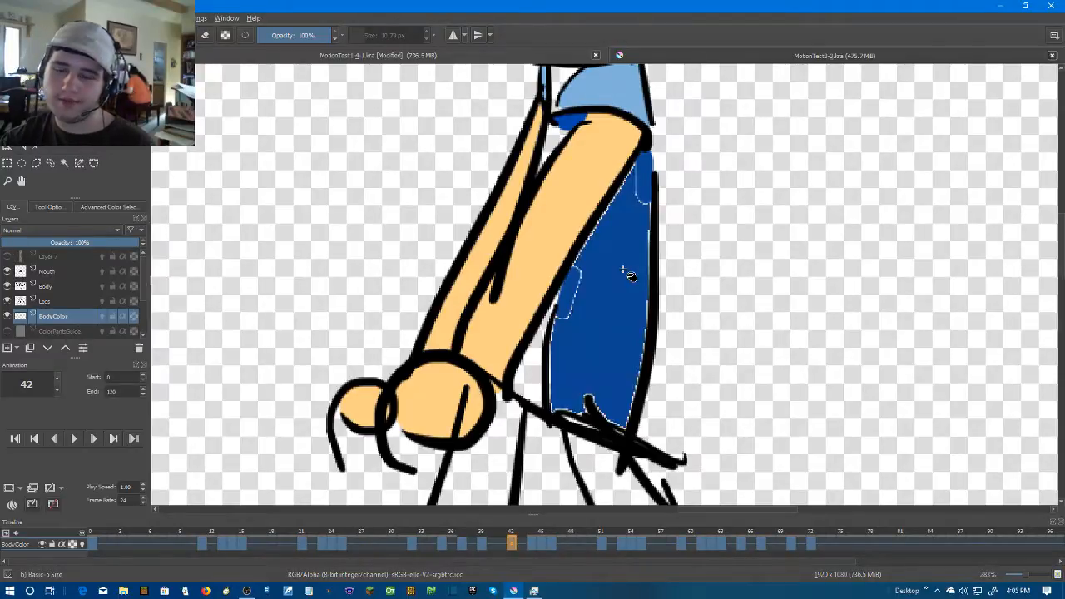
# Brush dark blue over the pale edges and leftover marks of the torso panel on frame 42
pyautogui.scroll(1, 629, 274)
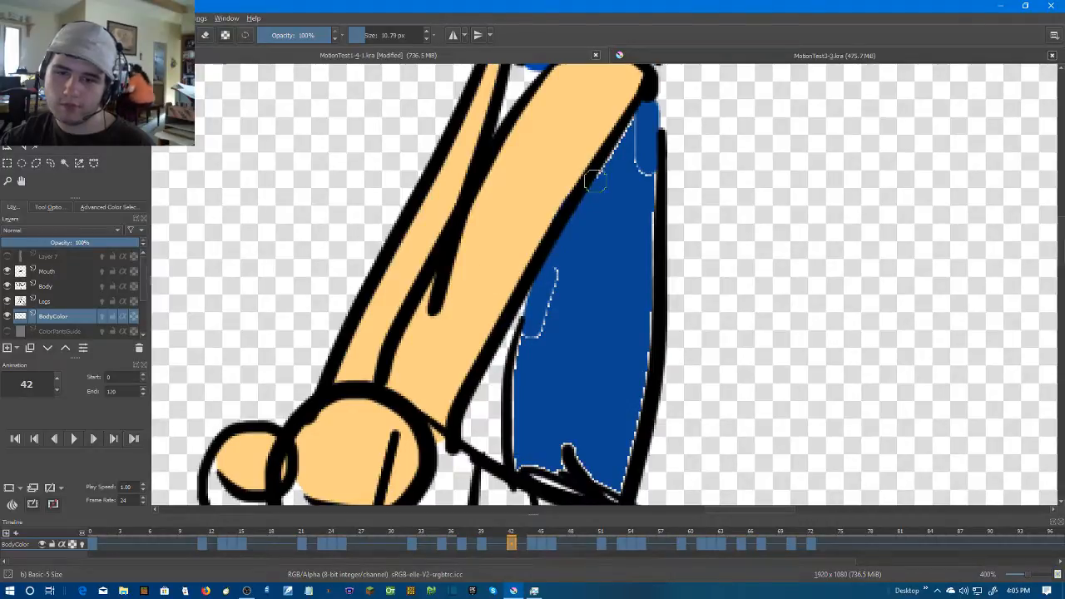
pyautogui.scroll(-2, 645, 146)
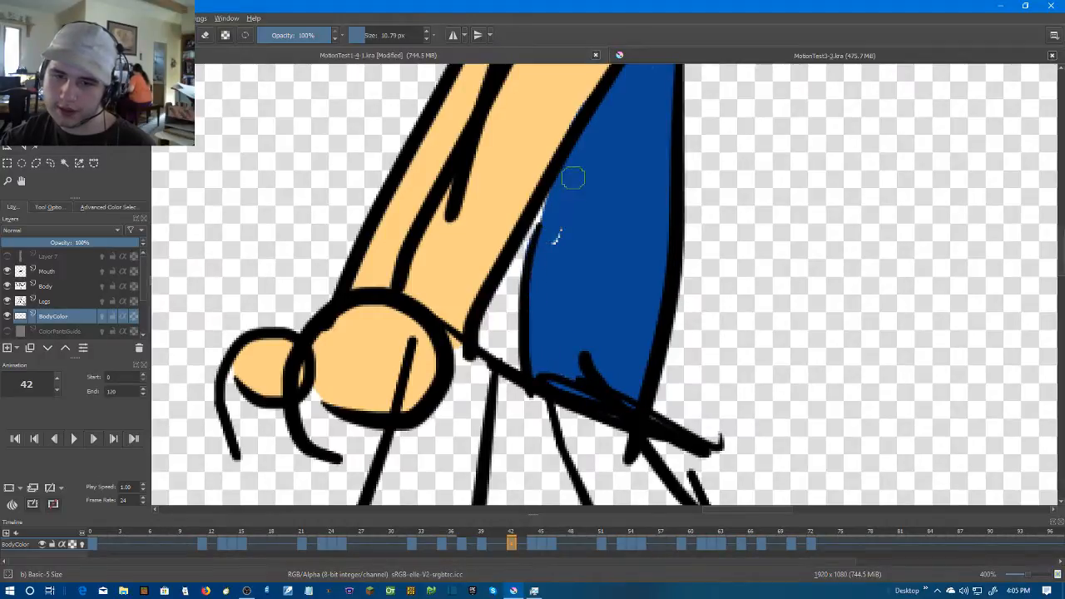
pyautogui.scroll(5, 567, 200)
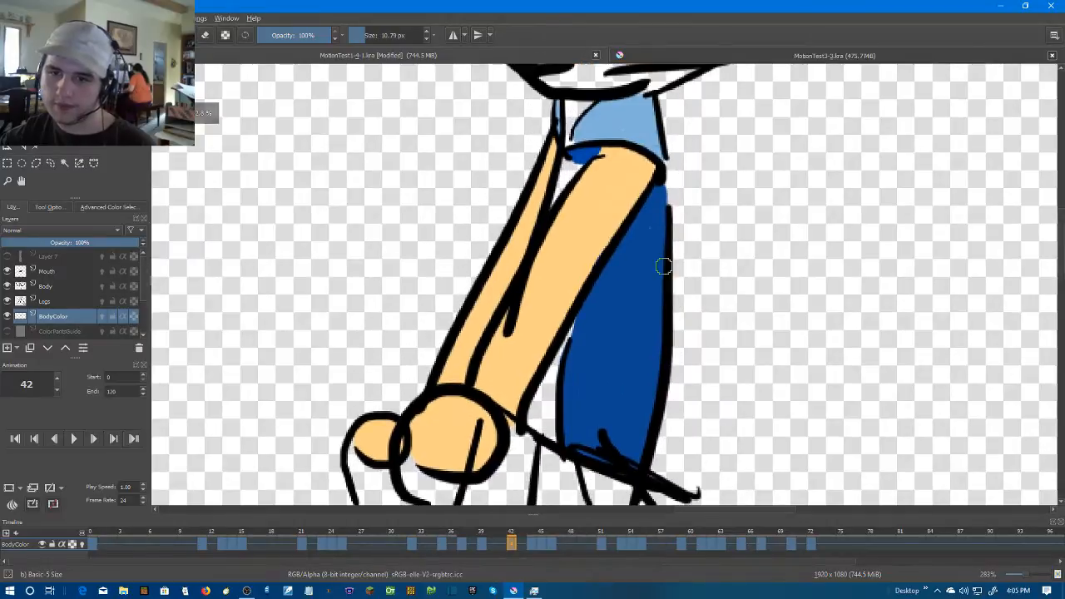
pyautogui.scroll(-3, 653, 334)
# Go to frame 44 and paint the right-hand torso piece below the large forearm dark blue
pyautogui.press('Right')
pyautogui.press('Right')
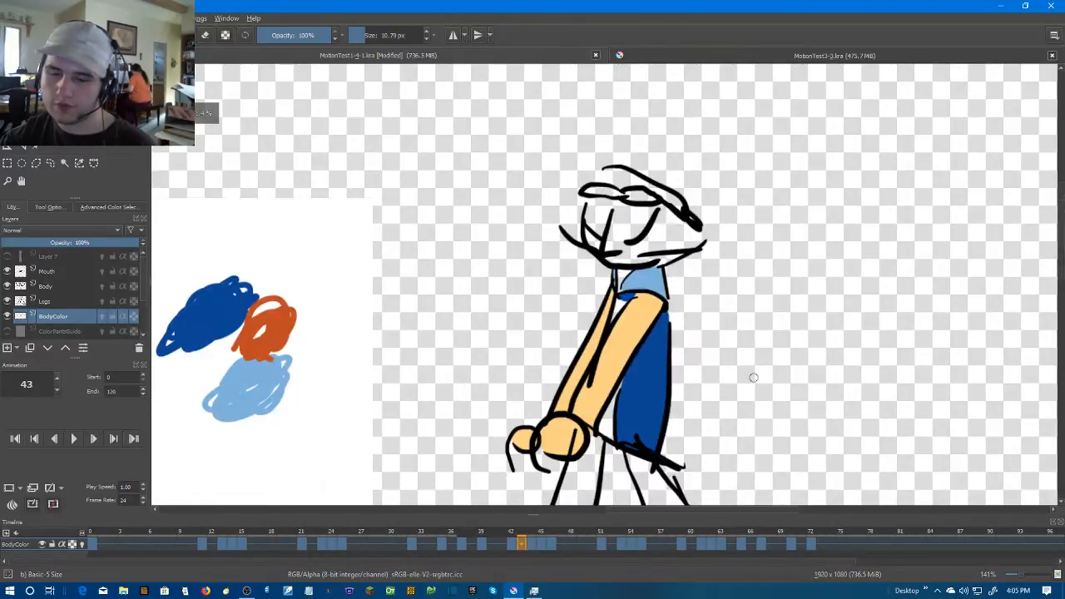
pyautogui.scroll(2, 752, 376)
pyautogui.moveTo(654, 305); pyautogui.dragTo(681, 191)
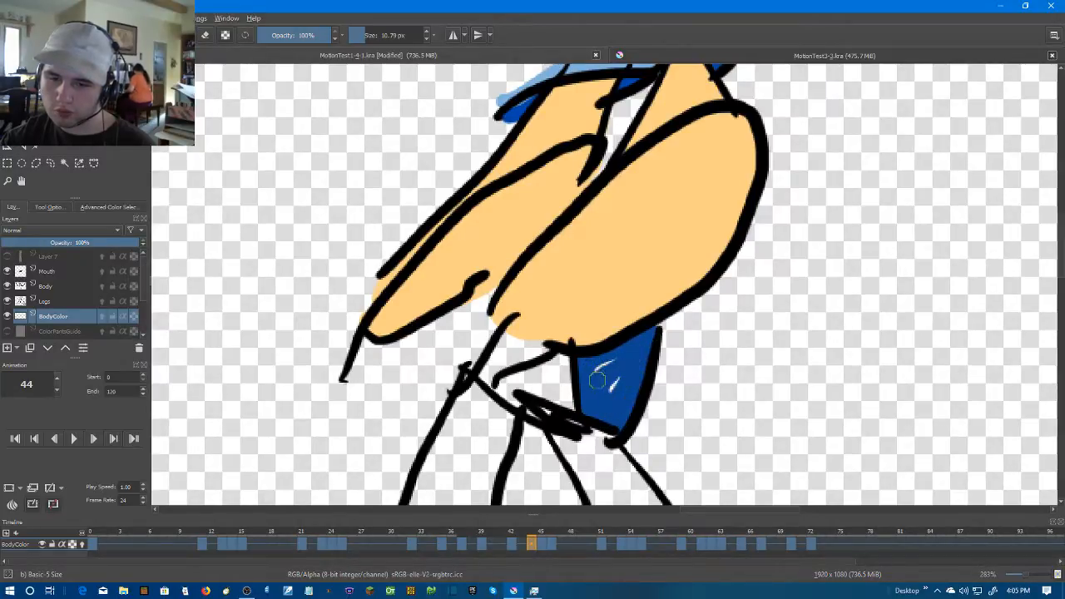
pyautogui.scroll(1, 525, 360)
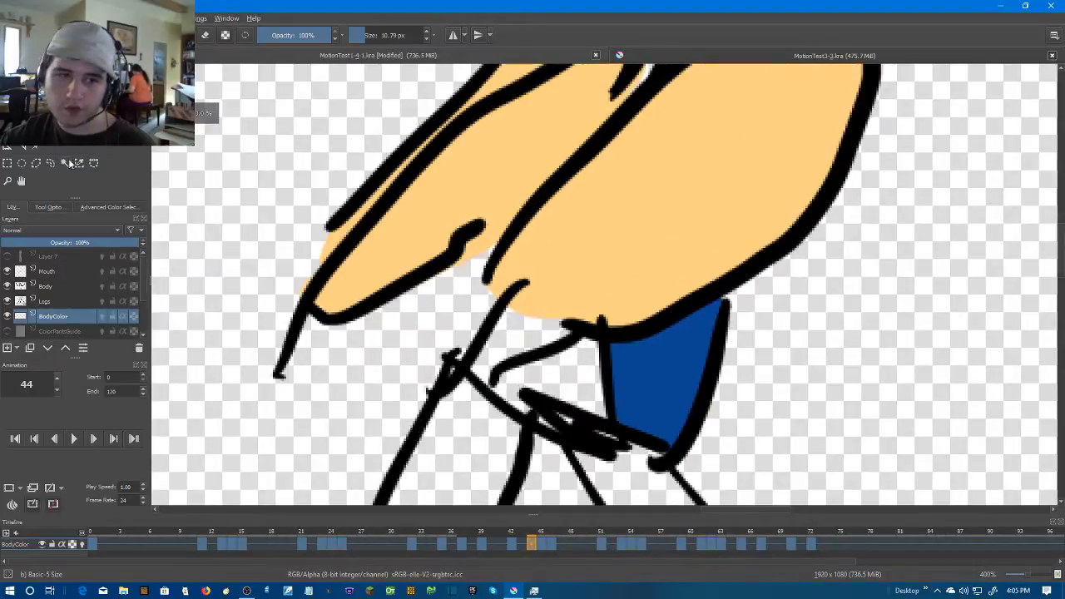
# Fill the small left-hand torso piece below the forearm on frame 44 with dark blue and brush over its pale edges
pyautogui.click(536, 348)
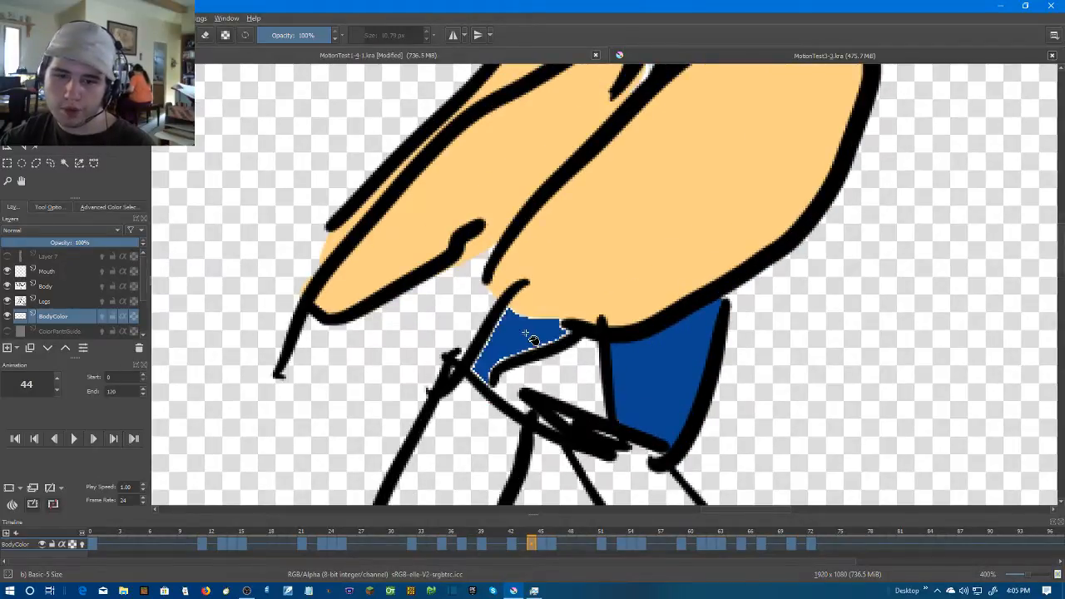
pyautogui.scroll(2, 523, 337)
pyautogui.press('b')
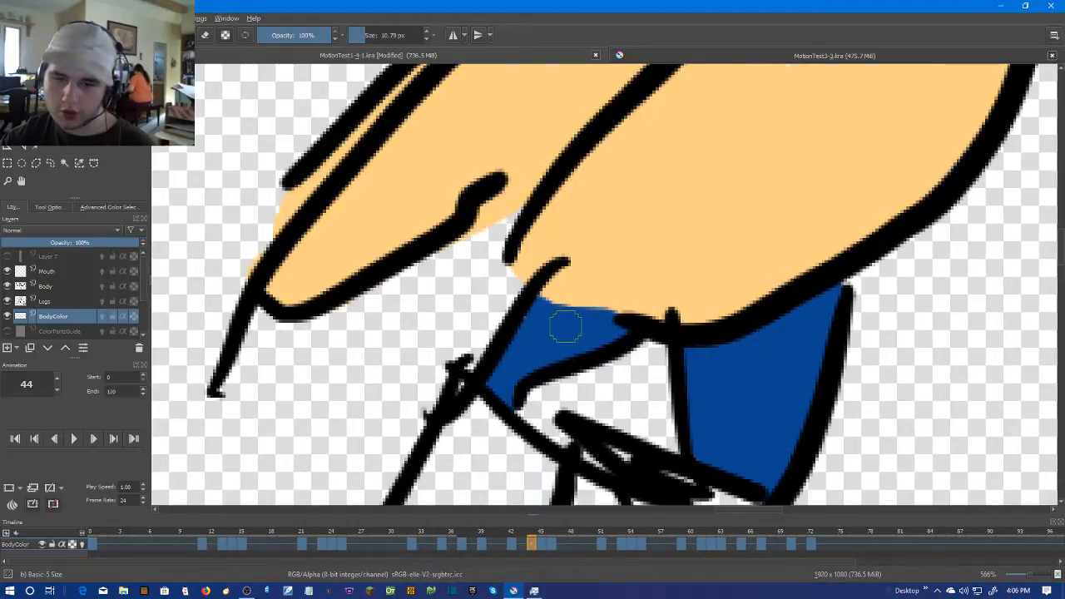
pyautogui.scroll(-5, 564, 327)
pyautogui.scroll(3, 651, 410)
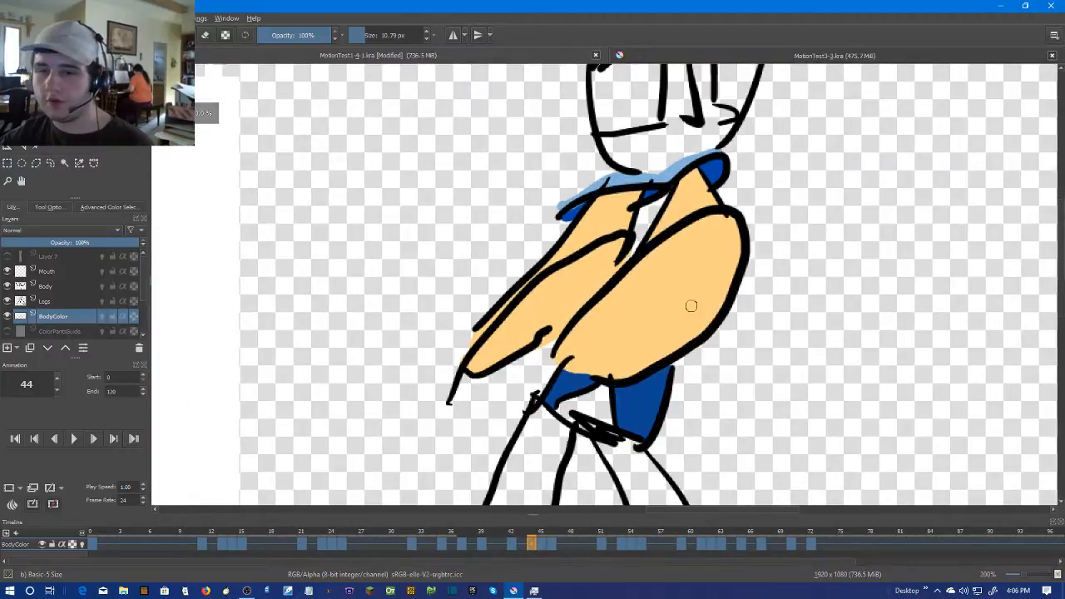
# Go to frame 45 and brush the narrow torso strip beside the knot dark blue, from the collar to the hem
pyautogui.press('Right')
pyautogui.scroll(1, 648, 283)
pyautogui.moveTo(648, 294); pyautogui.dragTo(653, 248)
pyautogui.scroll(2, 712, 256)
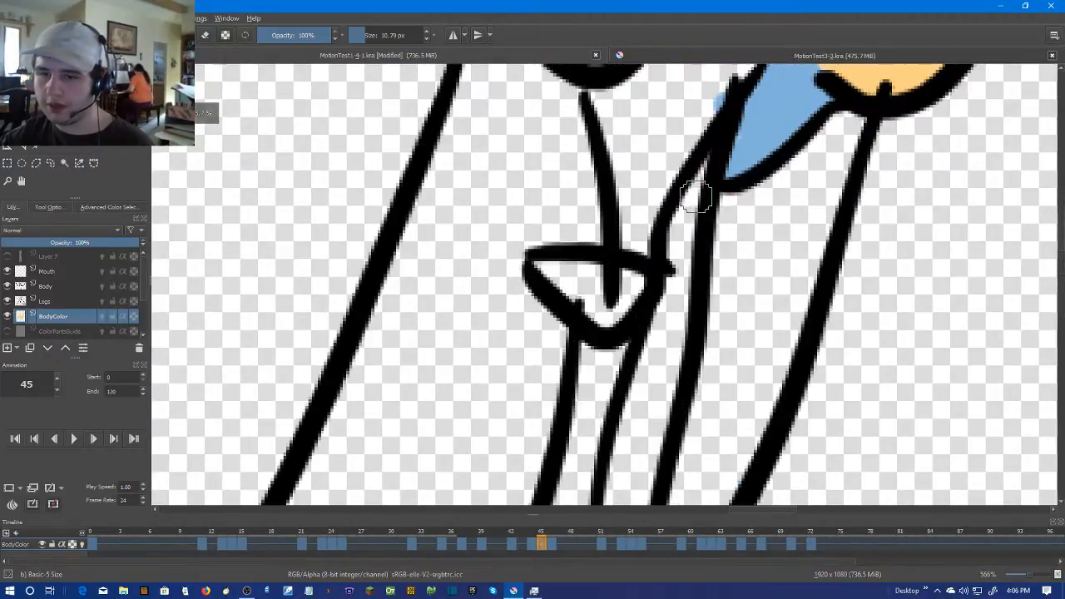
pyautogui.moveTo(697, 202); pyautogui.dragTo(697, 176)
pyautogui.moveTo(701, 135)
pyautogui.mouseDown()
pyautogui.moveTo(672, 276)
pyautogui.moveTo(685, 167)
pyautogui.moveTo(656, 278)
pyautogui.moveTo(672, 186)
pyautogui.moveTo(671, 321)
pyautogui.moveTo(653, 164)
pyautogui.moveTo(639, 407)
pyautogui.moveTo(644, 208)
pyautogui.moveTo(622, 326)
pyautogui.mouseUp()
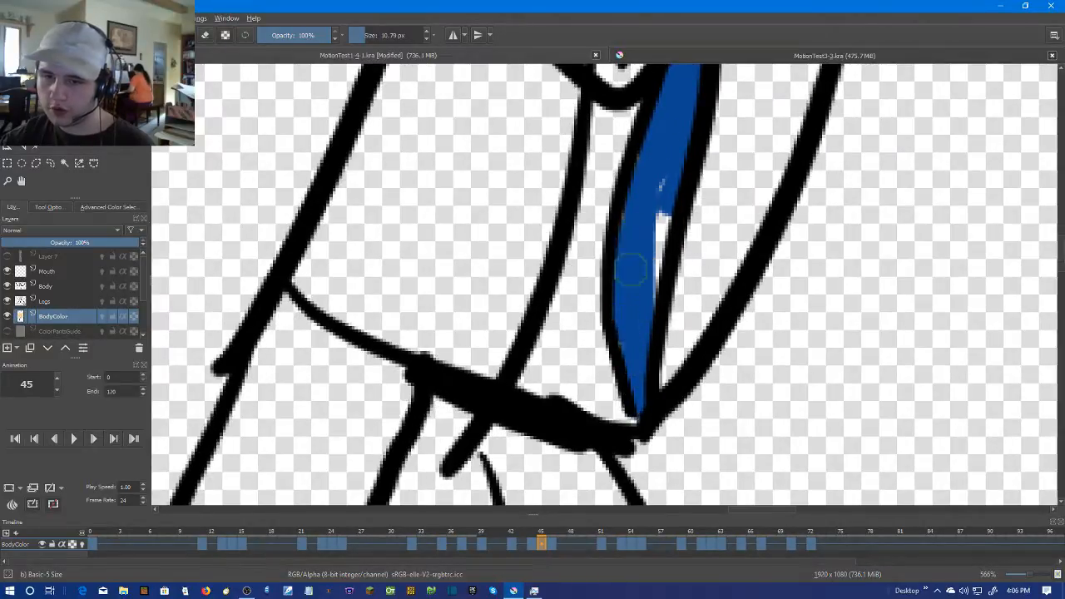
pyautogui.moveTo(664, 222); pyautogui.dragTo(639, 337)
pyautogui.scroll(-2, 641, 191)
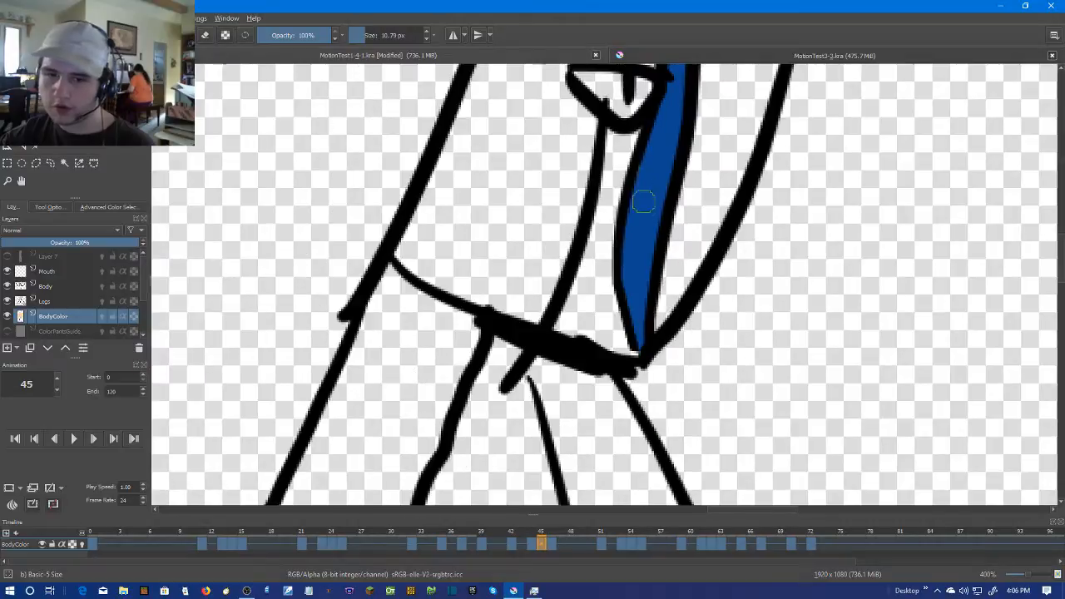
pyautogui.scroll(2, 605, 143)
pyautogui.moveTo(605, 143); pyautogui.dragTo(601, 328)
pyautogui.scroll(-2, 601, 328)
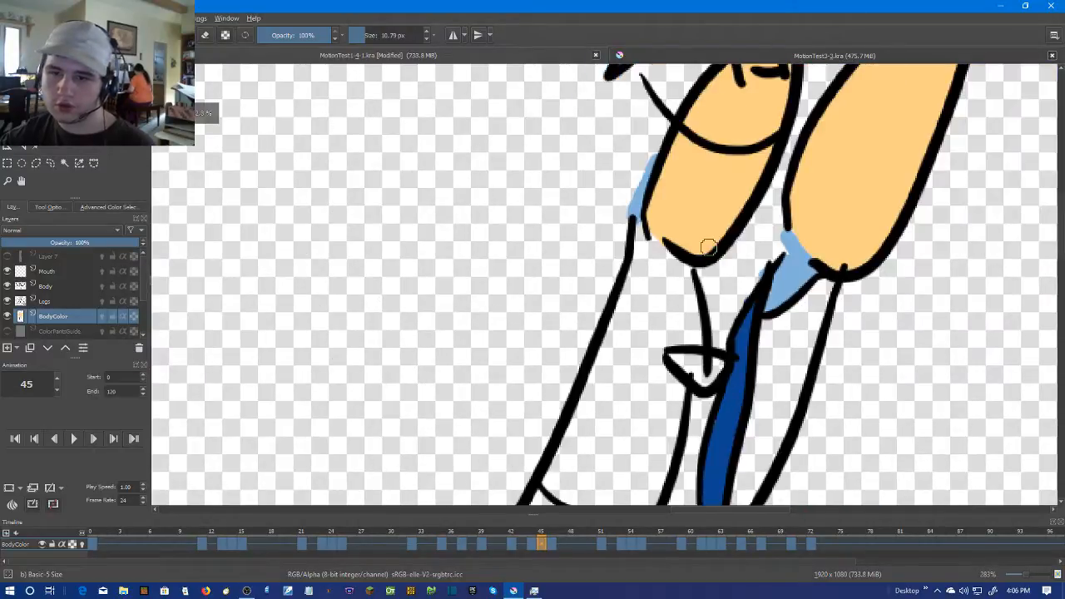
# Fill the large left-hand torso panel on frame 45 with dark blue and brush over its pale edges
pyautogui.scroll(1, 697, 247)
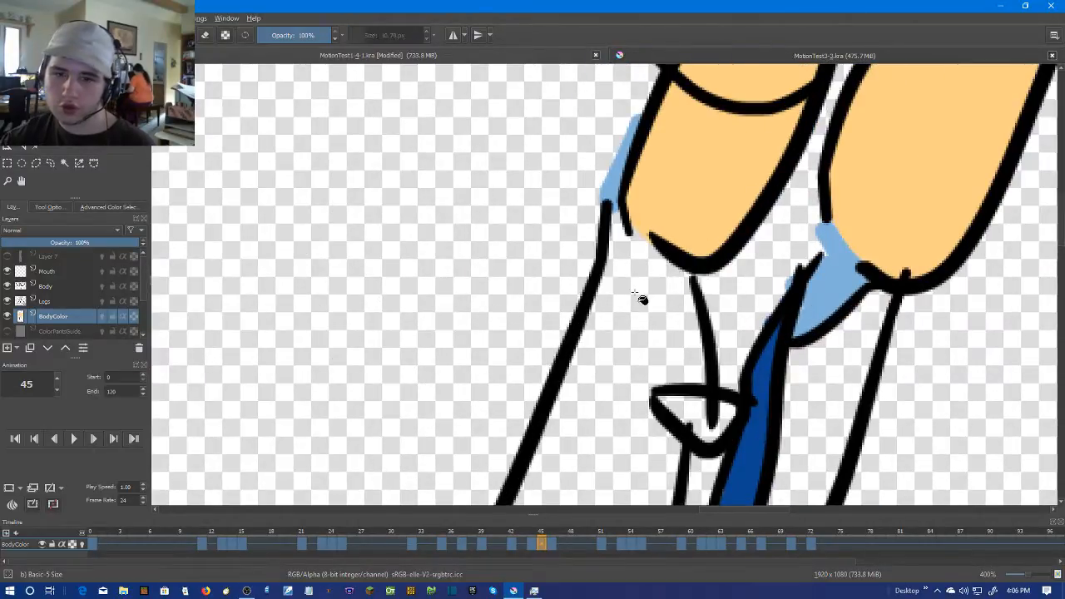
pyautogui.click(650, 314)
pyautogui.press('b')
pyautogui.scroll(1, 730, 209)
pyautogui.moveTo(549, 316); pyautogui.dragTo(641, 172)
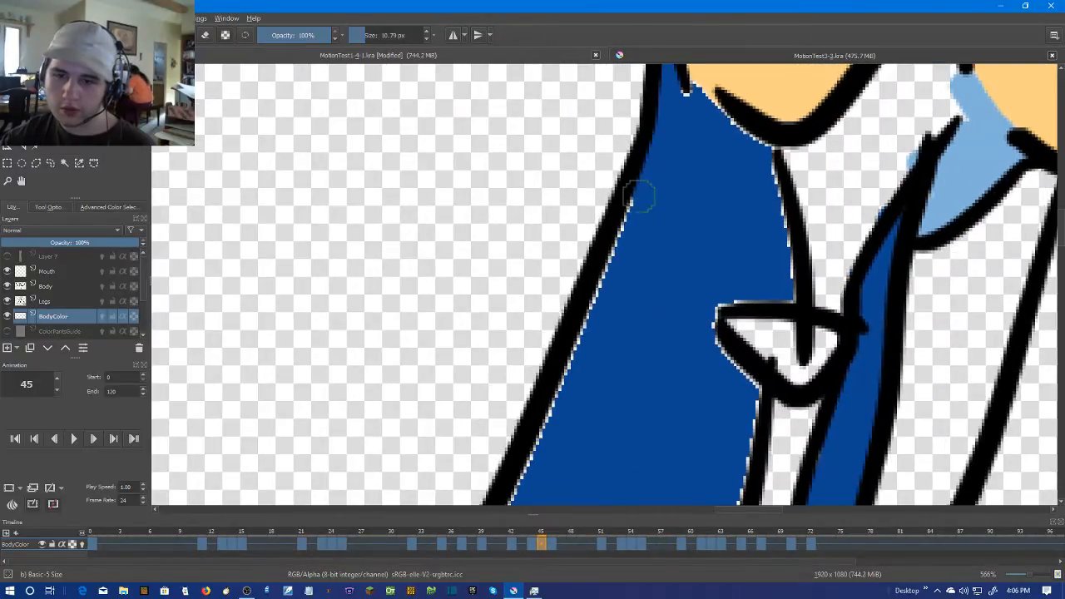
pyautogui.moveTo(582, 319); pyautogui.dragTo(677, 119)
pyautogui.moveTo(584, 338)
pyautogui.mouseDown()
pyautogui.moveTo(574, 382)
pyautogui.moveTo(654, 425)
pyautogui.moveTo(744, 447)
pyautogui.moveTo(791, 399)
pyautogui.moveTo(732, 465)
pyautogui.moveTo(815, 254)
pyautogui.moveTo(771, 143)
pyautogui.moveTo(849, 130)
pyautogui.moveTo(802, 352)
pyautogui.mouseUp()
pyautogui.moveTo(758, 202)
pyautogui.mouseDown()
pyautogui.moveTo(796, 333)
pyautogui.moveTo(771, 205)
pyautogui.moveTo(693, 157)
pyautogui.mouseUp()
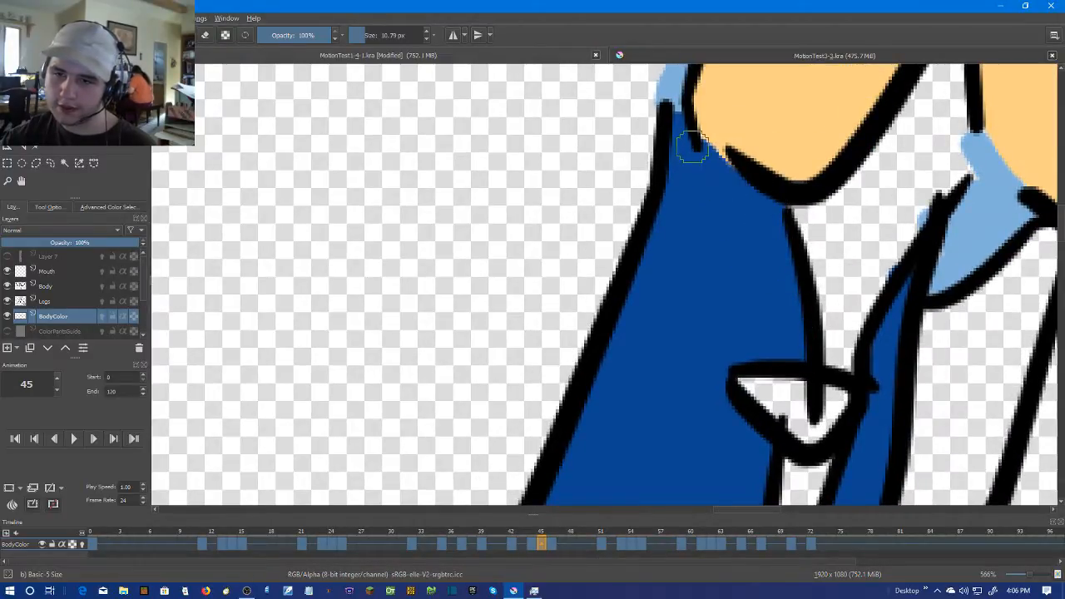
pyautogui.scroll(-4, 693, 147)
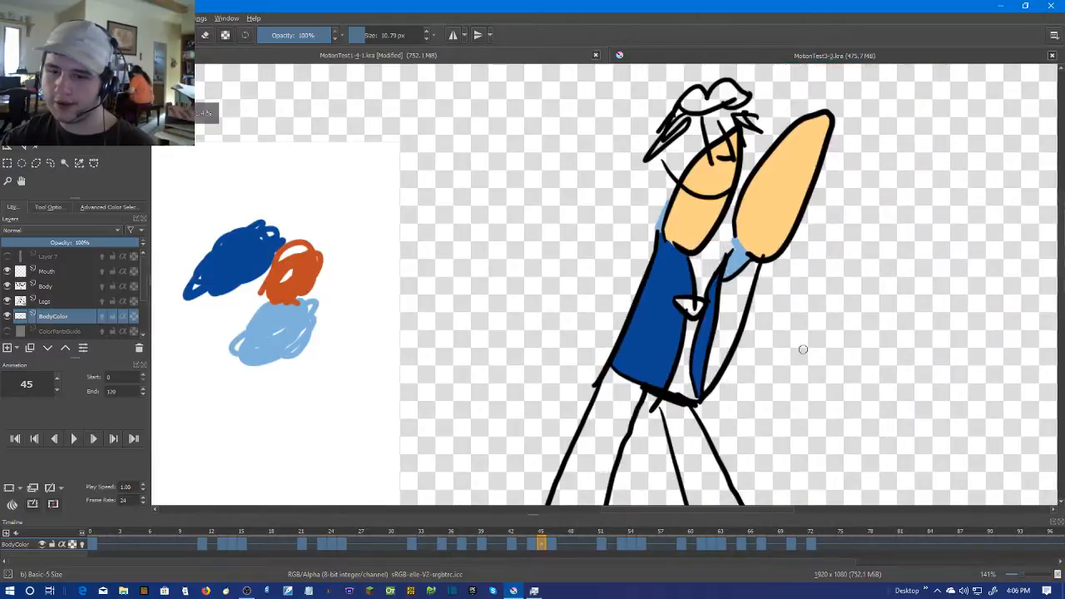
# Go to frame 46 and brush dark blue across the outline gaps below the sleeve and beside the knot
pyautogui.scroll(-2, 831, 356)
pyautogui.scroll(2, 832, 356)
pyautogui.press('Right')
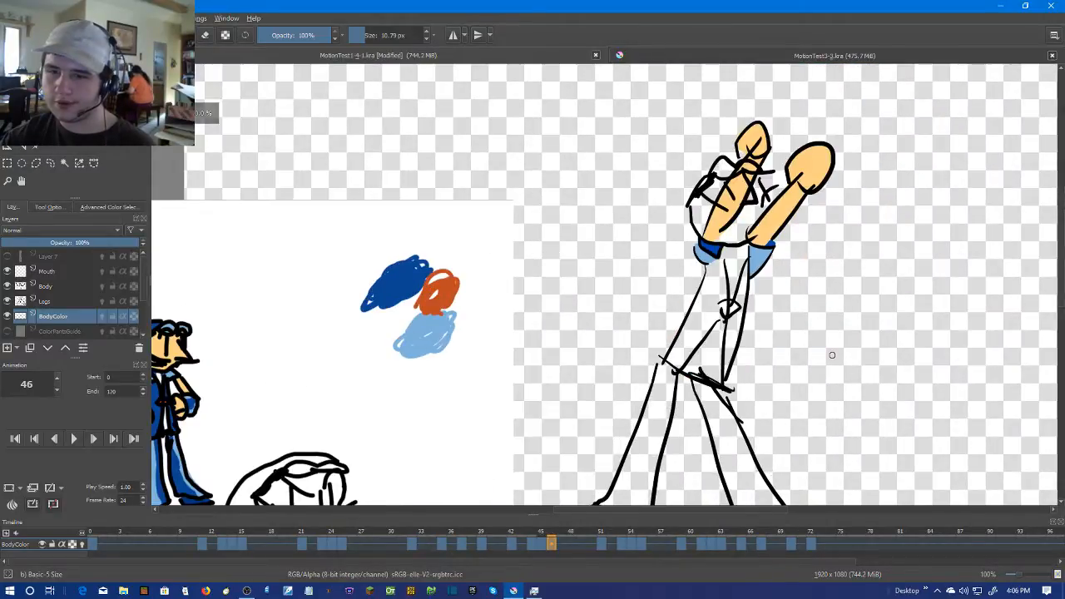
pyautogui.scroll(3, 831, 355)
pyautogui.moveTo(714, 163); pyautogui.dragTo(719, 175)
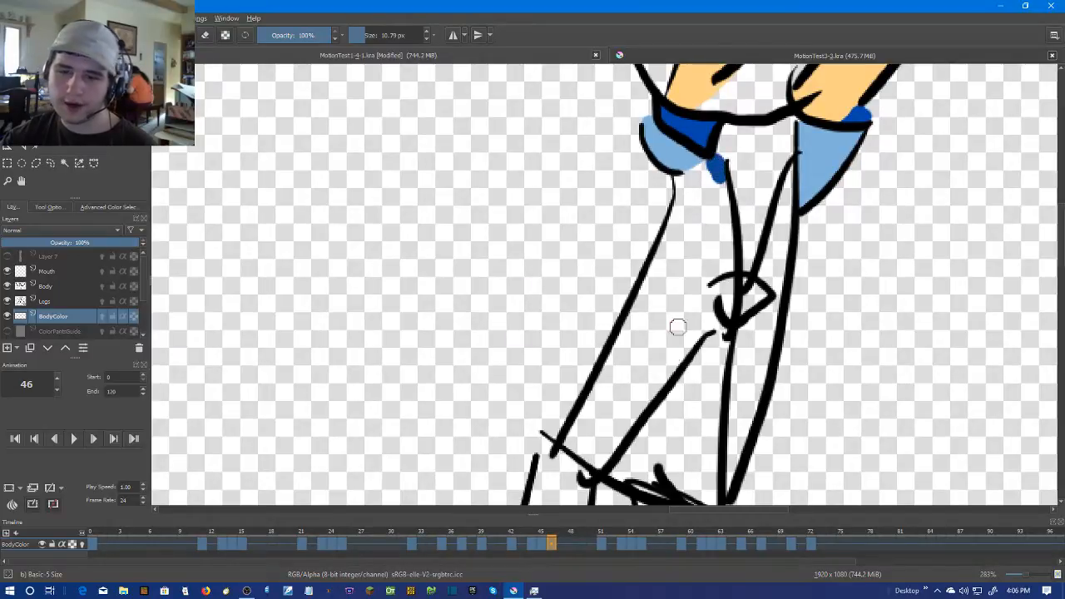
pyautogui.moveTo(701, 334); pyautogui.dragTo(717, 305)
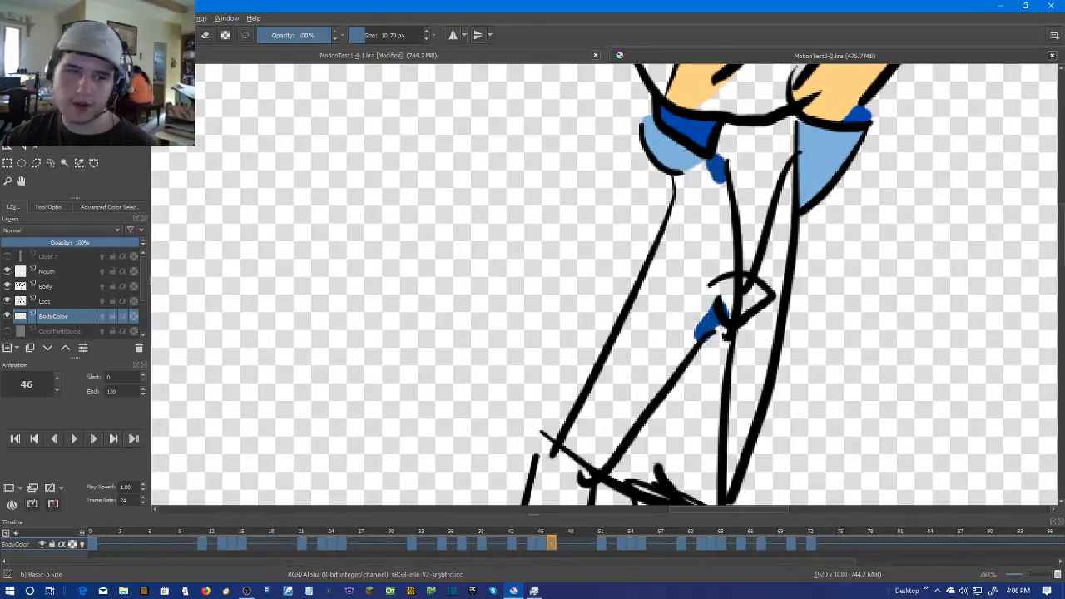
pyautogui.scroll(1, 593, 260)
pyautogui.scroll(1, 707, 282)
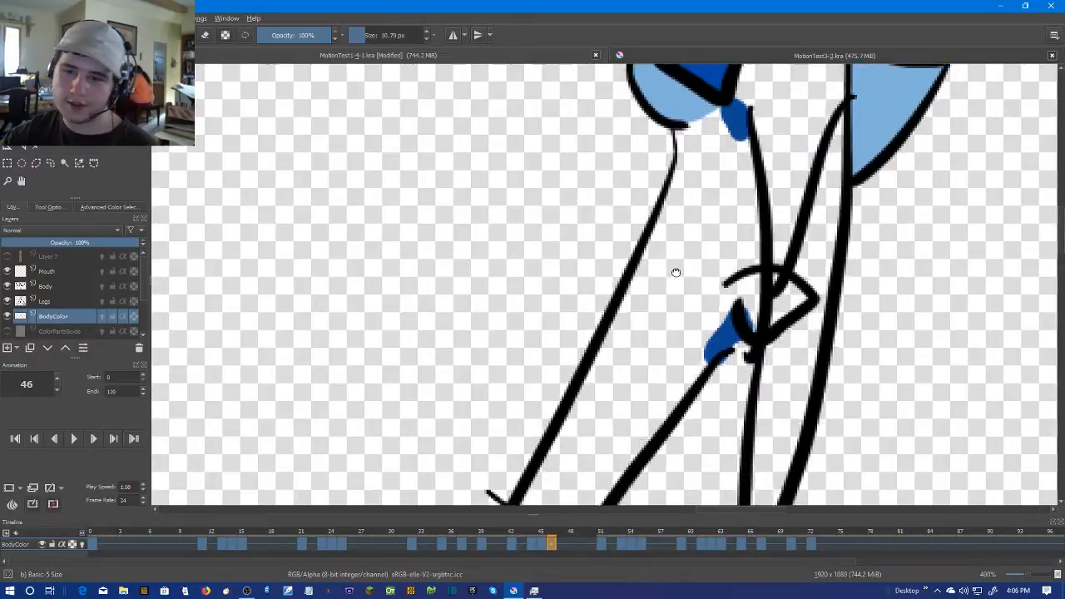
pyautogui.moveTo(708, 282)
pyautogui.mouseDown()
pyautogui.moveTo(691, 287)
pyautogui.moveTo(683, 320)
pyautogui.mouseUp()
# Fill the large torso panel and the narrow strip on the other side of the knot on frame 46 with dark blue
pyautogui.press('f')
pyautogui.click(650, 204)
pyautogui.click(786, 390)
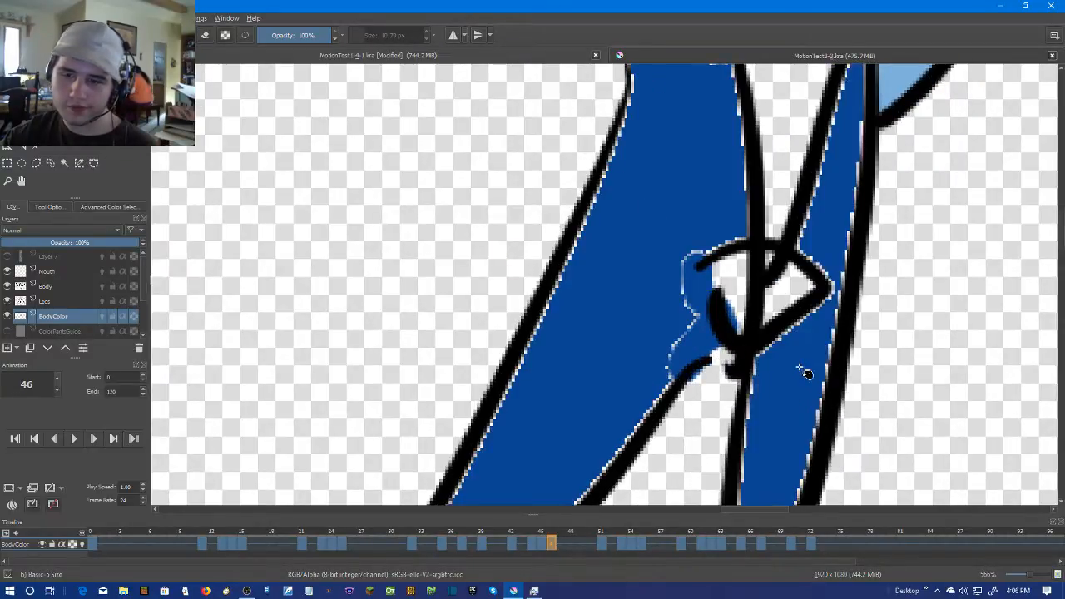
# Brush dark blue over the pale edges of the large torso panel on frame 46, enlarging the brush to 20.79 px
pyautogui.press('b')
pyautogui.moveTo(637, 218)
pyautogui.mouseDown()
pyautogui.moveTo(622, 348)
pyautogui.moveTo(629, 187)
pyautogui.moveTo(672, 166)
pyautogui.moveTo(689, 178)
pyautogui.moveTo(725, 297)
pyautogui.moveTo(721, 357)
pyautogui.moveTo(772, 245)
pyautogui.moveTo(720, 326)
pyautogui.moveTo(697, 392)
pyautogui.mouseUp()
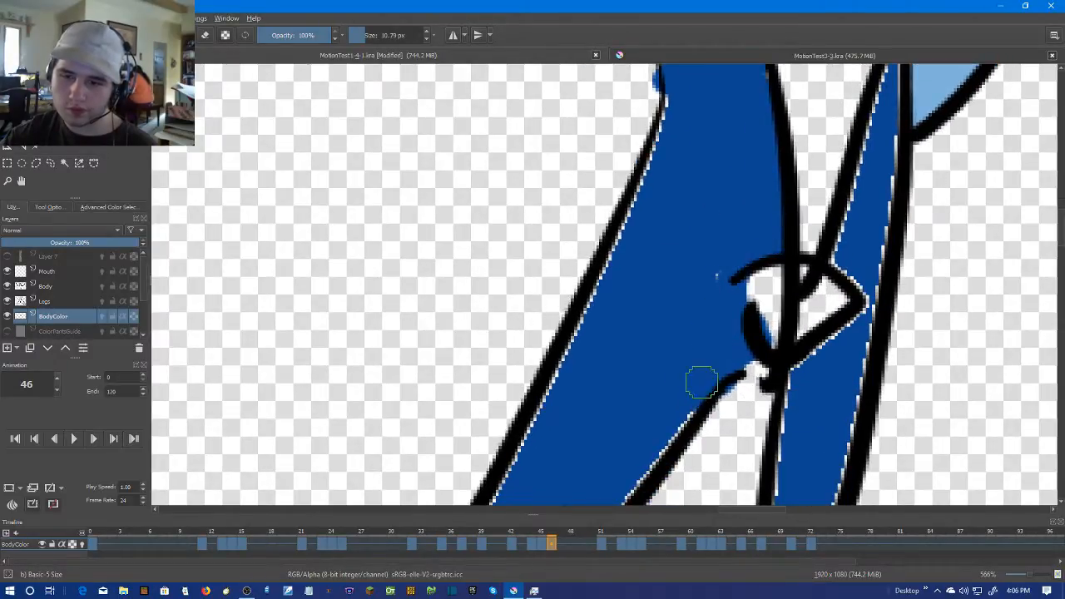
pyautogui.moveTo(658, 291); pyautogui.dragTo(782, 98)
pyautogui.moveTo(802, 178)
pyautogui.mouseDown()
pyautogui.moveTo(805, 236)
pyautogui.moveTo(637, 452)
pyautogui.moveTo(581, 391)
pyautogui.moveTo(574, 400)
pyautogui.moveTo(634, 300)
pyautogui.moveTo(599, 361)
pyautogui.mouseUp()
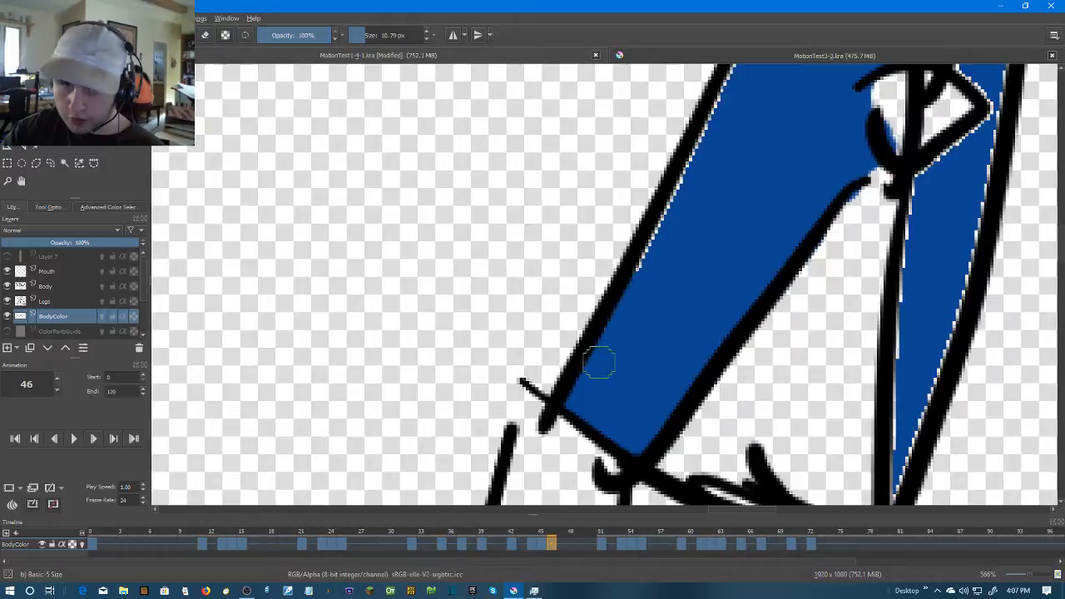
pyautogui.moveTo(707, 251); pyautogui.dragTo(584, 378)
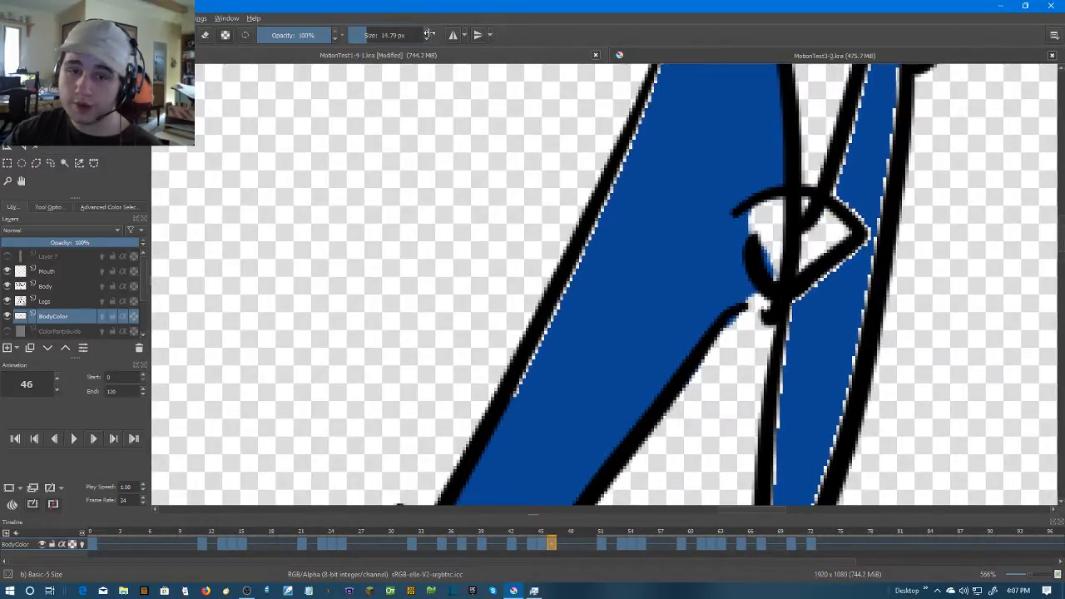
pyautogui.moveTo(616, 208)
pyautogui.mouseDown()
pyautogui.moveTo(539, 393)
pyautogui.moveTo(598, 260)
pyautogui.mouseUp()
pyautogui.moveTo(651, 198); pyautogui.dragTo(577, 363)
pyautogui.moveTo(534, 400)
pyautogui.mouseDown()
pyautogui.moveTo(619, 182)
pyautogui.moveTo(537, 419)
pyautogui.mouseUp()
pyautogui.hotkey('ctrl', 'z')
pyautogui.scroll(-2, 723, 386)
pyautogui.scroll(1, 667, 399)
# Brush dark blue over the pale edges of the narrow torso strip on frame 46, from the hem up past the knot
pyautogui.moveTo(726, 438)
pyautogui.mouseDown()
pyautogui.moveTo(666, 399)
pyautogui.moveTo(661, 166)
pyautogui.mouseUp()
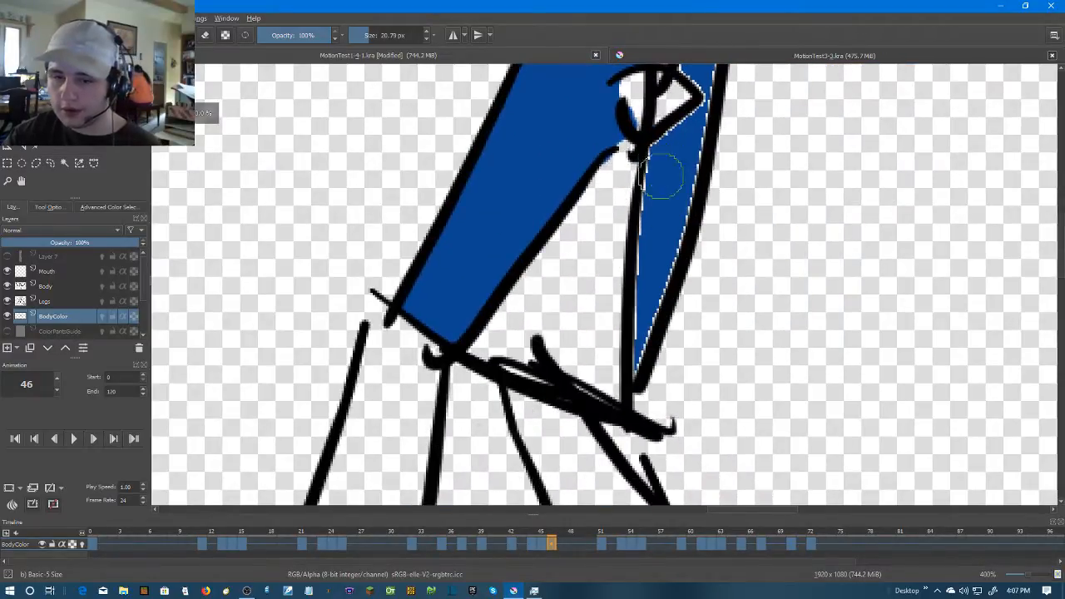
pyautogui.moveTo(663, 207); pyautogui.dragTo(644, 325)
pyautogui.scroll(1, 647, 321)
pyautogui.moveTo(693, 197)
pyautogui.mouseDown()
pyautogui.moveTo(622, 371)
pyautogui.moveTo(622, 277)
pyautogui.moveTo(602, 392)
pyautogui.mouseUp()
pyautogui.hotkey('ctrl', 'z')
pyautogui.moveTo(636, 245); pyautogui.dragTo(581, 386)
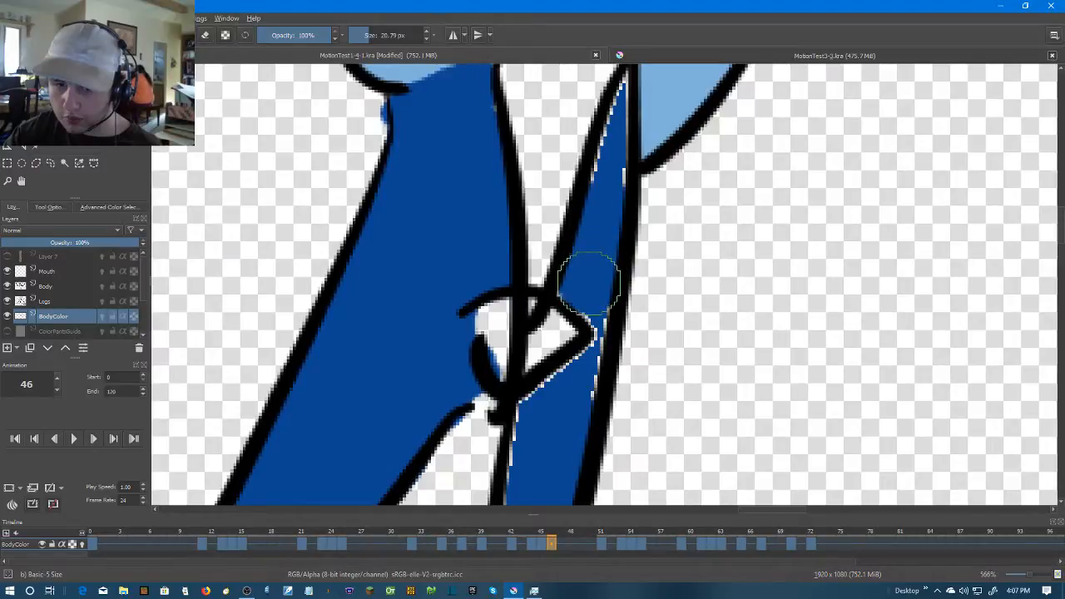
pyautogui.moveTo(572, 358); pyautogui.dragTo(614, 219)
pyautogui.moveTo(588, 288)
pyautogui.mouseDown()
pyautogui.moveTo(567, 329)
pyautogui.moveTo(574, 377)
pyautogui.mouseUp()
pyautogui.moveTo(619, 277); pyautogui.dragTo(561, 356)
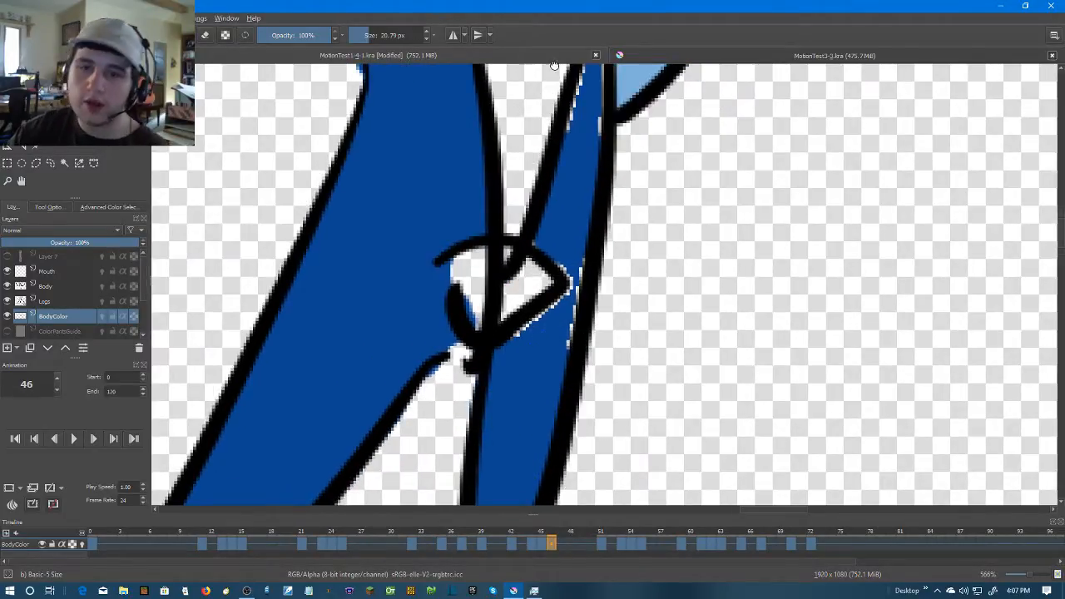
# Reduce the brush to 10.79 px and cover the remaining pale edges of frame 46's narrow strip near its upper tip and the knot
pyautogui.moveTo(562, 70); pyautogui.dragTo(548, 221)
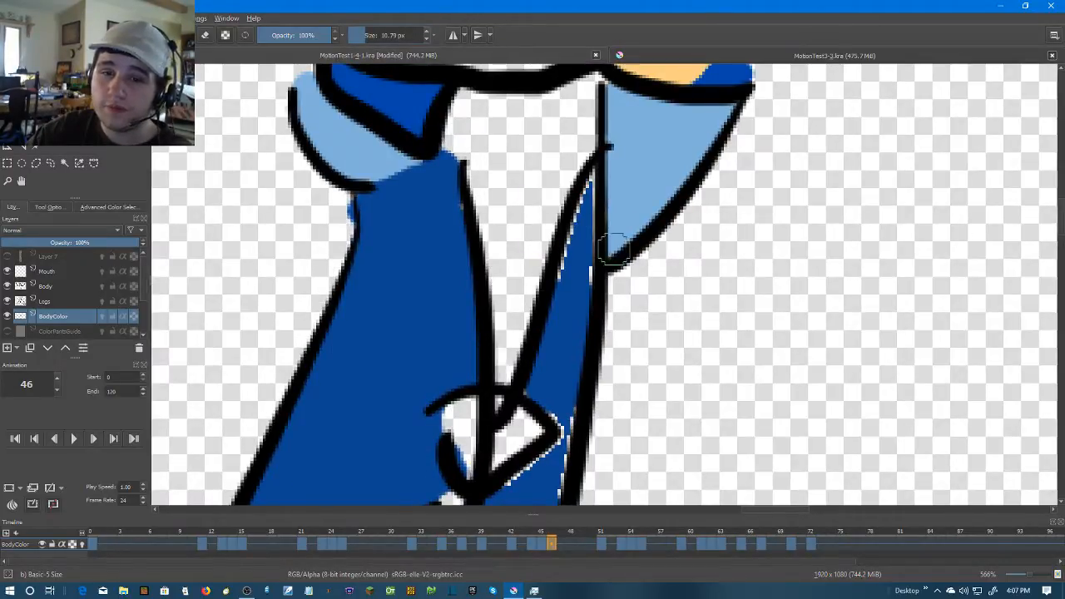
pyautogui.scroll(1, 613, 249)
pyautogui.moveTo(594, 280)
pyautogui.mouseDown()
pyautogui.moveTo(575, 342)
pyautogui.moveTo(582, 152)
pyautogui.moveTo(538, 327)
pyautogui.mouseUp()
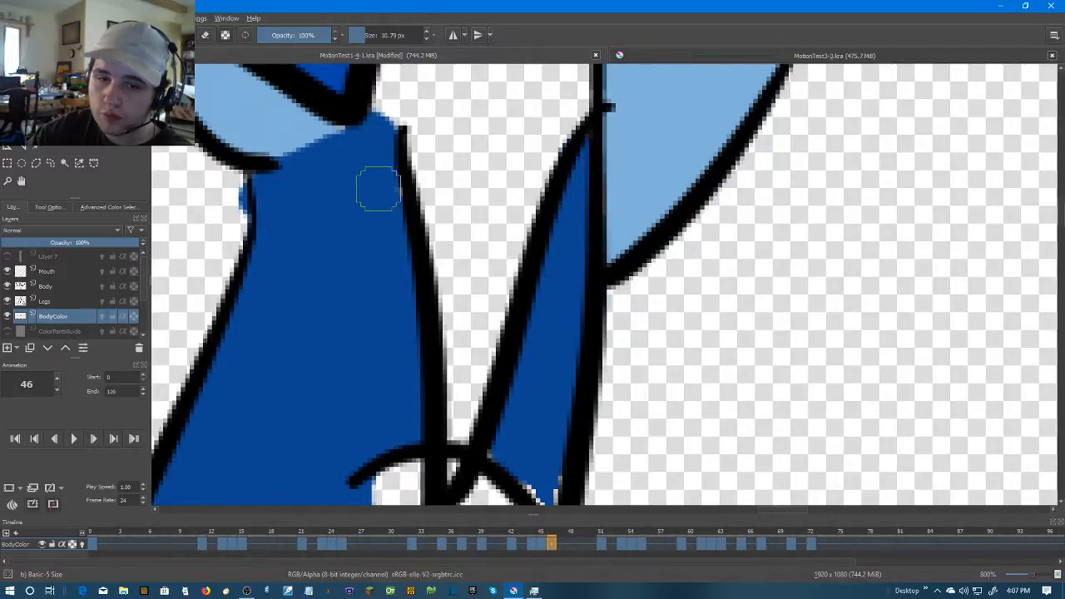
pyautogui.moveTo(516, 491); pyautogui.dragTo(585, 242)
pyautogui.moveTo(544, 336)
pyautogui.mouseDown()
pyautogui.moveTo(615, 264)
pyautogui.moveTo(584, 201)
pyautogui.mouseUp()
pyautogui.moveTo(630, 293); pyautogui.dragTo(587, 397)
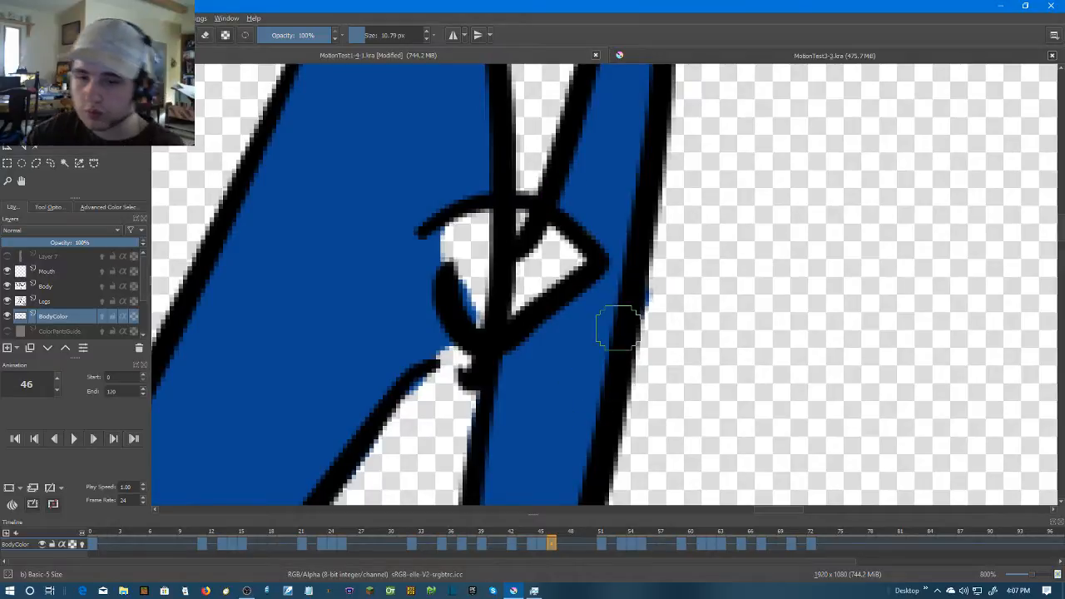
pyautogui.hotkey('ctrl', 'z')
pyautogui.moveTo(615, 311); pyautogui.dragTo(582, 391)
pyautogui.scroll(-5, 644, 358)
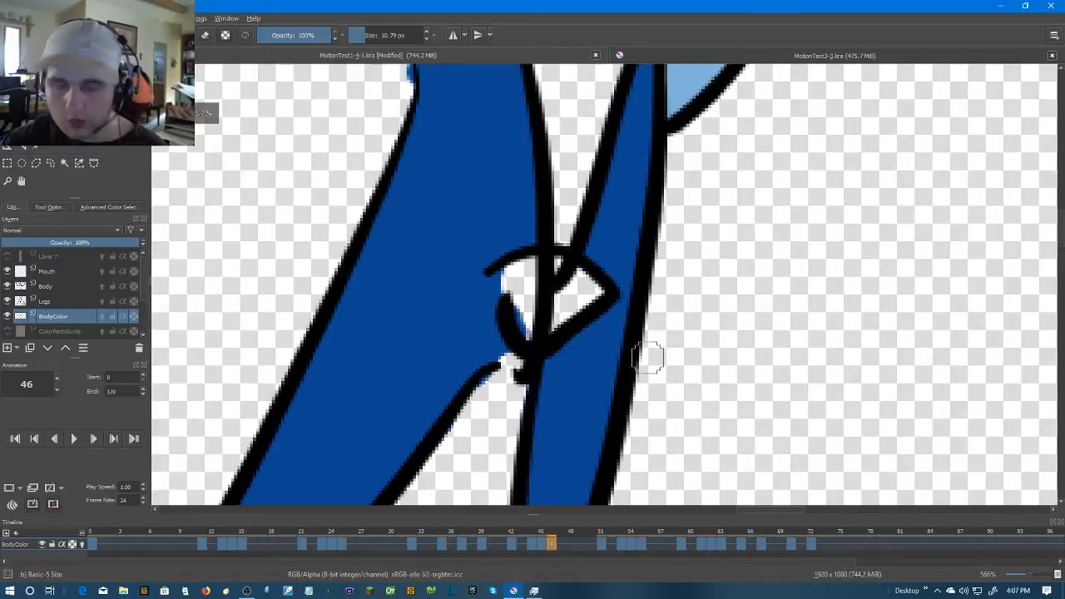
# Go to frame 51 and brush dark blue across the torso's open gaps below the large forearm and beside the knot
pyautogui.press('Right')
pyautogui.press('Right')
pyautogui.press('Right')
pyautogui.press('Right')
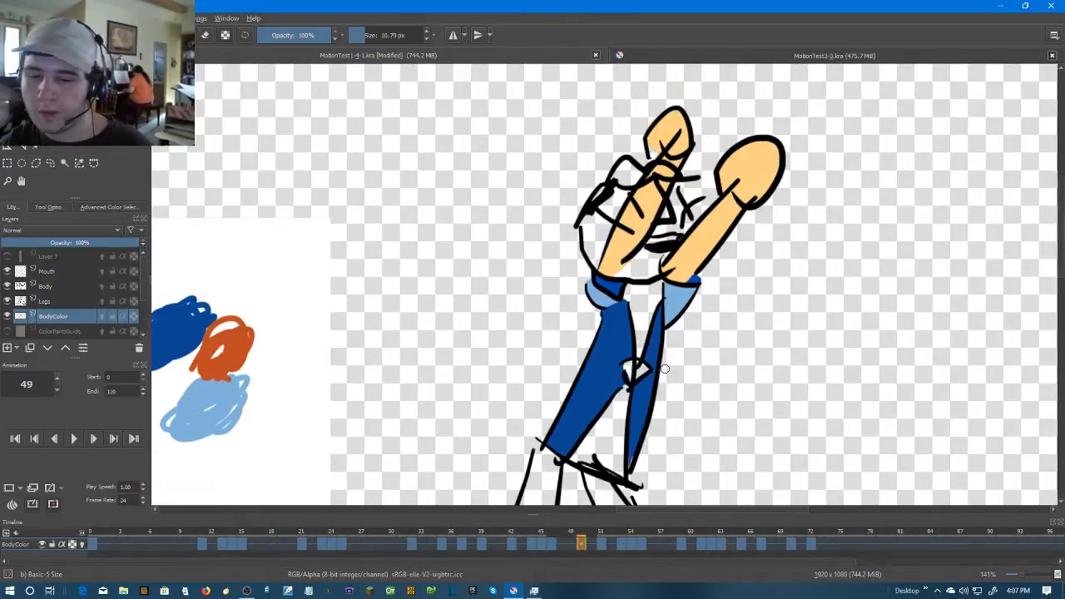
pyautogui.scroll(3, 649, 366)
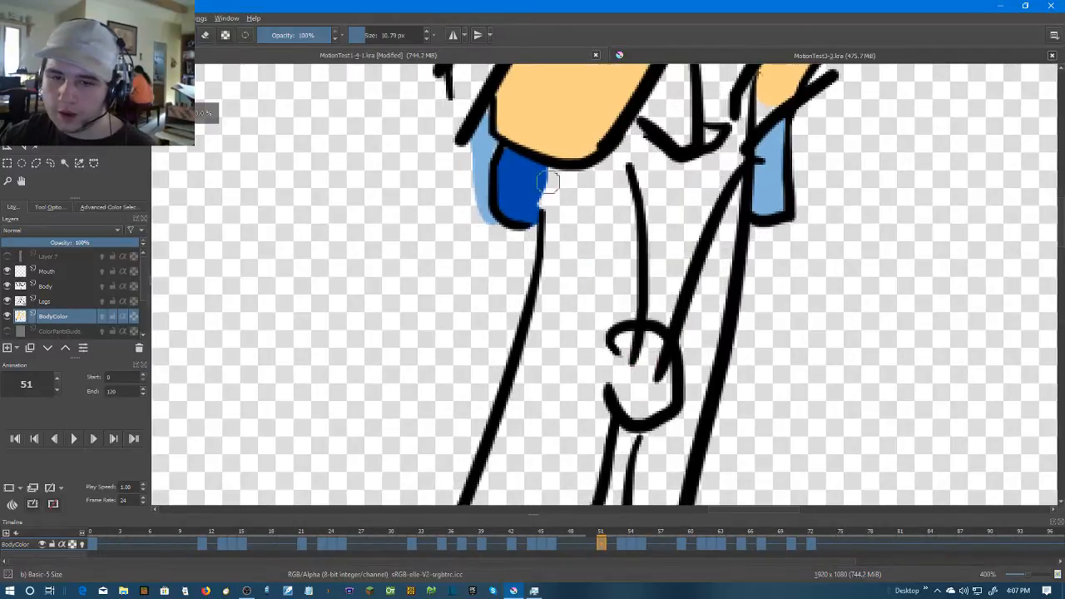
pyautogui.moveTo(552, 184)
pyautogui.mouseDown()
pyautogui.moveTo(628, 175)
pyautogui.moveTo(618, 158)
pyautogui.mouseUp()
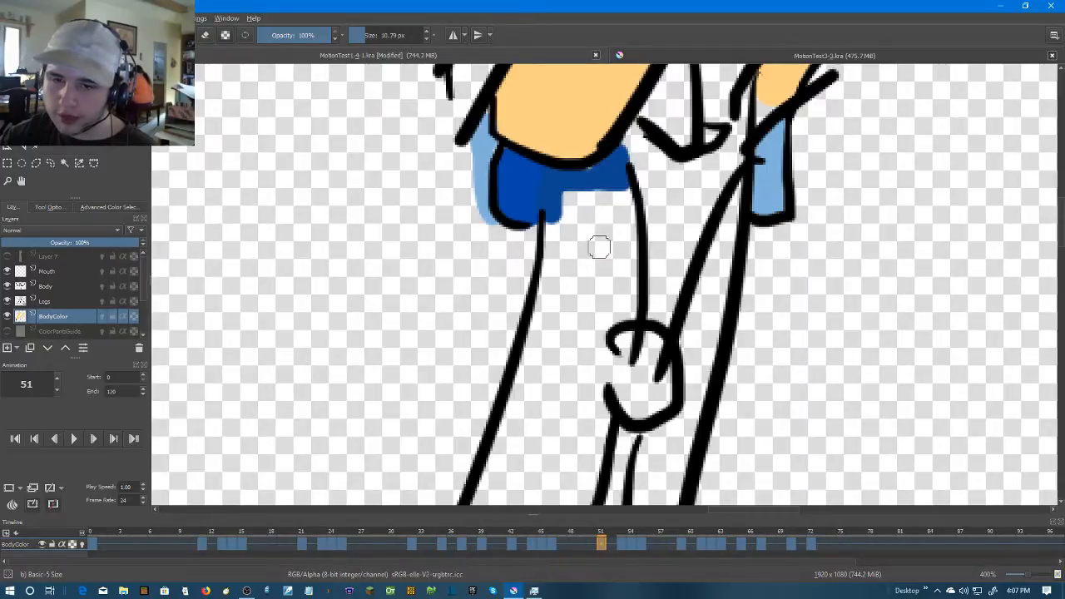
pyautogui.scroll(-5, 602, 237)
pyautogui.press('f')
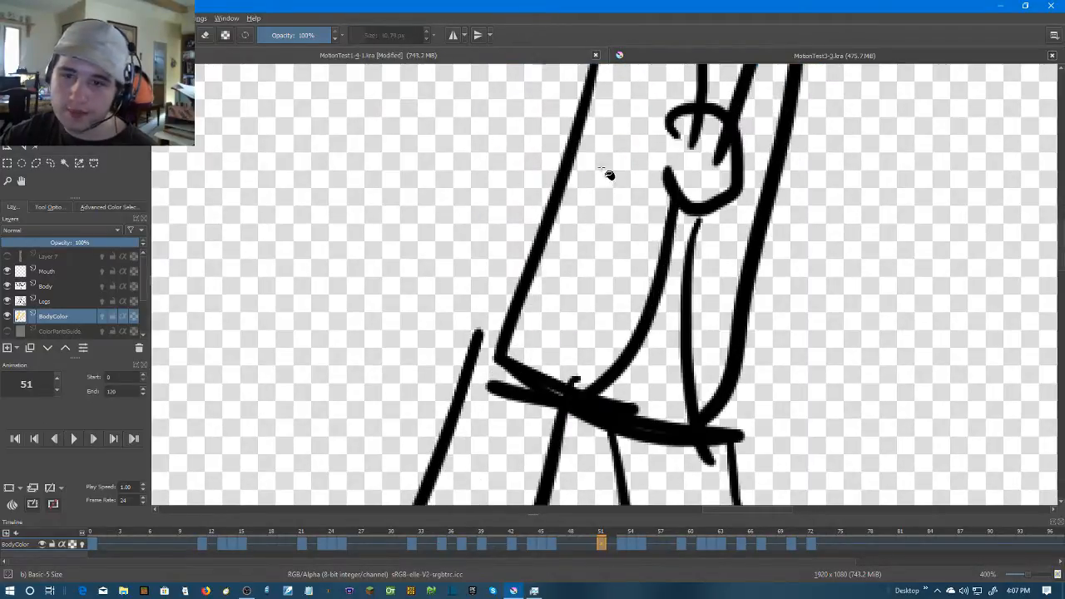
pyautogui.press('b')
pyautogui.moveTo(657, 116); pyautogui.dragTo(653, 181)
# Fill the large torso panel and the narrow strip on frame 51 with dark blue
pyautogui.press('f')
pyautogui.click(639, 212)
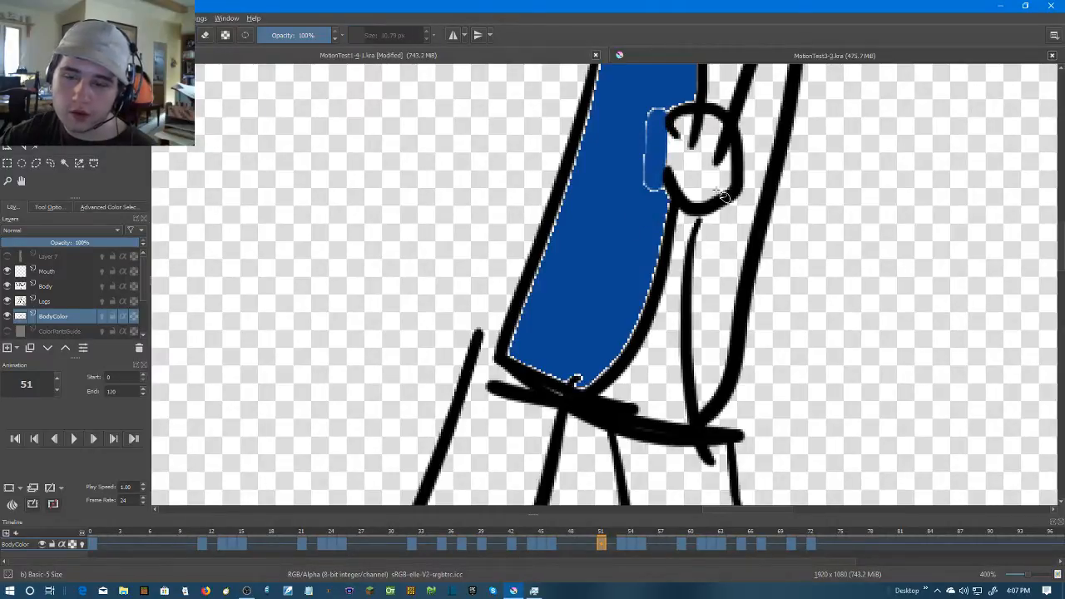
pyautogui.click(711, 327)
# Brush dark blue over the large panel's upper inner edge and the pale edges of the narrow strip on frame 51
pyautogui.scroll(4, 661, 381)
pyautogui.press('b')
pyautogui.moveTo(541, 180); pyautogui.dragTo(524, 224)
pyautogui.hotkey('ctrl', 'z')
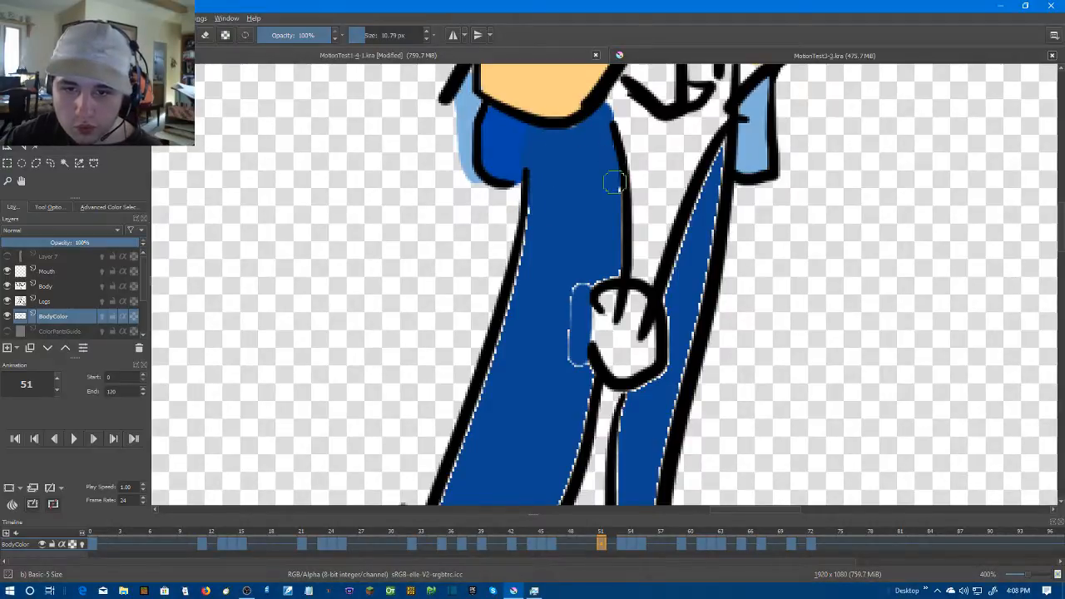
pyautogui.moveTo(616, 218); pyautogui.dragTo(661, 114)
pyautogui.moveTo(669, 299)
pyautogui.mouseDown()
pyautogui.moveTo(674, 470)
pyautogui.moveTo(689, 408)
pyautogui.mouseUp()
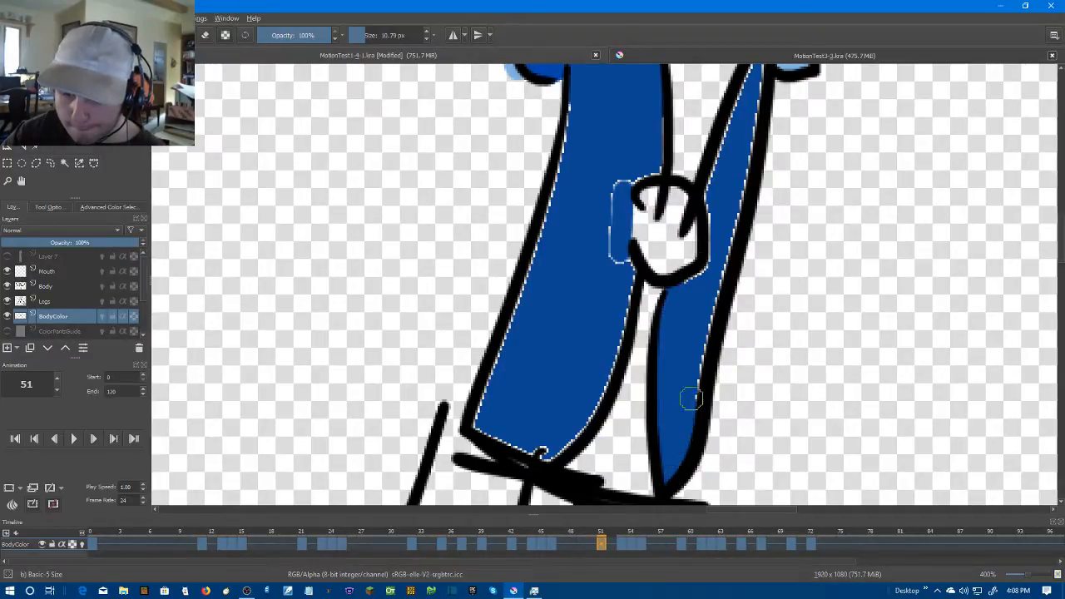
pyautogui.moveTo(701, 340); pyautogui.dragTo(656, 468)
pyautogui.moveTo(687, 350); pyautogui.dragTo(701, 239)
pyautogui.moveTo(717, 169); pyautogui.dragTo(709, 206)
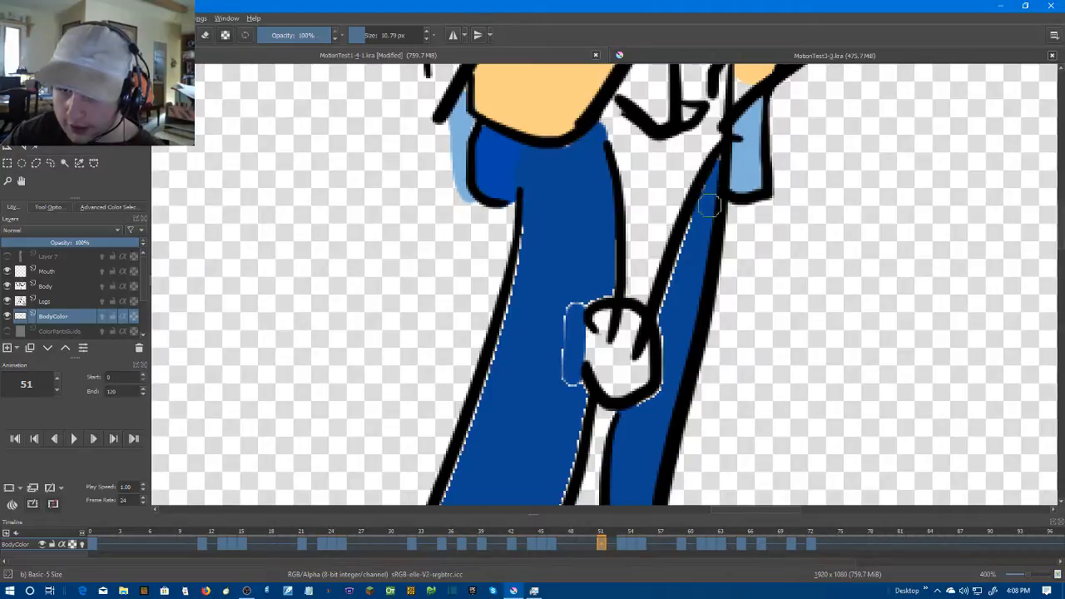
pyautogui.moveTo(717, 166)
pyautogui.mouseDown()
pyautogui.moveTo(665, 296)
pyautogui.moveTo(661, 370)
pyautogui.mouseUp()
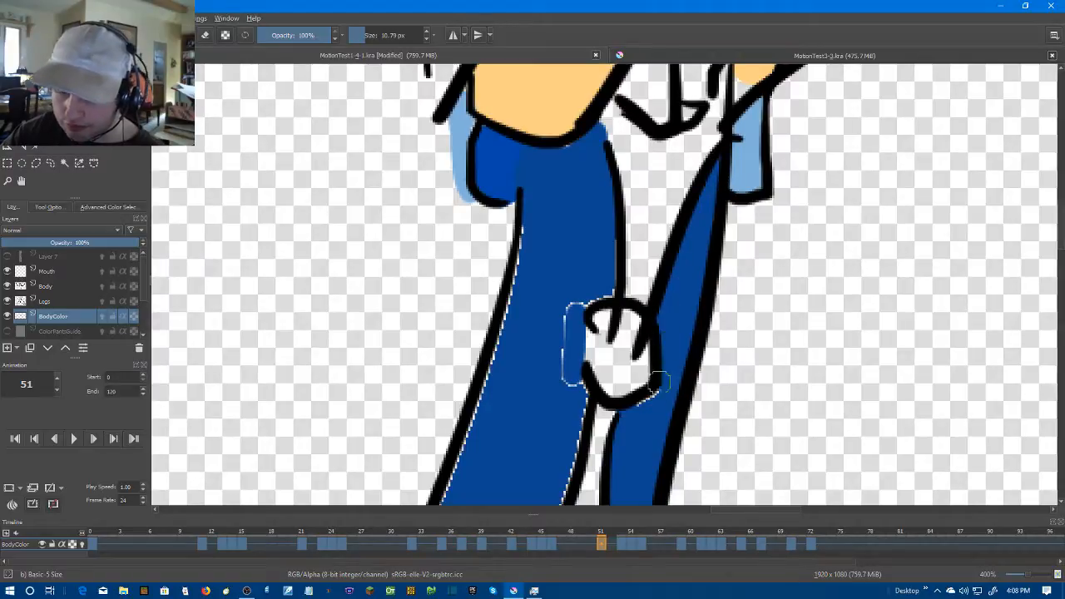
# Brush dark blue over the pale marks beside the knot and along the hem and outer edge of frame 51's large torso panel
pyautogui.moveTo(588, 407); pyautogui.dragTo(651, 366)
pyautogui.moveTo(634, 329); pyautogui.dragTo(638, 371)
pyautogui.moveTo(623, 316); pyautogui.dragTo(731, 183)
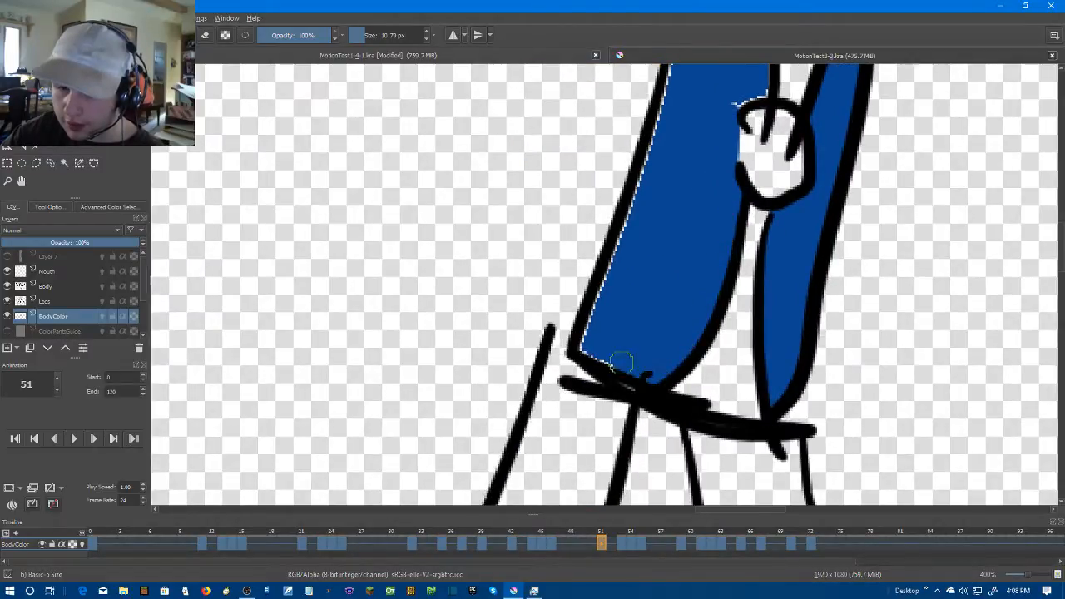
pyautogui.moveTo(579, 347)
pyautogui.mouseDown()
pyautogui.moveTo(596, 285)
pyautogui.moveTo(618, 269)
pyautogui.moveTo(589, 388)
pyautogui.moveTo(642, 208)
pyautogui.mouseUp()
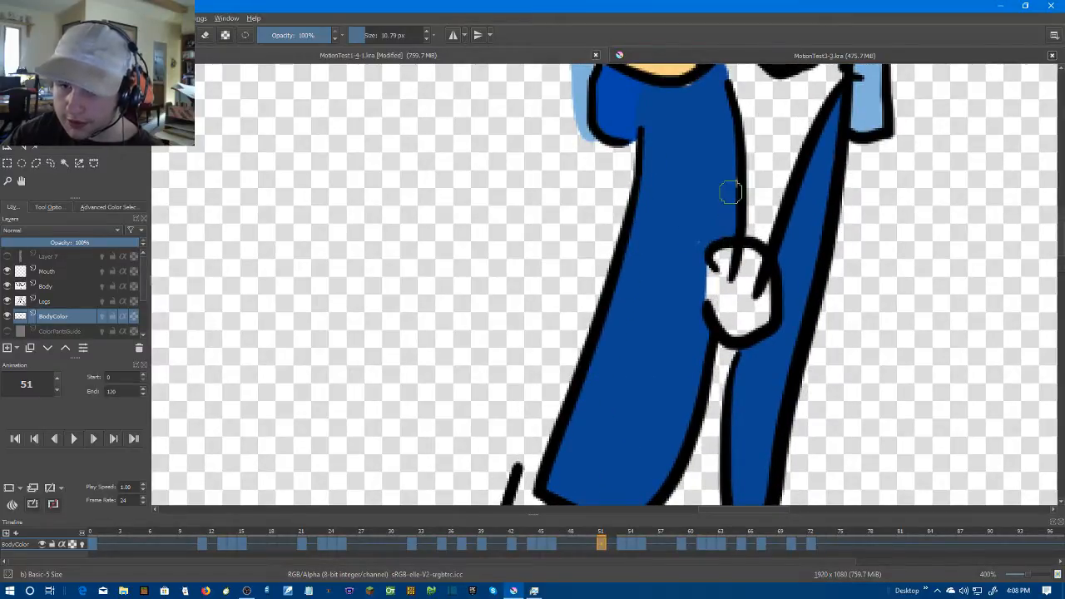
# Sample the brighter blue inside the sleeve on frame 51 and brush it over the seam where the sleeve meets the torso
pyautogui.scroll(-3, 689, 248)
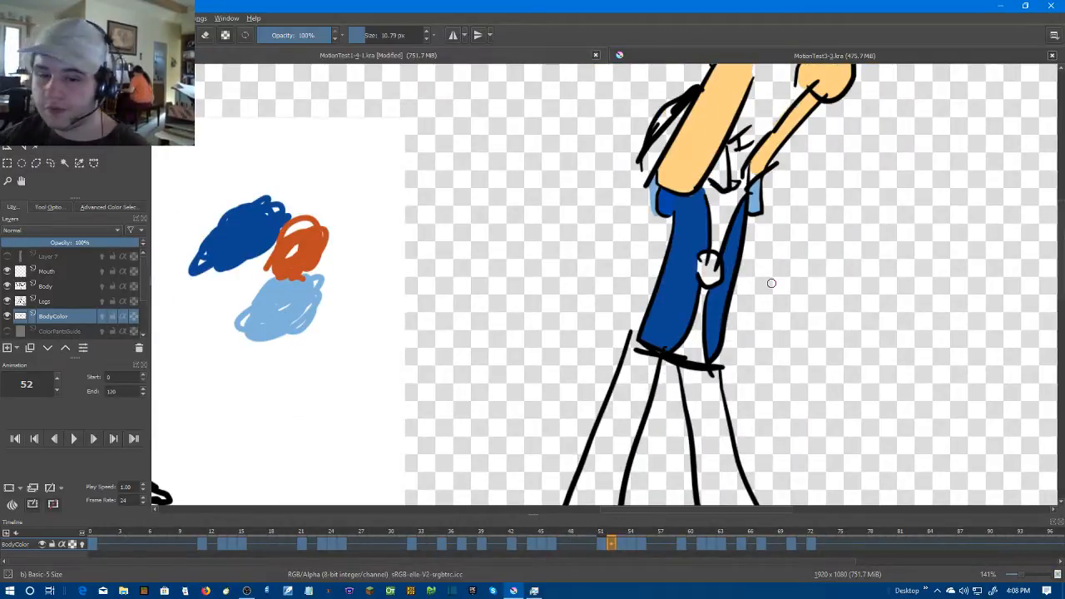
pyautogui.scroll(3, 771, 283)
pyautogui.scroll(1, 704, 238)
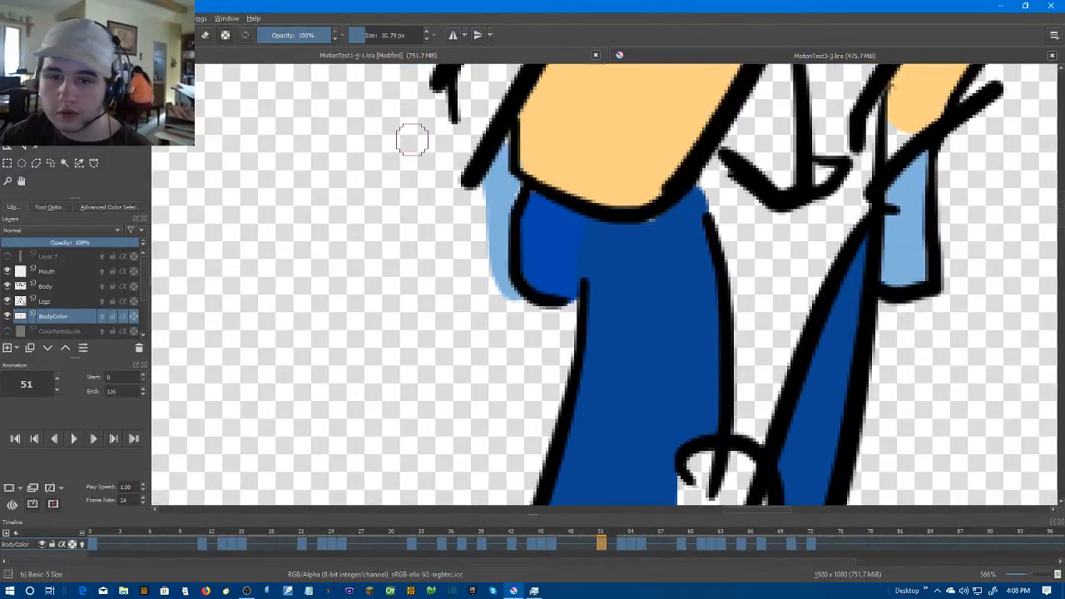
pyautogui.press('p')
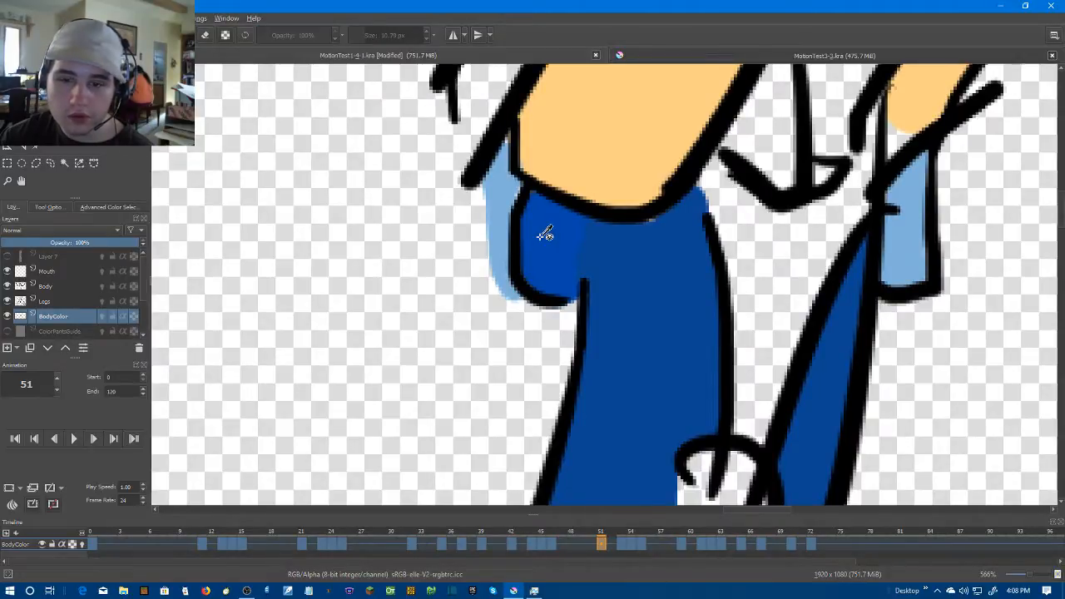
pyautogui.press('b')
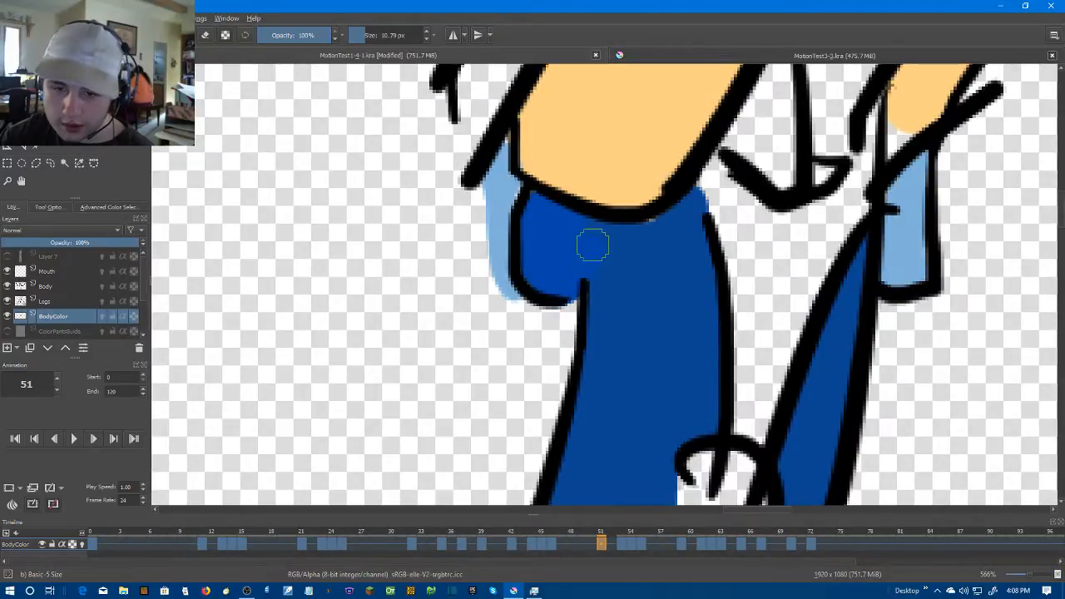
pyautogui.scroll(-5, 596, 230)
pyautogui.scroll(2, 782, 258)
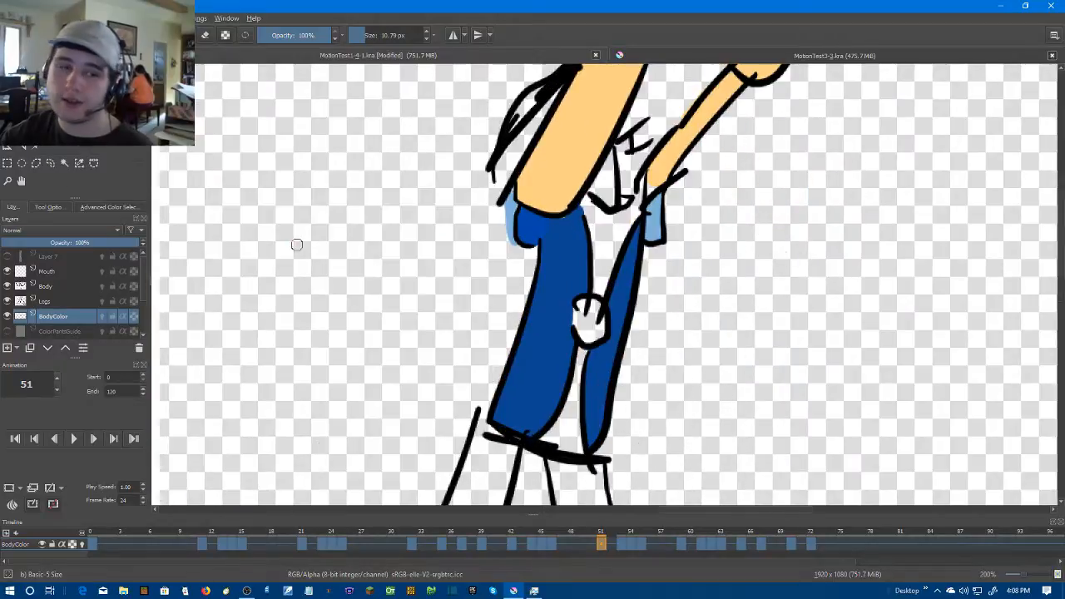
# Sample the torso's dark blue, close the large torso panel's upper gap on frame 53 with the brush and fill the panel
pyautogui.press('p')
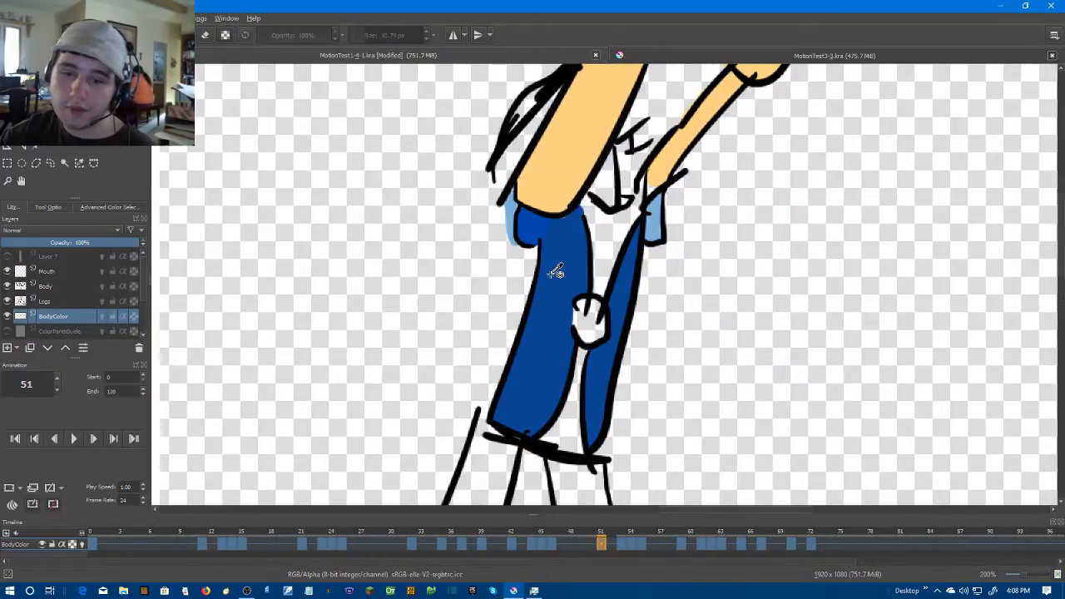
pyautogui.press('Right')
pyautogui.press('Right')
pyautogui.scroll(1, 513, 306)
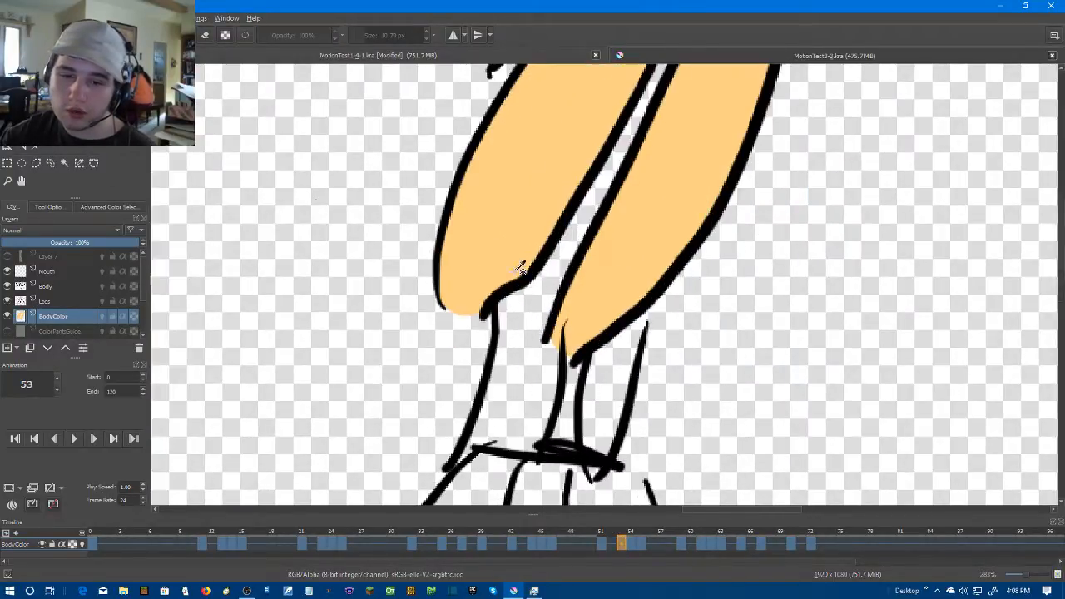
pyautogui.press('b')
pyautogui.moveTo(545, 283); pyautogui.dragTo(547, 306)
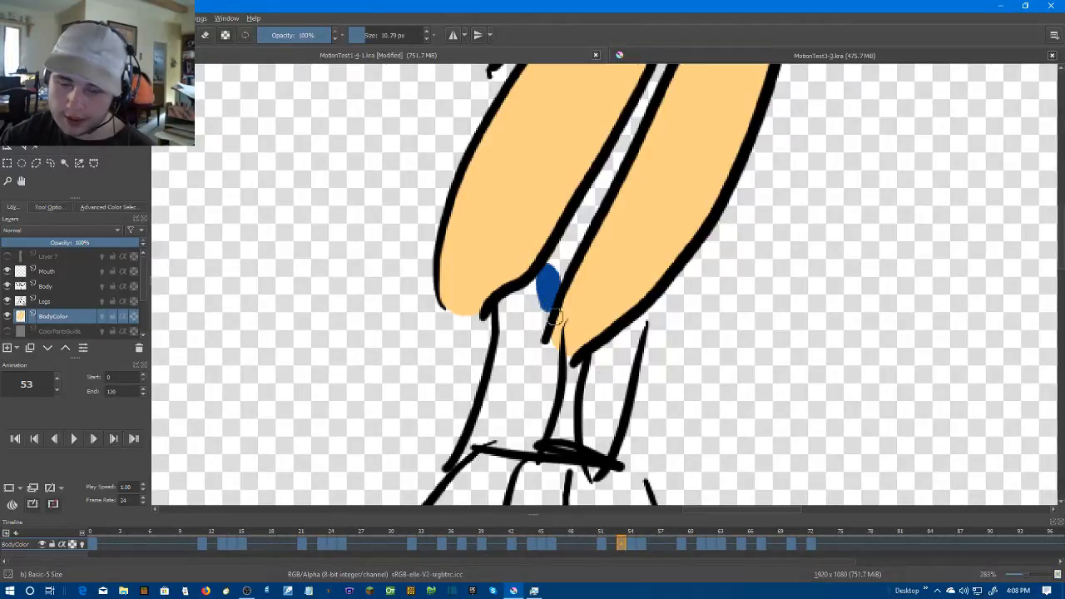
pyautogui.scroll(-1, 574, 311)
pyautogui.press('f')
pyautogui.click(542, 339)
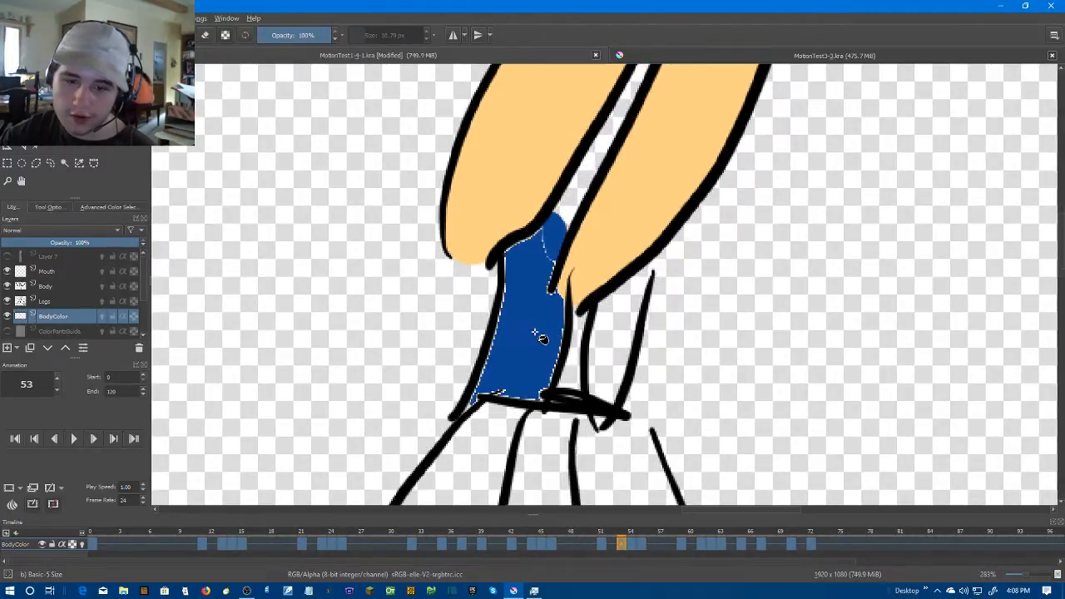
pyautogui.press('b')
pyautogui.click(616, 342)
pyautogui.hotkey('ctrl', 'z')
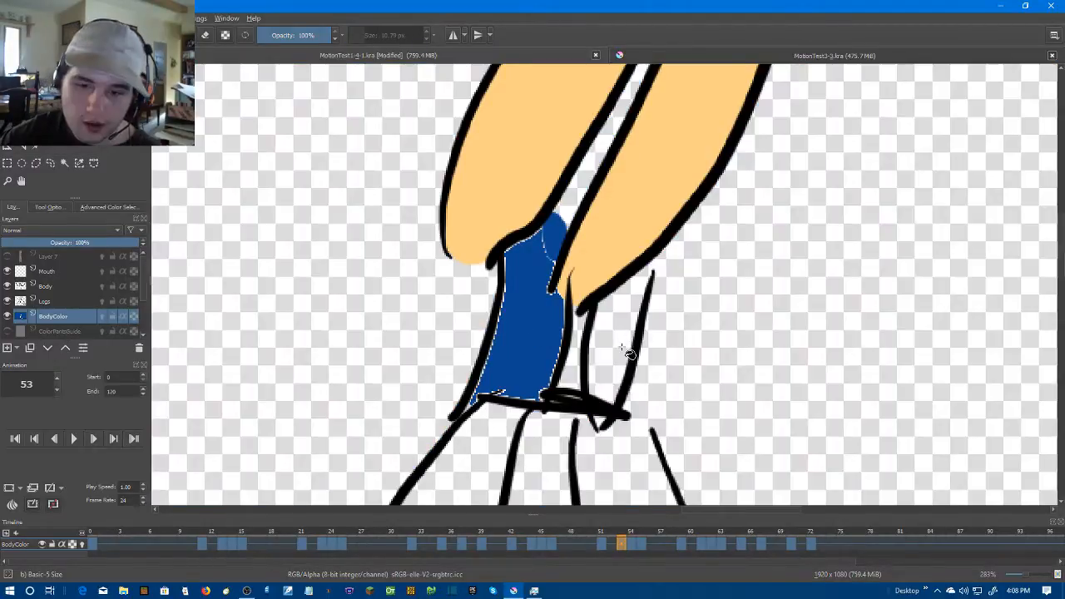
# Close the gap at the top of frame 53's narrow torso panel with dark blue and fill the panel
pyautogui.scroll(2, 640, 333)
pyautogui.moveTo(626, 198); pyautogui.dragTo(602, 257)
pyautogui.click(65, 130)
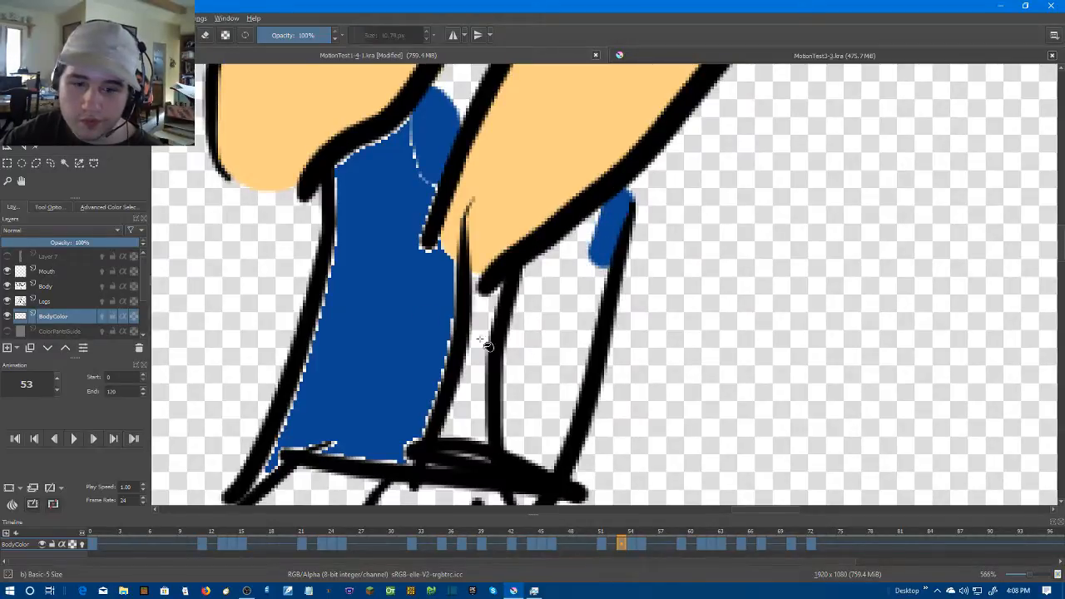
pyautogui.click(555, 332)
pyautogui.moveTo(515, 322); pyautogui.dragTo(603, 217)
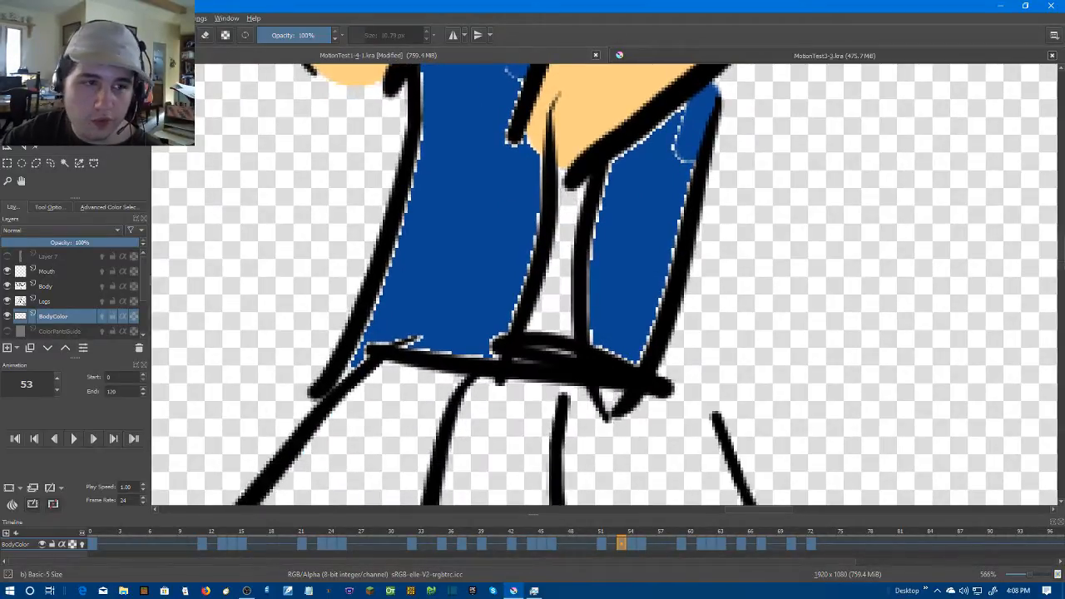
# Brush dark blue over the pale edges and seams of both torso panels on frame 53
pyautogui.press('b')
pyautogui.click(615, 392)
pyautogui.moveTo(615, 391); pyautogui.dragTo(610, 388)
pyautogui.moveTo(599, 333); pyautogui.dragTo(603, 182)
pyautogui.moveTo(642, 149)
pyautogui.mouseDown()
pyautogui.moveTo(626, 267)
pyautogui.moveTo(672, 230)
pyautogui.moveTo(646, 352)
pyautogui.moveTo(717, 232)
pyautogui.moveTo(677, 347)
pyautogui.moveTo(694, 337)
pyautogui.mouseUp()
pyautogui.moveTo(559, 300); pyautogui.dragTo(618, 332)
pyautogui.moveTo(583, 375)
pyautogui.mouseDown()
pyautogui.moveTo(478, 384)
pyautogui.moveTo(445, 405)
pyautogui.moveTo(521, 268)
pyautogui.moveTo(530, 358)
pyautogui.moveTo(543, 261)
pyautogui.moveTo(607, 199)
pyautogui.moveTo(620, 243)
pyautogui.moveTo(612, 308)
pyautogui.moveTo(646, 357)
pyautogui.moveTo(561, 374)
pyautogui.mouseUp()
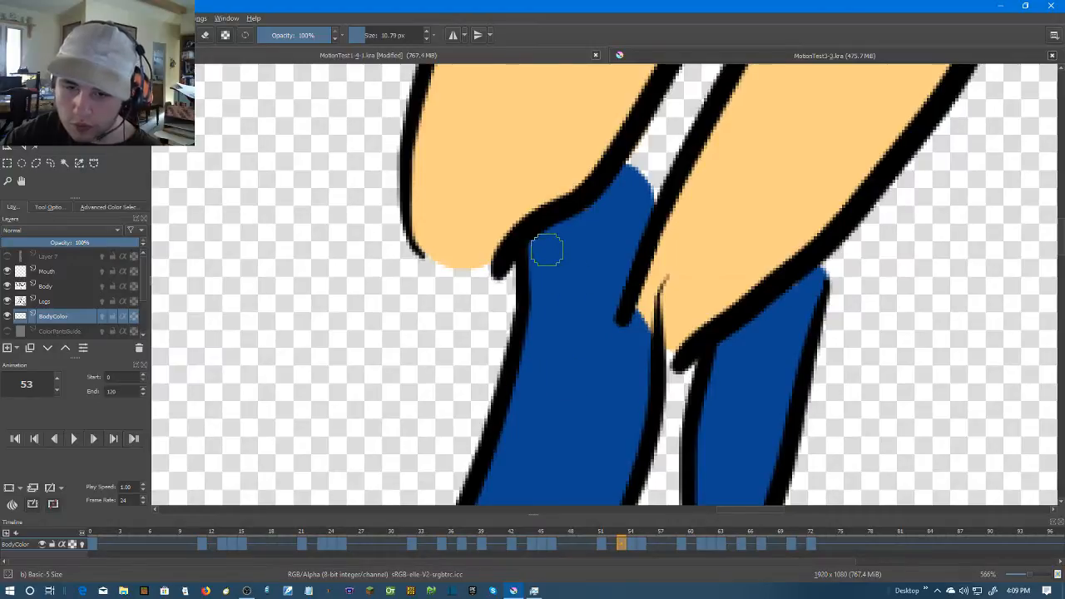
# Paint the narrow torso panel below the arm on frame 54 completely dark blue with the brush
pyautogui.scroll(-5, 596, 278)
pyautogui.scroll(-3, 775, 319)
pyautogui.scroll(2, 772, 316)
pyautogui.press('Right')
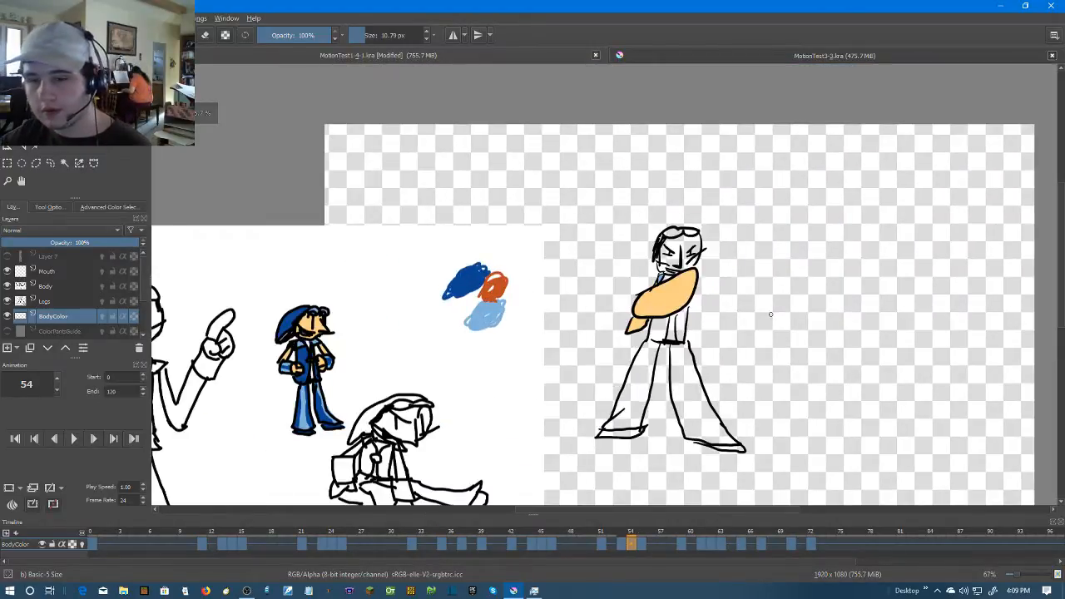
pyautogui.press('Left')
pyautogui.press('Right')
pyautogui.scroll(4, 654, 272)
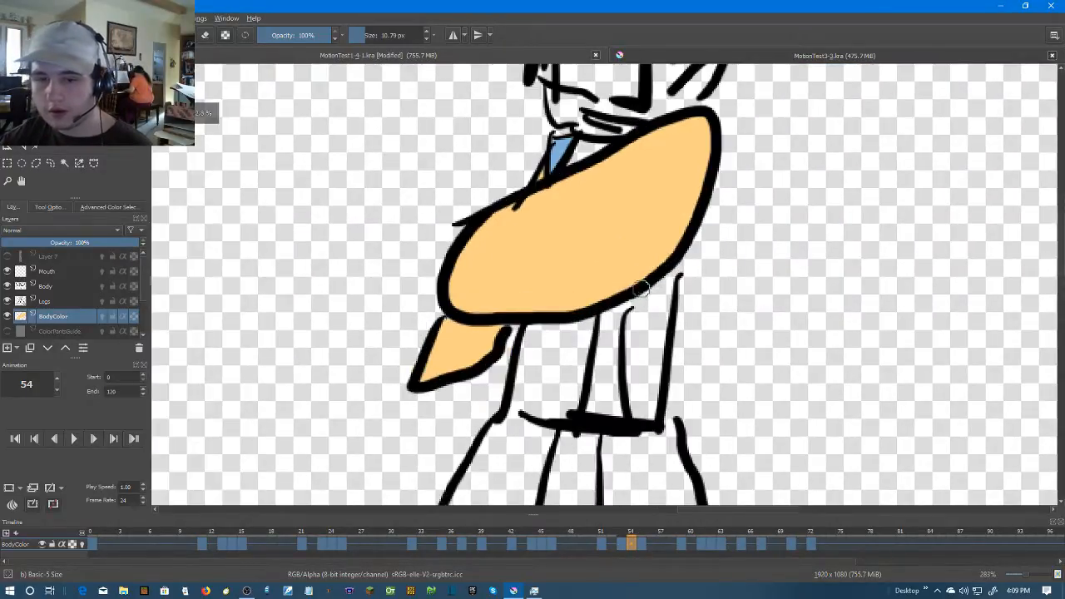
pyautogui.moveTo(634, 301); pyautogui.dragTo(632, 337)
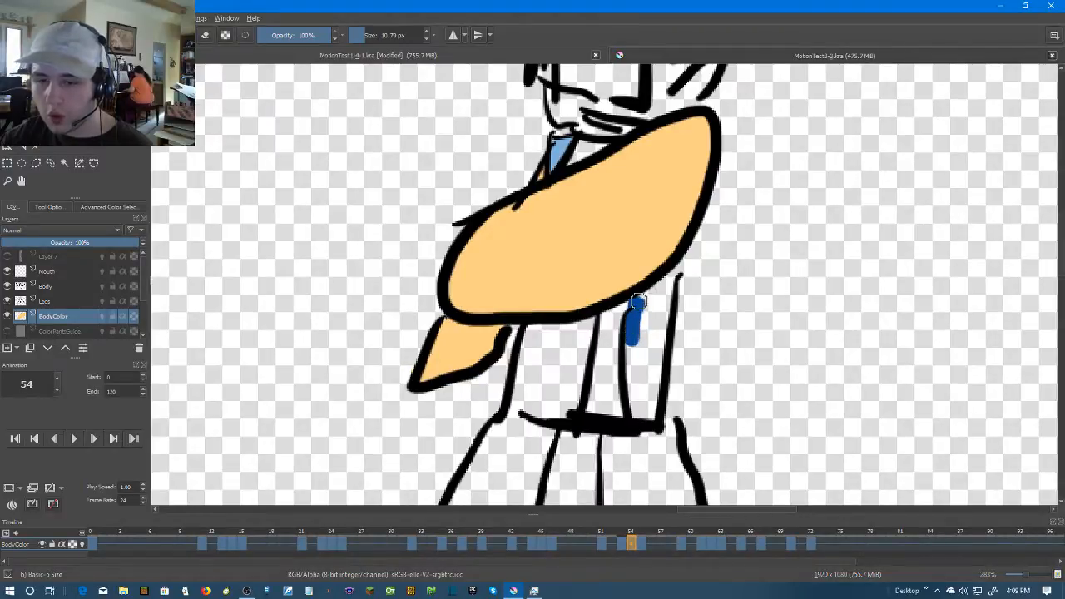
pyautogui.moveTo(668, 295)
pyautogui.mouseDown()
pyautogui.moveTo(649, 409)
pyautogui.moveTo(641, 323)
pyautogui.mouseUp()
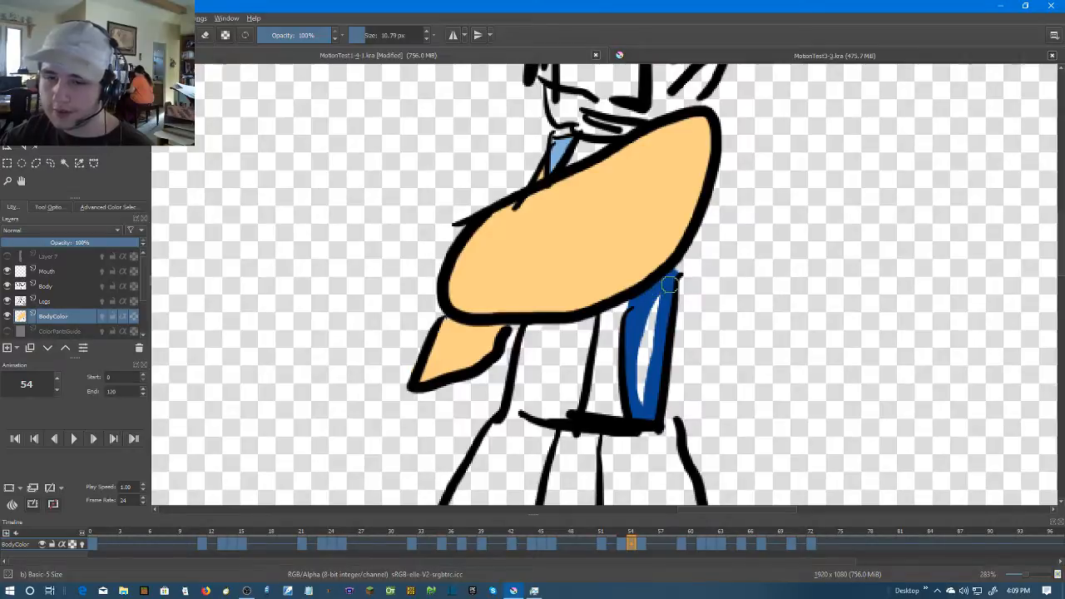
pyautogui.scroll(1, 698, 331)
pyautogui.moveTo(638, 288)
pyautogui.mouseDown()
pyautogui.moveTo(620, 420)
pyautogui.moveTo(615, 372)
pyautogui.moveTo(738, 287)
pyautogui.mouseUp()
# Close the gap at the lower outer corner of frame 54's wider torso panel and fill the panel with dark blue
pyautogui.moveTo(571, 352); pyautogui.dragTo(578, 350)
pyautogui.press('f')
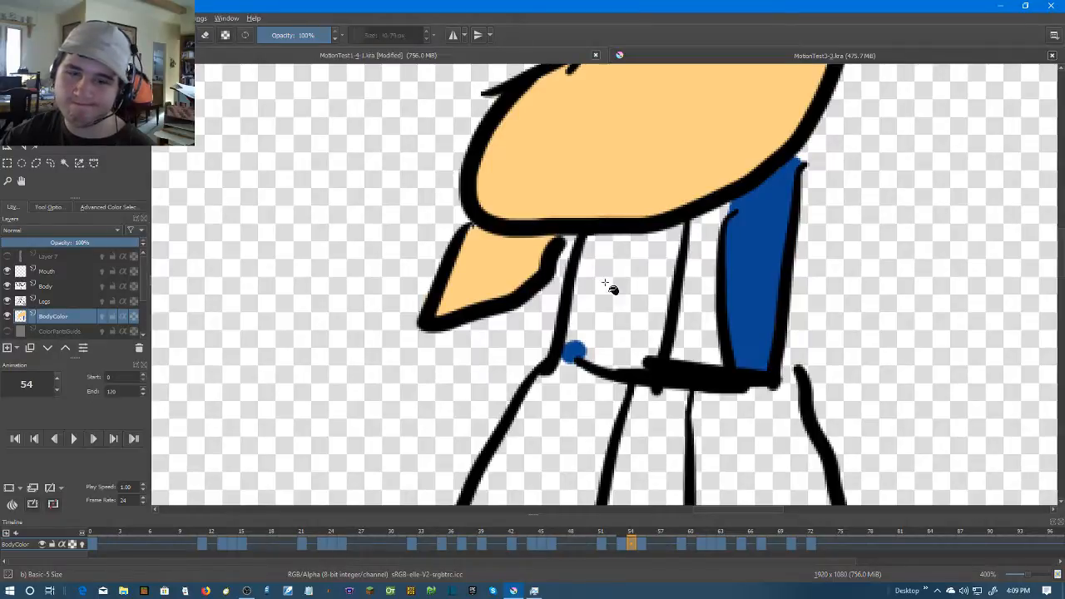
pyautogui.click(622, 281)
pyautogui.press('b')
# Brush dark blue over the pale edges under the arm and along the sides of frame 54's wider torso panel
pyautogui.scroll(3, 449, 238)
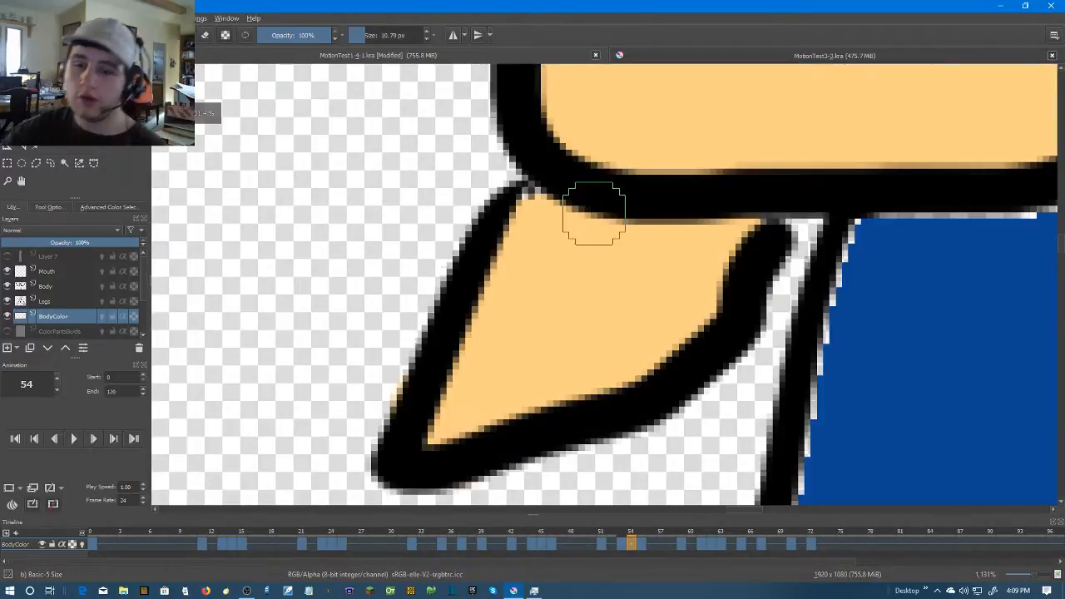
pyautogui.scroll(-3, 892, 275)
pyautogui.scroll(1, 893, 288)
pyautogui.moveTo(926, 260); pyautogui.dragTo(752, 283)
pyautogui.moveTo(706, 253)
pyautogui.mouseDown()
pyautogui.moveTo(682, 397)
pyautogui.moveTo(765, 426)
pyautogui.moveTo(785, 388)
pyautogui.moveTo(793, 402)
pyautogui.moveTo(826, 244)
pyautogui.mouseUp()
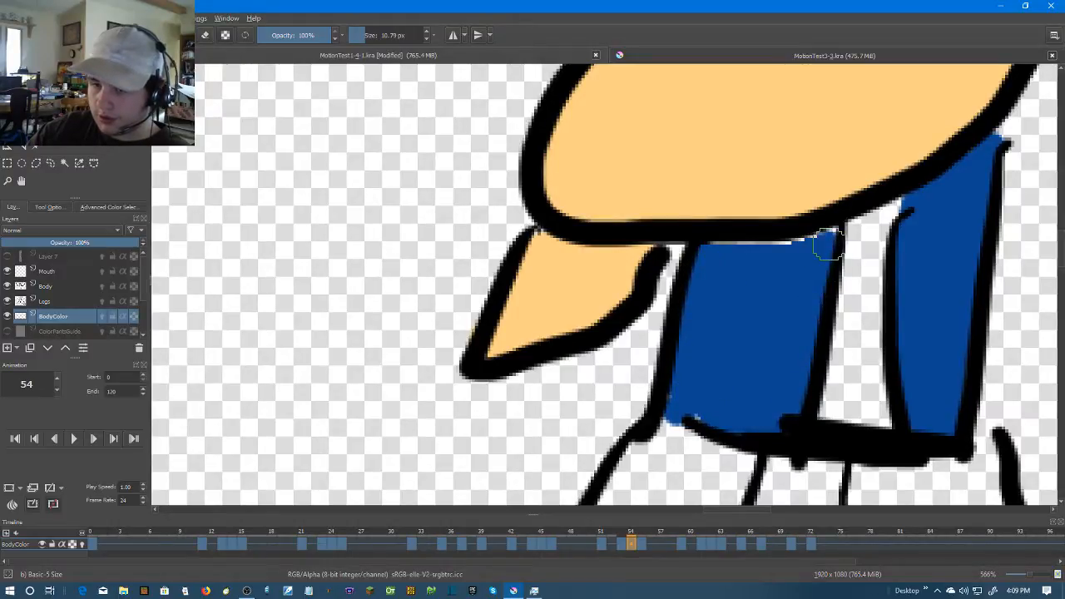
pyautogui.moveTo(704, 253); pyautogui.dragTo(799, 250)
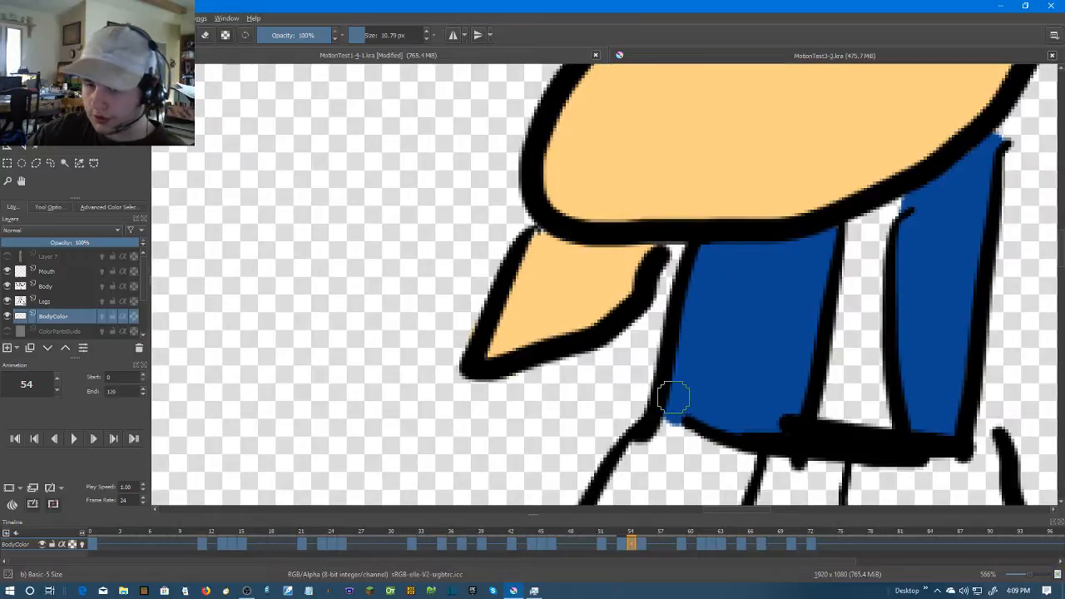
# On frame 55, close the gap above the belt in the wider lower torso panel and fill the panel with dark blue
pyautogui.press('1')
pyautogui.scroll(3, 766, 382)
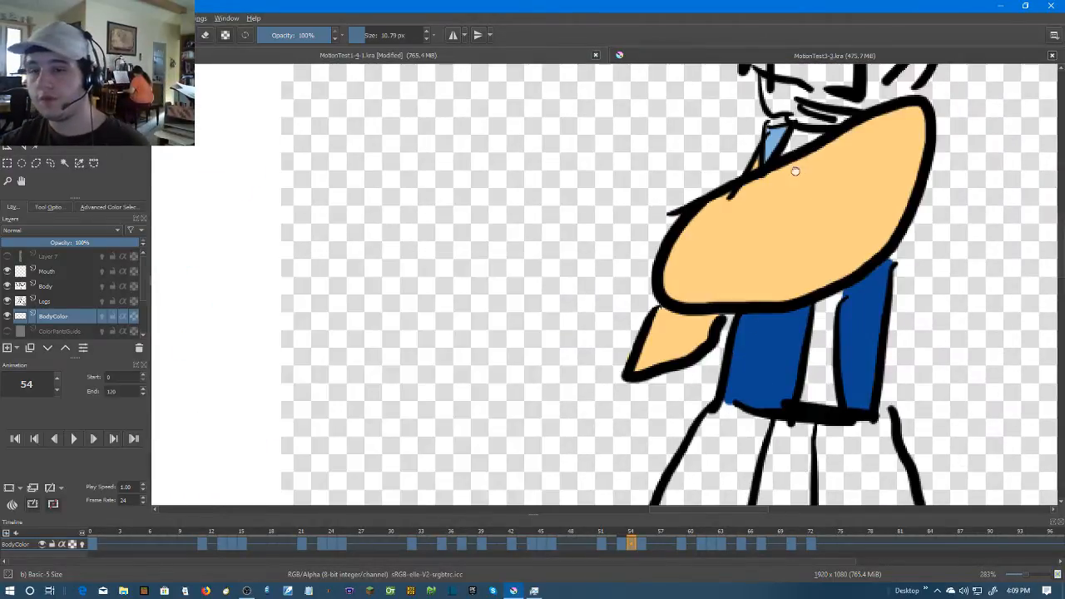
pyautogui.moveTo(796, 164); pyautogui.dragTo(741, 256)
pyautogui.scroll(2, 741, 250)
pyautogui.moveTo(757, 215)
pyautogui.mouseDown()
pyautogui.moveTo(750, 230)
pyautogui.moveTo(778, 218)
pyautogui.moveTo(752, 214)
pyautogui.mouseUp()
pyautogui.press('1')
pyautogui.scroll(3, 856, 255)
pyautogui.press('Right')
pyautogui.scroll(4, 644, 142)
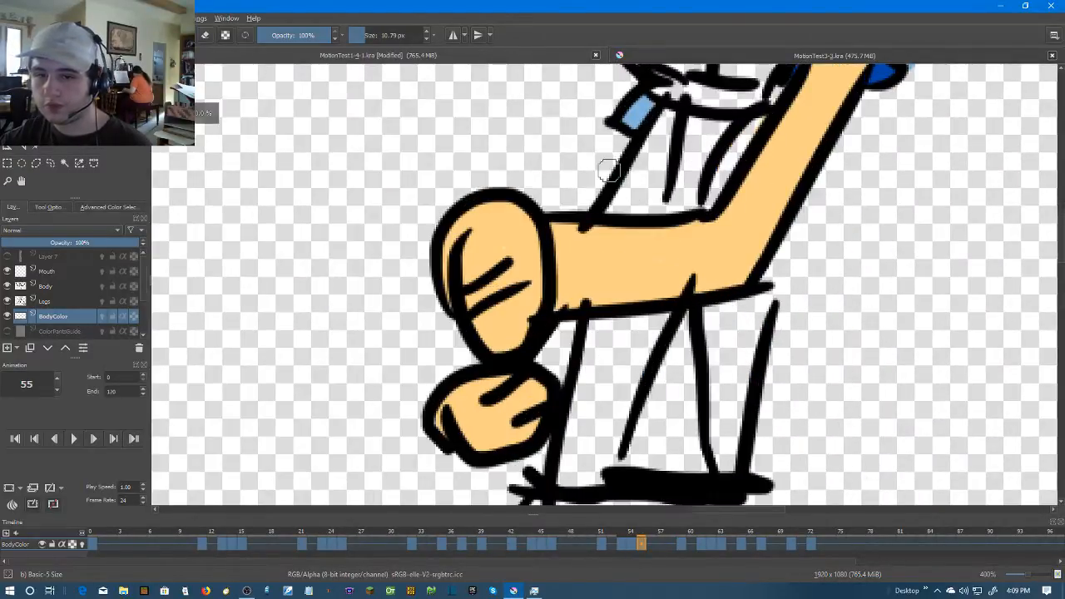
pyautogui.moveTo(601, 269)
pyautogui.mouseDown()
pyautogui.moveTo(684, 133)
pyautogui.moveTo(637, 196)
pyautogui.moveTo(651, 205)
pyautogui.moveTo(674, 176)
pyautogui.moveTo(660, 266)
pyautogui.moveTo(612, 267)
pyautogui.moveTo(650, 230)
pyautogui.mouseUp()
pyautogui.moveTo(648, 305); pyautogui.dragTo(682, 91)
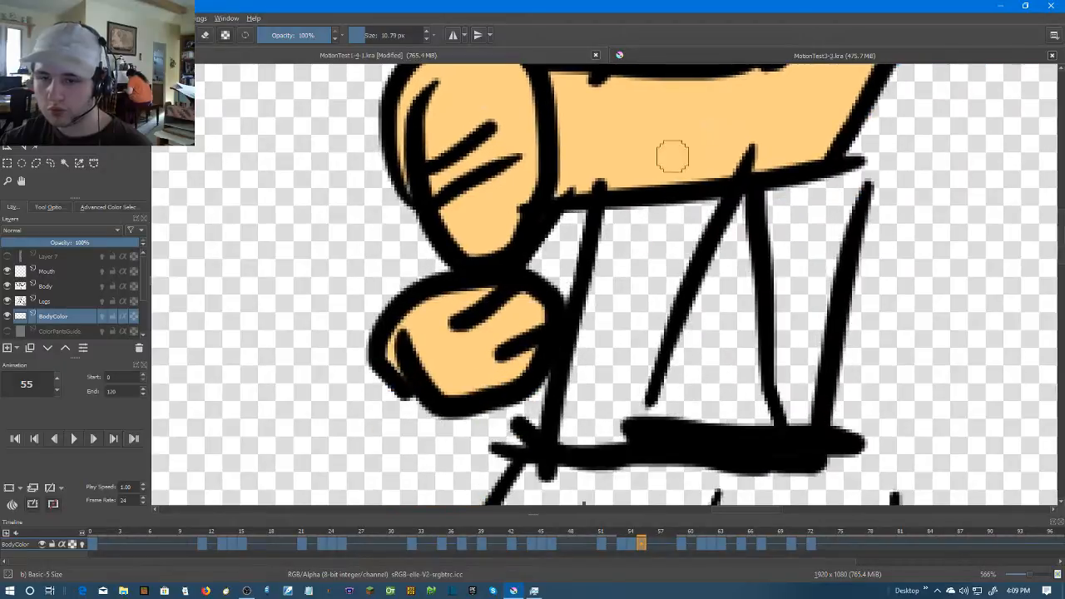
pyautogui.moveTo(630, 394); pyautogui.dragTo(626, 430)
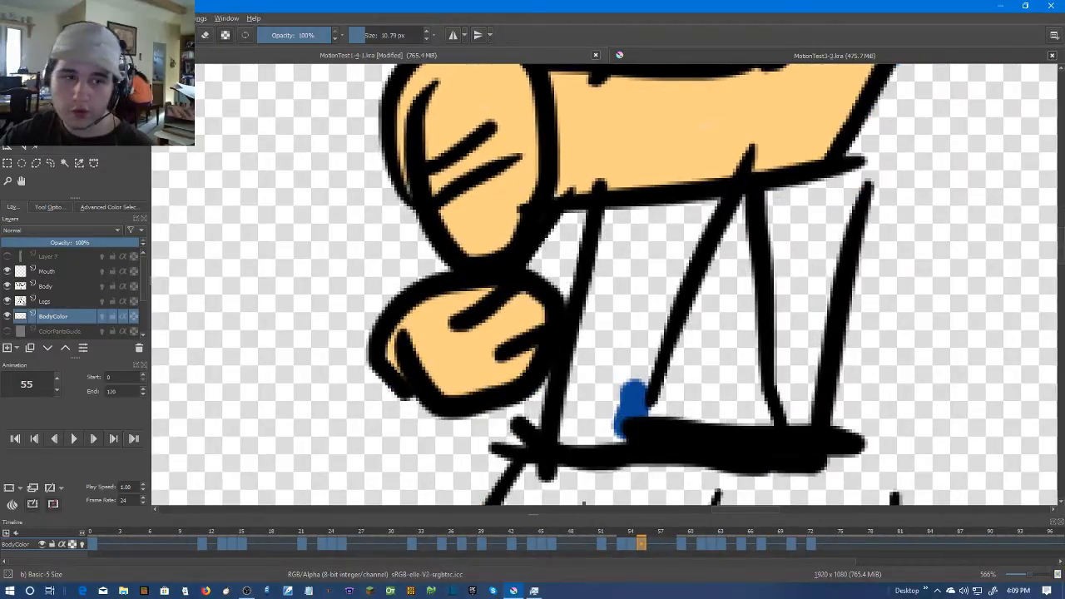
pyautogui.press('f')
pyautogui.click(650, 263)
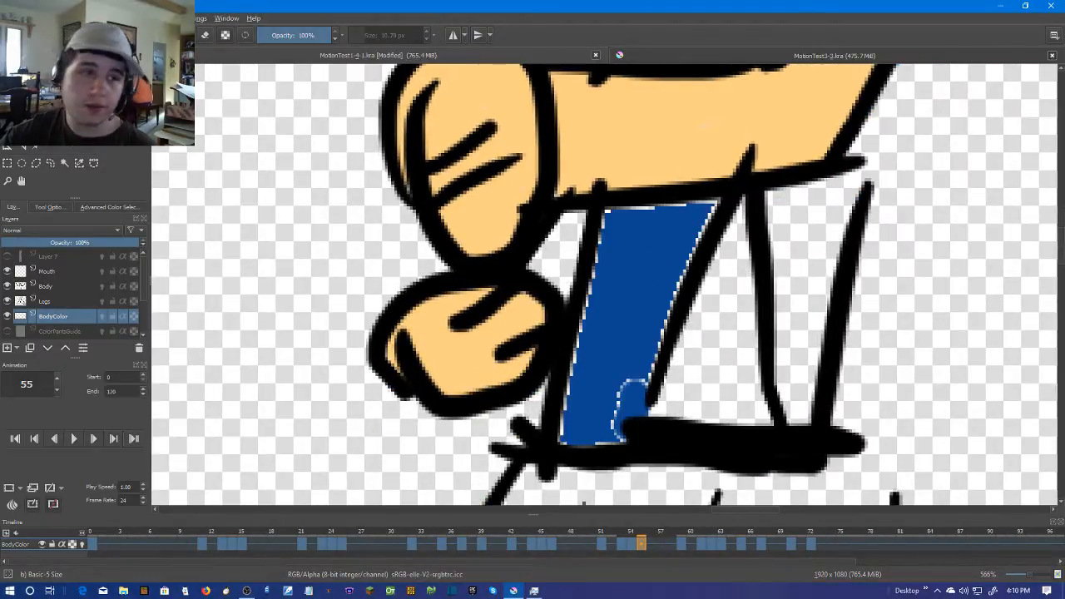
# Fill frame 55's narrow lower torso panel with dark blue and brush over the pale edges of the lower panels
pyautogui.moveTo(628, 431)
pyautogui.mouseDown()
pyautogui.moveTo(571, 413)
pyautogui.moveTo(610, 238)
pyautogui.moveTo(644, 208)
pyautogui.moveTo(713, 208)
pyautogui.moveTo(669, 277)
pyautogui.moveTo(618, 422)
pyautogui.mouseUp()
pyautogui.moveTo(791, 263)
pyautogui.mouseDown()
pyautogui.moveTo(670, 375)
pyautogui.moveTo(639, 385)
pyautogui.mouseUp()
pyautogui.moveTo(705, 305)
pyautogui.mouseDown()
pyautogui.moveTo(700, 331)
pyautogui.moveTo(697, 300)
pyautogui.mouseUp()
pyautogui.click(63, 165)
pyautogui.click(654, 362)
pyautogui.press('b')
pyautogui.moveTo(682, 311)
pyautogui.mouseDown()
pyautogui.moveTo(622, 328)
pyautogui.moveTo(625, 428)
pyautogui.moveTo(623, 291)
pyautogui.moveTo(638, 427)
pyautogui.moveTo(657, 398)
pyautogui.moveTo(687, 221)
pyautogui.mouseUp()
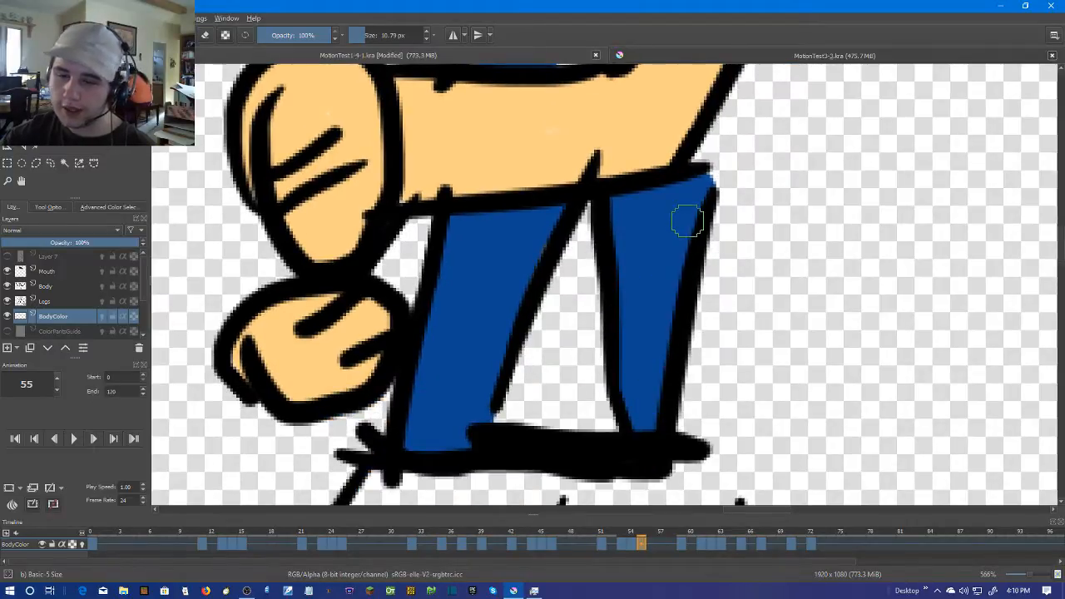
# Colour the torso panels above the arm on frame 55 dark blue, filling them and brushing over the pale edges
pyautogui.scroll(-1, 687, 222)
pyautogui.moveTo(684, 266); pyautogui.dragTo(673, 457)
pyautogui.scroll(2, 662, 287)
pyautogui.press('f')
pyautogui.click(668, 158)
pyautogui.press('b')
pyautogui.moveTo(695, 91)
pyautogui.mouseDown()
pyautogui.moveTo(675, 207)
pyautogui.moveTo(693, 213)
pyautogui.moveTo(637, 275)
pyautogui.moveTo(606, 361)
pyautogui.mouseUp()
pyautogui.scroll(-5, 840, 314)
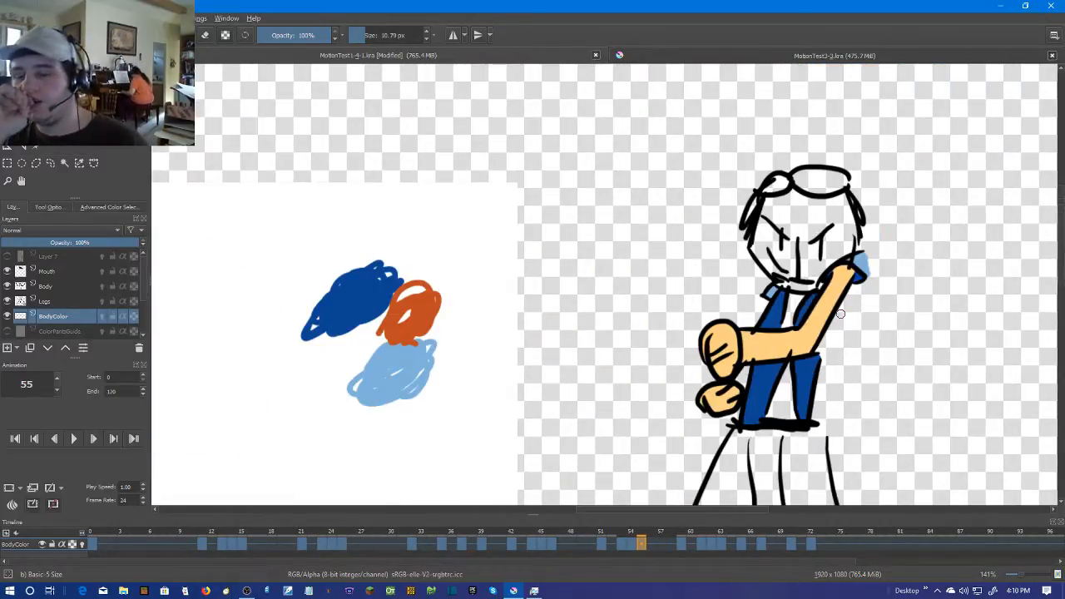
# On frame 59, sample the skin colour and brush it over the far arm's unpainted forearm and upper arm
pyautogui.press('.')
pyautogui.press('.')
pyautogui.press('.')
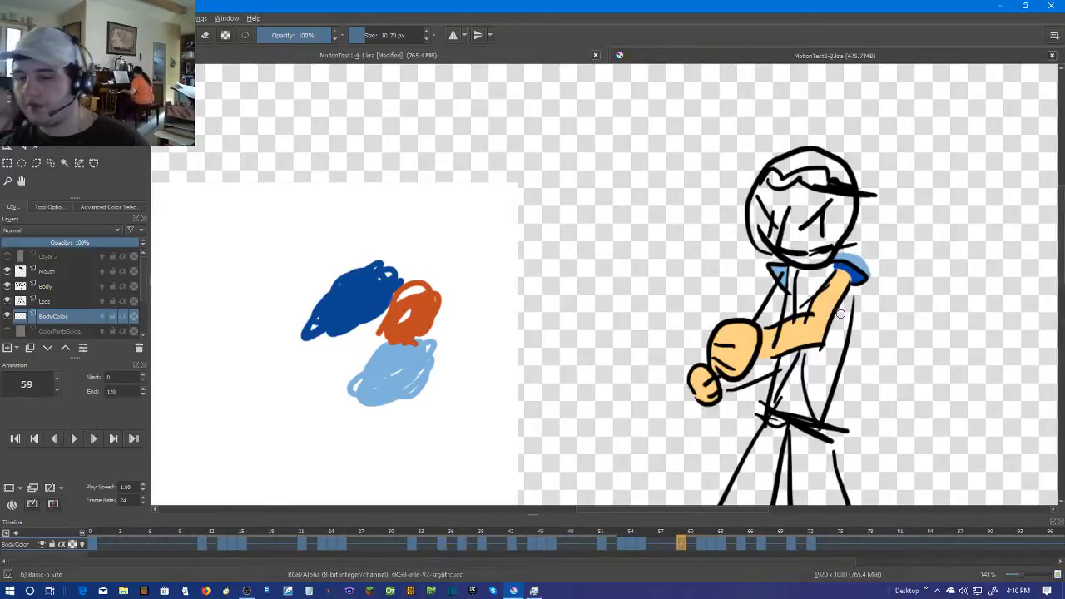
pyautogui.press('.')
pyautogui.scroll(5, 840, 314)
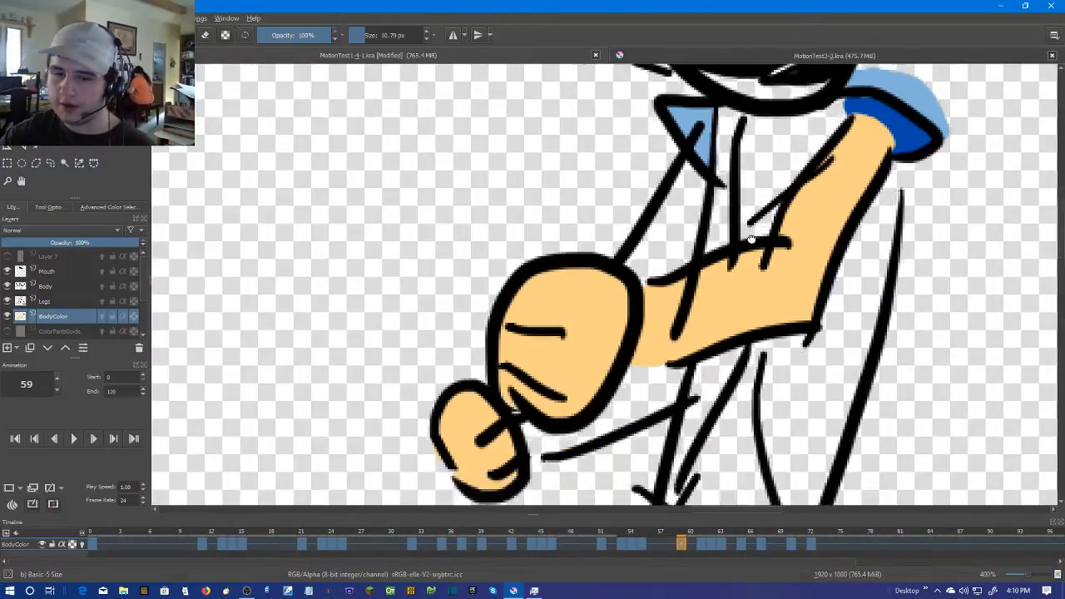
pyautogui.scroll(3, 756, 226)
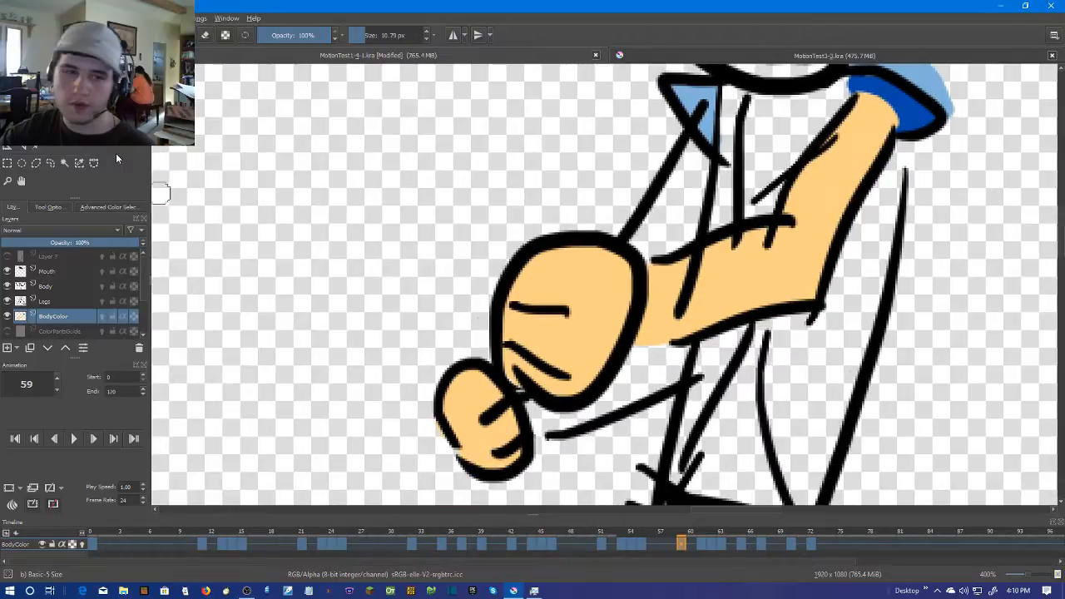
pyautogui.press('p')
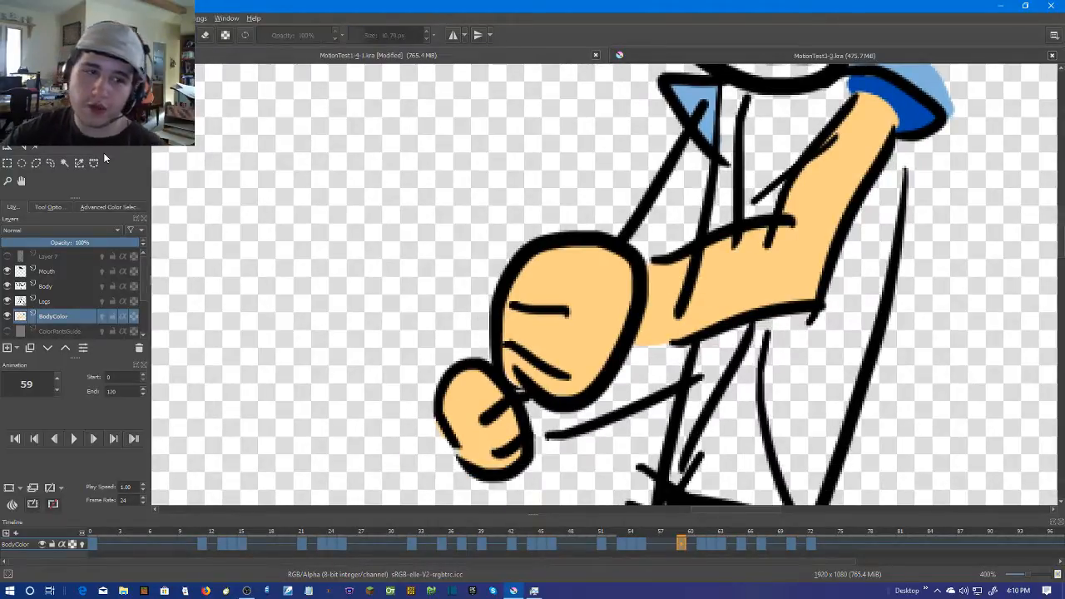
pyautogui.press('b')
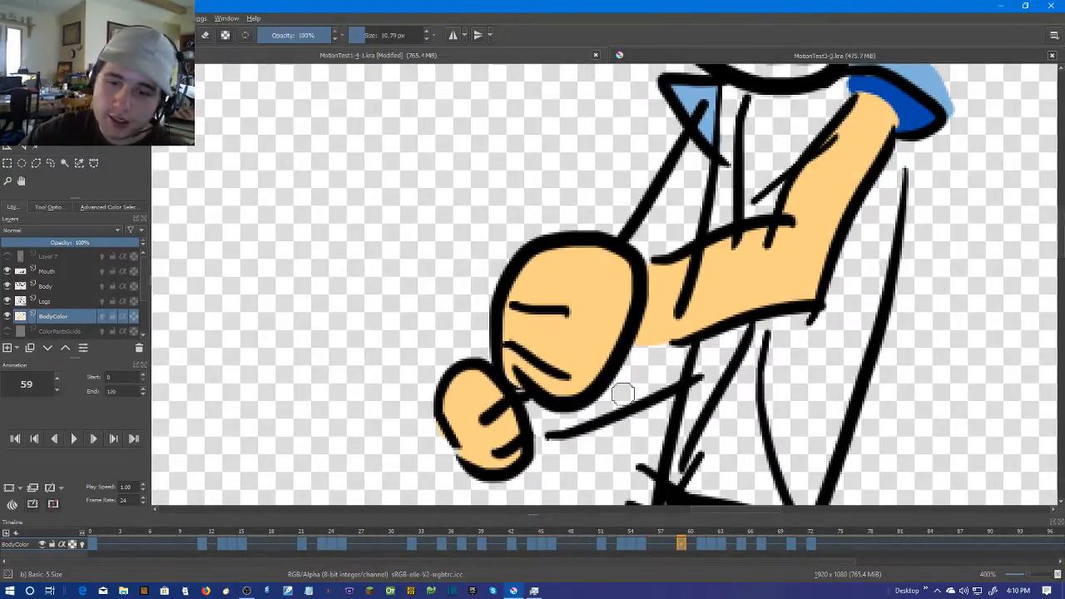
pyautogui.moveTo(529, 435)
pyautogui.mouseDown()
pyautogui.moveTo(558, 436)
pyautogui.moveTo(659, 368)
pyautogui.mouseUp()
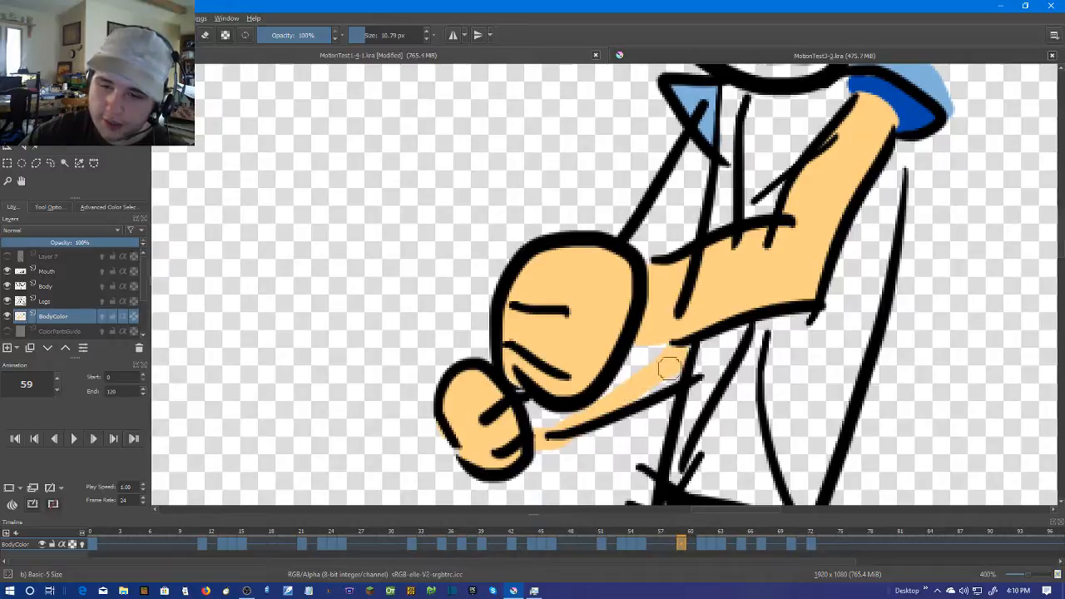
pyautogui.moveTo(655, 345); pyautogui.dragTo(617, 363)
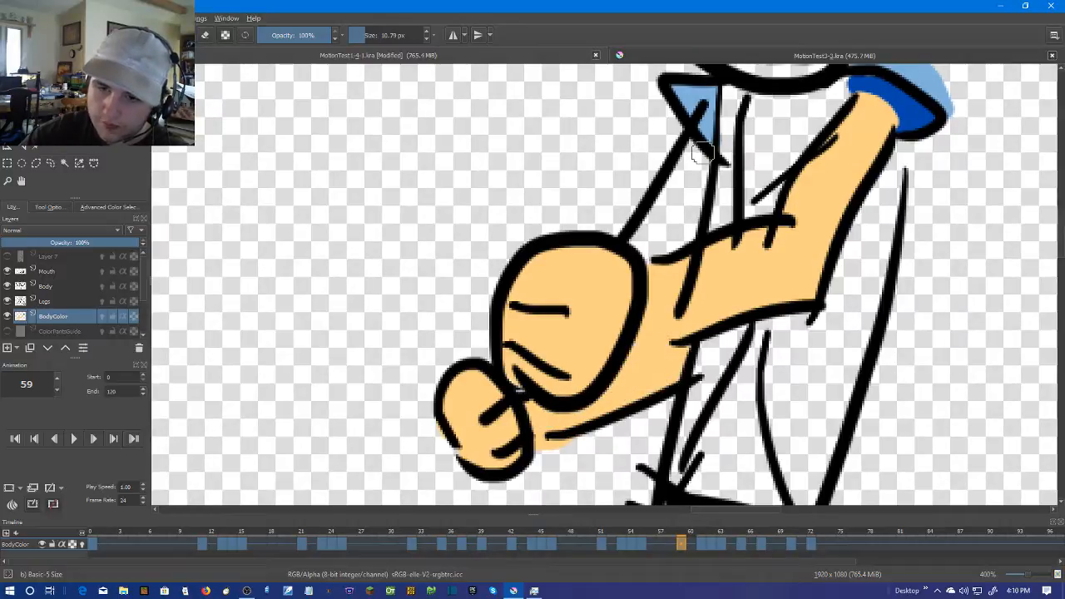
pyautogui.moveTo(692, 149)
pyautogui.mouseDown()
pyautogui.moveTo(639, 256)
pyautogui.moveTo(677, 234)
pyautogui.moveTo(715, 155)
pyautogui.moveTo(695, 194)
pyautogui.moveTo(689, 183)
pyautogui.moveTo(701, 160)
pyautogui.moveTo(683, 237)
pyautogui.moveTo(639, 252)
pyautogui.moveTo(697, 149)
pyautogui.mouseUp()
pyautogui.hotkey('ctrl', 'z')
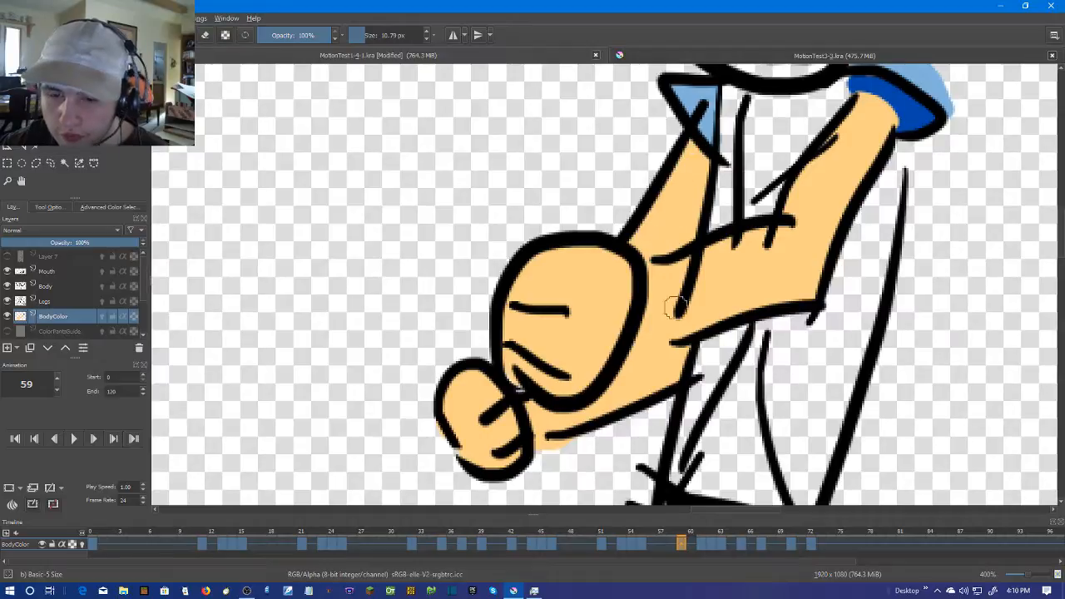
# Sample the dark blue from frame 58 and fill frame 60's narrow chest strip beside the collar and narrow lower torso panel with it
pyautogui.press('Left')
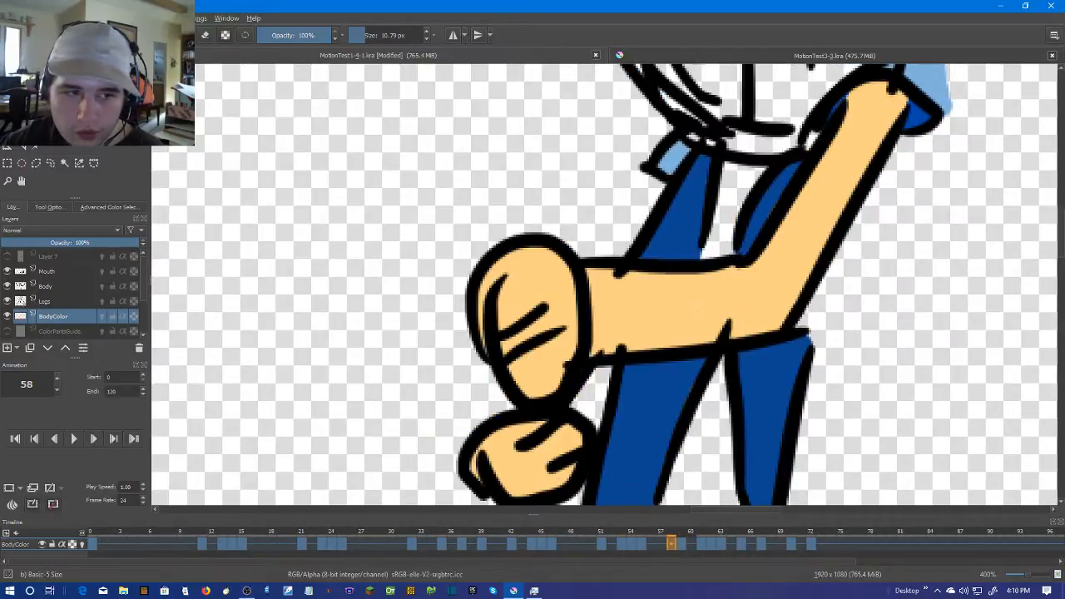
pyautogui.press('p')
pyautogui.press('Right')
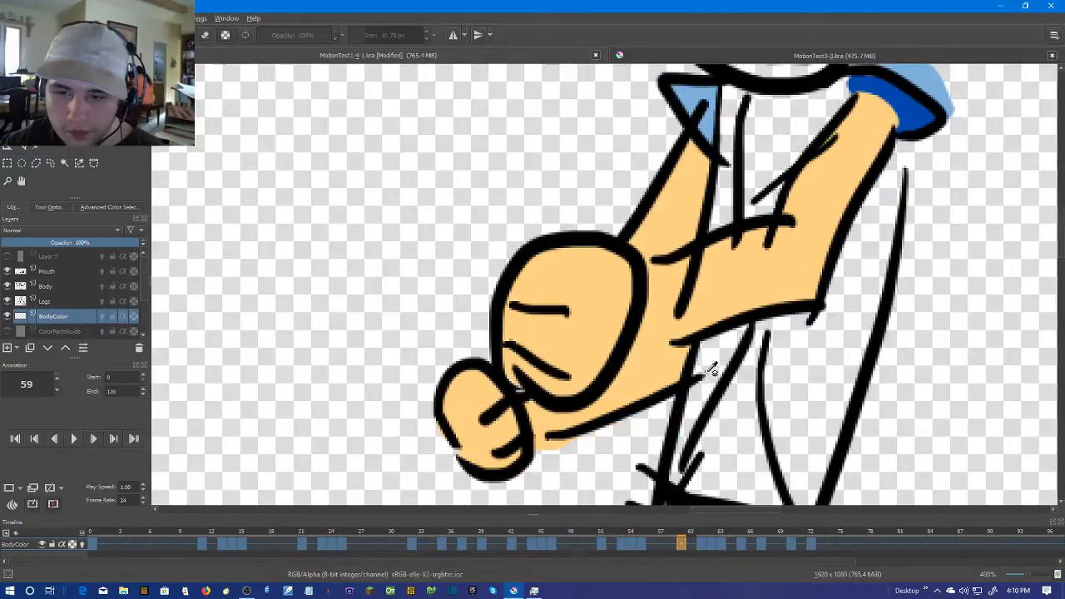
pyautogui.press('Right')
pyautogui.press('Left')
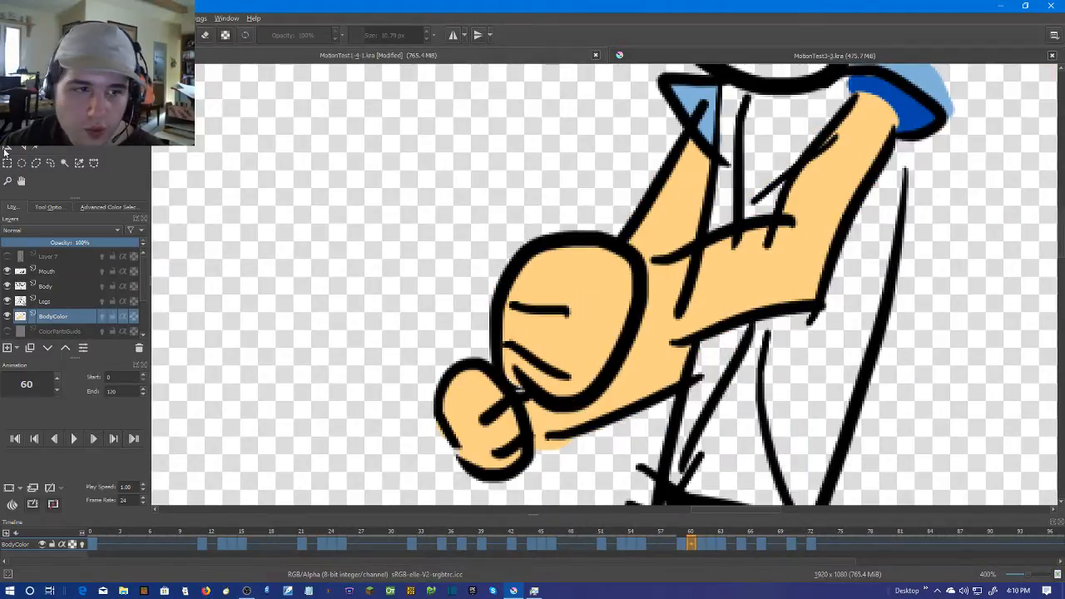
pyautogui.press('b')
pyautogui.moveTo(751, 98)
pyautogui.mouseDown()
pyautogui.moveTo(707, 179)
pyautogui.moveTo(687, 178)
pyautogui.mouseUp()
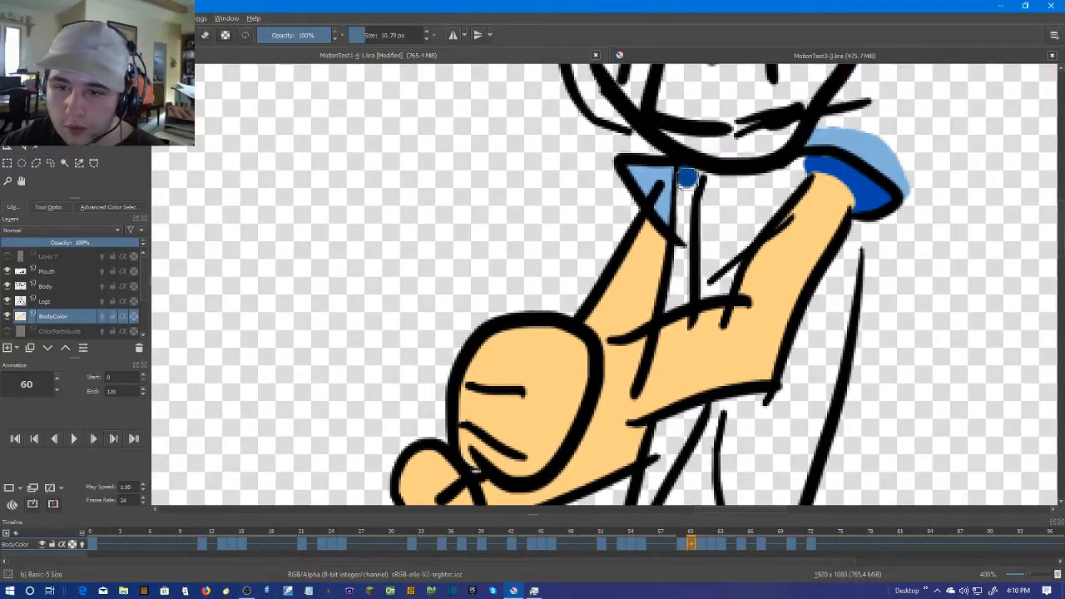
pyautogui.hotkey('ctrl', 'z')
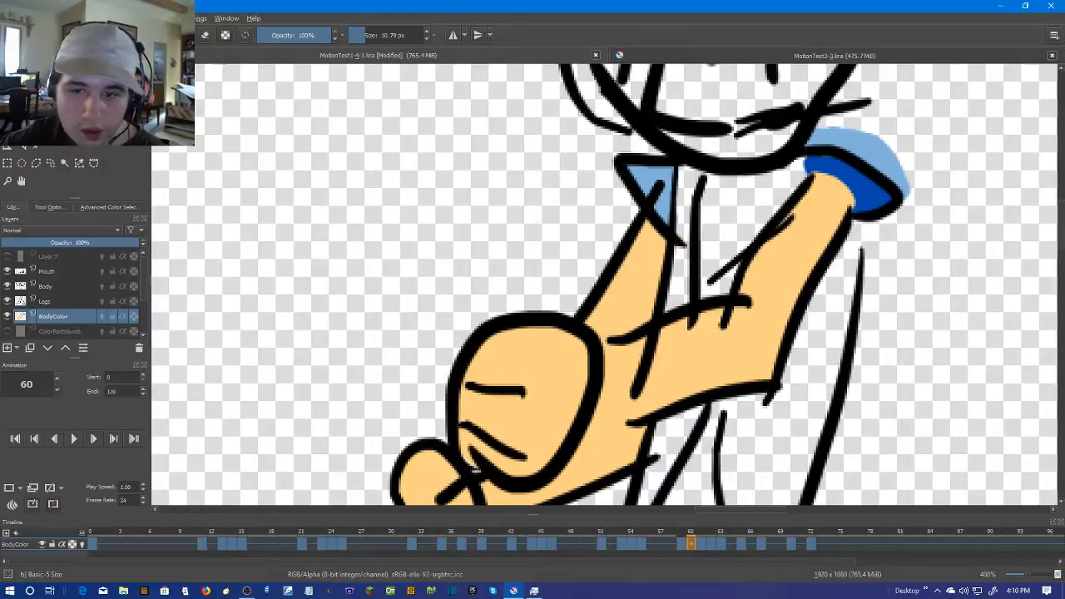
pyautogui.moveTo(679, 251); pyautogui.dragTo(684, 296)
pyautogui.click(687, 217)
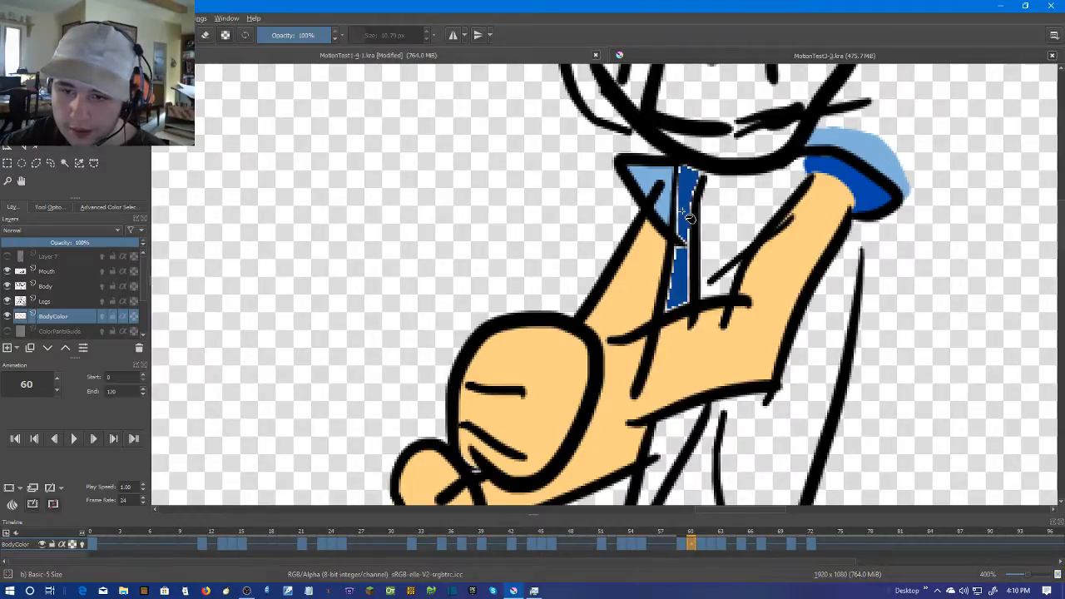
pyautogui.click(672, 464)
pyautogui.scroll(-3, 805, 376)
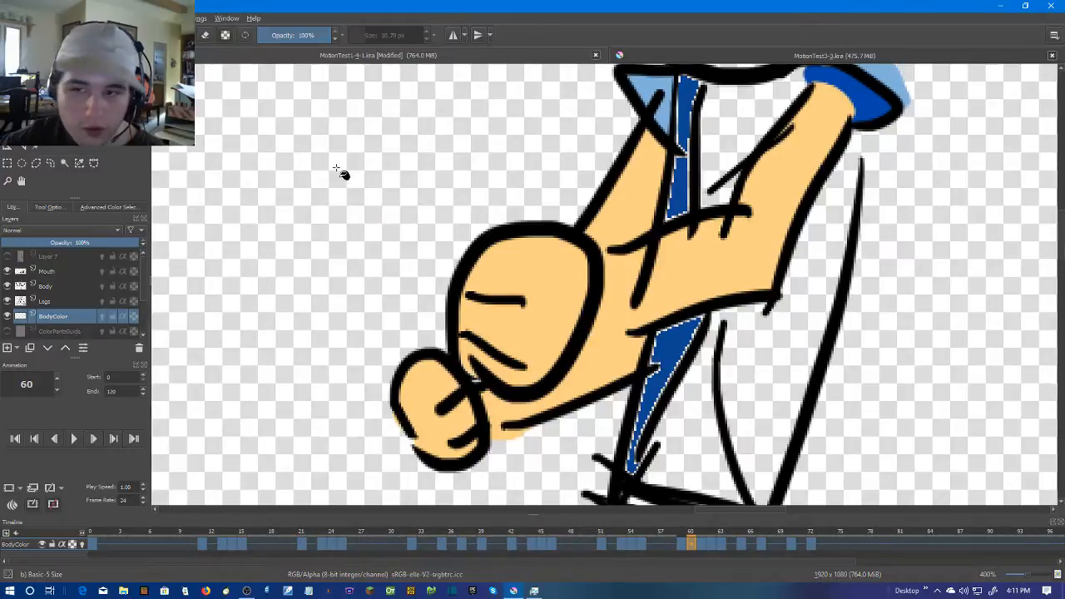
# On frame 60, brush dark blue into the chest panel under the chin and close the torso outline's gap below the near sleeve
pyautogui.click(7, 81)
pyautogui.moveTo(769, 128); pyautogui.dragTo(694, 234)
pyautogui.moveTo(709, 188)
pyautogui.mouseDown()
pyautogui.moveTo(671, 272)
pyautogui.moveTo(657, 271)
pyautogui.mouseUp()
pyautogui.hotkey('ctrl', 'z')
pyautogui.hotkey('ctrl', 'z')
pyautogui.moveTo(690, 198); pyautogui.dragTo(682, 233)
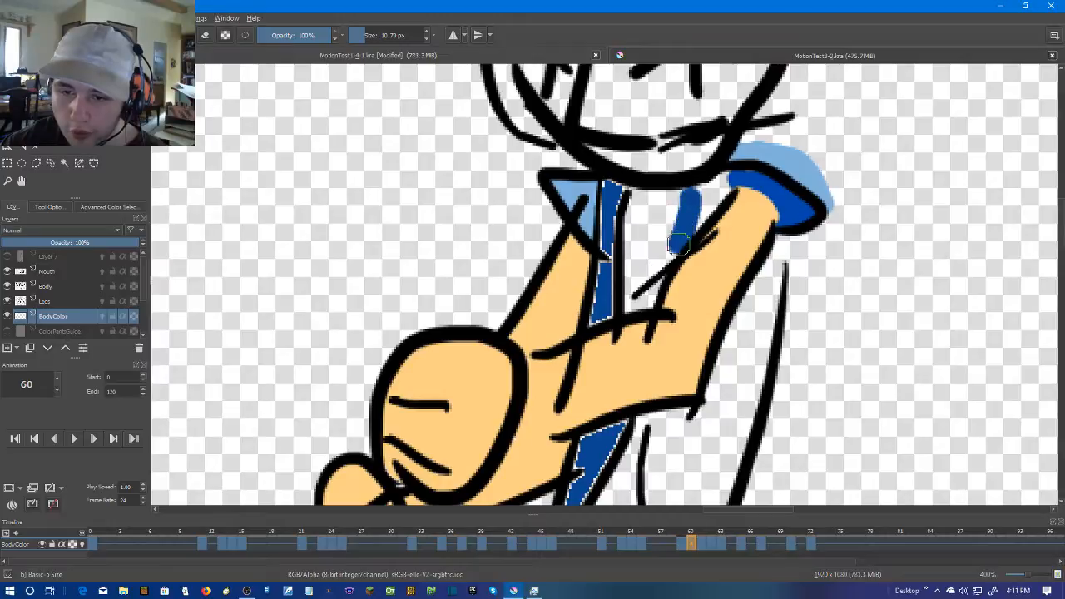
pyautogui.scroll(-2, 672, 352)
pyautogui.moveTo(753, 212)
pyautogui.mouseDown()
pyautogui.moveTo(768, 245)
pyautogui.moveTo(767, 208)
pyautogui.mouseUp()
pyautogui.hotkey('ctrl', 'z')
pyautogui.click(769, 217)
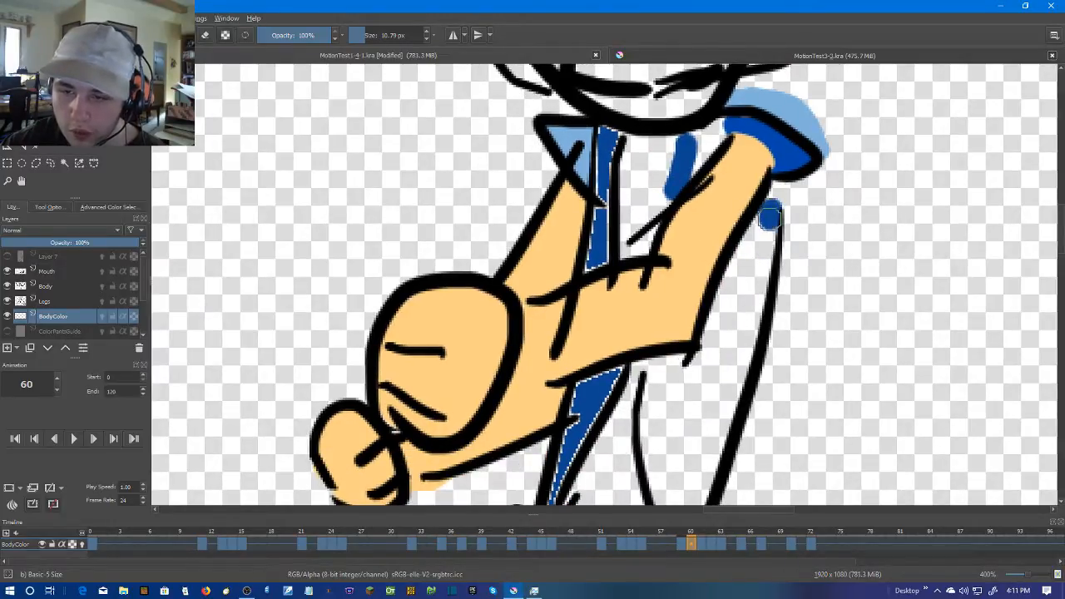
pyautogui.press('f')
pyautogui.click(745, 303)
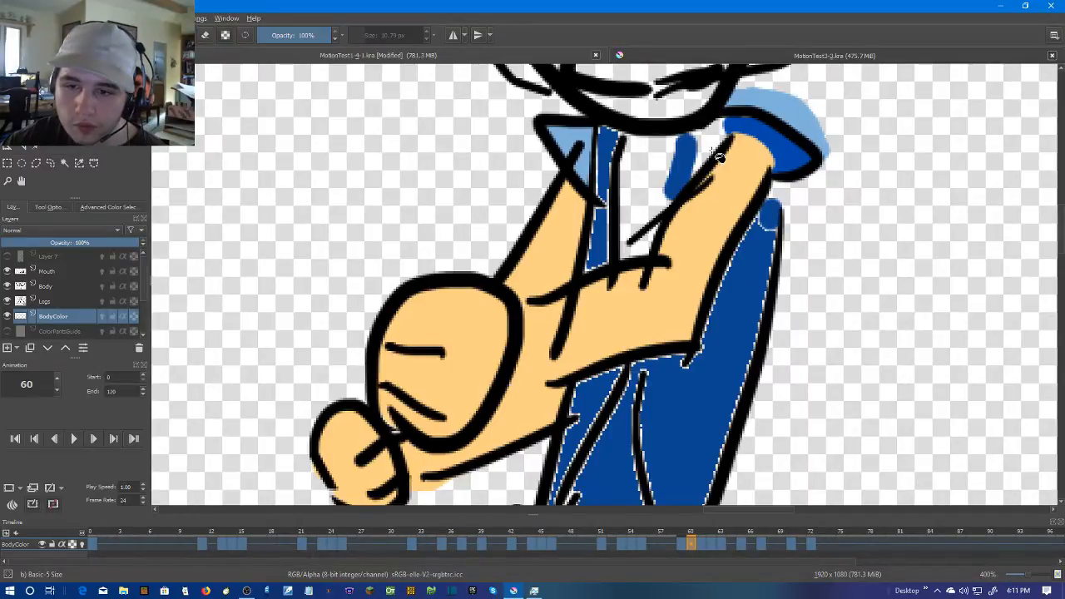
pyautogui.moveTo(664, 430); pyautogui.dragTo(654, 313)
pyautogui.hotkey('ctrl', 'z')
# On frame 60, close the gap between the forearm and the inner panel line and fill the wide lower torso panel dark blue
pyautogui.scroll(1, 654, 312)
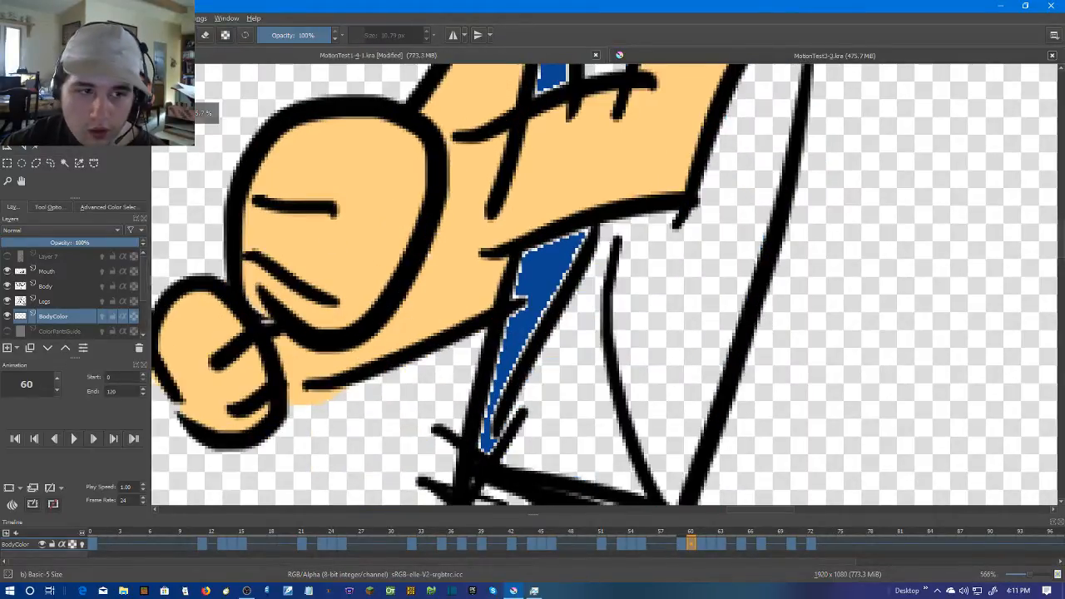
pyautogui.press('b')
pyautogui.click(631, 235)
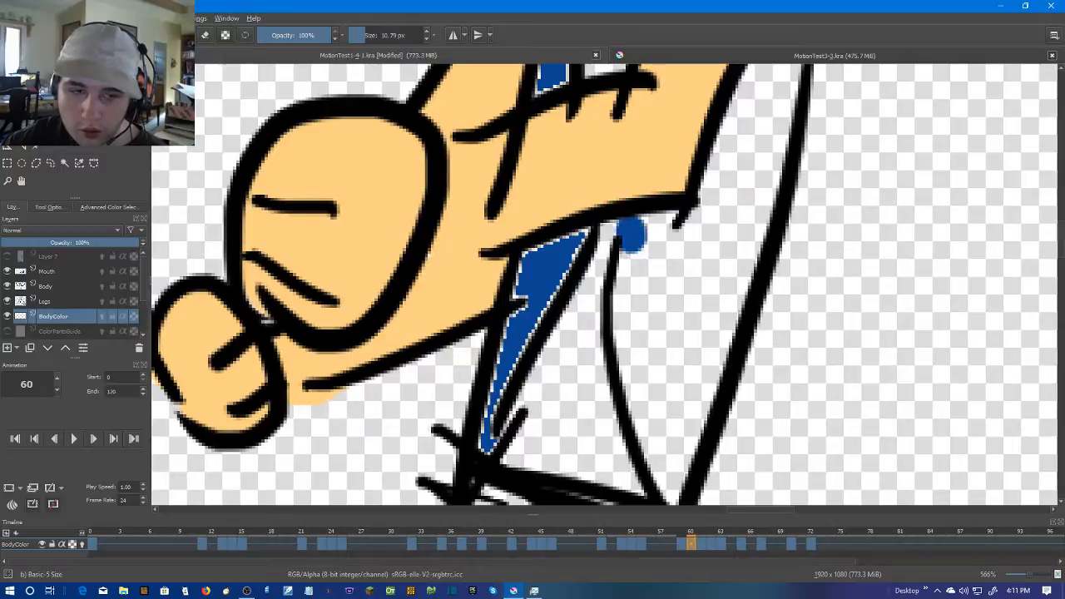
pyautogui.press('f')
pyautogui.click(684, 333)
# Brush dark blue over the pale edges of the filled torso panels on frame 60
pyautogui.press('b')
pyautogui.moveTo(537, 264)
pyautogui.mouseDown()
pyautogui.moveTo(484, 447)
pyautogui.moveTo(492, 401)
pyautogui.moveTo(580, 226)
pyautogui.mouseUp()
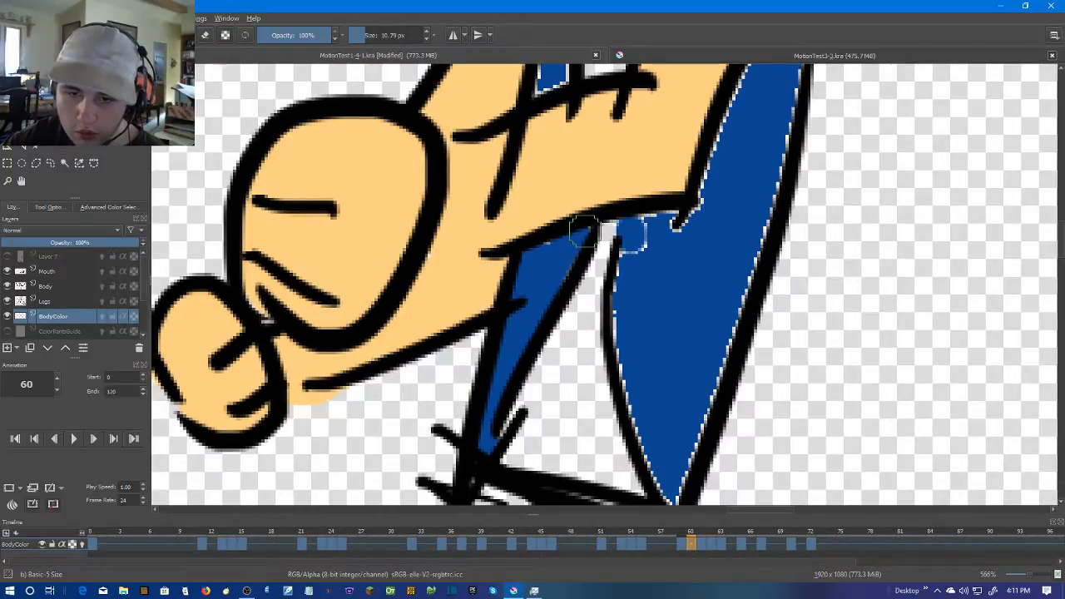
pyautogui.moveTo(558, 311); pyautogui.dragTo(534, 457)
pyautogui.scroll(1, 534, 225)
pyautogui.moveTo(534, 221)
pyautogui.mouseDown()
pyautogui.moveTo(514, 239)
pyautogui.moveTo(532, 189)
pyautogui.moveTo(552, 407)
pyautogui.mouseUp()
pyautogui.moveTo(547, 357)
pyautogui.mouseDown()
pyautogui.moveTo(556, 160)
pyautogui.moveTo(573, 165)
pyautogui.moveTo(549, 374)
pyautogui.mouseUp()
pyautogui.moveTo(732, 208)
pyautogui.mouseDown()
pyautogui.moveTo(749, 169)
pyautogui.moveTo(734, 233)
pyautogui.moveTo(778, 150)
pyautogui.moveTo(783, 166)
pyautogui.moveTo(767, 164)
pyautogui.moveTo(787, 152)
pyautogui.moveTo(735, 178)
pyautogui.mouseUp()
pyautogui.scroll(-3, 731, 267)
pyautogui.moveTo(734, 311); pyautogui.dragTo(672, 215)
pyautogui.scroll(1, 672, 218)
pyautogui.moveTo(630, 337)
pyautogui.mouseDown()
pyautogui.moveTo(623, 331)
pyautogui.moveTo(621, 454)
pyautogui.mouseUp()
pyautogui.scroll(1, 621, 455)
pyautogui.moveTo(594, 357)
pyautogui.mouseDown()
pyautogui.moveTo(611, 423)
pyautogui.moveTo(634, 451)
pyautogui.moveTo(674, 316)
pyautogui.mouseUp()
pyautogui.moveTo(582, 214); pyautogui.dragTo(591, 354)
pyautogui.moveTo(614, 180); pyautogui.dragTo(662, 172)
pyautogui.moveTo(740, 229); pyautogui.dragTo(708, 288)
pyautogui.moveTo(647, 377)
pyautogui.mouseDown()
pyautogui.moveTo(698, 239)
pyautogui.moveTo(669, 393)
pyautogui.moveTo(697, 262)
pyautogui.moveTo(691, 179)
pyautogui.moveTo(638, 259)
pyautogui.moveTo(586, 384)
pyautogui.moveTo(693, 175)
pyautogui.moveTo(684, 296)
pyautogui.mouseUp()
pyautogui.hotkey('ctrl', 'z')
pyautogui.hotkey('ctrl', 'z')
pyautogui.moveTo(683, 296)
pyautogui.mouseDown()
pyautogui.moveTo(709, 198)
pyautogui.moveTo(646, 417)
pyautogui.mouseUp()
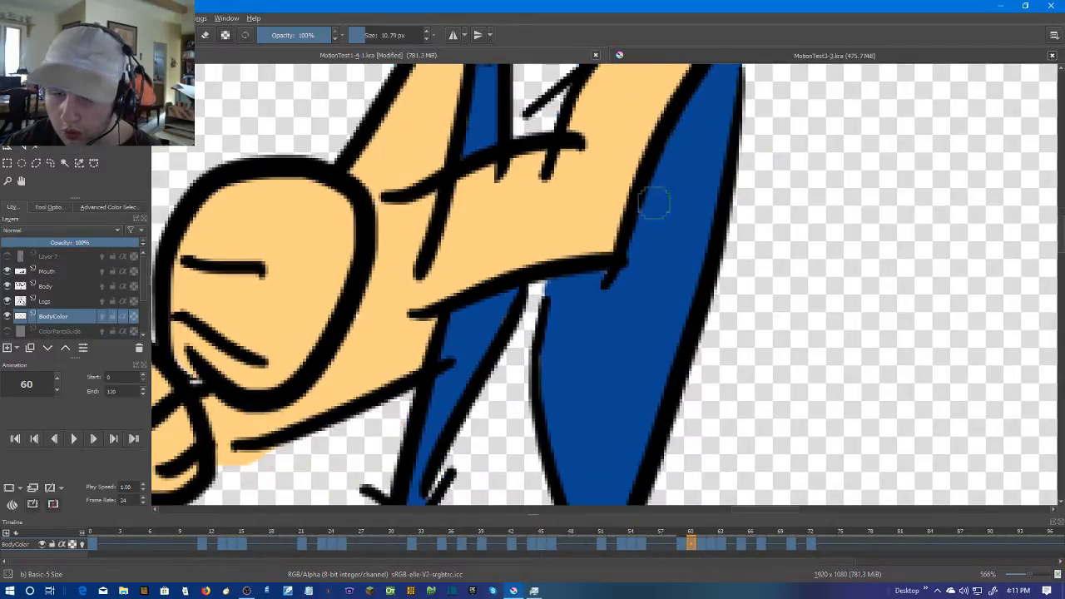
# On frame 61, fill the wide and the small torso panels below the raised arm with dark blue
pyautogui.scroll(-3, 664, 252)
pyautogui.scroll(-1, 755, 273)
pyautogui.press('Right')
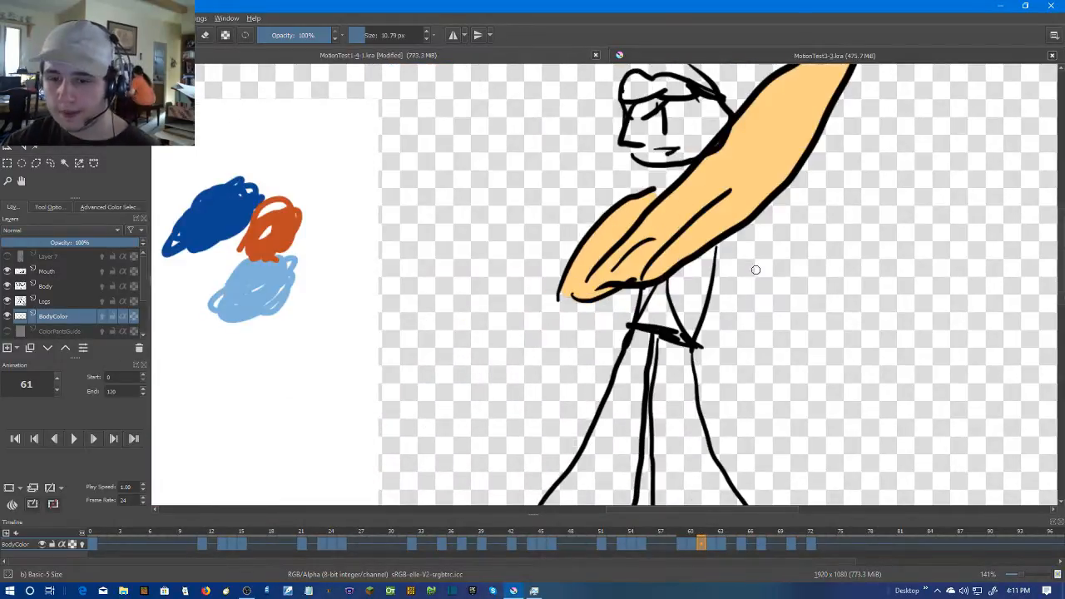
pyautogui.scroll(3, 755, 273)
pyautogui.press('f')
pyautogui.click(644, 280)
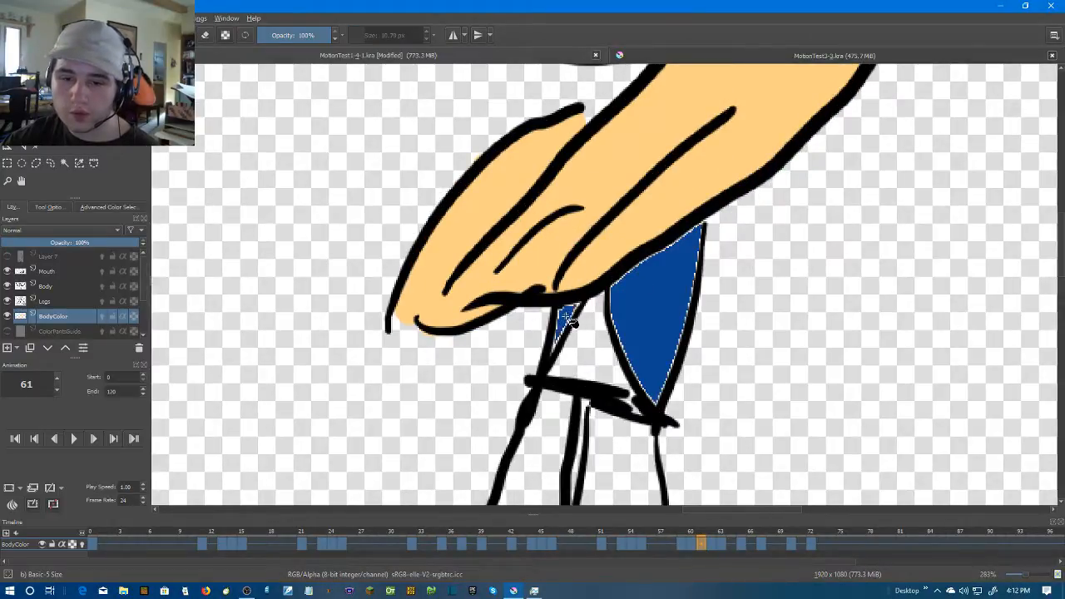
pyautogui.click(566, 322)
# Brush dark blue over the pale edges of frame 61's two torso panels
pyautogui.press('b')
pyautogui.scroll(3, 442, 226)
pyautogui.moveTo(442, 226); pyautogui.dragTo(487, 159)
pyautogui.scroll(1, 487, 159)
pyautogui.moveTo(572, 303)
pyautogui.mouseDown()
pyautogui.moveTo(623, 231)
pyautogui.moveTo(640, 231)
pyautogui.moveTo(569, 376)
pyautogui.moveTo(582, 277)
pyautogui.moveTo(605, 246)
pyautogui.moveTo(602, 290)
pyautogui.mouseUp()
pyautogui.hotkey('ctrl', 'z')
pyautogui.moveTo(775, 176)
pyautogui.mouseDown()
pyautogui.moveTo(671, 210)
pyautogui.moveTo(655, 227)
pyautogui.moveTo(647, 290)
pyautogui.moveTo(584, 139)
pyautogui.moveTo(710, 409)
pyautogui.moveTo(744, 272)
pyautogui.moveTo(727, 392)
pyautogui.moveTo(738, 229)
pyautogui.moveTo(687, 352)
pyautogui.mouseUp()
pyautogui.moveTo(743, 143); pyautogui.dragTo(724, 345)
pyautogui.hotkey('ctrl', 'z')
pyautogui.moveTo(707, 397)
pyautogui.mouseDown()
pyautogui.moveTo(741, 147)
pyautogui.moveTo(536, 285)
pyautogui.moveTo(646, 214)
pyautogui.moveTo(803, 485)
pyautogui.mouseUp()
pyautogui.moveTo(634, 166); pyautogui.dragTo(624, 371)
pyautogui.scroll(-3, 625, 371)
pyautogui.scroll(1, 641, 237)
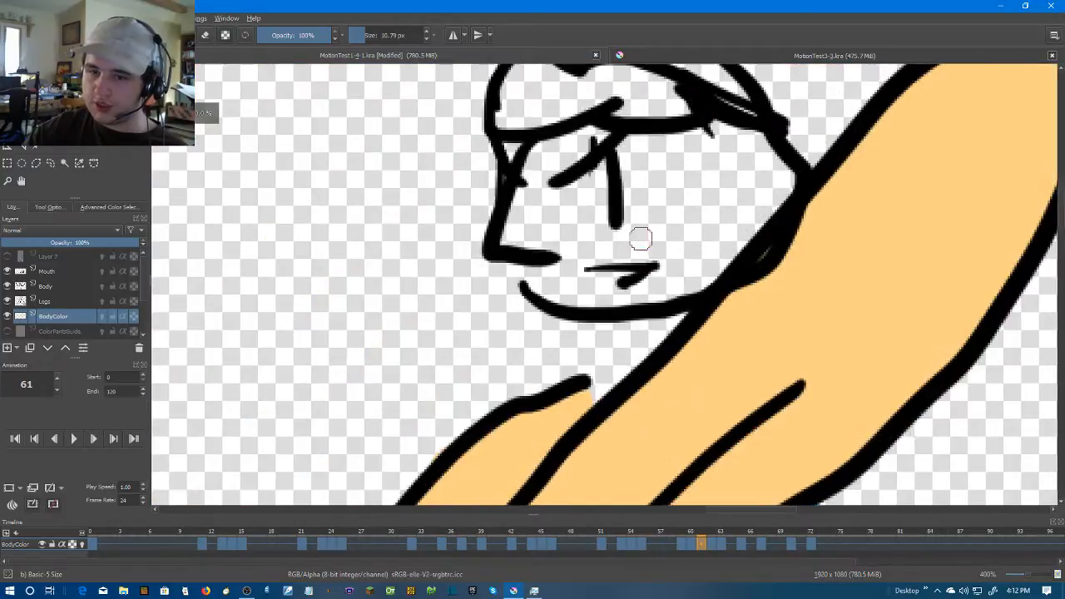
pyautogui.moveTo(590, 336); pyautogui.dragTo(607, 385)
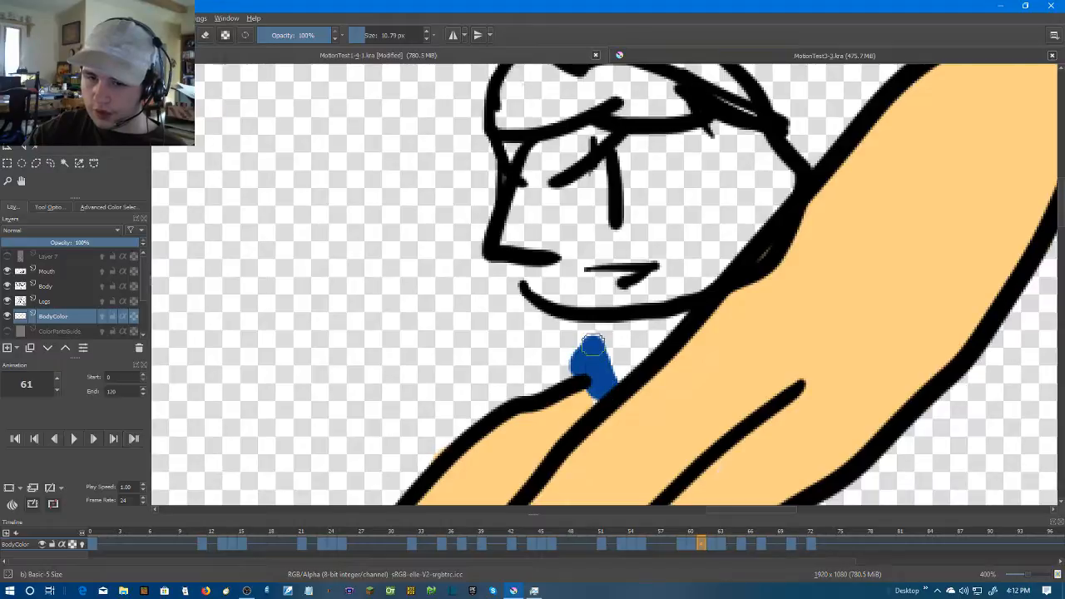
pyautogui.hotkey('ctrl', 'z')
pyautogui.scroll(-4, 727, 327)
pyautogui.moveTo(820, 356); pyautogui.dragTo(782, 302)
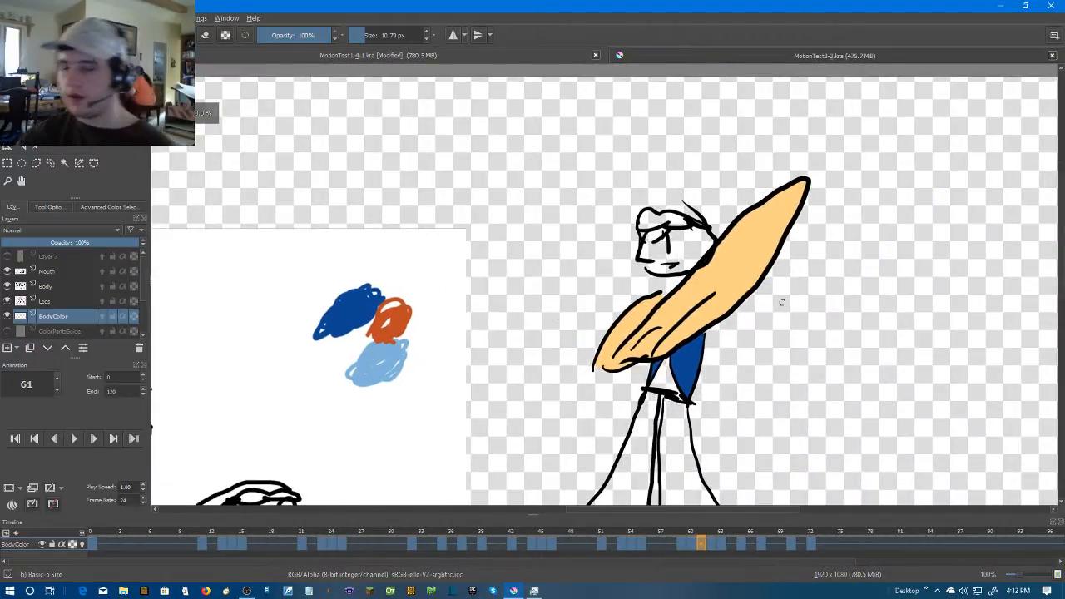
# On frame 62, close the wide torso panel's gaps above the belt and below the pouch shape, and fill both lower panels dark blue
pyautogui.scroll(2, 773, 306)
pyautogui.press('Right')
pyautogui.scroll(2, 695, 305)
pyautogui.moveTo(632, 325); pyautogui.dragTo(677, 93)
pyautogui.moveTo(533, 384)
pyautogui.mouseDown()
pyautogui.moveTo(535, 452)
pyautogui.moveTo(524, 450)
pyautogui.moveTo(535, 427)
pyautogui.mouseUp()
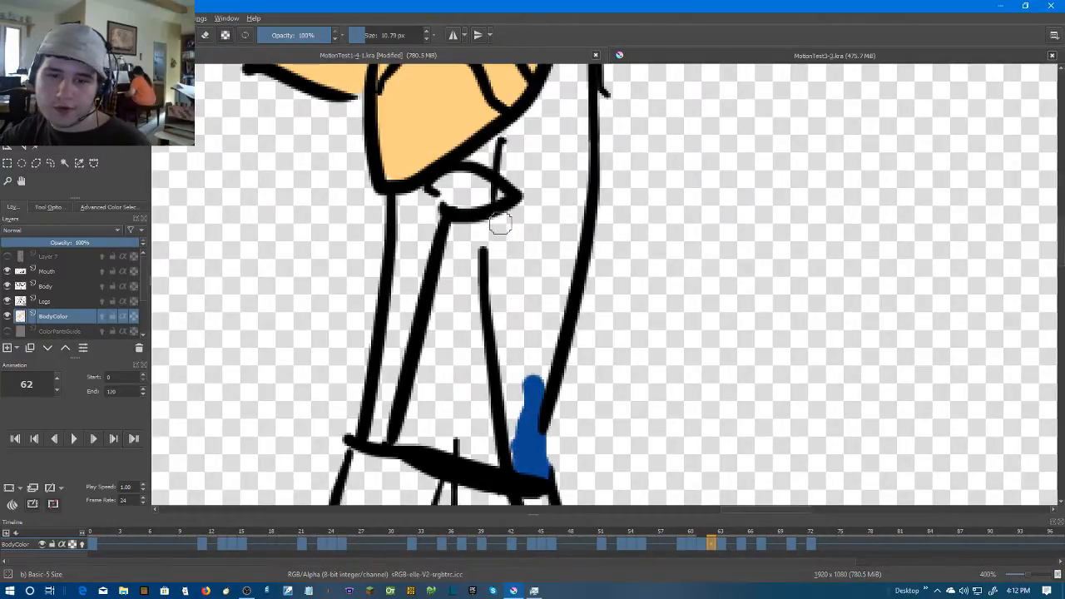
pyautogui.moveTo(499, 223); pyautogui.dragTo(492, 257)
pyautogui.press('f')
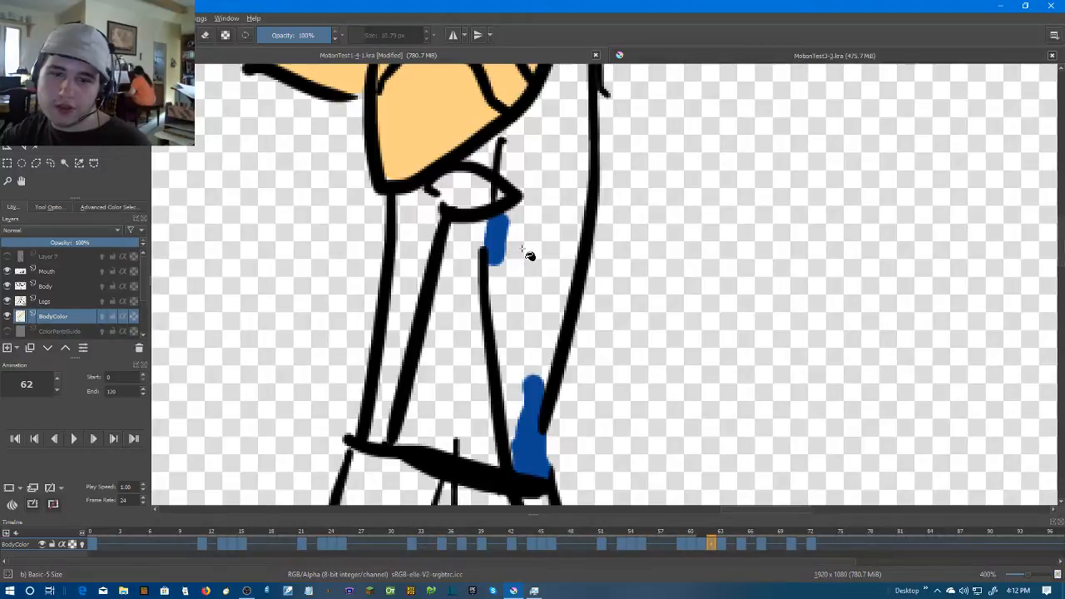
pyautogui.click(530, 248)
pyautogui.click(422, 250)
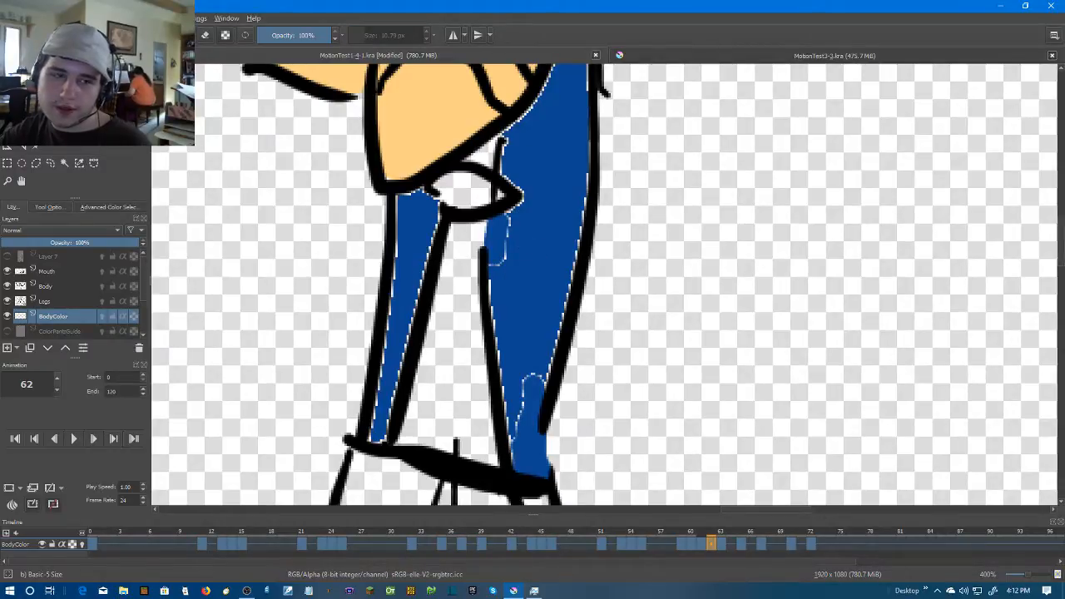
# Paint frame 62's small chest panel between the bent arm and the inner strap line dark blue
pyautogui.press('b')
pyautogui.moveTo(341, 240)
pyautogui.mouseDown()
pyautogui.moveTo(348, 355)
pyautogui.moveTo(386, 504)
pyautogui.mouseUp()
pyautogui.scroll(1, 690, 280)
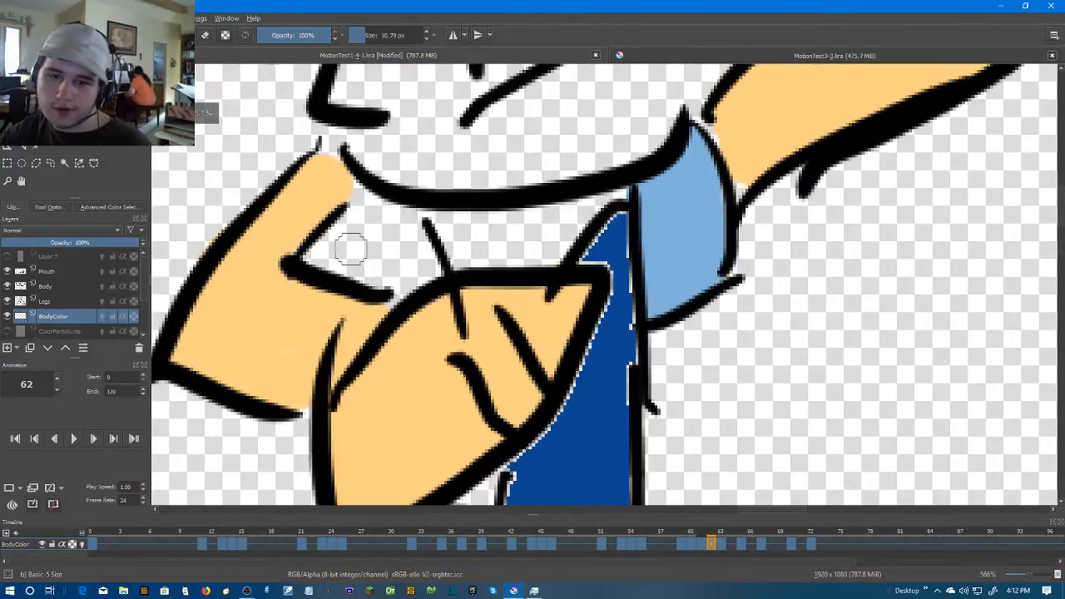
pyautogui.moveTo(402, 218)
pyautogui.mouseDown()
pyautogui.moveTo(398, 293)
pyautogui.moveTo(433, 270)
pyautogui.moveTo(409, 228)
pyautogui.mouseUp()
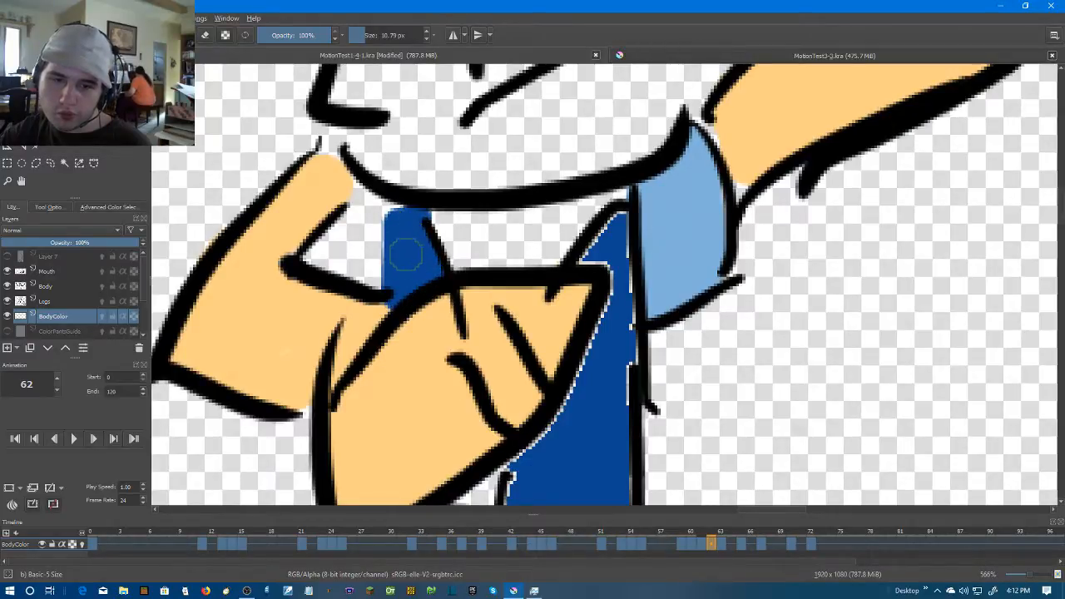
# Brush dark blue over the pale edges of frame 62's wide torso panel, from the sleeve down to the belt
pyautogui.moveTo(624, 243)
pyautogui.mouseDown()
pyautogui.moveTo(587, 260)
pyautogui.moveTo(618, 221)
pyautogui.moveTo(625, 300)
pyautogui.moveTo(611, 257)
pyautogui.mouseUp()
pyautogui.moveTo(614, 288); pyautogui.dragTo(657, 162)
pyautogui.moveTo(657, 162); pyautogui.dragTo(555, 349)
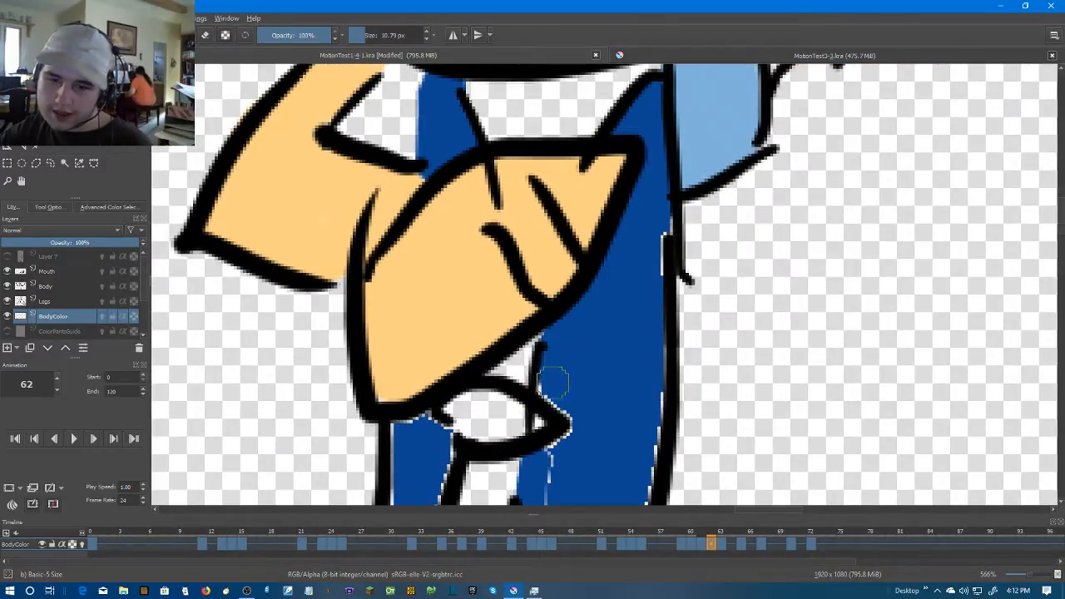
pyautogui.moveTo(549, 387); pyautogui.dragTo(623, 209)
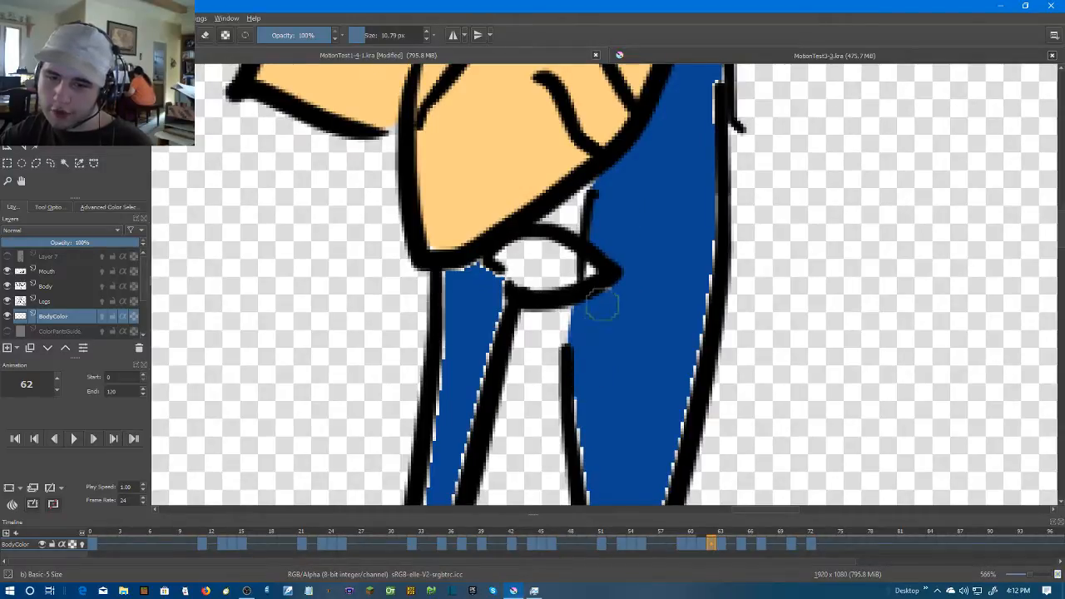
pyautogui.moveTo(610, 368); pyautogui.dragTo(573, 100)
pyautogui.moveTo(549, 172)
pyautogui.mouseDown()
pyautogui.moveTo(586, 391)
pyautogui.moveTo(640, 199)
pyautogui.moveTo(548, 464)
pyautogui.mouseUp()
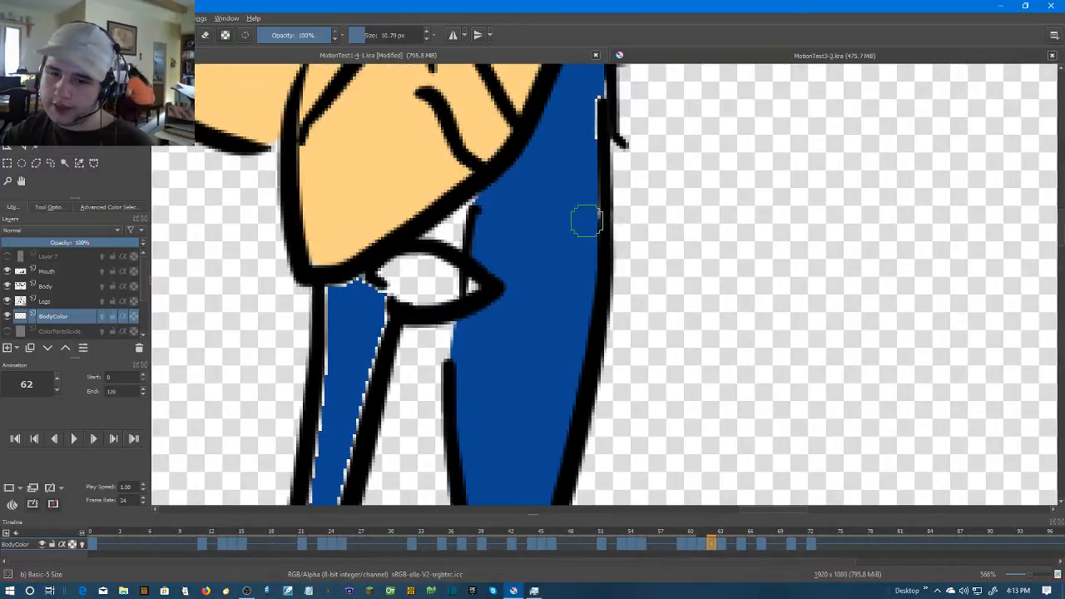
pyautogui.scroll(3, 587, 223)
# Brush dark blue over the pale edges of frame 62's narrow lower torso panel
pyautogui.moveTo(587, 387)
pyautogui.mouseDown()
pyautogui.moveTo(670, 247)
pyautogui.moveTo(666, 223)
pyautogui.mouseUp()
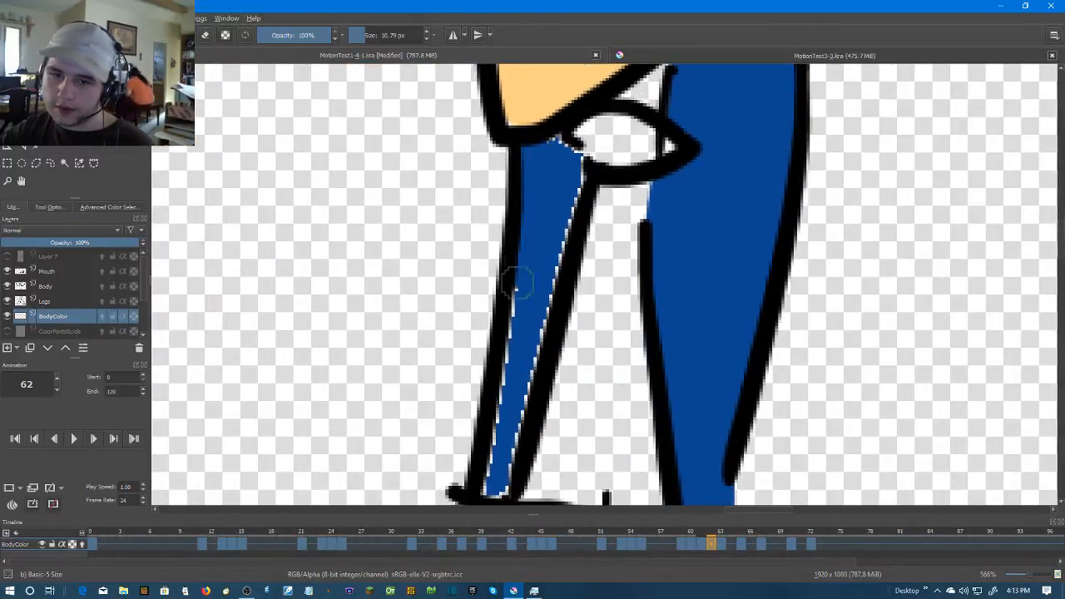
pyautogui.moveTo(509, 291); pyautogui.dragTo(592, 101)
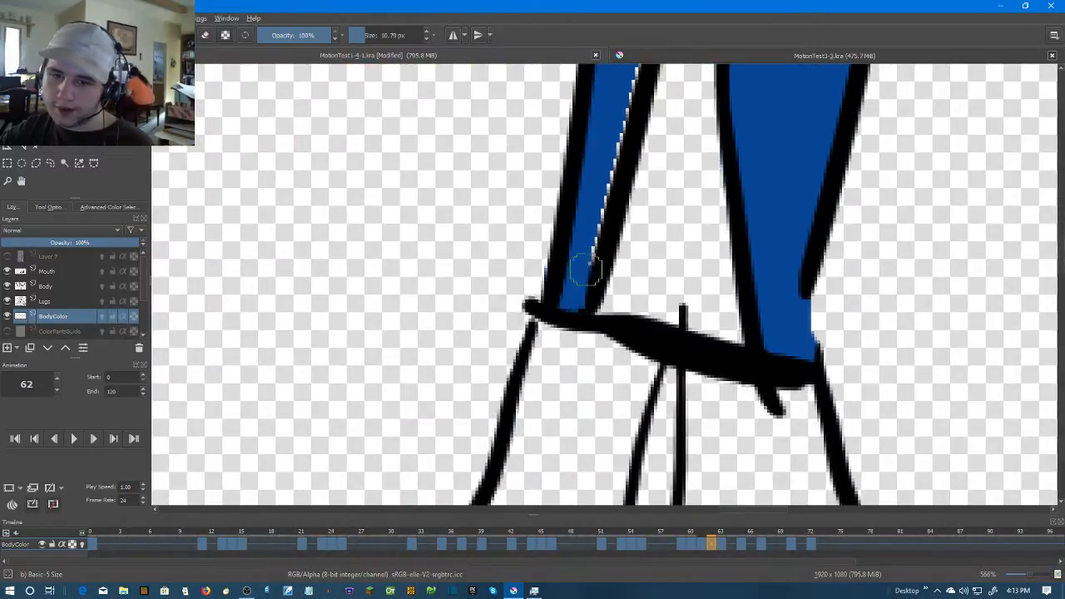
pyautogui.moveTo(608, 200); pyautogui.dragTo(579, 301)
pyautogui.moveTo(607, 193); pyautogui.dragTo(594, 295)
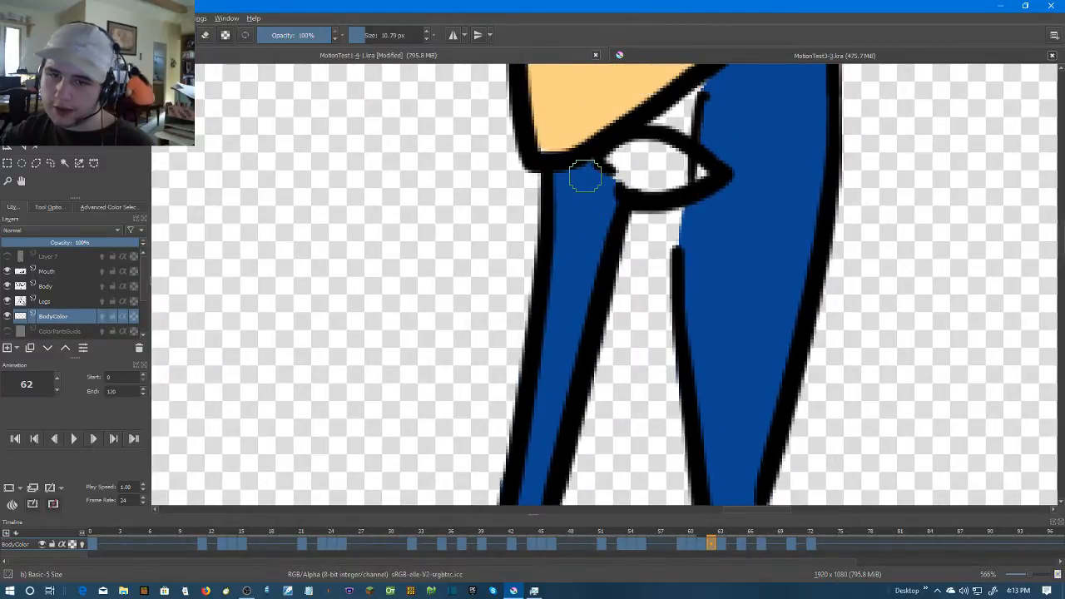
# On frame 63, paint the chest panels above the arms dark blue, including the one beside the light blue sleeve
pyautogui.scroll(-2, 584, 175)
pyautogui.scroll(-3, 773, 264)
pyautogui.moveTo(773, 251); pyautogui.dragTo(606, 412)
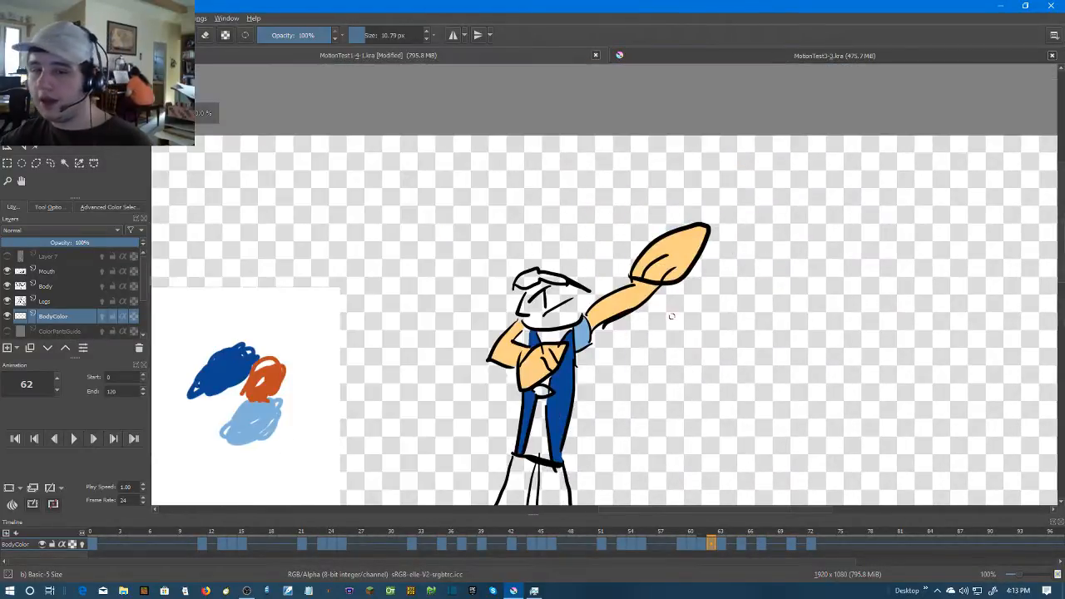
pyautogui.scroll(3, 671, 315)
pyautogui.moveTo(653, 285); pyautogui.dragTo(731, 309)
pyautogui.scroll(-1, 774, 303)
pyautogui.press('.')
pyautogui.scroll(6, 640, 337)
pyautogui.click(591, 191)
pyautogui.moveTo(594, 193)
pyautogui.mouseDown()
pyautogui.moveTo(575, 299)
pyautogui.moveTo(528, 329)
pyautogui.moveTo(499, 324)
pyautogui.moveTo(552, 256)
pyautogui.moveTo(587, 260)
pyautogui.moveTo(611, 341)
pyautogui.mouseUp()
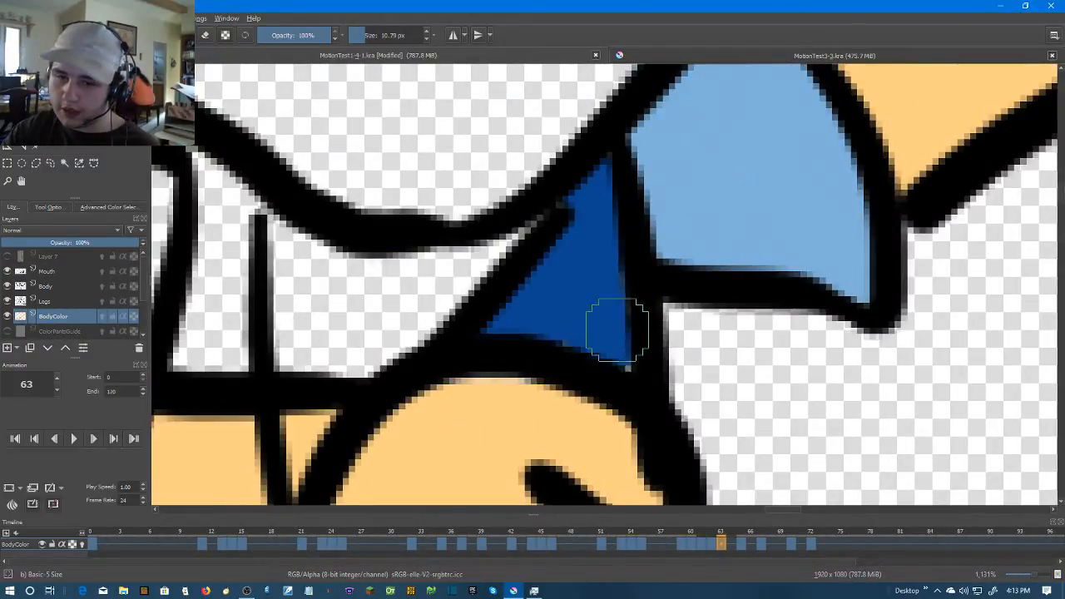
pyautogui.moveTo(458, 314); pyautogui.dragTo(688, 301)
pyautogui.moveTo(439, 148)
pyautogui.mouseDown()
pyautogui.moveTo(442, 269)
pyautogui.moveTo(427, 343)
pyautogui.moveTo(458, 277)
pyautogui.moveTo(461, 330)
pyautogui.moveTo(455, 169)
pyautogui.moveTo(454, 304)
pyautogui.mouseUp()
# On frame 63, brush dark blue along the inside of the torso's front outline and close the rear panel's gap above the belt
pyautogui.scroll(-2, 521, 330)
pyautogui.moveTo(522, 330); pyautogui.dragTo(518, 200)
pyautogui.moveTo(479, 322); pyautogui.dragTo(521, 166)
pyautogui.moveTo(505, 200)
pyautogui.mouseDown()
pyautogui.moveTo(490, 202)
pyautogui.moveTo(468, 337)
pyautogui.moveTo(487, 220)
pyautogui.mouseUp()
pyautogui.moveTo(490, 226); pyautogui.dragTo(461, 343)
pyautogui.moveTo(465, 323); pyautogui.dragTo(527, 185)
pyautogui.moveTo(514, 214); pyautogui.dragTo(493, 431)
pyautogui.moveTo(725, 361); pyautogui.dragTo(747, 408)
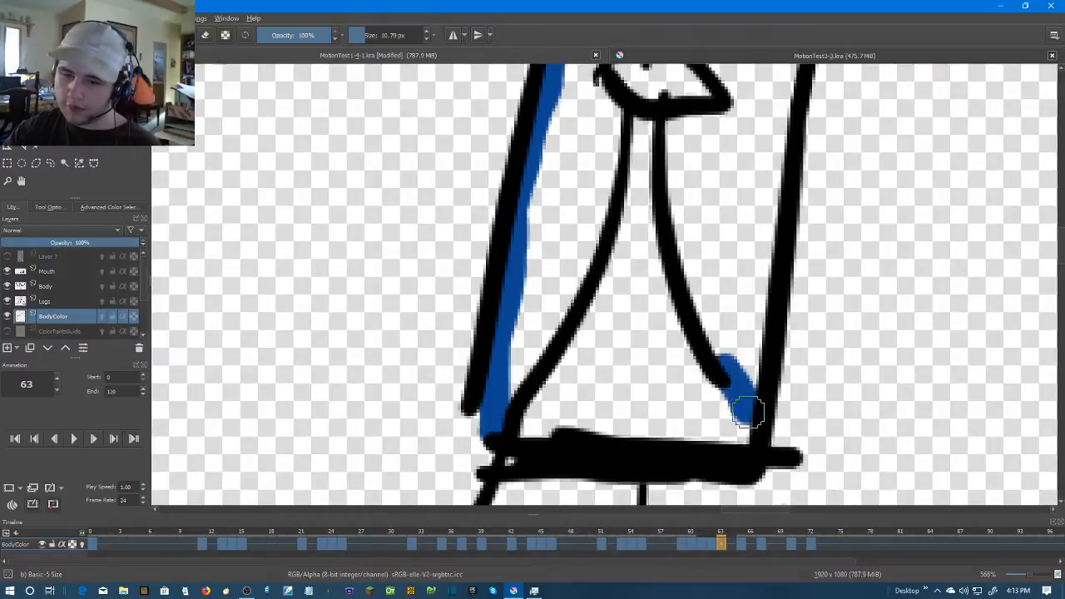
pyautogui.click(722, 214)
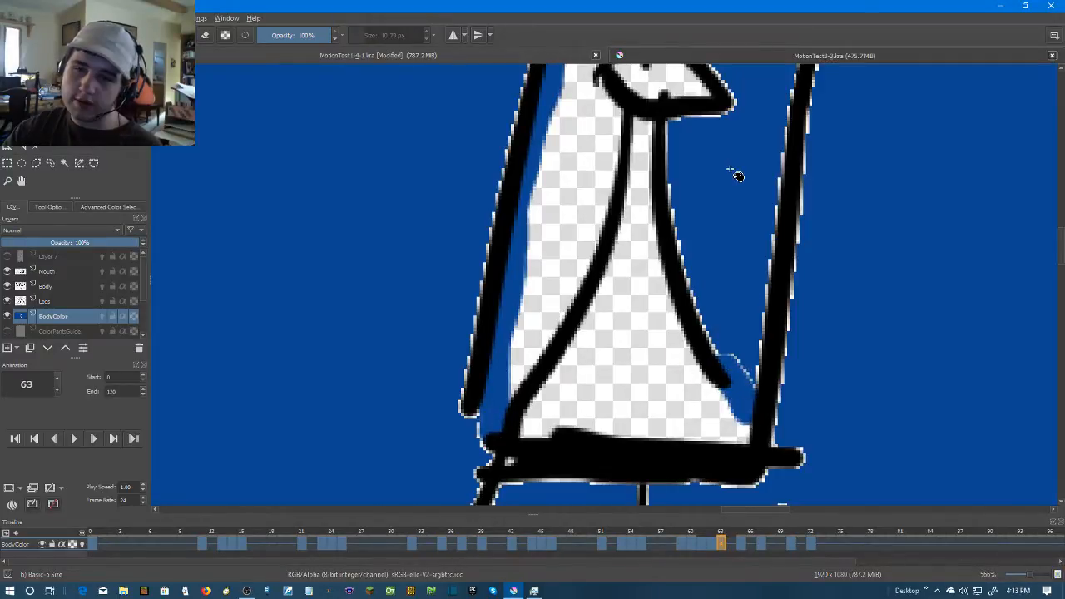
pyautogui.moveTo(732, 171); pyautogui.dragTo(689, 356)
pyautogui.hotkey('ctrl', 'z')
pyautogui.moveTo(744, 235)
pyautogui.mouseDown()
pyautogui.moveTo(734, 445)
pyautogui.moveTo(689, 309)
pyautogui.mouseUp()
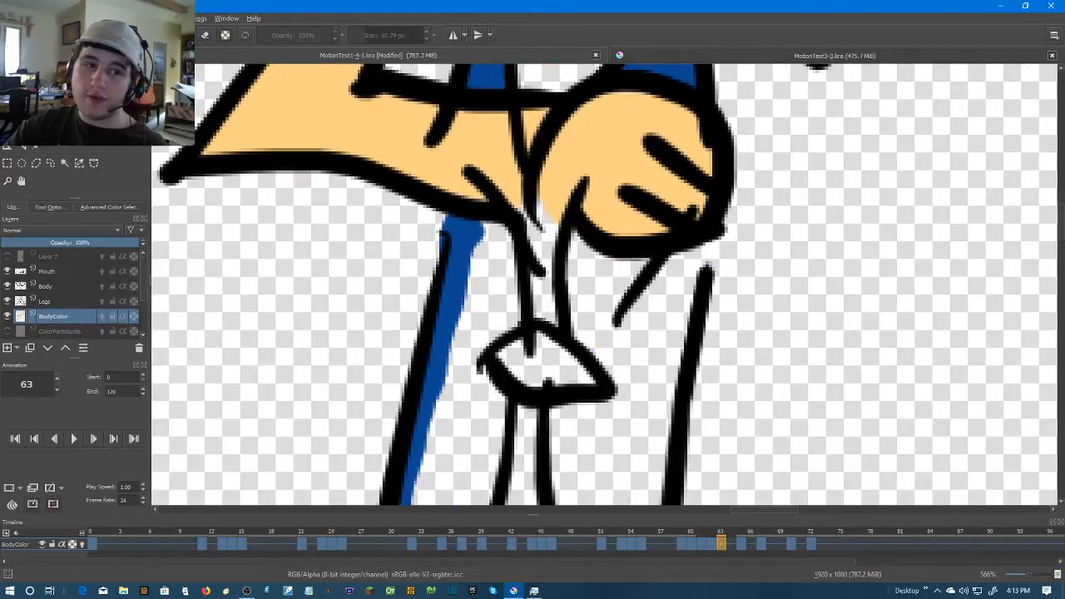
# On frame 63, close the gap below the fist with dark blue and fill both lower torso panels
pyautogui.press('b')
pyautogui.moveTo(697, 260)
pyautogui.mouseDown()
pyautogui.moveTo(687, 282)
pyautogui.moveTo(687, 257)
pyautogui.mouseUp()
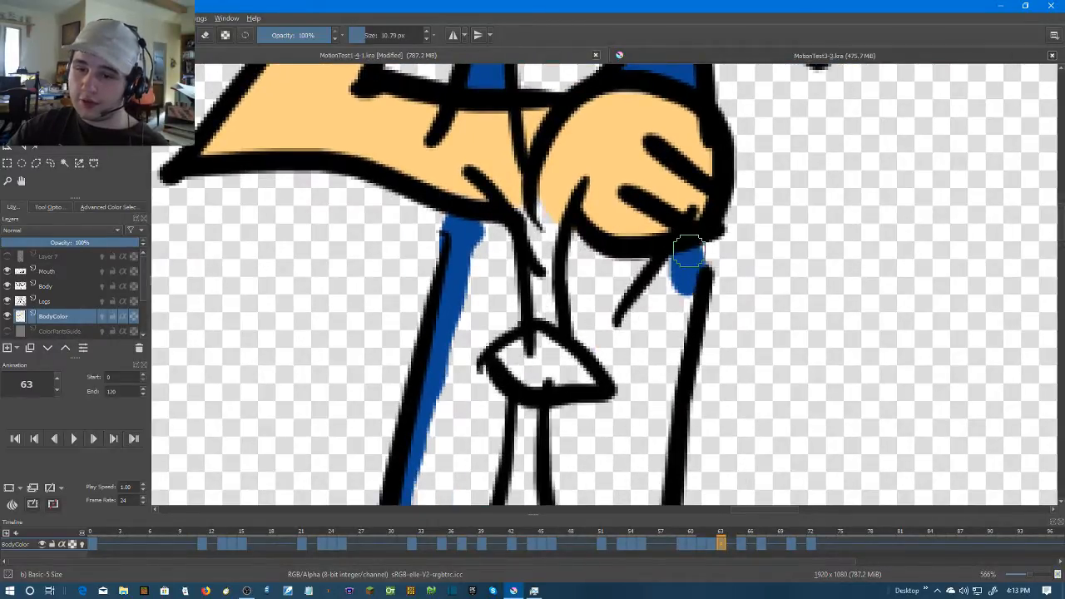
pyautogui.click(639, 381)
pyautogui.click(490, 284)
pyautogui.moveTo(466, 315); pyautogui.dragTo(489, 255)
# Brush dark blue over the pale edges of frame 63's front lower panel, from the forearm down to the belt
pyautogui.press('b')
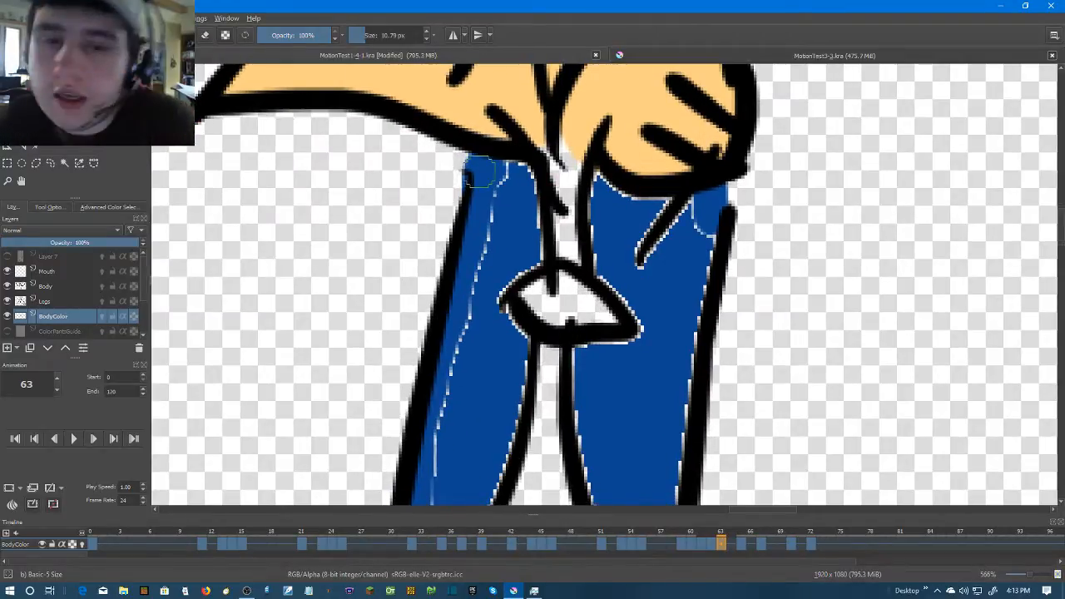
pyautogui.moveTo(495, 176)
pyautogui.mouseDown()
pyautogui.moveTo(518, 178)
pyautogui.moveTo(532, 259)
pyautogui.mouseUp()
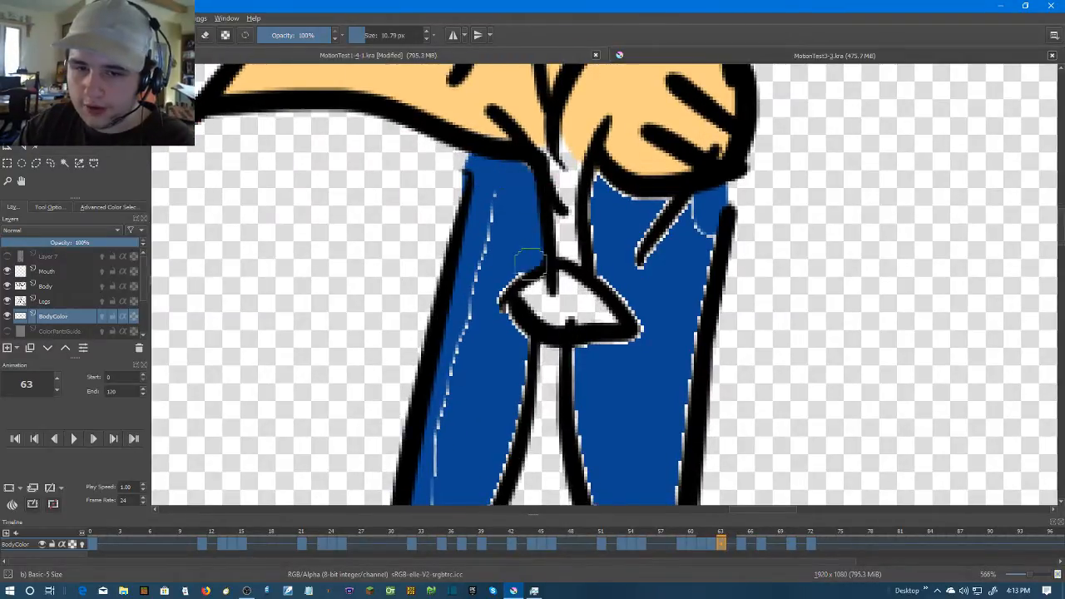
pyautogui.moveTo(495, 305); pyautogui.dragTo(484, 191)
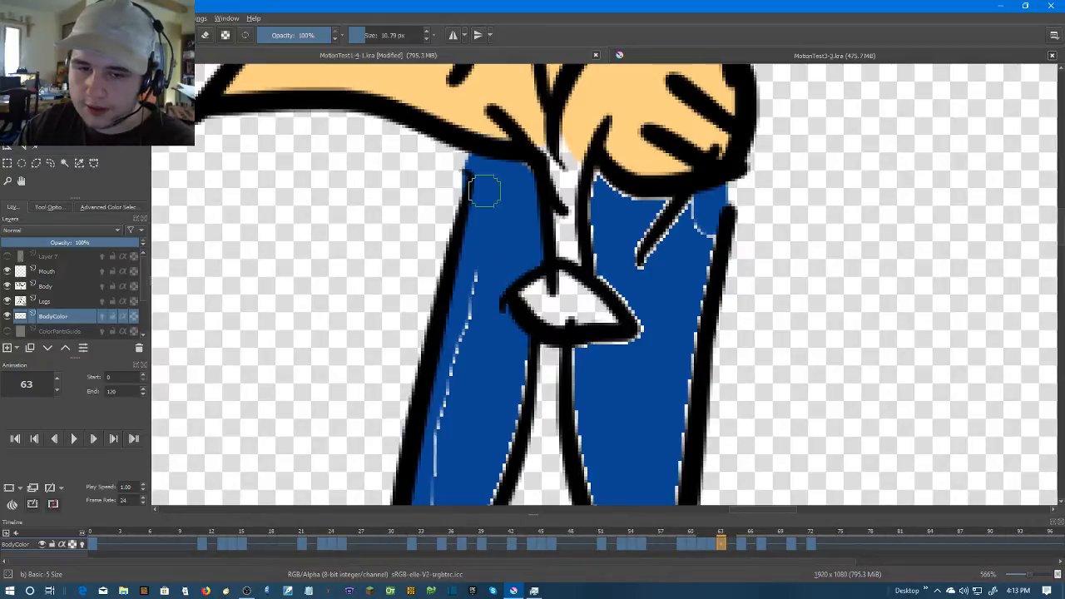
pyautogui.moveTo(481, 331); pyautogui.dragTo(595, 148)
pyautogui.moveTo(599, 100)
pyautogui.mouseDown()
pyautogui.moveTo(570, 158)
pyautogui.moveTo(552, 236)
pyautogui.moveTo(533, 433)
pyautogui.moveTo(632, 171)
pyautogui.mouseUp()
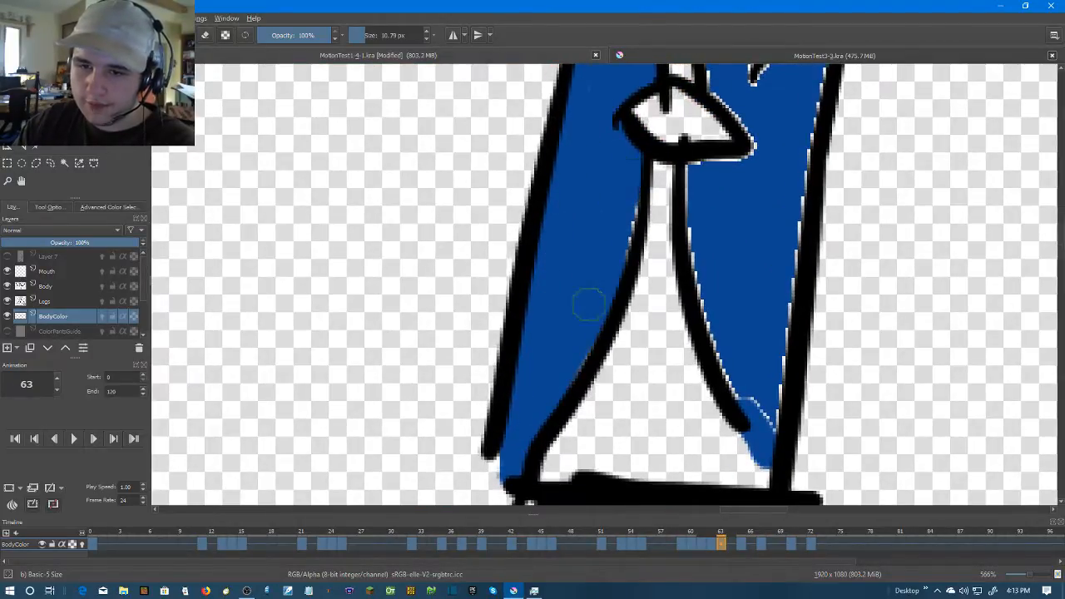
# Brush dark blue over the pale edges of frame 63's rear lower panel, from the belt up to the fist
pyautogui.moveTo(675, 219)
pyautogui.mouseDown()
pyautogui.moveTo(689, 228)
pyautogui.moveTo(740, 389)
pyautogui.mouseUp()
pyautogui.moveTo(764, 428); pyautogui.dragTo(792, 270)
pyautogui.moveTo(791, 271)
pyautogui.mouseDown()
pyautogui.moveTo(774, 183)
pyautogui.moveTo(694, 172)
pyautogui.moveTo(682, 148)
pyautogui.moveTo(670, 193)
pyautogui.moveTo(725, 299)
pyautogui.moveTo(679, 321)
pyautogui.mouseUp()
pyautogui.moveTo(732, 206); pyautogui.dragTo(709, 233)
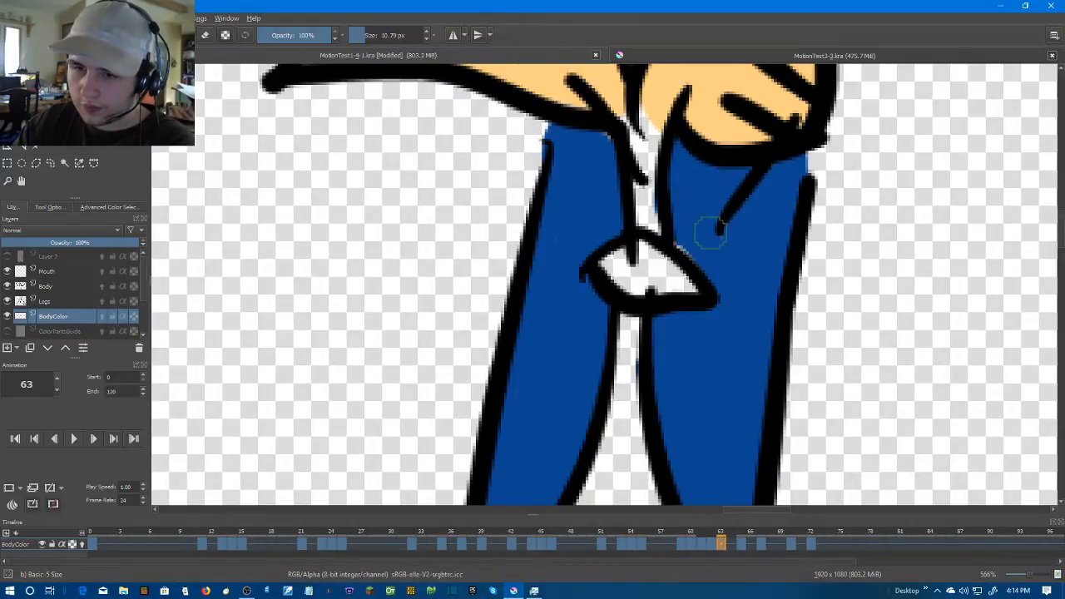
pyautogui.scroll(-5, 749, 274)
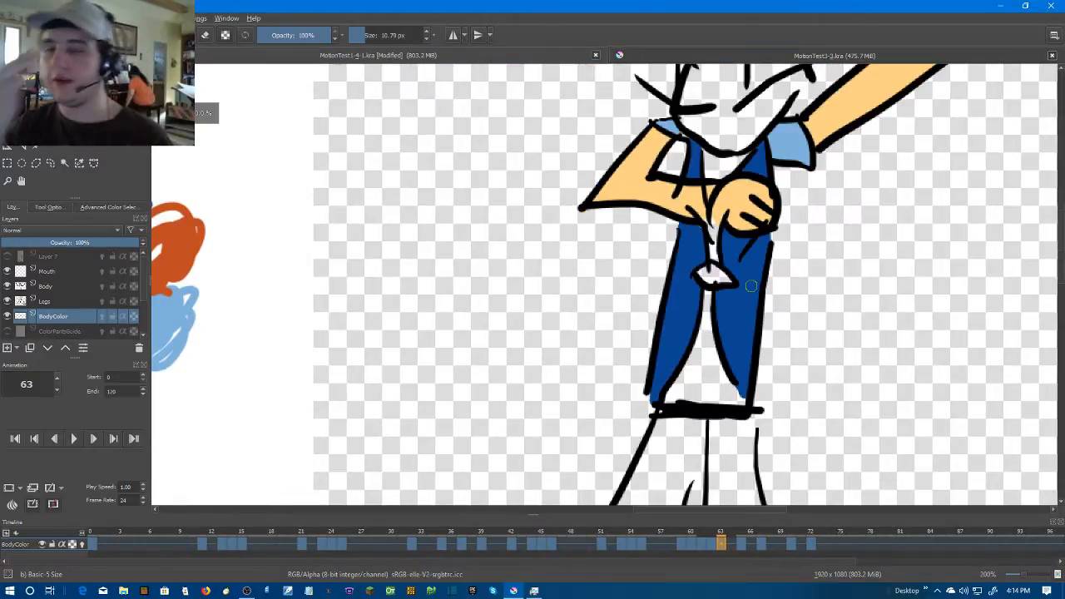
# On frame 65, close the gaps around the tie clip with dark blue strokes and fill the chest, lower and rear torso panels
pyautogui.press('Right')
pyautogui.press('Right')
pyautogui.scroll(2, 701, 276)
pyautogui.moveTo(698, 283)
pyautogui.mouseDown()
pyautogui.moveTo(726, 234)
pyautogui.moveTo(690, 266)
pyautogui.moveTo(661, 330)
pyautogui.mouseUp()
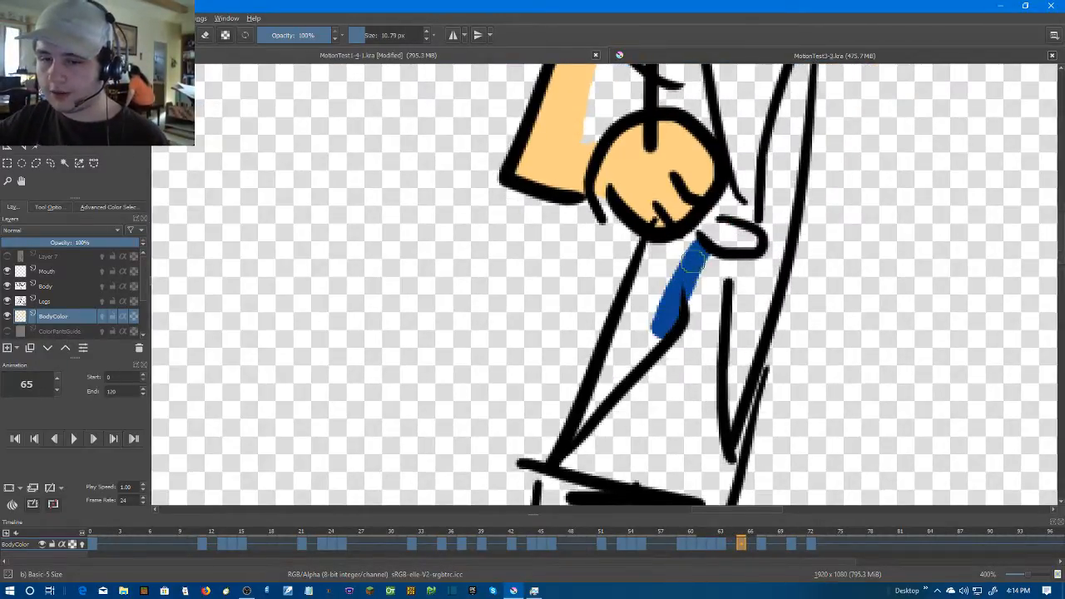
pyautogui.click(728, 212)
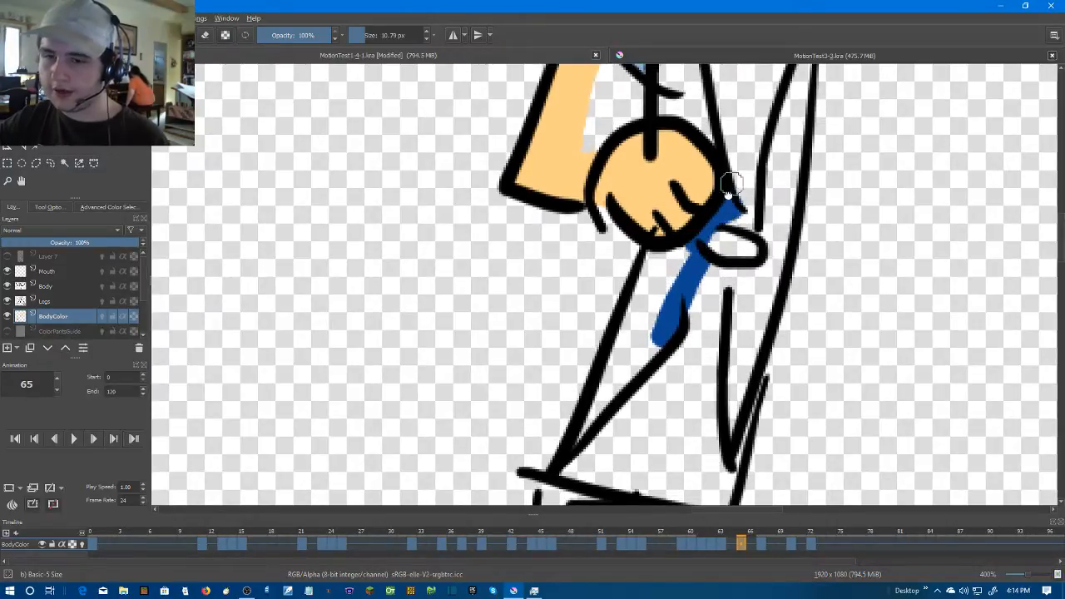
pyautogui.moveTo(732, 183); pyautogui.dragTo(677, 305)
pyautogui.moveTo(688, 373)
pyautogui.mouseDown()
pyautogui.moveTo(658, 246)
pyautogui.moveTo(657, 303)
pyautogui.mouseUp()
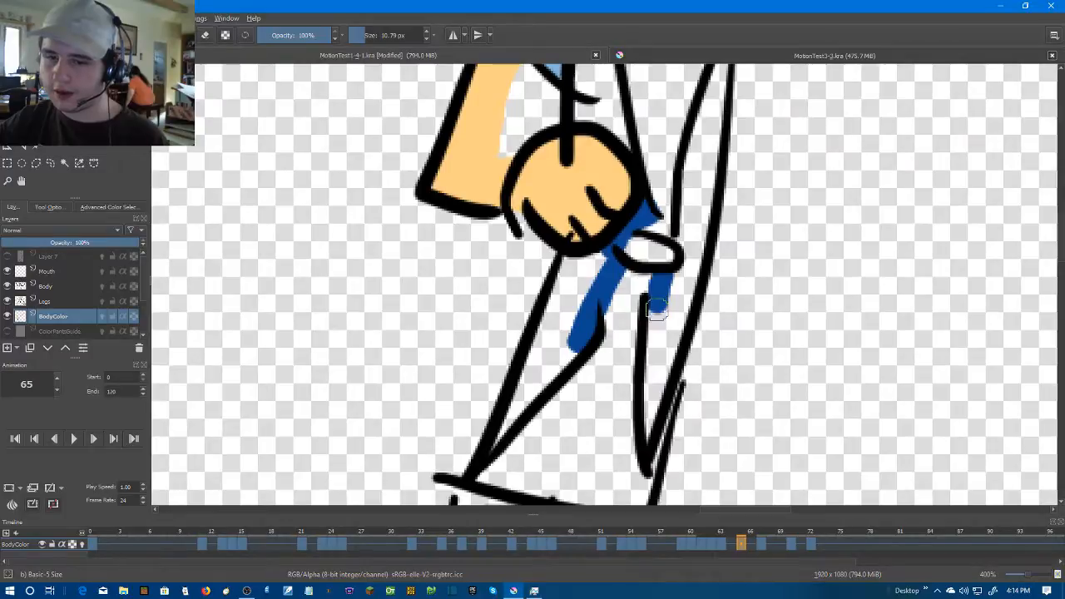
pyautogui.moveTo(687, 229); pyautogui.dragTo(686, 232)
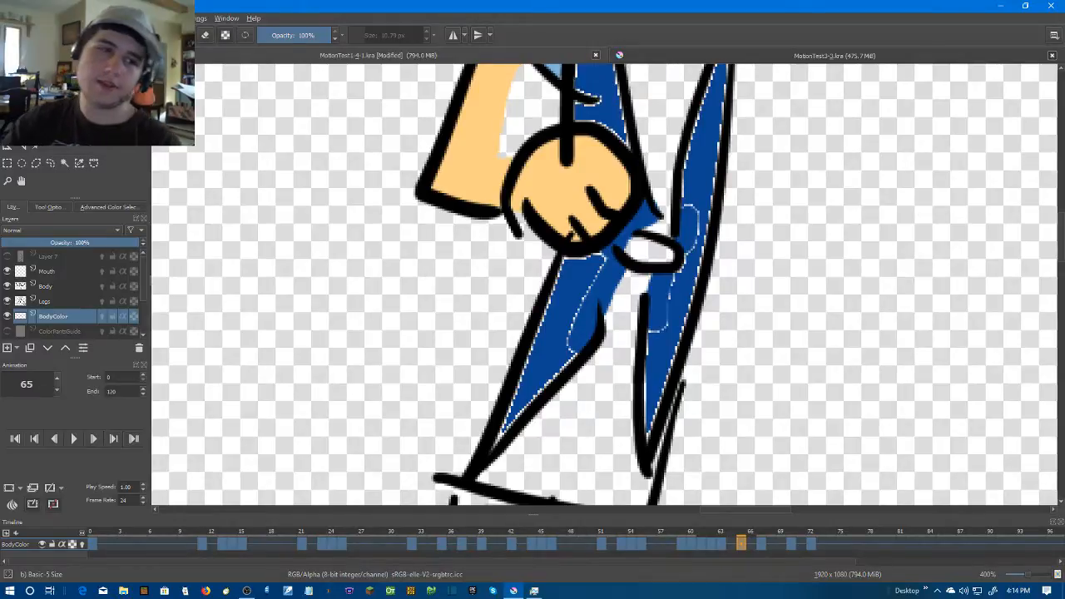
# Brush dark blue over the pale edges of frame 65's chest panel between the light blue sleeve and the fist
pyautogui.press('b')
pyautogui.scroll(1, 364, 119)
pyautogui.moveTo(608, 80); pyautogui.dragTo(522, 292)
pyautogui.moveTo(593, 170); pyautogui.dragTo(587, 318)
pyautogui.moveTo(628, 354)
pyautogui.mouseDown()
pyautogui.moveTo(645, 362)
pyautogui.moveTo(601, 166)
pyautogui.mouseUp()
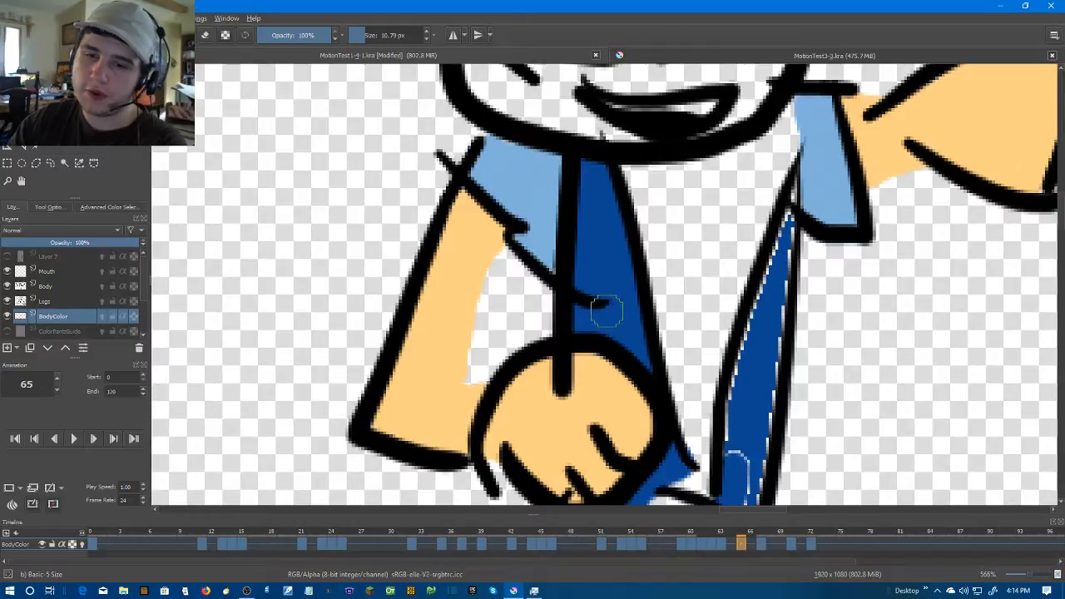
# Brush dark blue over the pale edges of frame 65's long rear panel, from the raised arm's sleeve past the tie clip
pyautogui.moveTo(784, 239)
pyautogui.mouseDown()
pyautogui.moveTo(774, 322)
pyautogui.moveTo(783, 168)
pyautogui.moveTo(746, 300)
pyautogui.mouseUp()
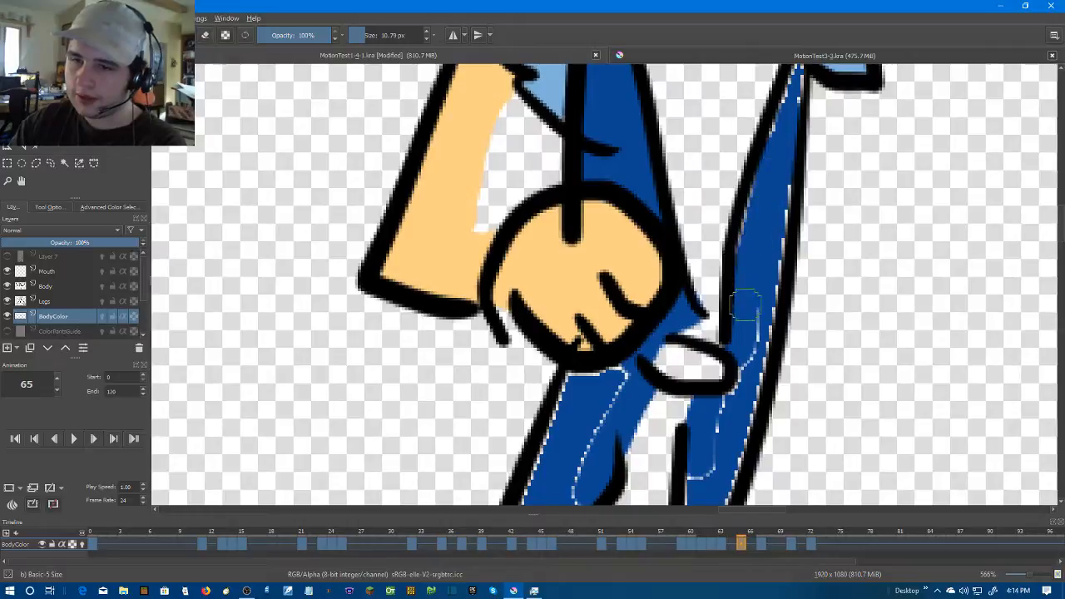
pyautogui.moveTo(762, 196); pyautogui.dragTo(744, 263)
pyautogui.moveTo(787, 211)
pyautogui.mouseDown()
pyautogui.moveTo(758, 315)
pyautogui.moveTo(768, 142)
pyautogui.moveTo(725, 305)
pyautogui.moveTo(685, 392)
pyautogui.mouseUp()
pyautogui.moveTo(732, 323); pyautogui.dragTo(714, 383)
pyautogui.moveTo(716, 316); pyautogui.dragTo(723, 137)
# Brush dark blue over the pale edges of frame 65's lower torso panel below the fist
pyautogui.moveTo(687, 211)
pyautogui.mouseDown()
pyautogui.moveTo(682, 348)
pyautogui.moveTo(713, 199)
pyautogui.mouseUp()
pyautogui.moveTo(635, 199)
pyautogui.mouseDown()
pyautogui.moveTo(639, 235)
pyautogui.moveTo(683, 177)
pyautogui.moveTo(568, 316)
pyautogui.moveTo(558, 337)
pyautogui.moveTo(664, 186)
pyautogui.moveTo(594, 351)
pyautogui.mouseUp()
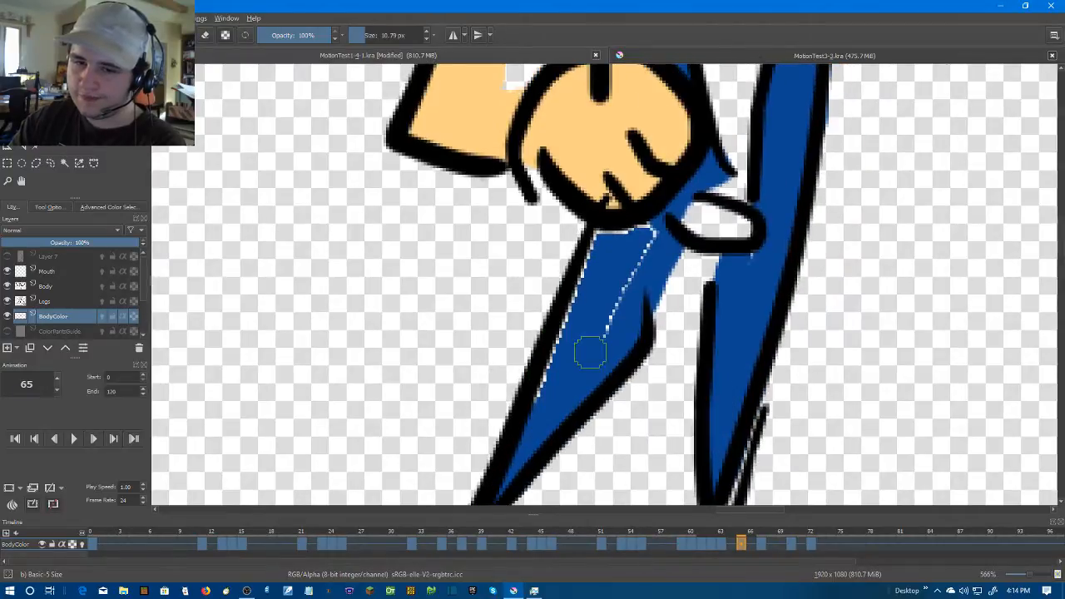
pyautogui.moveTo(553, 386)
pyautogui.mouseDown()
pyautogui.moveTo(615, 227)
pyautogui.moveTo(637, 230)
pyautogui.moveTo(619, 294)
pyautogui.mouseUp()
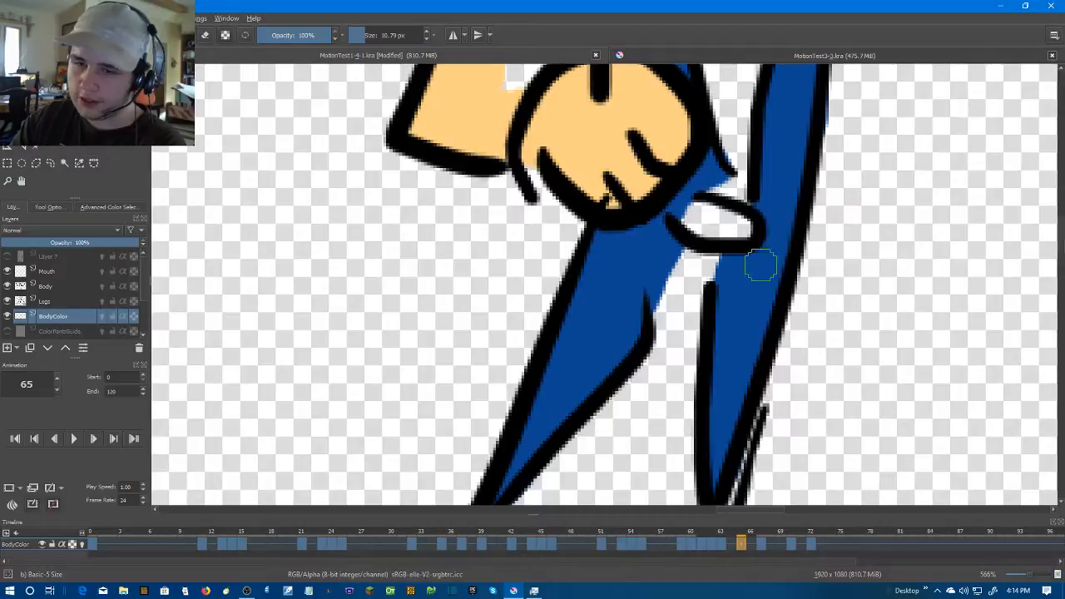
# Paint the top of frame 65's rear panel beside the raised arm's sleeve dark blue and erase the spill outside the outline
pyautogui.scroll(-2, 854, 206)
pyautogui.moveTo(856, 212); pyautogui.dragTo(737, 409)
pyautogui.scroll(3, 735, 303)
pyautogui.moveTo(702, 265)
pyautogui.mouseDown()
pyautogui.moveTo(693, 316)
pyautogui.moveTo(715, 150)
pyautogui.mouseUp()
pyautogui.press('e')
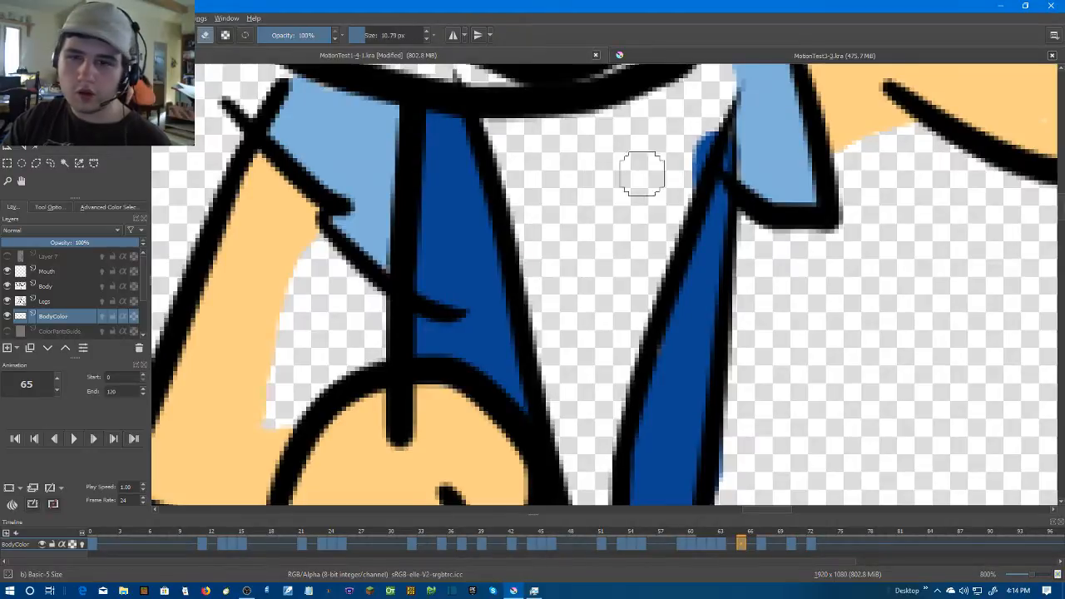
pyautogui.scroll(-3, 758, 293)
pyautogui.moveTo(784, 319); pyautogui.dragTo(725, 297)
pyautogui.scroll(4, 725, 290)
pyautogui.scroll(-4, 725, 290)
# On frame 67, close the gap at the foot of the narrow panel below the fist and fill that panel dark blue
pyautogui.press('Right')
pyautogui.press('Right')
pyautogui.scroll(3, 655, 285)
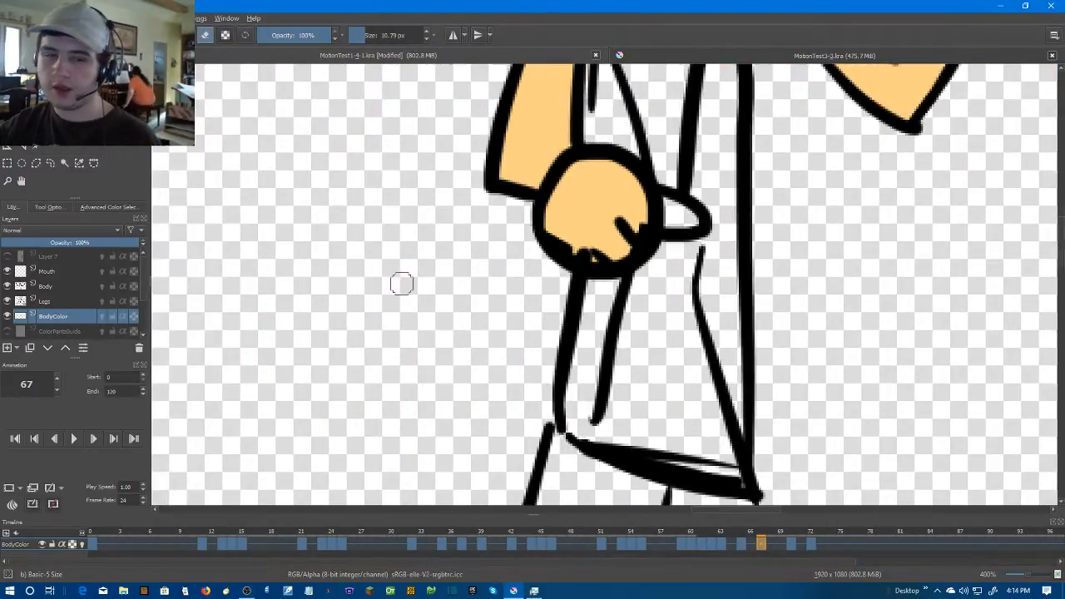
pyautogui.press('f')
pyautogui.press('b')
pyautogui.scroll(1, 582, 419)
pyautogui.moveTo(582, 420)
pyautogui.mouseDown()
pyautogui.moveTo(579, 344)
pyautogui.moveTo(575, 336)
pyautogui.moveTo(559, 350)
pyautogui.mouseUp()
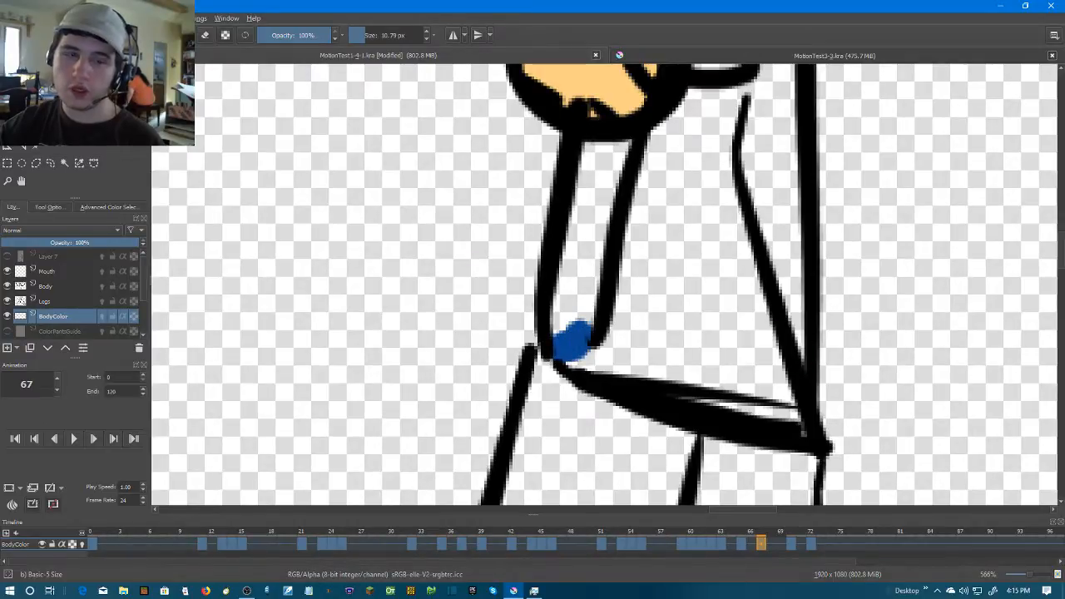
pyautogui.click(592, 220)
# Try to fill frame 67's long rear panel with dark blue
pyautogui.click(777, 194)
pyautogui.moveTo(784, 173); pyautogui.dragTo(737, 353)
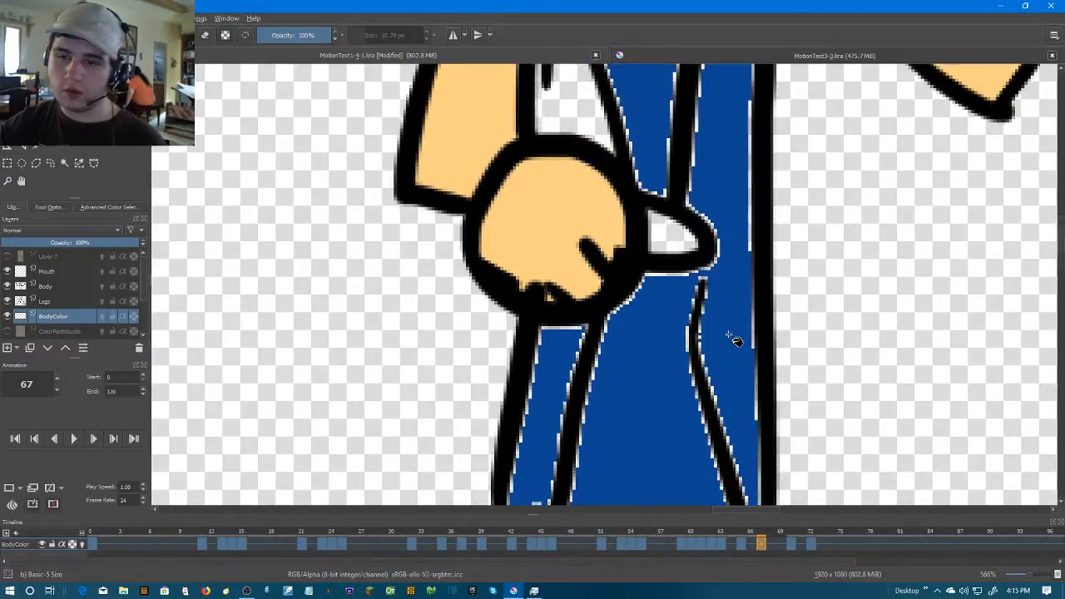
pyautogui.hotkey('ctrl', 'z')
# Fill frame 67's triangular chest panel above the fist dark blue and brush over the rear panel's gap below the tie clip
pyautogui.click(572, 132)
pyautogui.moveTo(572, 131); pyautogui.dragTo(587, 302)
pyautogui.click(7, 93)
pyautogui.moveTo(751, 317); pyautogui.dragTo(692, 175)
pyautogui.moveTo(654, 296)
pyautogui.mouseDown()
pyautogui.moveTo(658, 382)
pyautogui.moveTo(655, 300)
pyautogui.mouseUp()
# Try again to fill frame 67's rear panel with only the gap below the tie clip closed
pyautogui.press('f')
pyautogui.click(676, 133)
pyautogui.scroll(5, 673, 385)
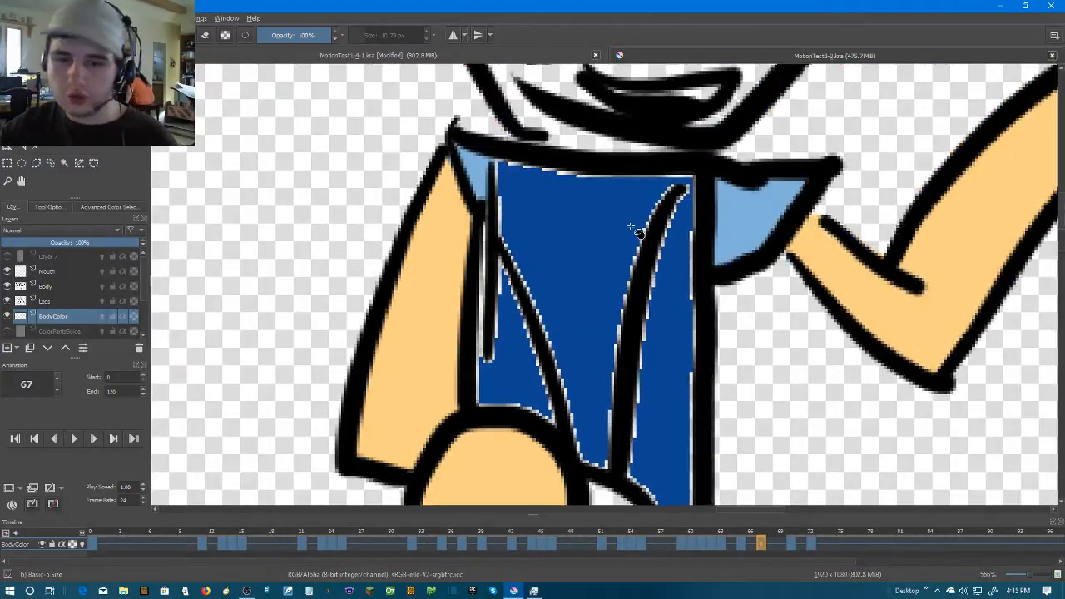
pyautogui.hotkey('ctrl', 'z')
# Close the gap at the top of frame 67's rear panel beside the light blue sleeve and fill the panel dark blue
pyautogui.press('b')
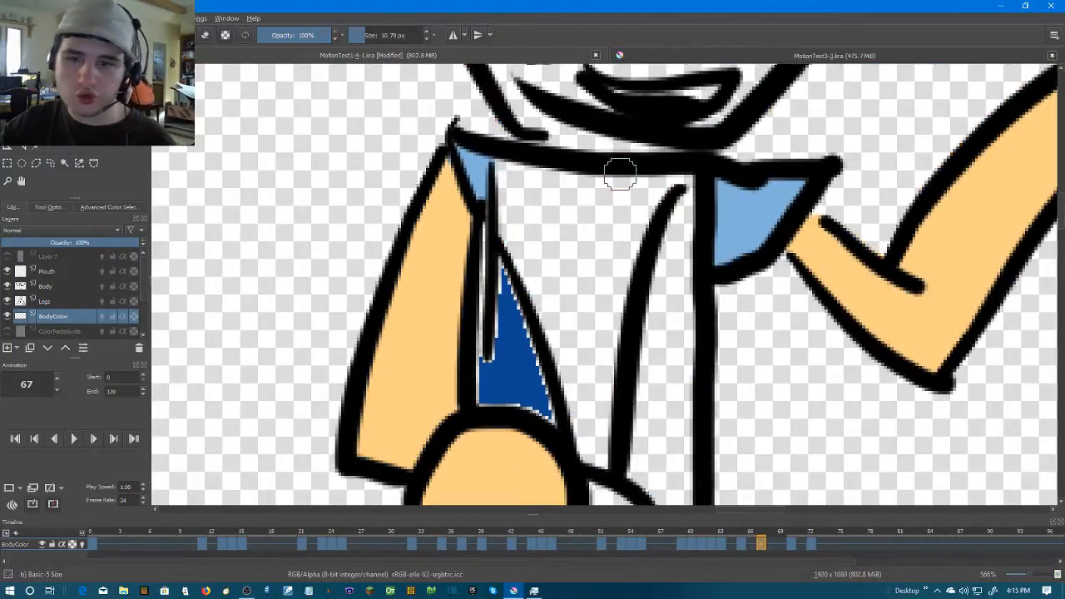
pyautogui.moveTo(680, 193)
pyautogui.mouseDown()
pyautogui.moveTo(680, 237)
pyautogui.moveTo(682, 174)
pyautogui.mouseUp()
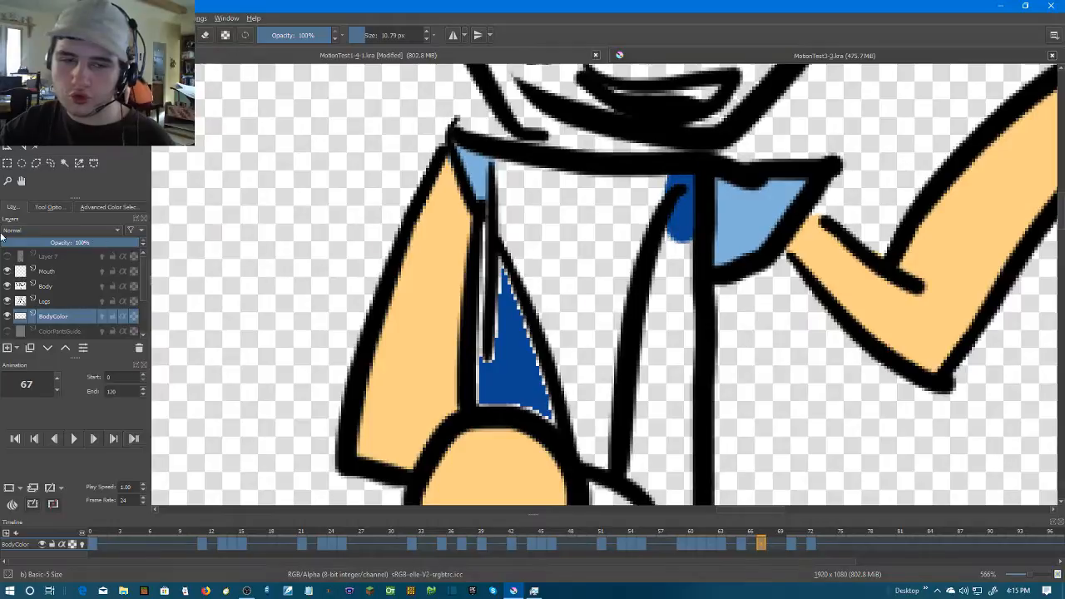
pyautogui.click(674, 307)
pyautogui.moveTo(634, 382); pyautogui.dragTo(665, 155)
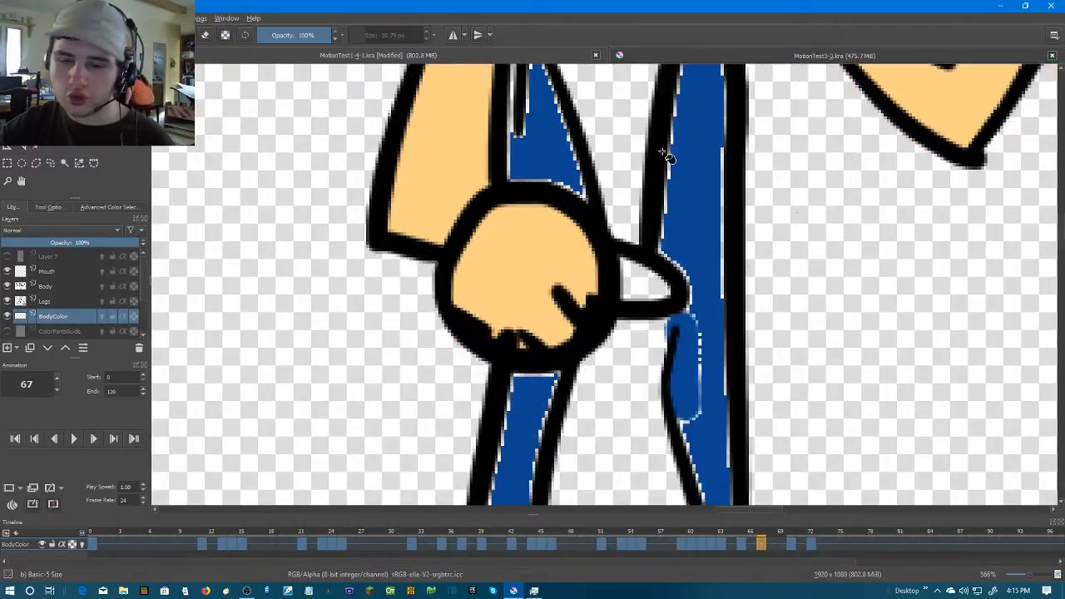
# Brush dark blue over the pale edges of frame 67's narrow lower panel below the fist
pyautogui.scroll(-3, 667, 162)
pyautogui.scroll(3, 727, 209)
pyautogui.moveTo(539, 301); pyautogui.dragTo(734, 167)
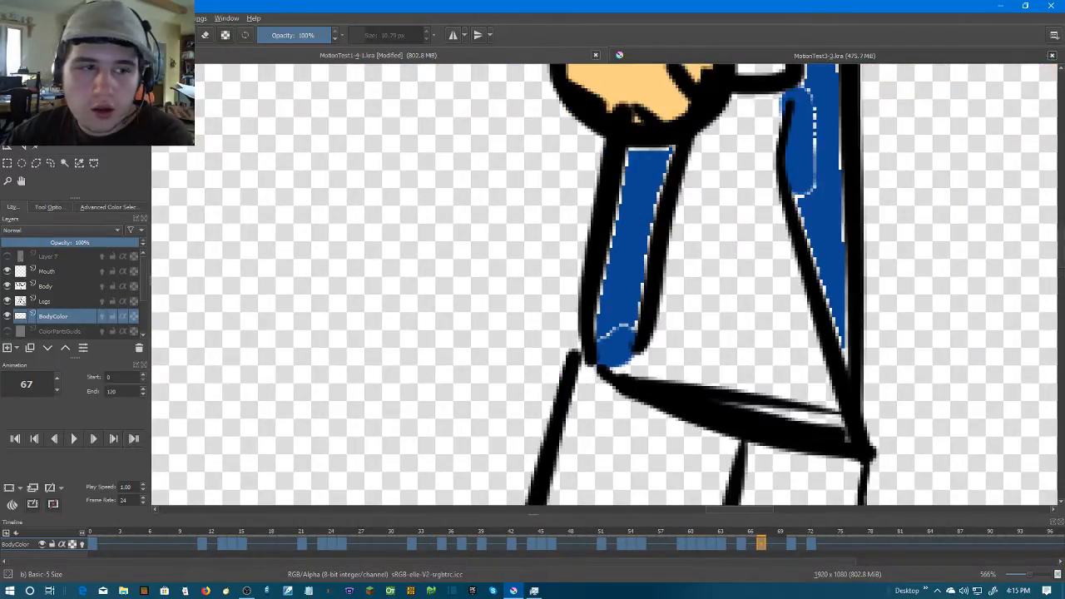
pyautogui.moveTo(611, 333)
pyautogui.mouseDown()
pyautogui.moveTo(635, 297)
pyautogui.moveTo(600, 283)
pyautogui.moveTo(598, 309)
pyautogui.moveTo(626, 192)
pyautogui.moveTo(650, 154)
pyautogui.moveTo(641, 253)
pyautogui.mouseUp()
# Brush dark blue over the pale edges of frame 67's long rear panel, from the belt up past the tie clip
pyautogui.moveTo(838, 303); pyautogui.dragTo(712, 302)
pyautogui.moveTo(726, 359); pyautogui.dragTo(704, 247)
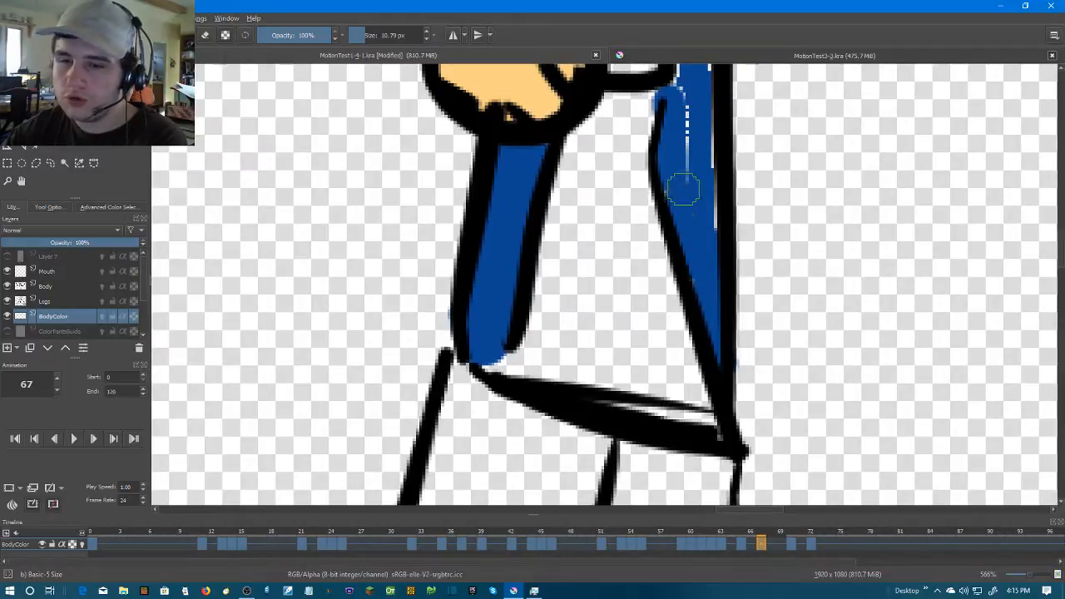
pyautogui.moveTo(714, 188); pyautogui.dragTo(707, 374)
pyautogui.scroll(2, 697, 344)
pyautogui.moveTo(643, 248)
pyautogui.mouseDown()
pyautogui.moveTo(643, 183)
pyautogui.moveTo(644, 408)
pyautogui.moveTo(629, 272)
pyautogui.mouseUp()
pyautogui.moveTo(645, 325)
pyautogui.mouseDown()
pyautogui.moveTo(668, 399)
pyautogui.moveTo(687, 560)
pyautogui.mouseUp()
pyautogui.moveTo(678, 487)
pyautogui.mouseDown()
pyautogui.moveTo(672, 404)
pyautogui.moveTo(643, 352)
pyautogui.moveTo(630, 222)
pyautogui.moveTo(556, 461)
pyautogui.moveTo(561, 333)
pyautogui.moveTo(618, 118)
pyautogui.moveTo(644, 131)
pyautogui.moveTo(646, 391)
pyautogui.moveTo(658, 225)
pyautogui.moveTo(673, 435)
pyautogui.moveTo(672, 270)
pyautogui.moveTo(682, 475)
pyautogui.moveTo(685, 250)
pyautogui.moveTo(687, 430)
pyautogui.mouseUp()
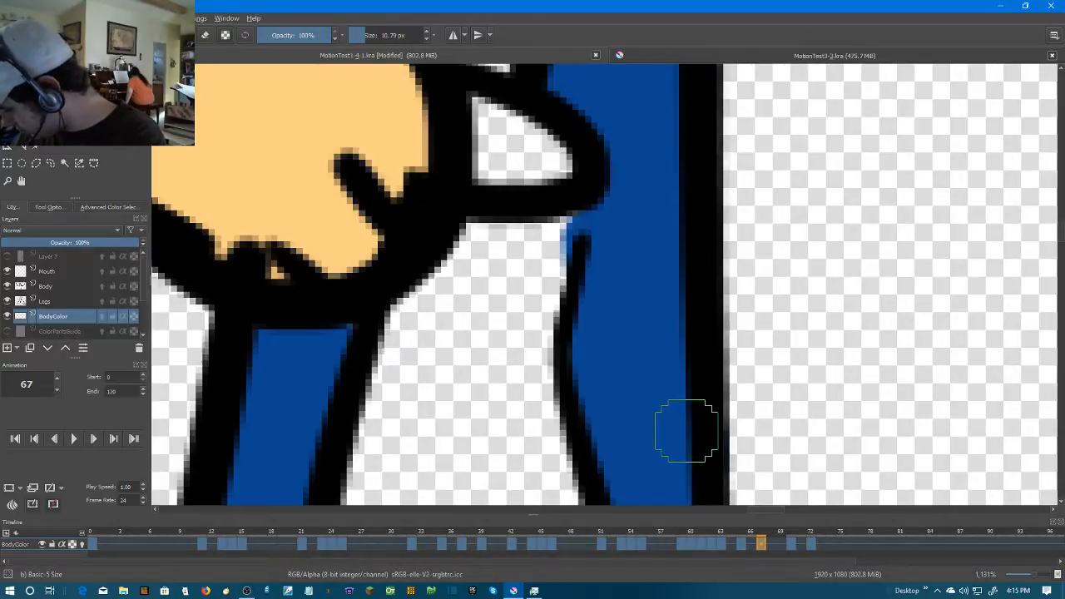
pyautogui.scroll(-4, 686, 430)
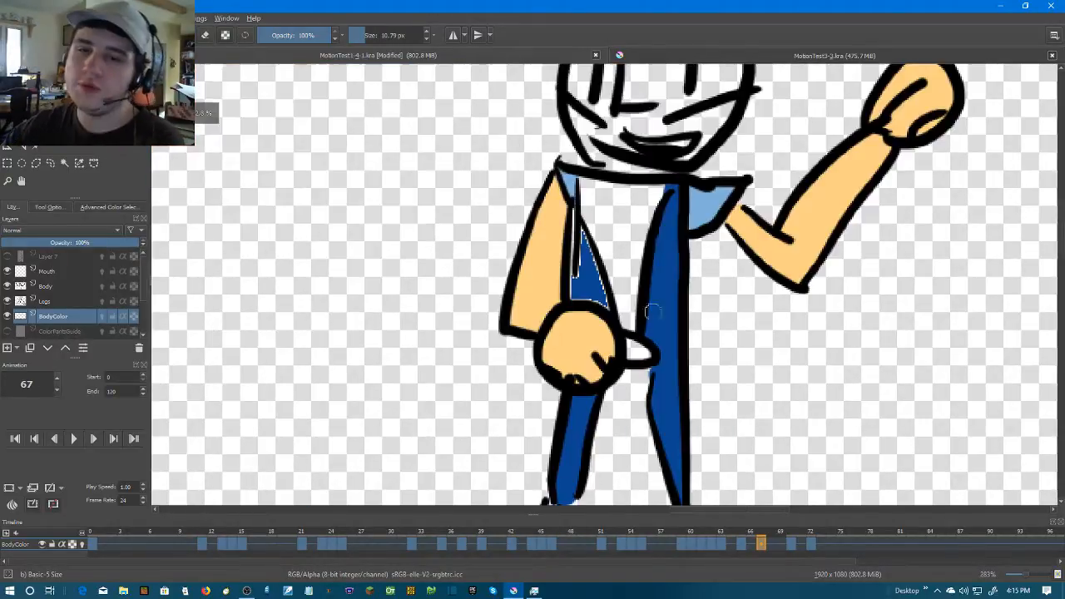
# Brush dark blue over the pale edges of frame 67's triangular chest panel and the strip beside the arm, undoing a stray stroke
pyautogui.moveTo(654, 238); pyautogui.dragTo(637, 353)
pyautogui.scroll(1, 637, 353)
pyautogui.moveTo(445, 335); pyautogui.dragTo(508, 269)
pyautogui.scroll(1, 509, 269)
pyautogui.moveTo(539, 346); pyautogui.dragTo(523, 286)
pyautogui.scroll(1, 523, 286)
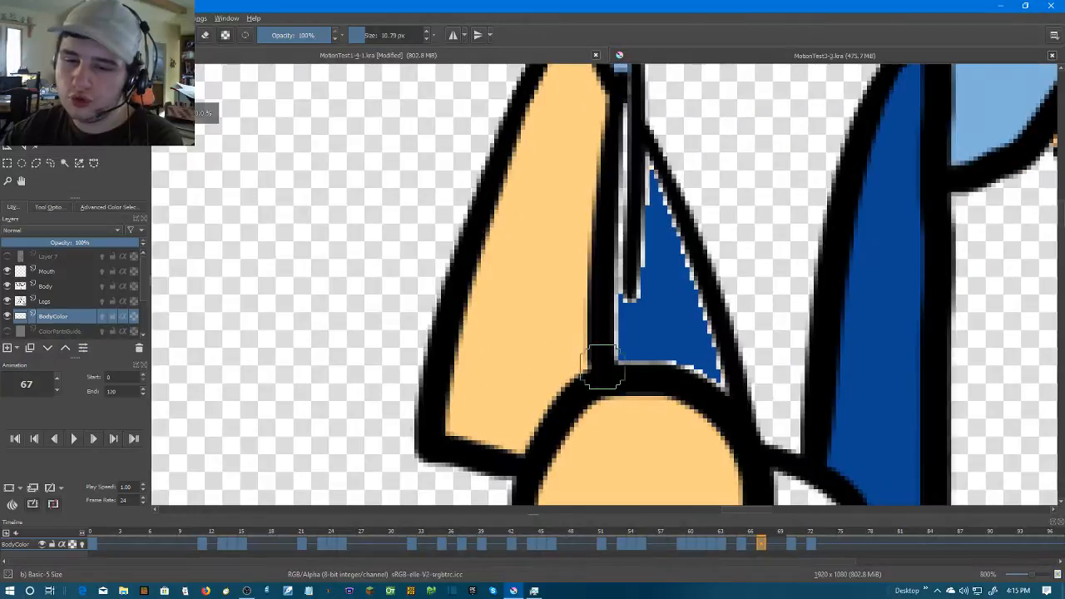
pyautogui.moveTo(676, 252); pyautogui.dragTo(676, 341)
pyautogui.moveTo(628, 467)
pyautogui.mouseDown()
pyautogui.moveTo(620, 226)
pyautogui.moveTo(634, 427)
pyautogui.mouseUp()
pyautogui.hotkey('ctrl', 'z')
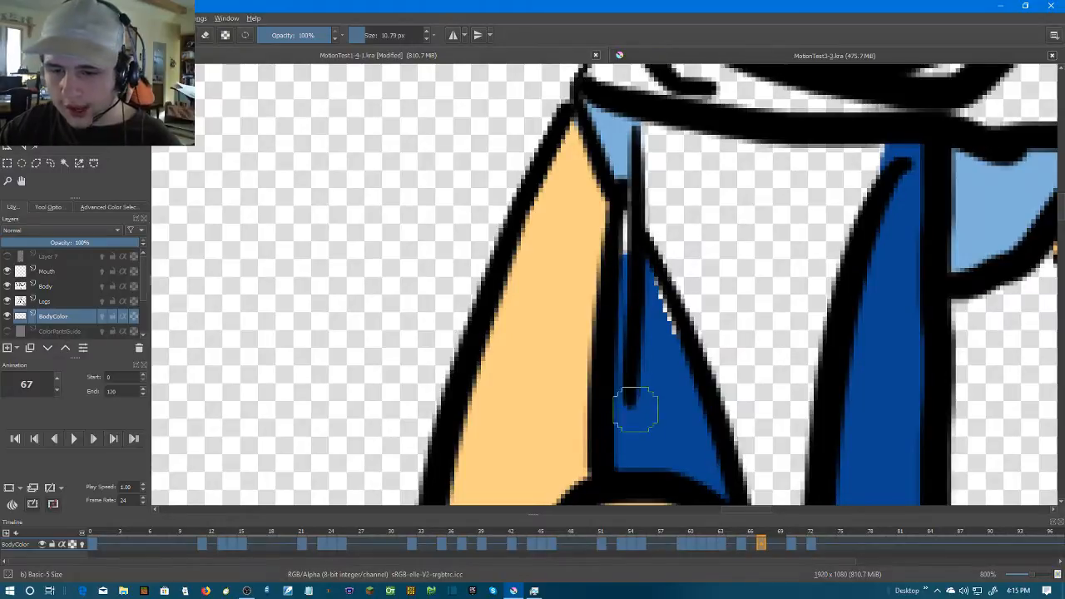
pyautogui.moveTo(666, 354); pyautogui.dragTo(632, 249)
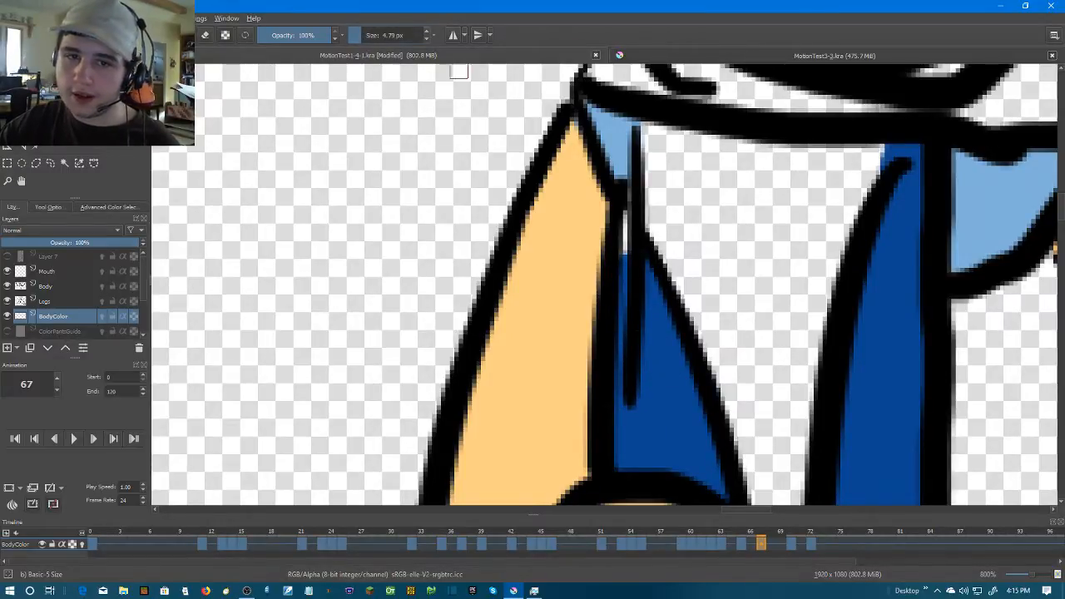
# On frame 70, set the brush size to 10.79 px and draw a dark blue line from the tie clip to the belt
pyautogui.click(426, 32)
pyautogui.scroll(-3, 653, 286)
pyautogui.moveTo(773, 302); pyautogui.dragTo(729, 204)
pyautogui.scroll(-2, 692, 234)
pyautogui.scroll(1, 727, 233)
pyautogui.press('Right')
pyautogui.press('Right')
pyautogui.scroll(1, 727, 230)
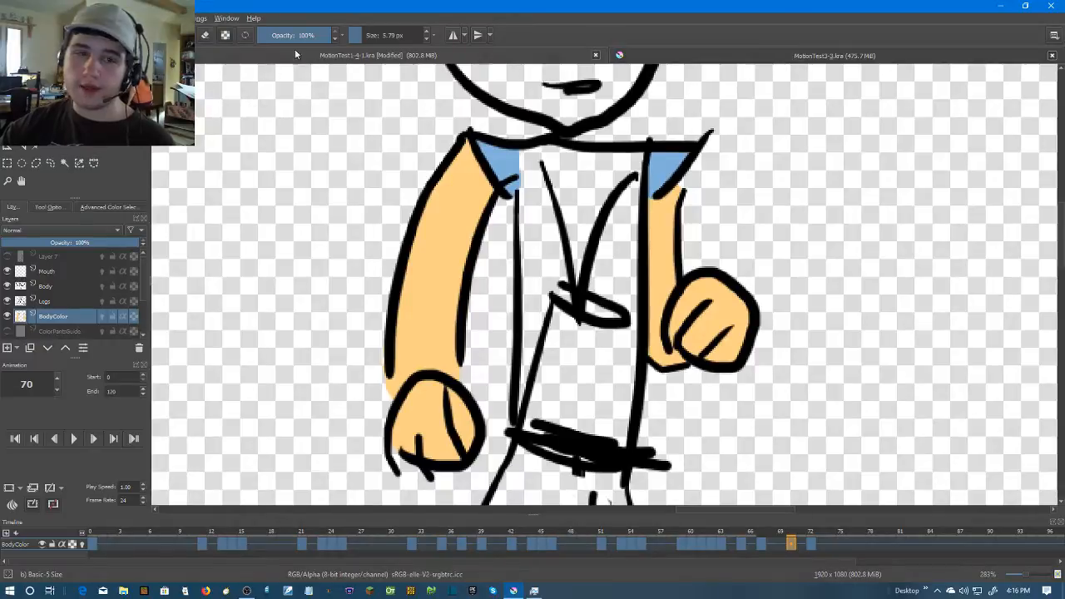
pyautogui.click(426, 31)
pyautogui.scroll(1, 569, 345)
pyautogui.moveTo(572, 326)
pyautogui.mouseDown()
pyautogui.moveTo(577, 290)
pyautogui.moveTo(591, 387)
pyautogui.moveTo(618, 462)
pyautogui.mouseUp()
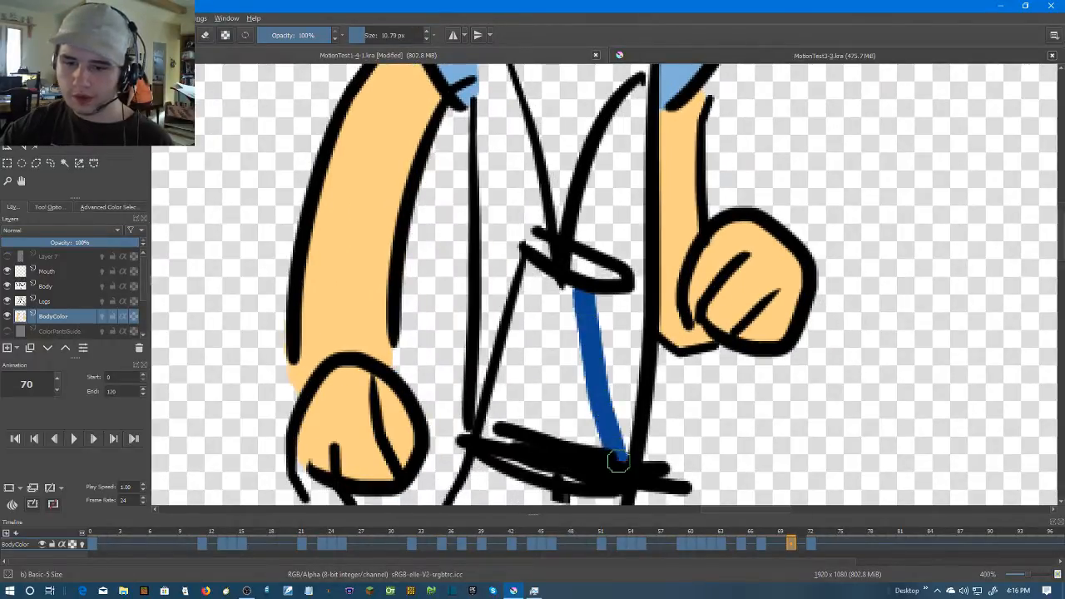
# Try to fill frame 70's front chest panel beside the light blue sleeve with dark blue
pyautogui.press('f')
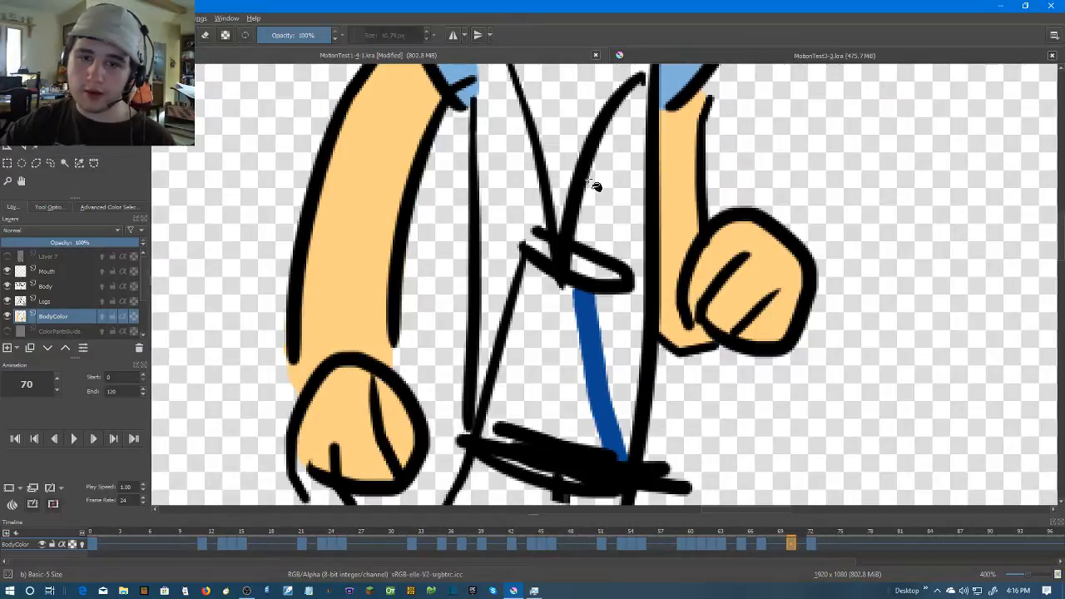
pyautogui.click(523, 179)
pyautogui.scroll(3, 518, 178)
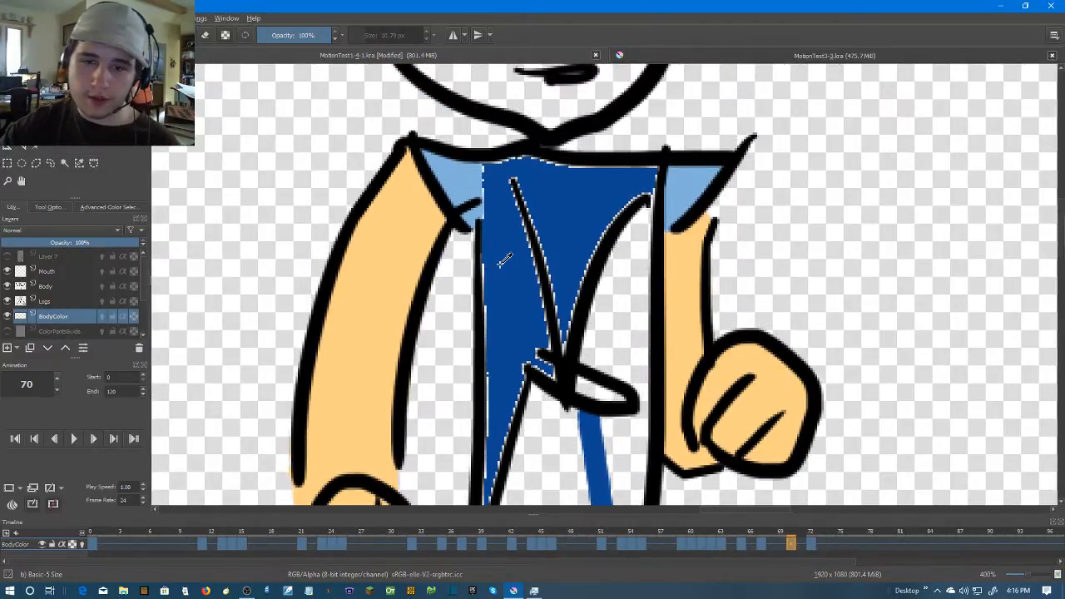
pyautogui.hotkey('ctrl', 'z')
pyautogui.scroll(1, 503, 258)
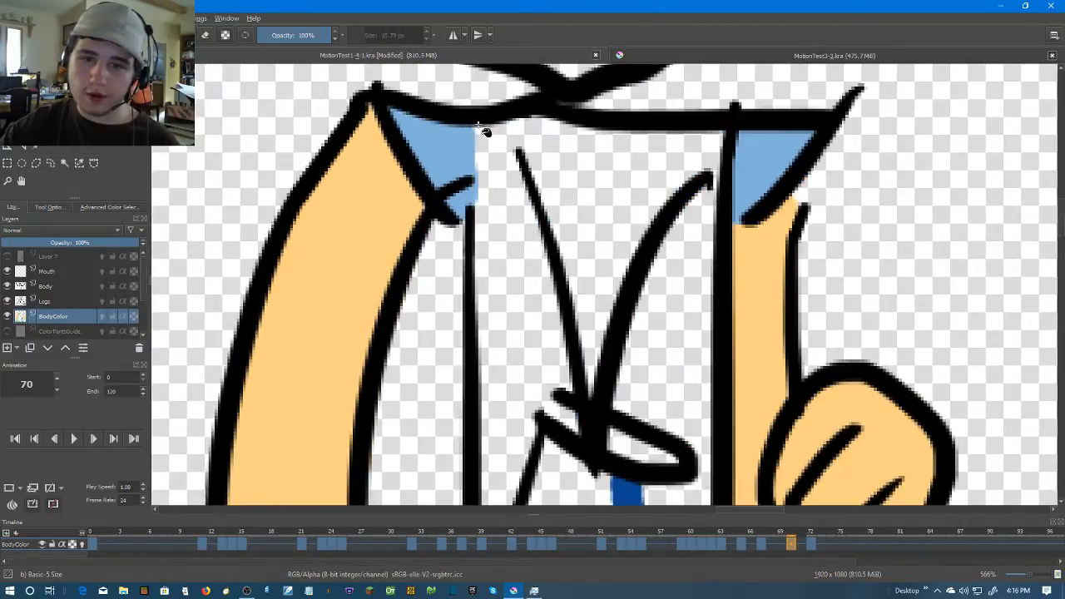
# Close the gap at the top of frame 70's panel beside the light blue sleeve and fill the torso panels with dark blue
pyautogui.moveTo(491, 134)
pyautogui.mouseDown()
pyautogui.moveTo(512, 174)
pyautogui.moveTo(474, 132)
pyautogui.mouseUp()
pyautogui.press('f')
pyautogui.click(503, 269)
pyautogui.scroll(-4, 636, 166)
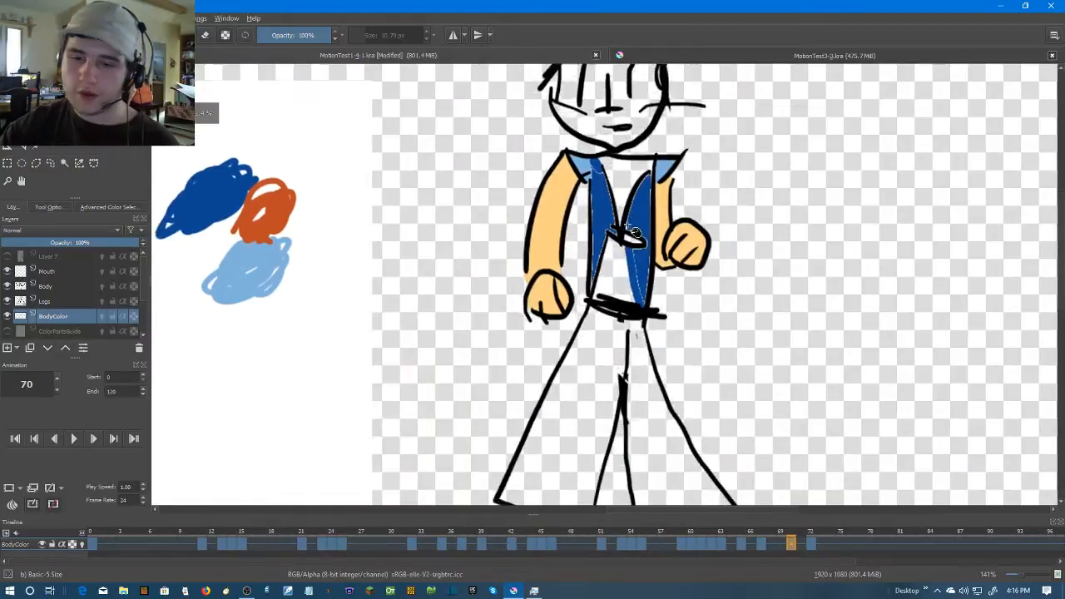
# Brush dark blue over the pale edges of frame 70's front panel, from the belt up to the sleeve and around the tie clip's open end
pyautogui.scroll(3, 632, 223)
pyautogui.scroll(2, 601, 381)
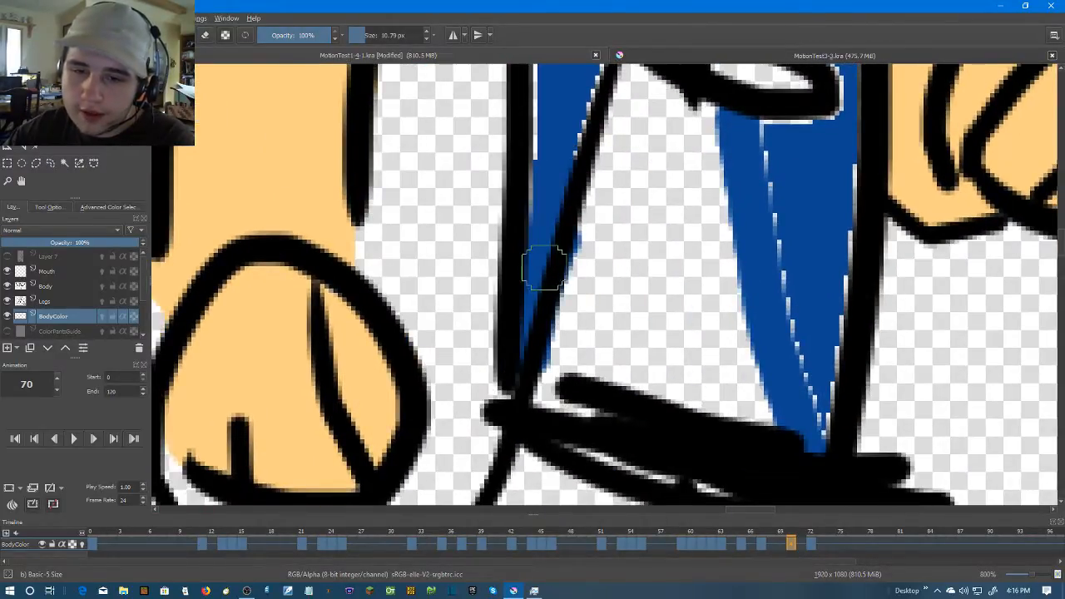
pyautogui.scroll(3, 541, 266)
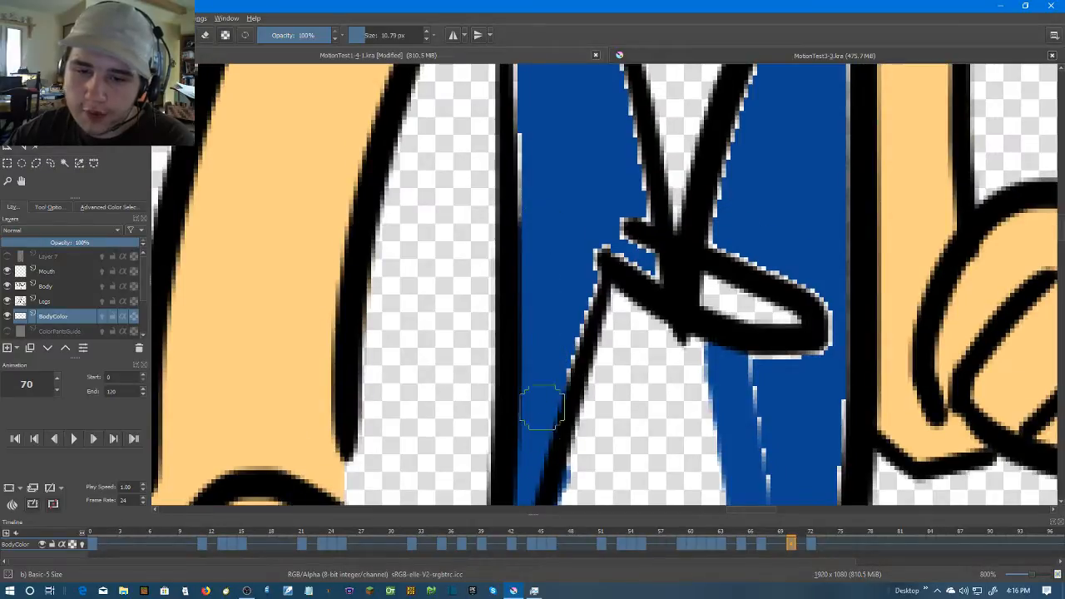
pyautogui.scroll(3, 541, 450)
pyautogui.moveTo(530, 435)
pyautogui.mouseDown()
pyautogui.moveTo(538, 326)
pyautogui.moveTo(527, 142)
pyautogui.mouseUp()
pyautogui.scroll(2, 532, 216)
pyautogui.moveTo(536, 291)
pyautogui.mouseDown()
pyautogui.moveTo(534, 185)
pyautogui.moveTo(539, 272)
pyautogui.moveTo(559, 225)
pyautogui.moveTo(585, 263)
pyautogui.moveTo(634, 430)
pyautogui.mouseUp()
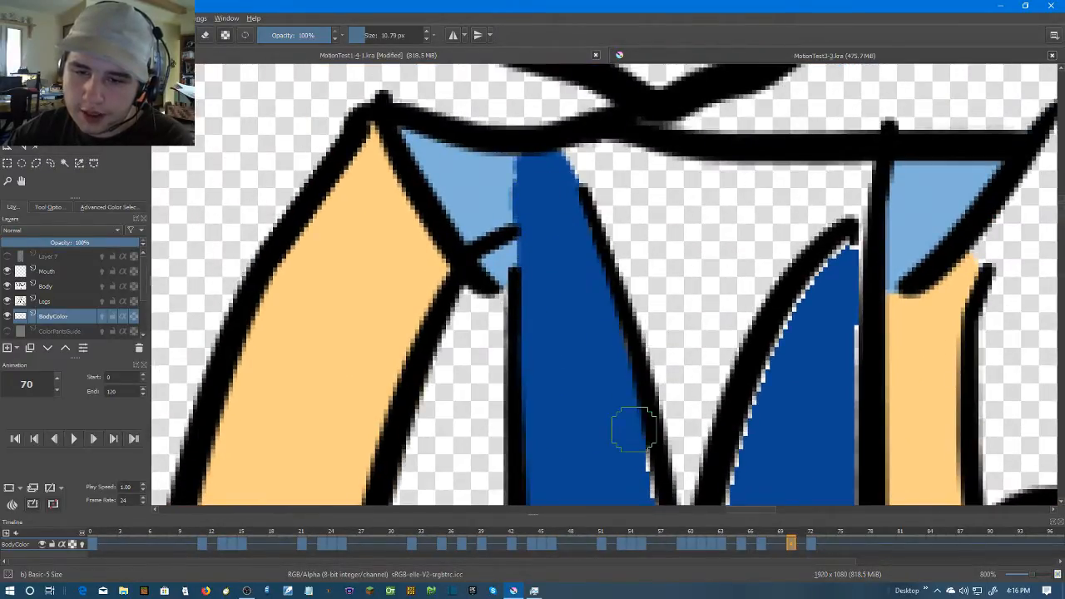
pyautogui.scroll(-3, 634, 430)
pyautogui.moveTo(594, 209)
pyautogui.mouseDown()
pyautogui.moveTo(627, 307)
pyautogui.moveTo(602, 304)
pyautogui.moveTo(580, 332)
pyautogui.moveTo(617, 366)
pyautogui.mouseUp()
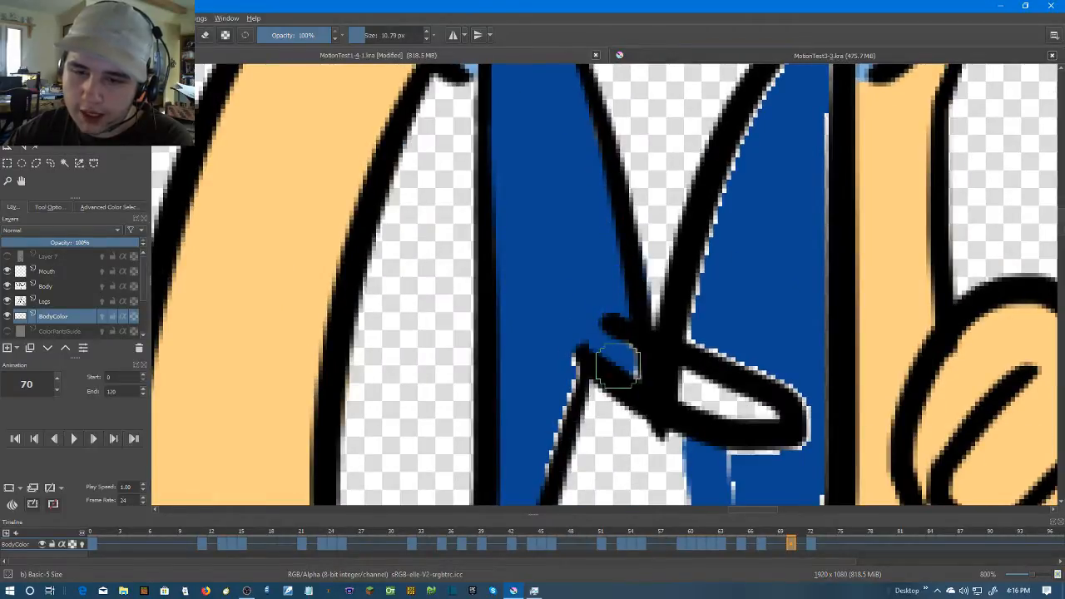
pyautogui.scroll(-1, 580, 358)
pyautogui.moveTo(601, 257); pyautogui.dragTo(570, 357)
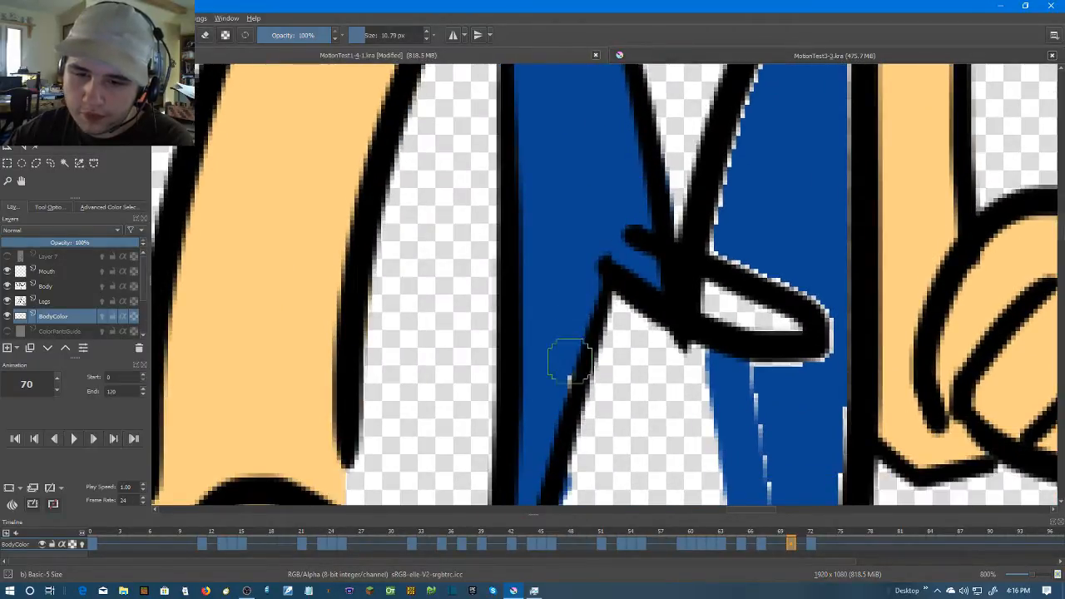
# Brush dark blue over the pale edges of frame 70's other torso panel, beside the raised fist and around the tie clip's rounded end
pyautogui.scroll(-3, 683, 348)
pyautogui.moveTo(696, 194)
pyautogui.mouseDown()
pyautogui.moveTo(756, 452)
pyautogui.moveTo(773, 345)
pyautogui.moveTo(777, 172)
pyautogui.moveTo(774, 235)
pyautogui.moveTo(687, 244)
pyautogui.mouseUp()
pyautogui.moveTo(774, 226); pyautogui.dragTo(755, 388)
pyautogui.moveTo(756, 381)
pyautogui.mouseDown()
pyautogui.moveTo(744, 325)
pyautogui.moveTo(637, 269)
pyautogui.moveTo(646, 214)
pyautogui.moveTo(594, 373)
pyautogui.moveTo(677, 190)
pyautogui.moveTo(647, 218)
pyautogui.moveTo(690, 148)
pyautogui.moveTo(708, 199)
pyautogui.moveTo(707, 363)
pyautogui.moveTo(688, 173)
pyautogui.moveTo(672, 352)
pyautogui.moveTo(672, 343)
pyautogui.mouseUp()
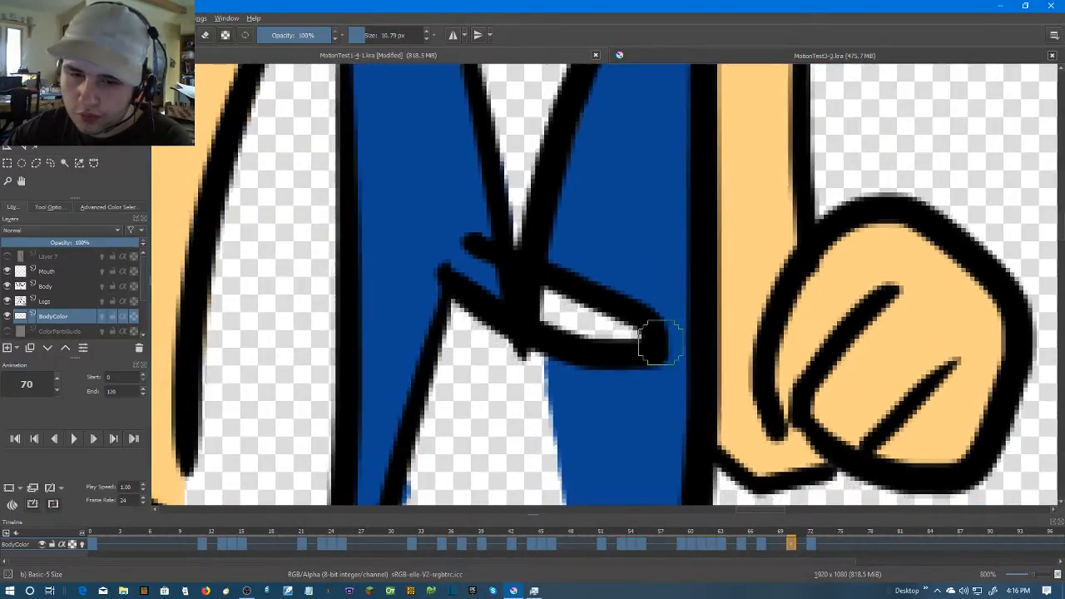
# Create a duplicate BodyColor keyframe of the opening pose at frame 4 and move it to frame 72
pyautogui.scroll(-4, 672, 343)
pyautogui.scroll(1, 637, 285)
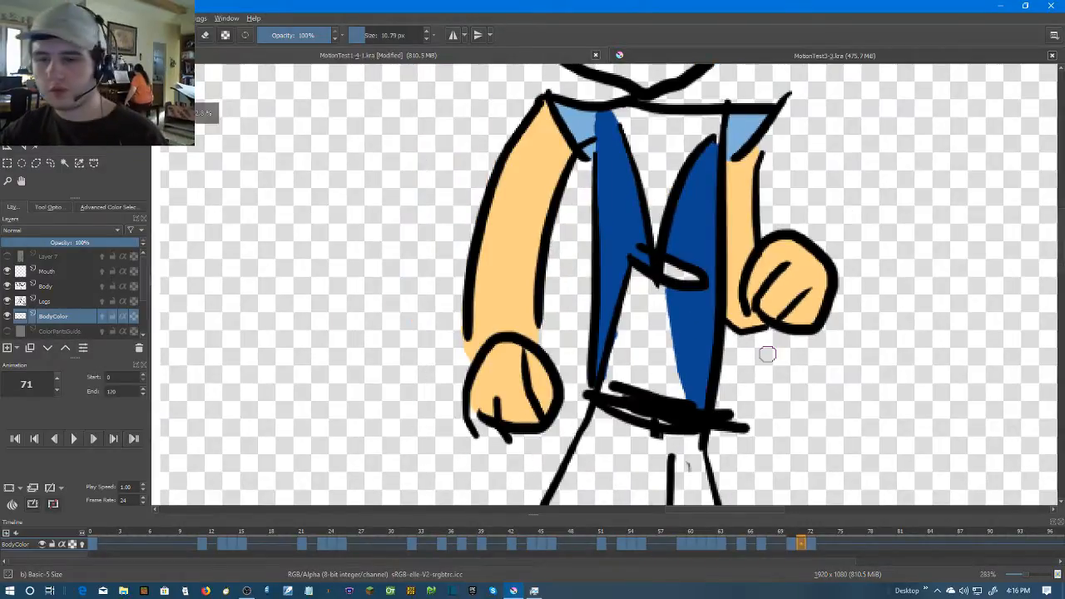
pyautogui.press('.')
pyautogui.click(131, 542)
pyautogui.rightClick(131, 542)
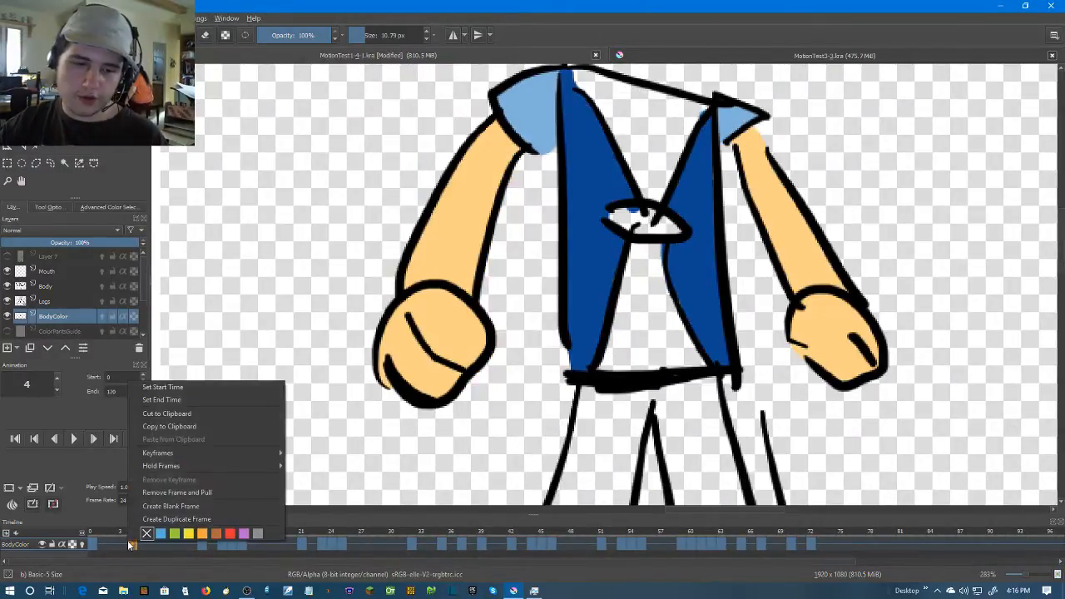
pyautogui.click(158, 514)
pyautogui.moveTo(129, 543); pyautogui.dragTo(812, 546)
pyautogui.scroll(-2, 797, 454)
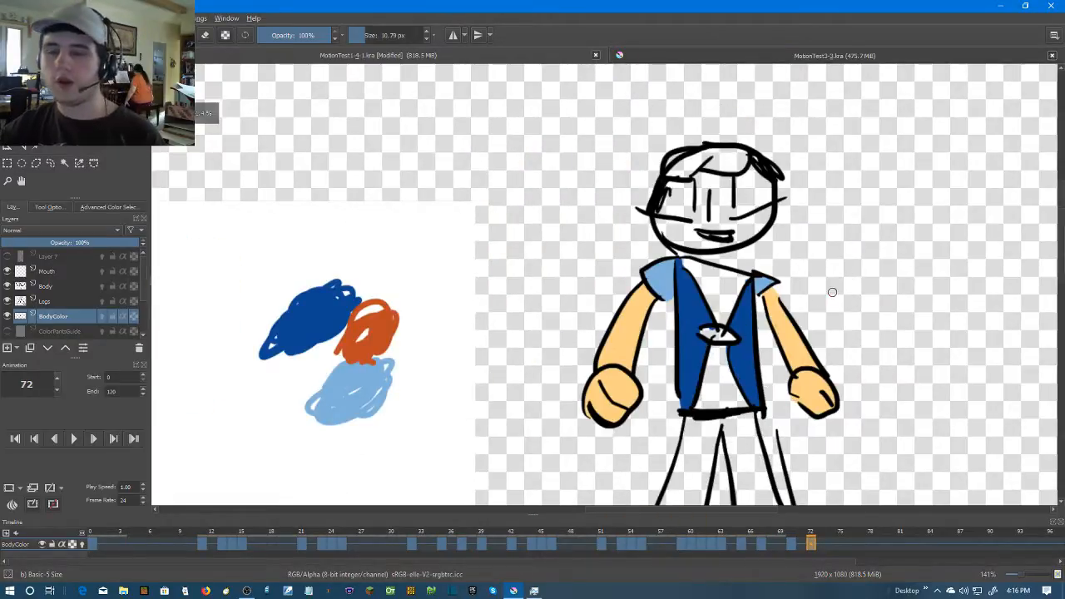
pyautogui.scroll(1, 797, 324)
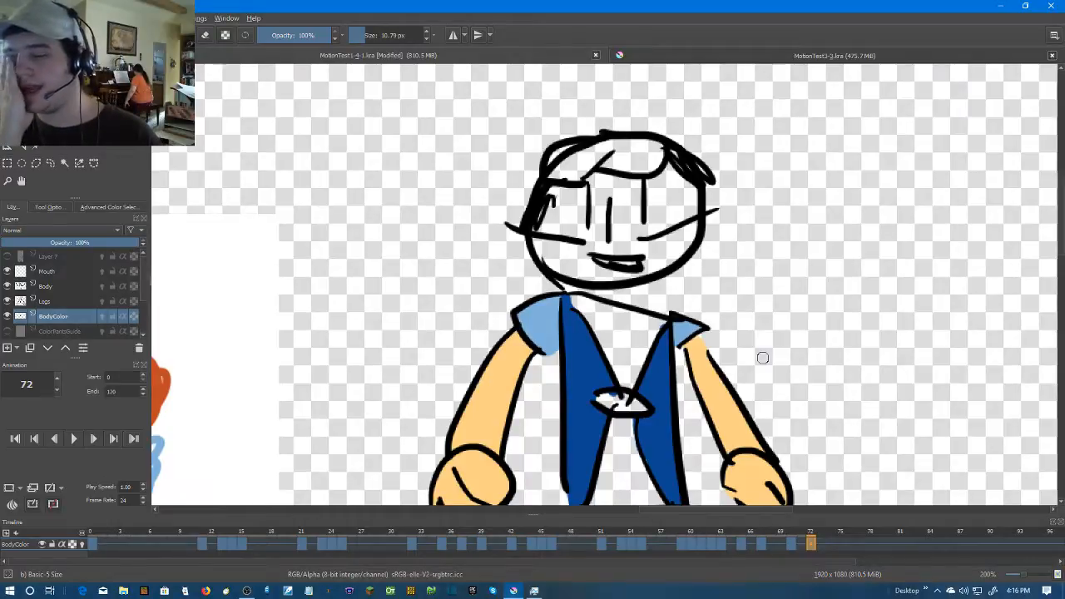
# Step back through the coloured frames to frame 0 and play the animation to review the torso colouring
pyautogui.press('Left')
pyautogui.press('Left')
pyautogui.press('Left')
pyautogui.press('Left')
pyautogui.press('Left')
pyautogui.press('Left')
pyautogui.press('Left')
pyautogui.press('Left')
pyautogui.press('Left')
pyautogui.press('Left')
pyautogui.press('Left')
pyautogui.press('Left')
pyautogui.press('Left')
pyautogui.press('Left')
pyautogui.press('Left')
pyautogui.press('Left')
pyautogui.press('Left')
pyautogui.press('Left')
pyautogui.press('Left')
pyautogui.press('Left')
pyautogui.press('Left')
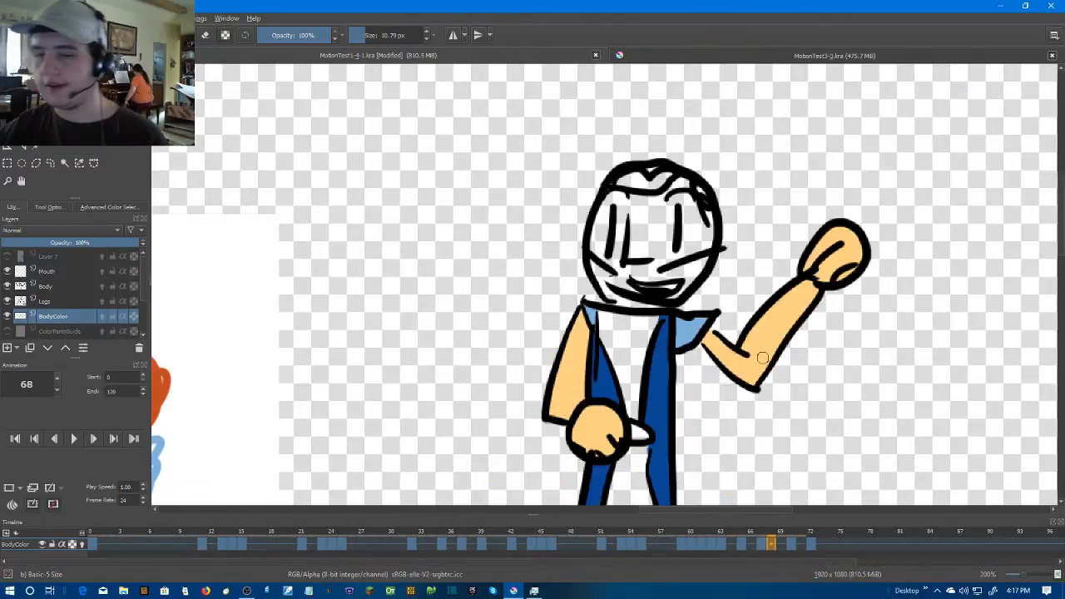
pyautogui.press('Left')
pyautogui.press('Left')
pyautogui.press('Left')
pyautogui.scroll(-3, 701, 382)
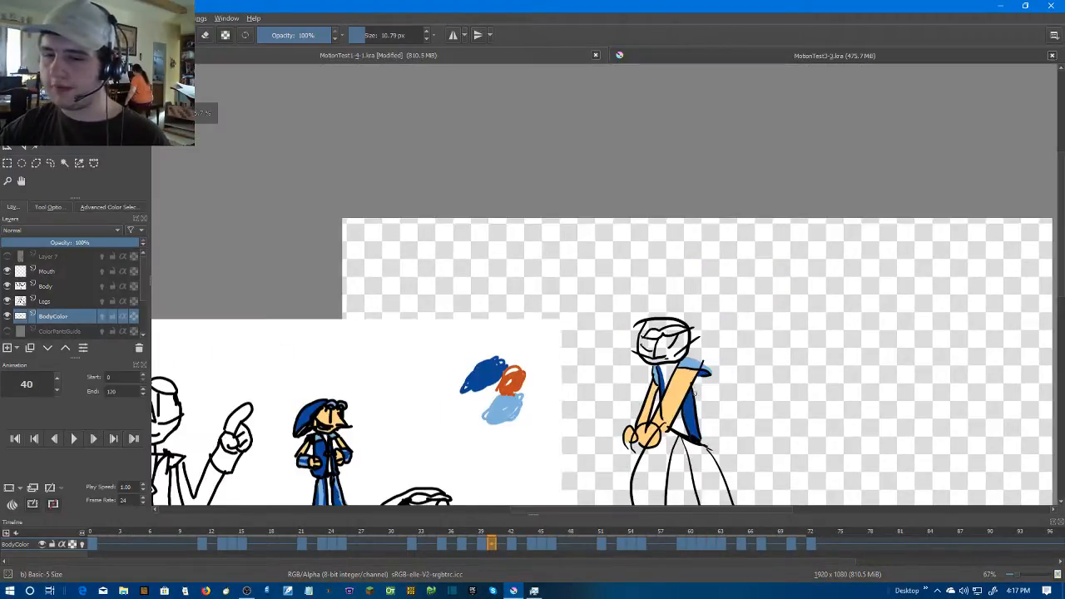
pyautogui.press('Left')
pyautogui.press('Left')
pyautogui.press('Left')
pyautogui.press('Left')
pyautogui.press('Left')
pyautogui.press('Left')
pyautogui.press('Left')
pyautogui.press('Left')
pyautogui.press('Left')
pyautogui.press('Left')
pyautogui.press('Left')
pyautogui.press('Left')
pyautogui.press('Left')
pyautogui.press('Left')
pyautogui.press('Left')
pyautogui.press('Left')
pyautogui.press('Left')
pyautogui.press('Left')
pyautogui.press('Left')
pyautogui.press('Left')
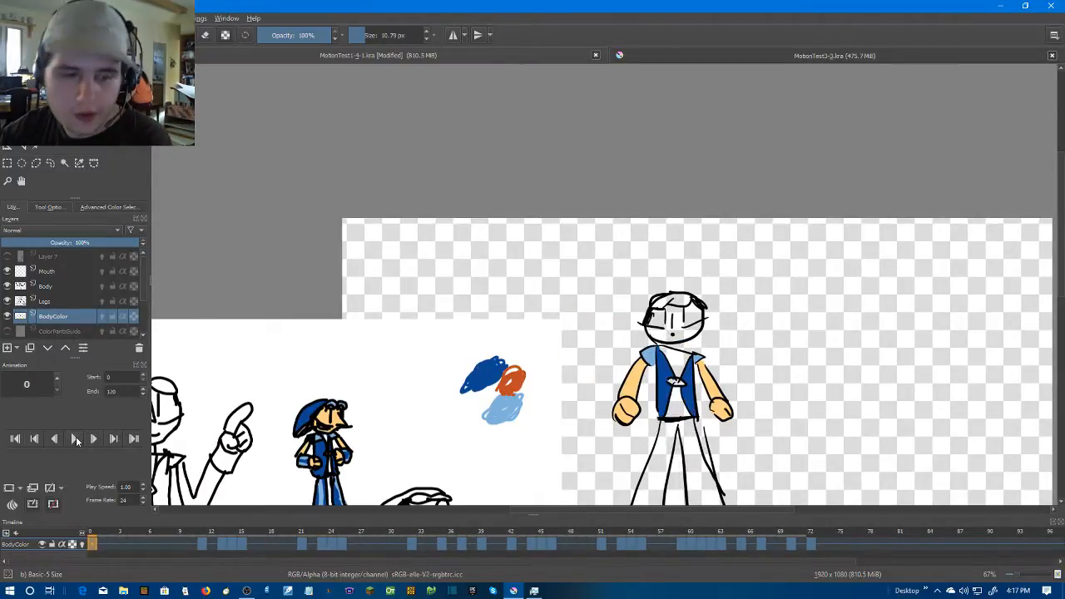
pyautogui.scroll(-1, 73, 323)
pyautogui.click(75, 441)
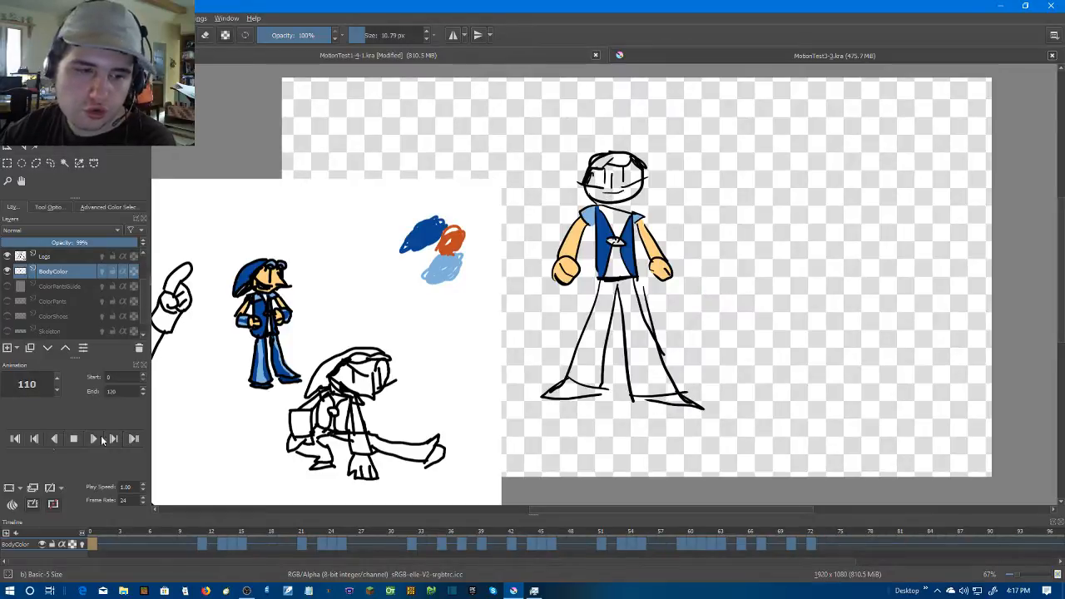
pyautogui.click(12, 18)
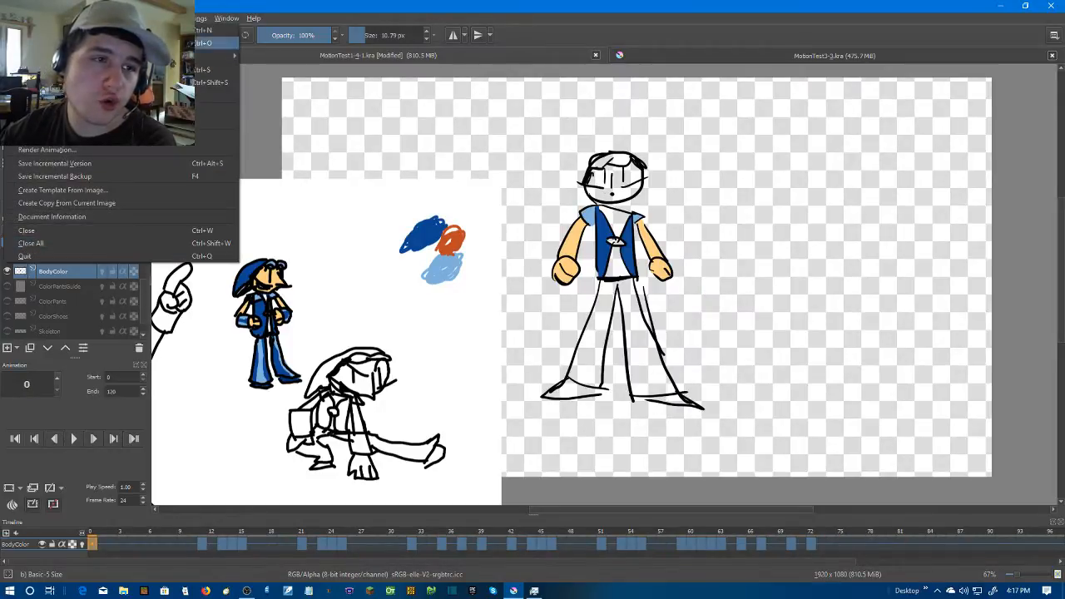
pyautogui.click(50, 70)
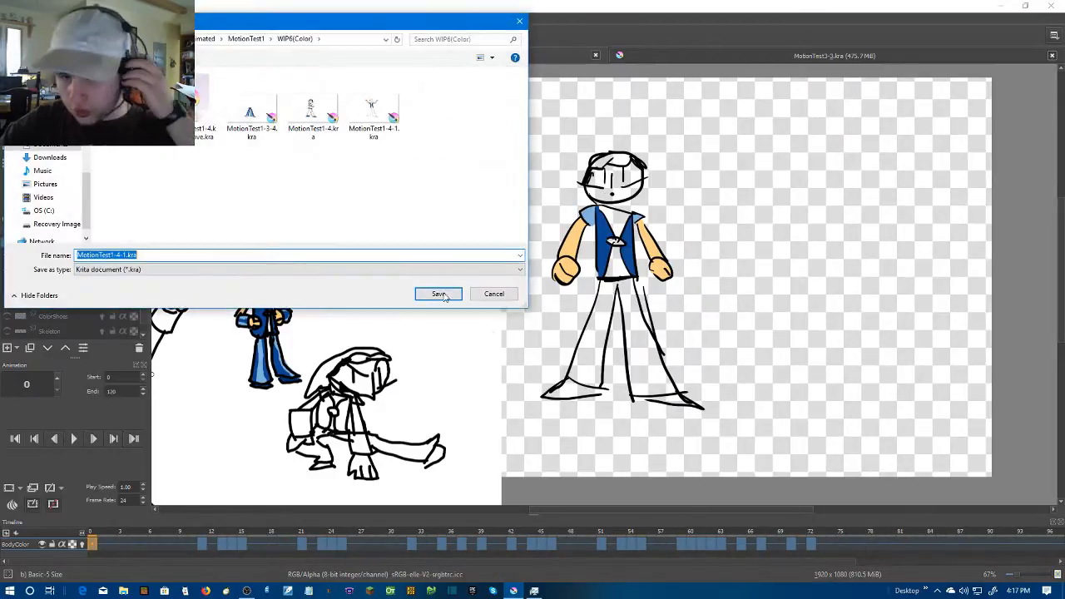
pyautogui.click(477, 294)
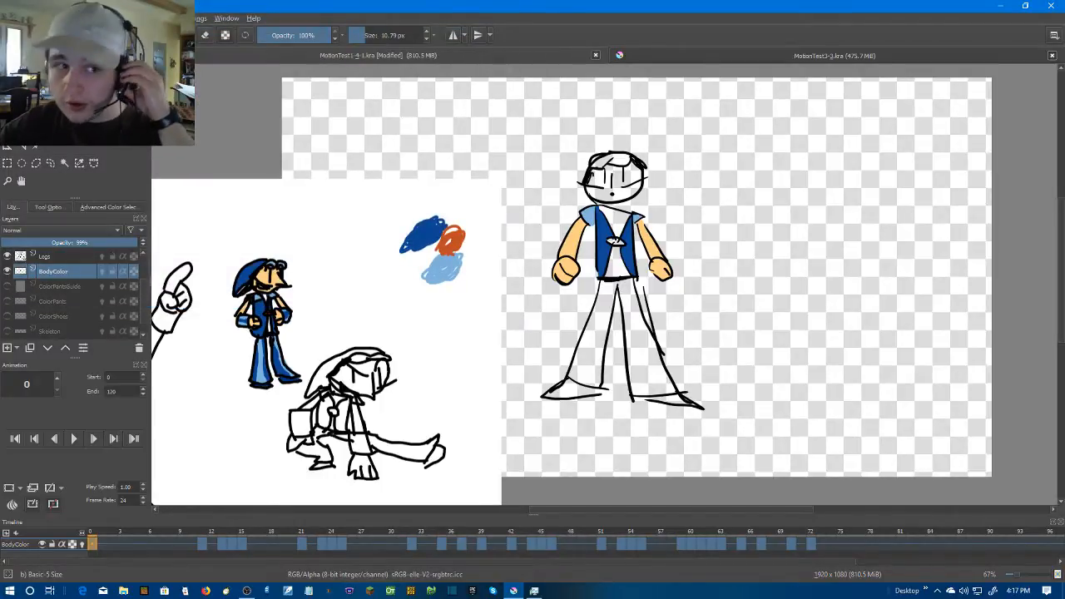
# Save the MotionTest1-4-1.kra document and make the ColorPants and ColorShoes layers visible
pyautogui.click(11, 18)
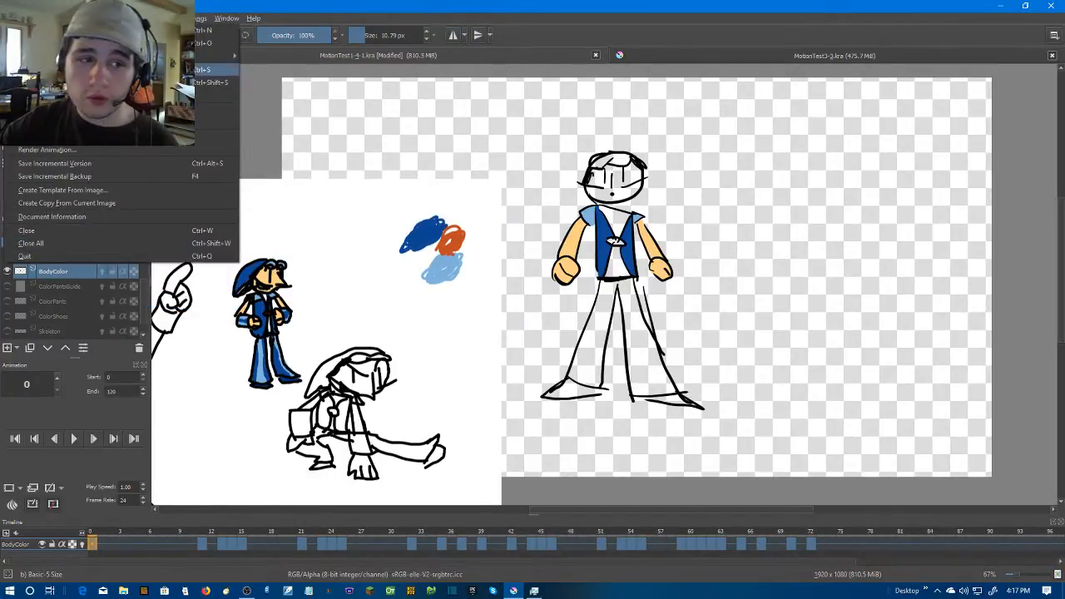
pyautogui.click(50, 69)
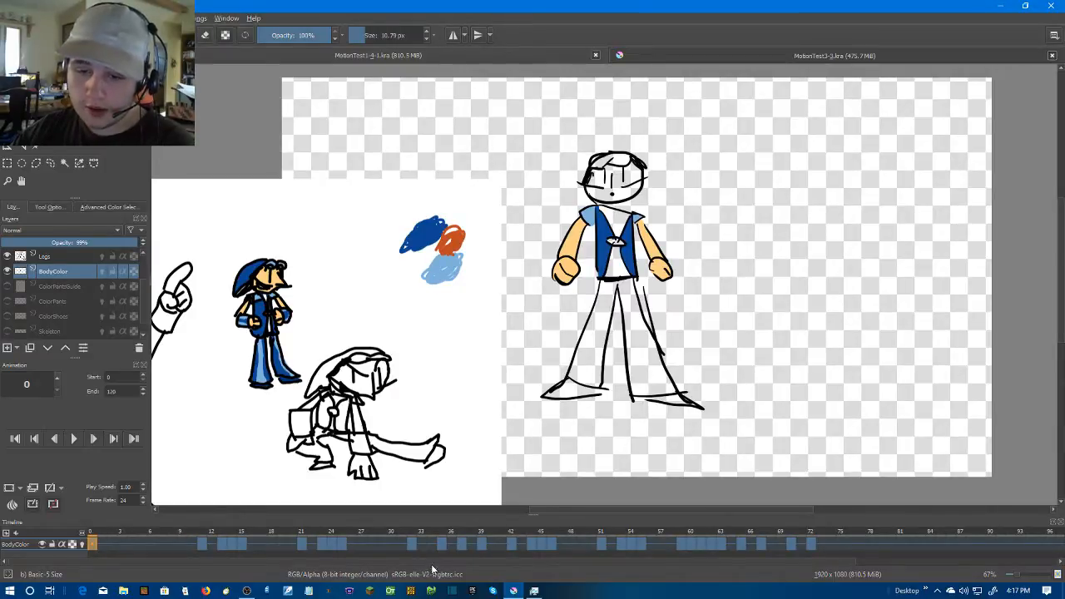
pyautogui.click(8, 301)
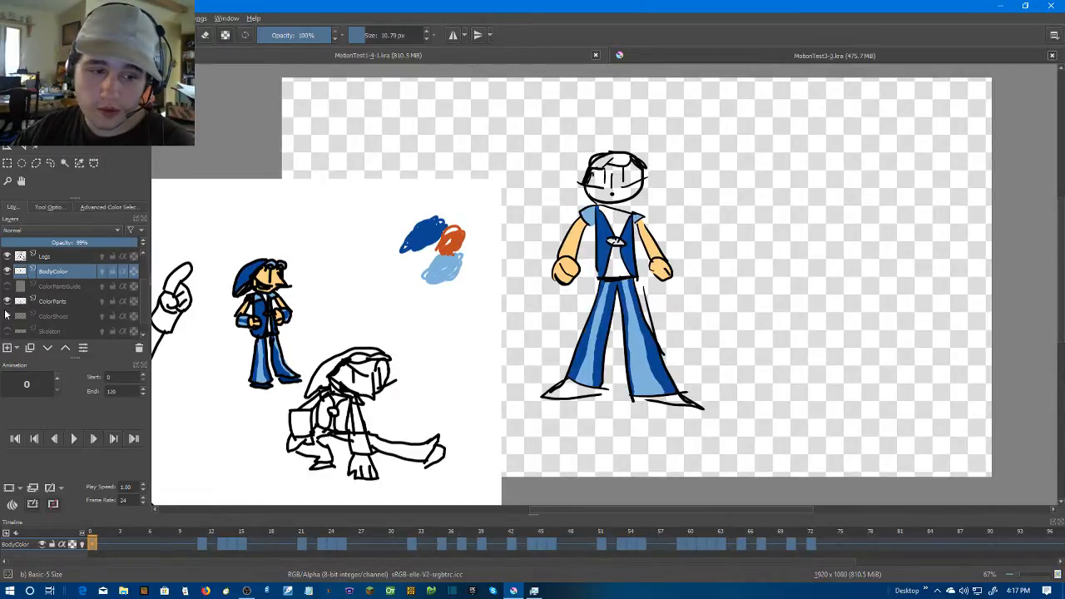
pyautogui.click(8, 316)
# Go through the frames to frame 60 and move its BodyColor keyframe onto frame 59
pyautogui.moveTo(372, 545); pyautogui.dragTo(599, 549)
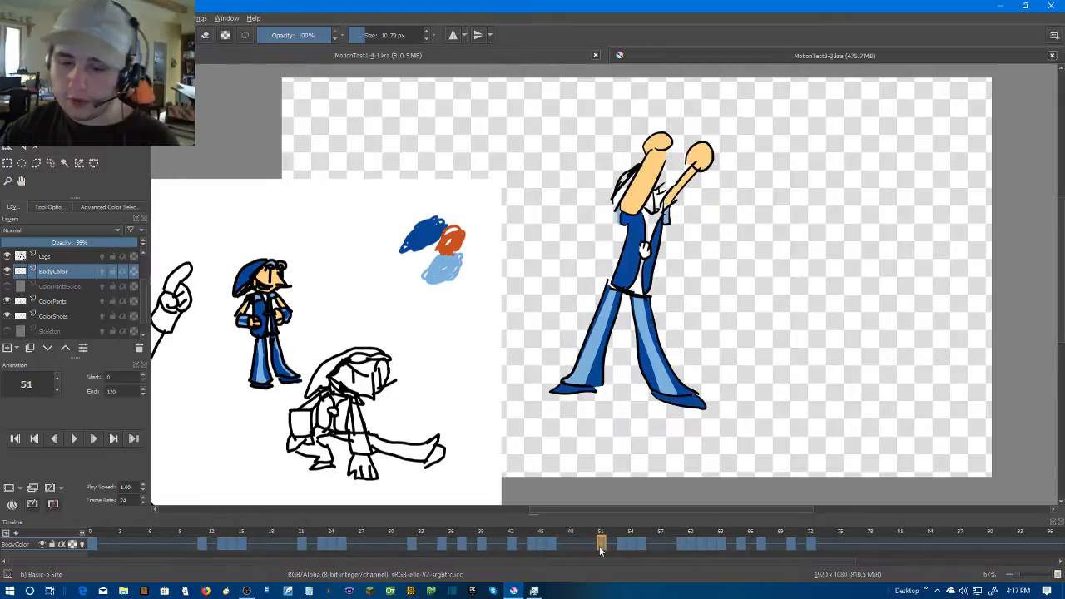
pyautogui.press('Right')
pyautogui.press('Right')
pyautogui.press('Right')
pyautogui.press('Right')
pyautogui.press('Right')
pyautogui.press('Right')
pyautogui.press('Right')
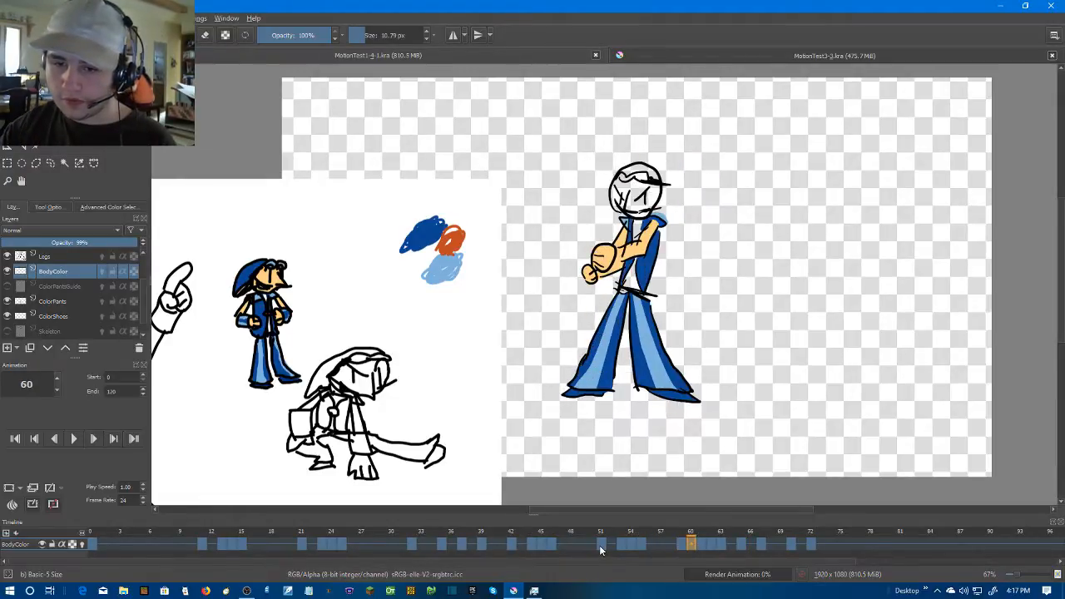
pyautogui.click(688, 544)
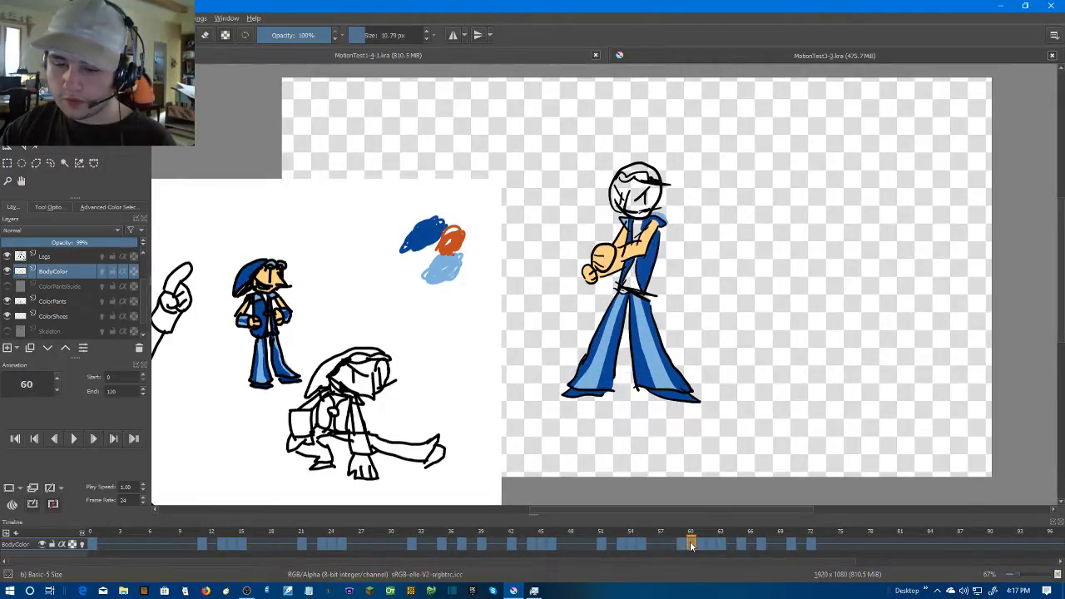
pyautogui.moveTo(682, 545); pyautogui.dragTo(682, 543)
pyautogui.press('Left')
# Step through the keyframes up to frame 73 and back to frame 0 to examine the combined body, pants and shoe colours
pyautogui.press('Right')
pyautogui.press('Right')
pyautogui.press('Right')
pyautogui.press('Right')
pyautogui.press('Right')
pyautogui.press('Right')
pyautogui.press('Right')
pyautogui.press('Right')
pyautogui.press('Right')
pyautogui.scroll(2, 670, 263)
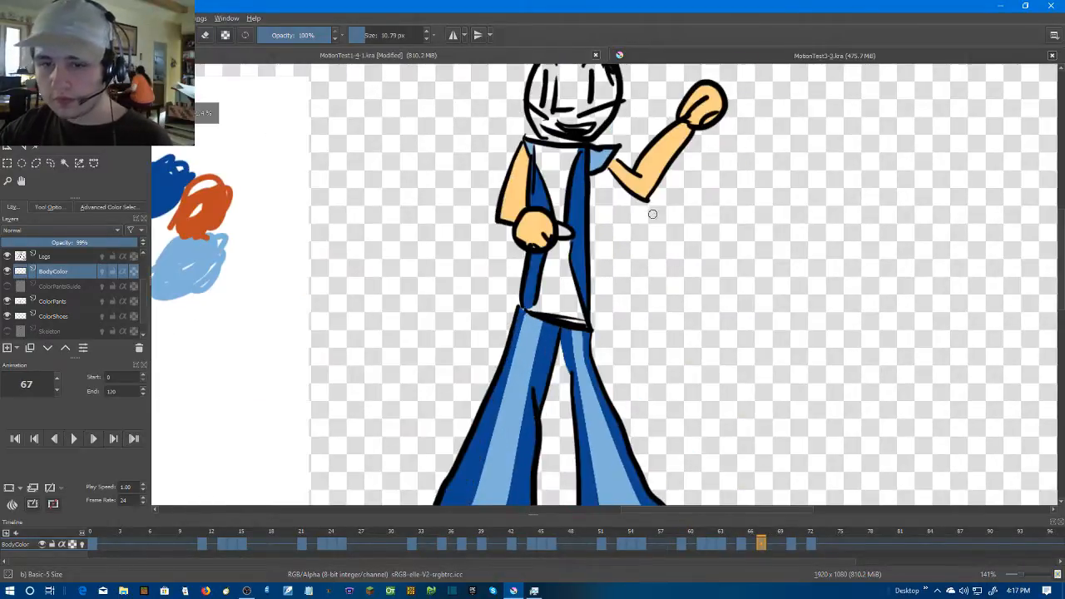
pyautogui.moveTo(658, 239); pyautogui.dragTo(670, 359)
pyautogui.press('Right')
pyautogui.press('Right')
pyautogui.press('Right')
pyautogui.press('Right')
pyautogui.press('Right')
pyautogui.press('Right')
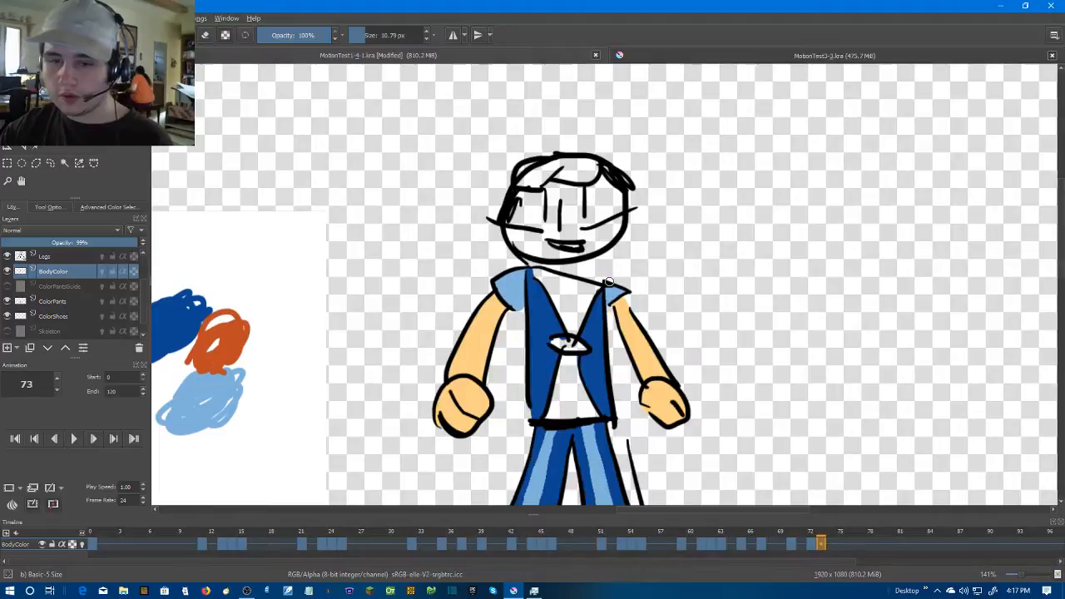
pyautogui.press('Left')
pyautogui.press('Left')
pyautogui.press('Left')
pyautogui.press('Left')
pyautogui.press('Left')
pyautogui.press('Left')
pyautogui.press('Left')
pyautogui.press('Left')
pyautogui.press('Left')
pyautogui.press('Left')
pyautogui.press('Left')
pyautogui.press('Left')
pyautogui.press('Left')
pyautogui.press('Left')
pyautogui.press('Left')
pyautogui.press('Left')
pyautogui.press('Left')
pyautogui.press('Left')
pyautogui.press('Left')
pyautogui.press('Left')
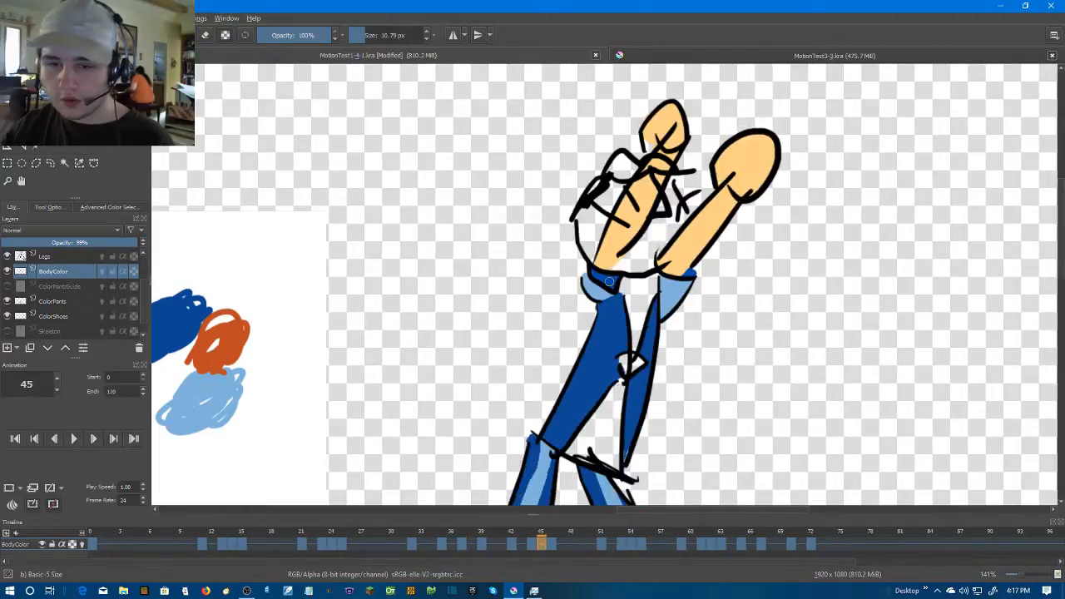
pyautogui.press('Left')
pyautogui.press('Left')
pyautogui.press('Left')
pyautogui.press('Left')
pyautogui.press('Left')
pyautogui.press('Left')
pyautogui.press('Left')
pyautogui.press('Left')
pyautogui.press('Left')
pyautogui.press('Left')
pyautogui.press('Left')
pyautogui.press('Left')
pyautogui.press('Left')
pyautogui.press('Left')
pyautogui.press('Left')
pyautogui.press('Left')
pyautogui.press('Left')
pyautogui.press('Left')
pyautogui.press('Left')
pyautogui.press('Left')
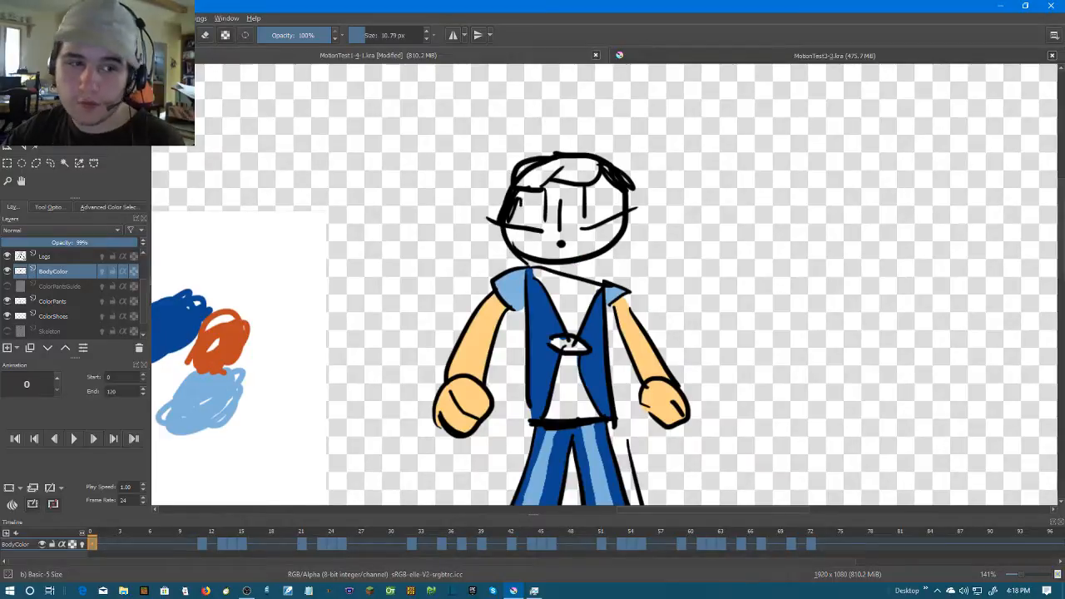
# Sample the orange from the palette swatch beside the character
pyautogui.press('p')
pyautogui.scroll(1, 636, 275)
pyautogui.moveTo(637, 274); pyautogui.dragTo(677, 230)
pyautogui.scroll(1, 675, 230)
pyautogui.moveTo(518, 280); pyautogui.dragTo(717, 271)
pyautogui.scroll(-3, 324, 230)
pyautogui.moveTo(381, 283); pyautogui.dragTo(590, 278)
pyautogui.scroll(2, 495, 267)
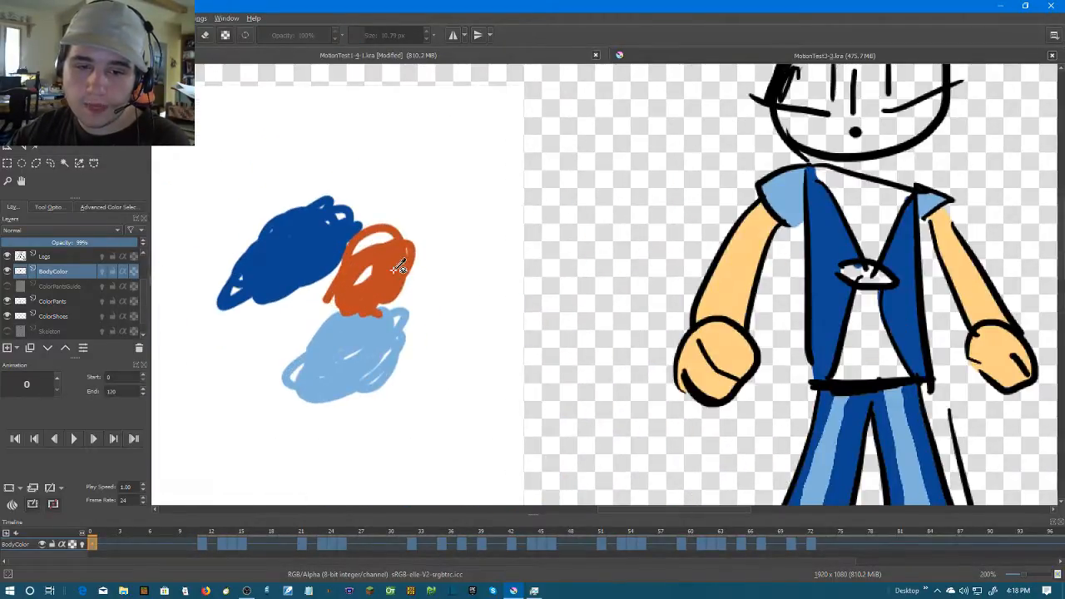
# Brush orange over the inside of frame 0's tie clip
pyautogui.press('b')
pyautogui.scroll(1, 774, 332)
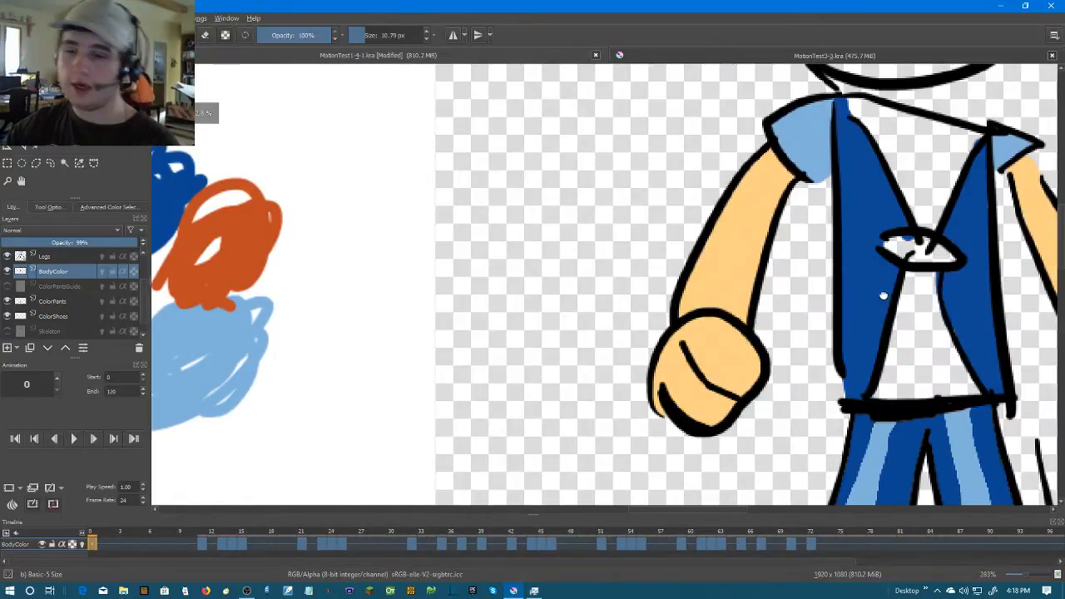
pyautogui.moveTo(911, 283); pyautogui.dragTo(691, 298)
pyautogui.scroll(3, 674, 258)
pyautogui.moveTo(665, 252)
pyautogui.mouseDown()
pyautogui.moveTo(654, 268)
pyautogui.moveTo(778, 299)
pyautogui.moveTo(832, 297)
pyautogui.moveTo(679, 247)
pyautogui.mouseUp()
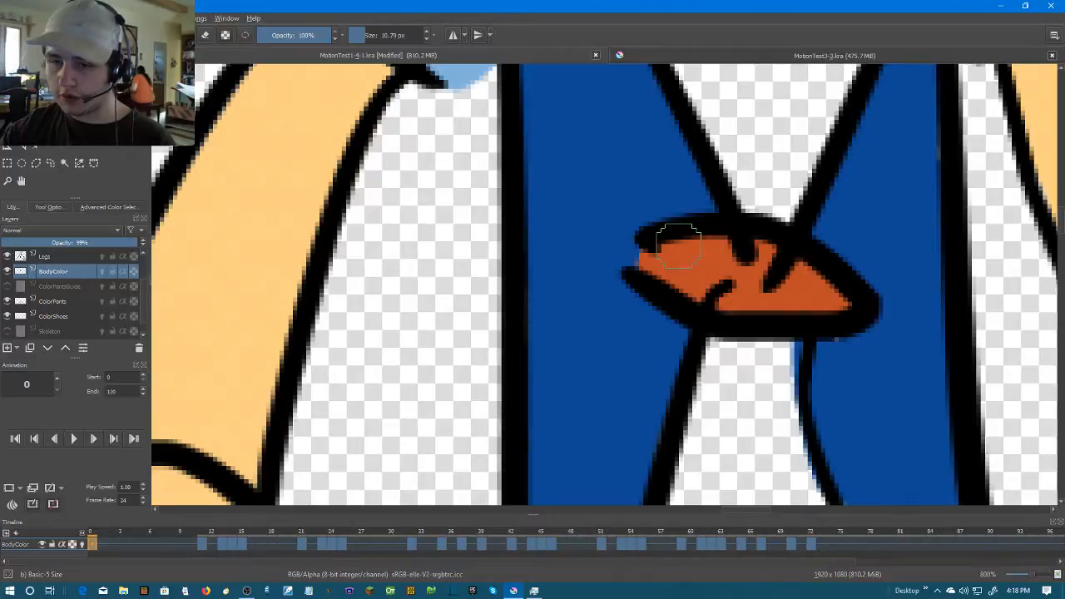
# Go to frame 11 and brush orange over the inside of its tie clip
pyautogui.press('Right')
pyautogui.press('Right')
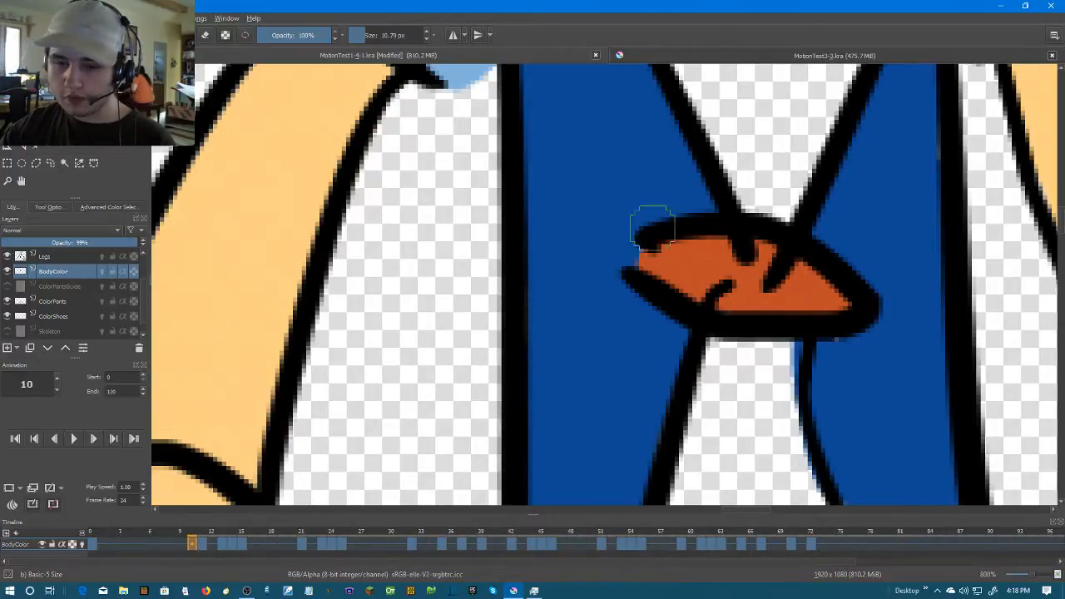
pyautogui.press('Right')
pyautogui.moveTo(720, 313)
pyautogui.mouseDown()
pyautogui.moveTo(671, 270)
pyautogui.moveTo(708, 240)
pyautogui.moveTo(781, 237)
pyautogui.moveTo(867, 327)
pyautogui.mouseUp()
pyautogui.moveTo(733, 249)
pyautogui.mouseDown()
pyautogui.moveTo(698, 282)
pyautogui.moveTo(773, 267)
pyautogui.moveTo(814, 290)
pyautogui.moveTo(780, 270)
pyautogui.moveTo(734, 311)
pyautogui.moveTo(797, 315)
pyautogui.mouseUp()
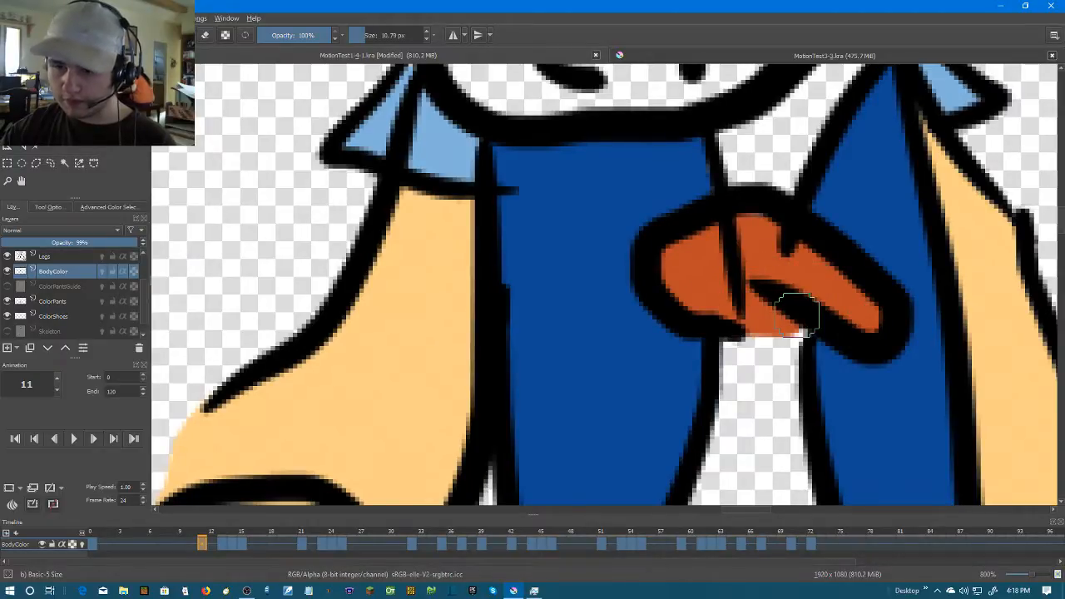
# Brush orange over the inside of frame 13's tie clip and advance to frame 14
pyautogui.press('Right')
pyautogui.press('Left')
pyautogui.press('Right')
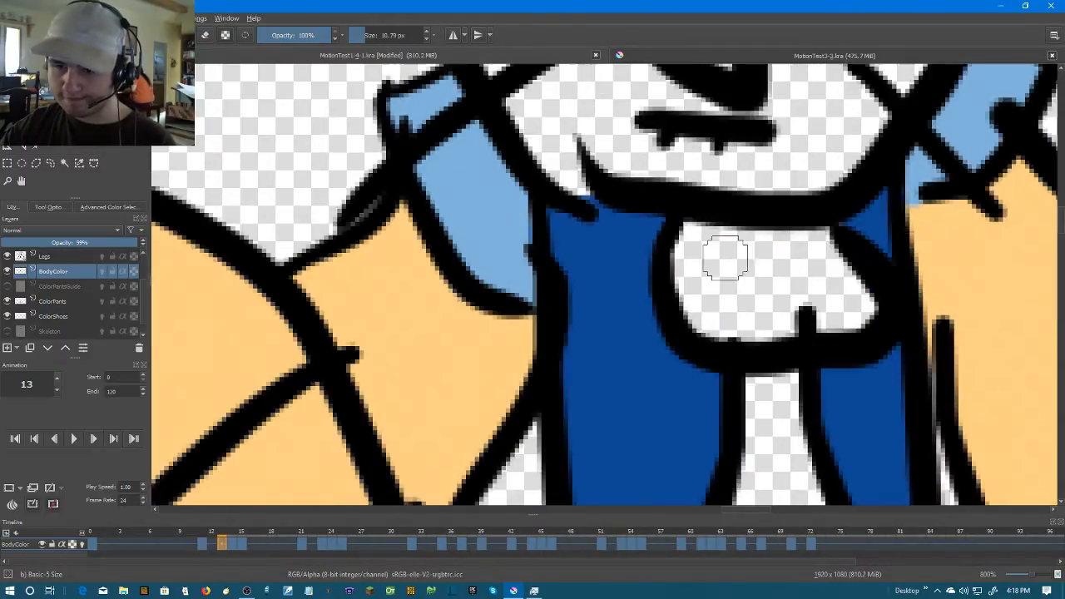
pyautogui.moveTo(692, 236)
pyautogui.mouseDown()
pyautogui.moveTo(691, 281)
pyautogui.moveTo(719, 325)
pyautogui.moveTo(810, 337)
pyautogui.moveTo(865, 308)
pyautogui.moveTo(839, 256)
pyautogui.moveTo(787, 235)
pyautogui.moveTo(715, 248)
pyautogui.moveTo(713, 300)
pyautogui.moveTo(829, 305)
pyautogui.moveTo(763, 262)
pyautogui.moveTo(758, 320)
pyautogui.moveTo(752, 272)
pyautogui.moveTo(678, 307)
pyautogui.moveTo(807, 301)
pyautogui.moveTo(859, 283)
pyautogui.moveTo(839, 228)
pyautogui.moveTo(767, 224)
pyautogui.moveTo(688, 244)
pyautogui.moveTo(670, 293)
pyautogui.mouseUp()
pyautogui.press('Right')
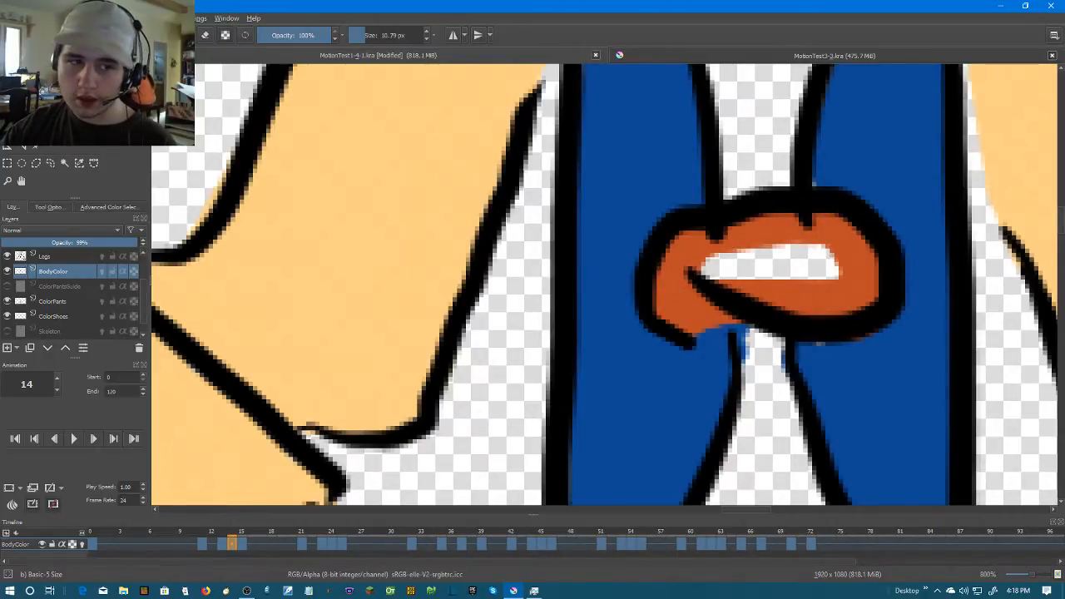
# Resample the orange and brush it over the inside of the tie clips on frames 14 and 15
pyautogui.press('p')
pyautogui.press('b')
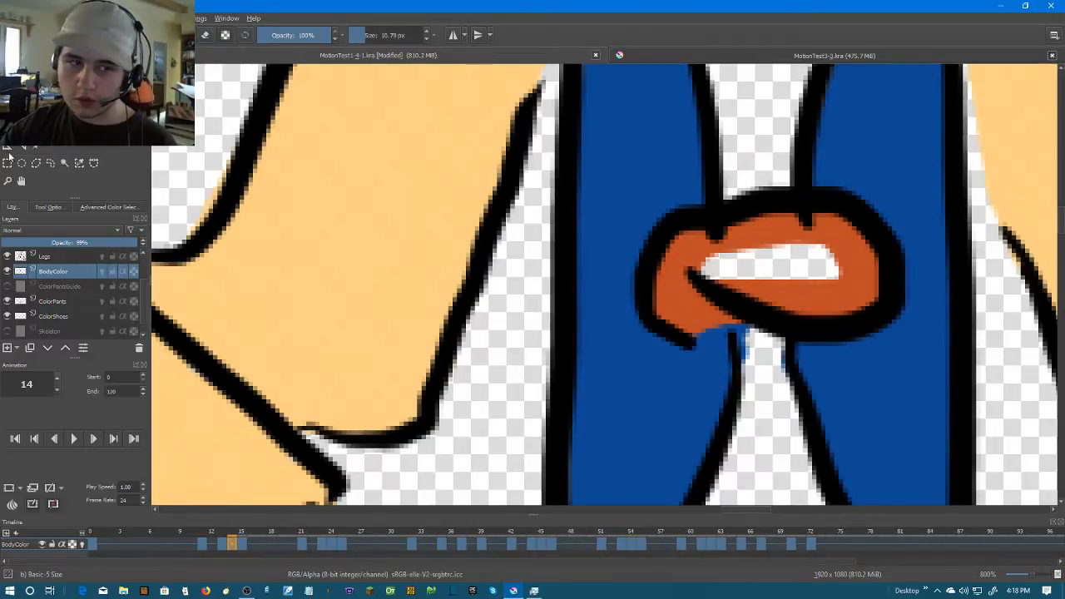
pyautogui.press('p')
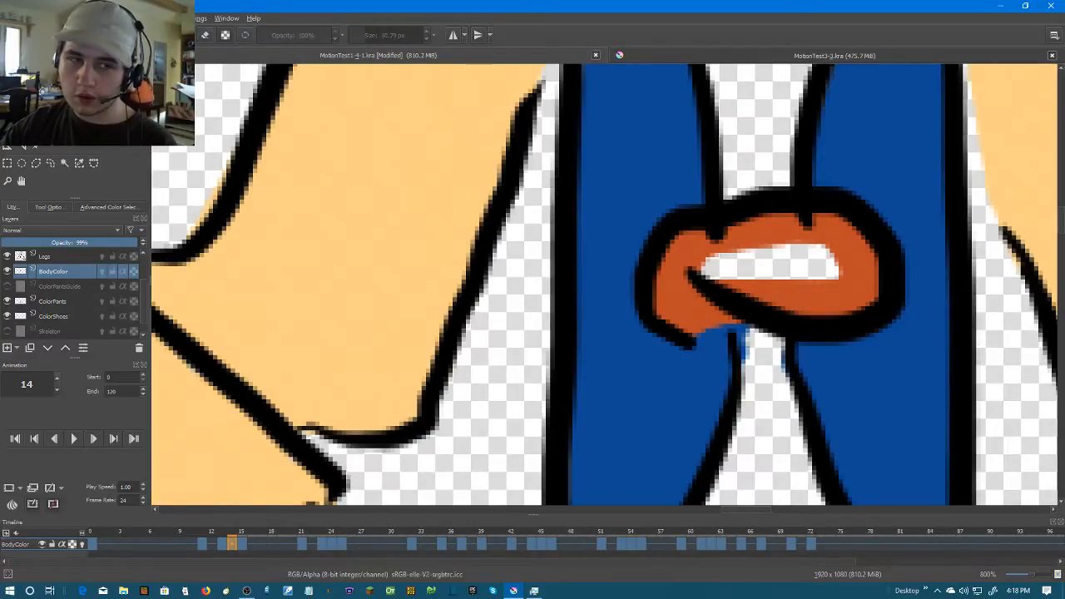
pyautogui.press('b')
pyautogui.moveTo(780, 274)
pyautogui.mouseDown()
pyautogui.moveTo(827, 271)
pyautogui.moveTo(714, 258)
pyautogui.moveTo(696, 271)
pyautogui.moveTo(703, 295)
pyautogui.moveTo(717, 297)
pyautogui.moveTo(660, 275)
pyautogui.moveTo(705, 242)
pyautogui.moveTo(781, 218)
pyautogui.moveTo(808, 226)
pyautogui.moveTo(836, 277)
pyautogui.moveTo(841, 325)
pyautogui.moveTo(822, 333)
pyautogui.moveTo(771, 314)
pyautogui.moveTo(729, 274)
pyautogui.moveTo(726, 229)
pyautogui.moveTo(763, 211)
pyautogui.moveTo(714, 224)
pyautogui.moveTo(750, 264)
pyautogui.moveTo(819, 295)
pyautogui.mouseUp()
pyautogui.press('Right')
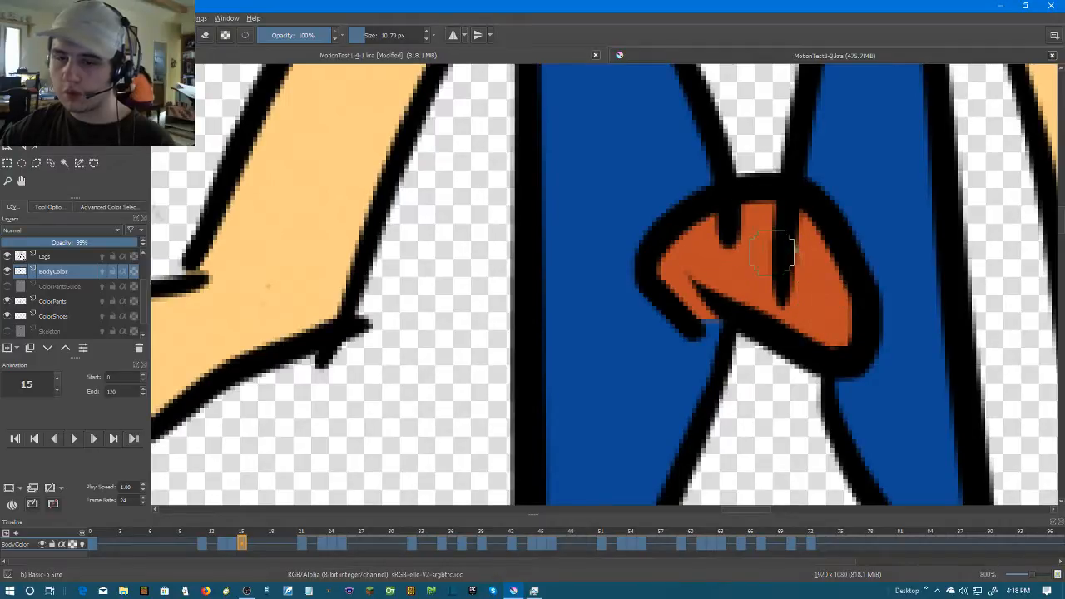
# Brush orange over the inside of the tie clips on frames 21 and 23
pyautogui.click(301, 544)
pyautogui.moveTo(669, 230)
pyautogui.mouseDown()
pyautogui.moveTo(735, 295)
pyautogui.moveTo(816, 302)
pyautogui.moveTo(879, 278)
pyautogui.moveTo(870, 179)
pyautogui.moveTo(835, 240)
pyautogui.moveTo(742, 269)
pyautogui.moveTo(712, 245)
pyautogui.moveTo(787, 250)
pyautogui.moveTo(823, 222)
pyautogui.mouseUp()
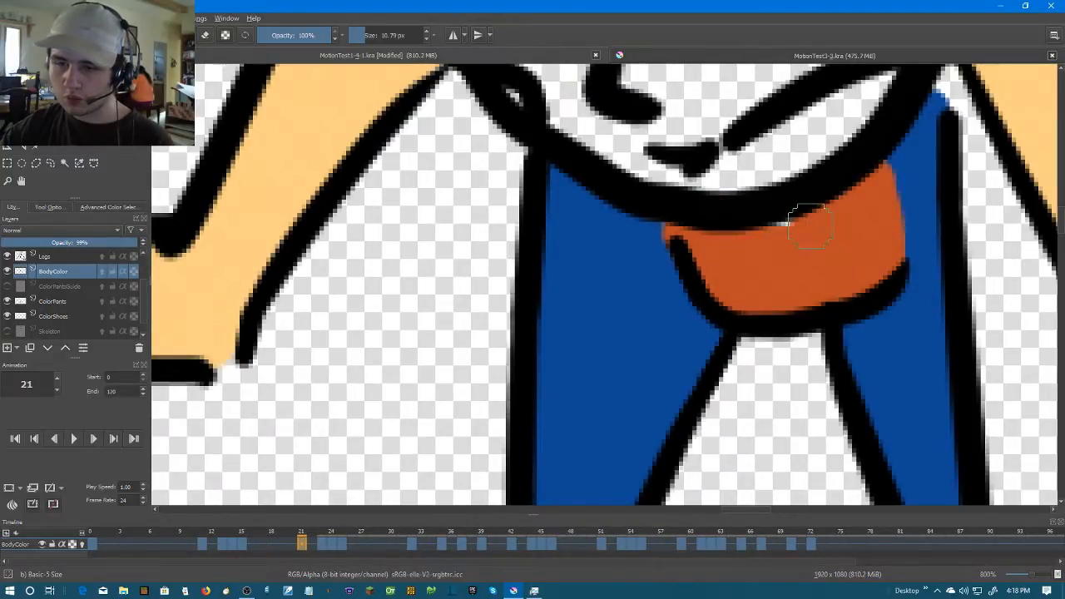
pyautogui.press('.')
# Brush orange over the tie clip on frame 24 and, with the brush enlarged to 16.79 px, on frame 25
pyautogui.press('.')
pyautogui.moveTo(696, 213)
pyautogui.mouseDown()
pyautogui.moveTo(783, 291)
pyautogui.moveTo(826, 284)
pyautogui.moveTo(894, 218)
pyautogui.moveTo(904, 221)
pyautogui.moveTo(872, 165)
pyautogui.moveTo(889, 178)
pyautogui.moveTo(902, 226)
pyautogui.moveTo(812, 281)
pyautogui.moveTo(737, 278)
pyautogui.moveTo(721, 242)
pyautogui.moveTo(854, 225)
pyautogui.moveTo(856, 181)
pyautogui.moveTo(736, 213)
pyautogui.moveTo(836, 218)
pyautogui.mouseUp()
pyautogui.press('.')
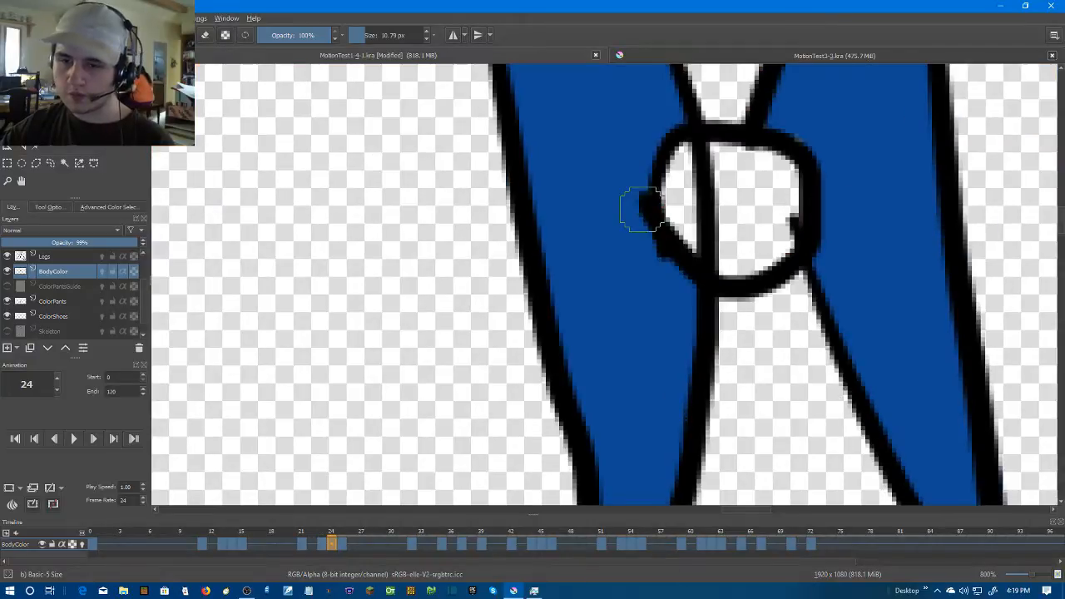
pyautogui.moveTo(680, 183)
pyautogui.mouseDown()
pyautogui.moveTo(693, 218)
pyautogui.moveTo(730, 247)
pyautogui.moveTo(779, 230)
pyautogui.moveTo(795, 193)
pyautogui.moveTo(762, 246)
pyautogui.moveTo(728, 257)
pyautogui.moveTo(685, 227)
pyautogui.moveTo(682, 164)
pyautogui.moveTo(782, 162)
pyautogui.moveTo(766, 204)
pyautogui.moveTo(732, 200)
pyautogui.mouseUp()
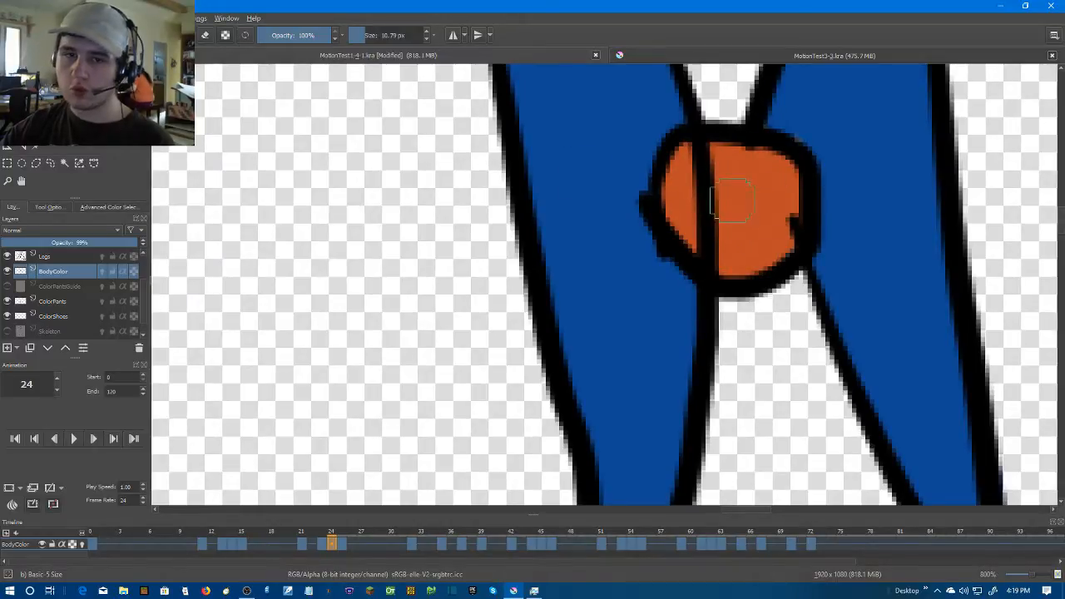
pyautogui.doubleClick(426, 32)
pyautogui.press('Right')
pyautogui.press('Left')
pyautogui.press('Right')
pyautogui.moveTo(674, 154)
pyautogui.mouseDown()
pyautogui.moveTo(720, 239)
pyautogui.moveTo(778, 258)
pyautogui.moveTo(803, 239)
pyautogui.moveTo(770, 198)
pyautogui.moveTo(694, 163)
pyautogui.mouseUp()
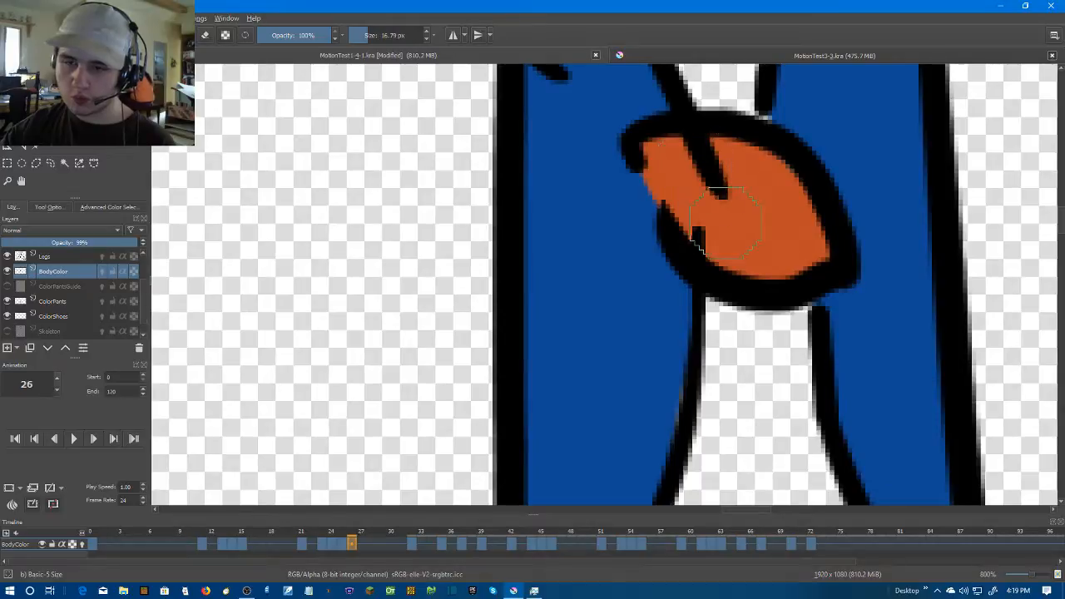
# Brush orange over the inside of the tie clips on frames 32 and 35
pyautogui.press('Right')
pyautogui.moveTo(666, 178)
pyautogui.mouseDown()
pyautogui.moveTo(733, 223)
pyautogui.moveTo(817, 231)
pyautogui.moveTo(842, 220)
pyautogui.moveTo(717, 186)
pyautogui.mouseUp()
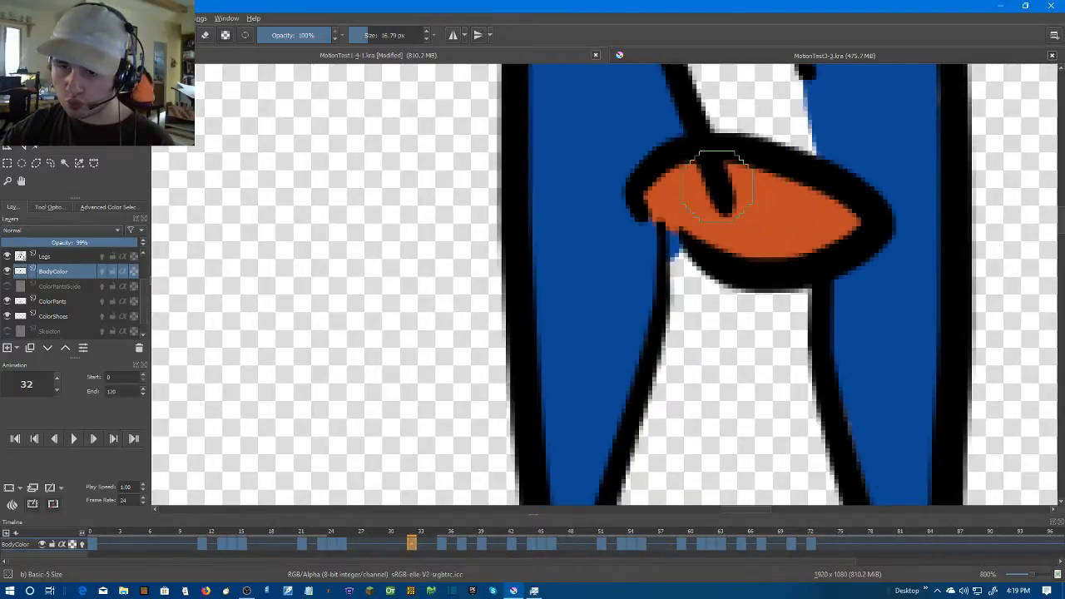
pyautogui.press('Right')
pyautogui.press('Right')
pyautogui.press('Left')
pyautogui.press('Right')
pyautogui.moveTo(707, 197)
pyautogui.mouseDown()
pyautogui.moveTo(662, 241)
pyautogui.moveTo(653, 232)
pyautogui.moveTo(810, 240)
pyautogui.moveTo(835, 226)
pyautogui.moveTo(744, 191)
pyautogui.moveTo(697, 191)
pyautogui.mouseUp()
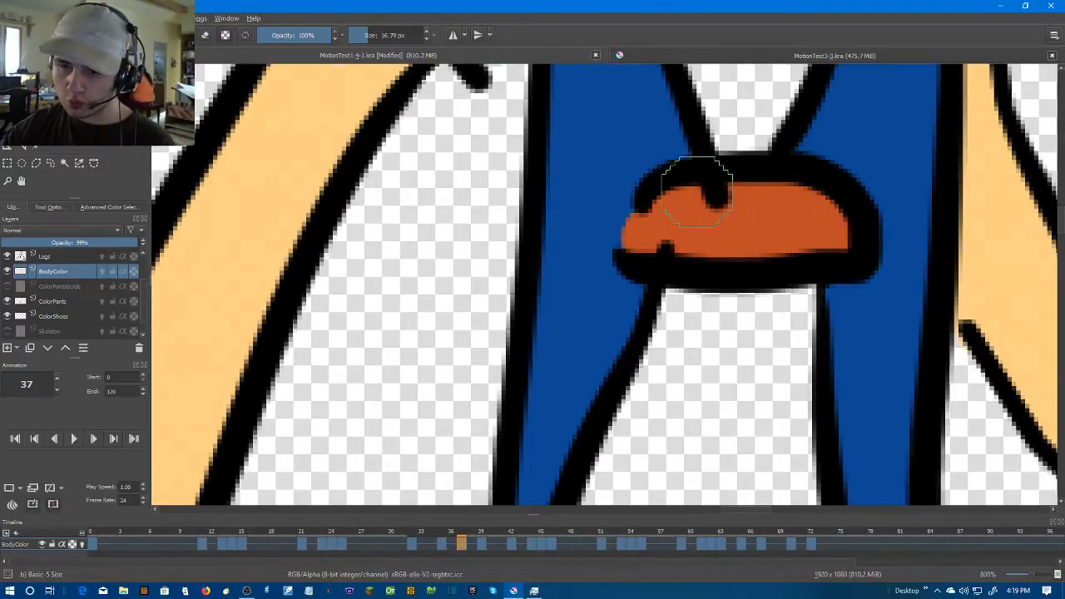
# Brush orange over the inside of frame 37's tie clip
pyautogui.press('Right')
pyautogui.press('Left')
pyautogui.press('Right')
pyautogui.moveTo(722, 322); pyautogui.dragTo(715, 147)
pyautogui.moveTo(669, 268)
pyautogui.mouseDown()
pyautogui.moveTo(671, 313)
pyautogui.moveTo(701, 338)
pyautogui.moveTo(767, 348)
pyautogui.moveTo(782, 335)
pyautogui.moveTo(687, 287)
pyautogui.mouseUp()
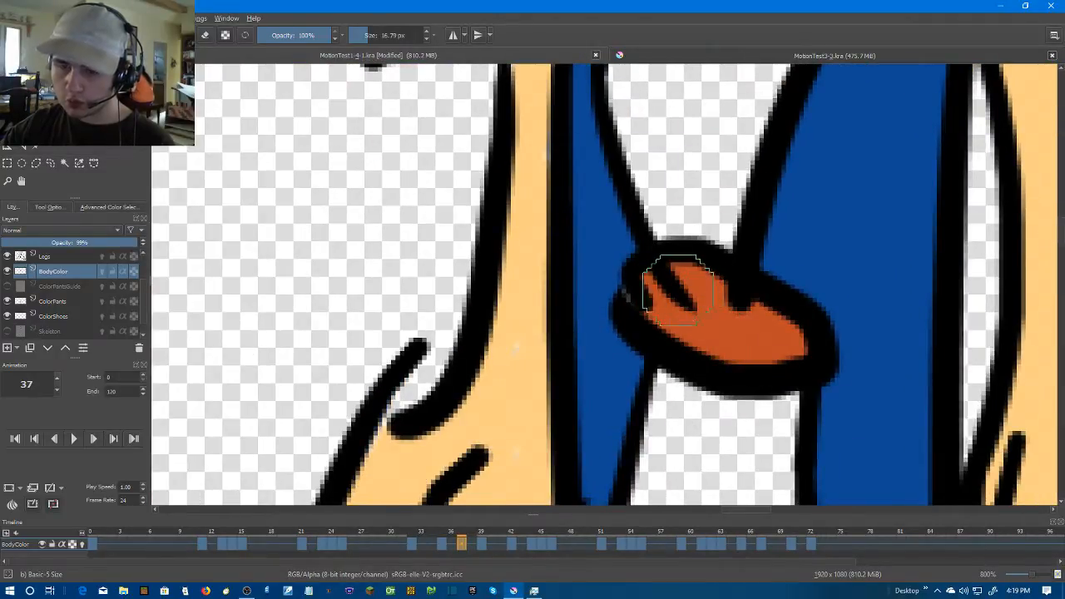
# Advance past the frames where the arm covers the tie clip and brush orange over frame 45's clip
pyautogui.press('Right')
pyautogui.press('Right')
pyautogui.scroll(-3, 758, 303)
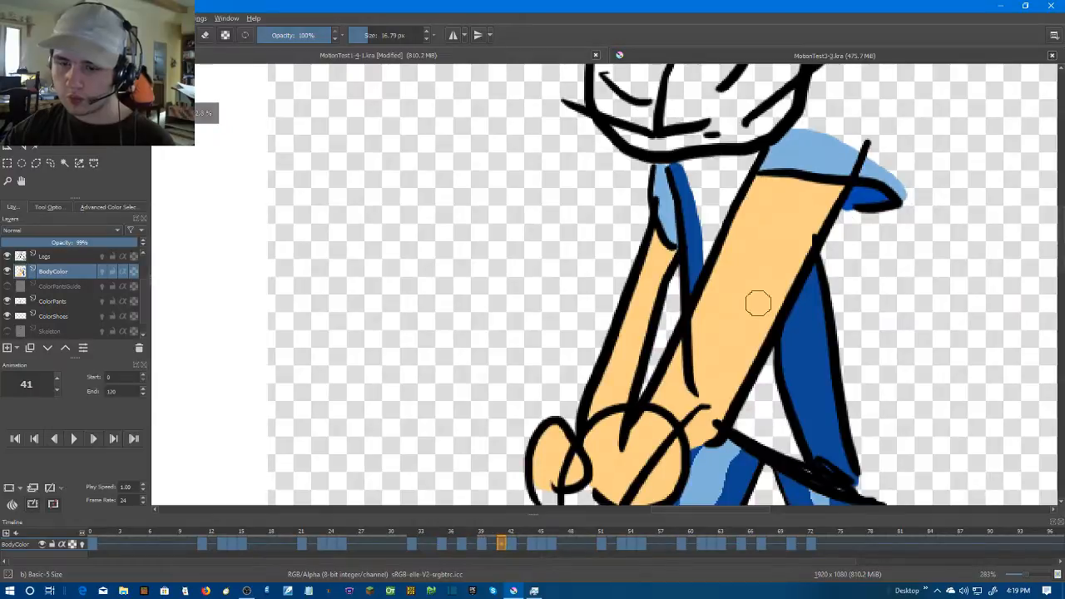
pyautogui.press('Right')
# Go to frame 46 and brush orange over the inside of its tie clip
pyautogui.press('Right')
pyautogui.press('Right')
pyautogui.scroll(6, 758, 303)
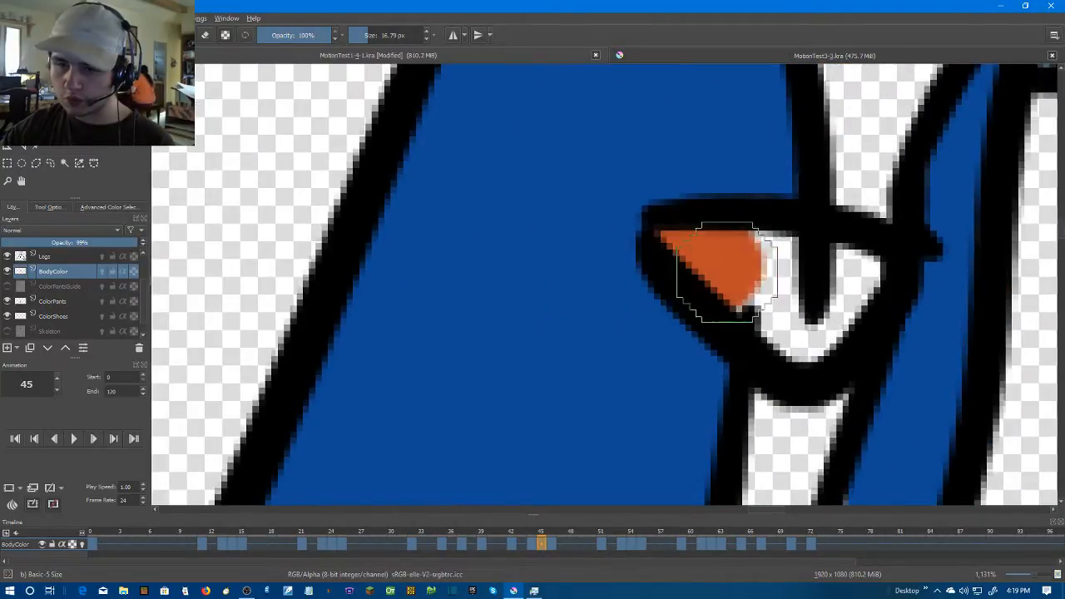
pyautogui.moveTo(726, 272)
pyautogui.mouseDown()
pyautogui.moveTo(836, 311)
pyautogui.moveTo(743, 238)
pyautogui.mouseUp()
pyautogui.scroll(-6, 832, 300)
# Advance to frame 51 and brush orange over the inside of its tie clip
pyautogui.press('Right')
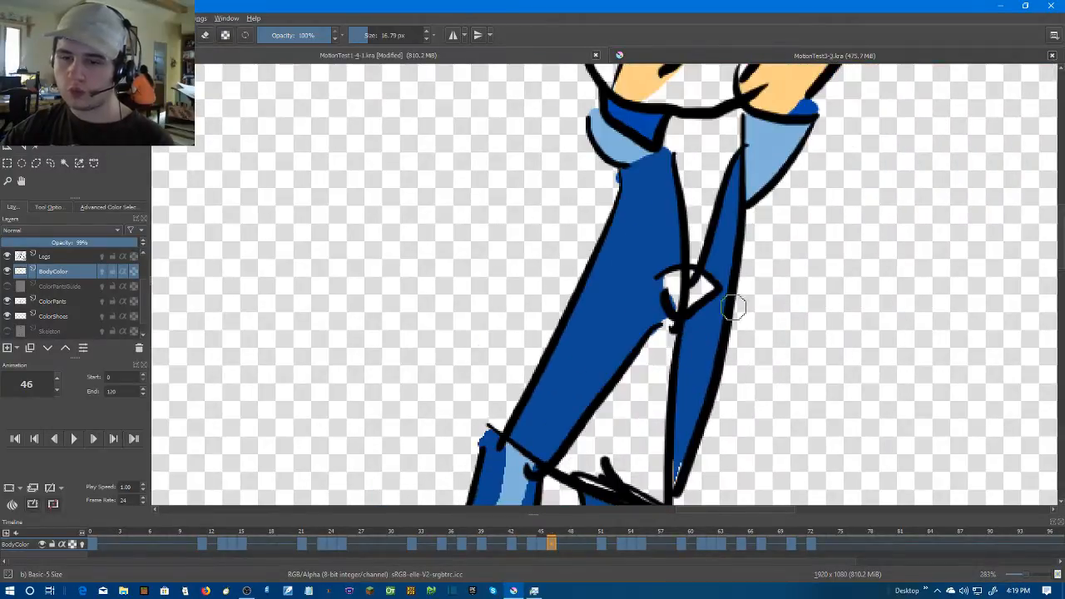
pyautogui.scroll(5, 749, 309)
pyautogui.moveTo(642, 278); pyautogui.dragTo(622, 304)
pyautogui.moveTo(633, 242)
pyautogui.mouseDown()
pyautogui.moveTo(698, 257)
pyautogui.moveTo(700, 274)
pyautogui.moveTo(643, 309)
pyautogui.mouseUp()
pyautogui.scroll(-1, 718, 310)
pyautogui.press('Right')
pyautogui.press('Right')
pyautogui.press('Right')
pyautogui.press('Right')
pyautogui.press('Right')
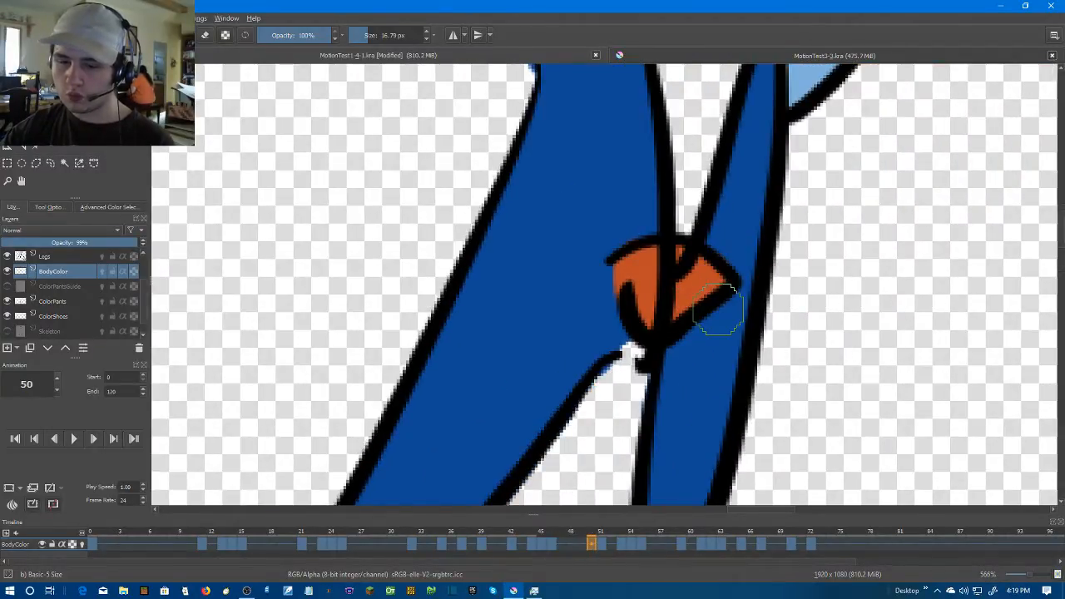
pyautogui.scroll(1, 689, 302)
pyautogui.moveTo(618, 225)
pyautogui.mouseDown()
pyautogui.moveTo(615, 257)
pyautogui.moveTo(625, 300)
pyautogui.moveTo(672, 319)
pyautogui.moveTo(711, 293)
pyautogui.moveTo(684, 218)
pyautogui.moveTo(661, 214)
pyautogui.moveTo(639, 342)
pyautogui.moveTo(672, 328)
pyautogui.mouseUp()
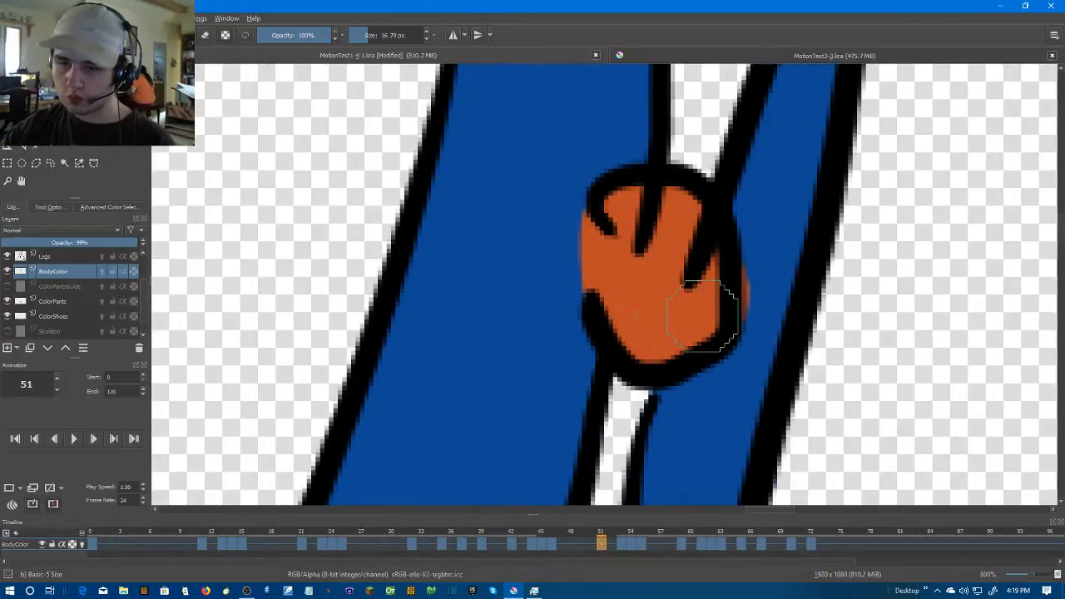
# Advance past the arm-covered frames through 60 and brush orange over the next exposed tie clip
pyautogui.press('Right')
pyautogui.press('Right')
pyautogui.scroll(-2, 690, 309)
pyautogui.press('Right')
pyautogui.press('Right')
pyautogui.press('Right')
pyautogui.press('Right')
pyautogui.press('Right')
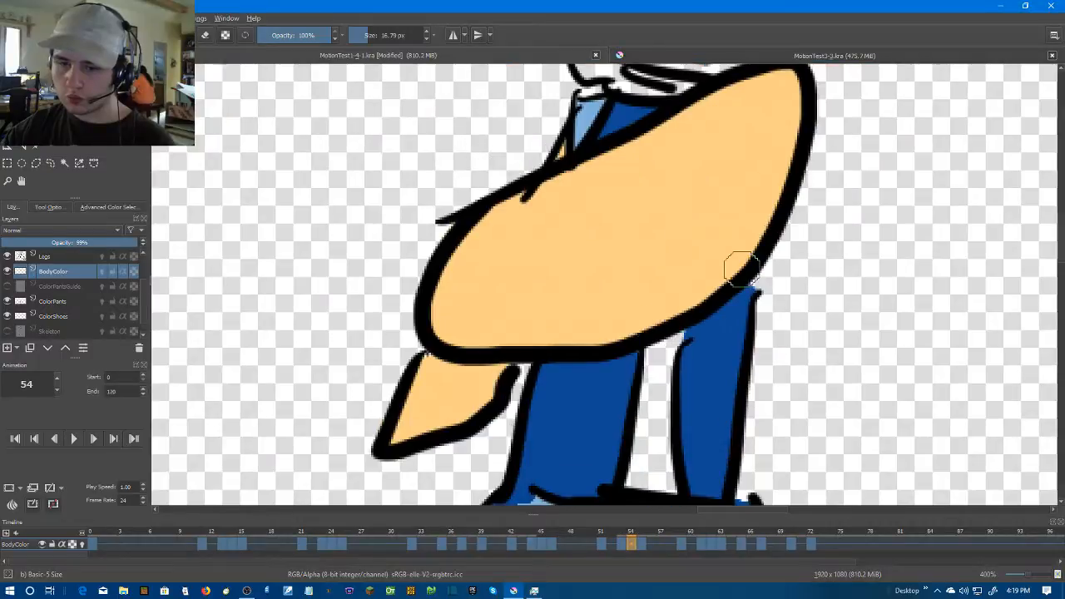
pyautogui.press('Right')
pyautogui.press('Right')
pyautogui.press('Right')
pyautogui.press('Right')
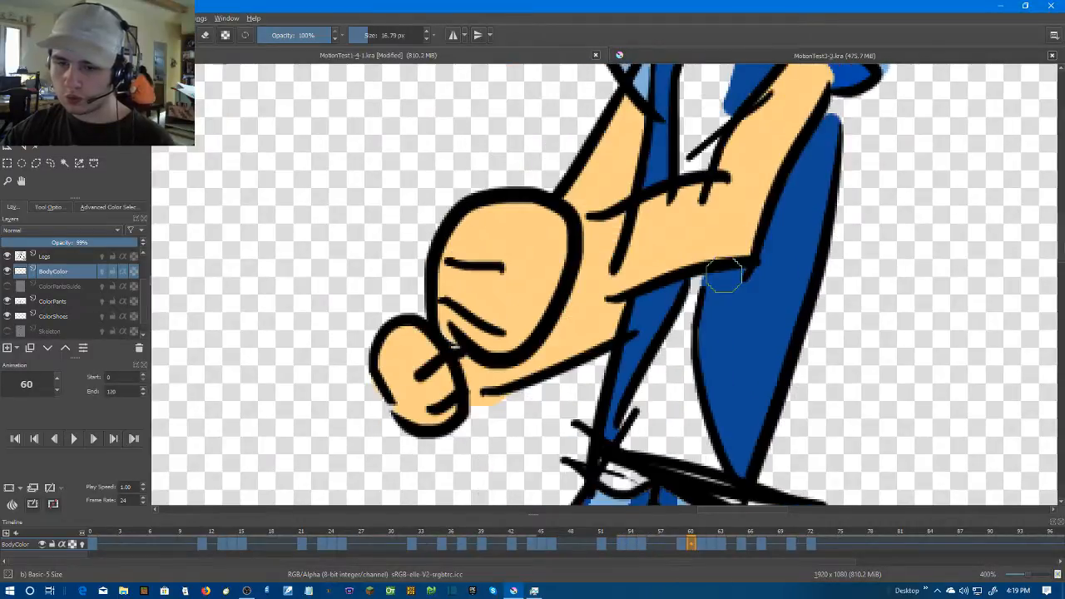
pyautogui.scroll(5, 672, 215)
pyautogui.moveTo(672, 216)
pyautogui.mouseDown()
pyautogui.moveTo(754, 248)
pyautogui.moveTo(758, 223)
pyautogui.moveTo(720, 215)
pyautogui.mouseUp()
pyautogui.scroll(-2, 722, 218)
# Brush orange over the inside of frame 63's tie clip
pyautogui.press('Right')
pyautogui.press('Left')
pyautogui.press('Right')
pyautogui.scroll(2, 832, 276)
pyautogui.press('Left')
pyautogui.moveTo(661, 233)
pyautogui.mouseDown()
pyautogui.moveTo(759, 256)
pyautogui.moveTo(672, 213)
pyautogui.mouseUp()
# Advance to frame 65, reduce the brush to 11.79 px and brush orange over the inside of its tie clip
pyautogui.press('Right')
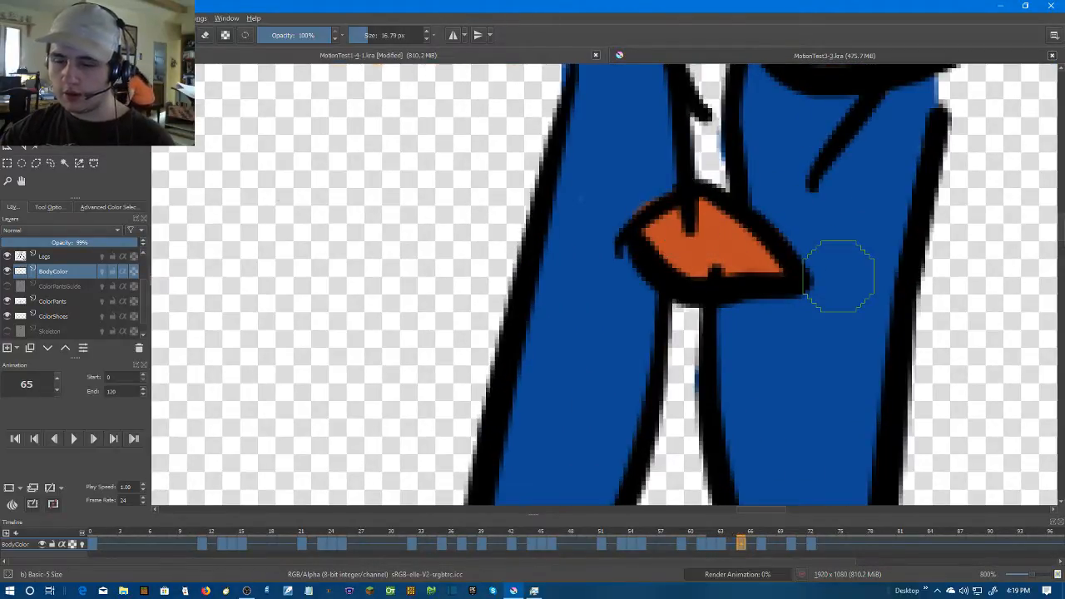
pyautogui.press('Right')
pyautogui.scroll(1, 749, 274)
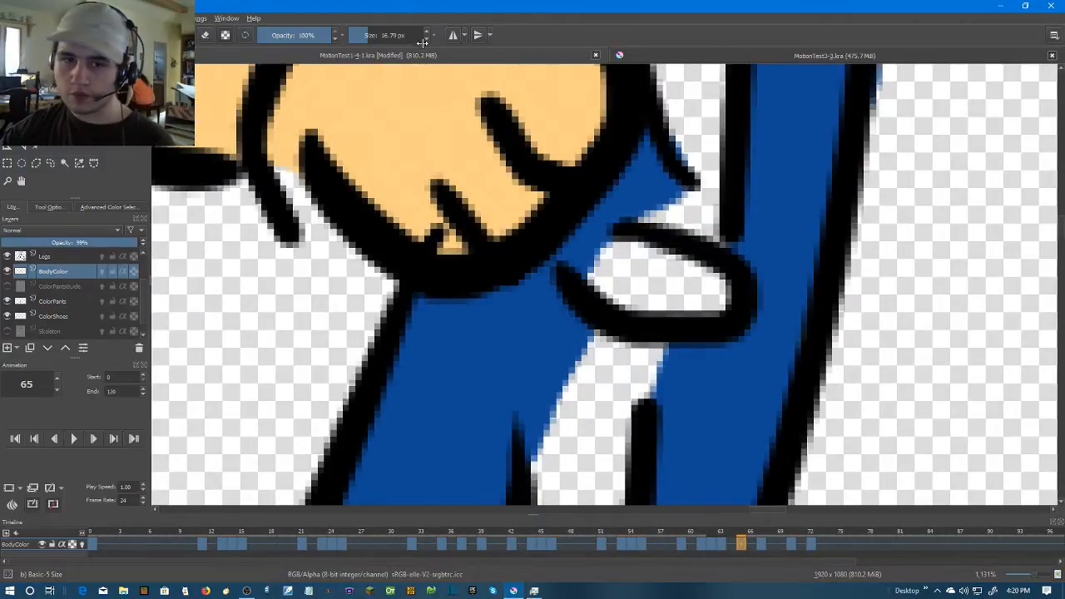
pyautogui.moveTo(690, 297)
pyautogui.mouseDown()
pyautogui.moveTo(600, 279)
pyautogui.moveTo(613, 268)
pyautogui.moveTo(651, 275)
pyautogui.mouseUp()
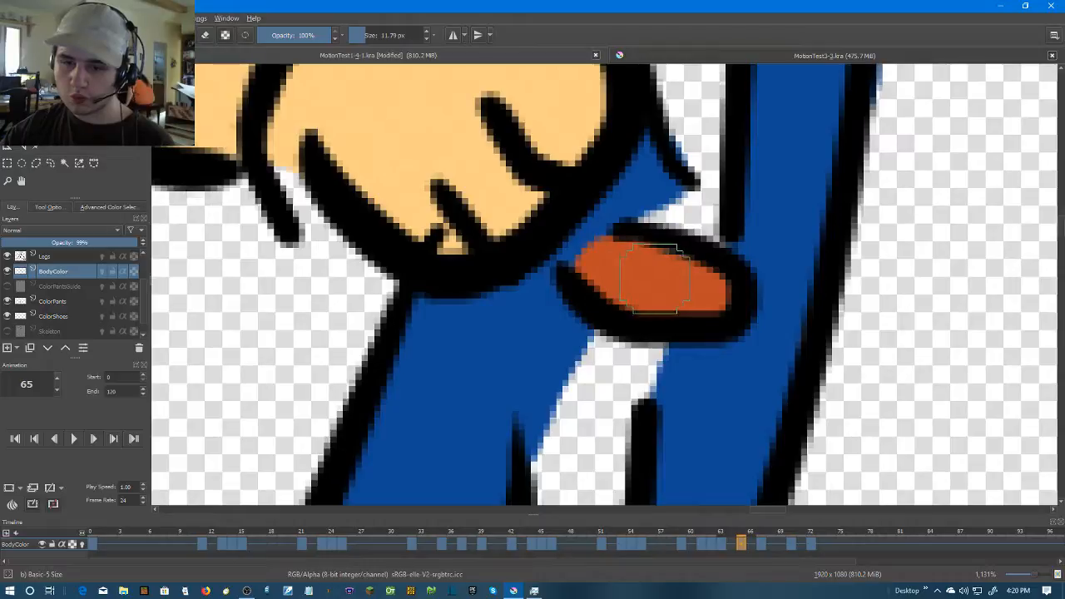
# Brush orange over the inside of the tie clips on frames 67 and 70
pyautogui.press('Right')
pyautogui.press('Right')
pyautogui.moveTo(499, 283)
pyautogui.mouseDown()
pyautogui.moveTo(452, 288)
pyautogui.moveTo(448, 255)
pyautogui.moveTo(436, 250)
pyautogui.moveTo(435, 279)
pyautogui.moveTo(471, 293)
pyautogui.moveTo(500, 278)
pyautogui.moveTo(469, 249)
pyautogui.mouseUp()
pyautogui.press('Right')
pyautogui.press('Right')
pyautogui.press('Right')
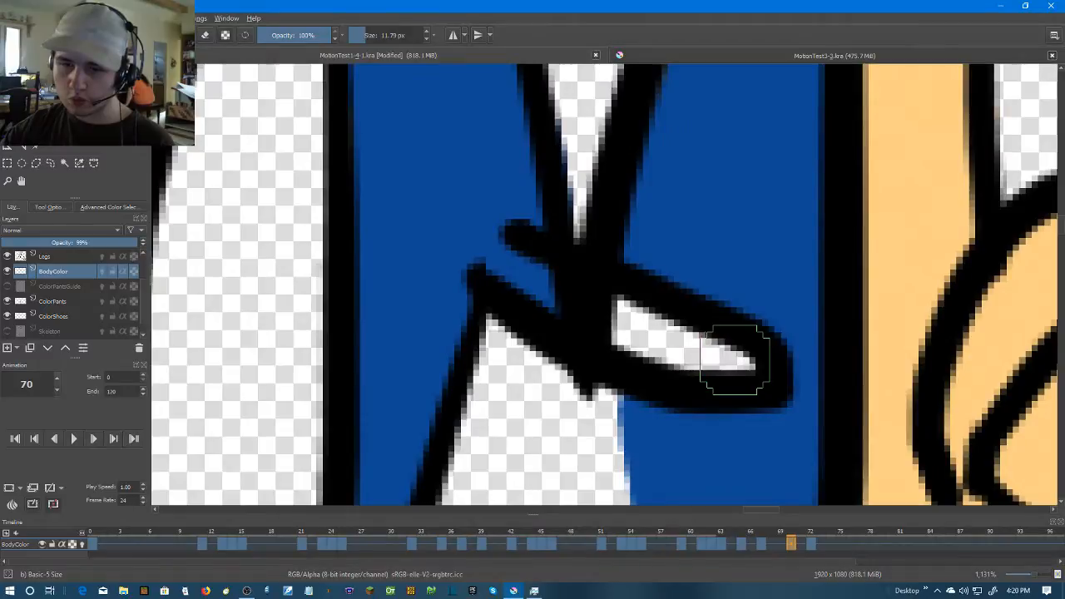
pyautogui.moveTo(737, 356)
pyautogui.mouseDown()
pyautogui.moveTo(511, 266)
pyautogui.moveTo(571, 307)
pyautogui.mouseUp()
pyautogui.scroll(-3, 667, 358)
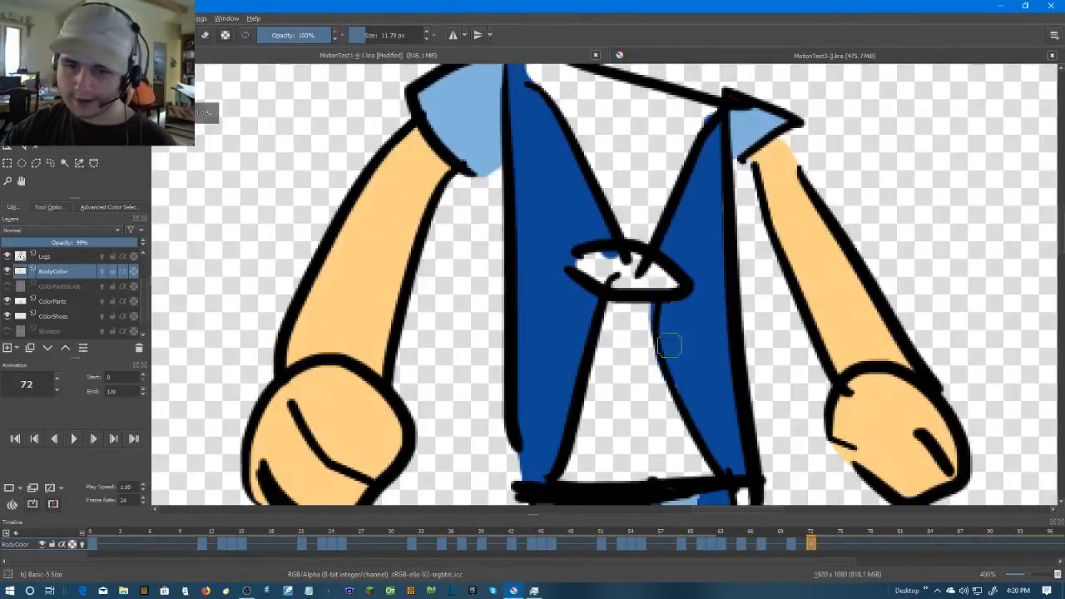
# Brush orange over the inside of frame 72's tie clip, visit frame 5 and return to frame 72
pyautogui.rightClick(138, 541)
pyautogui.click(225, 516)
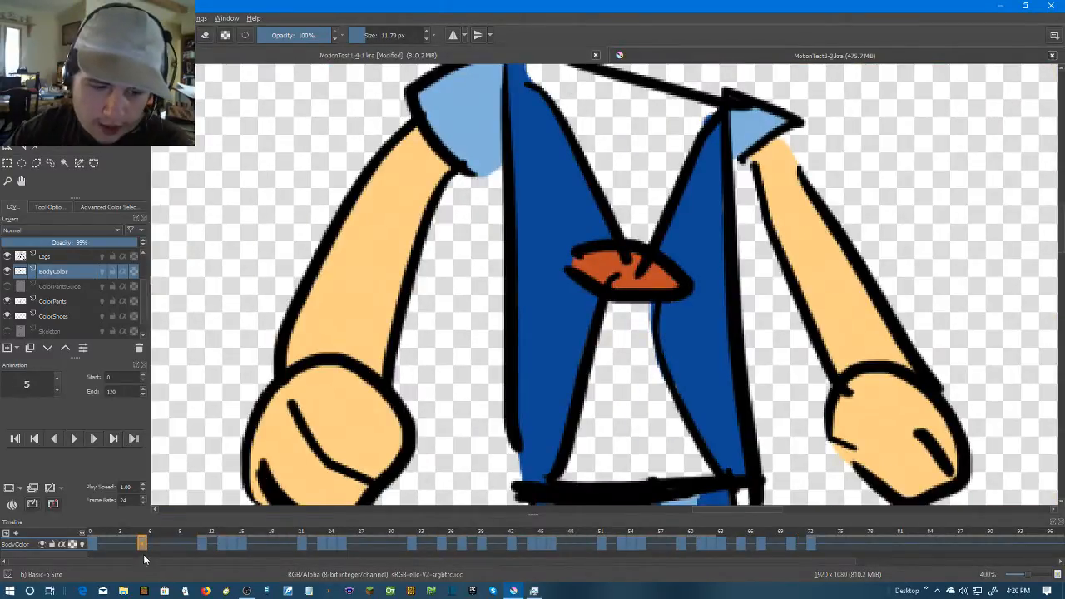
pyautogui.click(810, 542)
pyautogui.scroll(-1, 751, 430)
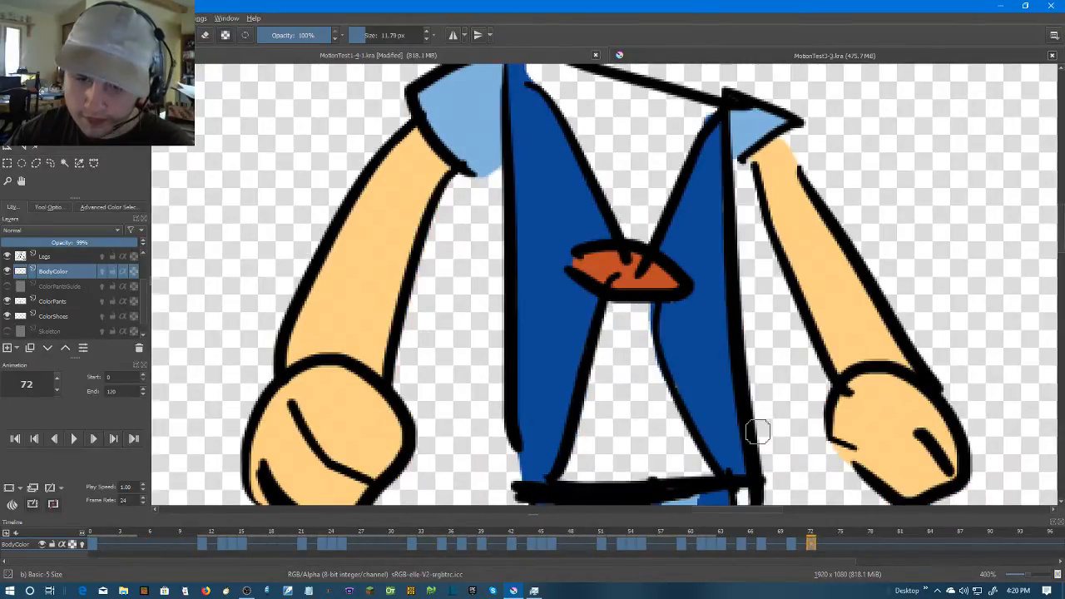
pyautogui.scroll(-1, 701, 341)
pyautogui.scroll(-3, 682, 366)
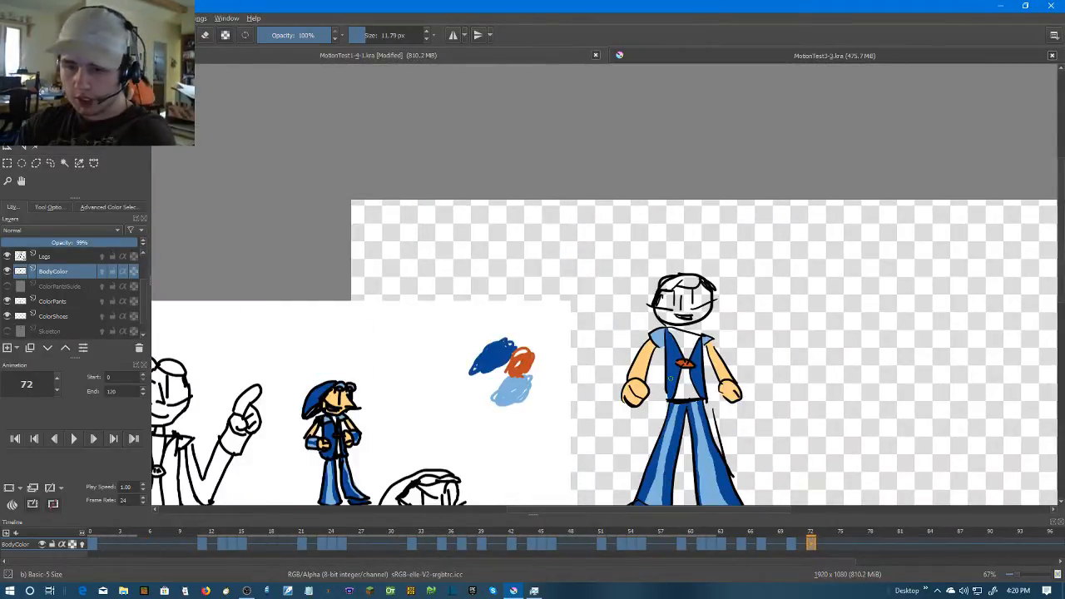
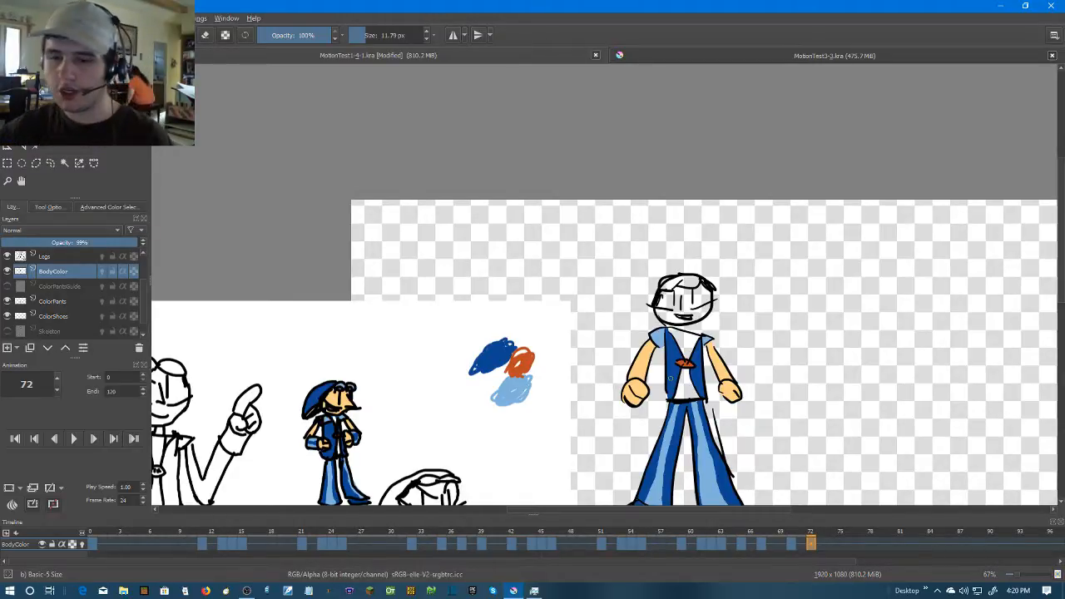
# Hide the Mouth layer so the character's head shows without its mouth drawing
pyautogui.scroll(6, 739, 333)
pyautogui.moveTo(557, 321); pyautogui.dragTo(853, 267)
pyautogui.scroll(-3, 849, 284)
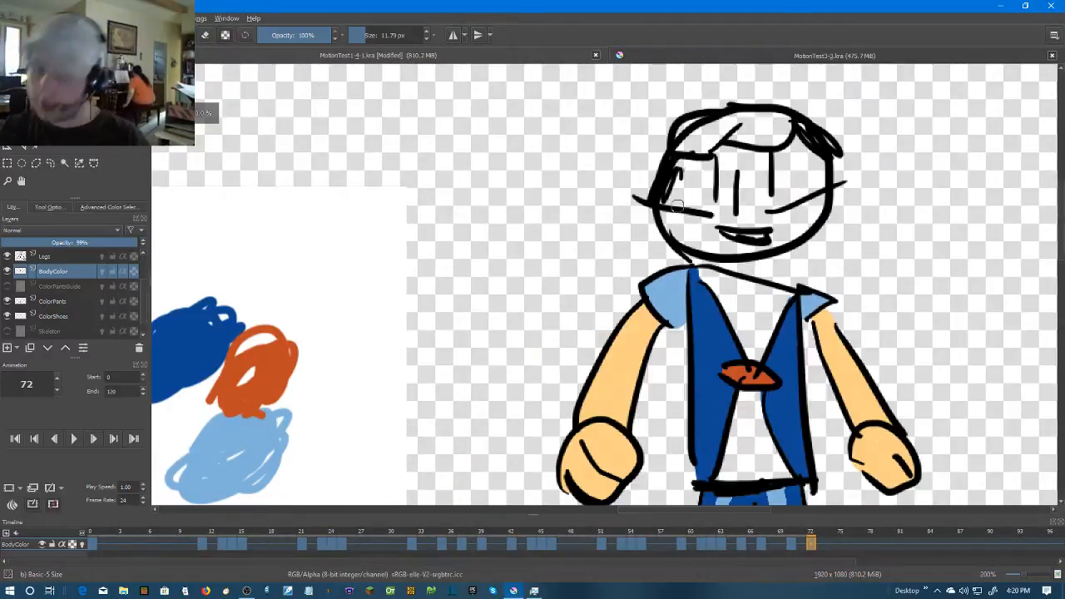
pyautogui.scroll(3, 830, 242)
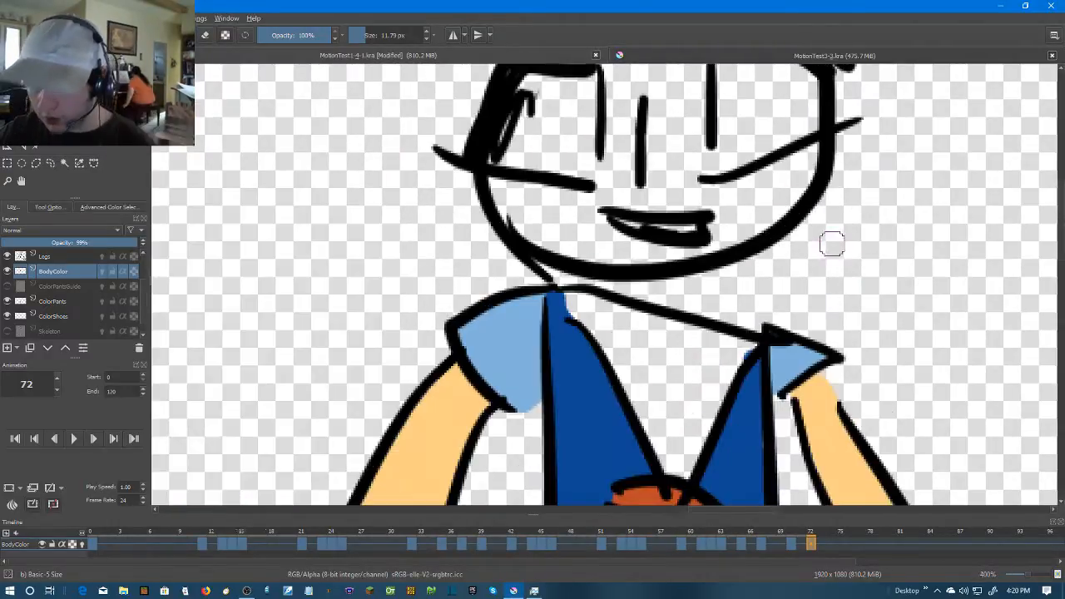
pyautogui.scroll(-5, 749, 233)
pyautogui.scroll(3, 673, 204)
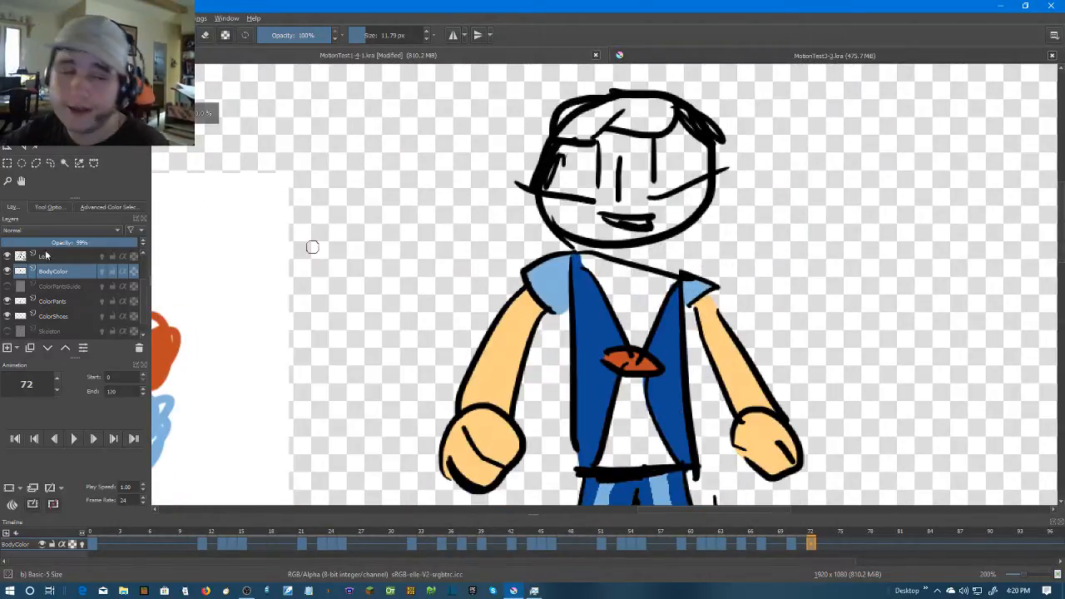
pyautogui.scroll(1, 16, 267)
pyautogui.click(7, 271)
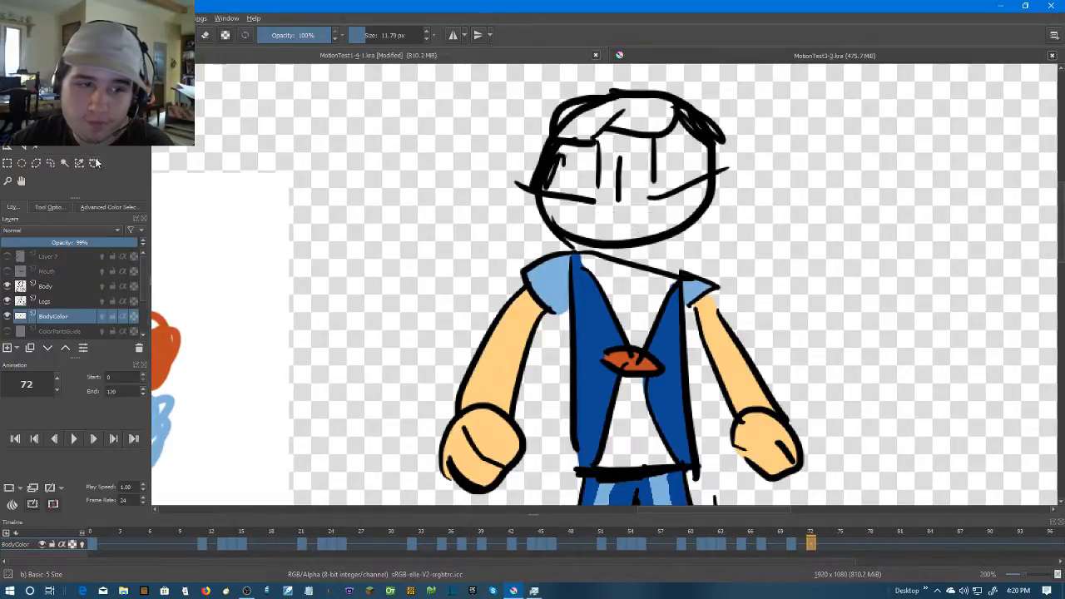
# Sample the sleeve's light blue, fill the forehead goggle lenses at frame 0 on BodyColor, and check the fill without the Body line art
pyautogui.press('p')
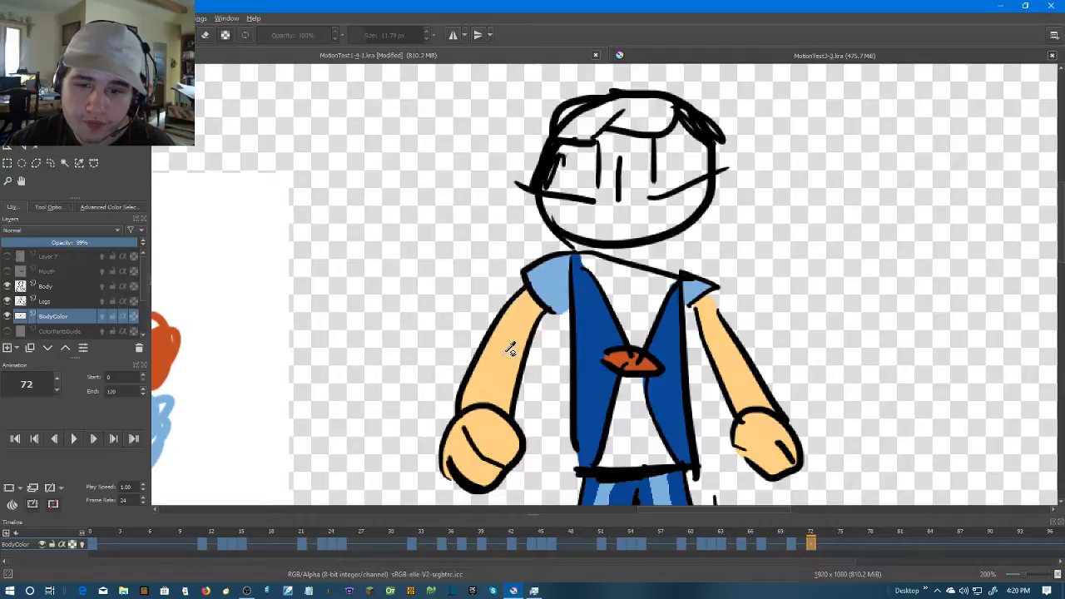
pyautogui.scroll(2, 497, 350)
pyautogui.moveTo(649, 218); pyautogui.dragTo(514, 270)
pyautogui.scroll(3, 514, 271)
pyautogui.press('b')
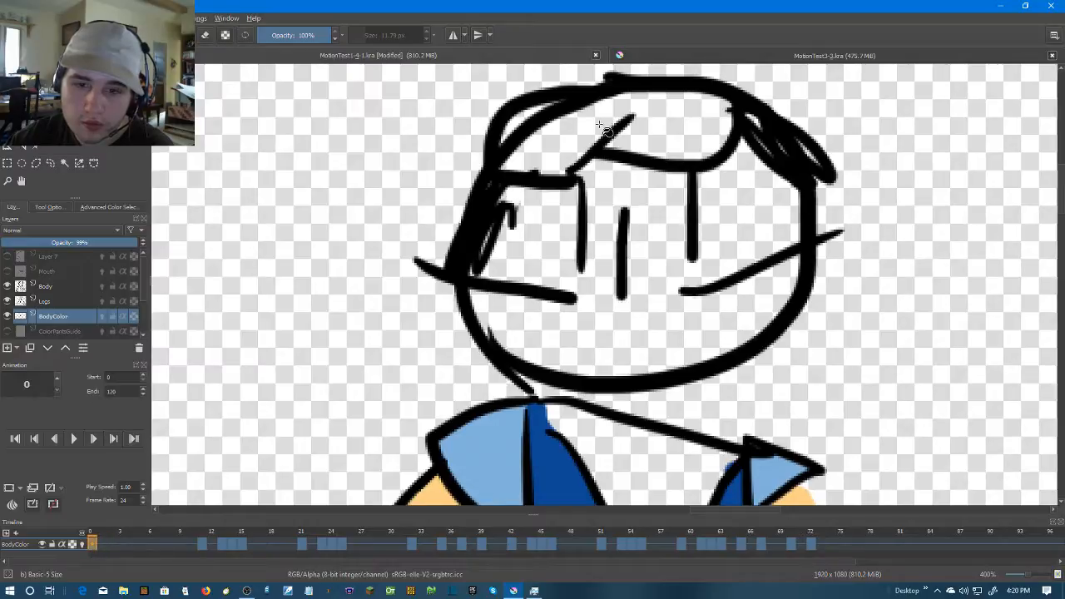
pyautogui.click(672, 122)
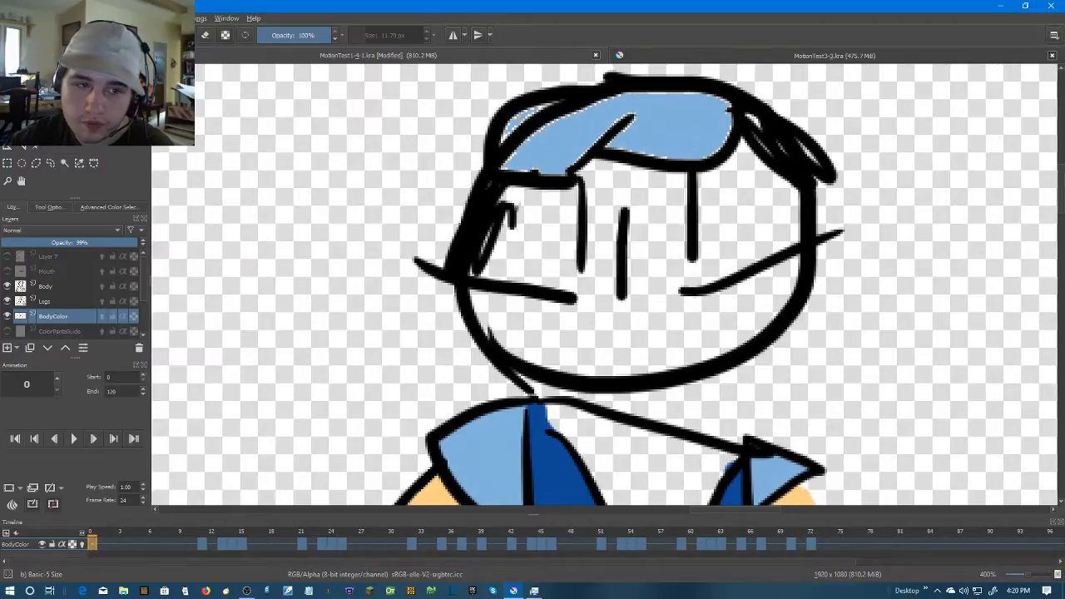
pyautogui.click(8, 285)
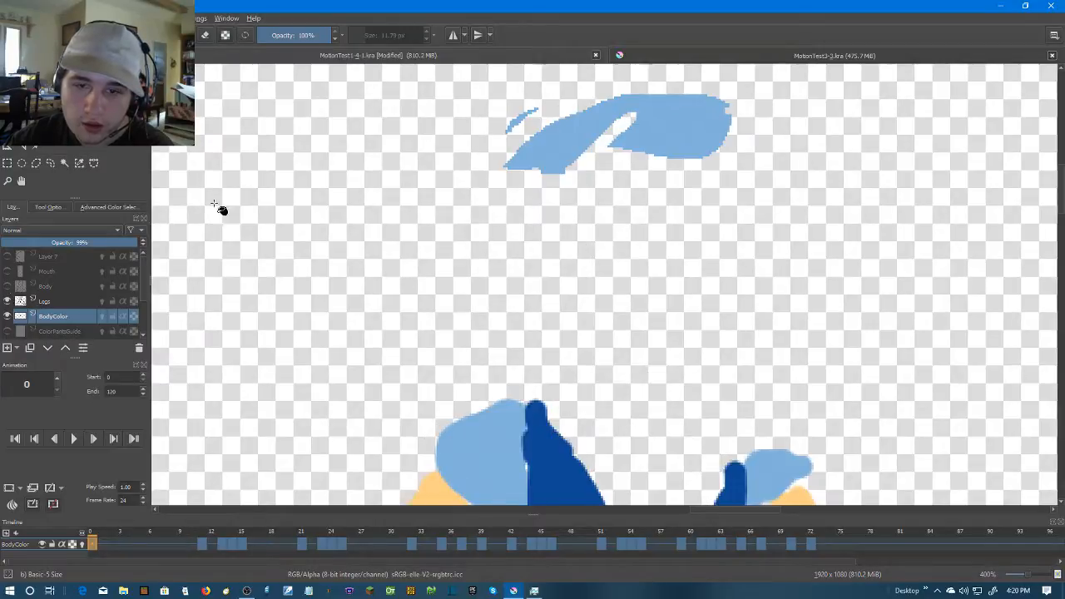
pyautogui.click(8, 285)
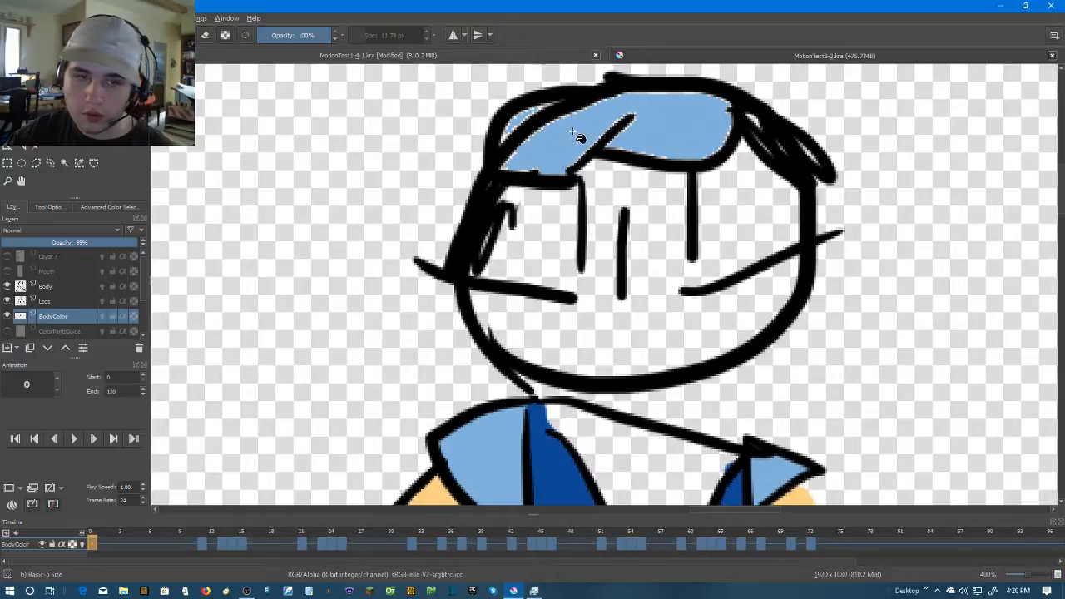
# Fill the goggle lenses at frame 11 with the same light blue
pyautogui.click(204, 544)
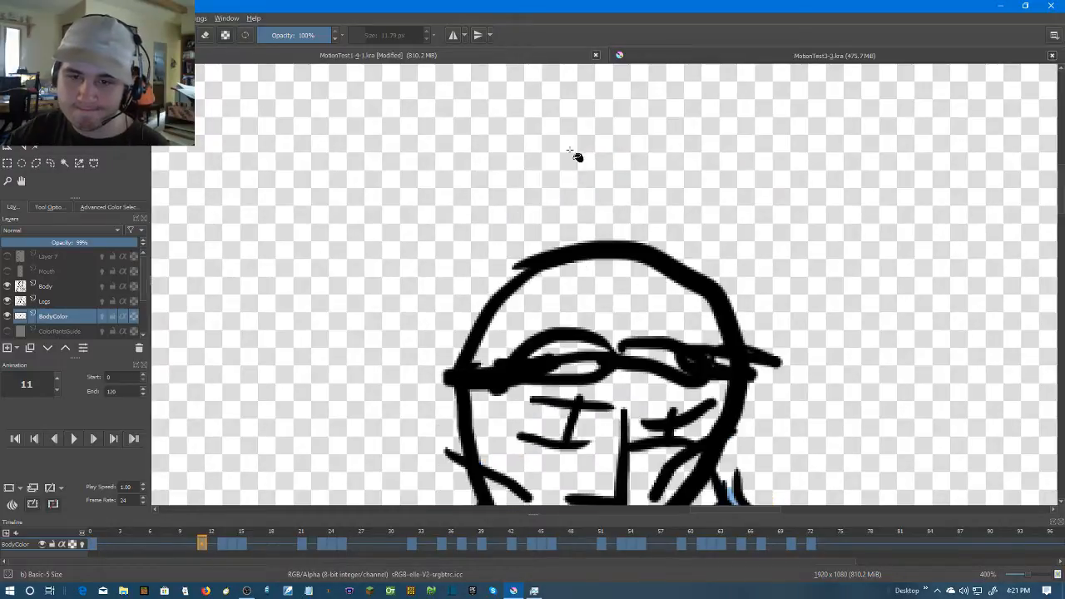
pyautogui.click(582, 350)
pyautogui.click(584, 367)
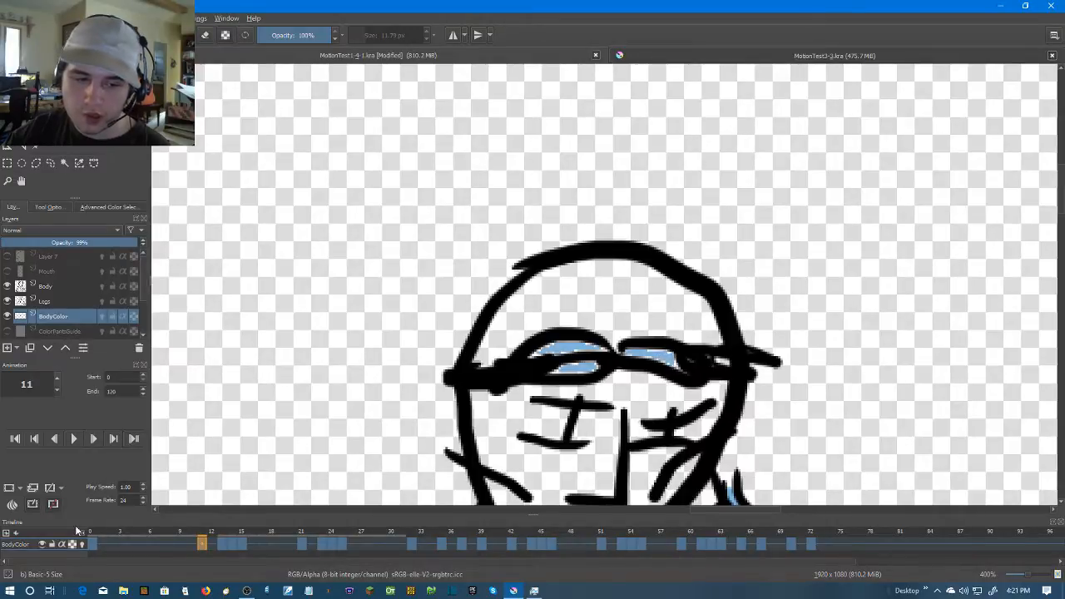
# Brush light blue over the unfilled edges of the goggle lenses at frame 0
pyautogui.click(95, 535)
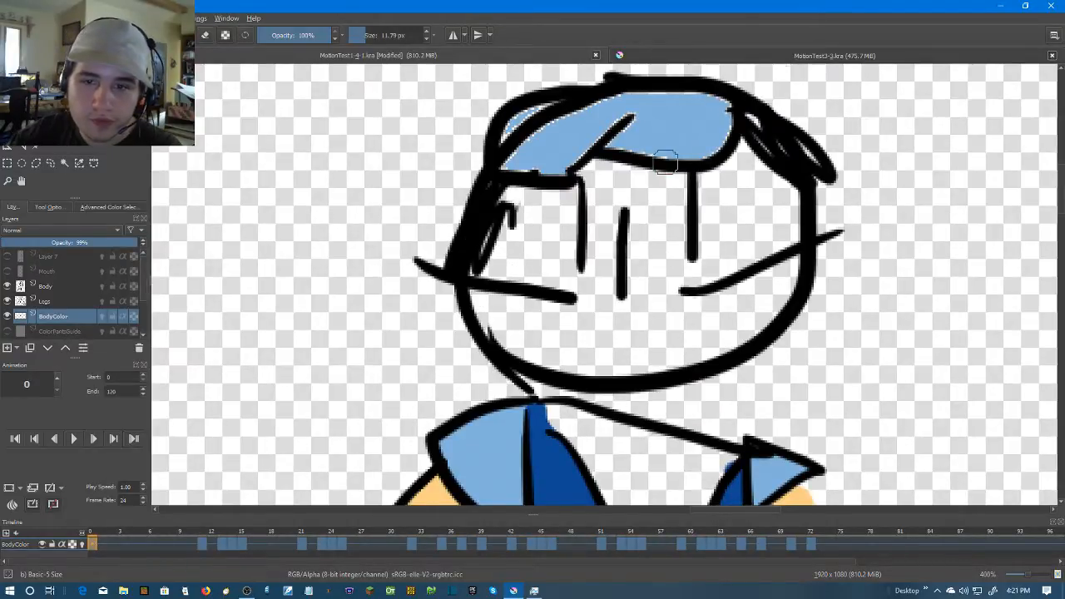
pyautogui.scroll(1, 666, 162)
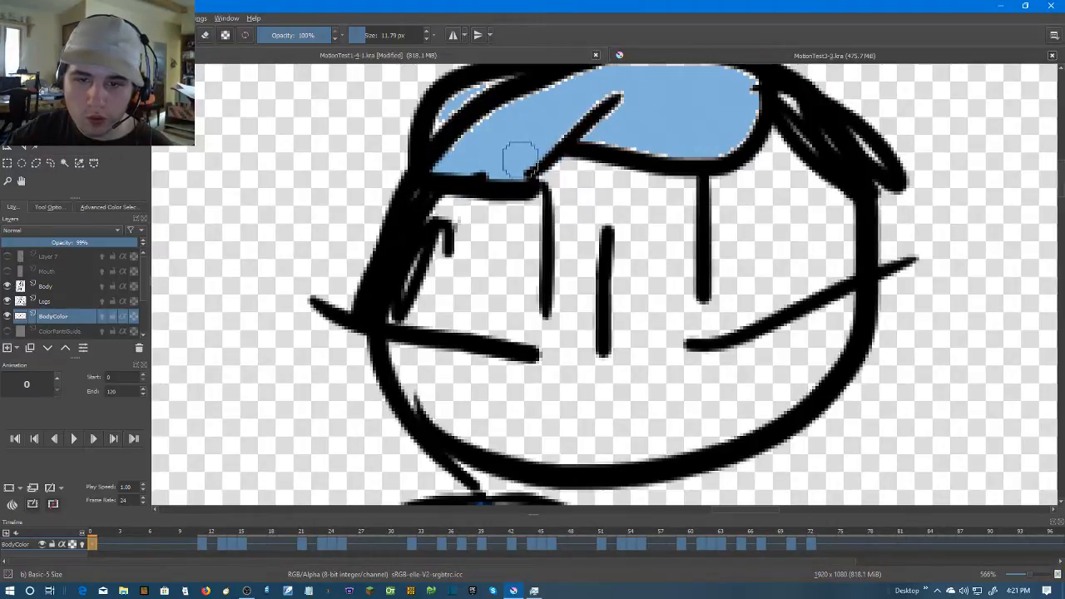
pyautogui.moveTo(505, 142); pyautogui.dragTo(461, 203)
pyautogui.moveTo(402, 223)
pyautogui.mouseDown()
pyautogui.moveTo(420, 198)
pyautogui.moveTo(490, 164)
pyautogui.moveTo(573, 141)
pyautogui.moveTo(682, 147)
pyautogui.moveTo(714, 160)
pyautogui.moveTo(671, 189)
pyautogui.moveTo(621, 202)
pyautogui.moveTo(529, 181)
pyautogui.moveTo(519, 189)
pyautogui.moveTo(590, 181)
pyautogui.moveTo(701, 192)
pyautogui.moveTo(634, 207)
pyautogui.moveTo(659, 130)
pyautogui.moveTo(456, 148)
pyautogui.moveTo(385, 190)
pyautogui.mouseUp()
# Brush light blue over the unfilled edges of the goggle lenses at frame 11
pyautogui.scroll(-4, 568, 183)
pyautogui.press('Right')
pyautogui.press('Right')
pyautogui.click(200, 544)
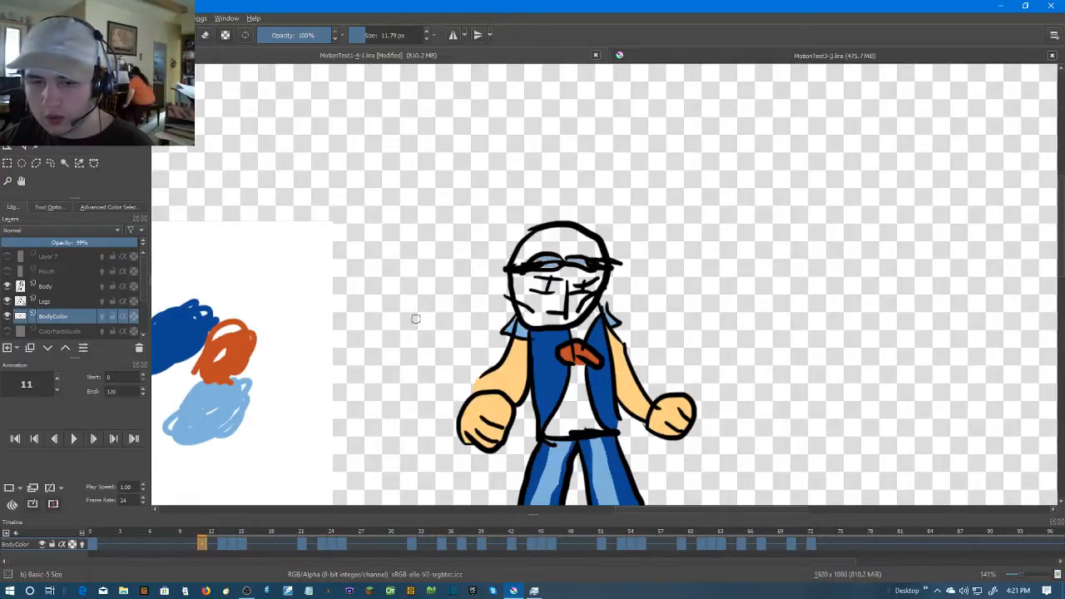
pyautogui.scroll(4, 657, 271)
pyautogui.moveTo(657, 270)
pyautogui.mouseDown()
pyautogui.moveTo(619, 275)
pyautogui.moveTo(703, 262)
pyautogui.moveTo(632, 283)
pyautogui.moveTo(728, 281)
pyautogui.moveTo(718, 269)
pyautogui.moveTo(810, 258)
pyautogui.moveTo(832, 285)
pyautogui.mouseUp()
# Paint the goggle lenses at frame 13 light blue with the brush
pyautogui.scroll(-1, 857, 287)
pyautogui.press('Right')
pyautogui.press('Right')
pyautogui.scroll(1, 857, 287)
pyautogui.moveTo(657, 210)
pyautogui.mouseDown()
pyautogui.moveTo(703, 257)
pyautogui.moveTo(779, 245)
pyautogui.moveTo(915, 255)
pyautogui.moveTo(940, 246)
pyautogui.moveTo(919, 191)
pyautogui.moveTo(883, 185)
pyautogui.moveTo(668, 200)
pyautogui.moveTo(656, 210)
pyautogui.moveTo(728, 181)
pyautogui.moveTo(728, 213)
pyautogui.moveTo(932, 218)
pyautogui.moveTo(880, 240)
pyautogui.moveTo(934, 197)
pyautogui.moveTo(801, 218)
pyautogui.mouseUp()
# Fill both goggle lenses with light blue at frames 14 and 15
pyautogui.click(64, 128)
pyautogui.click(230, 544)
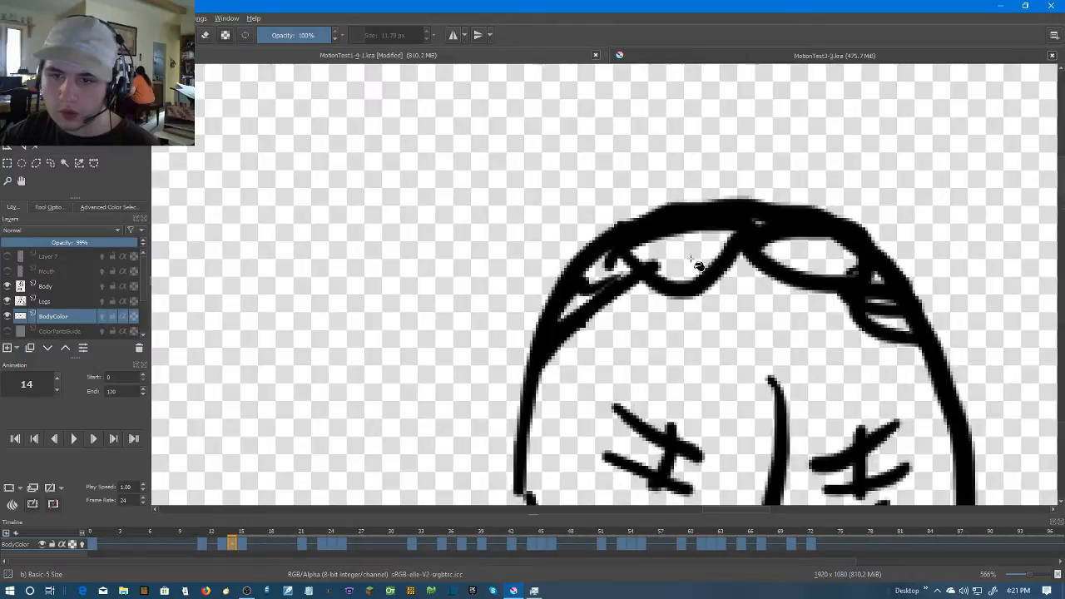
pyautogui.click(677, 260)
pyautogui.click(820, 250)
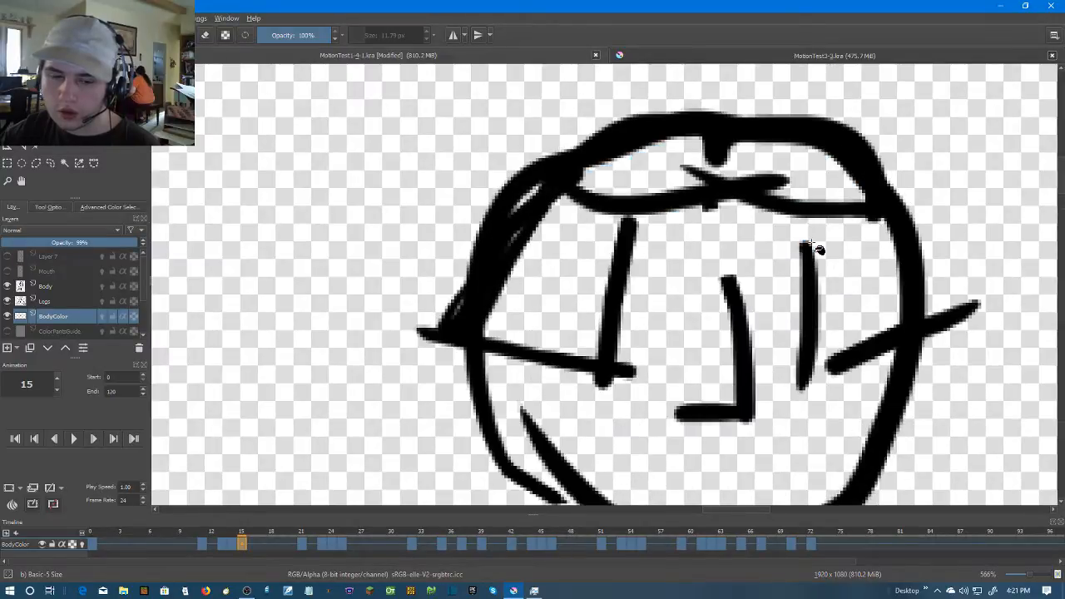
pyautogui.click(674, 190)
pyautogui.click(799, 173)
# Brush light blue over the unfilled lens edges at frames 14 and 15
pyautogui.press('Left')
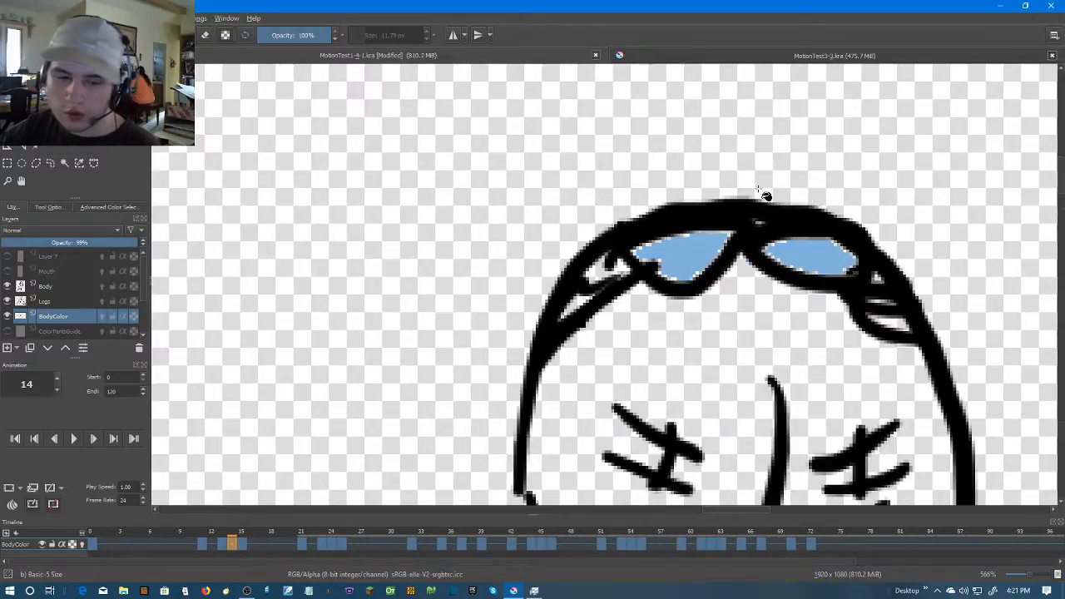
pyautogui.press('b')
pyautogui.scroll(1, 662, 270)
pyautogui.moveTo(661, 270)
pyautogui.mouseDown()
pyautogui.moveTo(636, 254)
pyautogui.moveTo(710, 259)
pyautogui.moveTo(734, 218)
pyautogui.moveTo(660, 219)
pyautogui.moveTo(792, 221)
pyautogui.moveTo(932, 263)
pyautogui.moveTo(866, 259)
pyautogui.moveTo(815, 238)
pyautogui.moveTo(787, 213)
pyautogui.mouseUp()
pyautogui.press('Right')
pyautogui.moveTo(556, 134)
pyautogui.mouseDown()
pyautogui.moveTo(577, 150)
pyautogui.moveTo(757, 134)
pyautogui.moveTo(857, 150)
pyautogui.mouseUp()
pyautogui.moveTo(795, 142)
pyautogui.mouseDown()
pyautogui.moveTo(708, 271)
pyautogui.moveTo(854, 261)
pyautogui.moveTo(654, 225)
pyautogui.moveTo(494, 254)
pyautogui.moveTo(502, 266)
pyautogui.mouseUp()
# Fill the right goggle lens at frame 21 with light blue
pyautogui.press('Right')
pyautogui.press('Right')
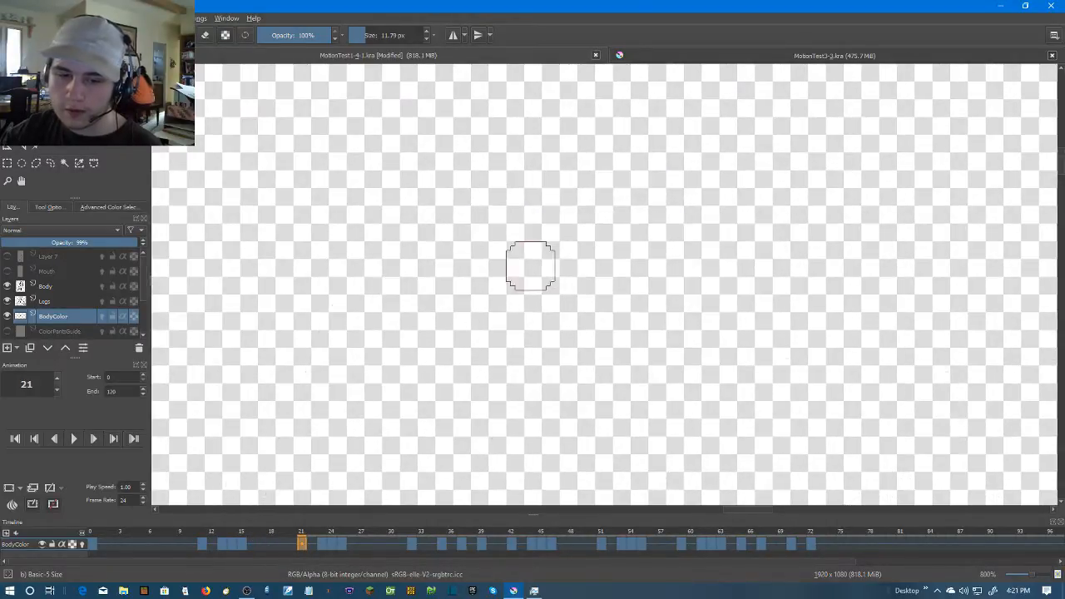
pyautogui.scroll(-3, 537, 298)
pyautogui.moveTo(657, 382); pyautogui.dragTo(626, 276)
pyautogui.scroll(2, 626, 276)
pyautogui.click(610, 409)
# Undo the left lens fill at frame 21, brush that lens light blue by hand, and touch up the right lens's edges
pyautogui.click(503, 408)
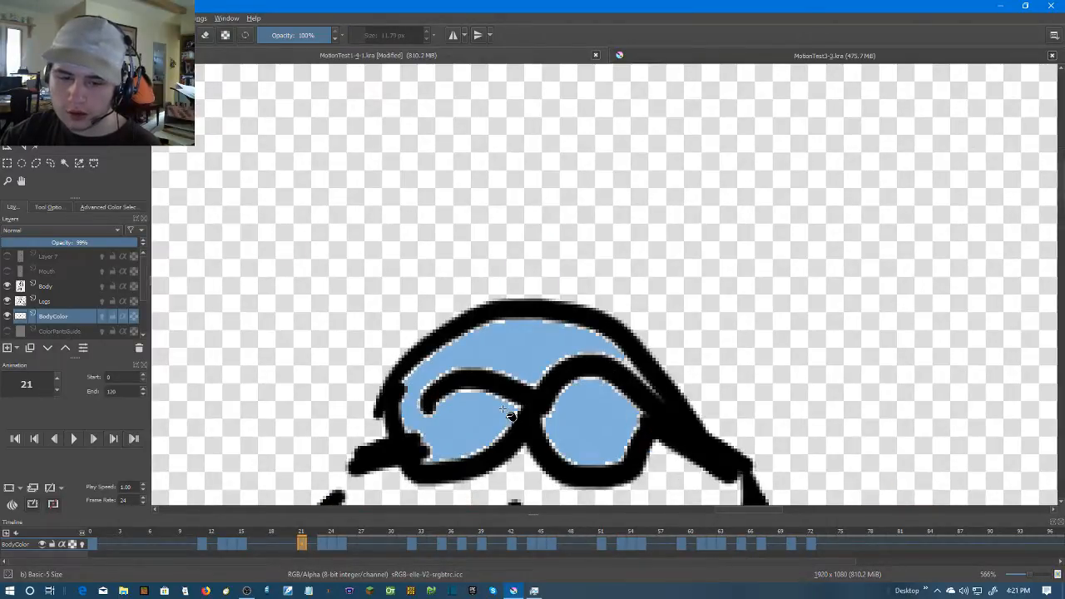
pyautogui.hotkey('ctrl', 'z')
pyautogui.press('b')
pyautogui.moveTo(439, 428)
pyautogui.mouseDown()
pyautogui.moveTo(513, 408)
pyautogui.moveTo(479, 398)
pyautogui.moveTo(439, 404)
pyautogui.moveTo(468, 422)
pyautogui.mouseUp()
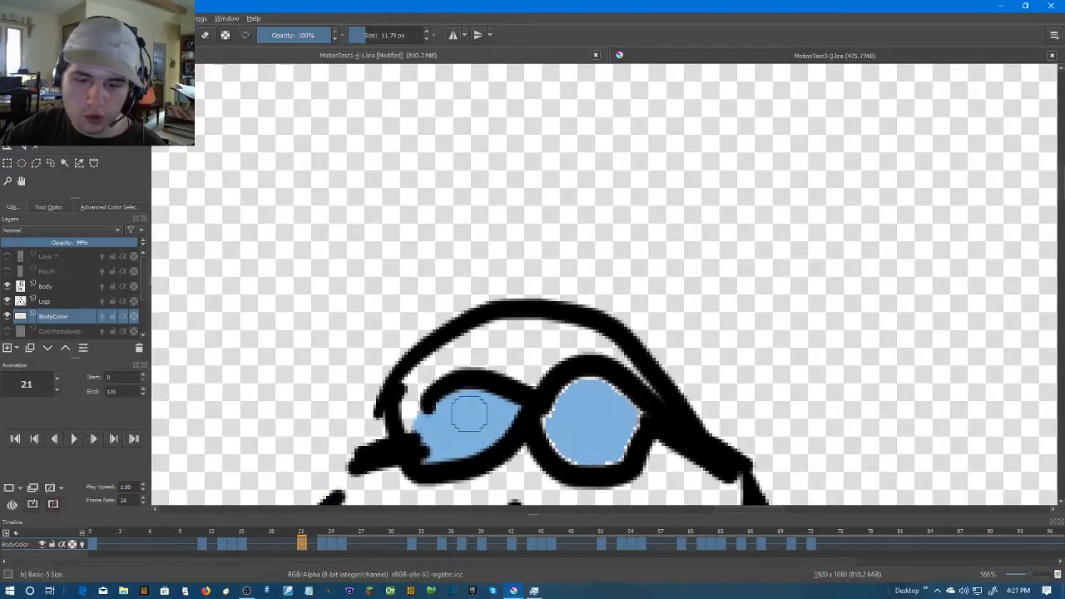
pyautogui.moveTo(535, 433)
pyautogui.mouseDown()
pyautogui.moveTo(615, 455)
pyautogui.moveTo(647, 409)
pyautogui.moveTo(578, 386)
pyautogui.moveTo(560, 425)
pyautogui.moveTo(577, 447)
pyautogui.moveTo(613, 451)
pyautogui.moveTo(610, 404)
pyautogui.mouseUp()
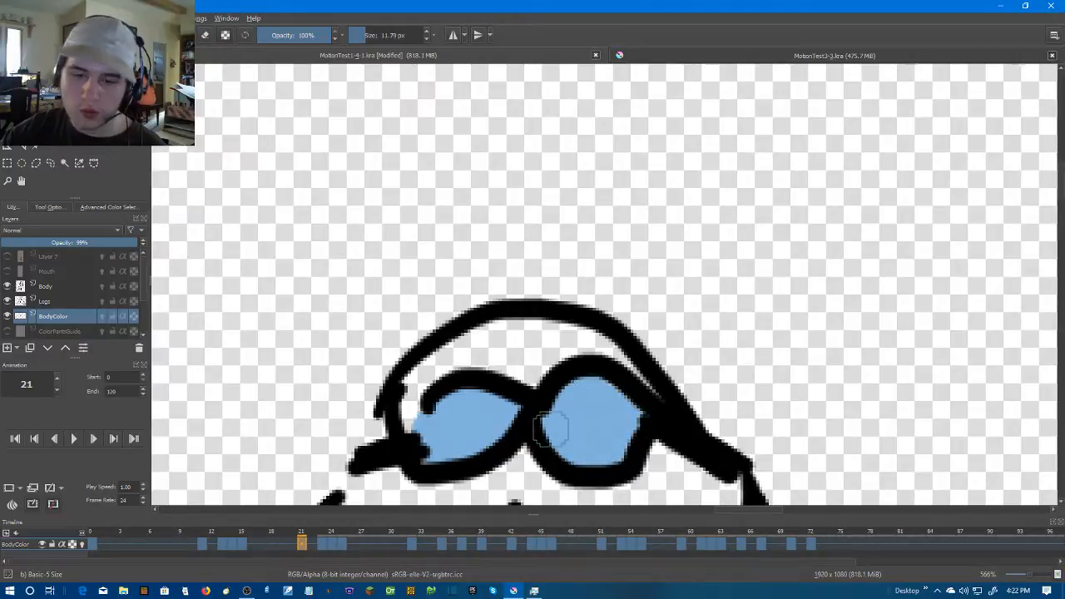
# Fill the left goggle lens at frame 23 with light blue
pyautogui.scroll(-2, 602, 391)
pyautogui.press('Right')
pyautogui.press('Right')
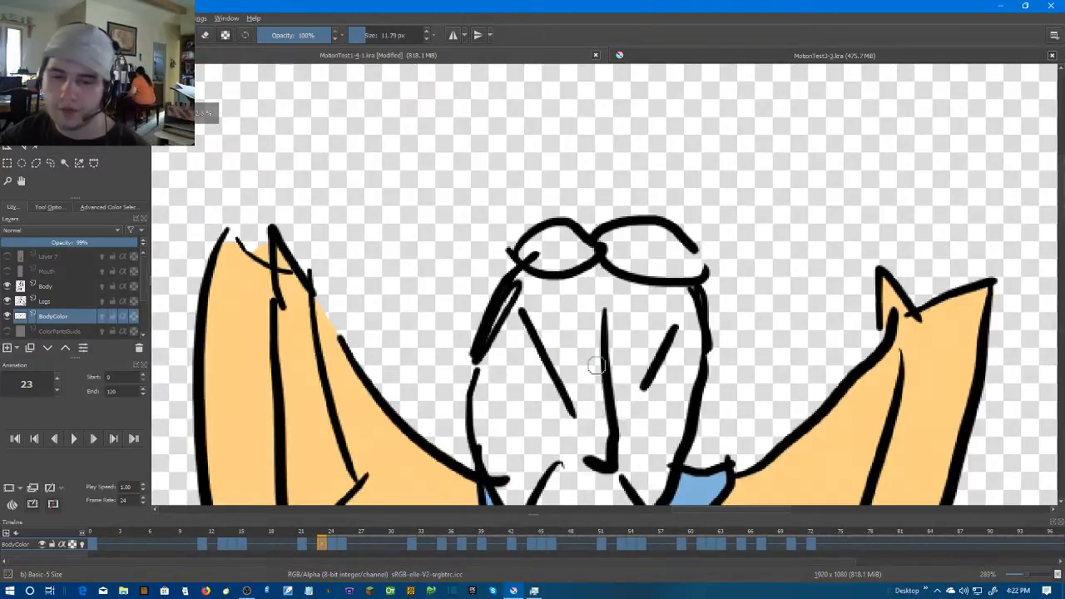
pyautogui.scroll(1, 599, 367)
pyautogui.press('f')
pyautogui.click(551, 187)
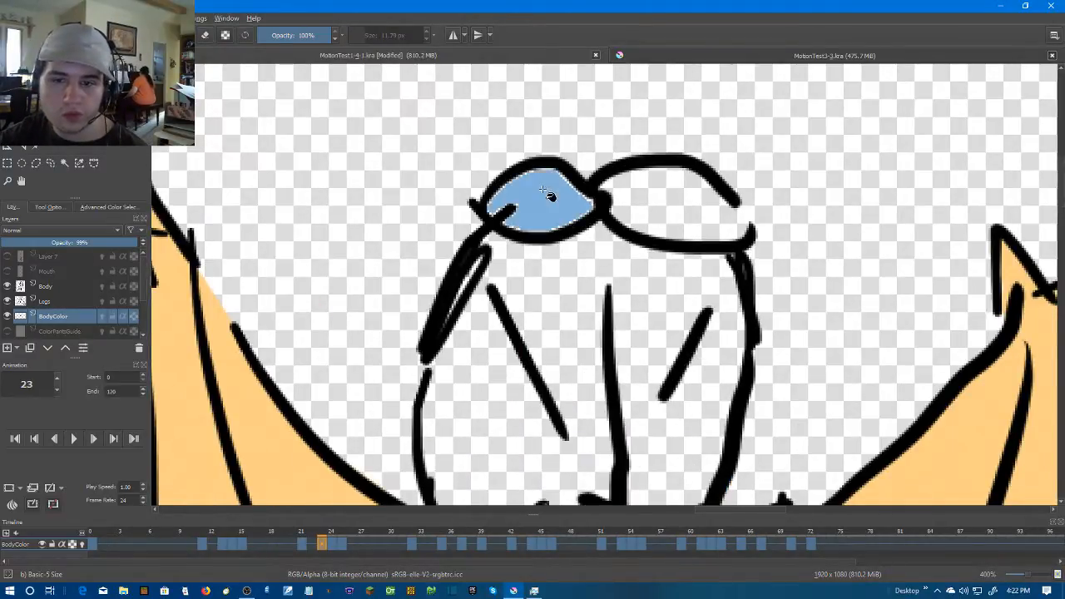
# Close the outline gap of the right lens at frame 23 with light blue brush strokes and fill the rest of it
pyautogui.scroll(1, 551, 187)
pyautogui.press('b')
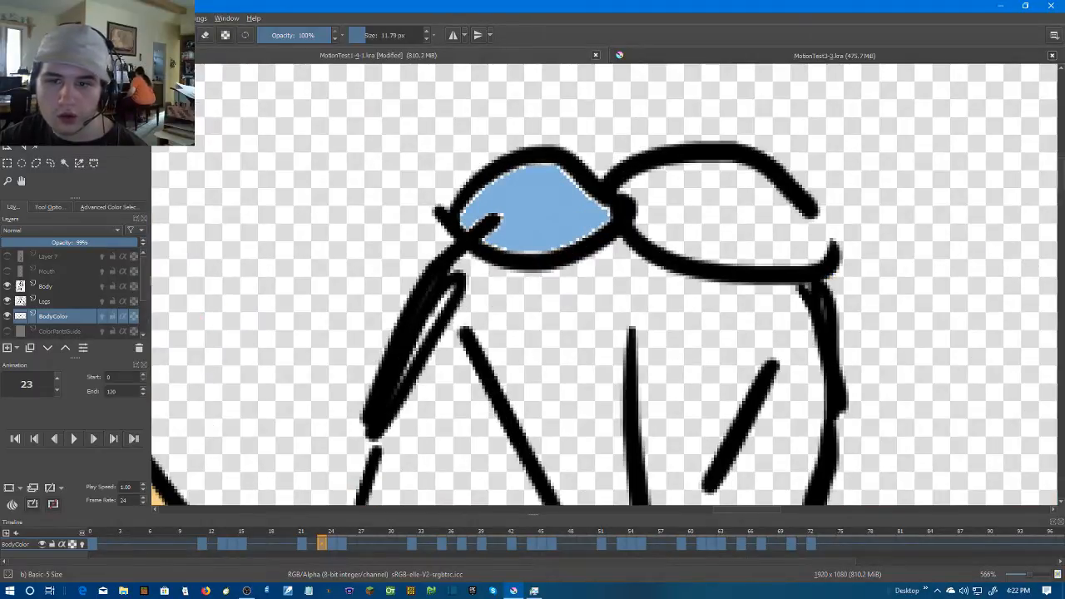
pyautogui.moveTo(815, 212)
pyautogui.mouseDown()
pyautogui.moveTo(788, 205)
pyautogui.moveTo(812, 252)
pyautogui.moveTo(805, 221)
pyautogui.mouseUp()
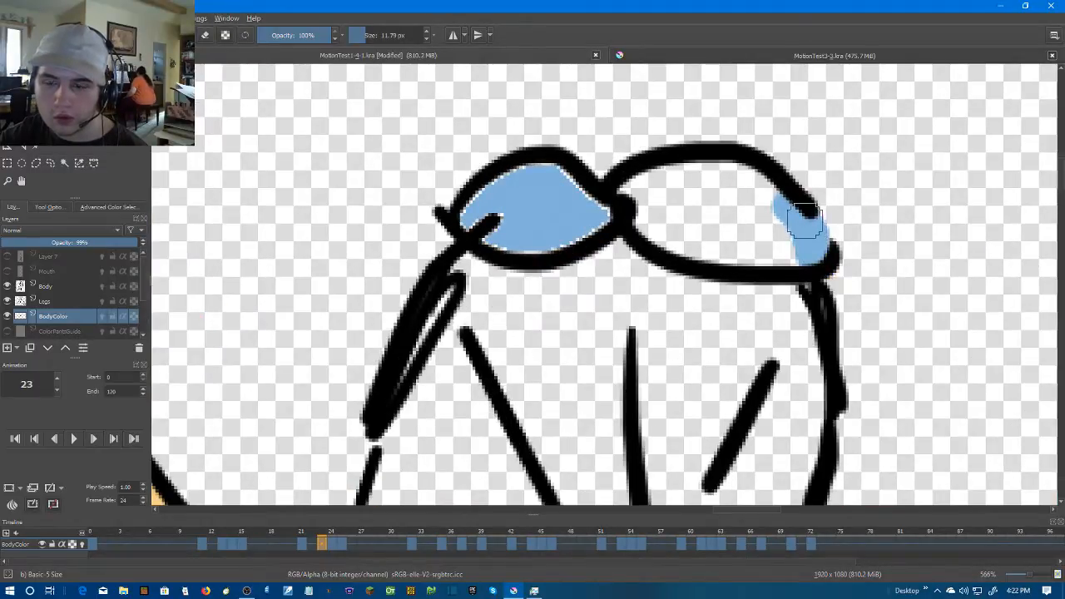
pyautogui.click(707, 237)
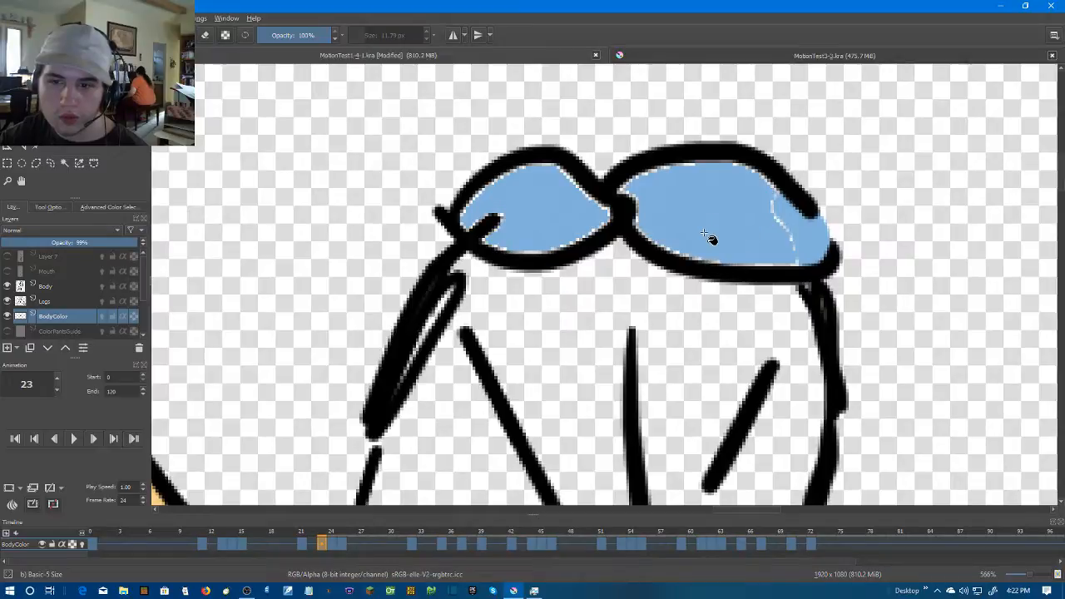
# Color both goggle lenses light blue at frame 24, brushing across the right lens's open outline to contain its fill
pyautogui.press('Right')
pyautogui.click(559, 181)
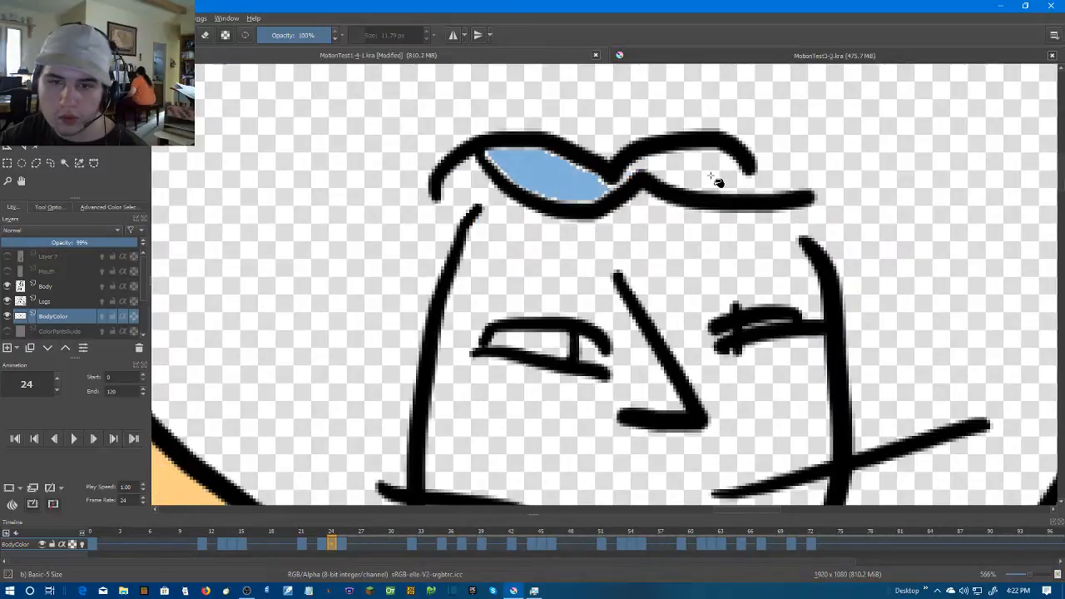
pyautogui.press('b')
pyautogui.moveTo(717, 162); pyautogui.dragTo(738, 187)
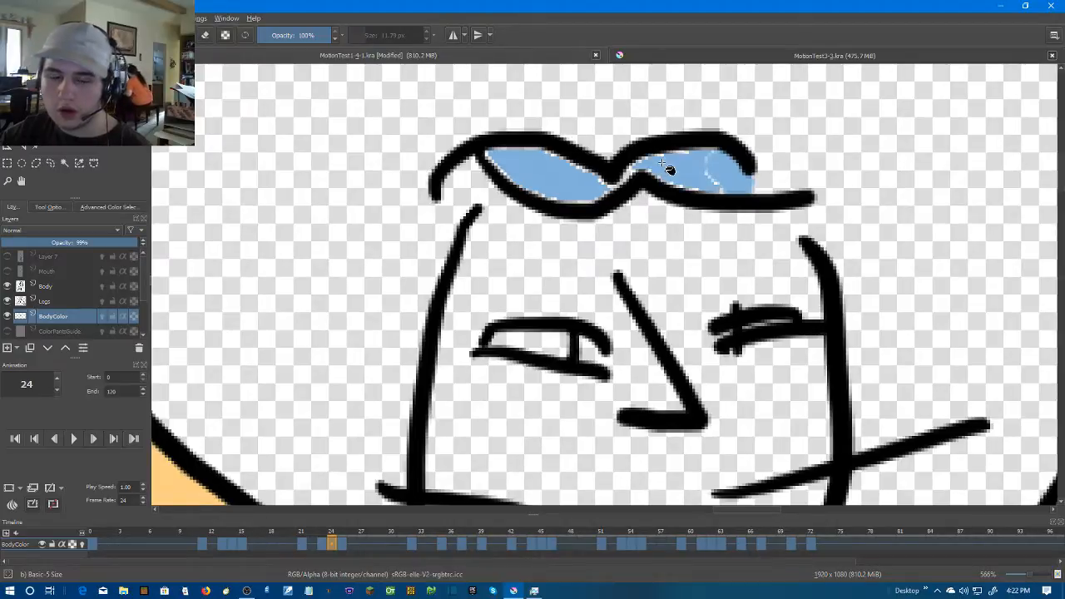
# Color both goggle lenses light blue at frame 25, undoing the first fill and brushing the left lens's gap closed before refilling it
pyautogui.press('Right')
pyautogui.click(510, 182)
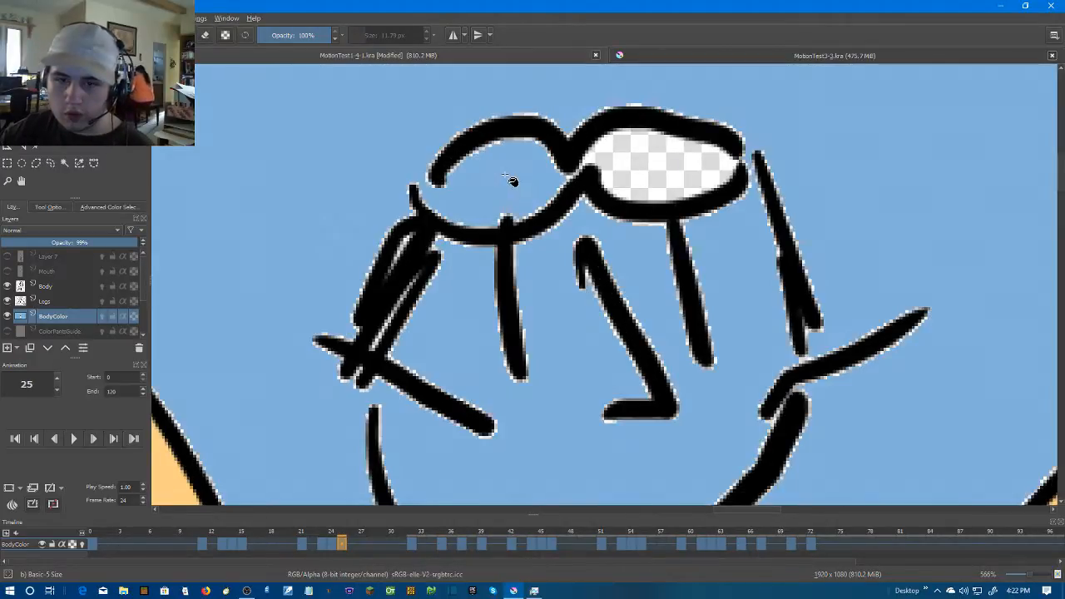
pyautogui.hotkey('ctrl', 'z')
pyautogui.click(649, 162)
pyautogui.press('b')
pyautogui.moveTo(422, 161); pyautogui.dragTo(439, 193)
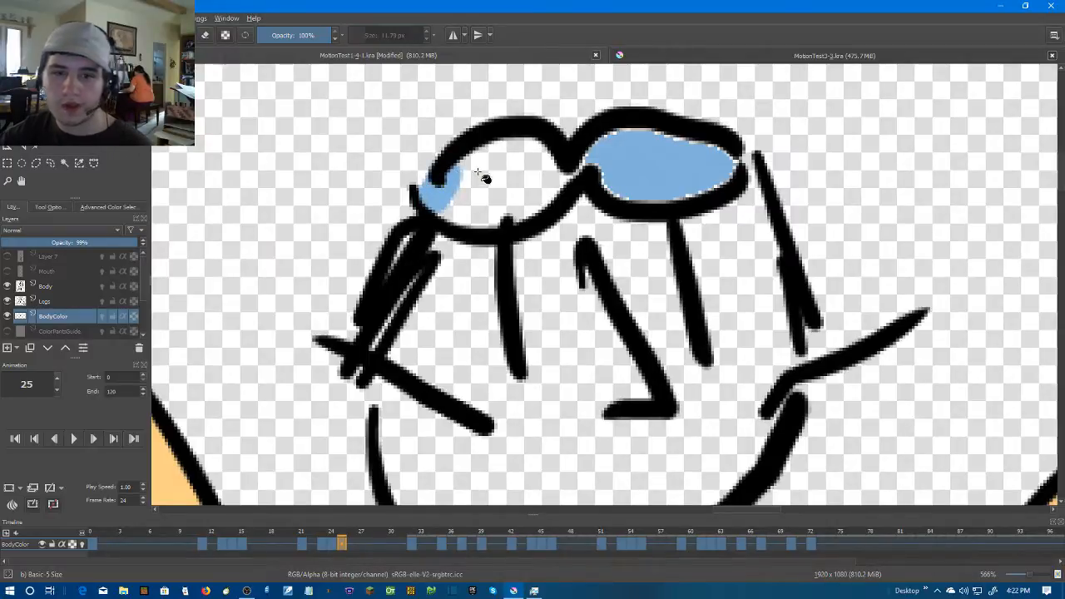
pyautogui.click(487, 177)
# Return to frame 23 and brush light blue over the unfilled edges and seam in both goggle lenses
pyautogui.press('Left')
pyautogui.press('Left')
pyautogui.press('Left')
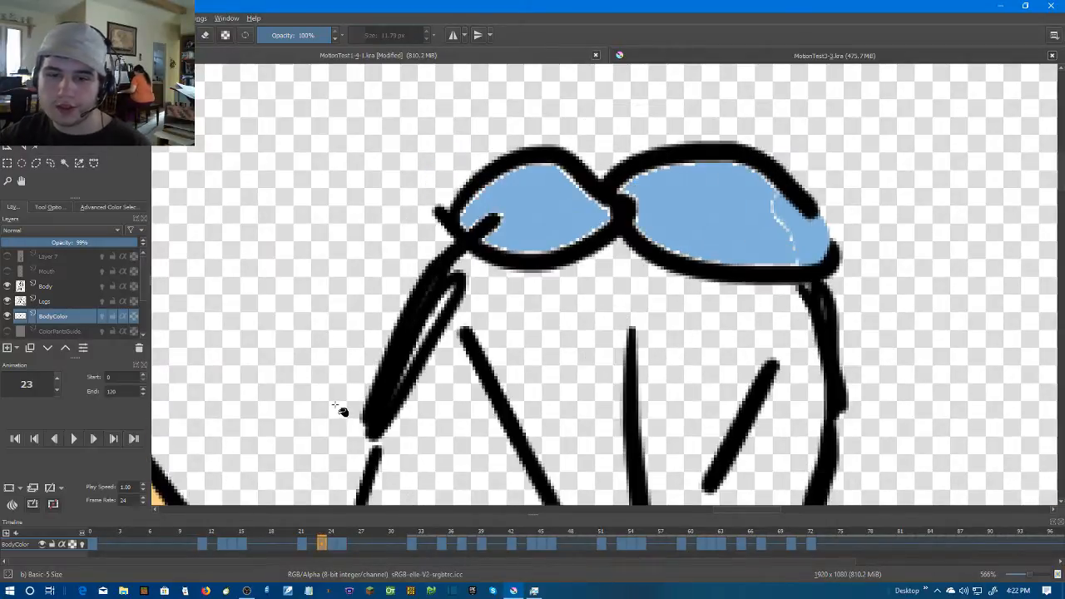
pyautogui.press('Right')
pyautogui.press('b')
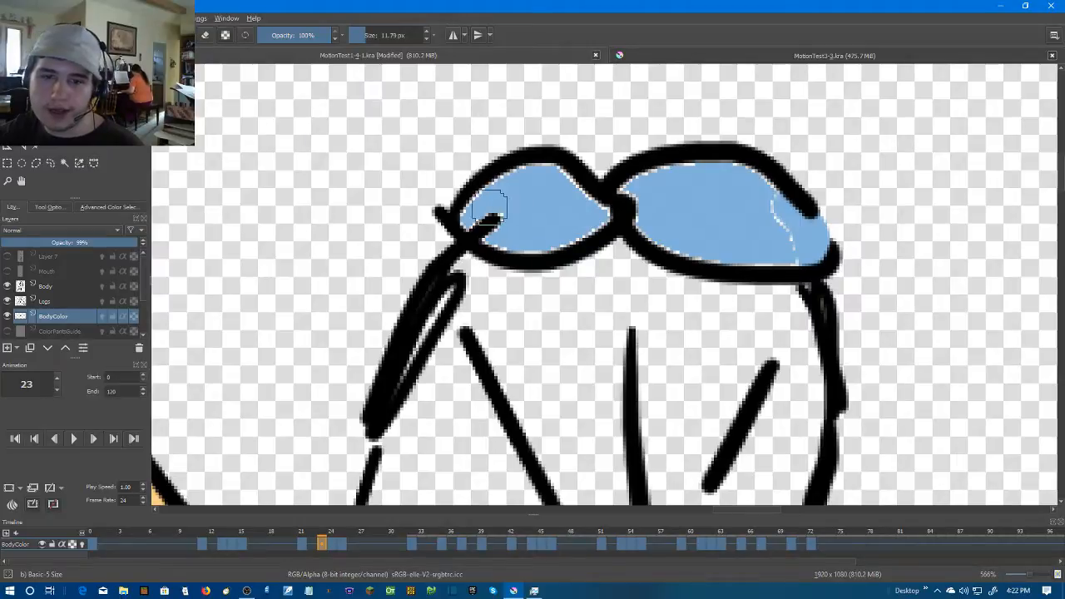
pyautogui.moveTo(595, 212)
pyautogui.mouseDown()
pyautogui.moveTo(569, 229)
pyautogui.moveTo(481, 241)
pyautogui.moveTo(478, 222)
pyautogui.moveTo(543, 215)
pyautogui.moveTo(482, 222)
pyautogui.moveTo(495, 237)
pyautogui.moveTo(543, 240)
pyautogui.moveTo(594, 218)
pyautogui.moveTo(591, 200)
pyautogui.moveTo(530, 176)
pyautogui.moveTo(488, 196)
pyautogui.moveTo(513, 221)
pyautogui.mouseUp()
pyautogui.hotkey('ctrl', 'z')
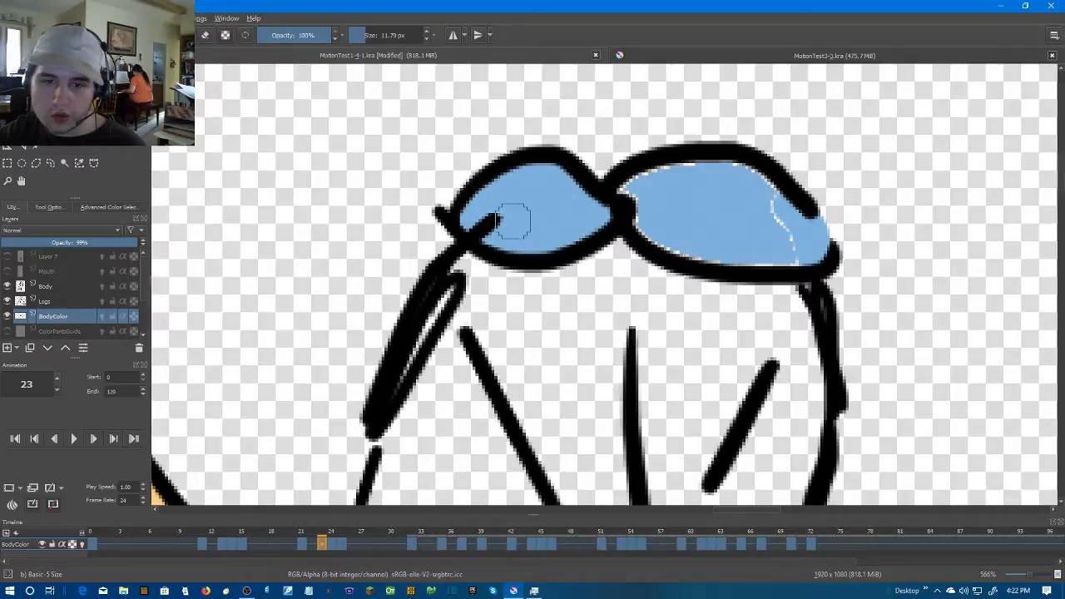
pyautogui.moveTo(667, 174); pyautogui.dragTo(640, 202)
pyautogui.moveTo(751, 189)
pyautogui.mouseDown()
pyautogui.moveTo(782, 241)
pyautogui.moveTo(773, 252)
pyautogui.moveTo(790, 256)
pyautogui.moveTo(666, 239)
pyautogui.mouseUp()
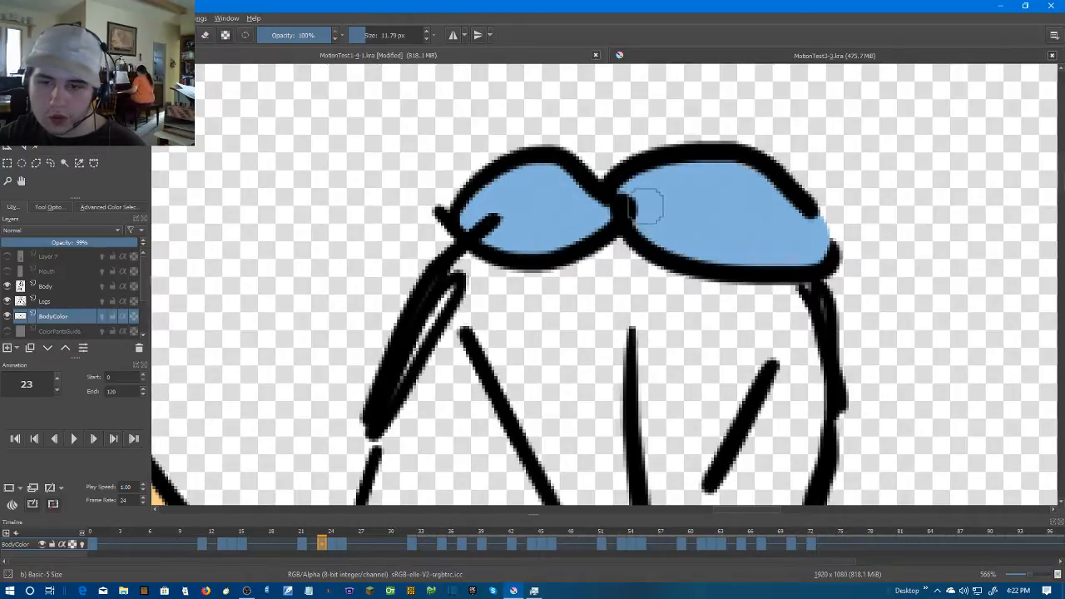
# Brush light blue over the unfilled edges and seams in both goggle lenses at frames 24 and 25
pyautogui.scroll(-5, 737, 209)
pyautogui.press('Right')
pyautogui.scroll(6, 713, 202)
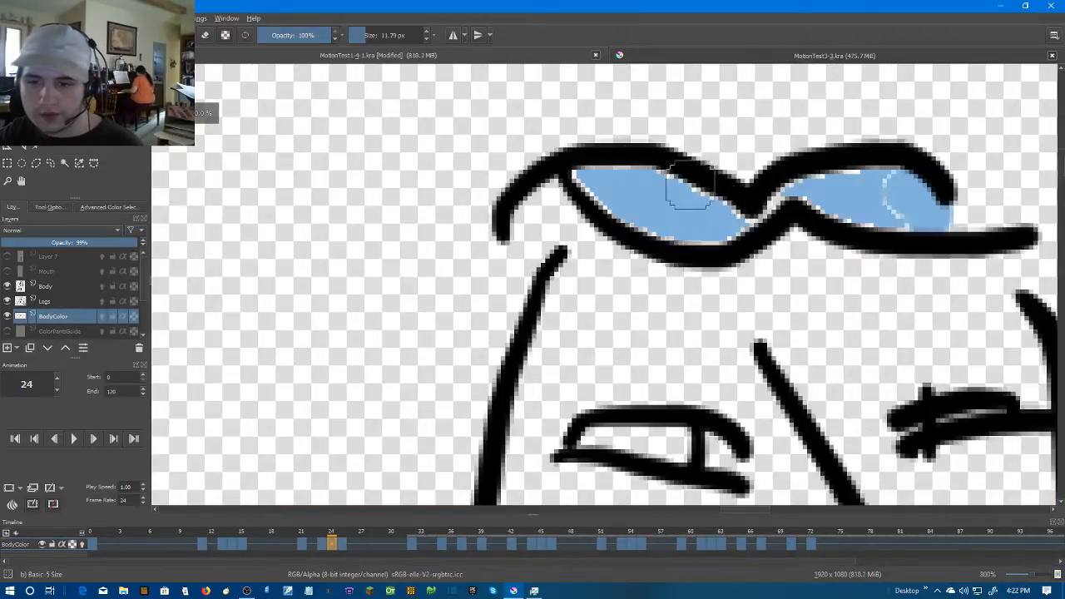
pyautogui.moveTo(588, 180)
pyautogui.mouseDown()
pyautogui.moveTo(680, 221)
pyautogui.moveTo(733, 221)
pyautogui.moveTo(725, 204)
pyautogui.moveTo(615, 174)
pyautogui.mouseUp()
pyautogui.moveTo(799, 199)
pyautogui.mouseDown()
pyautogui.moveTo(862, 179)
pyautogui.moveTo(901, 196)
pyautogui.moveTo(874, 203)
pyautogui.mouseUp()
pyautogui.press('Right')
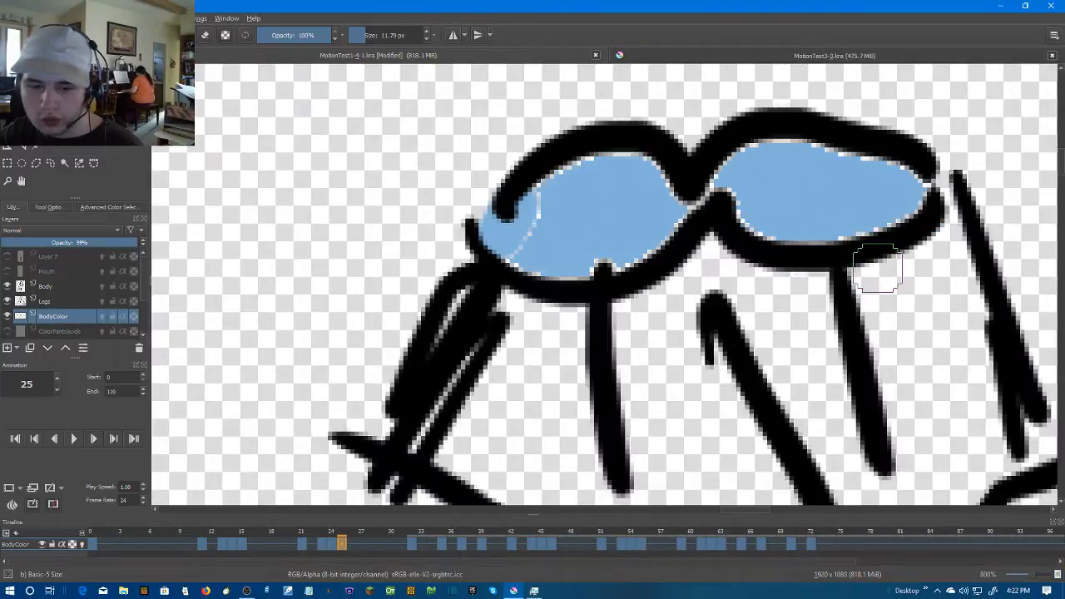
pyautogui.moveTo(527, 202)
pyautogui.mouseDown()
pyautogui.moveTo(566, 213)
pyautogui.moveTo(519, 243)
pyautogui.moveTo(579, 253)
pyautogui.moveTo(677, 211)
pyautogui.moveTo(589, 252)
pyautogui.moveTo(642, 227)
pyautogui.moveTo(653, 178)
pyautogui.moveTo(587, 160)
pyautogui.moveTo(569, 189)
pyautogui.moveTo(702, 189)
pyautogui.moveTo(817, 154)
pyautogui.moveTo(872, 168)
pyautogui.moveTo(904, 204)
pyautogui.moveTo(803, 218)
pyautogui.moveTo(746, 191)
pyautogui.mouseUp()
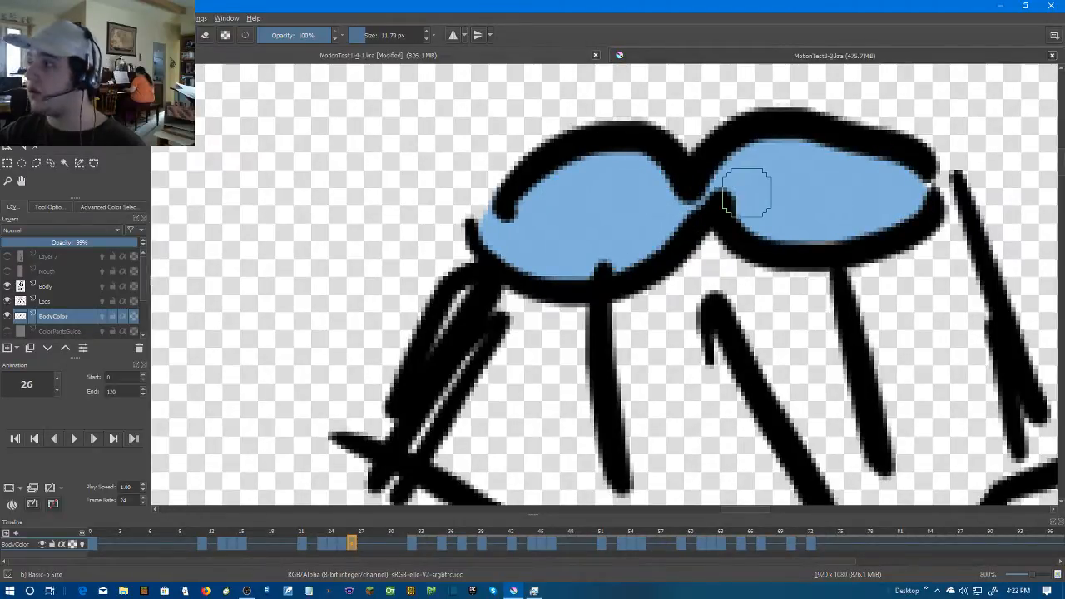
# Color both goggle lenses light blue at frame 32, covering both sides of the line crossing the left lens
pyautogui.press('Right')
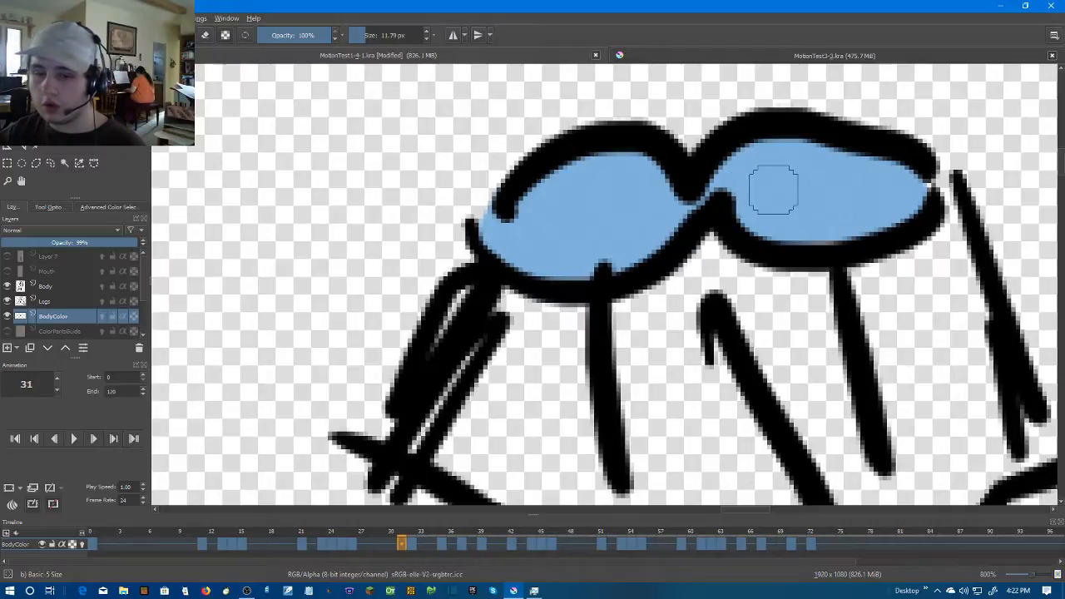
pyautogui.press('Right')
pyautogui.moveTo(568, 321)
pyautogui.mouseDown()
pyautogui.moveTo(544, 399)
pyautogui.moveTo(599, 396)
pyautogui.moveTo(677, 353)
pyautogui.moveTo(640, 308)
pyautogui.mouseUp()
pyautogui.moveTo(638, 366)
pyautogui.mouseDown()
pyautogui.moveTo(765, 324)
pyautogui.moveTo(725, 339)
pyautogui.moveTo(850, 375)
pyautogui.moveTo(936, 382)
pyautogui.moveTo(801, 349)
pyautogui.moveTo(773, 338)
pyautogui.moveTo(772, 325)
pyautogui.moveTo(827, 305)
pyautogui.moveTo(904, 339)
pyautogui.mouseUp()
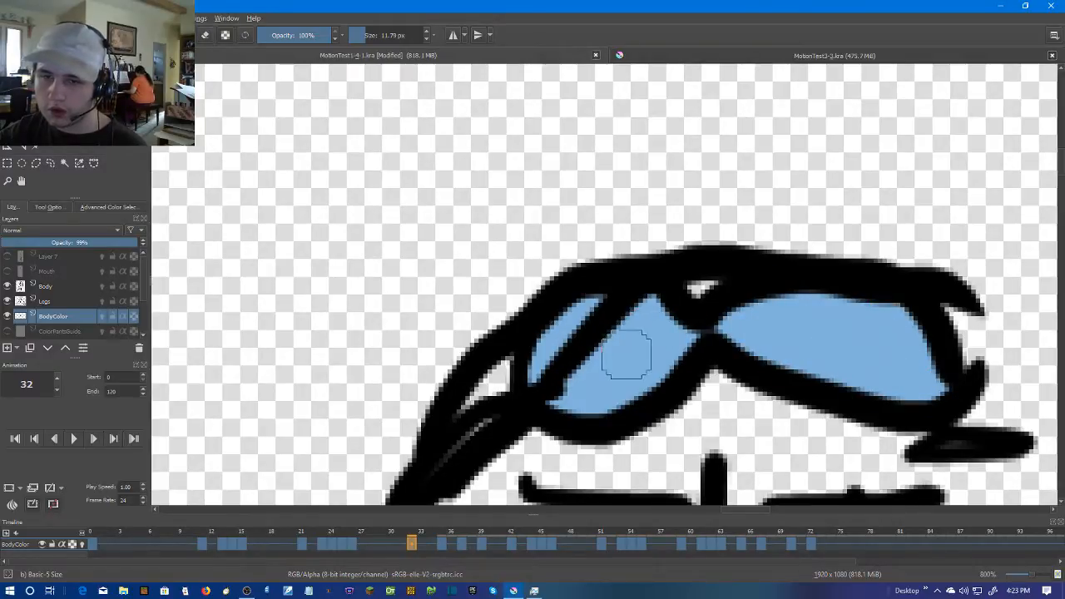
# Color both goggle lenses light blue at frame 35
pyautogui.scroll(-2, 625, 353)
pyautogui.press('.')
pyautogui.press('.')
pyautogui.scroll(3, 632, 337)
pyautogui.moveTo(613, 333)
pyautogui.mouseDown()
pyautogui.moveTo(572, 362)
pyautogui.moveTo(447, 371)
pyautogui.mouseUp()
pyautogui.moveTo(623, 359)
pyautogui.mouseDown()
pyautogui.moveTo(763, 354)
pyautogui.moveTo(959, 399)
pyautogui.moveTo(790, 364)
pyautogui.mouseUp()
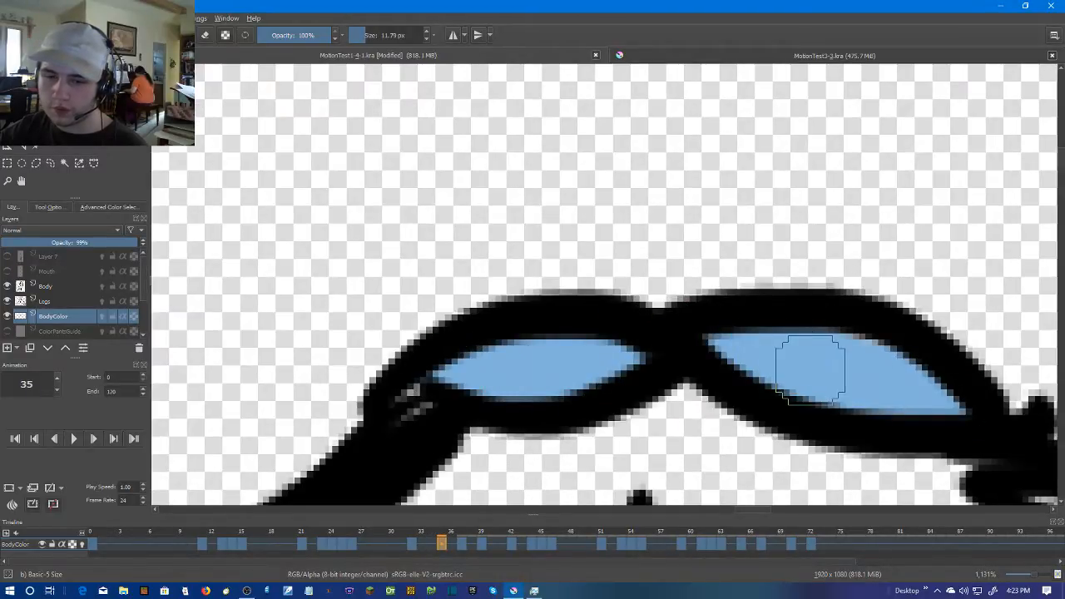
# Color both goggle lenses light blue at frame 37
pyautogui.scroll(-2, 810, 367)
pyautogui.press('.')
pyautogui.press('.')
pyautogui.scroll(1, 685, 352)
pyautogui.moveTo(761, 315)
pyautogui.mouseDown()
pyautogui.moveTo(607, 378)
pyautogui.moveTo(517, 365)
pyautogui.moveTo(650, 292)
pyautogui.moveTo(703, 301)
pyautogui.moveTo(665, 329)
pyautogui.moveTo(607, 302)
pyautogui.mouseUp()
pyautogui.moveTo(756, 314)
pyautogui.mouseDown()
pyautogui.moveTo(856, 290)
pyautogui.moveTo(991, 320)
pyautogui.moveTo(1003, 352)
pyautogui.moveTo(820, 345)
pyautogui.moveTo(929, 326)
pyautogui.moveTo(967, 330)
pyautogui.mouseUp()
# Color both goggle lenses light blue at frame 39
pyautogui.scroll(-1, 967, 333)
pyautogui.press('Right')
pyautogui.press('Right')
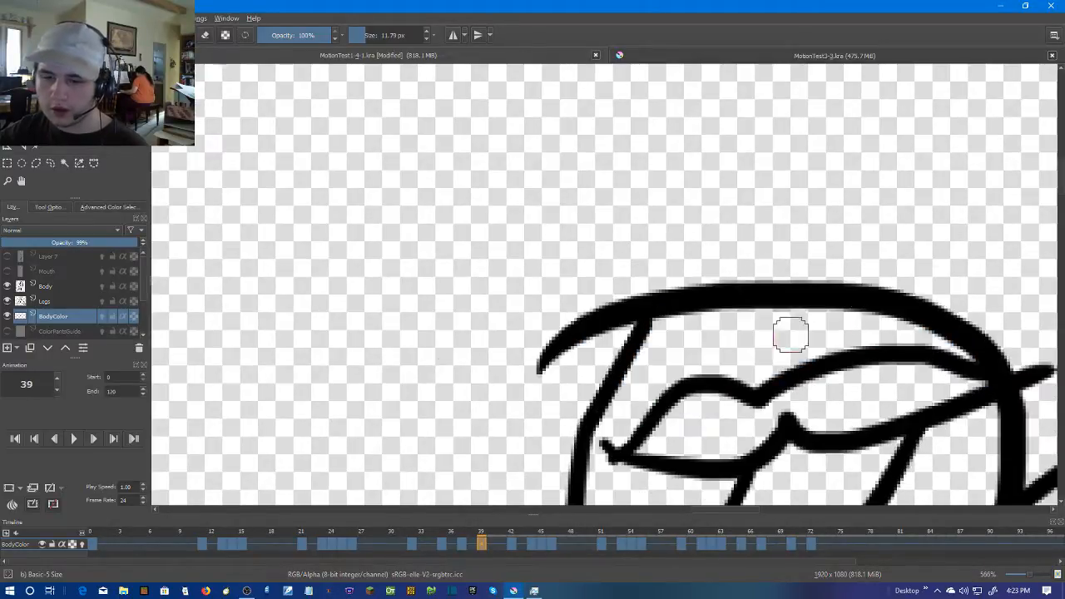
pyautogui.scroll(1, 831, 321)
pyautogui.moveTo(630, 333)
pyautogui.mouseDown()
pyautogui.moveTo(816, 316)
pyautogui.moveTo(750, 330)
pyautogui.moveTo(643, 320)
pyautogui.moveTo(682, 289)
pyautogui.moveTo(816, 296)
pyautogui.moveTo(707, 282)
pyautogui.moveTo(796, 282)
pyautogui.moveTo(648, 321)
pyautogui.moveTo(898, 274)
pyautogui.moveTo(956, 276)
pyautogui.moveTo(843, 262)
pyautogui.moveTo(748, 271)
pyautogui.moveTo(688, 292)
pyautogui.moveTo(694, 324)
pyautogui.moveTo(737, 339)
pyautogui.moveTo(950, 291)
pyautogui.mouseUp()
# Color both goggle lenses light blue at frame 42
pyautogui.scroll(-2, 950, 291)
pyautogui.press('Right')
pyautogui.press('Right')
pyautogui.scroll(2, 942, 296)
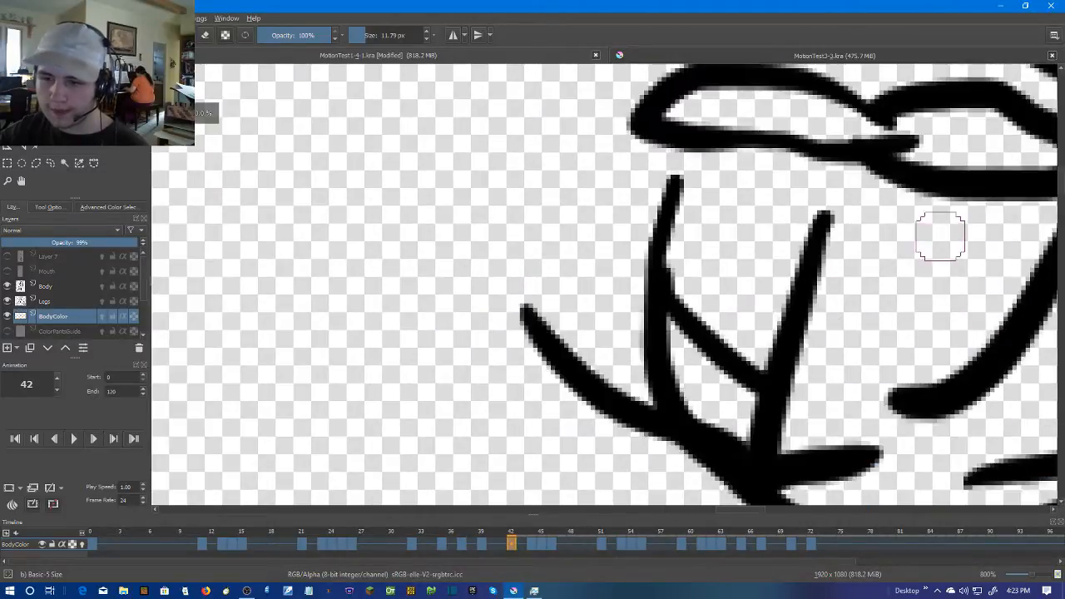
pyautogui.moveTo(941, 238); pyautogui.dragTo(886, 300)
pyautogui.moveTo(838, 213)
pyautogui.mouseDown()
pyautogui.moveTo(825, 189)
pyautogui.moveTo(717, 162)
pyautogui.moveTo(633, 171)
pyautogui.moveTo(850, 191)
pyautogui.moveTo(1008, 224)
pyautogui.moveTo(900, 219)
pyautogui.moveTo(862, 197)
pyautogui.moveTo(920, 182)
pyautogui.moveTo(949, 201)
pyautogui.mouseUp()
# Color both goggle lenses light blue at frame 44, including the small gaps beside the left lens
pyautogui.press('Right')
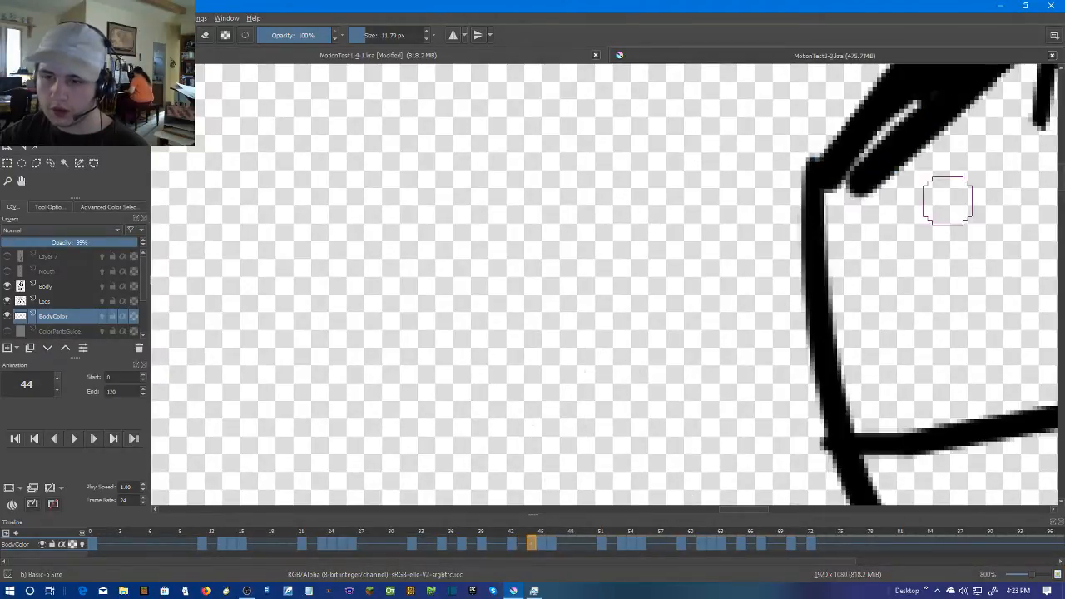
pyautogui.moveTo(742, 190)
pyautogui.mouseDown()
pyautogui.moveTo(699, 197)
pyautogui.moveTo(639, 182)
pyautogui.moveTo(595, 224)
pyautogui.moveTo(697, 175)
pyautogui.mouseUp()
pyautogui.moveTo(775, 198)
pyautogui.mouseDown()
pyautogui.moveTo(869, 123)
pyautogui.moveTo(910, 107)
pyautogui.moveTo(933, 123)
pyautogui.moveTo(848, 177)
pyautogui.mouseUp()
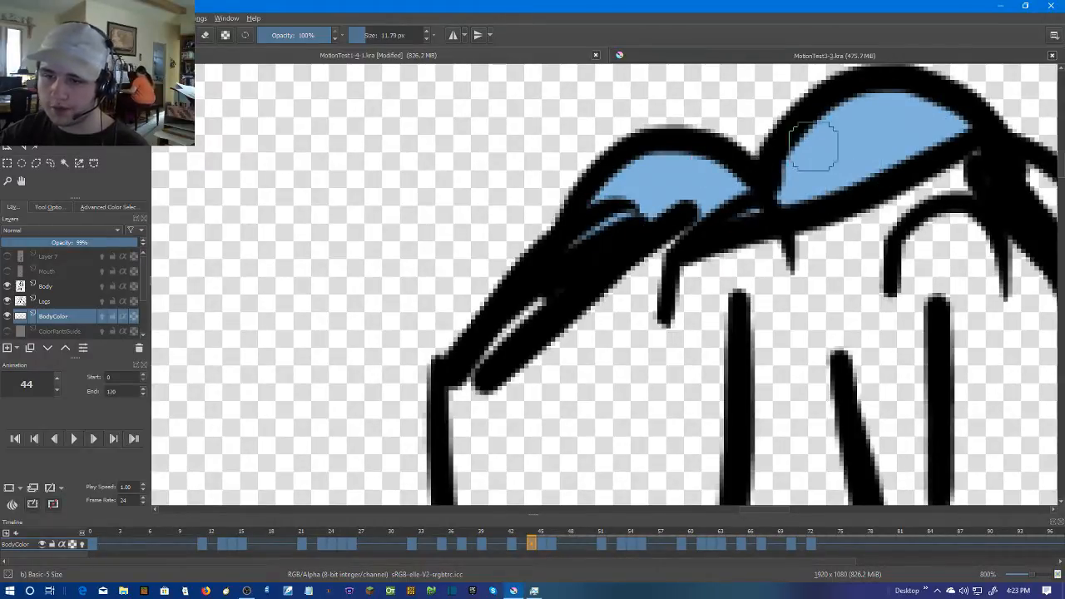
# Color the joined goggle lenses light blue at frame 45, undoing a stray stroke and brushing over the remaining unfilled areas
pyautogui.scroll(-3, 726, 215)
pyautogui.press('Right')
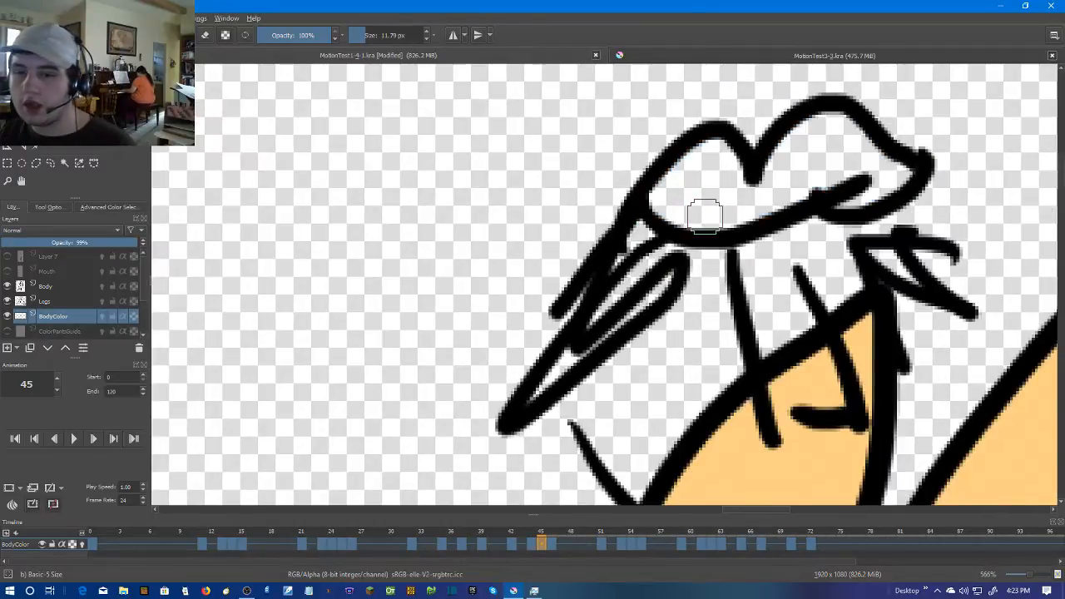
pyautogui.scroll(4, 704, 209)
pyautogui.scroll(-3, 627, 176)
pyautogui.scroll(3, 598, 195)
pyautogui.moveTo(474, 209)
pyautogui.mouseDown()
pyautogui.moveTo(514, 242)
pyautogui.moveTo(572, 240)
pyautogui.moveTo(788, 185)
pyautogui.moveTo(891, 196)
pyautogui.moveTo(925, 184)
pyautogui.moveTo(836, 190)
pyautogui.mouseUp()
pyautogui.moveTo(905, 167)
pyautogui.mouseDown()
pyautogui.moveTo(915, 250)
pyautogui.moveTo(960, 232)
pyautogui.moveTo(982, 244)
pyautogui.moveTo(890, 160)
pyautogui.moveTo(773, 154)
pyautogui.moveTo(663, 249)
pyautogui.moveTo(832, 143)
pyautogui.moveTo(962, 231)
pyautogui.moveTo(915, 249)
pyautogui.moveTo(744, 230)
pyautogui.moveTo(729, 245)
pyautogui.moveTo(528, 269)
pyautogui.moveTo(580, 215)
pyautogui.moveTo(648, 248)
pyautogui.mouseUp()
pyautogui.hotkey('ctrl', 'z')
pyautogui.moveTo(542, 223); pyautogui.dragTo(618, 221)
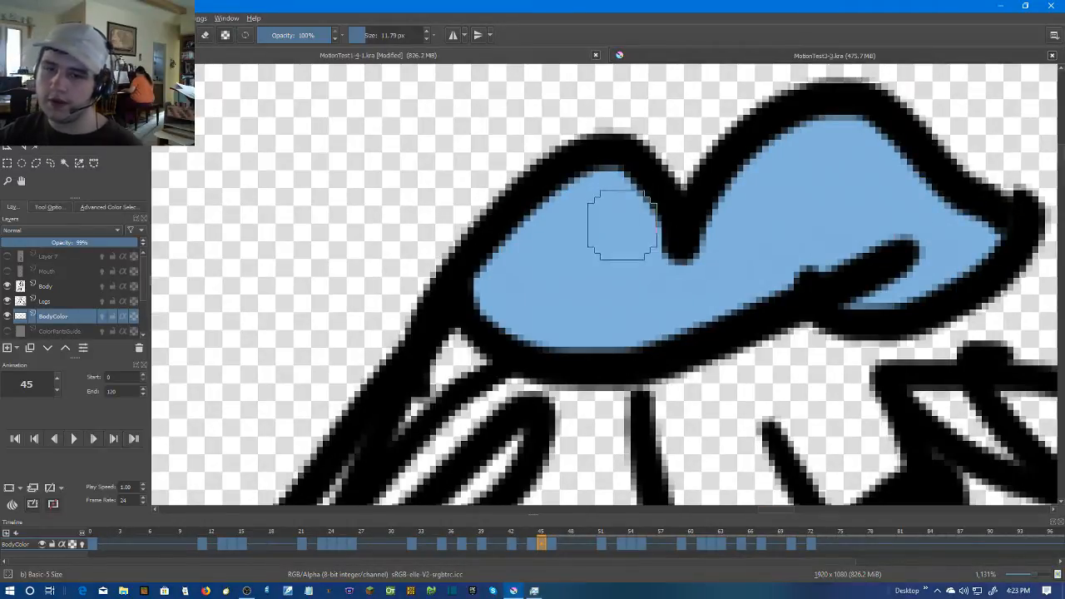
# Apply light blue to the goggle lenses beside the raised arm at frame 46 and undo the last stroke
pyautogui.scroll(-3, 618, 221)
pyautogui.press('.')
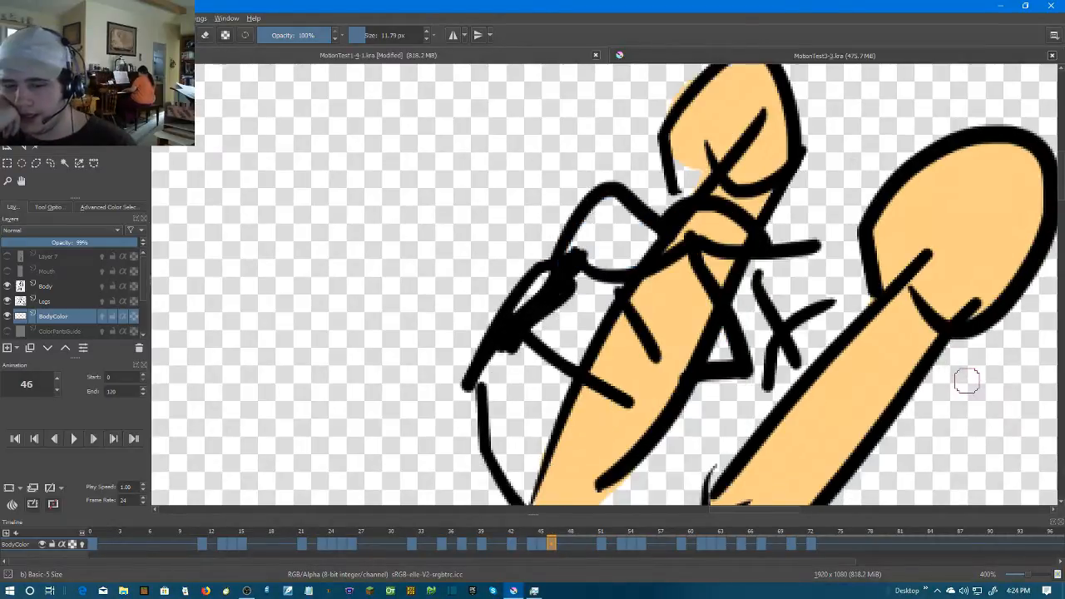
pyautogui.scroll(5, 790, 381)
pyautogui.scroll(-1, 779, 375)
pyautogui.moveTo(655, 208)
pyautogui.mouseDown()
pyautogui.moveTo(951, 475)
pyautogui.moveTo(740, 345)
pyautogui.moveTo(546, 261)
pyautogui.moveTo(527, 385)
pyautogui.moveTo(684, 391)
pyautogui.moveTo(686, 405)
pyautogui.moveTo(641, 416)
pyautogui.moveTo(511, 344)
pyautogui.moveTo(672, 280)
pyautogui.moveTo(723, 362)
pyautogui.moveTo(623, 325)
pyautogui.moveTo(618, 352)
pyautogui.moveTo(597, 348)
pyautogui.mouseUp()
pyautogui.scroll(-1, 951, 475)
pyautogui.hotkey('ctrl', 'z')
# Advance past the frames where the arm covers the goggles and color both lenses light blue at frame 54
pyautogui.press('Right')
pyautogui.scroll(-2, 617, 357)
pyautogui.press('Right')
pyautogui.press('Right')
pyautogui.scroll(-4, 642, 355)
pyautogui.press('Right')
pyautogui.scroll(3, 644, 356)
pyautogui.press('Right')
pyautogui.scroll(-3, 646, 309)
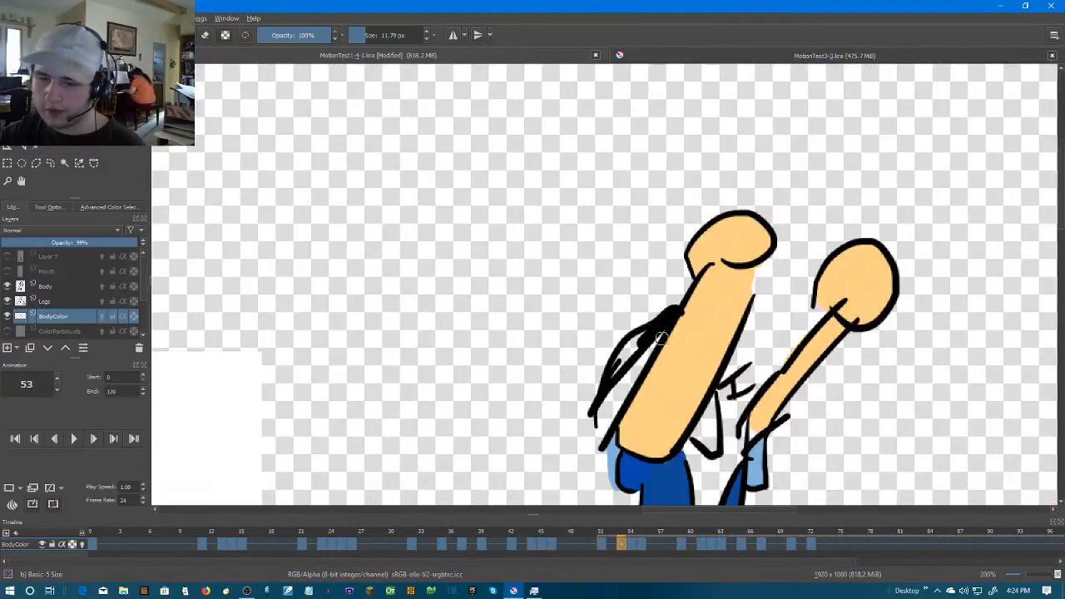
pyautogui.press('Right')
pyautogui.scroll(1, 701, 306)
pyautogui.press('Right')
pyautogui.scroll(4, 707, 316)
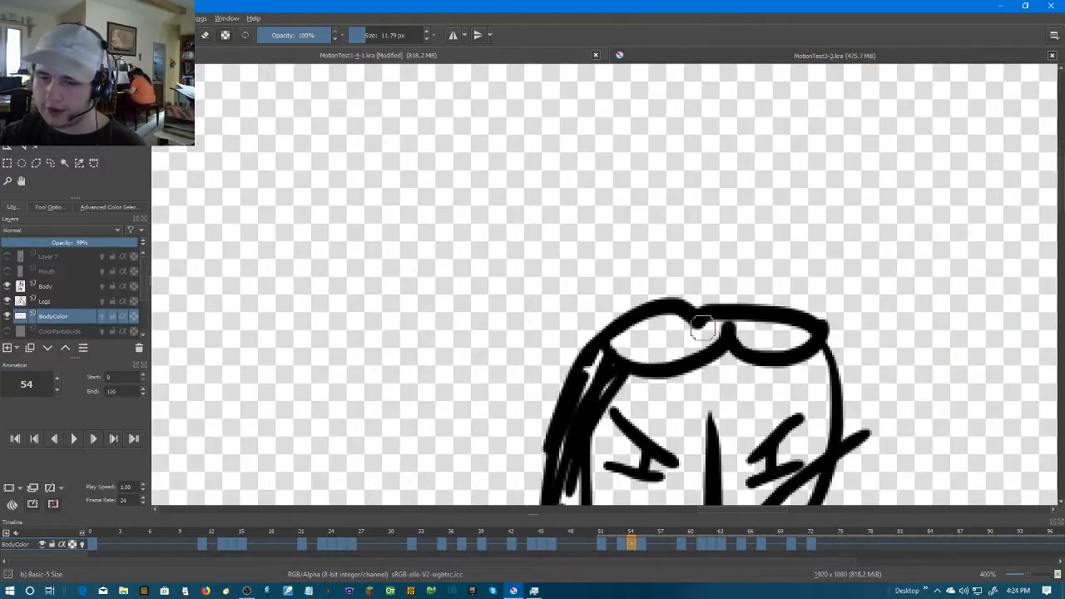
pyautogui.moveTo(731, 332)
pyautogui.mouseDown()
pyautogui.moveTo(599, 341)
pyautogui.moveTo(530, 359)
pyautogui.moveTo(664, 318)
pyautogui.moveTo(713, 347)
pyautogui.moveTo(663, 376)
pyautogui.moveTo(552, 379)
pyautogui.moveTo(782, 336)
pyautogui.moveTo(902, 341)
pyautogui.moveTo(797, 353)
pyautogui.mouseUp()
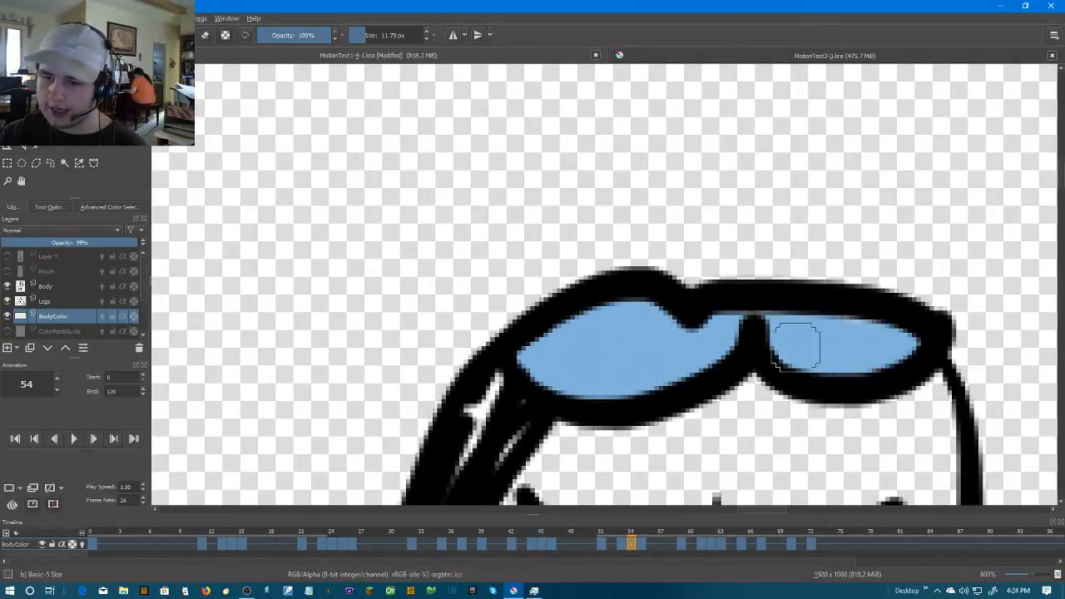
# Color both goggle lenses light blue at frame 55
pyautogui.press('Right')
pyautogui.press('Left')
pyautogui.press('Left')
pyautogui.press('Right')
pyautogui.moveTo(508, 302)
pyautogui.mouseDown()
pyautogui.moveTo(608, 279)
pyautogui.moveTo(592, 250)
pyautogui.moveTo(517, 274)
pyautogui.moveTo(566, 276)
pyautogui.moveTo(548, 251)
pyautogui.moveTo(735, 207)
pyautogui.moveTo(838, 204)
pyautogui.moveTo(907, 219)
pyautogui.moveTo(931, 241)
pyautogui.moveTo(921, 281)
pyautogui.moveTo(787, 315)
pyautogui.moveTo(707, 303)
pyautogui.moveTo(650, 266)
pyautogui.moveTo(758, 306)
pyautogui.moveTo(885, 297)
pyautogui.moveTo(869, 227)
pyautogui.moveTo(831, 300)
pyautogui.moveTo(785, 265)
pyautogui.moveTo(831, 250)
pyautogui.moveTo(677, 249)
pyautogui.mouseUp()
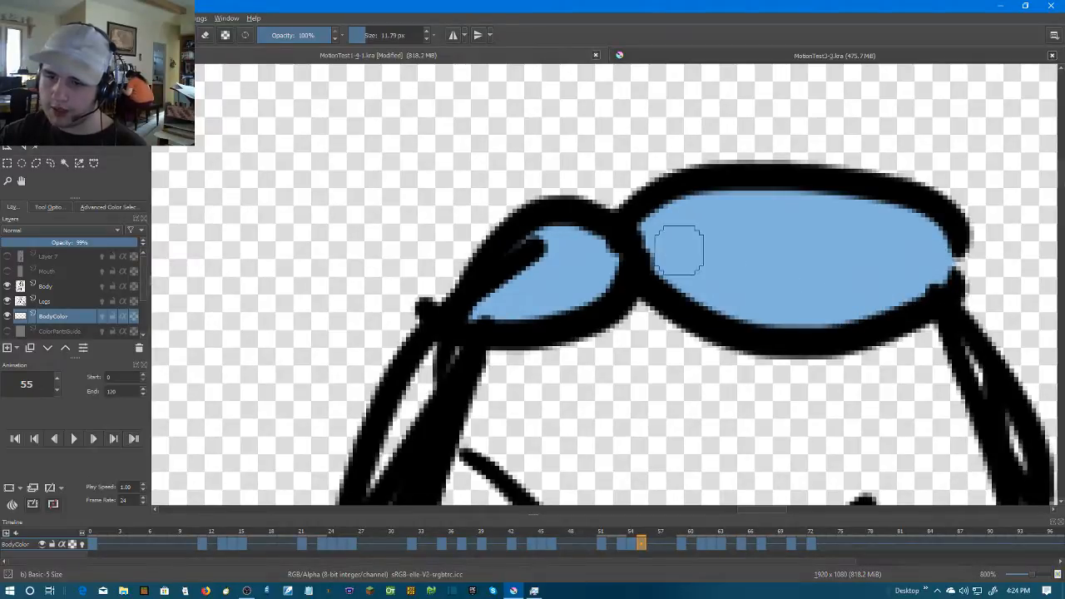
# Color the goggle lenses light blue at frame 59 and brush over the unfilled gap in the left lens
pyautogui.press('Right')
pyautogui.press('Right')
pyautogui.press('Right')
pyautogui.scroll(1, 565, 238)
pyautogui.moveTo(495, 212)
pyautogui.mouseDown()
pyautogui.moveTo(498, 237)
pyautogui.moveTo(540, 273)
pyautogui.moveTo(618, 272)
pyautogui.moveTo(730, 231)
pyautogui.moveTo(791, 226)
pyautogui.moveTo(846, 268)
pyautogui.moveTo(933, 261)
pyautogui.moveTo(921, 211)
pyautogui.moveTo(885, 200)
pyautogui.moveTo(810, 215)
pyautogui.moveTo(739, 207)
pyautogui.moveTo(788, 233)
pyautogui.mouseUp()
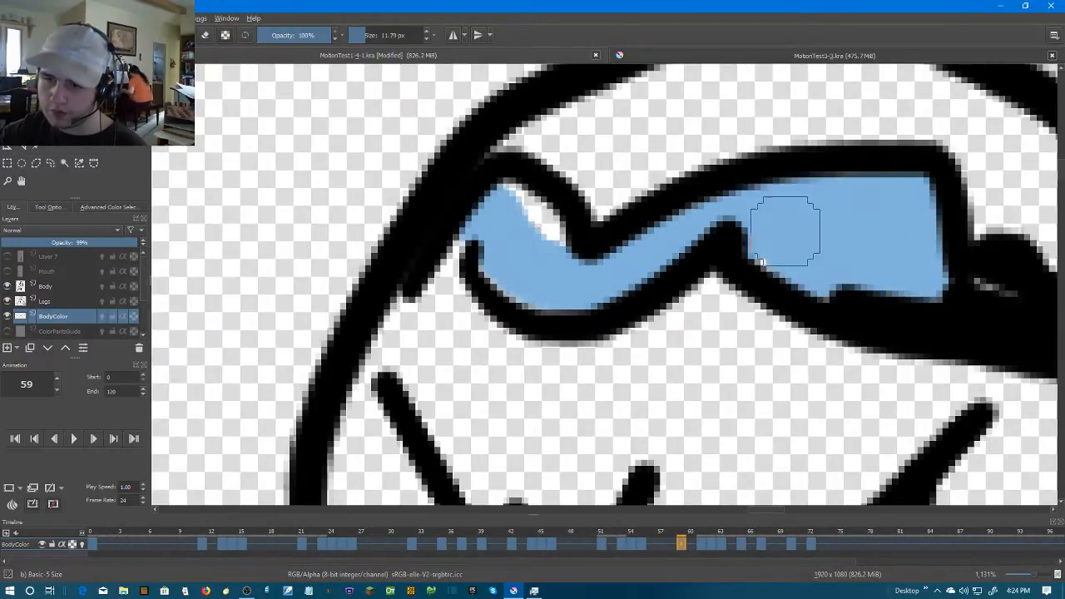
pyautogui.moveTo(663, 249)
pyautogui.mouseDown()
pyautogui.moveTo(543, 249)
pyautogui.moveTo(519, 216)
pyautogui.moveTo(495, 214)
pyautogui.moveTo(493, 248)
pyautogui.moveTo(548, 283)
pyautogui.mouseUp()
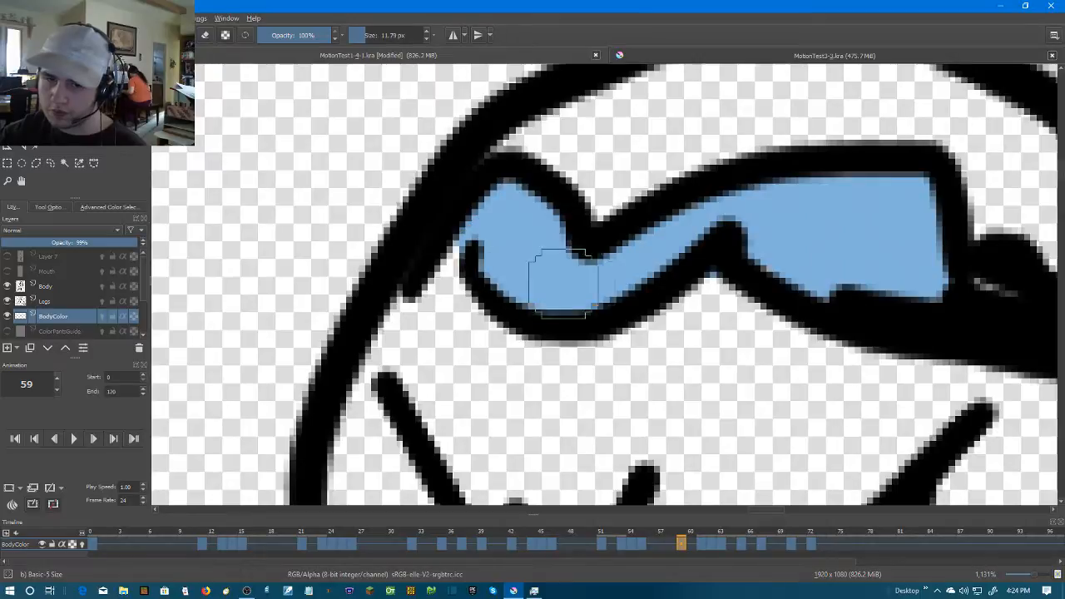
# Color the goggle lenses light blue at frames 61 and 62
pyautogui.press('.')
pyautogui.moveTo(470, 250)
pyautogui.mouseDown()
pyautogui.moveTo(445, 264)
pyautogui.moveTo(463, 163)
pyautogui.moveTo(536, 104)
pyautogui.moveTo(567, 105)
pyautogui.moveTo(478, 115)
pyautogui.moveTo(474, 138)
pyautogui.moveTo(699, 144)
pyautogui.moveTo(847, 128)
pyautogui.moveTo(945, 173)
pyautogui.moveTo(959, 218)
pyautogui.moveTo(910, 229)
pyautogui.moveTo(728, 203)
pyautogui.moveTo(613, 216)
pyautogui.moveTo(501, 263)
pyautogui.moveTo(463, 242)
pyautogui.moveTo(503, 185)
pyautogui.moveTo(754, 164)
pyautogui.moveTo(894, 191)
pyautogui.moveTo(875, 236)
pyautogui.moveTo(792, 211)
pyautogui.moveTo(706, 210)
pyautogui.moveTo(506, 230)
pyautogui.moveTo(551, 249)
pyautogui.moveTo(695, 205)
pyautogui.moveTo(813, 234)
pyautogui.mouseUp()
pyautogui.scroll(-4, 951, 214)
pyautogui.press('Right')
pyautogui.scroll(4, 933, 214)
pyautogui.moveTo(837, 167)
pyautogui.mouseDown()
pyautogui.moveTo(802, 160)
pyautogui.moveTo(808, 141)
pyautogui.moveTo(790, 133)
pyautogui.moveTo(702, 149)
pyautogui.moveTo(617, 190)
pyautogui.moveTo(593, 240)
pyautogui.moveTo(624, 267)
pyautogui.moveTo(708, 252)
pyautogui.moveTo(901, 181)
pyautogui.moveTo(810, 198)
pyautogui.moveTo(894, 203)
pyautogui.moveTo(1022, 252)
pyautogui.moveTo(897, 241)
pyautogui.moveTo(752, 194)
pyautogui.moveTo(646, 210)
pyautogui.moveTo(524, 247)
pyautogui.moveTo(656, 273)
pyautogui.mouseUp()
# Color the goggle lenses light blue at frame 63 with several strokes
pyautogui.scroll(-2, 628, 283)
pyautogui.press('Right')
pyautogui.scroll(2, 664, 264)
pyautogui.moveTo(636, 227); pyautogui.dragTo(732, 414)
pyautogui.moveTo(720, 243)
pyautogui.mouseDown()
pyautogui.moveTo(619, 236)
pyautogui.moveTo(535, 274)
pyautogui.moveTo(532, 315)
pyautogui.moveTo(671, 267)
pyautogui.mouseUp()
pyautogui.moveTo(800, 251)
pyautogui.mouseDown()
pyautogui.moveTo(770, 282)
pyautogui.moveTo(901, 297)
pyautogui.moveTo(966, 338)
pyautogui.moveTo(977, 366)
pyautogui.moveTo(783, 355)
pyautogui.moveTo(680, 334)
pyautogui.moveTo(622, 305)
pyautogui.moveTo(920, 344)
pyautogui.mouseUp()
# Color both goggle lenses light blue at frame 65, leaving the small gap between them uncolored
pyautogui.scroll(-2, 920, 345)
pyautogui.press('Right')
pyautogui.press('Right')
pyautogui.scroll(1, 689, 361)
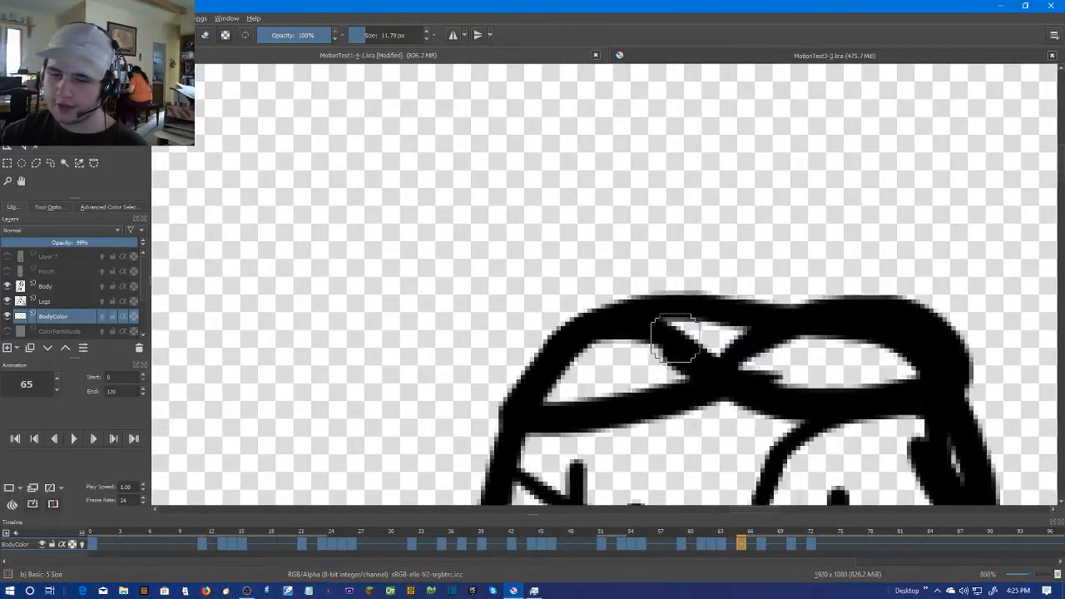
pyautogui.moveTo(682, 366)
pyautogui.mouseDown()
pyautogui.moveTo(644, 364)
pyautogui.moveTo(590, 389)
pyautogui.moveTo(599, 362)
pyautogui.mouseUp()
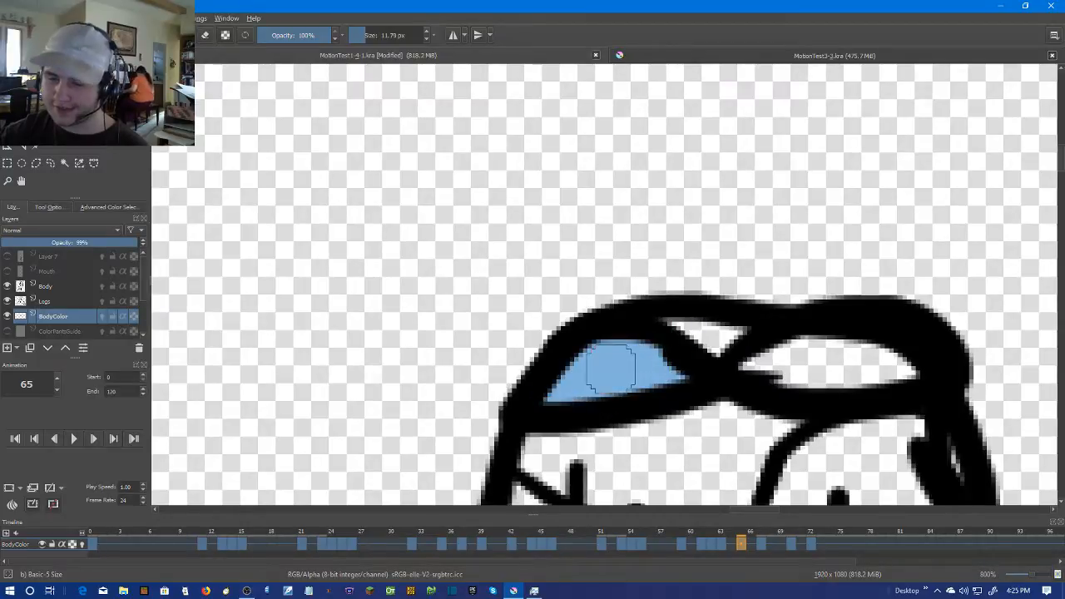
pyautogui.moveTo(789, 361)
pyautogui.mouseDown()
pyautogui.moveTo(896, 350)
pyautogui.moveTo(911, 367)
pyautogui.moveTo(791, 363)
pyautogui.mouseUp()
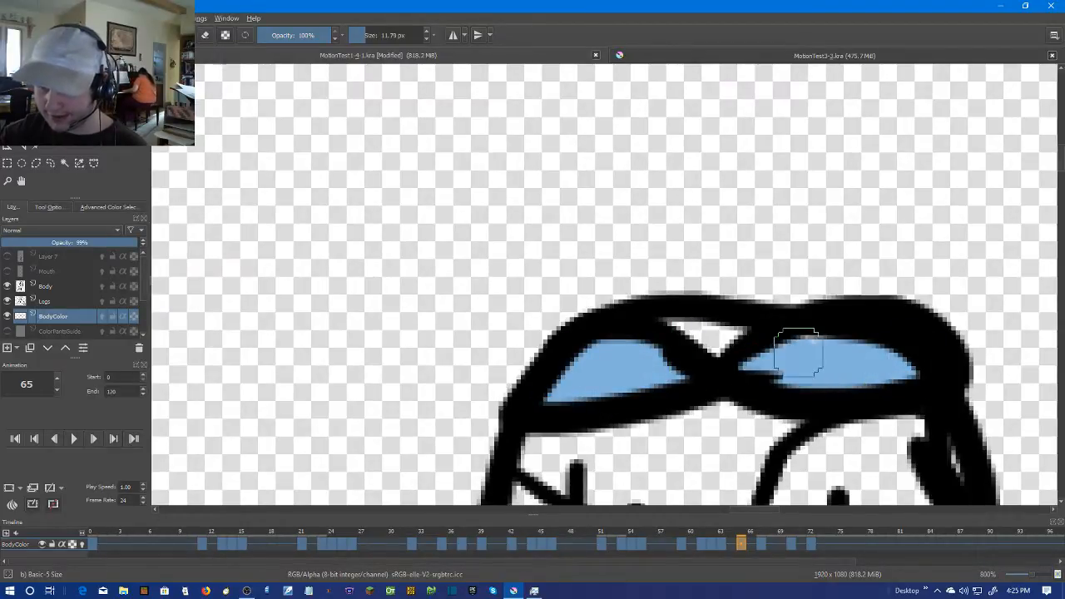
# Color the goggle lens area light blue at frame 67
pyautogui.press('Right')
pyautogui.scroll(1, 706, 344)
pyautogui.moveTo(687, 392)
pyautogui.mouseDown()
pyautogui.moveTo(562, 377)
pyautogui.moveTo(548, 405)
pyautogui.moveTo(624, 422)
pyautogui.moveTo(708, 420)
pyautogui.moveTo(765, 386)
pyautogui.mouseUp()
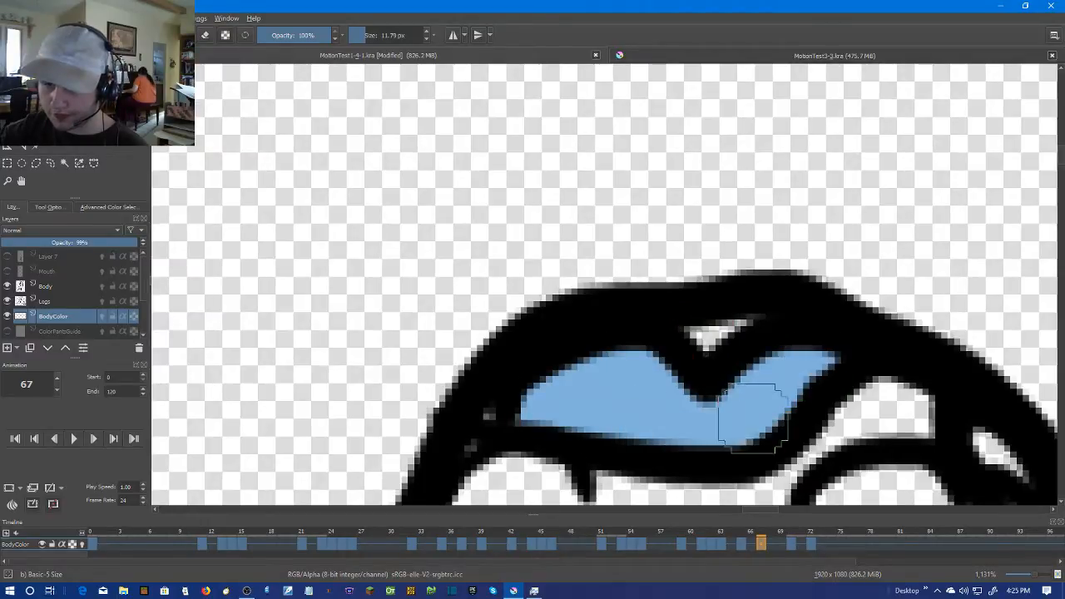
# Color both goggle lenses light blue at frame 70, including around the line inside the left lens
pyautogui.press('Right')
pyautogui.scroll(-2, 665, 404)
pyautogui.press('Right')
pyautogui.press('Right')
pyautogui.scroll(1, 660, 380)
pyautogui.moveTo(579, 360)
pyautogui.mouseDown()
pyautogui.moveTo(645, 340)
pyautogui.moveTo(796, 366)
pyautogui.moveTo(829, 392)
pyautogui.moveTo(803, 397)
pyautogui.moveTo(701, 346)
pyautogui.moveTo(410, 384)
pyautogui.moveTo(333, 384)
pyautogui.moveTo(571, 322)
pyautogui.moveTo(569, 334)
pyautogui.moveTo(469, 324)
pyautogui.moveTo(384, 356)
pyautogui.mouseUp()
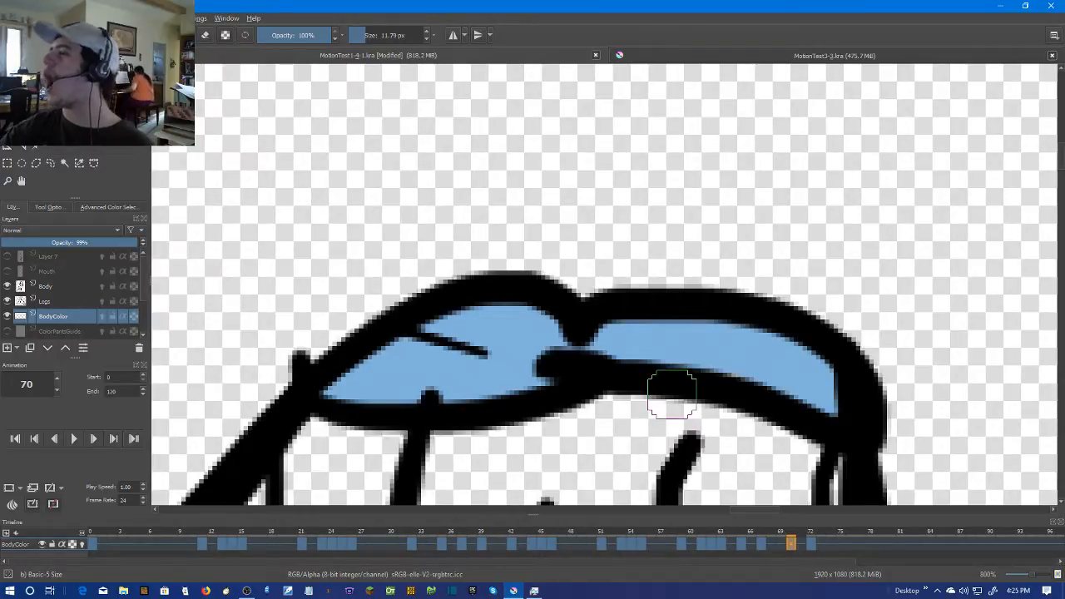
# Create a duplicate BodyColor frame of the colored opening pose at frame 4 and move it onto frame 72
pyautogui.press('Right')
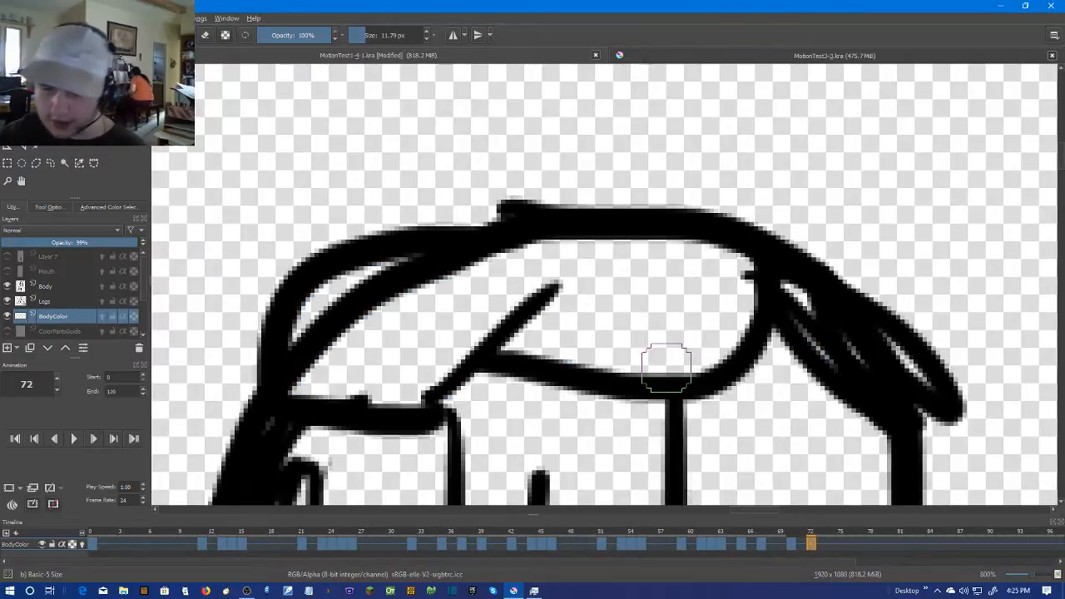
pyautogui.scroll(-1, 371, 445)
pyautogui.click(136, 540)
pyautogui.rightClick(135, 540)
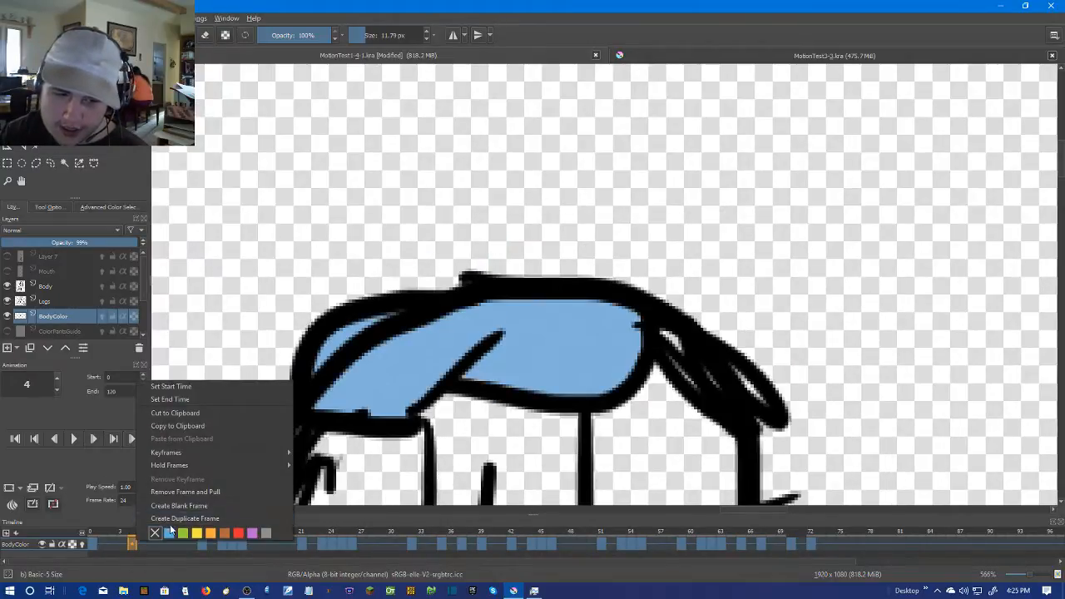
pyautogui.click(173, 517)
pyautogui.moveTo(133, 544); pyautogui.dragTo(811, 545)
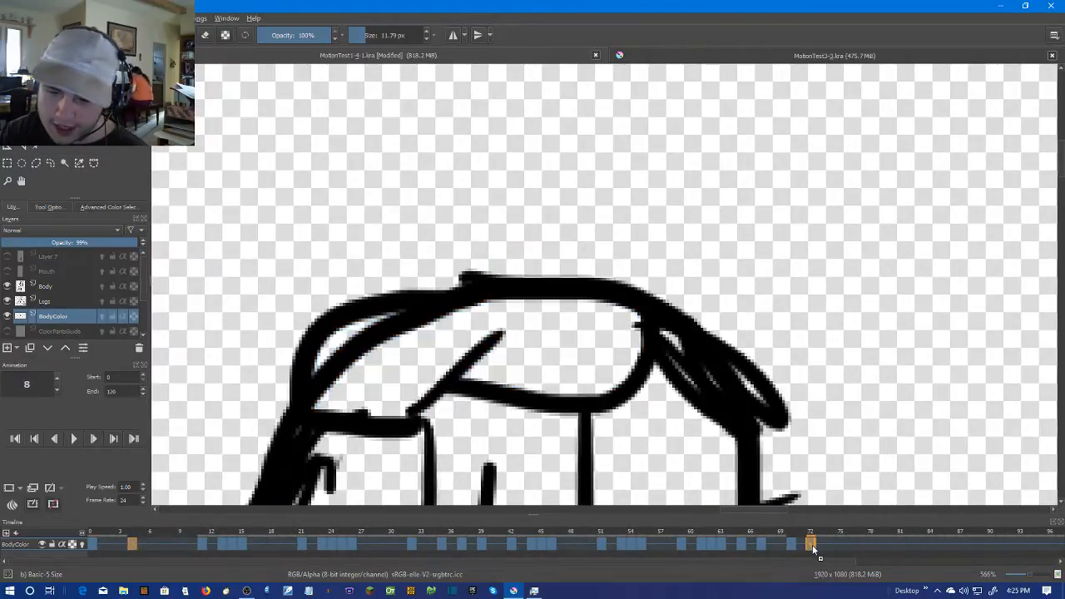
# Play back the animation and step through its early keyframes to check the goggle coloring
pyautogui.scroll(-6, 717, 284)
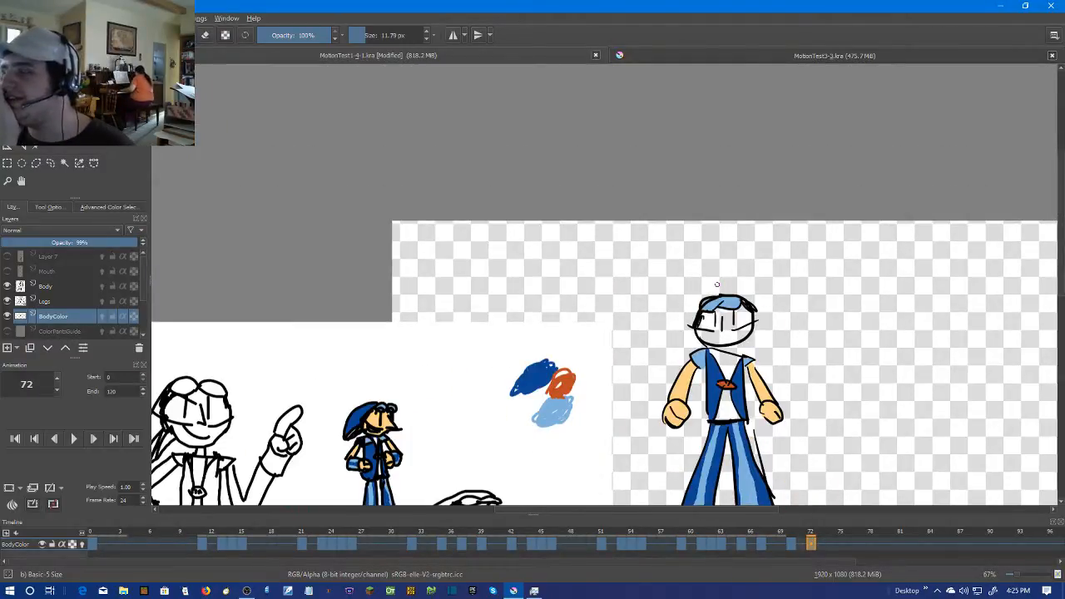
pyautogui.press('space')
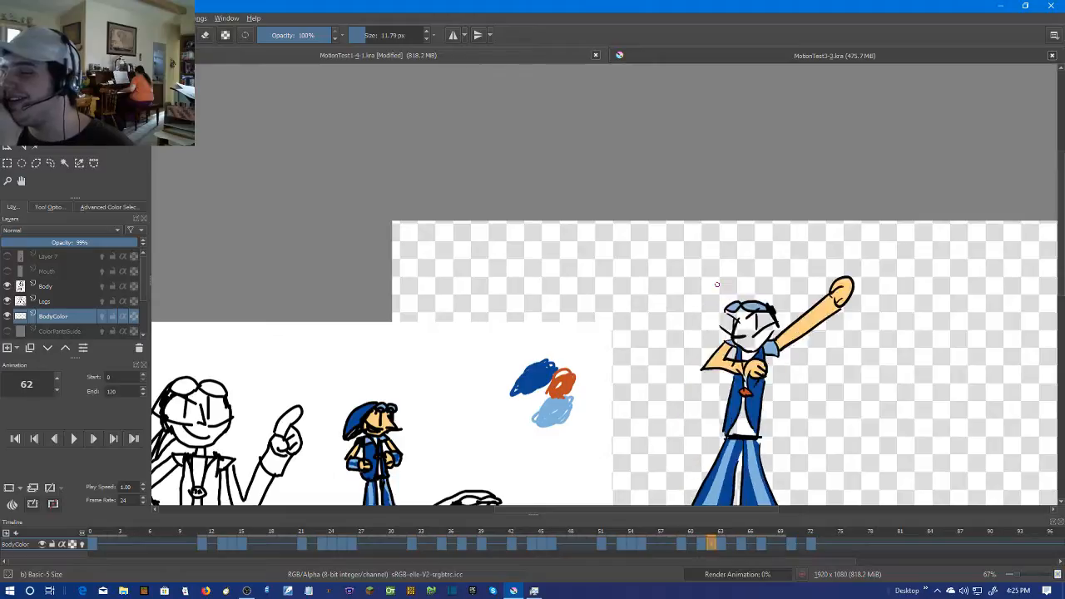
pyautogui.press('Left')
pyautogui.press('Left')
pyautogui.press('Left')
pyautogui.press('Left')
pyautogui.press('Left')
pyautogui.press('Left')
pyautogui.press('Left')
pyautogui.press('Left')
pyautogui.press('Left')
pyautogui.press('Left')
pyautogui.press('Left')
pyautogui.press('Left')
pyautogui.press('Left')
pyautogui.press('Left')
pyautogui.press('Left')
pyautogui.press('Left')
pyautogui.press('Left')
pyautogui.press('Left')
pyautogui.press('Left')
pyautogui.press('Left')
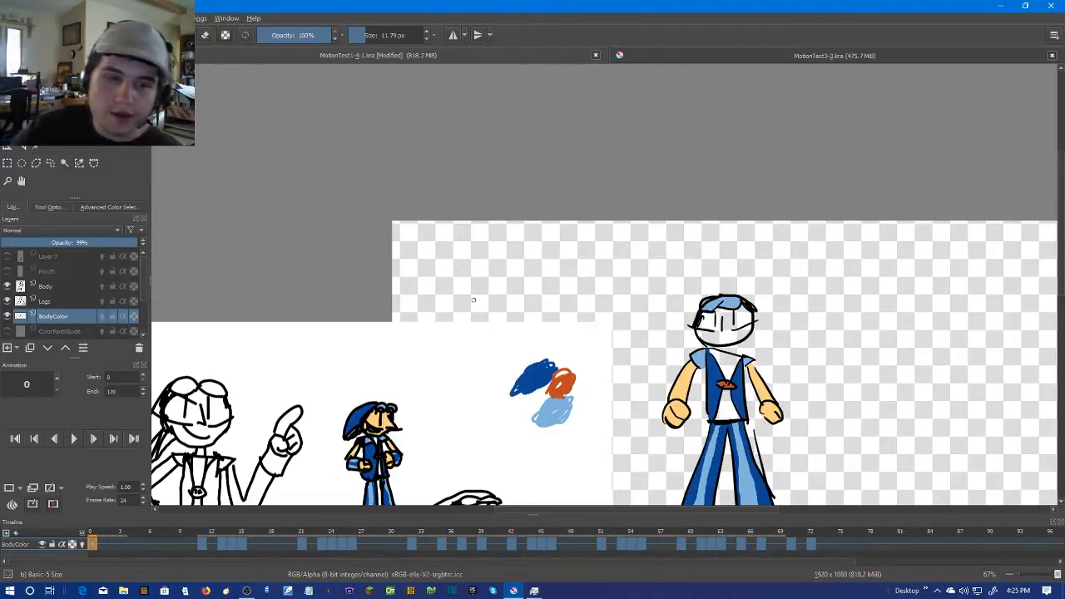
pyautogui.scroll(2, 887, 317)
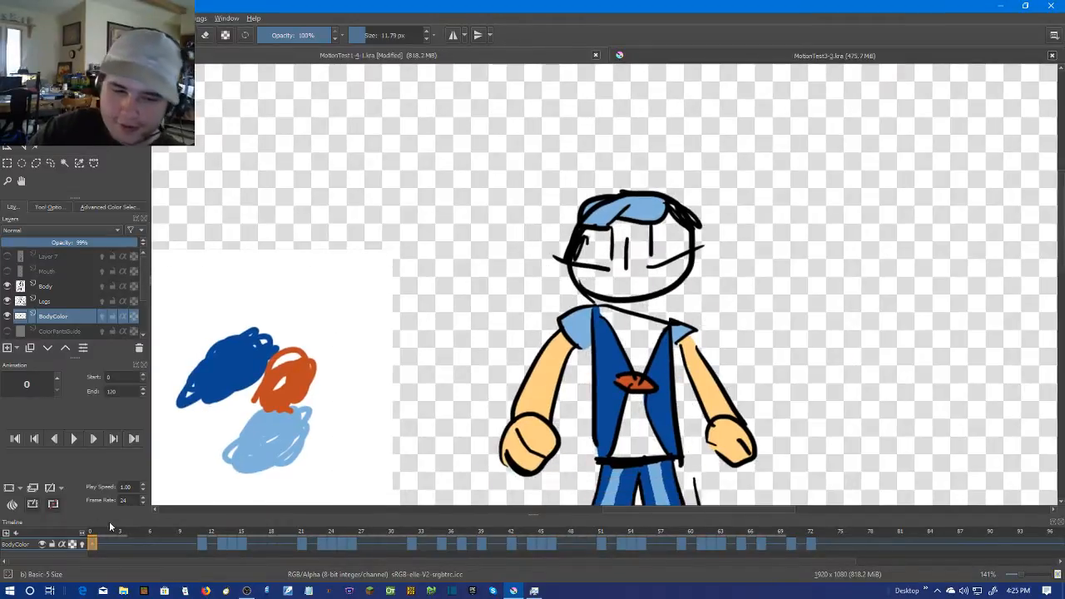
pyautogui.click(209, 545)
pyautogui.press('Left')
pyautogui.press('Left')
pyautogui.press('Right')
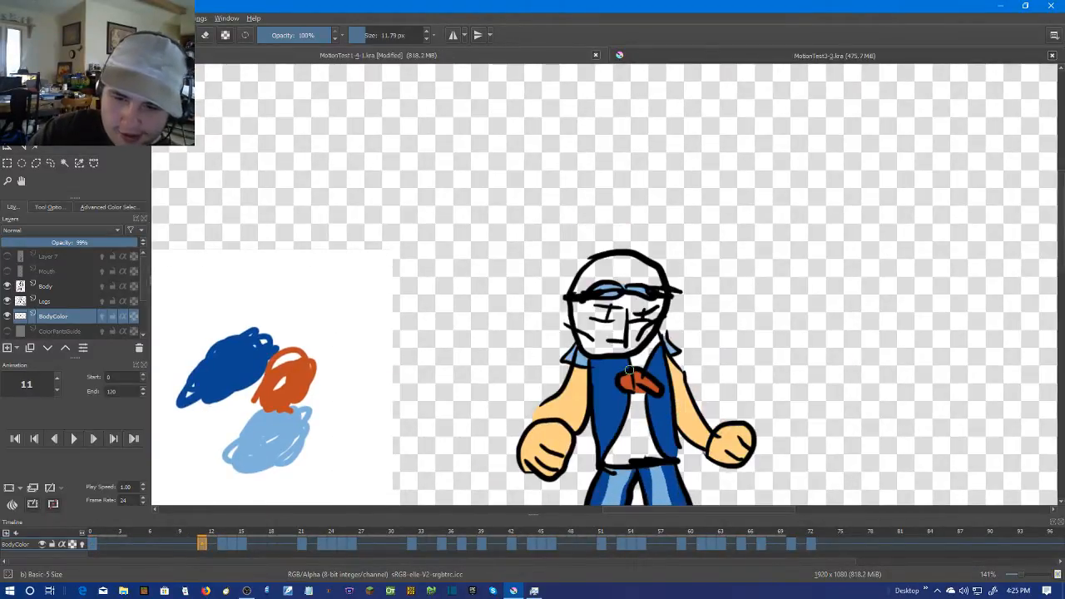
# Make the Mouth layer visible and play the animation with it
pyautogui.click(6, 271)
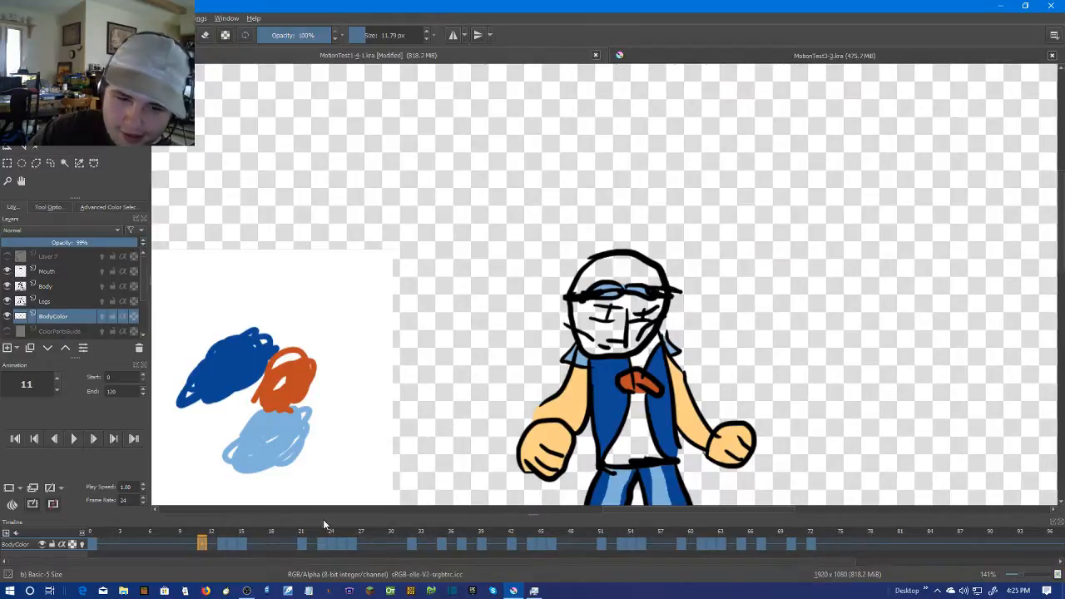
pyautogui.press('space')
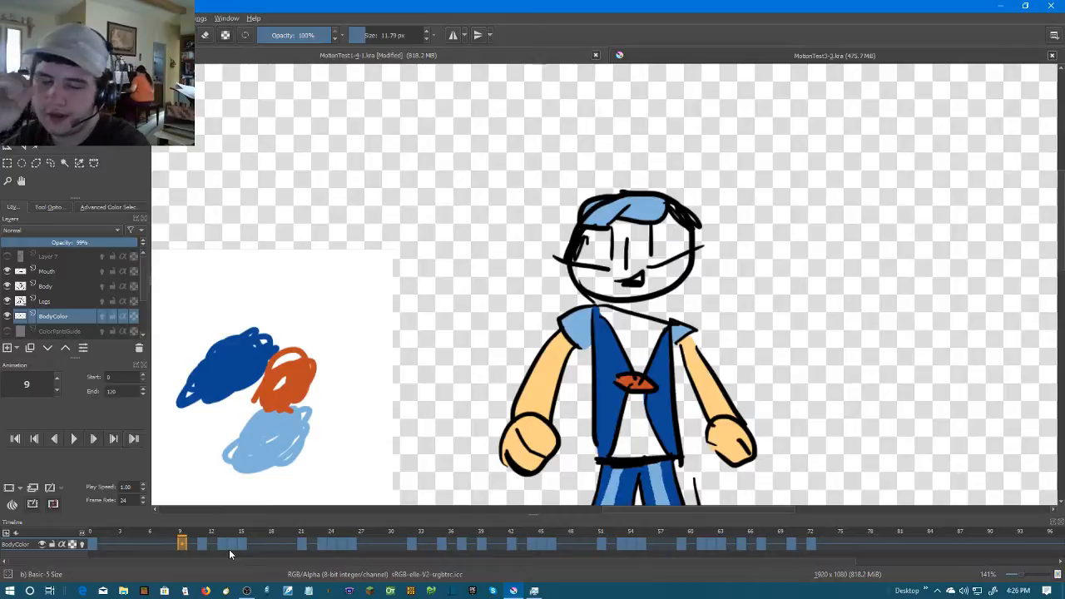
# Save the animation as a new version named MotionTest1-4-2.kra in the WIP6(Color) folder
pyautogui.click(12, 18)
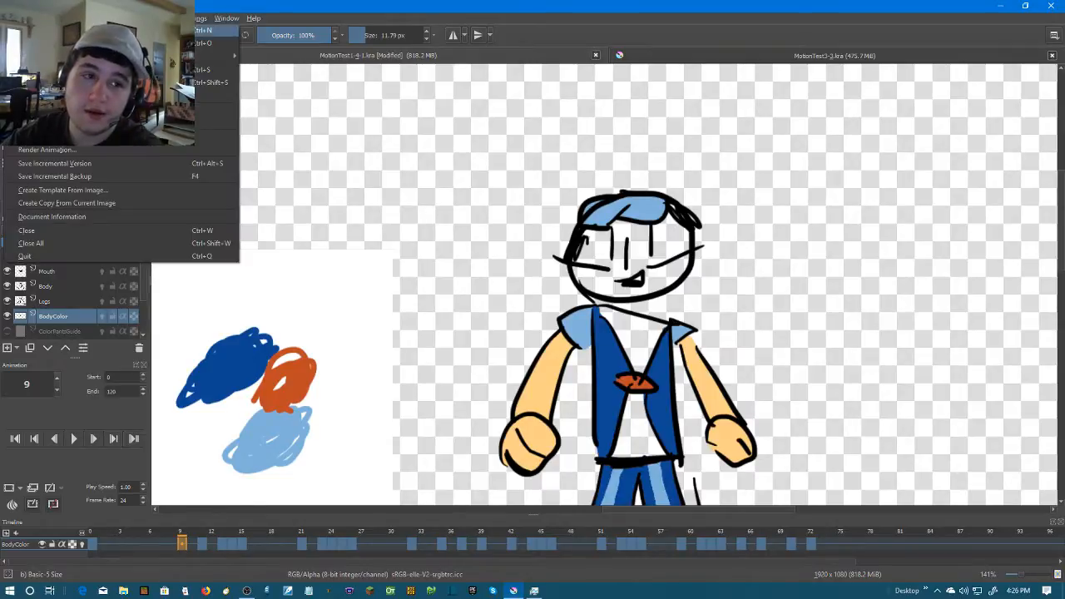
pyautogui.click(100, 82)
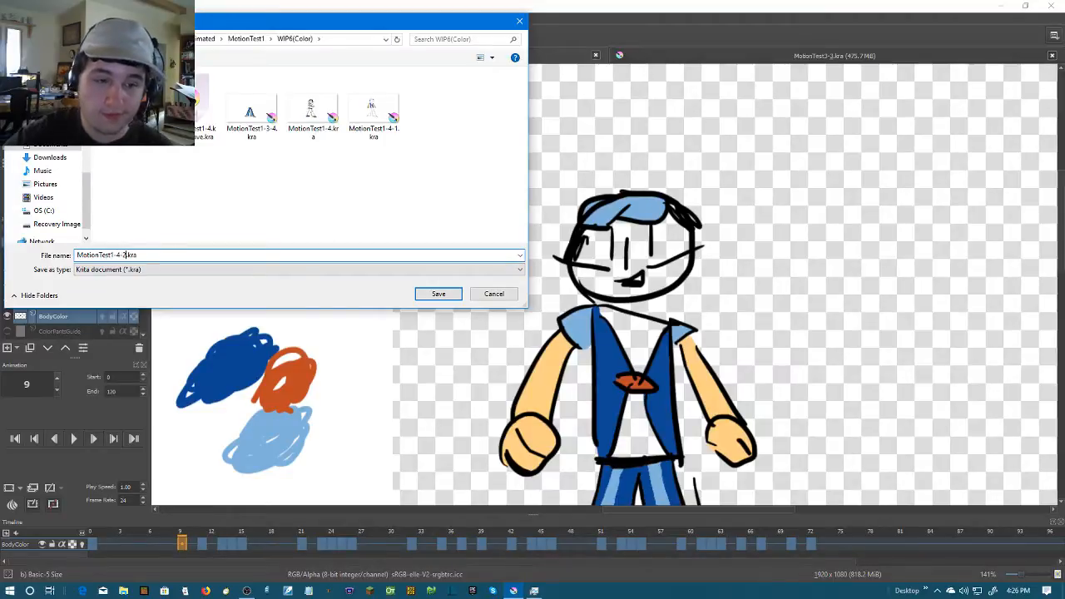
pyautogui.hotkey('ctrl', 's')
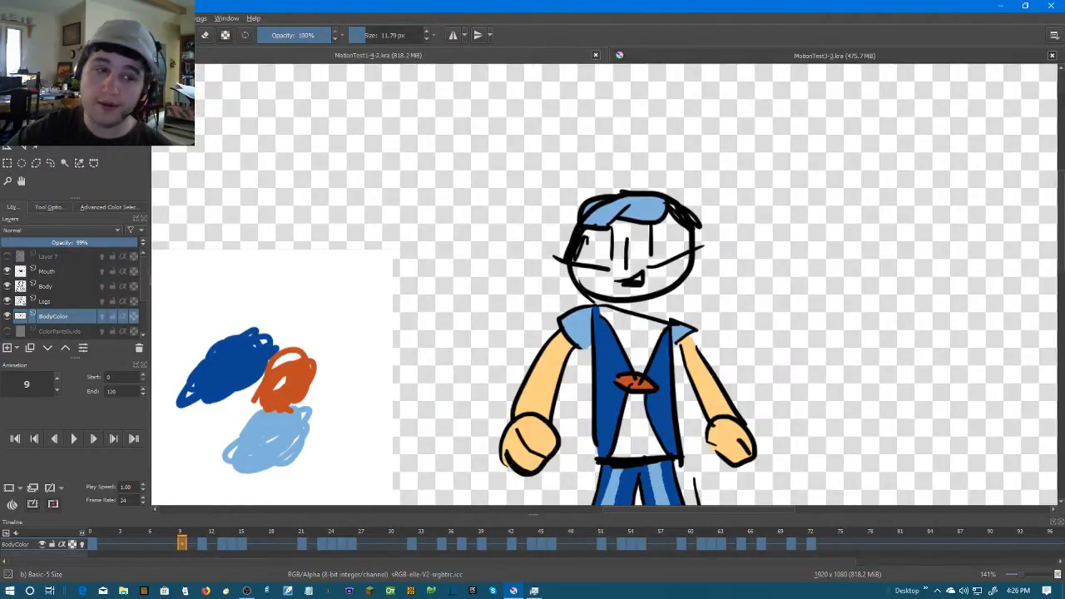
# Render the animation's frames 0 to 120 as a PNG image sequence into a new Color2 folder inside MotionTest1/WIP6(Color)
pyautogui.click(12, 19)
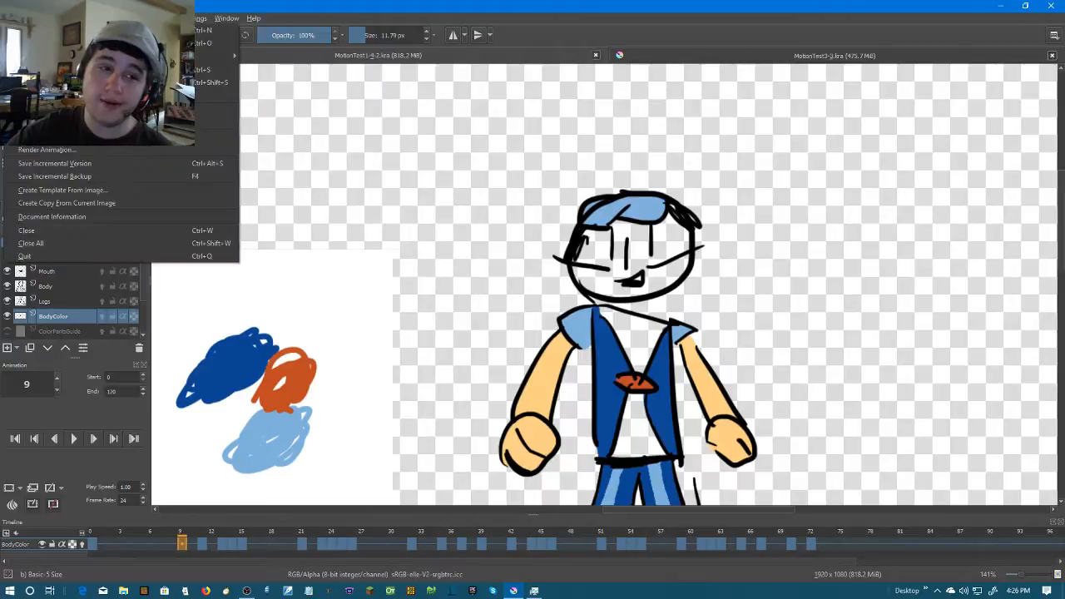
pyautogui.click(114, 150)
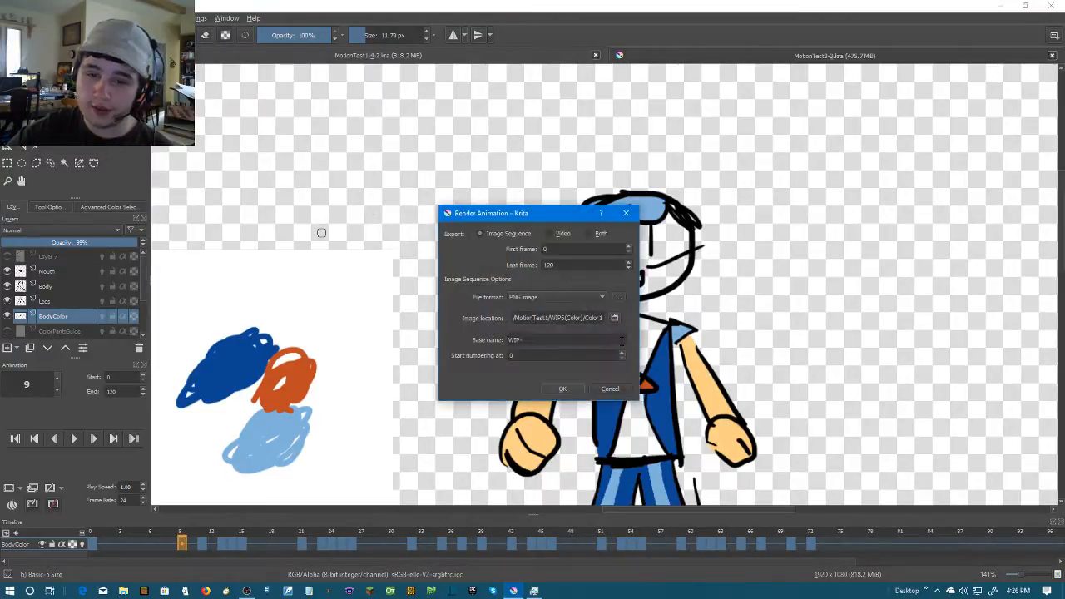
pyautogui.click(615, 319)
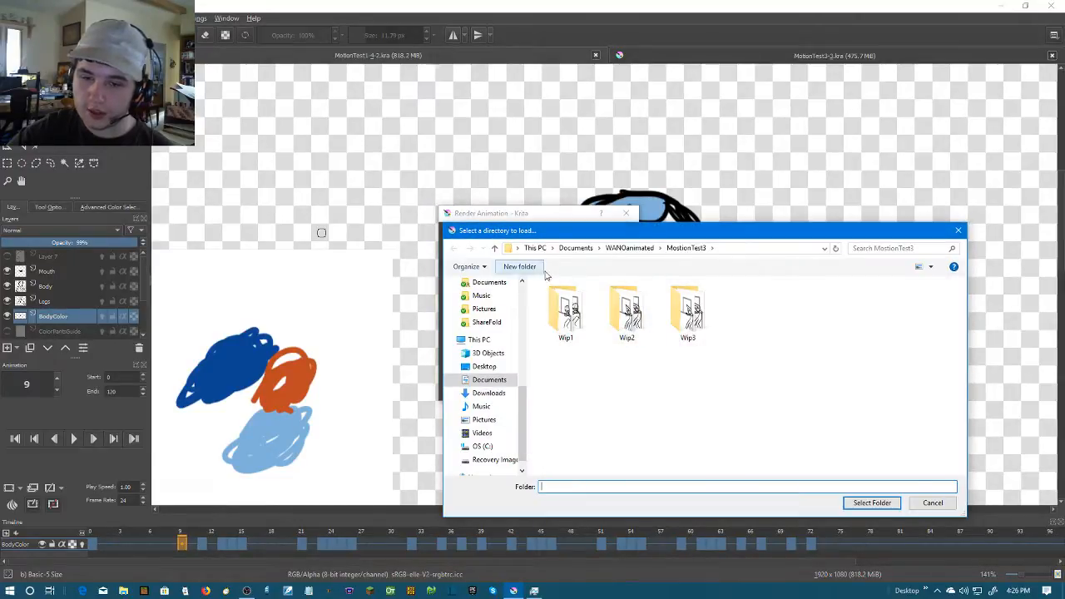
pyautogui.click(622, 249)
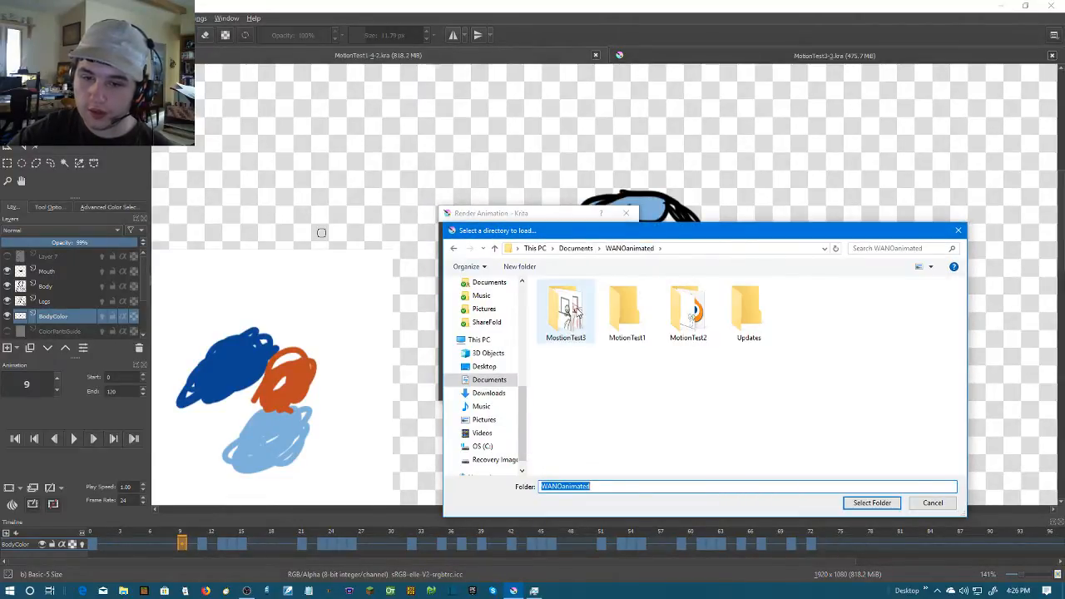
pyautogui.doubleClick(651, 312)
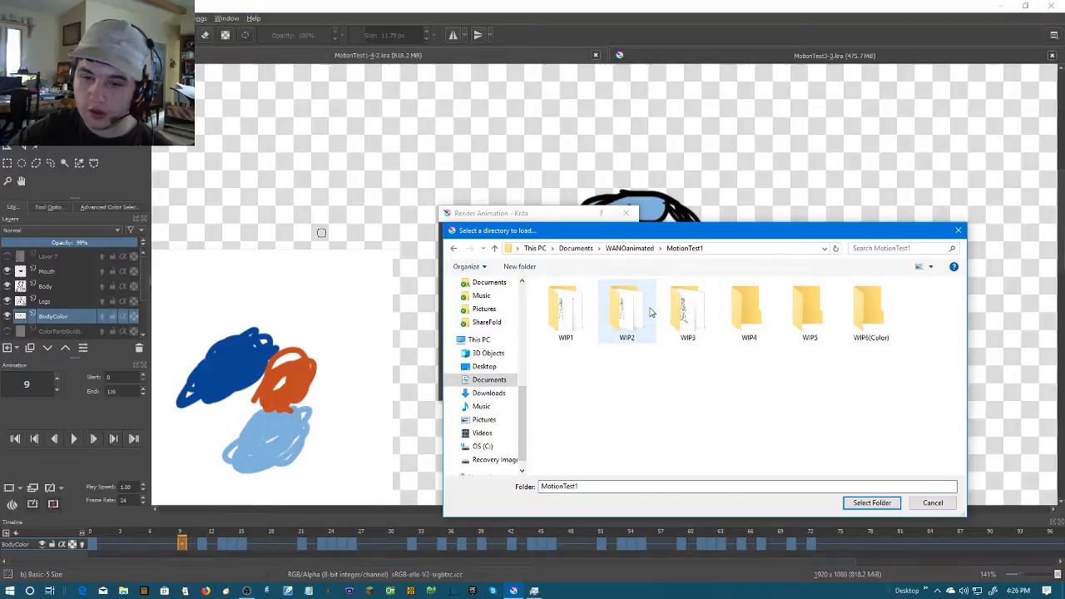
pyautogui.doubleClick(869, 309)
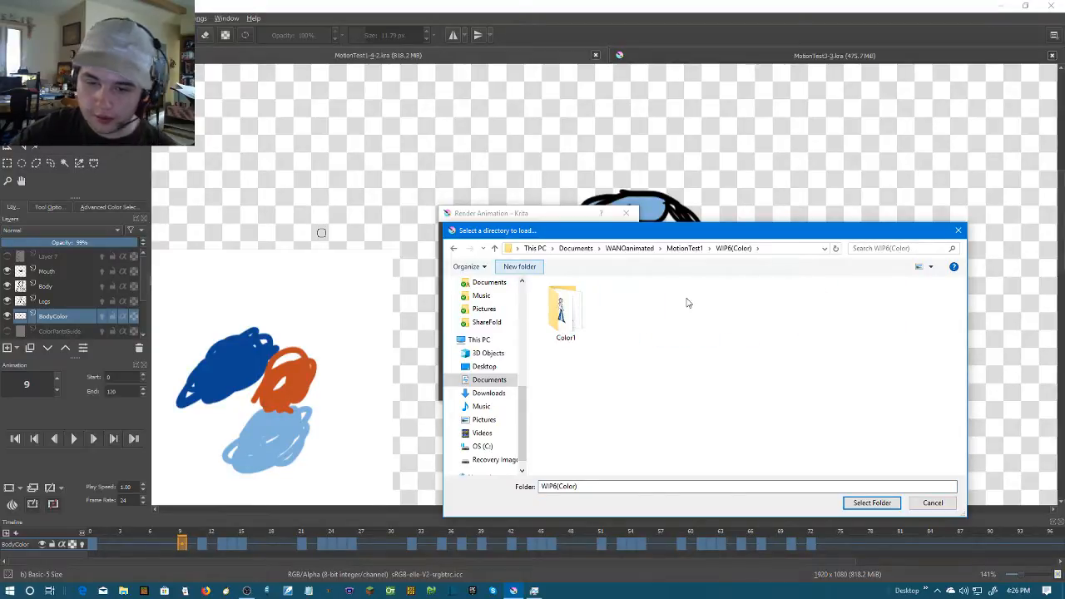
pyautogui.write('Color2')
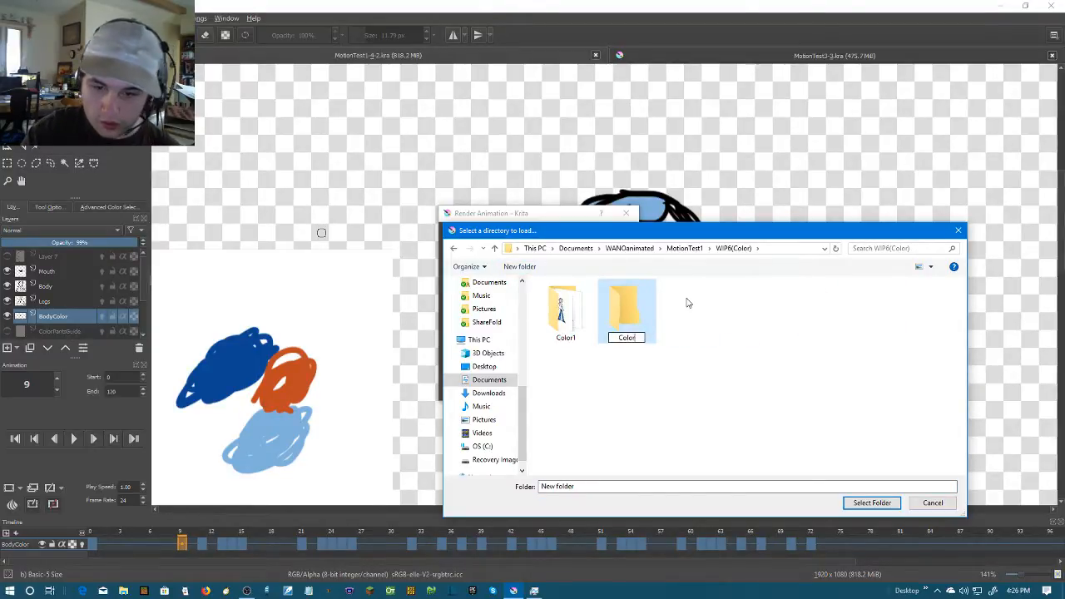
pyautogui.press('Return')
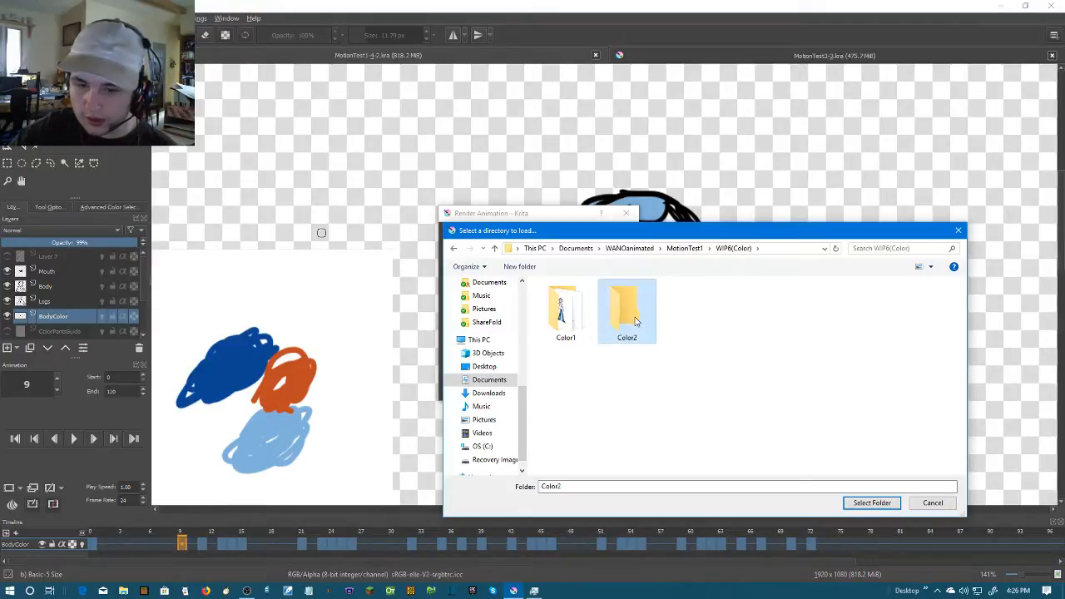
pyautogui.doubleClick(637, 322)
pyautogui.click(872, 502)
pyautogui.click(563, 389)
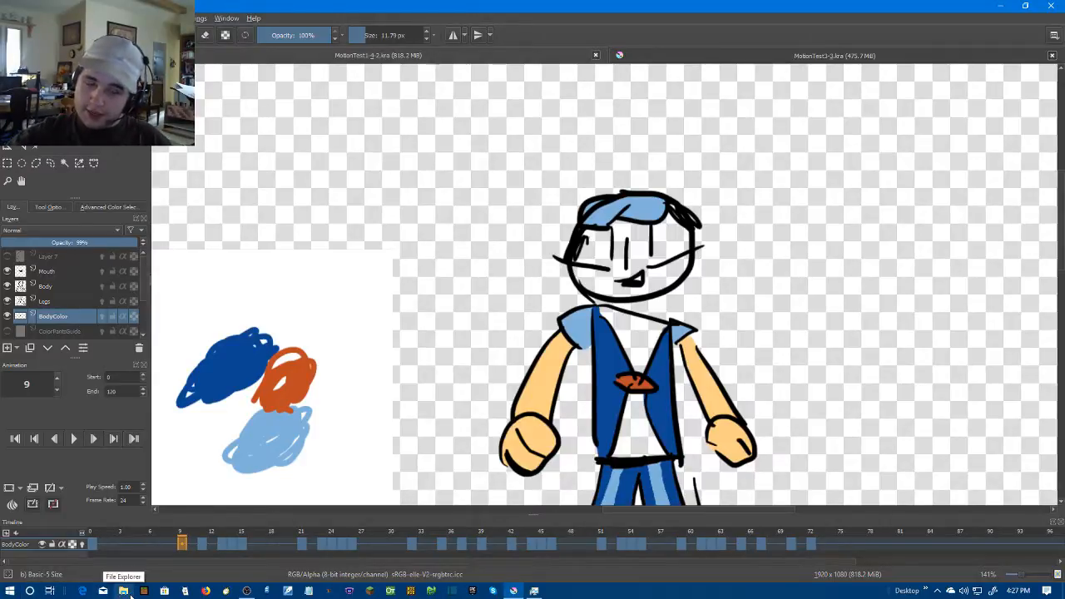
# Launch Blender and switch its screen layout to Video Editing
pyautogui.click(129, 592)
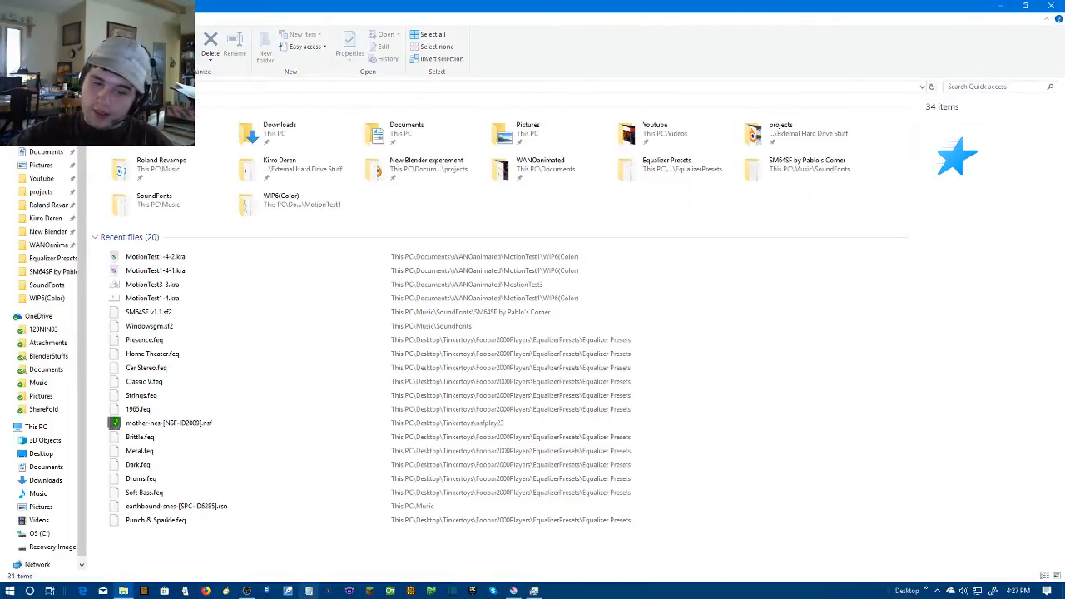
pyautogui.click(8, 591)
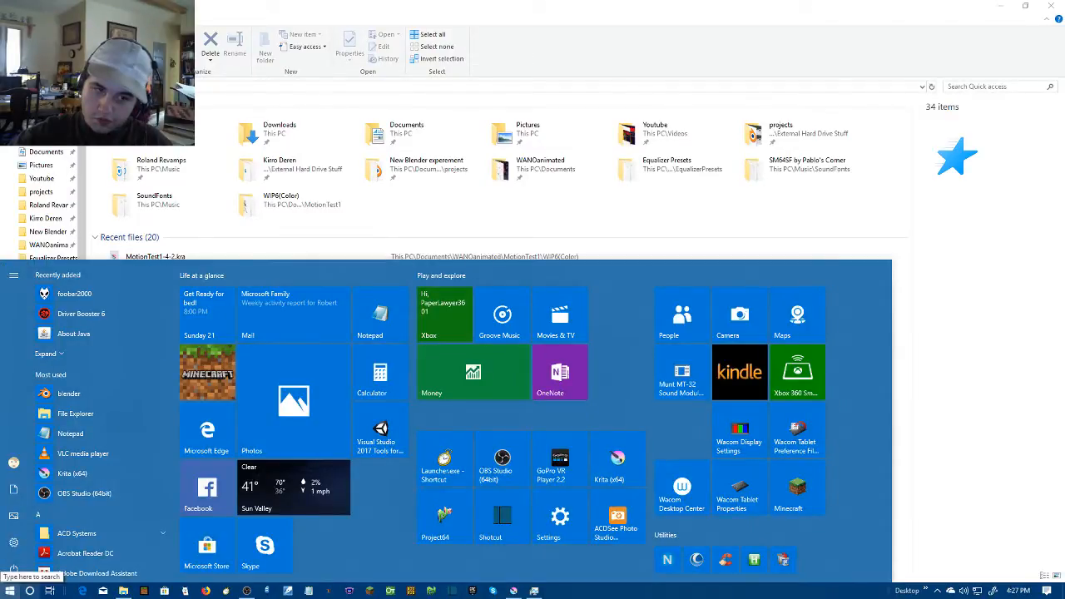
pyautogui.click(86, 390)
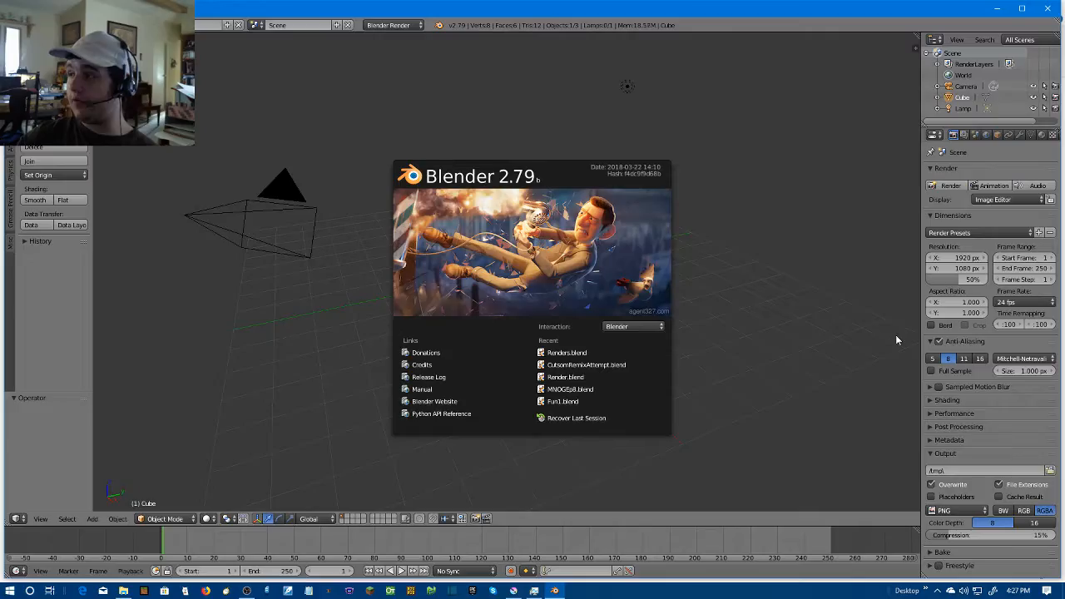
pyautogui.click(745, 232)
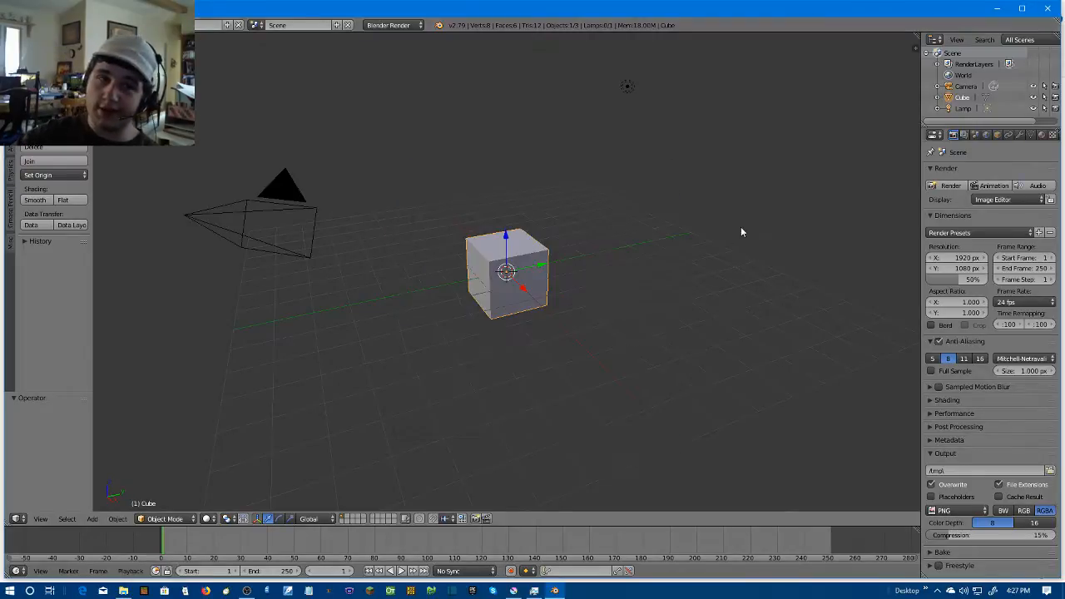
pyautogui.click(147, 25)
pyautogui.click(167, 126)
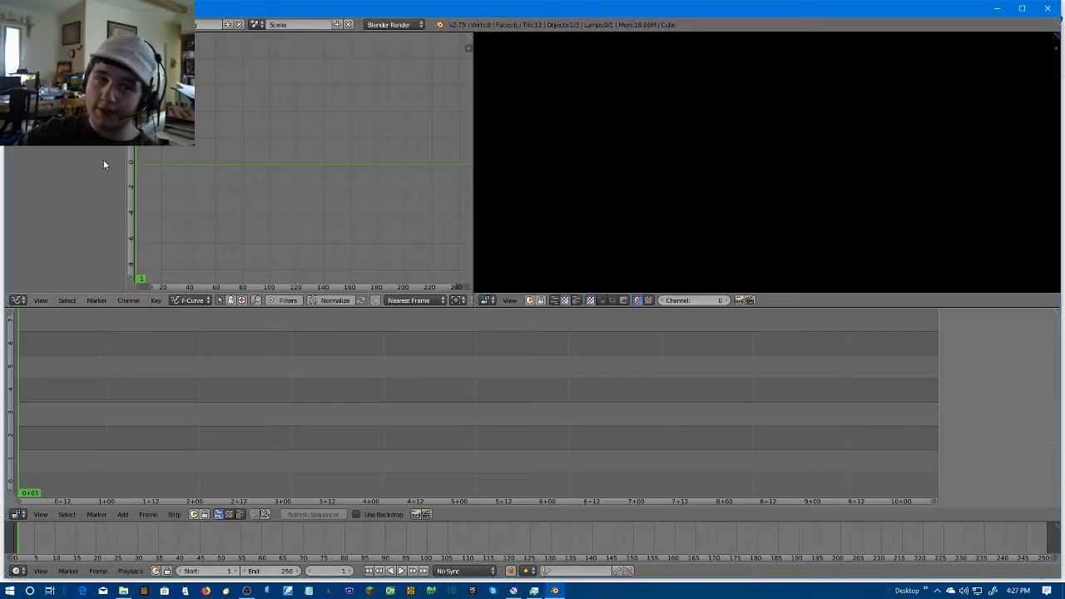
# Open Renders.blend from the MotionTest1 folder, delete its old image strip and return to frame 1
pyautogui.click(40, 25)
pyautogui.click(67, 49)
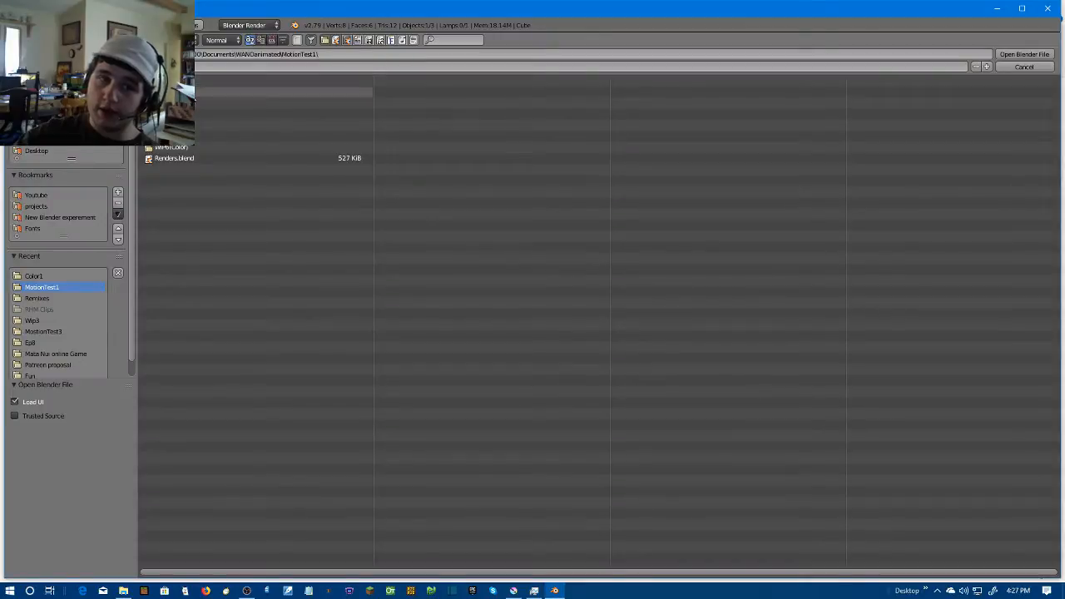
pyautogui.doubleClick(196, 158)
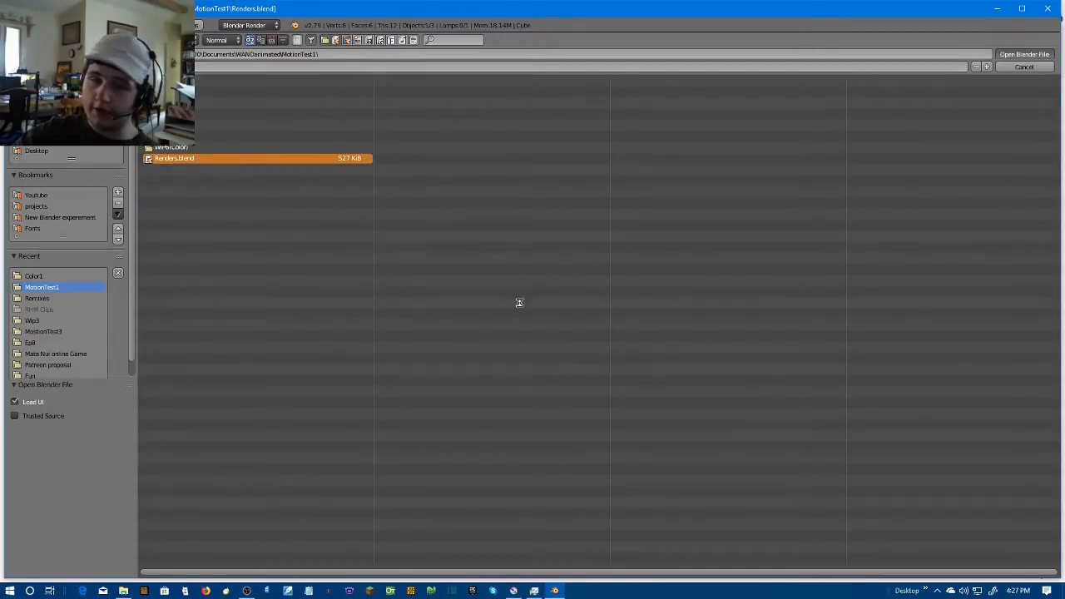
pyautogui.press('Delete')
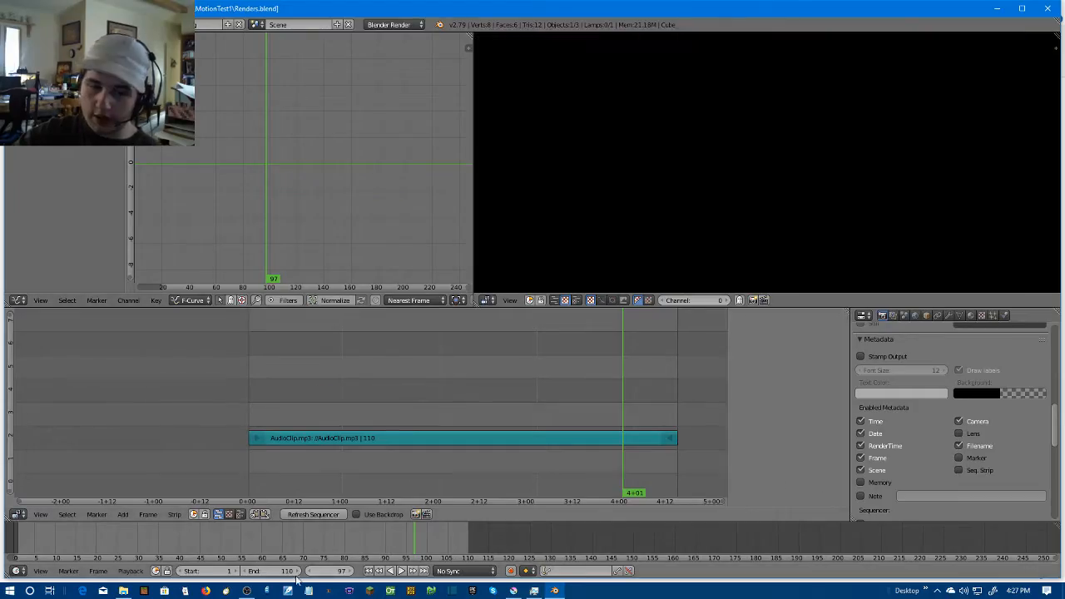
pyautogui.hotkey('shift', 'Left')
# Try to add an image strip from the Color2 folder without selecting its images, and delete the strip
pyautogui.click(123, 514)
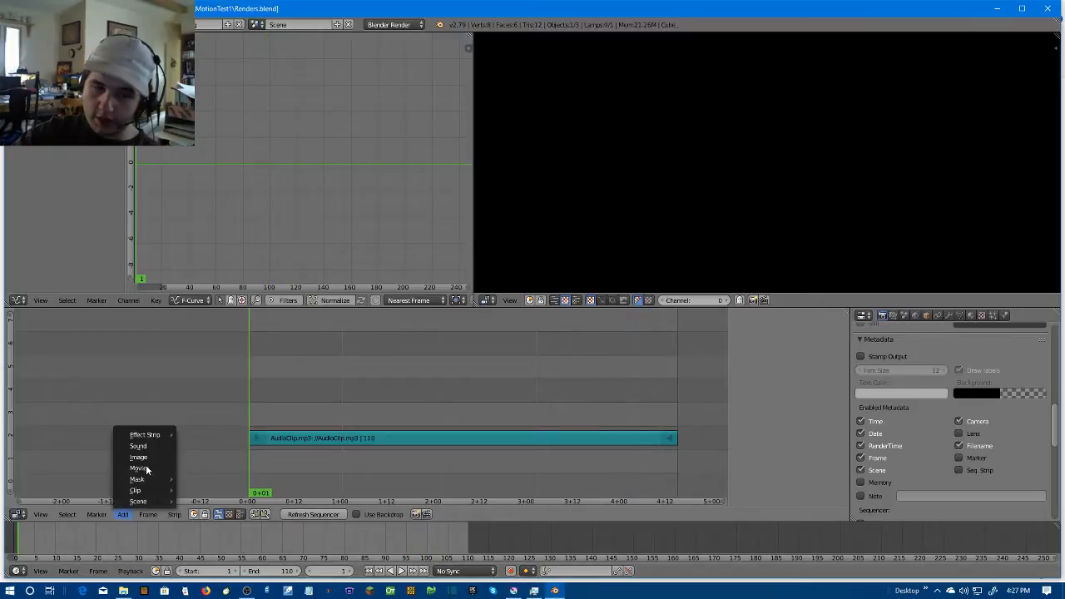
pyautogui.click(149, 457)
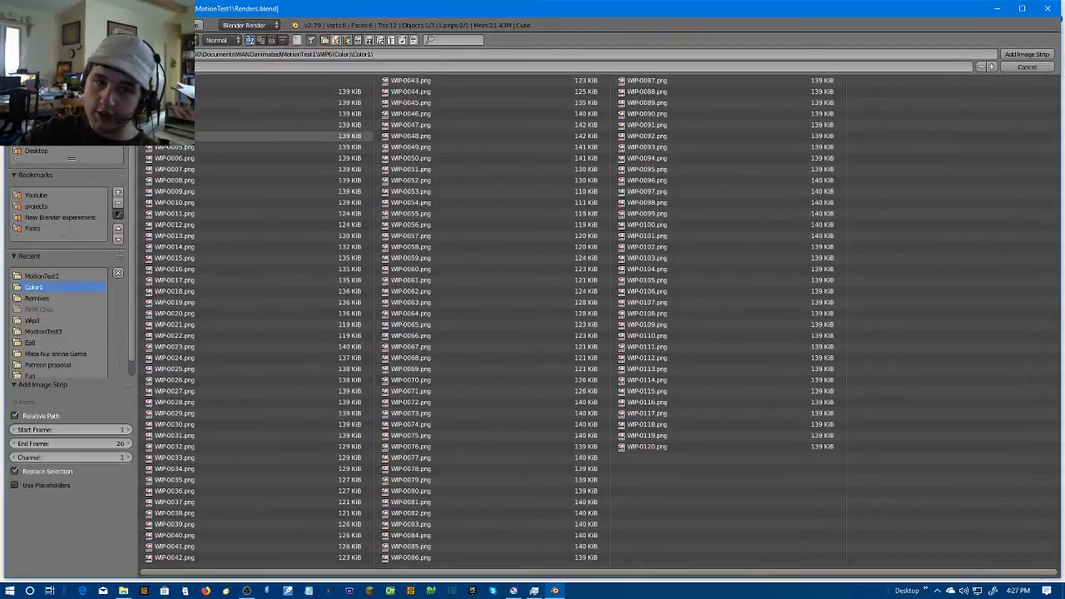
pyautogui.click(186, 82)
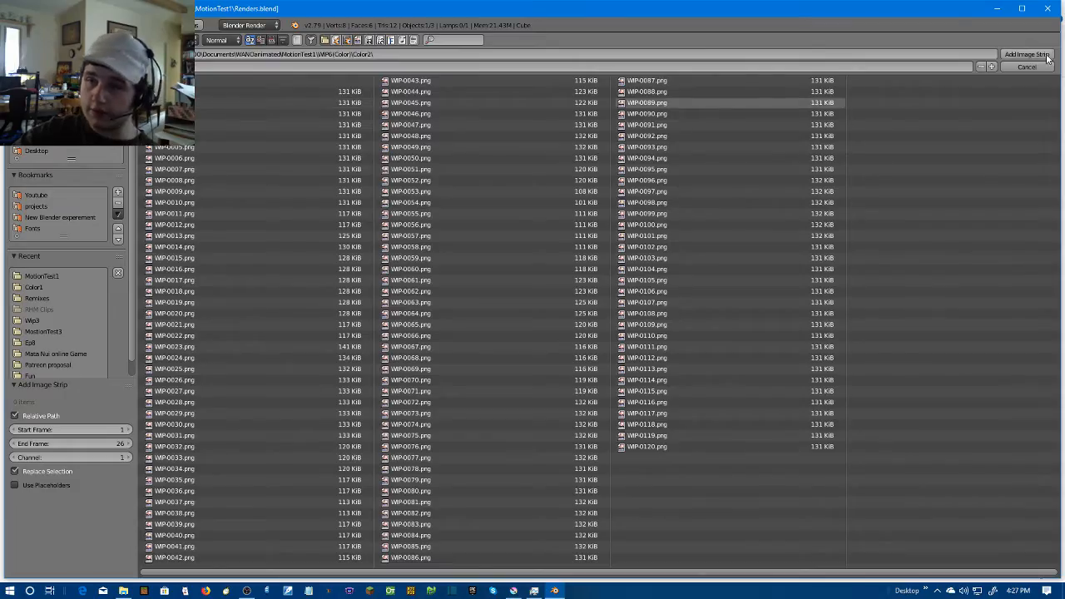
pyautogui.click(1027, 54)
pyautogui.scroll(-1, 421, 433)
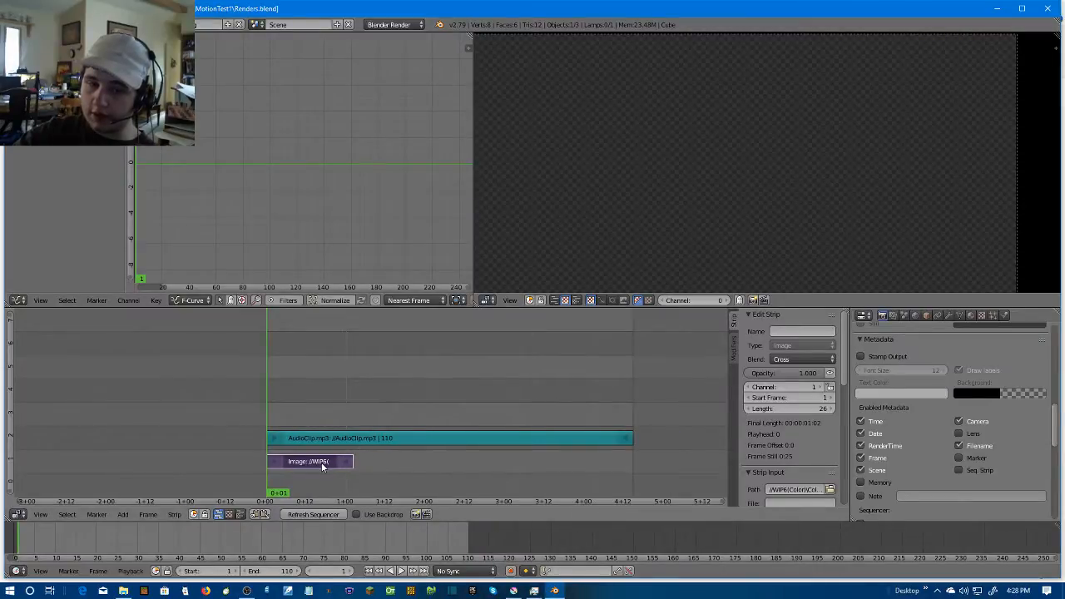
pyautogui.press('Delete')
# Add all the PNG images in the Color2 folder as one image strip and place it on channel 3 at frame 1
pyautogui.click(123, 513)
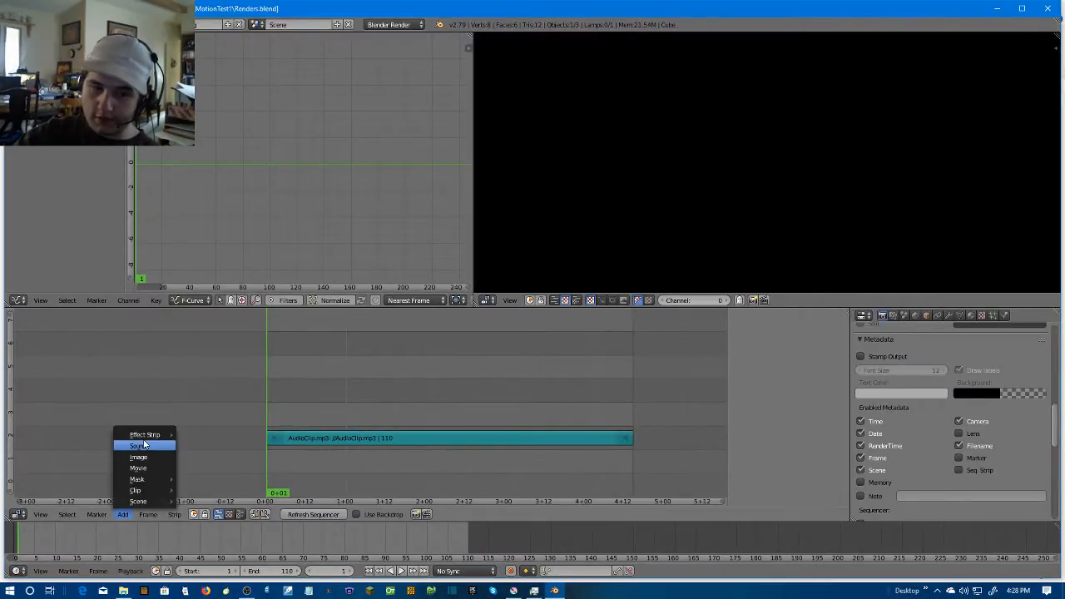
pyautogui.click(143, 456)
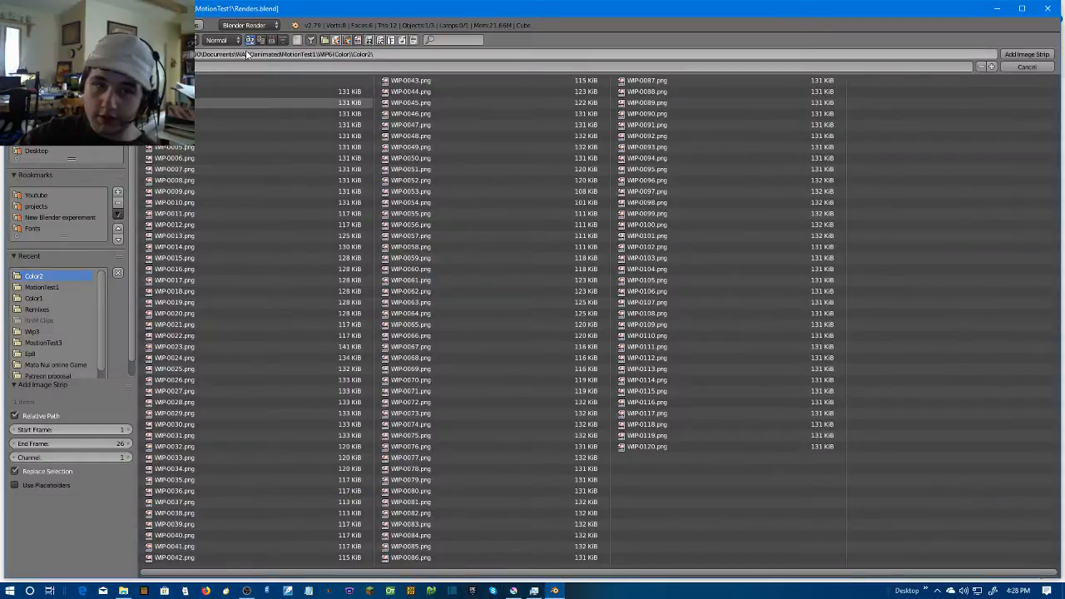
pyautogui.click(193, 40)
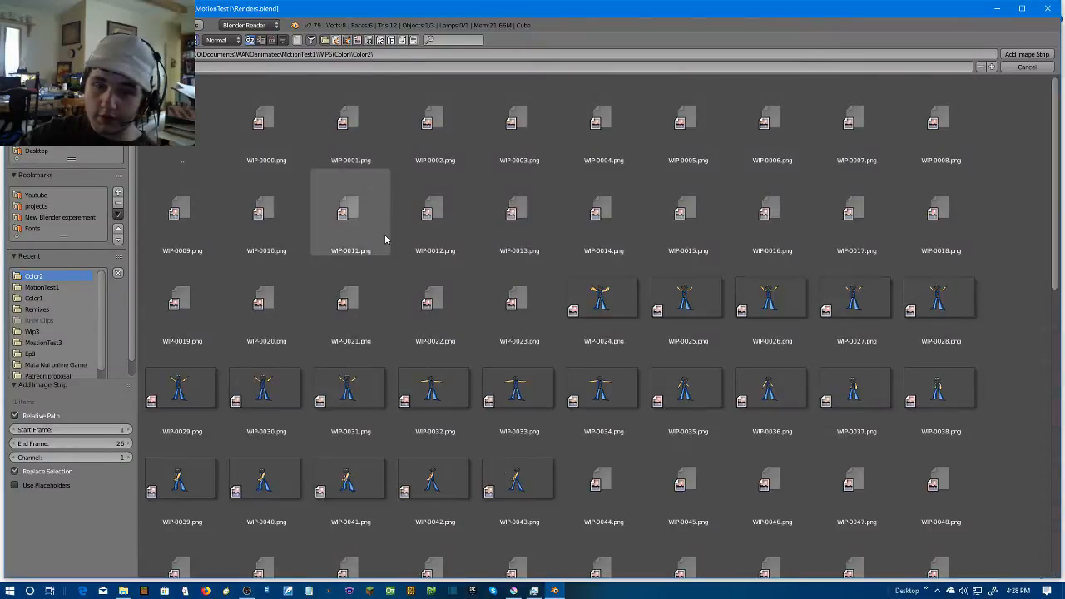
pyautogui.press('a')
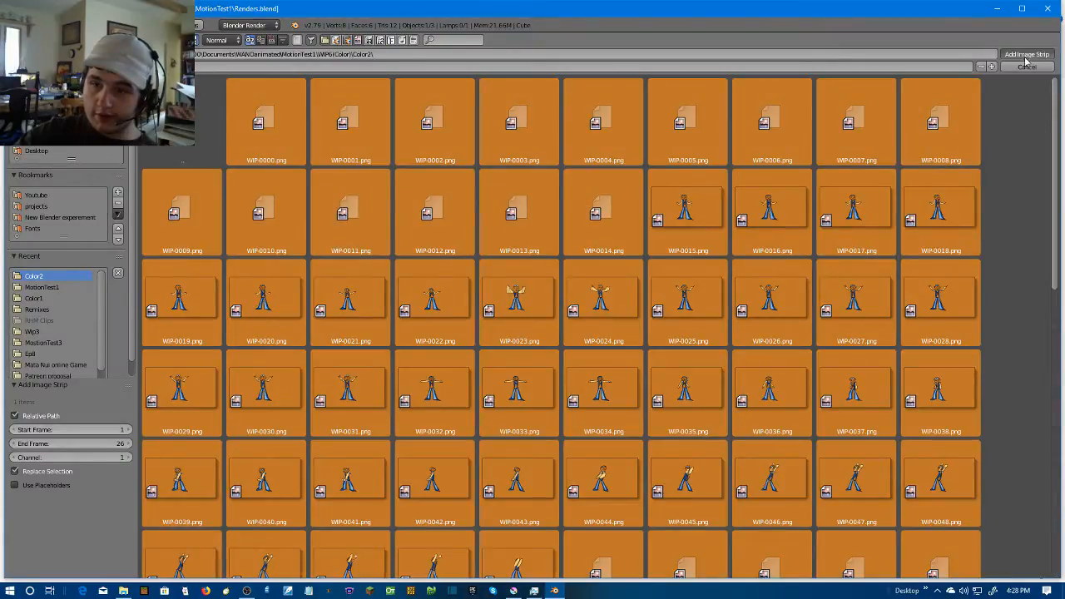
pyautogui.click(1028, 54)
pyautogui.press('g')
pyautogui.click(435, 403)
# Add a color strip on channel 1, extend it to 131 frames, and make it white
pyautogui.hotkey('shift', 'a')
pyautogui.moveTo(391, 483)
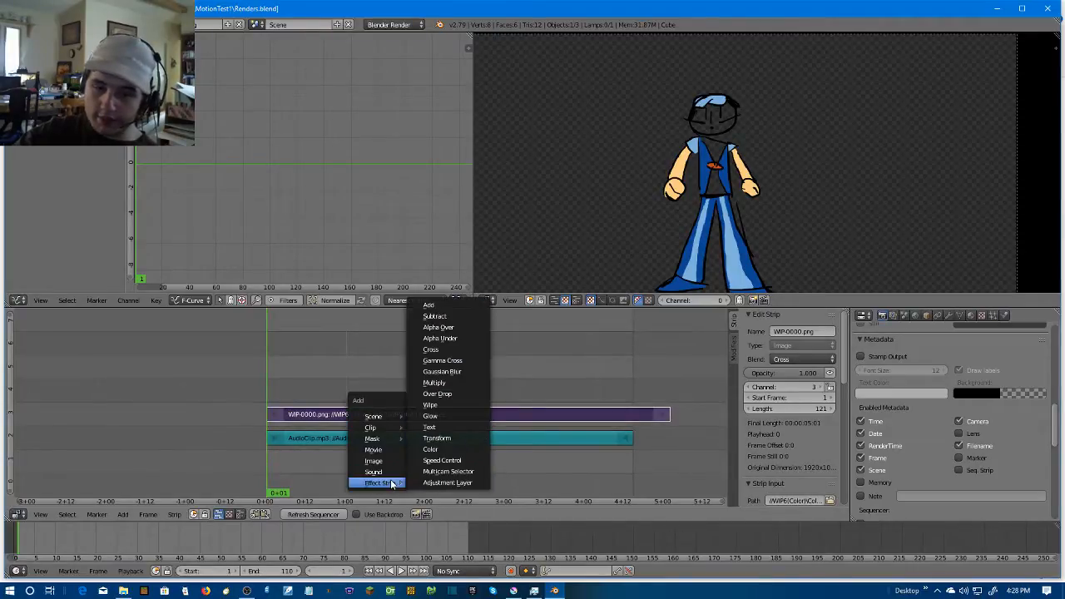
pyautogui.click(441, 449)
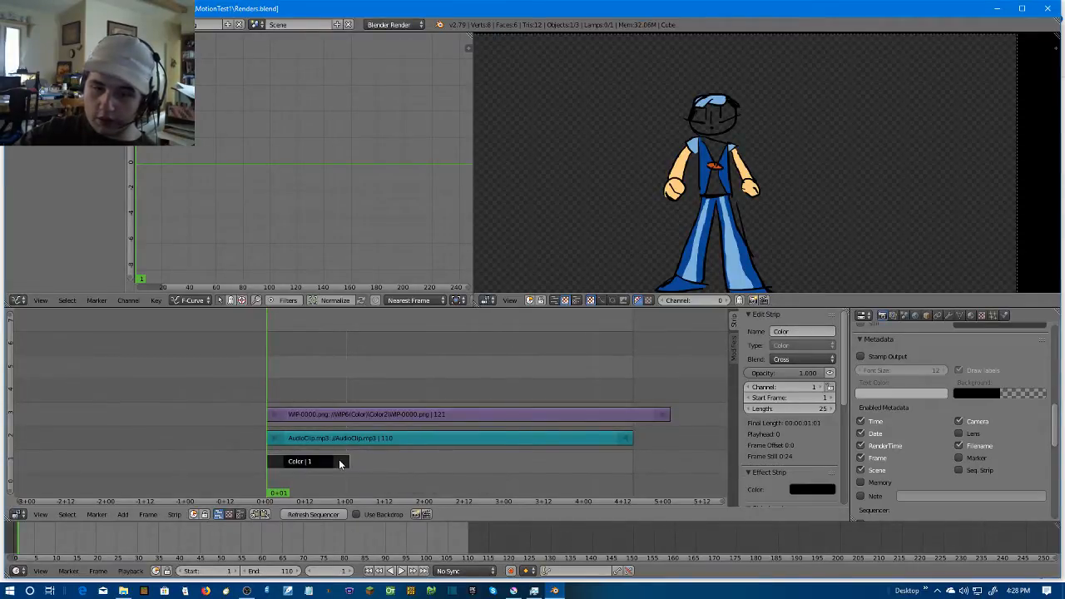
pyautogui.moveTo(338, 459); pyautogui.dragTo(703, 462)
pyautogui.click(801, 489)
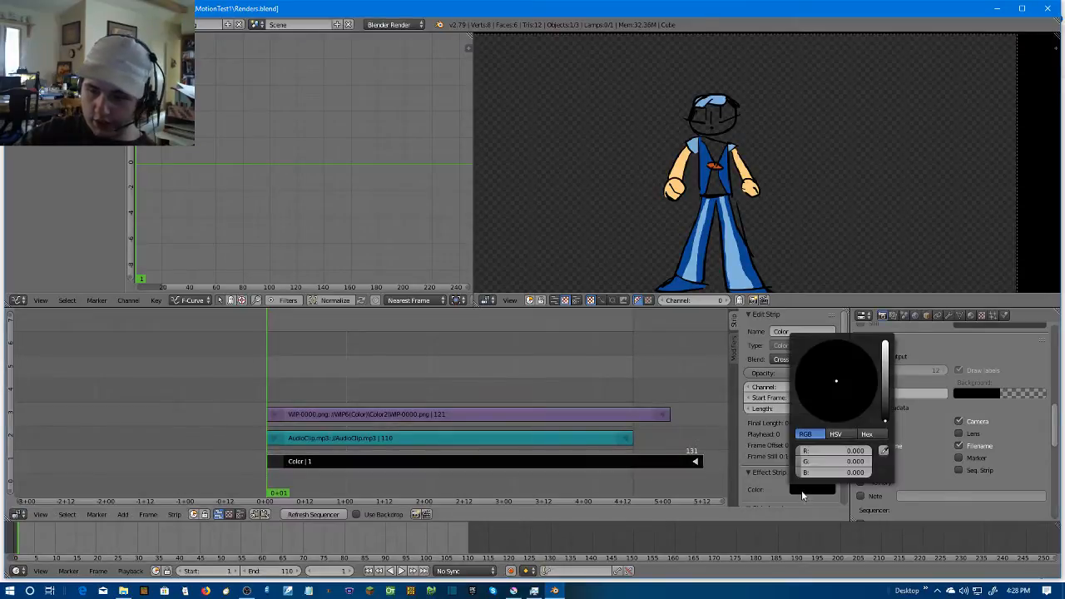
pyautogui.moveTo(885, 421); pyautogui.dragTo(885, 344)
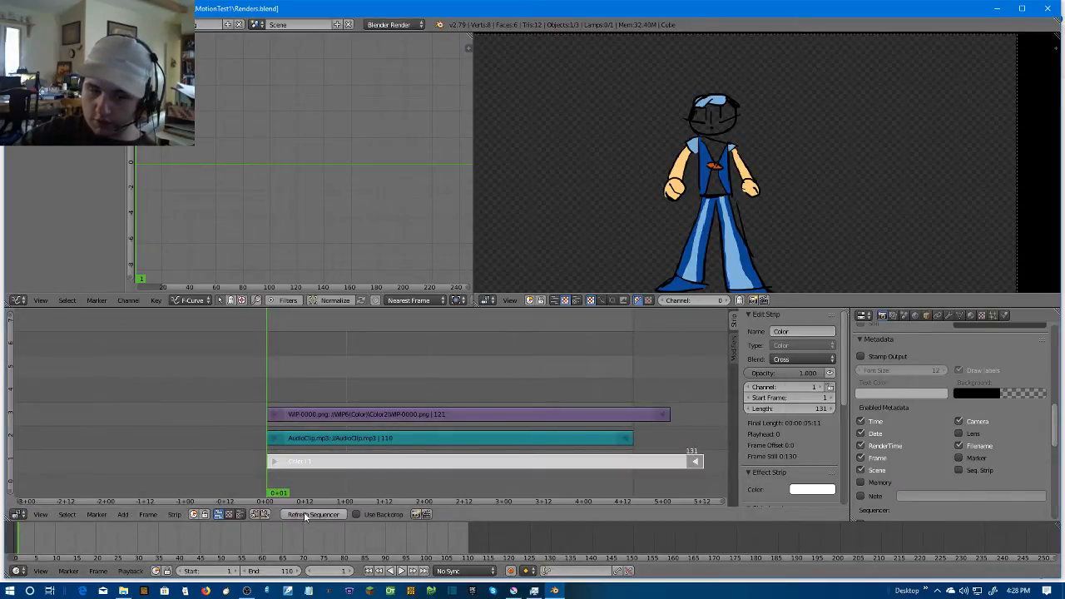
# Set the image strip's blend mode to Alpha Over and play the sequence over the white background
pyautogui.rightClick(357, 414)
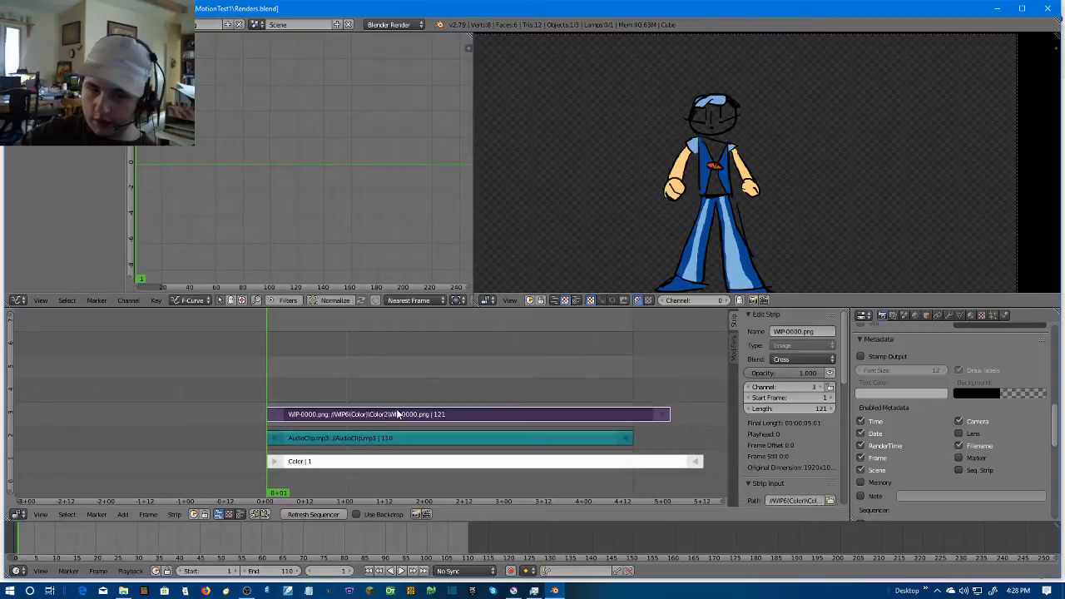
pyautogui.click(801, 359)
pyautogui.click(798, 358)
pyautogui.click(789, 298)
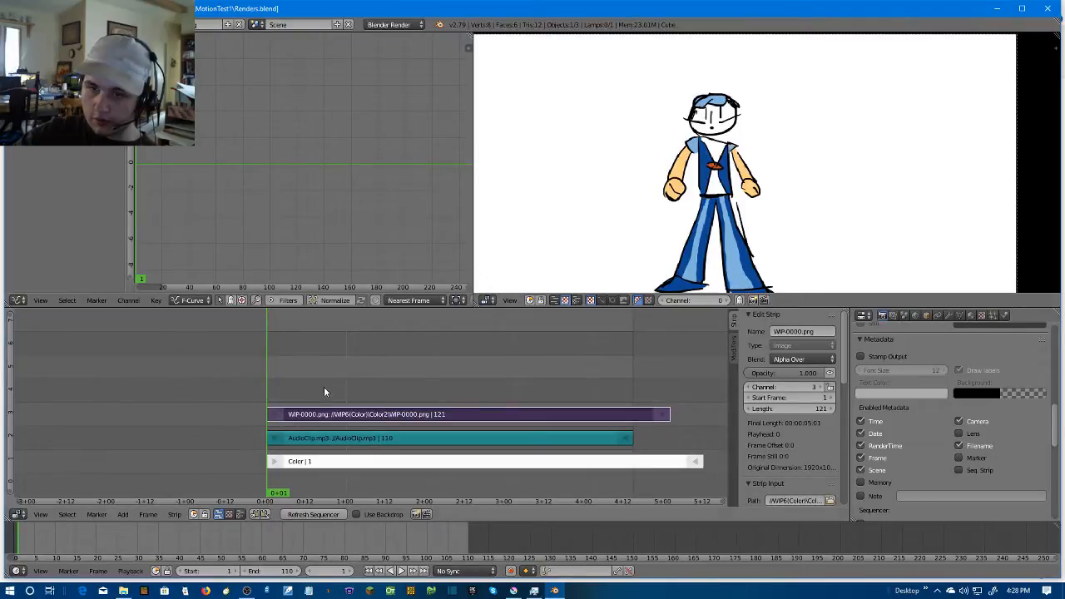
pyautogui.scroll(-3, 815, 206)
pyautogui.hotkey('alt', 'a')
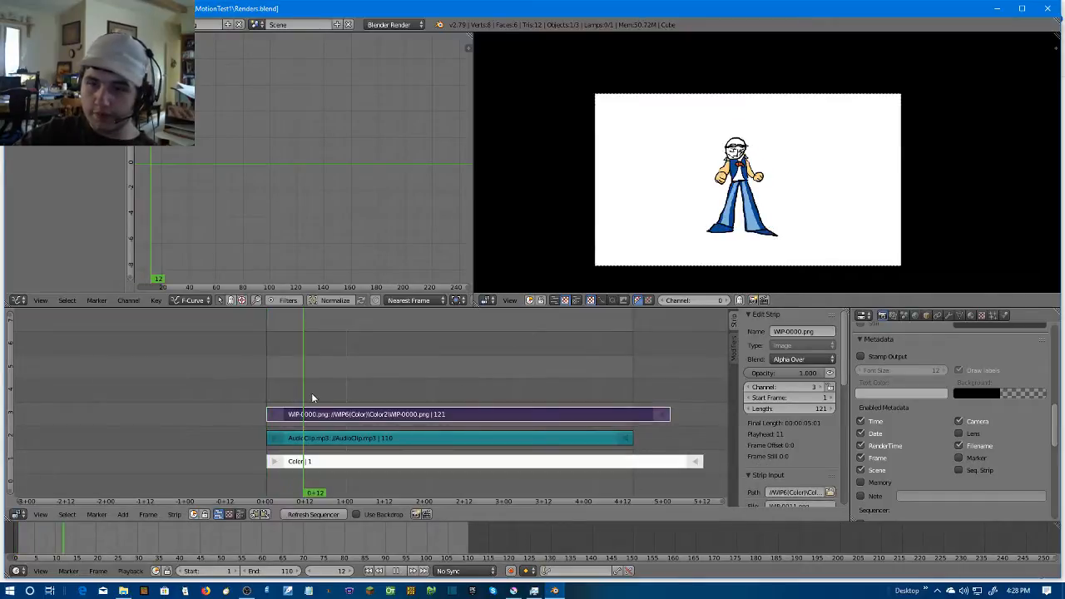
# Play the assembled sequence over the white background and stop the playback
pyautogui.click(197, 416)
pyautogui.hotkey('alt', 'a')
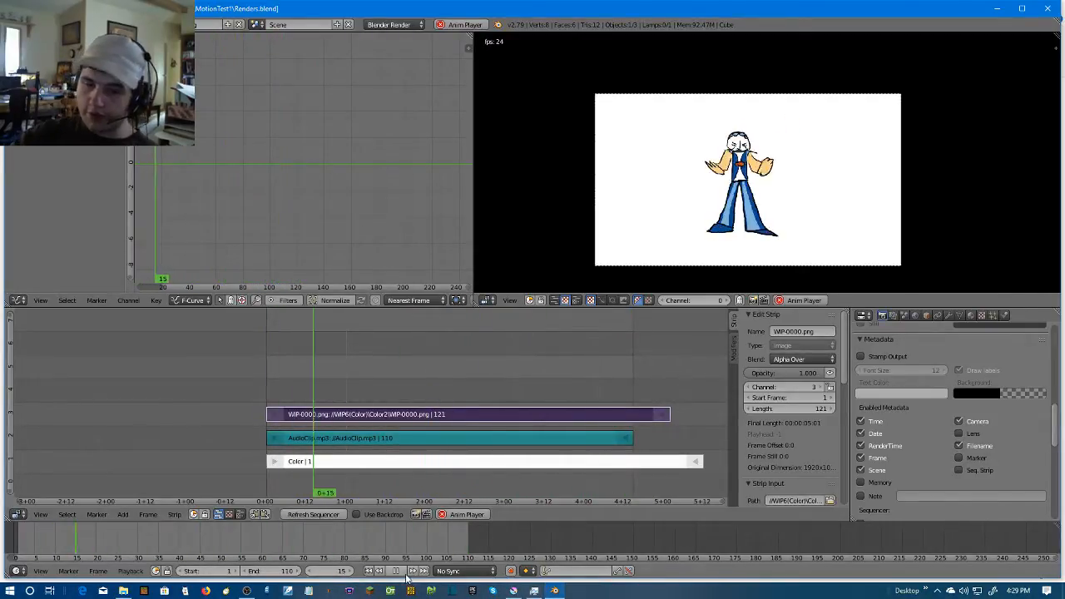
pyautogui.hotkey('alt', 'a')
# Change the render output path to a folder inside WIP6(Color) and accept it
pyautogui.scroll(-3, 995, 470)
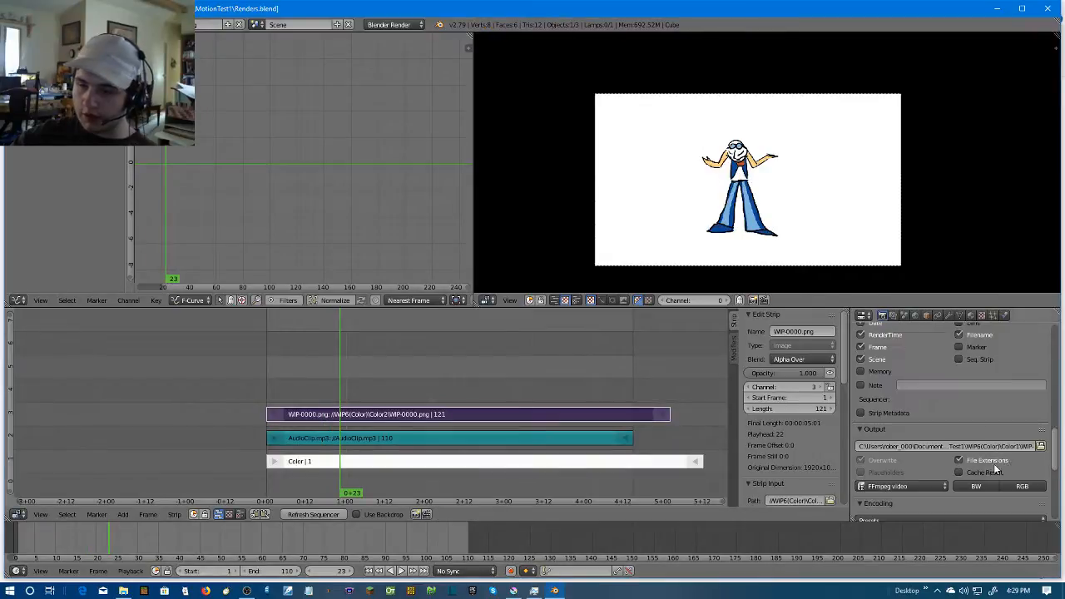
pyautogui.click(1042, 446)
pyautogui.click(268, 76)
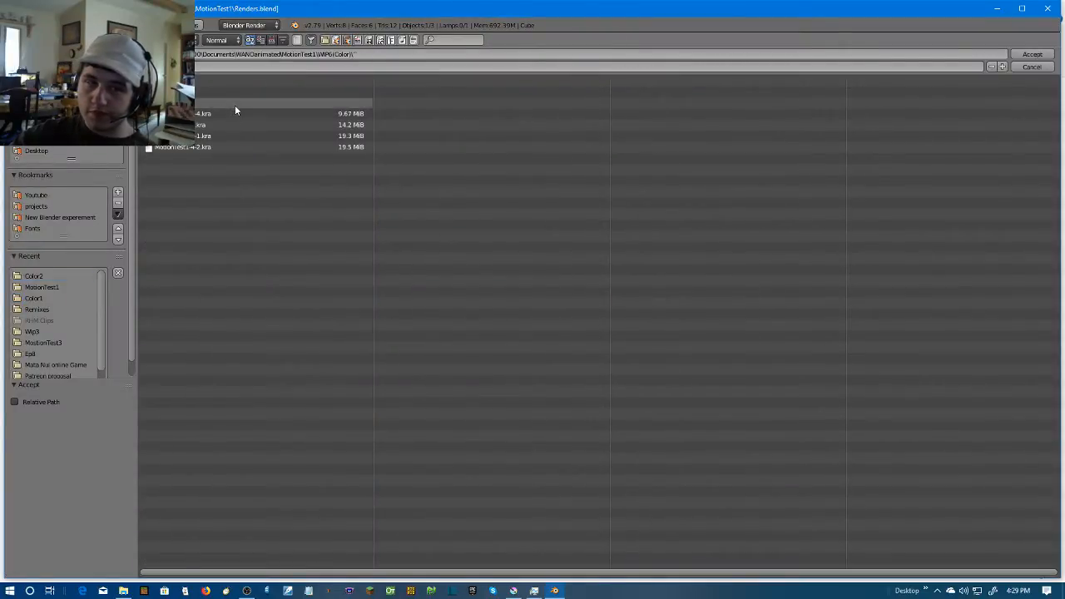
pyautogui.click(235, 105)
pyautogui.click(1032, 54)
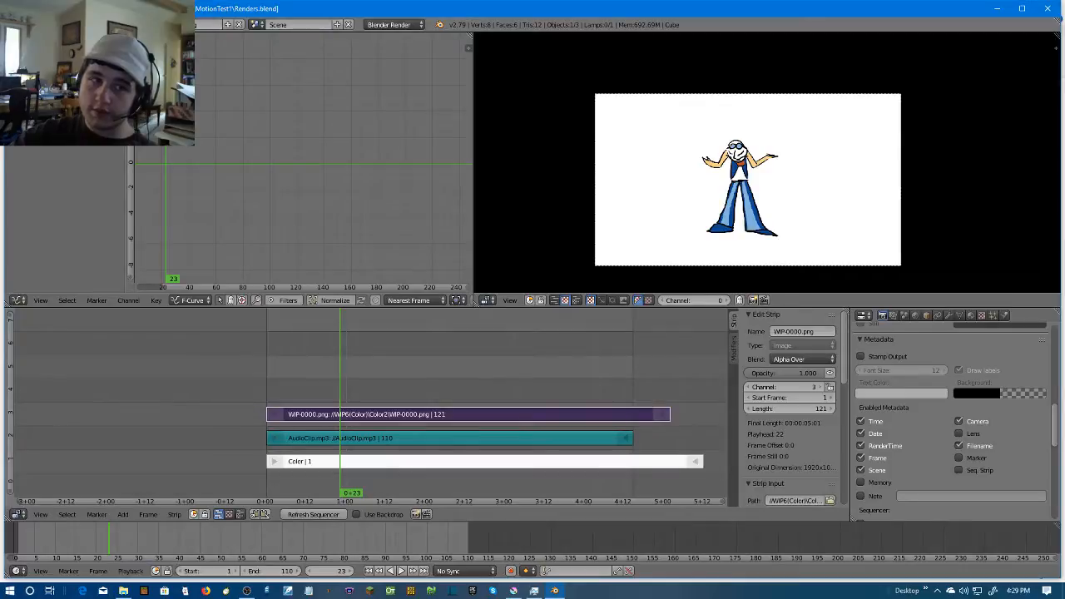
# Render the sequence as an animation with the current FFmpeg video output
pyautogui.click(40, 25)
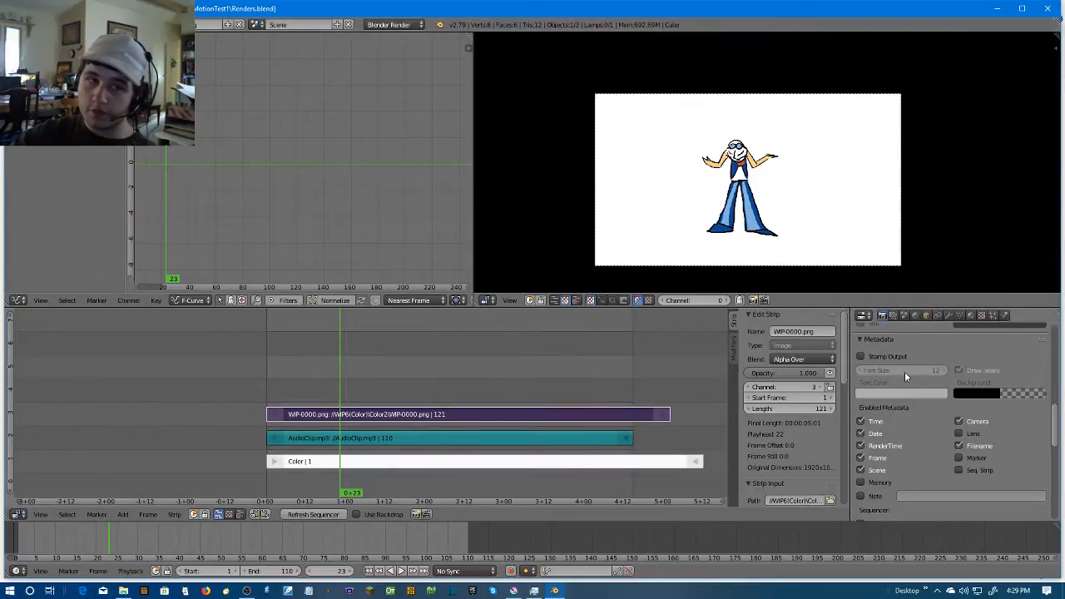
pyautogui.scroll(10, 894, 380)
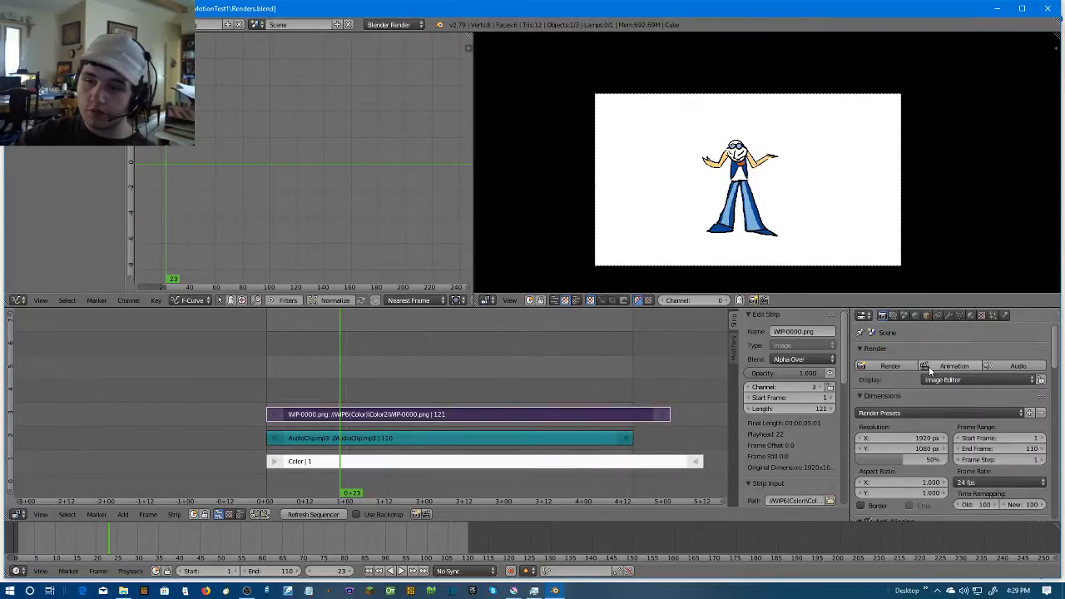
pyautogui.click(926, 366)
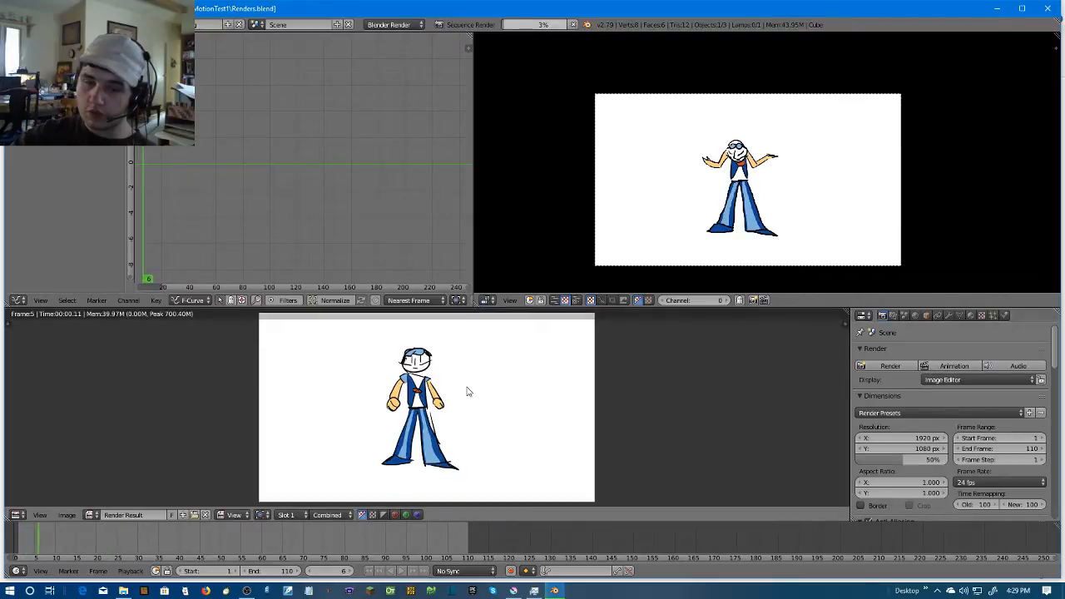
# Inspect single color channels, including green and blue, of the render result during rendering, and return to the full-color display
pyautogui.click(405, 515)
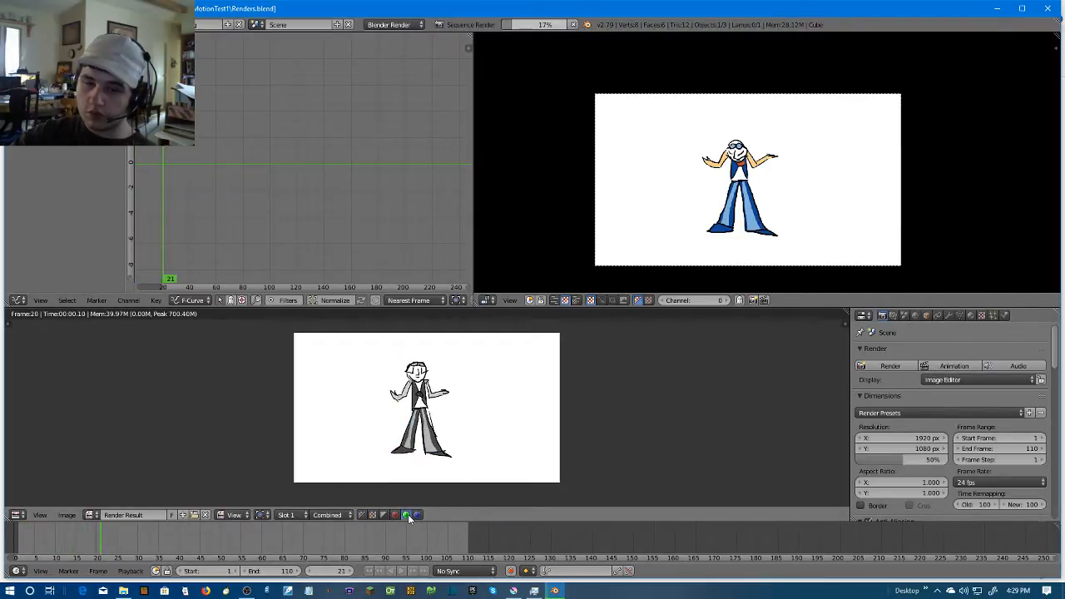
pyautogui.click(400, 515)
pyautogui.click(418, 515)
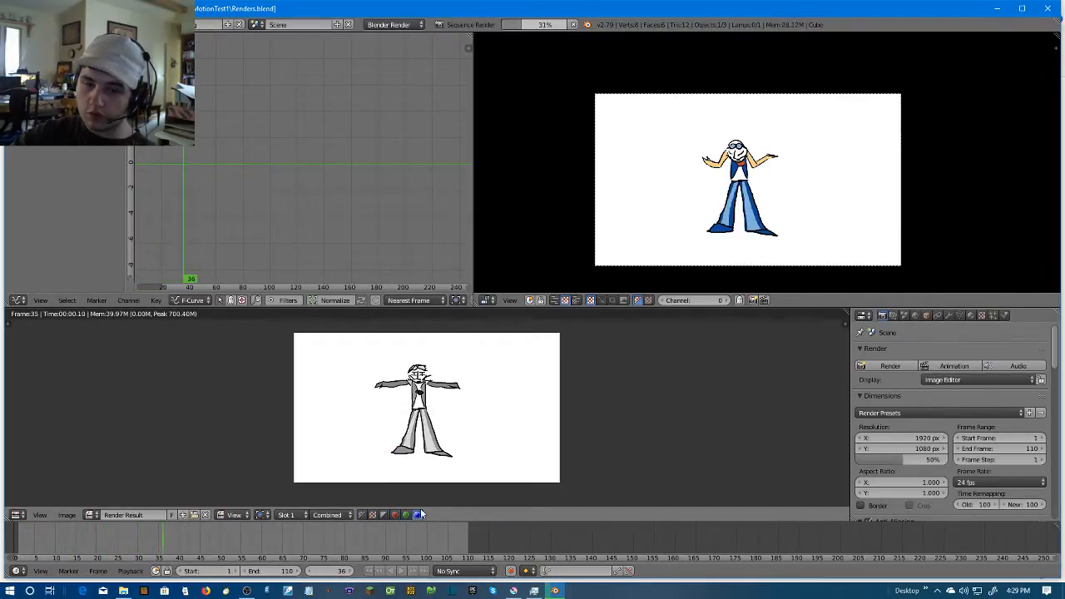
pyautogui.scroll(3, 451, 435)
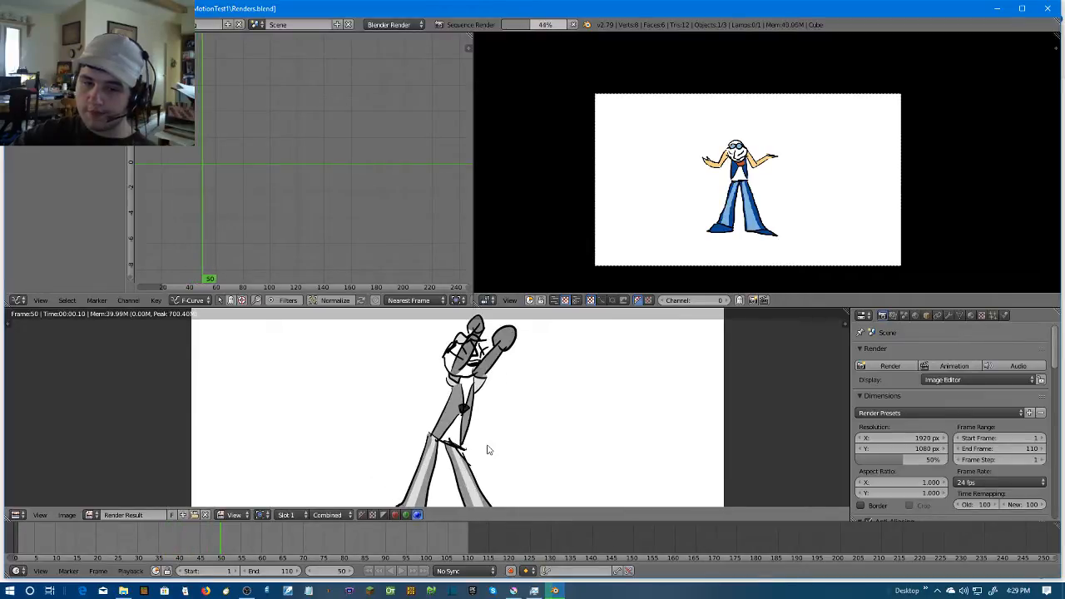
pyautogui.click(361, 515)
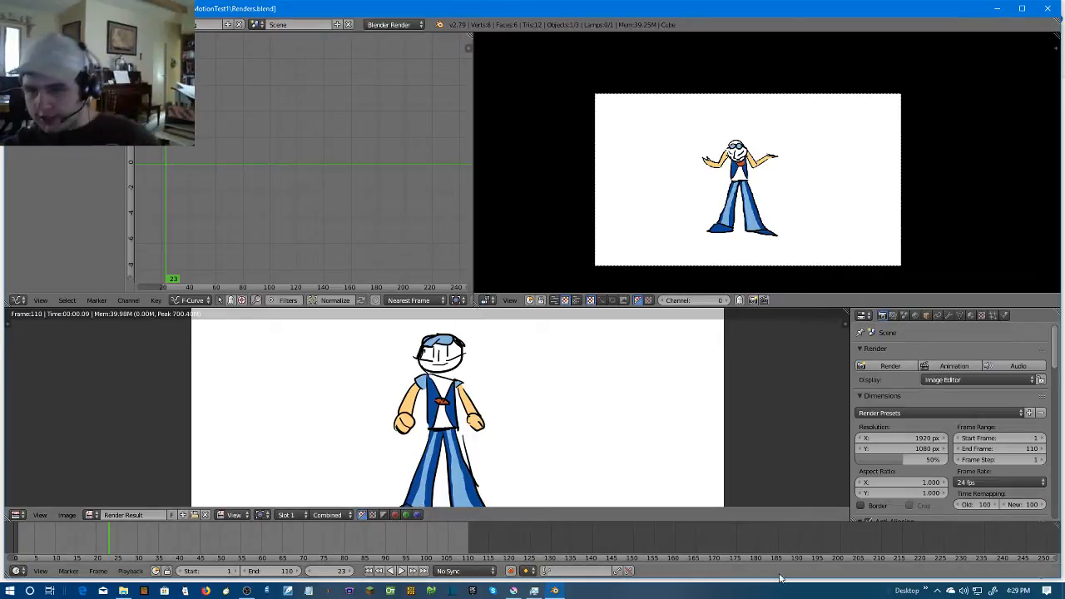
# Quit Blender after the animation render
pyautogui.click(37, 25)
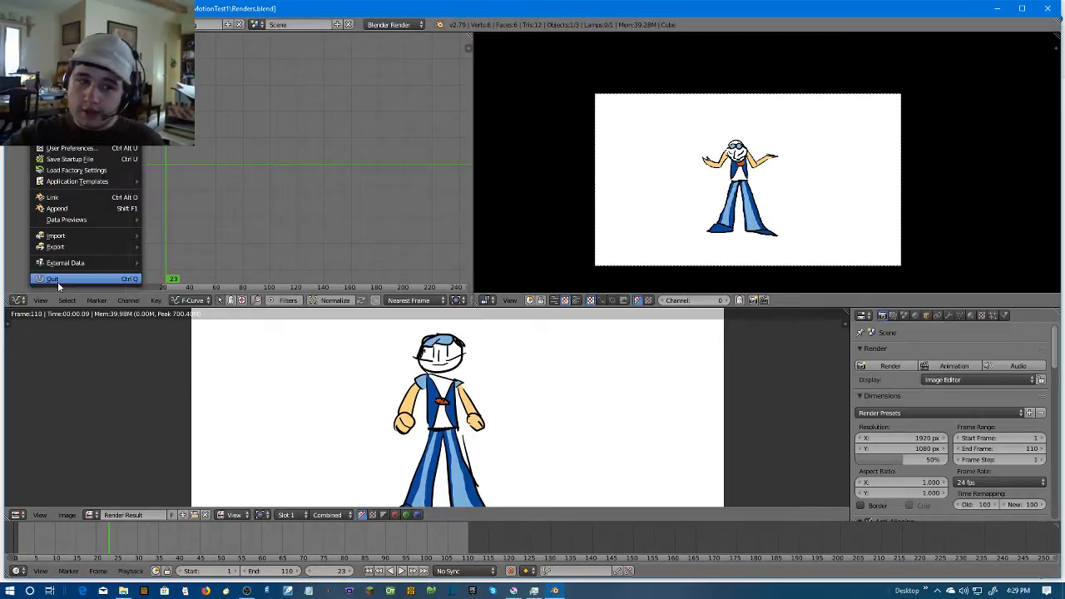
pyautogui.scroll(-5, 995, 390)
pyautogui.scroll(-6, 996, 391)
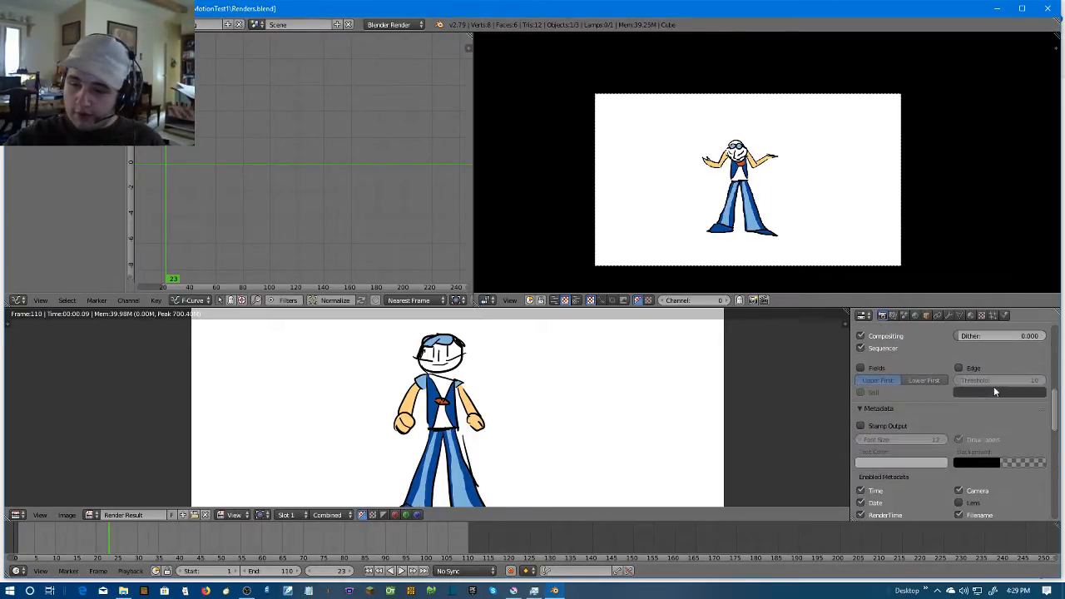
pyautogui.click(38, 24)
pyautogui.click(38, 24)
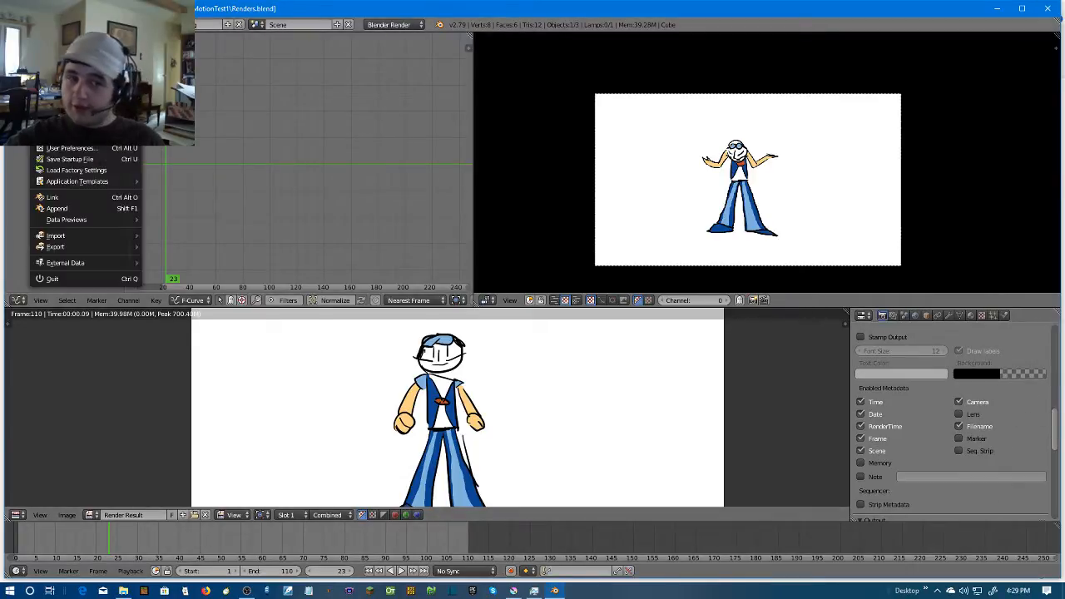
pyautogui.click(55, 280)
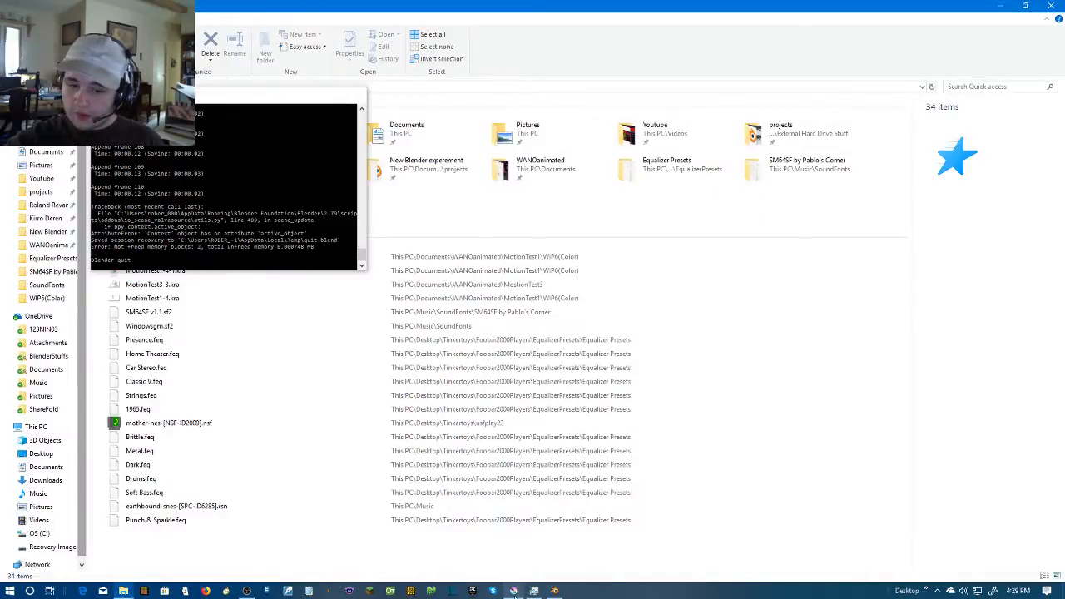
# Switch to Krita and close the MotionTest1-4-2.kra document
pyautogui.moveTo(515, 592)
pyautogui.click(516, 562)
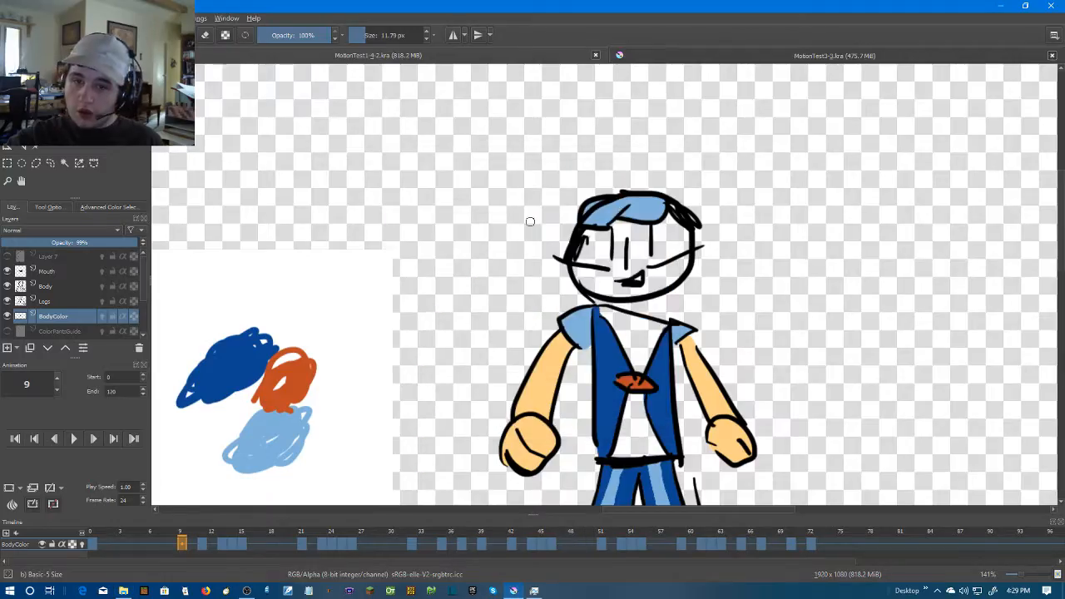
pyautogui.click(596, 56)
# Return the MotionTest3-3.kra animation to its first frame, play it through, and stop it
pyautogui.click(98, 544)
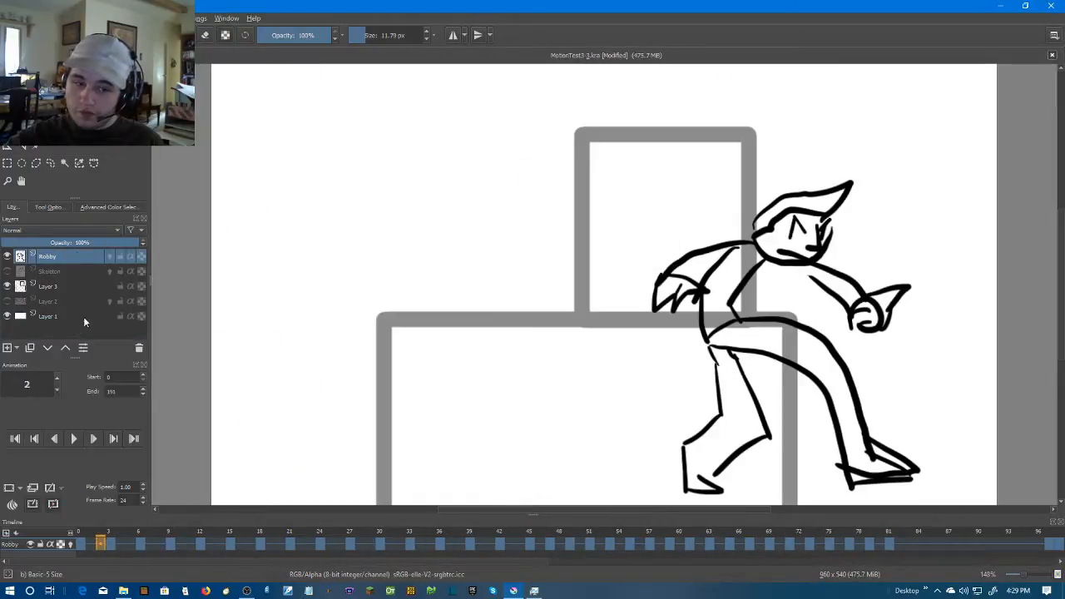
pyautogui.click(14, 439)
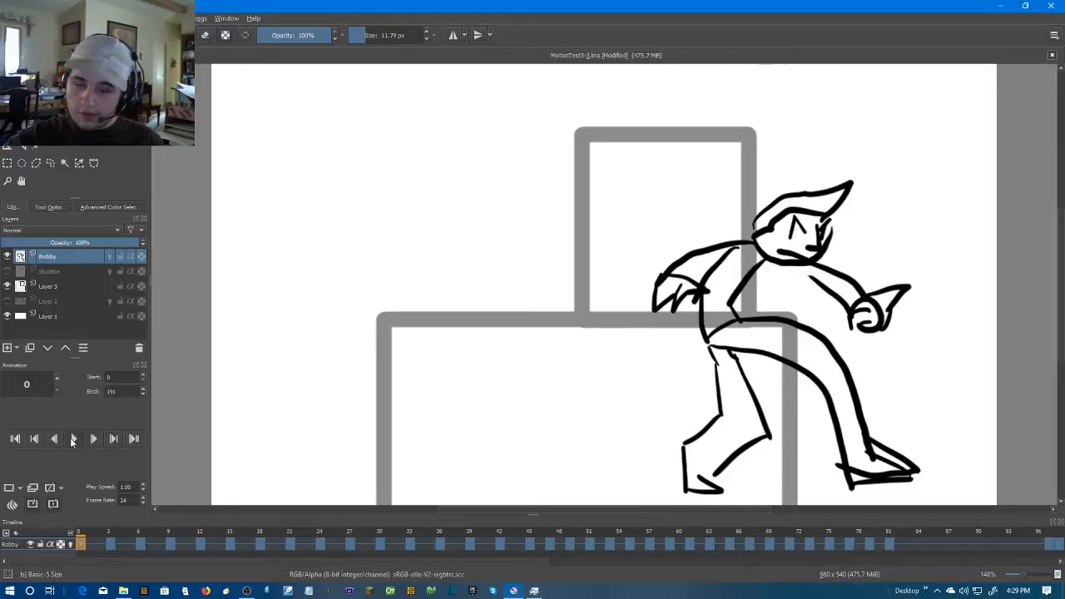
pyautogui.click(72, 438)
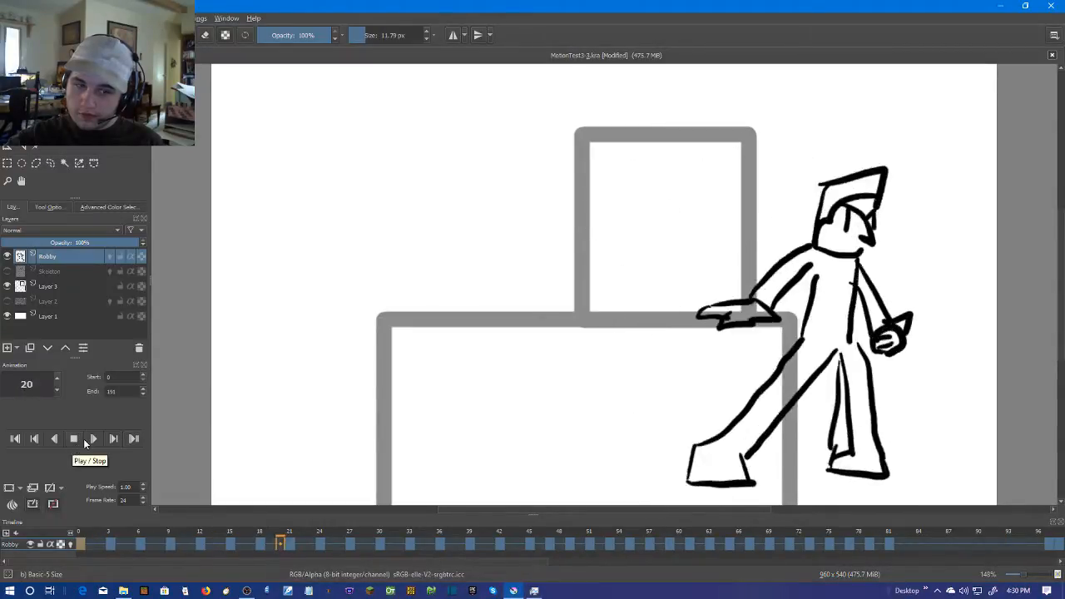
pyautogui.click(80, 439)
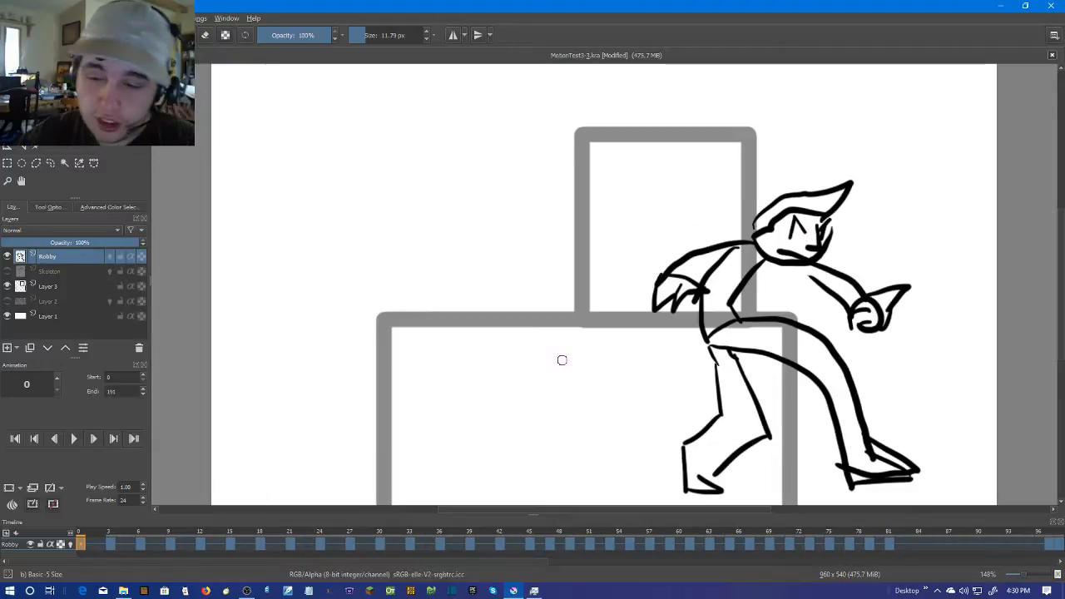
# Set the brush size to 10.79 px and play the animation from frame 47 and from its first frame
pyautogui.click(427, 39)
pyautogui.moveTo(696, 256); pyautogui.dragTo(567, 237)
pyautogui.click(548, 542)
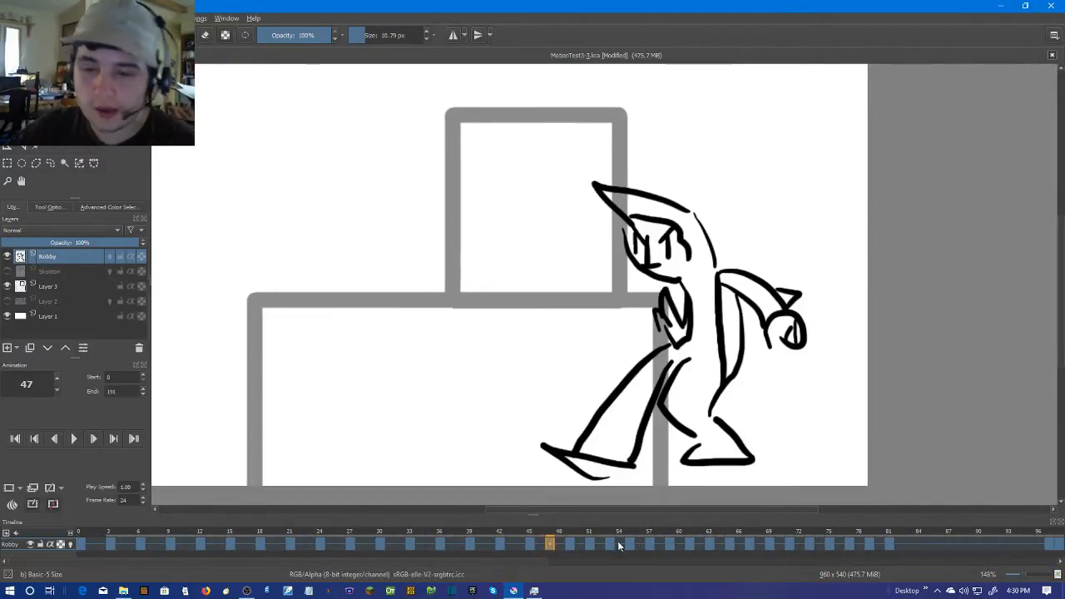
pyautogui.press('space')
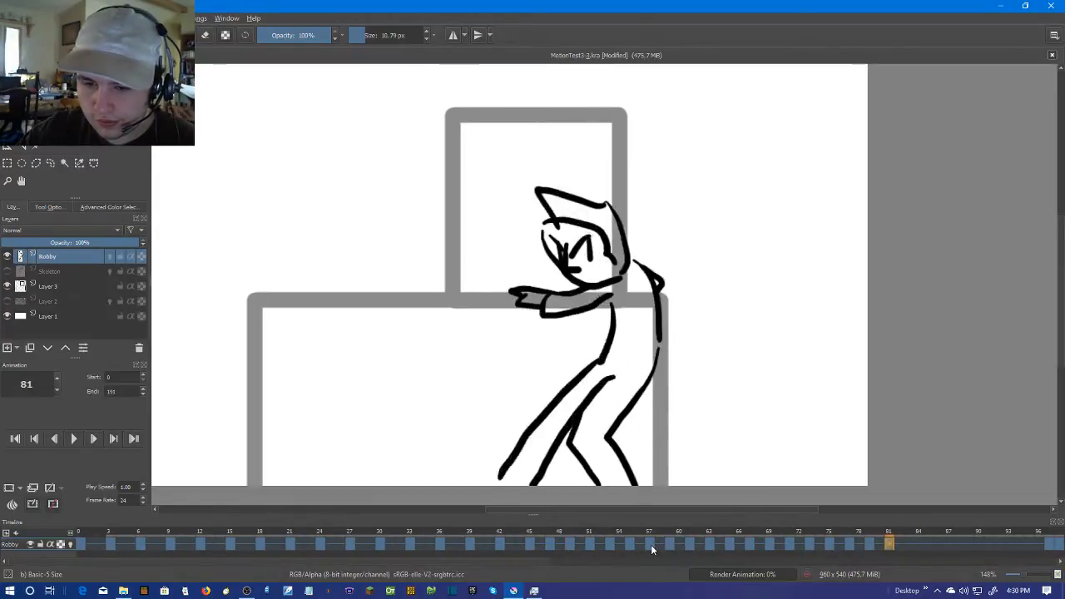
pyautogui.press('space')
pyautogui.click(79, 545)
pyautogui.press('space')
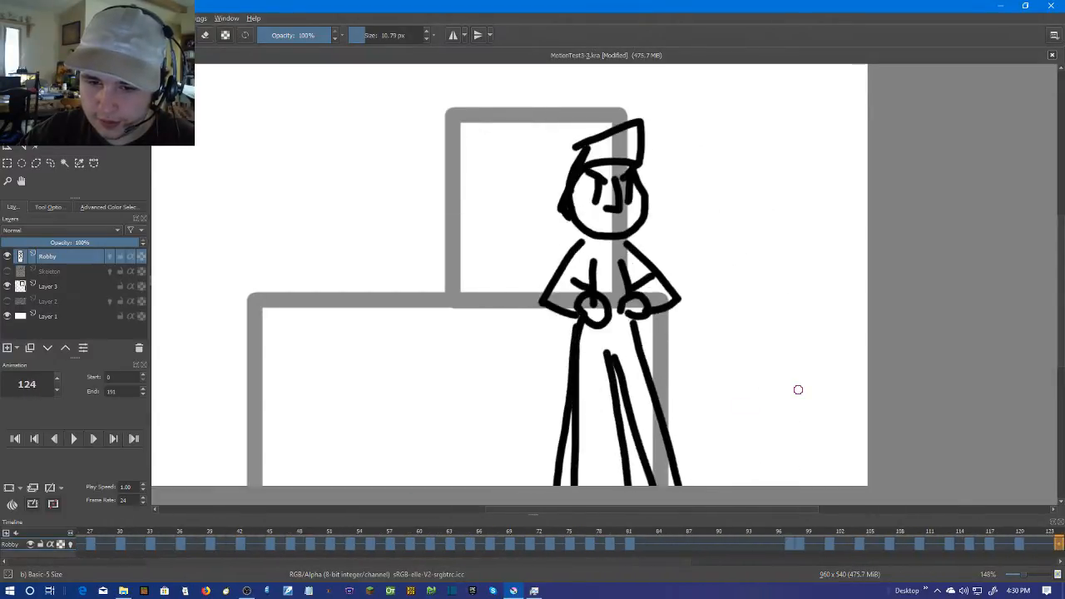
pyautogui.press('space')
# Try sketching freehand strokes beside the character on frame 141, and undo them
pyautogui.moveTo(691, 181); pyautogui.dragTo(706, 181)
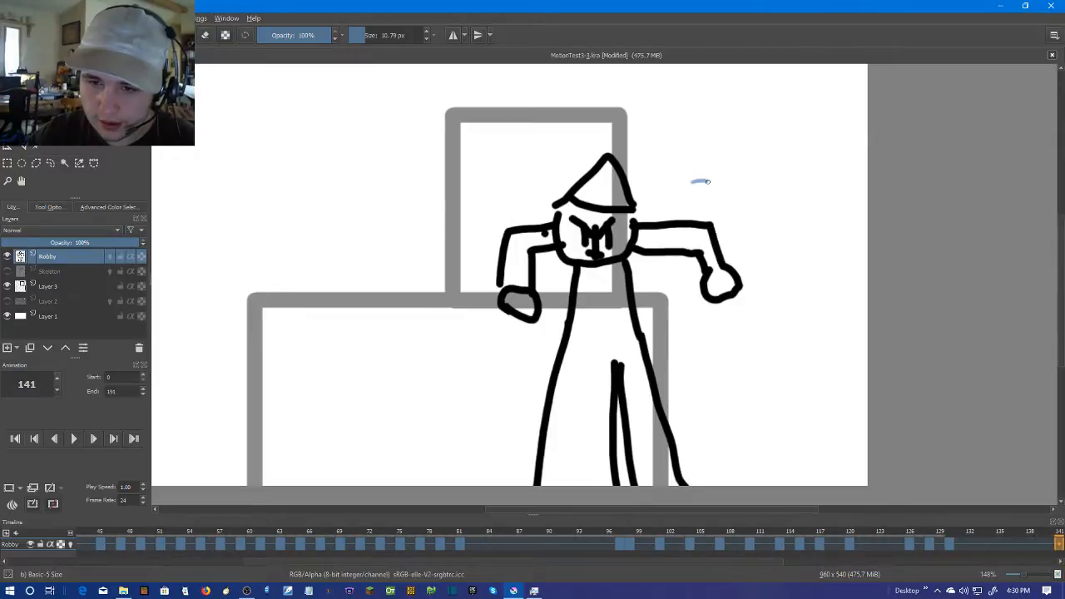
pyautogui.moveTo(758, 363)
pyautogui.mouseDown()
pyautogui.moveTo(780, 379)
pyautogui.moveTo(805, 322)
pyautogui.moveTo(781, 260)
pyautogui.moveTo(832, 164)
pyautogui.moveTo(767, 136)
pyautogui.moveTo(730, 253)
pyautogui.moveTo(793, 168)
pyautogui.moveTo(753, 241)
pyautogui.mouseUp()
pyautogui.hotkey('ctrl', 'z')
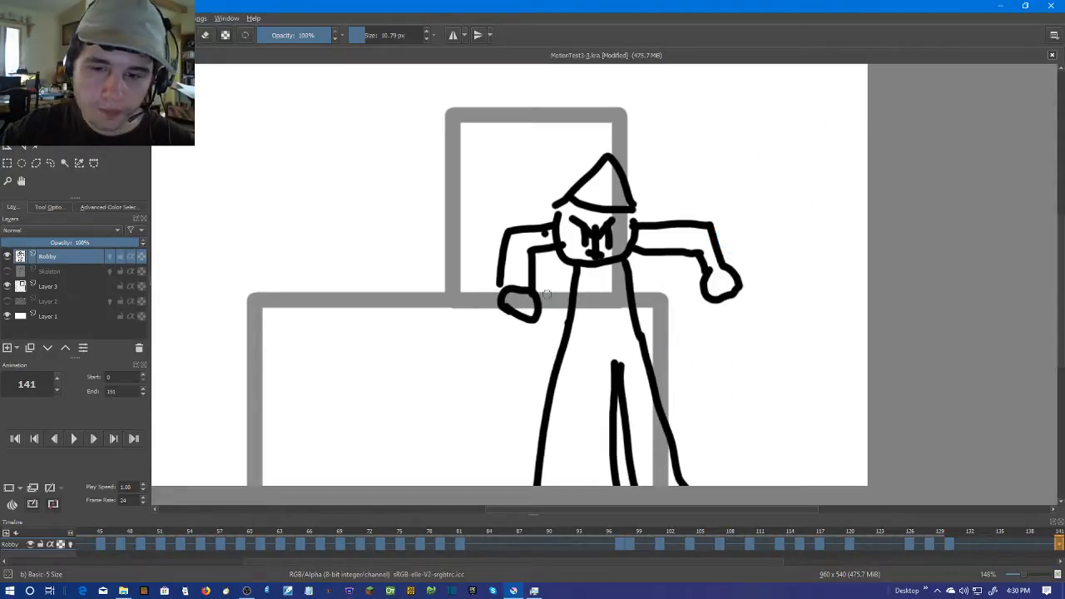
# Step through the Robby layer's keyframes from the start of the animation to examine the walking poses
pyautogui.scroll(1, 574, 308)
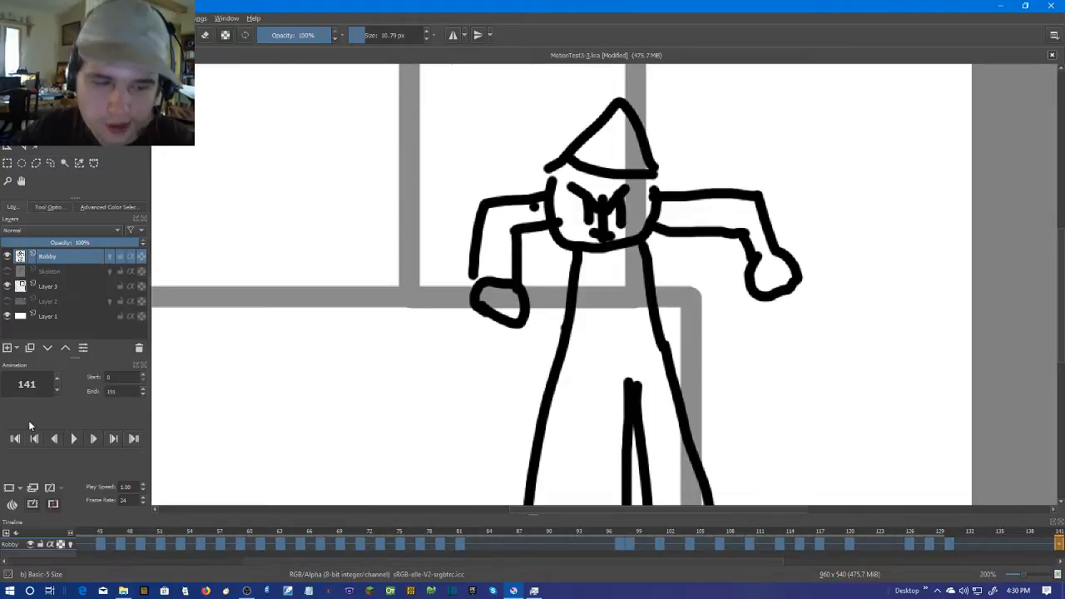
pyautogui.click(15, 438)
pyautogui.press('Right')
pyautogui.press('Right')
pyautogui.press('Right')
pyautogui.press('Right')
pyautogui.press('Right')
pyautogui.press('Right')
pyautogui.press('Right')
pyautogui.press('Right')
pyautogui.press('Right')
pyautogui.press('Right')
pyautogui.press('Right')
pyautogui.press('Right')
pyautogui.press('Right')
pyautogui.press('Right')
pyautogui.press('Right')
pyautogui.press('Right')
pyautogui.press('Right')
pyautogui.press('Right')
pyautogui.press('Right')
pyautogui.press('Right')
pyautogui.press('Right')
pyautogui.press('Right')
pyautogui.press('Right')
pyautogui.press('Right')
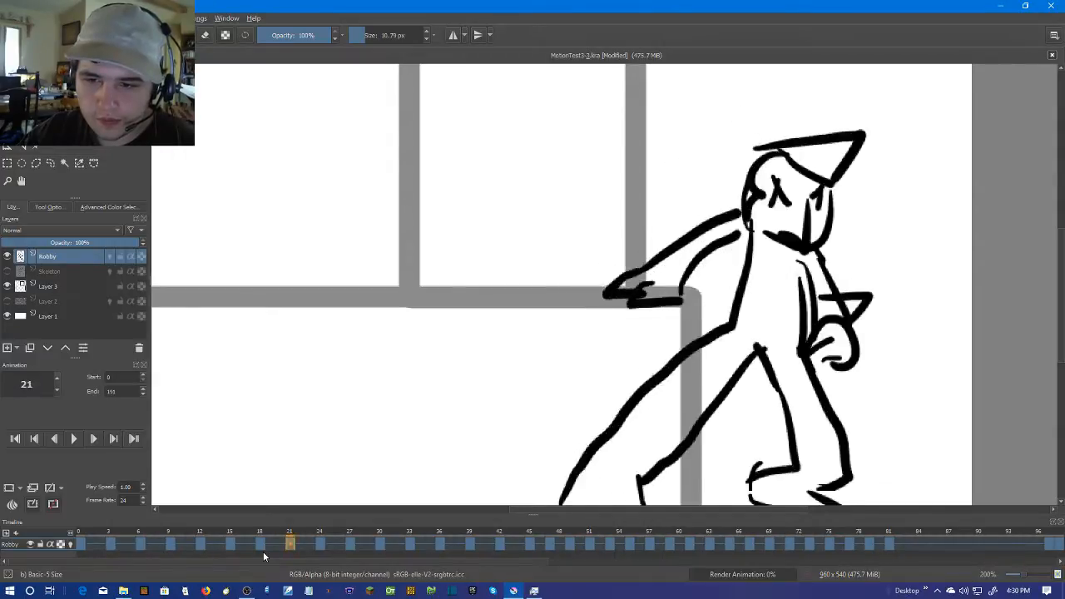
pyautogui.press('Right')
pyautogui.press('Right')
pyautogui.press('Right')
pyautogui.press('Right')
pyautogui.press('Right')
pyautogui.press('Right')
pyautogui.press('Right')
pyautogui.press('Right')
pyautogui.press('Right')
pyautogui.press('Right')
pyautogui.press('Right')
pyautogui.press('Right')
pyautogui.press('Right')
pyautogui.press('Right')
pyautogui.press('Right')
pyautogui.press('Right')
pyautogui.press('Right')
pyautogui.press('Right')
pyautogui.press('Right')
pyautogui.press('Right')
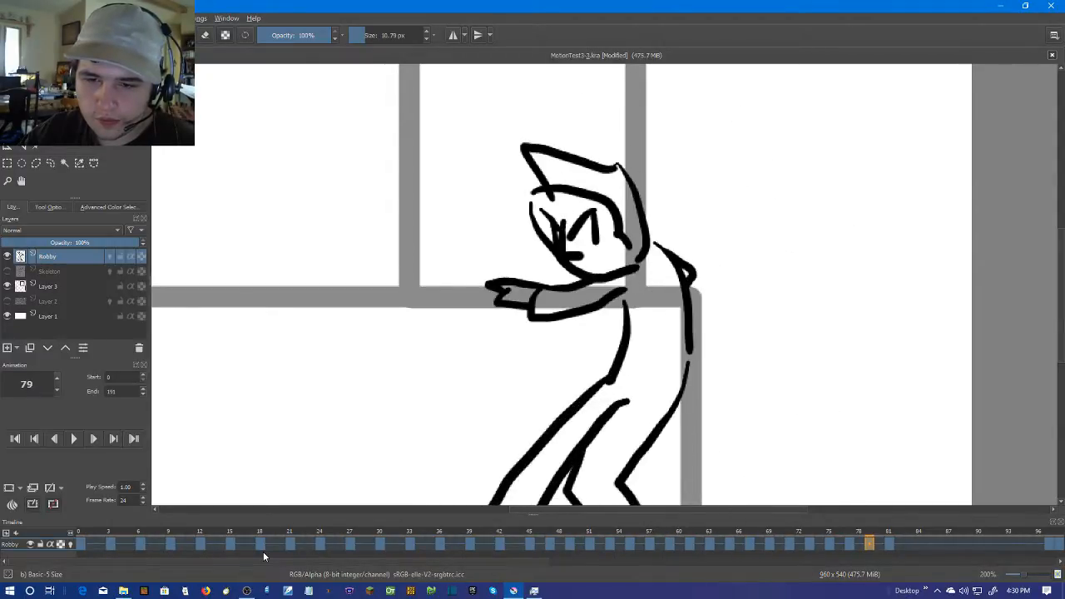
# Go to the Robby keyframes near frame 98 and step forward to frame 109 to examine the turning poses
pyautogui.press('Right')
pyautogui.press('Right')
pyautogui.press('Right')
pyautogui.moveTo(467, 563); pyautogui.dragTo(720, 555)
pyautogui.click(753, 544)
pyautogui.press('Right')
pyautogui.press('Right')
pyautogui.press('Right')
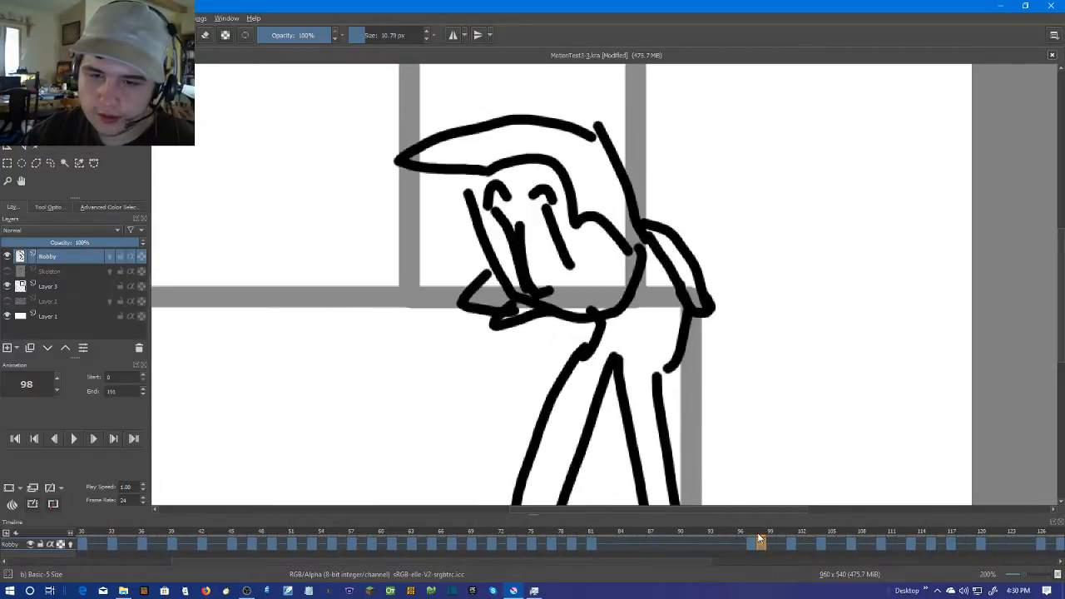
pyautogui.press('Right')
pyautogui.moveTo(704, 407); pyautogui.dragTo(582, 423)
pyautogui.press('Right')
pyautogui.press('Right')
pyautogui.press('Right')
pyautogui.press('Right')
pyautogui.press('Right')
pyautogui.press('Right')
pyautogui.press('Right')
pyautogui.press('Right')
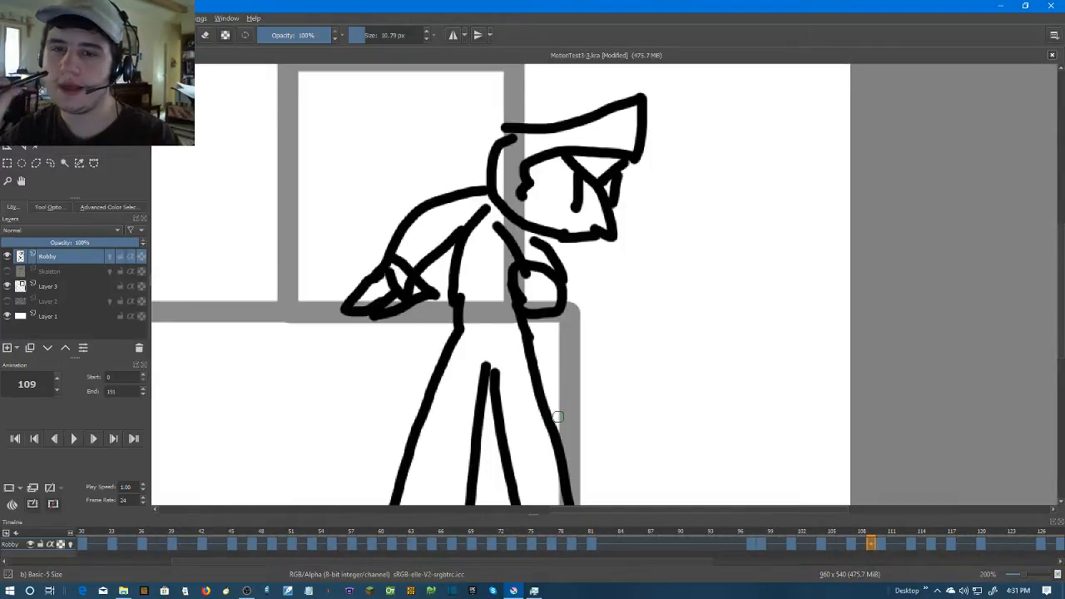
# Flip back and forth through the frames around 109 to 112 to compare the Robby poses
pyautogui.press('.')
pyautogui.press('.')
pyautogui.press('.')
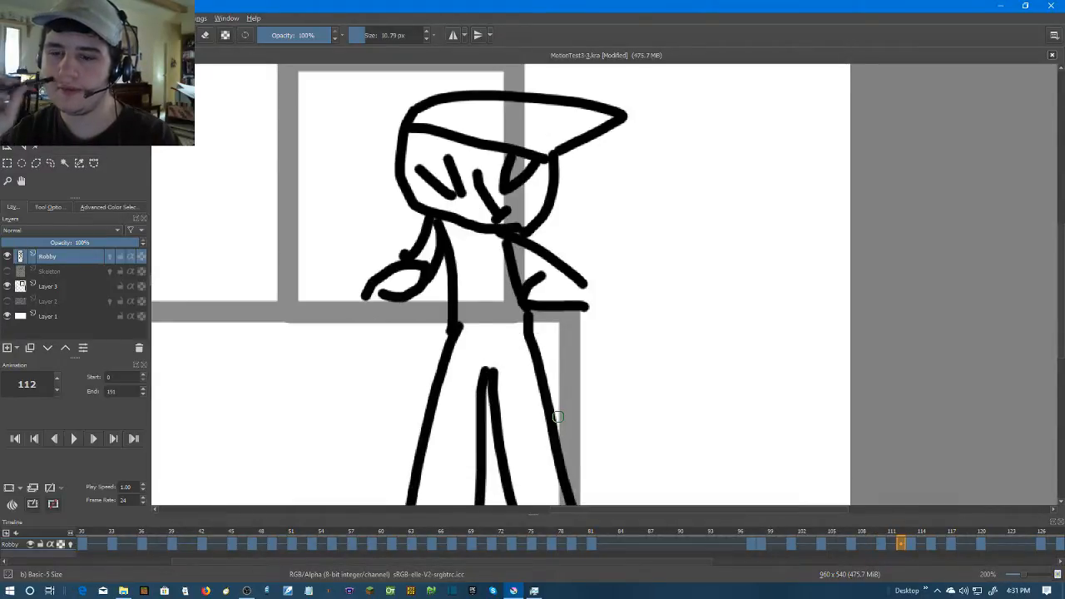
pyautogui.press(',')
pyautogui.press('.')
pyautogui.press(',')
pyautogui.press(',')
pyautogui.press(',')
pyautogui.press(',')
pyautogui.press(',')
pyautogui.press(',')
pyautogui.press(',')
pyautogui.press(',')
pyautogui.press(',')
pyautogui.press(',')
pyautogui.press(',')
pyautogui.press(',')
pyautogui.press(',')
pyautogui.press(',')
pyautogui.press(',')
pyautogui.press(',')
pyautogui.press(',')
pyautogui.press(',')
pyautogui.press(',')
pyautogui.press('.')
pyautogui.press('.')
pyautogui.press('.')
pyautogui.press('.')
pyautogui.press('.')
pyautogui.press('.')
pyautogui.press('.')
pyautogui.press('.')
pyautogui.press(',')
pyautogui.press('.')
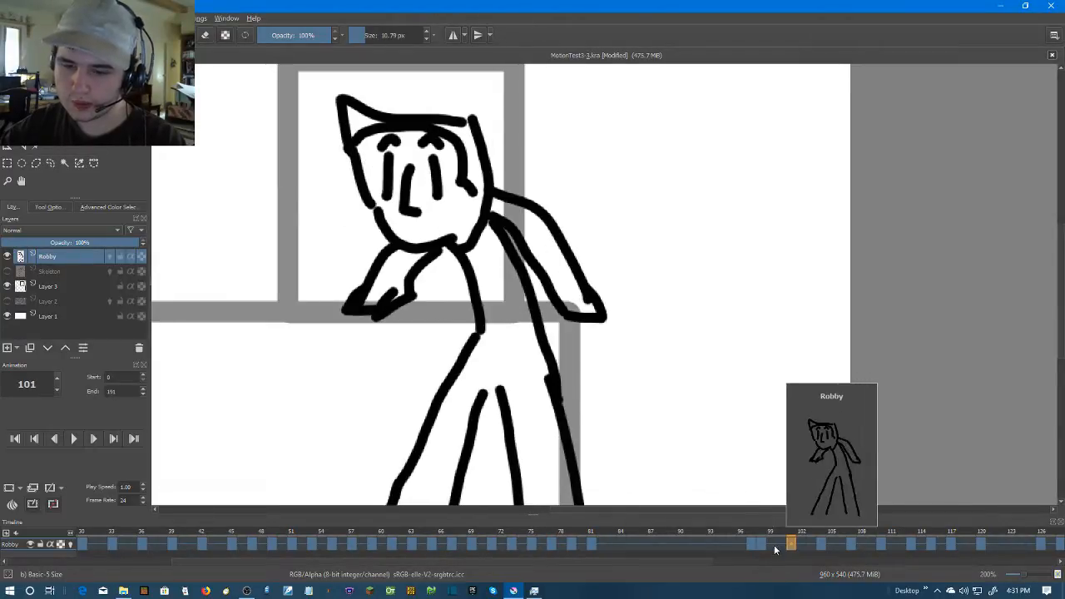
# Compare frames 100 and 101, and add a blank keyframe at frame 99 on the Robby layer
pyautogui.click(772, 544)
pyautogui.click(795, 542)
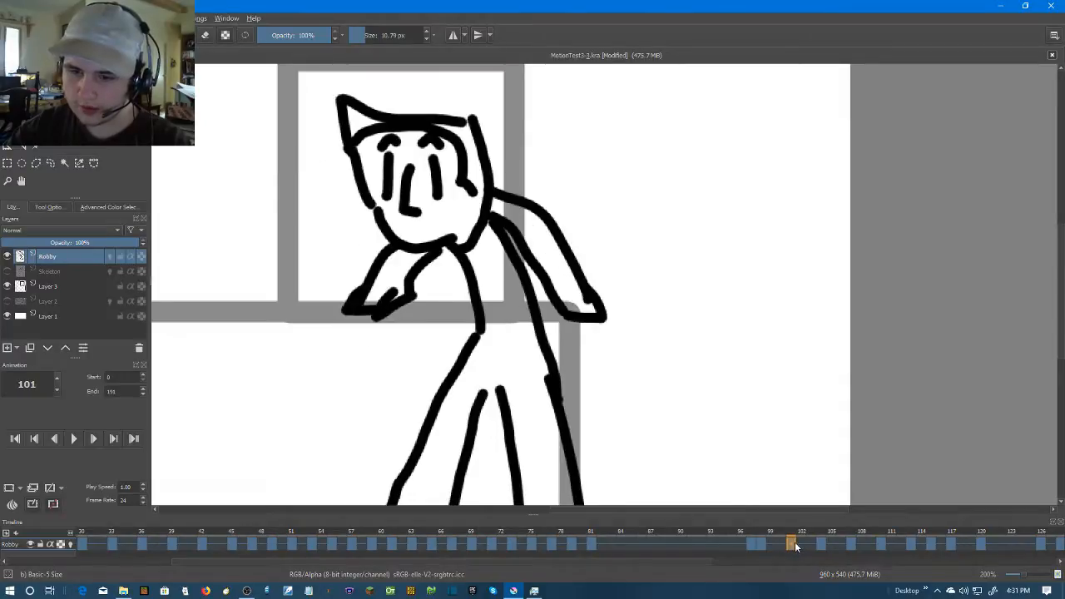
pyautogui.click(771, 545)
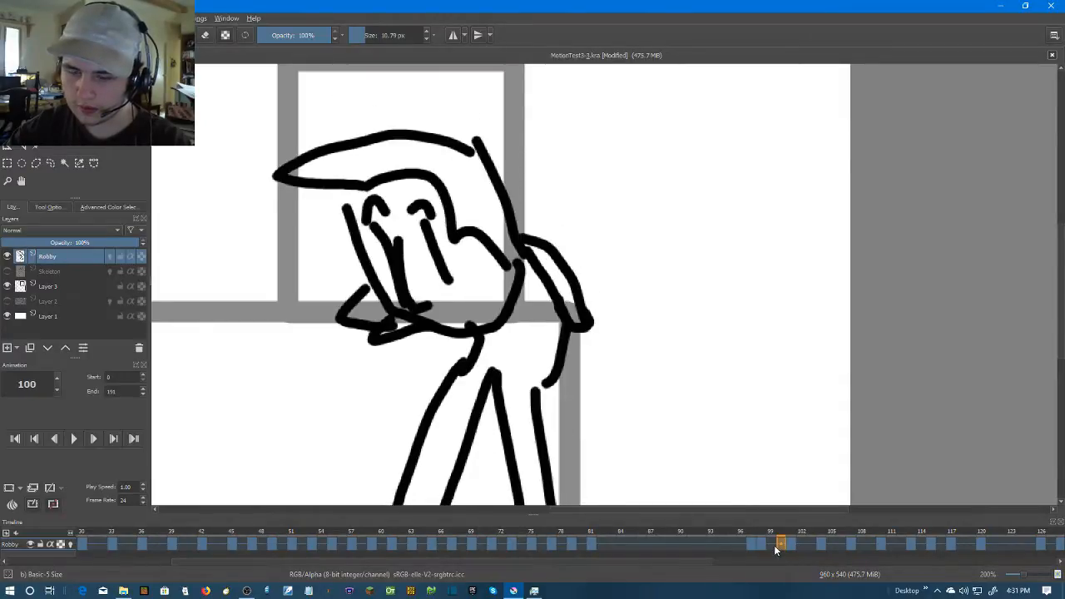
pyautogui.rightClick(774, 544)
pyautogui.click(796, 509)
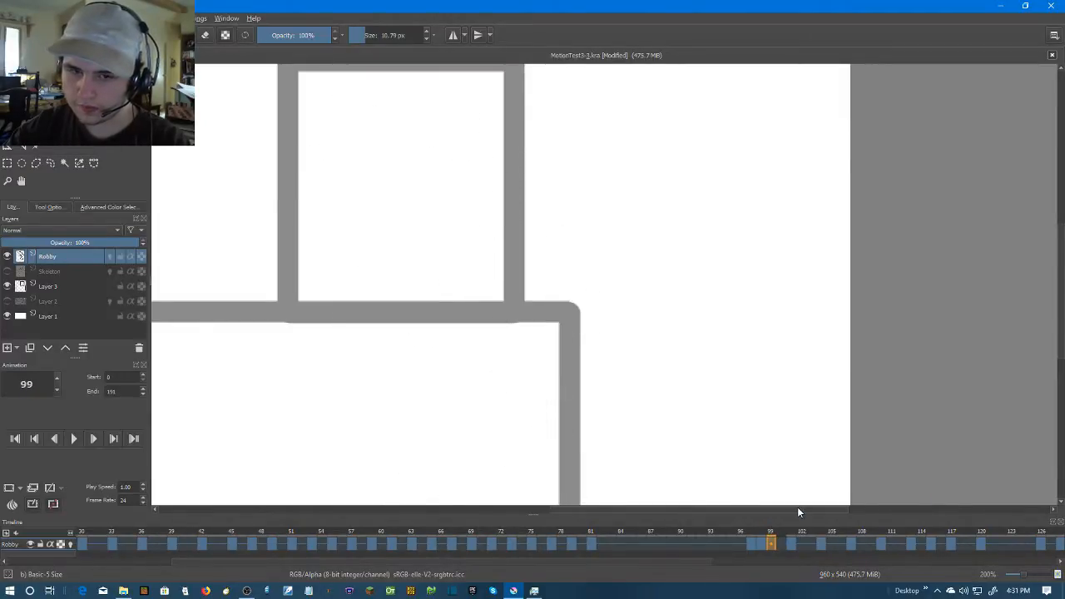
# Turn on onion skins for the Robby layer and draw the head on frame 99 with its face, hairline and pointed hat
pyautogui.click(109, 257)
pyautogui.moveTo(555, 198); pyautogui.dragTo(649, 242)
pyautogui.scroll(2, 602, 264)
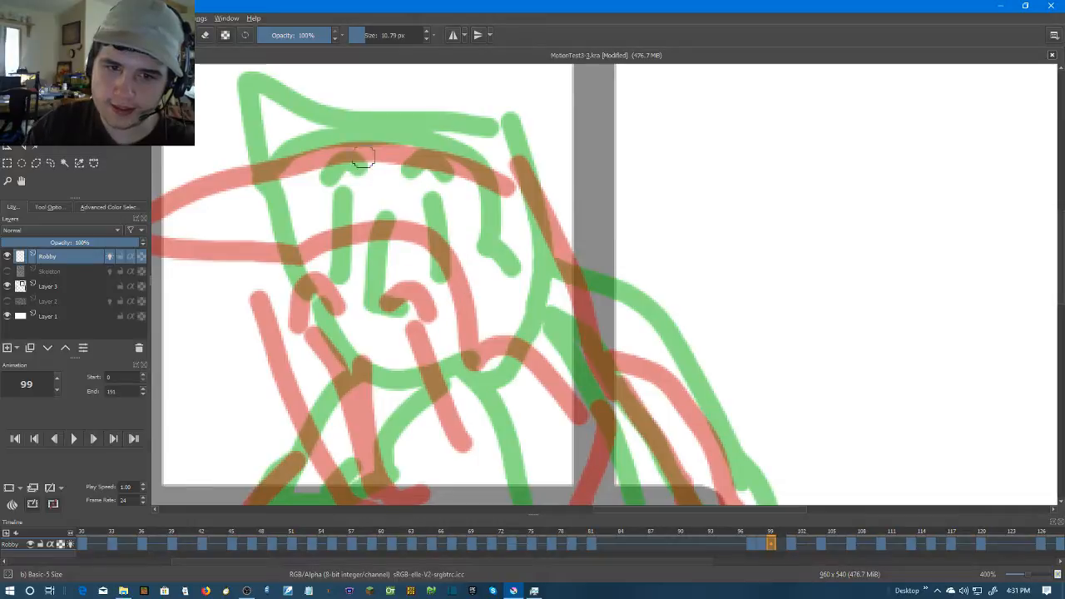
pyautogui.moveTo(363, 271)
pyautogui.mouseDown()
pyautogui.moveTo(361, 336)
pyautogui.moveTo(401, 335)
pyautogui.mouseUp()
pyautogui.moveTo(430, 264)
pyautogui.mouseDown()
pyautogui.moveTo(475, 370)
pyautogui.moveTo(447, 232)
pyautogui.mouseUp()
pyautogui.moveTo(315, 265)
pyautogui.mouseDown()
pyautogui.moveTo(339, 350)
pyautogui.moveTo(327, 225)
pyautogui.mouseUp()
pyautogui.moveTo(283, 196)
pyautogui.mouseDown()
pyautogui.moveTo(484, 237)
pyautogui.moveTo(557, 312)
pyautogui.mouseUp()
pyautogui.moveTo(547, 196)
pyautogui.mouseDown()
pyautogui.moveTo(269, 65)
pyautogui.moveTo(264, 154)
pyautogui.moveTo(302, 313)
pyautogui.moveTo(487, 368)
pyautogui.moveTo(577, 268)
pyautogui.moveTo(546, 195)
pyautogui.mouseUp()
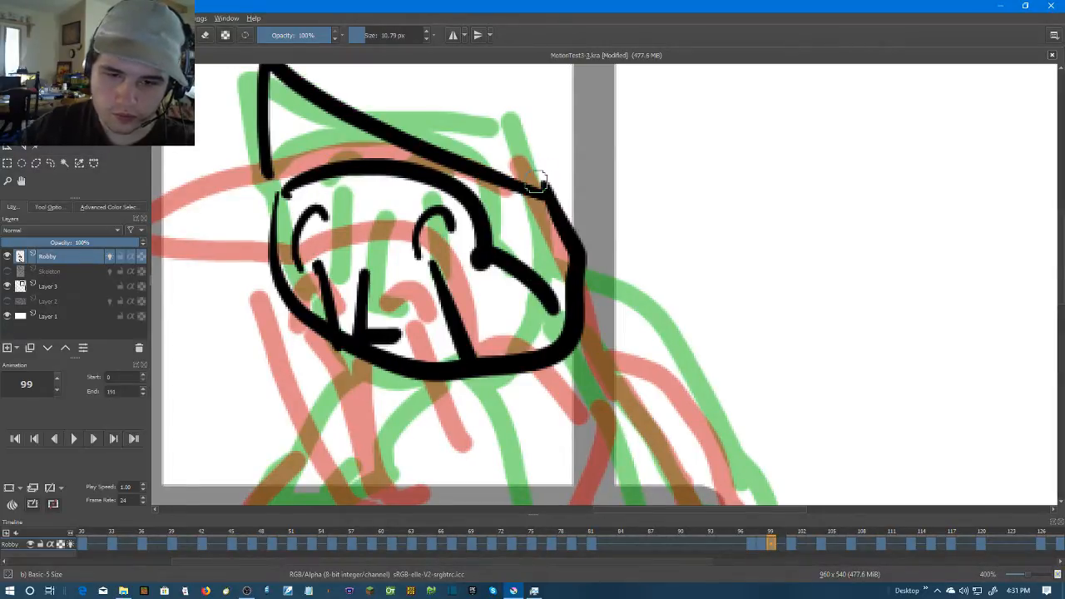
# Redraw the face outline with a rounder jaw on frame 99, and add the rear arm and both torso lines
pyautogui.scroll(-2, 542, 204)
pyautogui.moveTo(547, 321); pyautogui.dragTo(587, 269)
pyautogui.scroll(1, 584, 265)
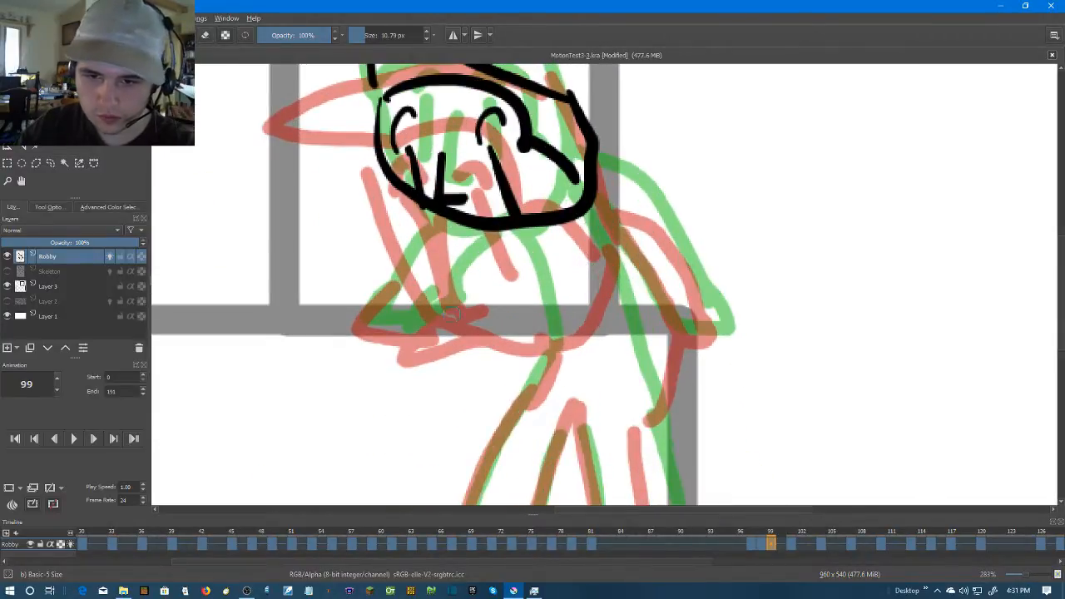
pyautogui.hotkey('ctrl', 'z')
pyautogui.moveTo(374, 95)
pyautogui.mouseDown()
pyautogui.moveTo(425, 227)
pyautogui.moveTo(516, 239)
pyautogui.moveTo(569, 193)
pyautogui.moveTo(567, 95)
pyautogui.mouseUp()
pyautogui.moveTo(585, 160)
pyautogui.mouseDown()
pyautogui.moveTo(725, 340)
pyautogui.moveTo(682, 314)
pyautogui.mouseUp()
pyautogui.moveTo(515, 250)
pyautogui.mouseDown()
pyautogui.moveTo(527, 403)
pyautogui.moveTo(518, 426)
pyautogui.mouseUp()
pyautogui.moveTo(592, 212); pyautogui.dragTo(647, 393)
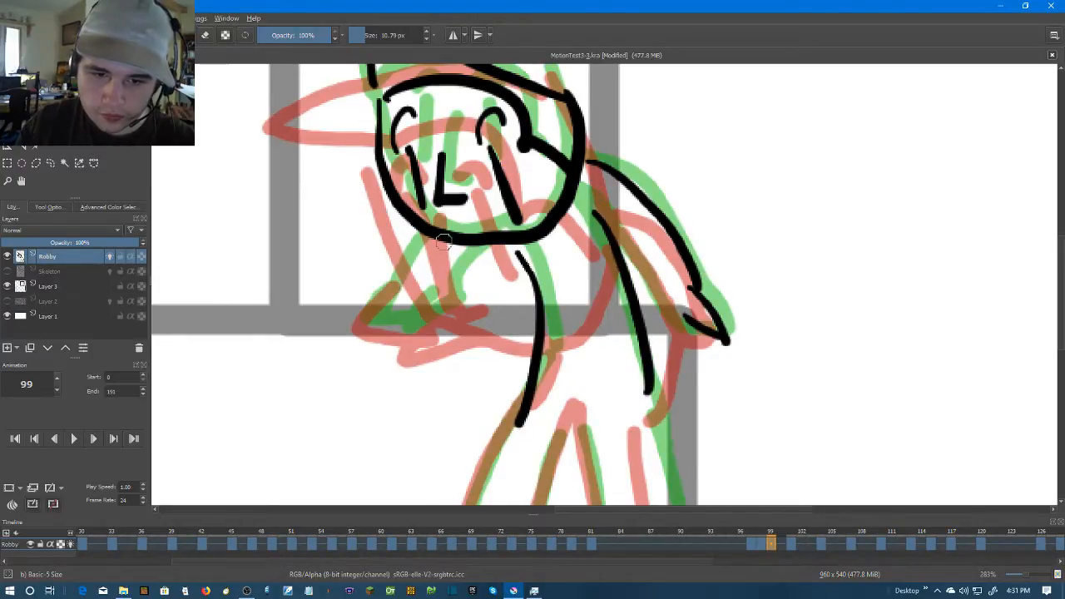
# Flip between frames 98 and 101 to compare the new frame 99 pose with the neighboring Robby poses
pyautogui.click(791, 543)
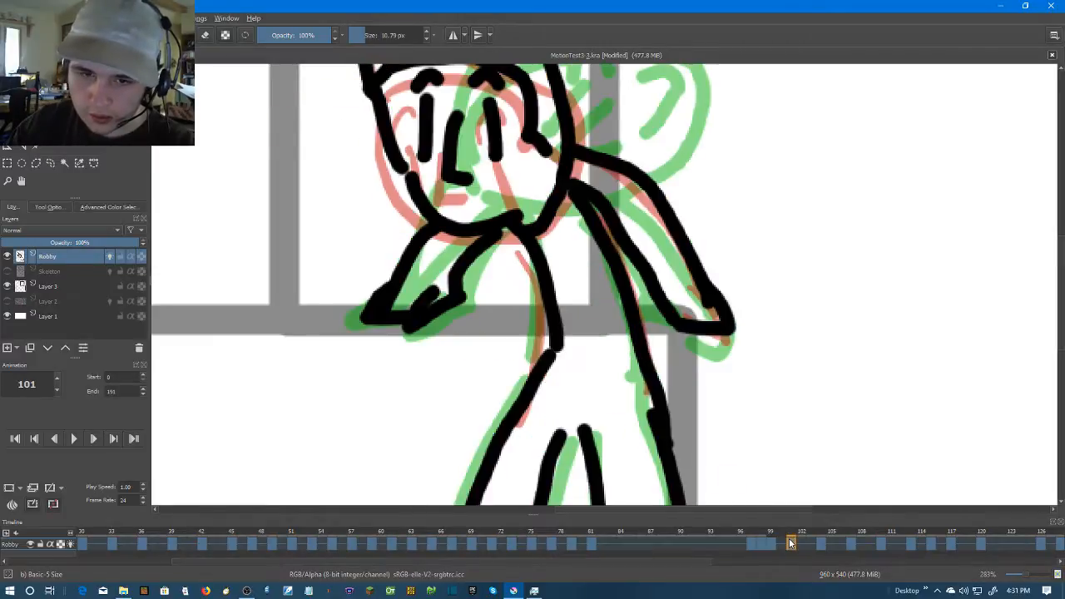
pyautogui.click(771, 546)
pyautogui.press('Left')
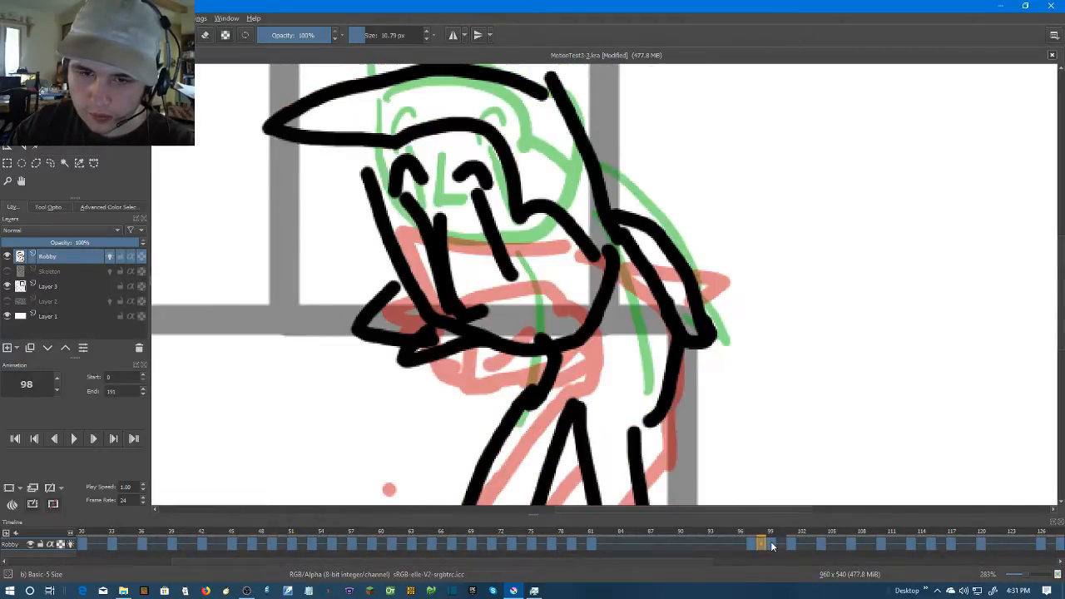
pyautogui.press('Right')
pyautogui.press('Right')
pyautogui.press('Right')
pyautogui.scroll(-2, 654, 305)
pyautogui.press('Left')
pyautogui.press('Left')
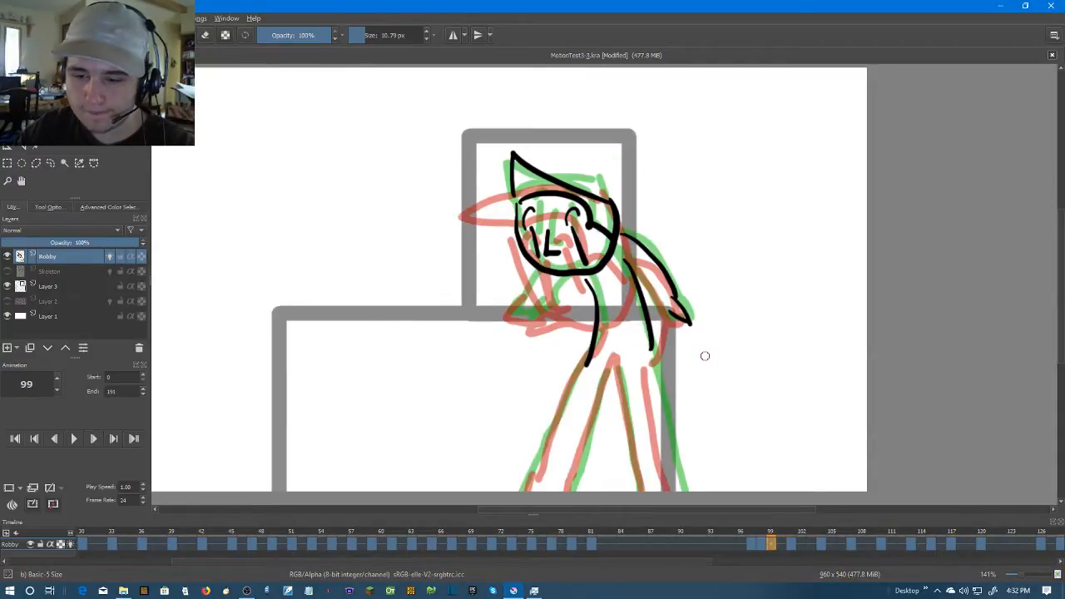
pyautogui.press('Right')
pyautogui.press('Left')
pyautogui.scroll(2, 626, 309)
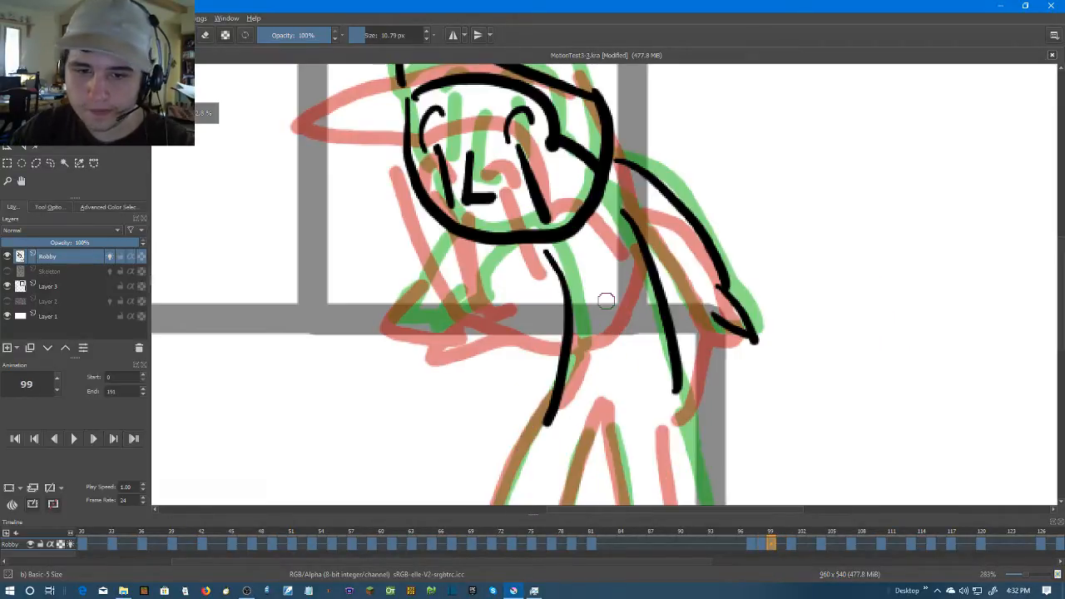
# Draw Robby's forward-reaching arms with hands and the leg outlines down to the canvas edge on frame 99
pyautogui.moveTo(470, 240)
pyautogui.mouseDown()
pyautogui.moveTo(424, 275)
pyautogui.moveTo(403, 316)
pyautogui.moveTo(461, 297)
pyautogui.moveTo(434, 333)
pyautogui.moveTo(494, 308)
pyautogui.moveTo(520, 254)
pyautogui.mouseUp()
pyautogui.moveTo(545, 251)
pyautogui.mouseDown()
pyautogui.moveTo(563, 287)
pyautogui.moveTo(588, 197)
pyautogui.mouseUp()
pyautogui.scroll(-1, 622, 313)
pyautogui.scroll(1, 584, 210)
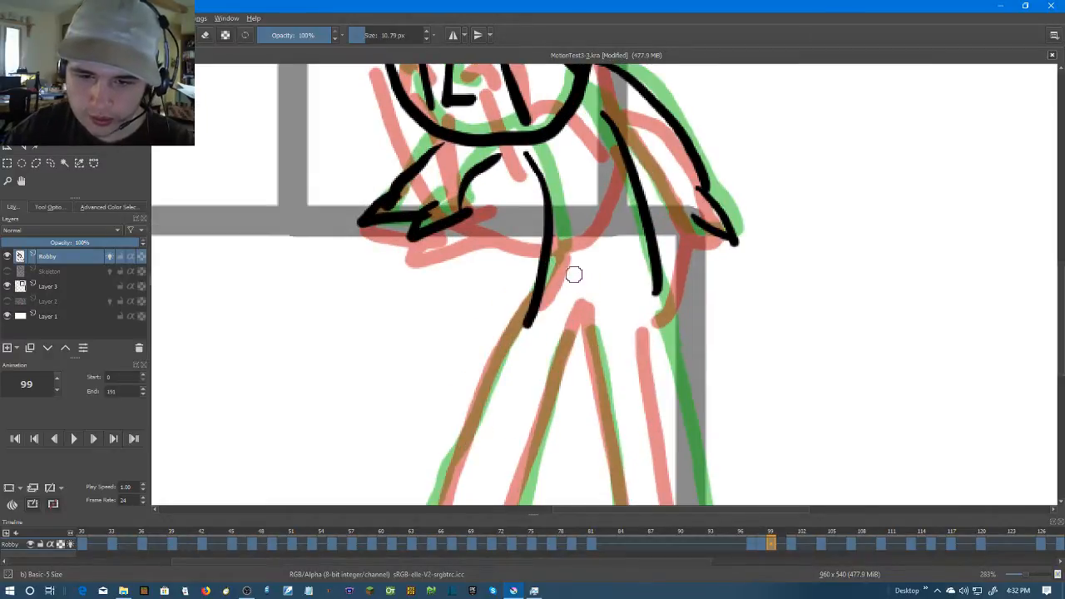
pyautogui.moveTo(573, 273); pyautogui.dragTo(651, 163)
pyautogui.moveTo(618, 195); pyautogui.dragTo(470, 464)
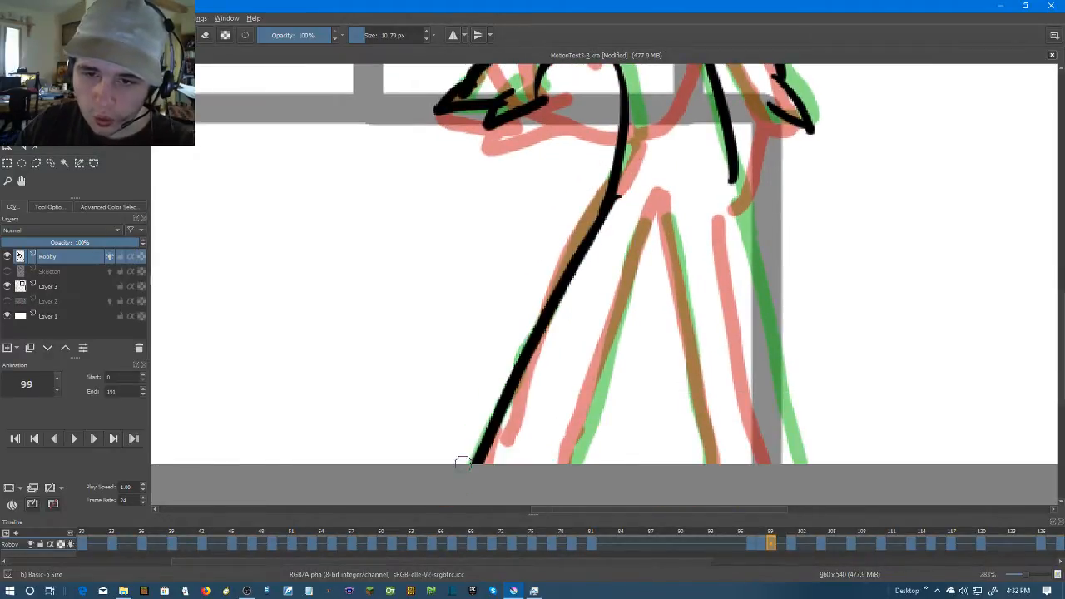
pyautogui.moveTo(655, 214)
pyautogui.mouseDown()
pyautogui.moveTo(597, 463)
pyautogui.moveTo(682, 464)
pyautogui.mouseUp()
pyautogui.moveTo(730, 181); pyautogui.dragTo(799, 463)
# Step forward through the Robby frames from 99 to 108 to examine the turning motion
pyautogui.press('Right')
pyautogui.press('Right')
pyautogui.scroll(-3, 750, 399)
pyautogui.moveTo(809, 378); pyautogui.dragTo(737, 412)
pyautogui.press('Right')
pyautogui.press('Right')
pyautogui.press('Right')
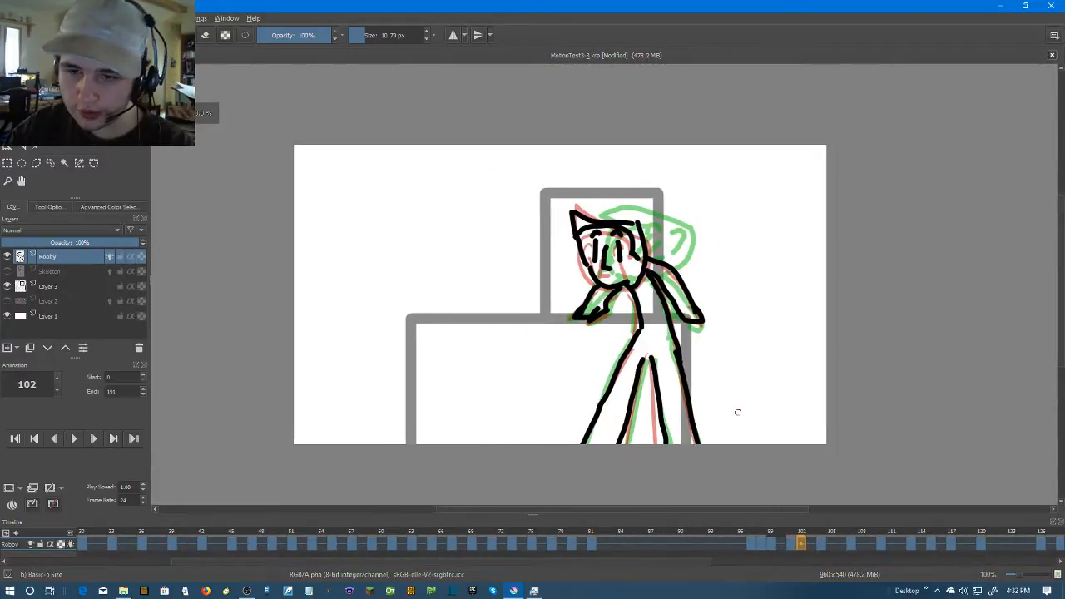
pyautogui.press('Right')
pyautogui.press('Right')
pyautogui.press('Right')
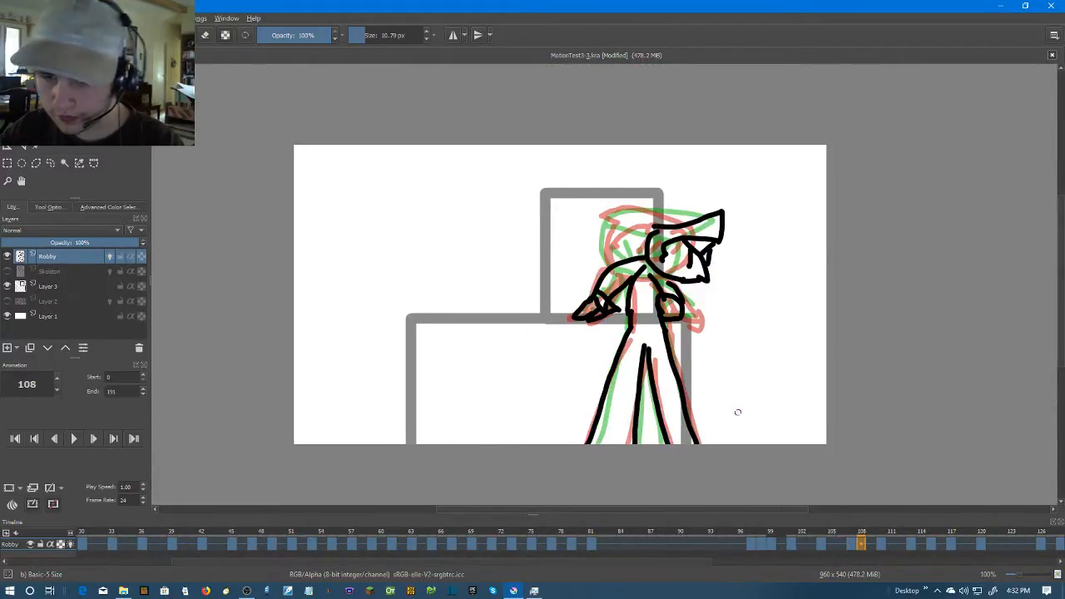
pyautogui.press('Left')
# Add blank keyframes at frames 106 and 102 on the Robby layer
pyautogui.rightClick(844, 545)
pyautogui.click(859, 510)
pyautogui.click(803, 546)
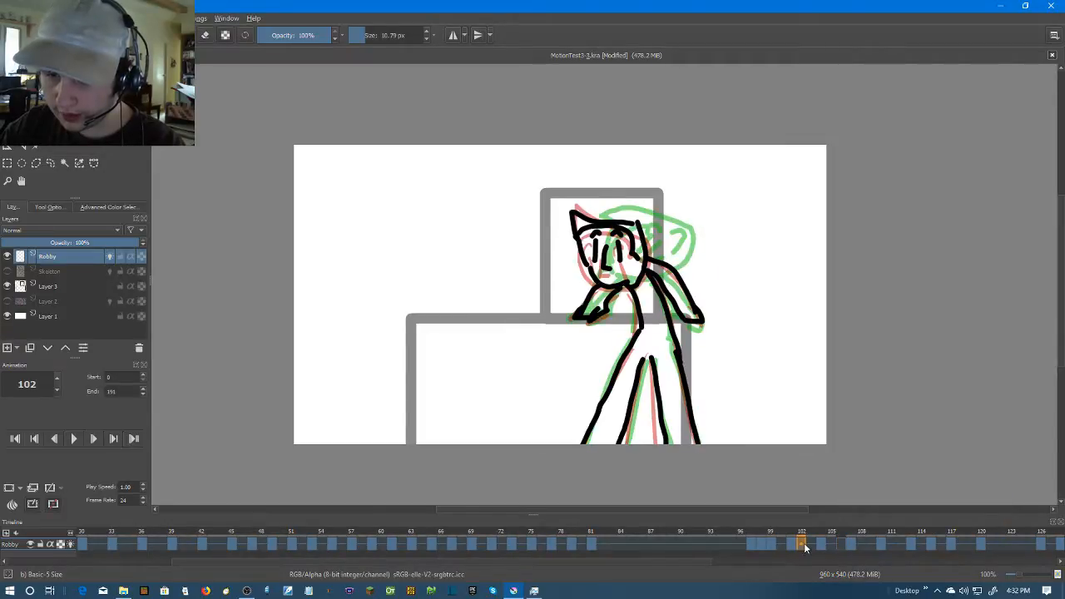
pyautogui.rightClick(803, 546)
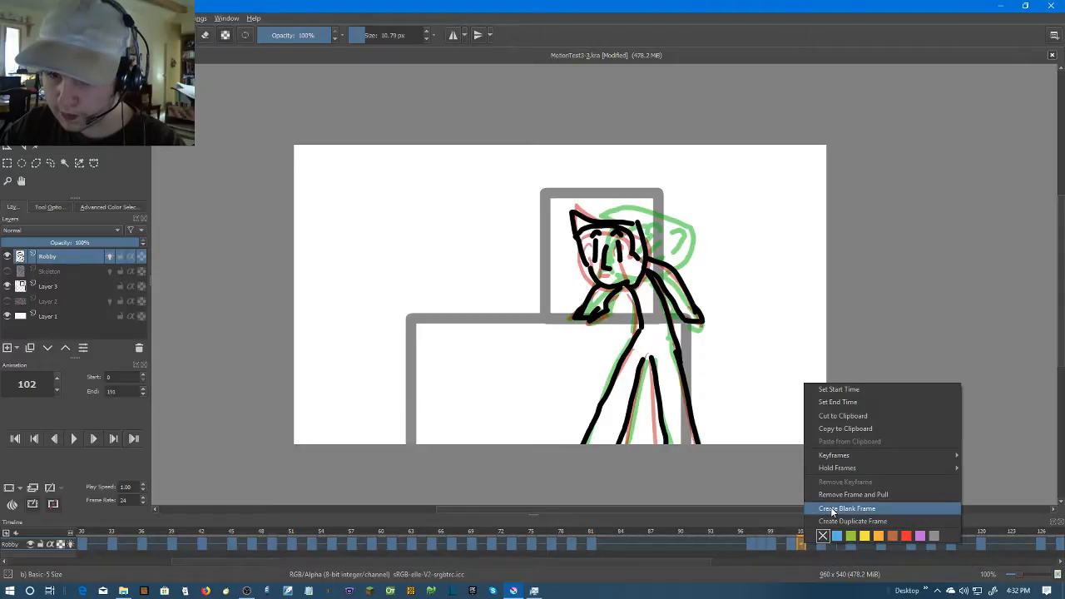
pyautogui.click(831, 509)
pyautogui.scroll(3, 673, 245)
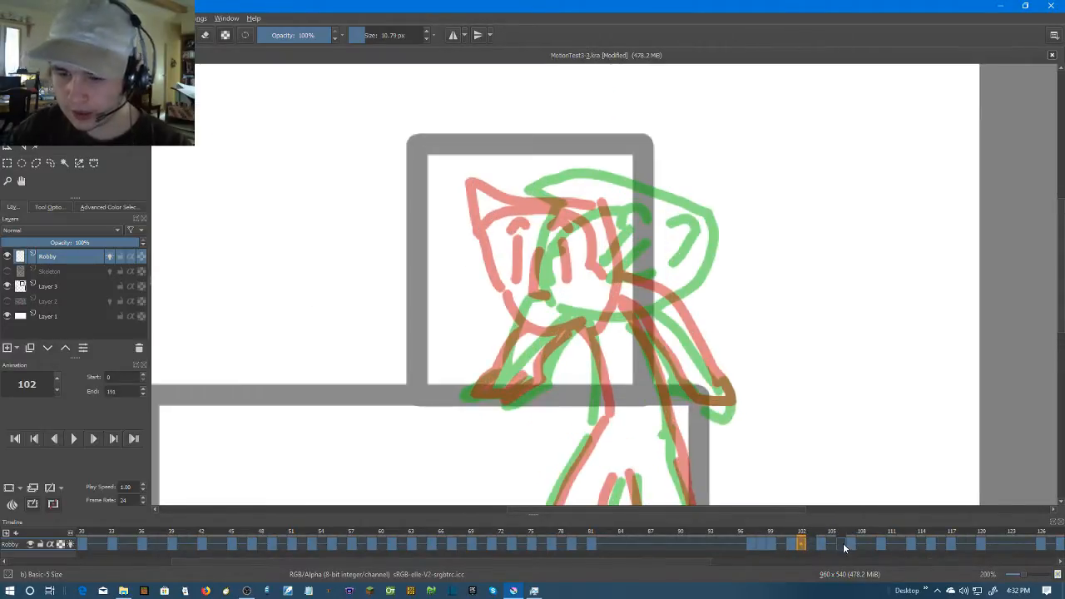
# Select Robby frames 94 to 116 in the timeline and play them back to check the motion
pyautogui.click(843, 546)
pyautogui.press('Left')
pyautogui.press('Left')
pyautogui.press('Left')
pyautogui.press('Left')
pyautogui.moveTo(740, 554); pyautogui.dragTo(936, 547)
pyautogui.click(74, 445)
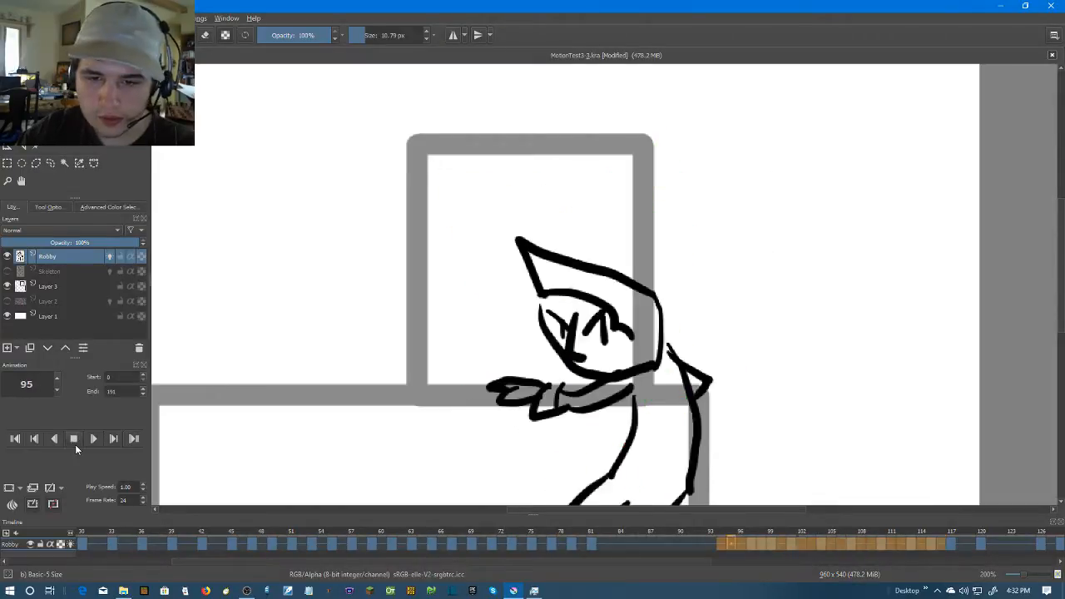
pyautogui.click(75, 440)
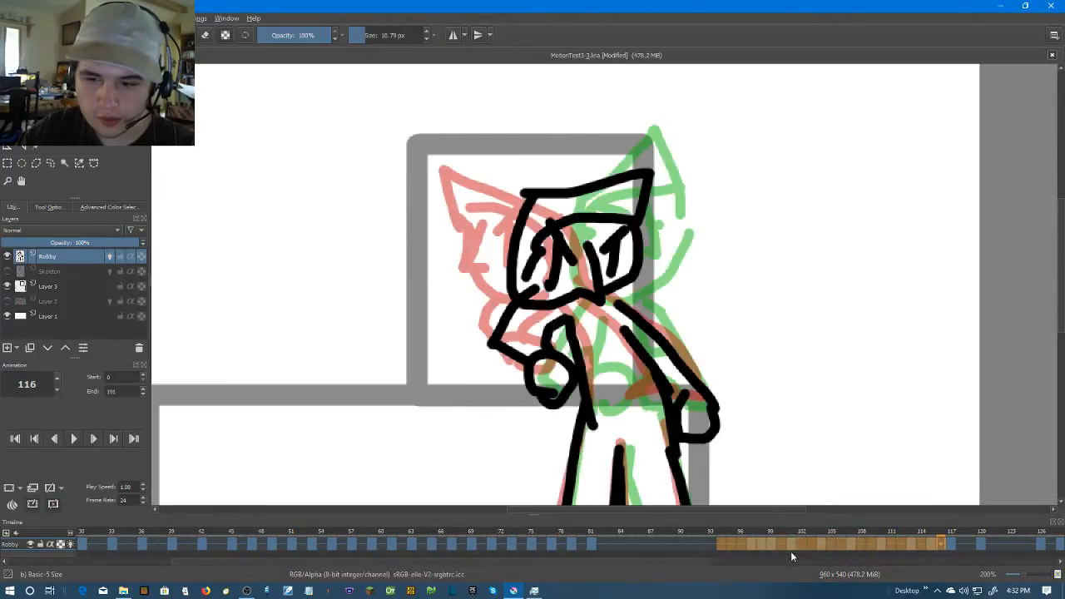
# Draw Robby's tilted head on frame 102 with the nose, eyes, hairline and pointed hat, between the onion-skinned poses
pyautogui.click(771, 544)
pyautogui.click(801, 543)
pyautogui.scroll(3, 542, 196)
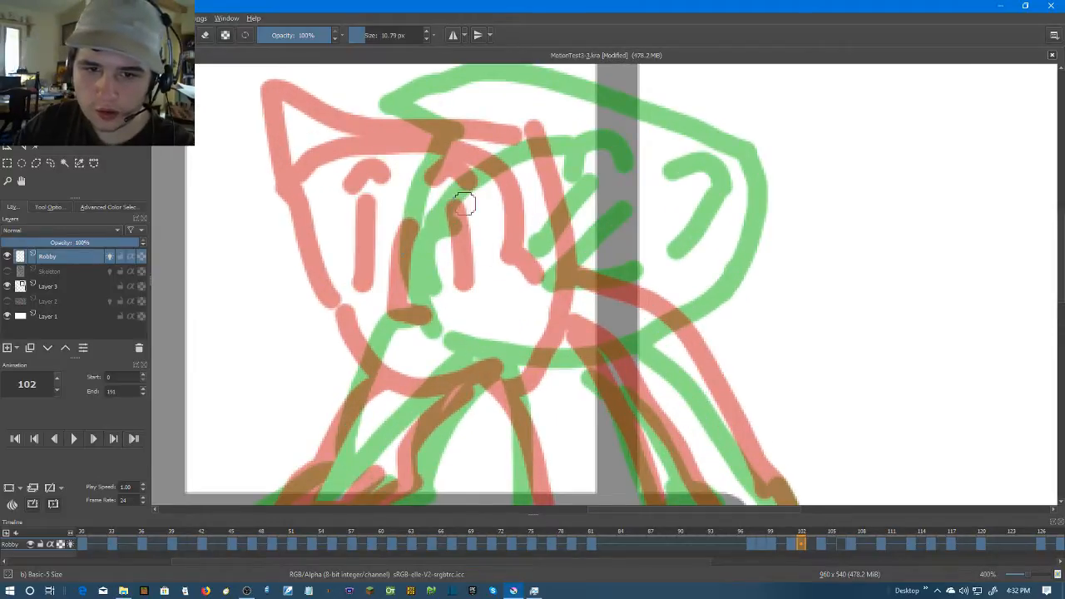
pyautogui.moveTo(416, 146)
pyautogui.mouseDown()
pyautogui.moveTo(554, 374)
pyautogui.moveTo(544, 166)
pyautogui.moveTo(422, 160)
pyautogui.mouseUp()
pyautogui.moveTo(480, 234)
pyautogui.mouseDown()
pyautogui.moveTo(456, 301)
pyautogui.moveTo(496, 306)
pyautogui.mouseUp()
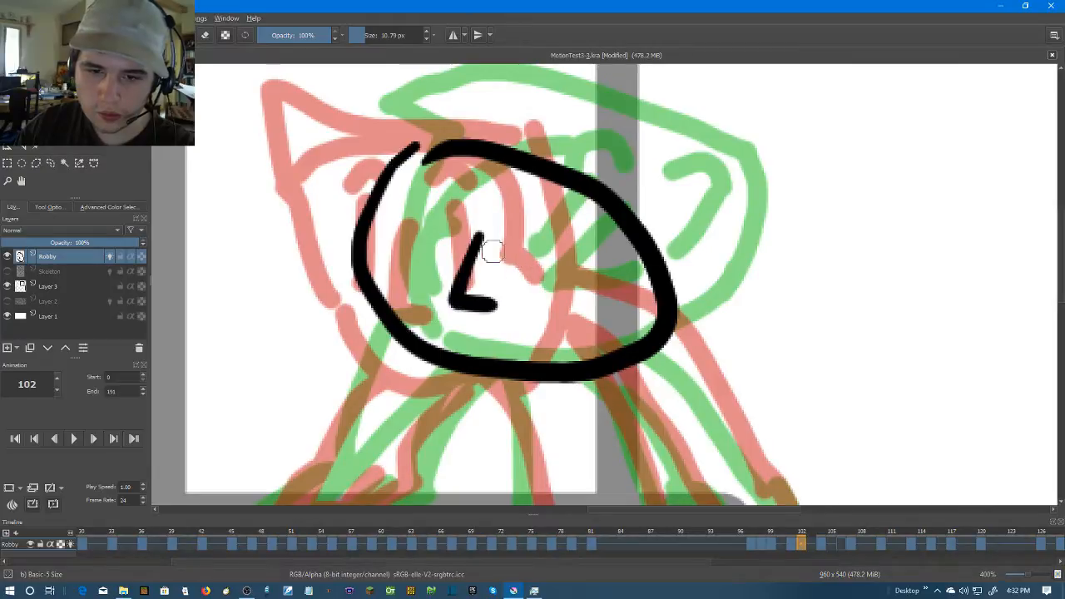
pyautogui.moveTo(404, 242)
pyautogui.mouseDown()
pyautogui.moveTo(556, 221)
pyautogui.moveTo(559, 293)
pyautogui.mouseUp()
pyautogui.moveTo(448, 228); pyautogui.dragTo(455, 322)
pyautogui.moveTo(366, 218)
pyautogui.mouseDown()
pyautogui.moveTo(489, 176)
pyautogui.moveTo(649, 326)
pyautogui.mouseUp()
pyautogui.moveTo(628, 201)
pyautogui.mouseDown()
pyautogui.moveTo(470, 129)
pyautogui.moveTo(411, 184)
pyautogui.mouseUp()
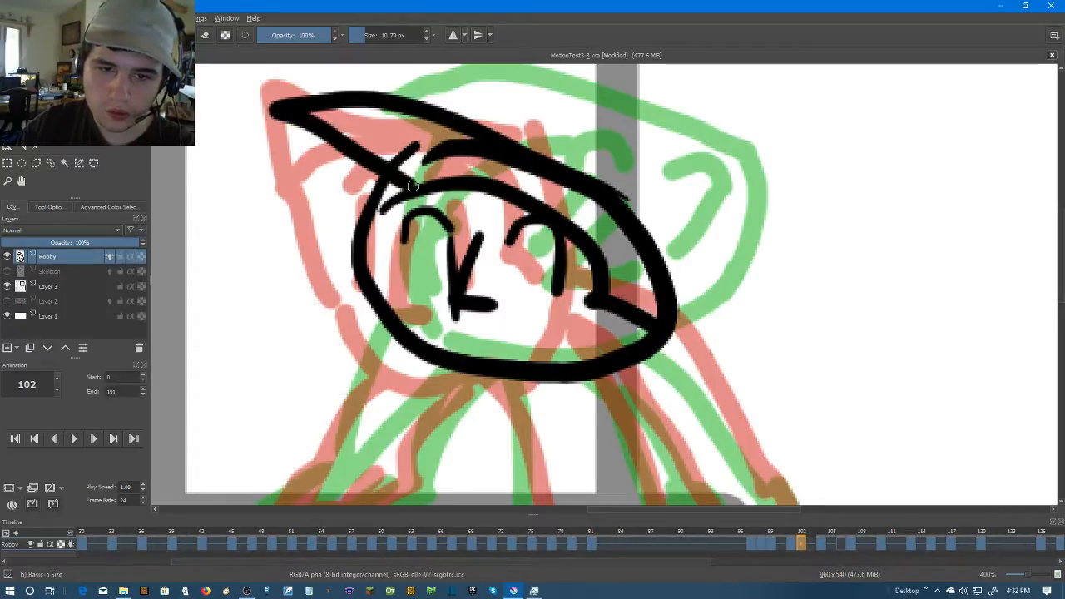
# Draw the two torso lines beneath the head on frame 102
pyautogui.moveTo(579, 366)
pyautogui.mouseDown()
pyautogui.moveTo(682, 230)
pyautogui.moveTo(643, 225)
pyautogui.mouseUp()
pyautogui.scroll(-1, 643, 226)
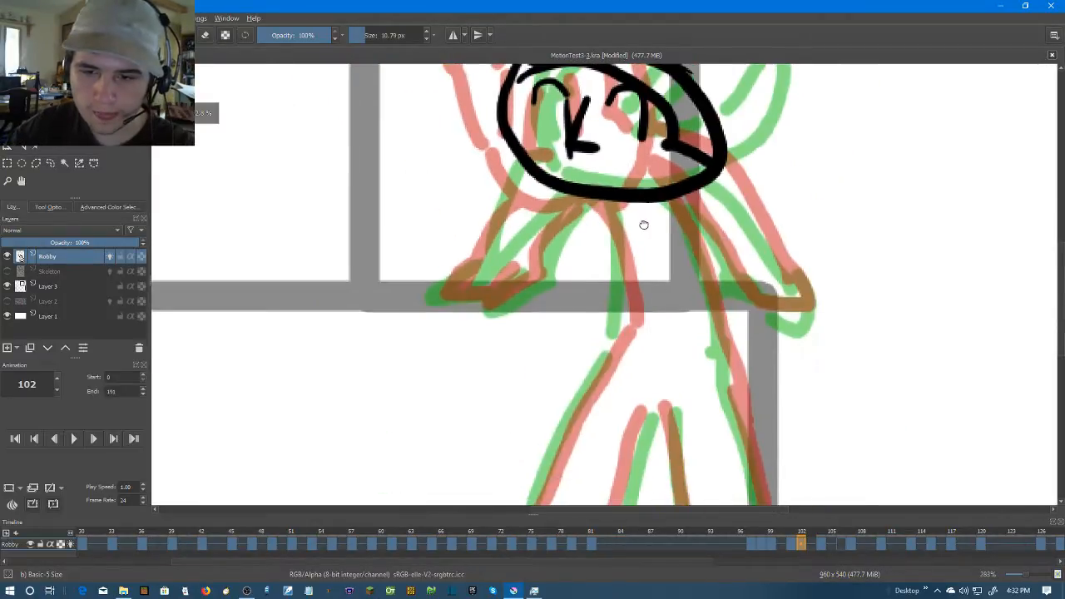
pyautogui.moveTo(608, 193); pyautogui.dragTo(611, 331)
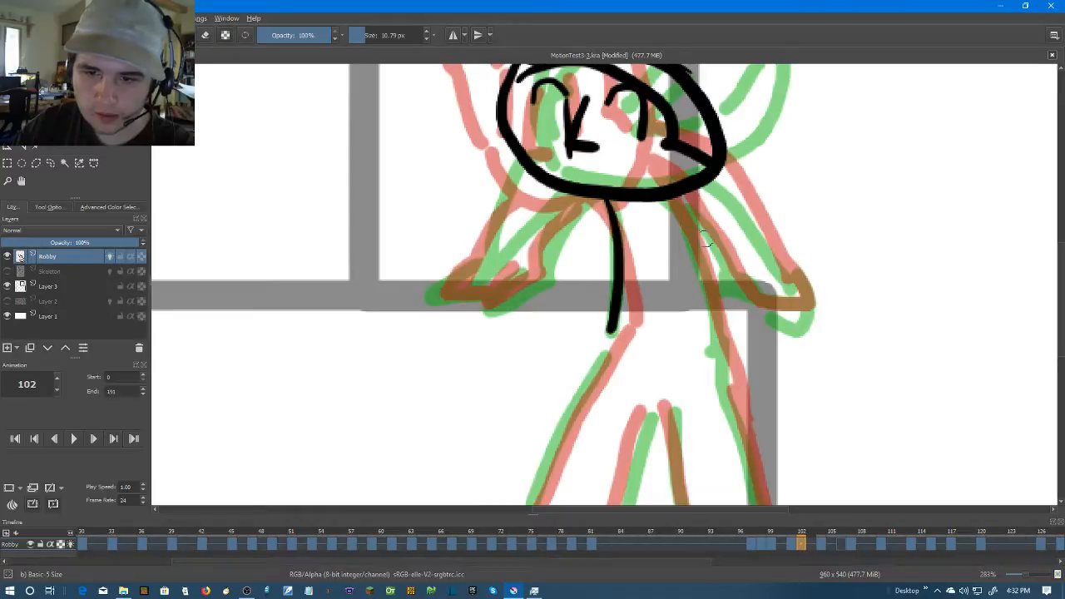
pyautogui.moveTo(694, 209); pyautogui.dragTo(735, 359)
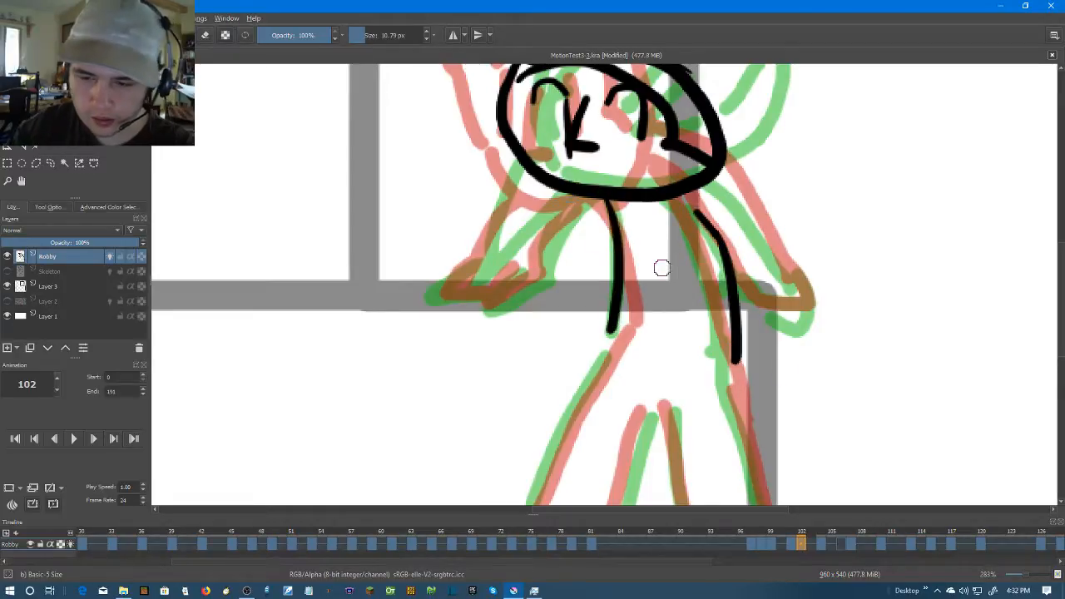
# Compare frame 102 with its neighboring poses and draw both of Robby's arms and hands on it
pyautogui.click(820, 543)
pyautogui.click(797, 545)
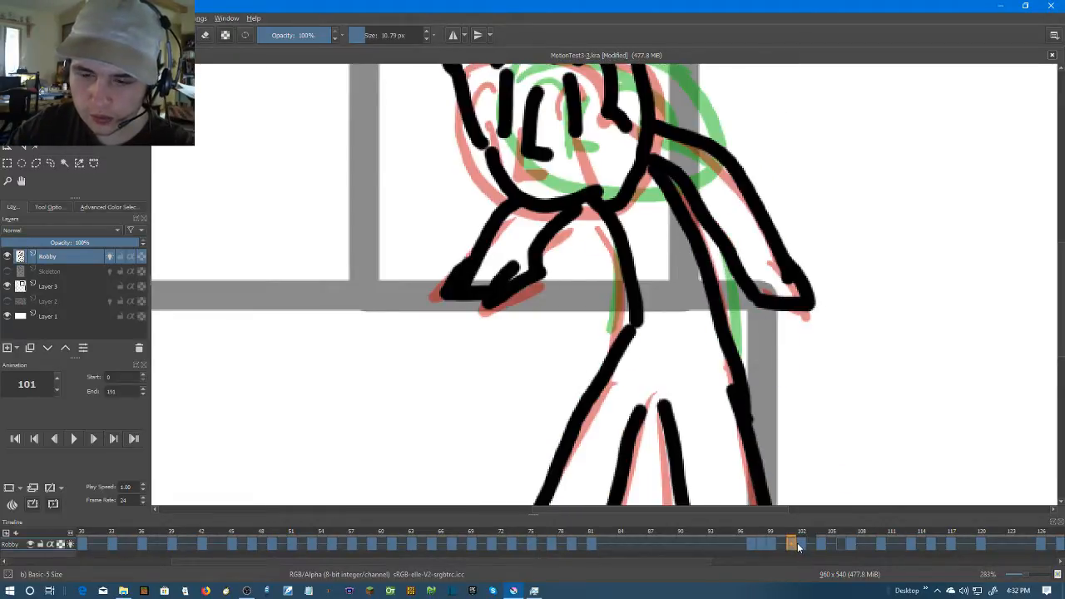
pyautogui.click(801, 536)
pyautogui.moveTo(544, 190); pyautogui.dragTo(454, 281)
pyautogui.moveTo(568, 212); pyautogui.dragTo(522, 283)
pyautogui.moveTo(495, 283); pyautogui.dragTo(539, 301)
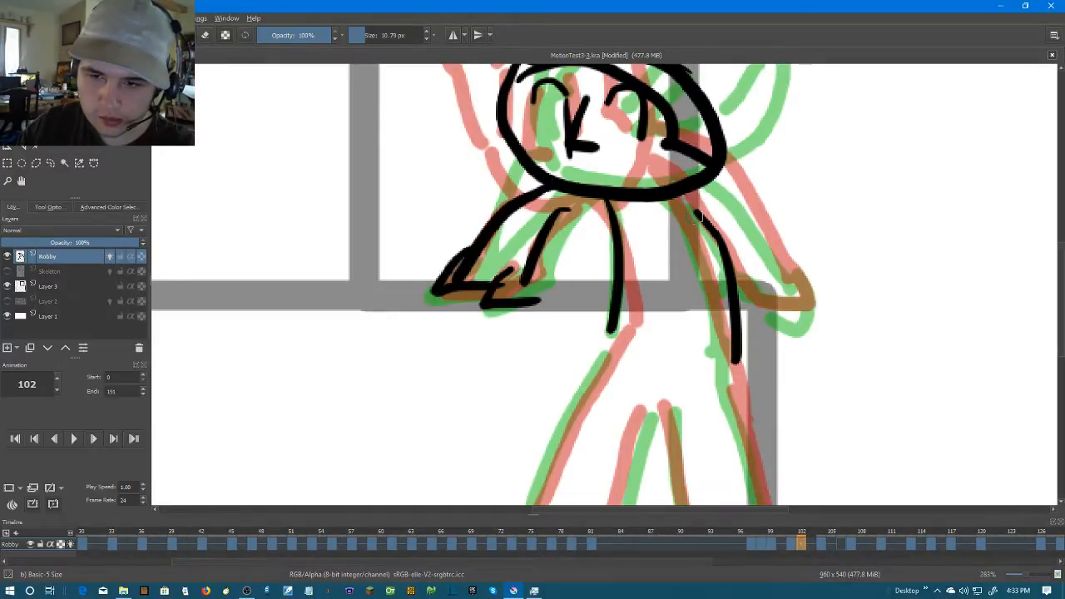
pyautogui.moveTo(681, 208); pyautogui.dragTo(795, 304)
pyautogui.moveTo(732, 287); pyautogui.dragTo(786, 301)
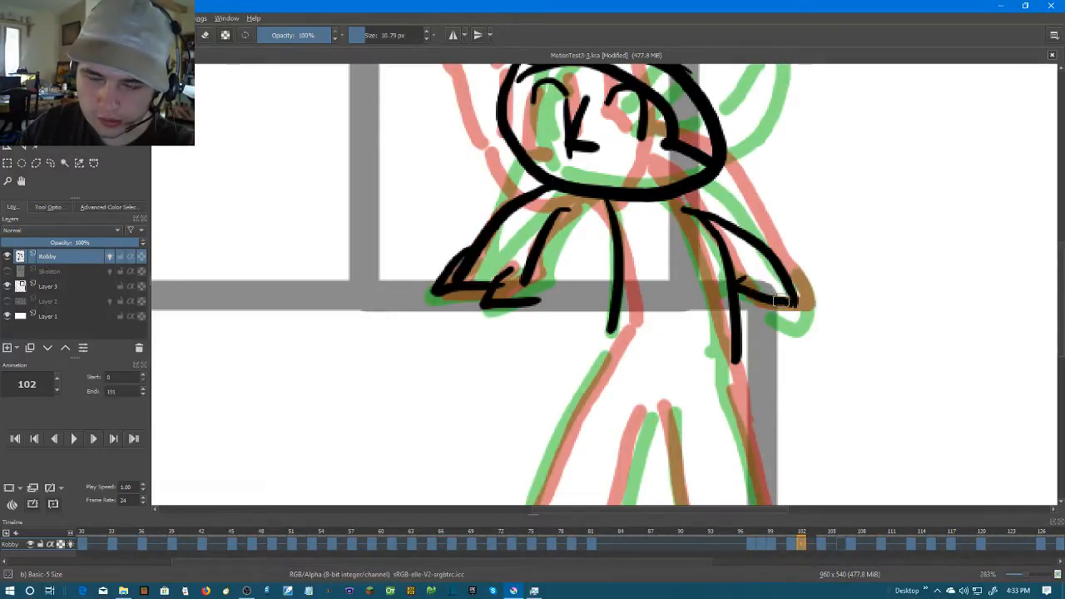
# Draw the outer and inner leg lines on frame 102 down to the canvas's lower edge
pyautogui.scroll(-2, 776, 398)
pyautogui.moveTo(737, 405); pyautogui.dragTo(689, 281)
pyautogui.scroll(1, 688, 276)
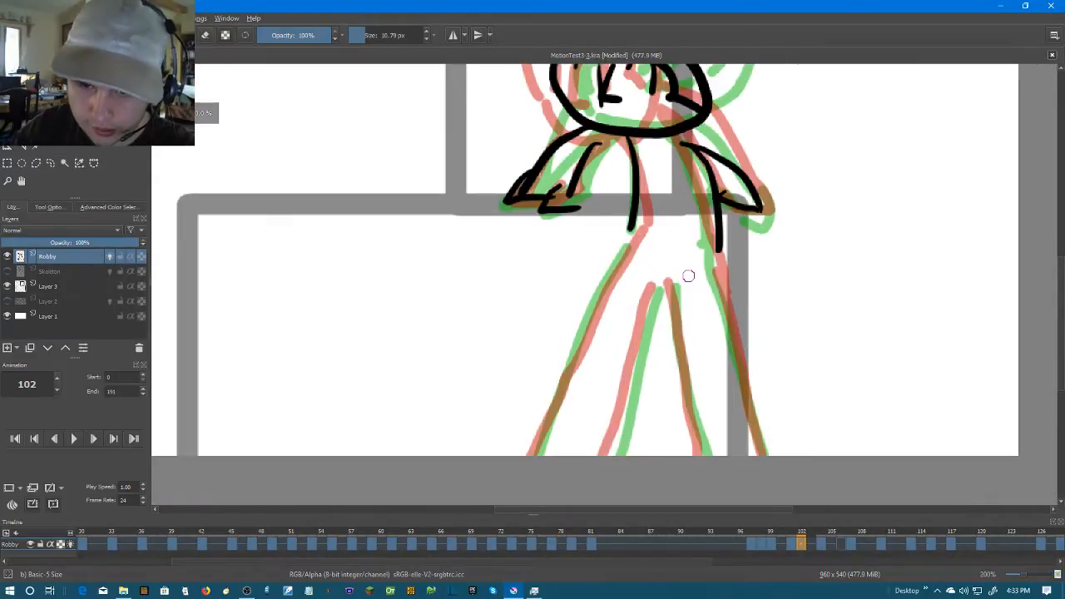
pyautogui.moveTo(627, 228); pyautogui.dragTo(540, 456)
pyautogui.moveTo(657, 289)
pyautogui.mouseDown()
pyautogui.moveTo(613, 455)
pyautogui.moveTo(691, 456)
pyautogui.mouseUp()
pyautogui.moveTo(711, 260); pyautogui.dragTo(770, 448)
# Step forward to frame 106 and remove its blank keyframe from the Robby layer
pyautogui.press('Right')
pyautogui.press('Right')
pyautogui.press('Right')
pyautogui.scroll(-2, 757, 225)
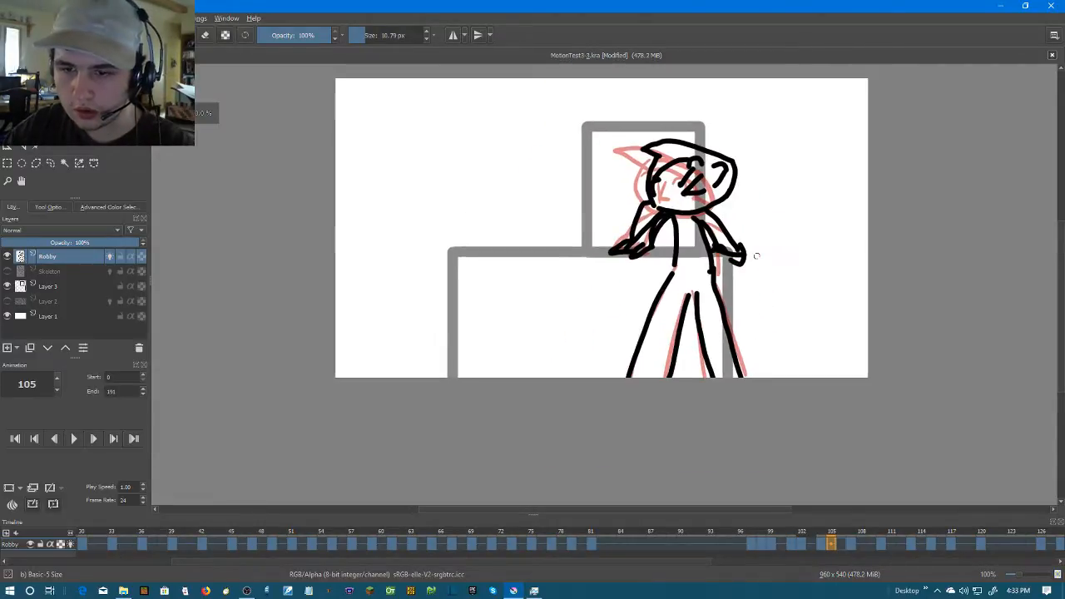
pyautogui.press('Right')
pyautogui.rightClick(843, 543)
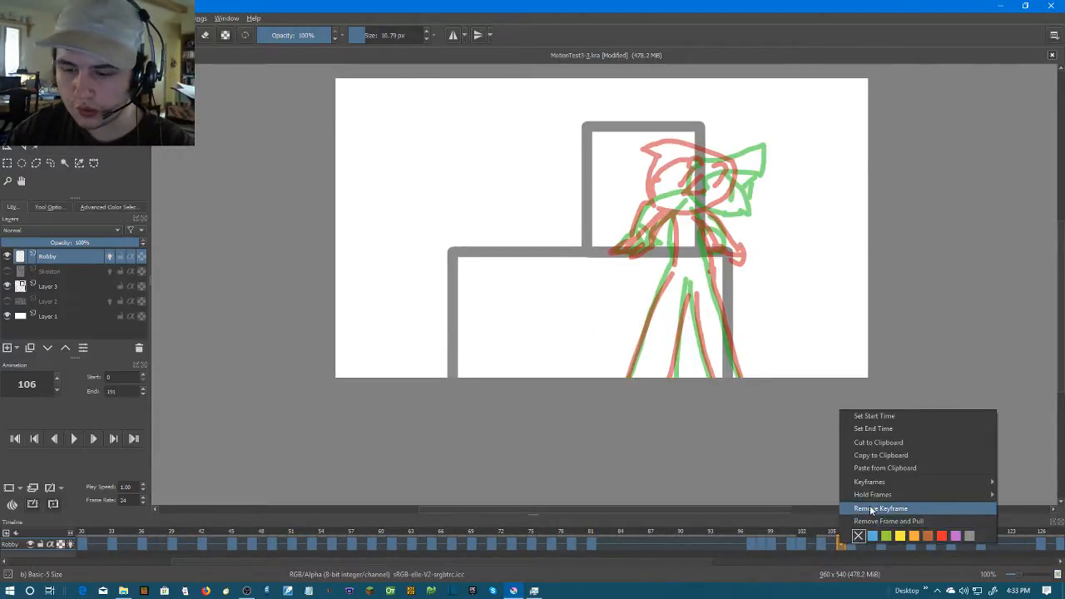
pyautogui.click(869, 505)
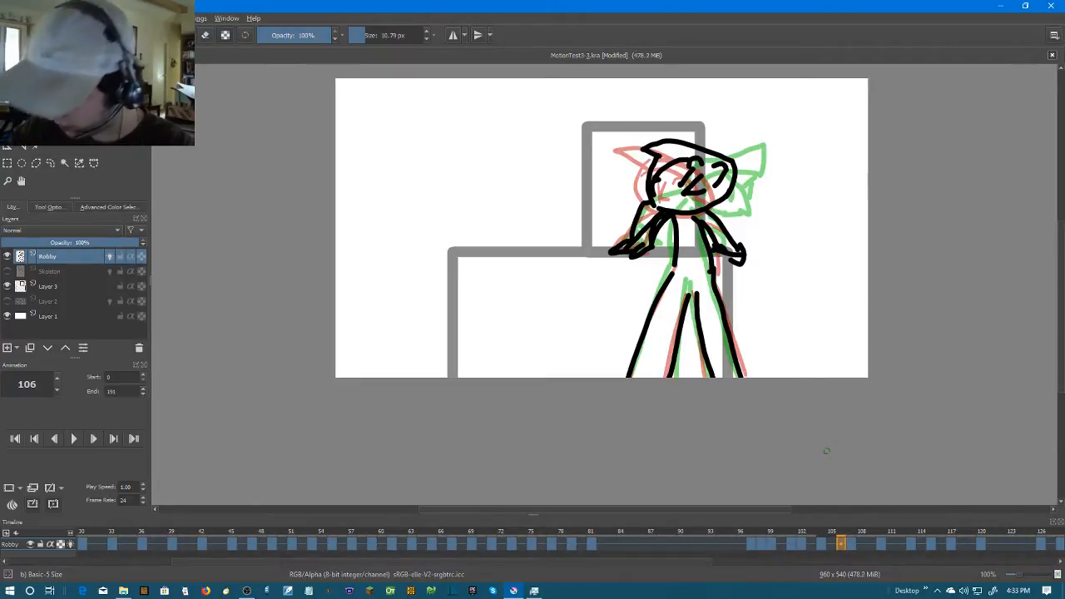
# Check the frame 104 pose, add a blank keyframe at frame 106, and draw Robby's nose on it
pyautogui.scroll(3, 748, 264)
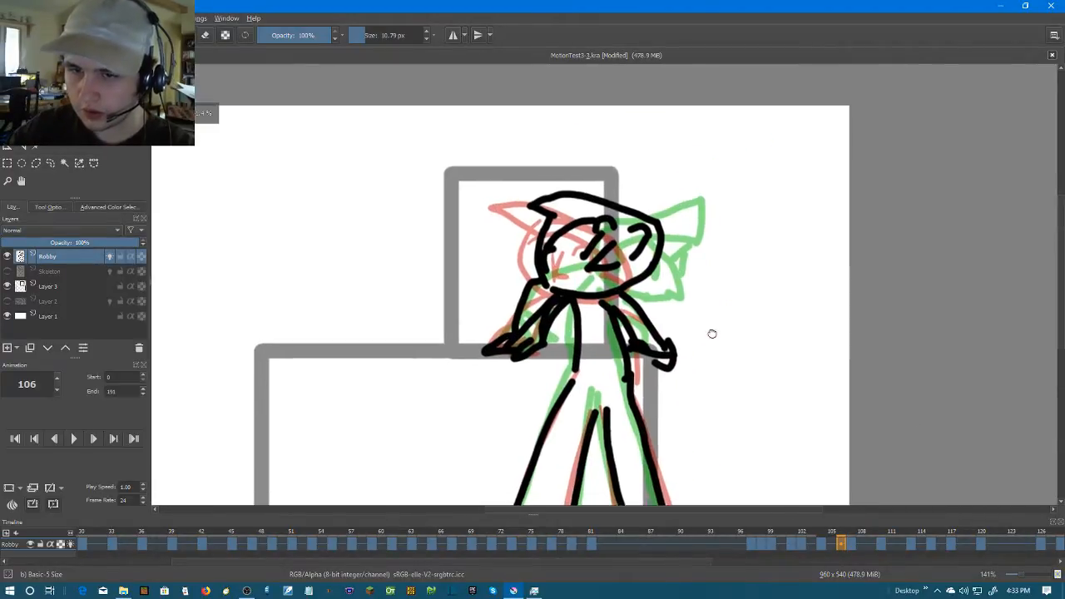
pyautogui.press('Left')
pyautogui.press('Left')
pyautogui.press('Left')
pyautogui.press('Left')
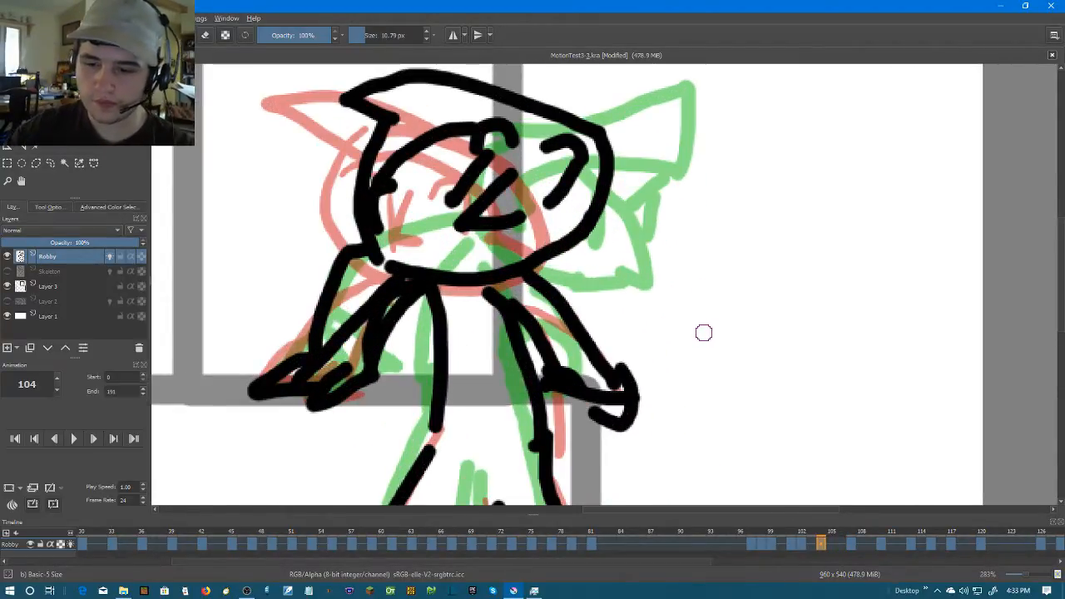
pyautogui.click(840, 544)
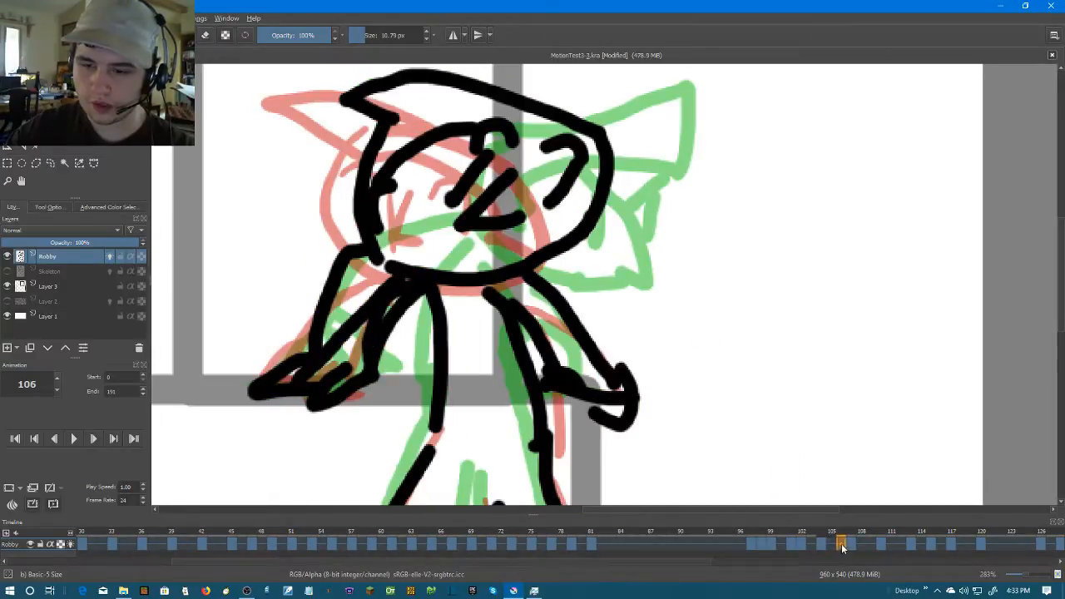
pyautogui.rightClick(841, 543)
pyautogui.click(873, 508)
pyautogui.moveTo(637, 283); pyautogui.dragTo(711, 315)
pyautogui.moveTo(662, 236)
pyautogui.mouseDown()
pyautogui.moveTo(689, 293)
pyautogui.moveTo(651, 287)
pyautogui.mouseUp()
# Try drawing the eyes beside the nose on frame 106, and undo those strokes
pyautogui.moveTo(591, 203)
pyautogui.mouseDown()
pyautogui.moveTo(624, 243)
pyautogui.moveTo(700, 227)
pyautogui.moveTo(683, 283)
pyautogui.mouseUp()
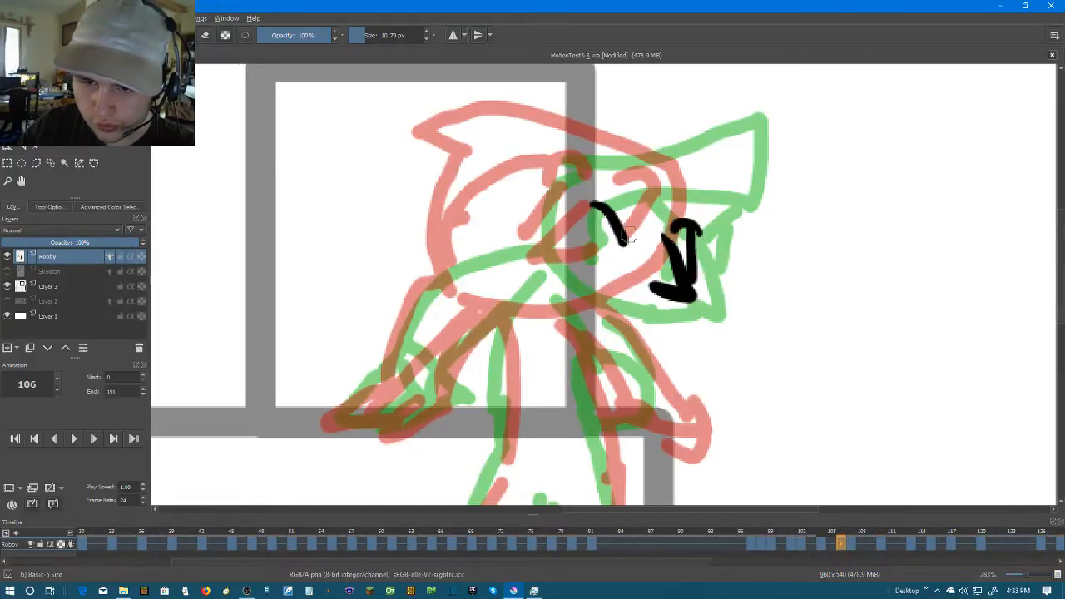
pyautogui.moveTo(625, 233); pyautogui.dragTo(625, 283)
pyautogui.hotkey('ctrl', 'z')
pyautogui.hotkey('ctrl', 'z')
pyautogui.hotkey('ctrl', 'z')
pyautogui.hotkey('ctrl', 'z')
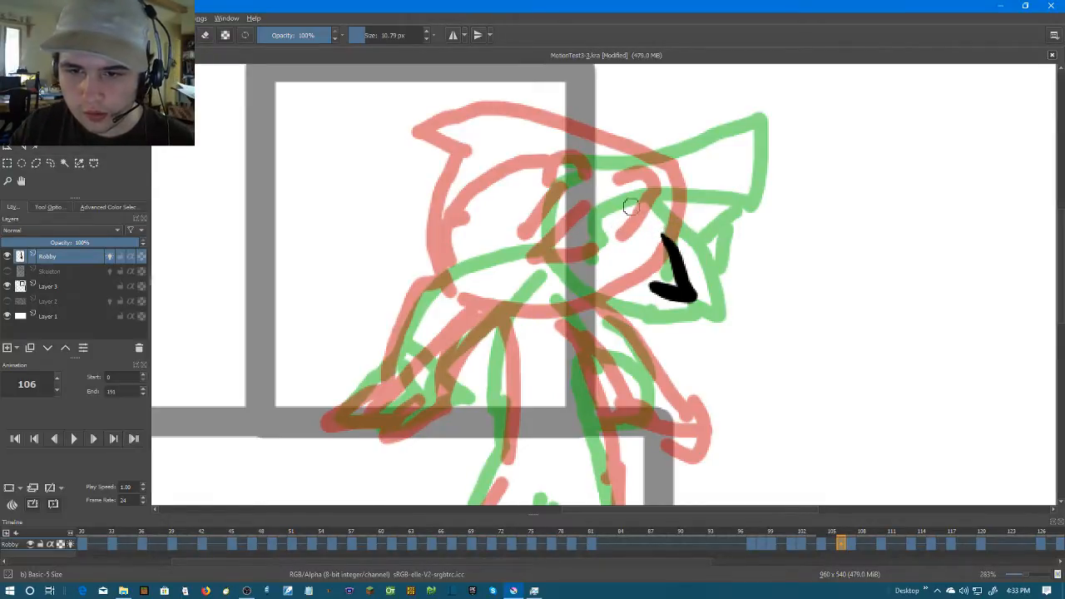
# Draw Robby's eyes around the nose on frame 106, and outline the round head and pointed cap
pyautogui.moveTo(538, 275)
pyautogui.mouseDown()
pyautogui.moveTo(709, 192)
pyautogui.moveTo(605, 322)
pyautogui.moveTo(569, 253)
pyautogui.mouseUp()
pyautogui.moveTo(628, 234)
pyautogui.mouseDown()
pyautogui.moveTo(701, 259)
pyautogui.moveTo(659, 293)
pyautogui.mouseUp()
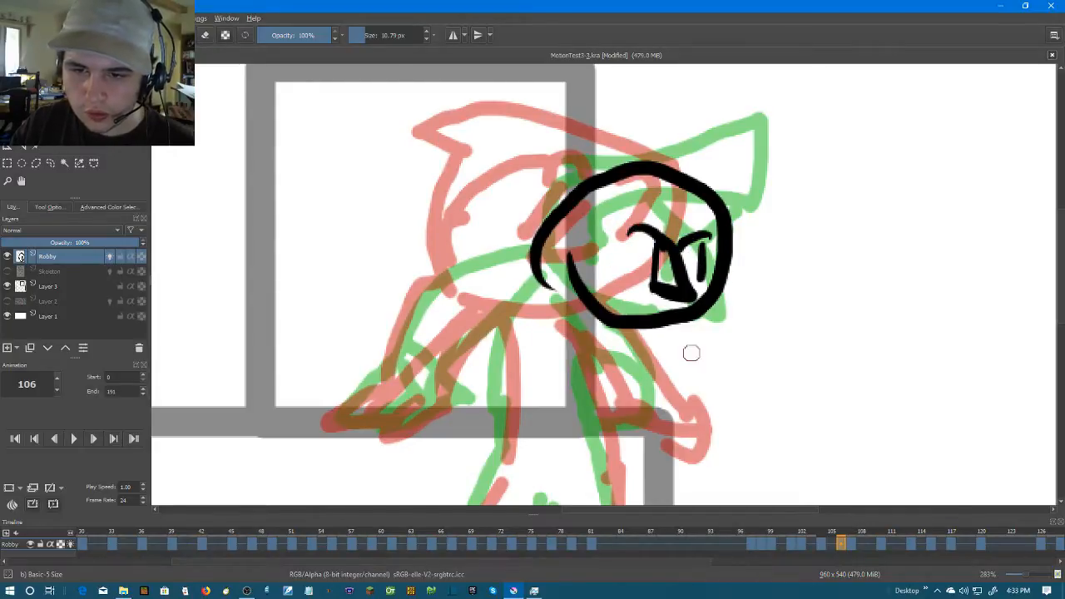
pyautogui.moveTo(712, 213)
pyautogui.mouseDown()
pyautogui.moveTo(586, 266)
pyautogui.moveTo(576, 281)
pyautogui.mouseUp()
pyautogui.moveTo(607, 163)
pyautogui.mouseDown()
pyautogui.moveTo(755, 157)
pyautogui.moveTo(732, 241)
pyautogui.mouseUp()
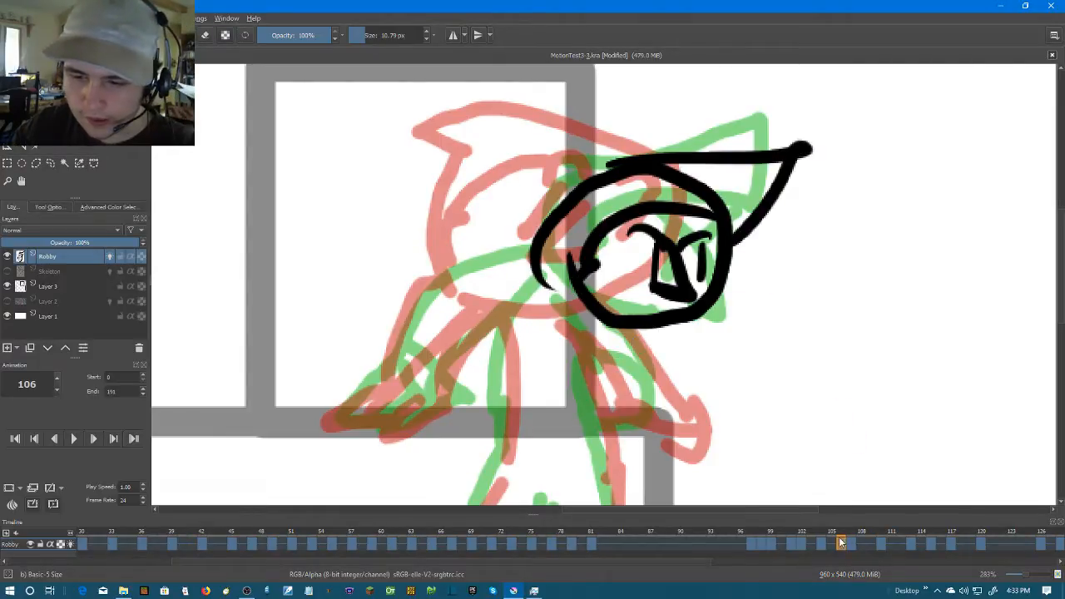
# Draw the bent arm with its hand and inner arm line on frame 106, comparing against frame 107
pyautogui.click(850, 542)
pyautogui.click(842, 543)
pyautogui.moveTo(586, 263)
pyautogui.mouseDown()
pyautogui.moveTo(395, 336)
pyautogui.moveTo(398, 357)
pyautogui.moveTo(340, 400)
pyautogui.moveTo(456, 401)
pyautogui.mouseUp()
pyautogui.moveTo(400, 359)
pyautogui.mouseDown()
pyautogui.moveTo(433, 394)
pyautogui.moveTo(449, 379)
pyautogui.mouseUp()
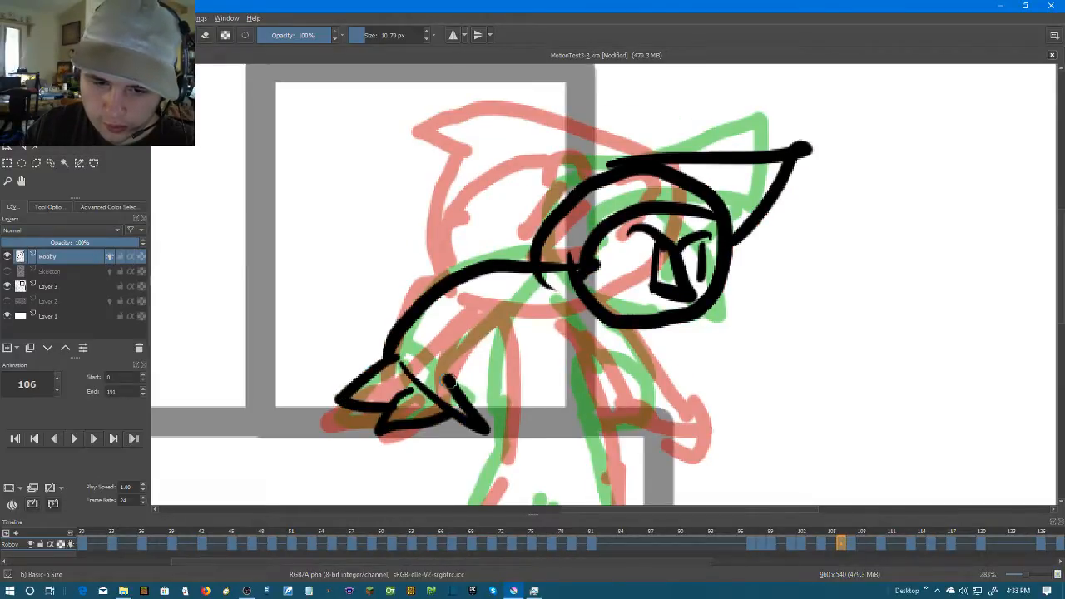
pyautogui.hotkey('ctrl', 'z')
pyautogui.moveTo(565, 287)
pyautogui.mouseDown()
pyautogui.moveTo(468, 384)
pyautogui.moveTo(537, 341)
pyautogui.moveTo(527, 424)
pyautogui.mouseUp()
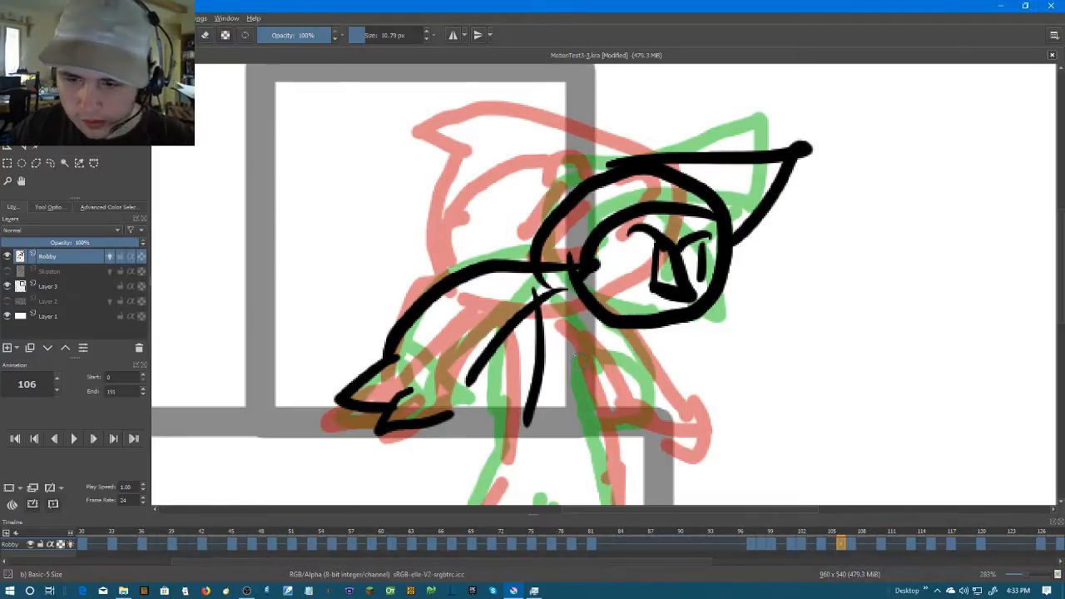
pyautogui.press('Right')
pyautogui.press('Left')
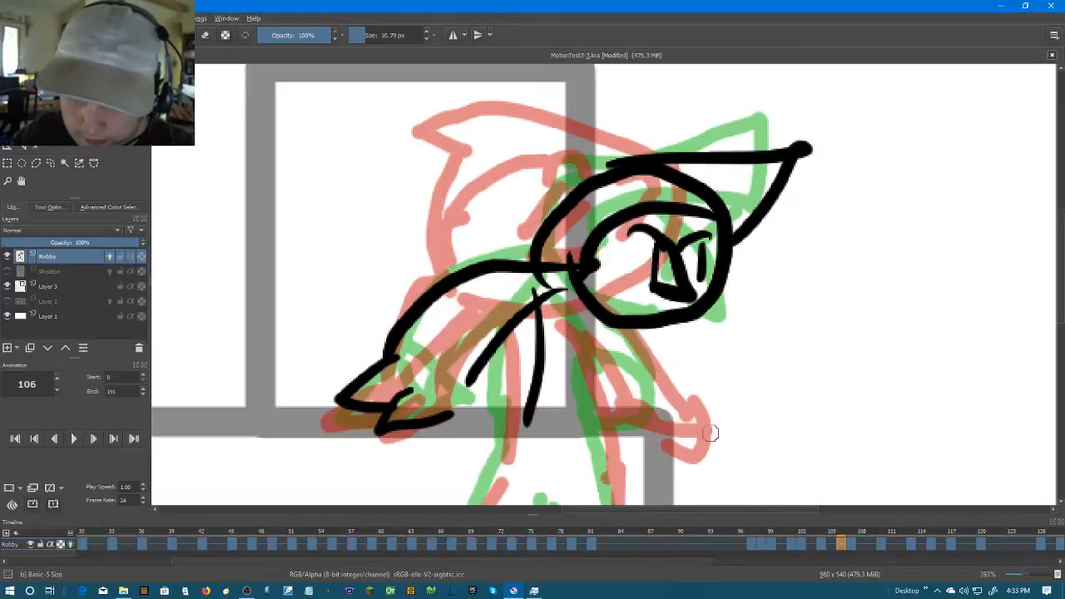
# Draw the other forearm with a round hand on frame 106, and add both side lines of the torso
pyautogui.scroll(2, 641, 332)
pyautogui.moveTo(641, 390); pyautogui.dragTo(682, 375)
pyautogui.moveTo(673, 291); pyautogui.dragTo(713, 353)
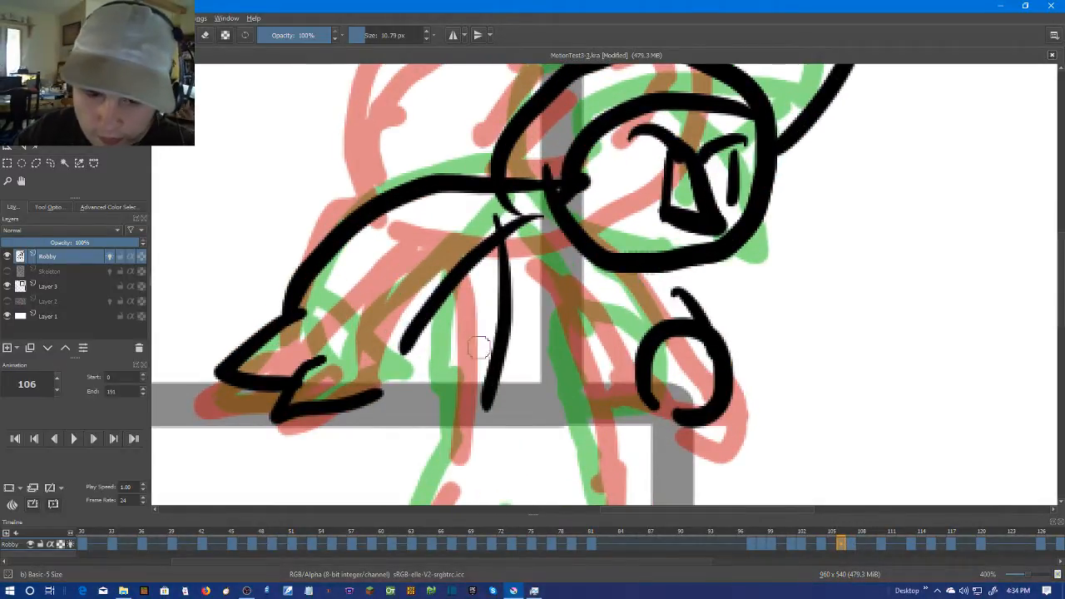
pyautogui.scroll(-2, 476, 326)
pyautogui.scroll(1, 519, 212)
pyautogui.moveTo(509, 212); pyautogui.dragTo(499, 403)
pyautogui.moveTo(568, 231); pyautogui.dragTo(615, 413)
pyautogui.scroll(1, 680, 348)
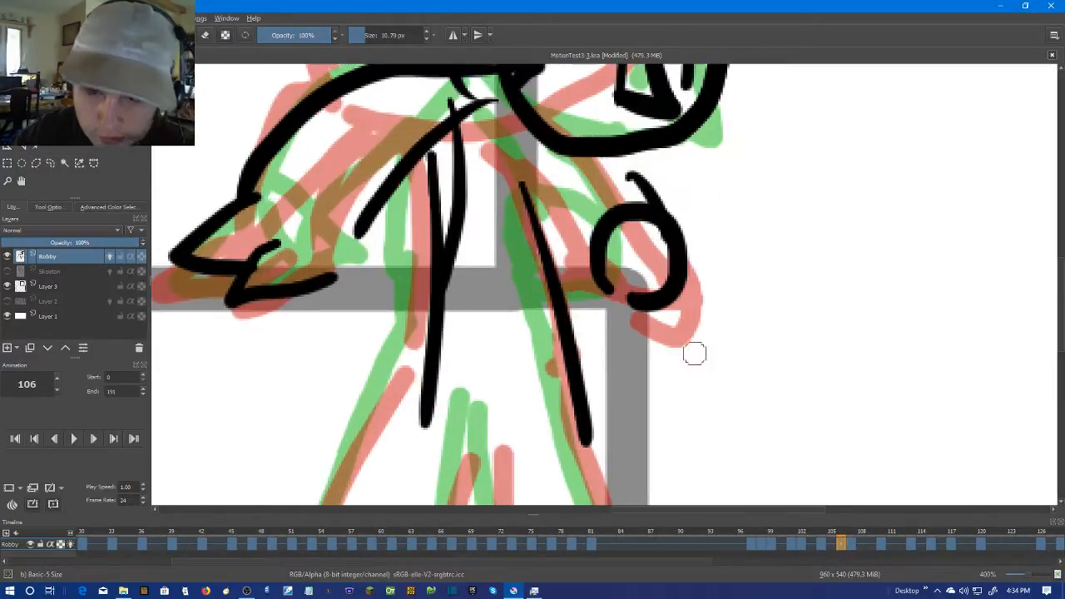
# Check the legs on frame 107, and draw the inner and outer leg lines on frame 106 down to the canvas's lower edge
pyautogui.click(850, 545)
pyautogui.scroll(-2, 744, 340)
pyautogui.scroll(1, 763, 382)
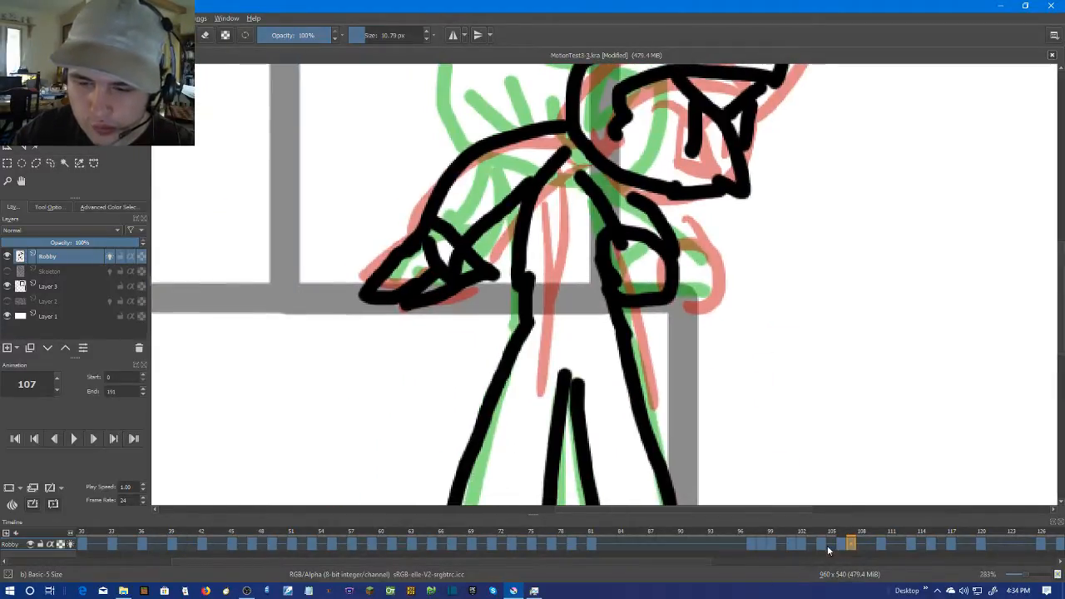
pyautogui.click(840, 545)
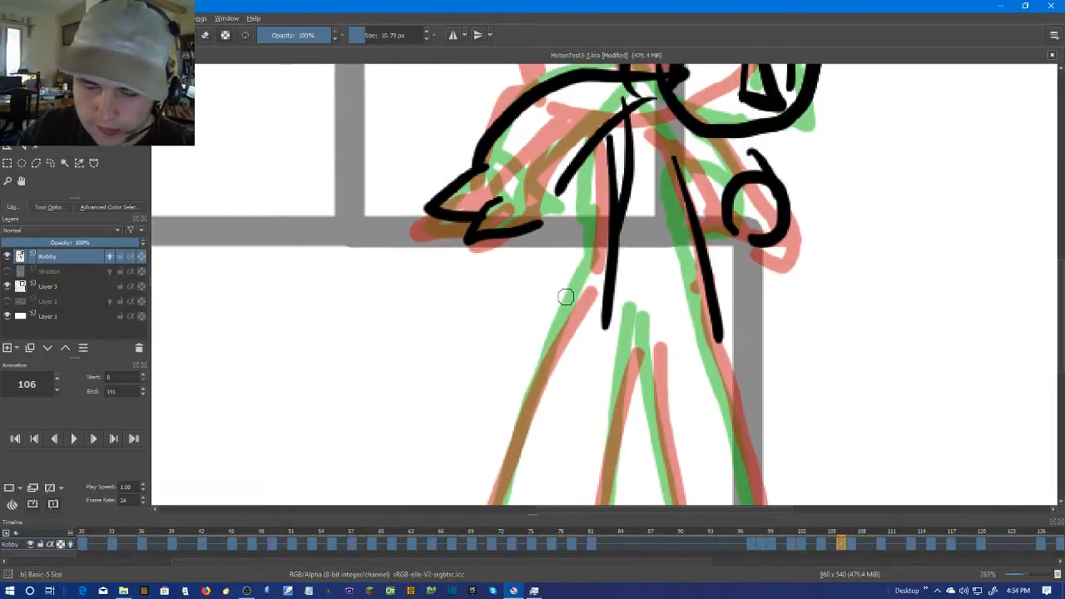
pyautogui.scroll(-1, 565, 296)
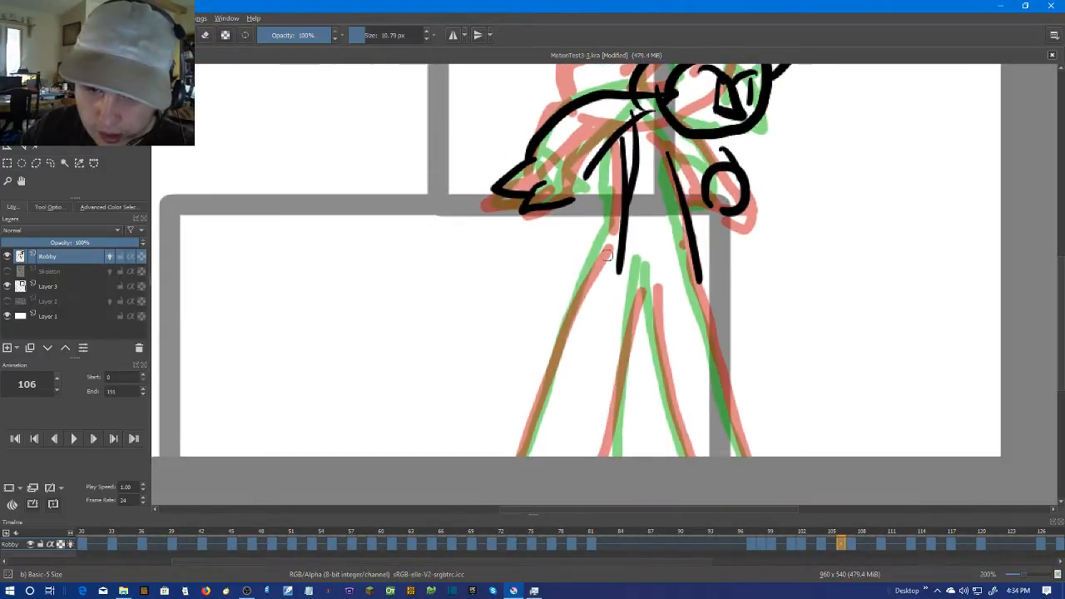
pyautogui.moveTo(610, 249); pyautogui.dragTo(518, 455)
pyautogui.moveTo(637, 266)
pyautogui.mouseDown()
pyautogui.moveTo(621, 455)
pyautogui.moveTo(686, 439)
pyautogui.moveTo(691, 456)
pyautogui.mouseUp()
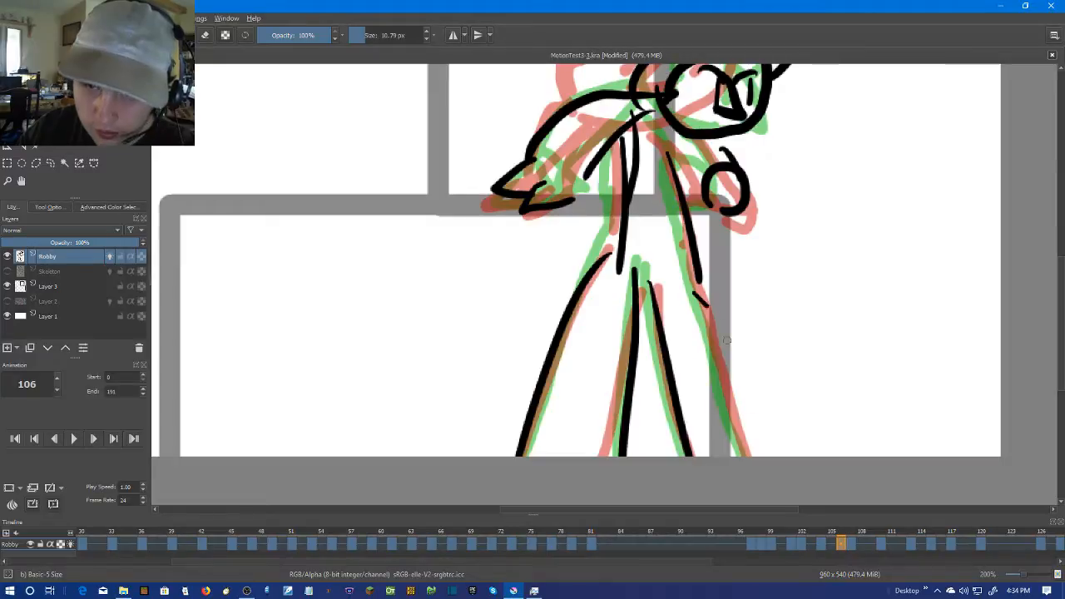
pyautogui.moveTo(692, 291); pyautogui.dragTo(779, 471)
# Step back and forth between frames 106 and 108 to compare the new pose with its neighbours
pyautogui.scroll(-2, 782, 467)
pyautogui.press('Right')
pyautogui.scroll(-2, 786, 441)
pyautogui.scroll(1, 720, 464)
pyautogui.press('Right')
pyautogui.press('Right')
pyautogui.press('Left')
pyautogui.press('Left')
pyautogui.press('Left')
pyautogui.press('Right')
pyautogui.press('Right')
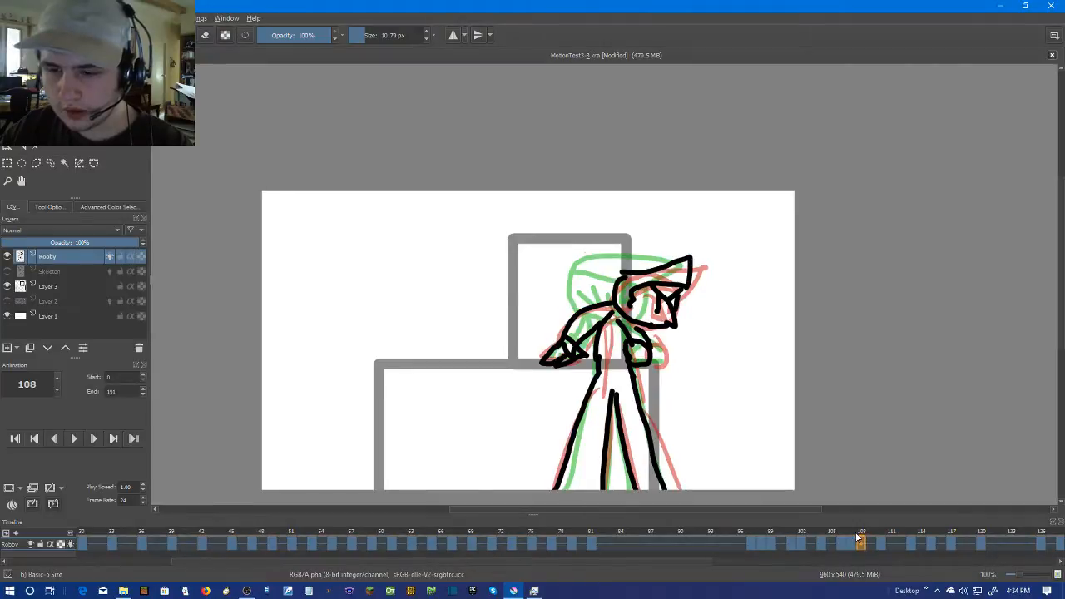
pyautogui.rightClick(871, 542)
pyautogui.click(898, 510)
pyautogui.scroll(1, 714, 317)
pyautogui.scroll(1, 714, 317)
pyautogui.scroll(1, 719, 336)
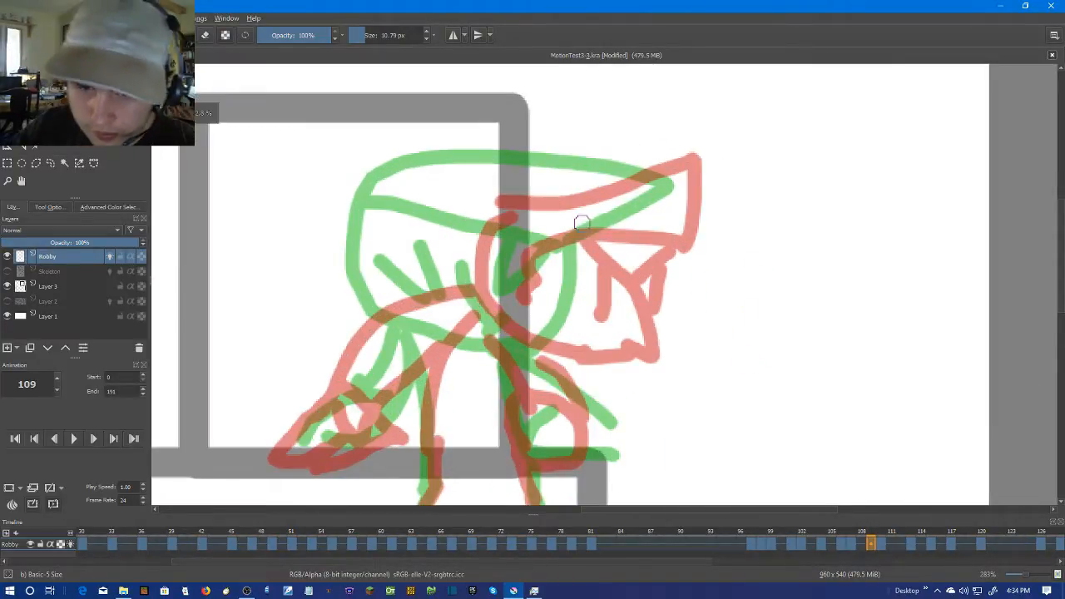
pyautogui.moveTo(580, 235); pyautogui.dragTo(617, 289)
pyautogui.moveTo(572, 259); pyautogui.dragTo(561, 301)
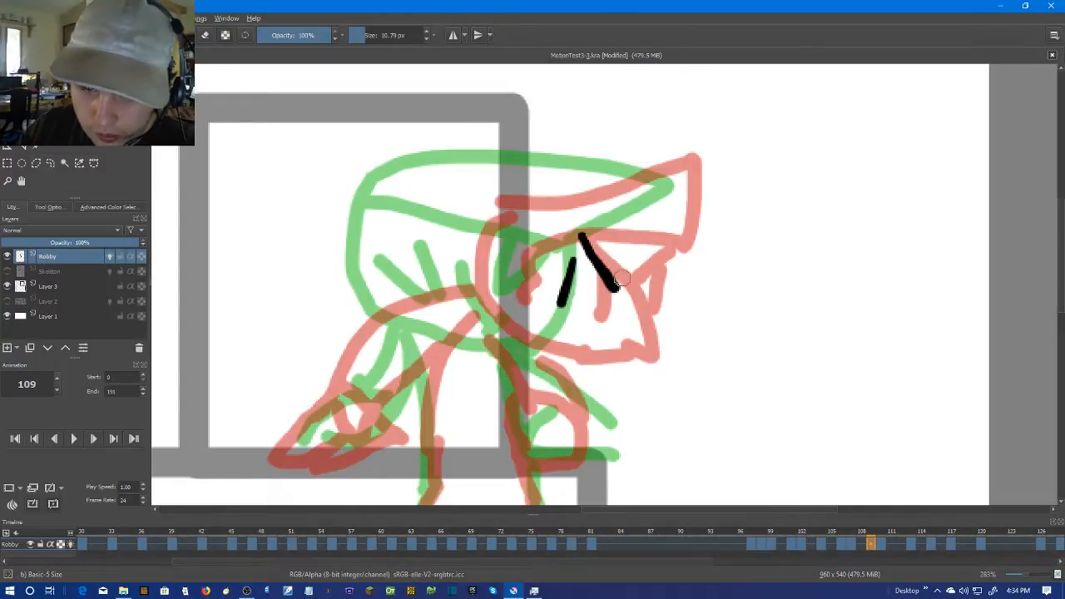
pyautogui.hotkey('ctrl', 'z')
pyautogui.hotkey('ctrl', 'z')
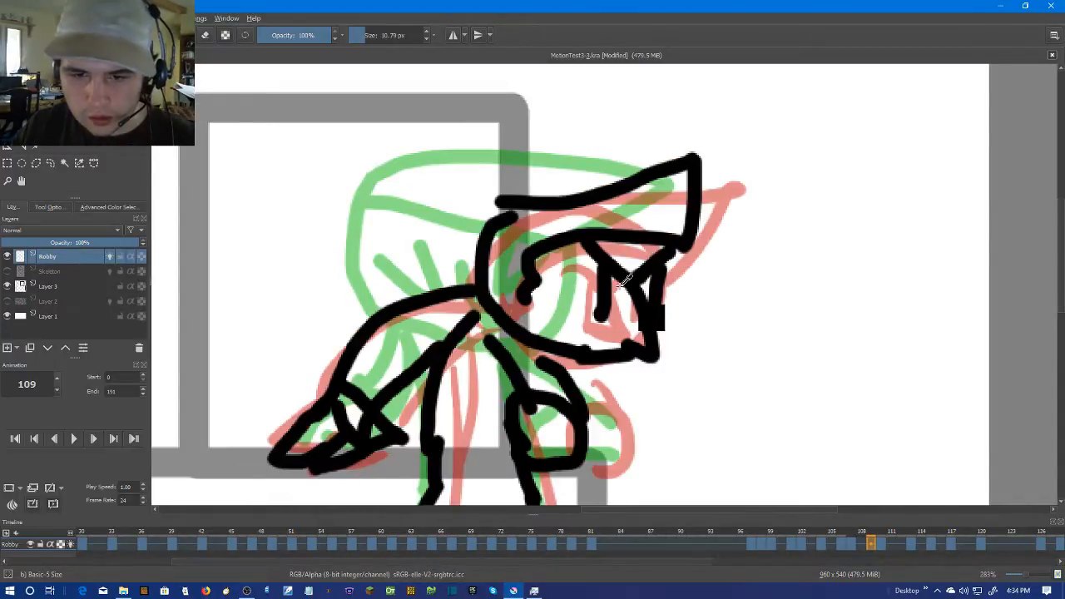
# Add a blank keyframe at frame 109 on the Robby layer, and draw Robby's nose, eyes and brow on it
pyautogui.rightClick(870, 544)
pyautogui.click(880, 499)
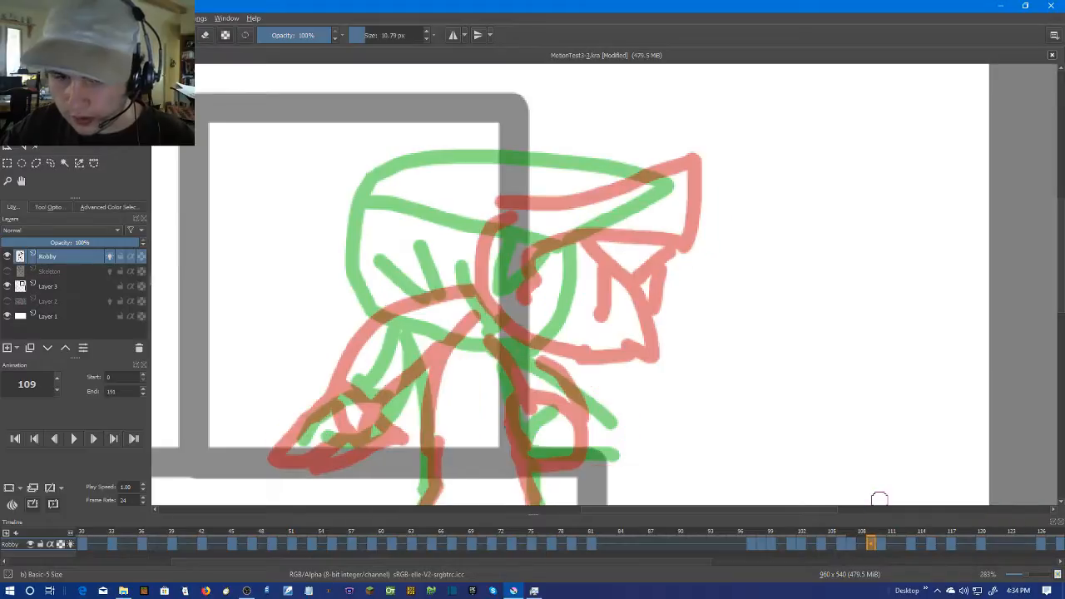
pyautogui.moveTo(552, 268)
pyautogui.mouseDown()
pyautogui.moveTo(561, 336)
pyautogui.moveTo(534, 333)
pyautogui.mouseUp()
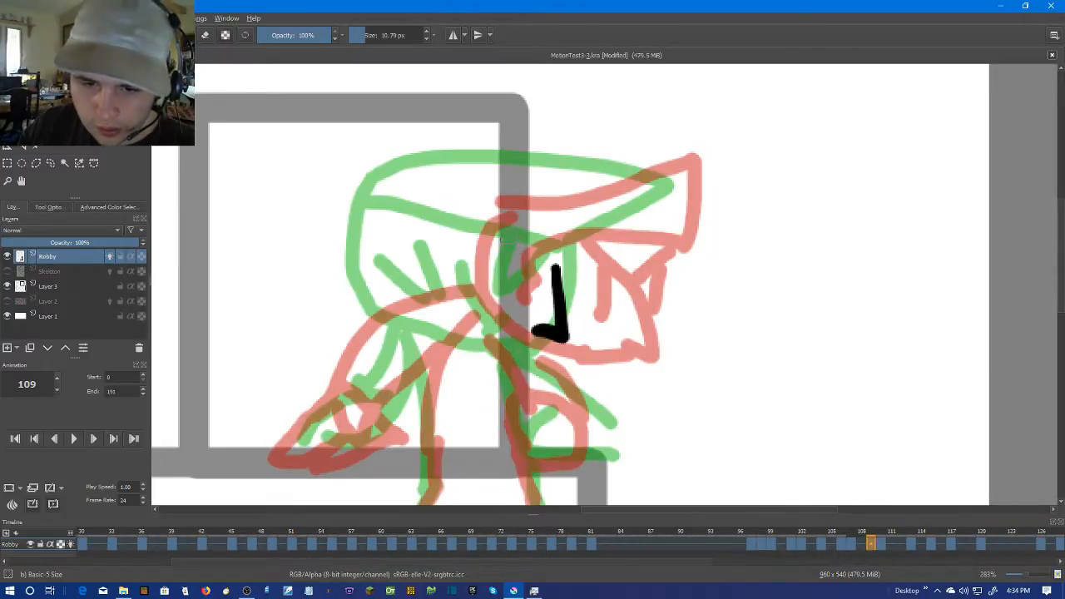
pyautogui.moveTo(511, 226)
pyautogui.mouseDown()
pyautogui.moveTo(504, 255)
pyautogui.moveTo(549, 268)
pyautogui.mouseUp()
pyautogui.moveTo(495, 237); pyautogui.dragTo(495, 287)
pyautogui.moveTo(594, 241); pyautogui.dragTo(566, 301)
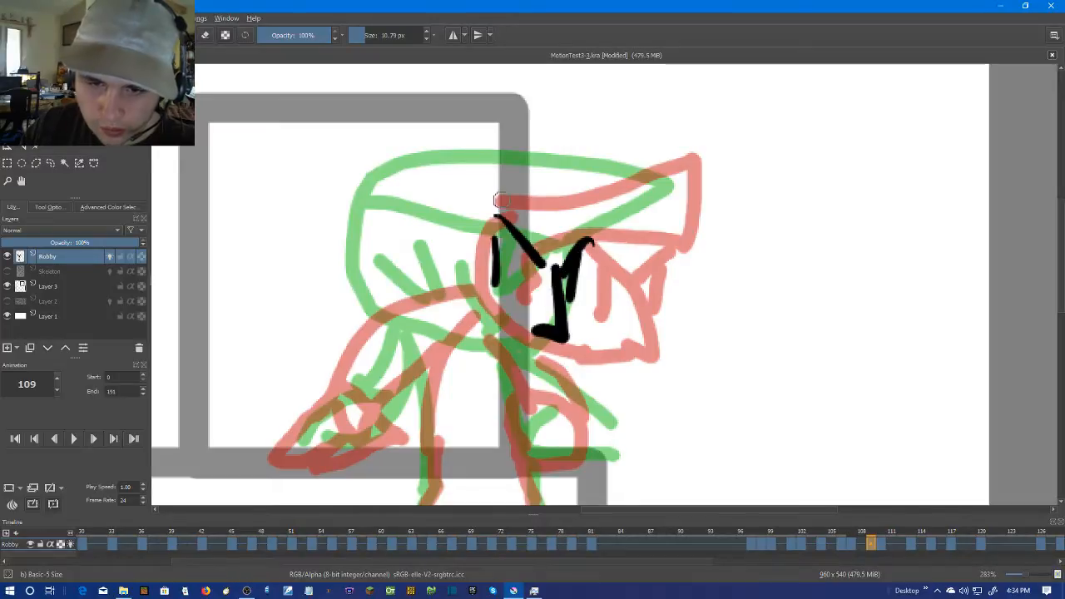
# Draw the head outline, the pointed cap and the side hair on frame 109, redoing the first outline stroke
pyautogui.moveTo(458, 220)
pyautogui.mouseDown()
pyautogui.moveTo(458, 336)
pyautogui.moveTo(528, 365)
pyautogui.moveTo(569, 354)
pyautogui.mouseUp()
pyautogui.hotkey('ctrl', 'z')
pyautogui.moveTo(475, 224)
pyautogui.mouseDown()
pyautogui.moveTo(447, 312)
pyautogui.moveTo(501, 352)
pyautogui.moveTo(560, 365)
pyautogui.moveTo(603, 358)
pyautogui.moveTo(584, 267)
pyautogui.mouseUp()
pyautogui.moveTo(457, 225)
pyautogui.mouseDown()
pyautogui.moveTo(500, 200)
pyautogui.moveTo(643, 166)
pyautogui.moveTo(660, 173)
pyautogui.moveTo(603, 256)
pyautogui.mouseUp()
pyautogui.moveTo(498, 240)
pyautogui.mouseDown()
pyautogui.moveTo(456, 350)
pyautogui.moveTo(520, 345)
pyautogui.moveTo(541, 308)
pyautogui.mouseUp()
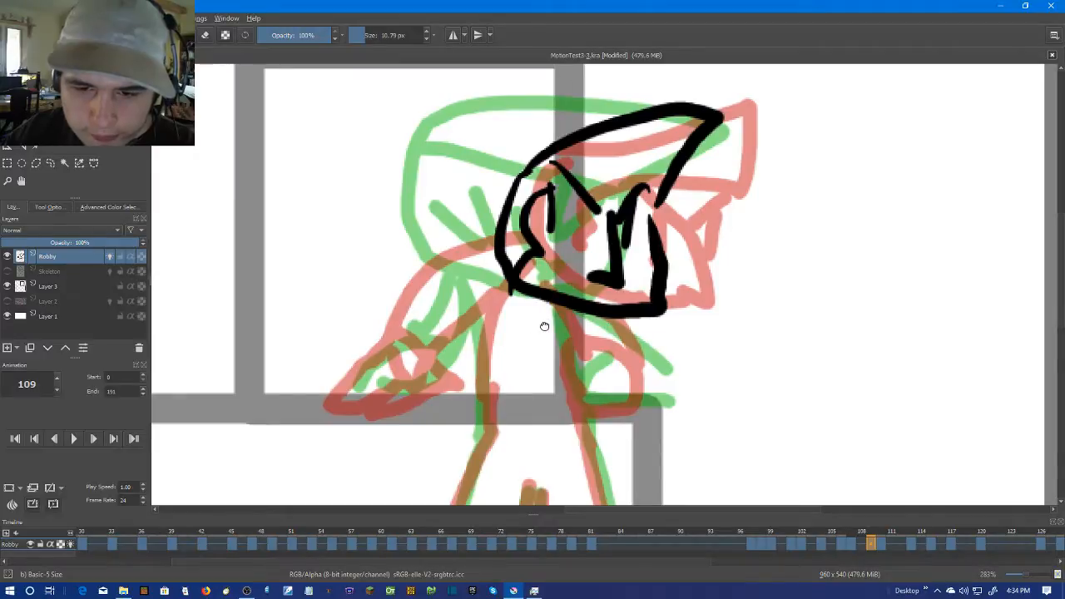
# Draw one side line of the torso and the adjoining arm with its pointed hand on frame 109
pyautogui.moveTo(470, 280); pyautogui.dragTo(501, 428)
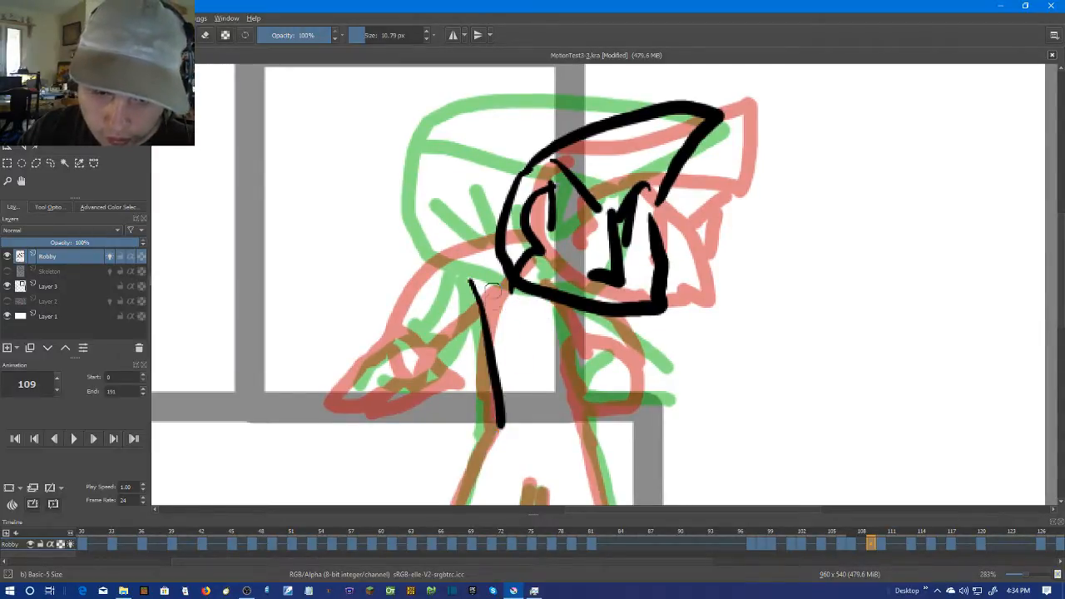
pyautogui.hotkey('ctrl', 'z')
pyautogui.moveTo(494, 276)
pyautogui.mouseDown()
pyautogui.moveTo(482, 322)
pyautogui.moveTo(499, 409)
pyautogui.mouseUp()
pyautogui.moveTo(499, 268)
pyautogui.mouseDown()
pyautogui.moveTo(470, 278)
pyautogui.moveTo(382, 373)
pyautogui.moveTo(399, 396)
pyautogui.moveTo(468, 387)
pyautogui.mouseUp()
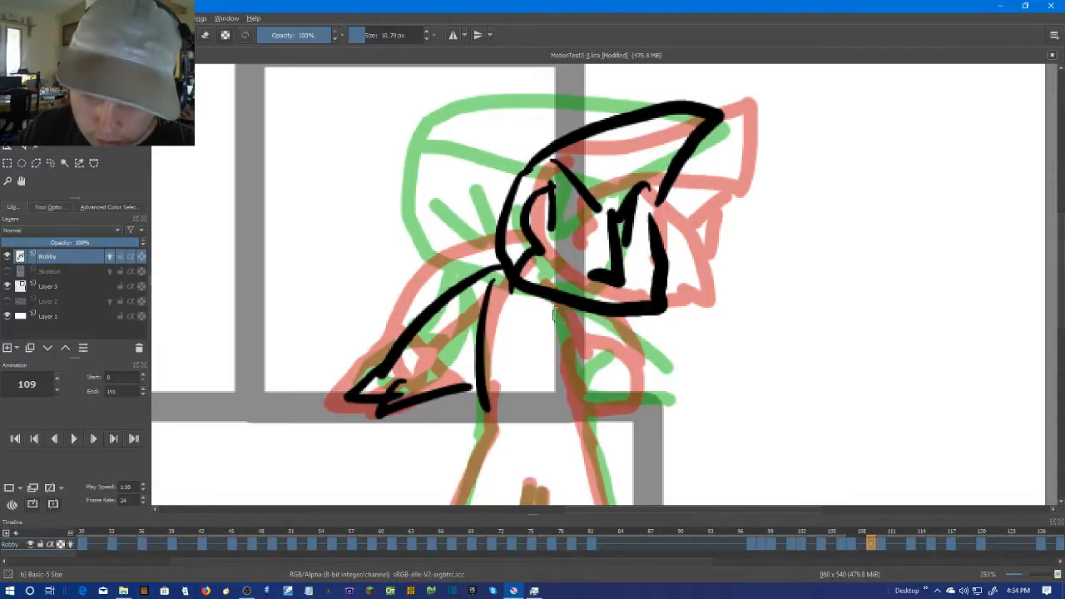
# Draw the opposite torso side and the second arm with its hand on frame 109
pyautogui.moveTo(560, 313); pyautogui.dragTo(589, 474)
pyautogui.moveTo(595, 319); pyautogui.dragTo(666, 397)
pyautogui.scroll(-2, 499, 342)
pyautogui.moveTo(601, 299); pyautogui.dragTo(657, 164)
pyautogui.scroll(2, 598, 241)
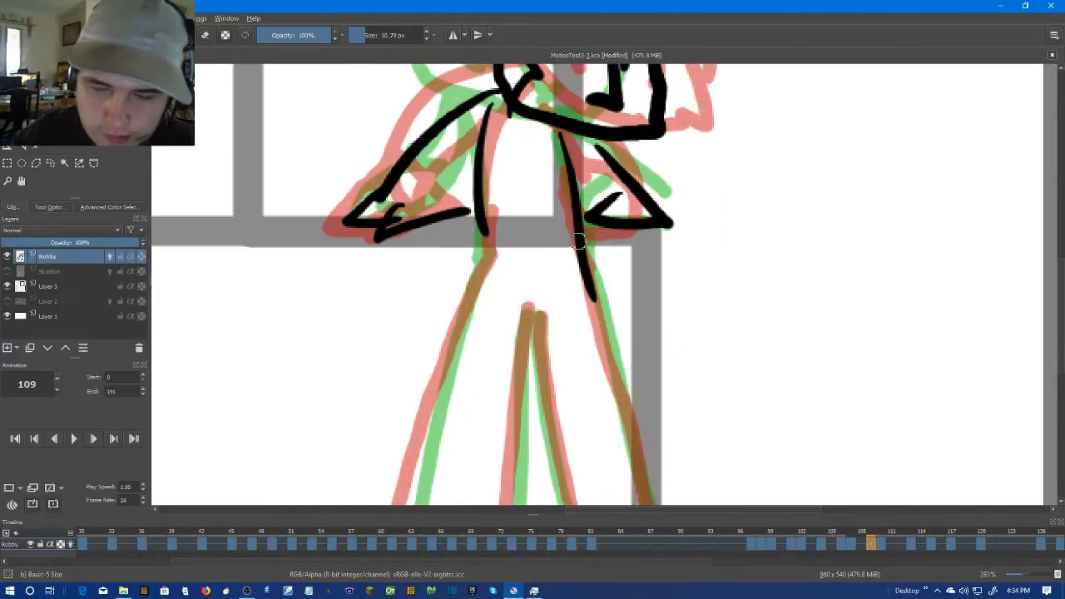
# Draw the outer and inner lines of both legs on frame 109 down to the canvas's lower edge
pyautogui.scroll(-1, 632, 170)
pyautogui.moveTo(548, 163); pyautogui.dragTo(481, 413)
pyautogui.moveTo(575, 222)
pyautogui.mouseDown()
pyautogui.moveTo(558, 412)
pyautogui.moveTo(616, 412)
pyautogui.mouseUp()
pyautogui.moveTo(625, 203); pyautogui.dragTo(673, 413)
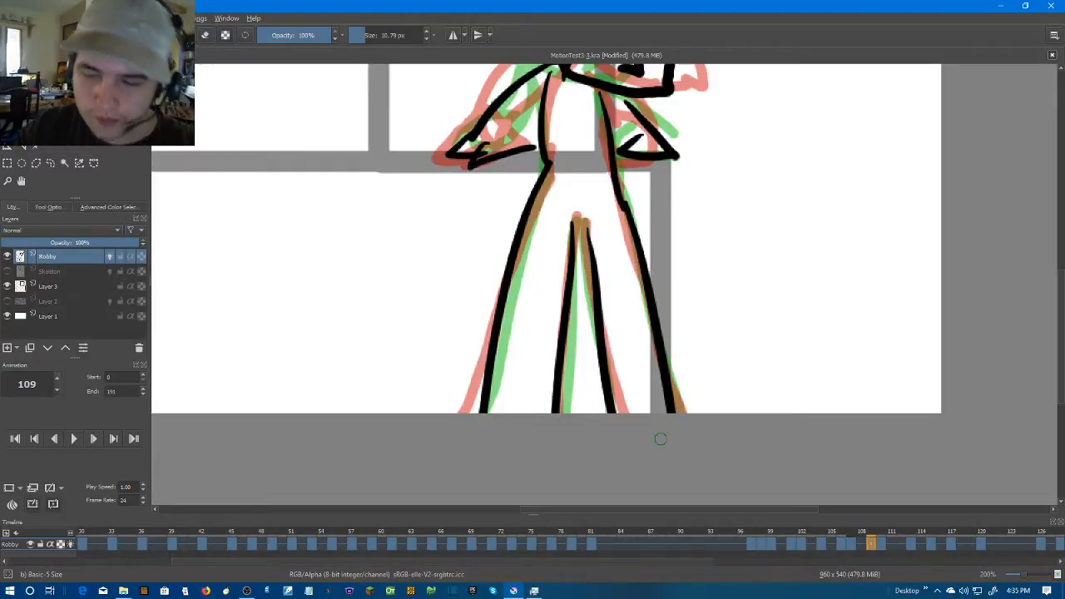
pyautogui.moveTo(733, 301); pyautogui.dragTo(697, 409)
# Compare the poses on the frames following 109, and add a blank keyframe at frame 112 on the Robby layer
pyautogui.click(881, 549)
pyautogui.press('Left')
pyautogui.press('Right')
pyautogui.press('Right')
pyautogui.press('Right')
pyautogui.press('Right')
pyautogui.press('Left')
pyautogui.press('Left')
pyautogui.press('Right')
pyautogui.press('Right')
pyautogui.rightClick(903, 544)
pyautogui.click(911, 509)
pyautogui.scroll(1, 870, 491)
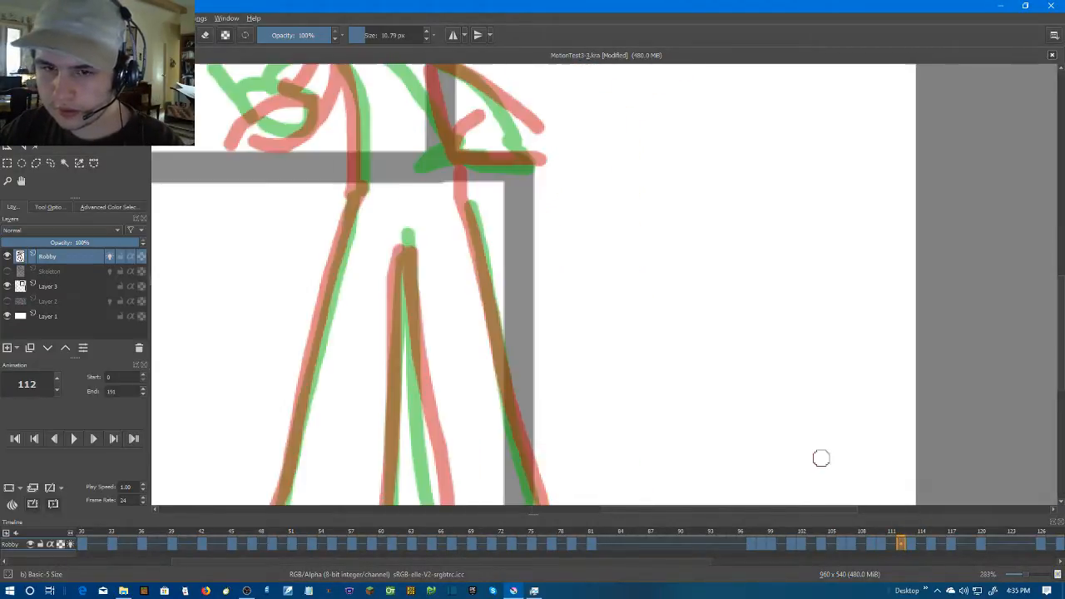
# Select frames 96 to 123 in the timeline and play back that range to review the turning motion
pyautogui.press('Left')
pyautogui.press('Left')
pyautogui.press('Left')
pyautogui.press('Left')
pyautogui.press('Left')
pyautogui.press('Left')
pyautogui.scroll(-2, 862, 430)
pyautogui.moveTo(644, 560); pyautogui.dragTo(791, 569)
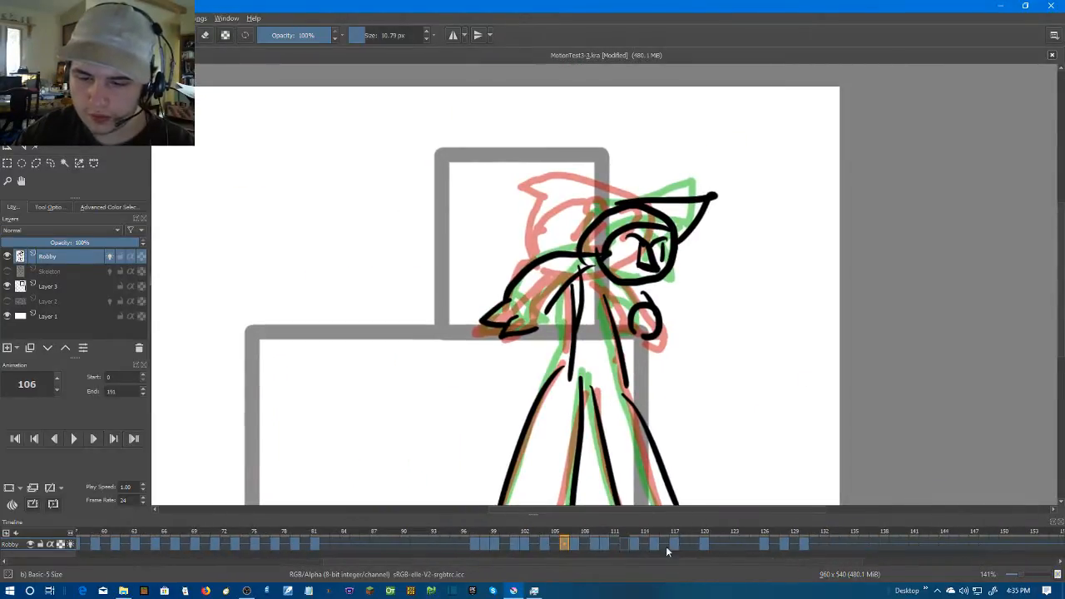
pyautogui.moveTo(460, 546); pyautogui.dragTo(736, 545)
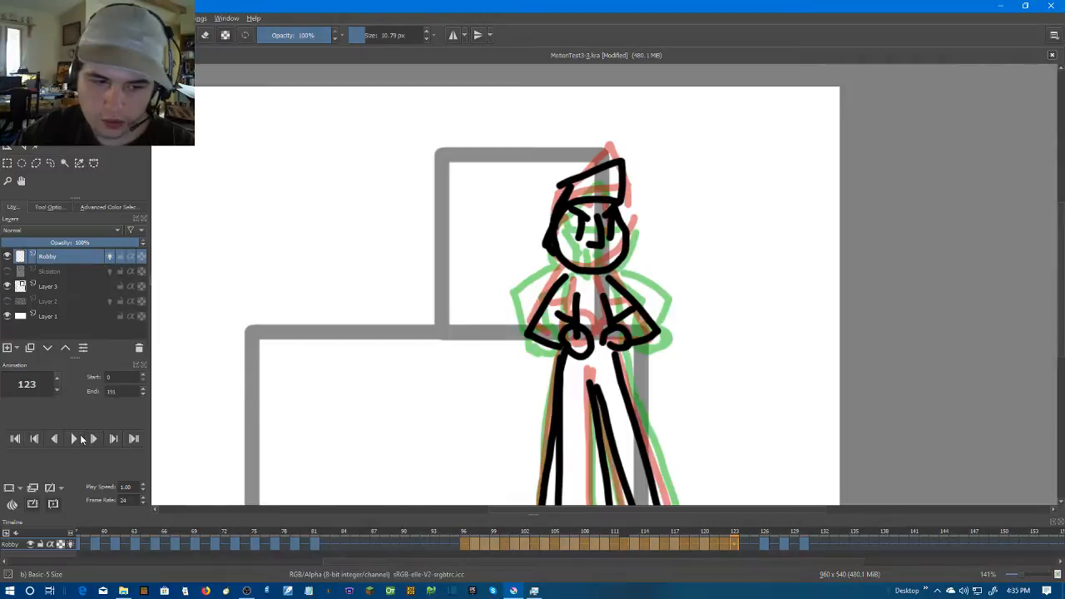
pyautogui.click(74, 438)
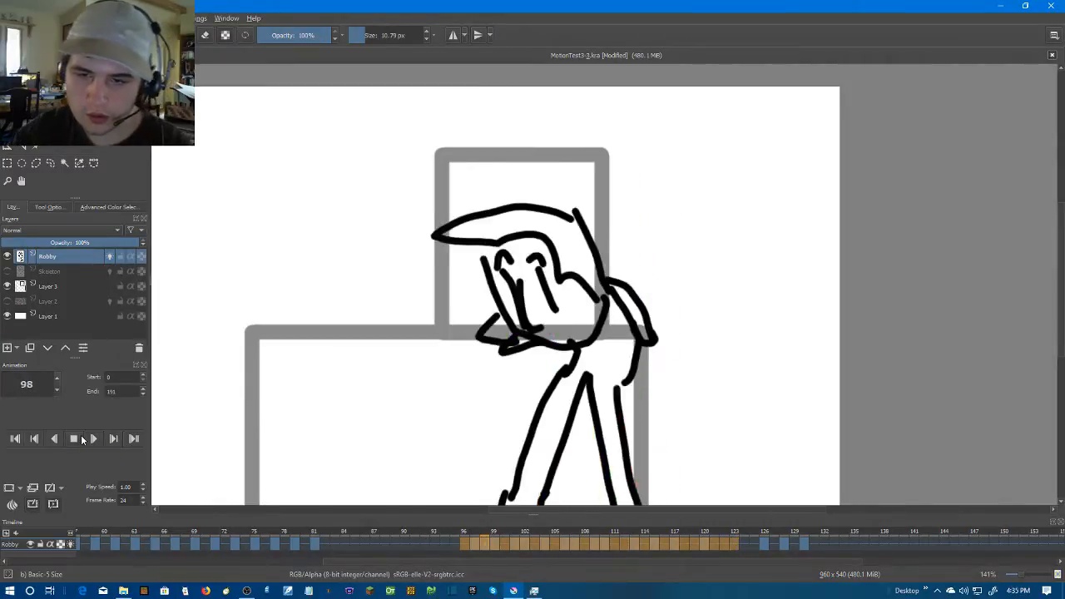
pyautogui.click(74, 438)
# Go to blank frame 112 and draw Robby's nose and two vertical eyes, undoing a stray stroke above them
pyautogui.click(504, 545)
pyautogui.click(566, 546)
pyautogui.press('Right')
pyautogui.press('Right')
pyautogui.press('Right')
pyautogui.press('Right')
pyautogui.press('Right')
pyautogui.press('Right')
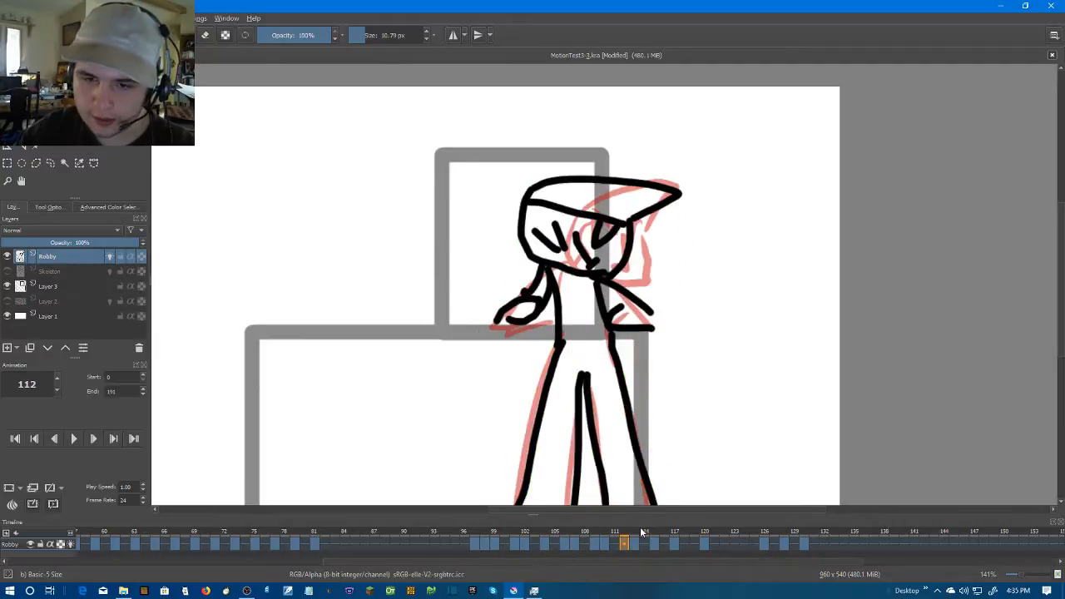
pyautogui.scroll(4, 560, 270)
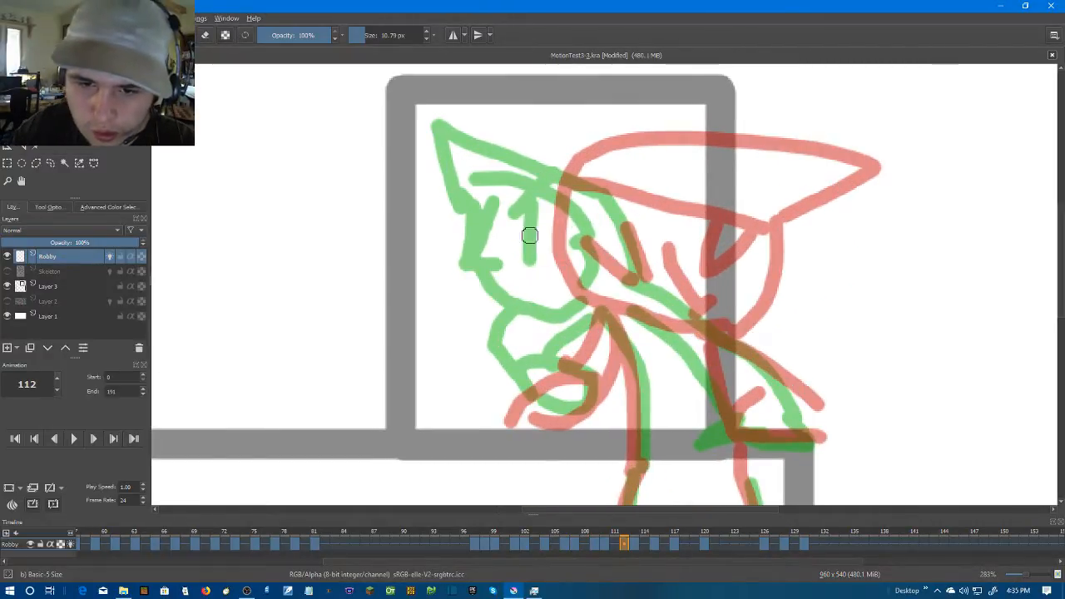
pyautogui.moveTo(535, 233); pyautogui.dragTo(562, 279)
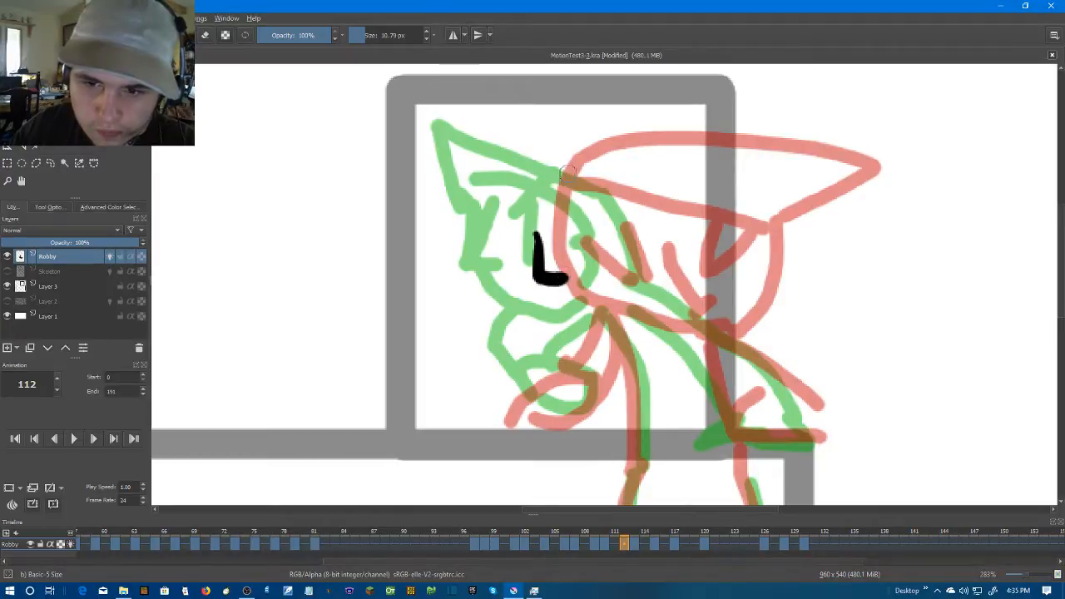
pyautogui.moveTo(571, 155); pyautogui.dragTo(532, 171)
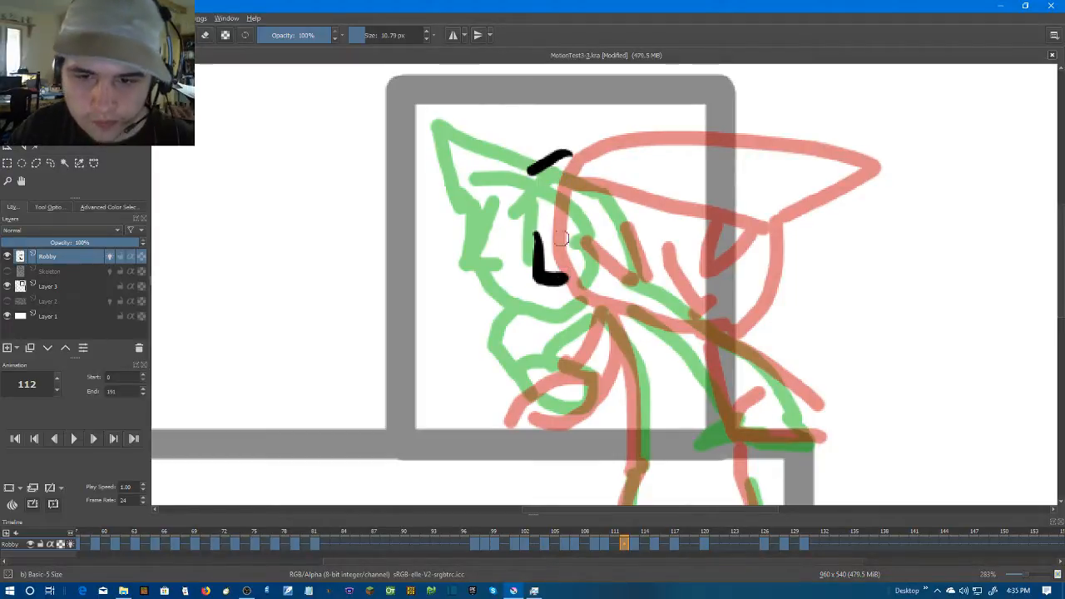
pyautogui.hotkey('ctrl', 'z')
pyautogui.moveTo(572, 213); pyautogui.dragTo(586, 278)
pyautogui.moveTo(506, 213); pyautogui.dragTo(510, 268)
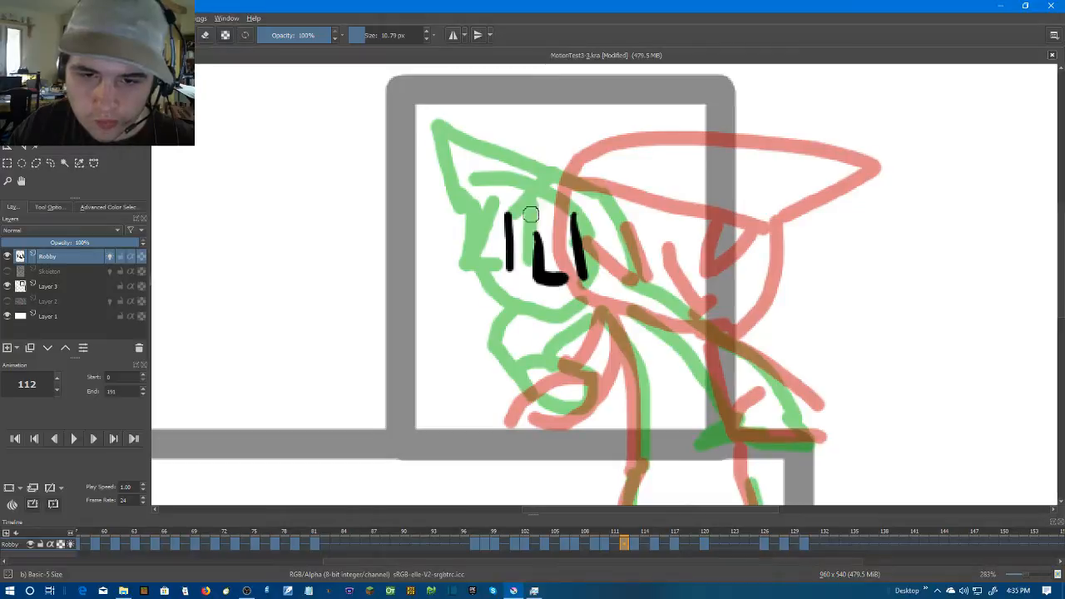
# Draw the curved face outline, the pointed cap, the brow and the back of the head on frame 112
pyautogui.moveTo(502, 188)
pyautogui.mouseDown()
pyautogui.moveTo(586, 320)
pyautogui.moveTo(661, 298)
pyautogui.mouseUp()
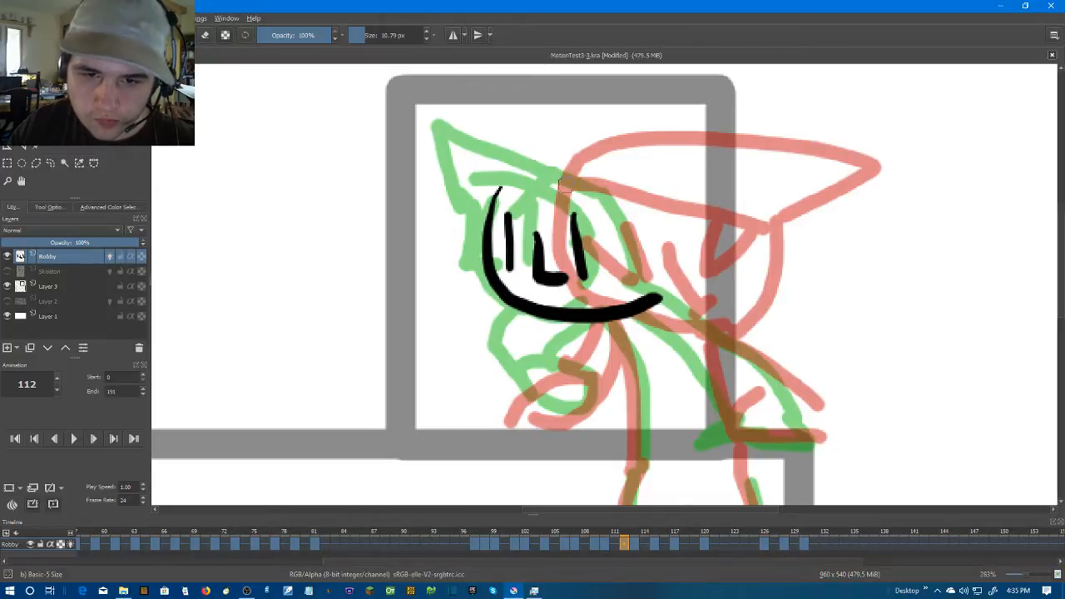
pyautogui.moveTo(615, 190)
pyautogui.mouseDown()
pyautogui.moveTo(574, 178)
pyautogui.moveTo(499, 203)
pyautogui.mouseUp()
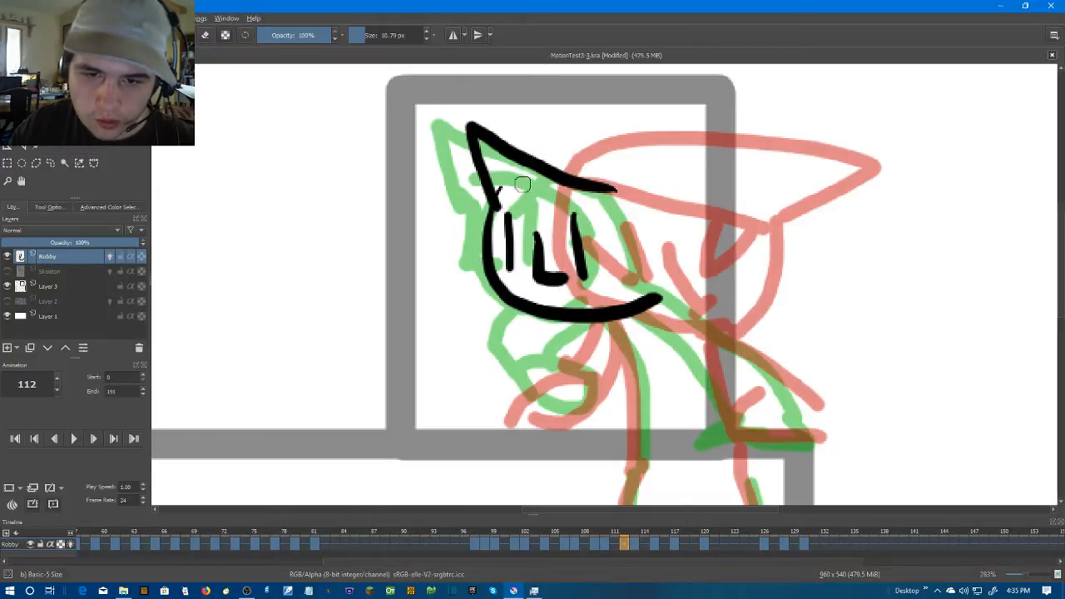
pyautogui.moveTo(487, 166); pyautogui.dragTo(661, 293)
pyautogui.moveTo(526, 198); pyautogui.dragTo(657, 291)
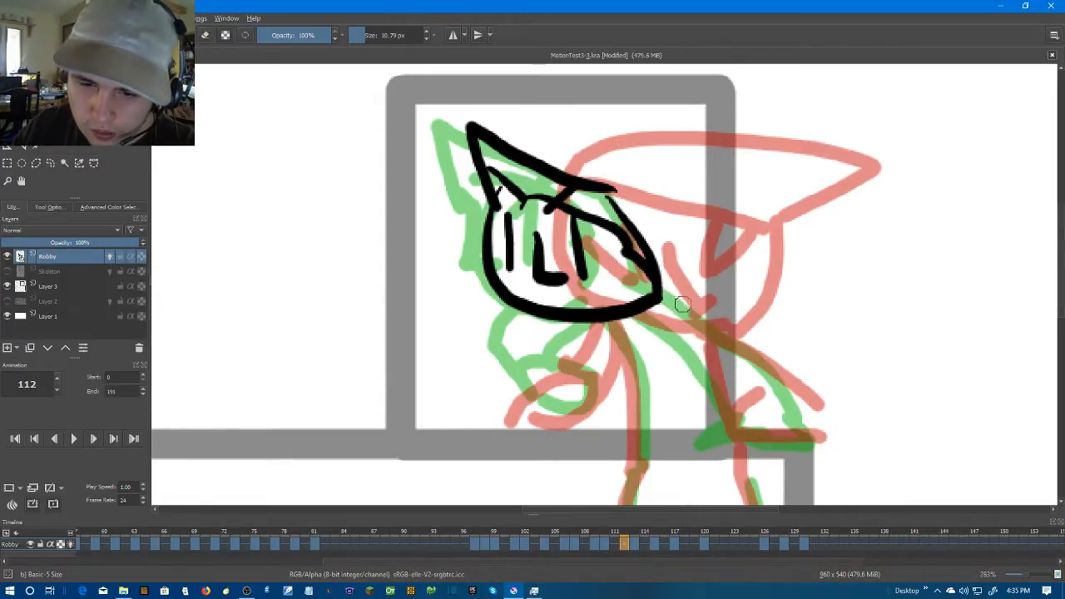
# Draw both sides of Robby's torso, the front arm with its round hand, and the rear arm's outer line on frame 112
pyautogui.moveTo(671, 300)
pyautogui.mouseDown()
pyautogui.moveTo(727, 416)
pyautogui.moveTo(744, 482)
pyautogui.mouseUp()
pyautogui.moveTo(614, 326); pyautogui.dragTo(639, 458)
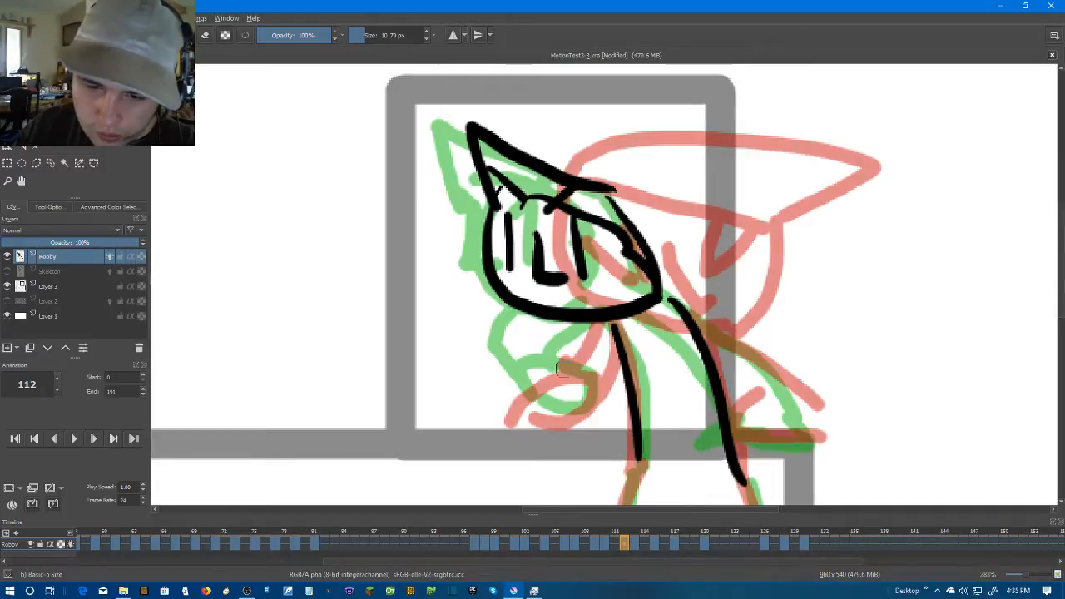
pyautogui.moveTo(567, 406); pyautogui.dragTo(574, 401)
pyautogui.moveTo(558, 321); pyautogui.dragTo(517, 368)
pyautogui.moveTo(602, 325); pyautogui.dragTo(584, 381)
pyautogui.moveTo(680, 289); pyautogui.dragTo(803, 414)
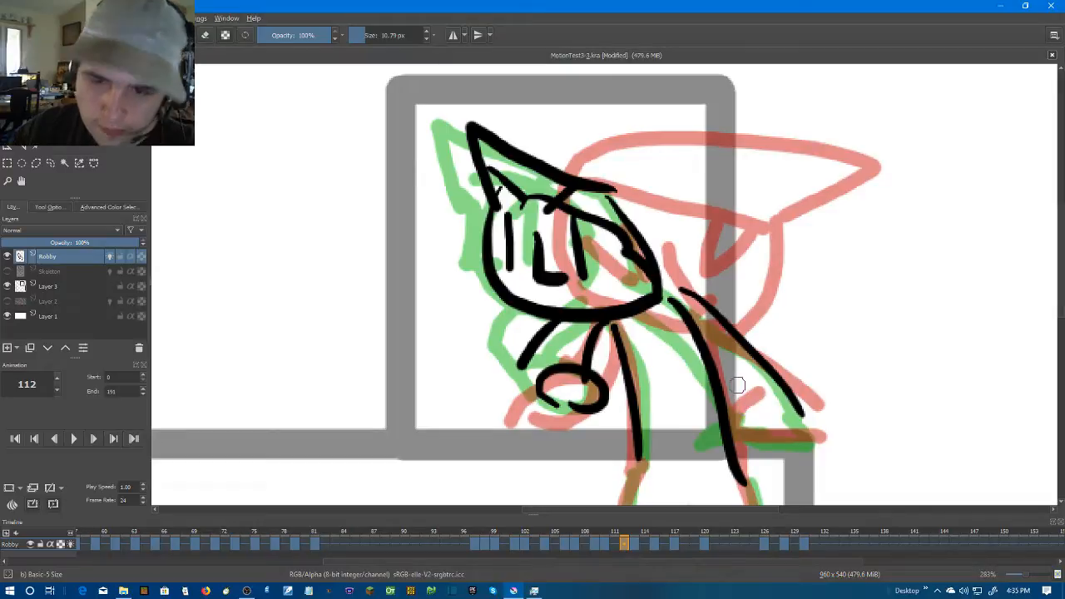
# Draw Robby's legs on frame 112, running from the waist down to the canvas's lower edge
pyautogui.scroll(-2, 735, 385)
pyautogui.moveTo(735, 385); pyautogui.dragTo(705, 260)
pyautogui.scroll(1, 706, 260)
pyautogui.moveTo(678, 359); pyautogui.dragTo(674, 265)
pyautogui.scroll(1, 656, 309)
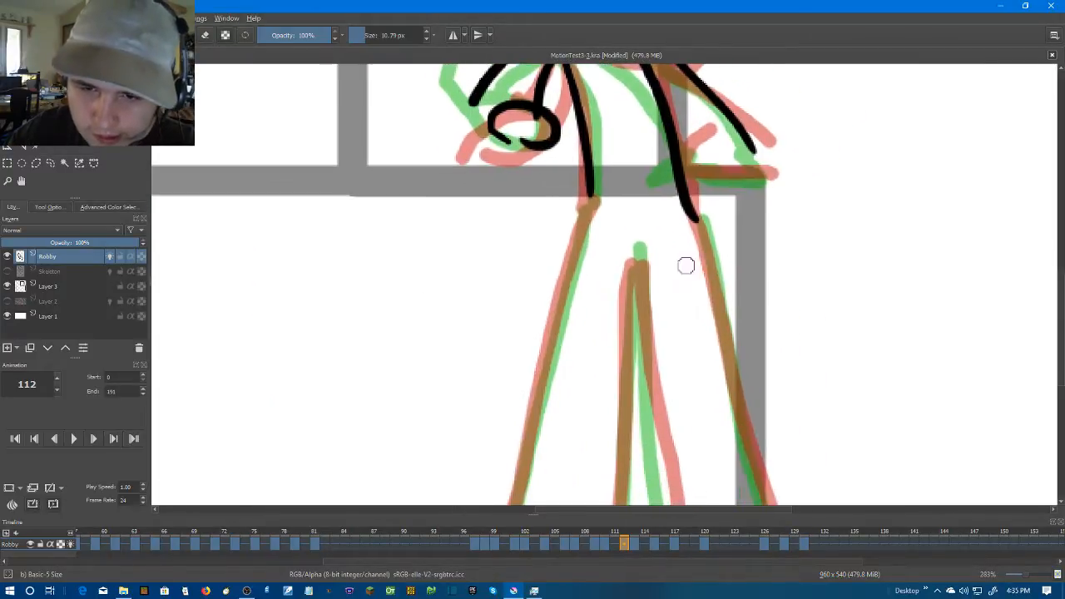
pyautogui.scroll(-1, 723, 211)
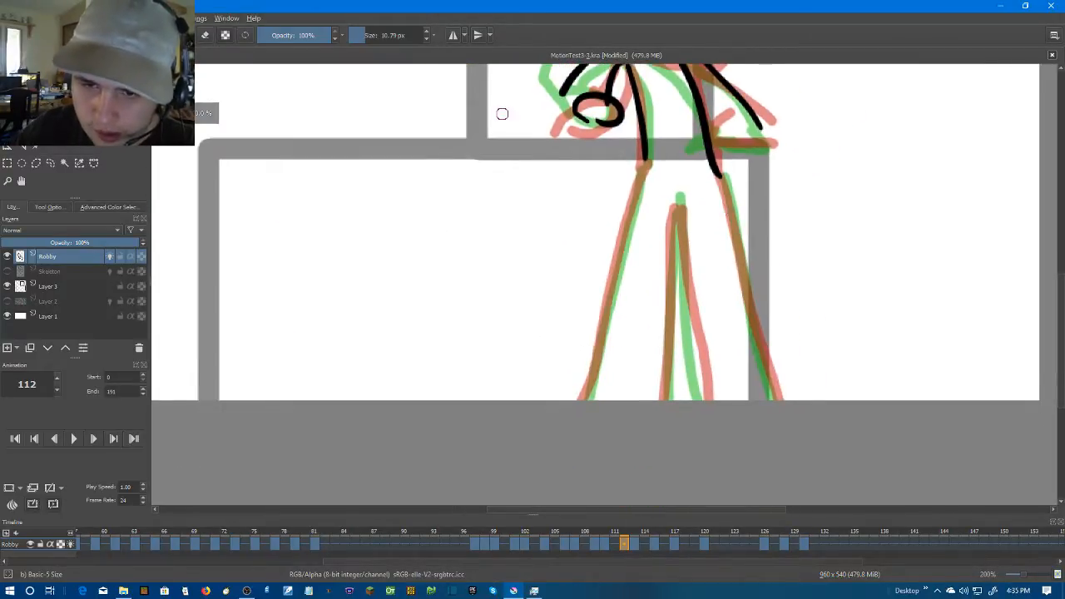
pyautogui.moveTo(632, 164); pyautogui.dragTo(561, 425)
pyautogui.moveTo(678, 200)
pyautogui.mouseDown()
pyautogui.moveTo(645, 412)
pyautogui.moveTo(690, 407)
pyautogui.mouseUp()
pyautogui.moveTo(720, 166); pyautogui.dragTo(777, 430)
# Step back and forth through Robby's keyframes between 99 and 121 to examine how the turning poses flow
pyautogui.scroll(-1, 779, 458)
pyautogui.press('Right')
pyautogui.press('Right')
pyautogui.moveTo(814, 363); pyautogui.dragTo(787, 428)
pyautogui.press('Right')
pyautogui.press('Right')
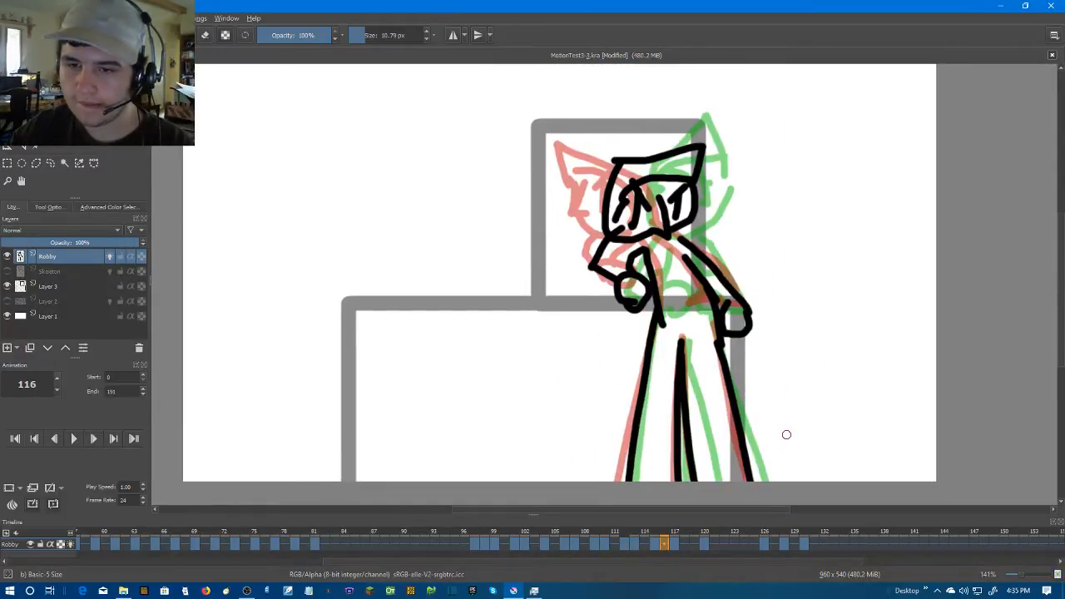
pyautogui.press('Right')
pyautogui.press('Left')
pyautogui.press('Left')
pyautogui.press('Left')
pyautogui.press('Left')
pyautogui.press('Left')
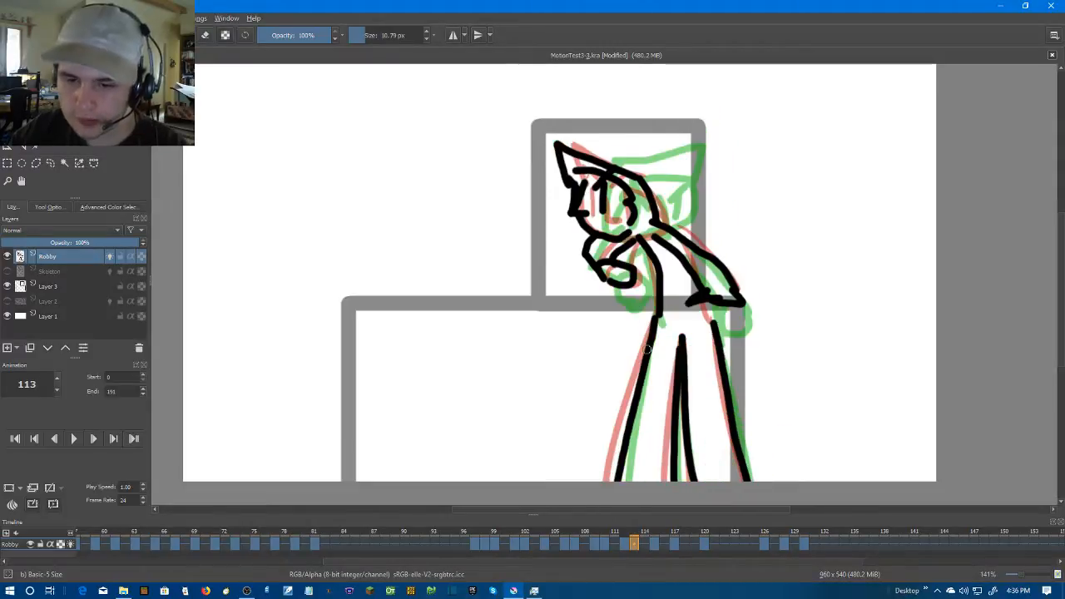
pyautogui.press('Right')
pyautogui.press('Right')
pyautogui.press('Right')
pyautogui.press('Right')
pyautogui.press('Right')
pyautogui.press('Right')
pyautogui.press('Right')
pyautogui.press('Left')
pyautogui.press('Left')
pyautogui.press('Left')
pyautogui.press('Left')
pyautogui.press('Left')
pyautogui.press('Left')
pyautogui.press('Left')
pyautogui.press('Left')
pyautogui.press('Left')
pyautogui.press('Left')
pyautogui.press('Left')
pyautogui.press('Left')
pyautogui.press('Left')
pyautogui.press('Left')
pyautogui.press('Left')
pyautogui.press('Left')
pyautogui.press('Left')
pyautogui.press('Left')
pyautogui.press('Left')
pyautogui.press('Left')
pyautogui.press('Left')
pyautogui.press('Left')
pyautogui.press('Left')
pyautogui.press('Left')
pyautogui.press('Left')
pyautogui.press('Right')
pyautogui.press('Right')
pyautogui.press('Right')
pyautogui.press('Right')
pyautogui.press('Right')
pyautogui.press('Right')
pyautogui.press('Right')
pyautogui.press('Right')
pyautogui.press('Right')
pyautogui.press('Right')
pyautogui.press('Right')
pyautogui.press('Right')
pyautogui.press('Right')
pyautogui.press('Right')
pyautogui.press('Right')
pyautogui.press('Right')
pyautogui.press('Right')
pyautogui.press('Right')
pyautogui.press('Right')
pyautogui.press('Right')
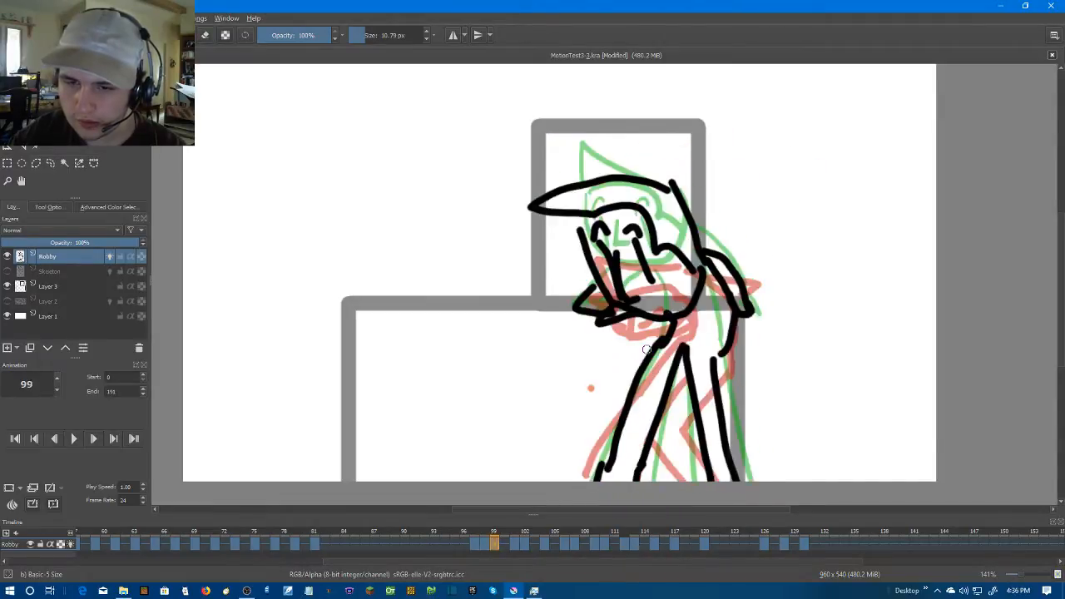
# Select frames 93 to 124 on the Robby layer and play back that range to review the turn
pyautogui.moveTo(667, 542); pyautogui.dragTo(721, 546)
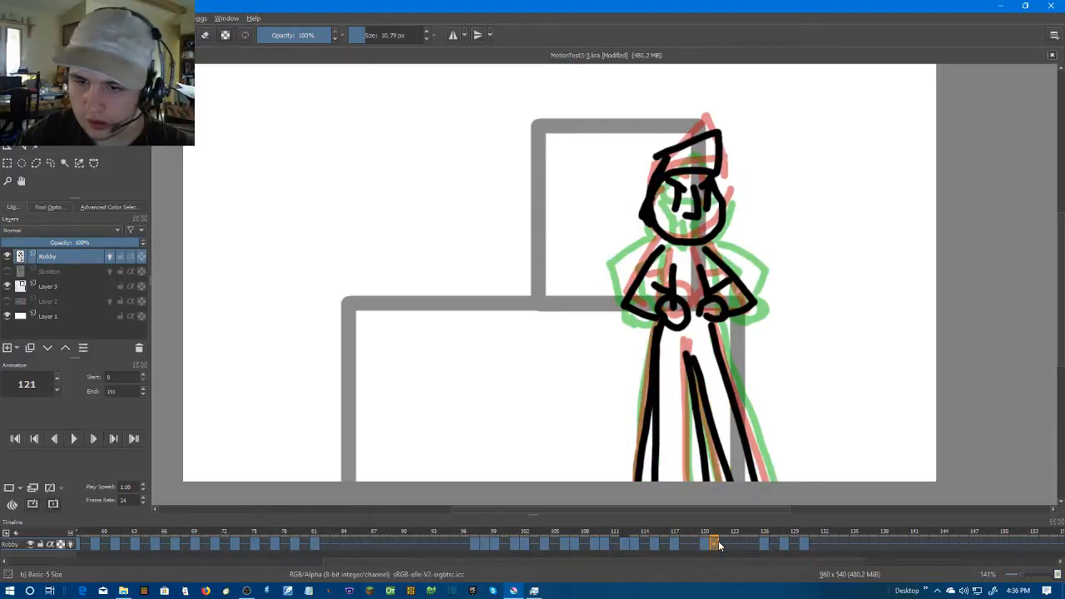
pyautogui.moveTo(433, 544); pyautogui.dragTo(745, 543)
pyautogui.click(79, 438)
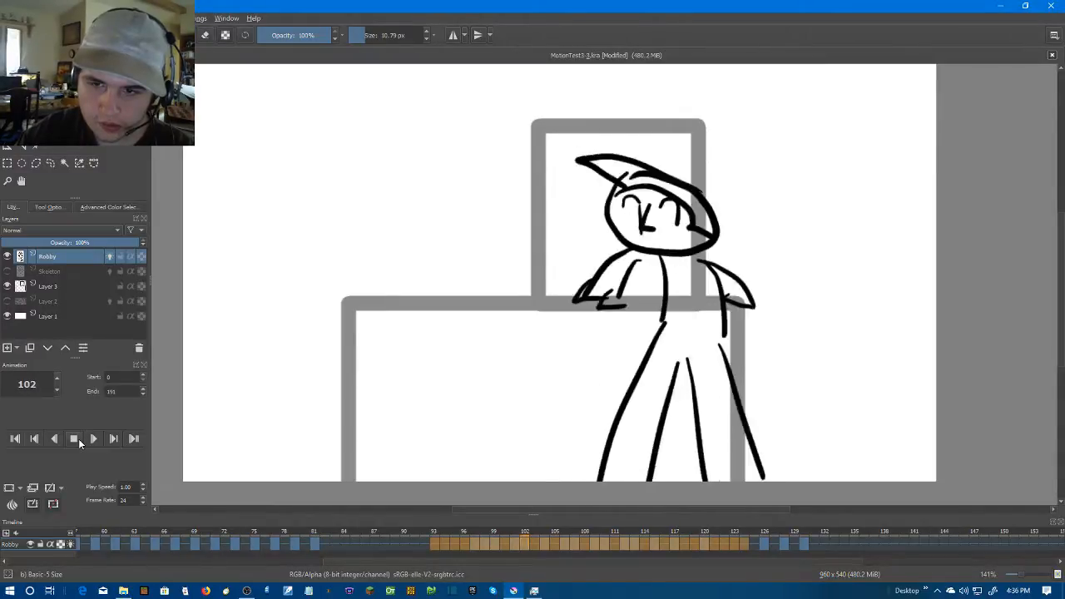
pyautogui.click(78, 438)
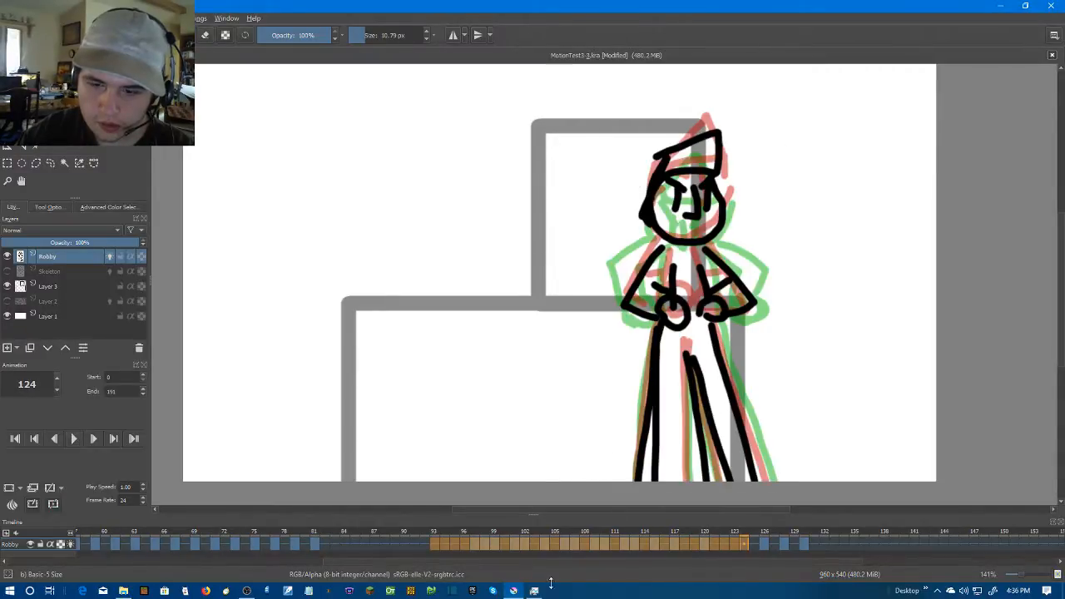
# Compare the poses around frame 117, and add a blank keyframe at frame 116 on the Robby layer
pyautogui.click(674, 544)
pyautogui.press('Left')
pyautogui.press('Left')
pyautogui.press('Right')
pyautogui.press('Right')
pyautogui.press('Right')
pyautogui.press('Left')
pyautogui.rightClick(670, 544)
pyautogui.click(684, 509)
# Draw Robby's round, lowered head on frame 116 with the facial features crowded toward the lower edge
pyautogui.scroll(2, 642, 299)
pyautogui.moveTo(643, 299); pyautogui.dragTo(582, 424)
pyautogui.moveTo(599, 319)
pyautogui.mouseDown()
pyautogui.moveTo(610, 199)
pyautogui.moveTo(665, 329)
pyautogui.moveTo(615, 293)
pyautogui.mouseUp()
pyautogui.moveTo(687, 268); pyautogui.dragTo(654, 306)
pyautogui.moveTo(634, 252)
pyautogui.mouseDown()
pyautogui.moveTo(681, 289)
pyautogui.moveTo(663, 292)
pyautogui.moveTo(696, 284)
pyautogui.moveTo(698, 294)
pyautogui.mouseUp()
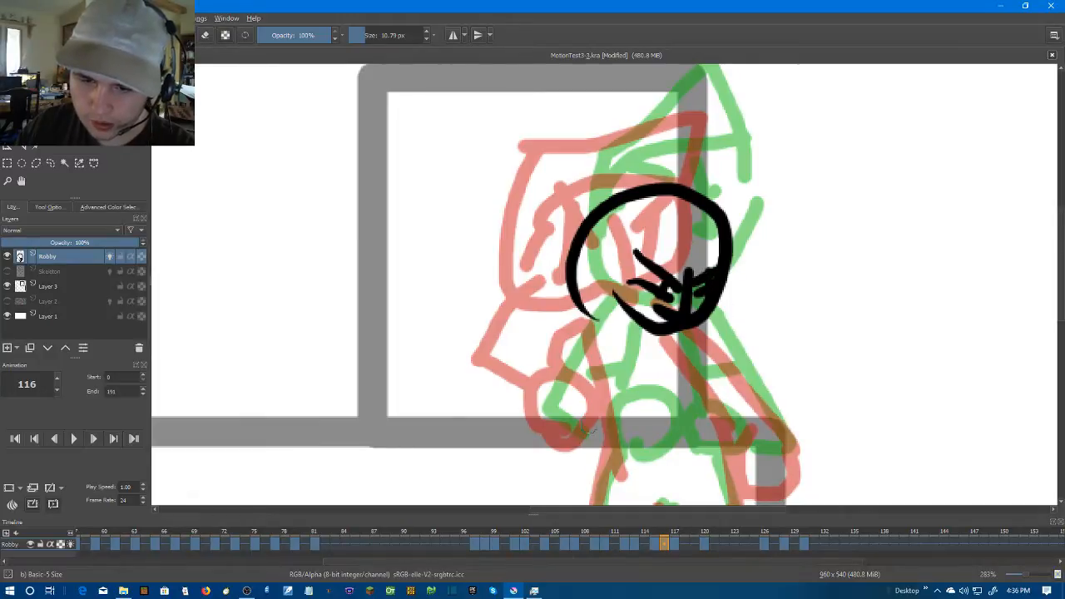
# Draw both round hands and the bent arms on frame 116, redoing one arm stroke
pyautogui.moveTo(639, 406); pyautogui.dragTo(651, 414)
pyautogui.moveTo(732, 416); pyautogui.dragTo(707, 428)
pyautogui.moveTo(713, 340); pyautogui.dragTo(765, 440)
pyautogui.moveTo(613, 324)
pyautogui.mouseDown()
pyautogui.moveTo(570, 389)
pyautogui.moveTo(570, 413)
pyautogui.mouseUp()
pyautogui.hotkey('ctrl', 'z')
pyautogui.moveTo(608, 320)
pyautogui.mouseDown()
pyautogui.moveTo(547, 384)
pyautogui.moveTo(603, 408)
pyautogui.mouseUp()
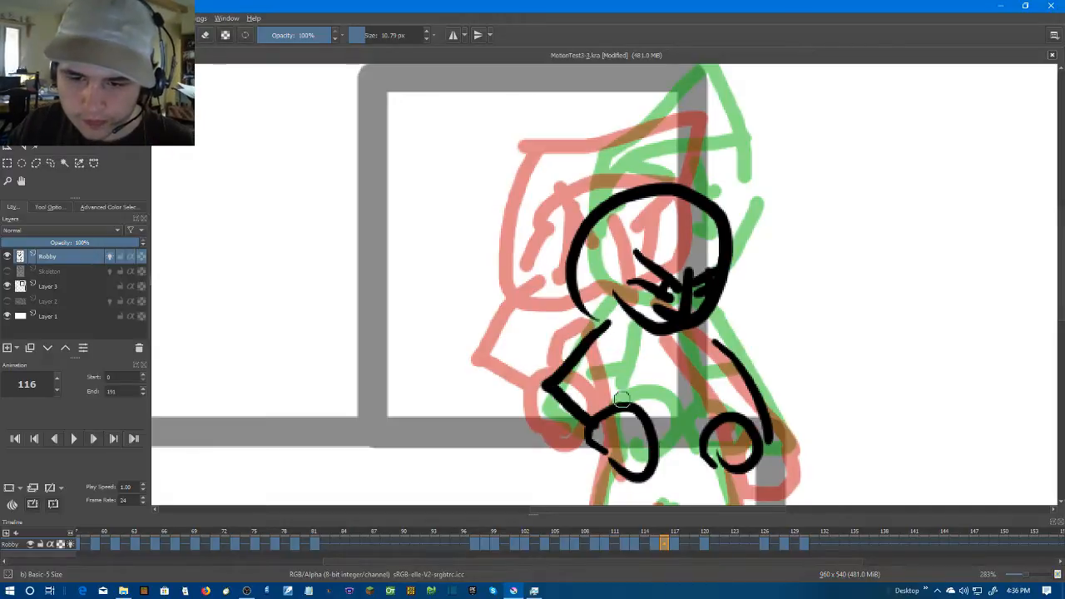
pyautogui.moveTo(632, 333)
pyautogui.mouseDown()
pyautogui.moveTo(612, 377)
pyautogui.moveTo(620, 408)
pyautogui.mouseUp()
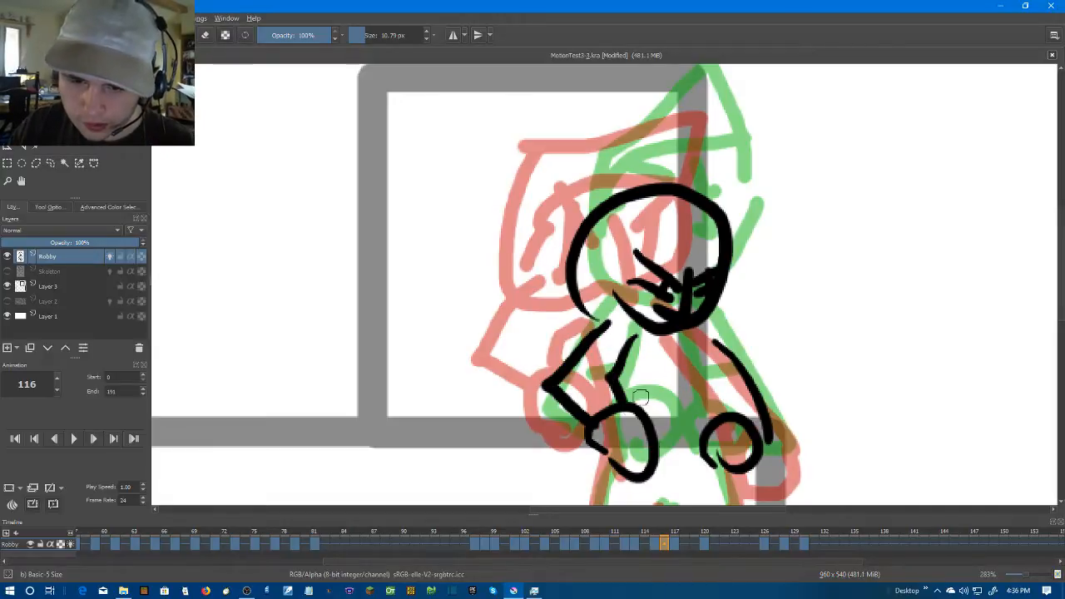
# Draw Robby's legs on frame 116 down to the canvas's lower edge, redoing the outer line of the rear leg
pyautogui.scroll(-4, 651, 396)
pyautogui.scroll(2, 653, 320)
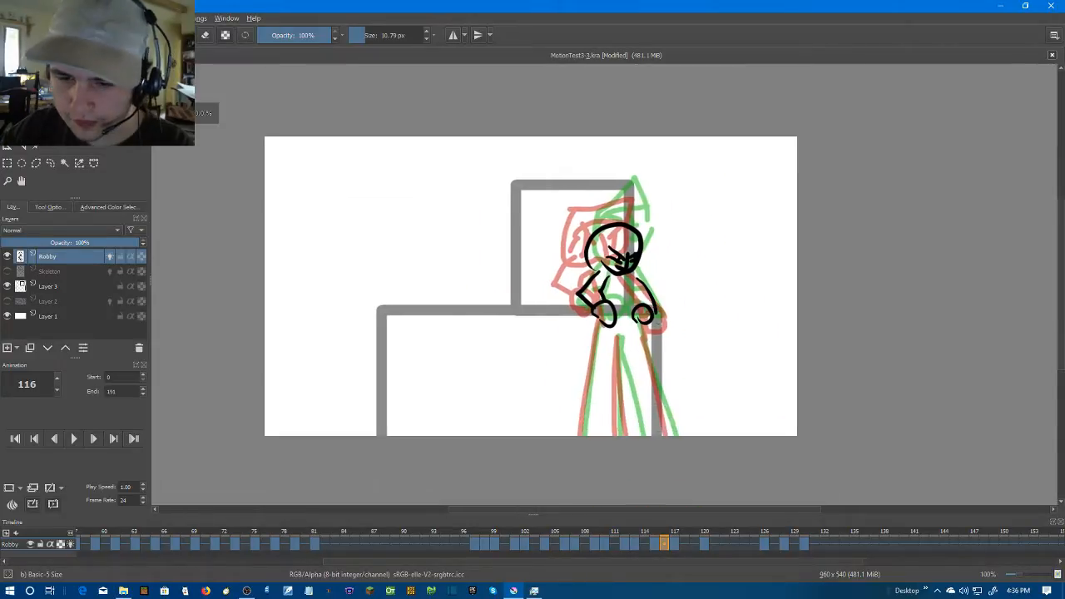
pyautogui.moveTo(572, 280); pyautogui.dragTo(549, 434)
pyautogui.moveTo(602, 303)
pyautogui.mouseDown()
pyautogui.moveTo(610, 394)
pyautogui.moveTo(606, 316)
pyautogui.moveTo(632, 434)
pyautogui.mouseUp()
pyautogui.moveTo(640, 281); pyautogui.dragTo(672, 436)
pyautogui.hotkey('ctrl', 'z')
pyautogui.moveTo(633, 277); pyautogui.dragTo(681, 434)
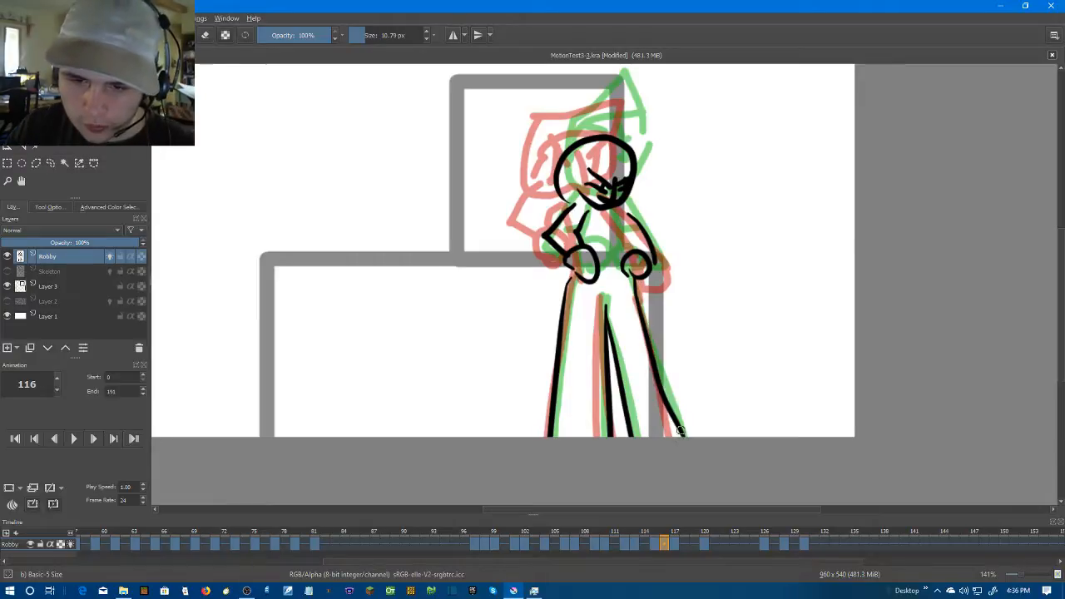
# Add the curved cap brim and the cap's pointed tip to Robby's head on frame 116
pyautogui.scroll(2, 593, 184)
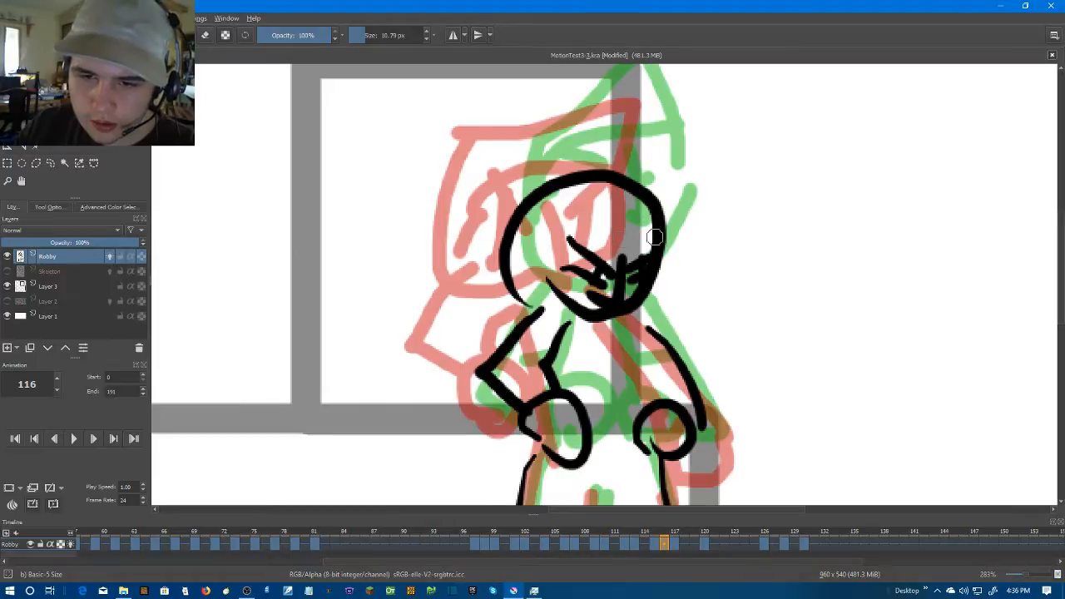
pyautogui.moveTo(658, 233)
pyautogui.mouseDown()
pyautogui.moveTo(546, 225)
pyautogui.moveTo(531, 283)
pyautogui.mouseUp()
pyautogui.moveTo(582, 188)
pyautogui.mouseDown()
pyautogui.moveTo(690, 165)
pyautogui.moveTo(653, 238)
pyautogui.mouseUp()
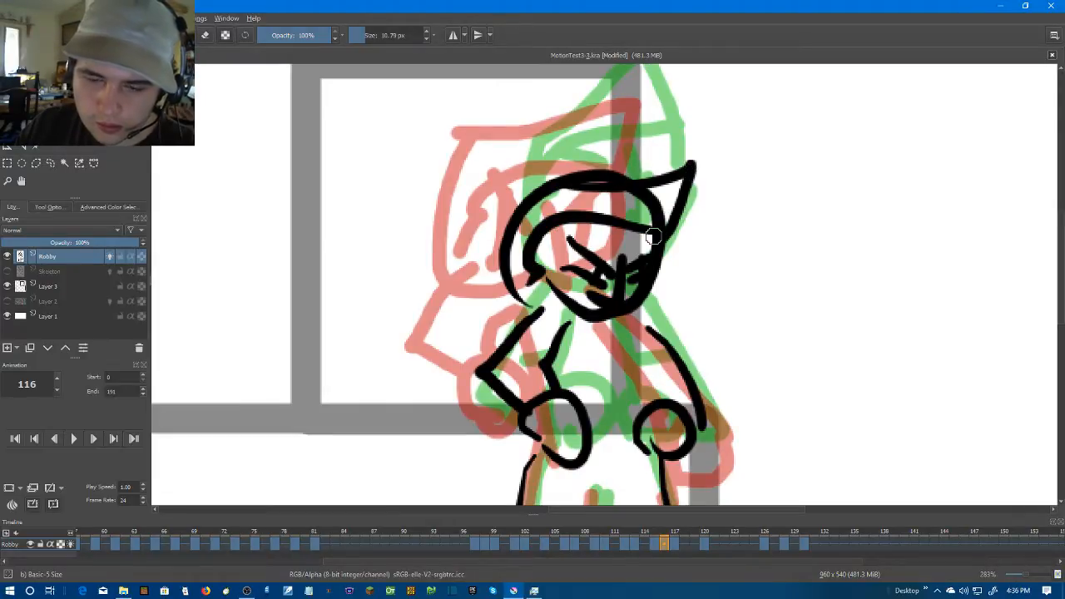
# Step through the keyframes between 113 and 120 to check the frame 116 pose against its neighbours
pyautogui.press('Right')
pyautogui.scroll(-3, 693, 228)
pyautogui.press('Right')
pyautogui.press('Right')
pyautogui.press('Right')
pyautogui.press('Right')
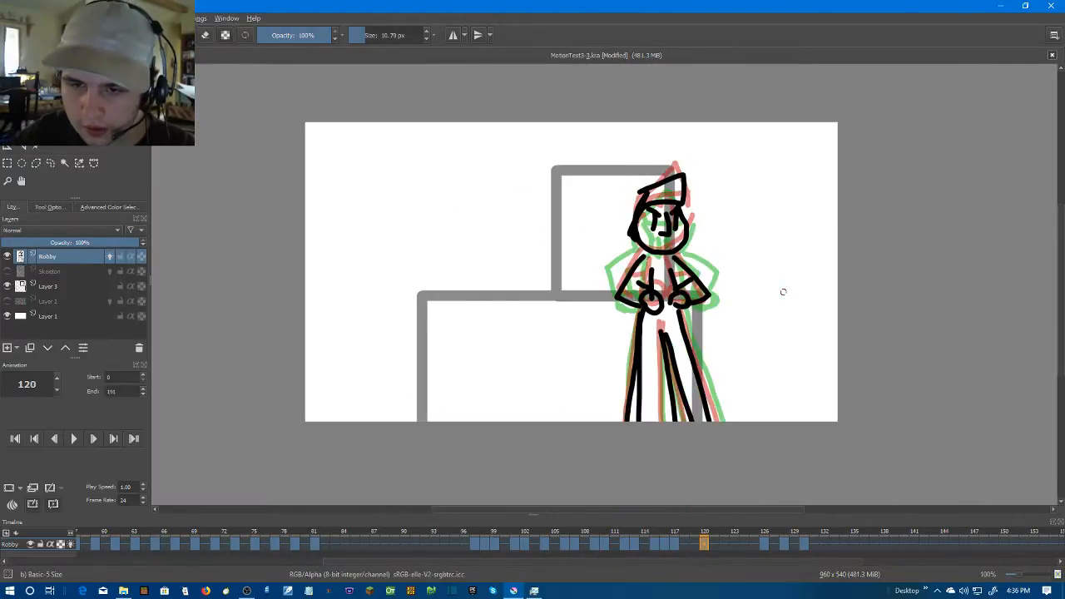
pyautogui.press('Left')
pyautogui.press('Left')
pyautogui.press('Left')
pyautogui.press('Left')
pyautogui.press('Left')
pyautogui.press('Left')
pyautogui.press('Left')
pyautogui.press('Left')
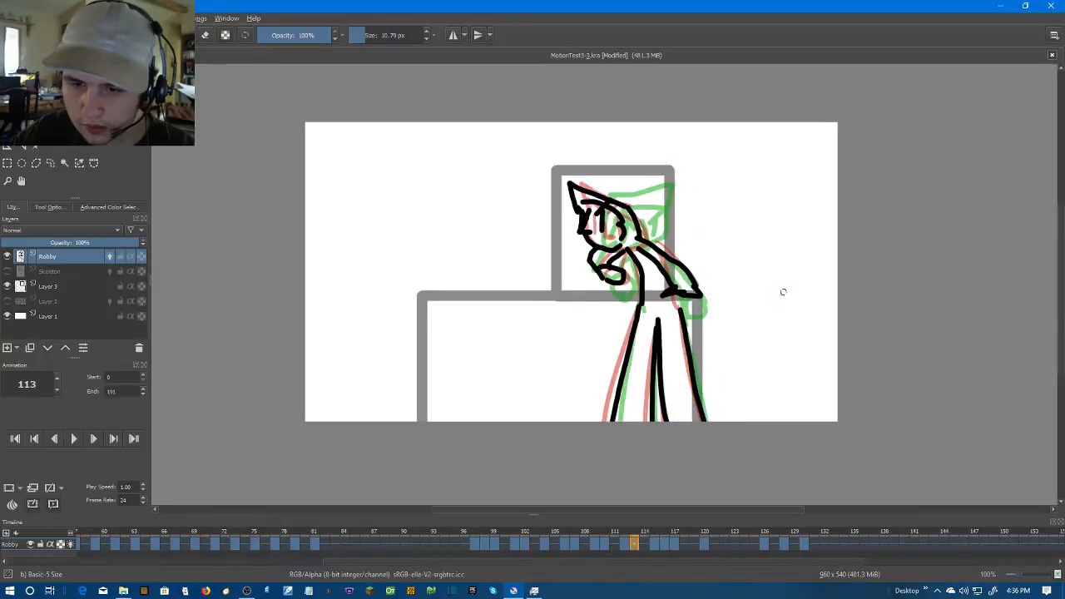
pyautogui.press('Right')
pyautogui.press('Right')
pyautogui.press('Right')
pyautogui.press('Right')
pyautogui.press('Right')
pyautogui.press('Right')
pyautogui.press('Right')
pyautogui.press('Right')
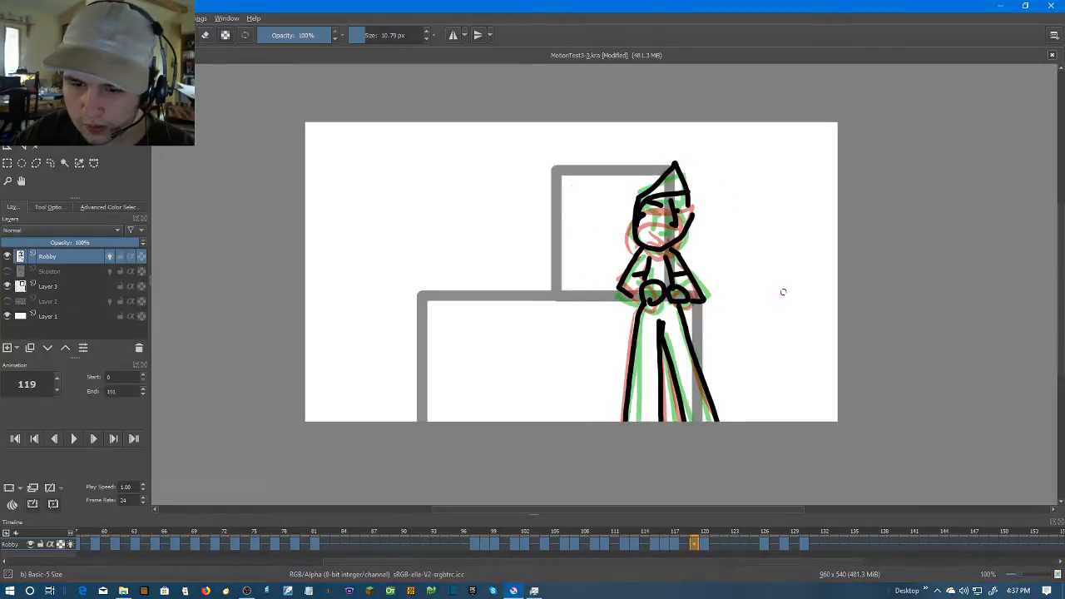
# Select frames 94 to 123 on the Robby layer and play back that range to review the motion
pyautogui.click(706, 545)
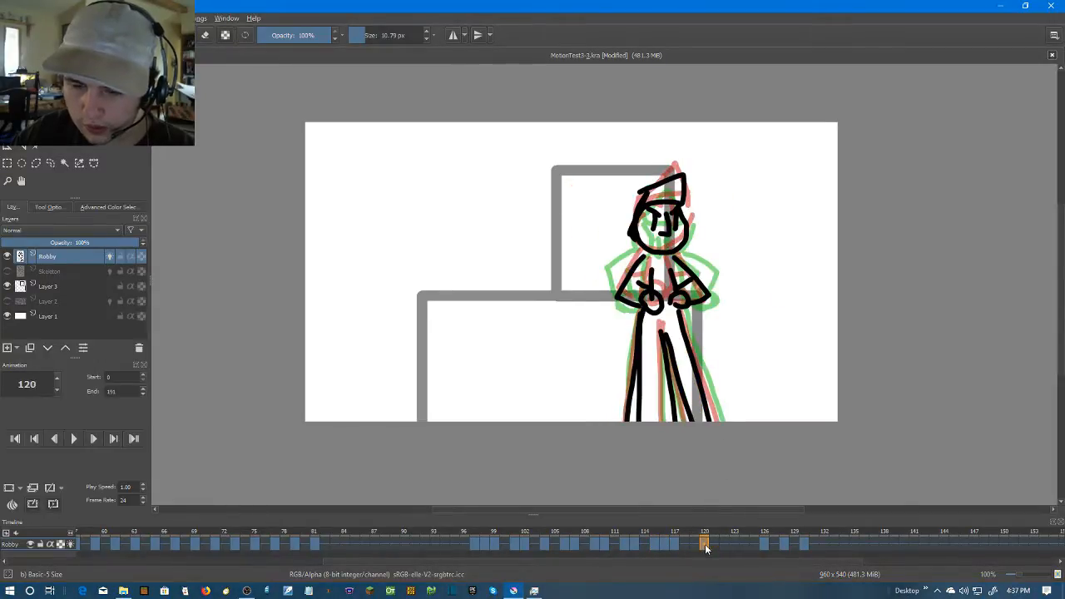
pyautogui.moveTo(443, 545); pyautogui.dragTo(732, 546)
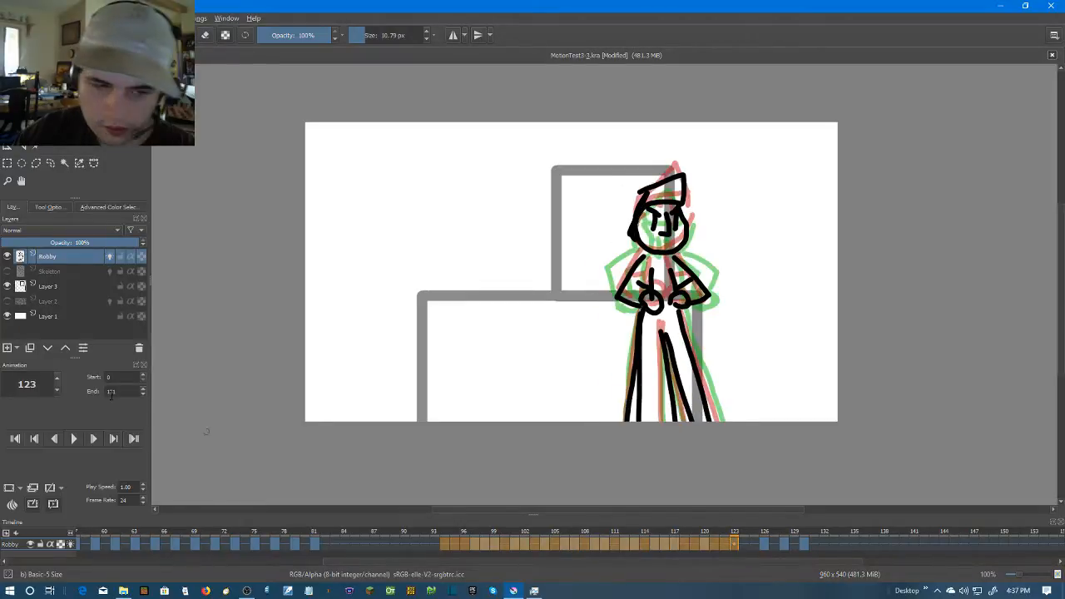
pyautogui.click(71, 439)
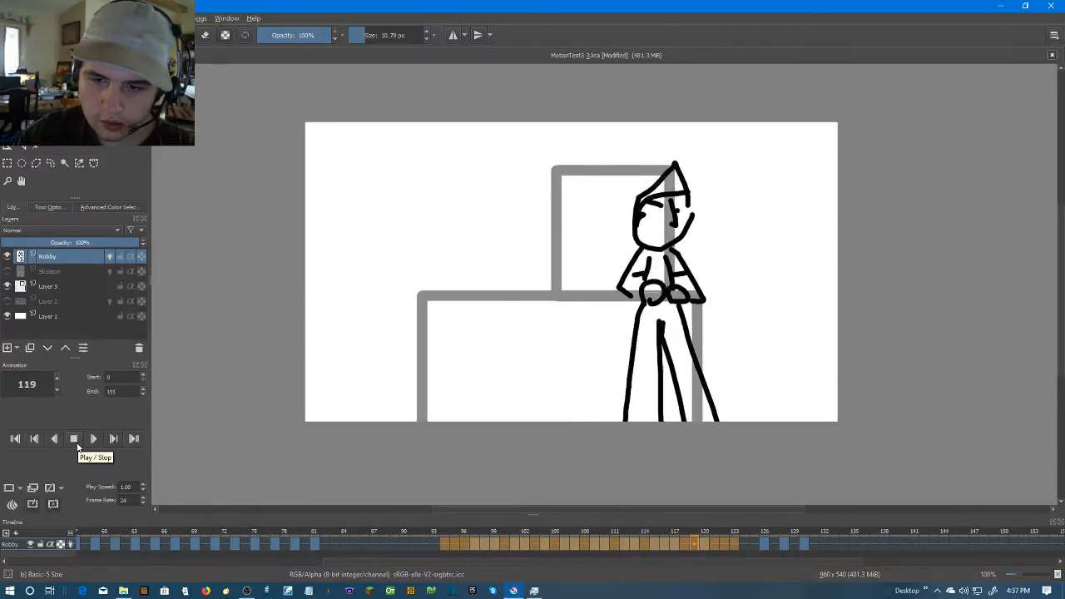
pyautogui.click(77, 442)
# Select frames 122 to 136, play back that range to review the following motion, and return to frame 93
pyautogui.moveTo(720, 549); pyautogui.dragTo(863, 545)
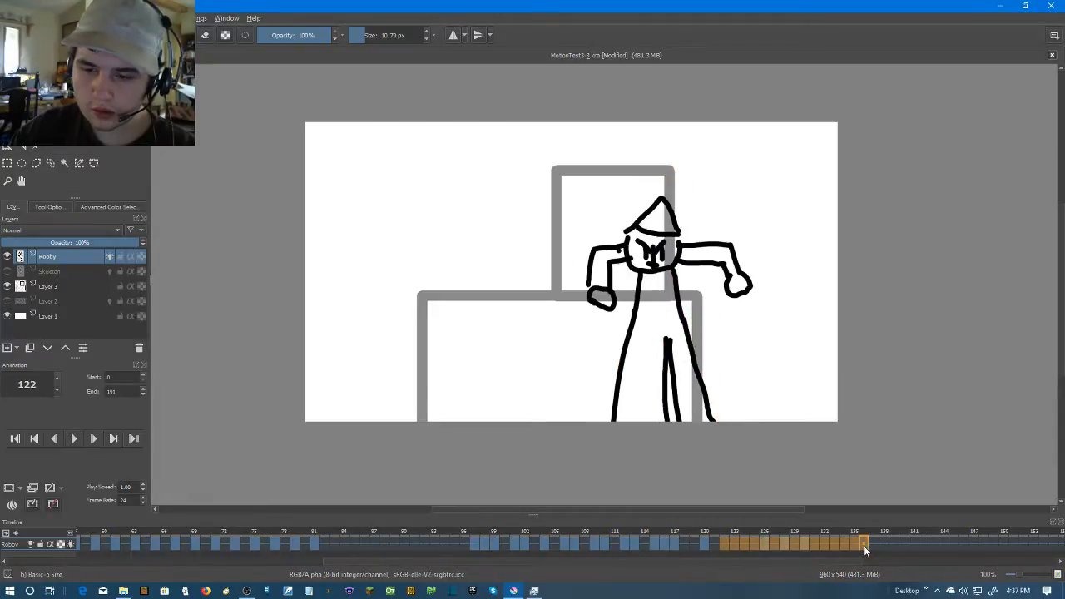
pyautogui.click(73, 439)
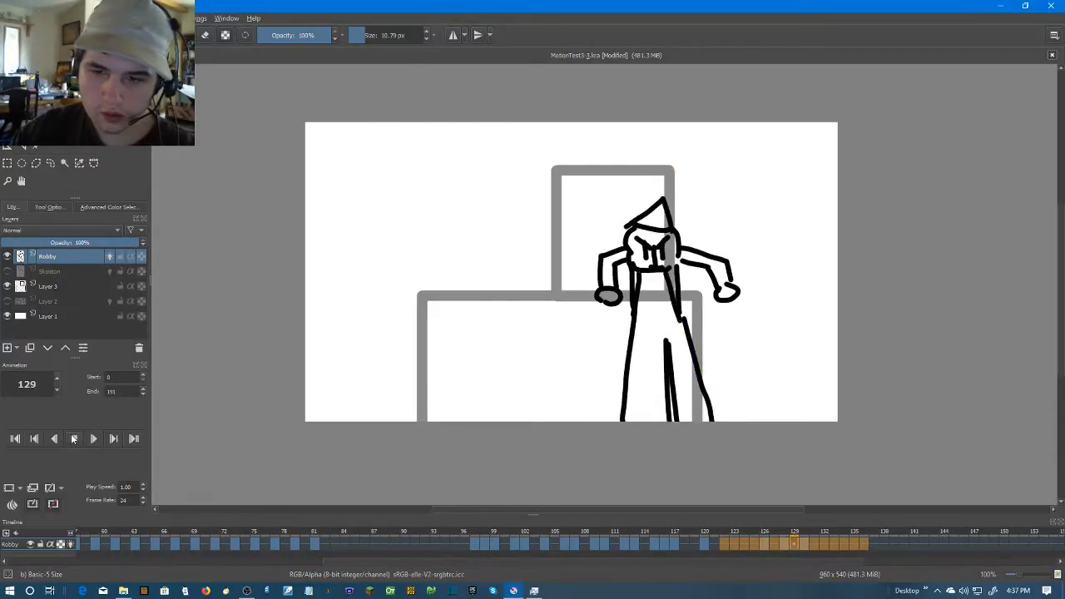
pyautogui.click(73, 439)
pyautogui.click(433, 543)
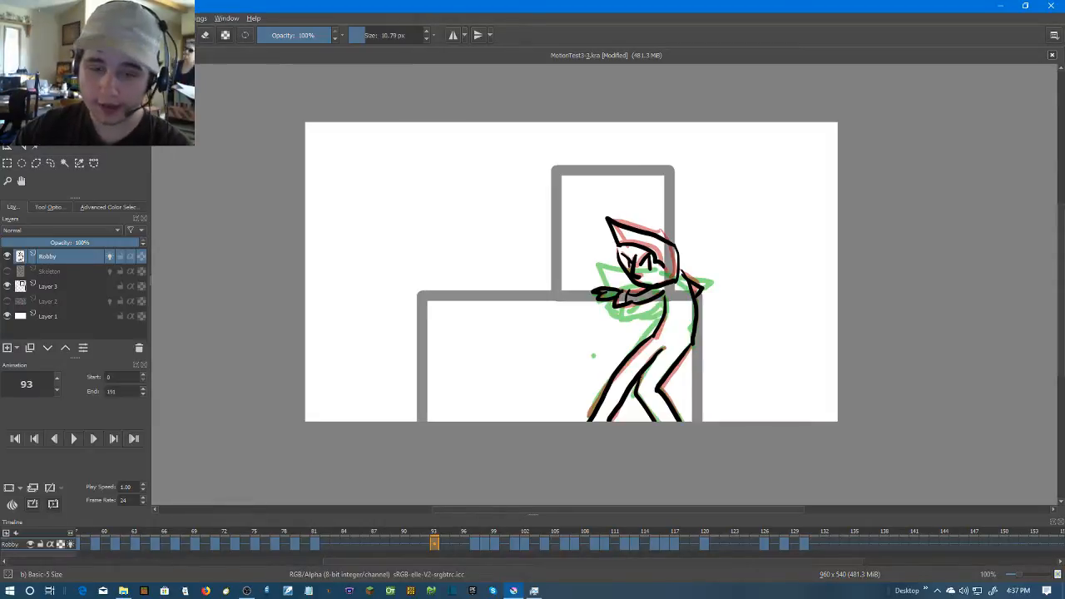
# Switch to OBS and change the active scene from ScreenCap to Break
pyautogui.moveTo(247, 592)
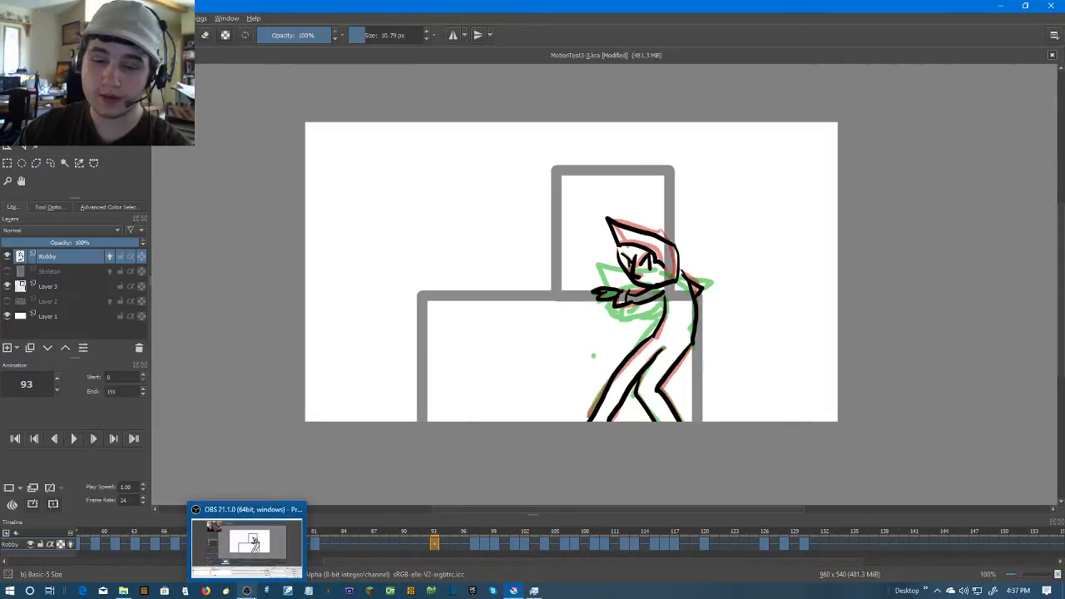
pyautogui.click(247, 545)
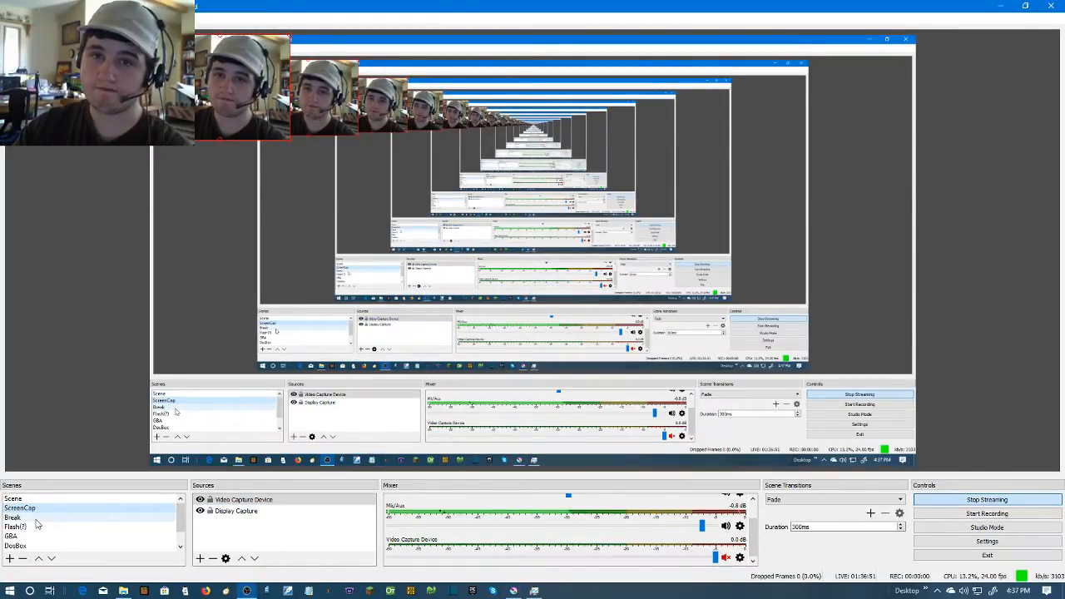
pyautogui.click(37, 519)
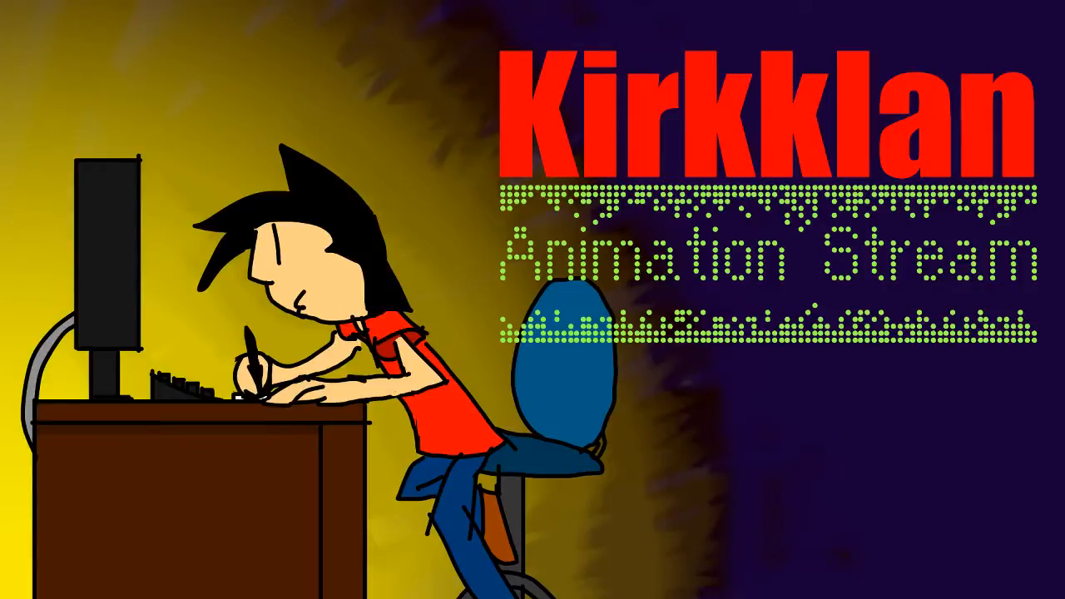
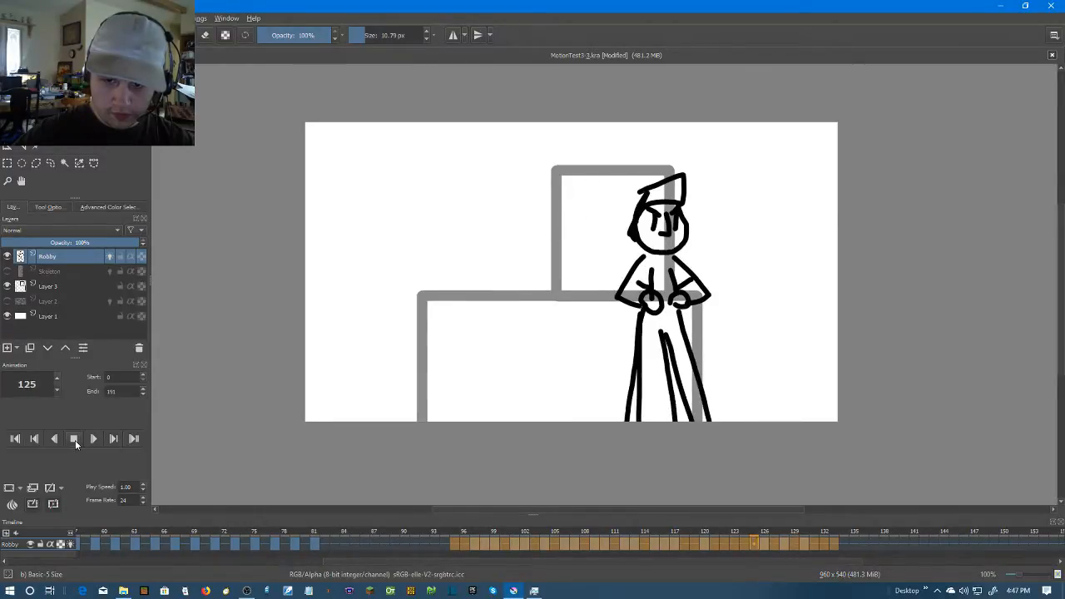
# Stop the playback and save the animation as a new Krita document named MotionTest3-4.kra in the MostionTest3 folder
pyautogui.click(75, 439)
pyautogui.click(224, 544)
pyautogui.moveTo(349, 564); pyautogui.dragTo(2, 562)
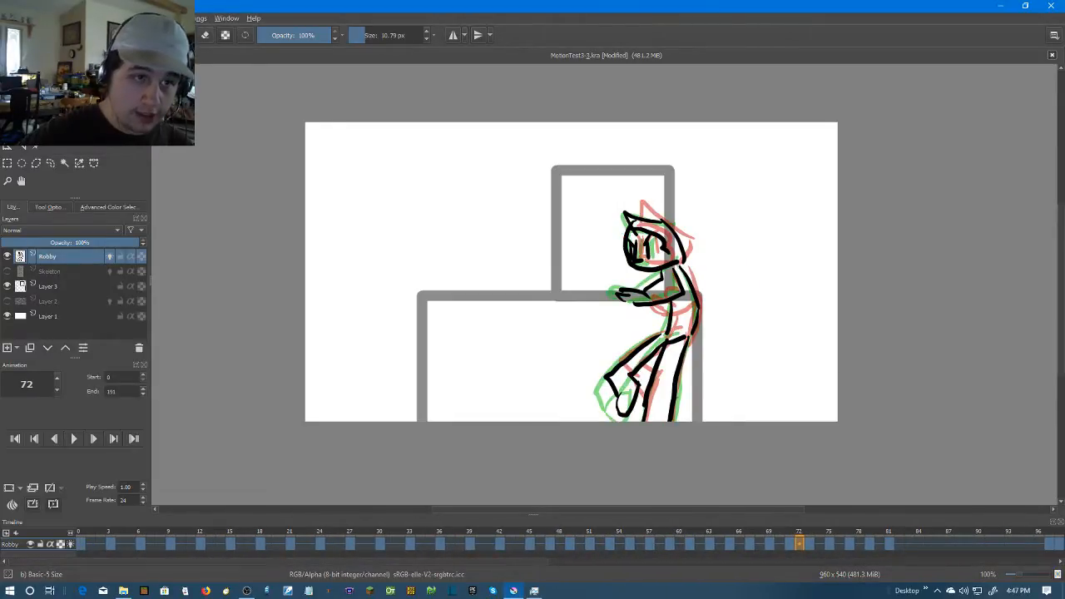
pyautogui.click(11, 18)
pyautogui.click(125, 83)
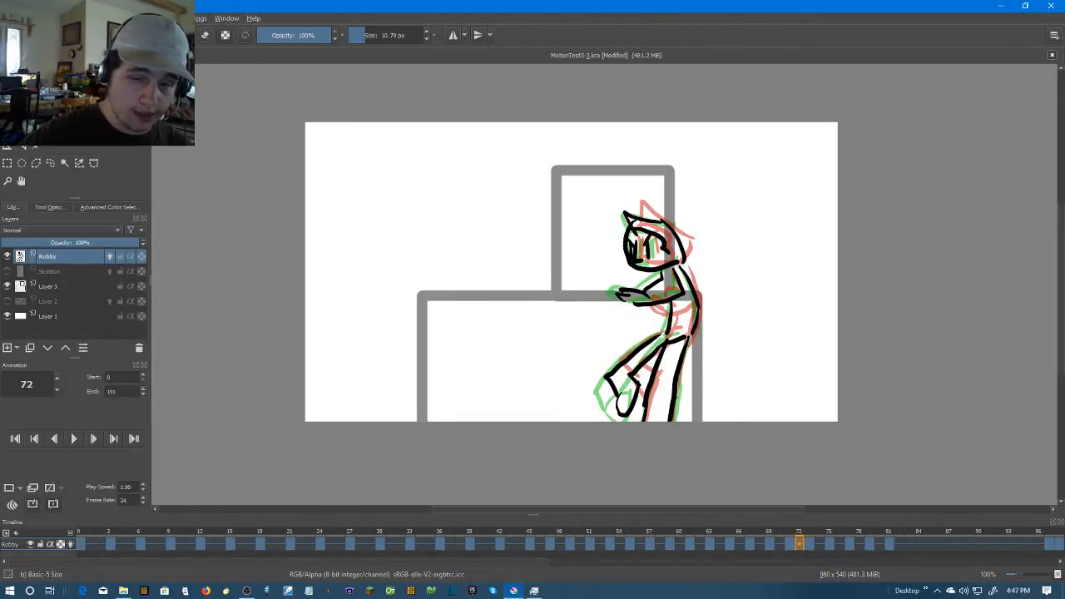
pyautogui.click(115, 255)
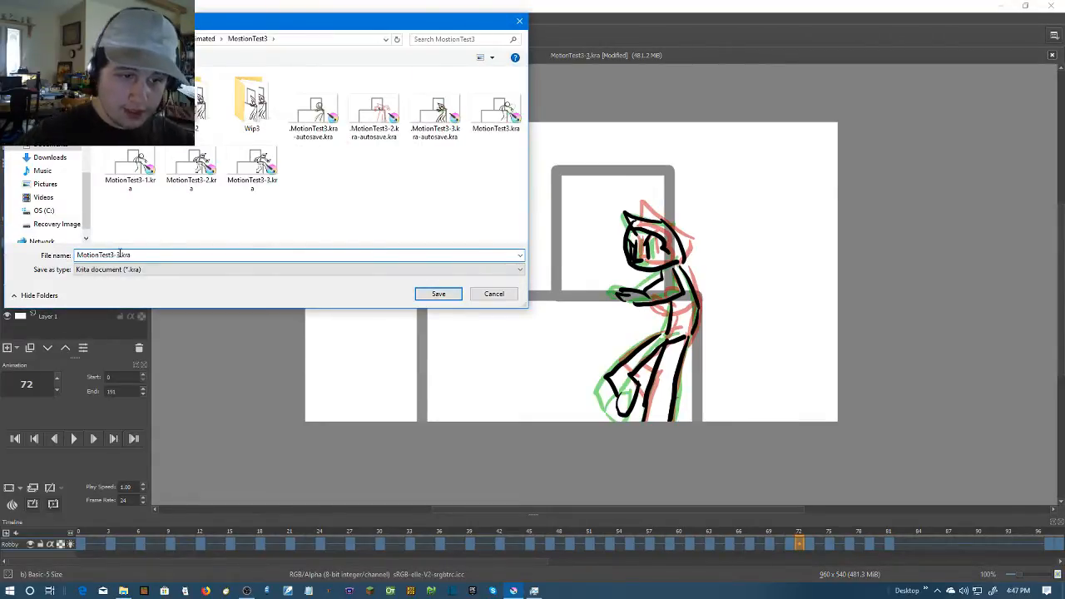
pyautogui.click(451, 296)
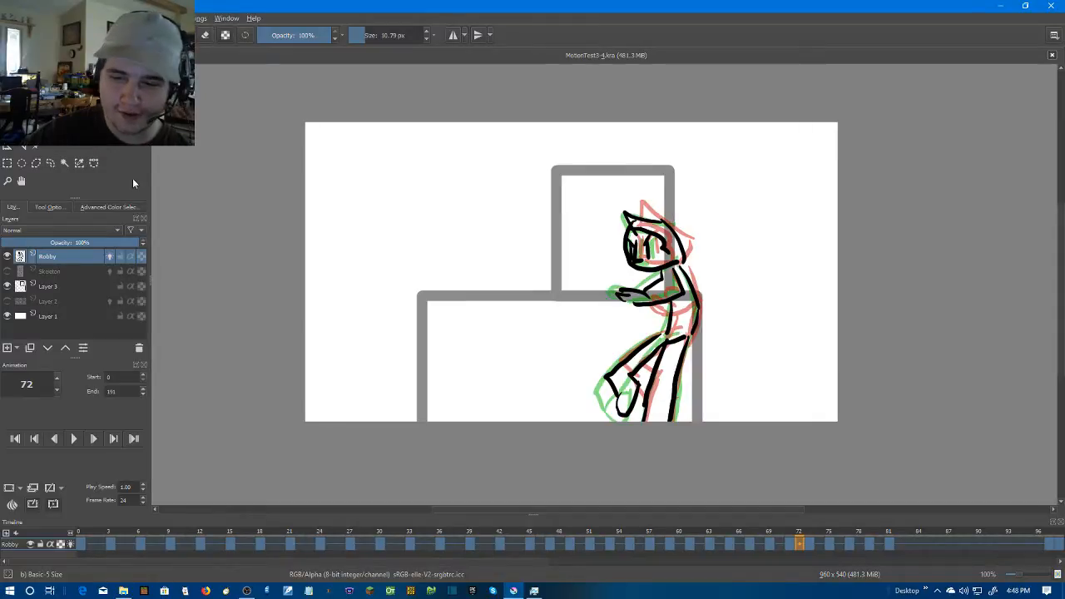
# Set up an animation render and browse to WANOanimated\MostionTest3 for the image location
pyautogui.click(12, 19)
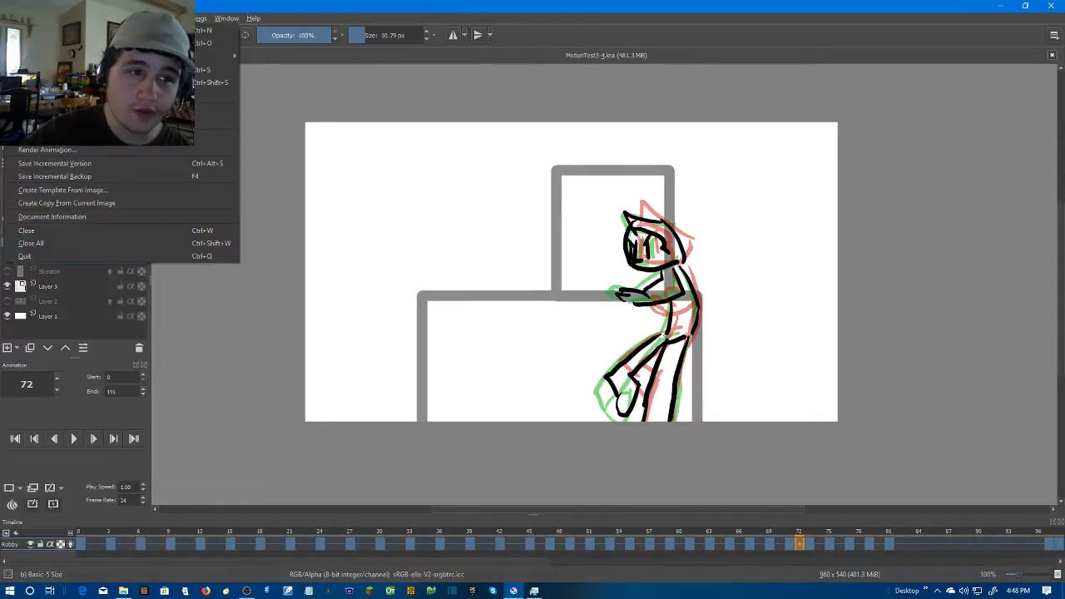
pyautogui.click(70, 152)
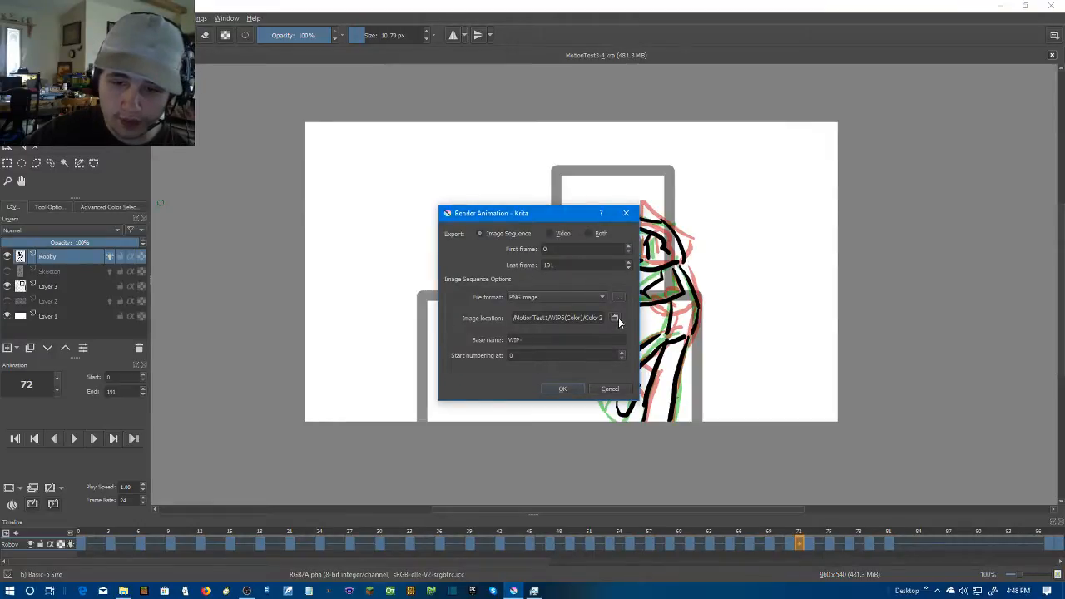
pyautogui.click(617, 318)
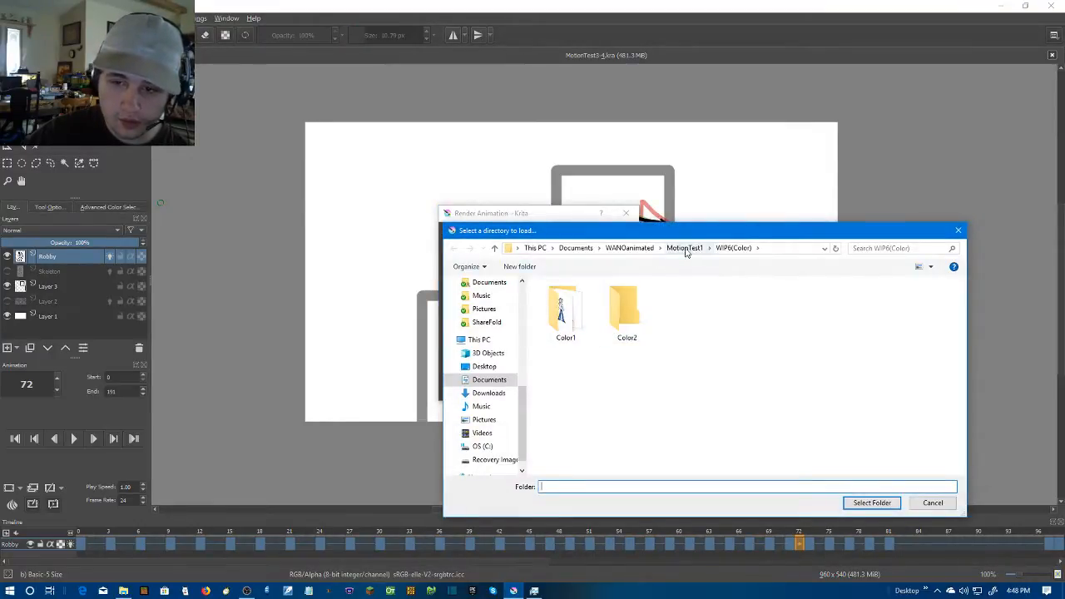
pyautogui.click(660, 248)
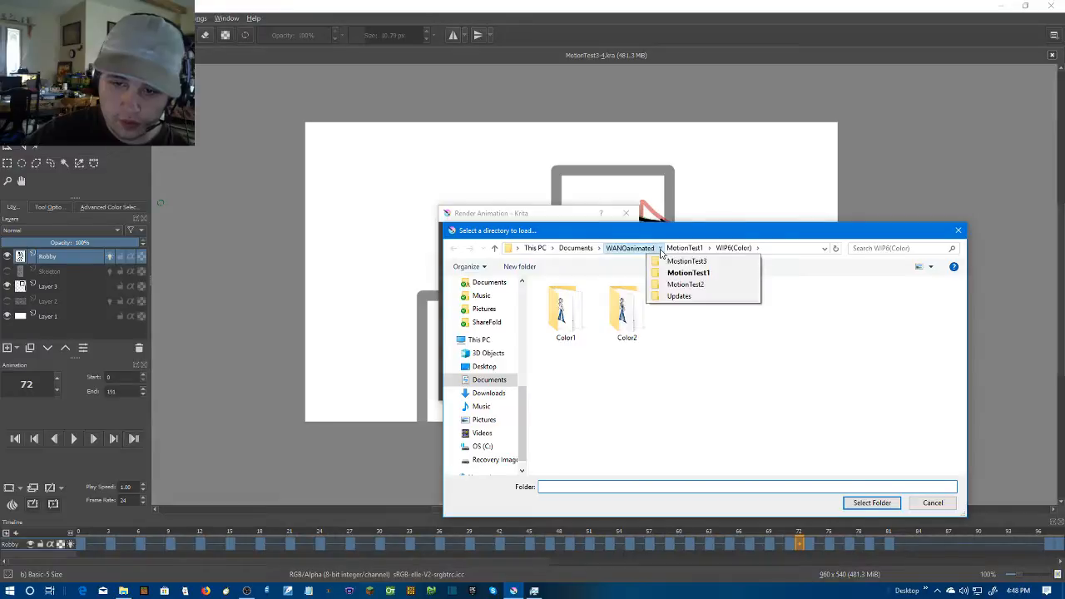
pyautogui.click(680, 261)
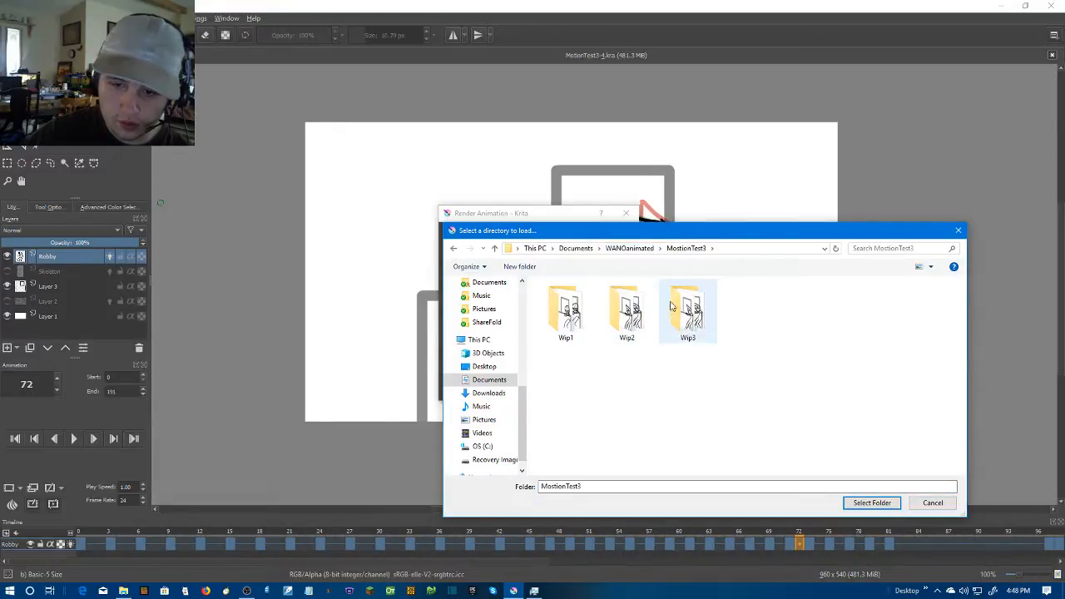
# Create a folder named Wip4, choose it as the image location, and render the animation as a PNG image sequence
pyautogui.click(519, 266)
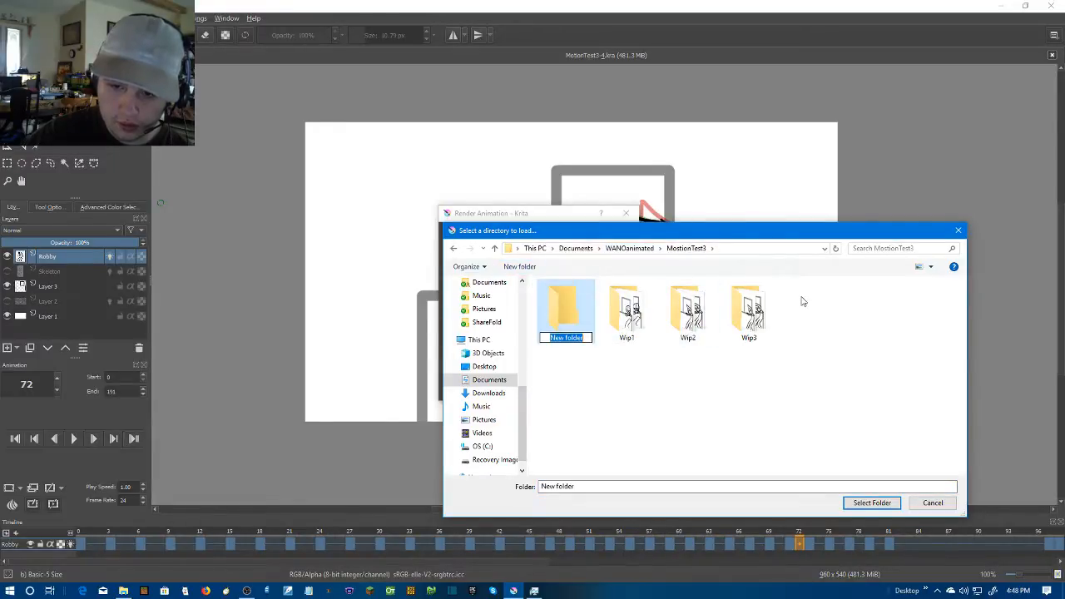
pyautogui.write('W')
pyautogui.press('BackSpace')
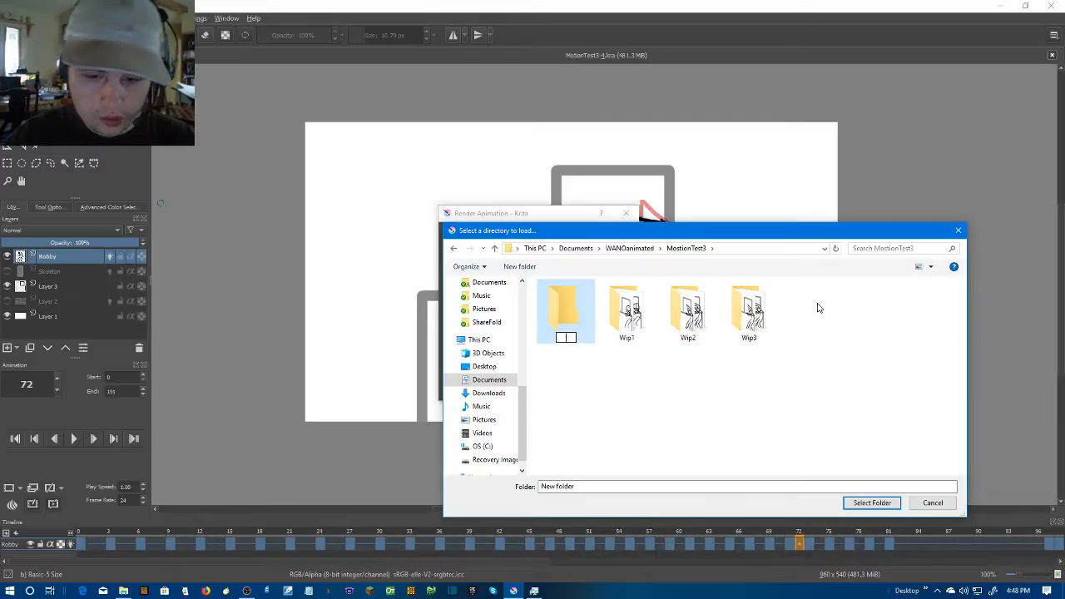
pyautogui.write('Wip4')
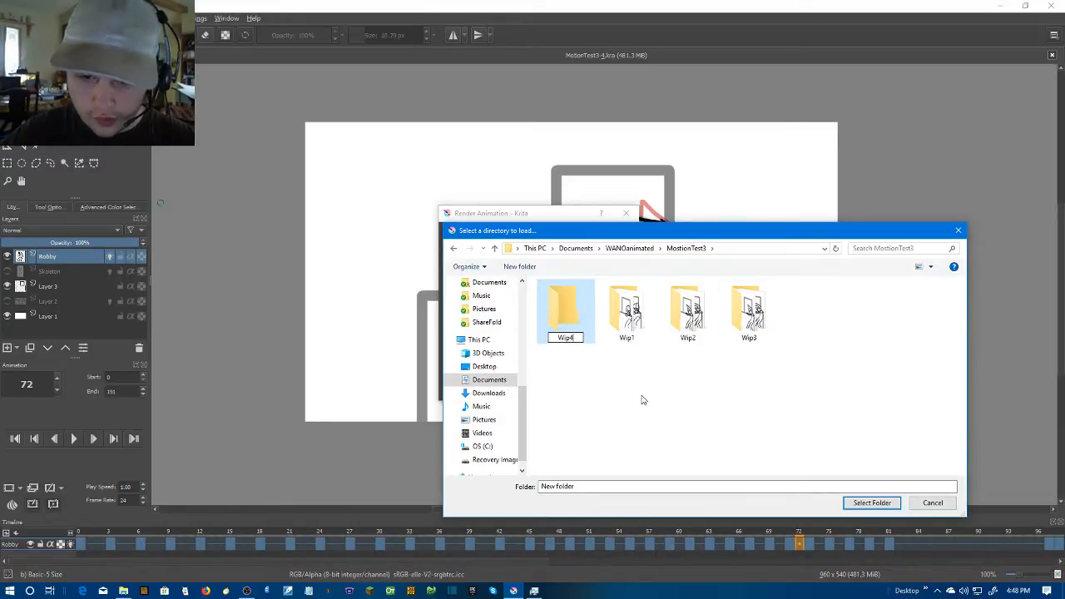
pyautogui.press('Return')
pyautogui.press('Return')
pyautogui.click(870, 503)
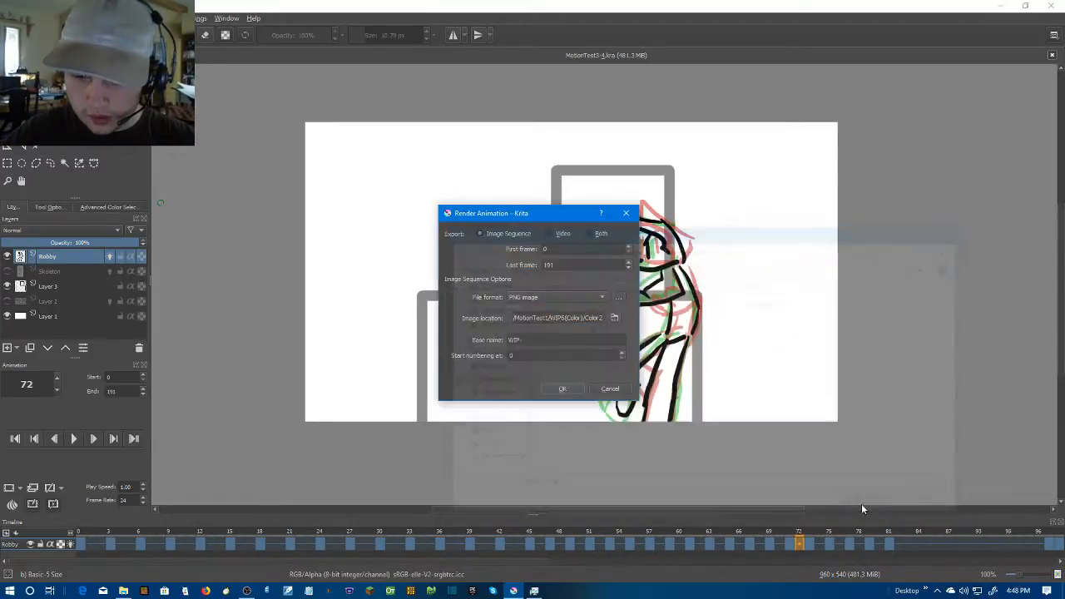
pyautogui.click(563, 390)
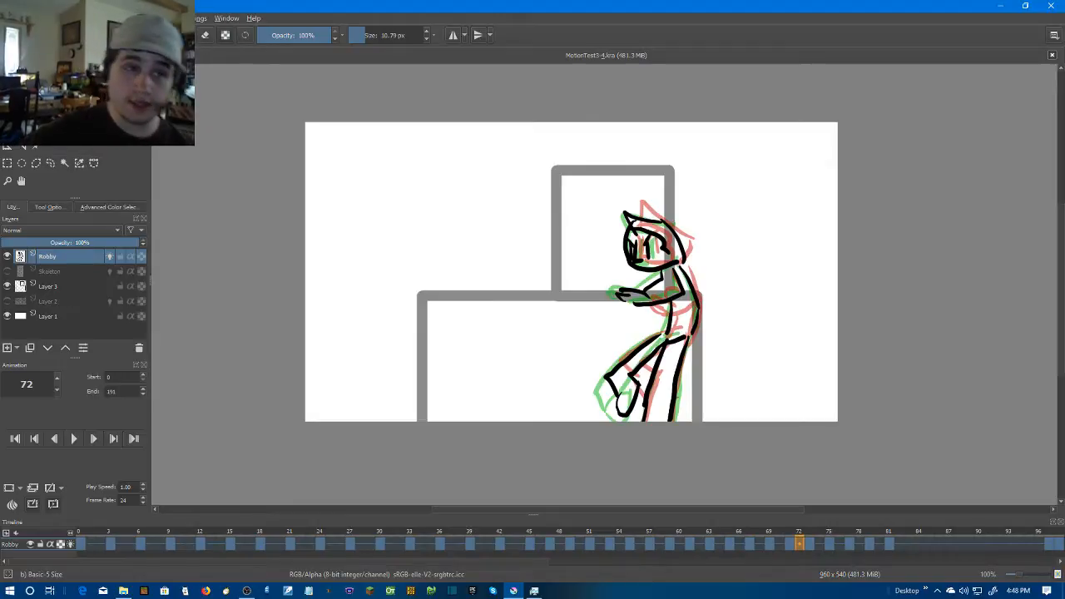
# Quit Krita and launch Blender
pyautogui.click(12, 18)
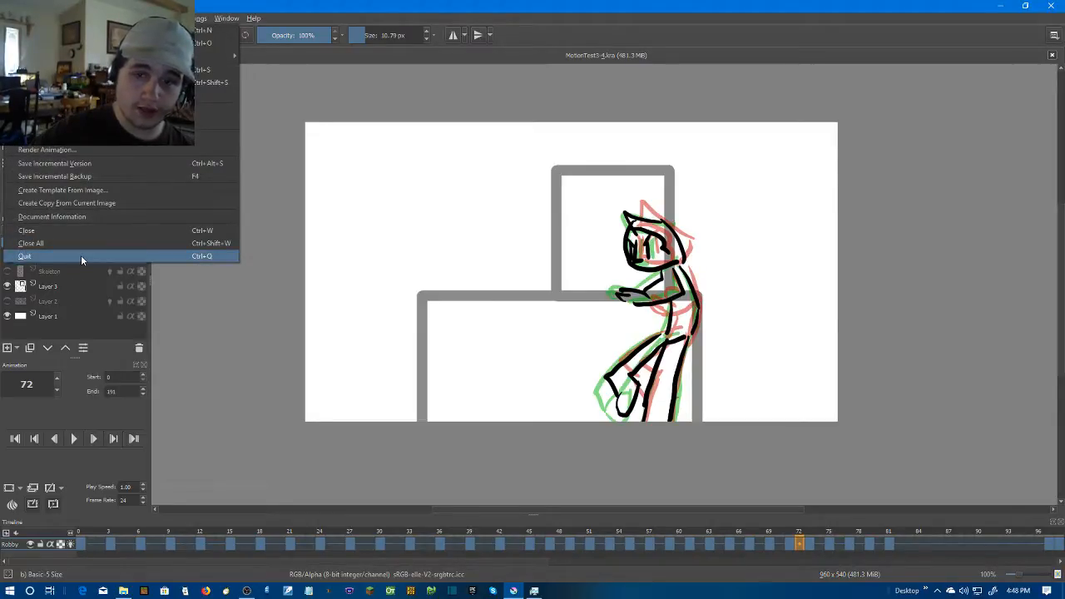
pyautogui.click(81, 255)
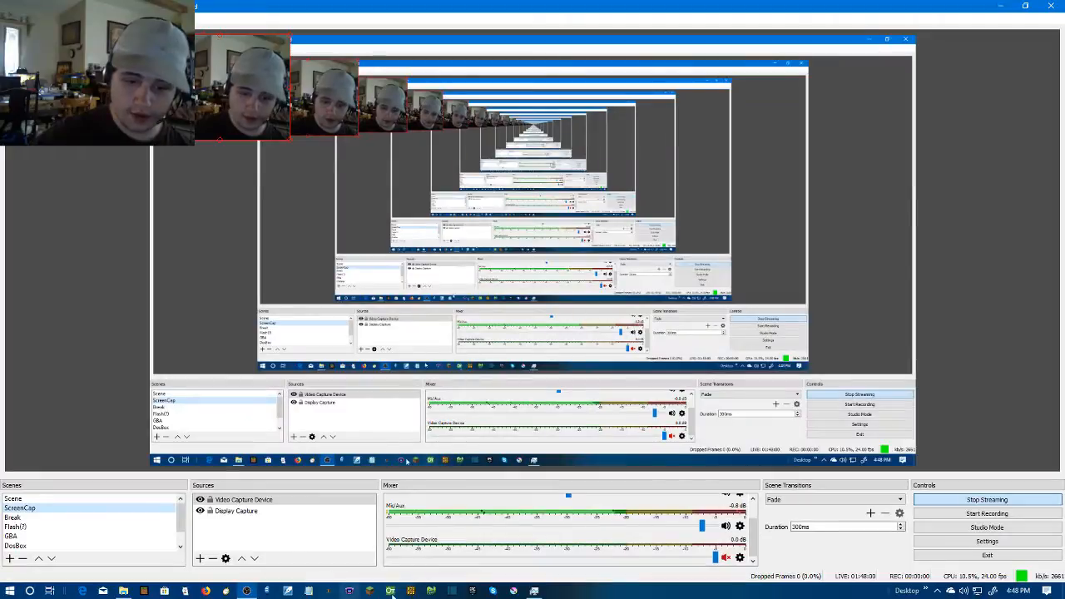
pyautogui.click(7, 590)
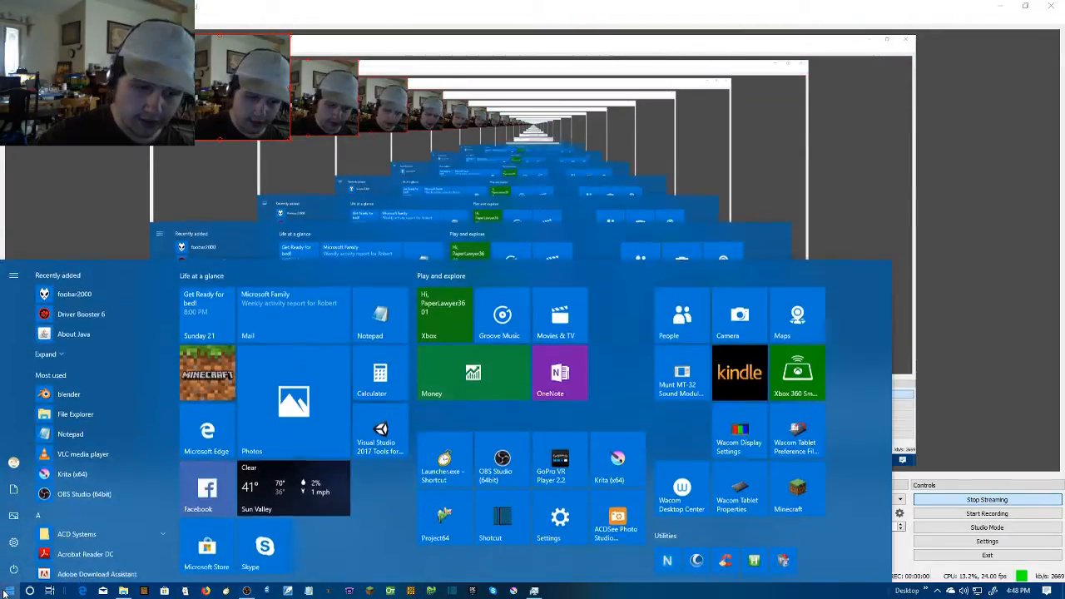
pyautogui.rightClick(78, 394)
pyautogui.moveTo(129, 416)
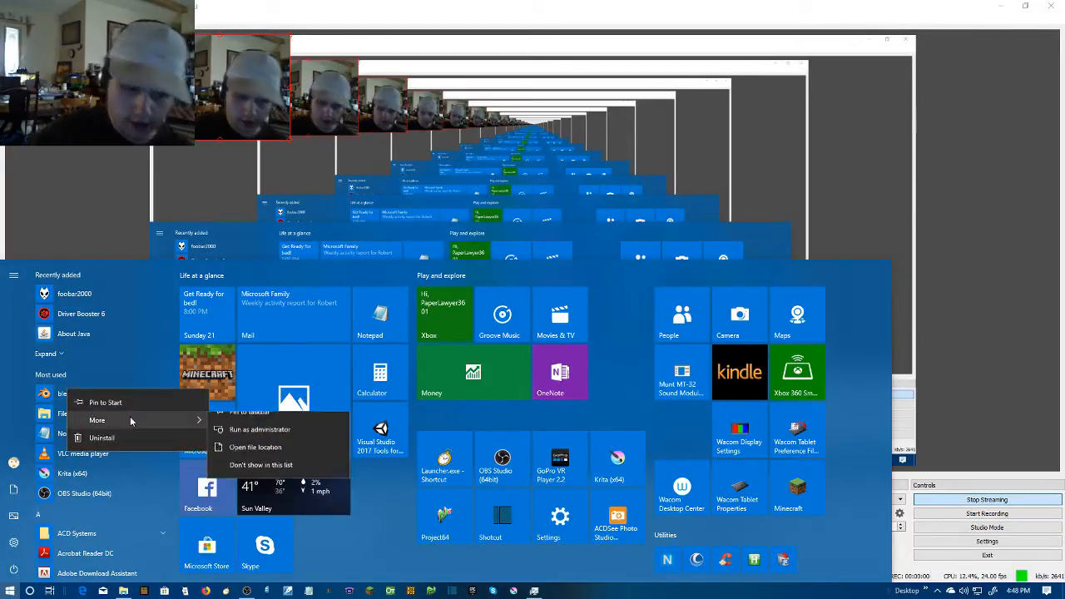
pyautogui.click(457, 501)
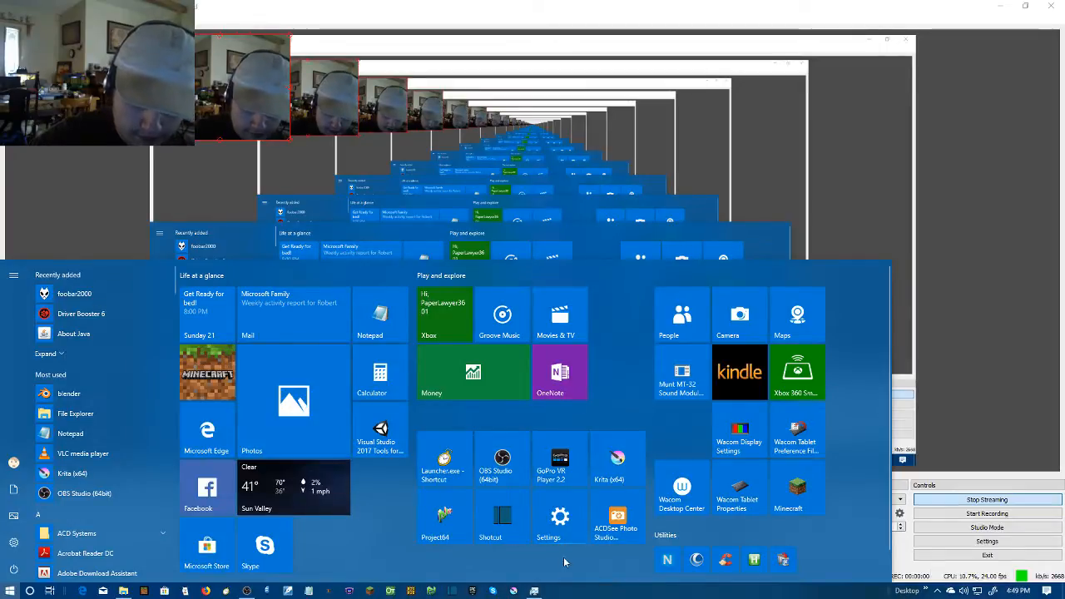
pyautogui.click(553, 591)
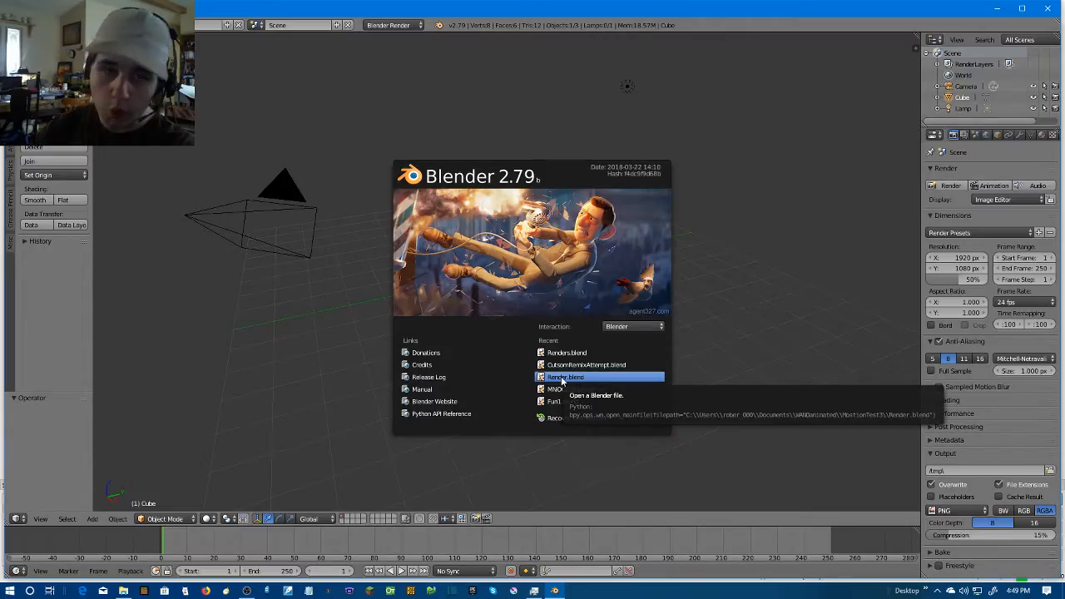
# Open the Render.blend project from the WANOanimated\MostionTest3 folder
pyautogui.click(40, 24)
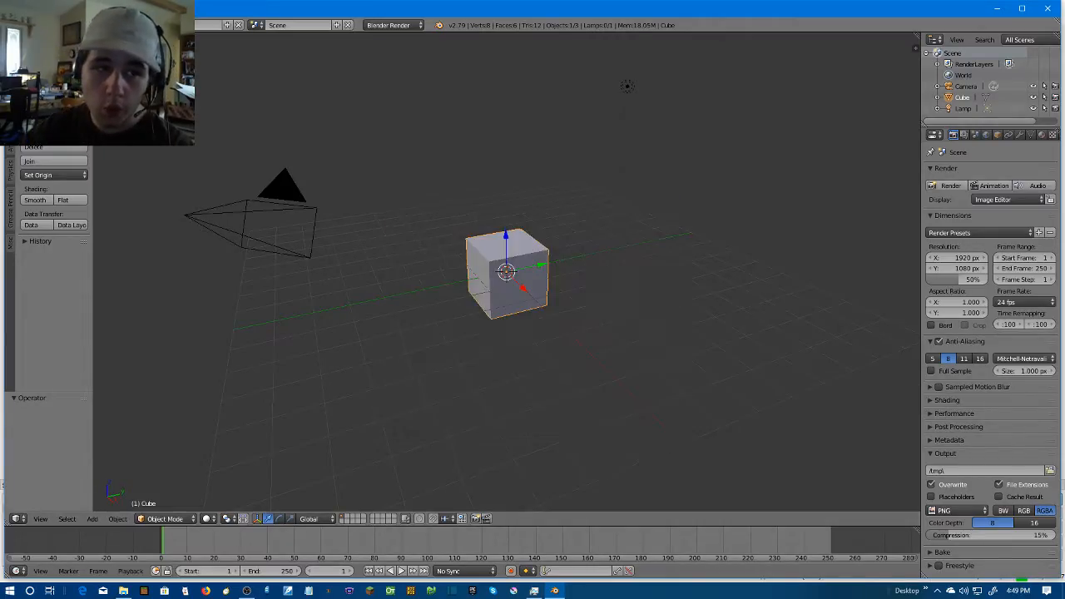
pyautogui.click(39, 25)
pyautogui.click(52, 48)
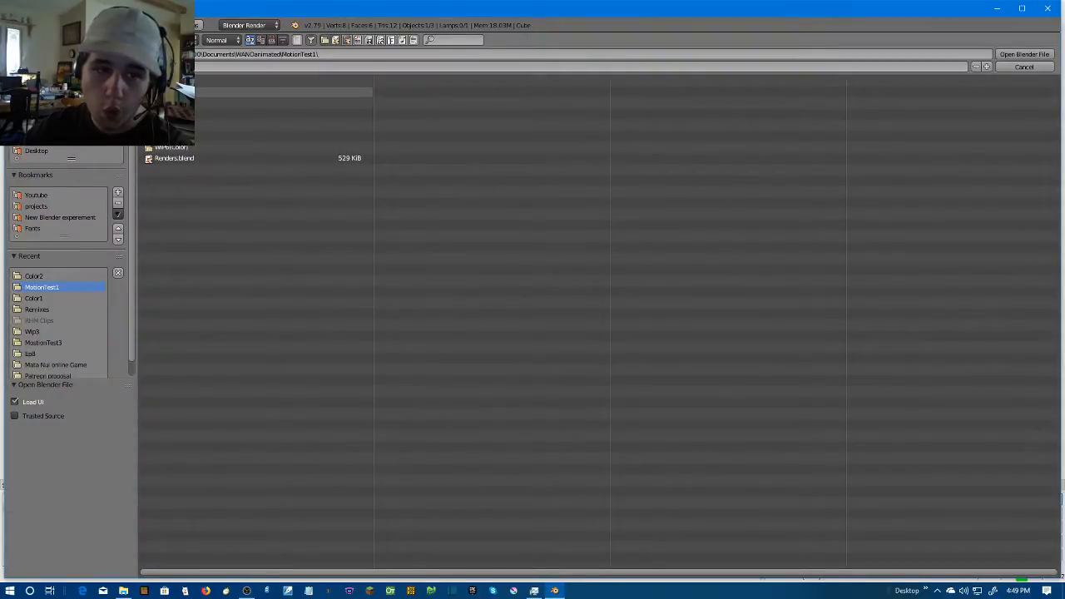
pyautogui.click(193, 92)
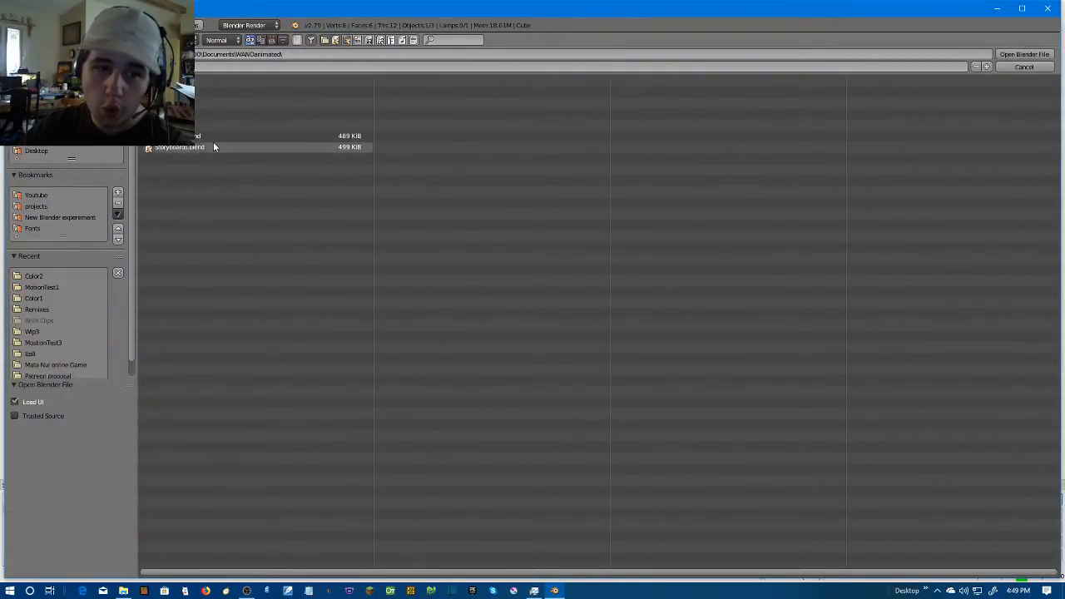
pyautogui.click(223, 94)
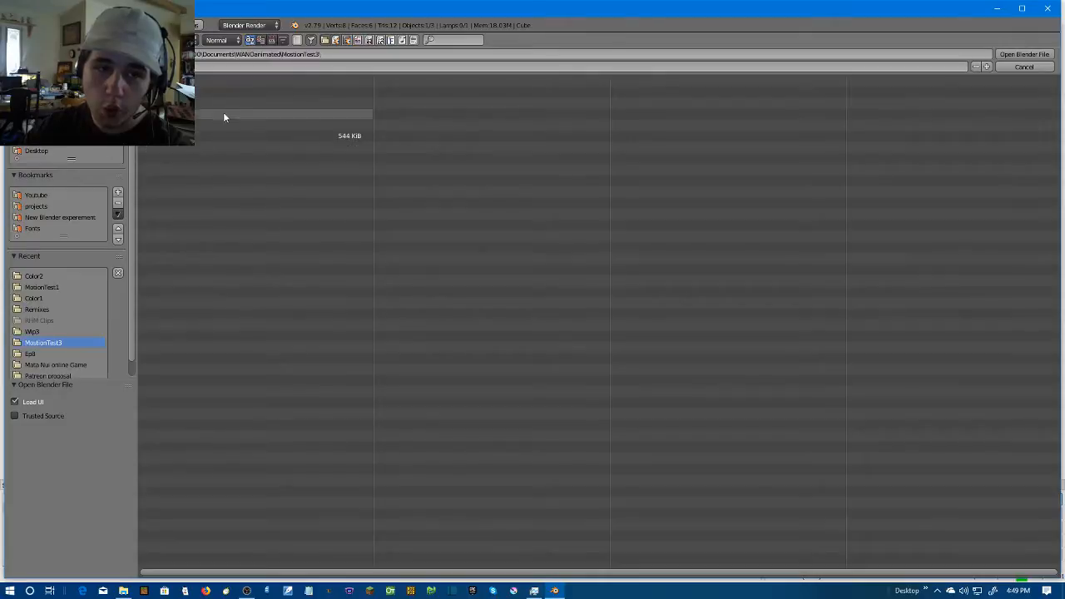
pyautogui.click(223, 135)
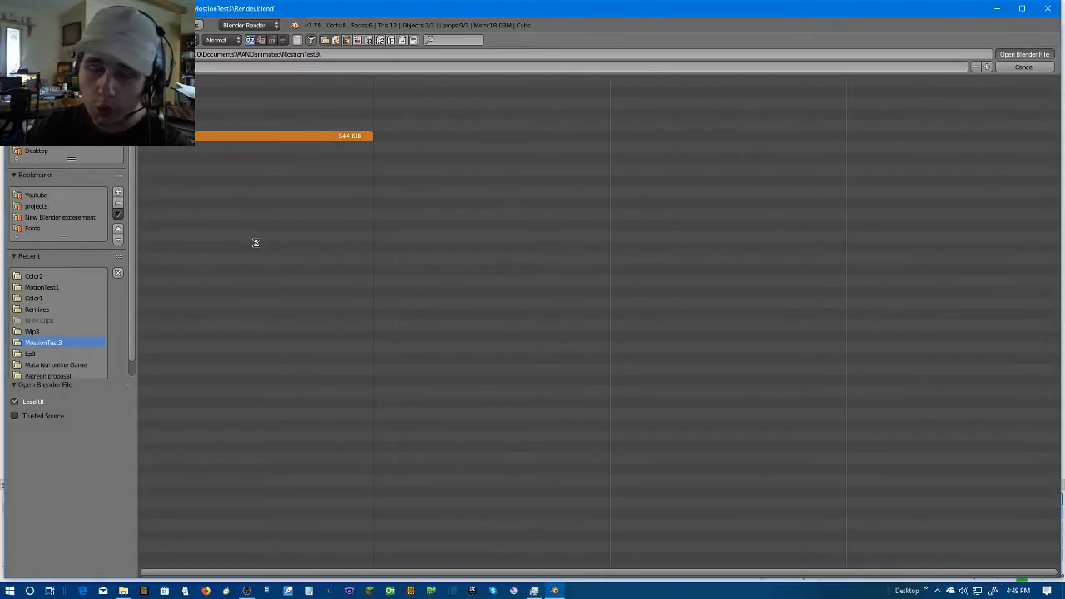
pyautogui.press('Return')
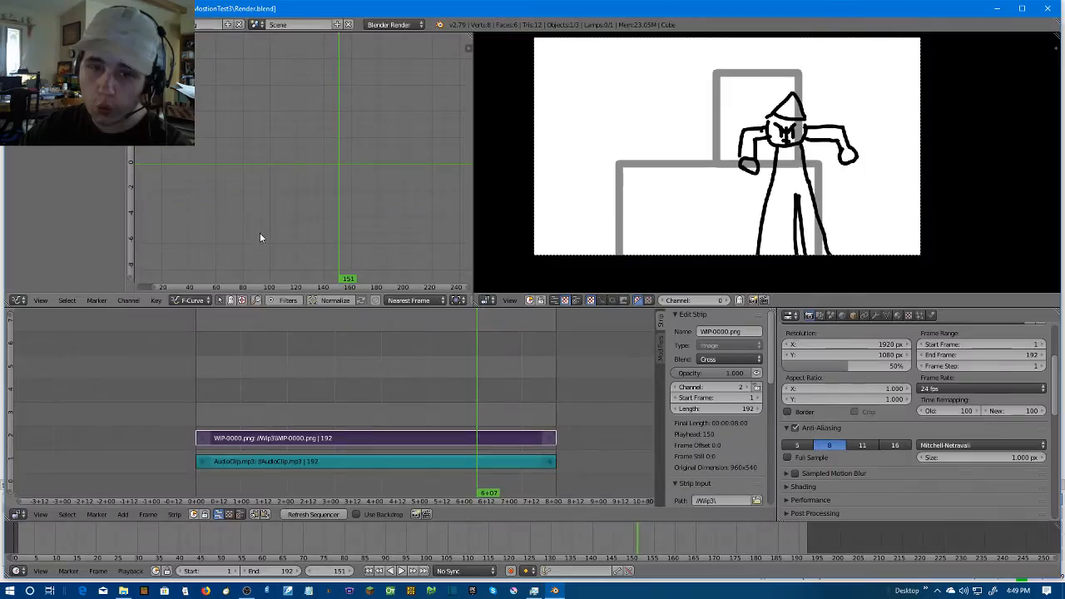
# Replace the Wip3 image strip with a strip of all Wip4 images, starting at frame 1 on channel 2 above the audio
pyautogui.press('x')
pyautogui.click(347, 438)
pyautogui.click(123, 514)
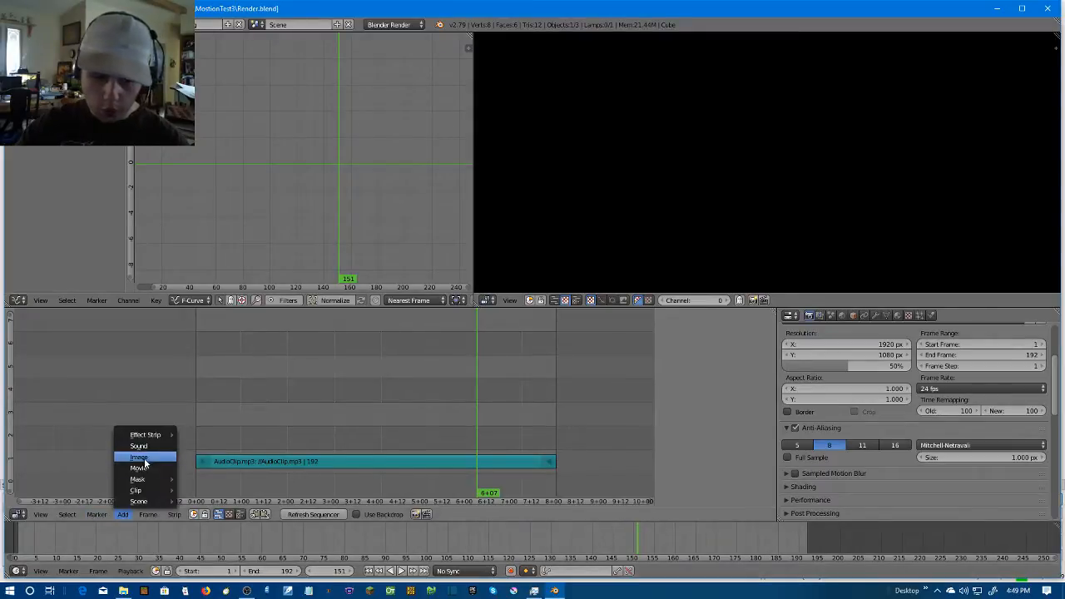
pyautogui.click(150, 459)
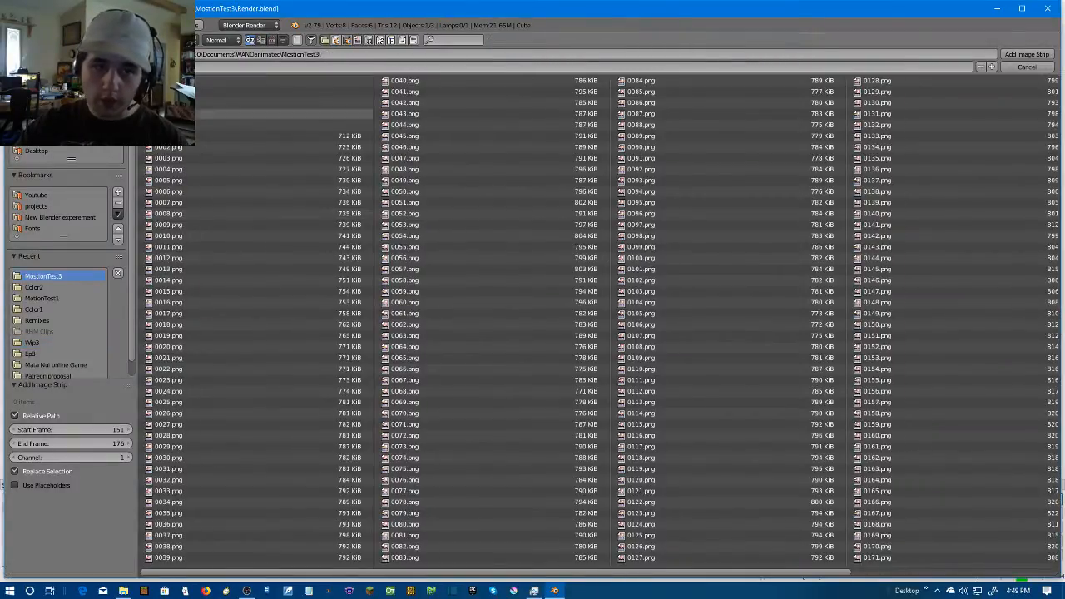
pyautogui.press('a')
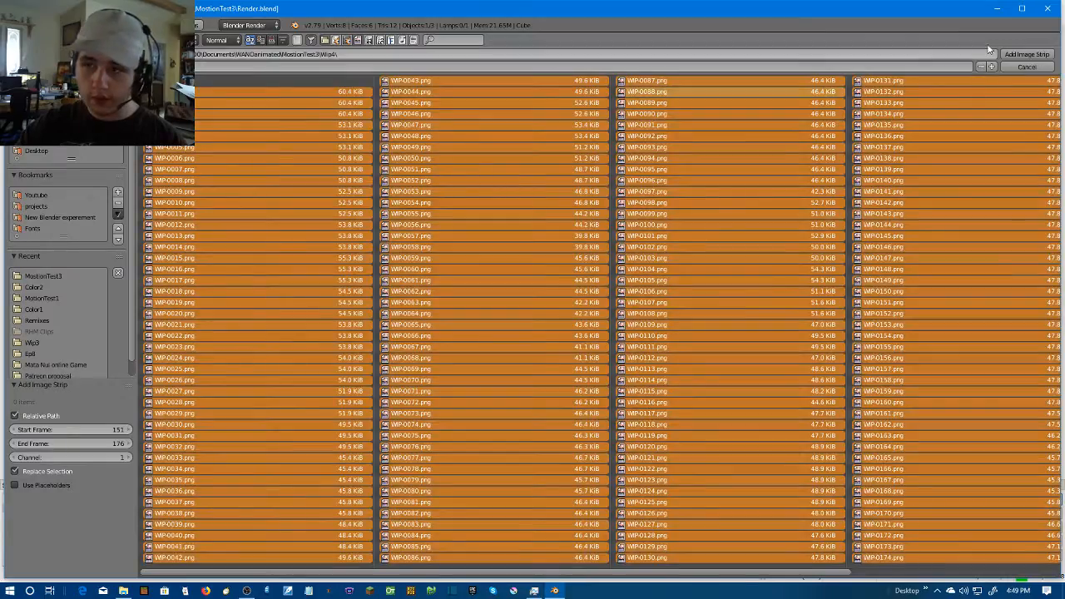
pyautogui.click(1027, 54)
pyautogui.press('g')
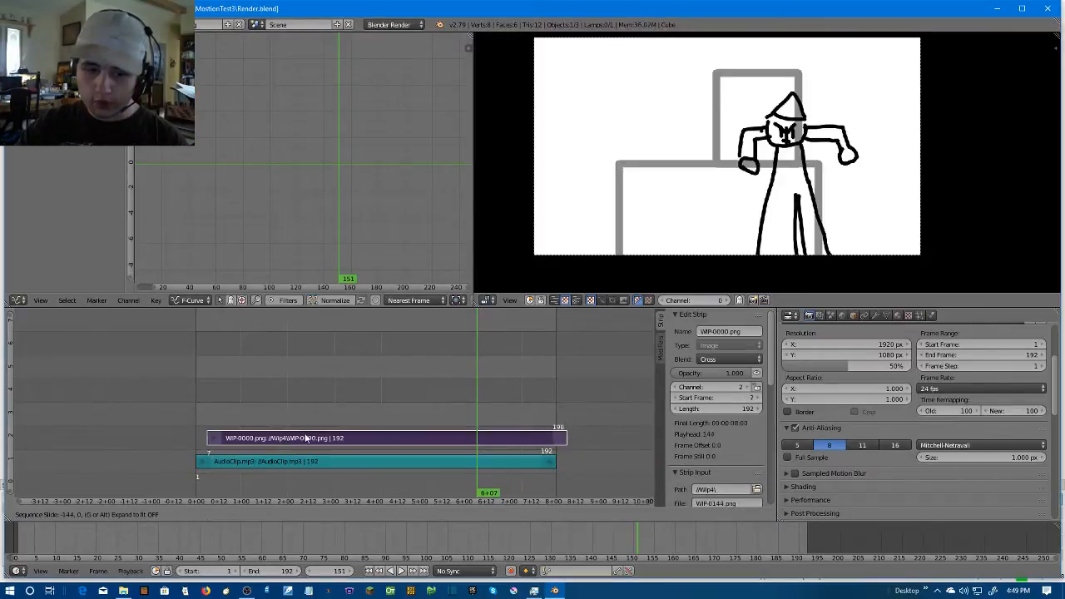
pyautogui.click(298, 435)
# Play the sequence with its audio from the start, replay the middle section, and review the turning motion again from frame 89
pyautogui.hotkey('shift', 'Left')
pyautogui.hotkey('alt', 'a')
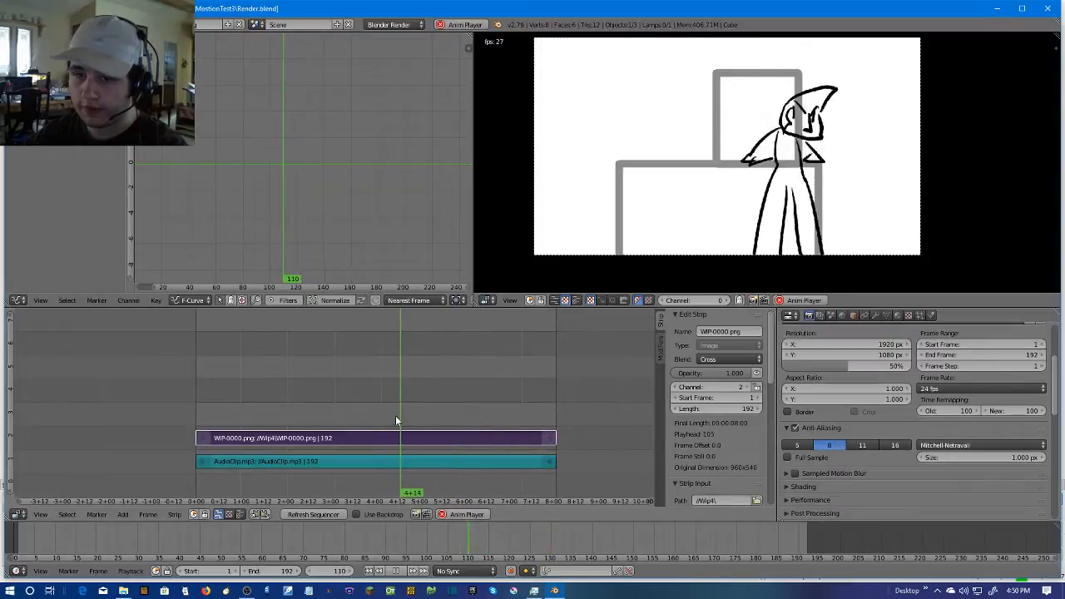
pyautogui.click(361, 414)
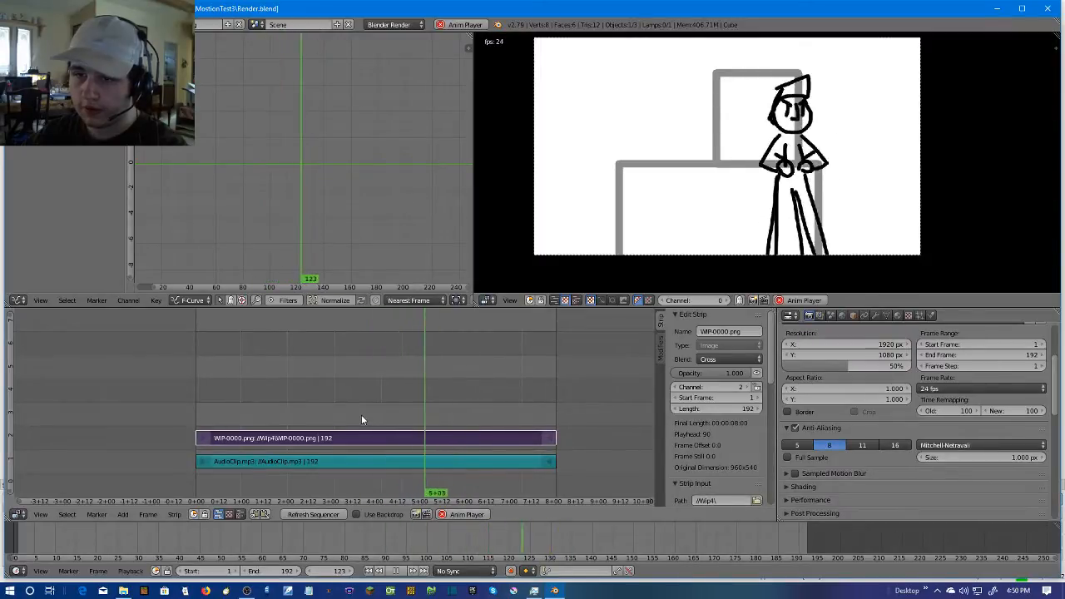
pyautogui.click(378, 408)
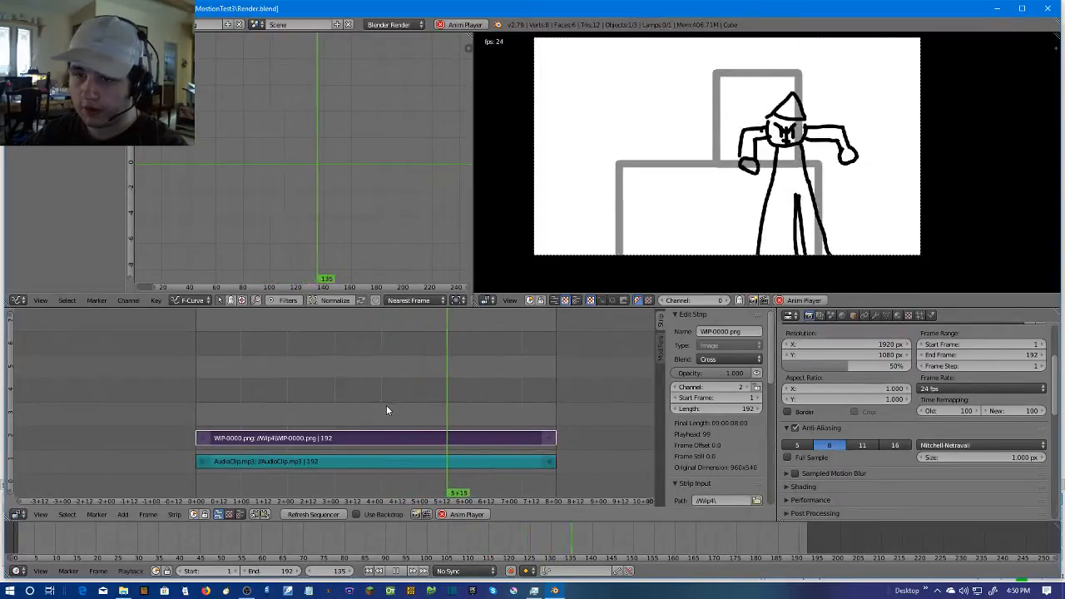
pyautogui.click(403, 572)
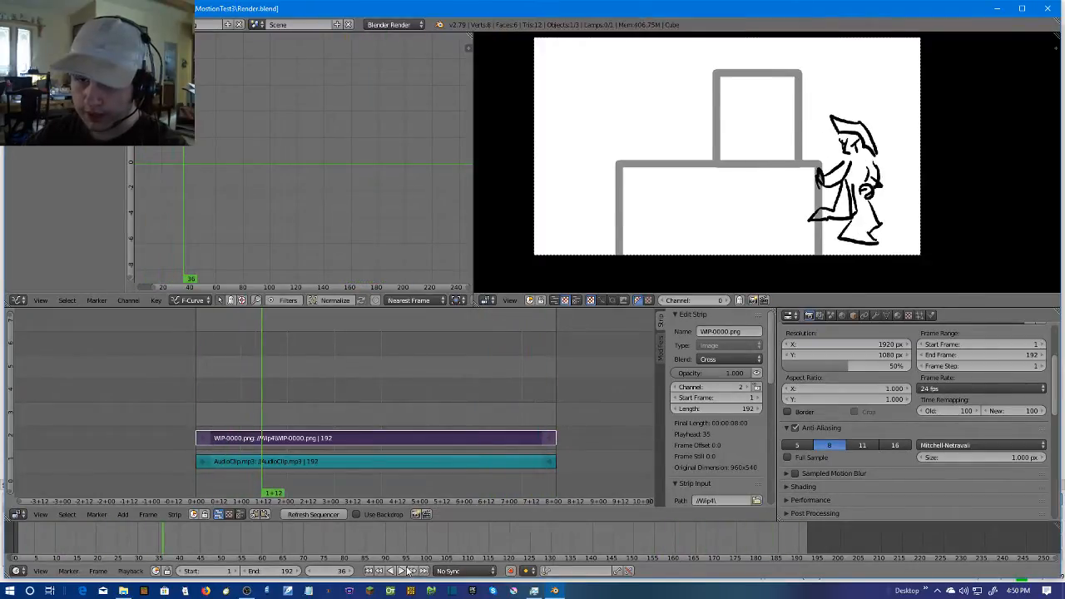
pyautogui.moveTo(270, 415); pyautogui.dragTo(360, 420)
pyautogui.hotkey('alt', 'a')
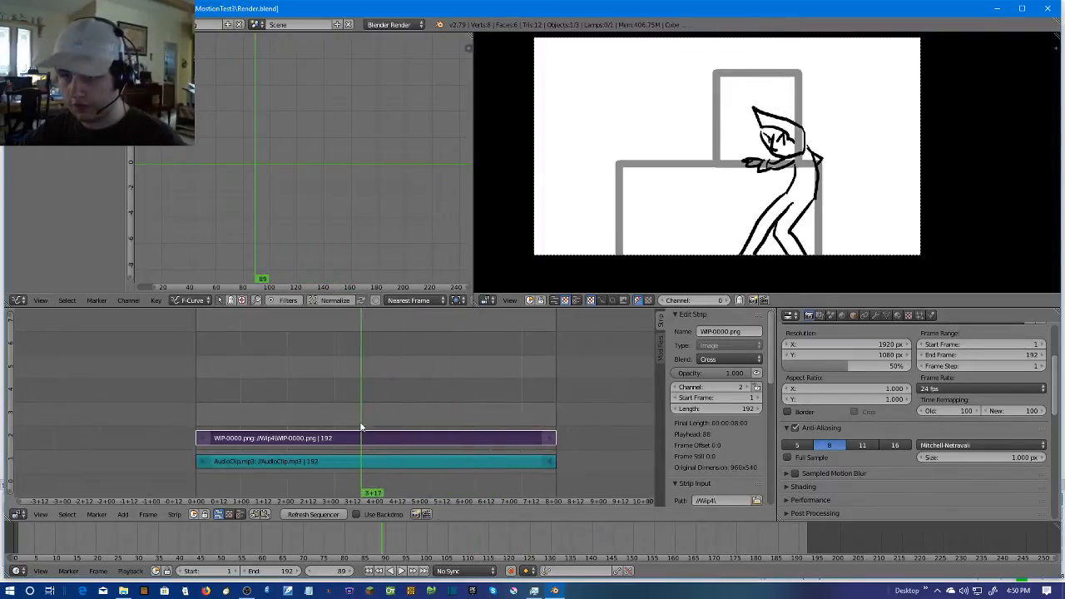
# Play the remaining part of the turn with its audio and stop playback at frame 154
pyautogui.click(337, 373)
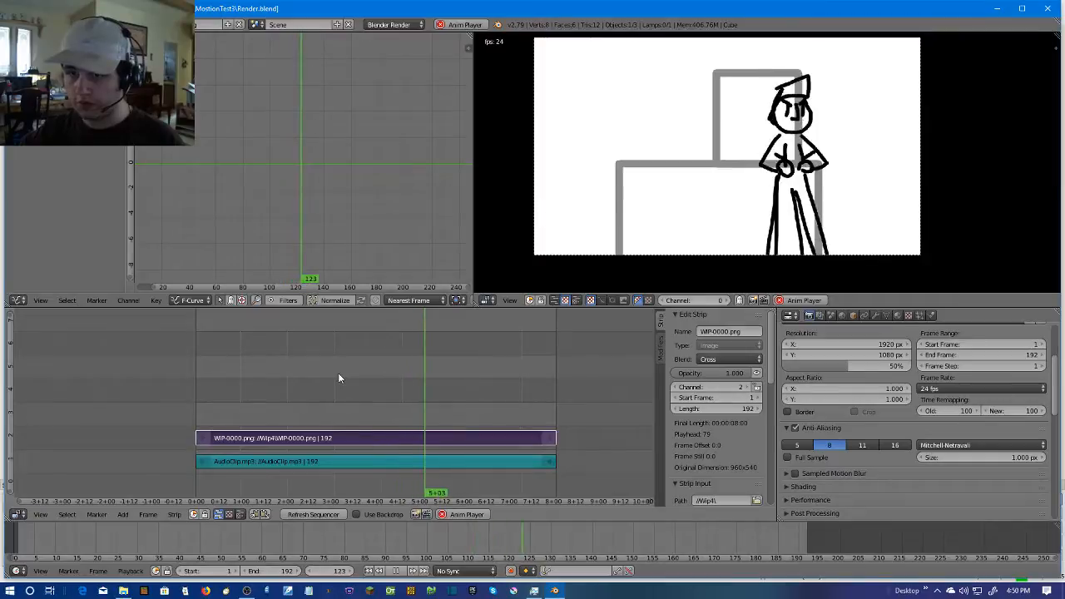
pyautogui.hotkey('alt', 'a')
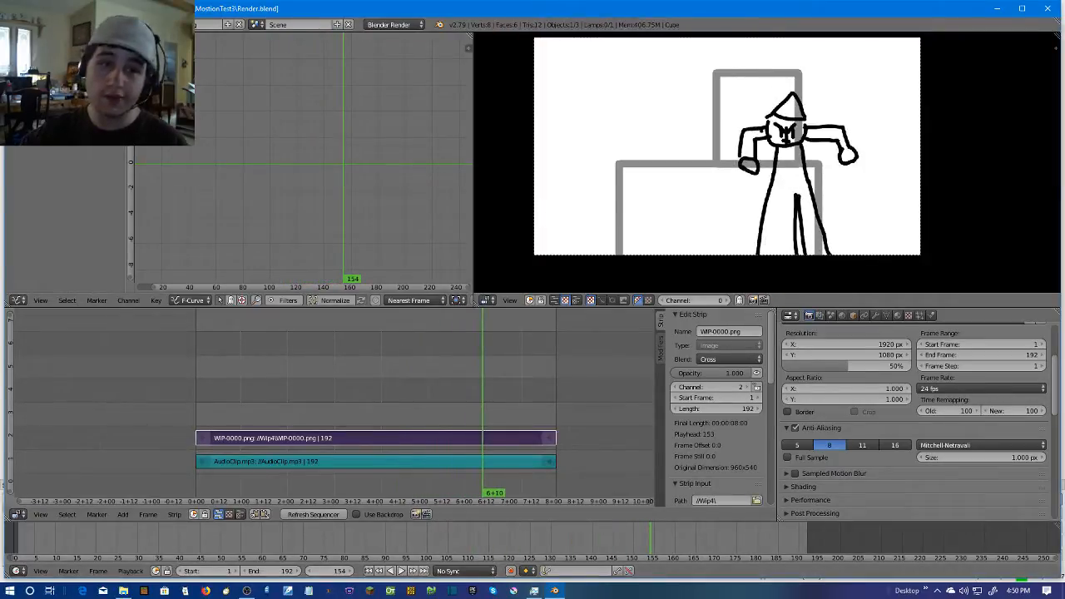
# Change the render output folder from Wip3 to MostionTest3\Wip4
pyautogui.click(39, 25)
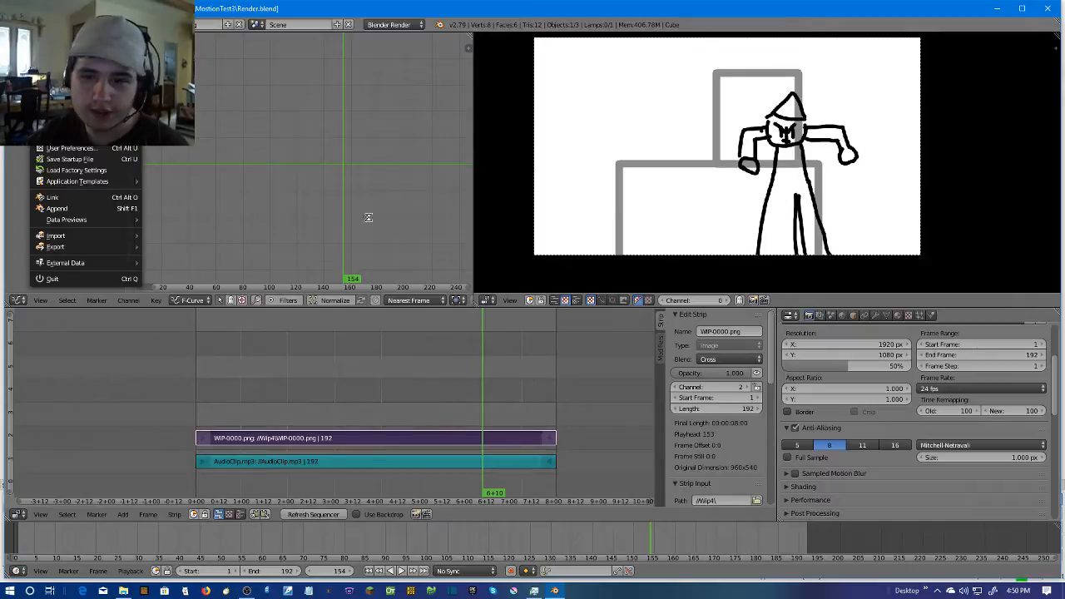
pyautogui.scroll(-4, 1019, 434)
pyautogui.click(1041, 468)
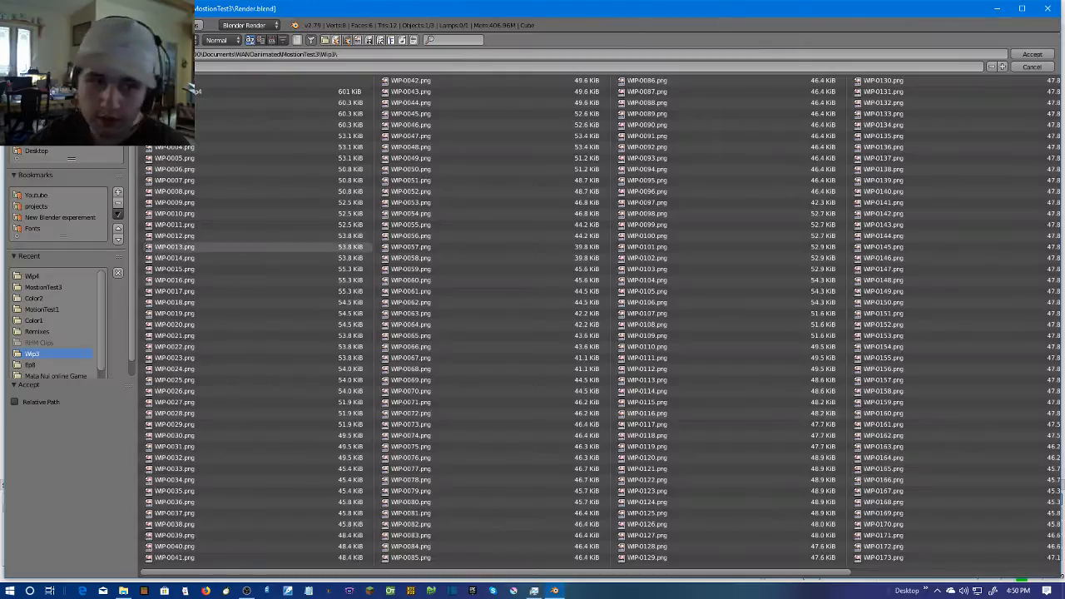
pyautogui.click(170, 80)
pyautogui.click(171, 125)
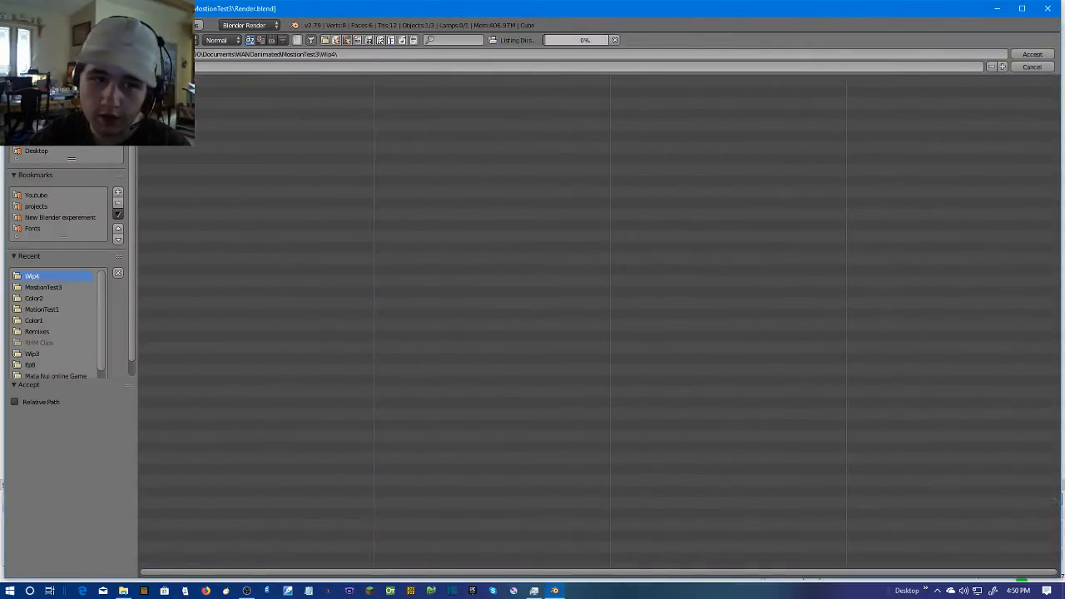
pyautogui.click(1032, 54)
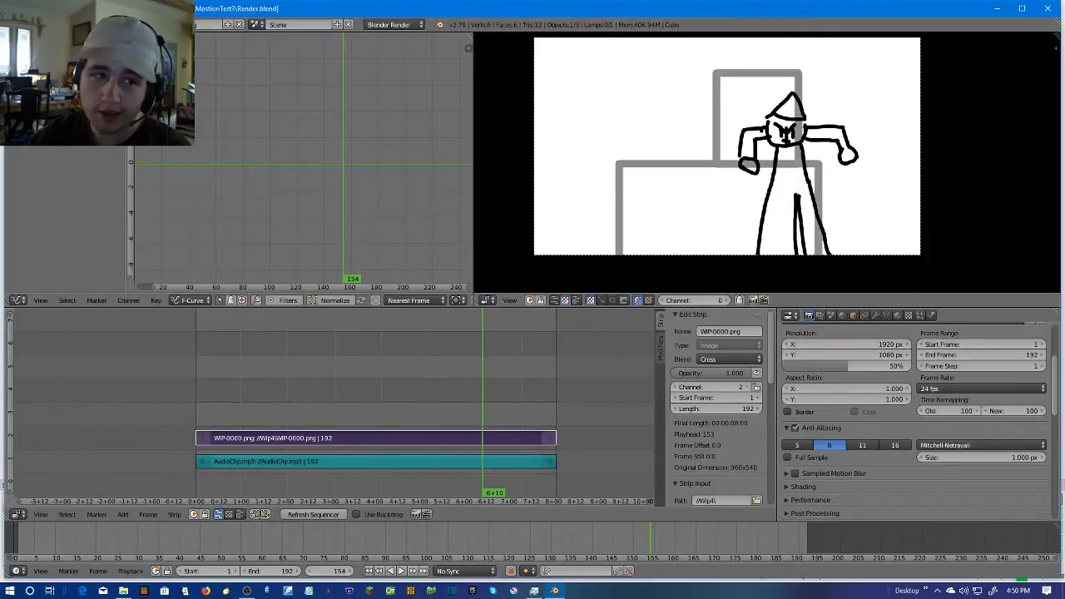
# Render the full animation, frames 1 to 192
pyautogui.click(40, 25)
pyautogui.scroll(3, 922, 356)
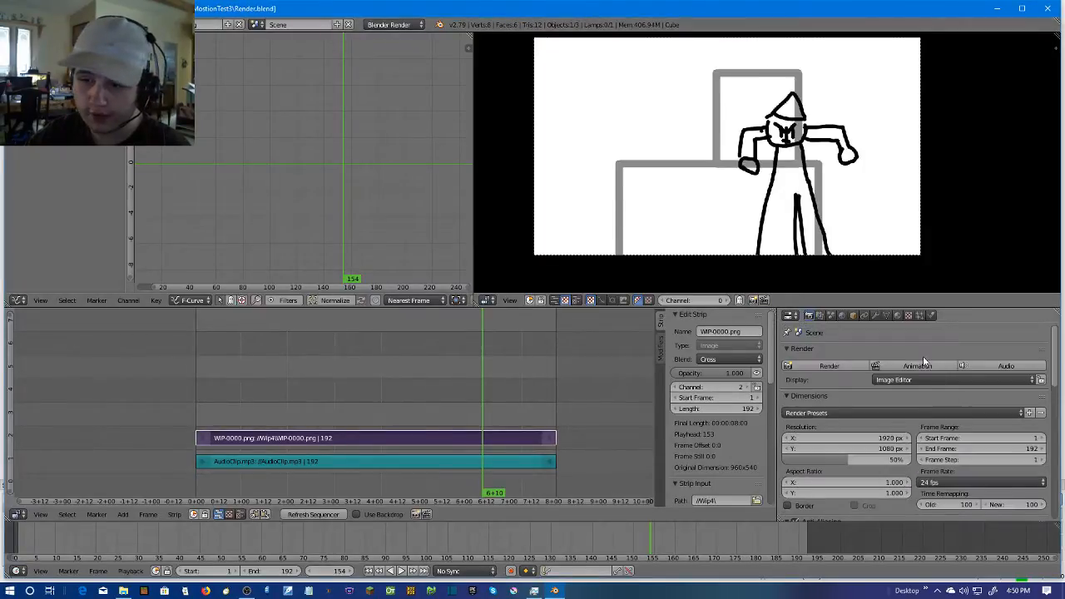
pyautogui.click(918, 366)
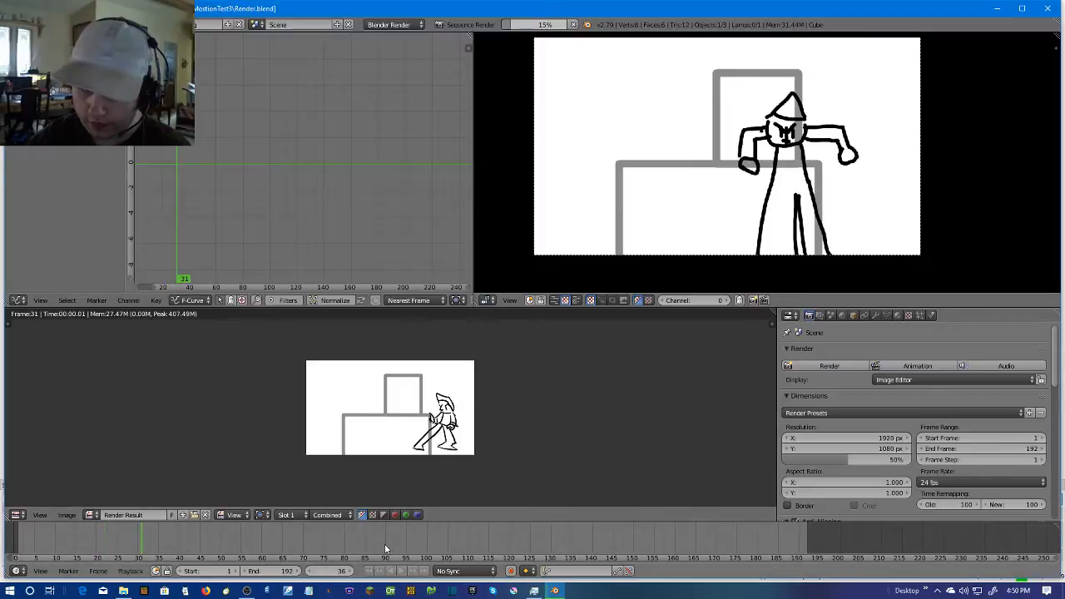
# Switch to File Explorer and search the New Blender experement folder for *.png files
pyautogui.click(122, 591)
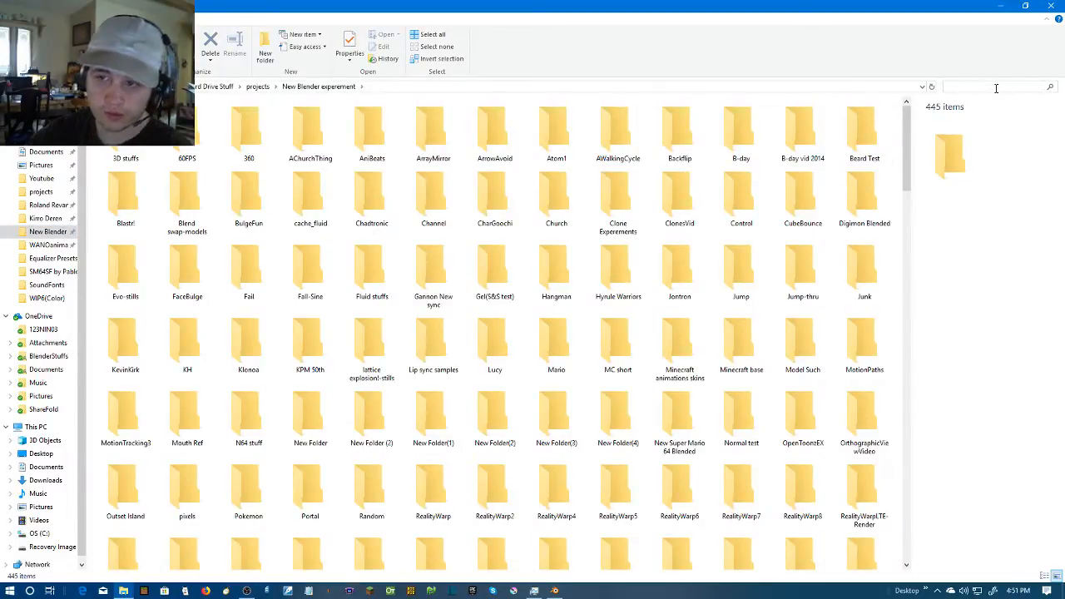
pyautogui.click(995, 87)
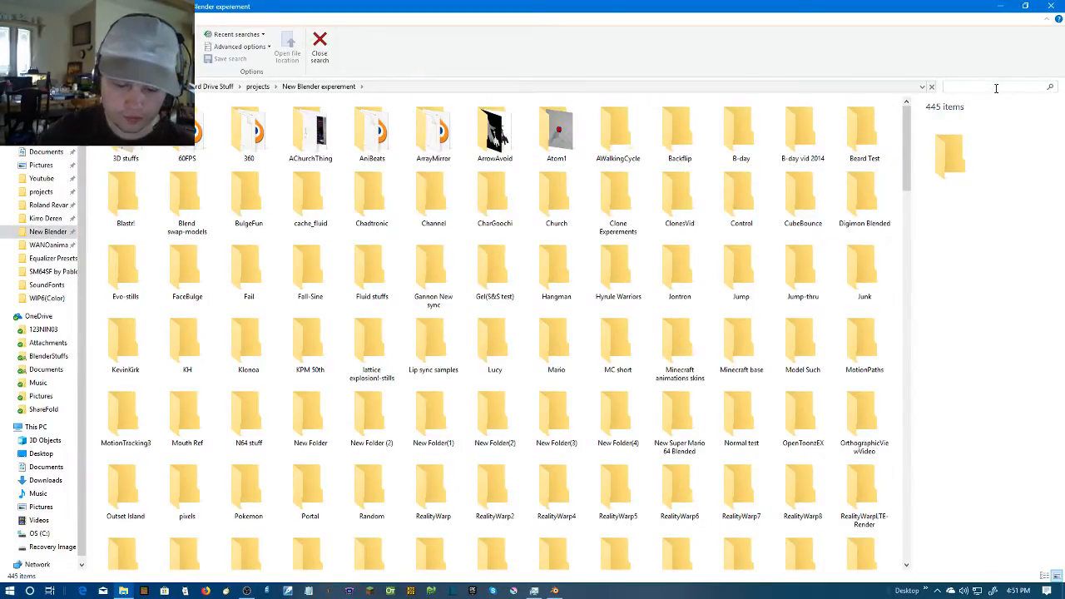
pyautogui.write('*')
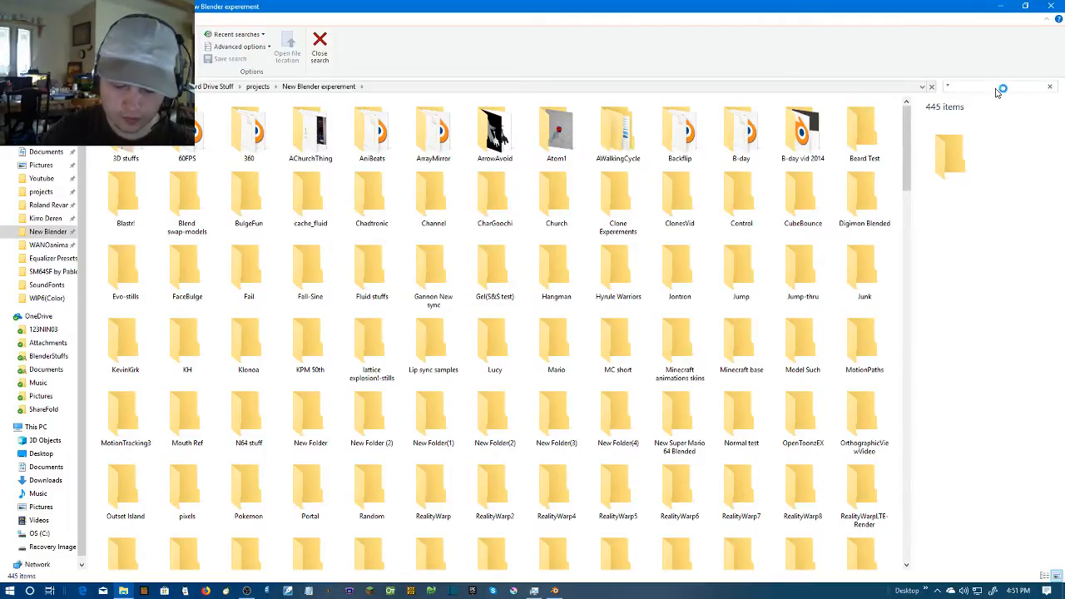
pyautogui.write('.p')
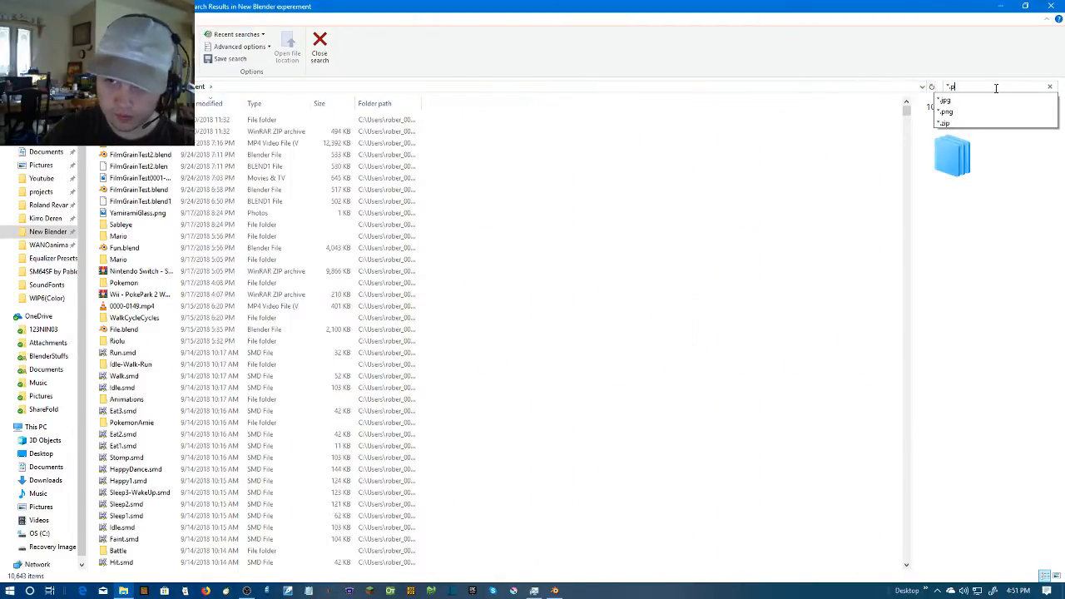
pyautogui.write('ng')
pyautogui.press('Return')
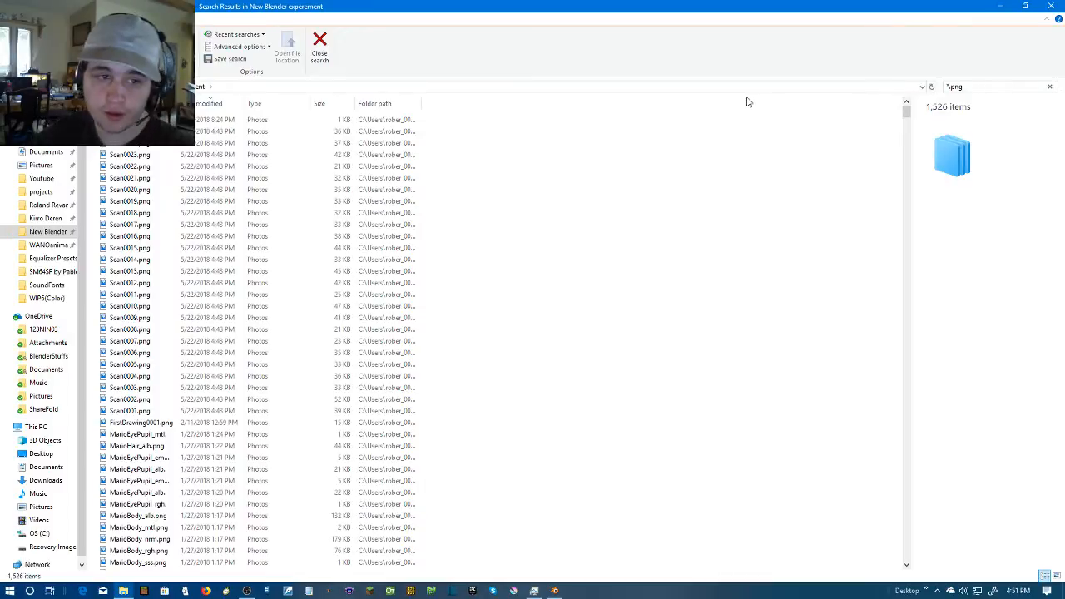
# Sort the PNG search results by date modified, oldest first, and look through the earliest files
pyautogui.click(208, 106)
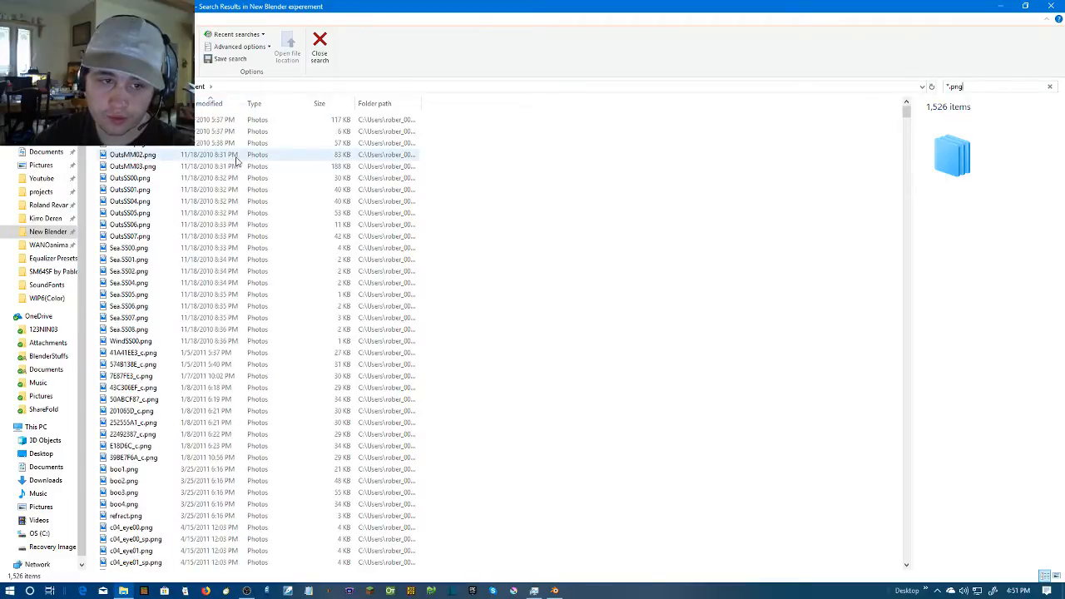
pyautogui.scroll(-15, 285, 300)
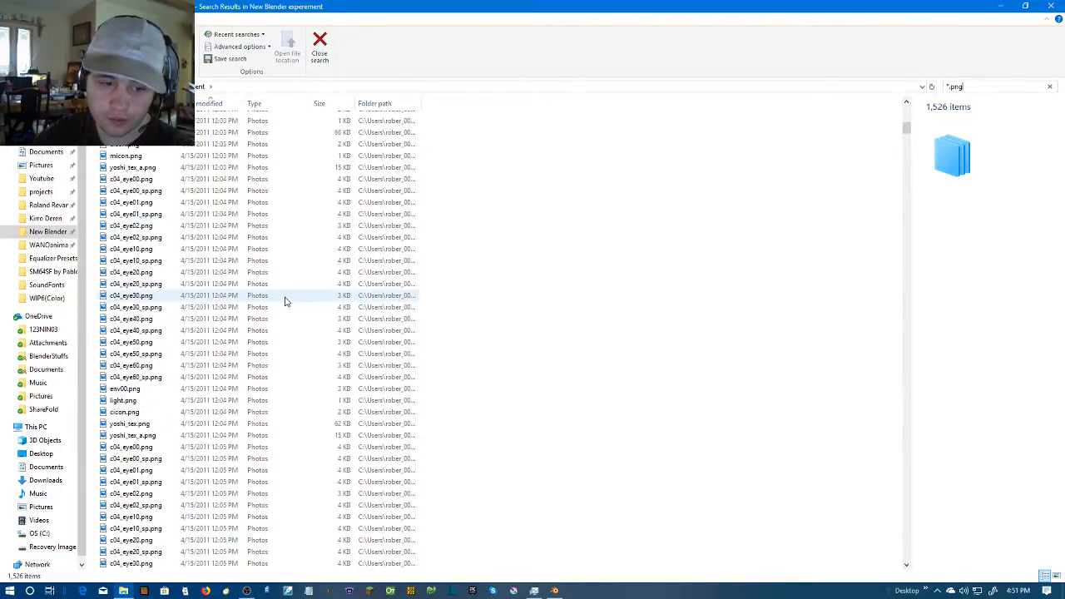
pyautogui.scroll(-12, 284, 302)
# Return to Blender and quit it
pyautogui.click(555, 591)
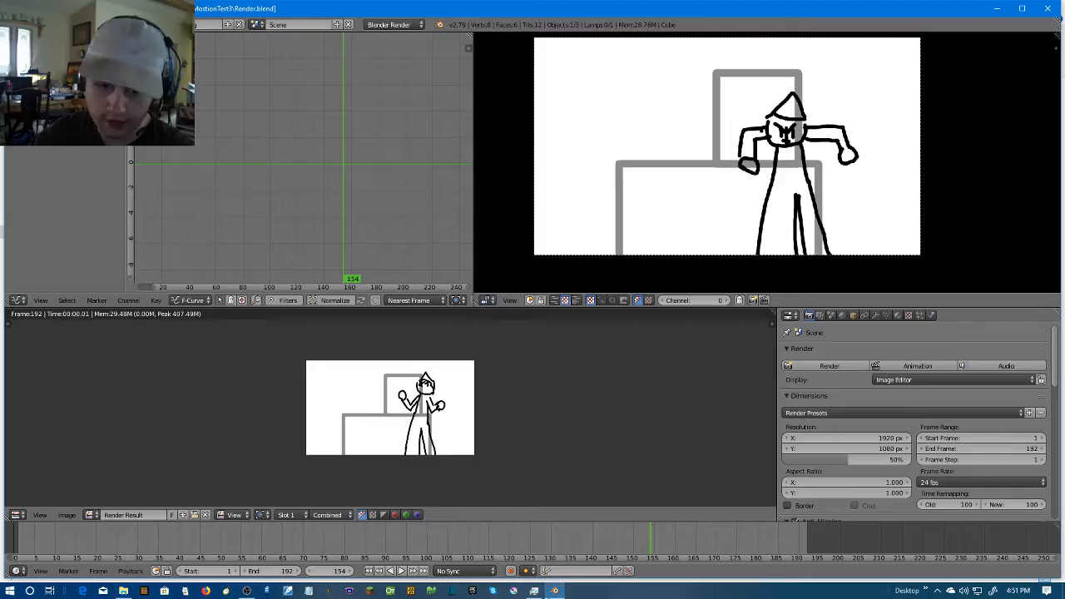
pyautogui.click(40, 25)
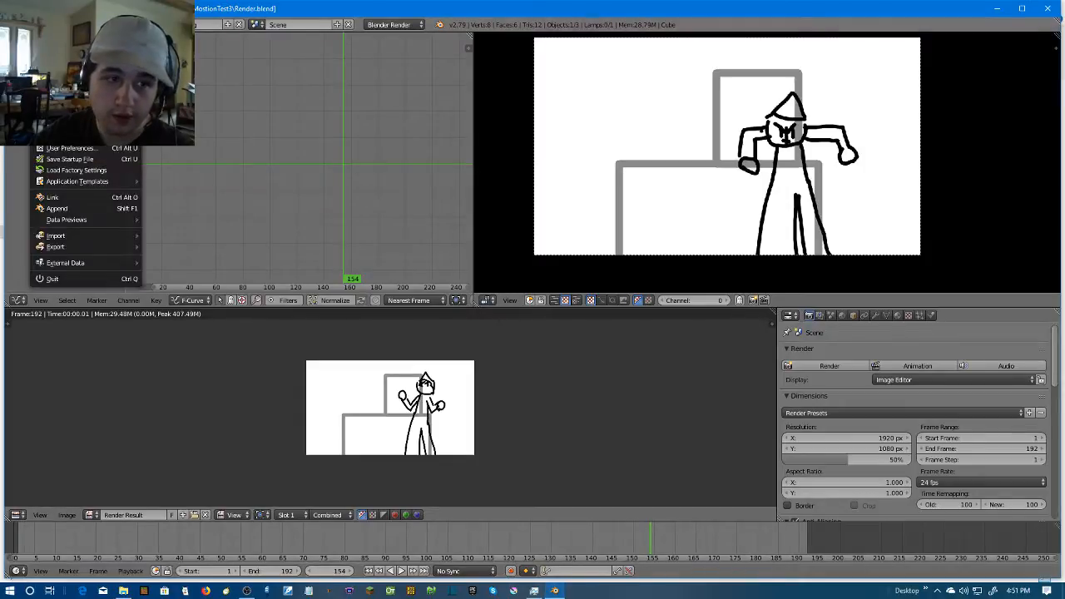
pyautogui.click(67, 280)
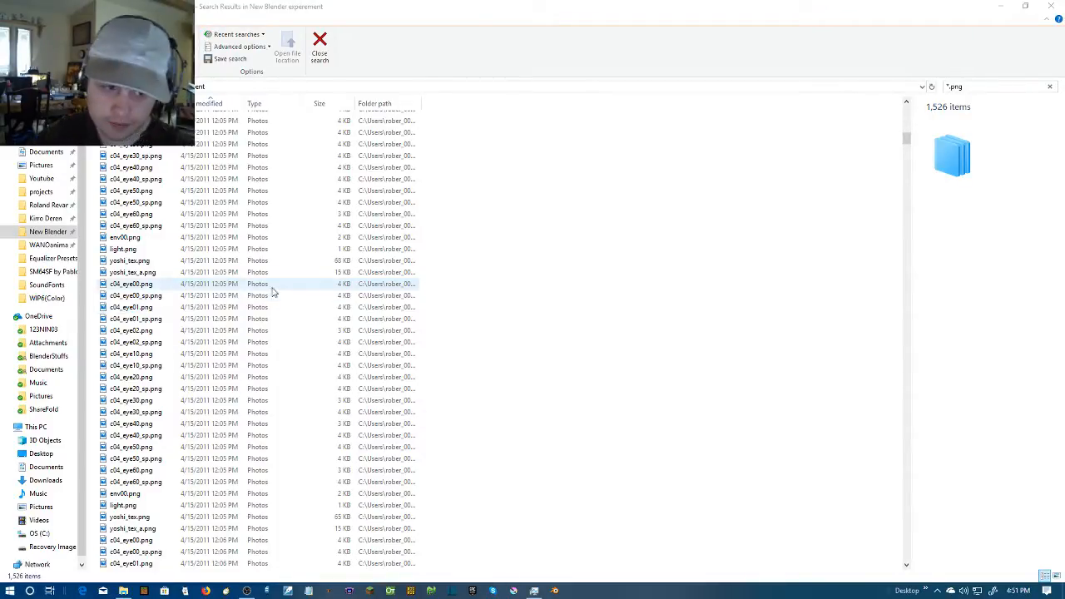
# Look through the date-sorted PNG results for old rendered image sequences
pyautogui.scroll(-20, 303, 286)
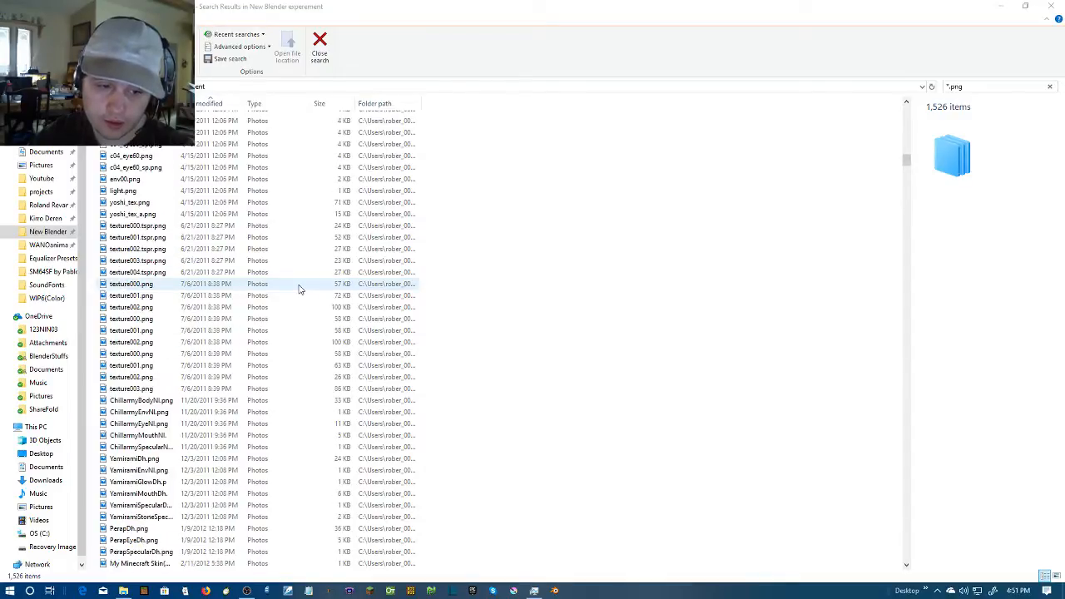
pyautogui.scroll(-20, 300, 289)
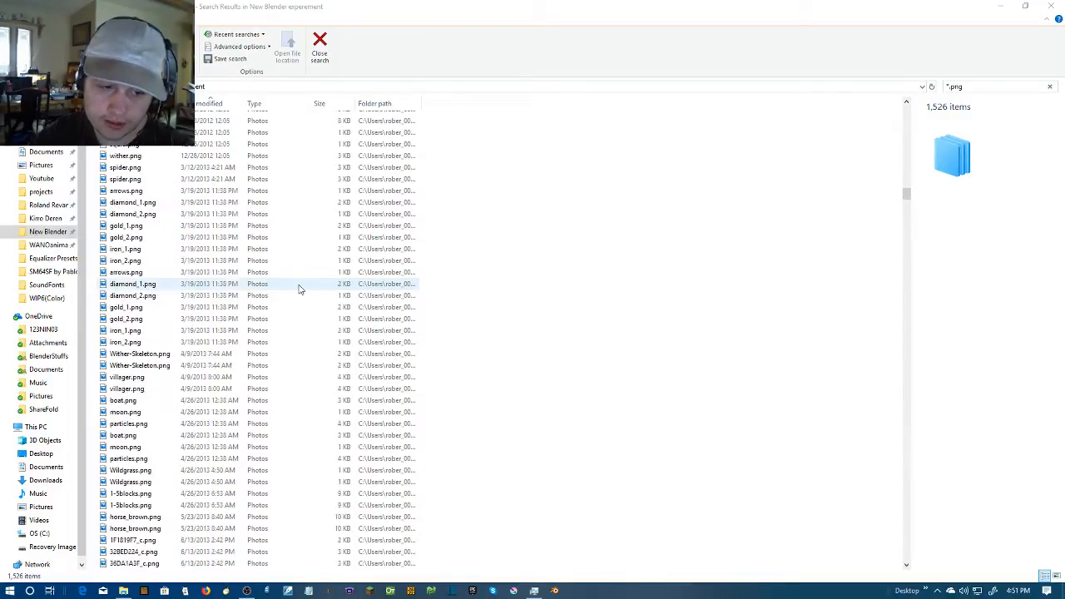
pyautogui.scroll(-20, 300, 289)
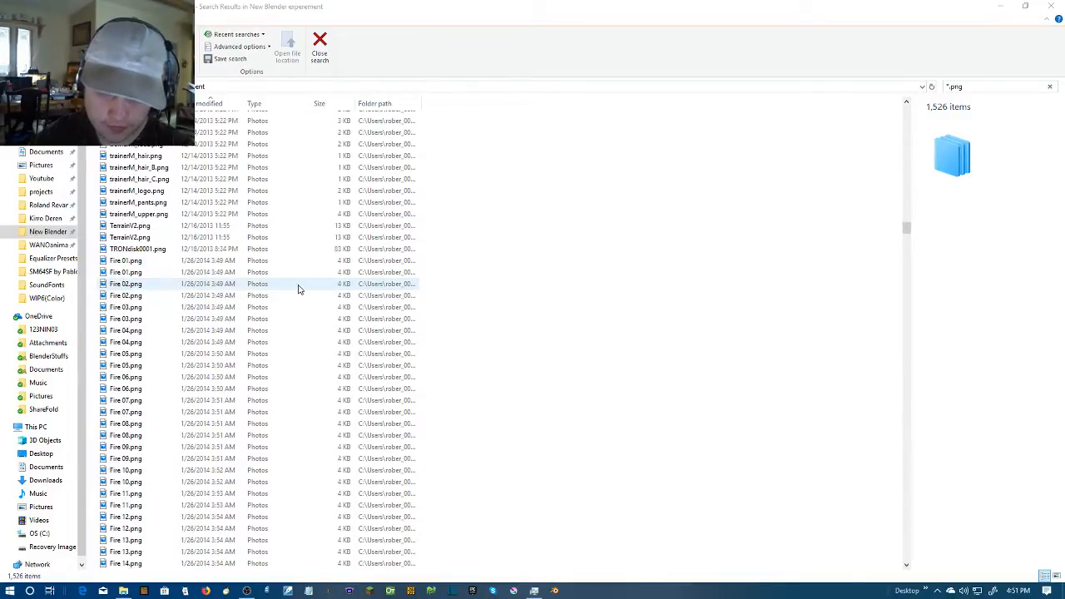
pyautogui.scroll(-20, 299, 289)
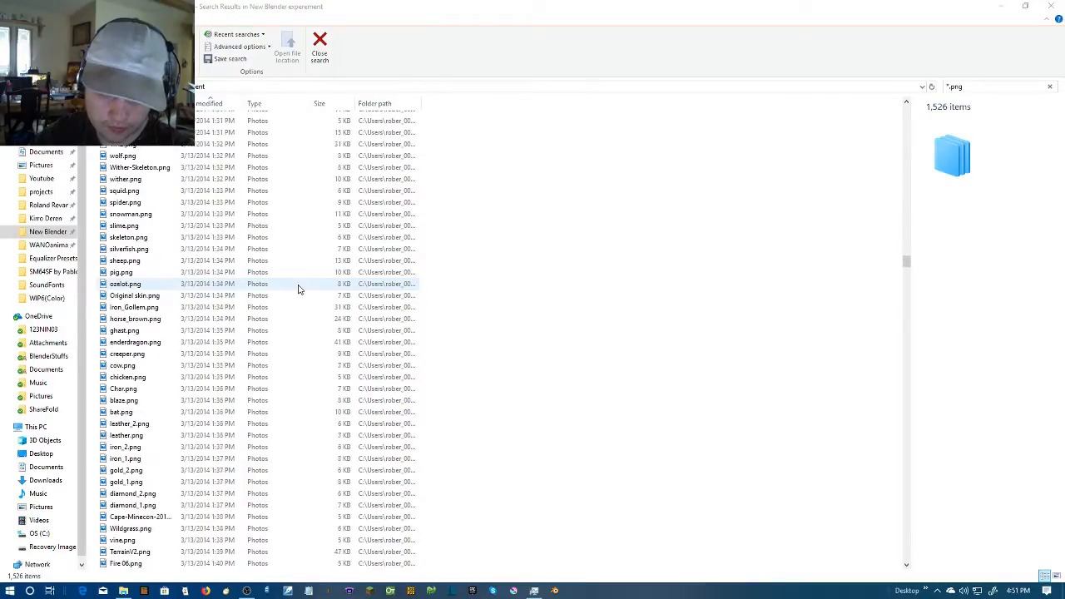
pyautogui.scroll(-20, 299, 288)
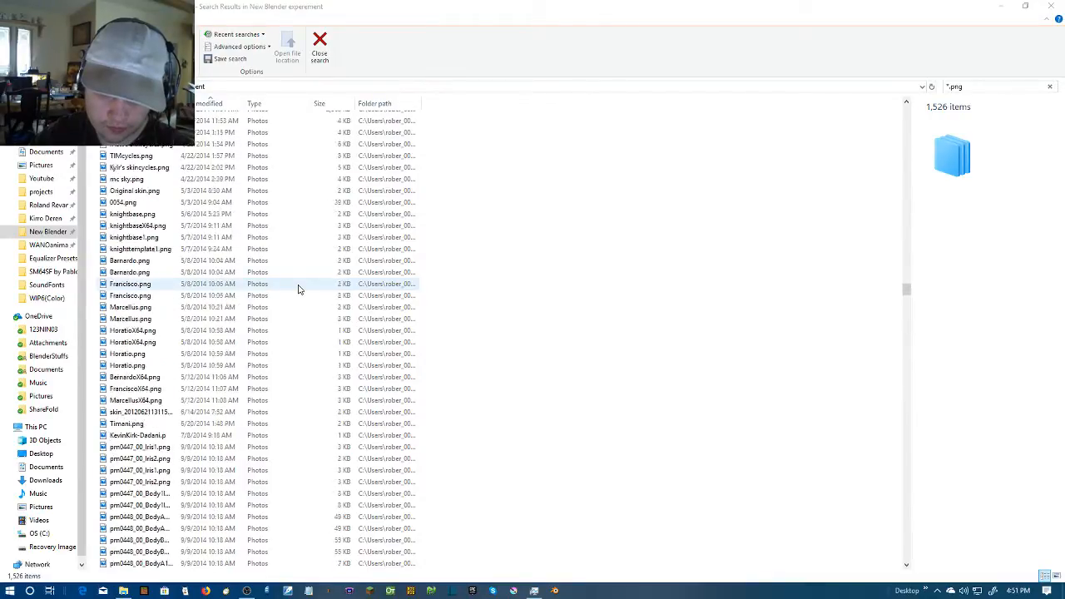
pyautogui.scroll(-8, 299, 289)
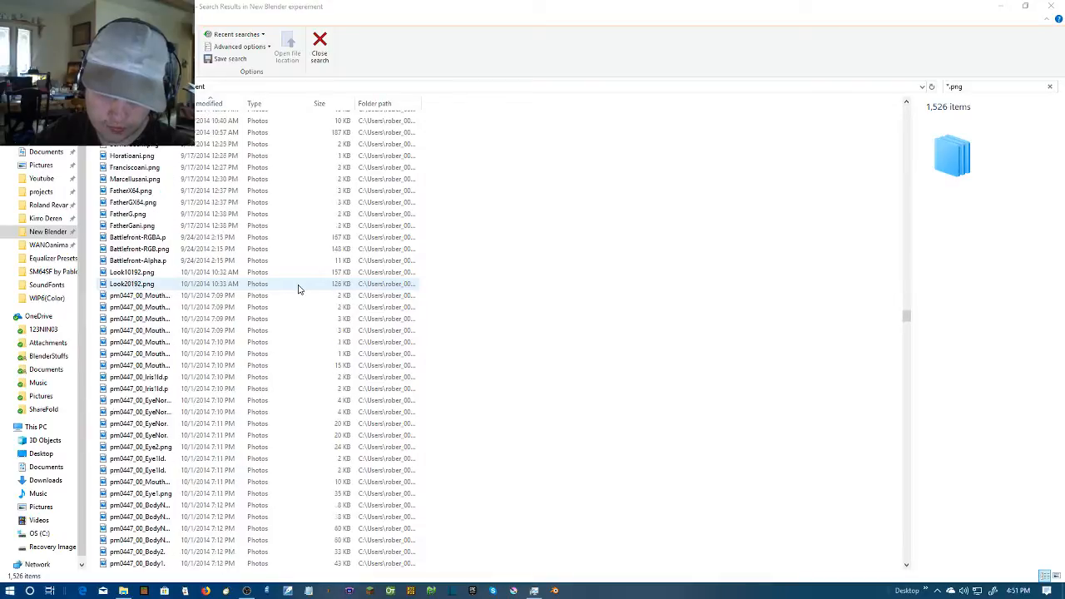
pyautogui.scroll(3, 300, 289)
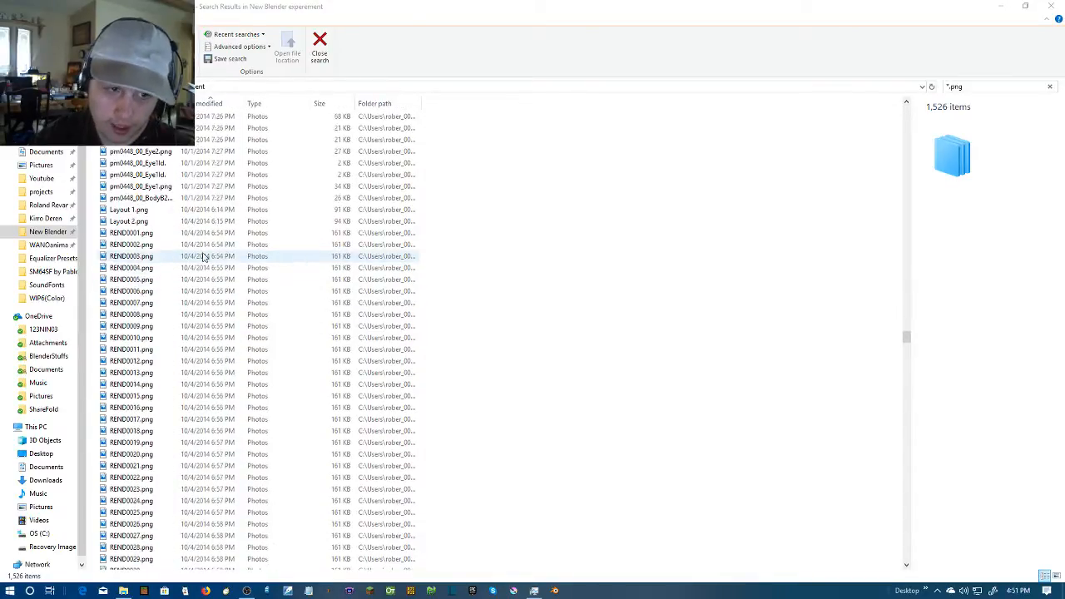
# Display the PNG search results as large icons
pyautogui.click(979, 86)
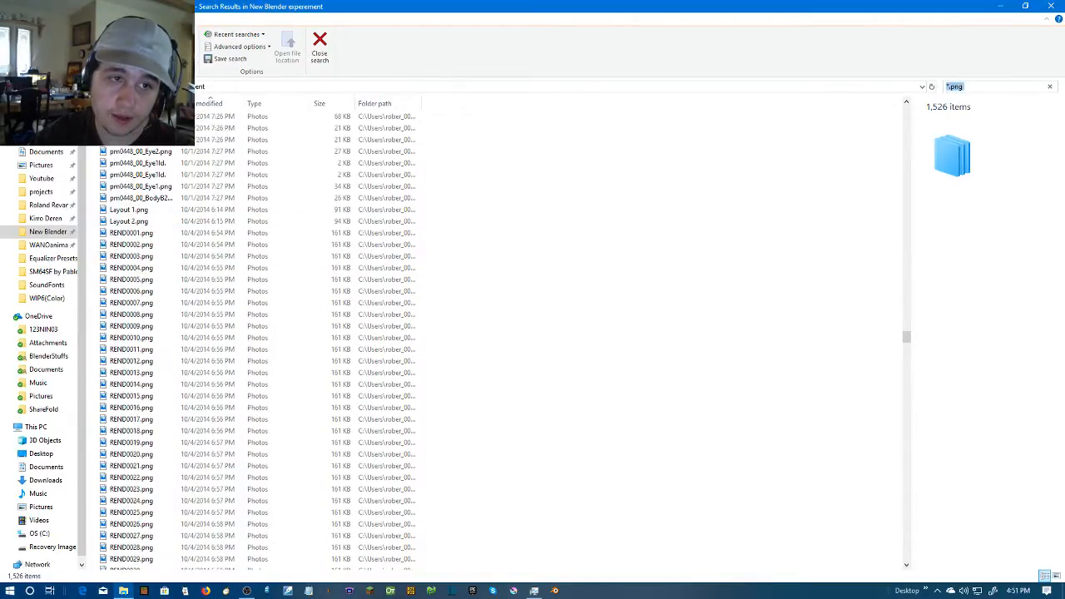
pyautogui.click(94, 19)
pyautogui.click(199, 35)
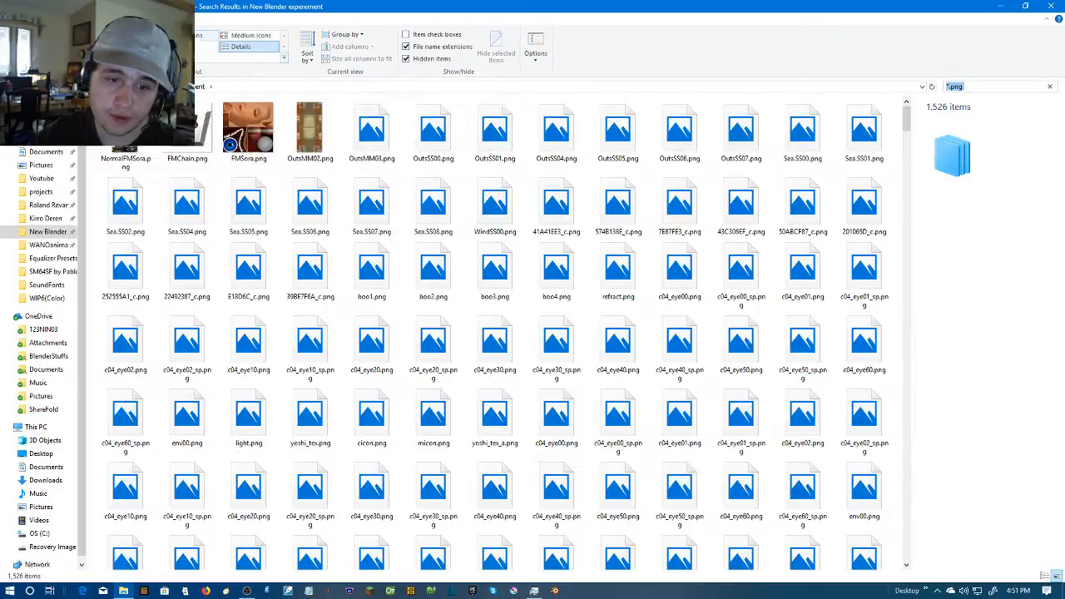
# Select the image sequence REND0001.png through REND0084.png from October 2014 and permanently delete it
pyautogui.moveTo(911, 124); pyautogui.dragTo(919, 337)
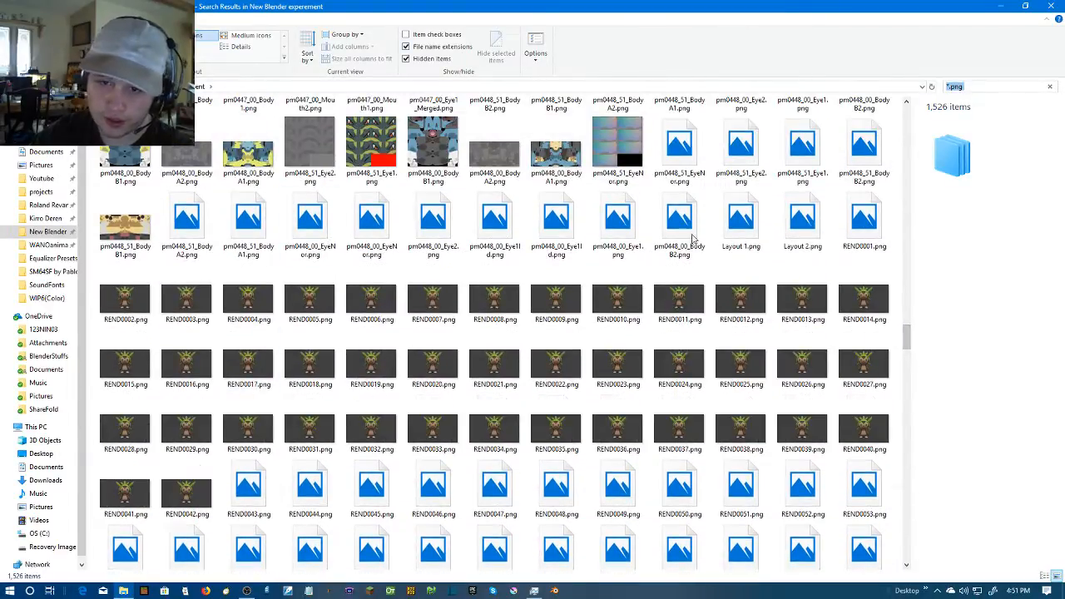
pyautogui.click(139, 312)
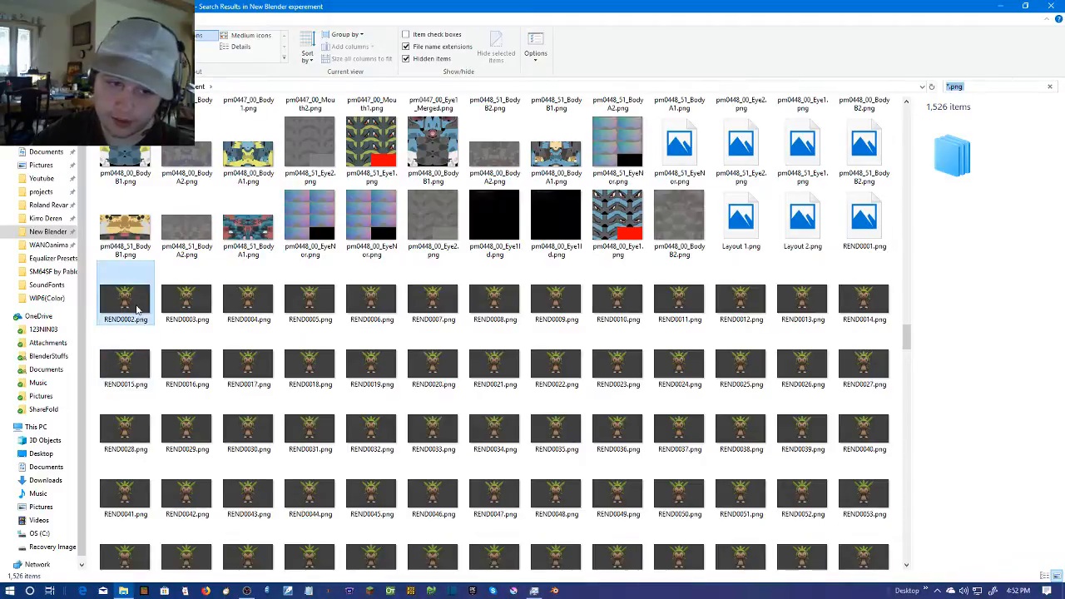
pyautogui.click(890, 238)
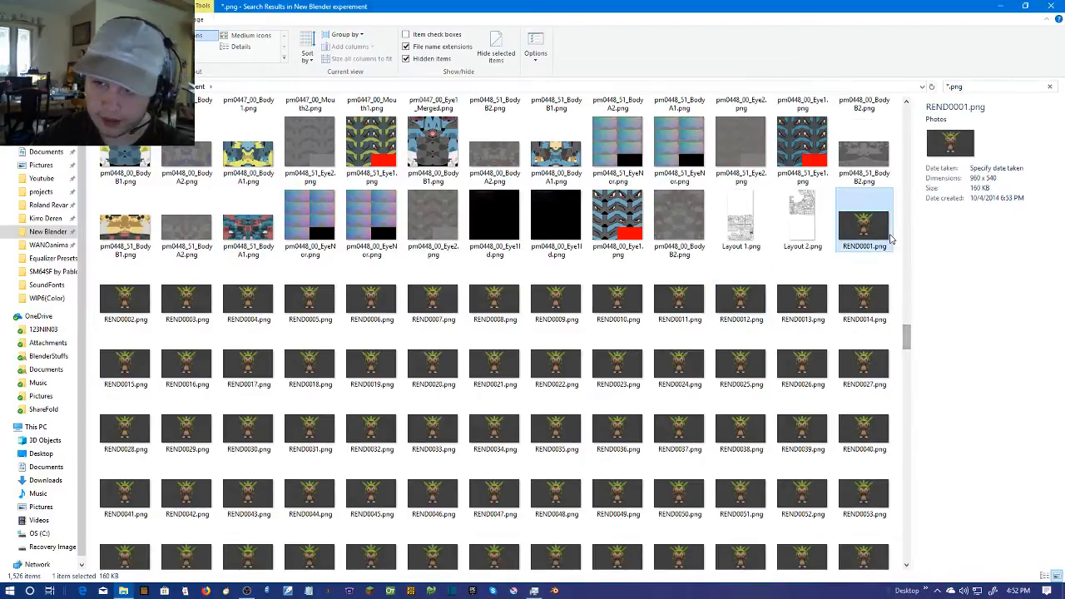
pyautogui.scroll(-5, 909, 339)
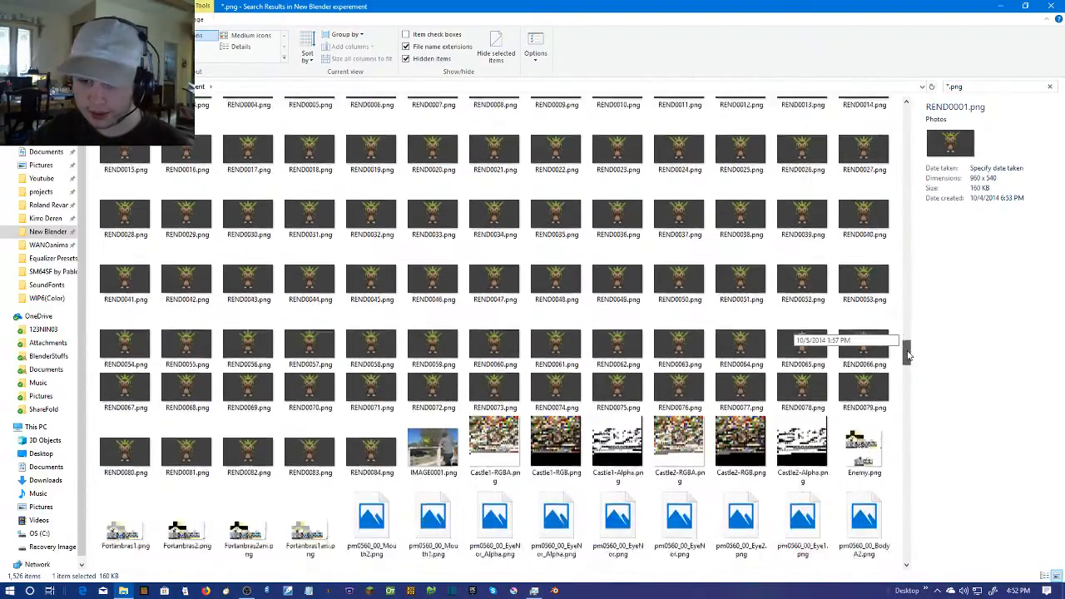
pyautogui.keyDown('shift'); pyautogui.click(360, 401); pyautogui.keyUp('shift')
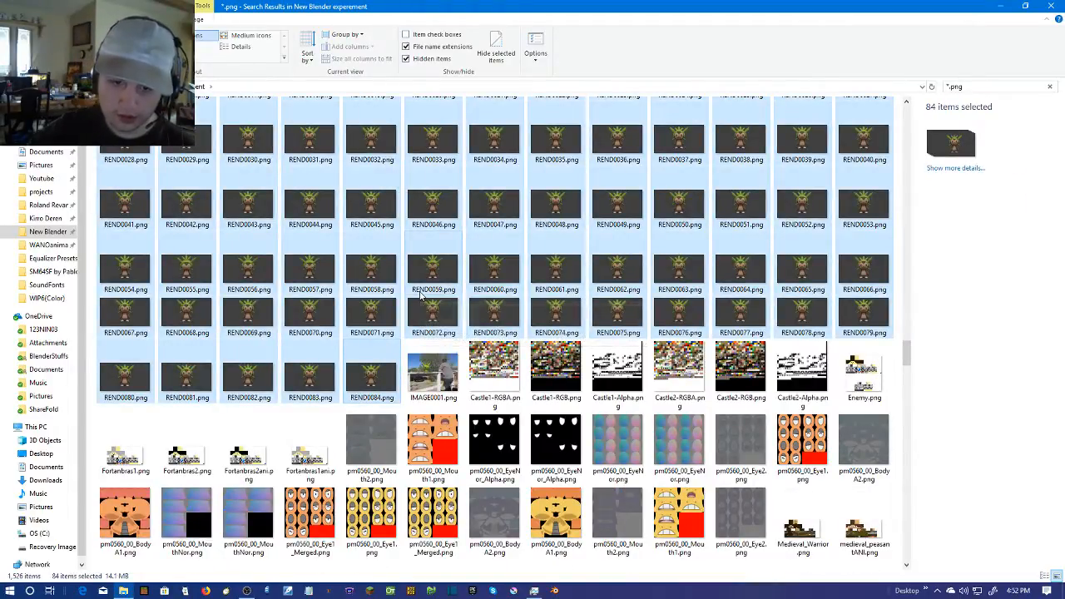
pyautogui.hotkey('shift', 'Delete')
pyautogui.click(565, 306)
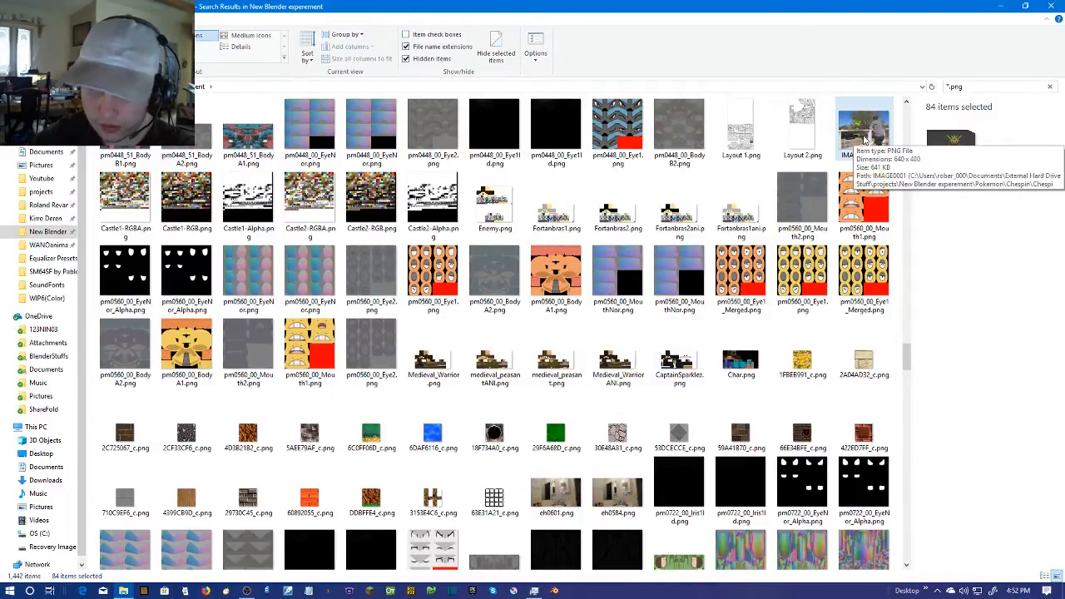
# Open IMAGE0001.png in the photo viewer to examine it
pyautogui.click(845, 133)
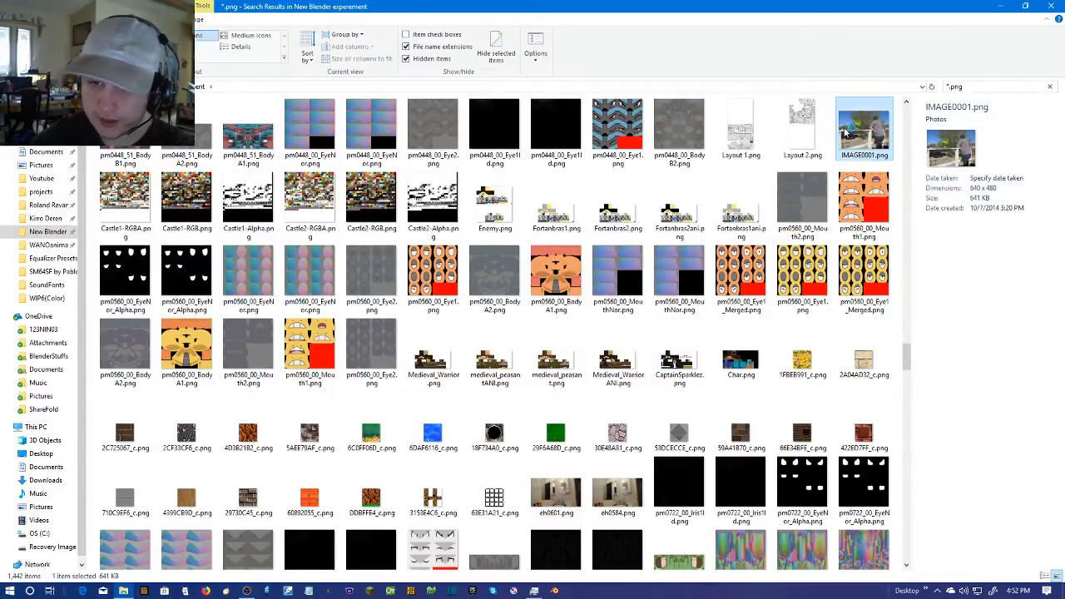
pyautogui.doubleClick(845, 133)
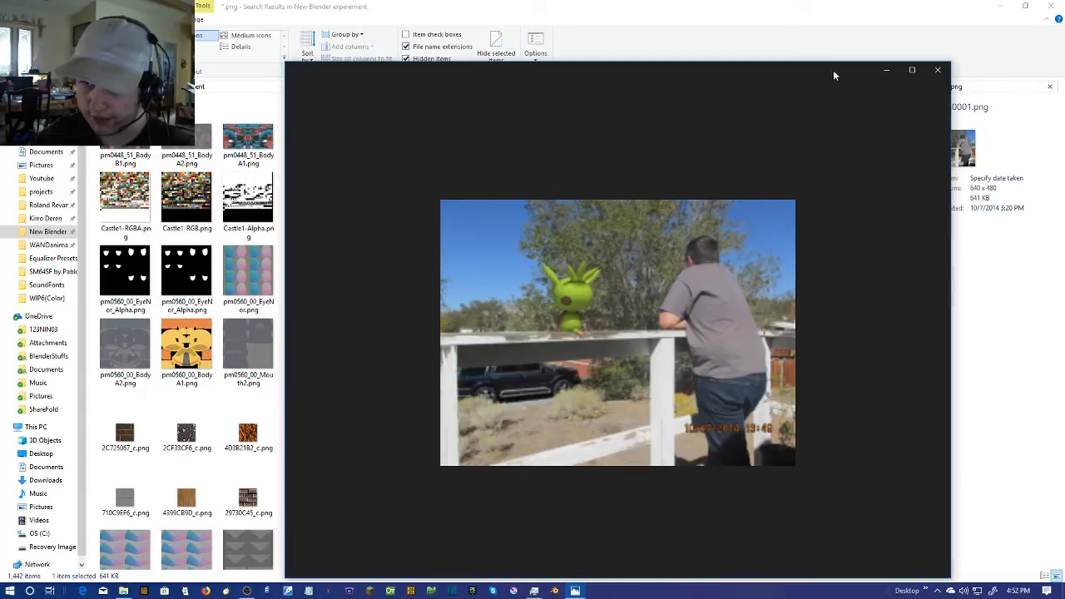
# Zoom into IMAGE0001.png in the photo viewer to inspect it, restore its original zoom, and close the viewer
pyautogui.moveTo(834, 75); pyautogui.dragTo(774, 47)
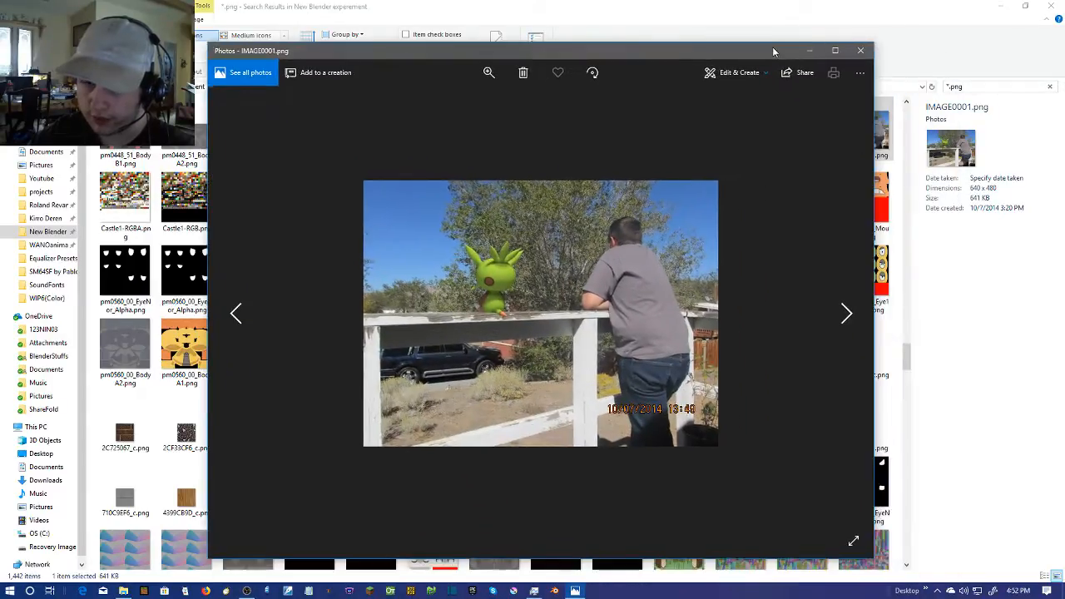
pyautogui.press('Right')
pyautogui.press('Left')
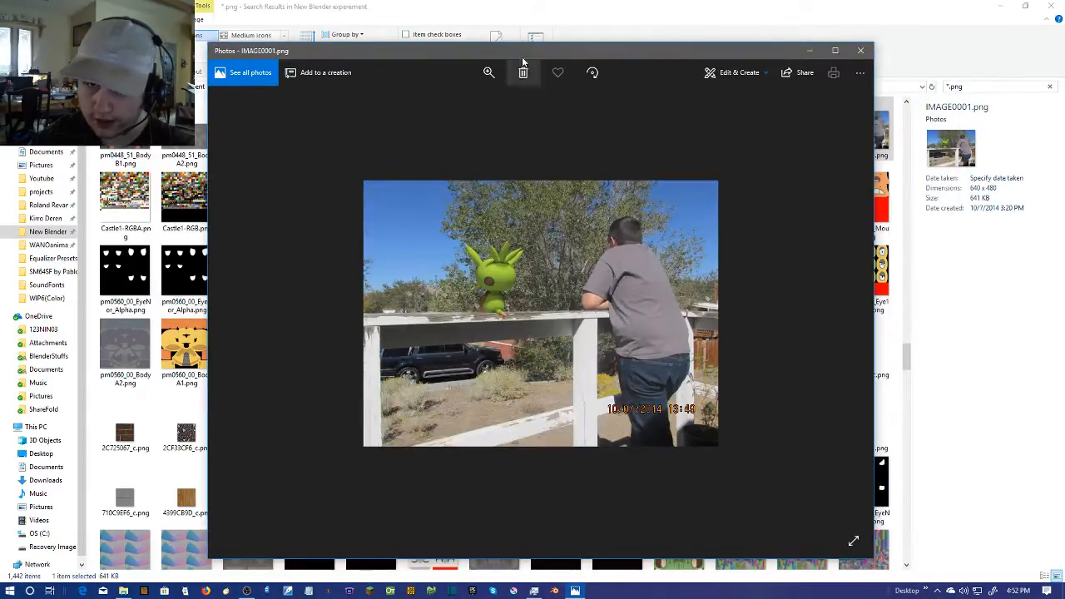
pyautogui.click(488, 72)
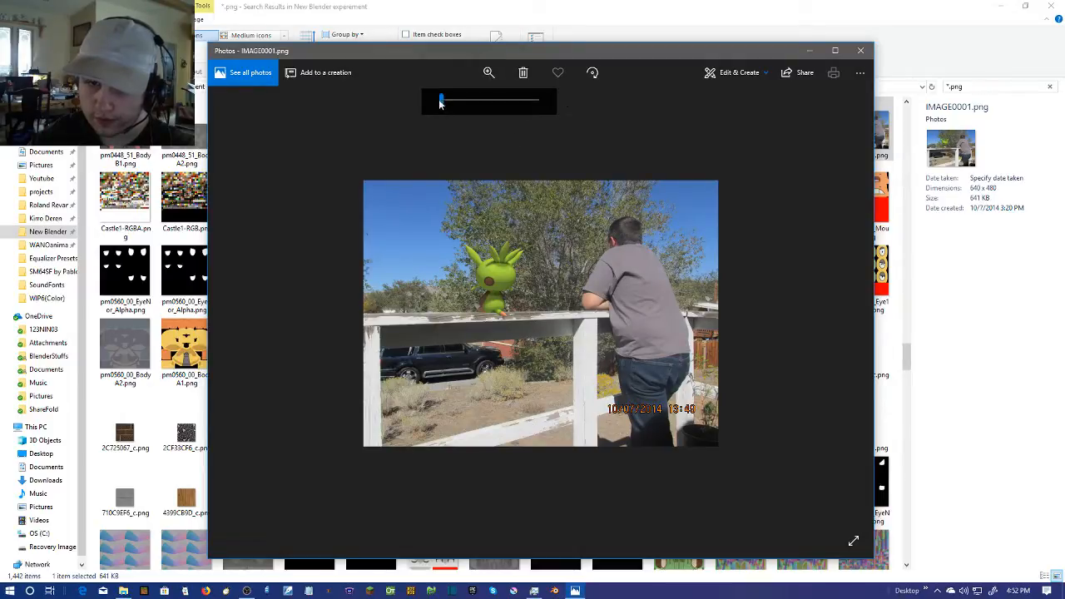
pyautogui.moveTo(439, 99); pyautogui.dragTo(462, 116)
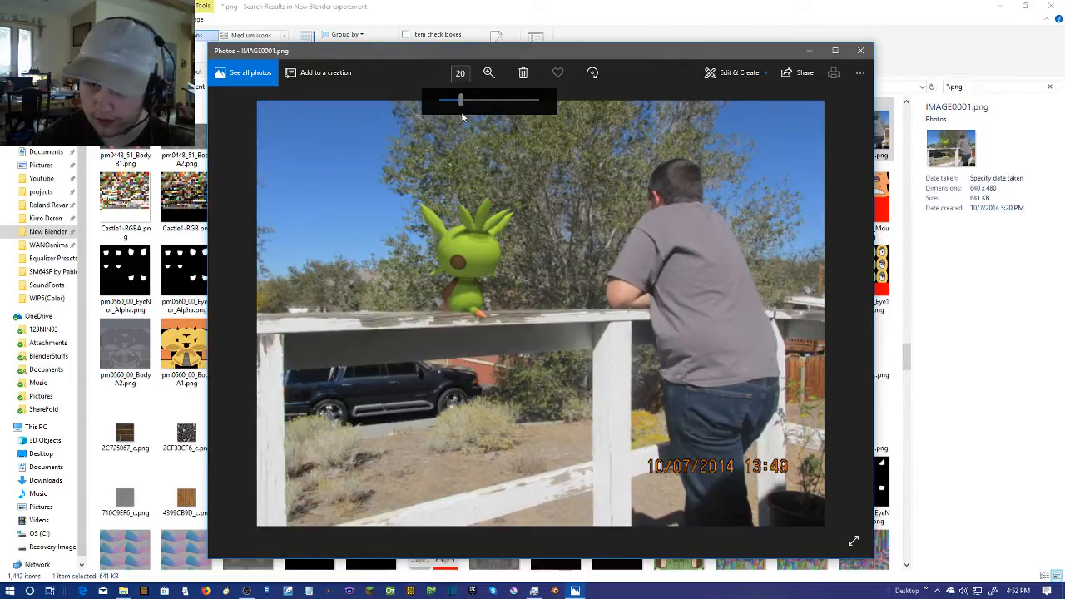
pyautogui.moveTo(462, 116); pyautogui.dragTo(442, 114)
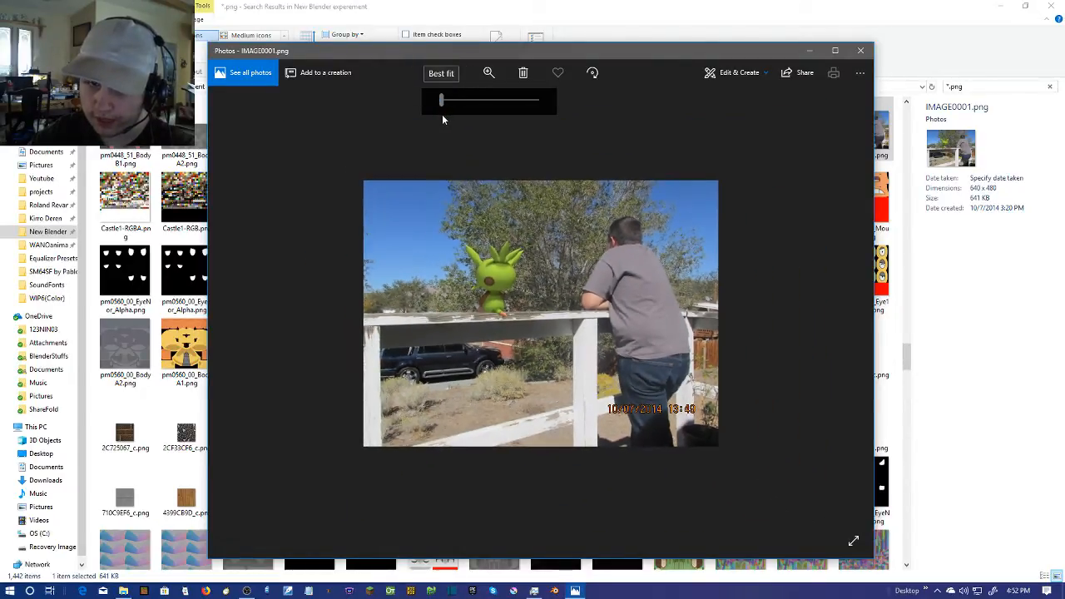
pyautogui.click(860, 51)
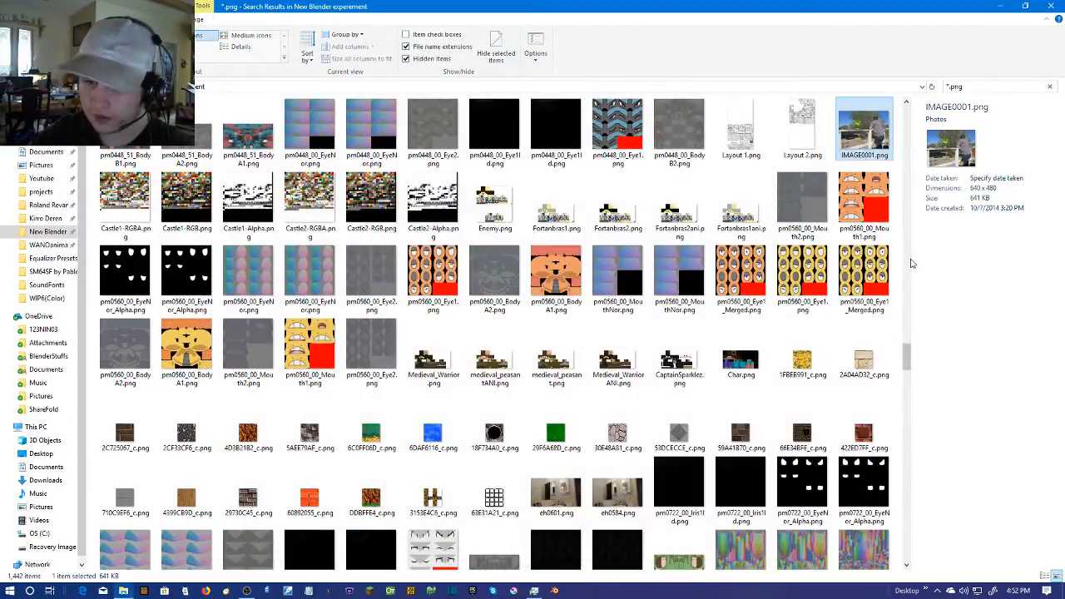
# Look through the remaining PNG thumbnails down to the end of the results for old rendered image sequences
pyautogui.scroll(-3, 911, 262)
pyautogui.scroll(-10, 824, 285)
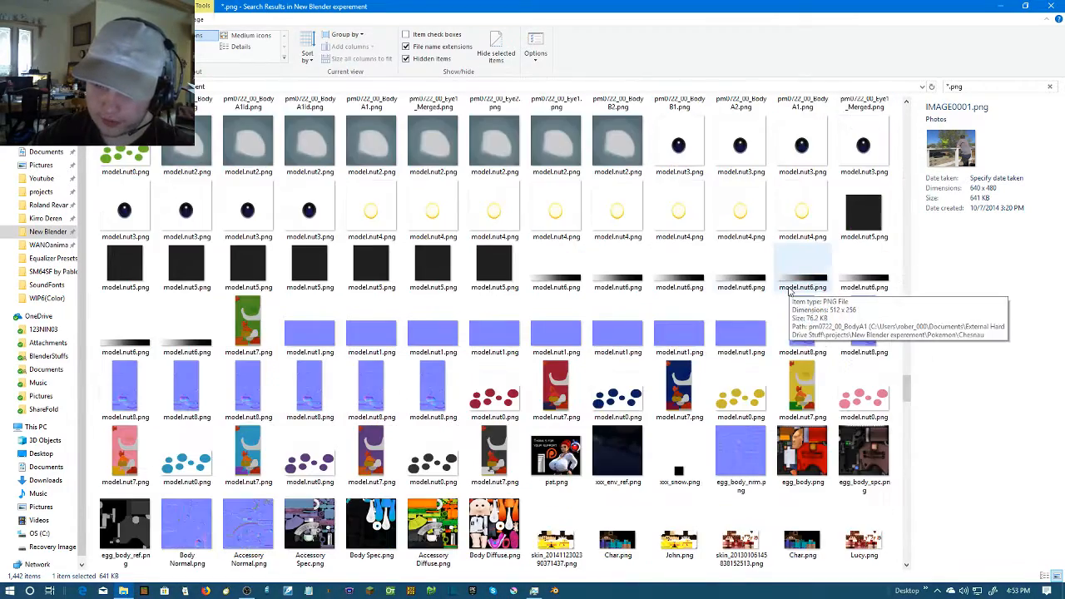
pyautogui.scroll(-10, 769, 330)
pyautogui.scroll(5, 770, 330)
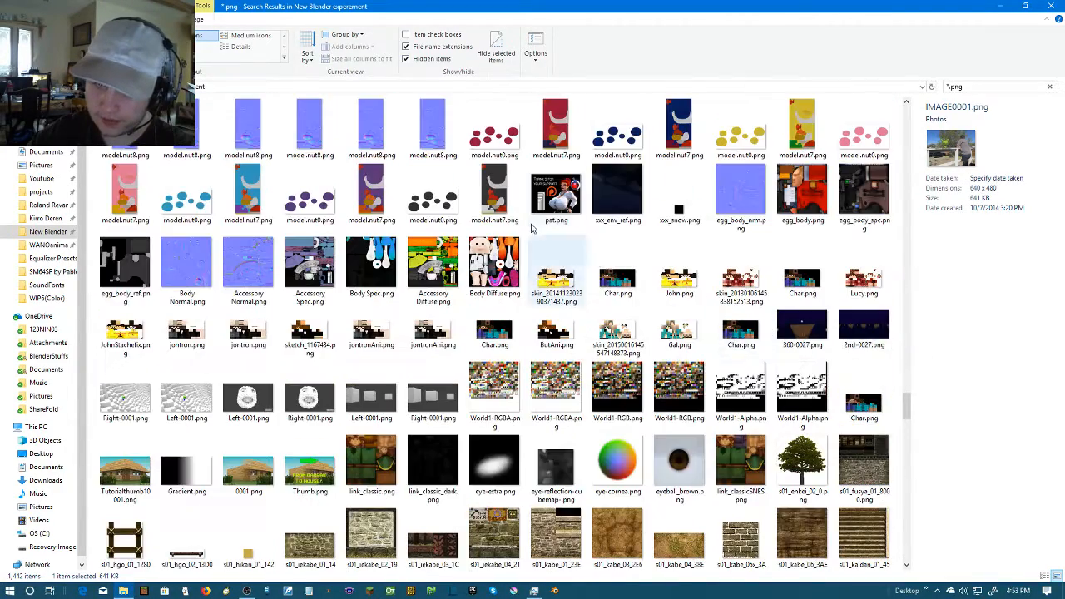
pyautogui.scroll(-10, 670, 291)
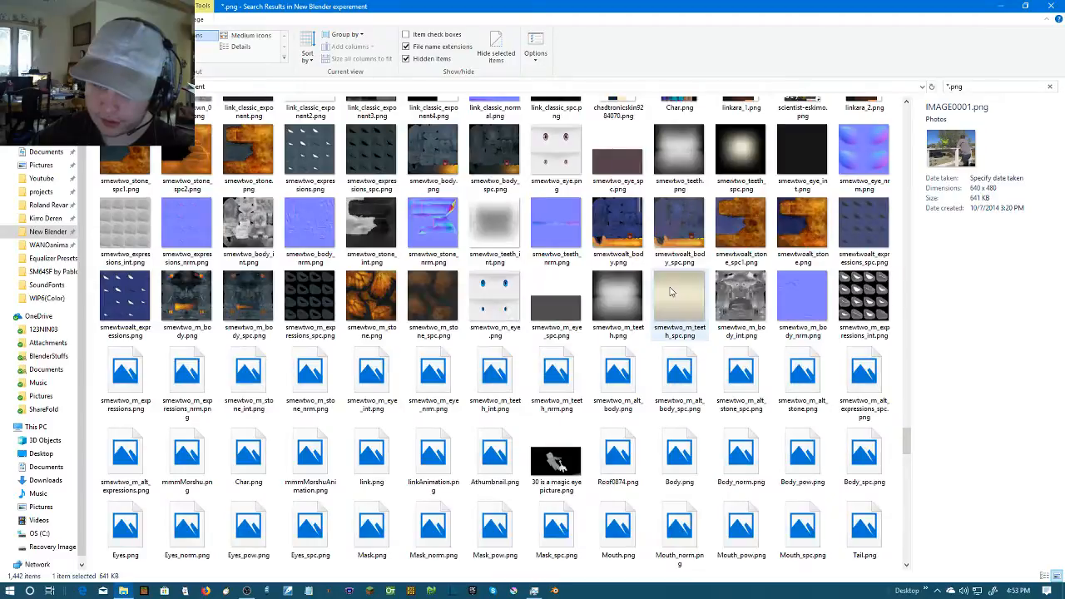
pyautogui.scroll(-3, 673, 292)
pyautogui.scroll(-3, 679, 289)
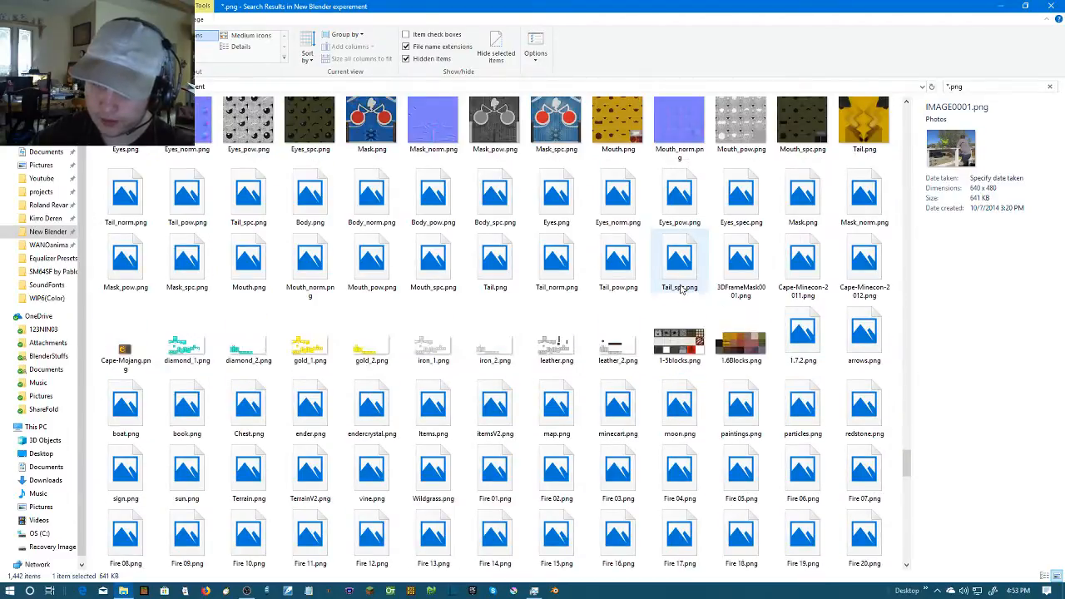
pyautogui.scroll(-3, 680, 288)
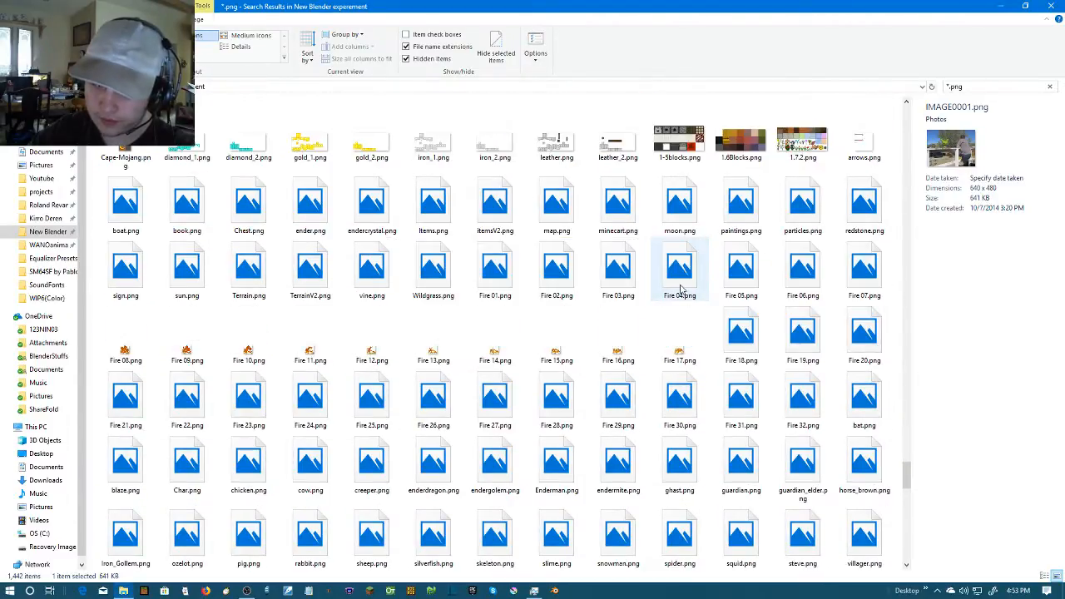
pyautogui.scroll(-10, 680, 289)
pyautogui.scroll(-3, 680, 288)
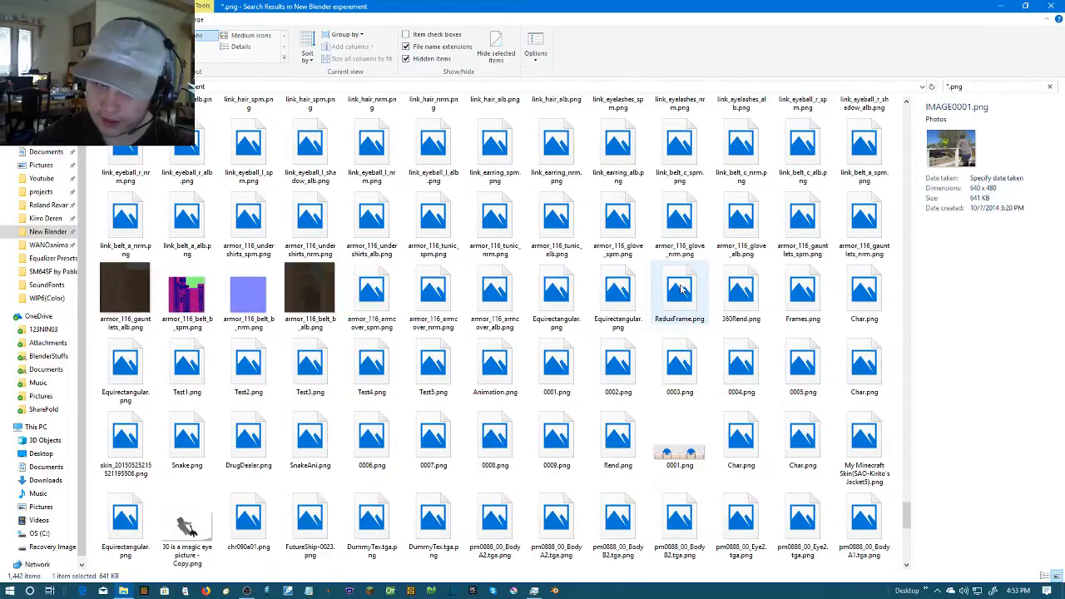
pyautogui.scroll(-3, 681, 289)
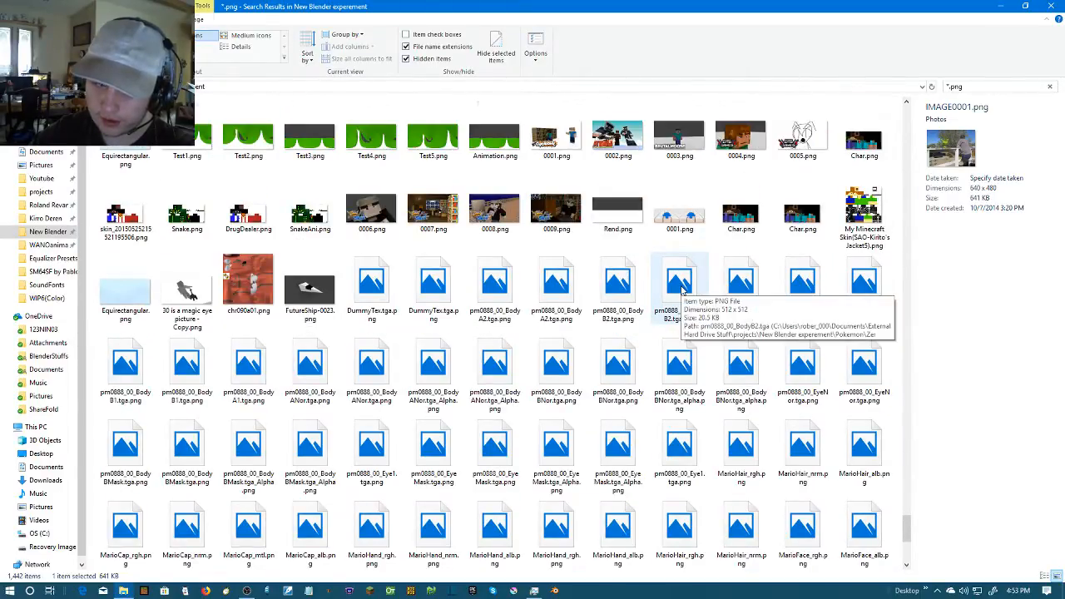
pyautogui.scroll(-4, 681, 289)
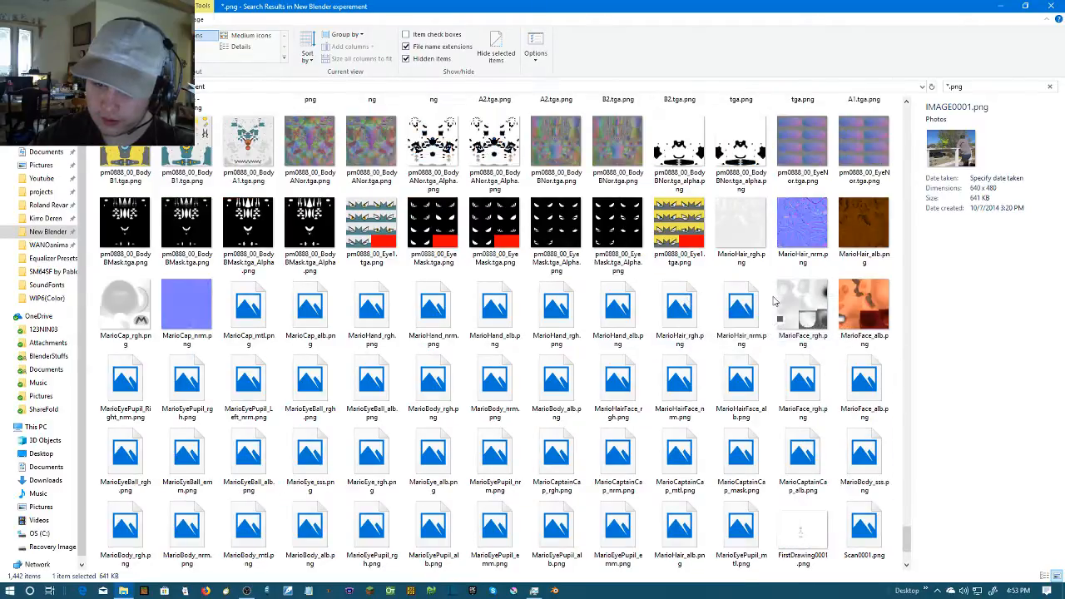
pyautogui.scroll(-1, 749, 295)
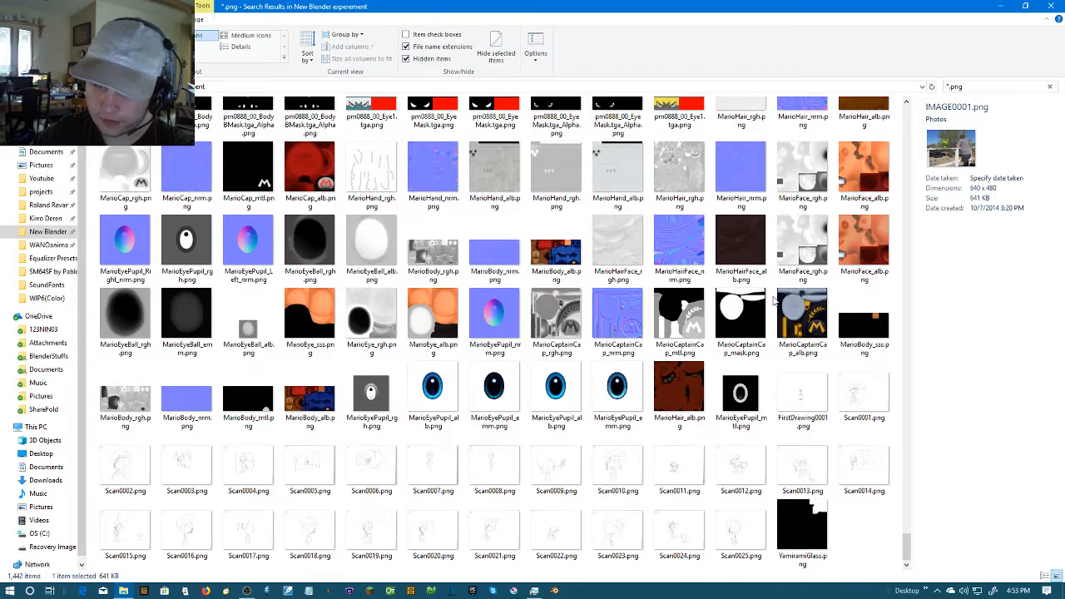
pyautogui.scroll(4, 770, 301)
pyautogui.scroll(-4, 422, 153)
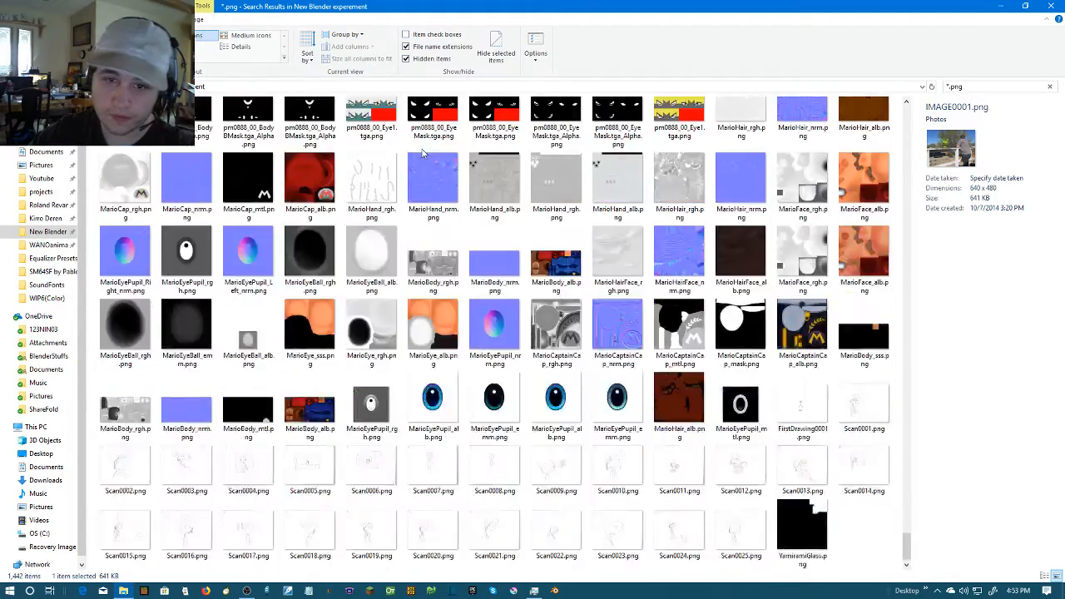
# Recheck the PNG results up towards the start and back to the end, viewing the details of Body Diffuse.png and Scan0025.png
pyautogui.scroll(8, 423, 153)
pyautogui.scroll(10, 422, 153)
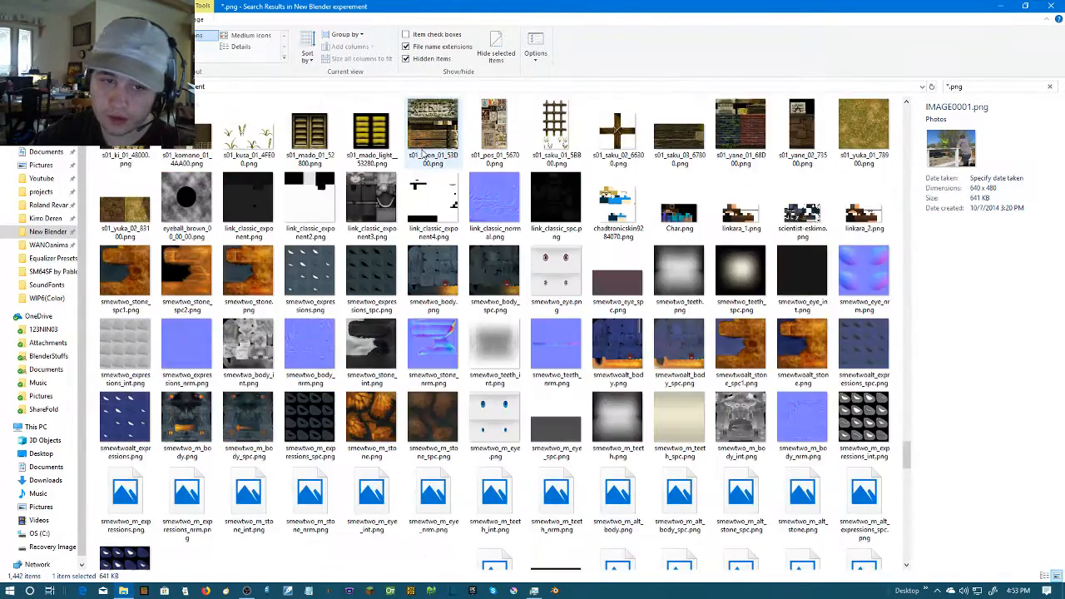
pyautogui.scroll(5, 423, 153)
pyautogui.click(494, 200)
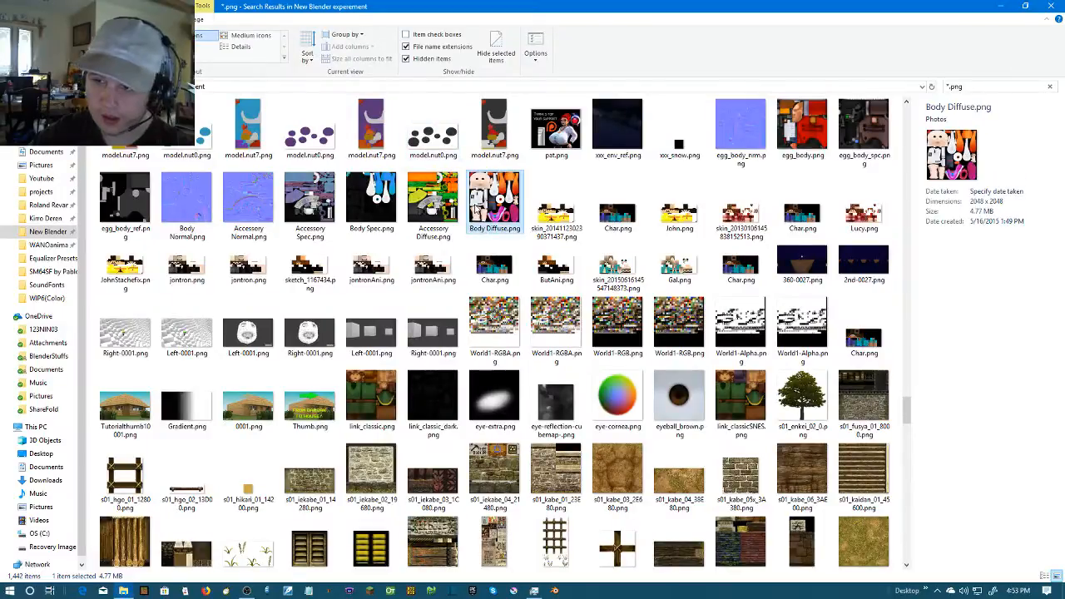
pyautogui.scroll(15, 475, 204)
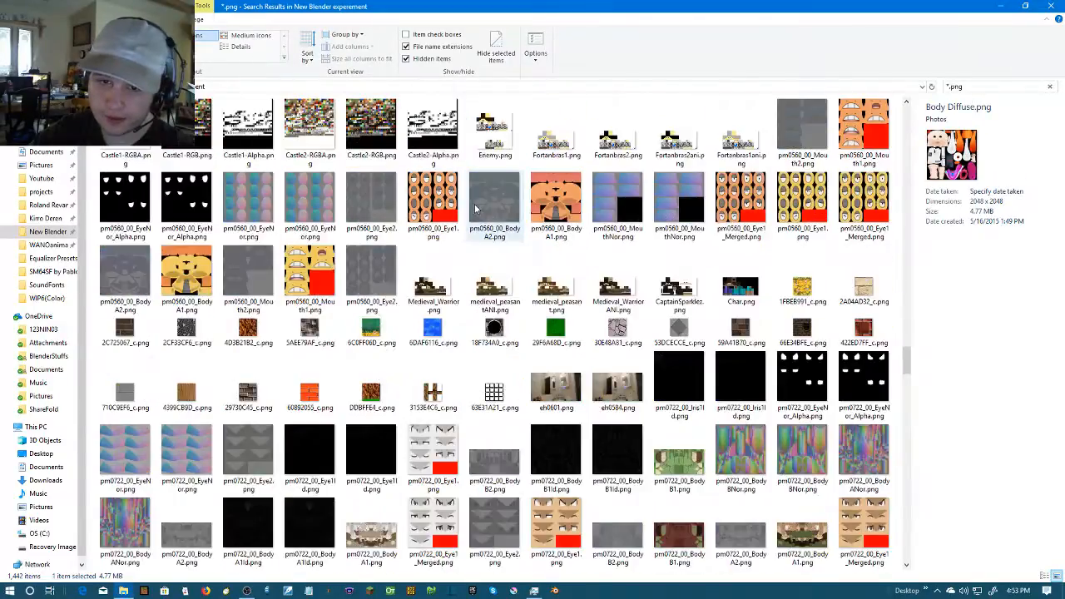
pyautogui.scroll(10, 475, 208)
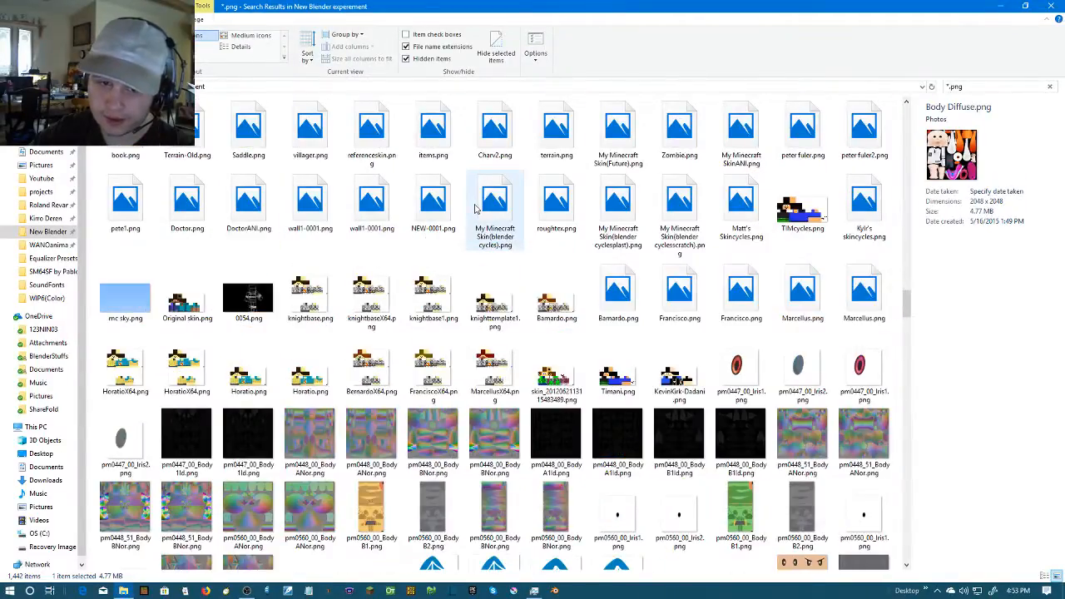
pyautogui.scroll(10, 475, 208)
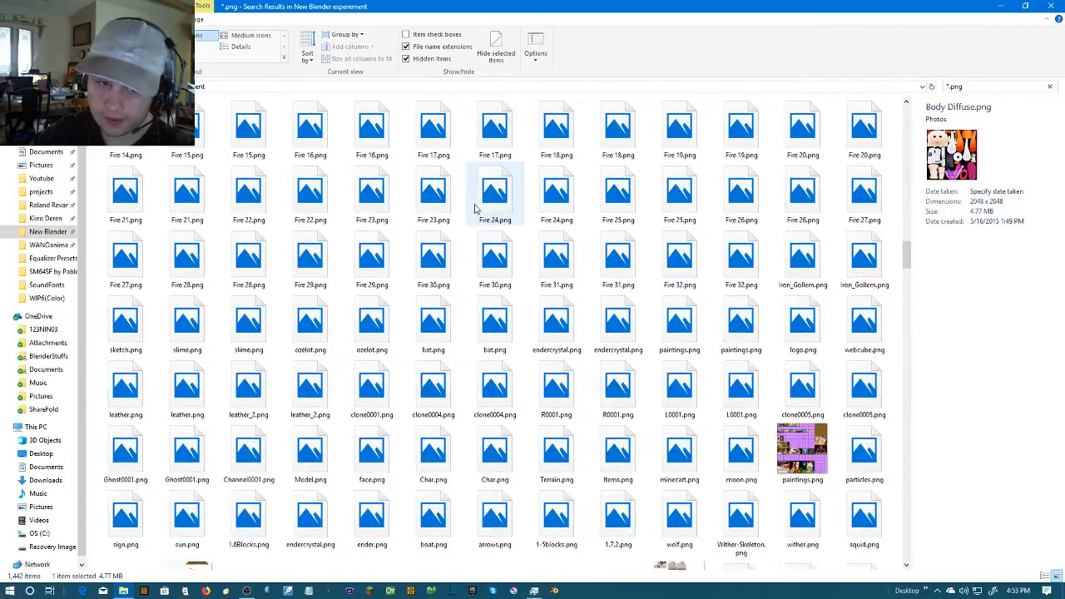
pyautogui.scroll(5, 475, 208)
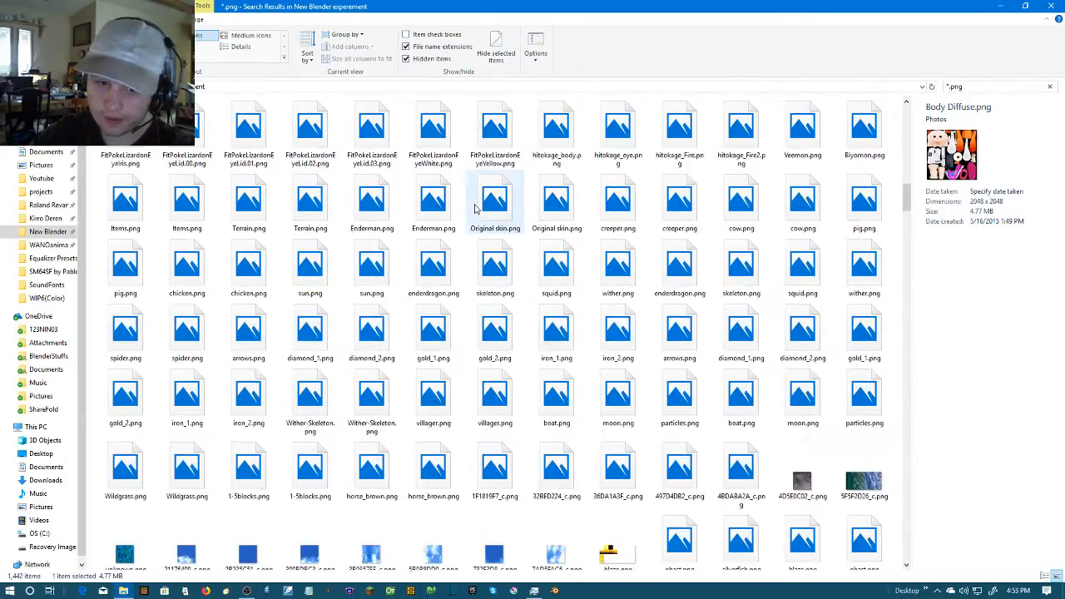
pyautogui.scroll(4, 475, 208)
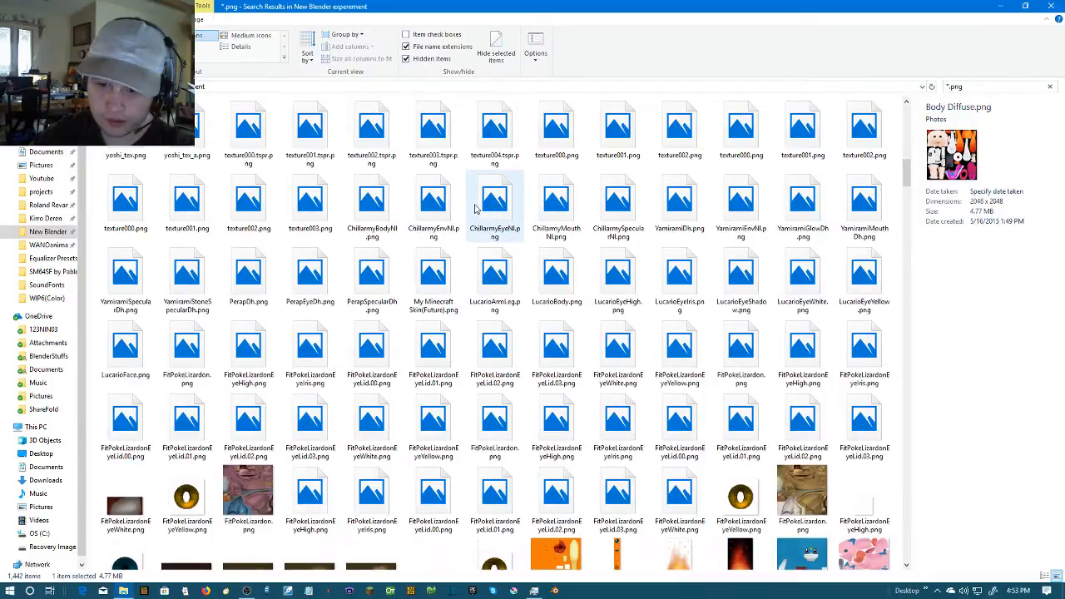
pyautogui.scroll(8, 475, 207)
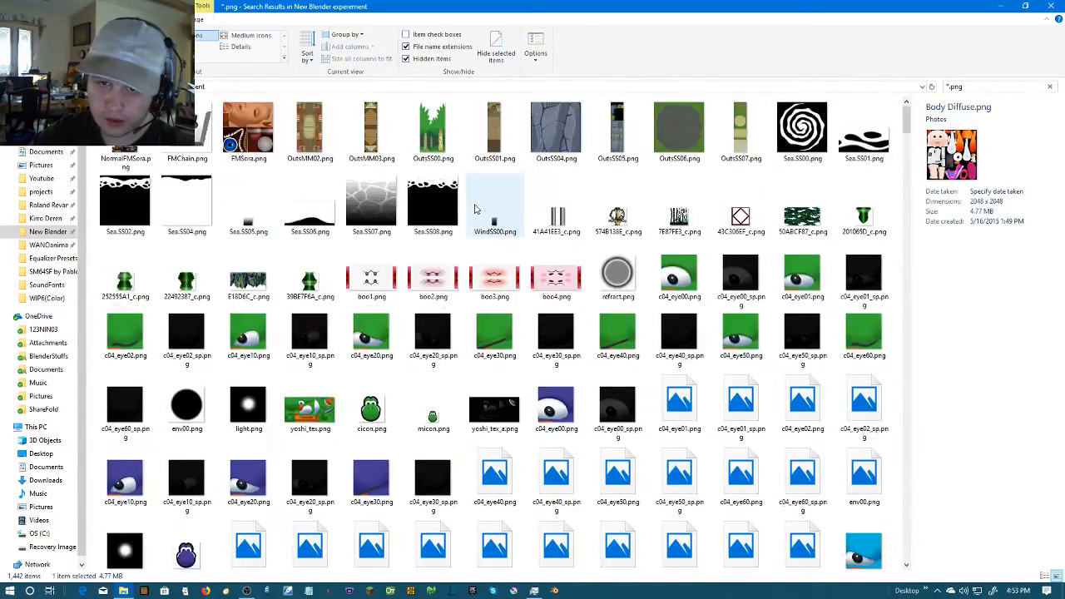
pyautogui.scroll(-15, 475, 208)
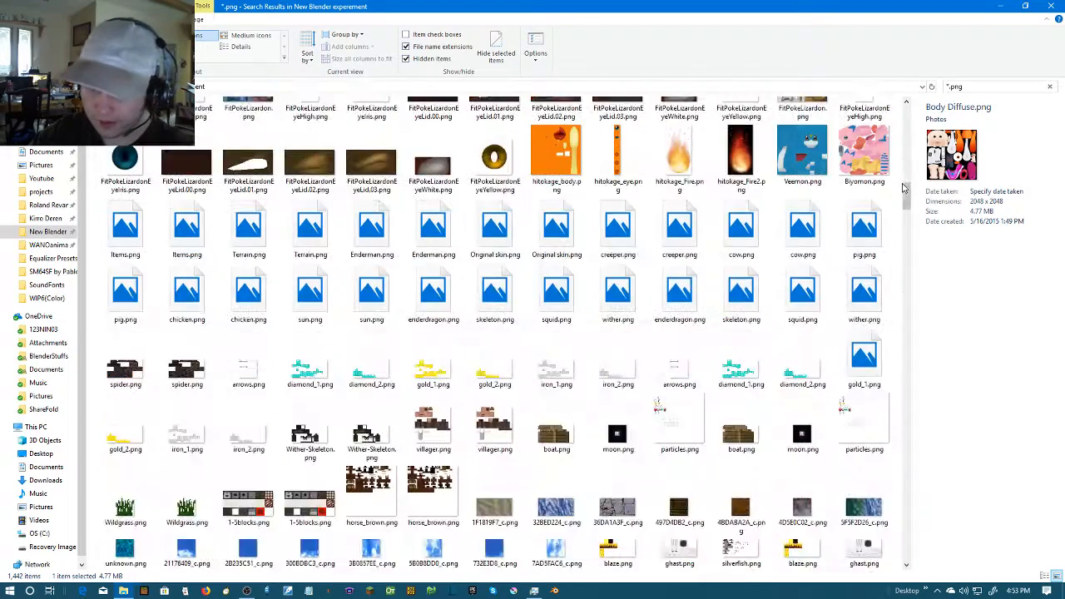
pyautogui.moveTo(904, 188); pyautogui.dragTo(938, 567)
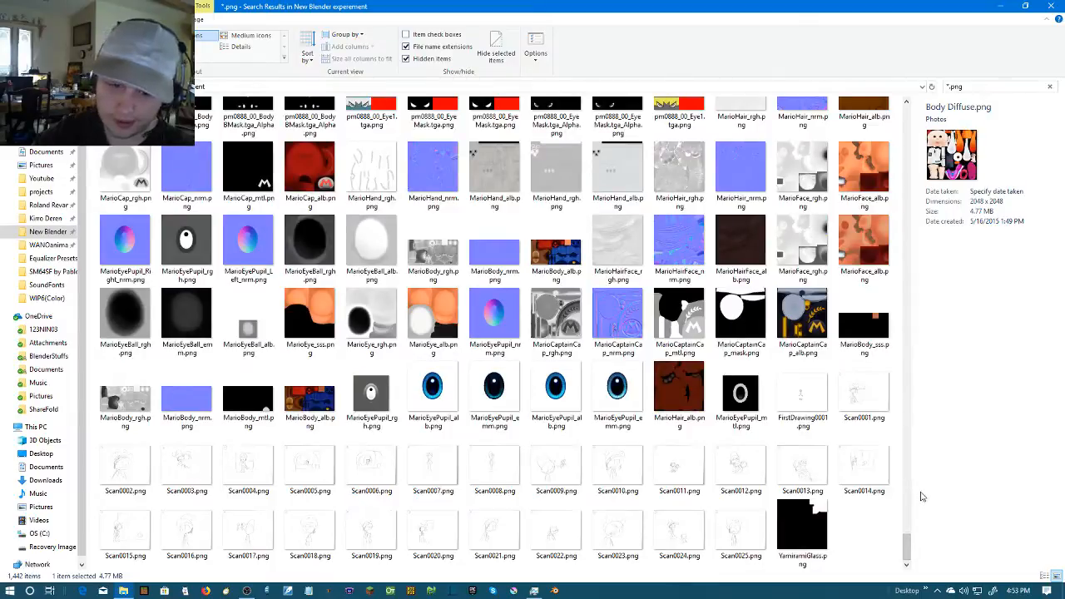
pyautogui.click(736, 521)
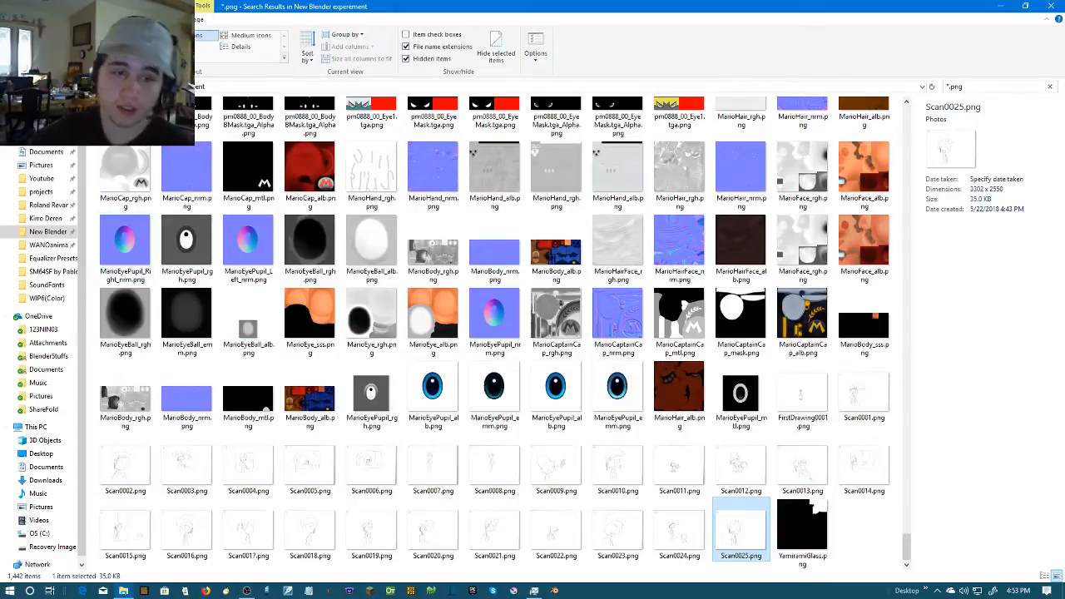
# Go through the projects folder to External Hard Drive Stuff and check the contents of Blender Experement External
pyautogui.click(43, 192)
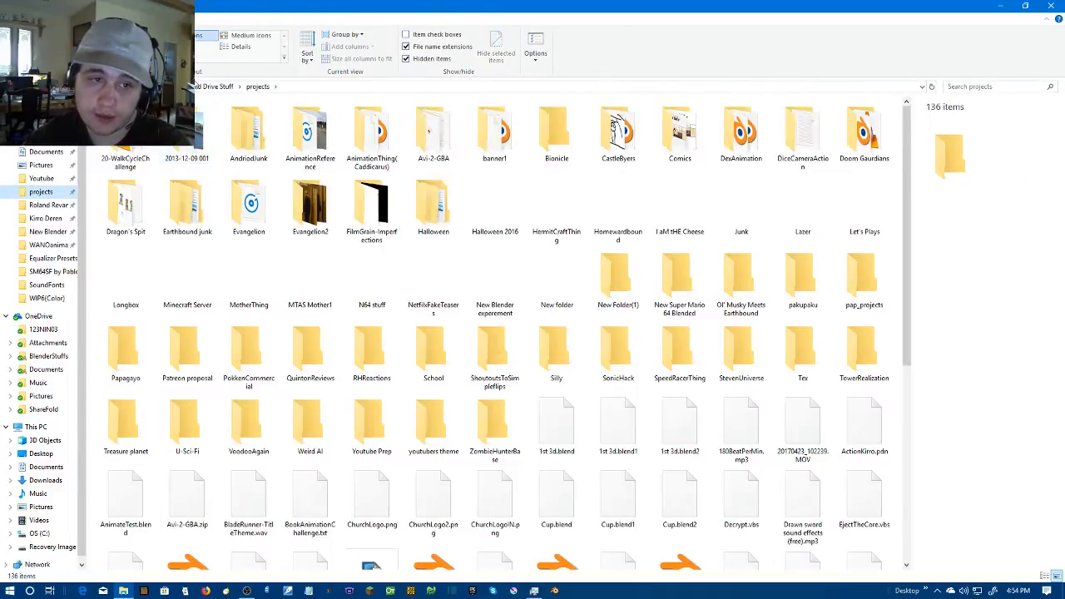
pyautogui.click(218, 87)
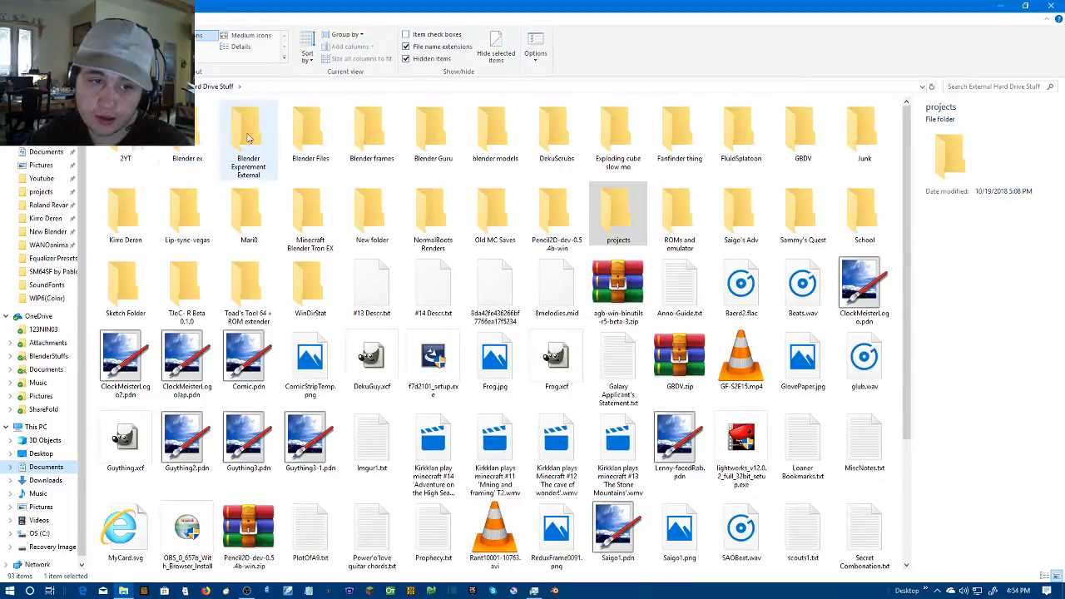
pyautogui.doubleClick(257, 137)
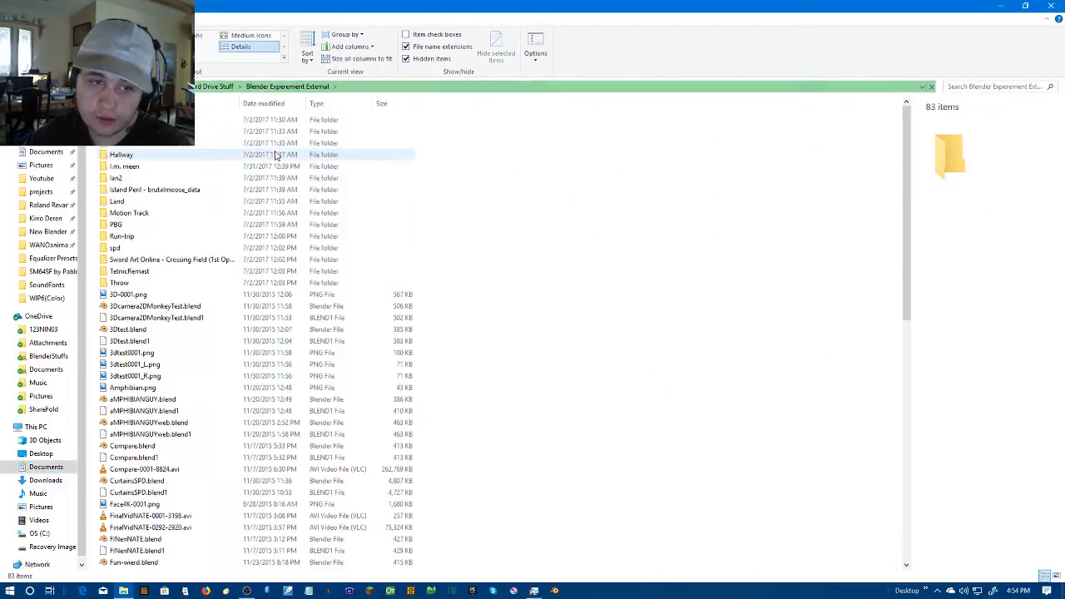
pyautogui.click(212, 87)
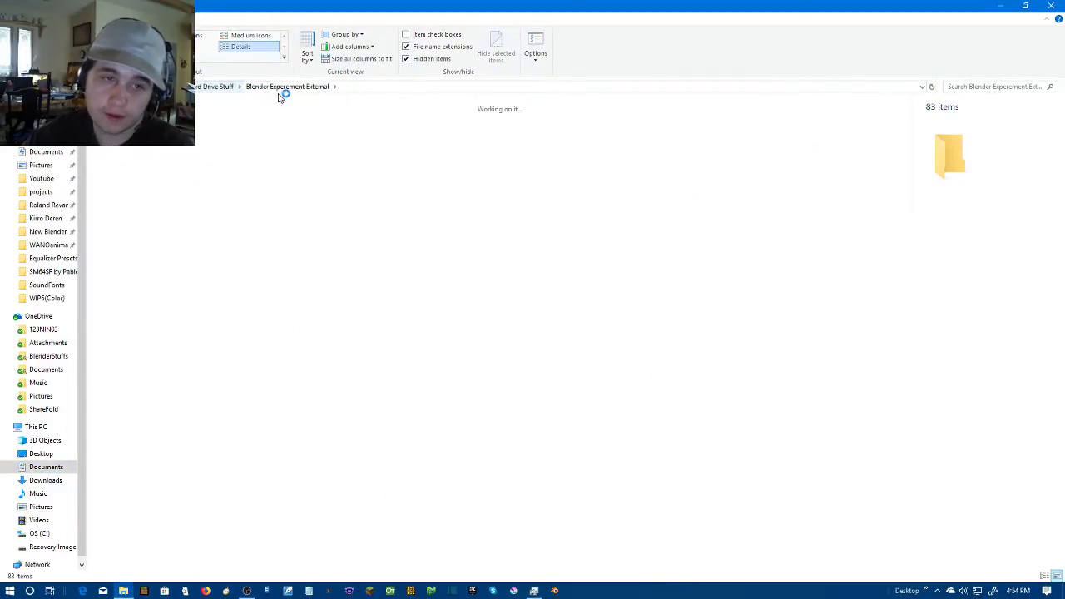
# Check the contents of the Blender Files and Blender frames folders, returning to External Hard Drive Stuff
pyautogui.click(320, 140)
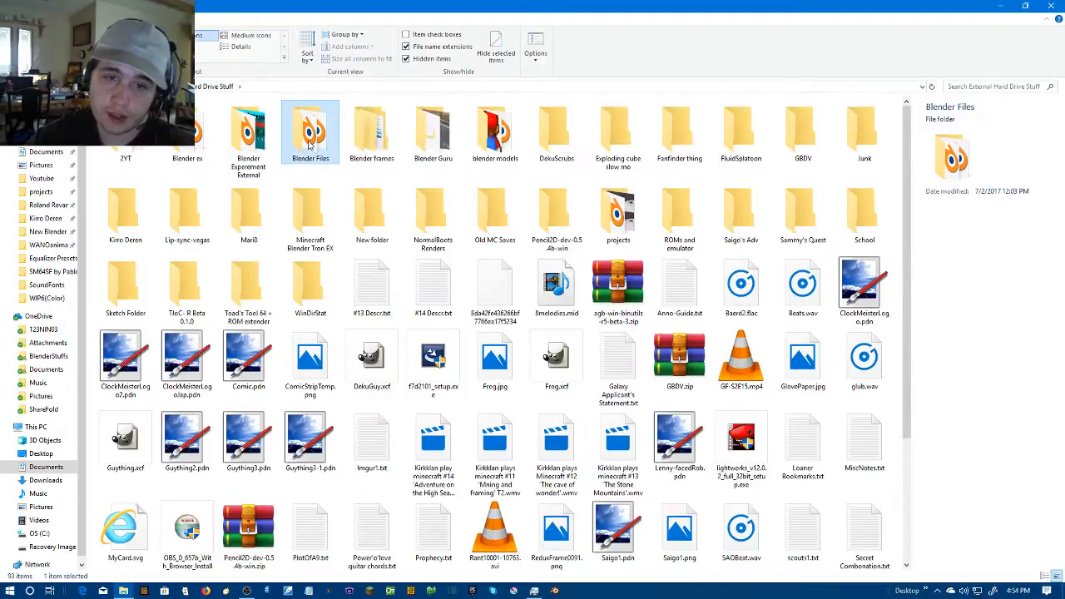
pyautogui.doubleClick(312, 143)
pyautogui.click(218, 91)
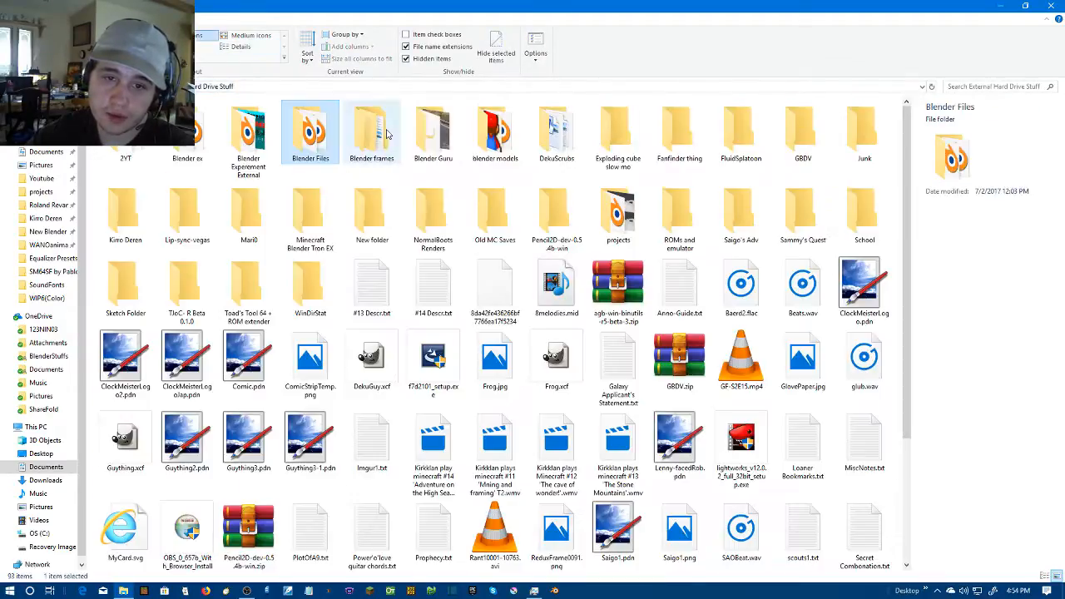
pyautogui.doubleClick(387, 133)
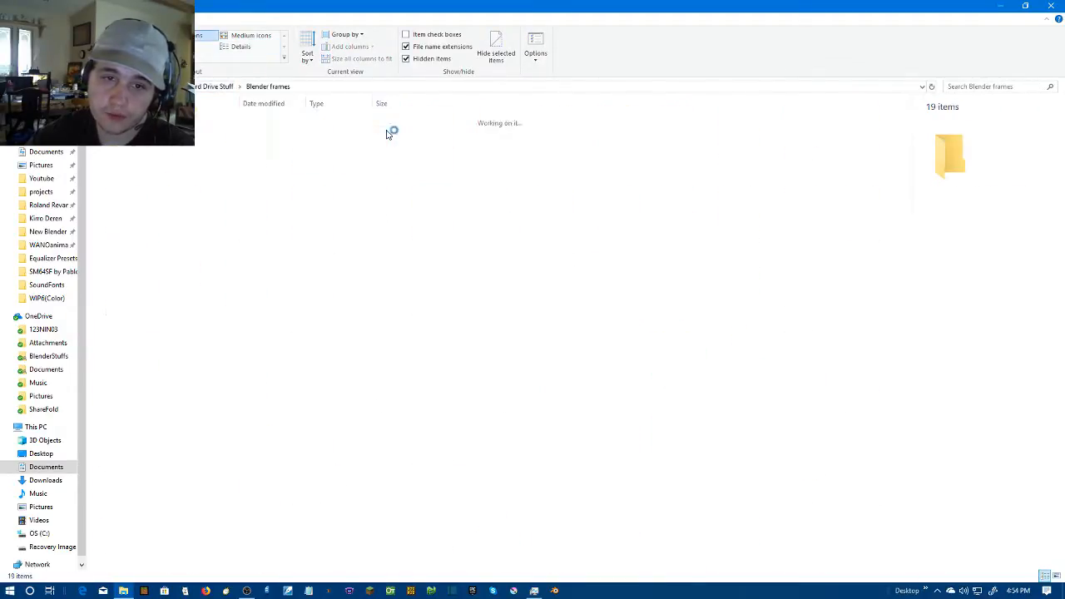
pyautogui.click(218, 87)
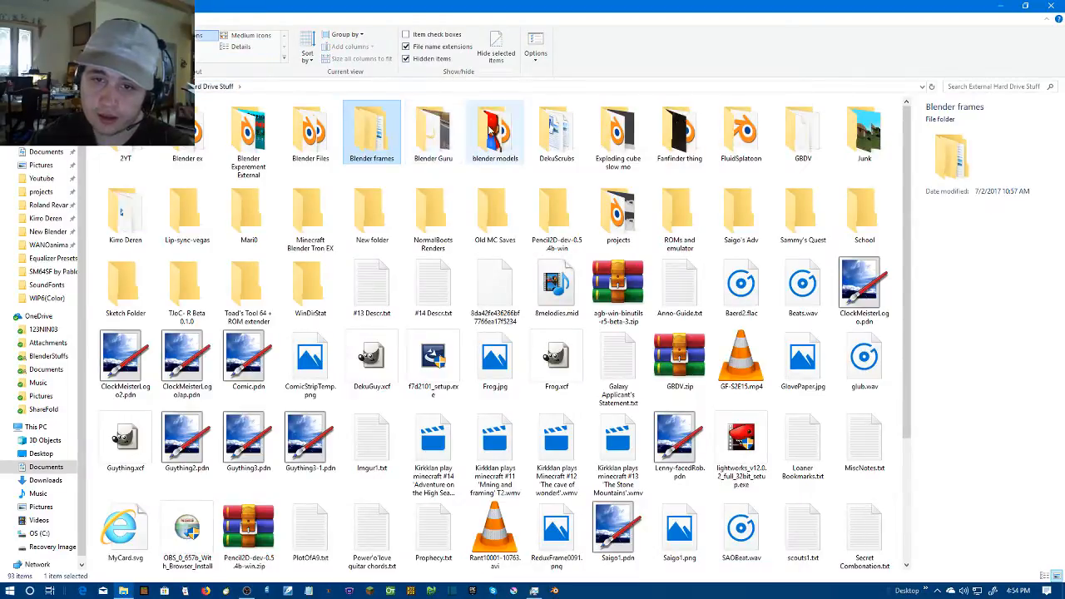
# Check the Exploding cube slow mo folder for rendered PNG frames through to its end, returning to External Hard Drive Stuff
pyautogui.doubleClick(621, 143)
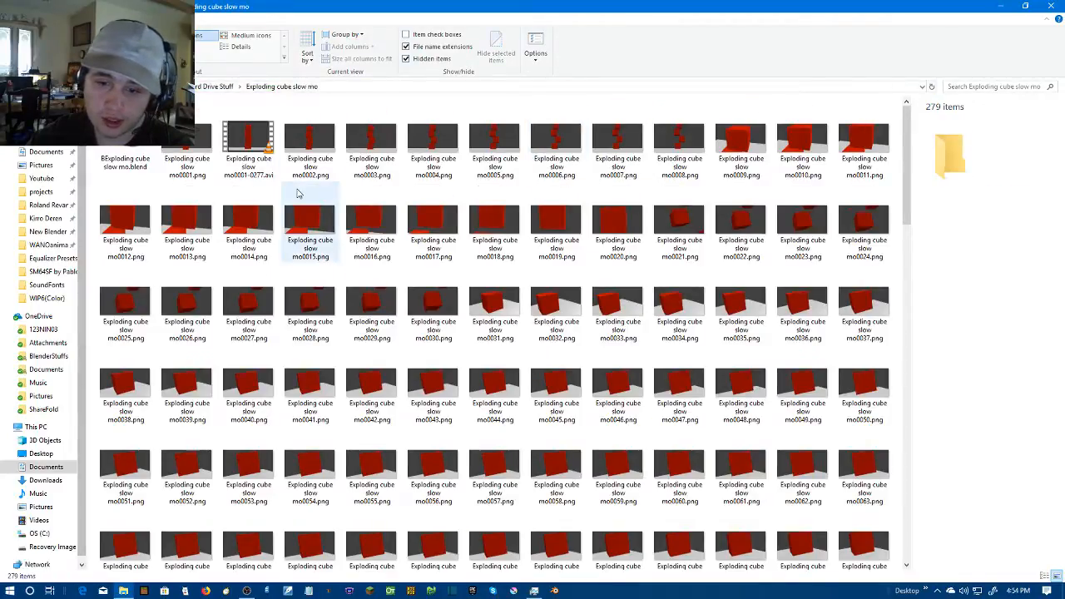
pyautogui.scroll(-5, 307, 156)
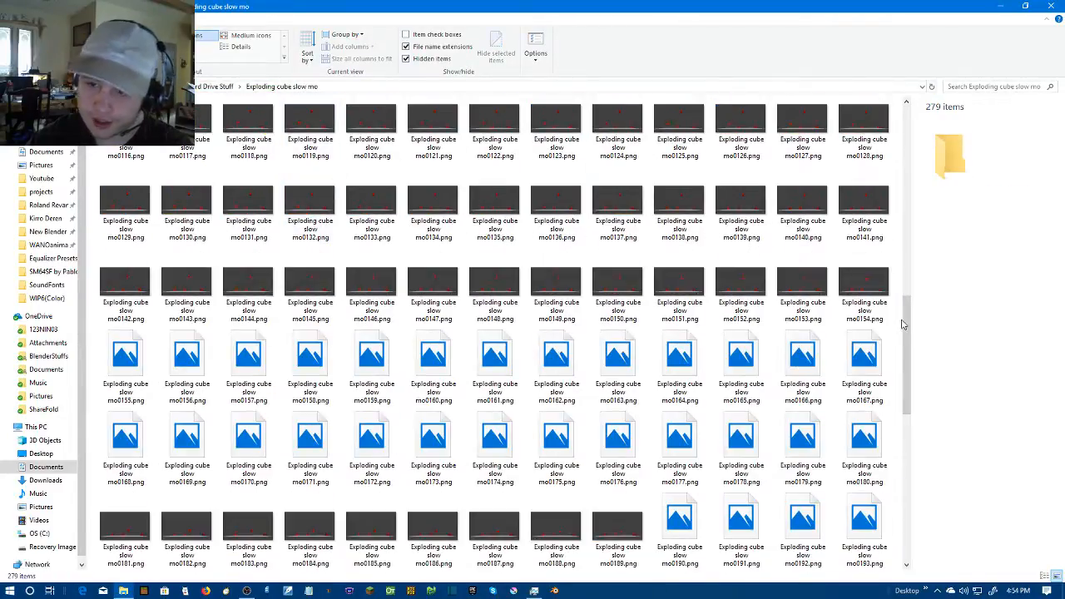
pyautogui.scroll(-8, 865, 466)
pyautogui.moveTo(906, 497); pyautogui.dragTo(906, 106)
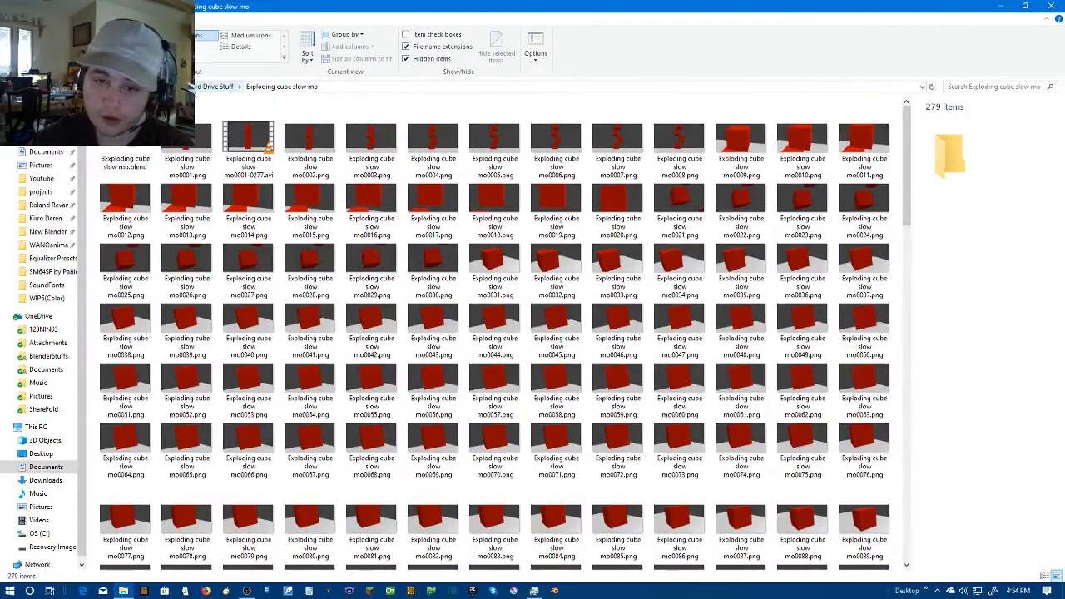
pyautogui.click(218, 86)
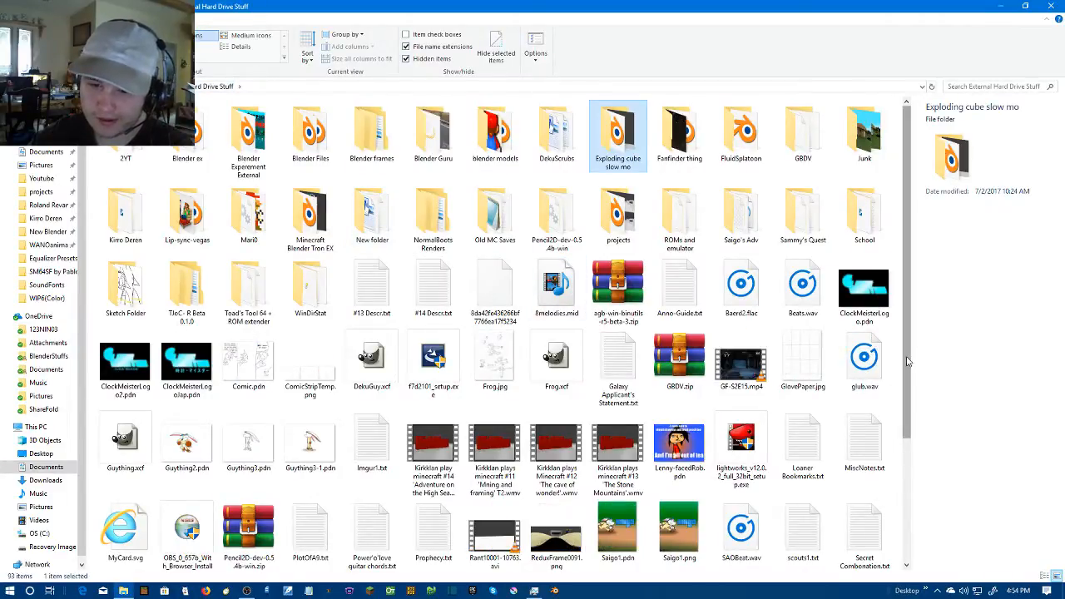
# Open Lenny-facedRob.pdn from External Hard Drive Stuff in paint.net and move the Colors window clear of the image
pyautogui.moveTo(904, 367); pyautogui.dragTo(904, 378)
pyautogui.click(900, 383)
pyautogui.moveTo(908, 428); pyautogui.dragTo(908, 532)
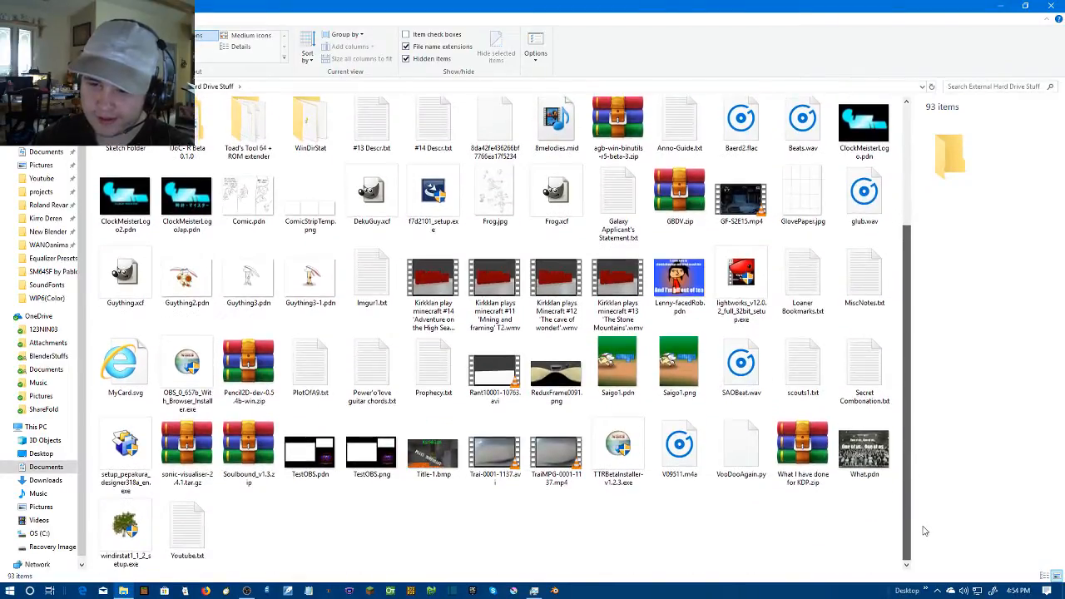
pyautogui.click(692, 269)
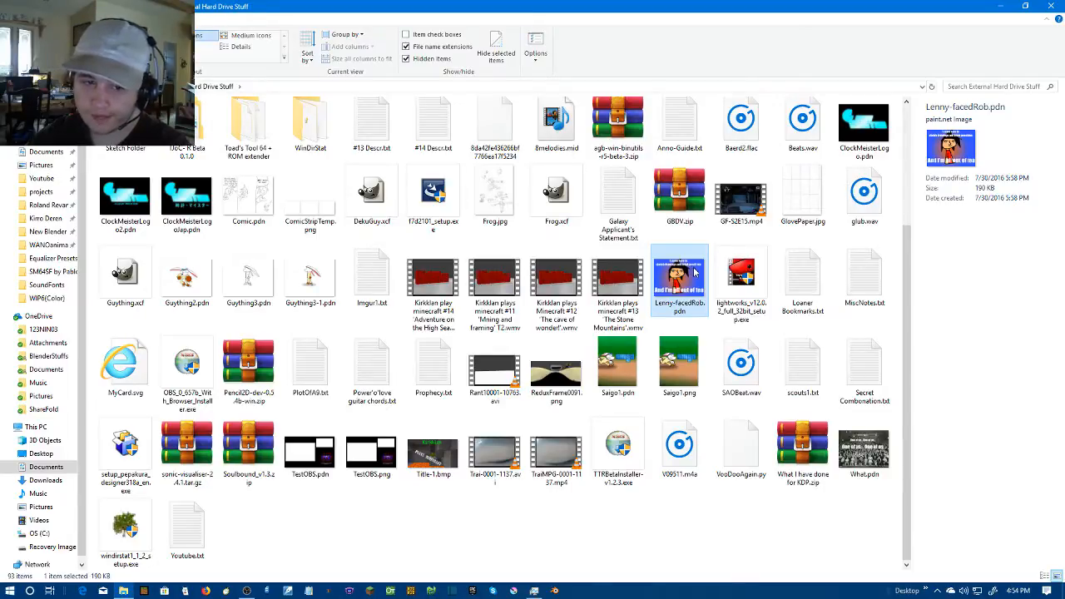
pyautogui.doubleClick(701, 274)
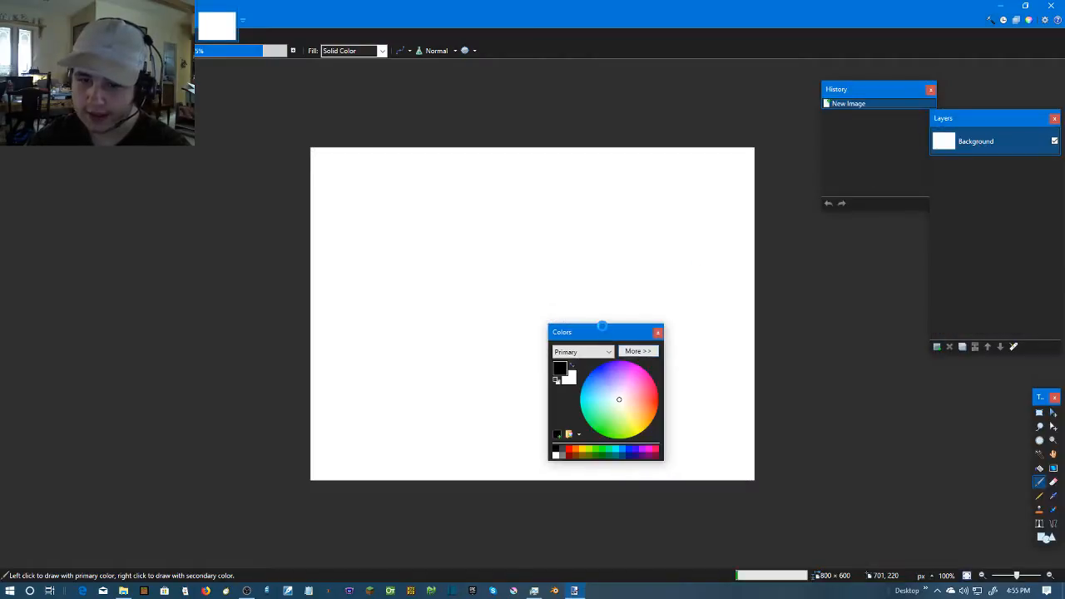
pyautogui.moveTo(608, 340); pyautogui.dragTo(281, 297)
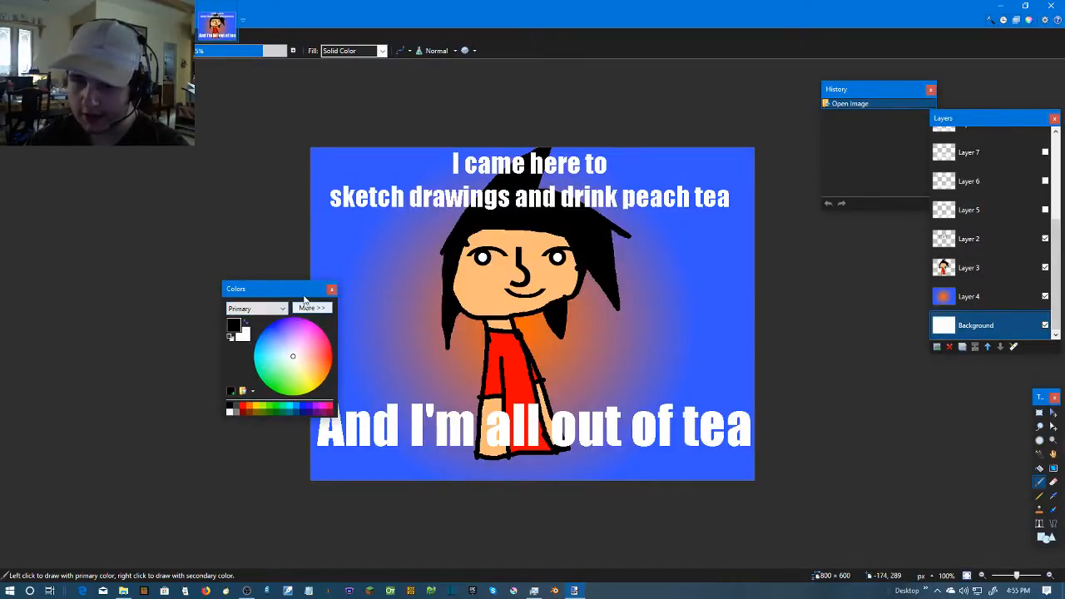
pyautogui.moveTo(303, 294); pyautogui.dragTo(248, 296)
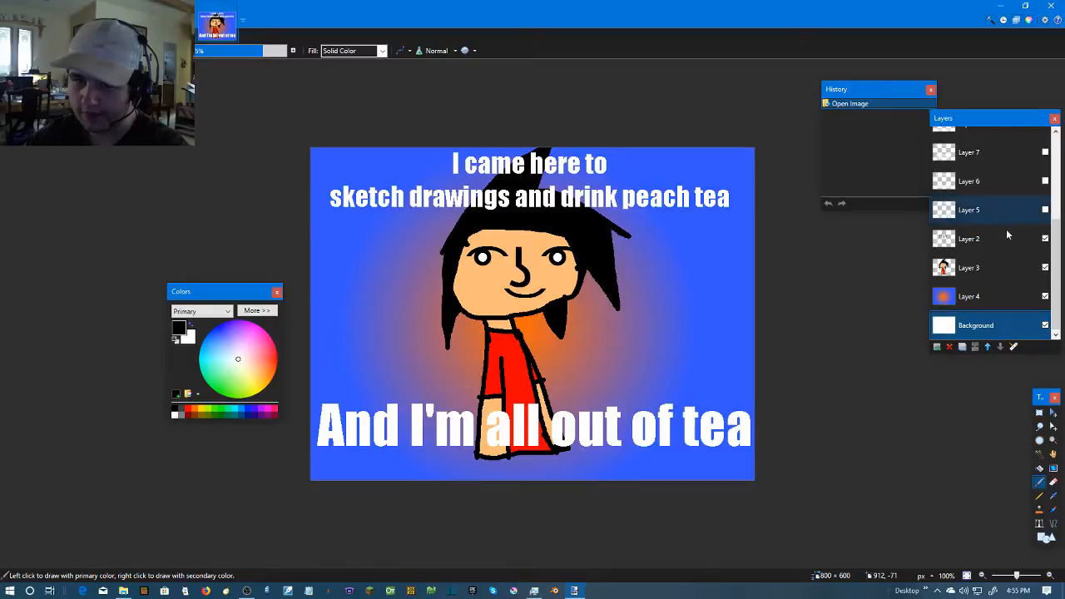
# Hide and reshow the face on Layer 2, and bring the Layers window over the canvas with its topmost layers in view
pyautogui.click(1045, 240)
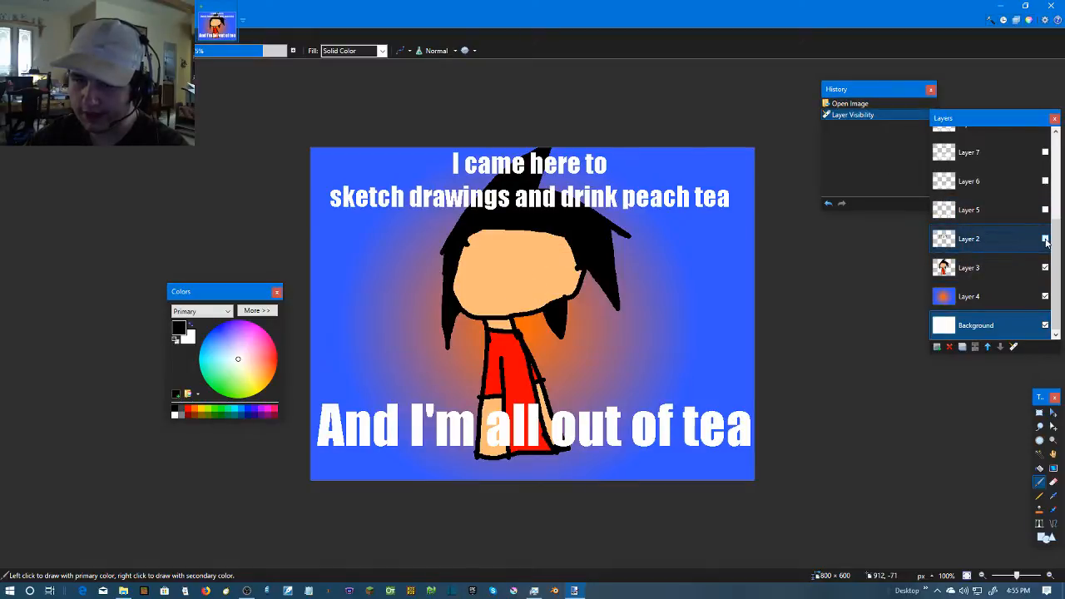
pyautogui.click(1045, 239)
pyautogui.scroll(1, 1045, 242)
pyautogui.scroll(1, 1045, 242)
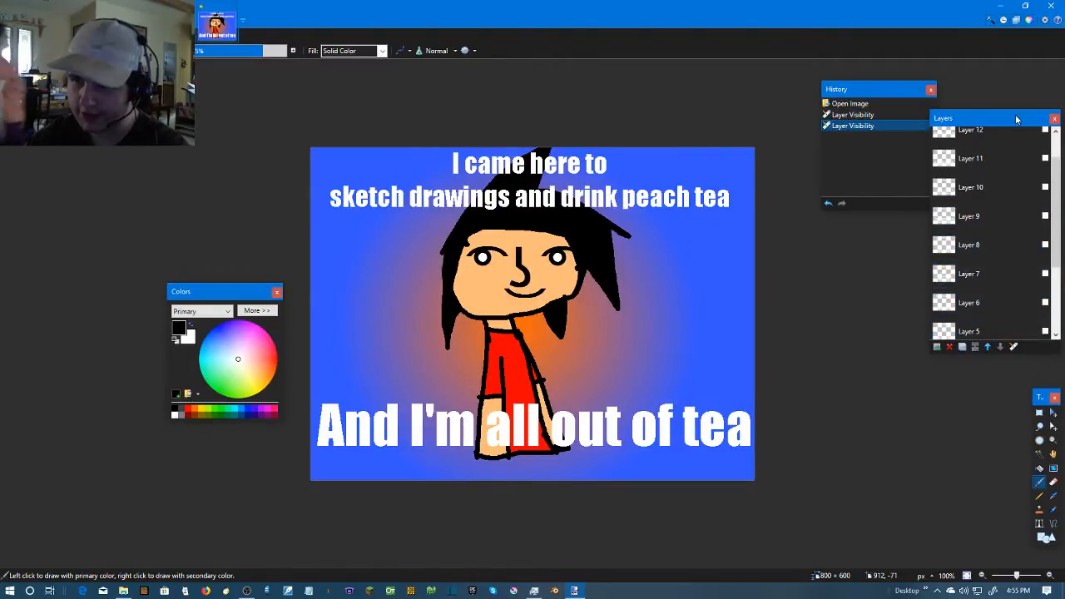
pyautogui.moveTo(965, 118); pyautogui.dragTo(567, 98)
pyautogui.scroll(1, 626, 173)
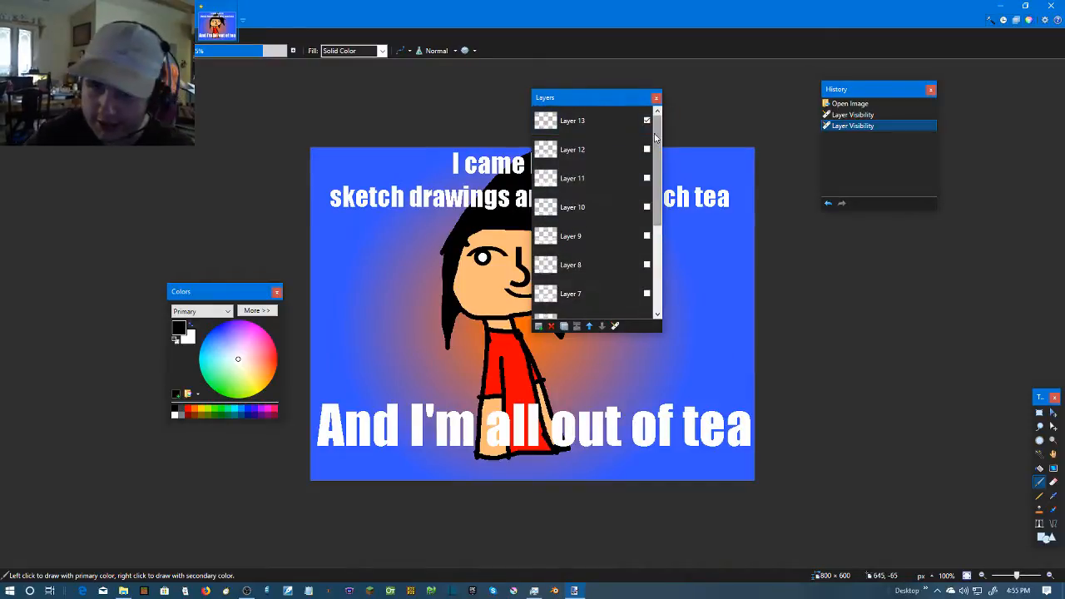
# Show the Layer 12 caption instead of Layer 13, switch to Layer 11, and move the Layers window off the drawing
pyautogui.click(647, 150)
pyautogui.click(646, 120)
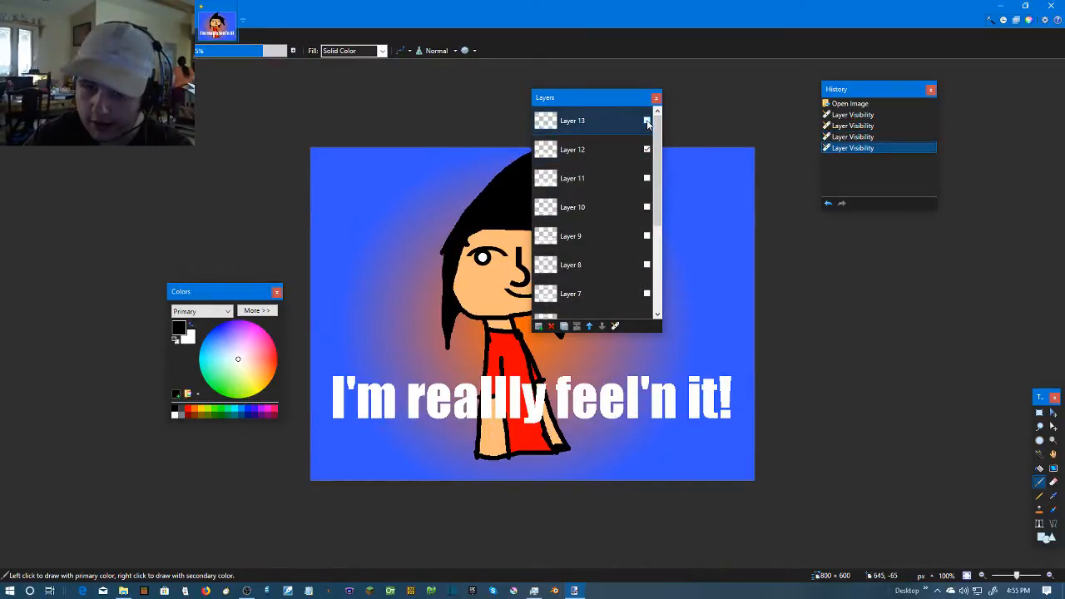
pyautogui.click(647, 179)
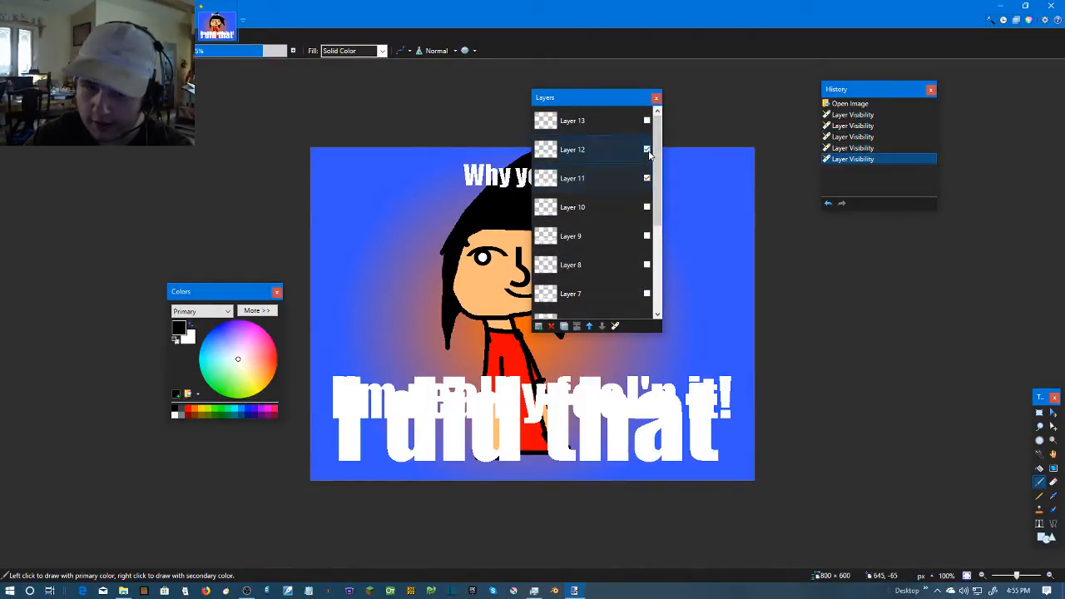
pyautogui.click(646, 150)
pyautogui.moveTo(596, 98); pyautogui.dragTo(803, 114)
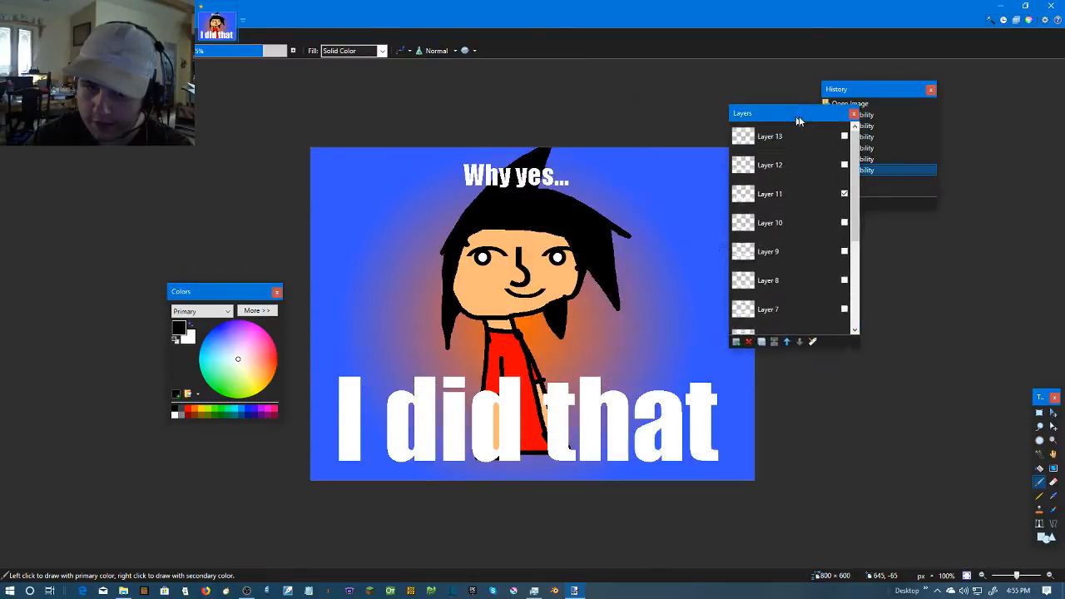
# Show the captions on Layers 10, 9 and 8 one after another, hiding the previous caption layer each time
pyautogui.click(855, 223)
pyautogui.click(855, 194)
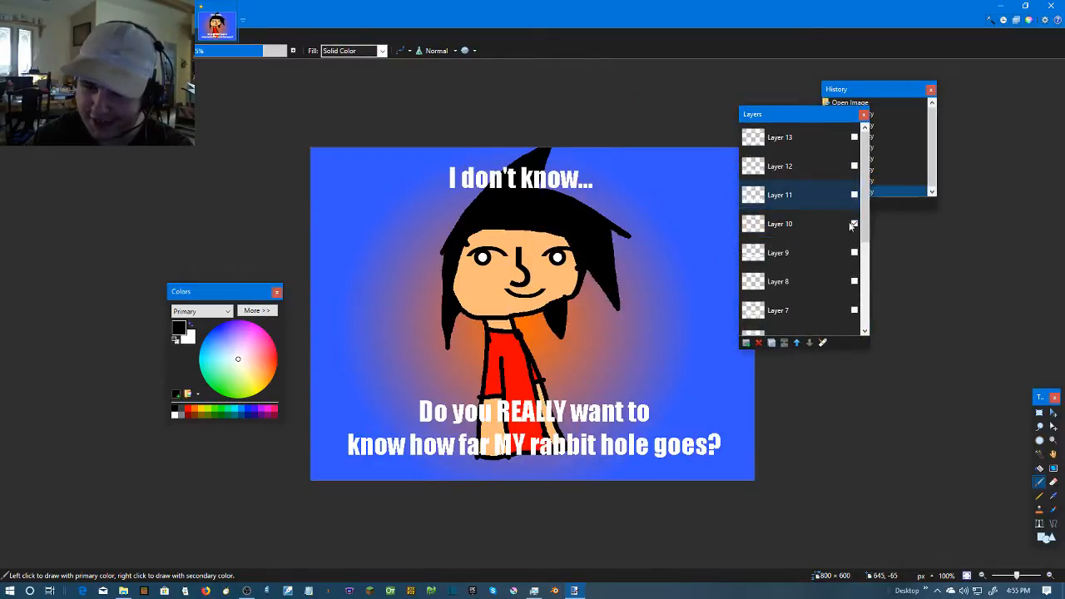
pyautogui.click(854, 252)
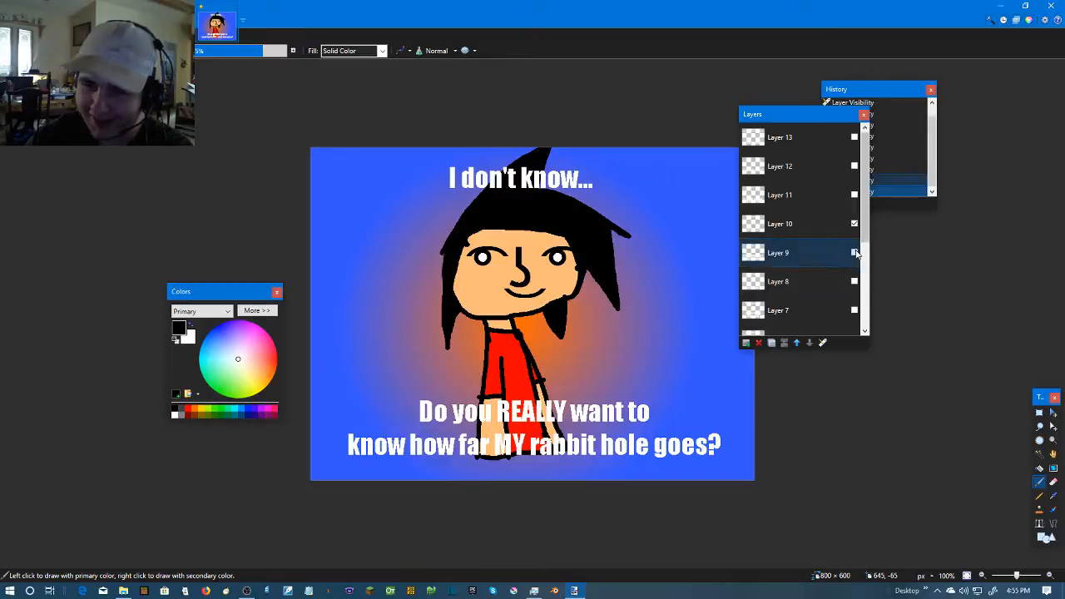
pyautogui.click(854, 224)
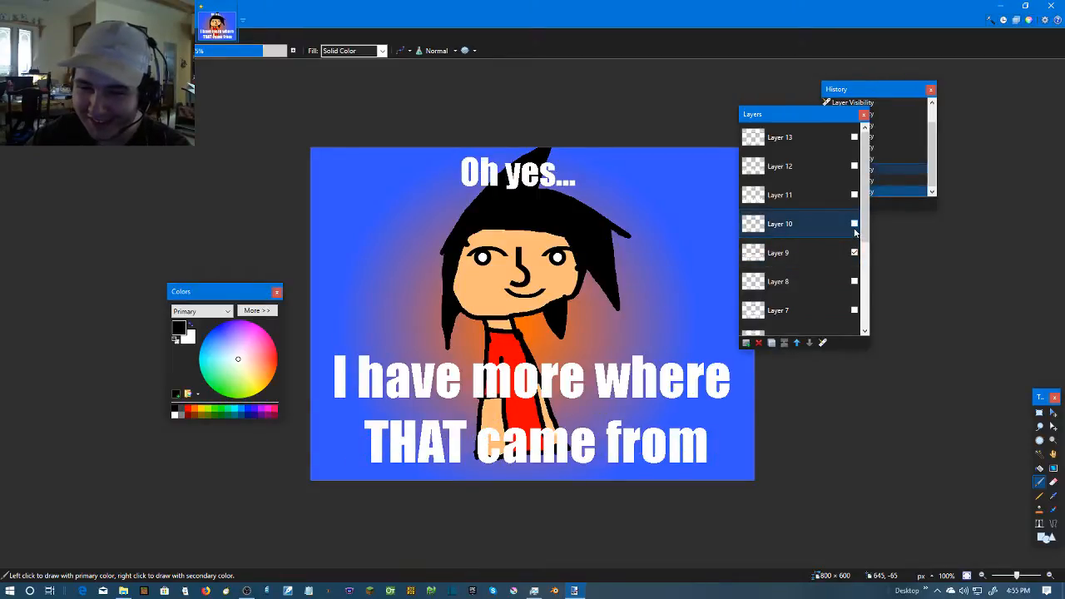
pyautogui.click(854, 282)
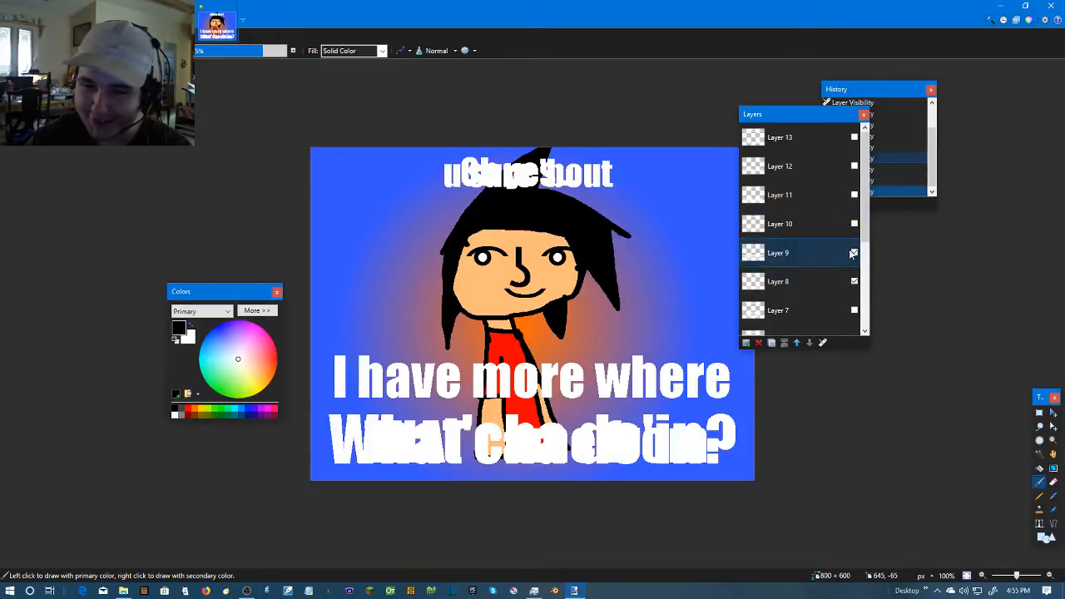
pyautogui.click(854, 253)
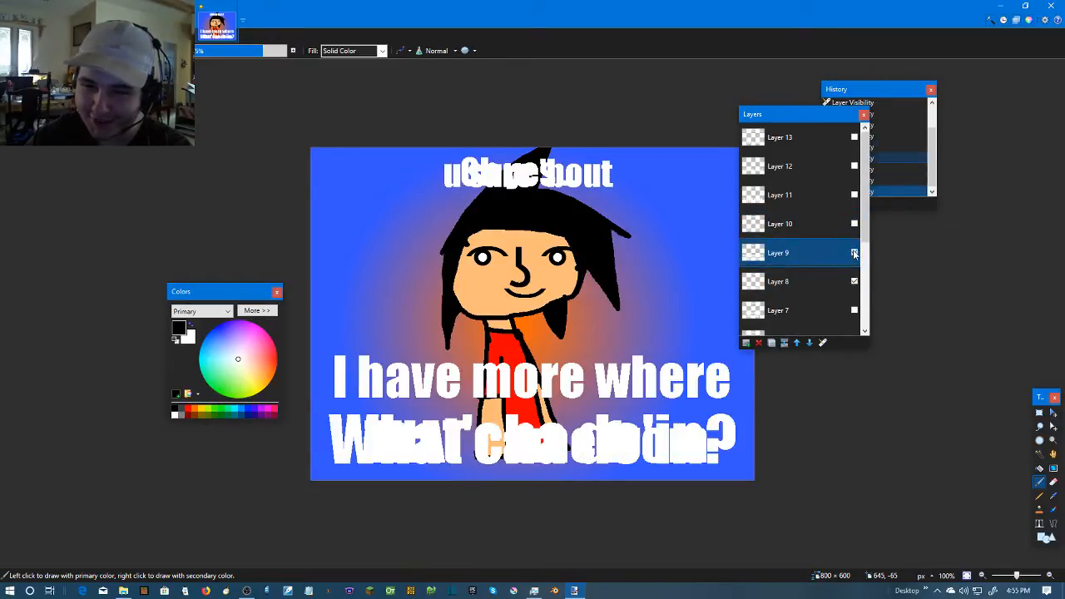
# Show the captions on Layers 7, 6 and 5 one after another, leaving all of the caption layers hidden
pyautogui.click(855, 309)
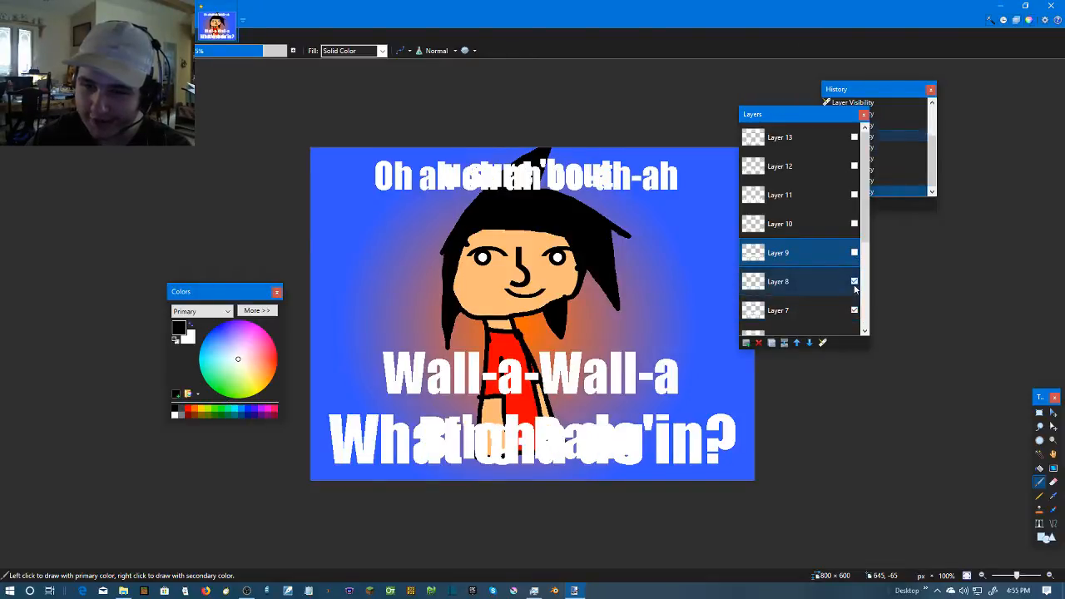
pyautogui.click(854, 281)
pyautogui.scroll(-3, 854, 287)
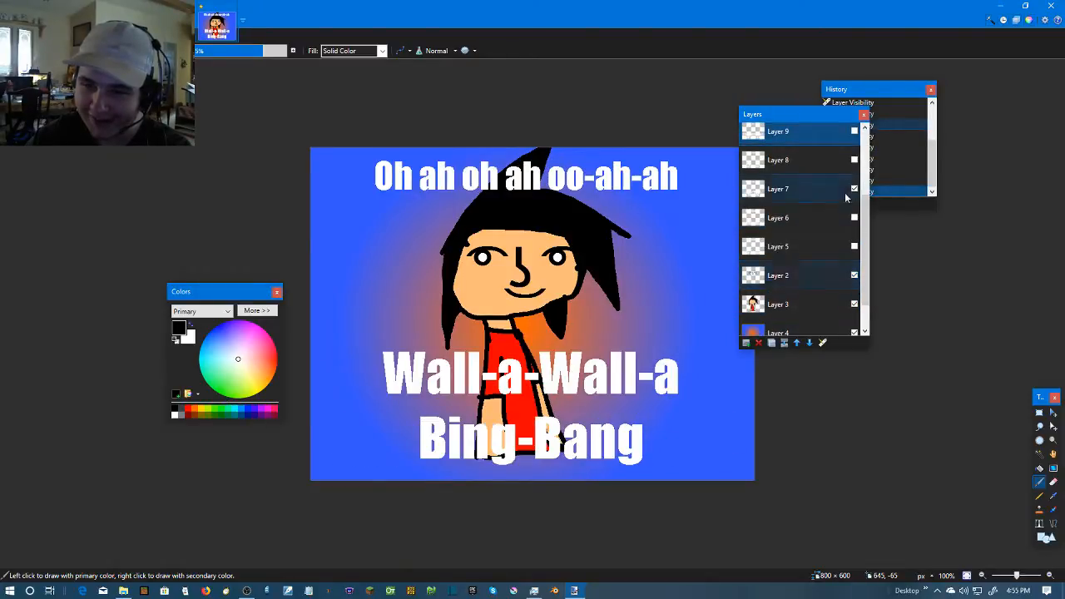
pyautogui.click(854, 218)
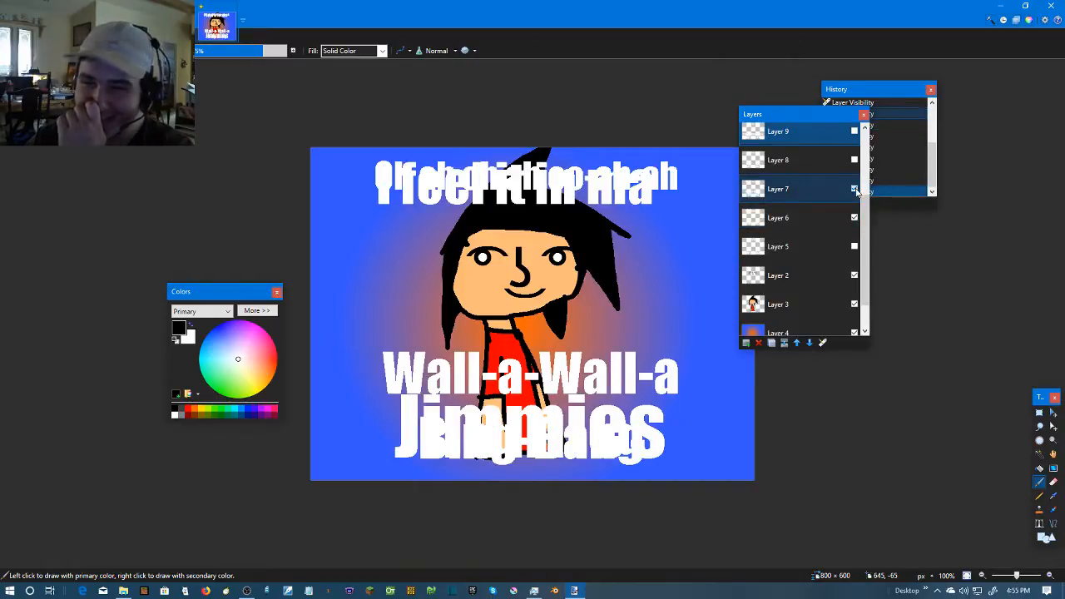
pyautogui.click(855, 190)
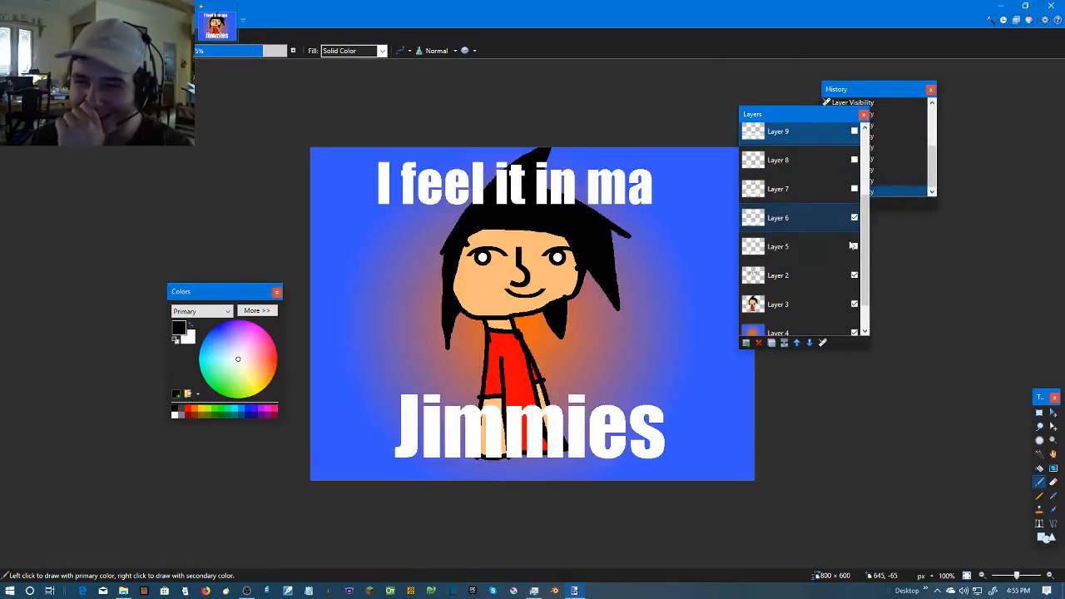
pyautogui.click(854, 246)
pyautogui.click(854, 218)
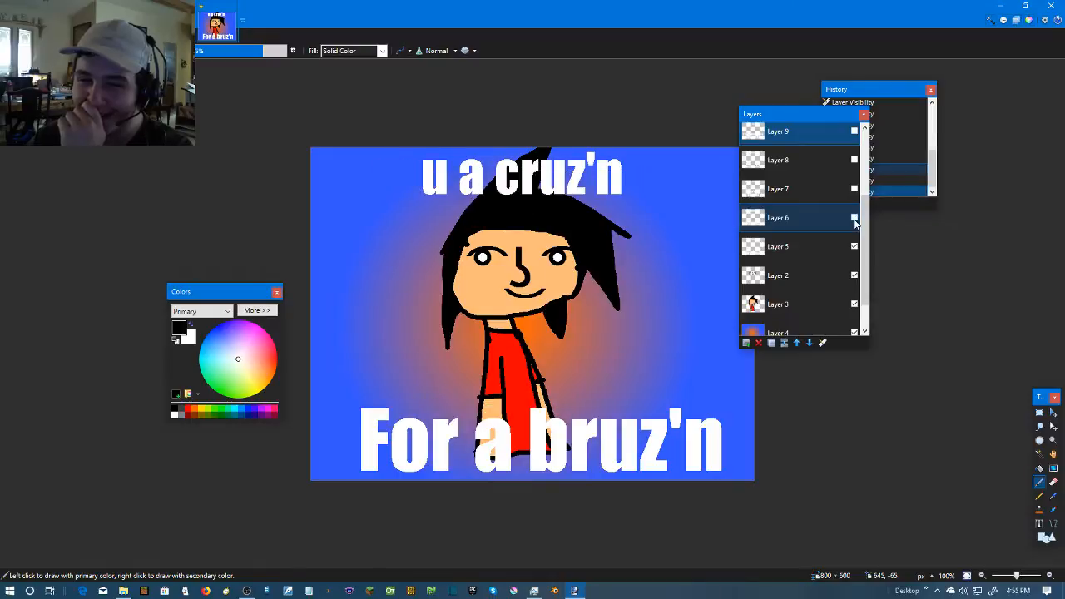
pyautogui.click(854, 246)
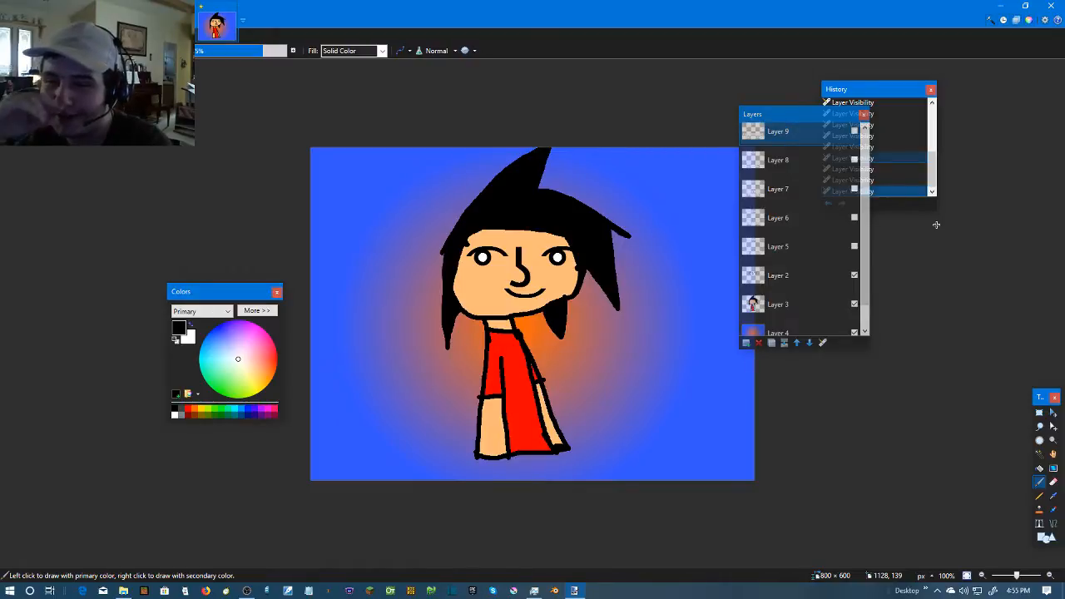
# Close paint.net without saving the changes to Lenny-facedRob.pdn, returning to the External Hard Drive Stuff folder
pyautogui.click(123, 591)
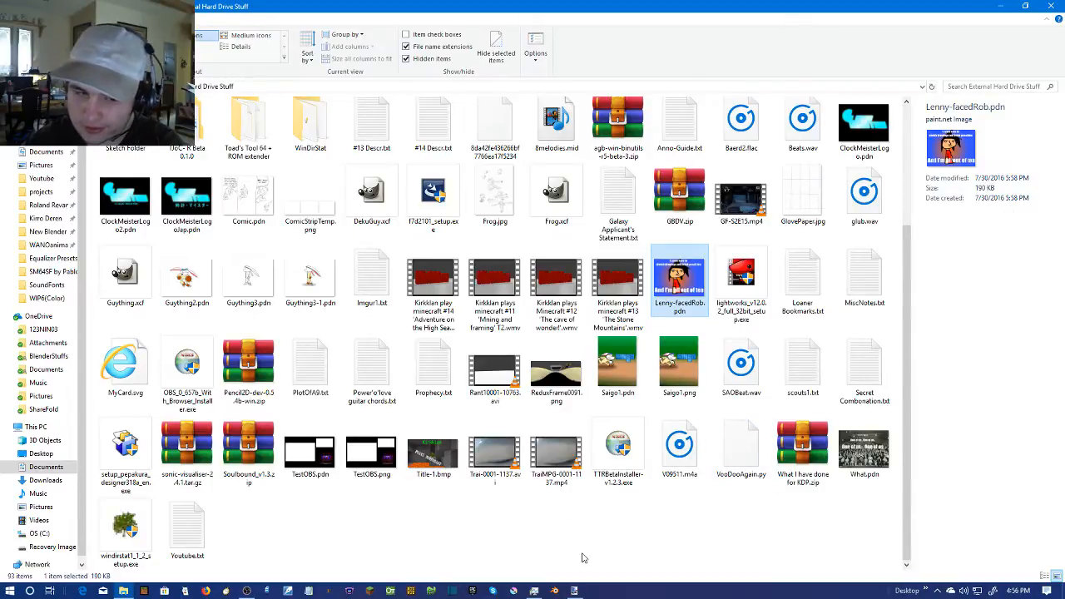
pyautogui.click(574, 591)
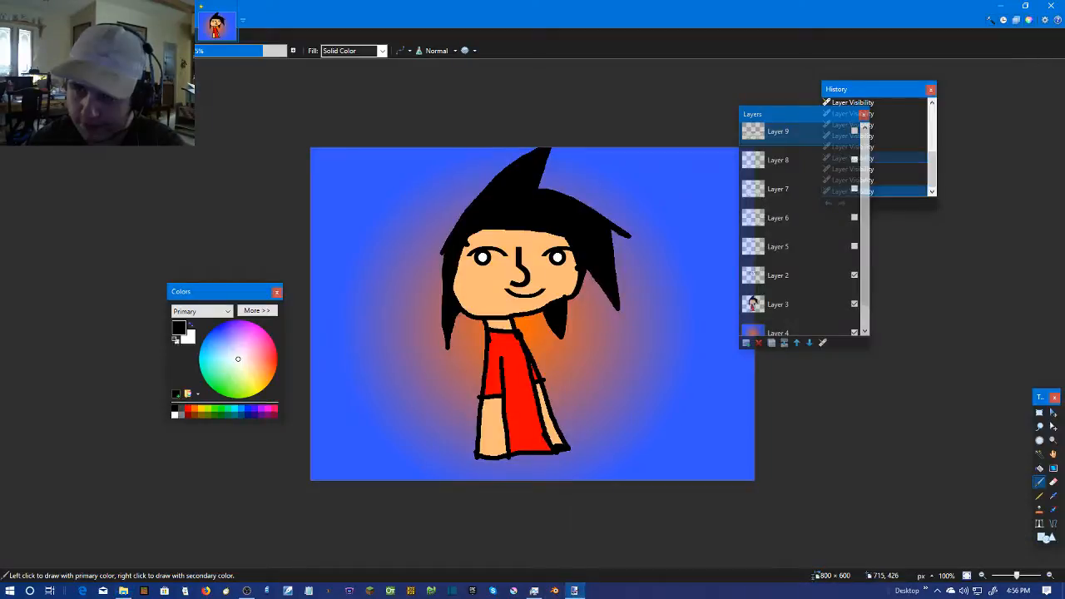
pyautogui.click(1057, 7)
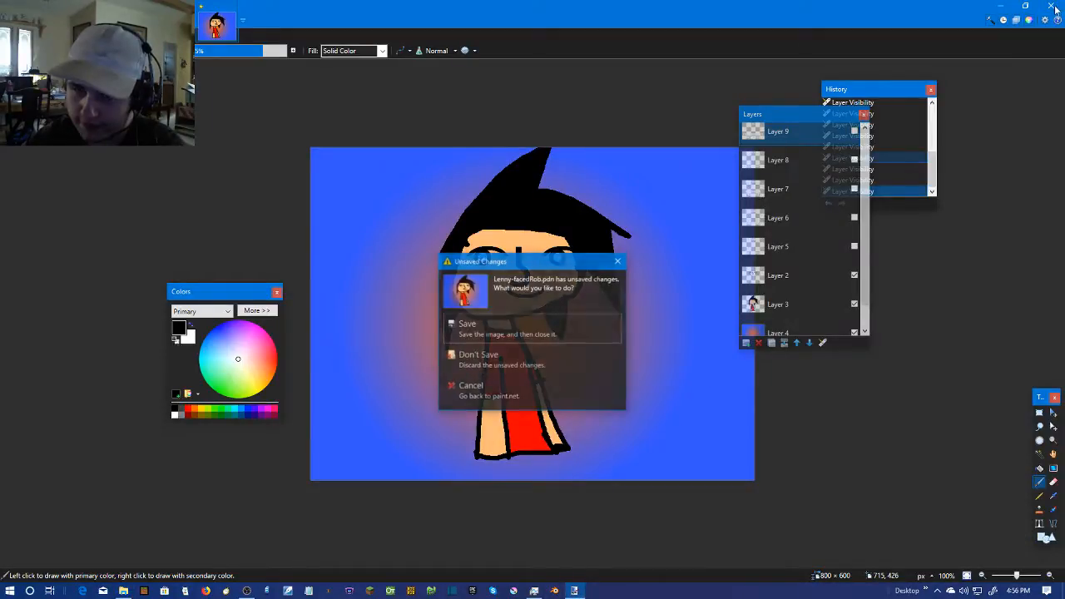
pyautogui.click(485, 358)
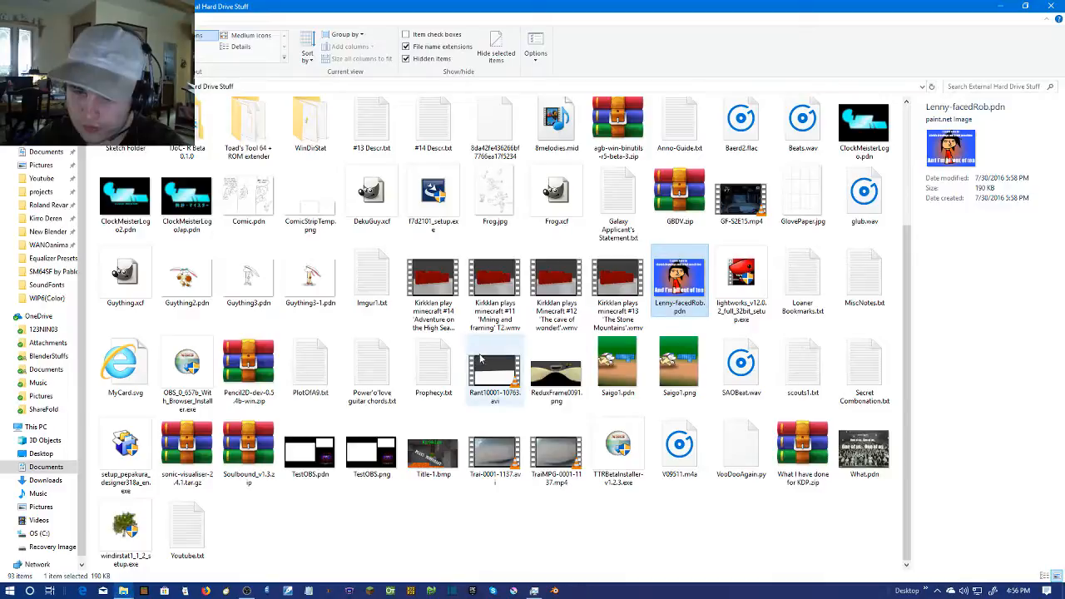
# Switch to OBS and change the stream to the Break scene
pyautogui.click(246, 591)
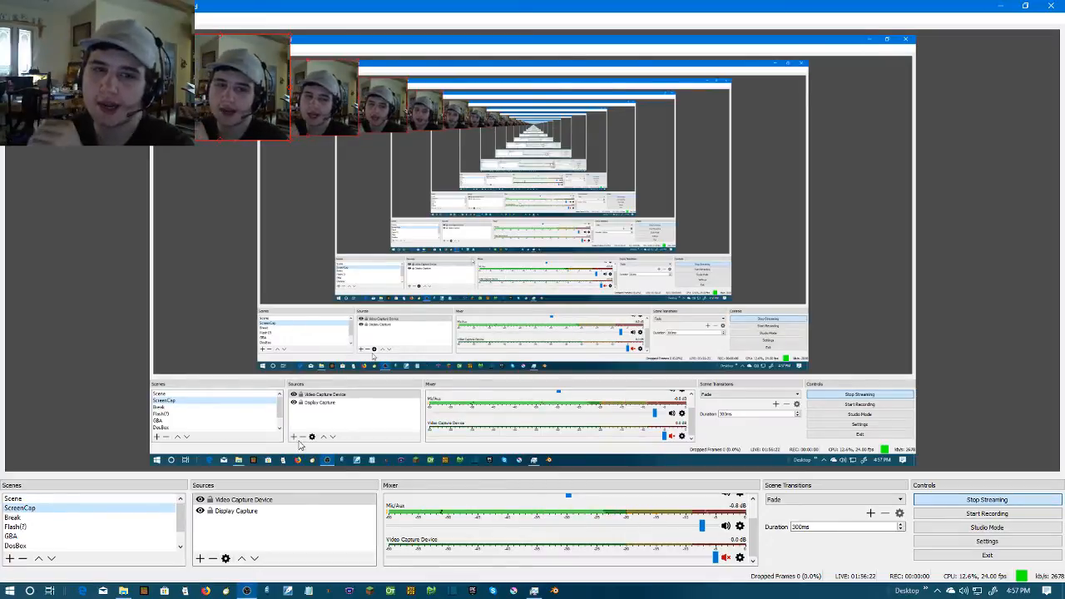
pyautogui.click(148, 517)
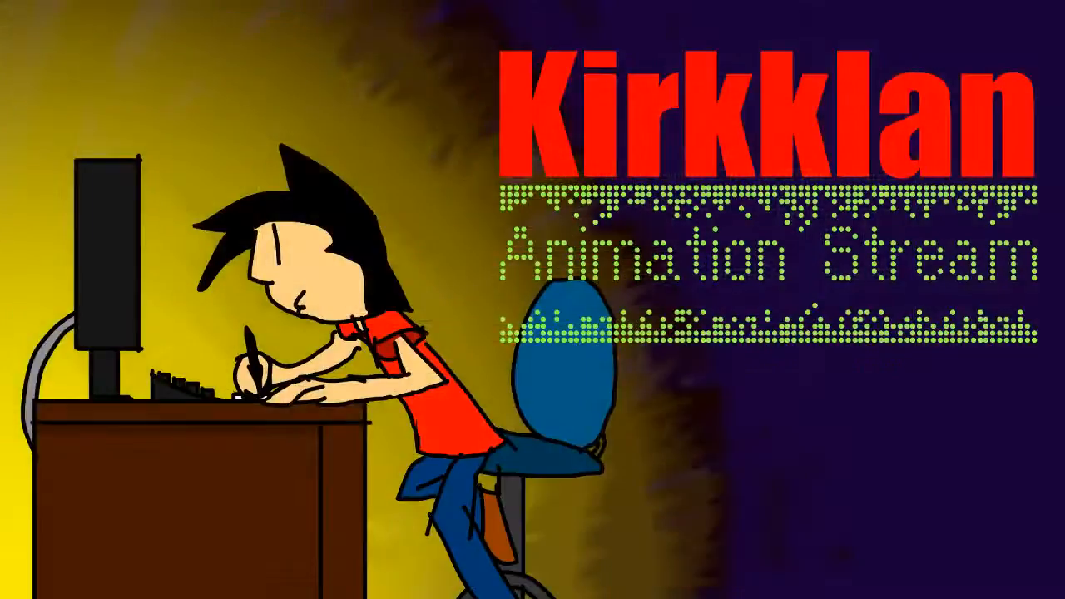